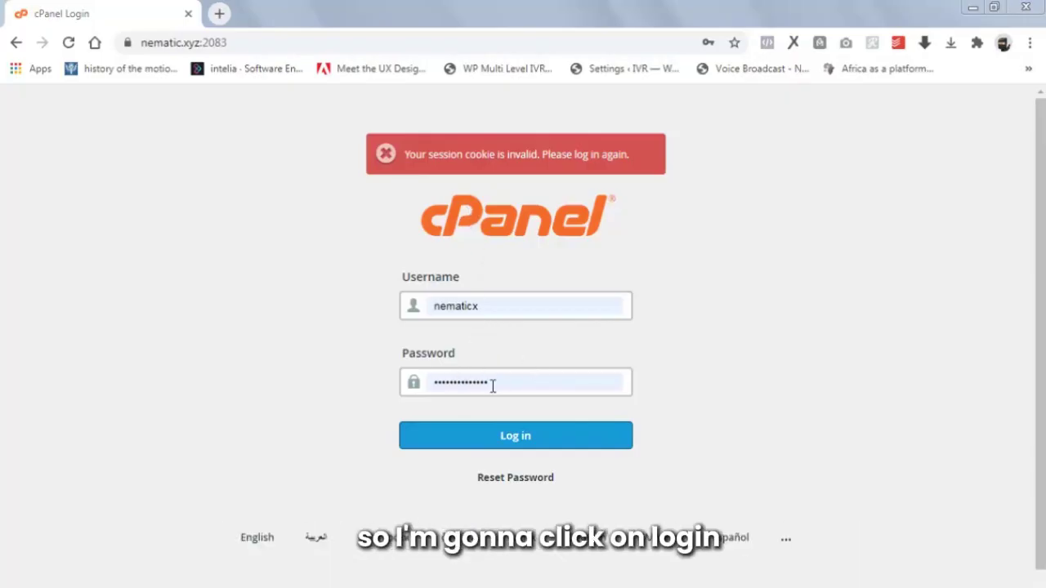
Log in to cPanel and scroll down to the Softaculous Apps Installer scripts.
click(521, 437)
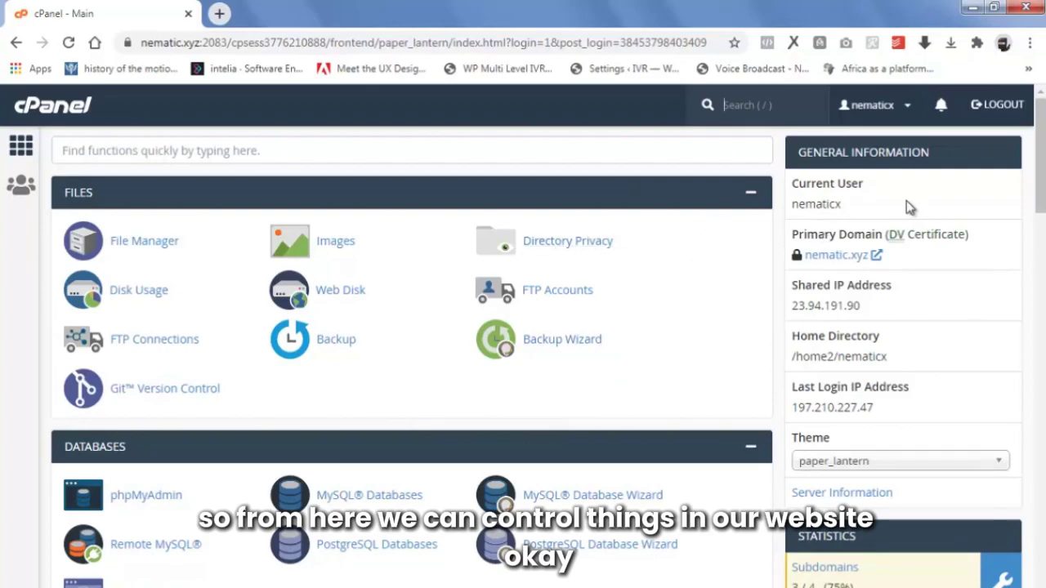
scroll(1036, 250, down, 2)
scroll(1036, 249, down, 15)
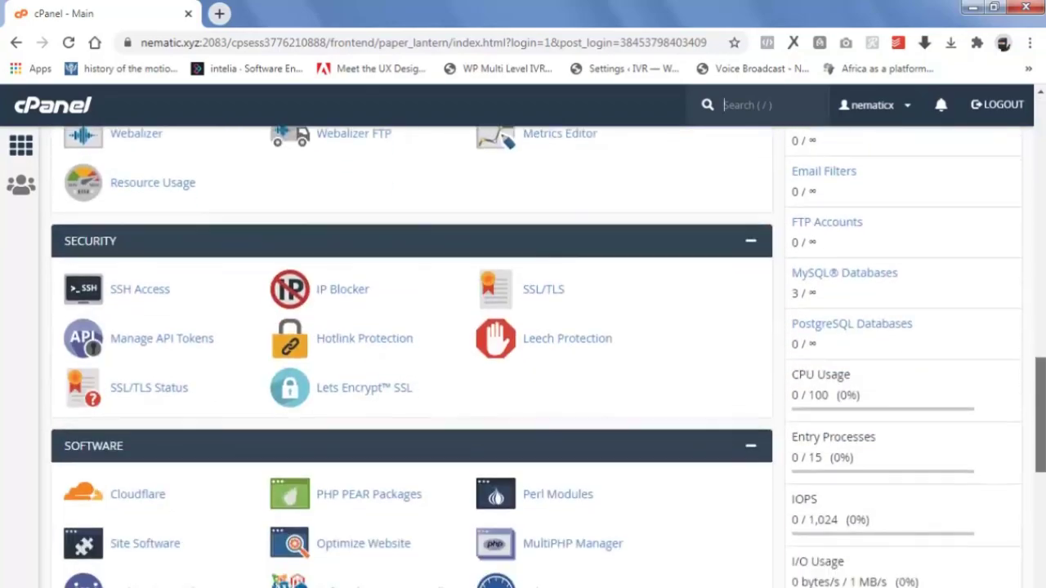
scroll(479, 397, down, 3)
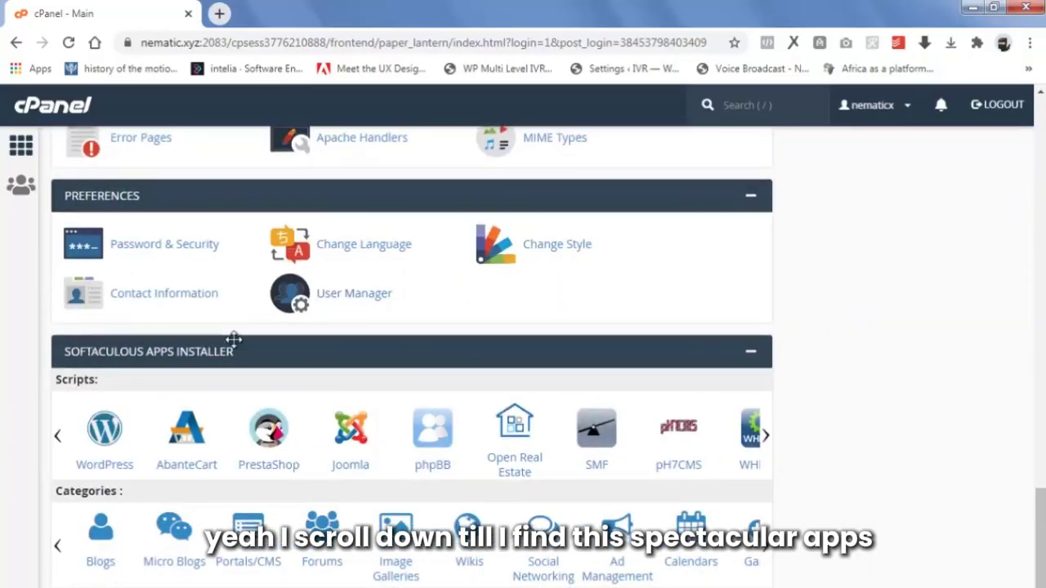
Open the WordPress script in Softaculous and start a new installation for nematic.xyz.
click(100, 435)
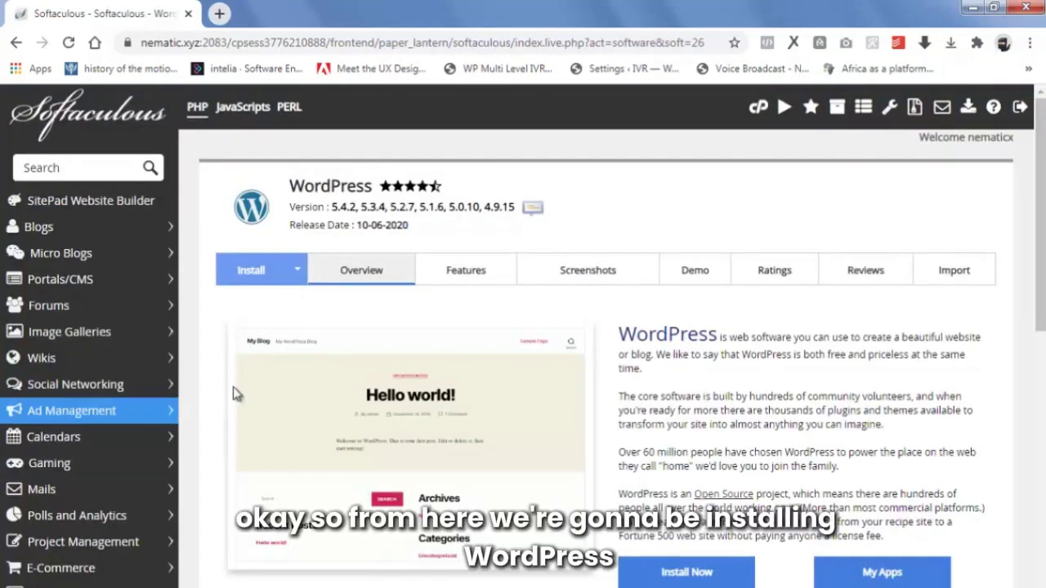
scroll(499, 371, down, 1)
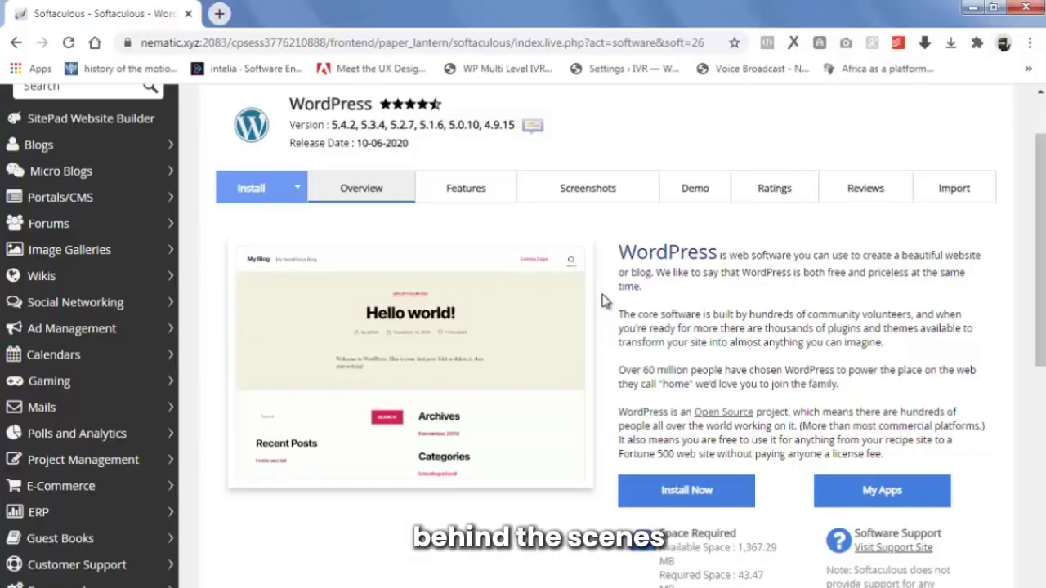
click(697, 488)
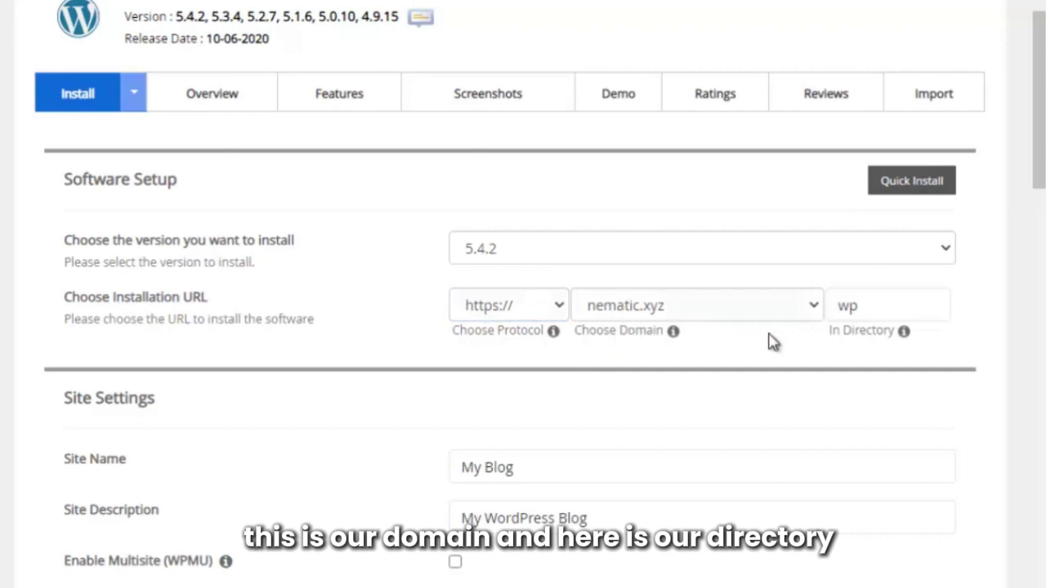
Clear the 'wp' install directory so WordPress installs at the domain root.
click(873, 313)
drag(873, 313, 814, 319)
key(BackSpace)
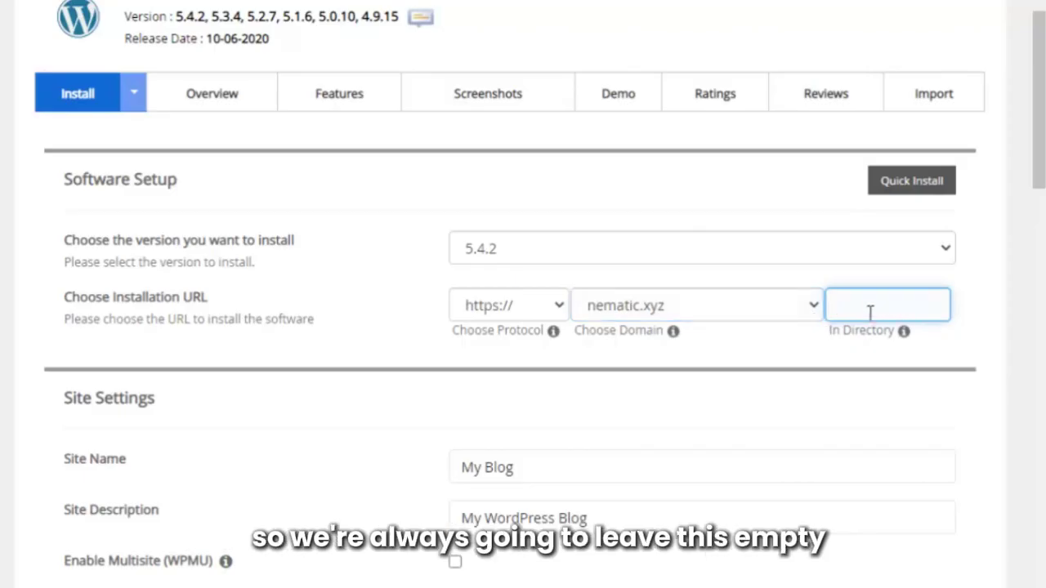
scroll(343, 444, down, 3)
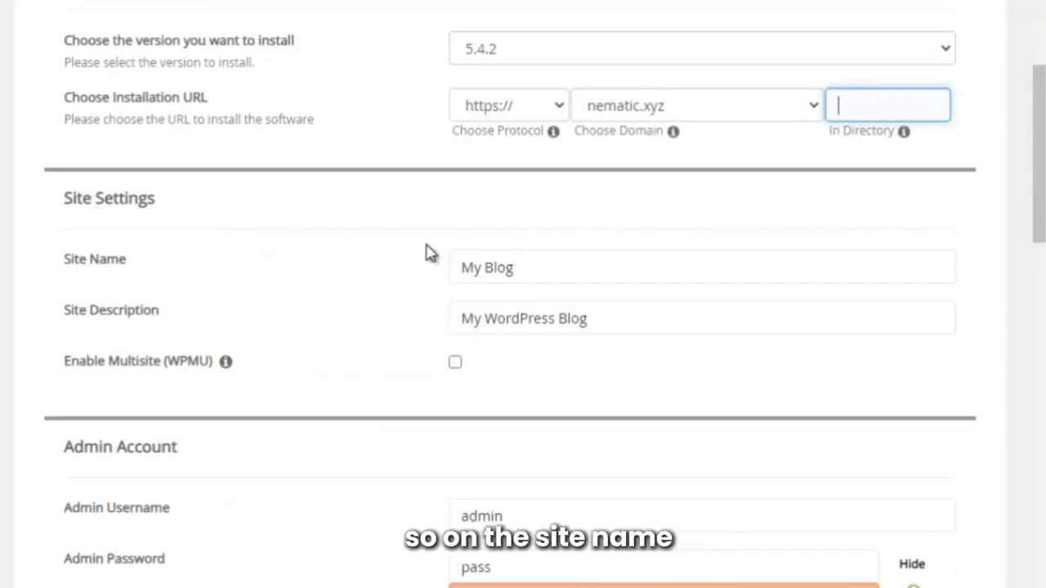
Name the site 'Nematic Stores' and paste the store tagline as its description.
drag(504, 267, 397, 283)
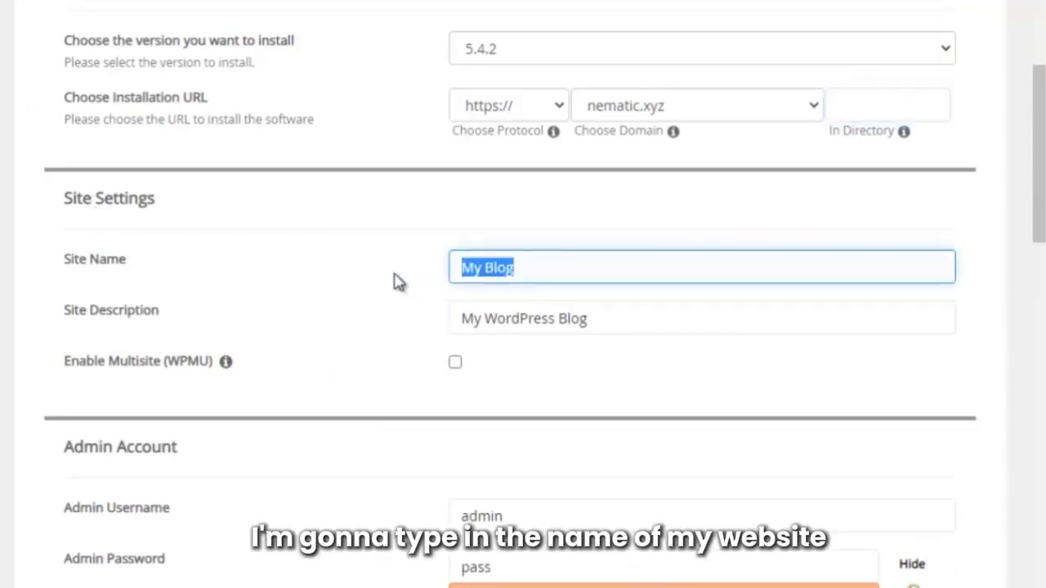
text(N)
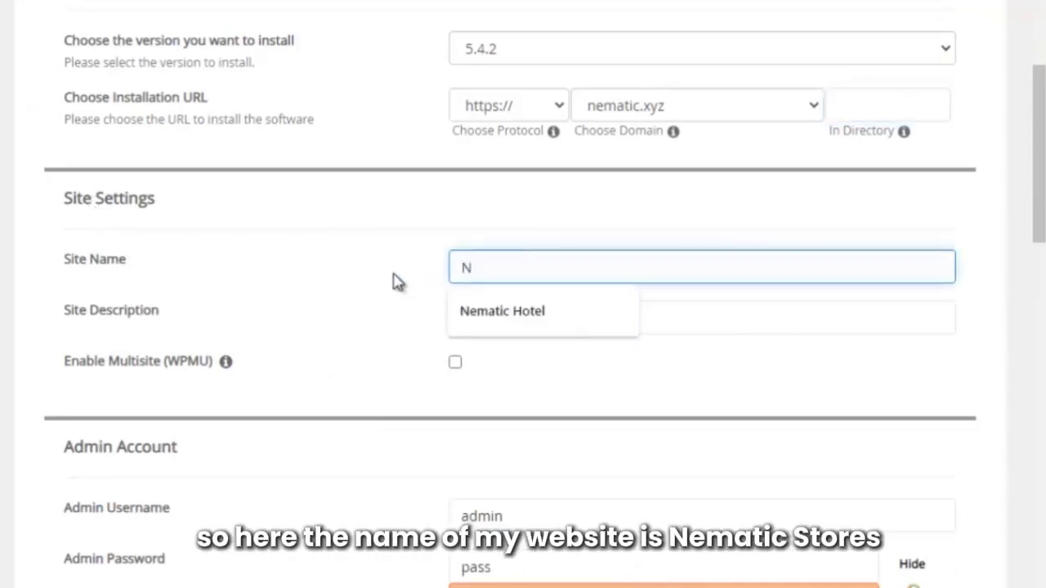
text(ematic Stores)
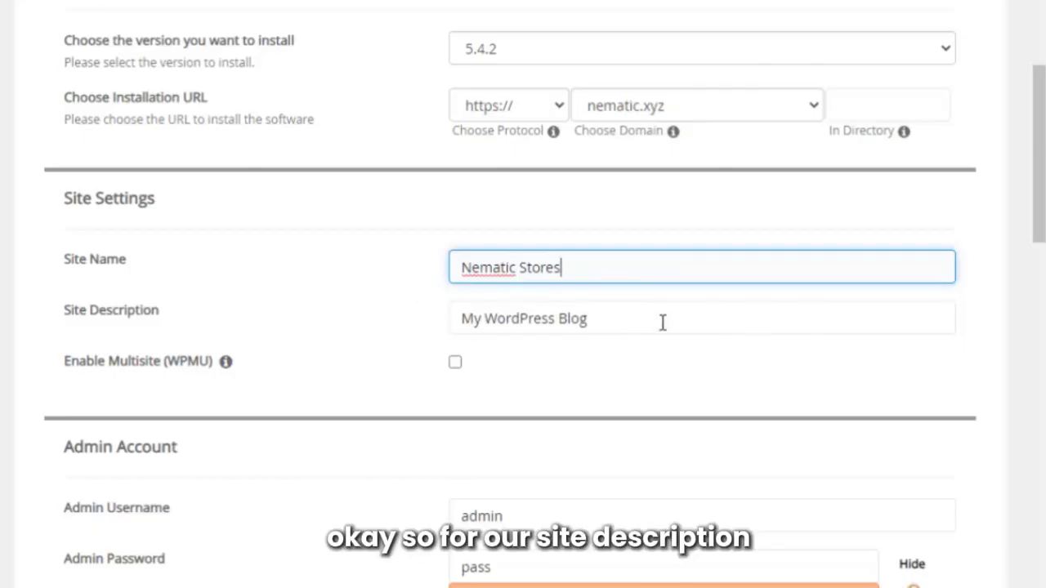
drag(662, 322, 412, 322)
text(Online Shoping For Groceries, Appliances & More.. - Nematic Stores)
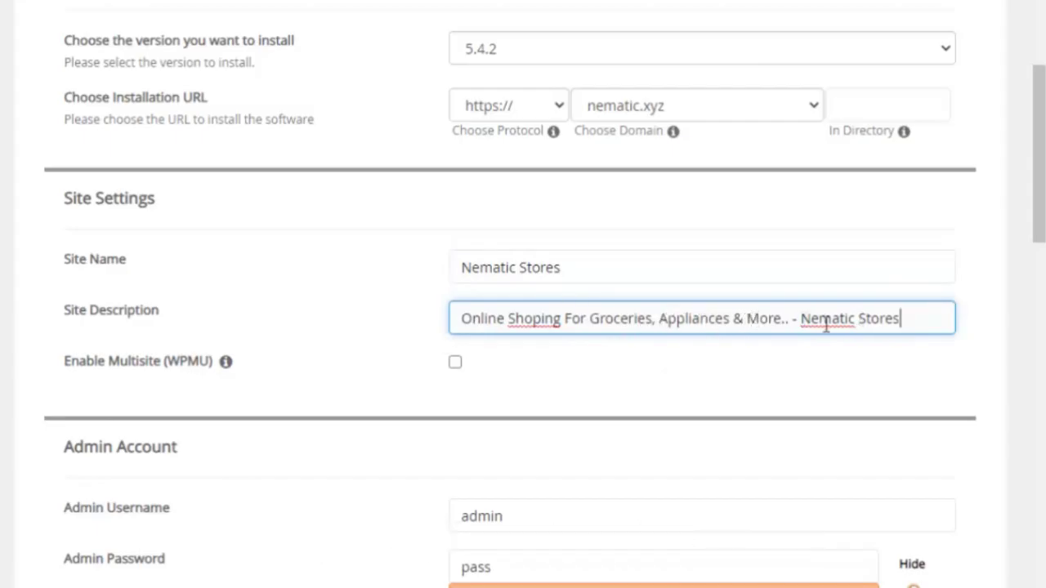
scroll(786, 400, down, 1)
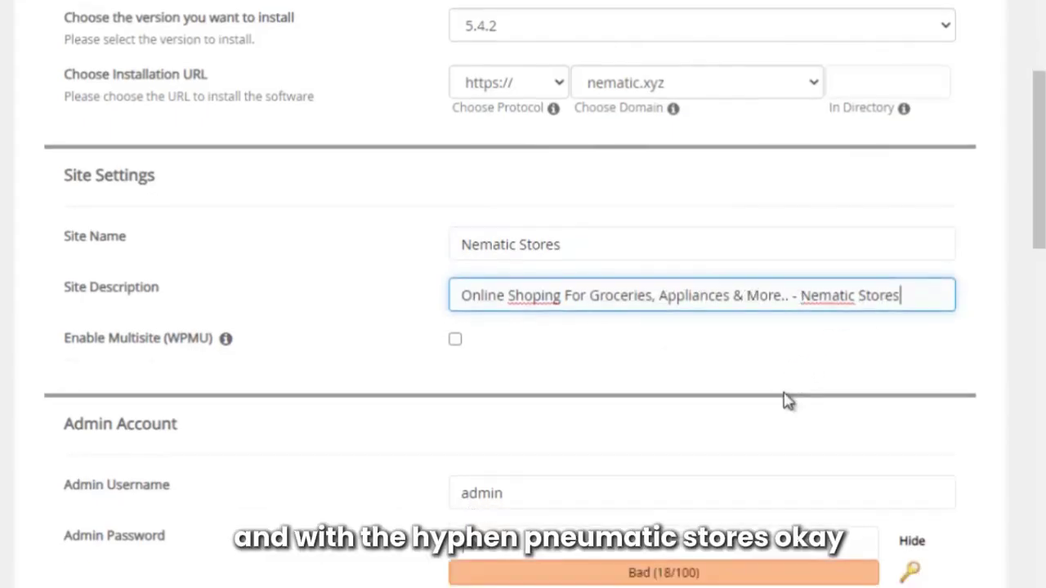
scroll(786, 400, down, 2)
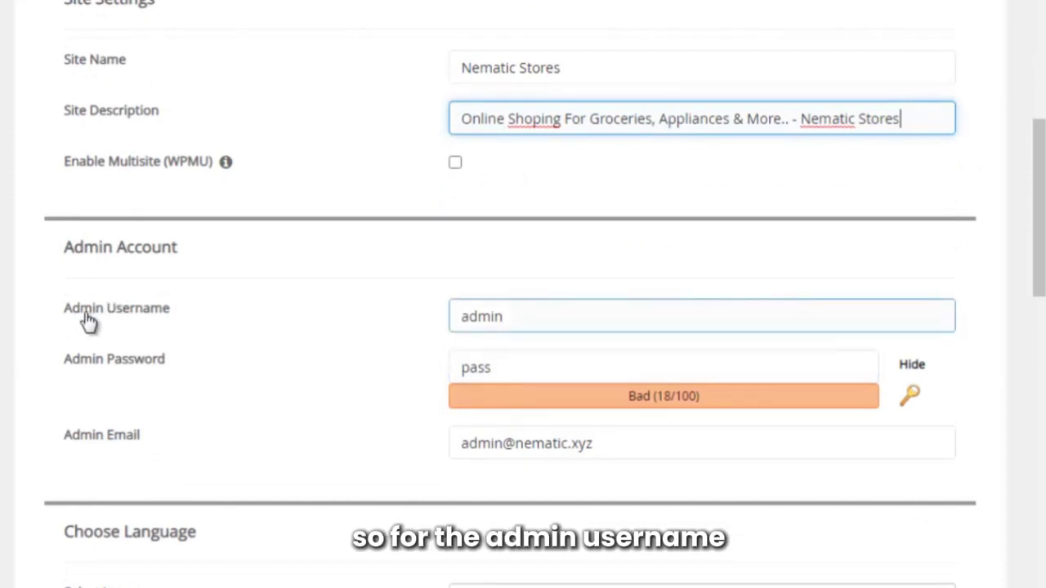
Set admin username 'Store', paste a strong admin password and change the admin e-mail.
drag(515, 316, 381, 324)
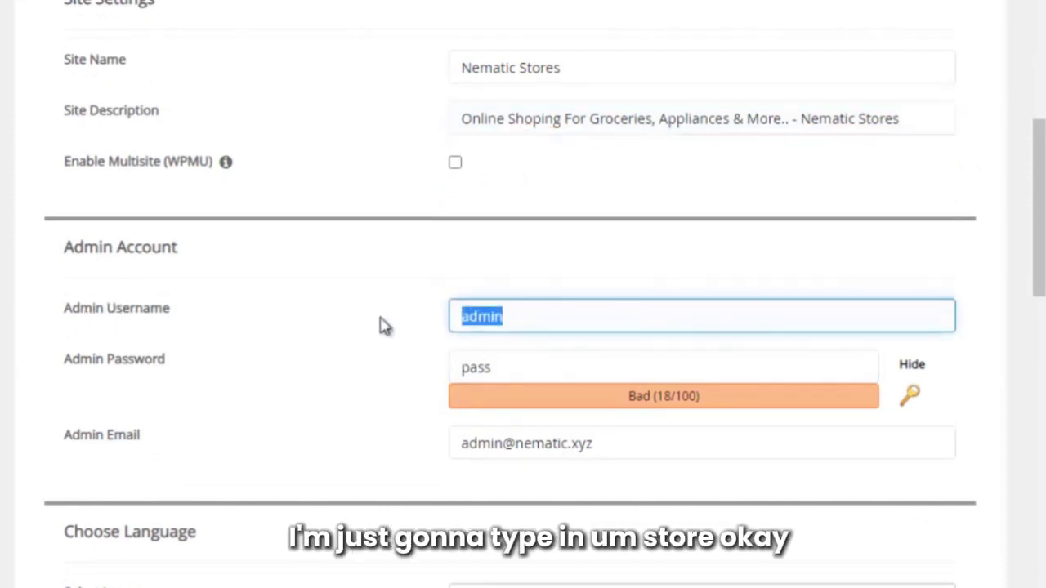
text(S)
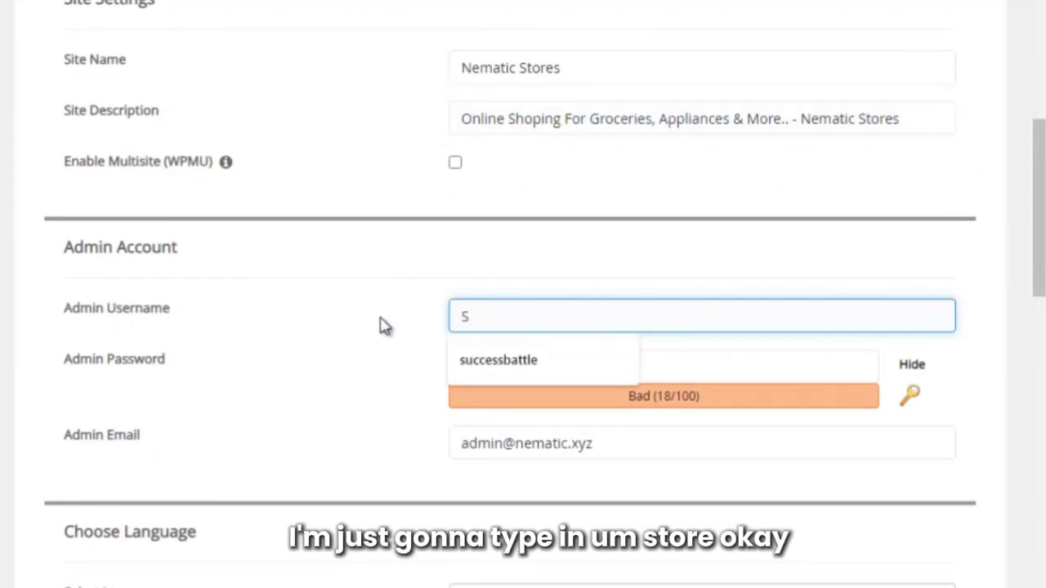
text(tore)
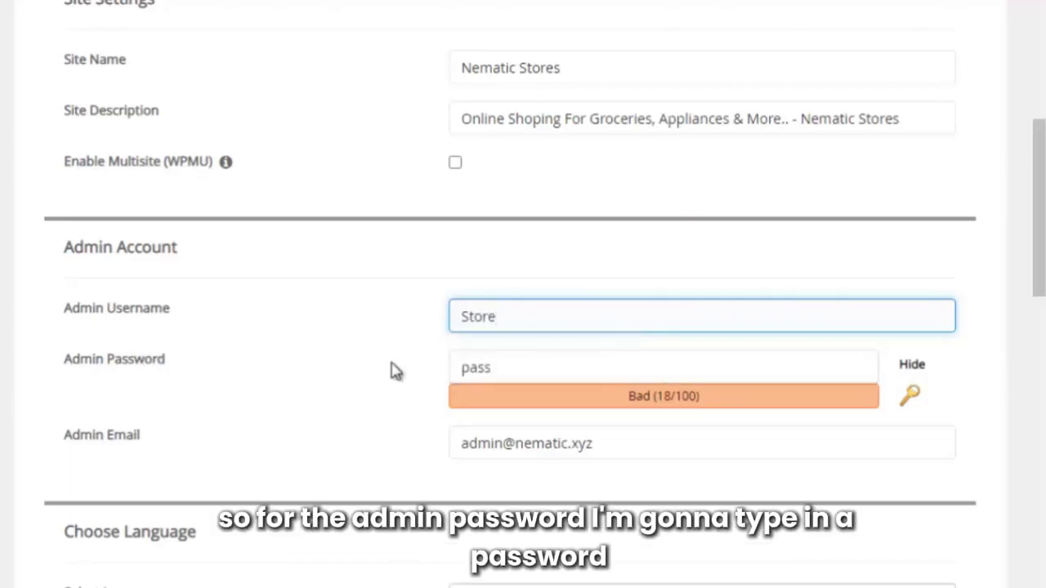
drag(502, 363, 410, 374)
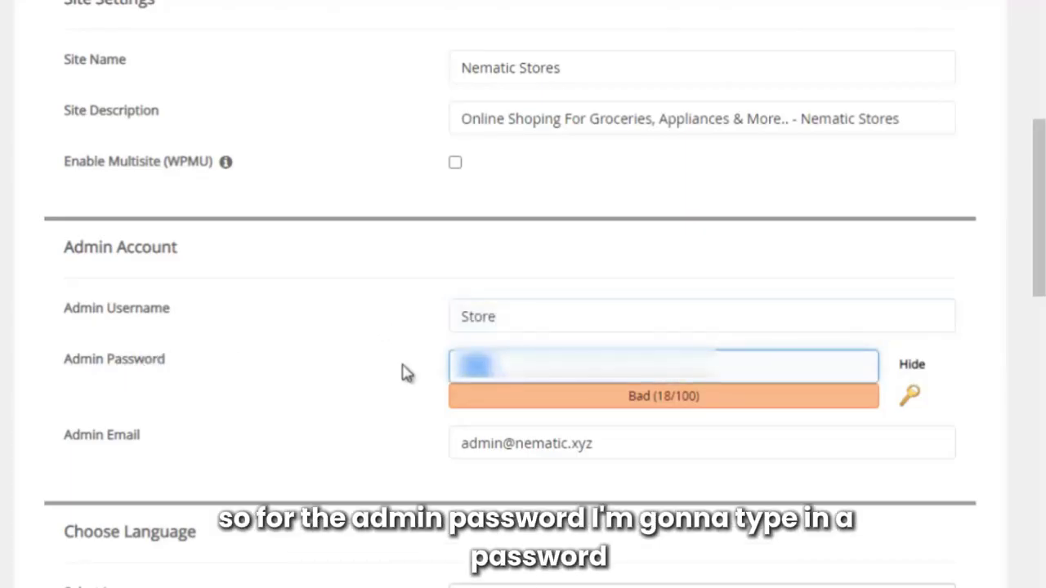
key(ctrl+v)
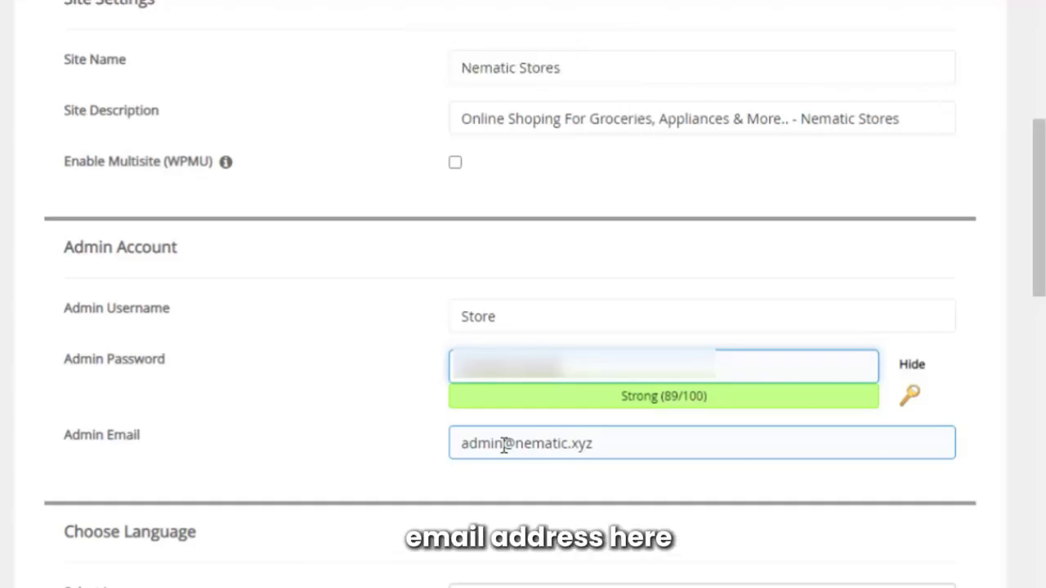
drag(504, 443, 425, 451)
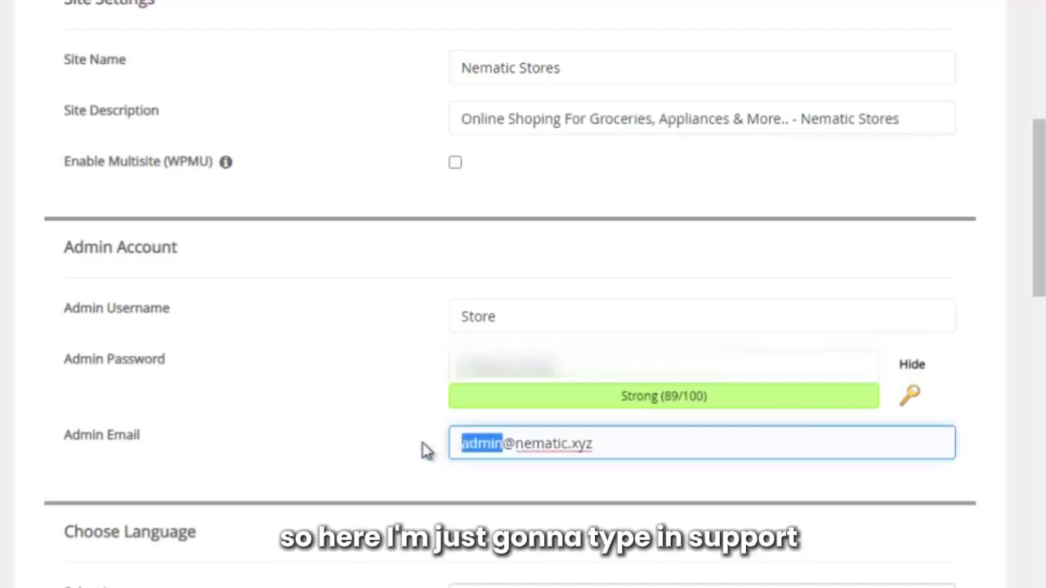
key(BackSpace)
text(suppo)
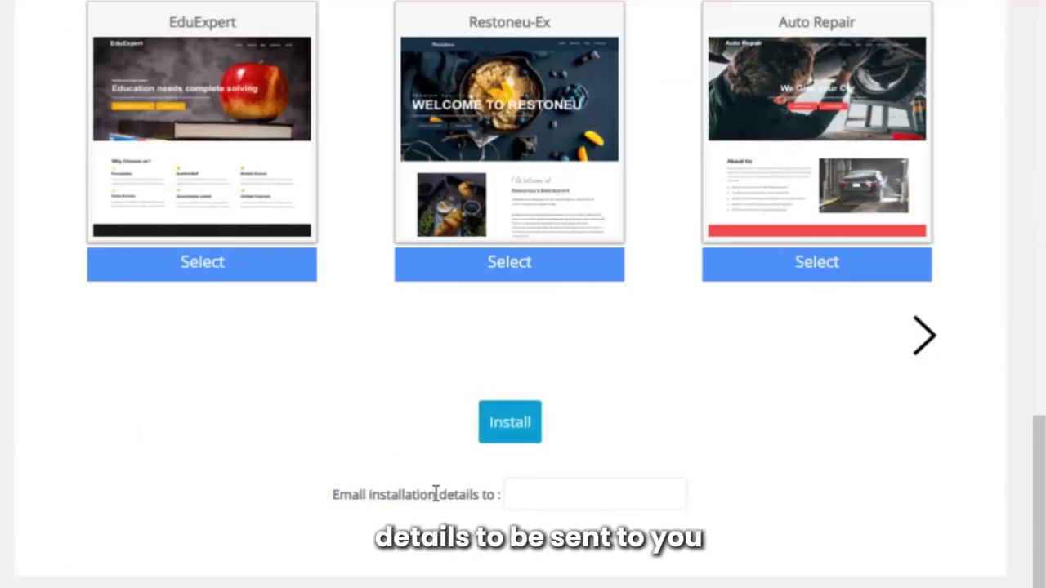
click(520, 491)
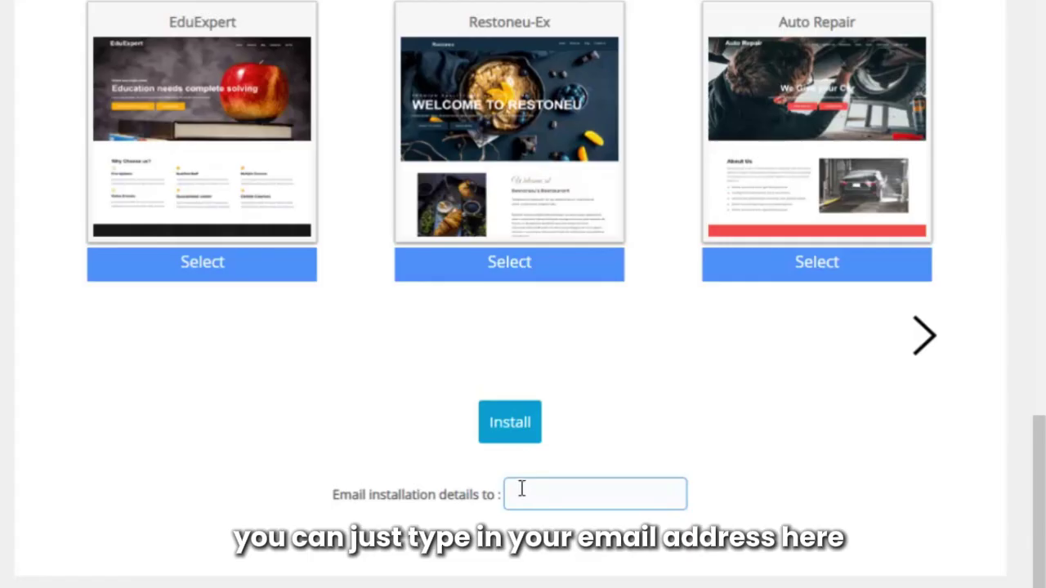
click(494, 421)
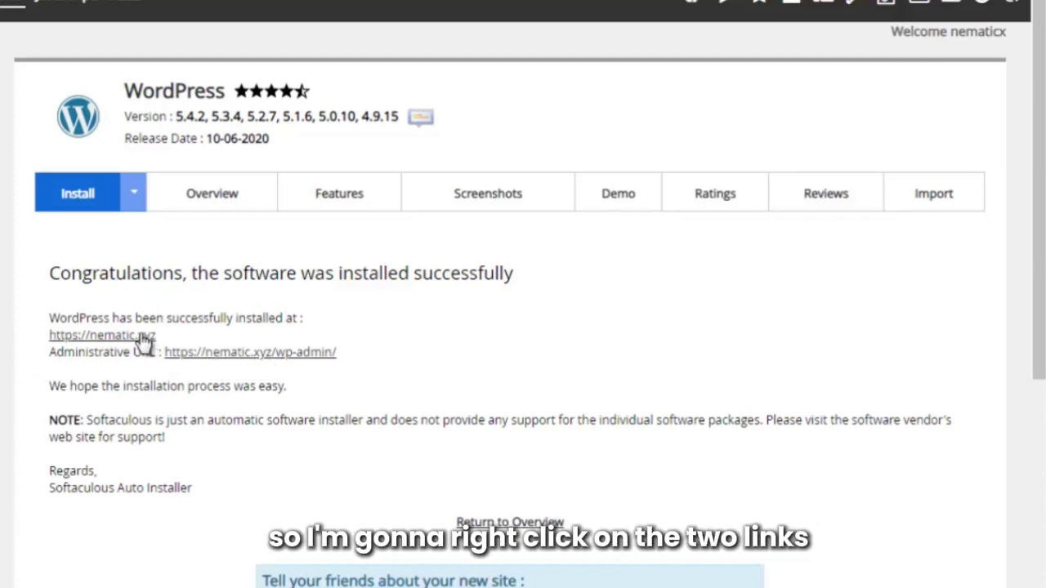
right_click(124, 335)
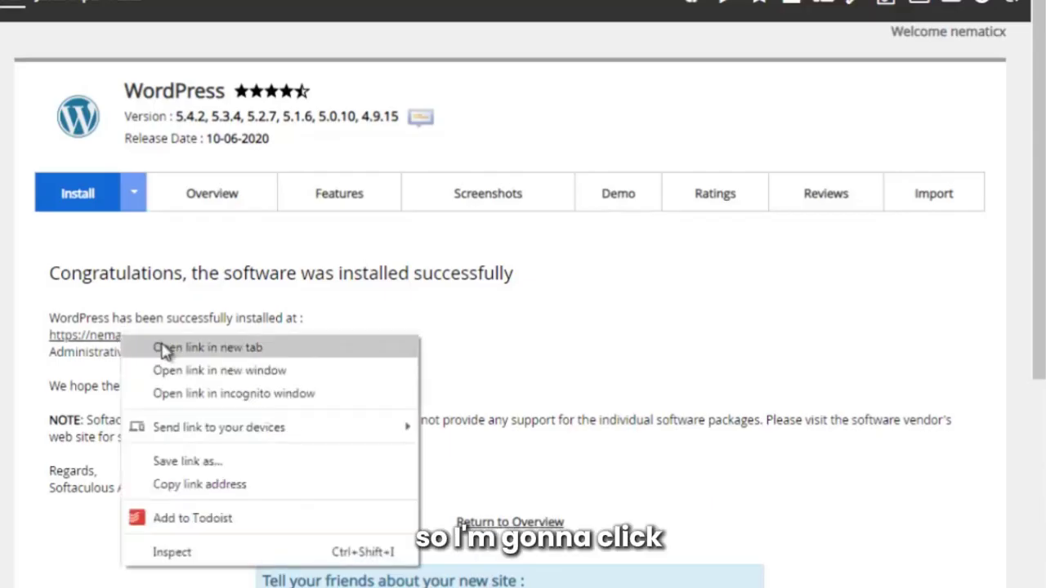
click(135, 350)
right_click(196, 353)
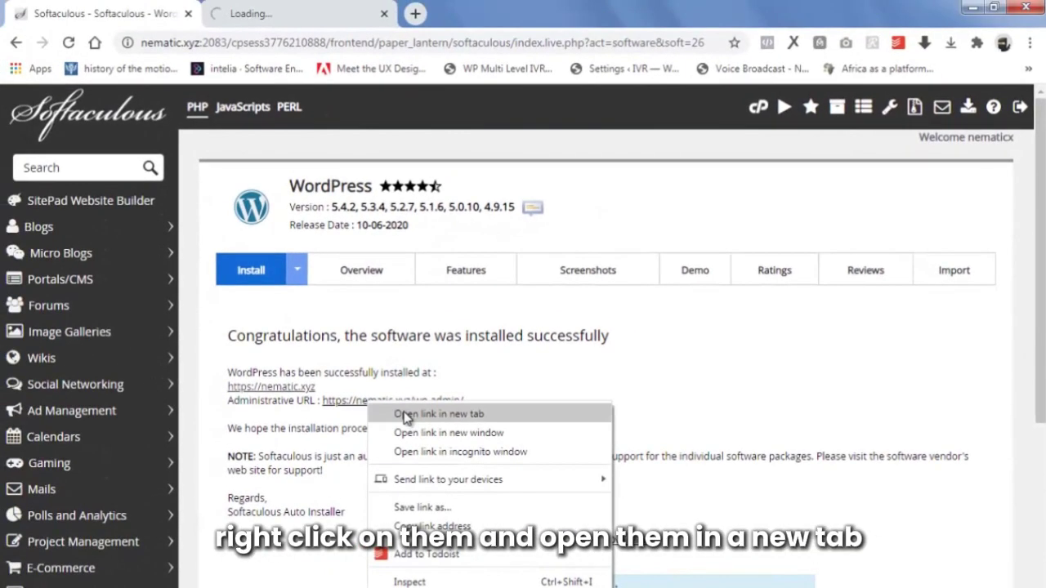
click(298, 366)
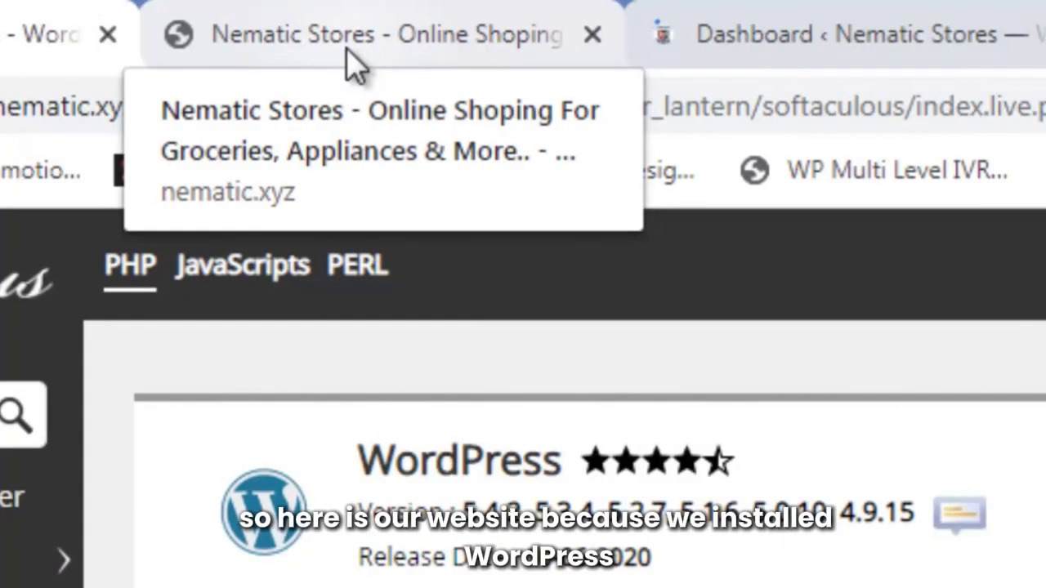
Look over the new Nematic Stores homepage, then switch to the wp-admin dashboard's Welcome panel.
click(352, 59)
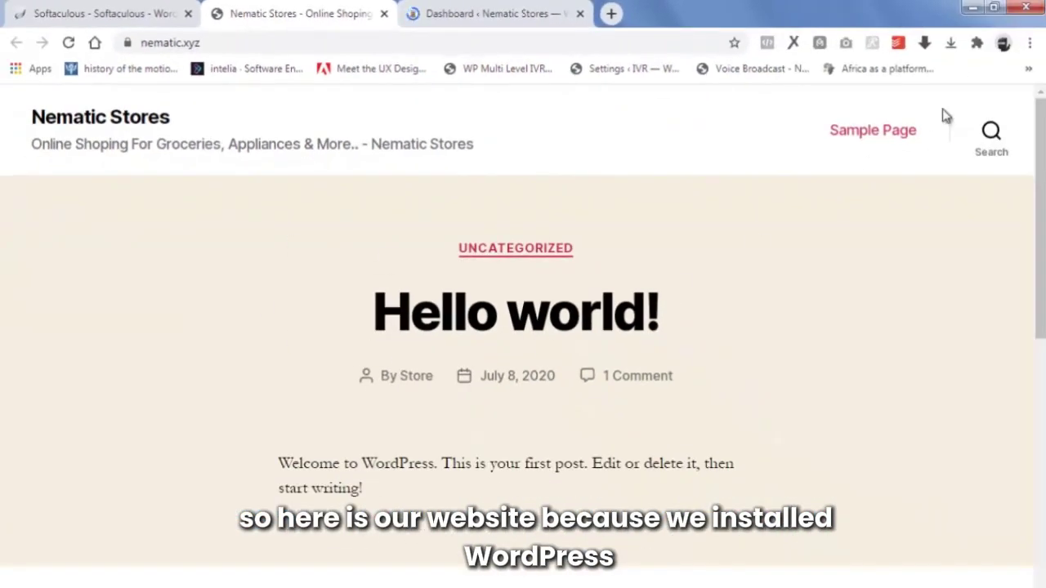
scroll(1039, 245, down, 3)
scroll(564, 335, up, 3)
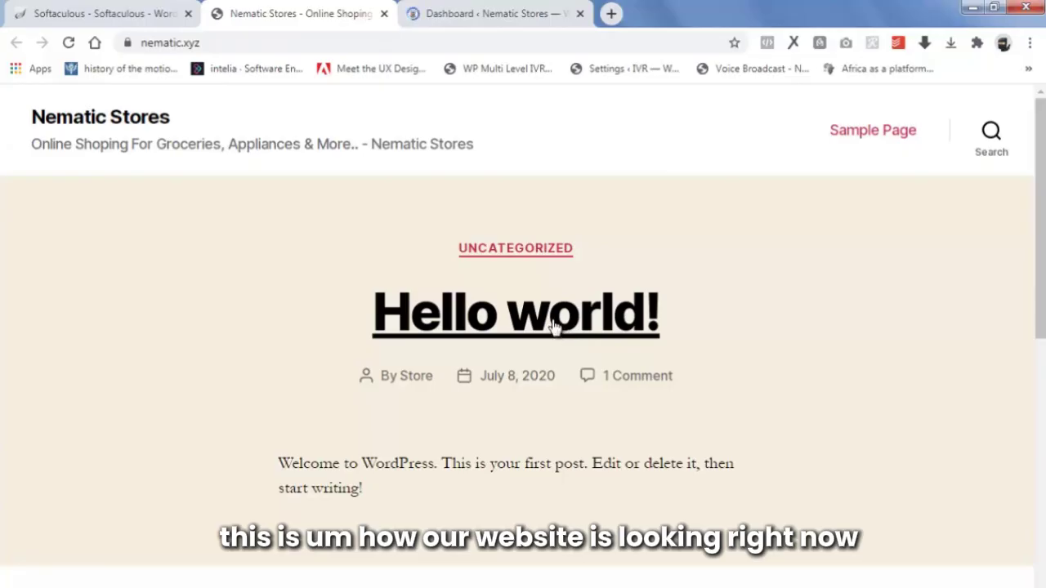
click(484, 10)
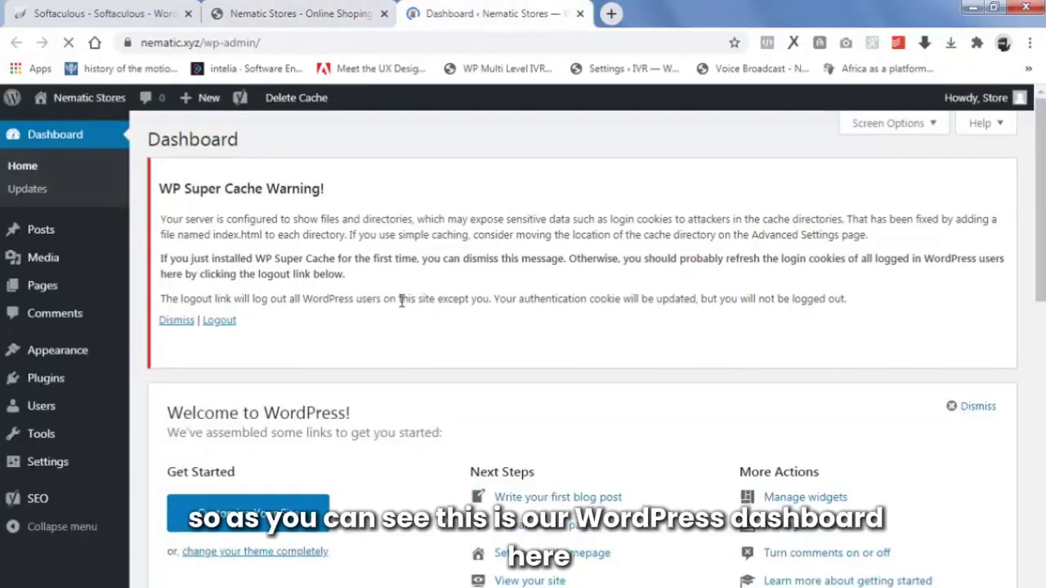
scroll(417, 302, down, 5)
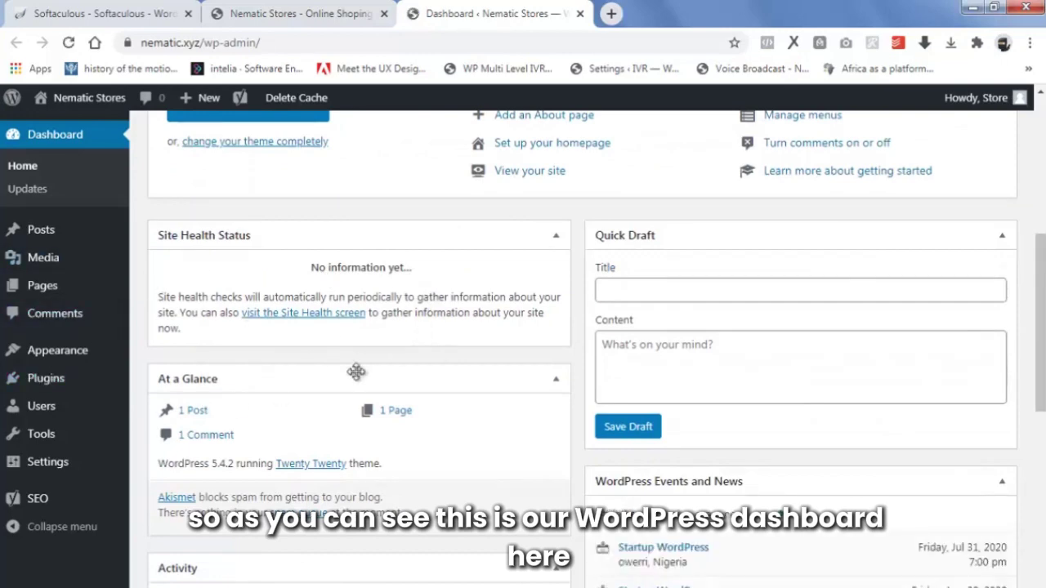
scroll(356, 372, down, 4)
scroll(393, 339, up, 3)
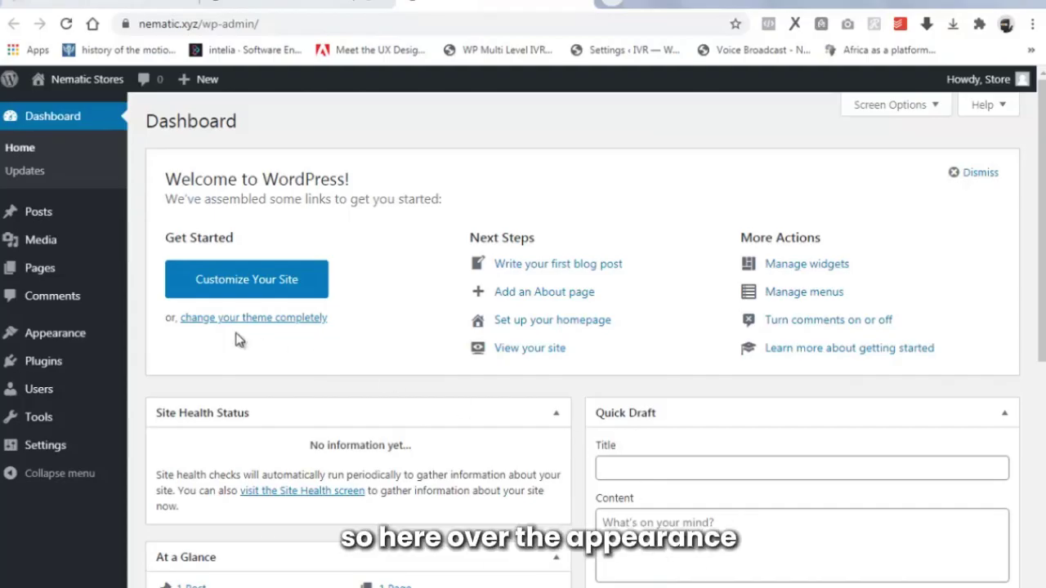
Open Appearance > Themes, glance at the live site, then browse featured themes under Add New.
mouse_move(49, 336)
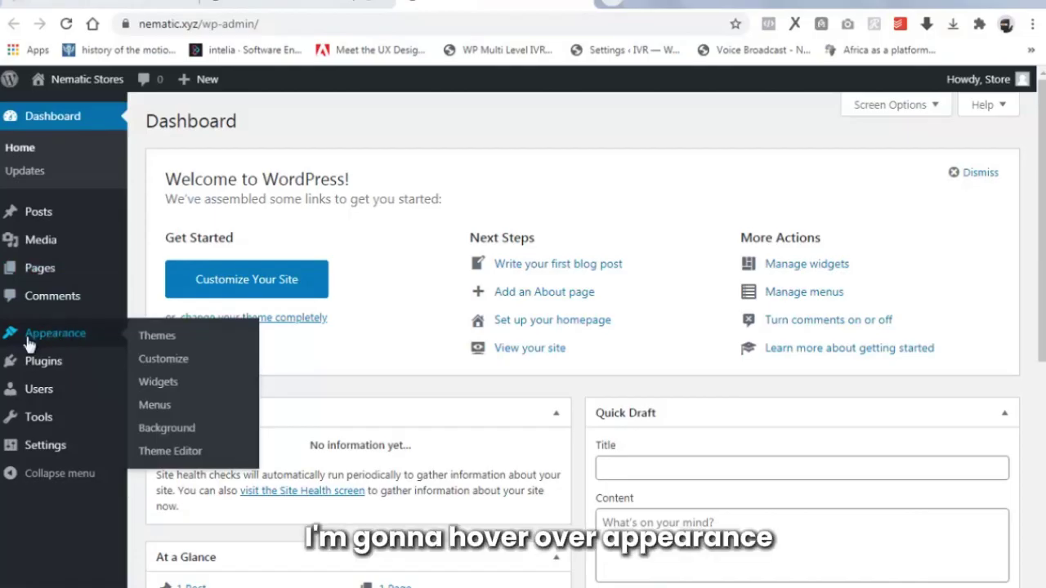
click(161, 337)
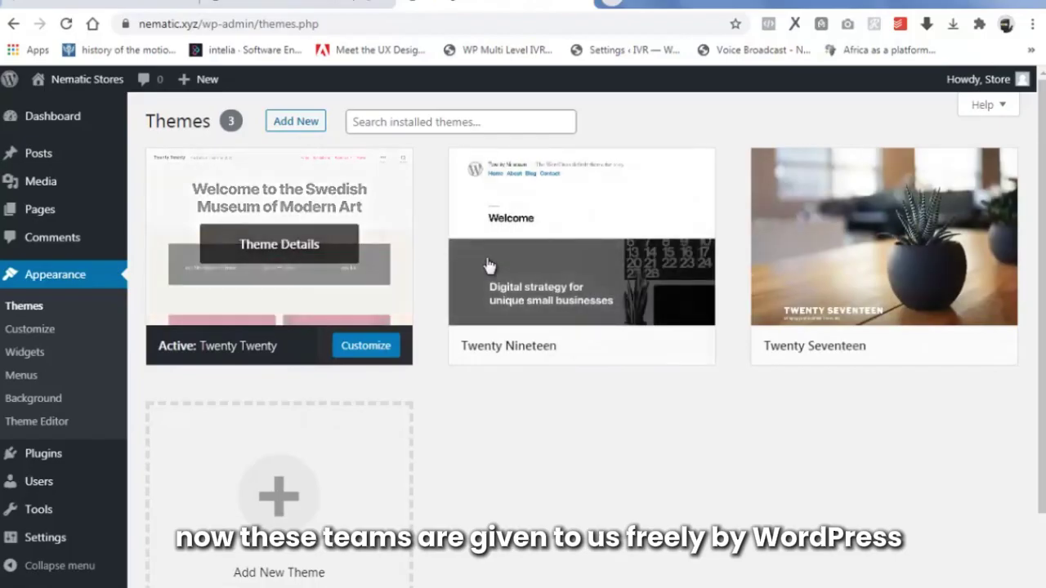
mouse_move(759, 276)
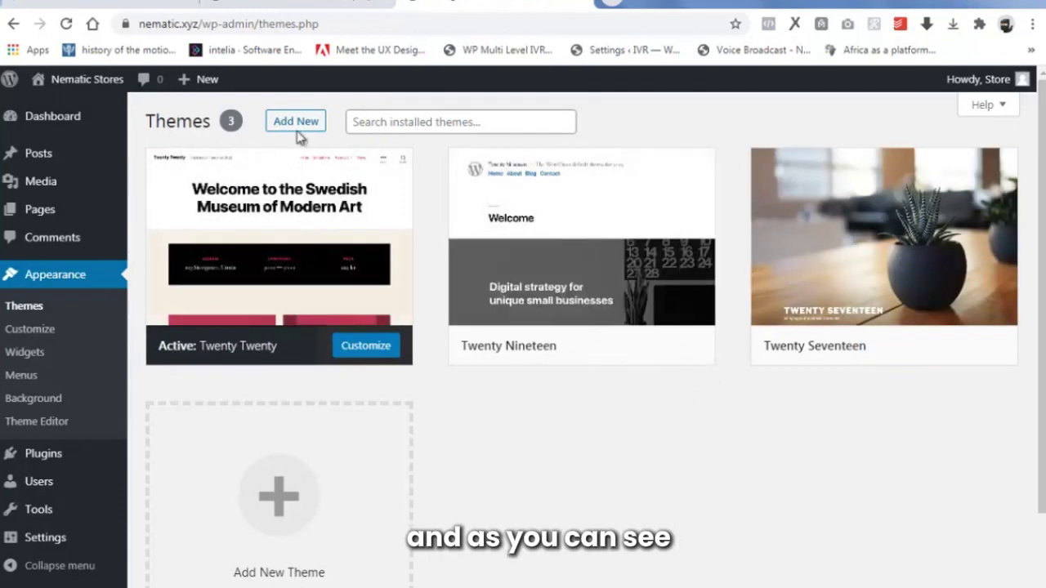
click(299, 2)
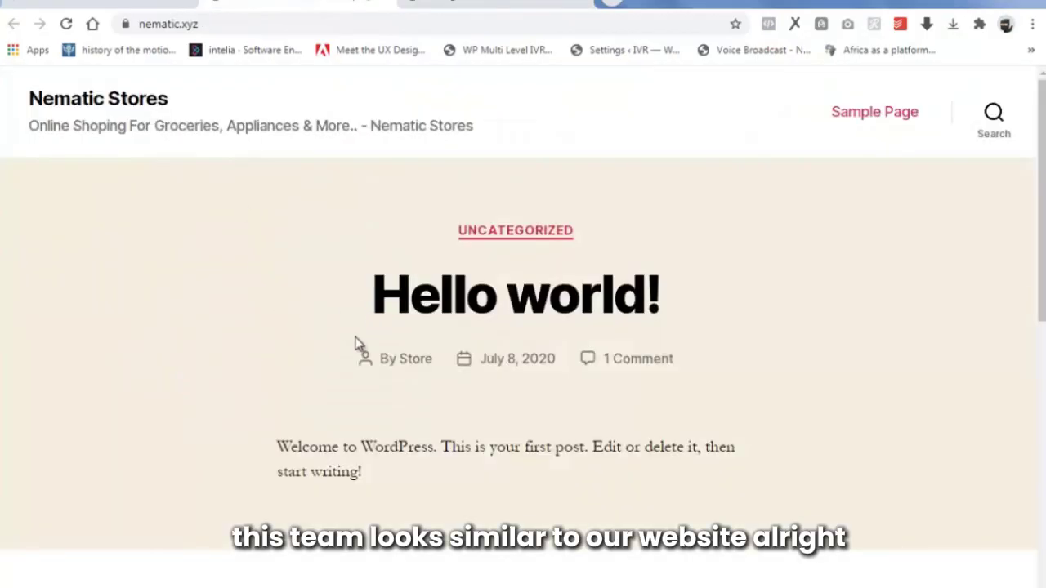
click(498, 3)
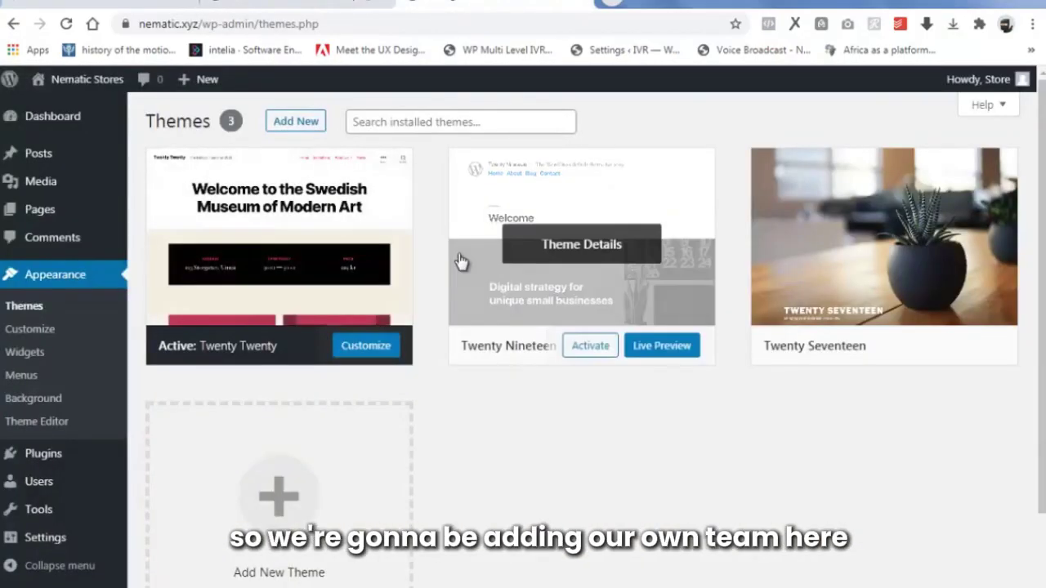
click(297, 123)
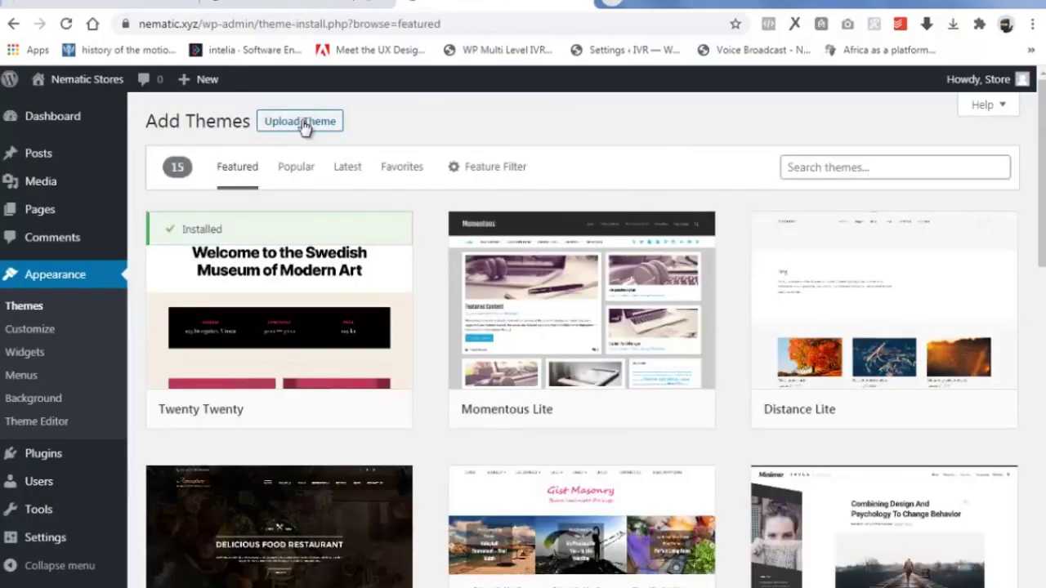
Search themes for 'astra', install the Astra theme and activate it.
click(834, 168)
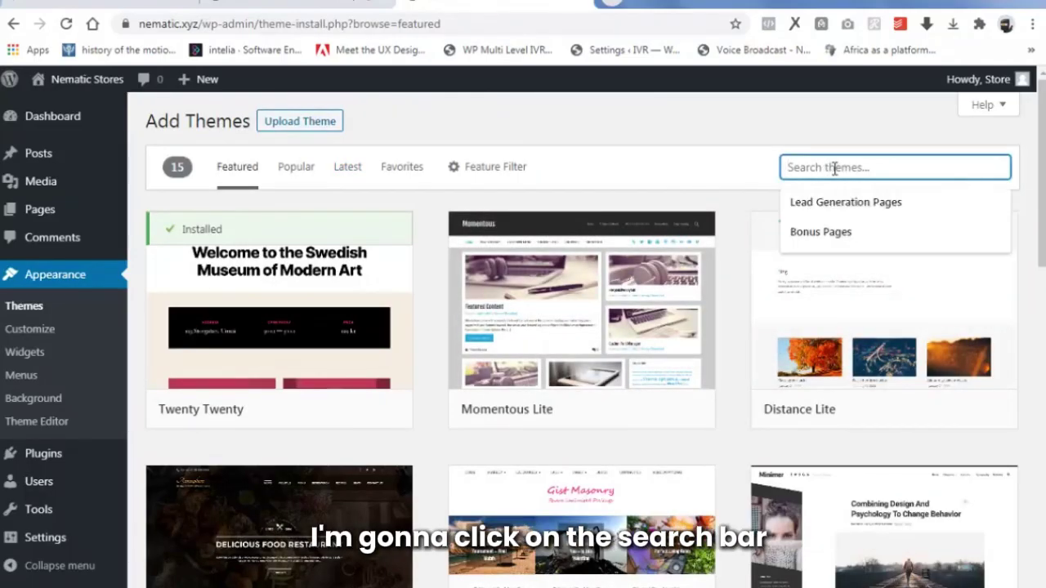
text(astra)
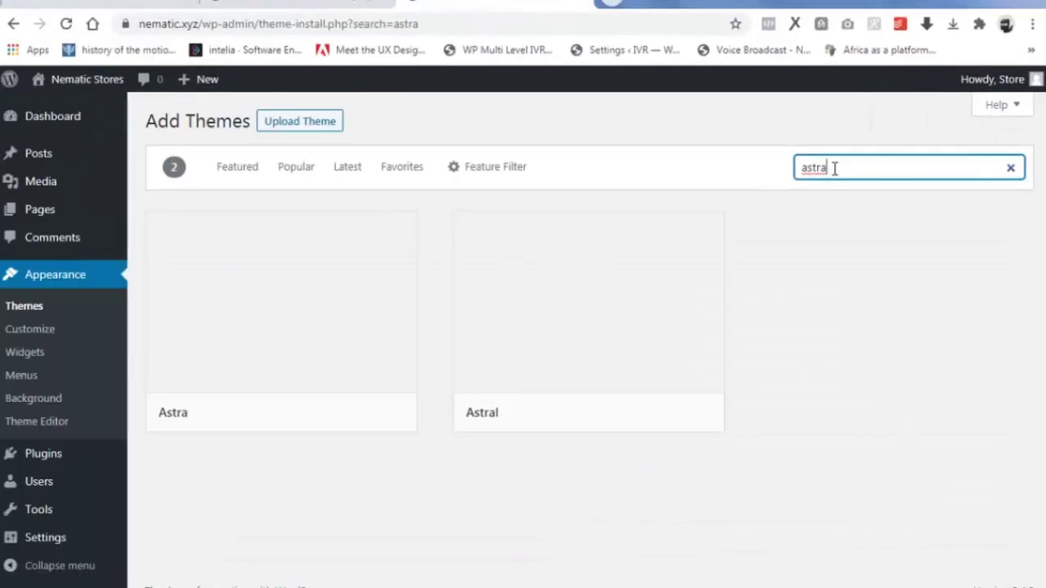
mouse_move(245, 323)
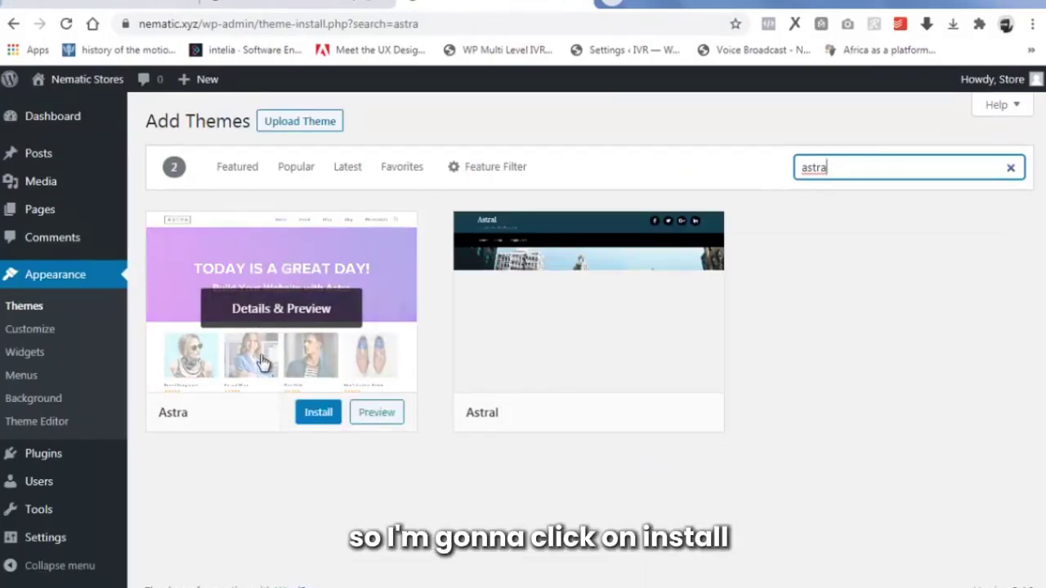
click(317, 414)
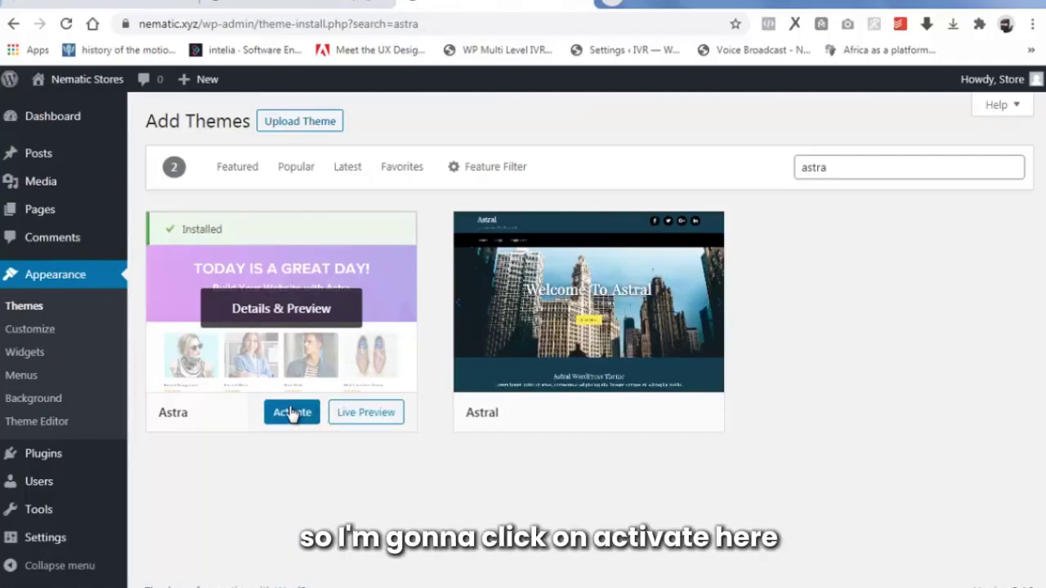
click(292, 413)
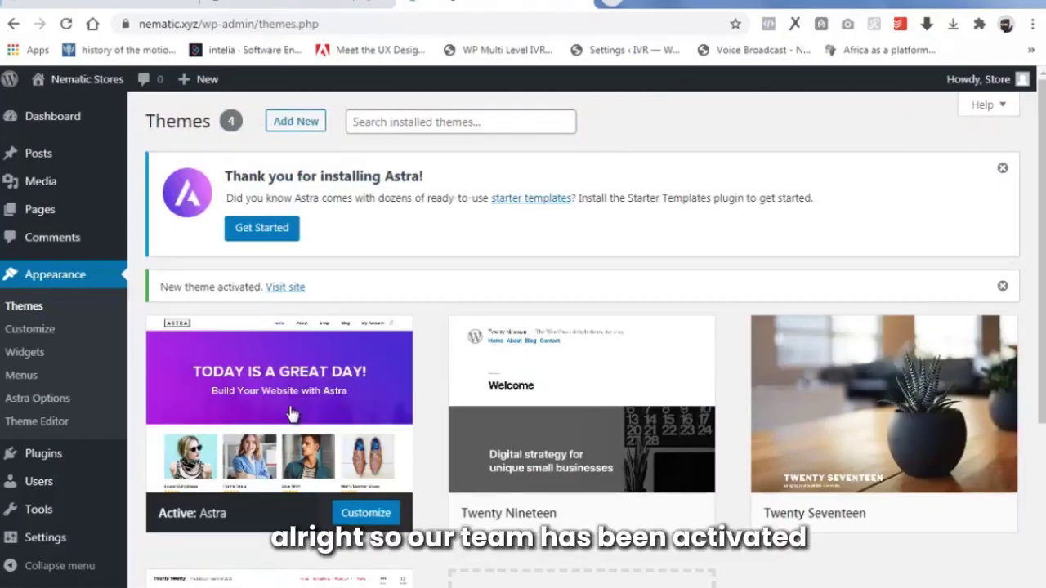
mouse_move(277, 407)
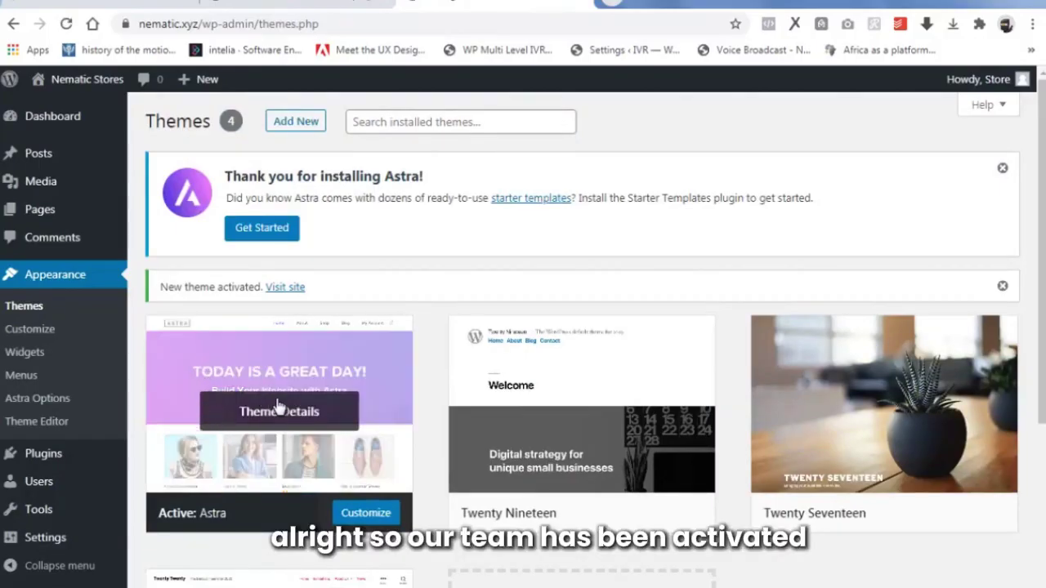
scroll(277, 412, down, 1)
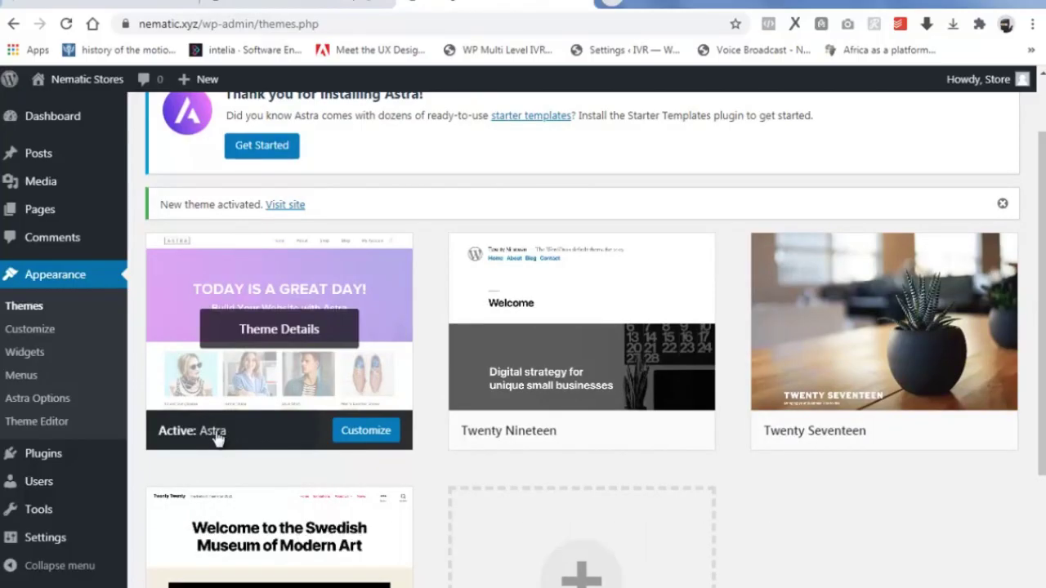
click(38, 456)
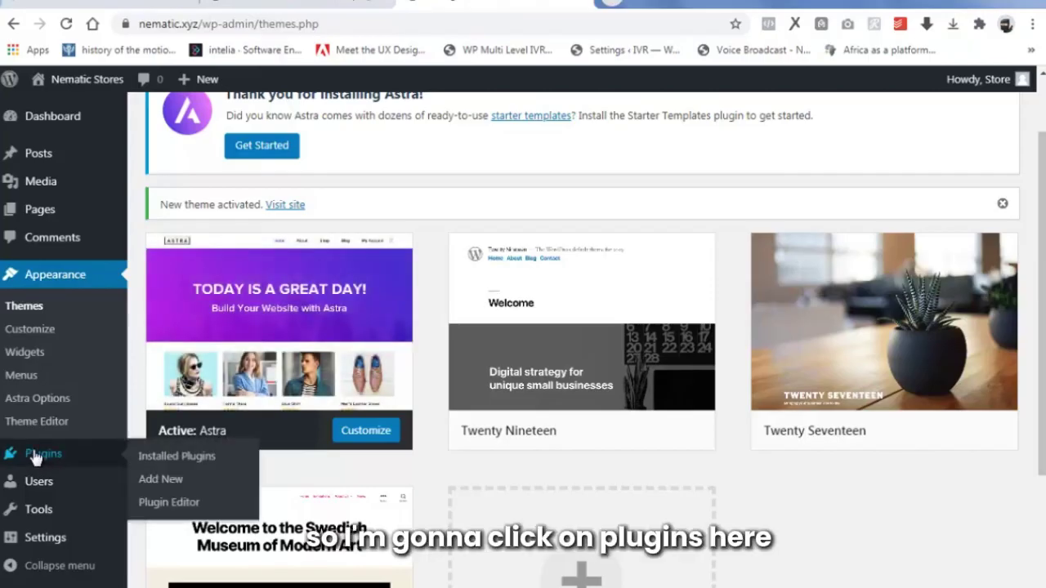
Search plugins for 'elementor', then install and activate Elementor Page Builder.
mouse_move(36, 456)
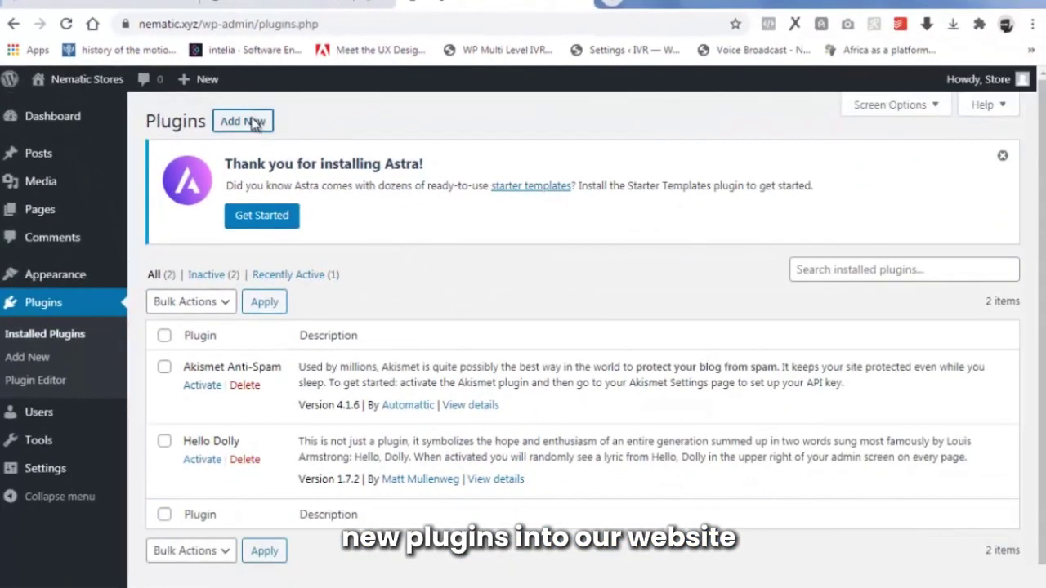
click(245, 121)
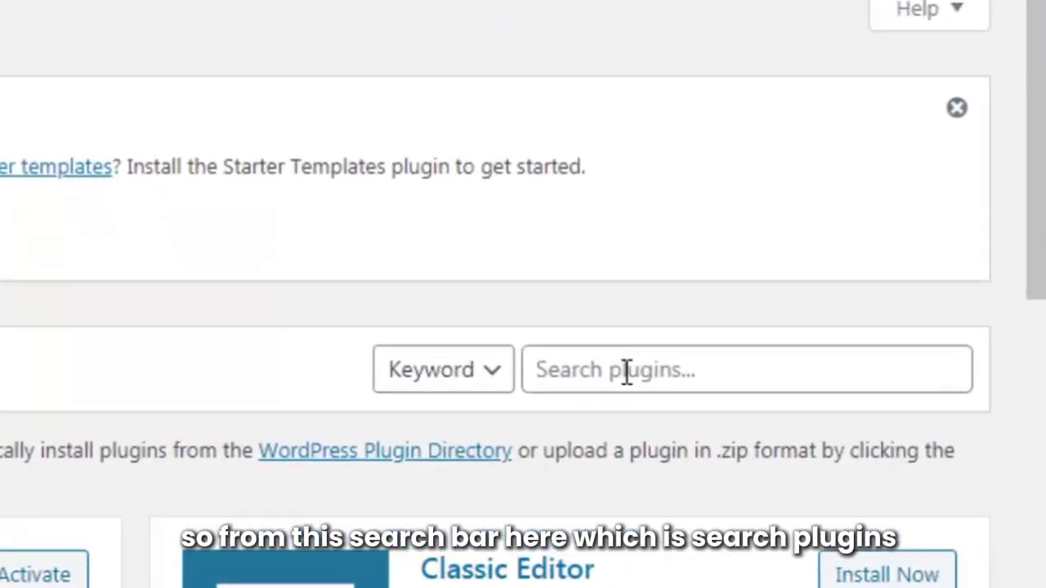
click(625, 371)
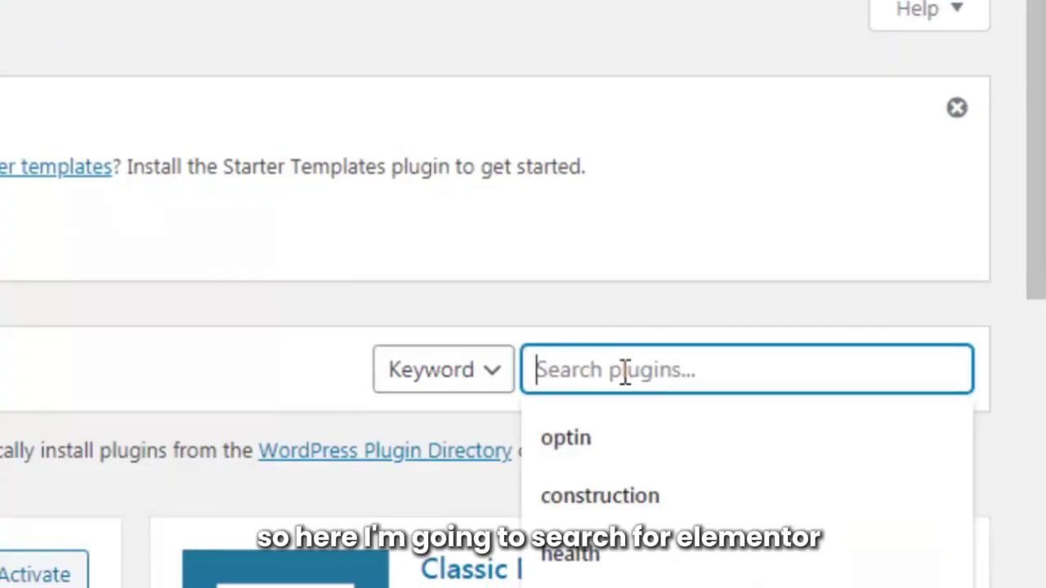
text(elementor)
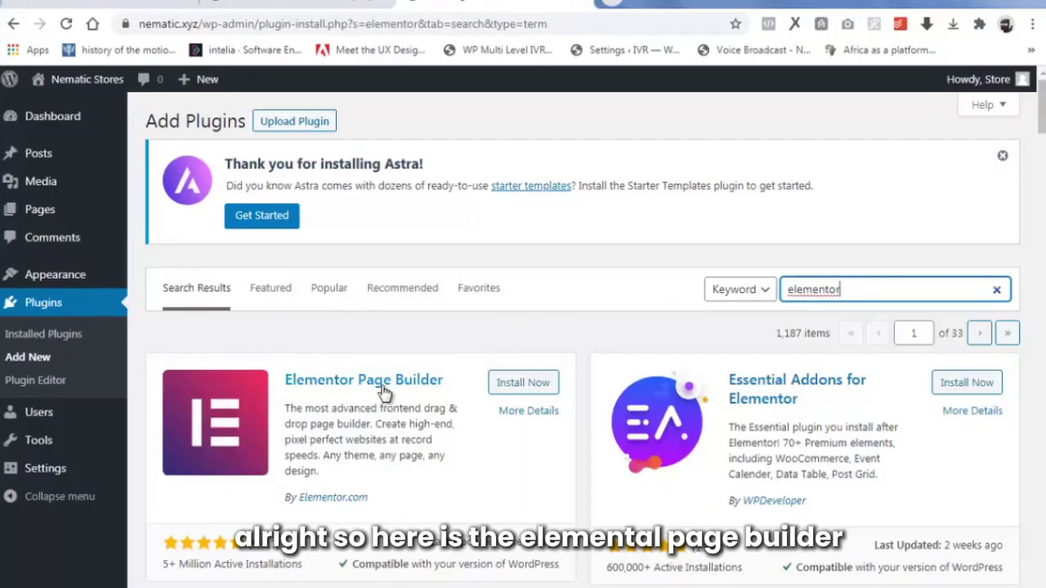
click(519, 382)
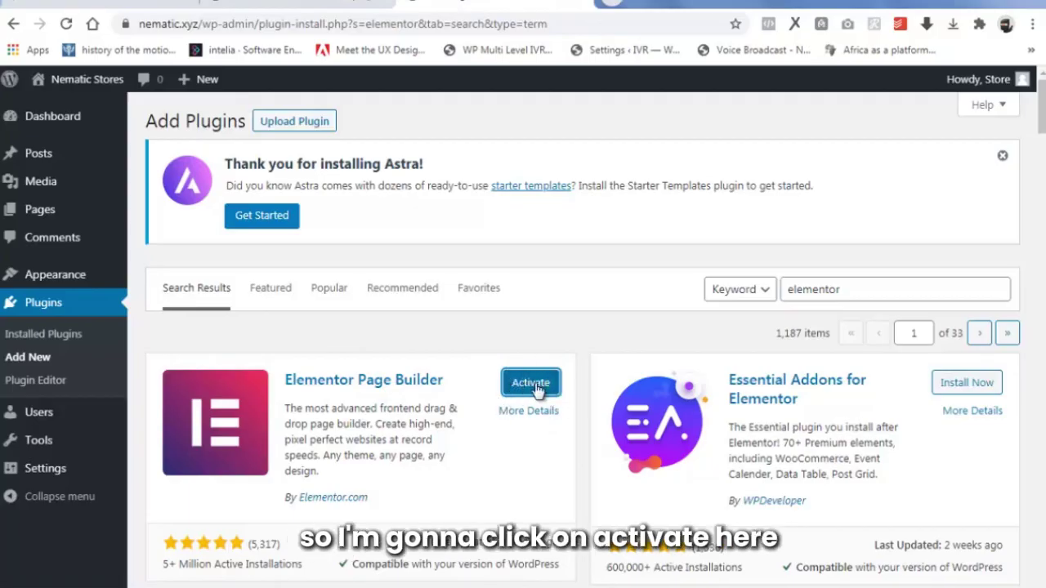
click(530, 383)
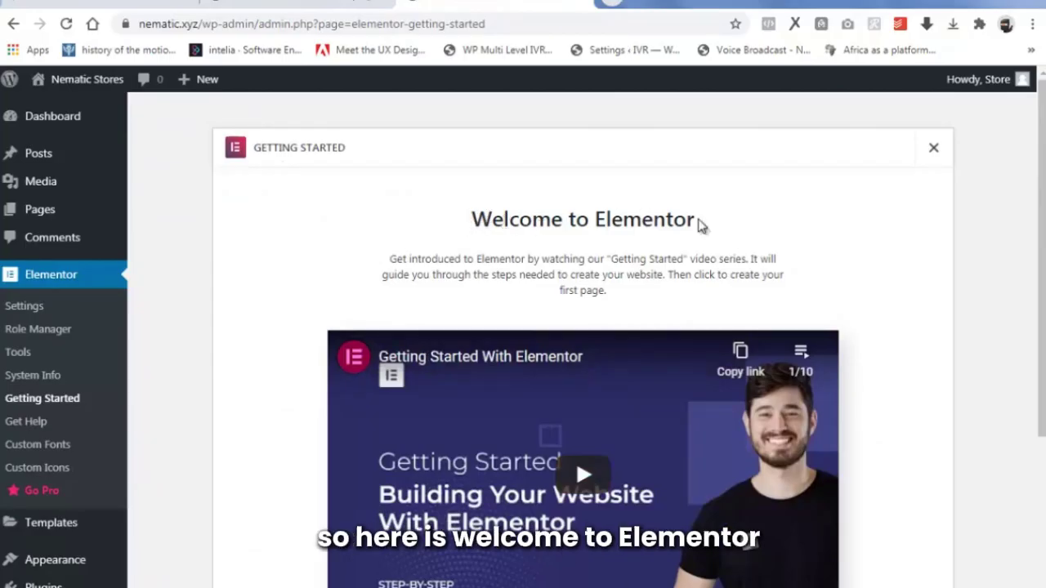
scroll(709, 365, down, 1)
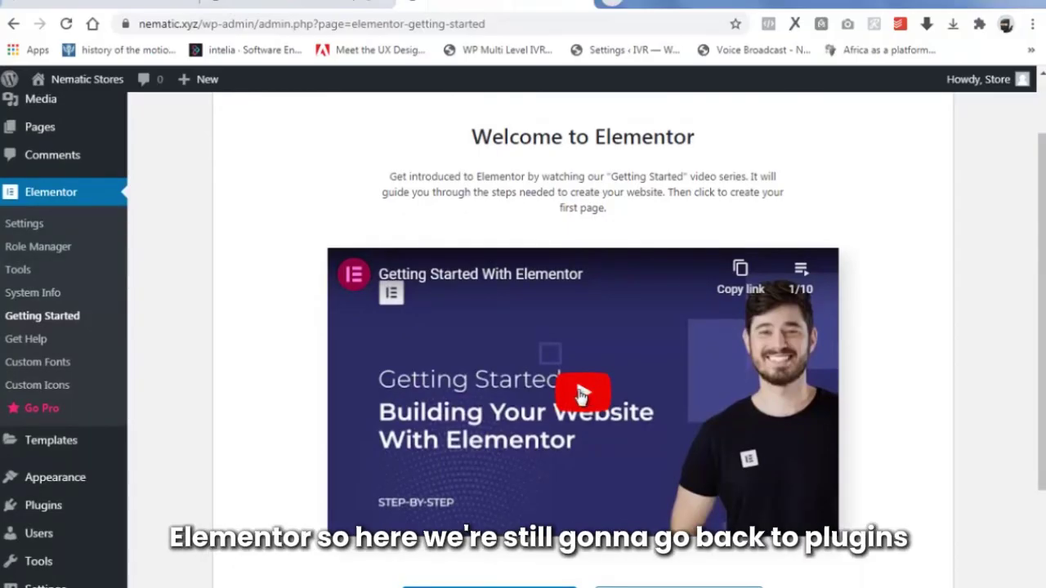
scroll(572, 398, down, 2)
scroll(241, 419, up, 2)
scroll(241, 419, down, 2)
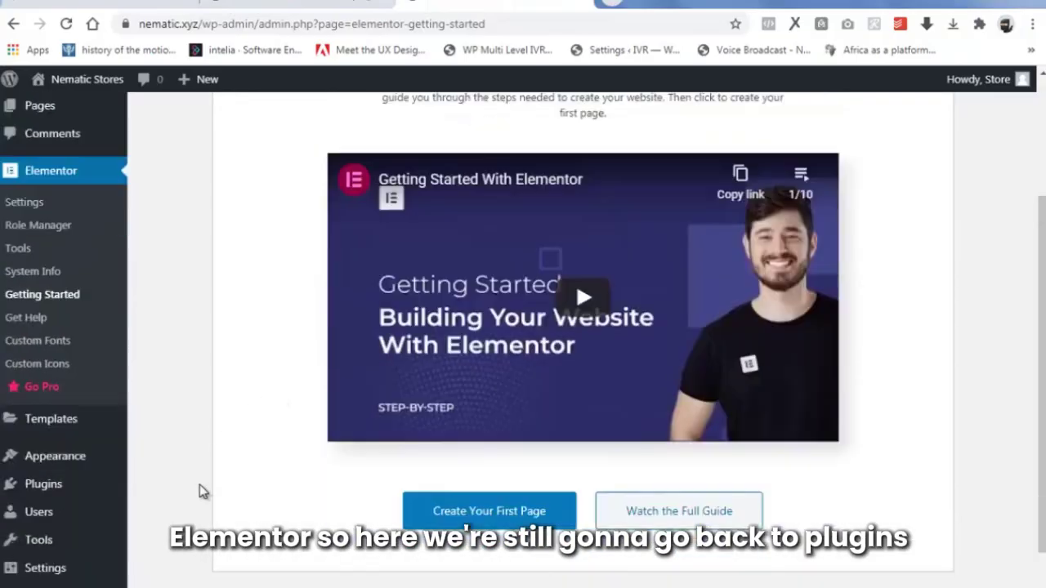
mouse_move(71, 481)
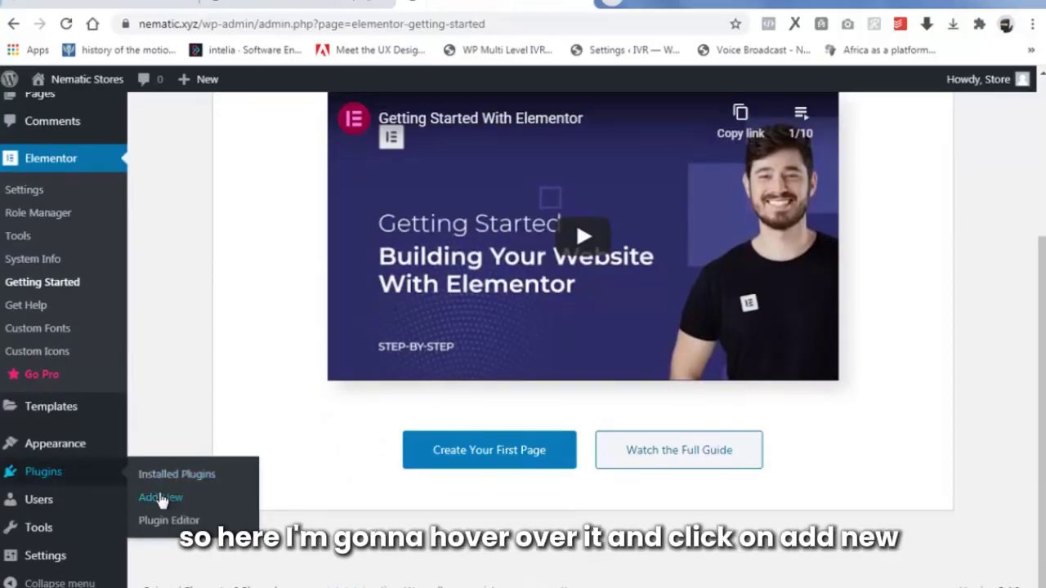
Search plugins for 'paystack', then install and activate Paystack WooCommerce Payment Gateway.
click(161, 498)
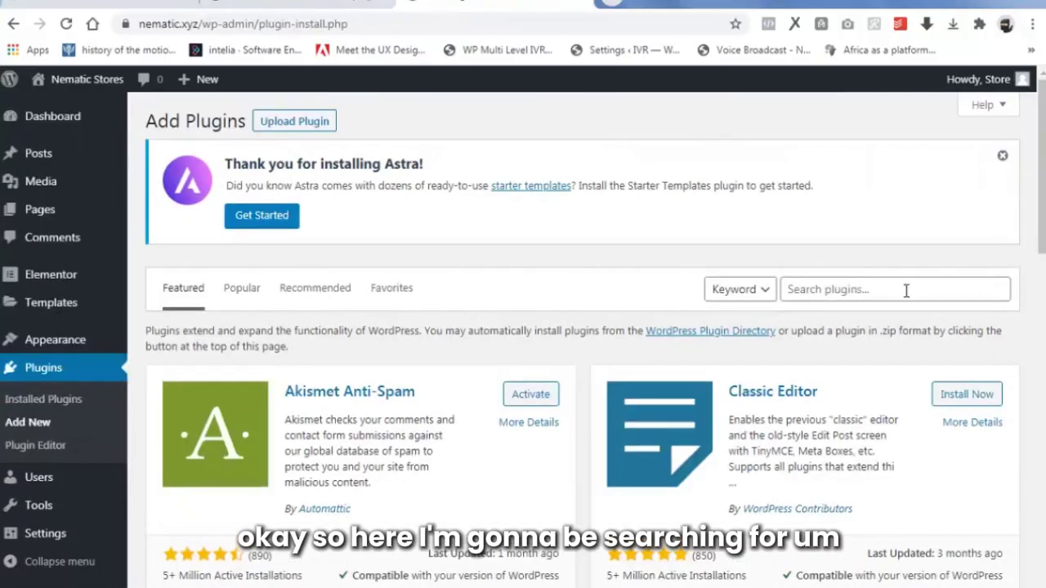
click(905, 290)
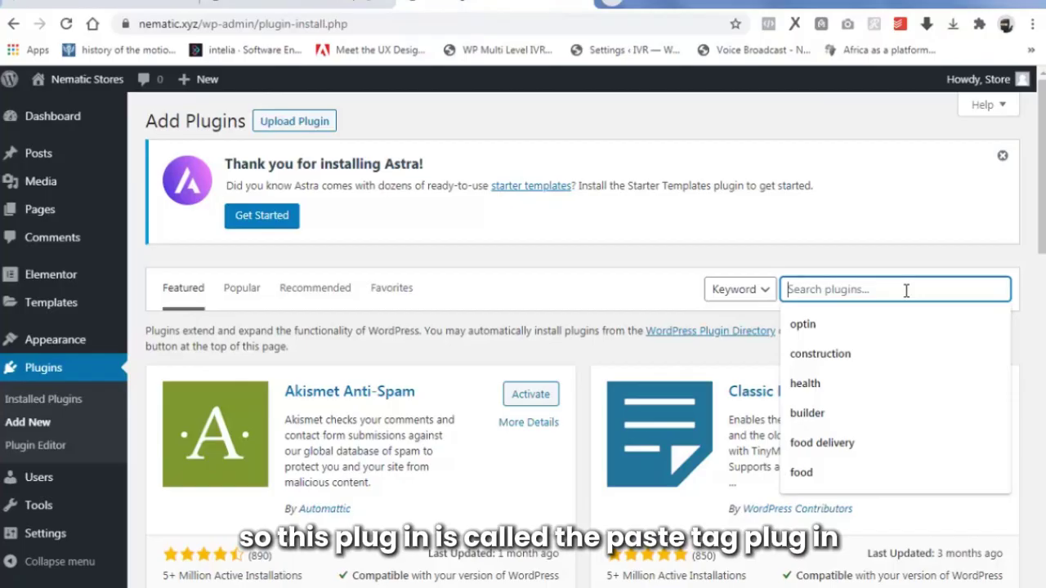
text(pay)
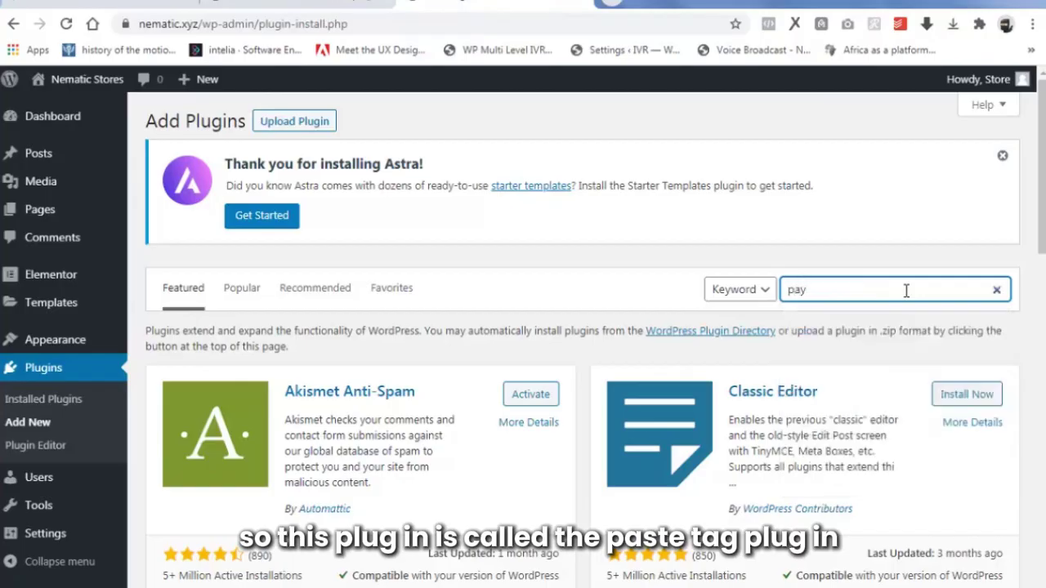
text(stack)
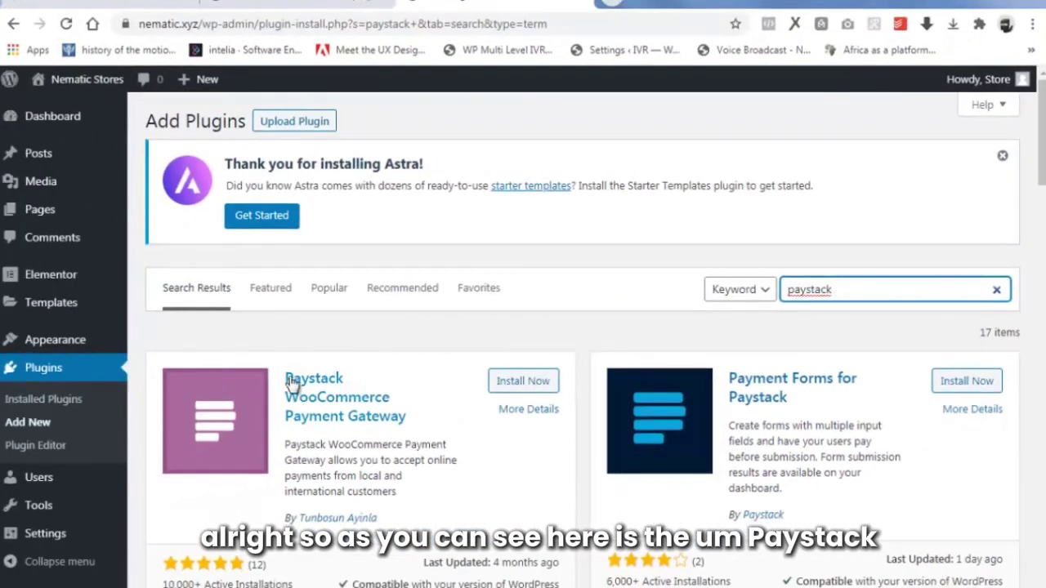
click(506, 384)
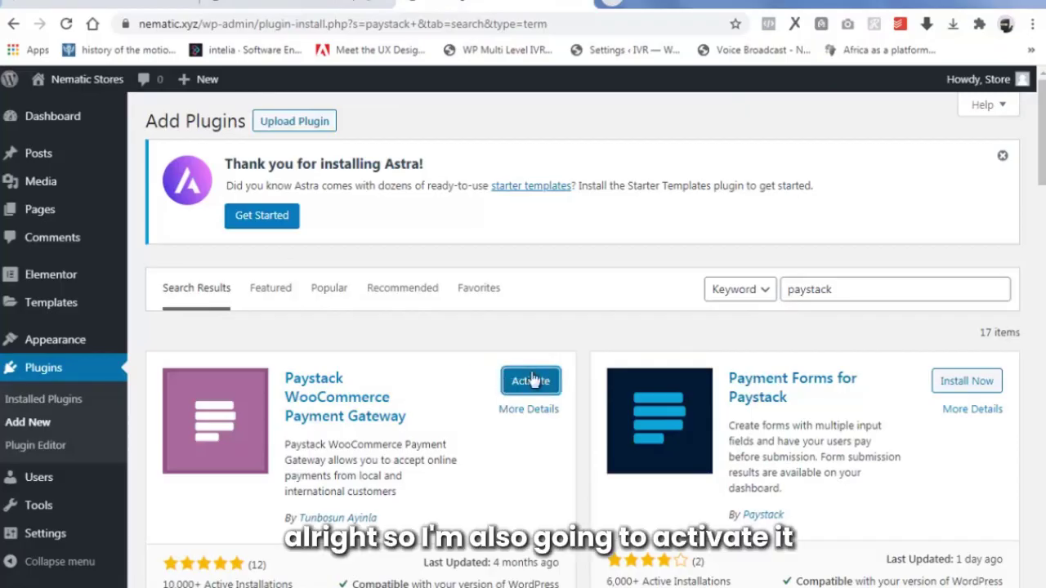
click(529, 380)
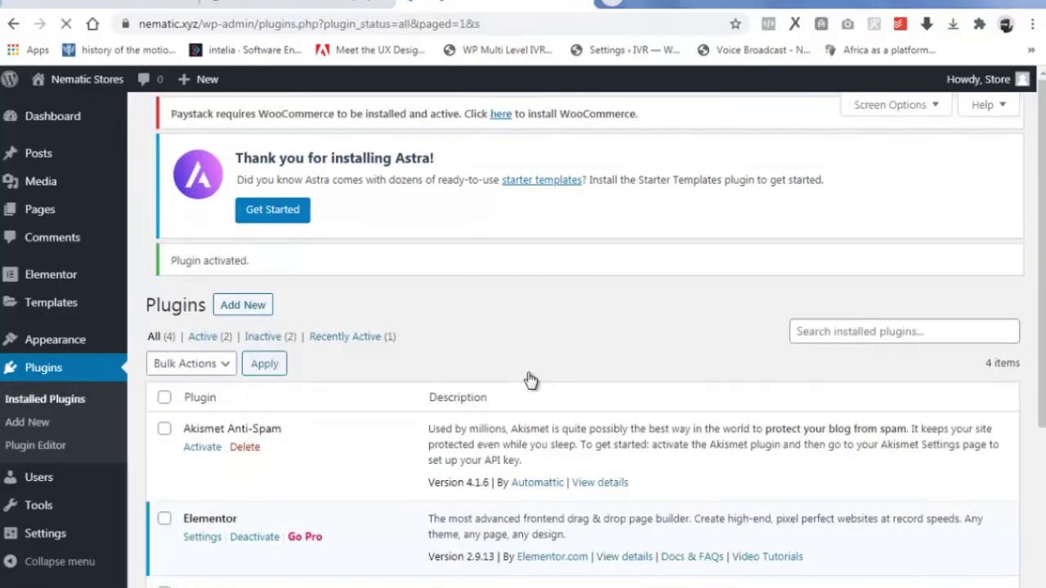
scroll(529, 388, down, 2)
scroll(529, 388, down, 1)
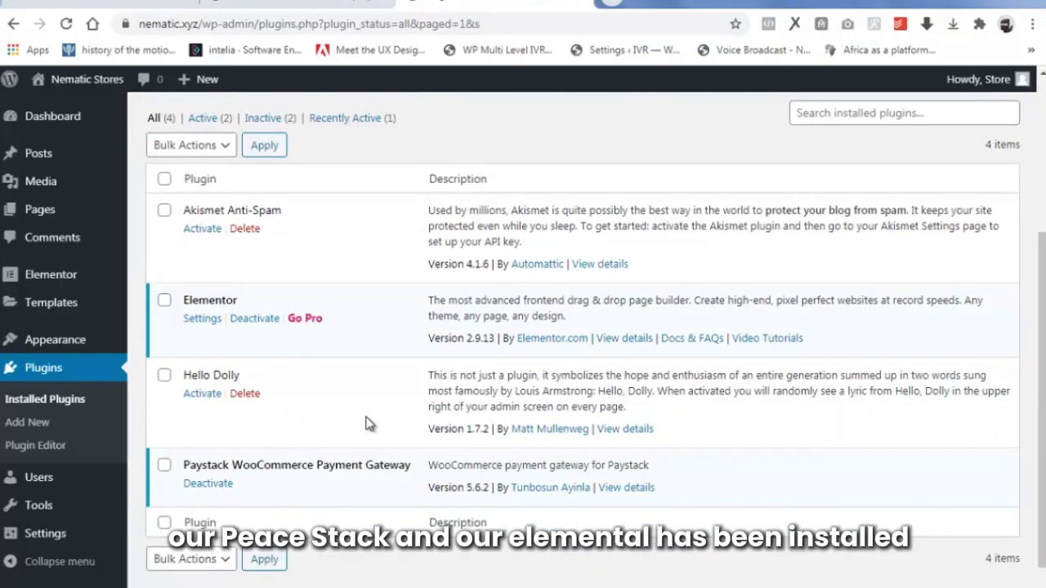
scroll(365, 422, up, 3)
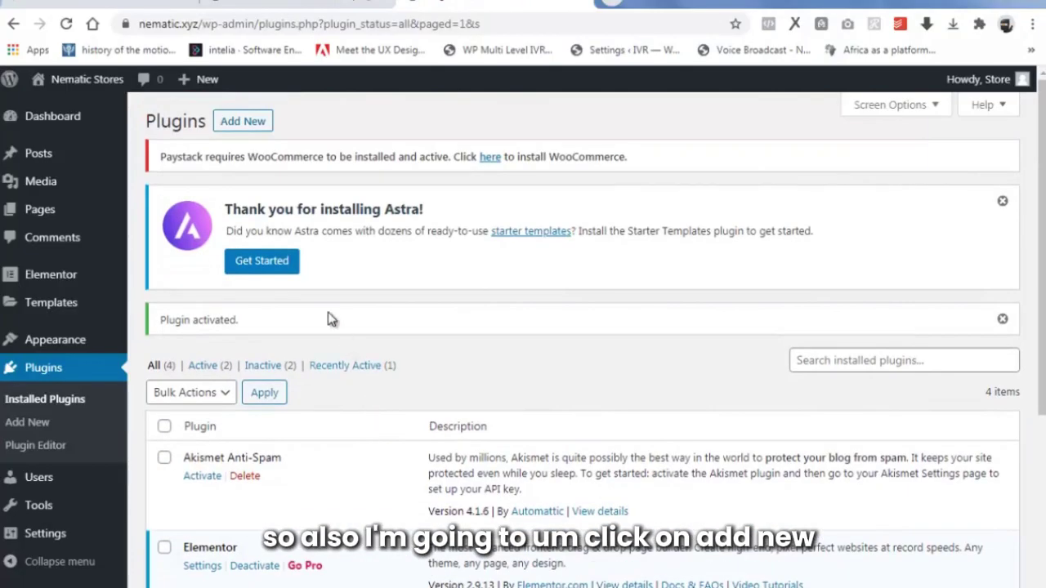
Upload elementor-pro.zip as a plugin, install it and activate Elementor Pro.
click(249, 129)
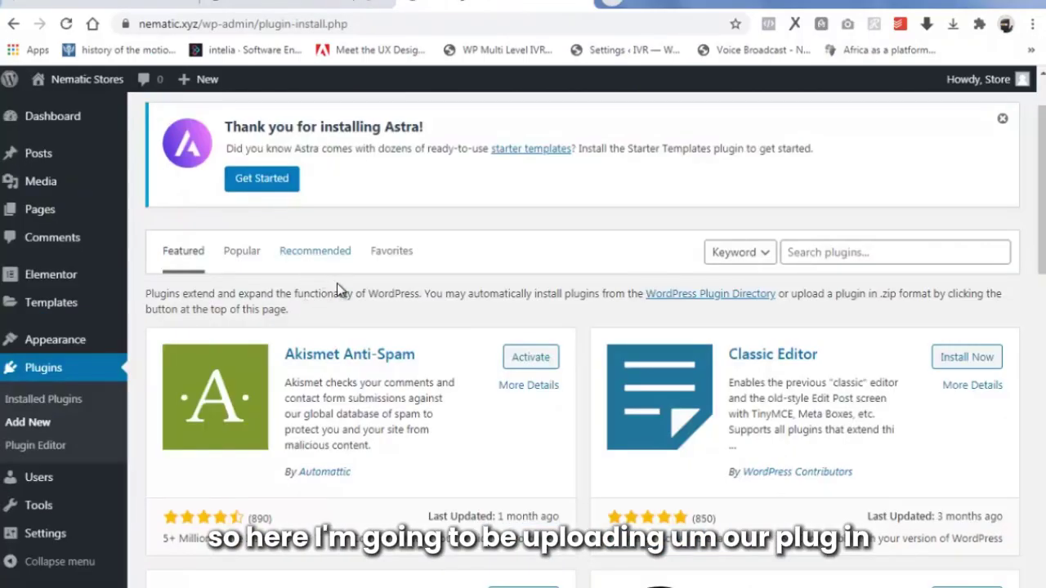
scroll(342, 292, up, 1)
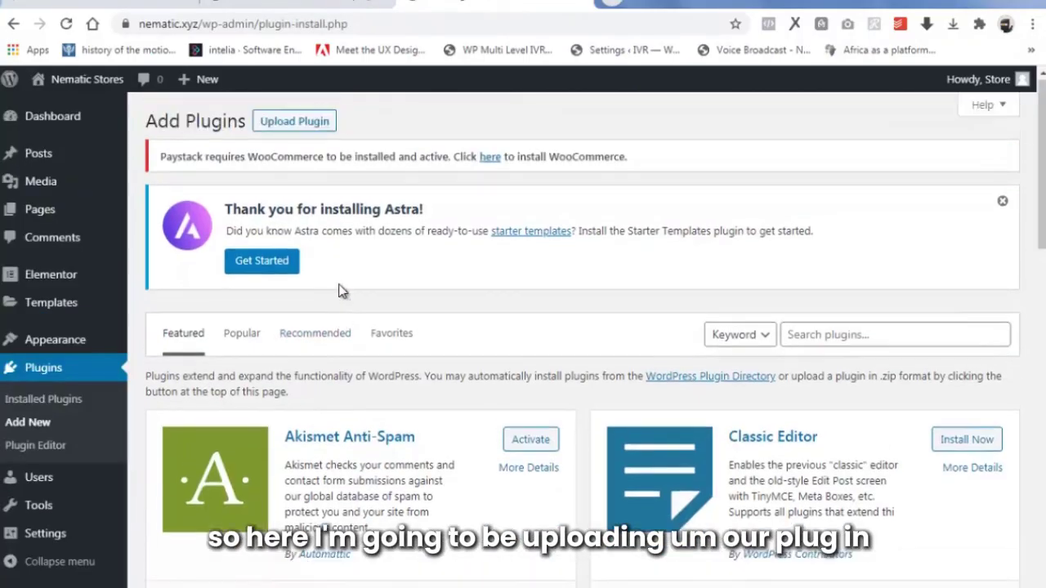
click(295, 125)
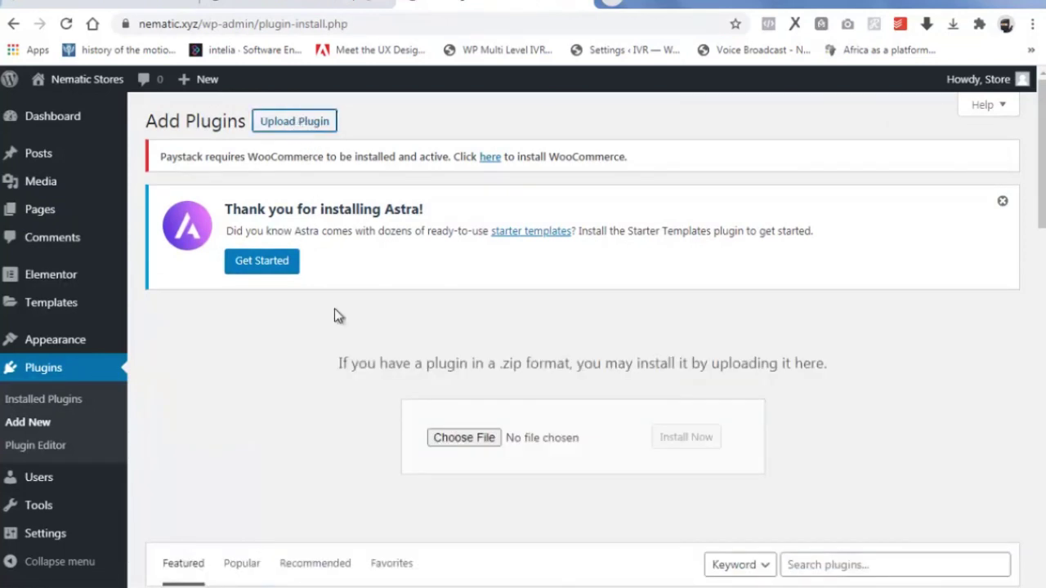
click(463, 440)
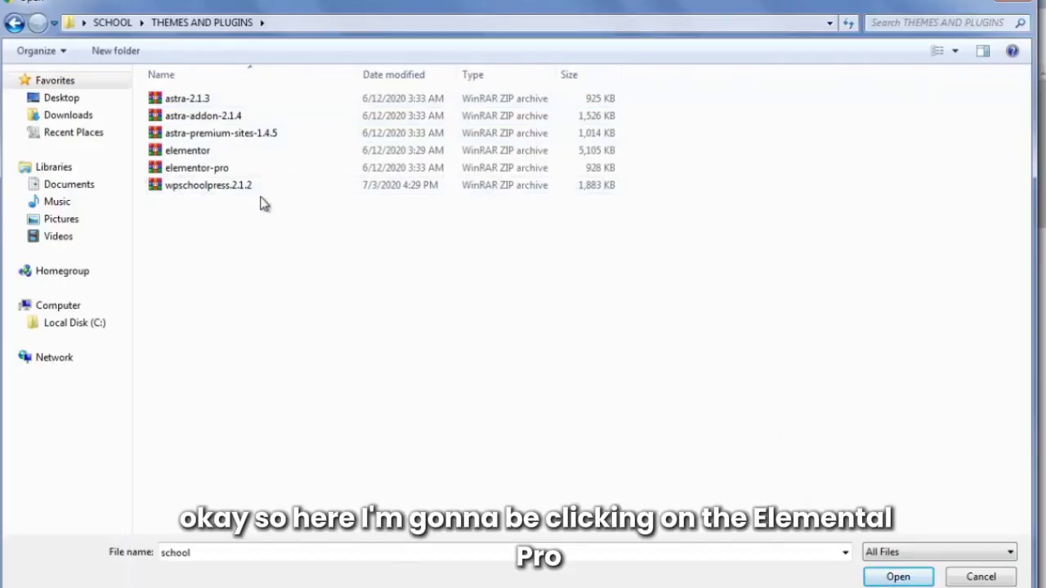
click(226, 169)
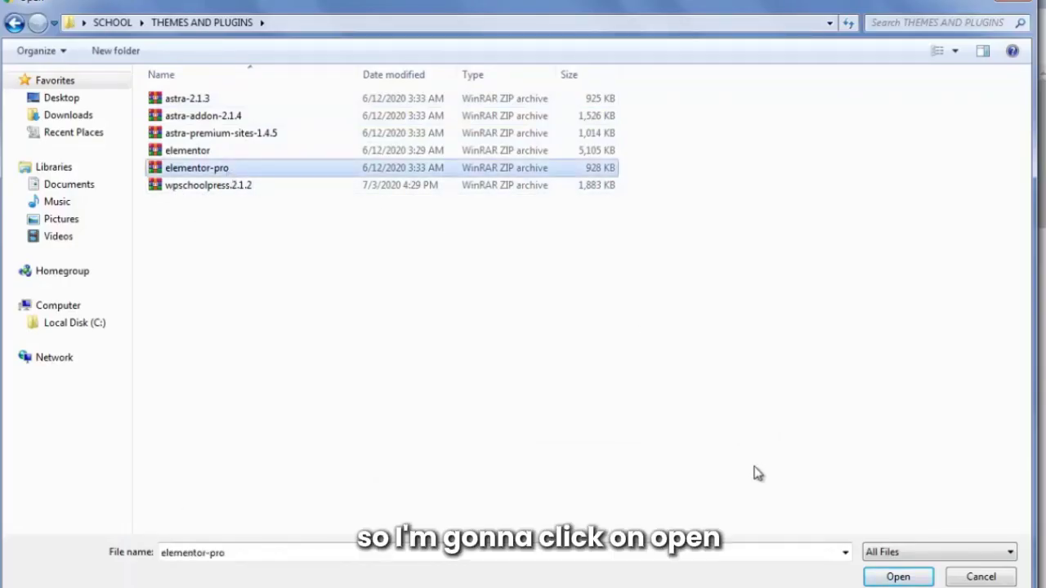
click(898, 577)
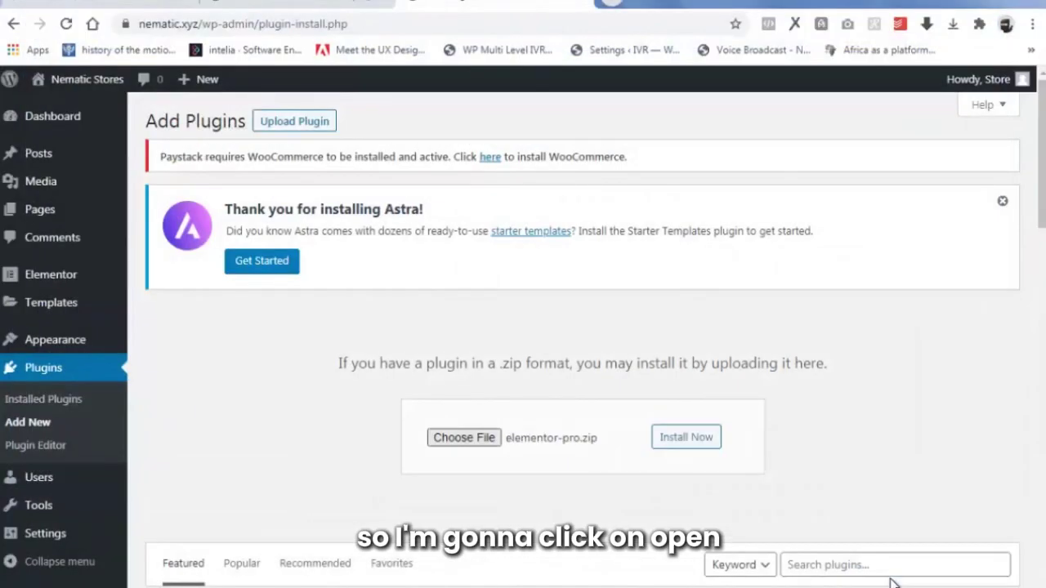
click(690, 439)
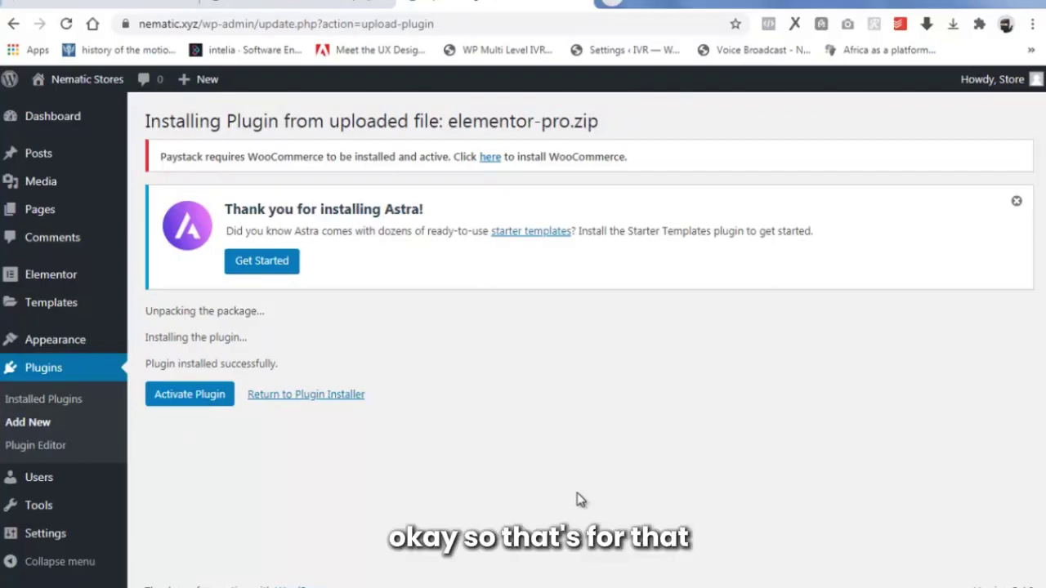
click(191, 396)
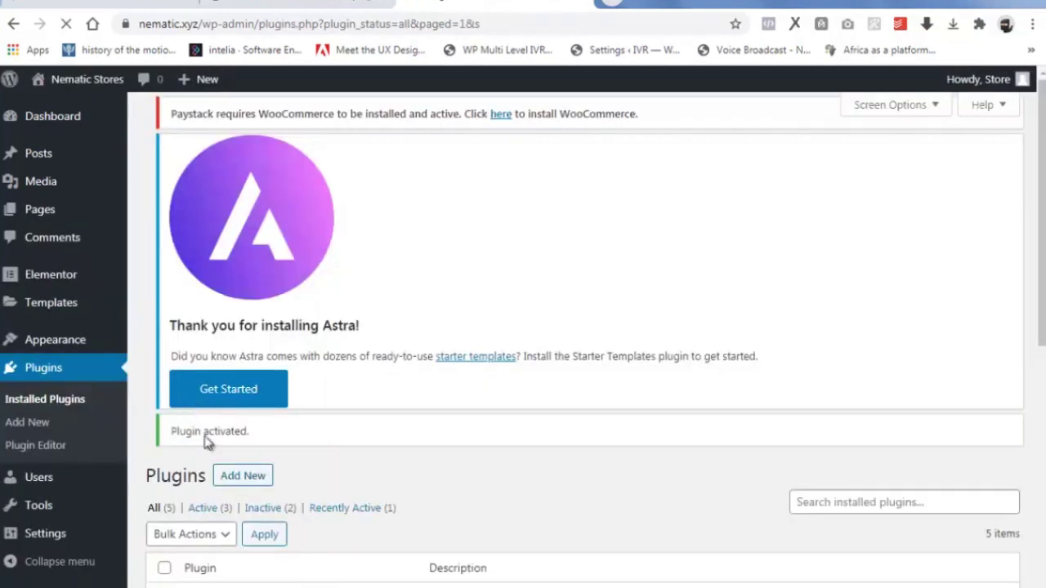
scroll(206, 441, down, 6)
scroll(225, 323, up, 1)
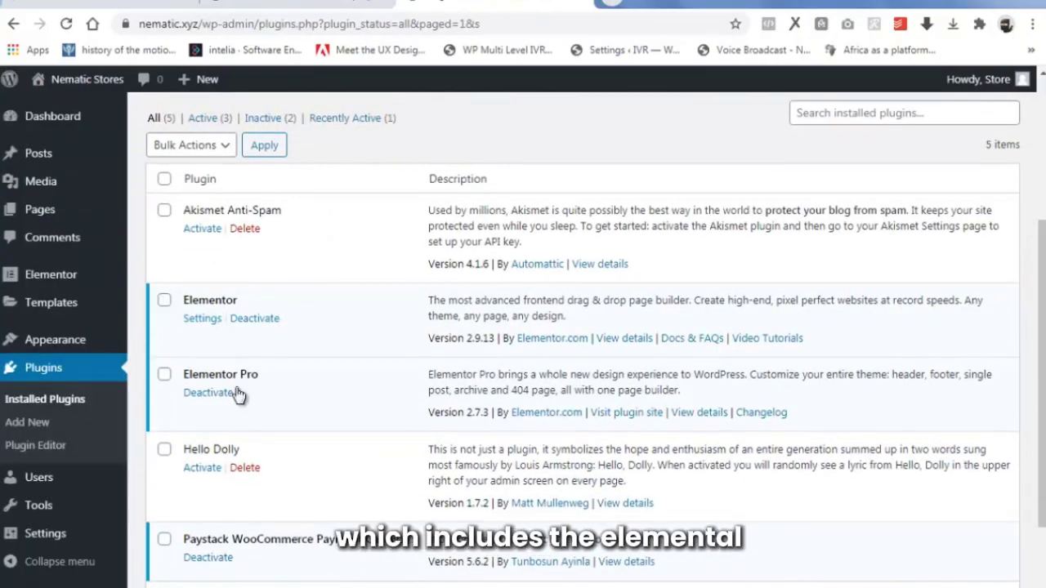
scroll(305, 427, down, 2)
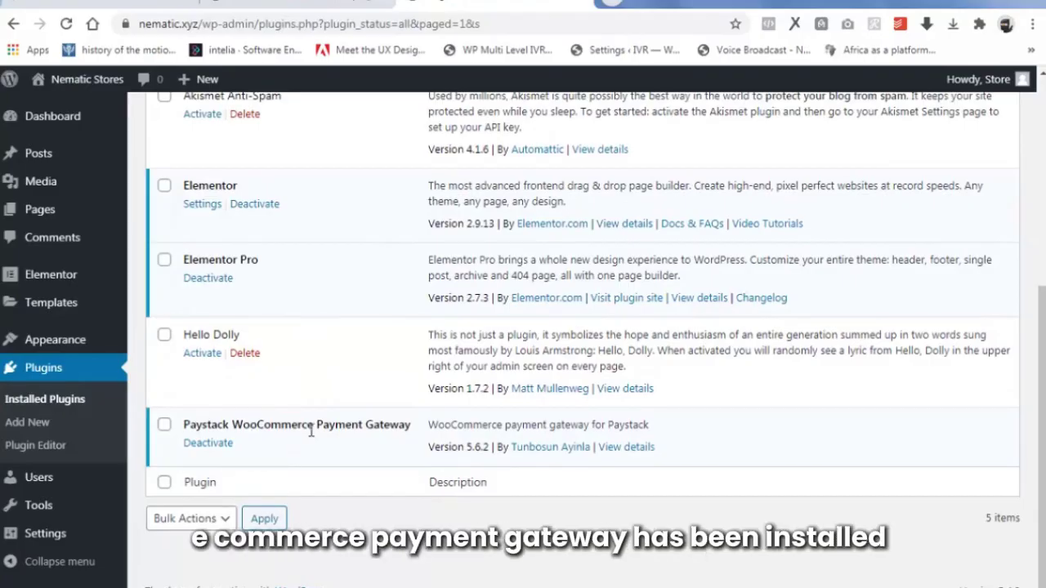
scroll(310, 431, up, 1)
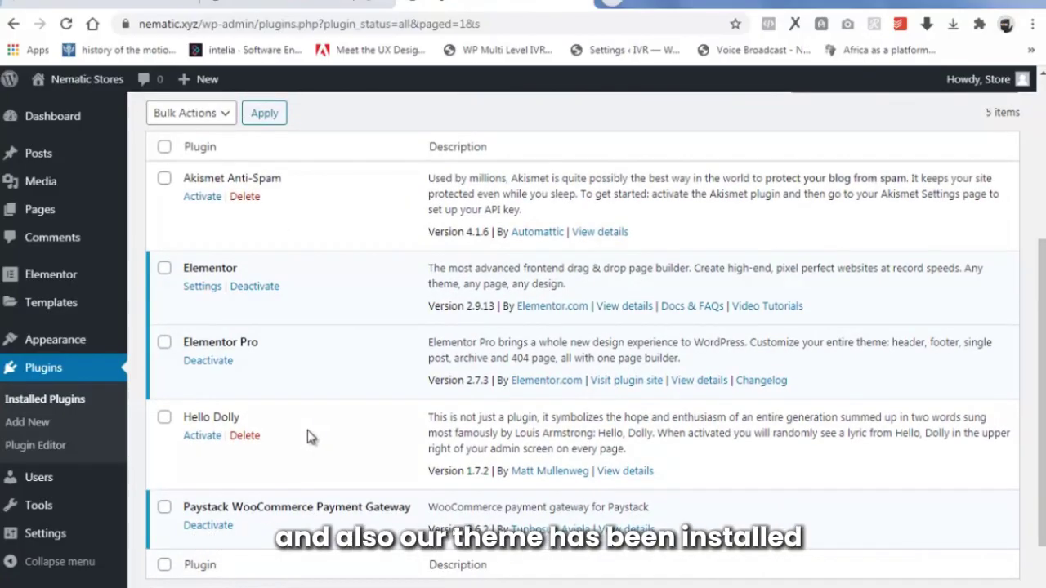
scroll(308, 437, up, 3)
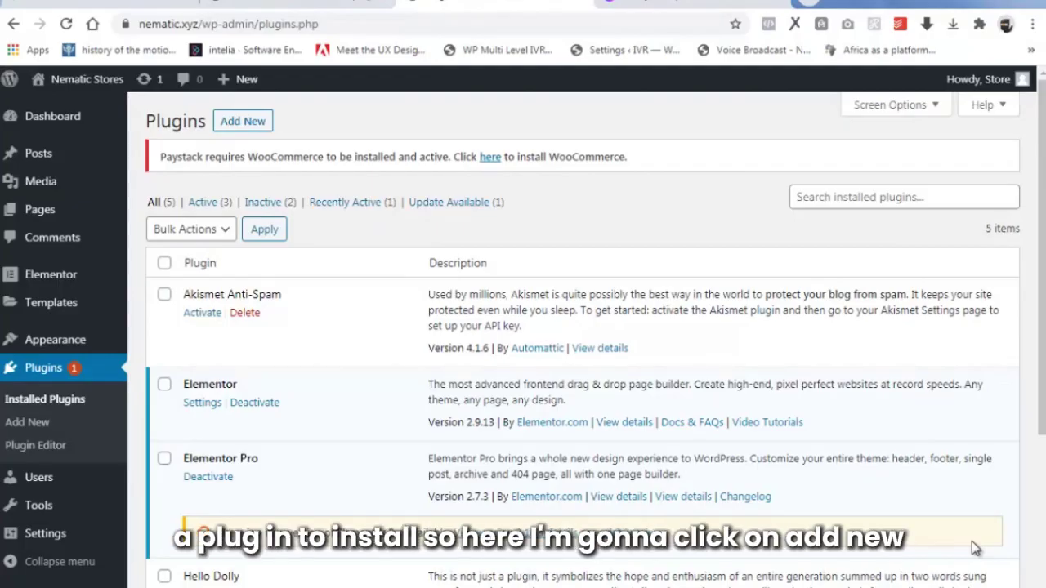
Search the plugin directory for 'astra starter', then install and activate Starter Templates.
click(255, 122)
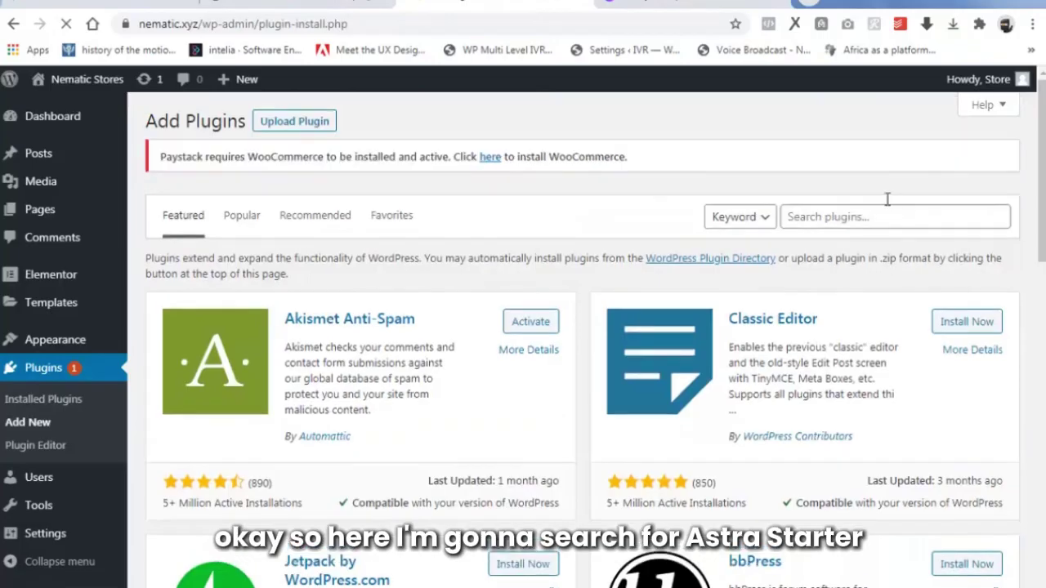
click(884, 222)
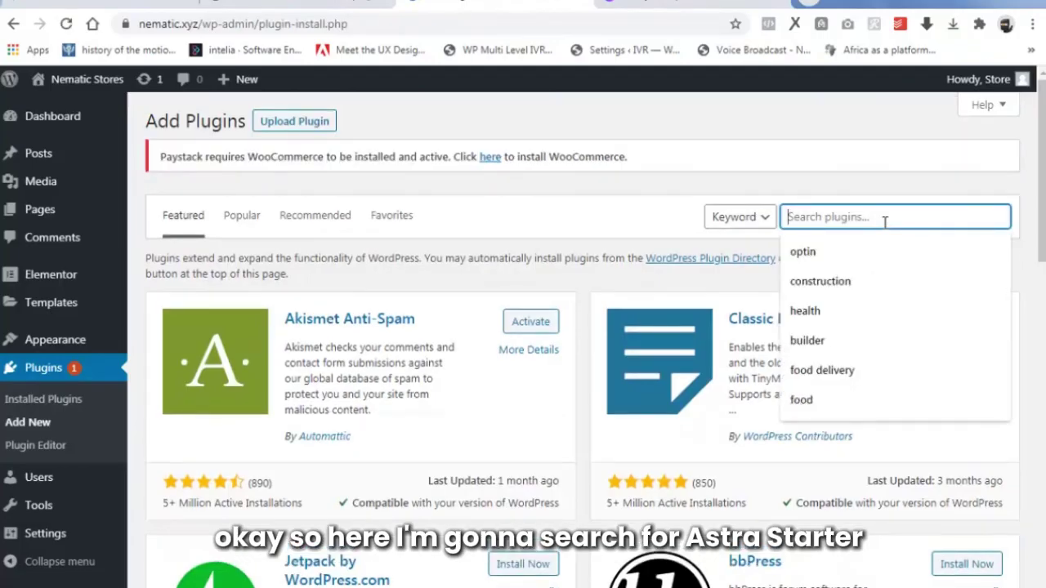
text(astra )
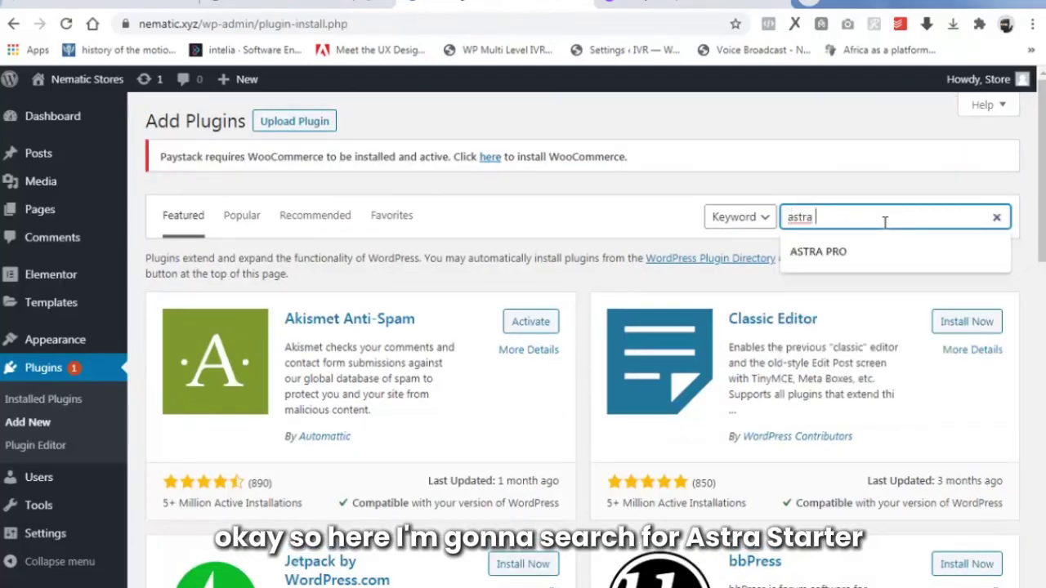
text(starter)
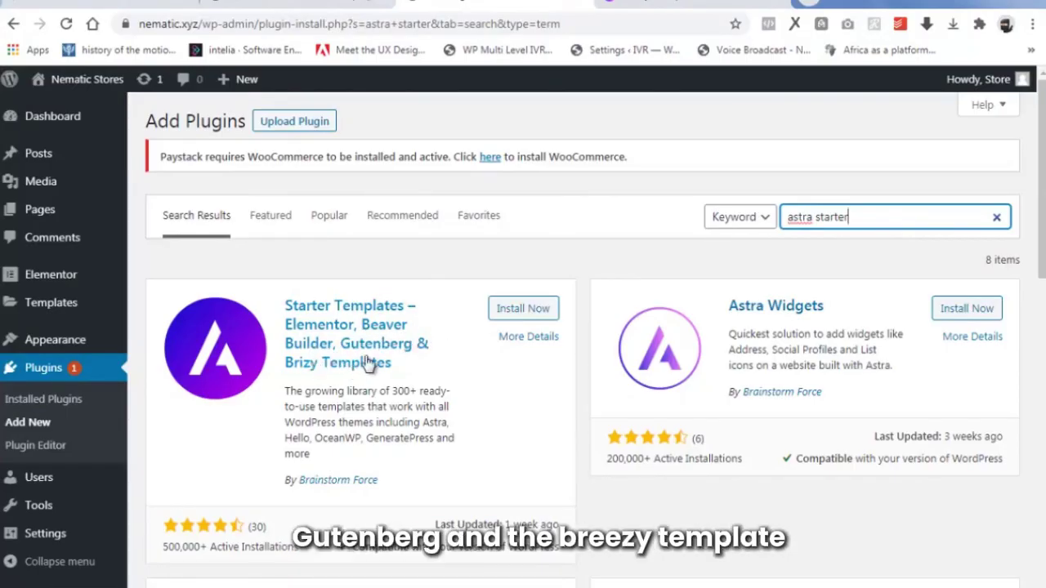
click(520, 310)
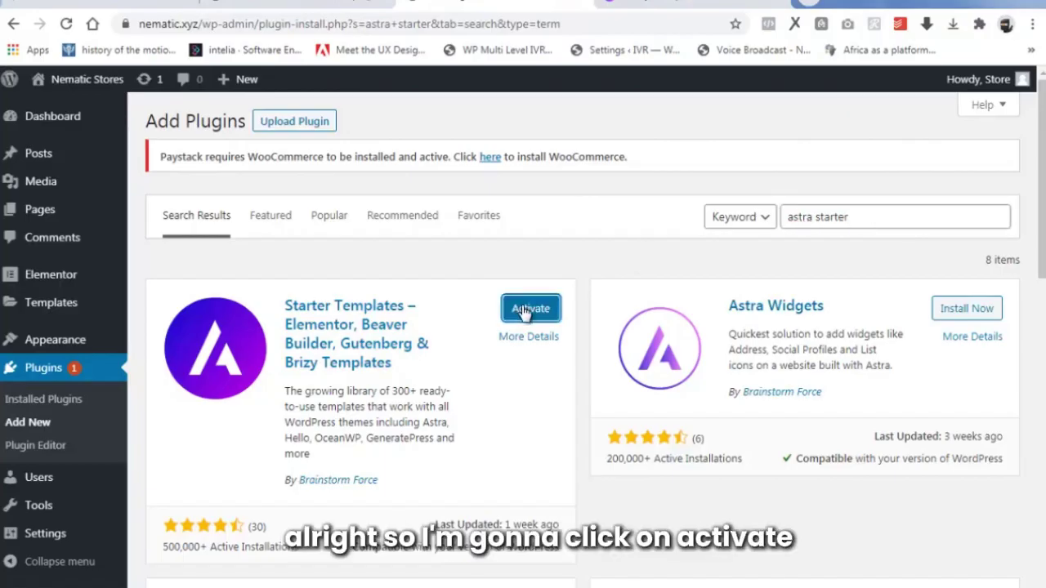
click(530, 310)
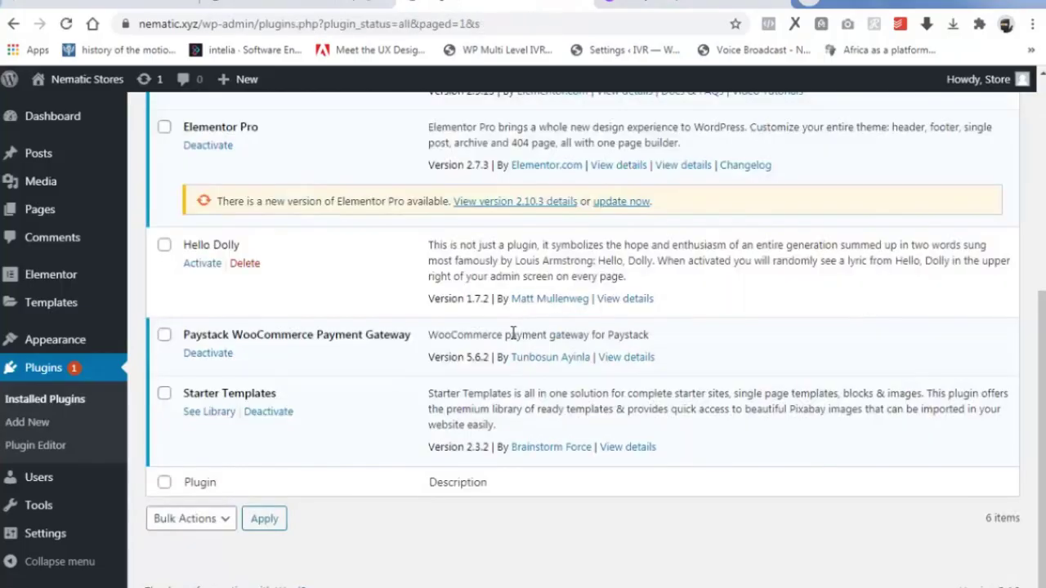
scroll(513, 333, up, 5)
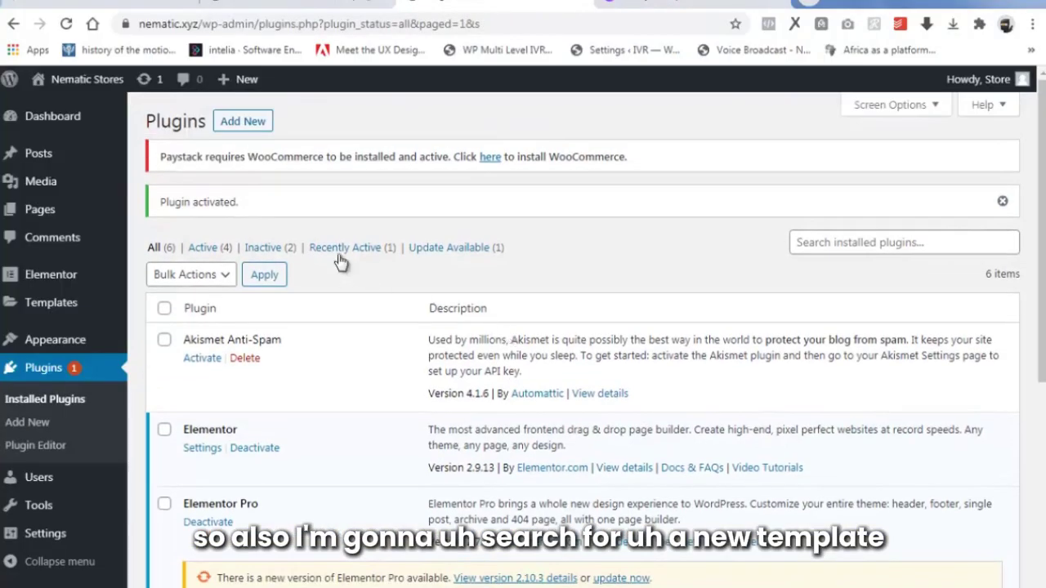
Repeat the 'astra starter' search, then install and activate the Astra Widgets plugin.
click(248, 126)
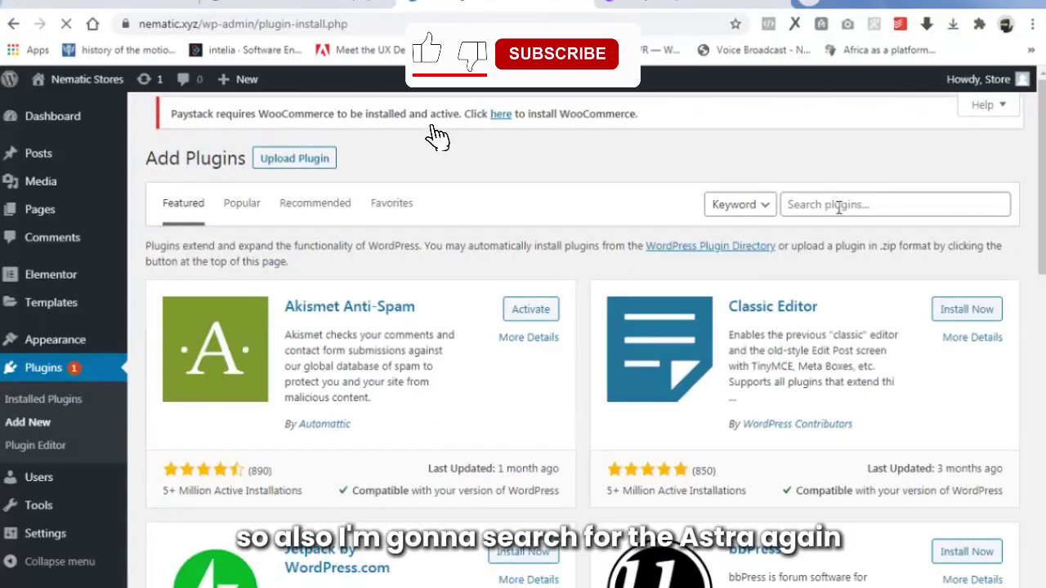
click(839, 206)
text(astra)
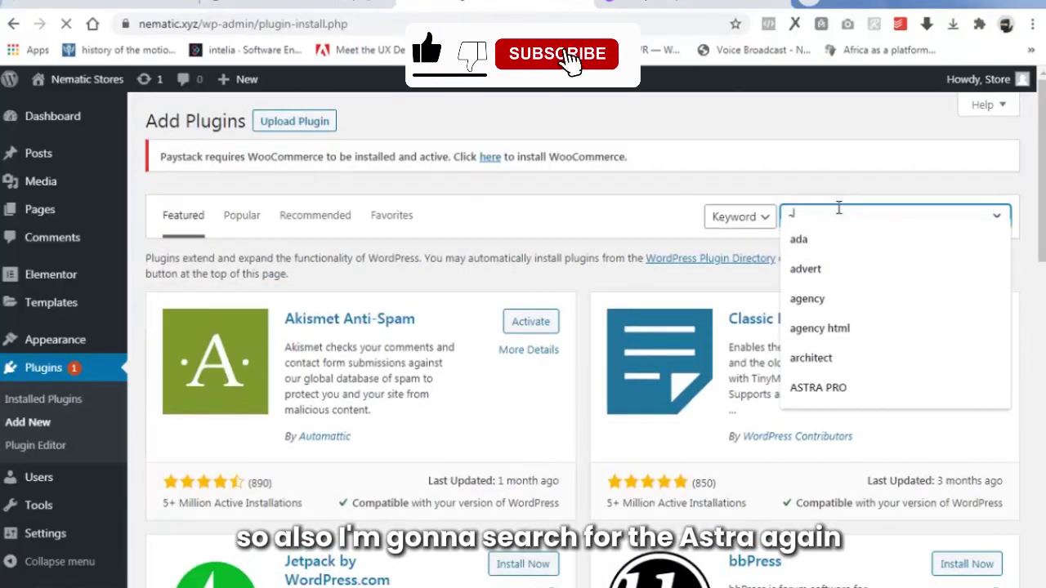
text( starter)
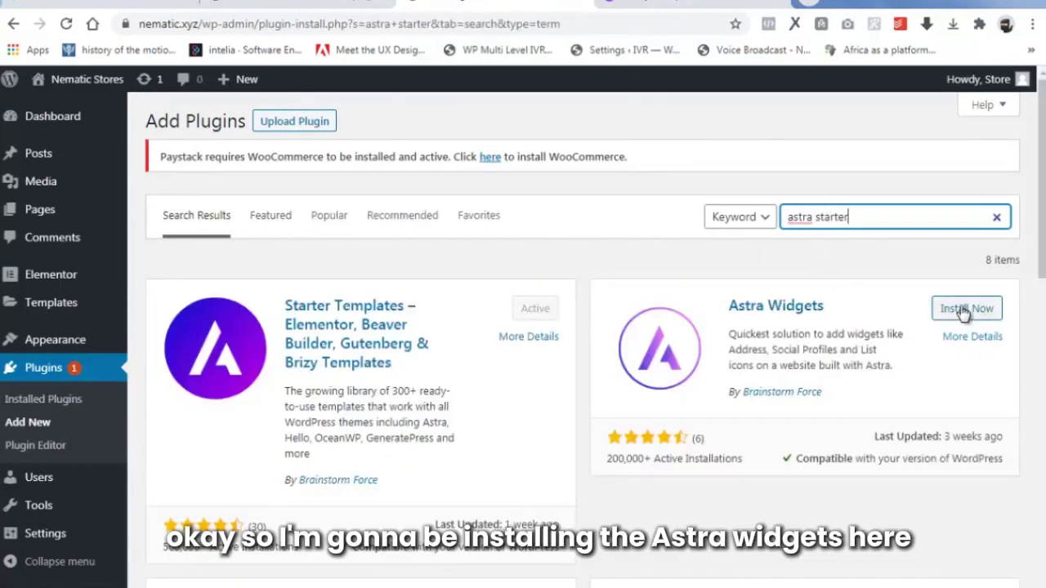
scroll(957, 311, down, 1)
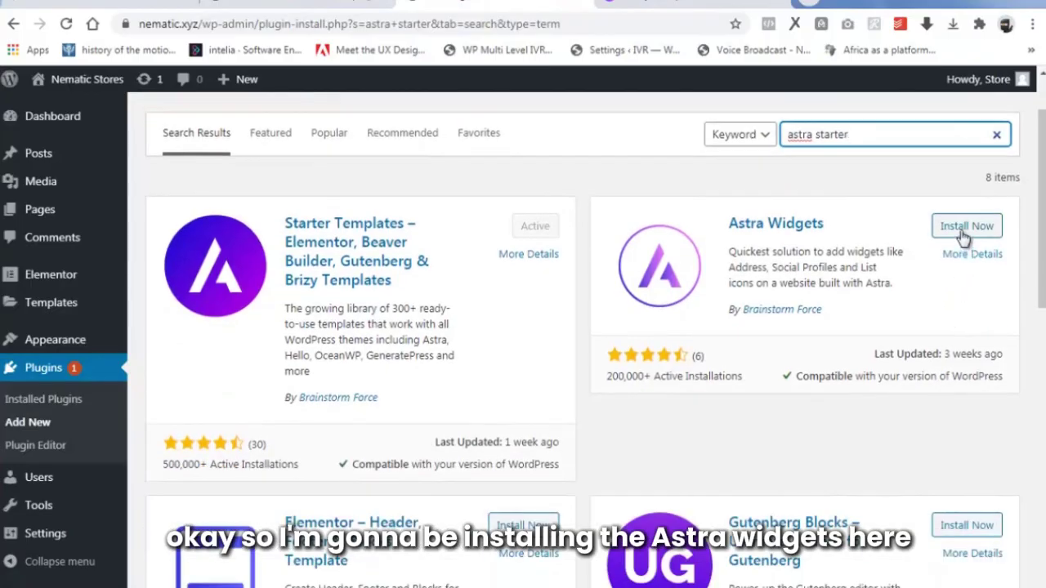
click(966, 227)
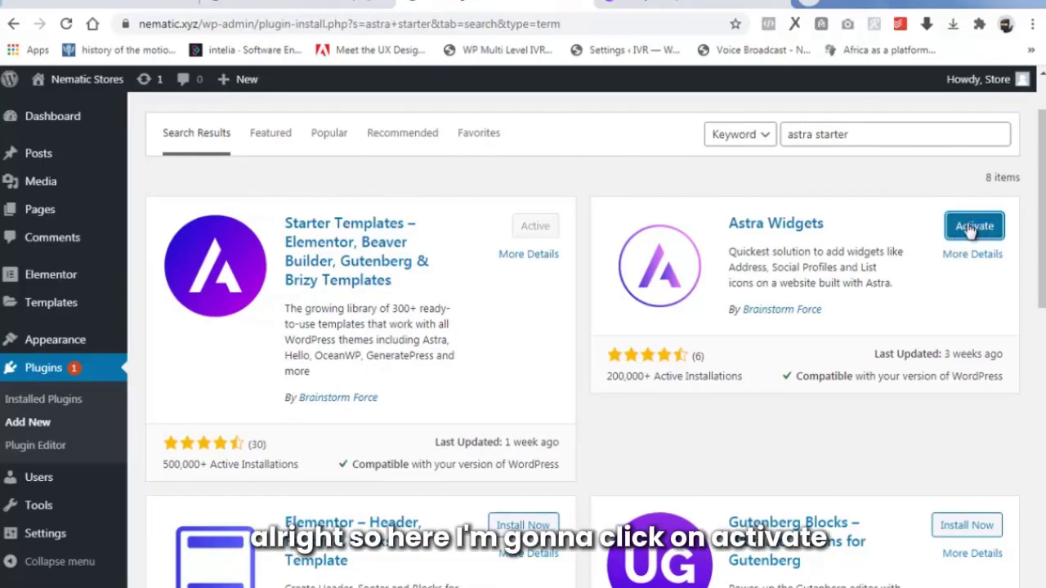
click(972, 228)
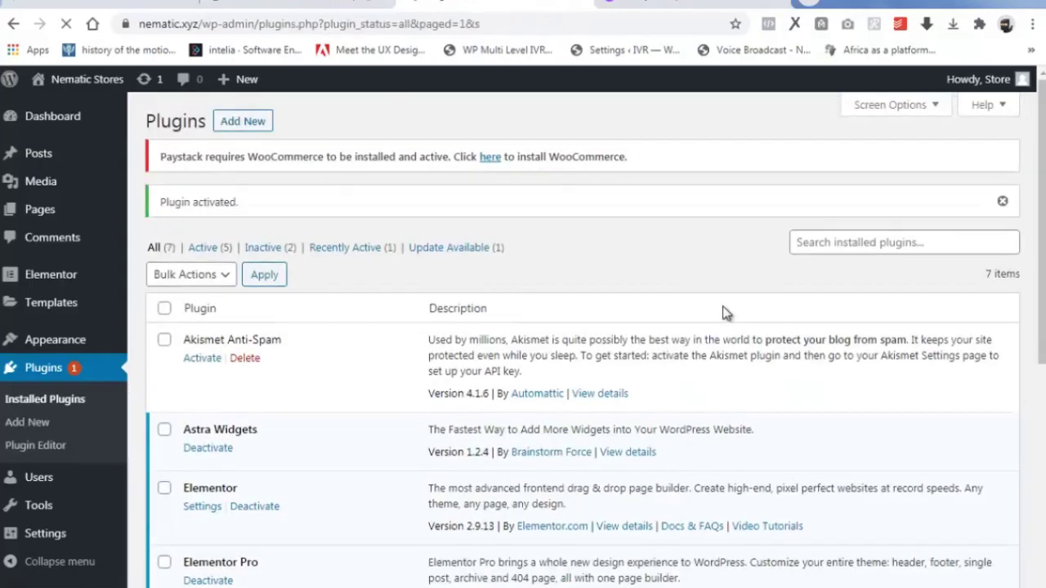
scroll(708, 320, down, 2)
scroll(680, 315, up, 3)
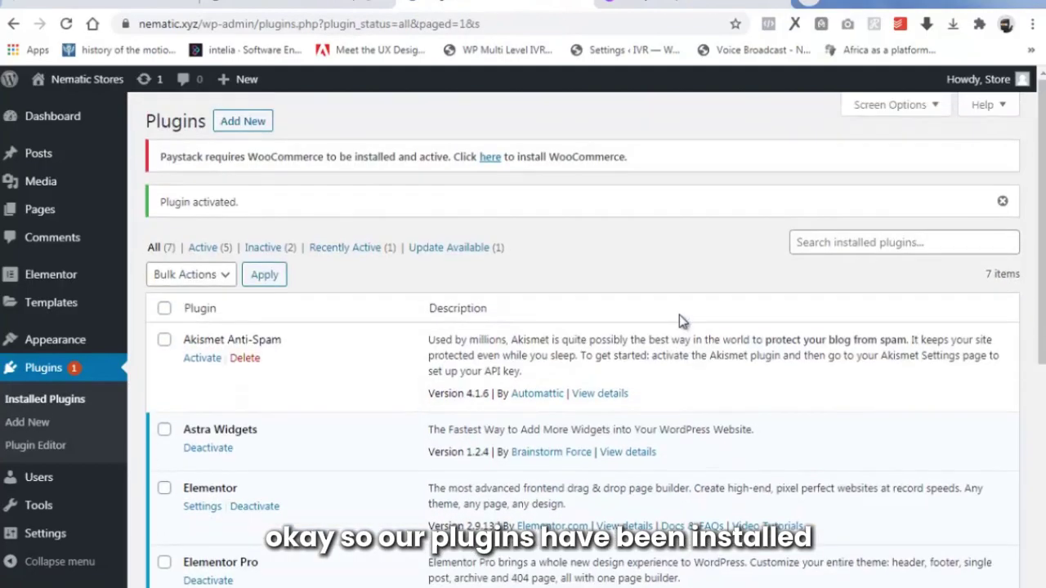
scroll(676, 323, down, 1)
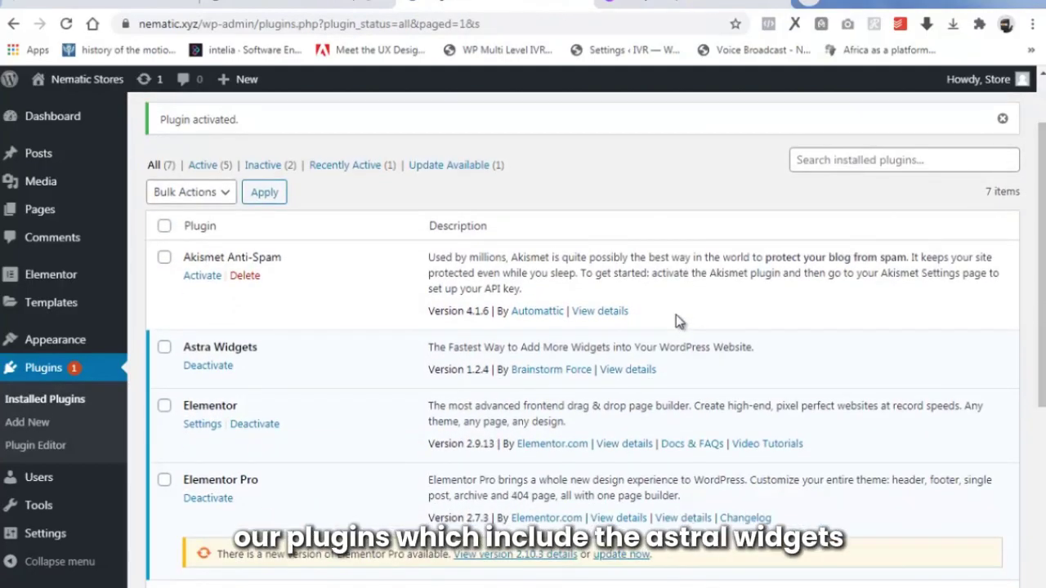
scroll(286, 377, down, 1)
scroll(286, 376, down, 1)
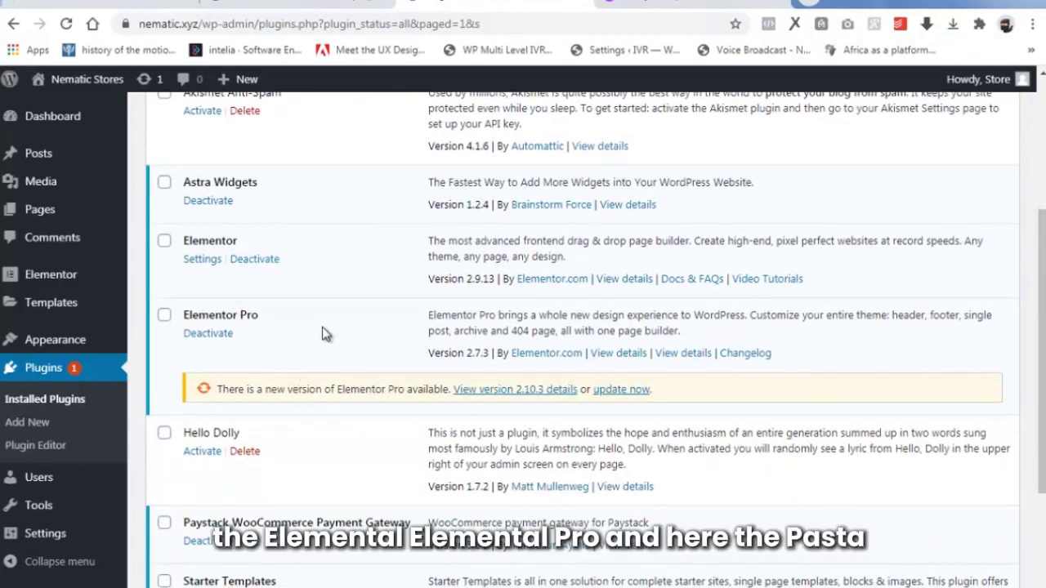
scroll(327, 335, down, 2)
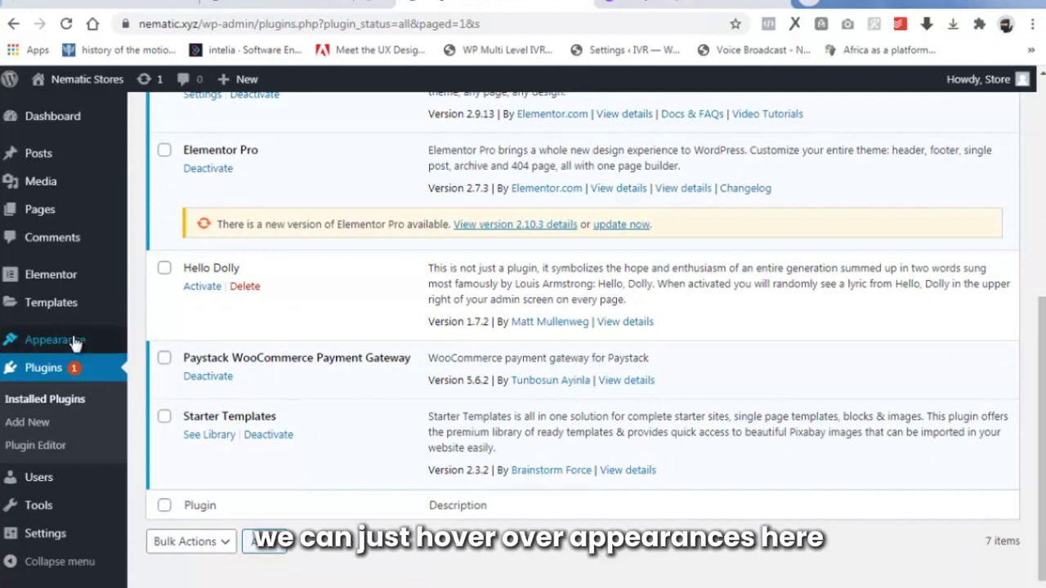
Open Starter Templates with Elementor, show only free templates, and search 'custom'.
mouse_move(77, 339)
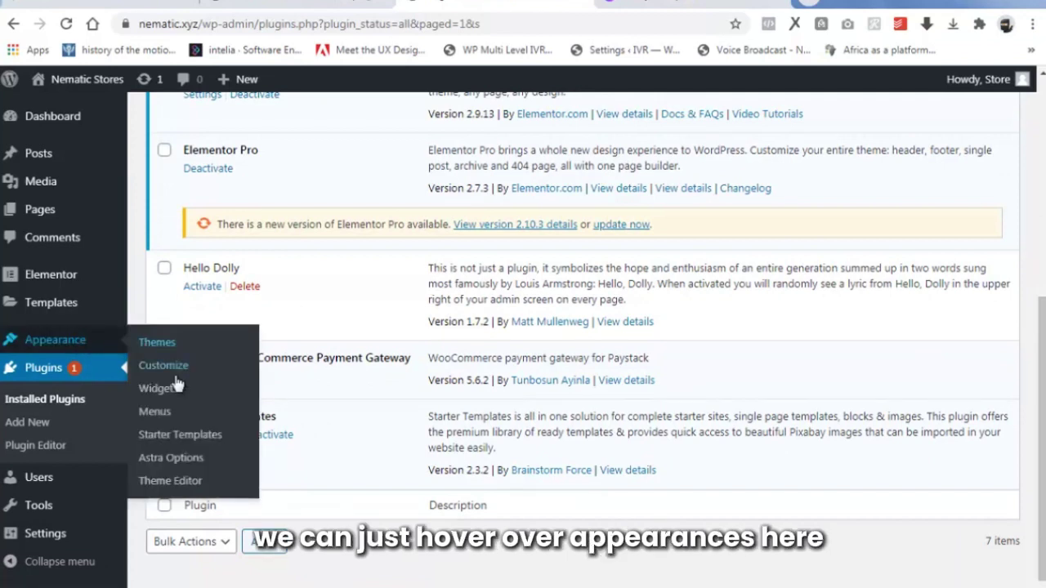
click(181, 439)
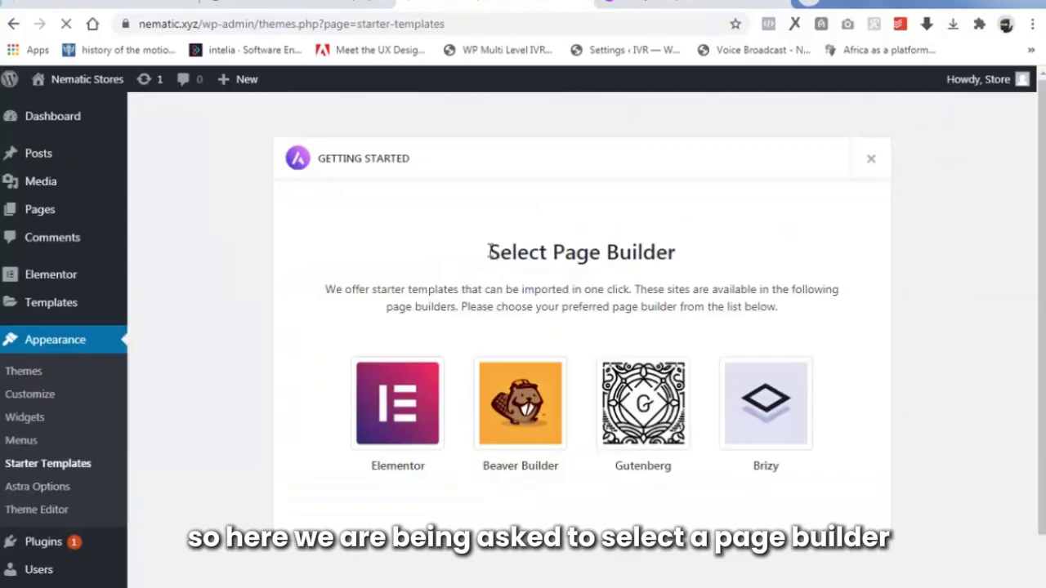
click(404, 392)
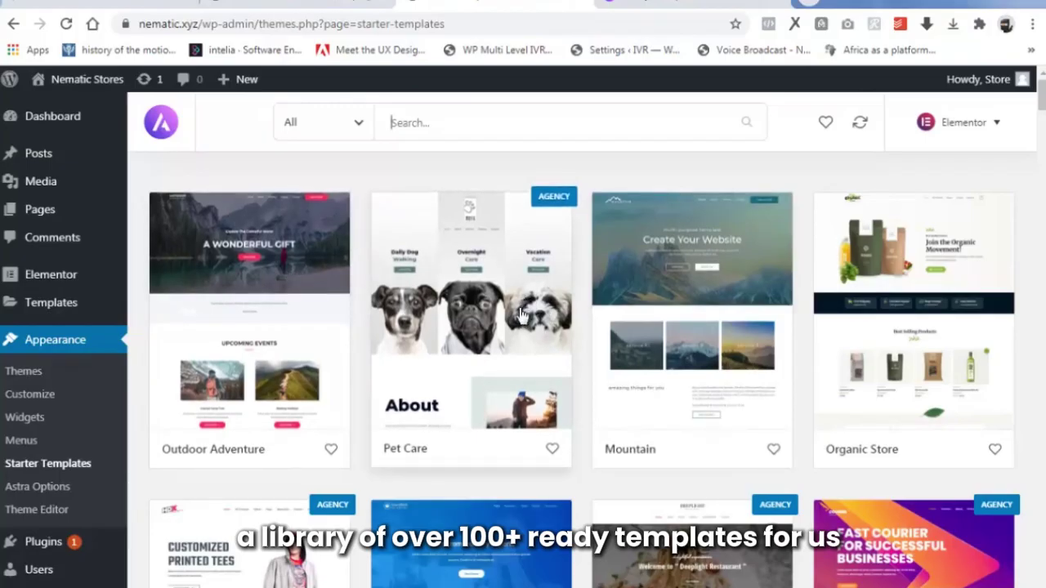
click(349, 123)
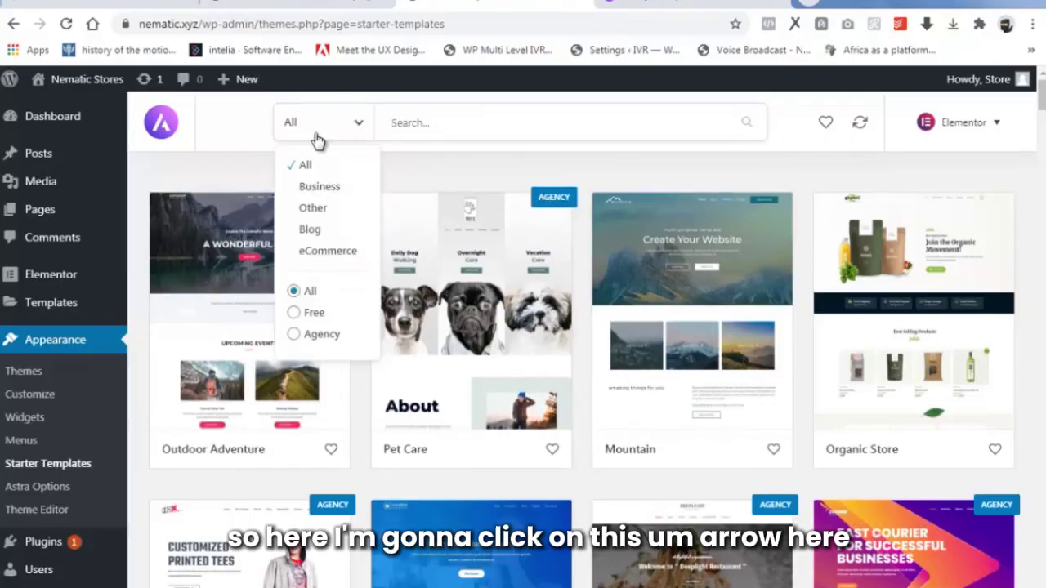
click(311, 315)
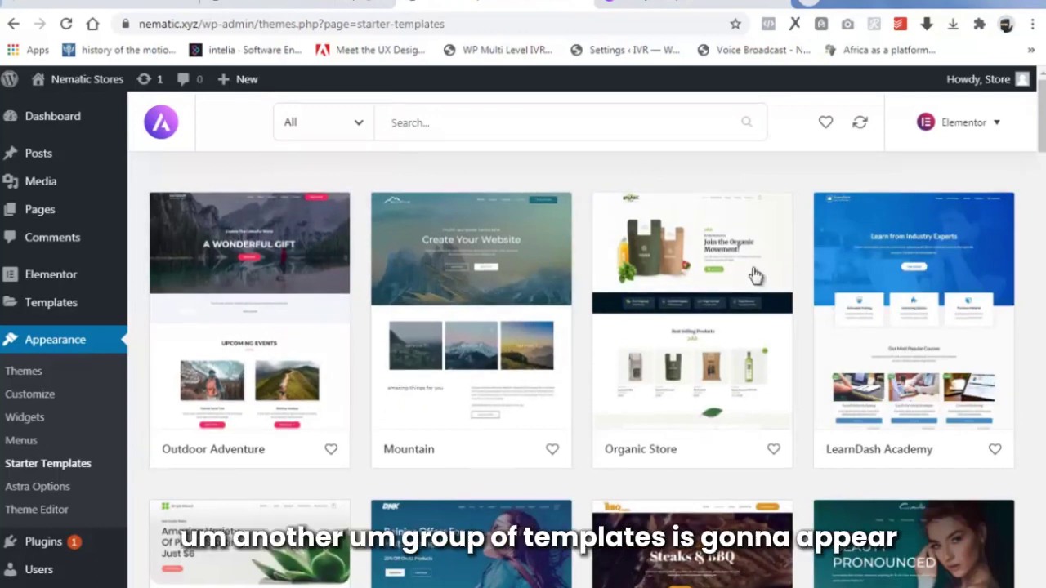
mouse_move(1043, 121)
mouse_down()
mouse_move(1042, 187)
mouse_move(1042, 121)
mouse_up()
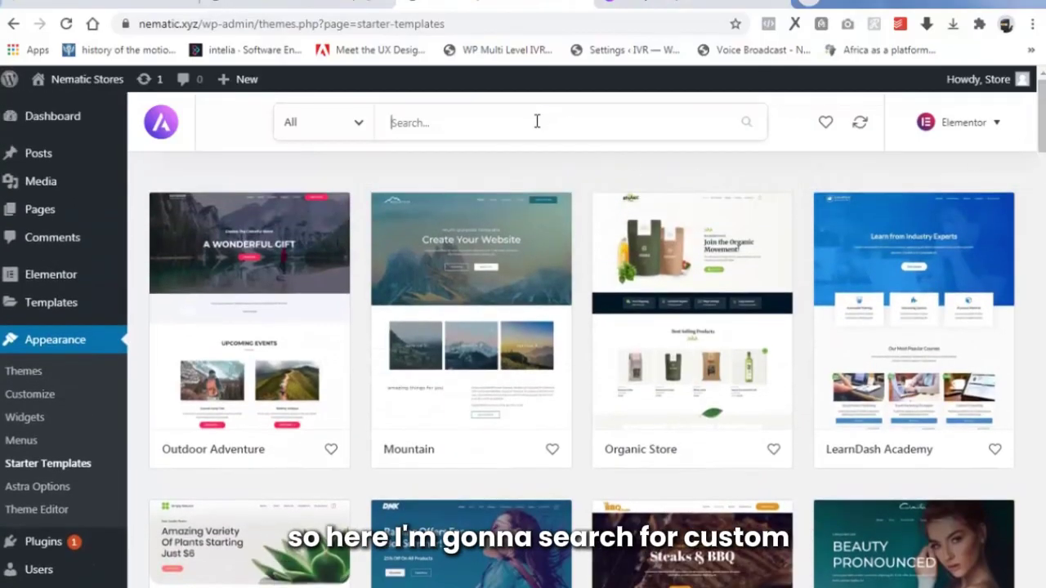
text(custom)
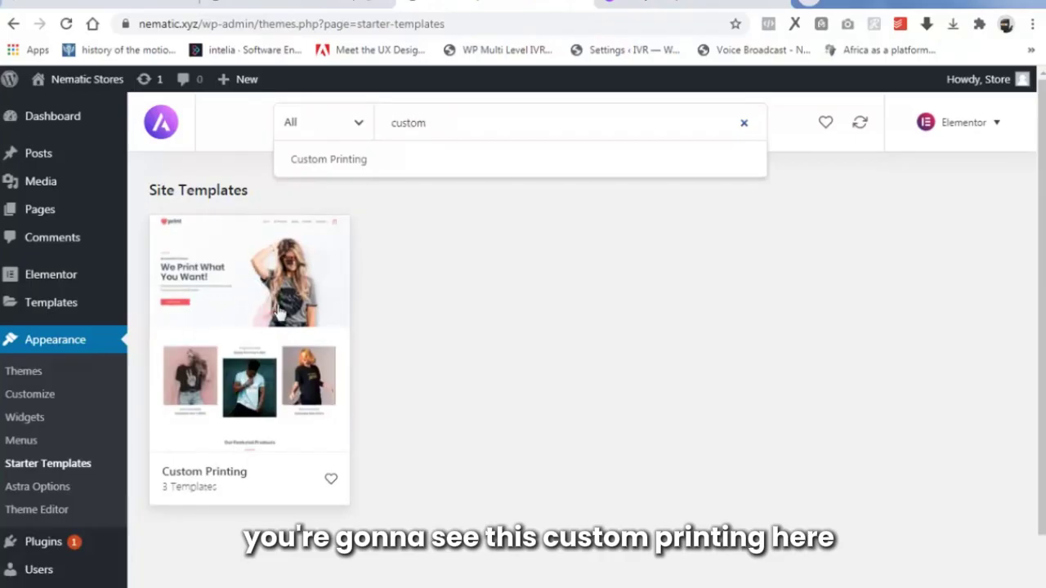
Import the complete Custom Printing site, keeping the default import options.
click(250, 304)
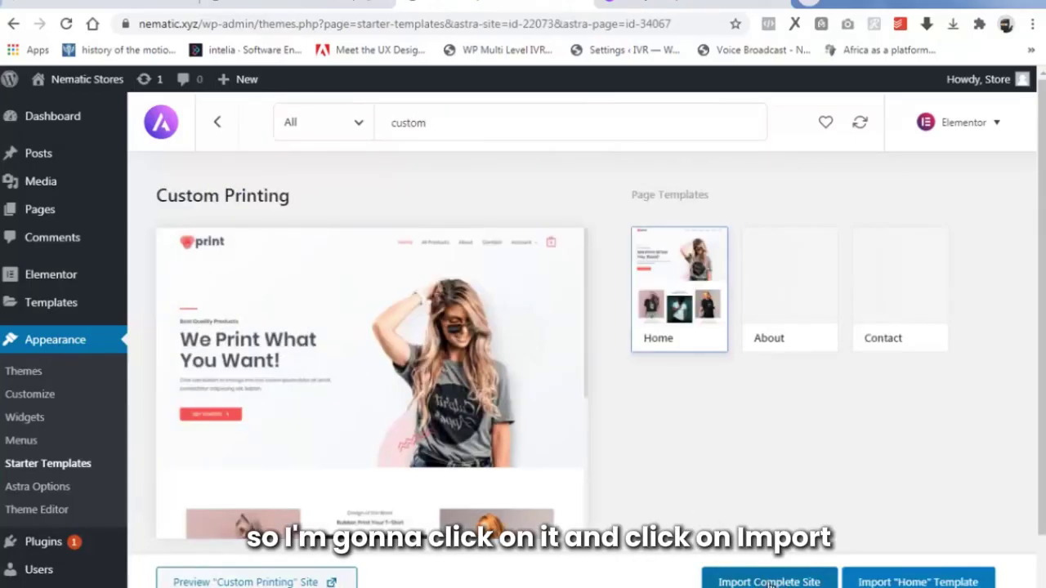
click(780, 582)
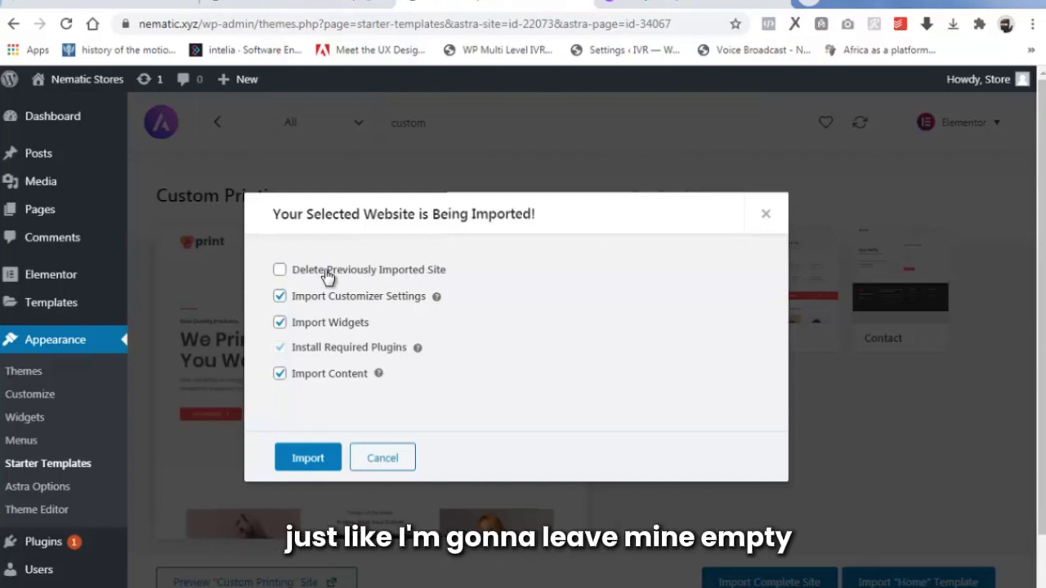
click(315, 459)
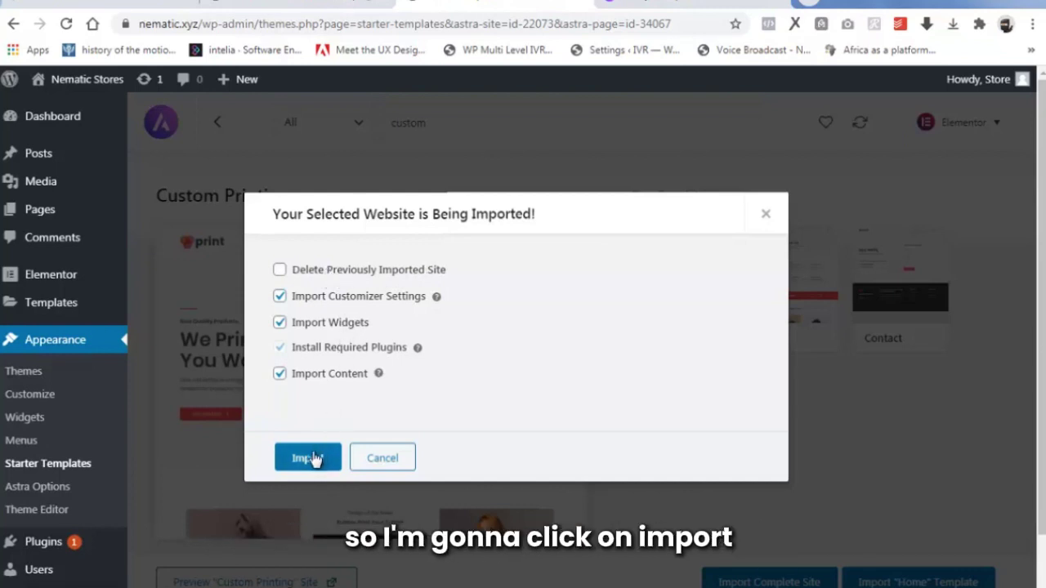
click(315, 459)
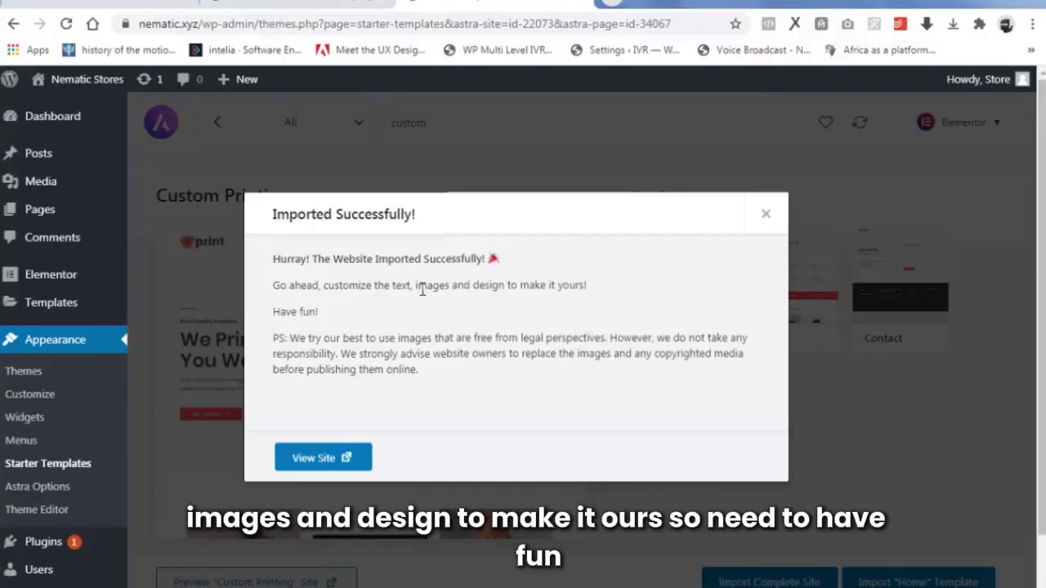
View the imported site in a new tab, scroll through it, then return to the Dashboard.
right_click(330, 460)
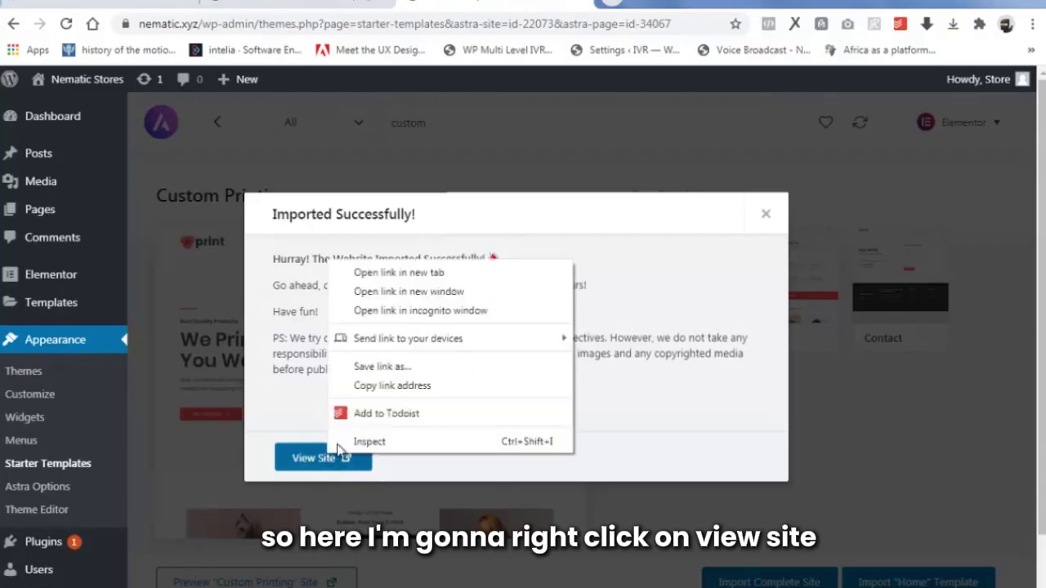
click(406, 275)
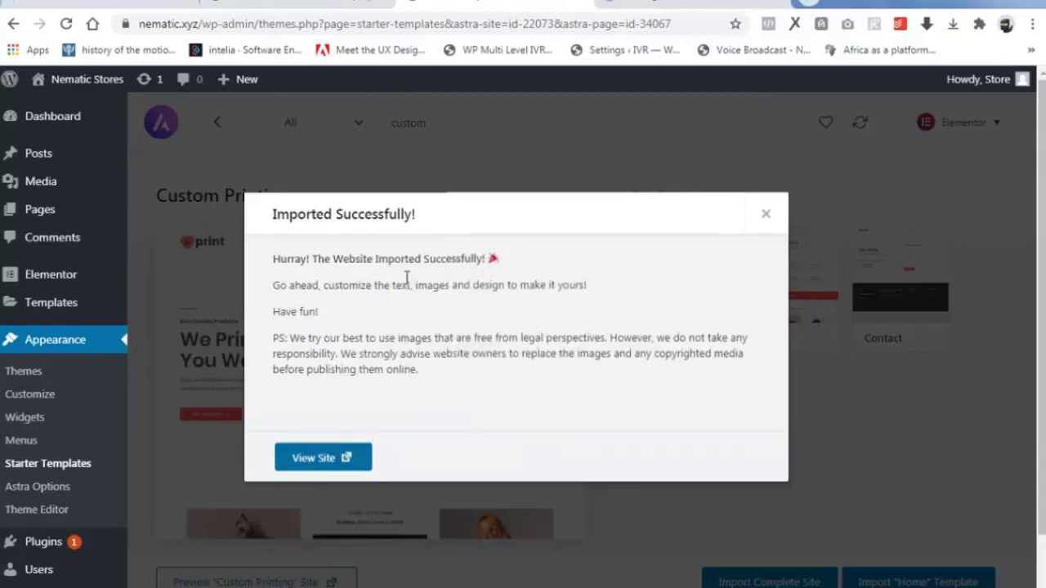
click(670, 4)
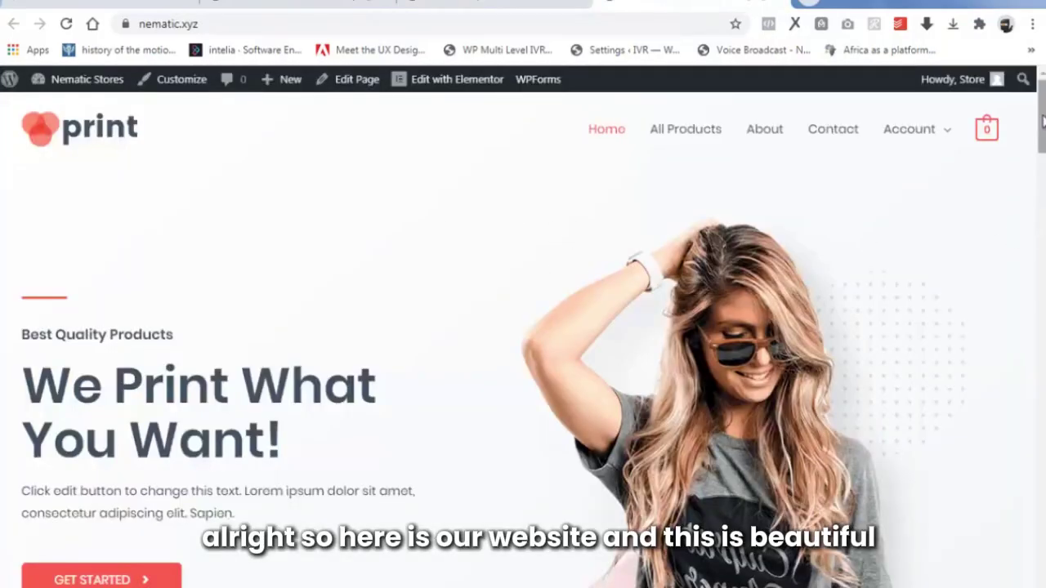
mouse_move(1040, 115)
mouse_down()
mouse_move(1042, 558)
mouse_move(1042, 98)
mouse_up()
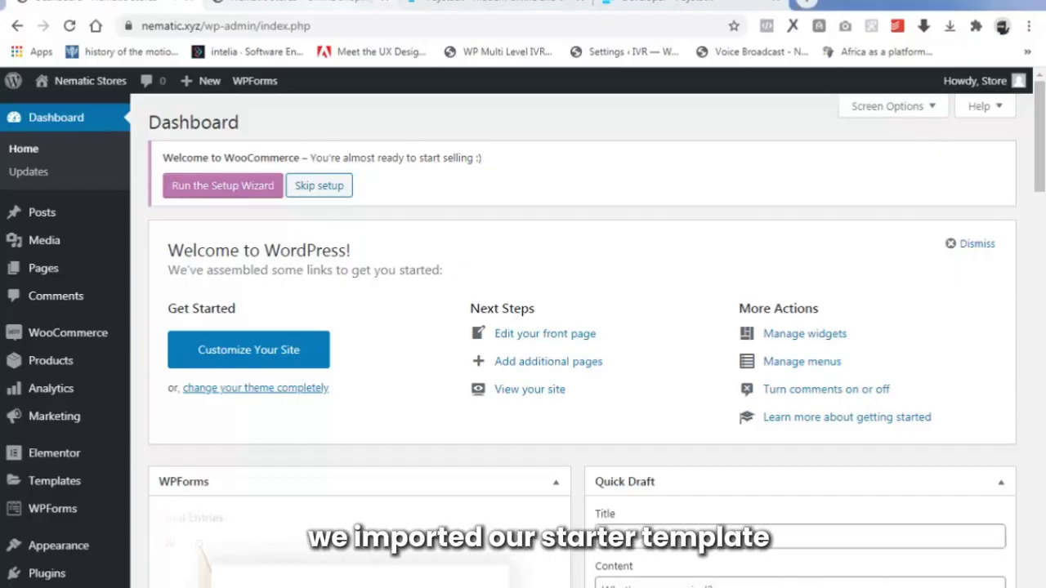
click(327, 5)
scroll(790, 241, down, 15)
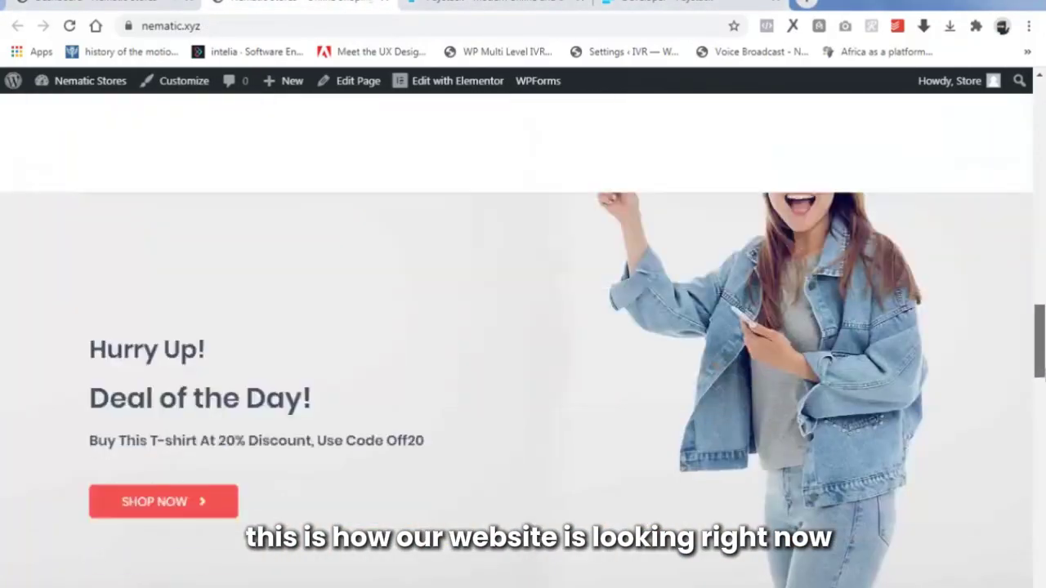
drag(1040, 343, 972, 93)
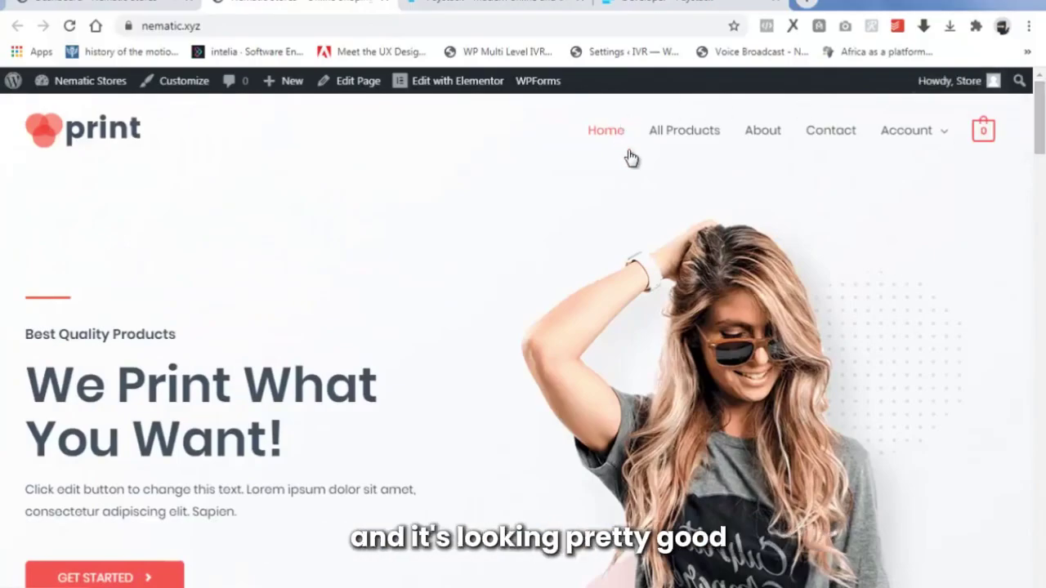
click(86, 3)
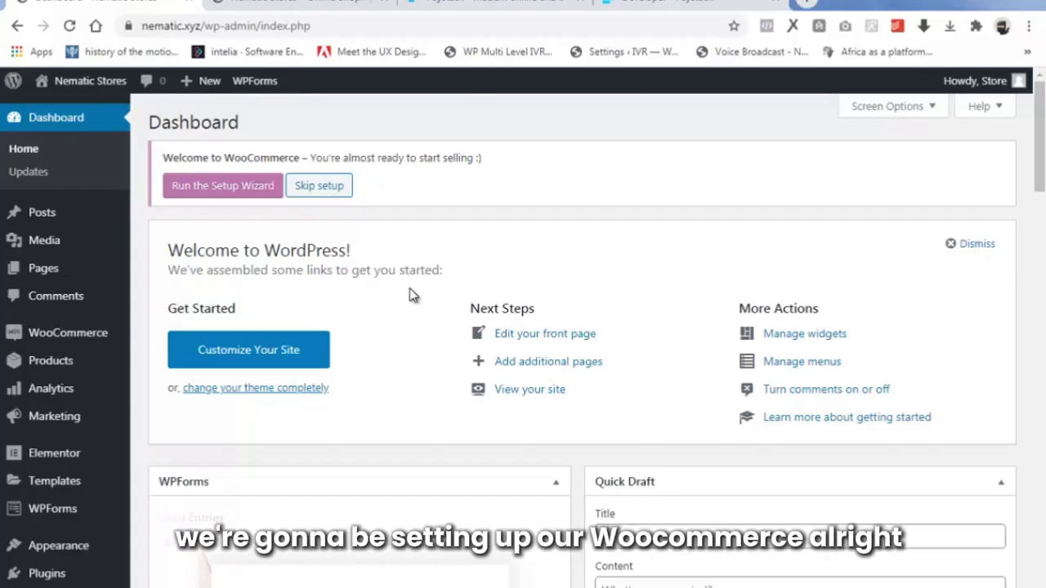
Open WooCommerce Settings from the WooCommerce admin menu.
mouse_move(76, 340)
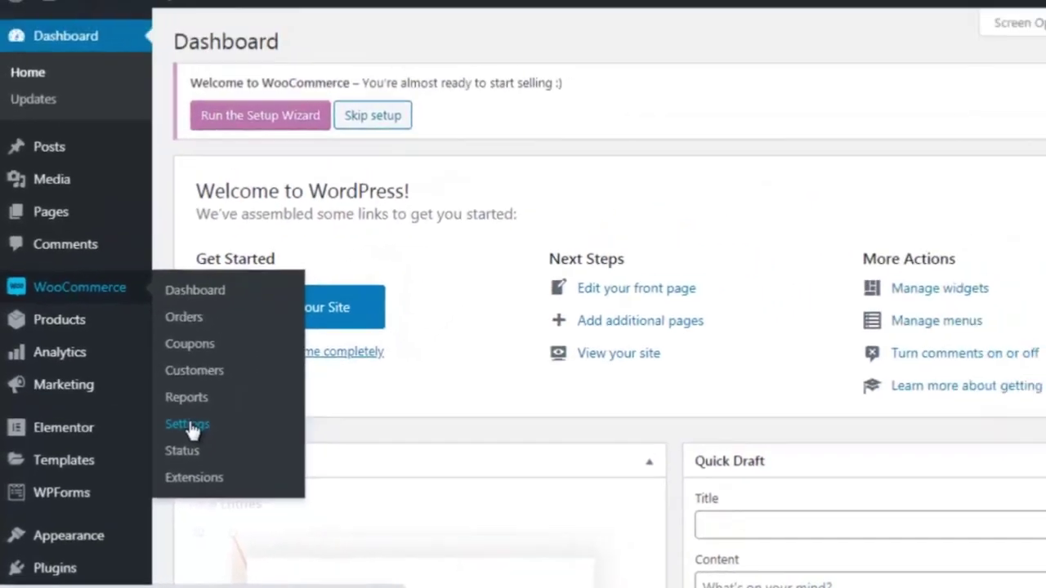
click(304, 323)
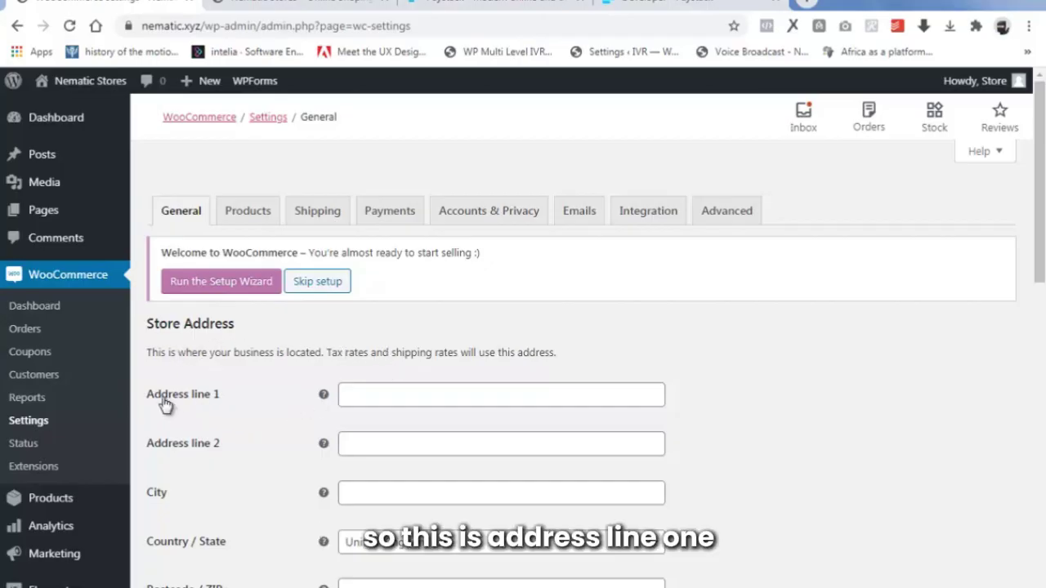
click(363, 398)
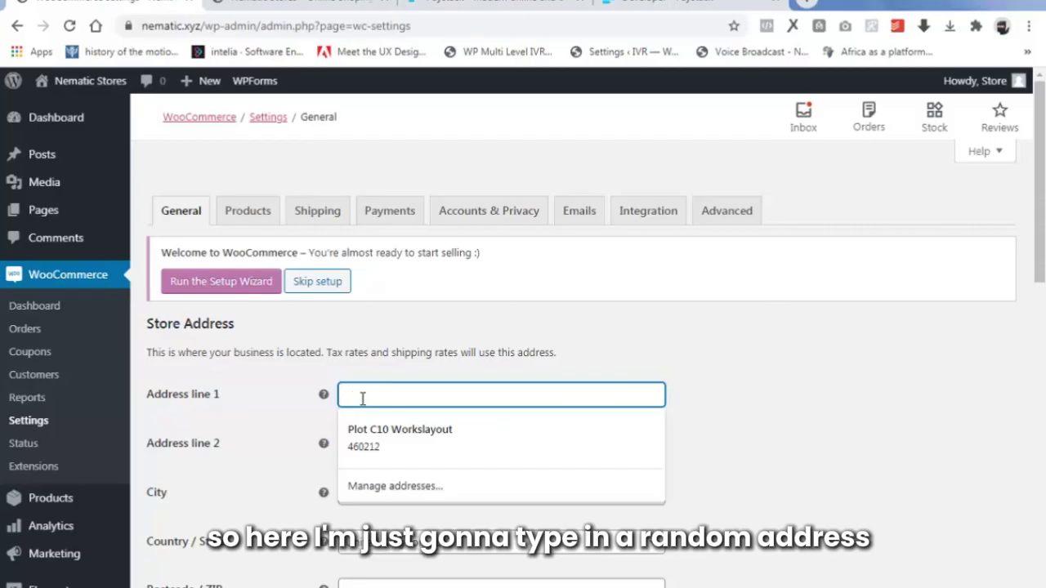
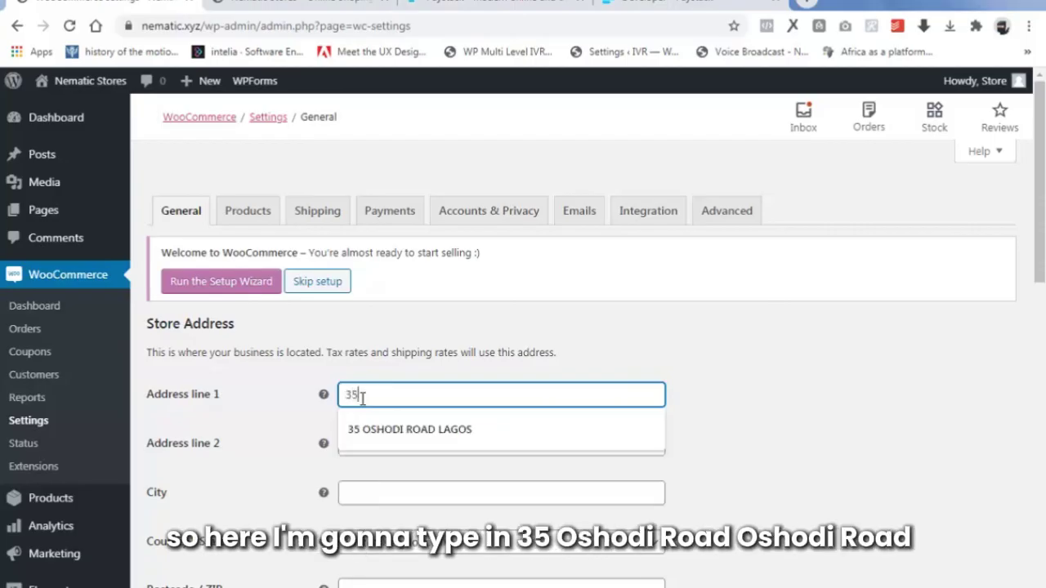
click(403, 430)
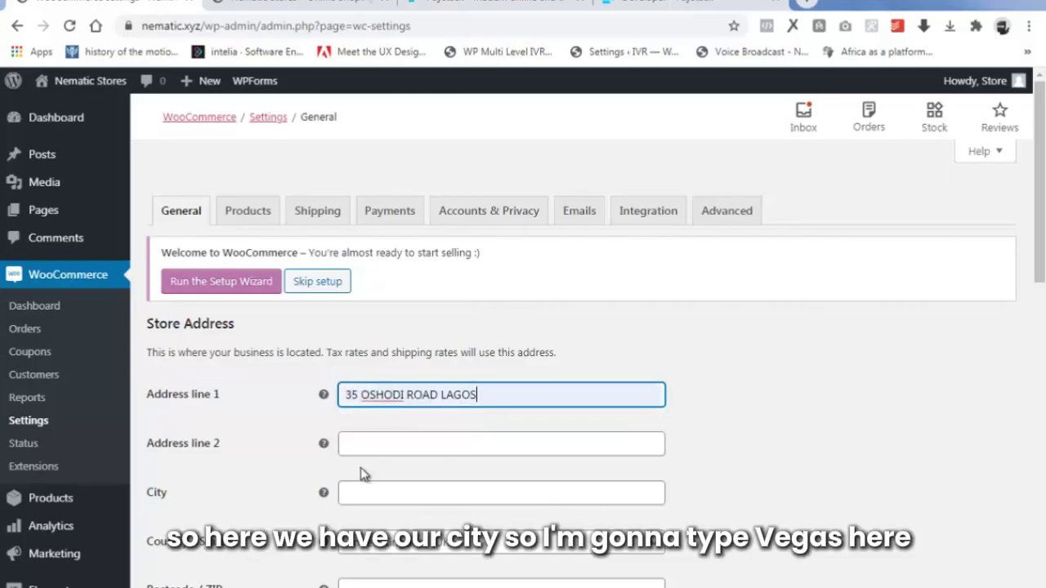
scroll(362, 474, down, 1)
click(387, 409)
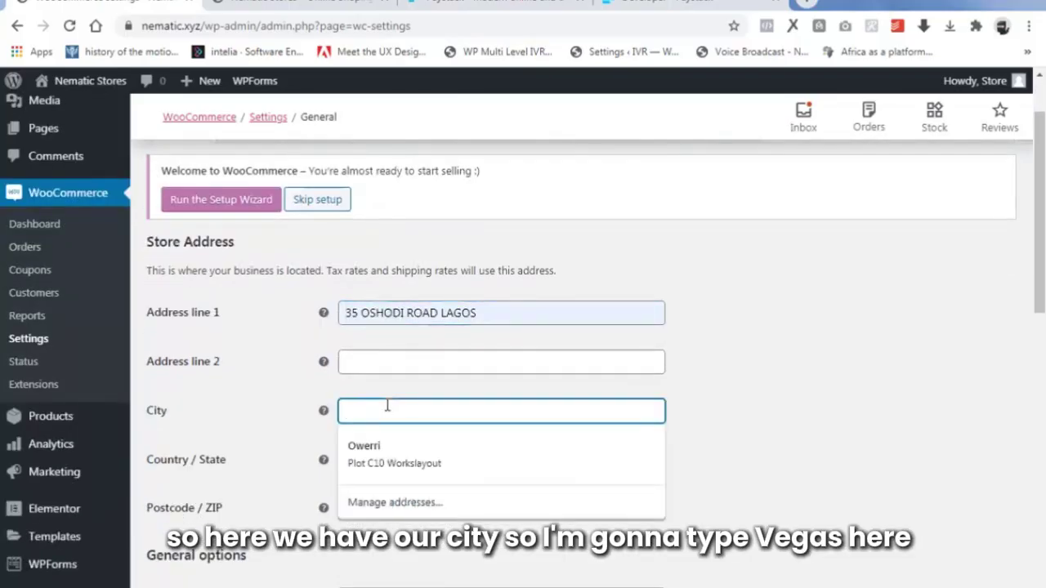
text(l)
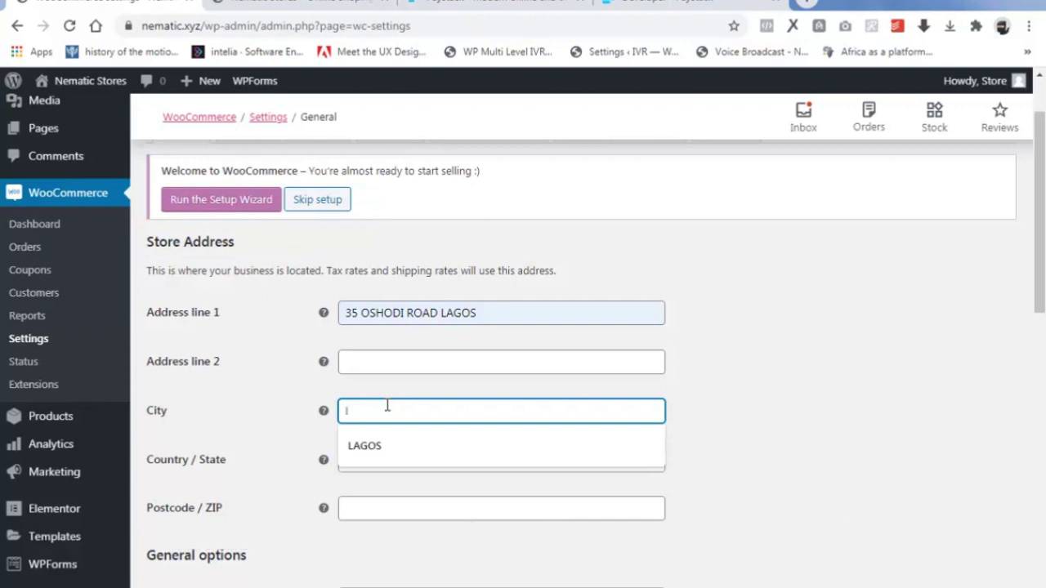
click(398, 445)
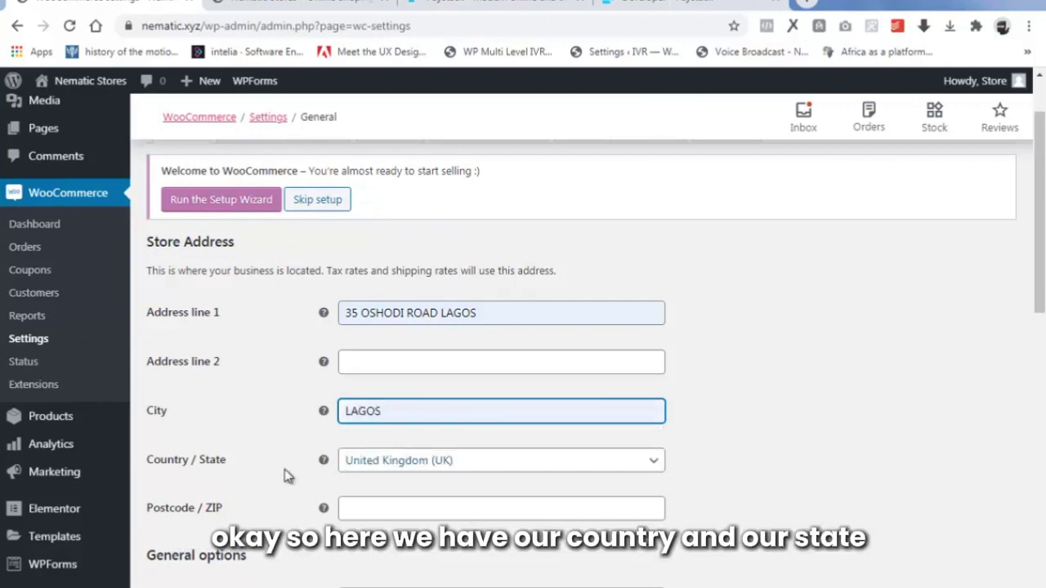
Set Country / State to Nigeria — Lagos and the postcode to 100001.
click(406, 463)
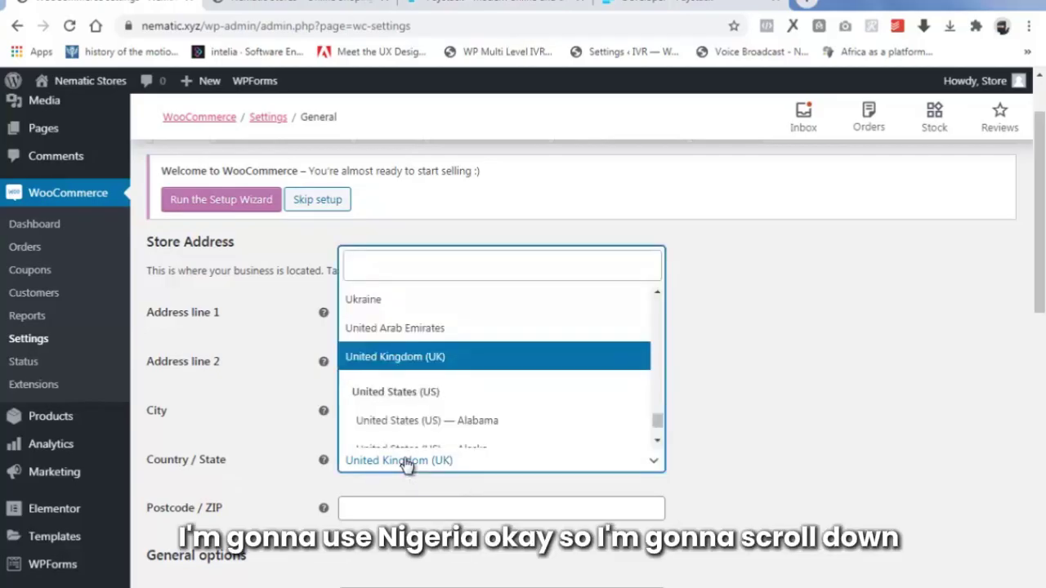
text(nigeria)
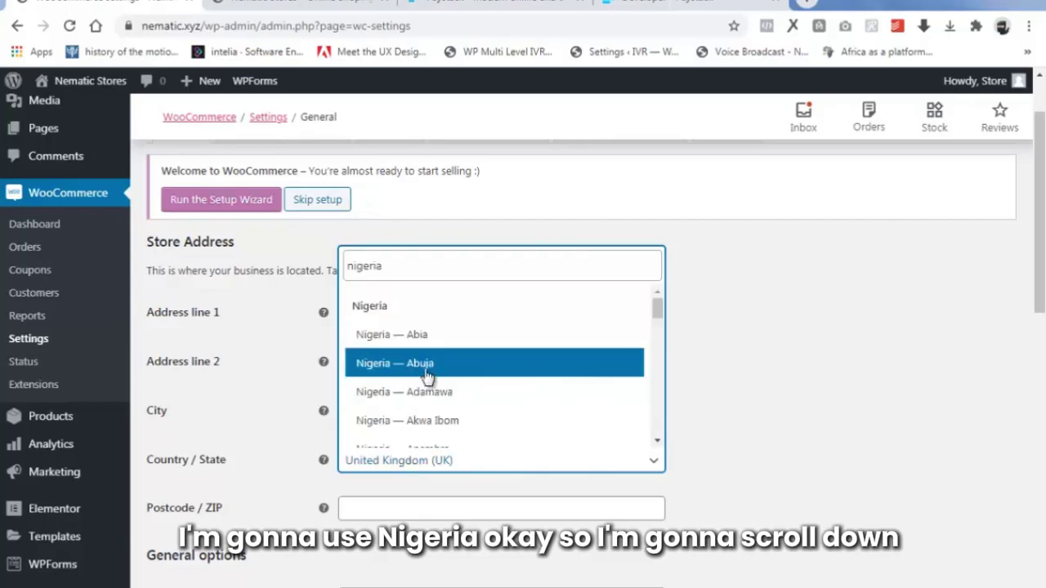
scroll(445, 384, down, 5)
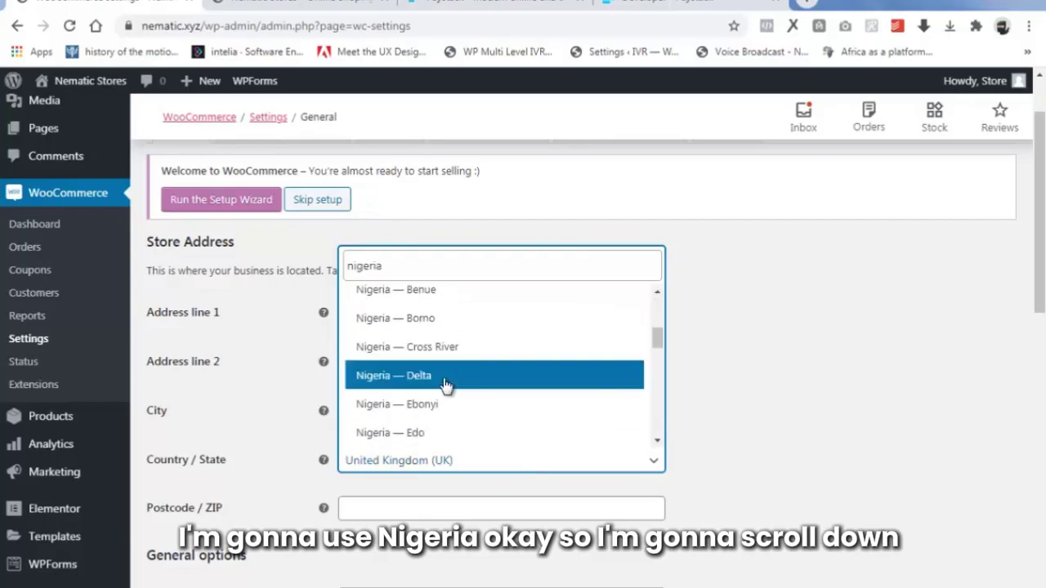
scroll(445, 386, down, 5)
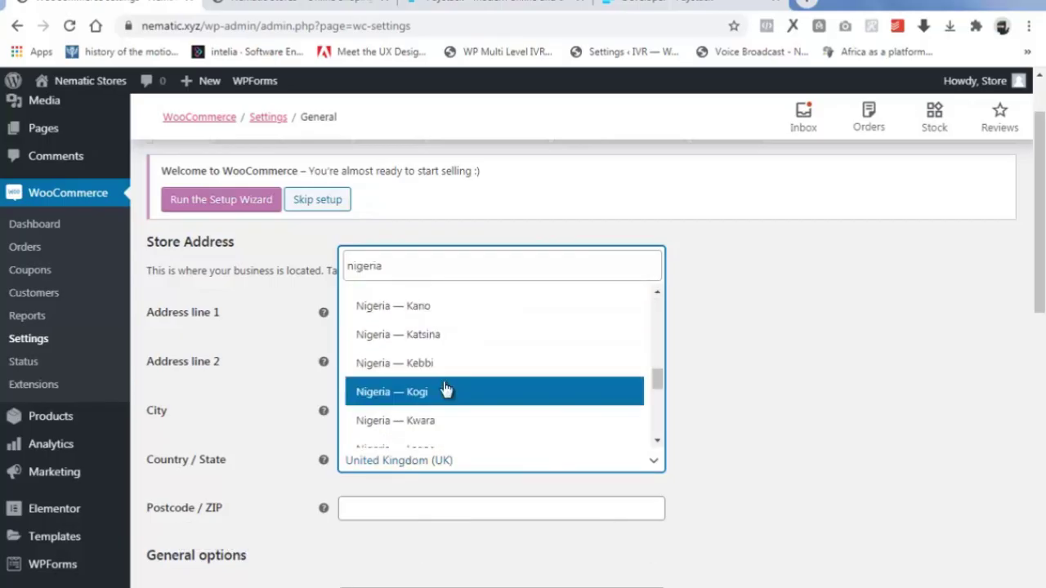
click(427, 367)
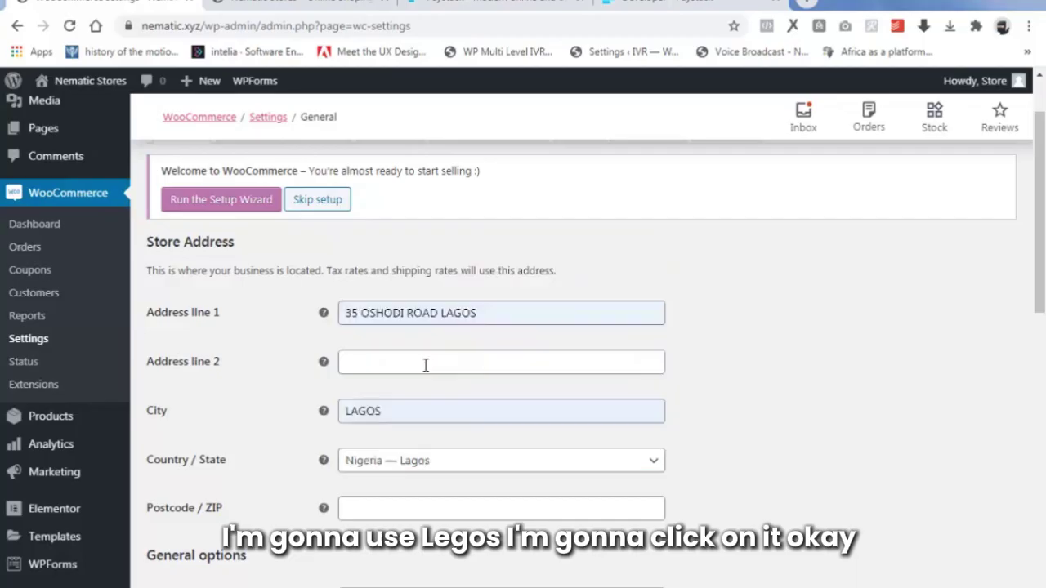
scroll(406, 454, down, 1)
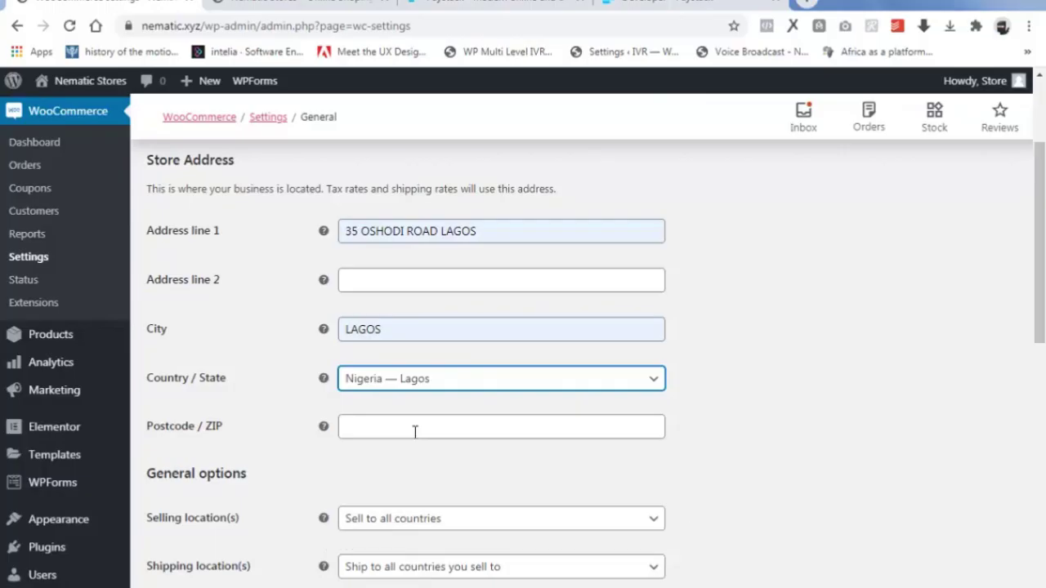
click(378, 423)
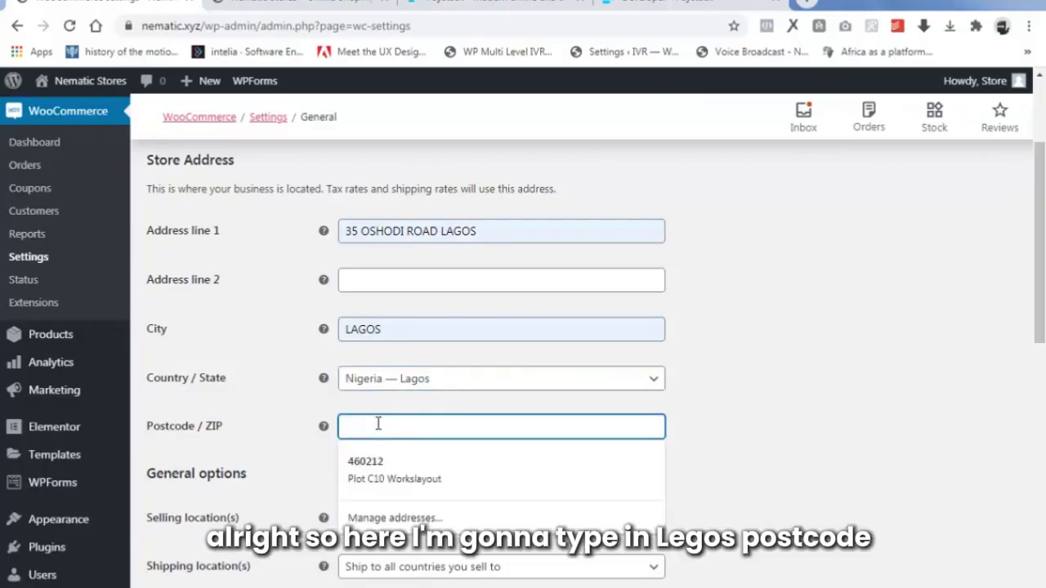
text(10000)
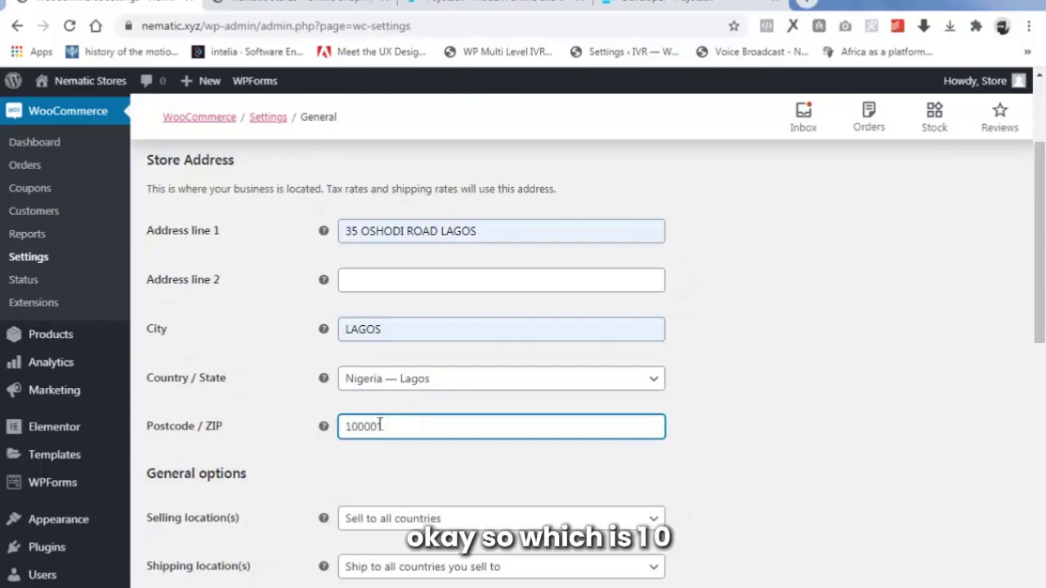
text(1)
scroll(458, 457, down, 2)
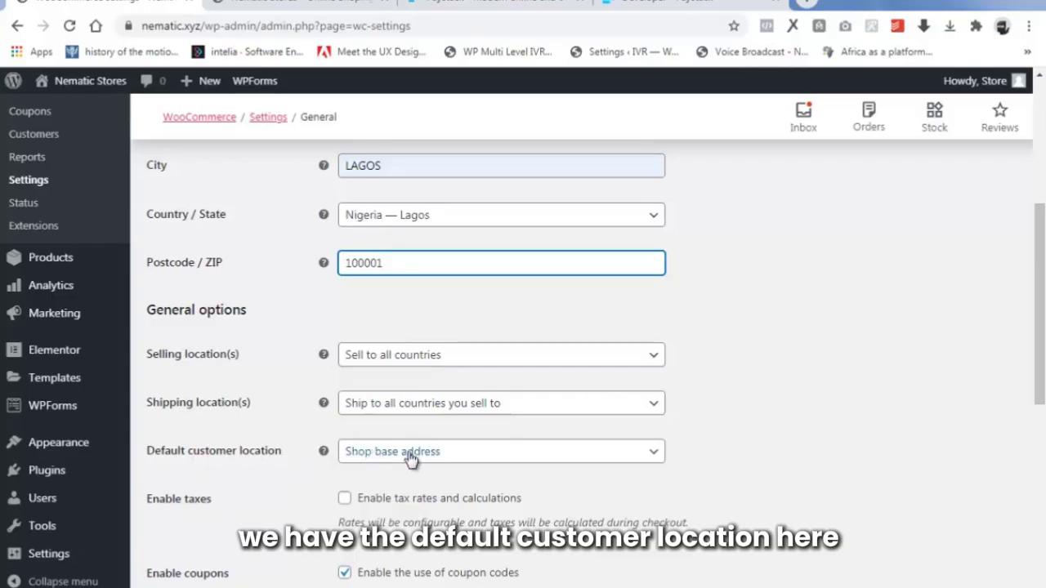
Enable 'Calculate coupon discounts sequentially' in the general settings.
scroll(411, 464, down, 1)
scroll(411, 464, down, 3)
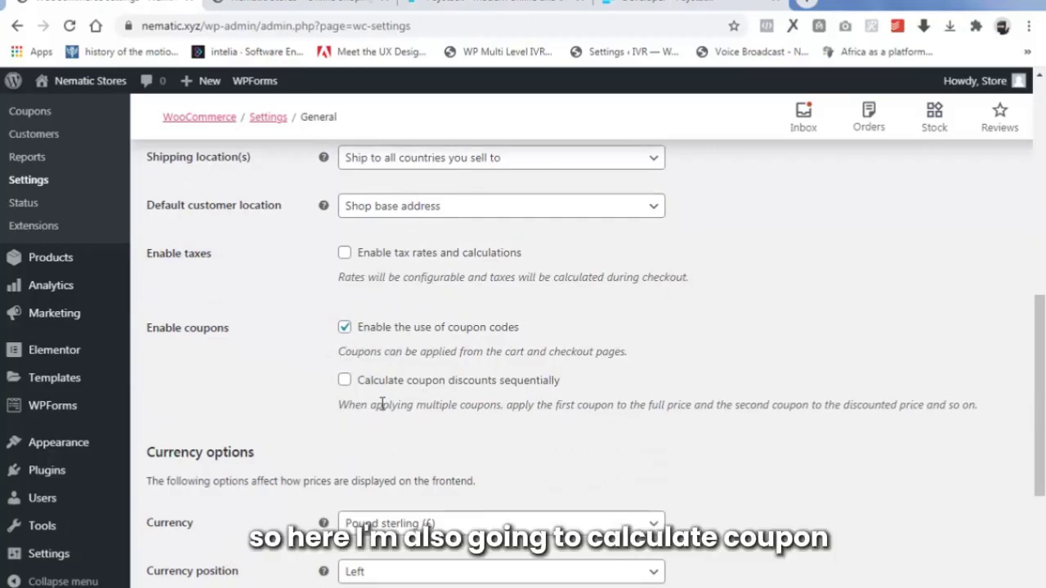
scroll(382, 403, down, 1)
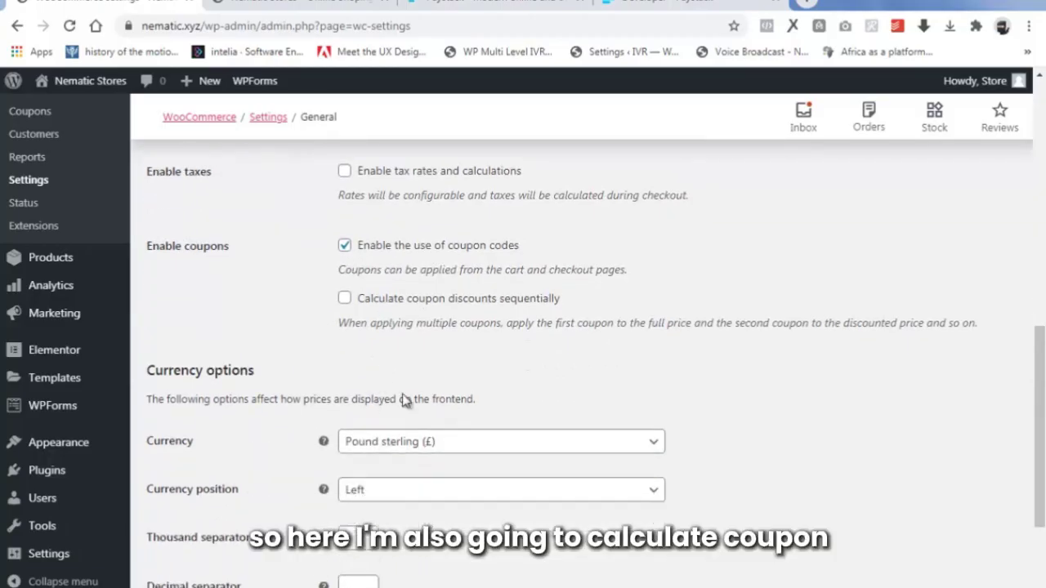
click(345, 299)
scroll(474, 343, down, 2)
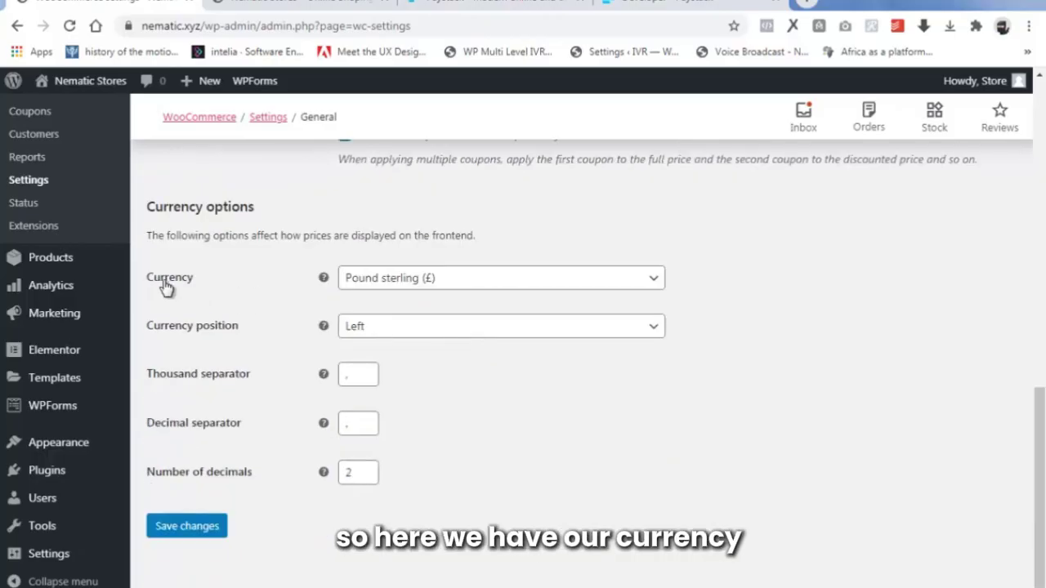
Set the store currency to Nigerian naira and save the general settings.
click(427, 286)
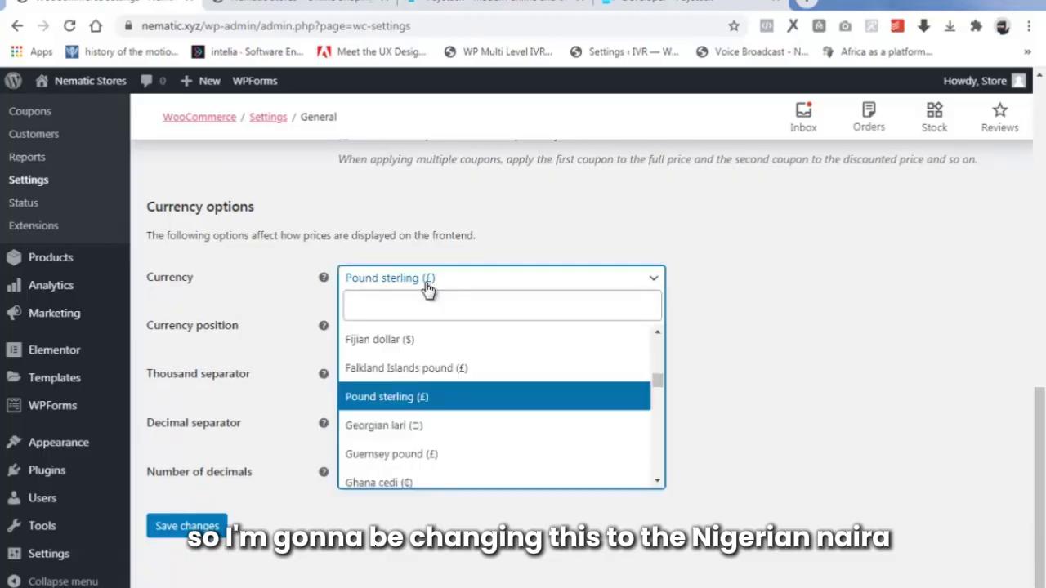
text(n)
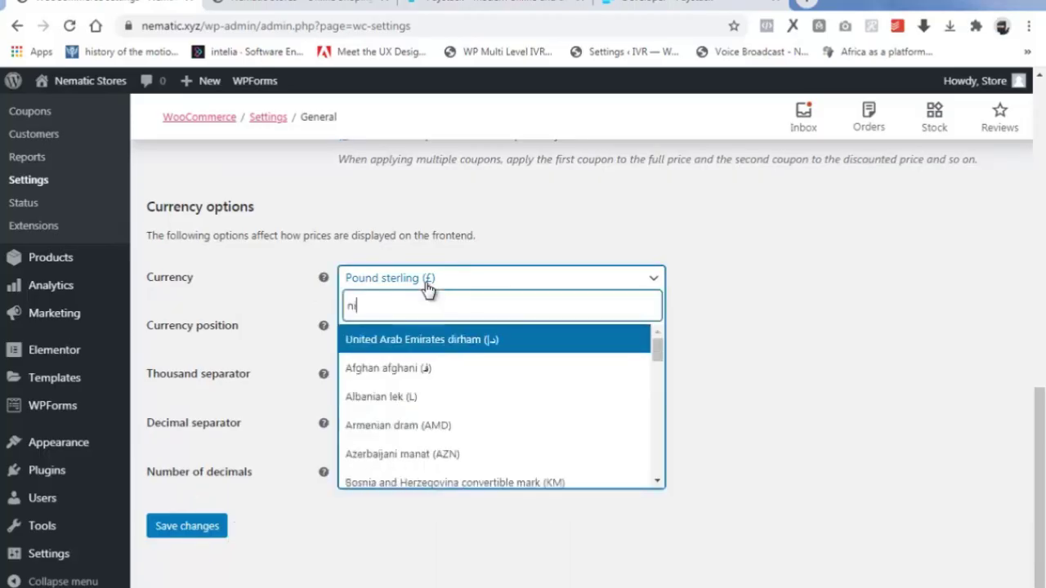
text(iger)
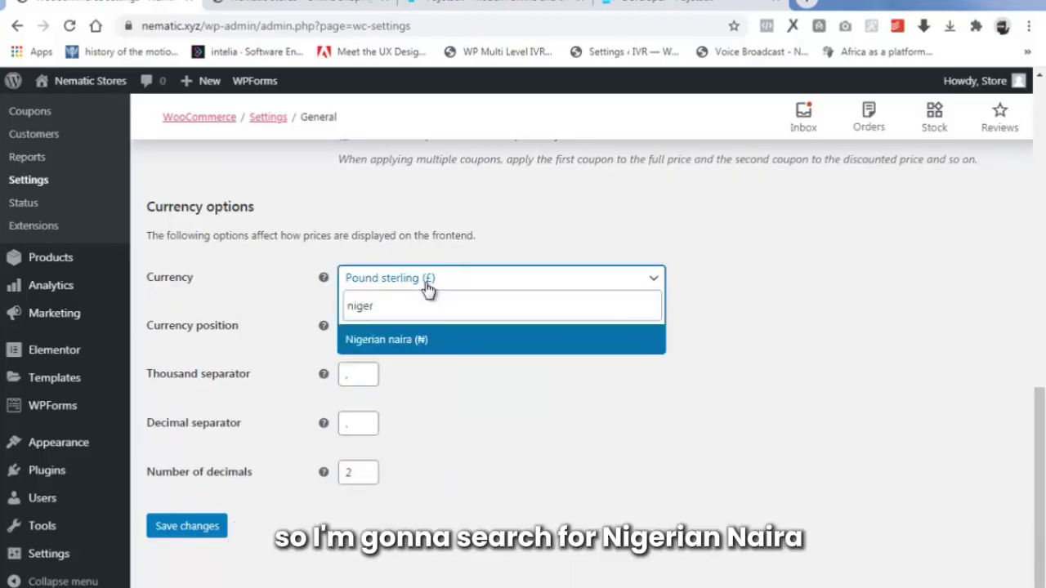
click(411, 343)
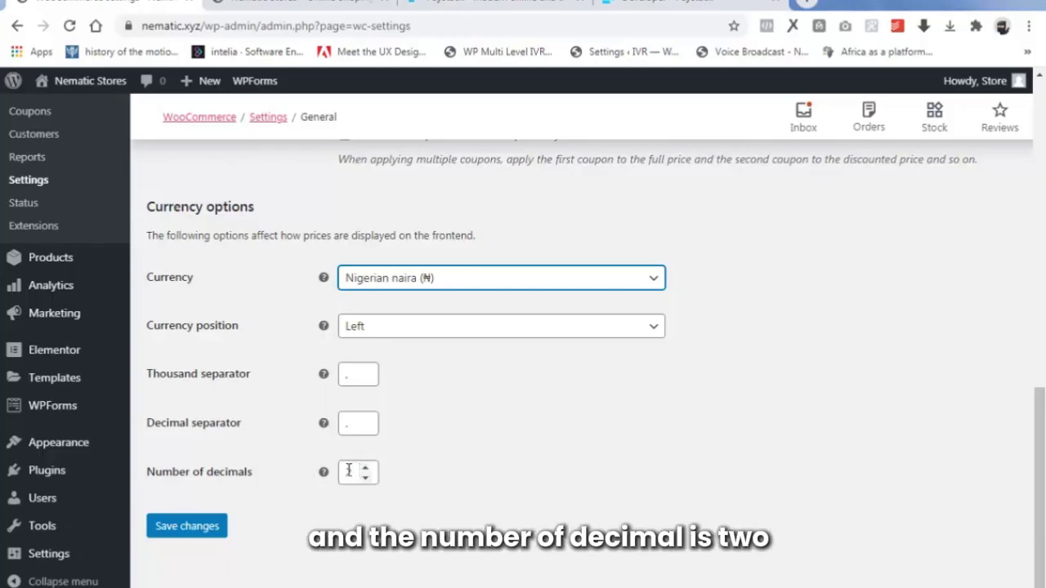
scroll(310, 491, down, 1)
click(204, 521)
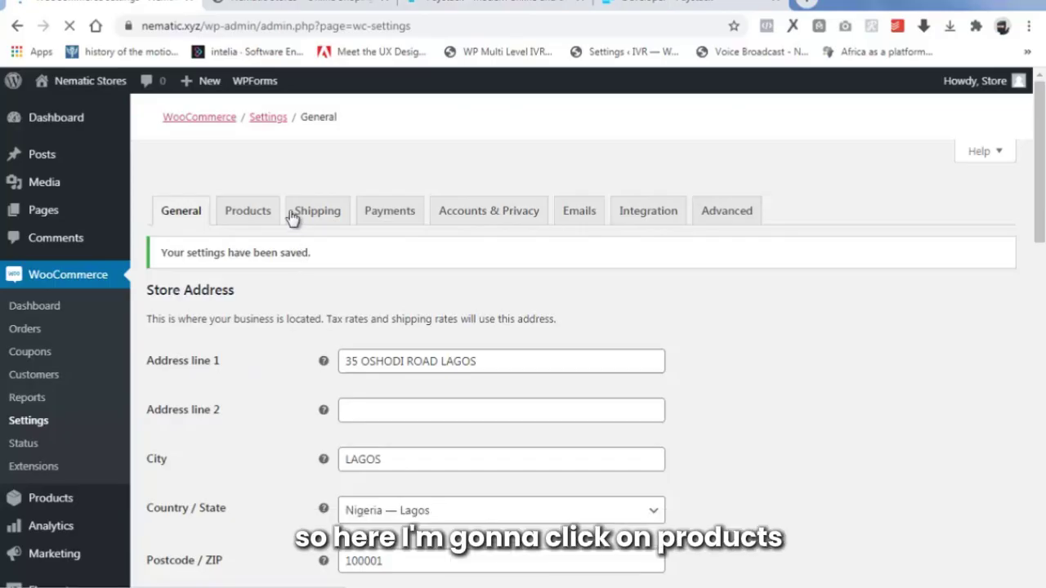
In Products settings, allow reviews only from verified owners and save.
click(242, 212)
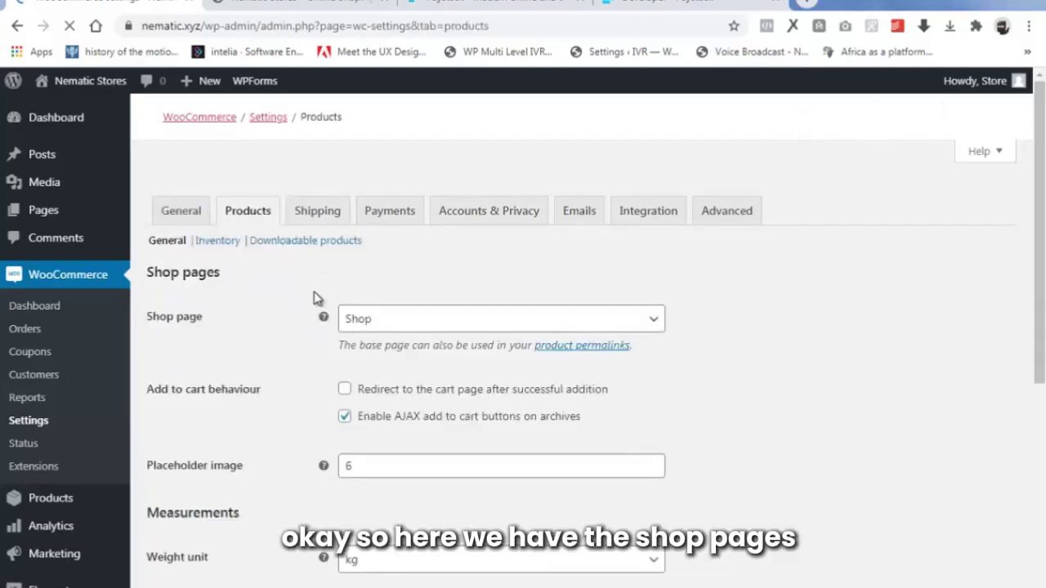
scroll(352, 328, down, 2)
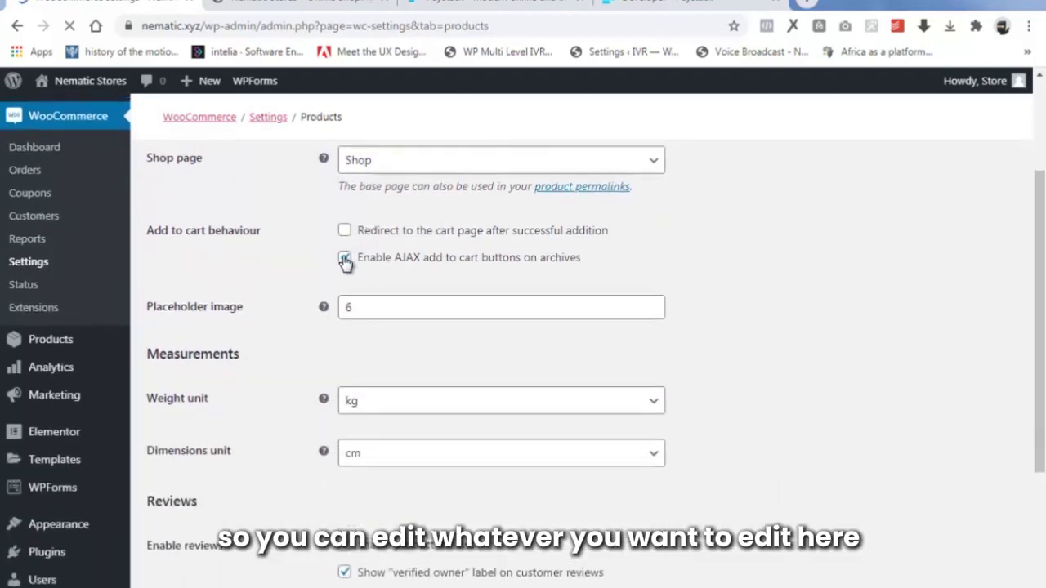
scroll(345, 257, up, 1)
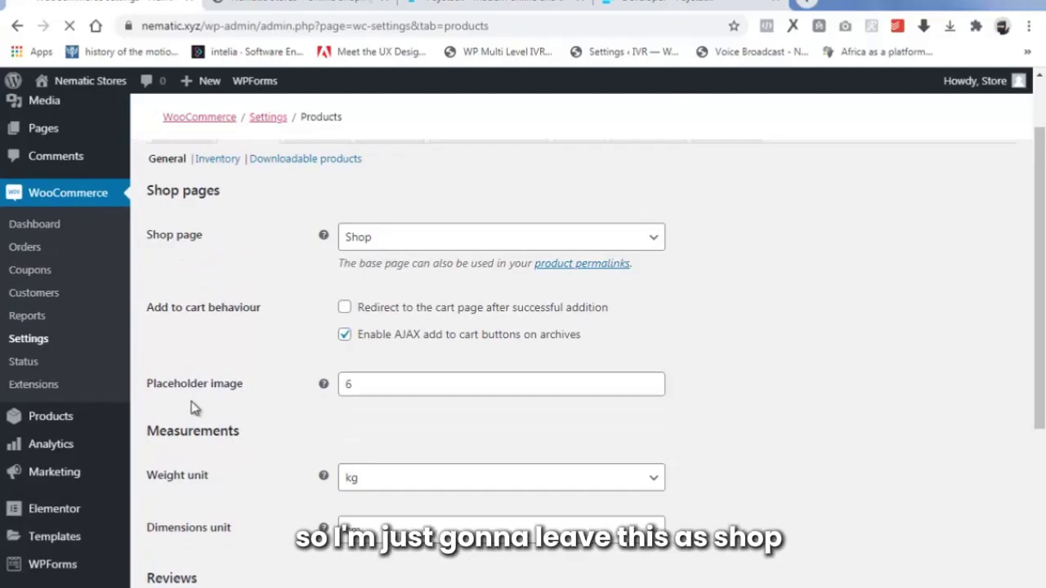
scroll(392, 384, down, 1)
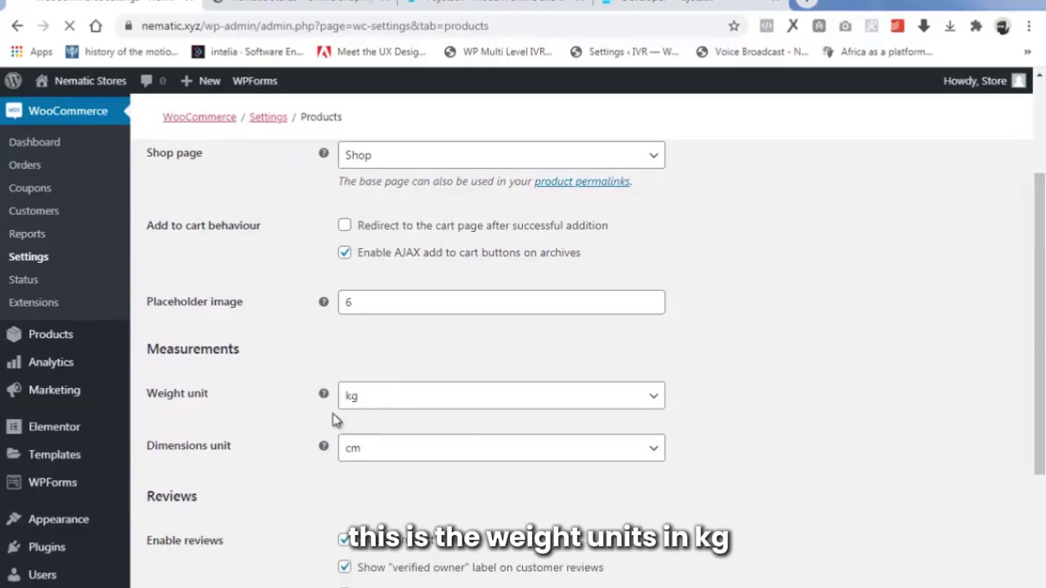
scroll(350, 454, down, 1)
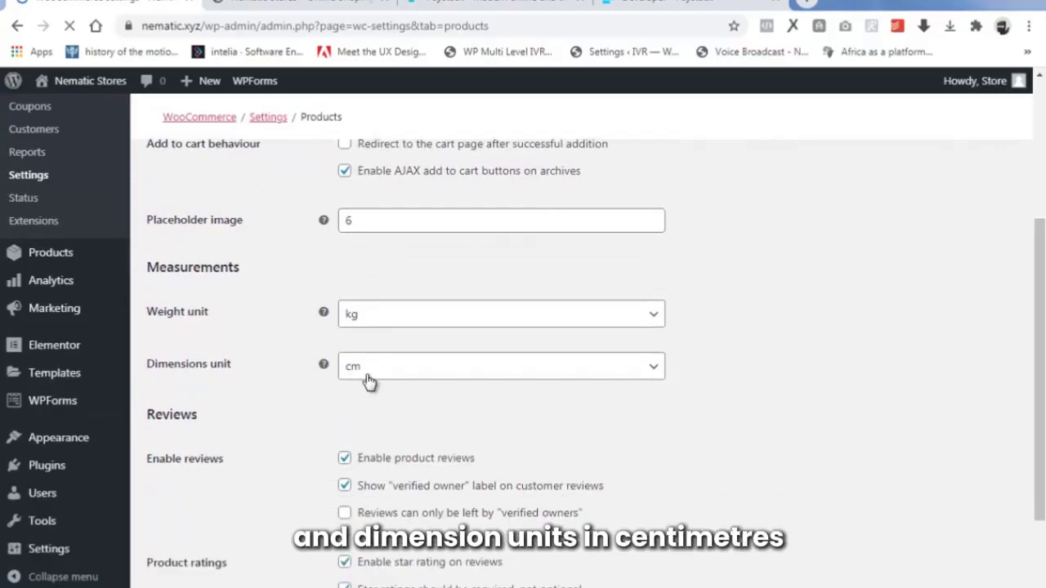
scroll(373, 390, down, 1)
scroll(373, 390, down, 1)
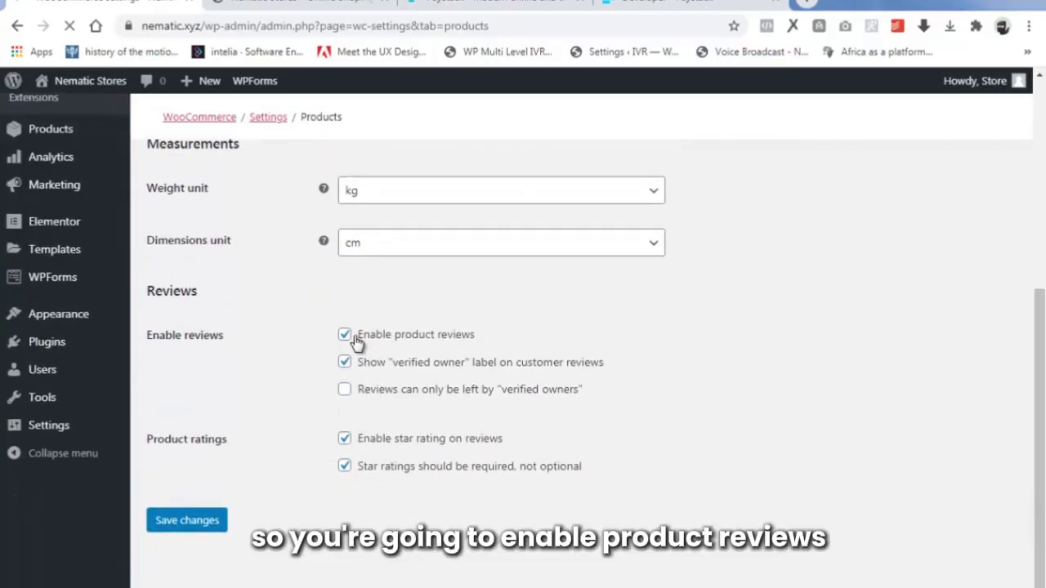
scroll(489, 337, up, 2)
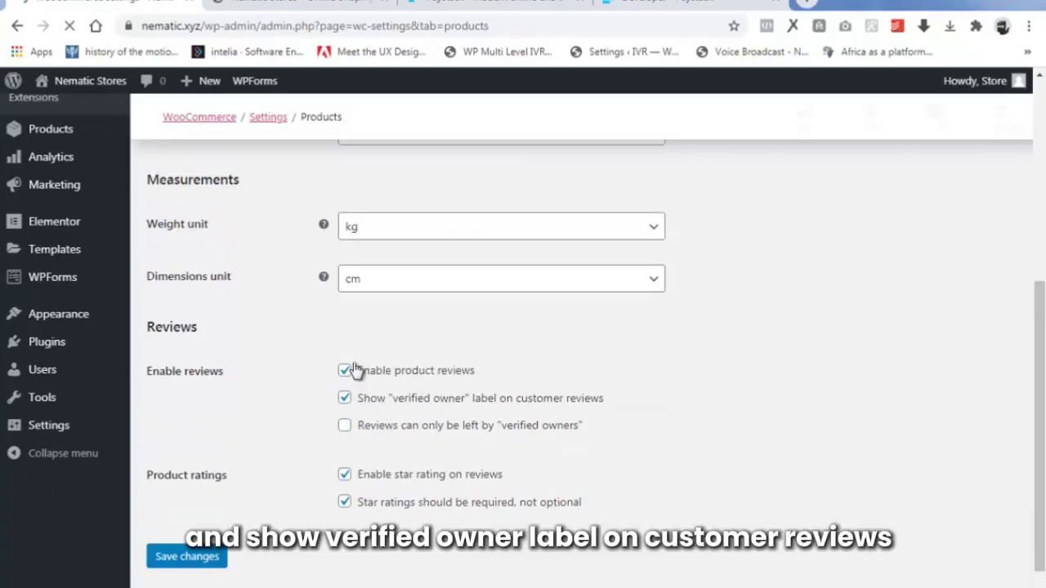
scroll(502, 473, down, 1)
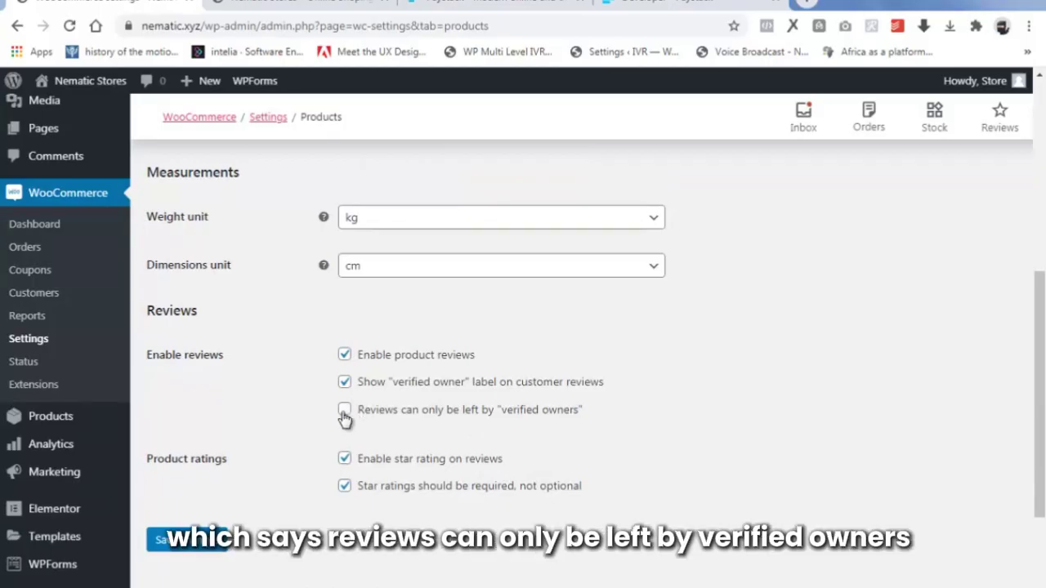
click(344, 410)
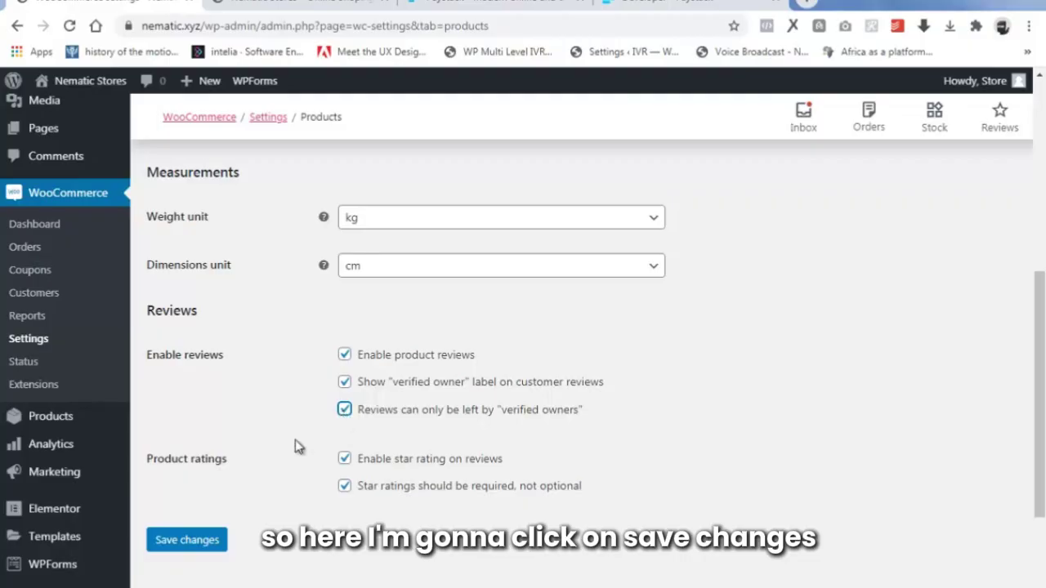
click(191, 546)
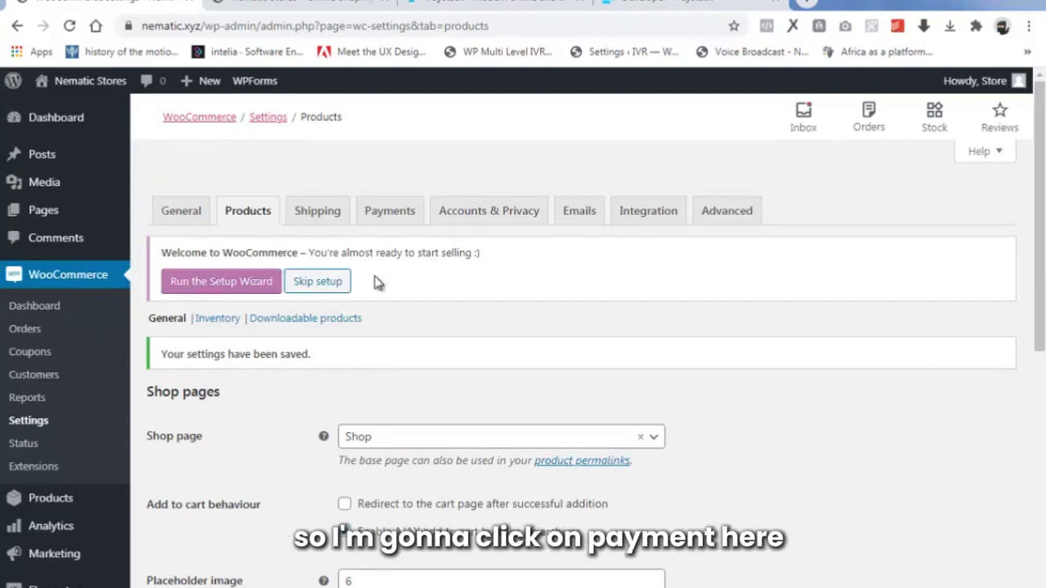
In Payments settings, switch on the Paystack – Debit/Credit Cards method.
click(389, 212)
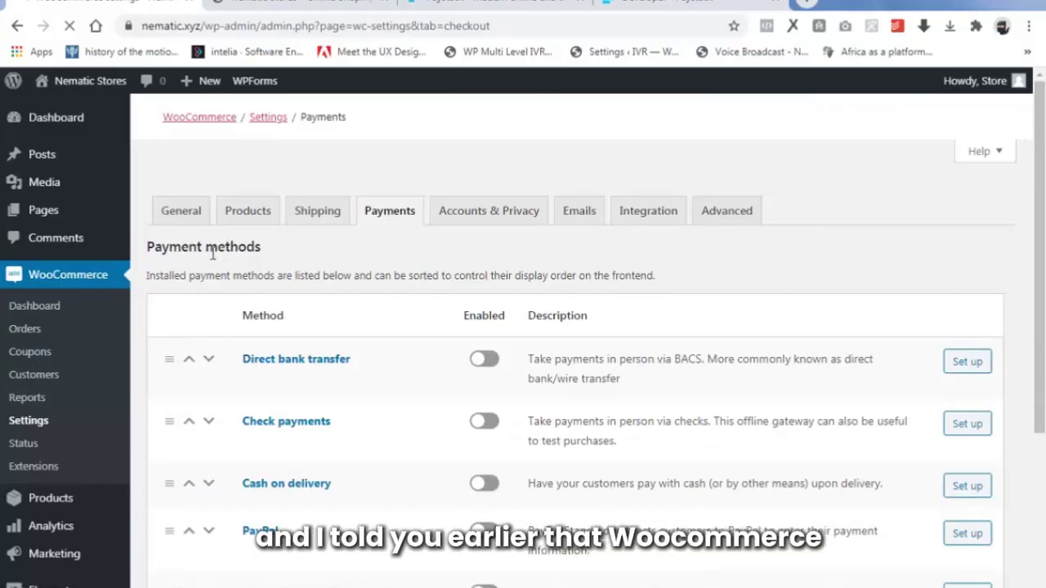
scroll(227, 294, down, 1)
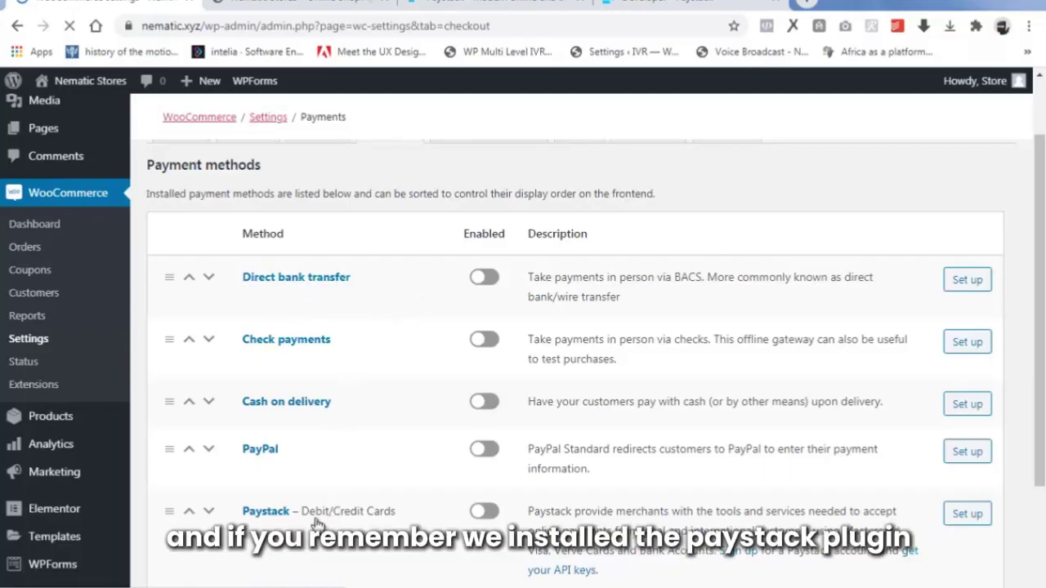
scroll(278, 470, down, 2)
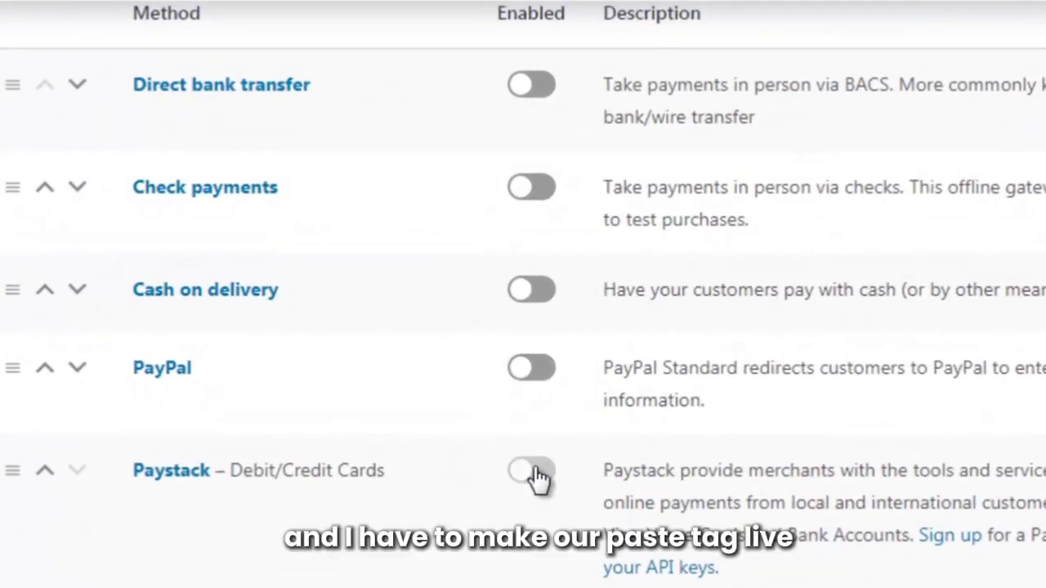
click(532, 474)
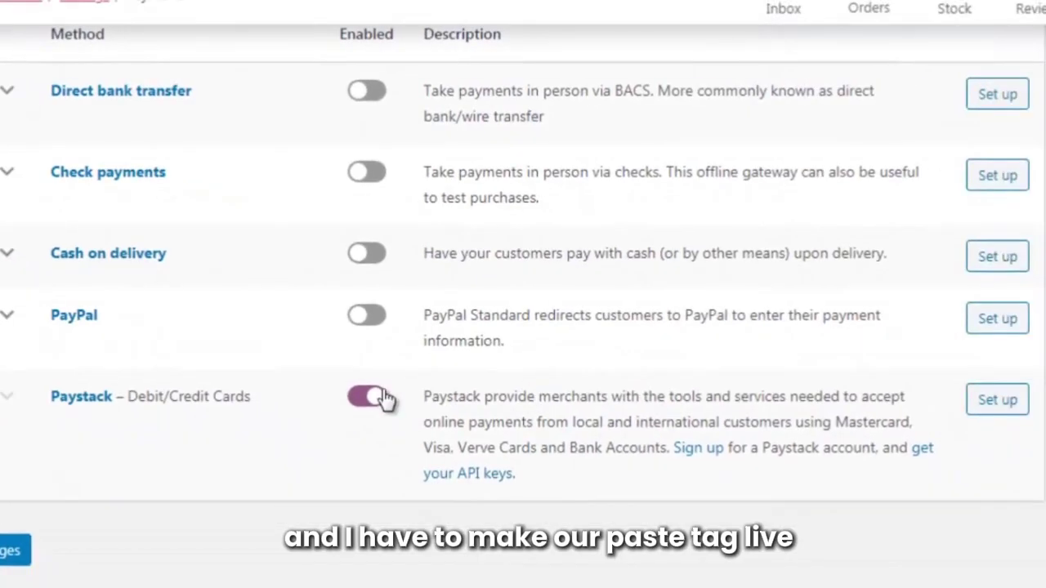
Open Paystack's setup page, leave Payment Page at Select One, and scroll to the test keys.
click(1006, 405)
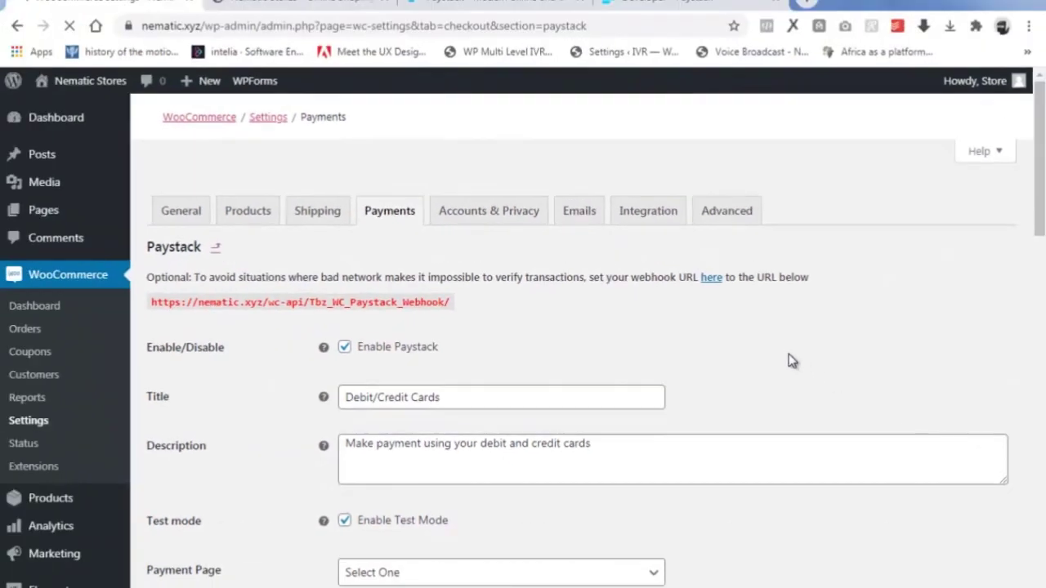
scroll(788, 358, down, 1)
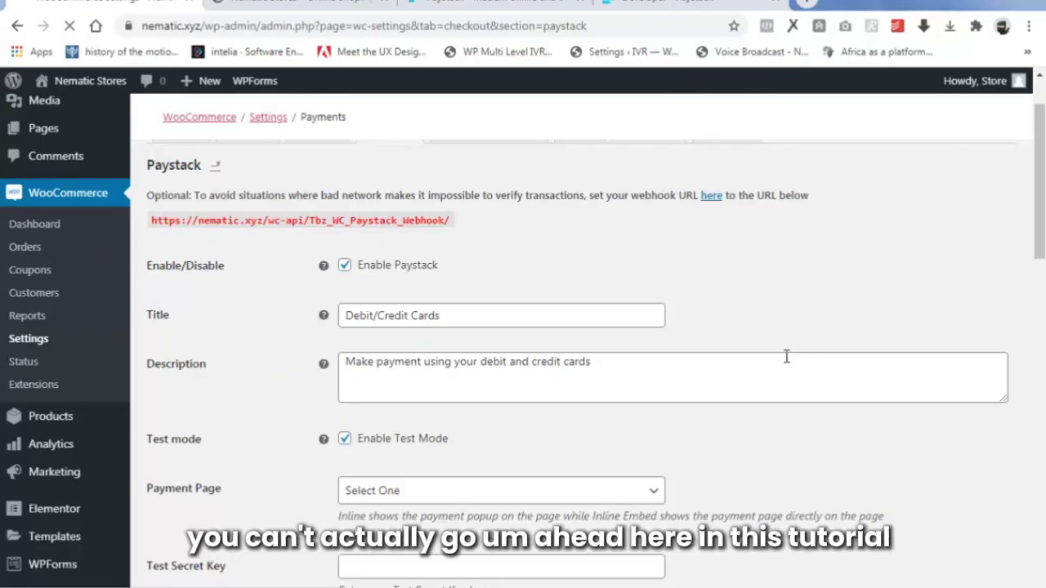
scroll(786, 356, up, 2)
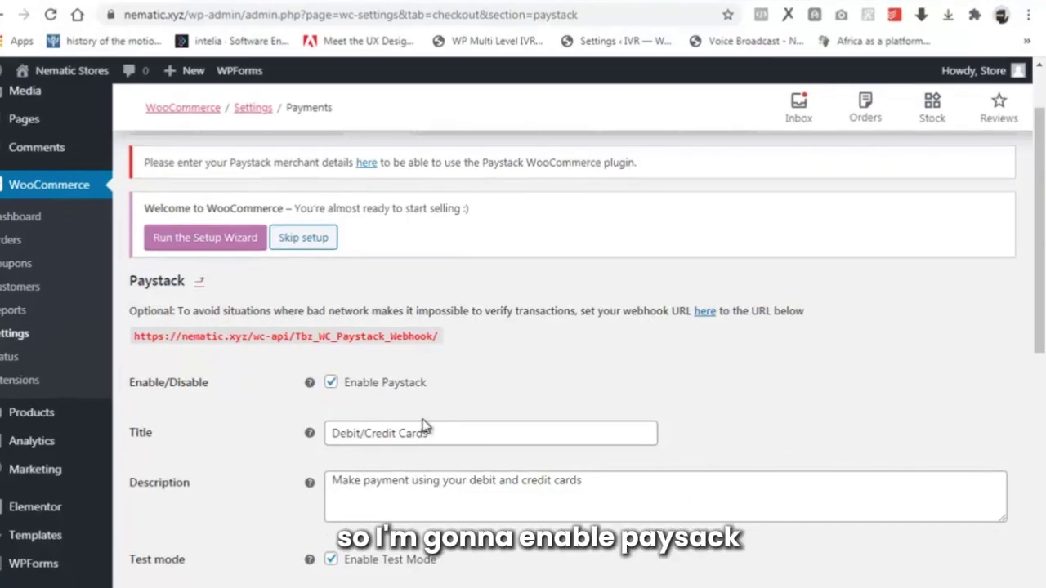
scroll(295, 386, down, 2)
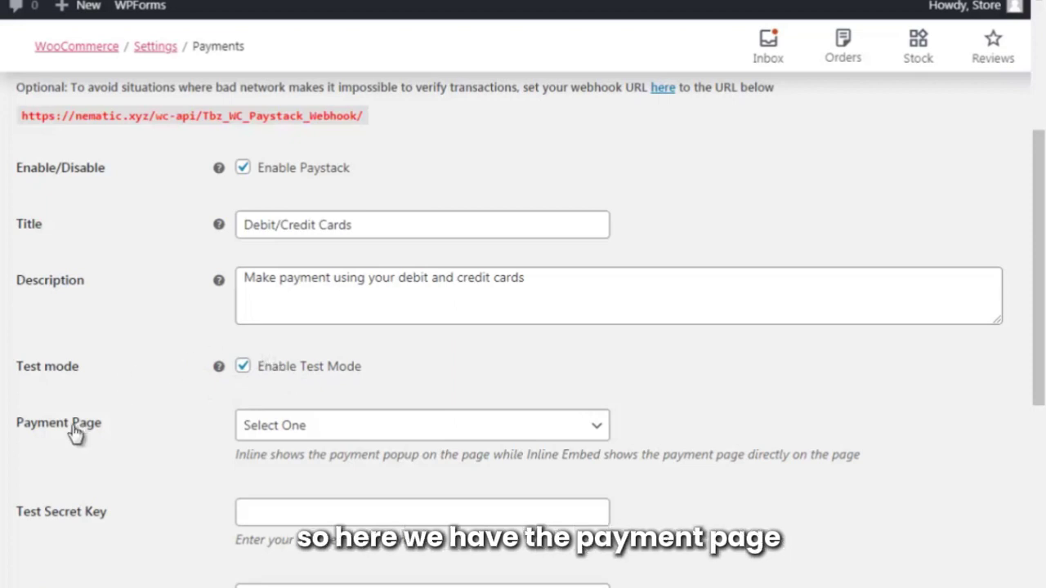
click(270, 437)
click(274, 439)
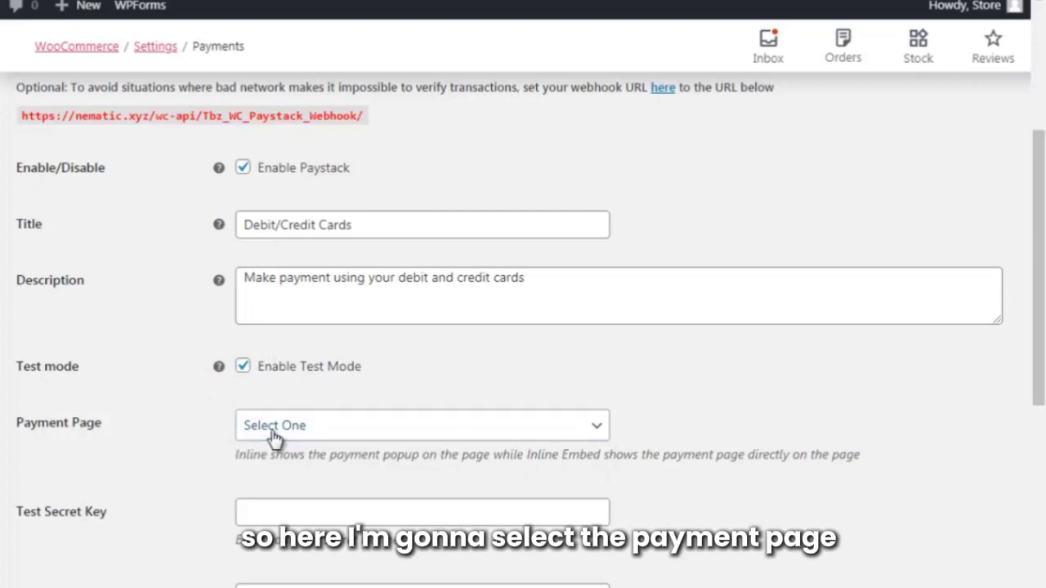
scroll(303, 470, down, 1)
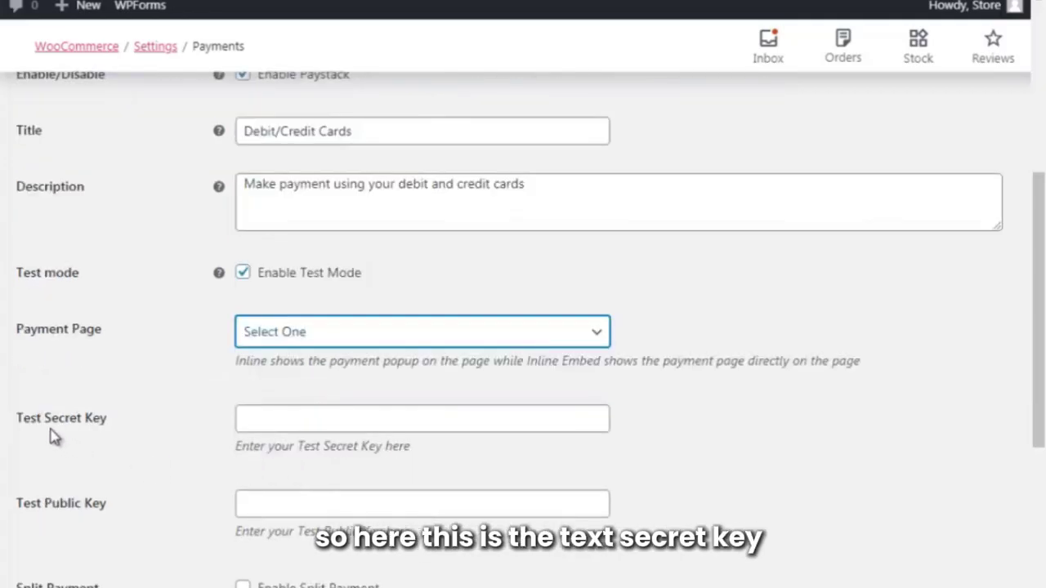
scroll(51, 437, down, 1)
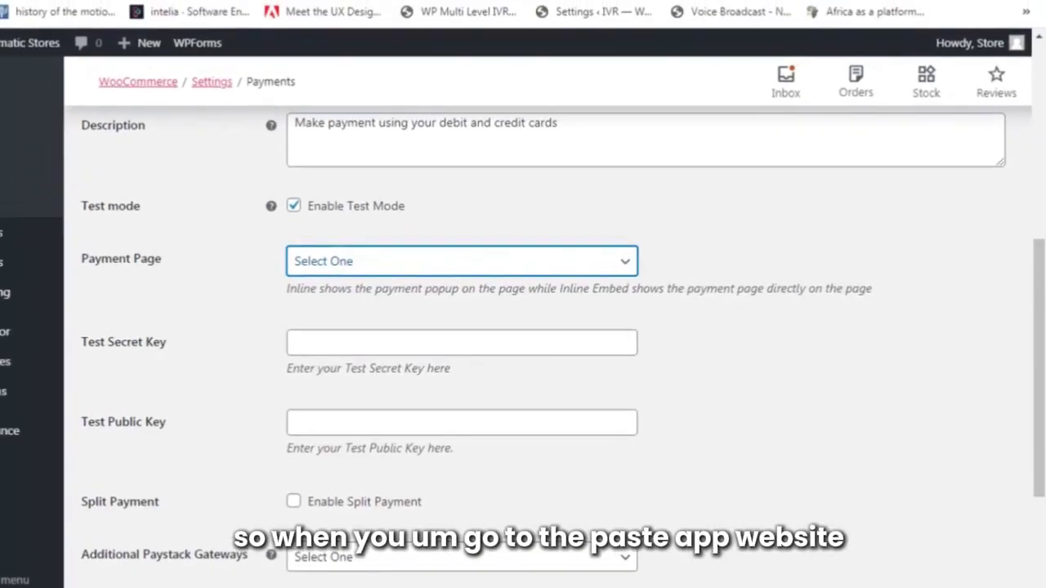
In the Paystack dashboard's API Keys & Webhooks settings, copy the Test Secret Key.
click(494, 3)
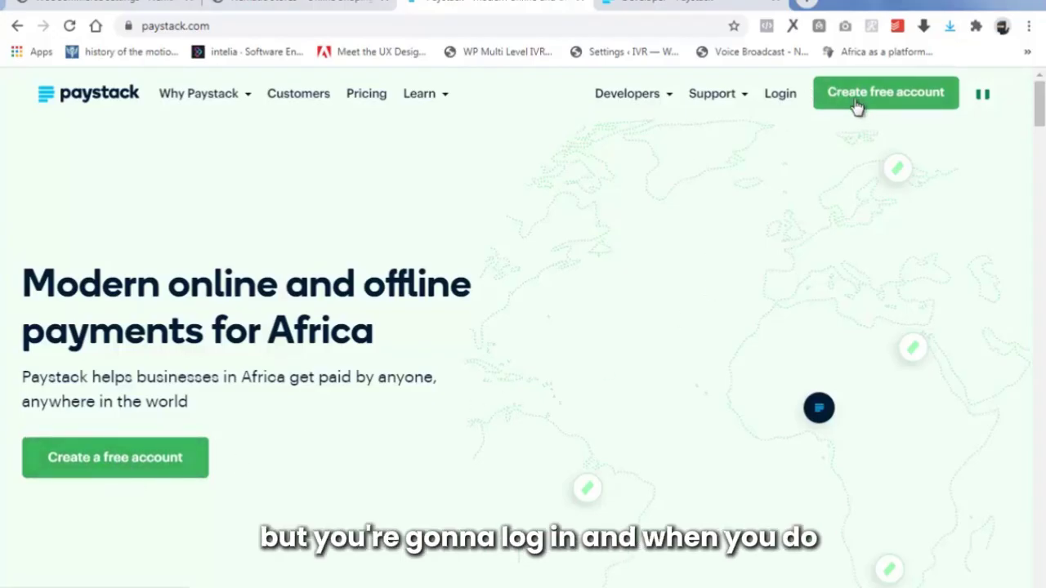
click(678, 4)
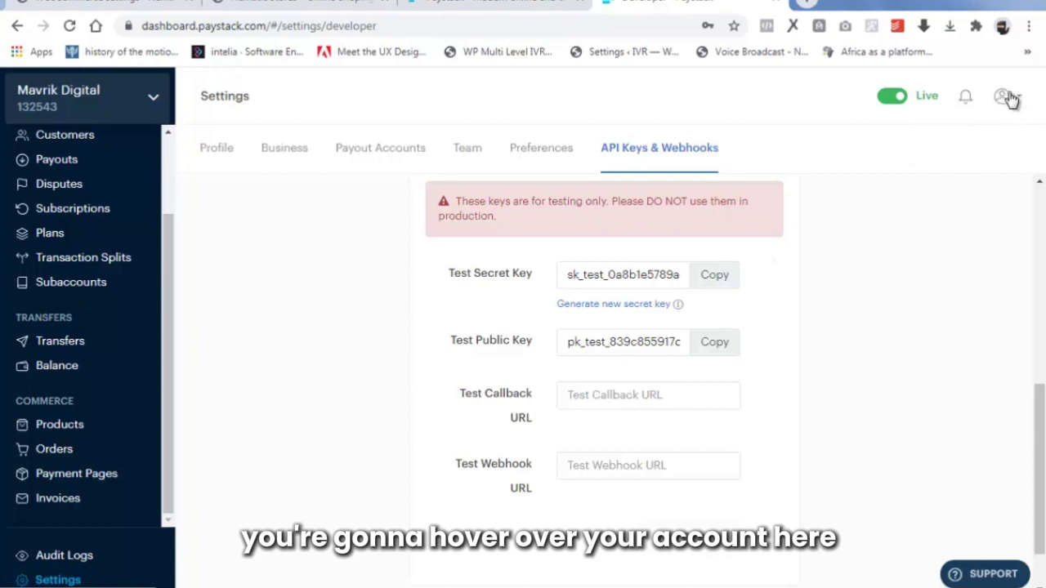
mouse_move(1017, 98)
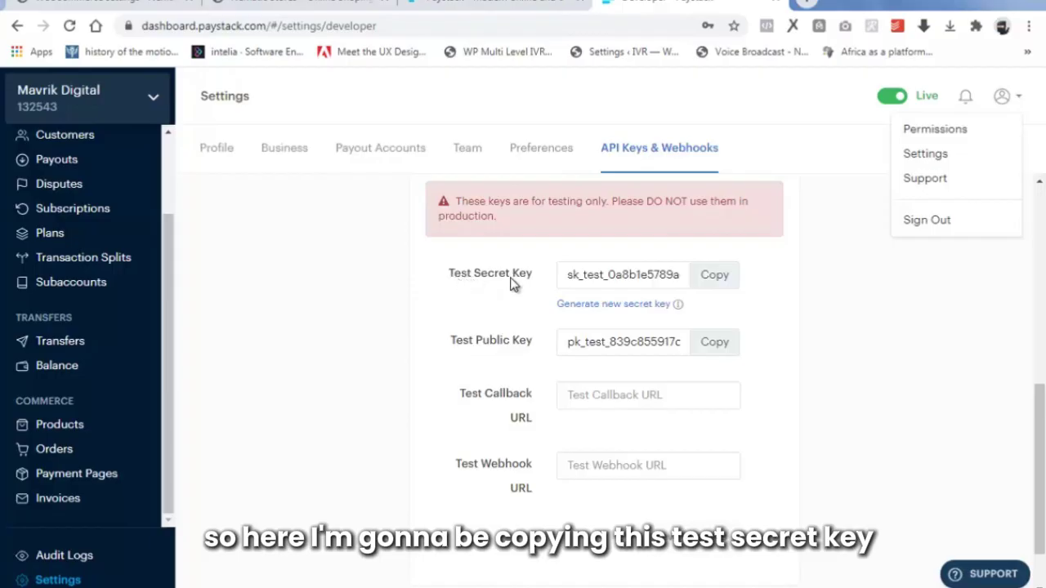
click(716, 276)
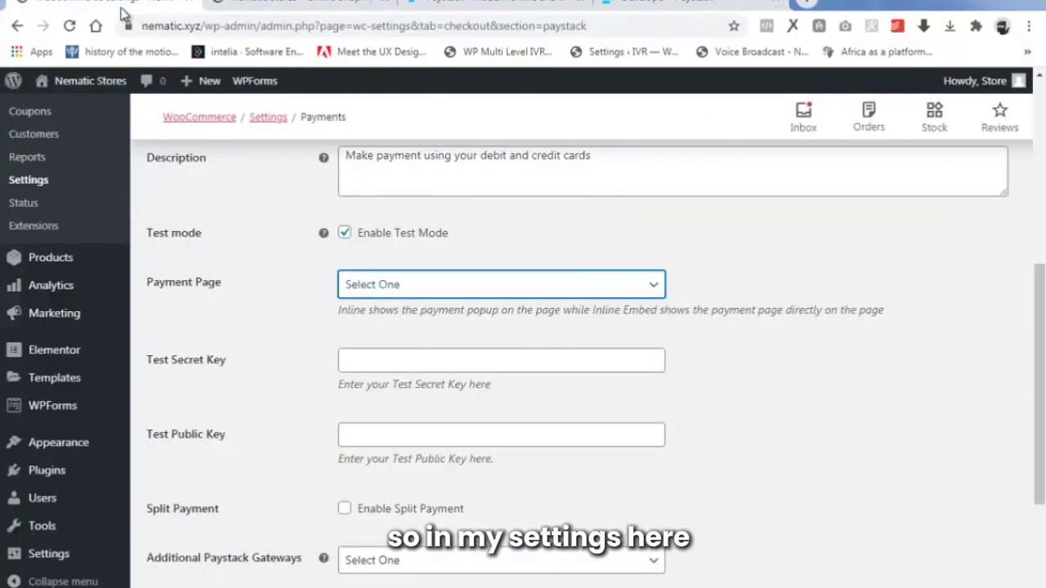
Paste the Paystack test secret key and the copied test public key into their WordPress fields.
click(362, 360)
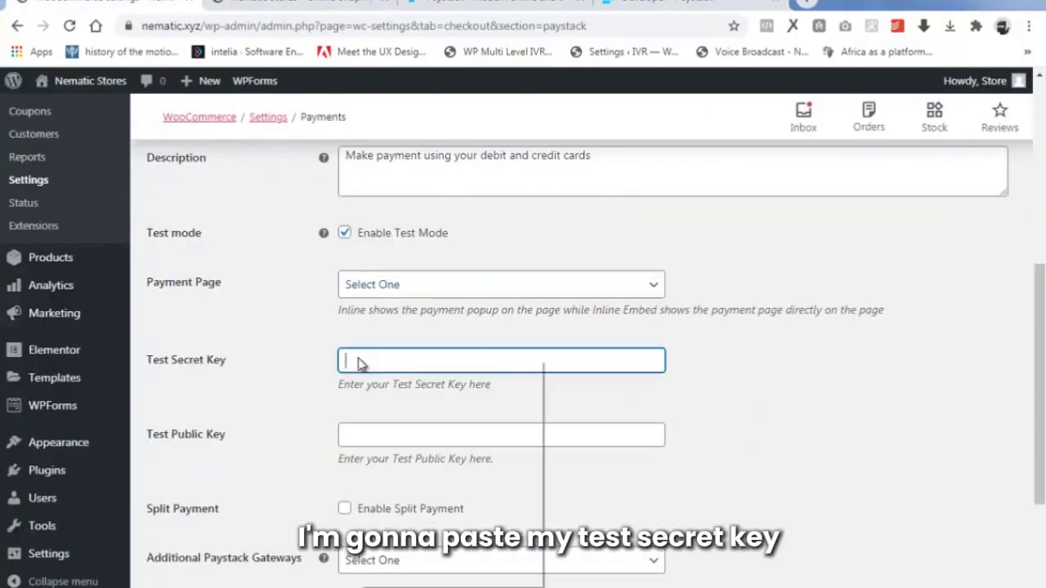
right_click(362, 359)
click(398, 455)
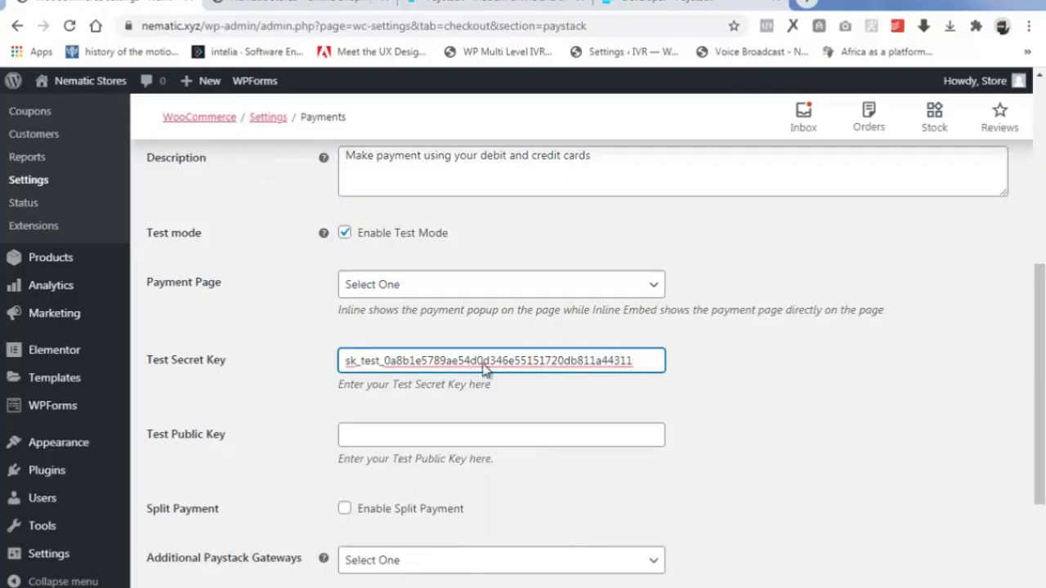
click(653, 3)
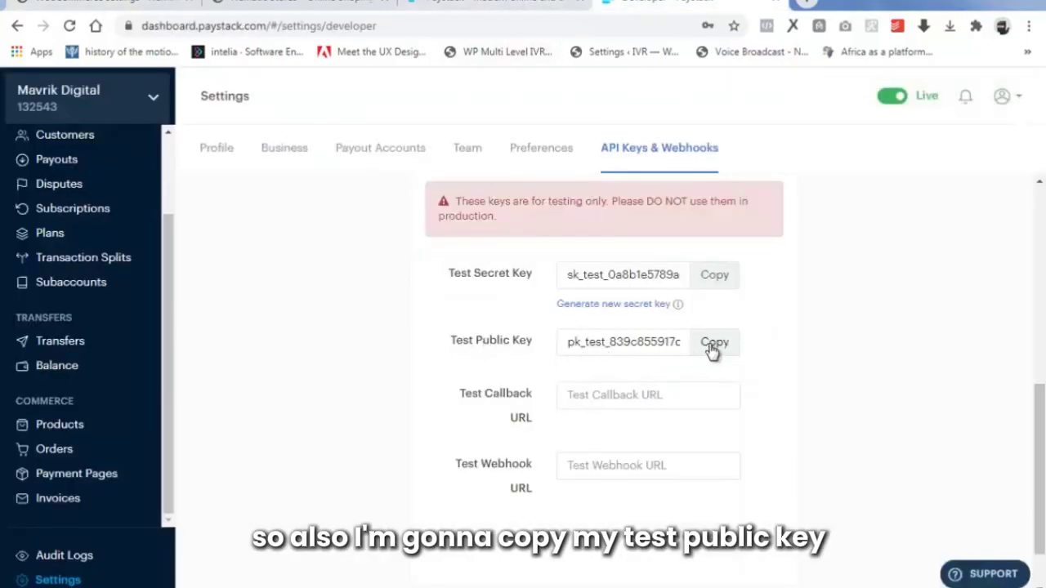
click(712, 343)
click(137, 2)
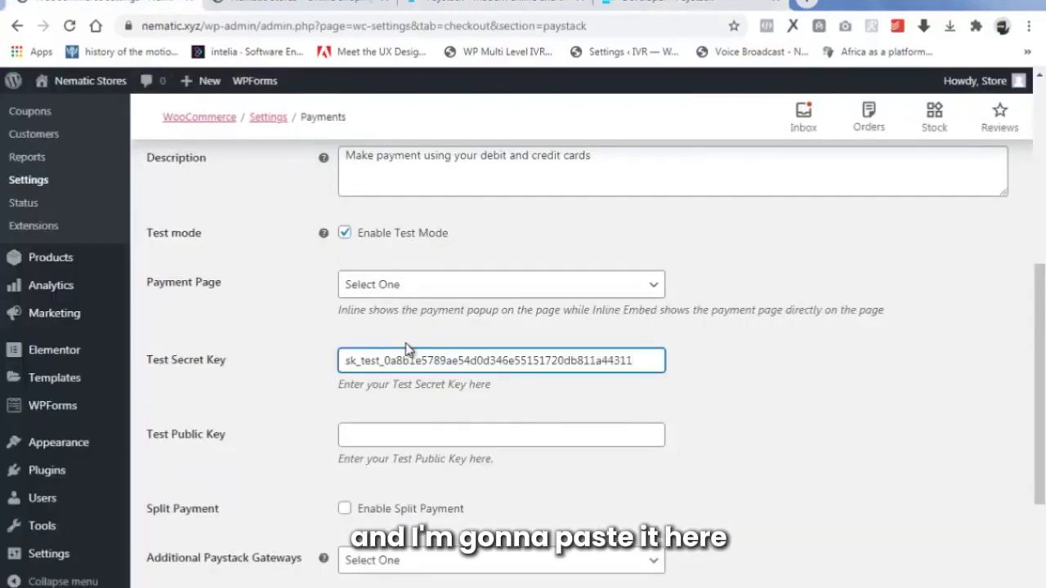
click(389, 437)
right_click(389, 438)
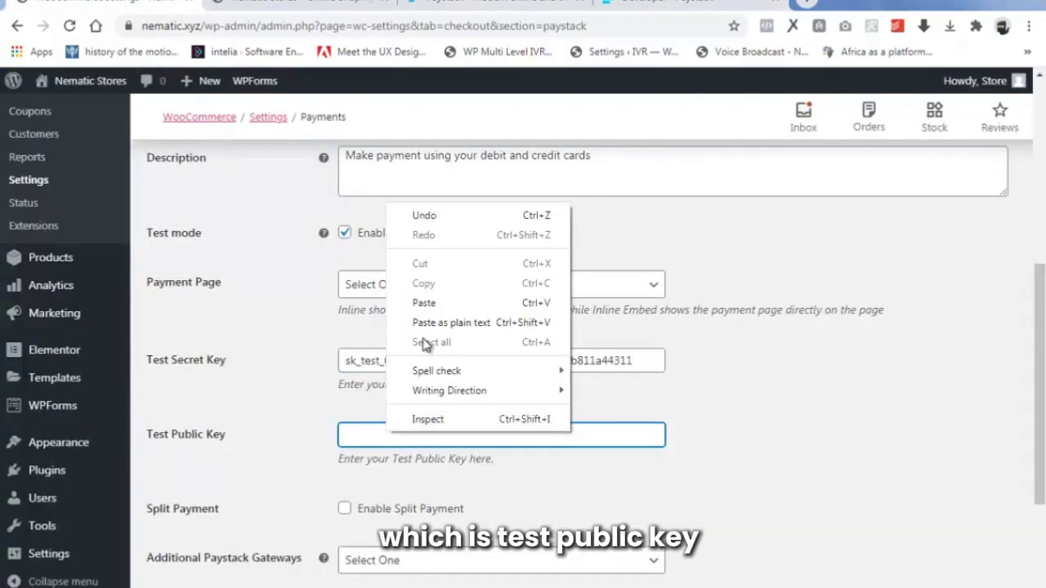
click(424, 303)
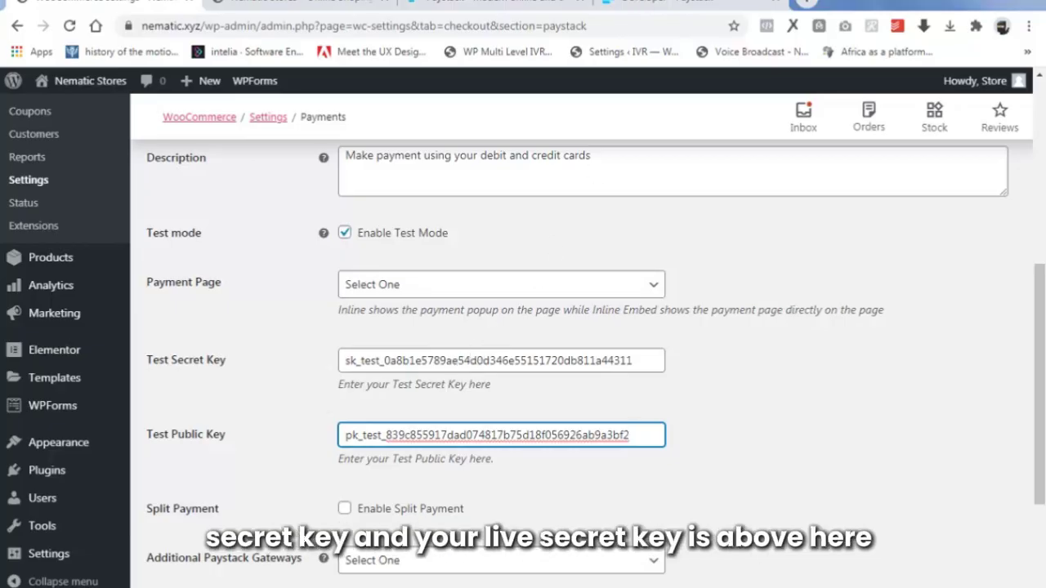
Tick Enable Payment via Saved Cards and save the Paystack gateway settings.
click(685, 3)
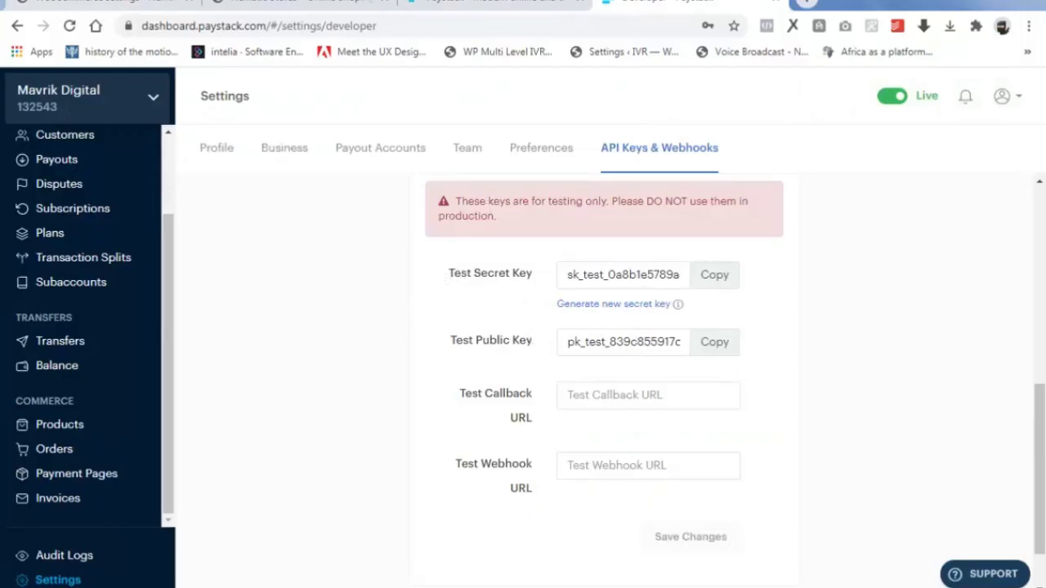
click(98, 4)
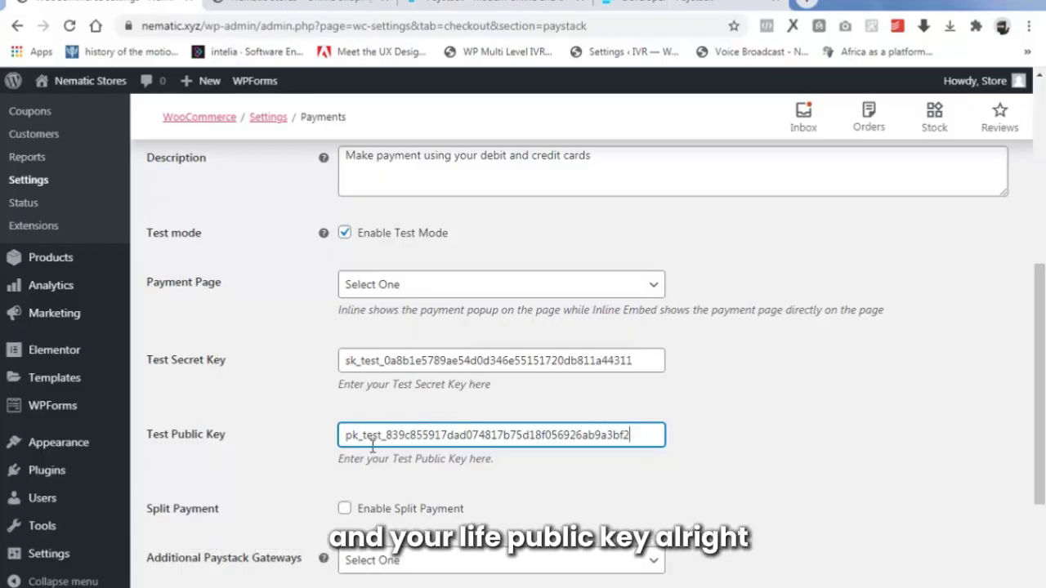
scroll(196, 437, down, 1)
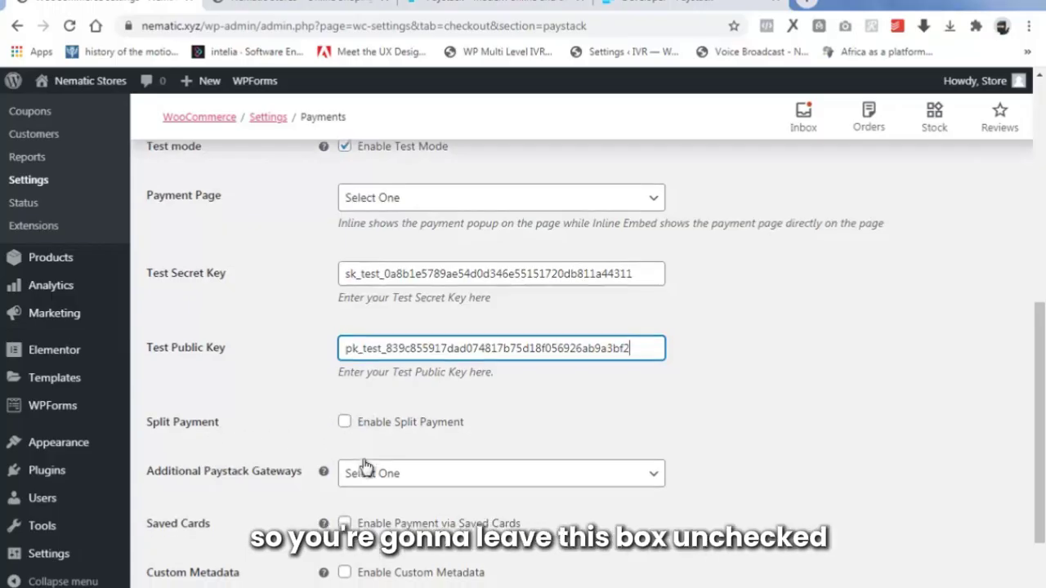
scroll(363, 418, down, 2)
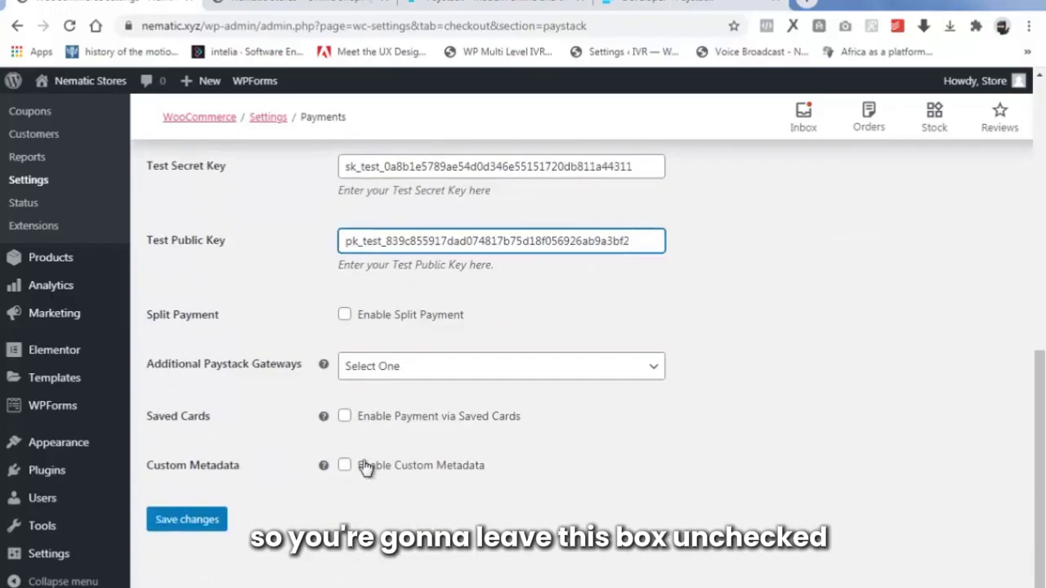
click(345, 419)
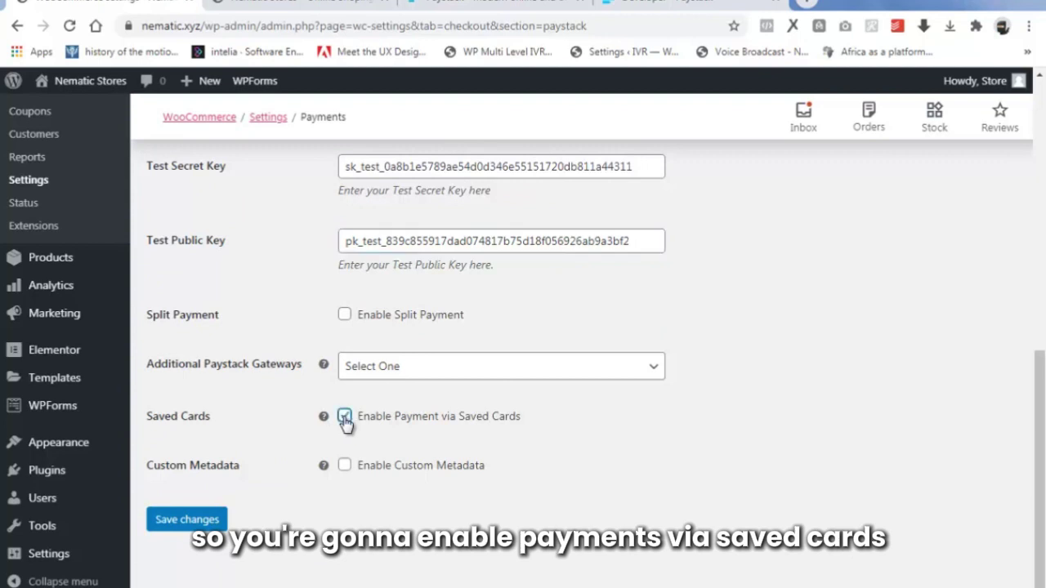
click(178, 526)
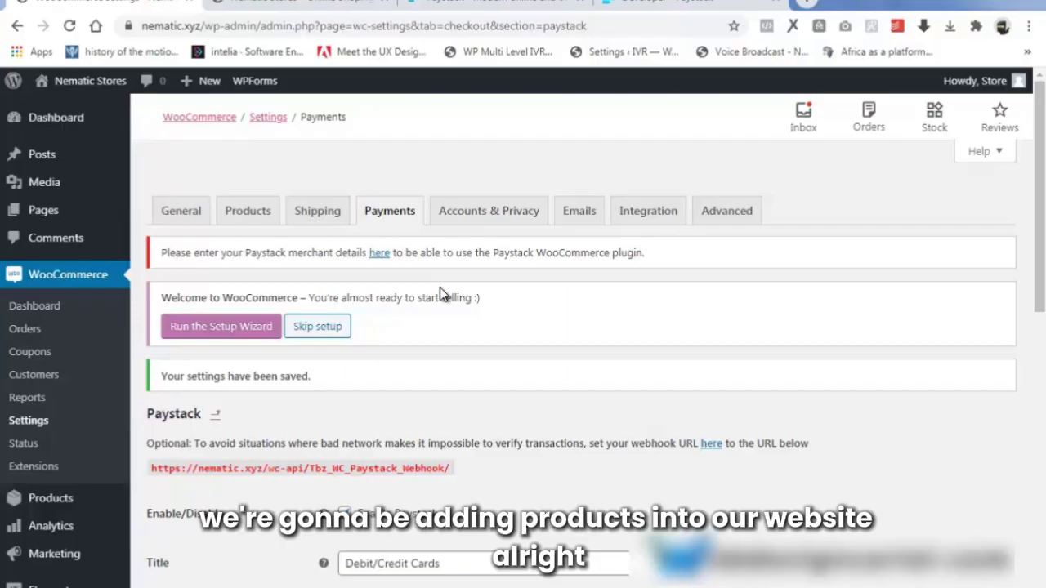
Under Products > Categories, create the category 'Electronics' with slug 'electronics'.
mouse_move(63, 496)
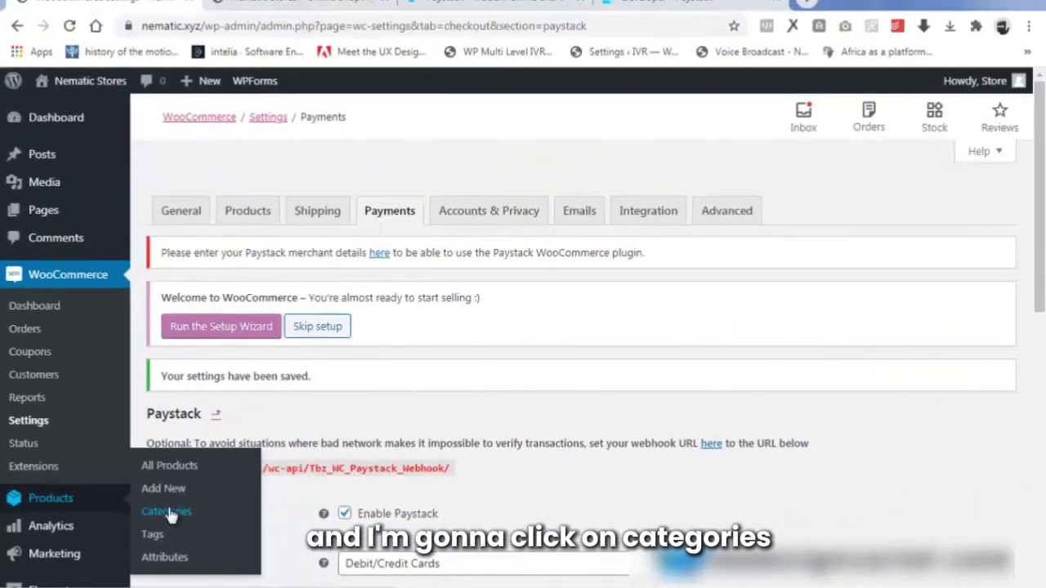
click(168, 513)
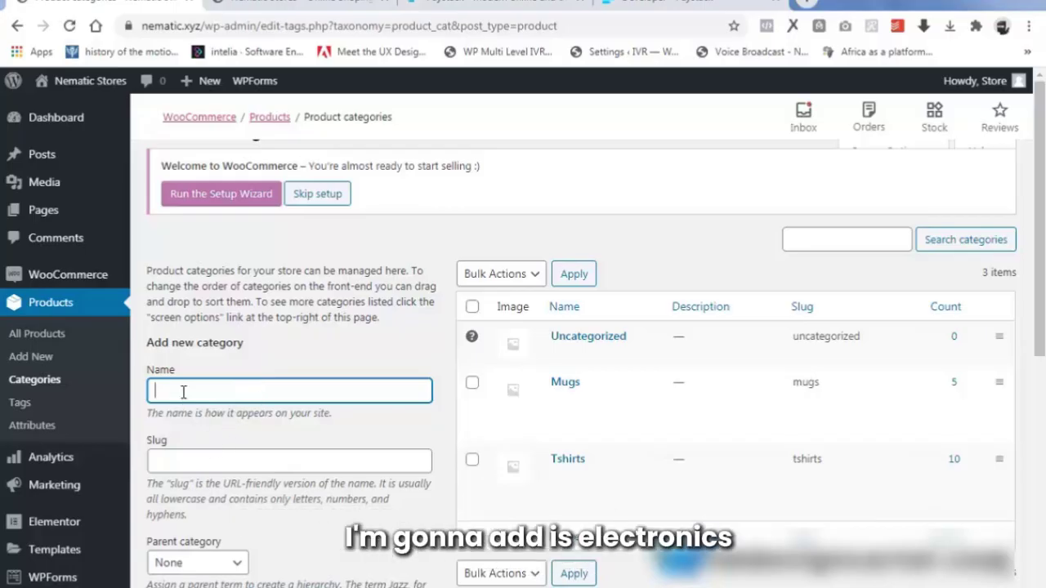
text(Elec)
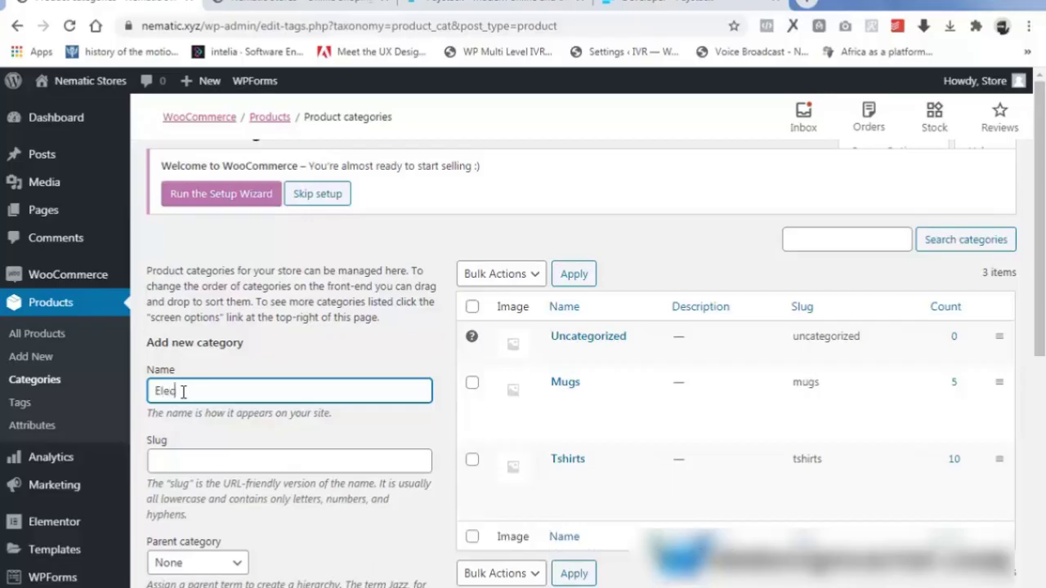
text(tronics)
click(211, 464)
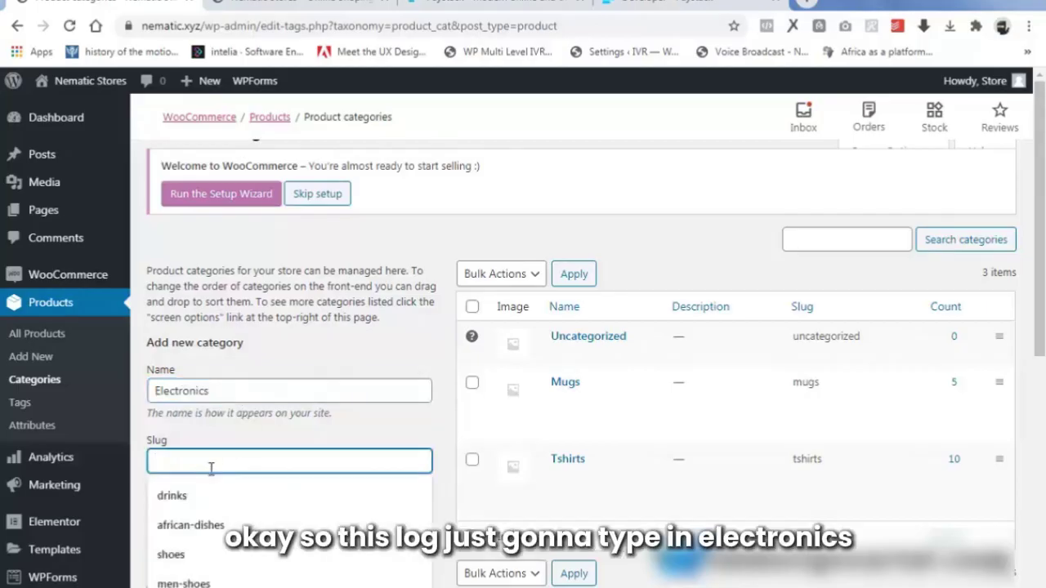
text(e)
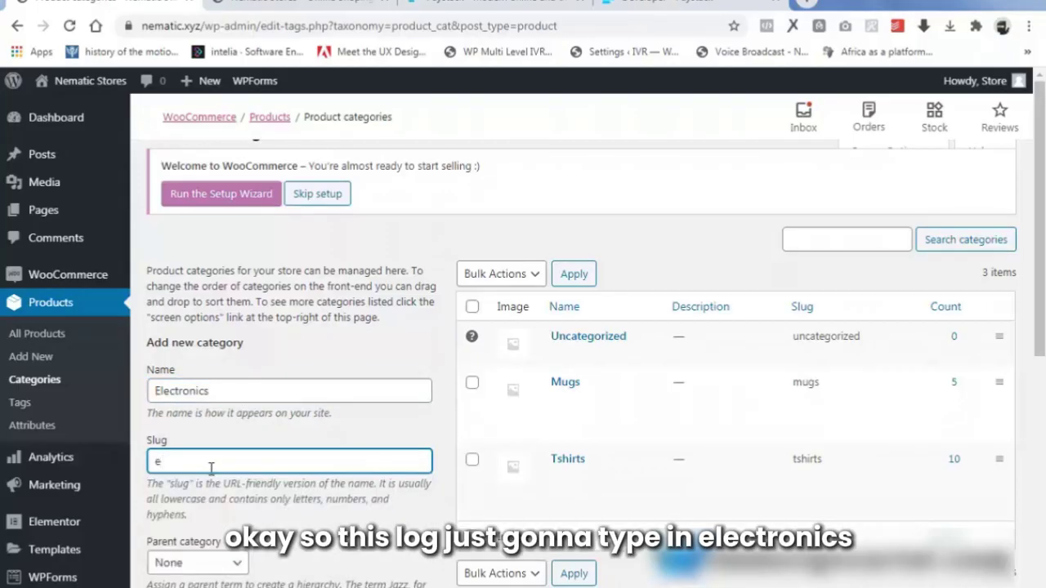
text(lectr)
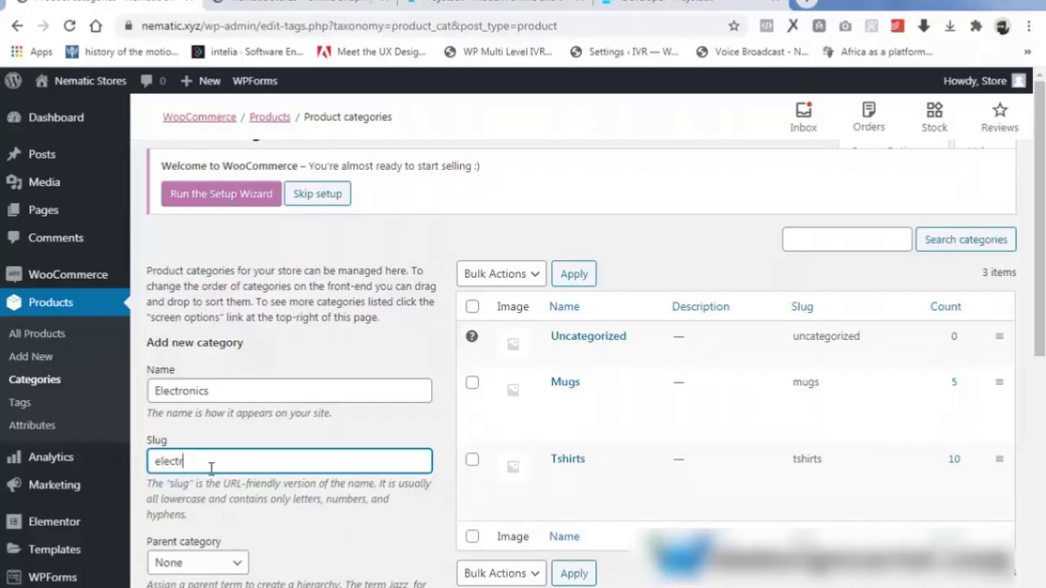
text(onics)
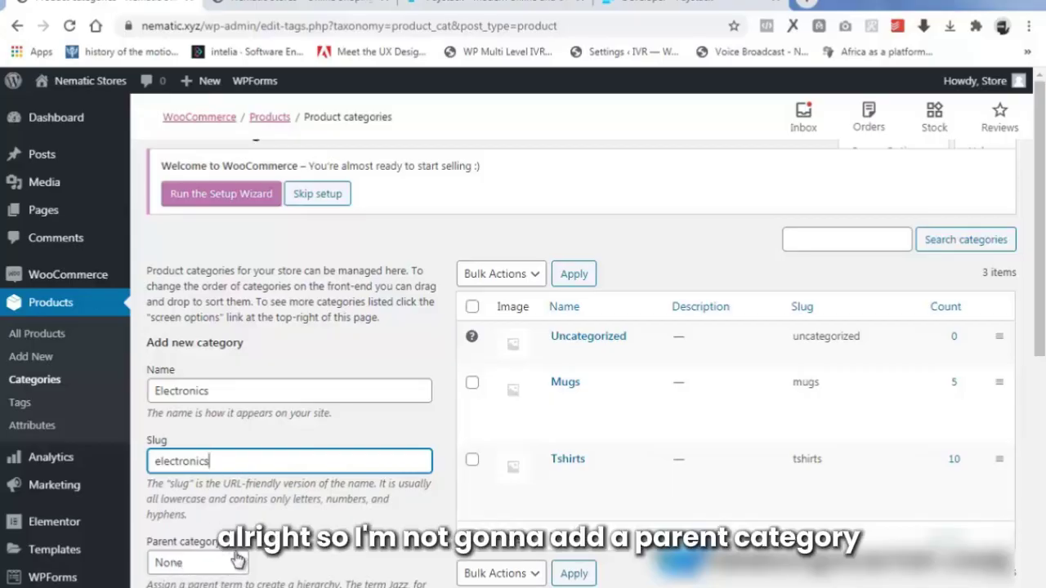
scroll(217, 562, down, 3)
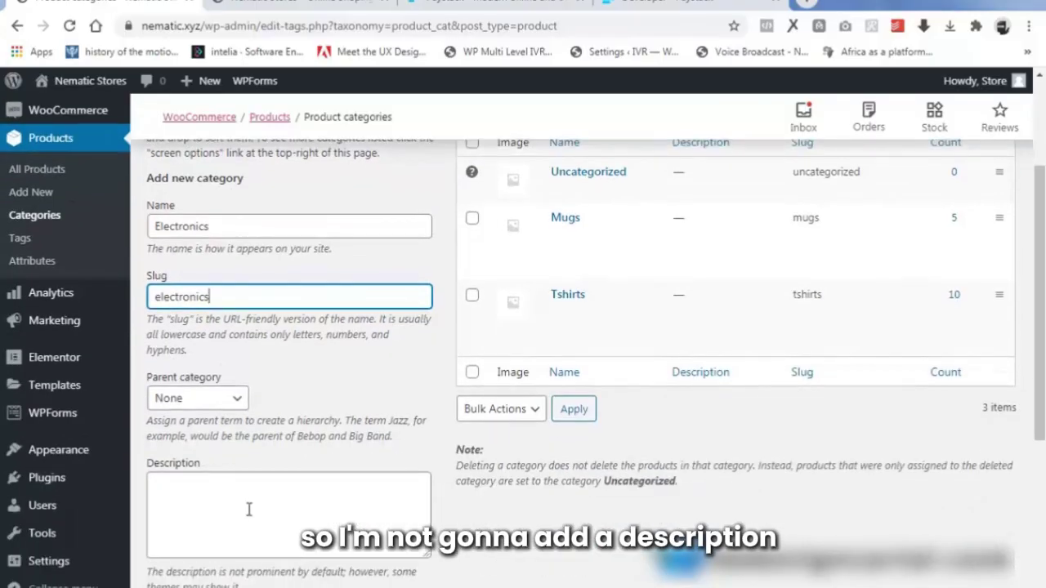
scroll(205, 494, down, 1)
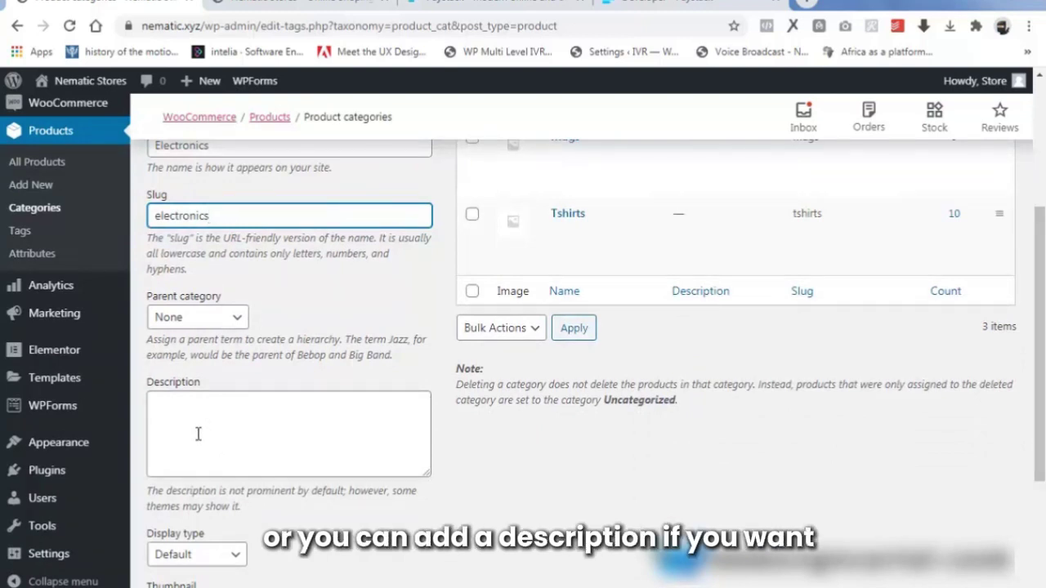
scroll(196, 433, up, 1)
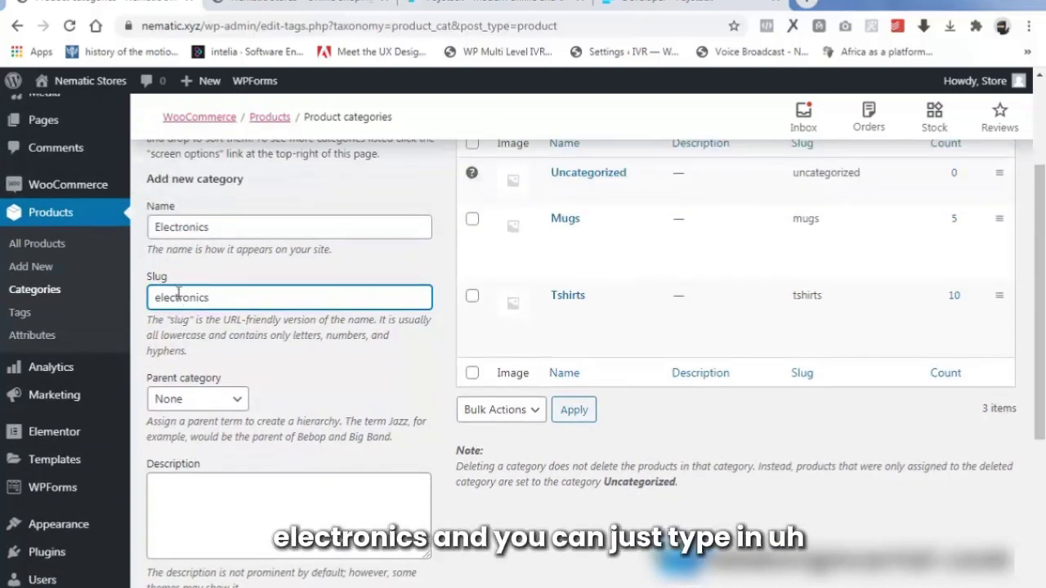
scroll(227, 431, down, 1)
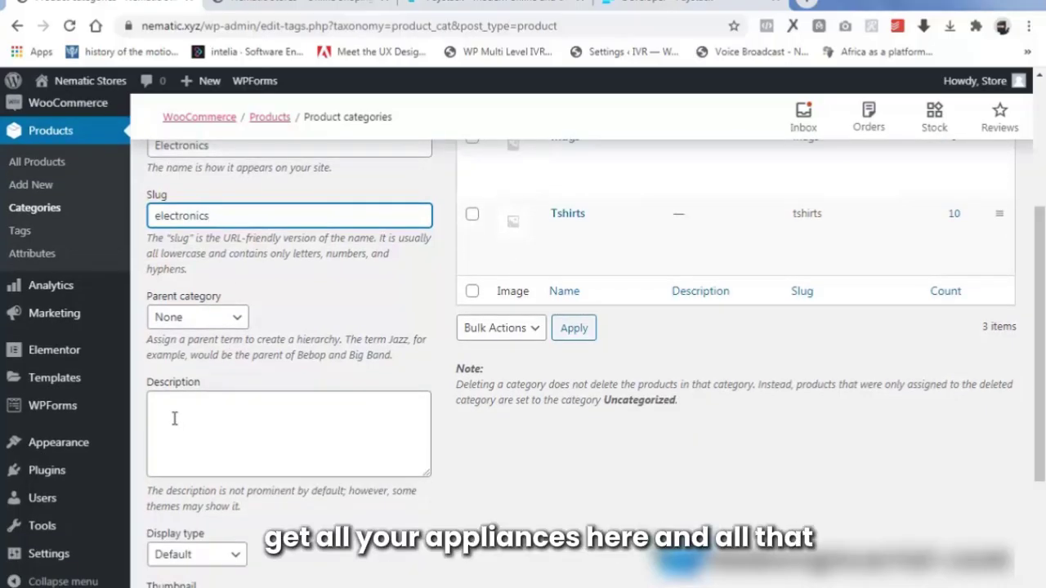
scroll(260, 437, down, 2)
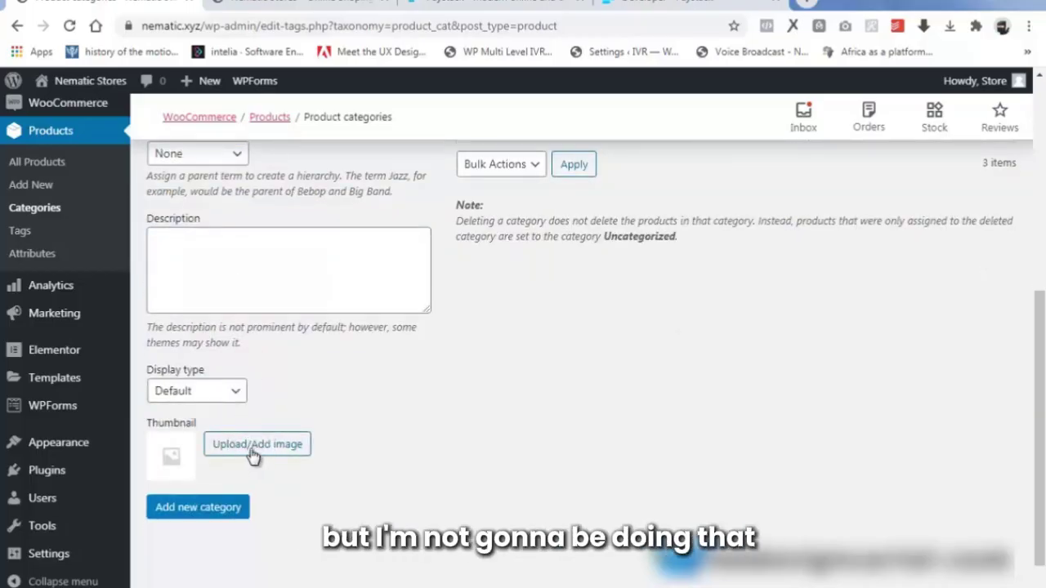
click(201, 508)
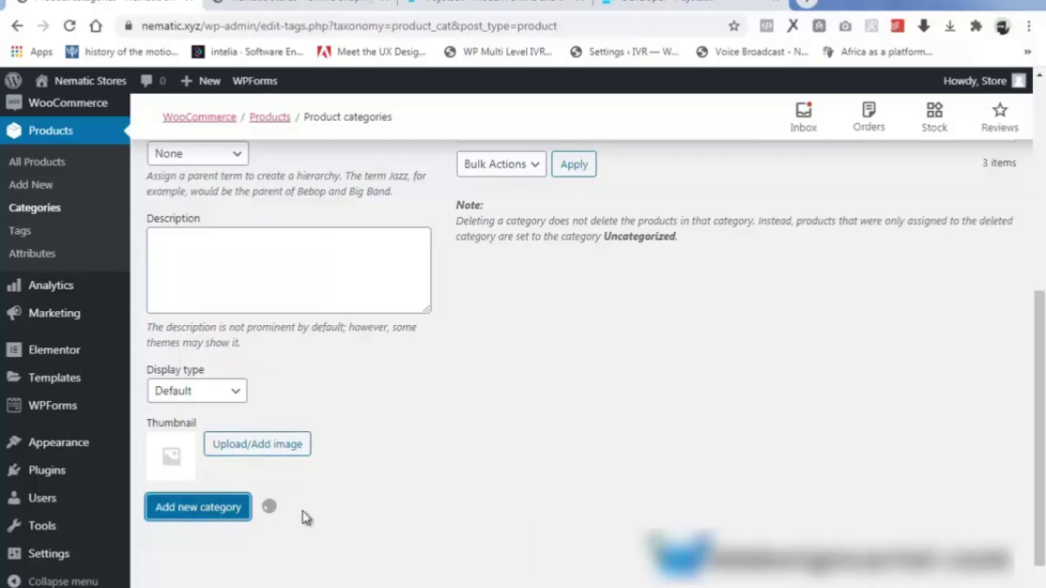
scroll(304, 515, up, 4)
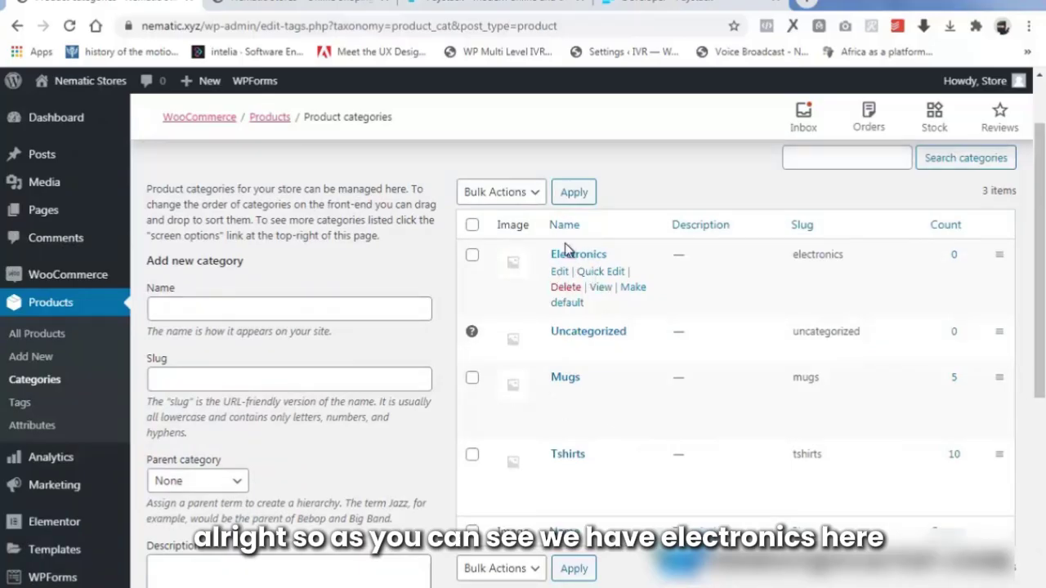
Add a 'Shoes' product category with slug 'shoes', leaving description and thumbnail empty.
click(237, 308)
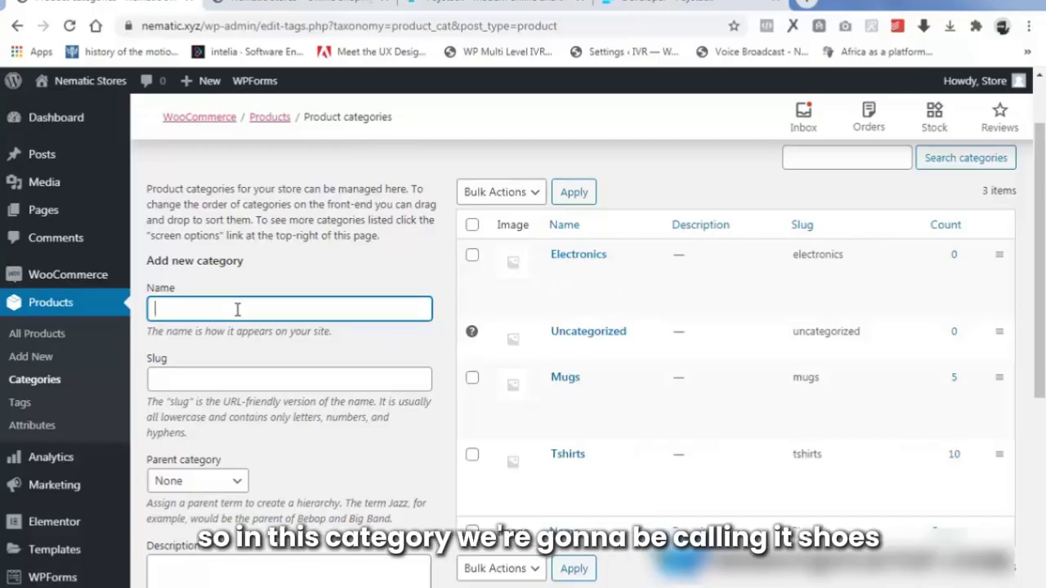
text(Sh)
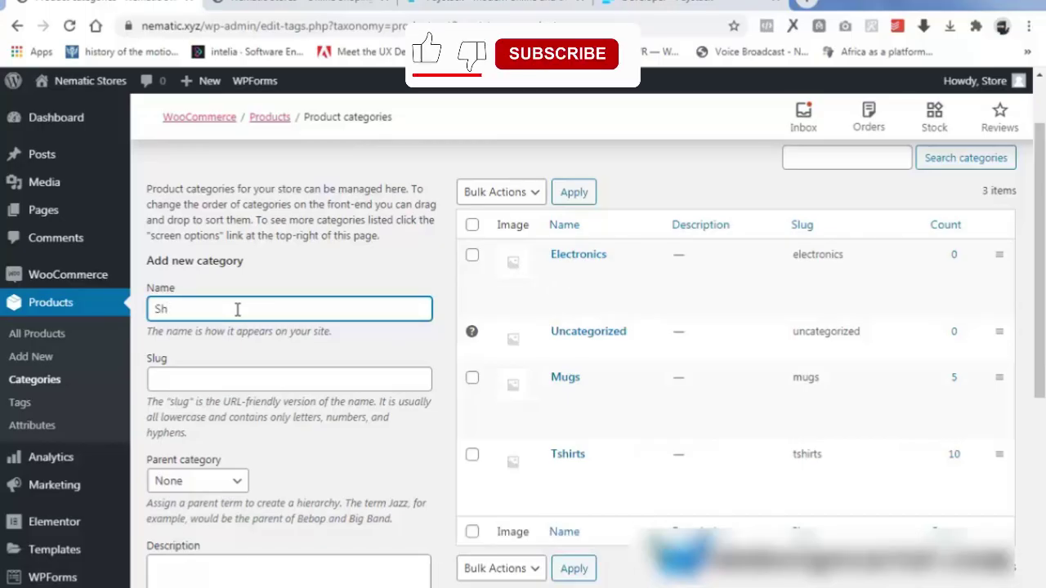
text(oes)
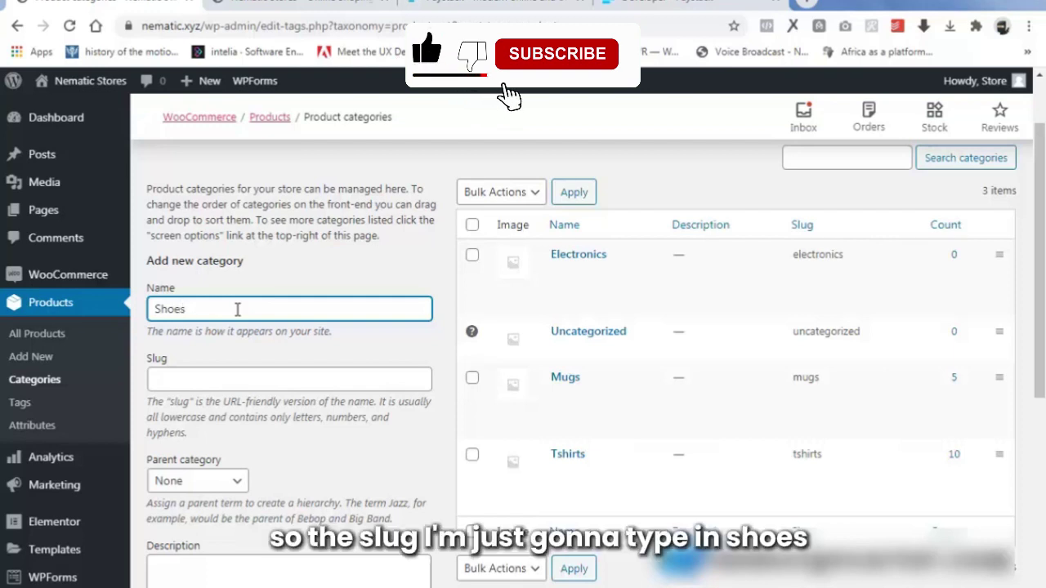
click(178, 378)
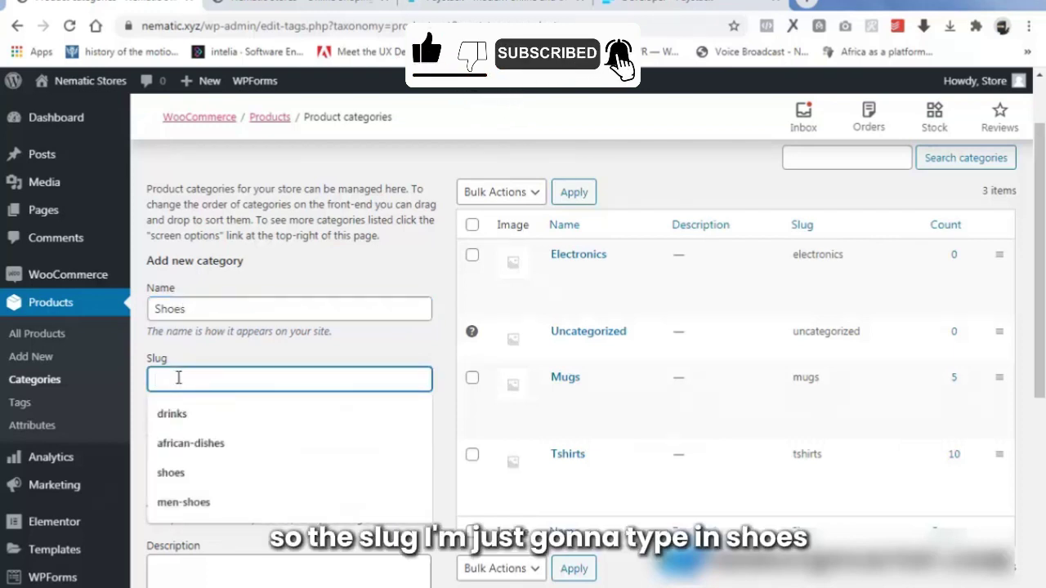
text(shoes)
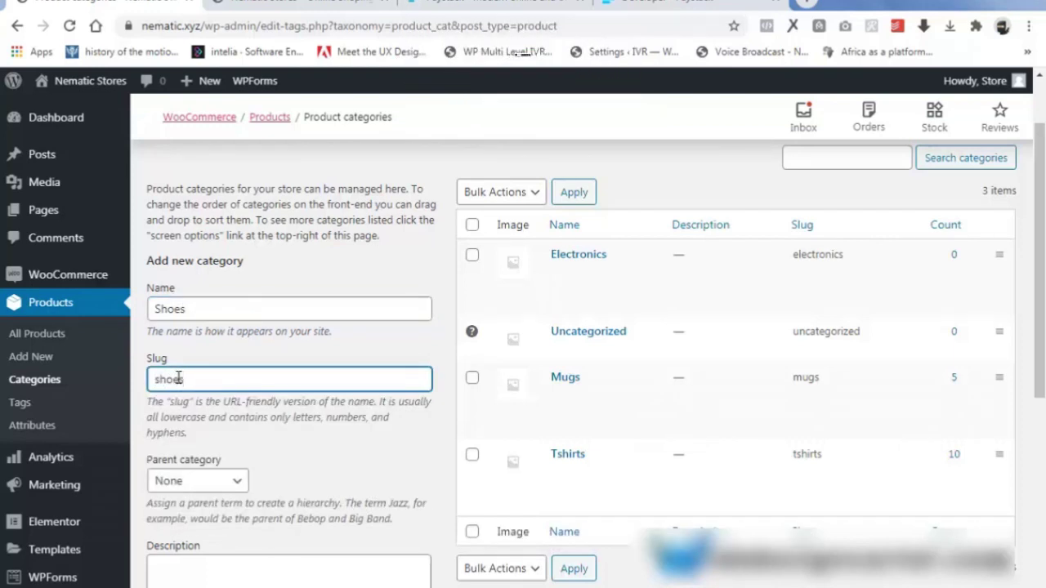
scroll(179, 392, down, 1)
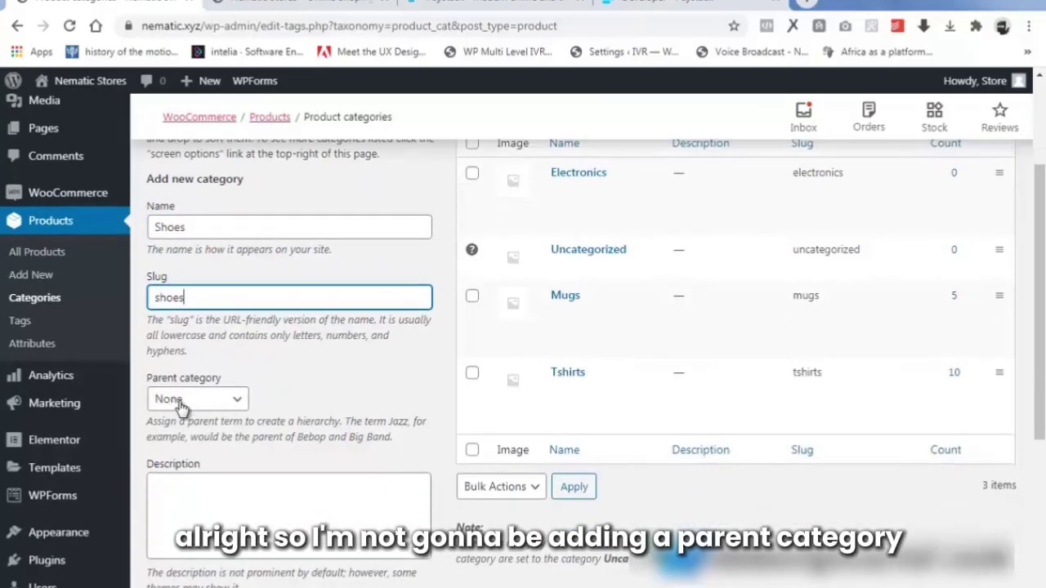
scroll(179, 404, down, 2)
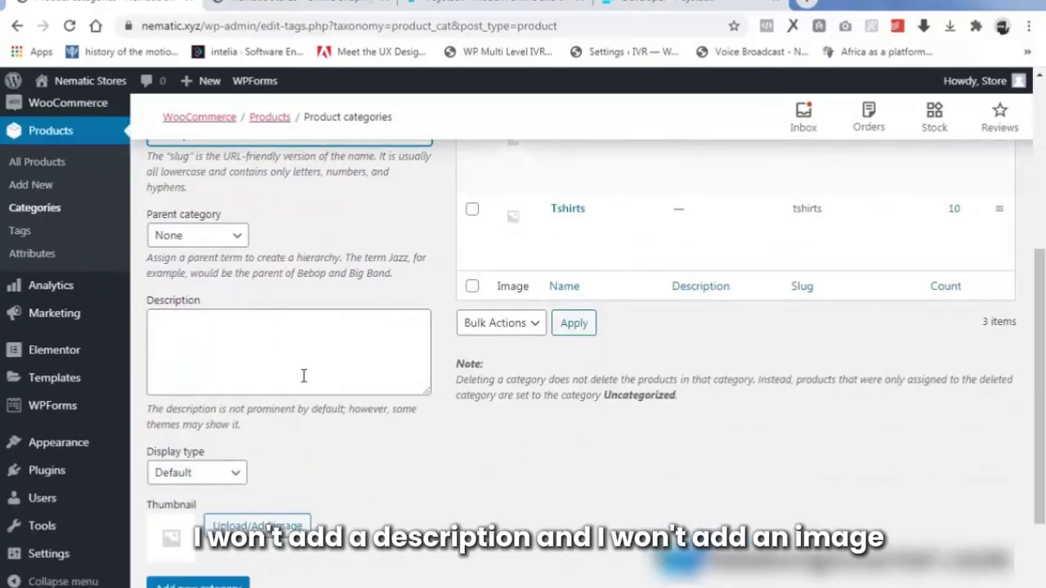
scroll(278, 400, down, 2)
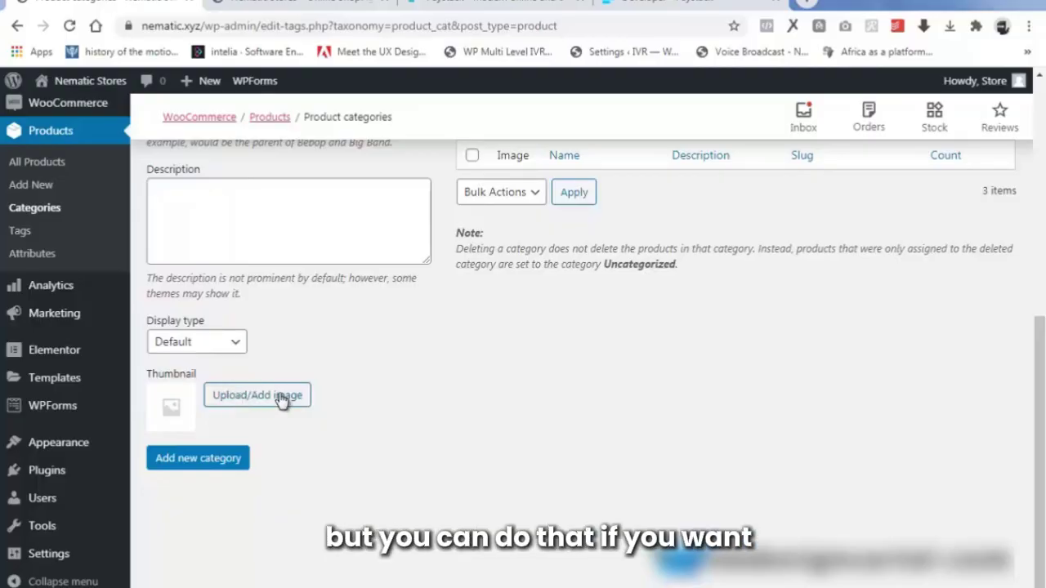
click(197, 460)
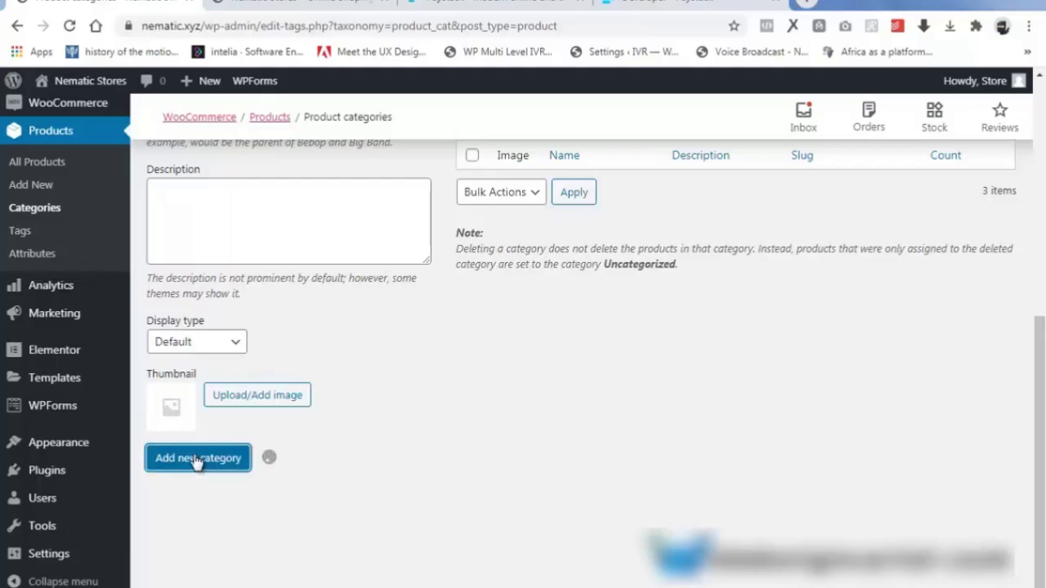
scroll(539, 409, up, 5)
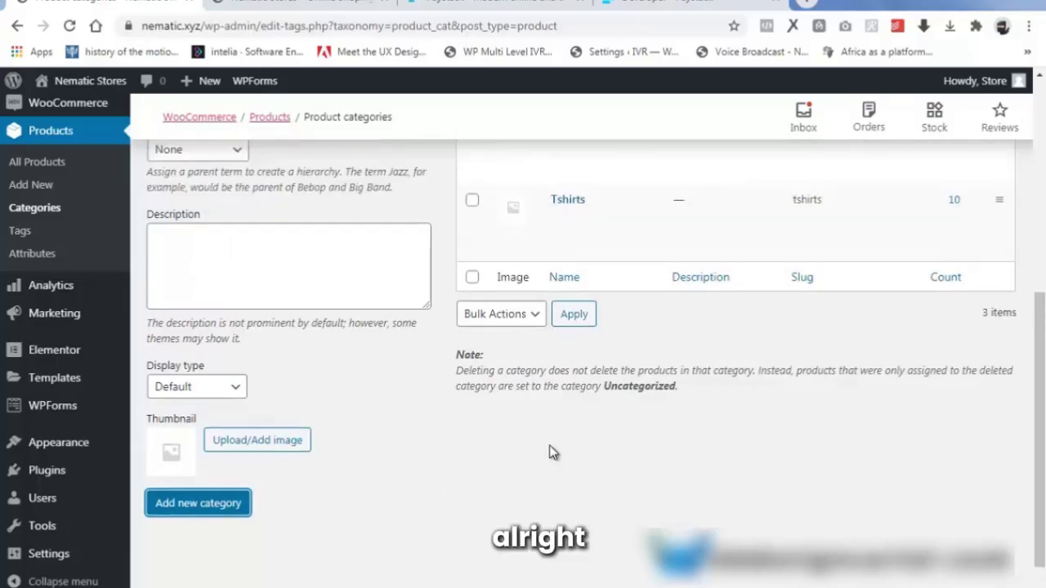
scroll(543, 406, up, 2)
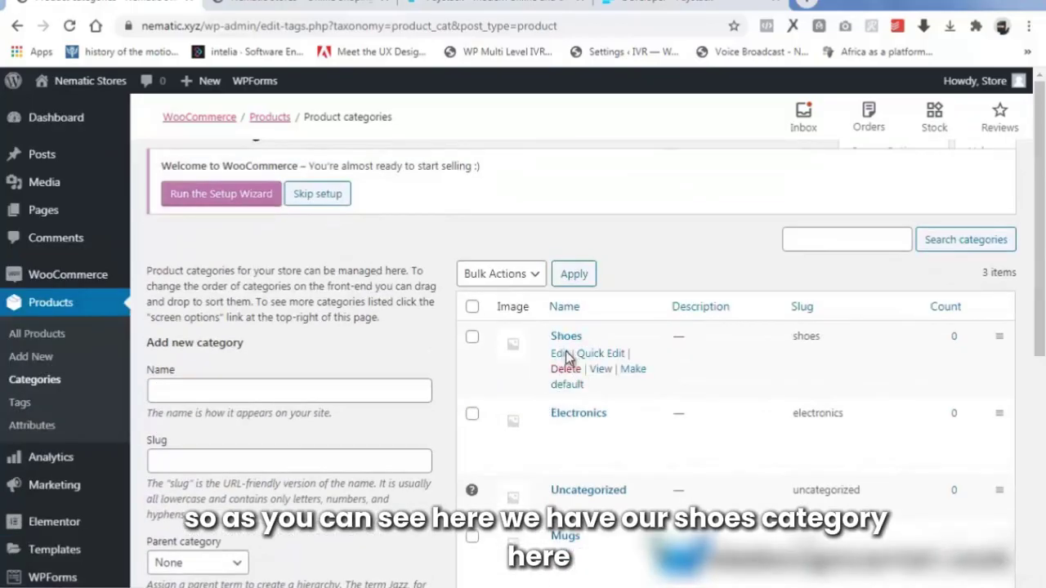
Add an 'Accessories' category, reusing the copied name as the lowercase slug 'accessories'.
click(165, 388)
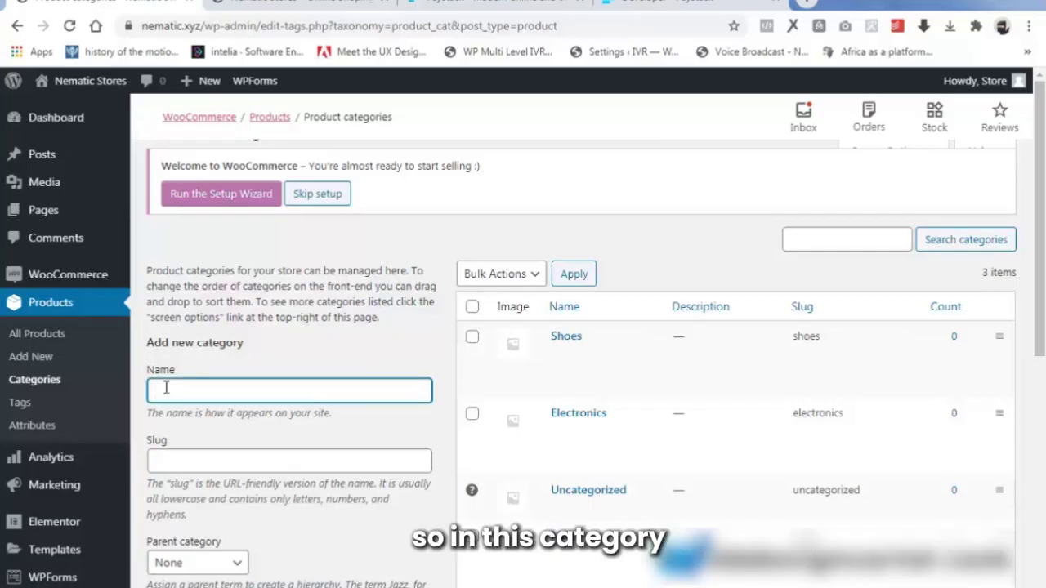
text(A)
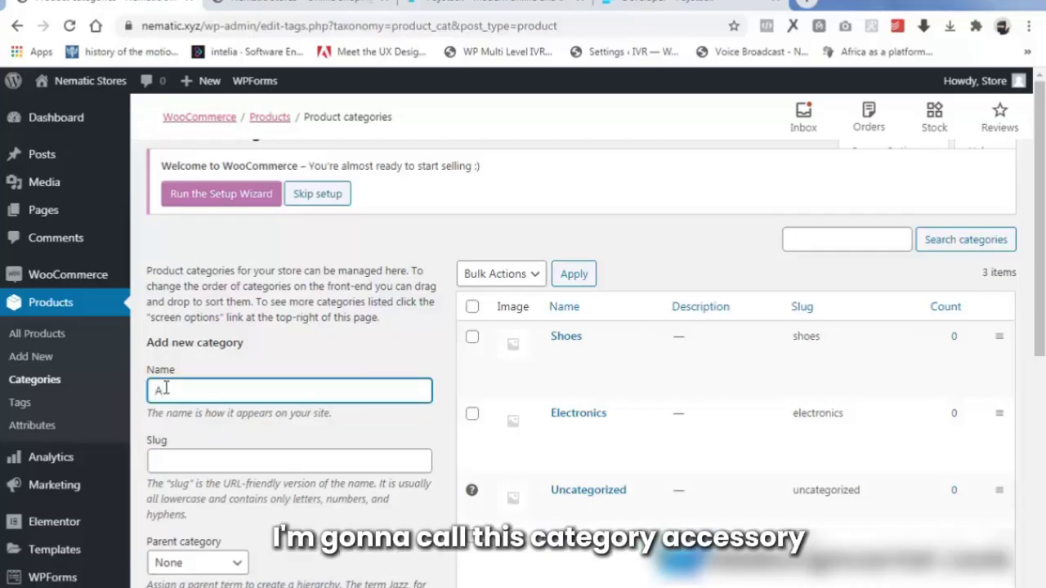
text(cces)
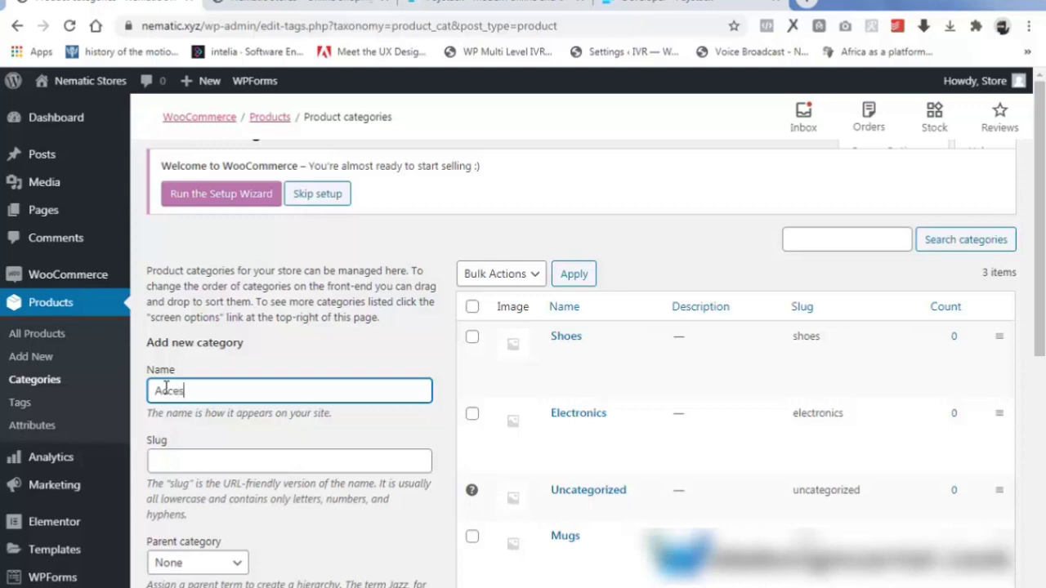
text(sories)
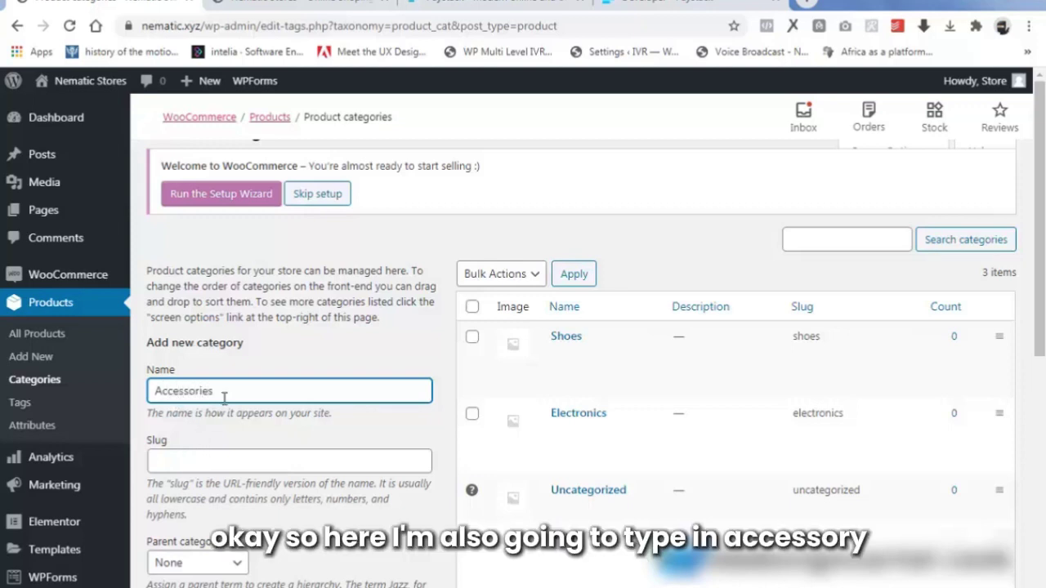
drag(225, 395, 134, 400)
key(ctrl+c)
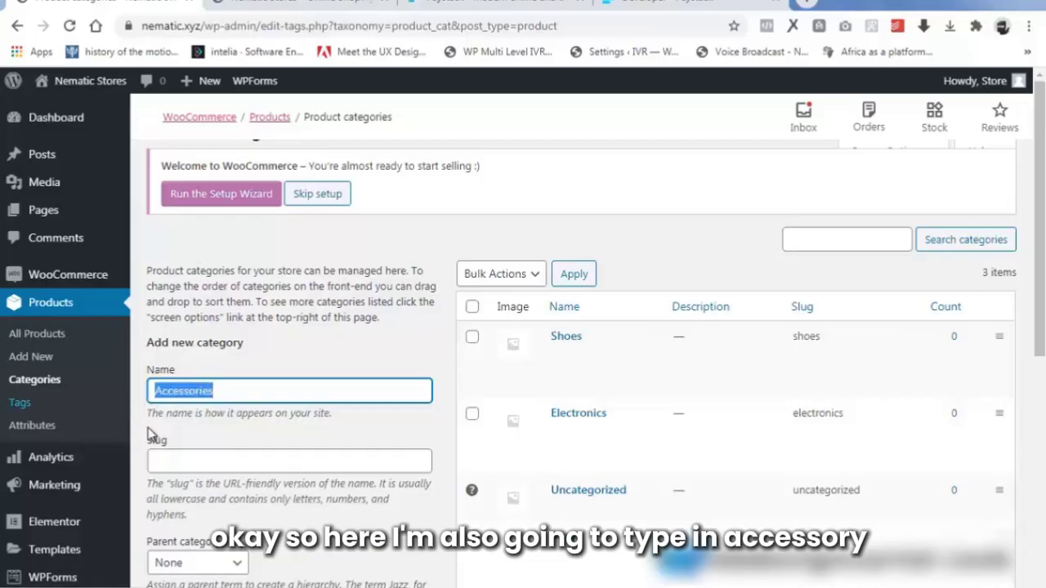
click(178, 462)
key(ctrl+v)
click(159, 462)
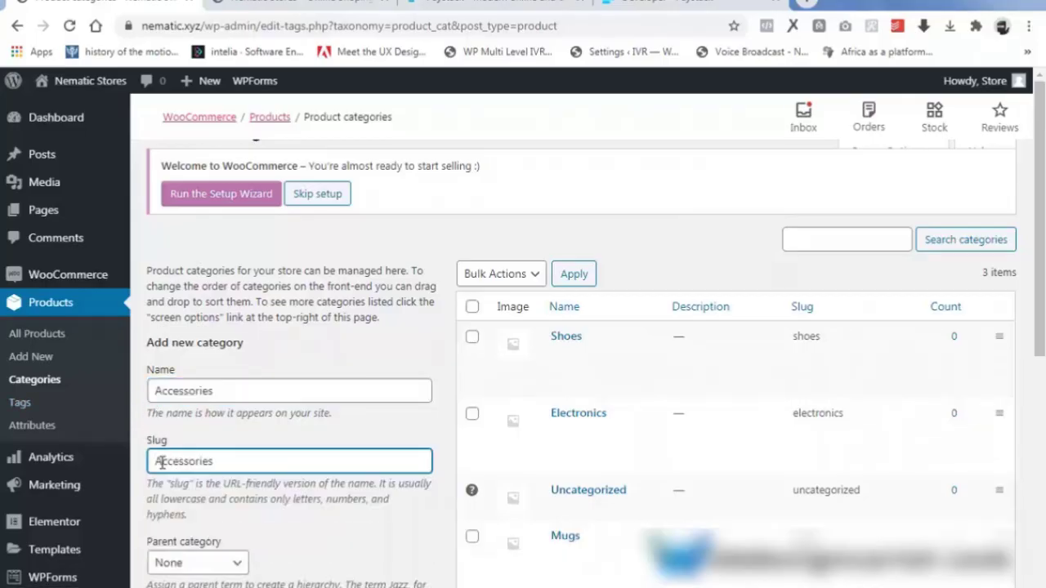
key(BackSpace)
text(a)
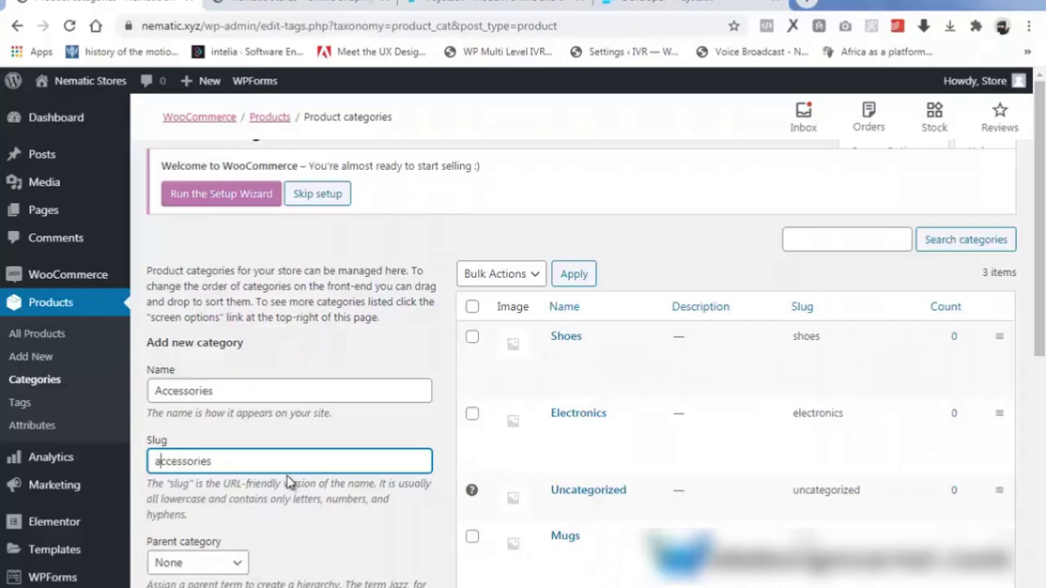
scroll(280, 483, down, 2)
scroll(280, 483, down, 1)
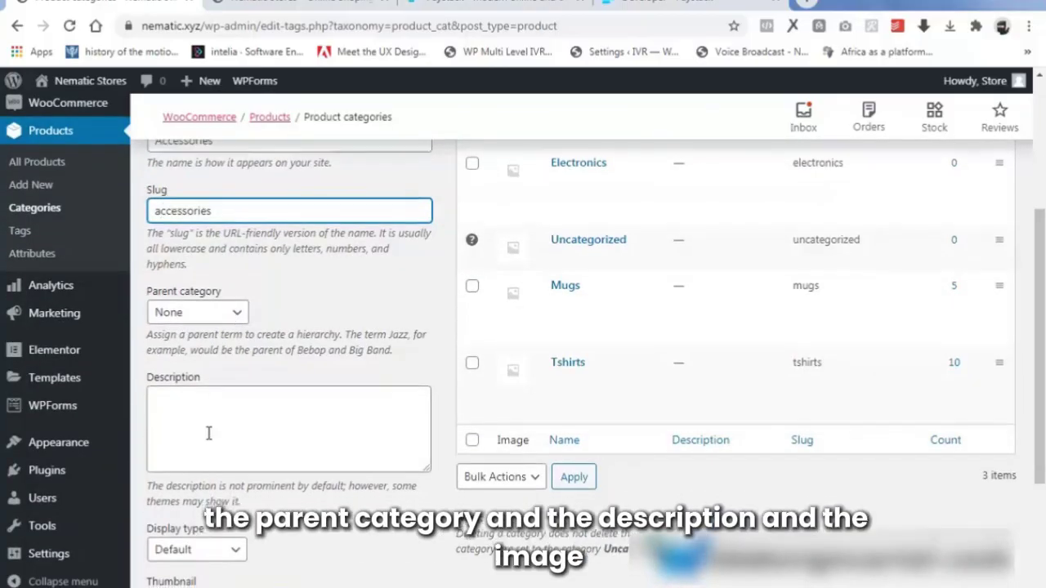
scroll(208, 432, down, 2)
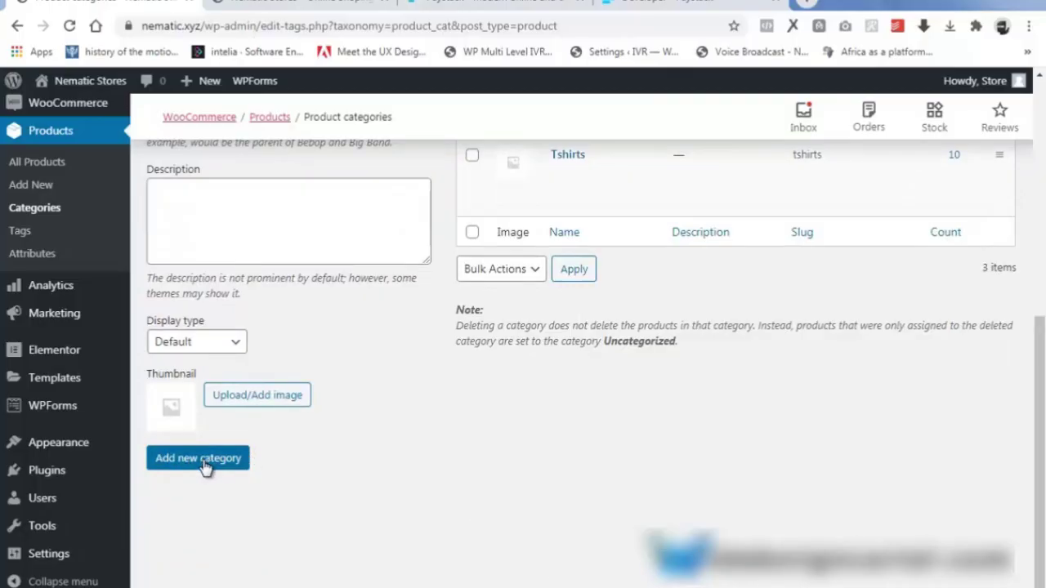
click(202, 462)
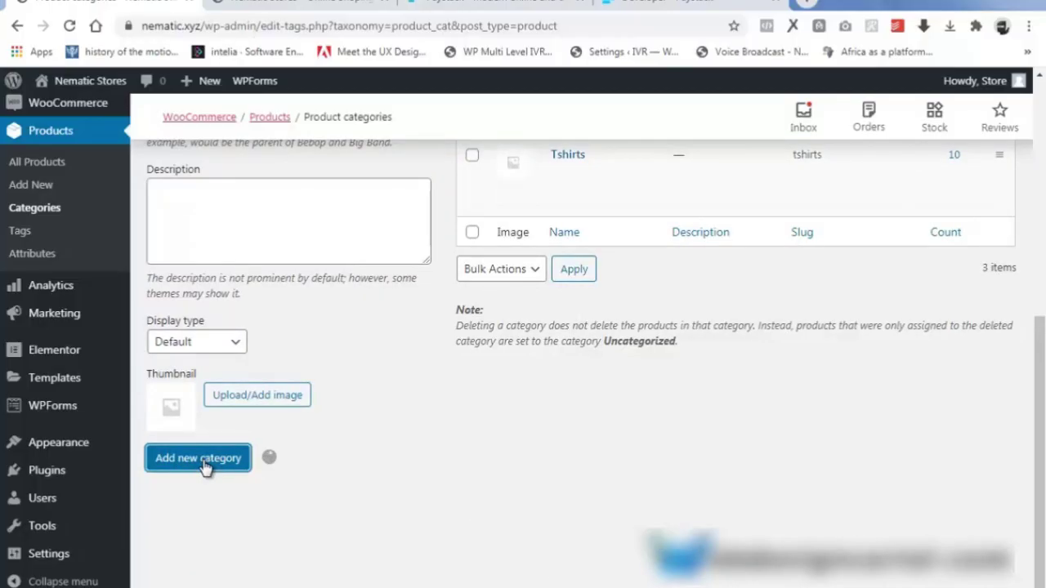
scroll(572, 409, up, 6)
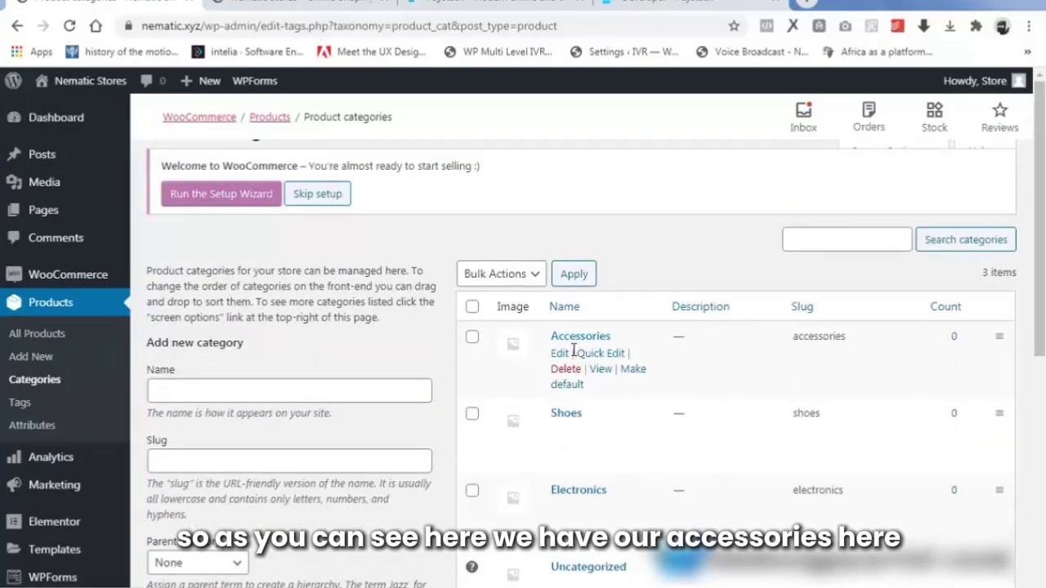
scroll(202, 406, down, 2)
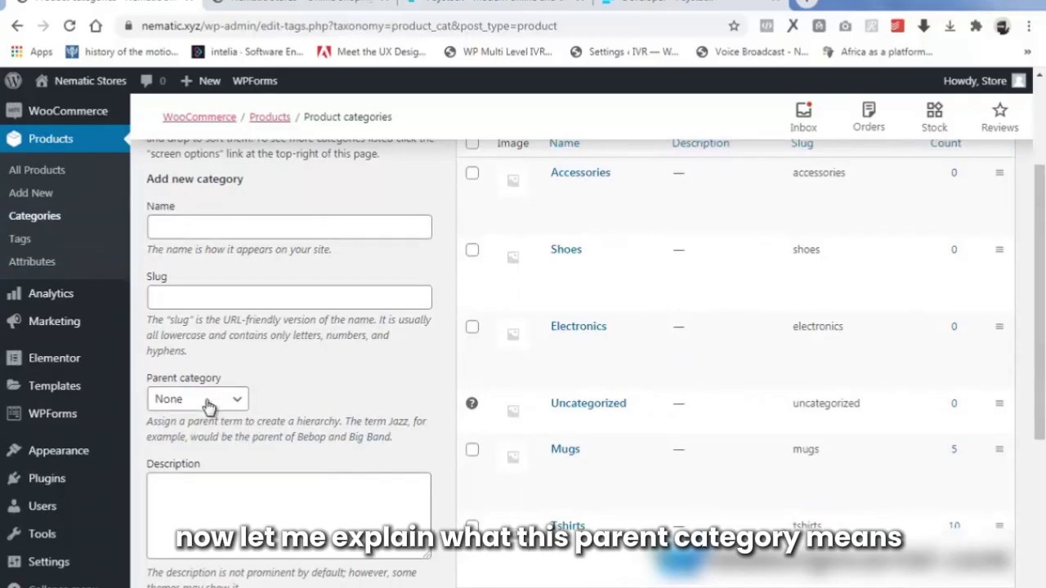
scroll(219, 431, up, 2)
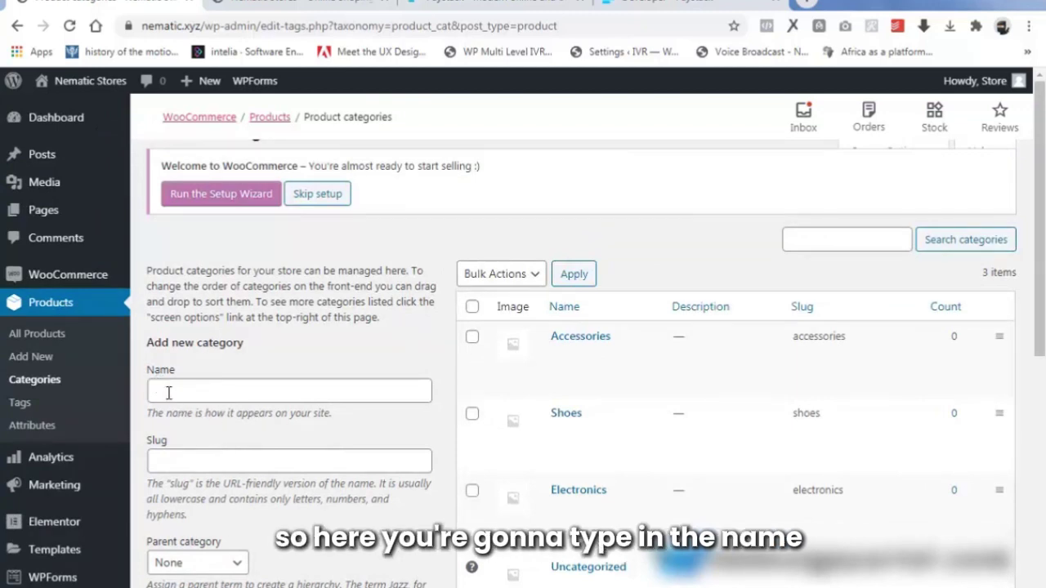
Enter category name 'men shoes' and slug 'men-shoes', leaving Parent category as None.
click(168, 393)
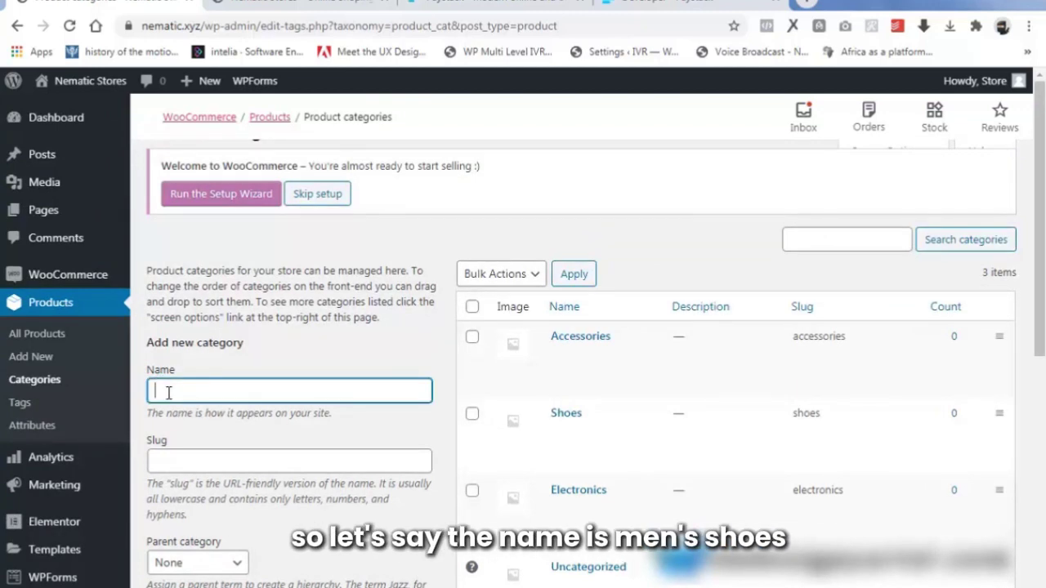
text(men)
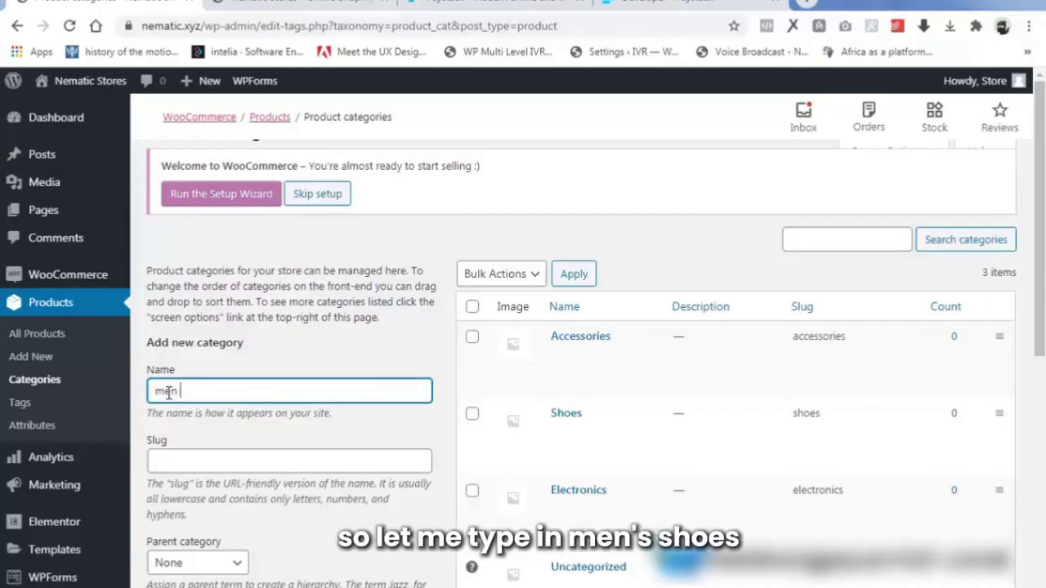
text( shoes)
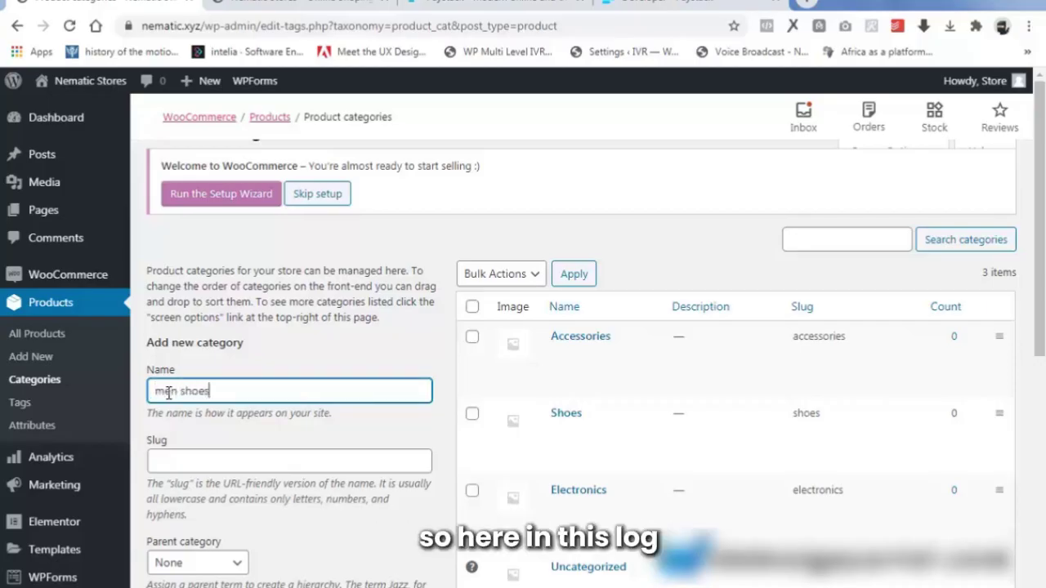
click(183, 467)
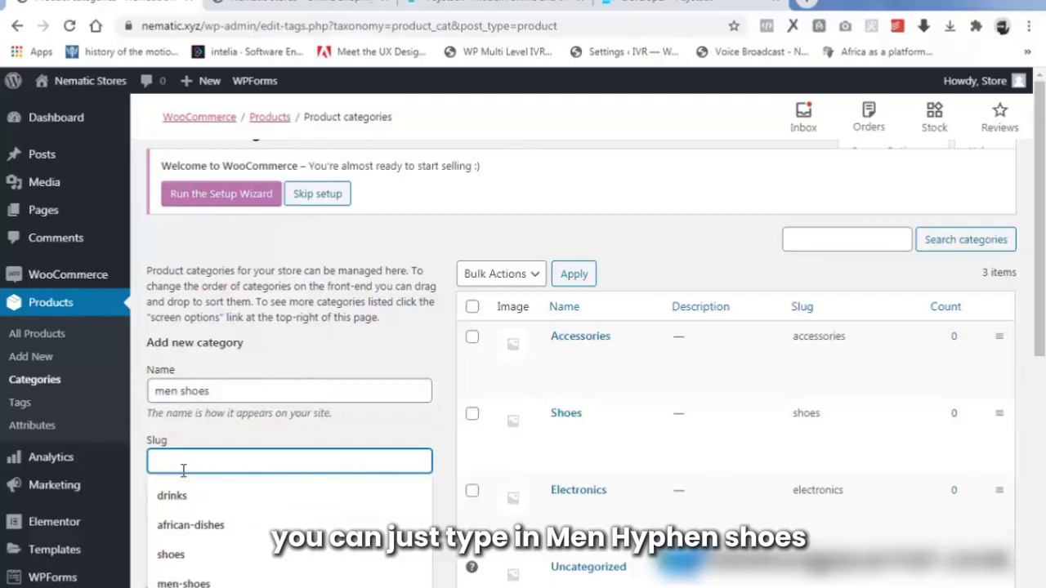
text(men-)
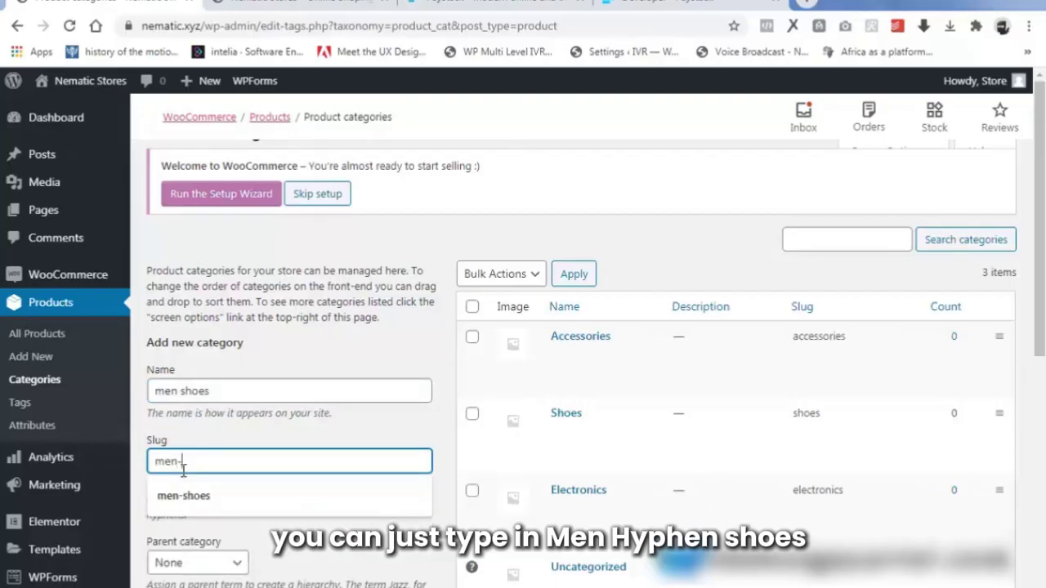
text(shoes)
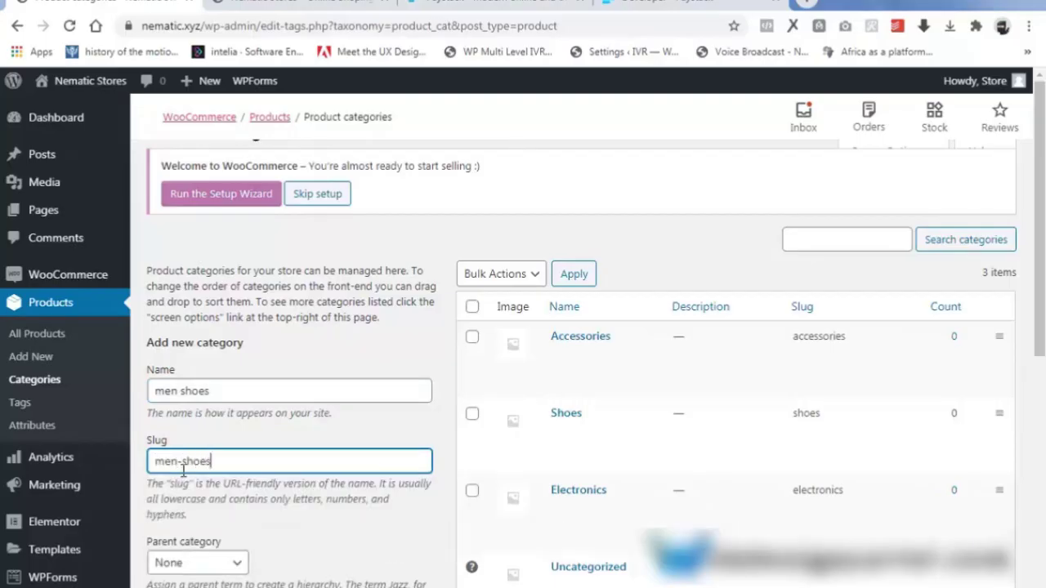
scroll(237, 515, down, 1)
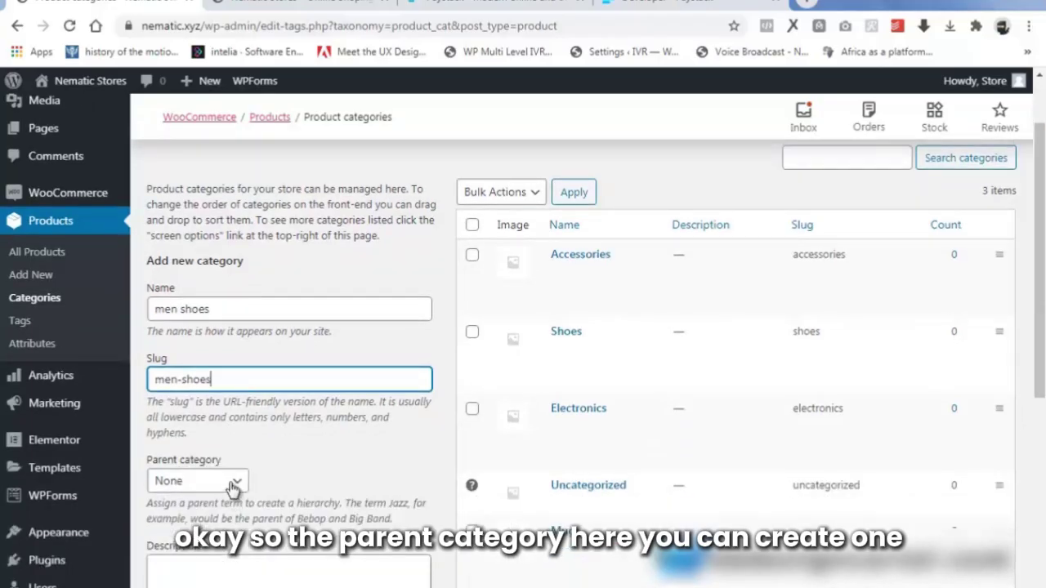
click(231, 486)
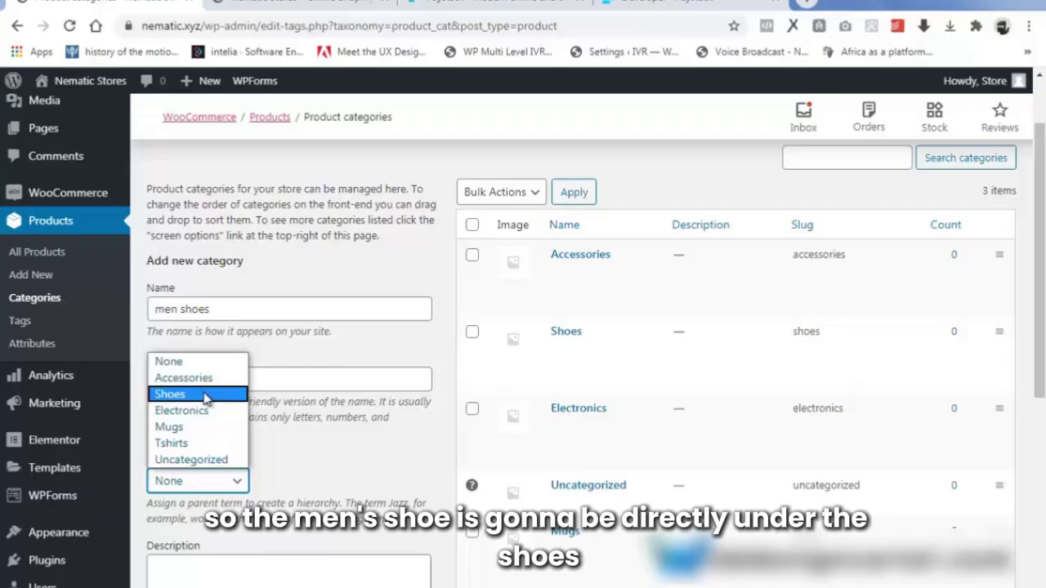
click(296, 442)
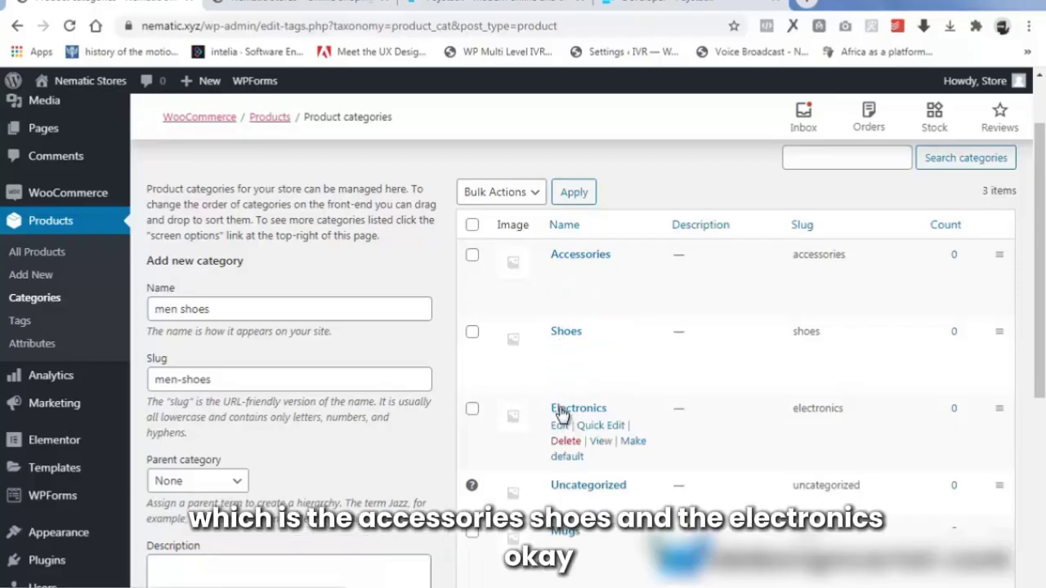
click(35, 253)
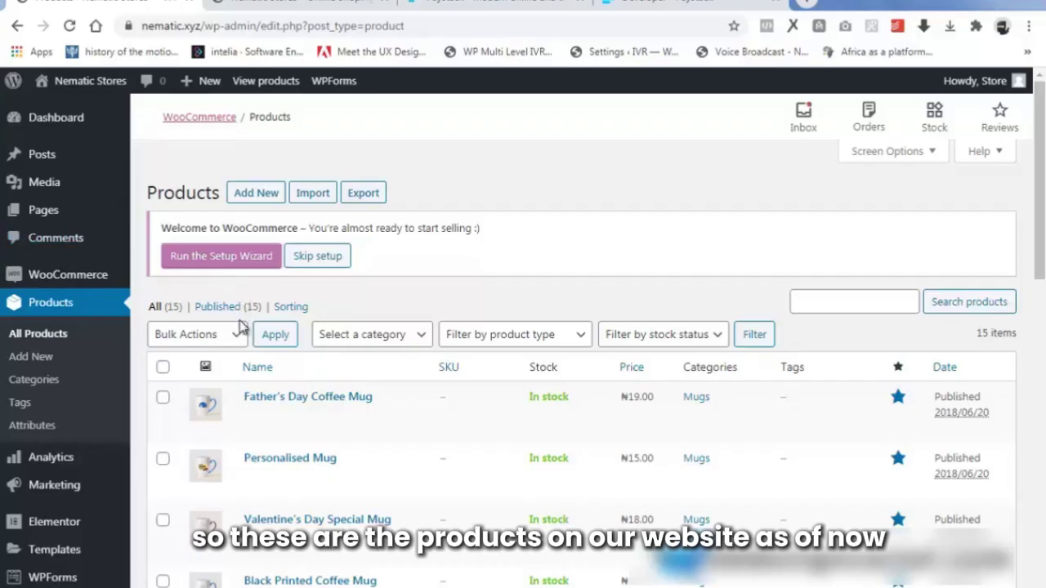
Scroll through the 15 existing products in the All Products list and back to the top.
drag(1043, 192, 1043, 257)
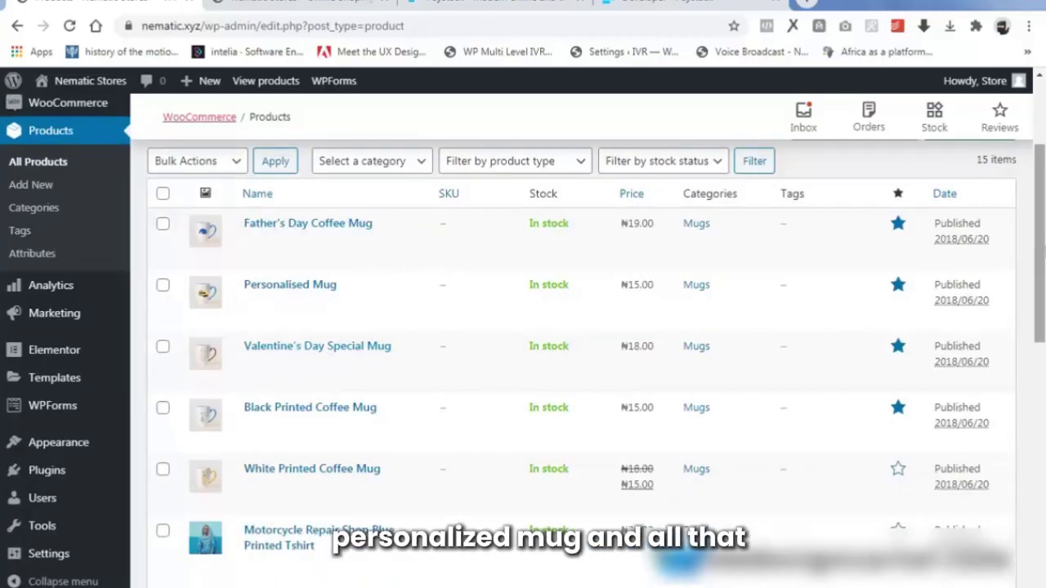
scroll(580, 351, down, 6)
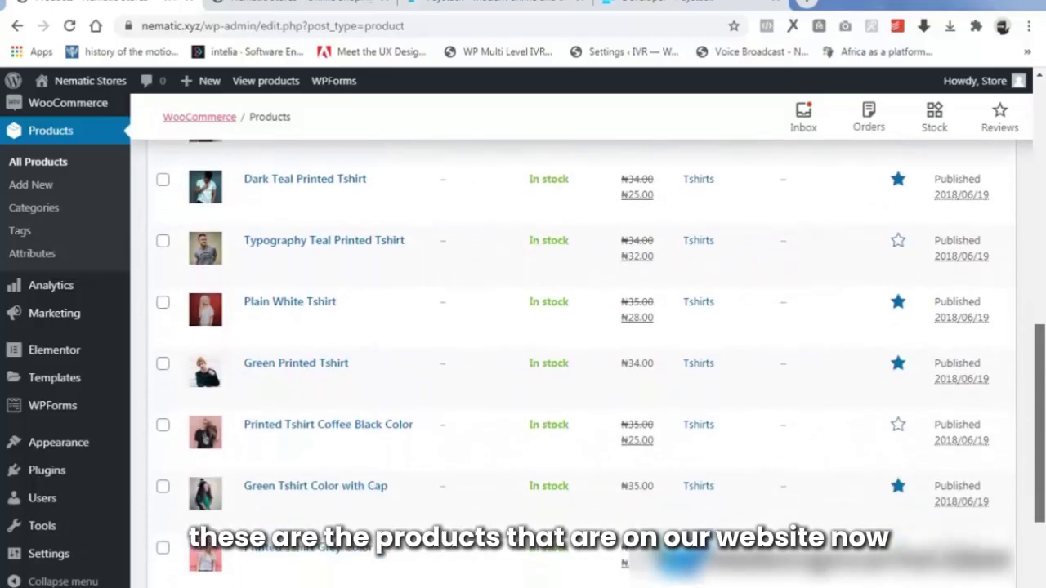
scroll(1043, 507, down, 3)
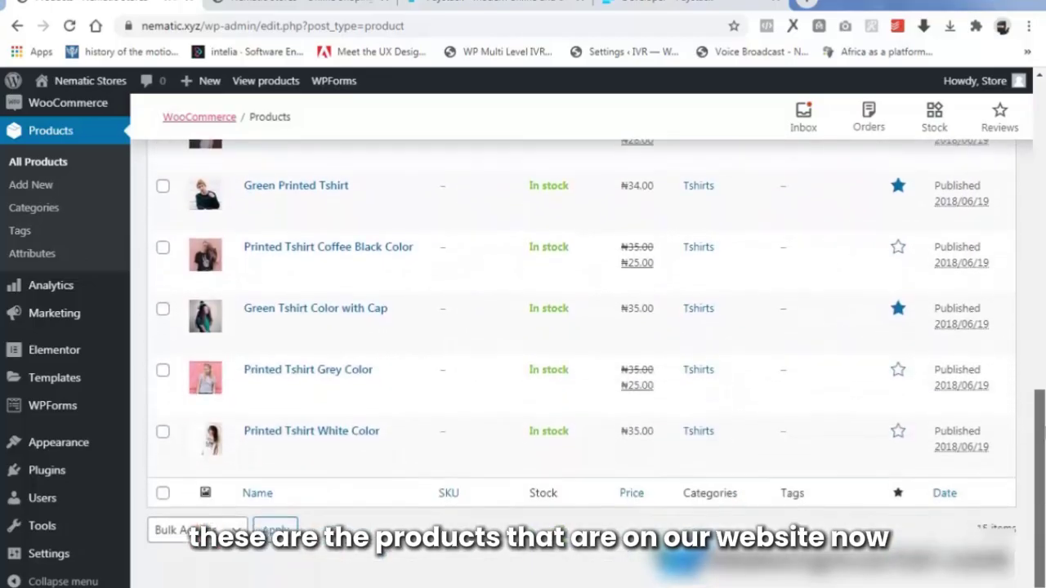
scroll(1043, 507, up, 10)
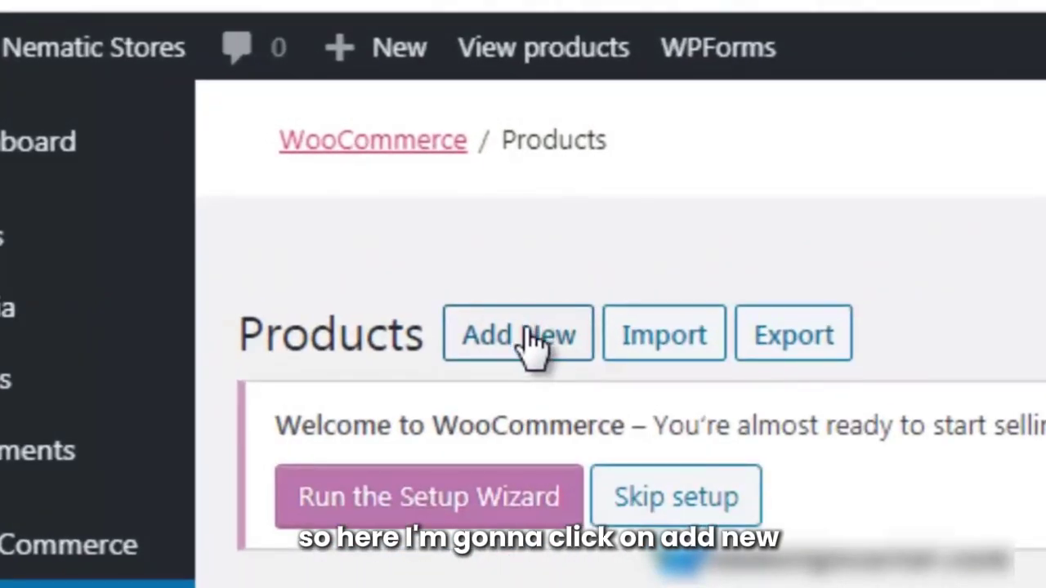
Start a new product and paste 'Men Running Shoes Leisure Sports Shoes-Black' as its name.
click(527, 337)
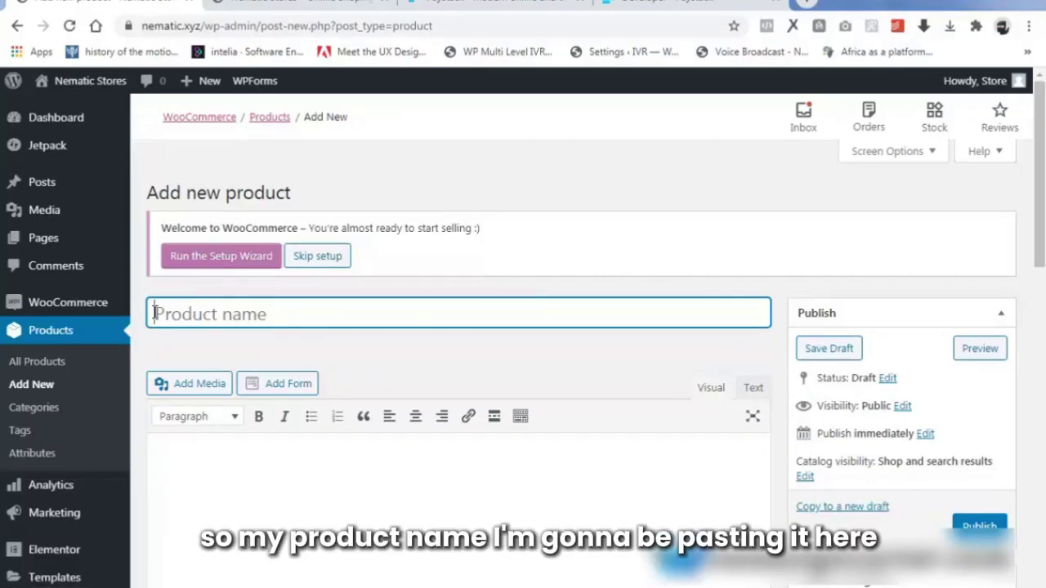
right_click(153, 314)
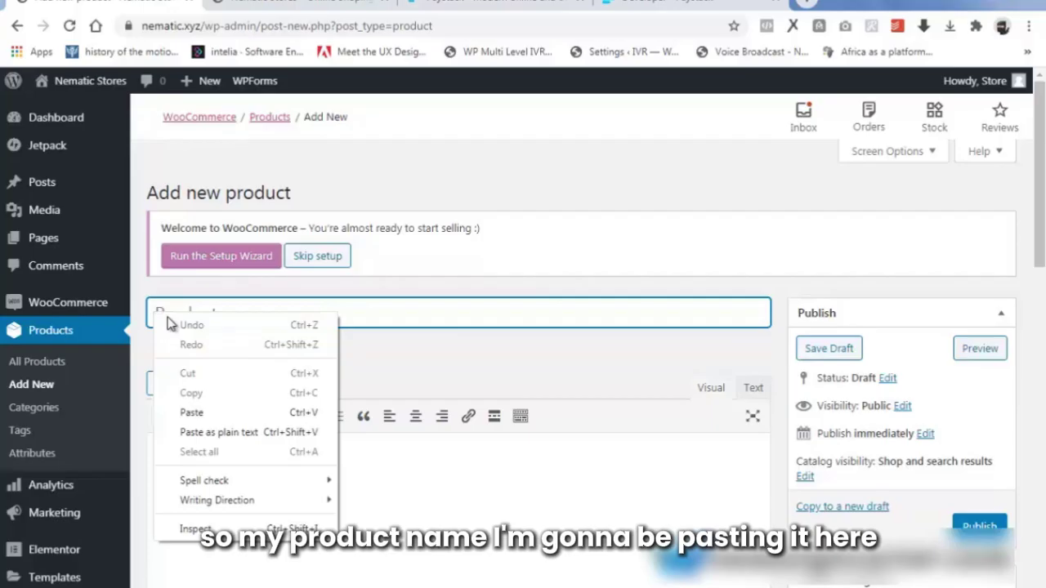
click(222, 412)
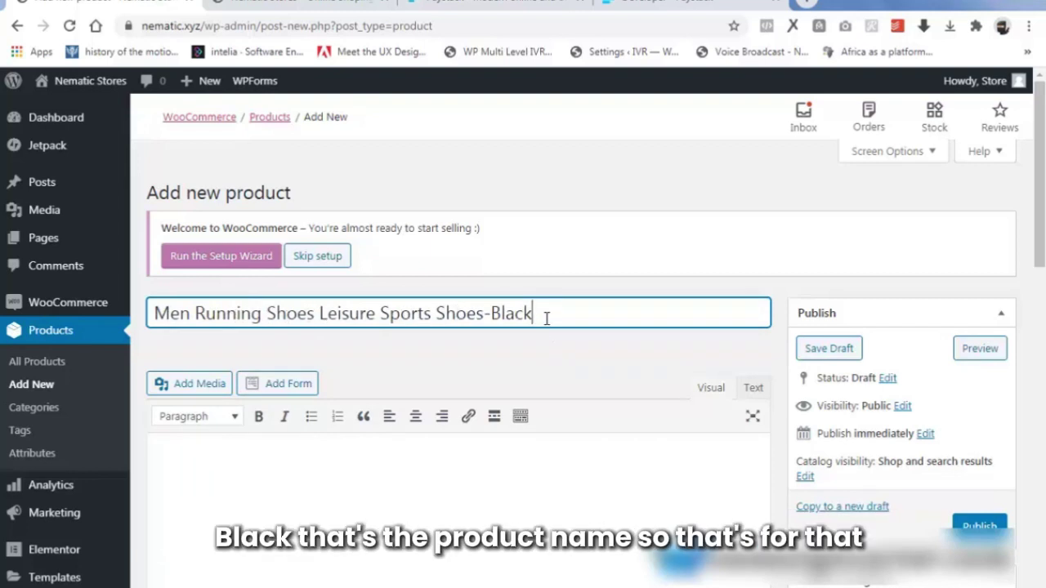
scroll(441, 368, down, 2)
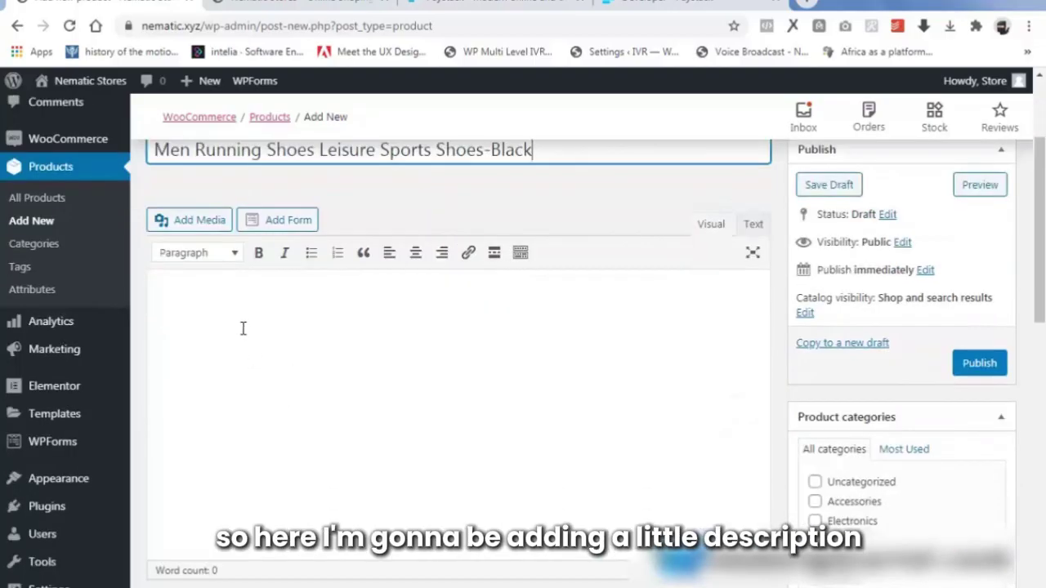
Paste the size chart, store notes and material details into the product description with Ctrl+V.
scroll(243, 329, up, 1)
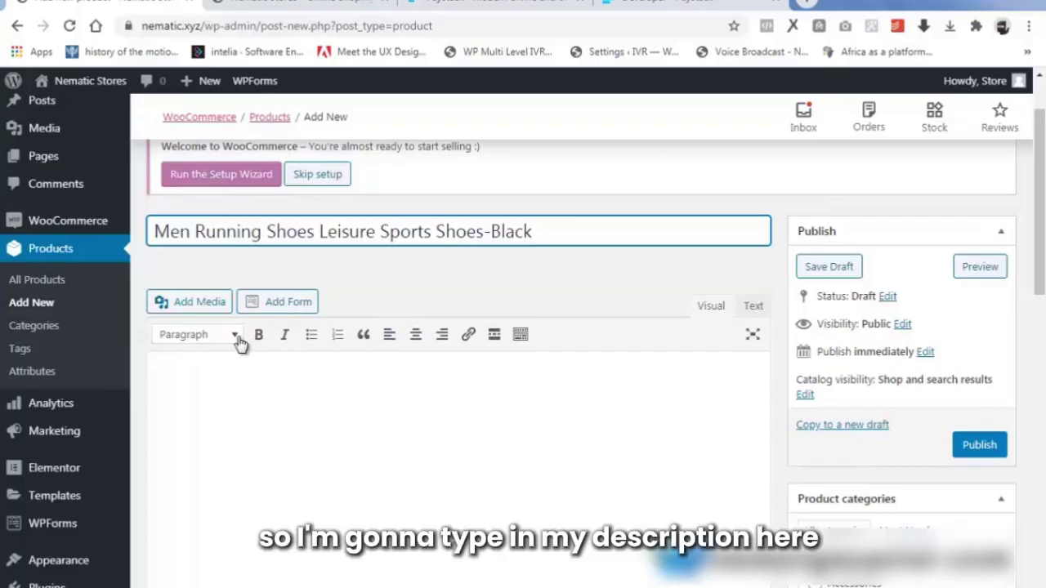
click(182, 379)
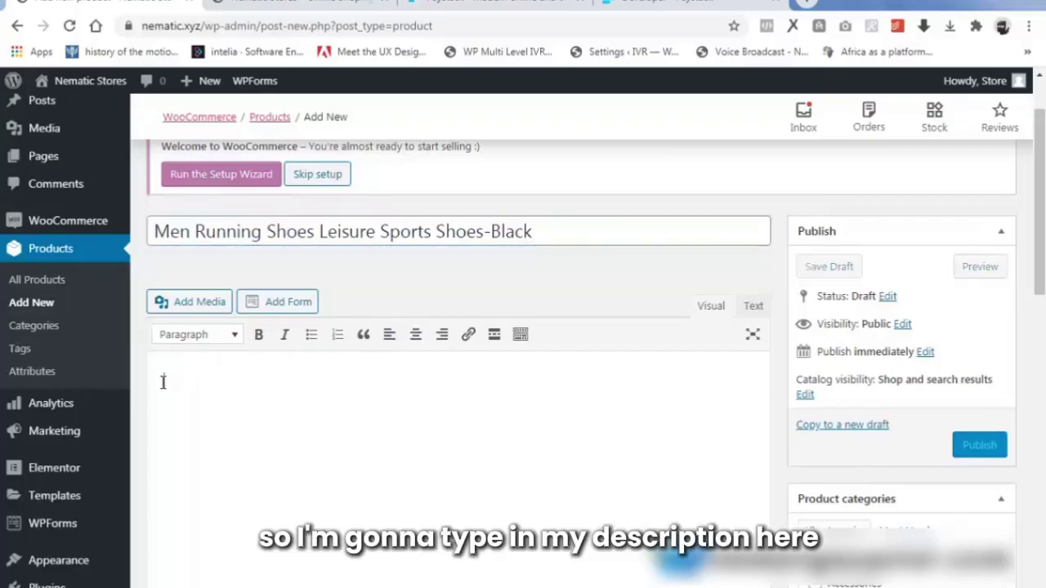
right_click(162, 381)
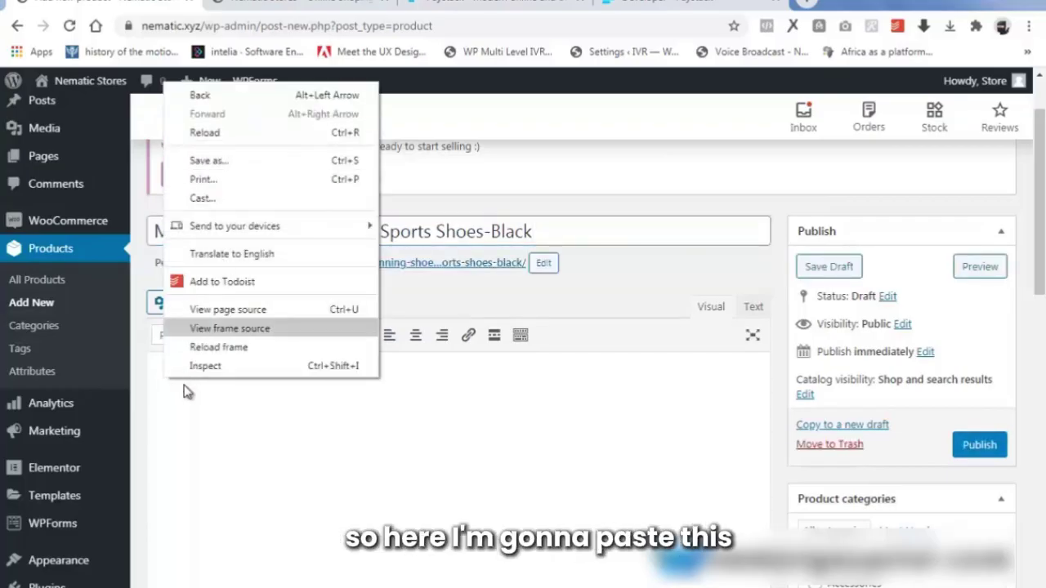
click(181, 404)
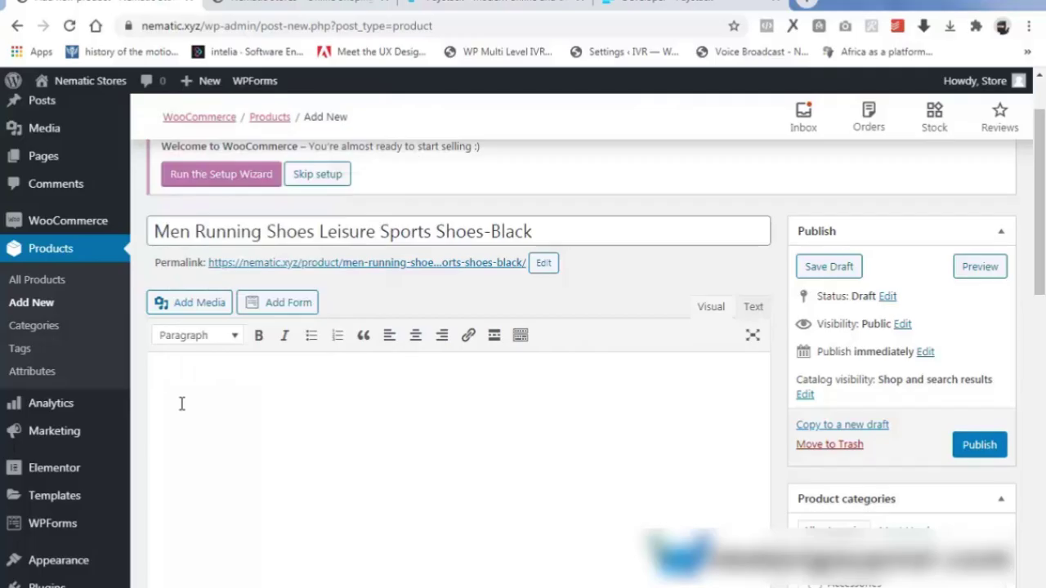
key(ctrl+v)
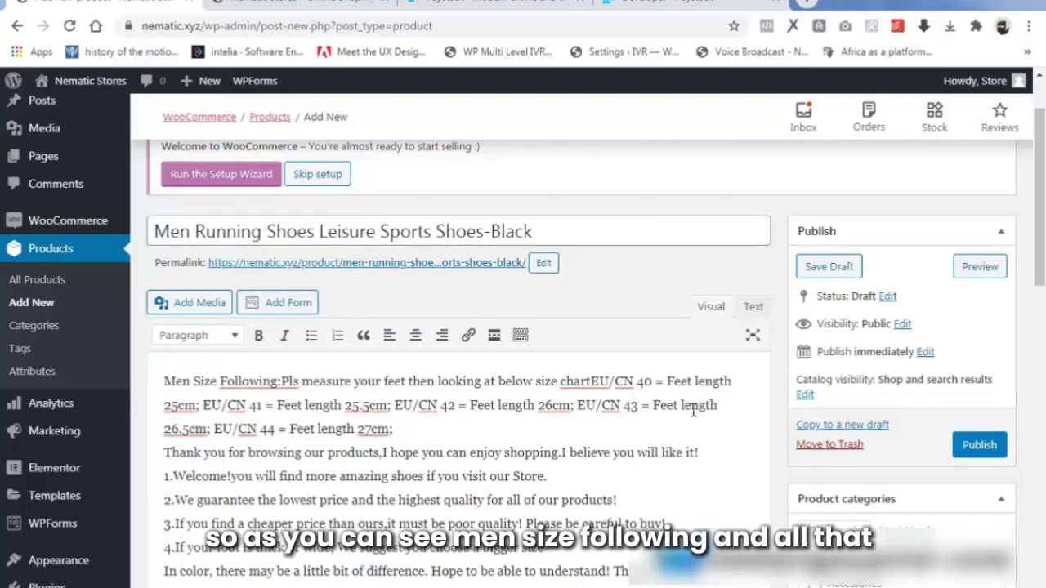
scroll(400, 459, down, 5)
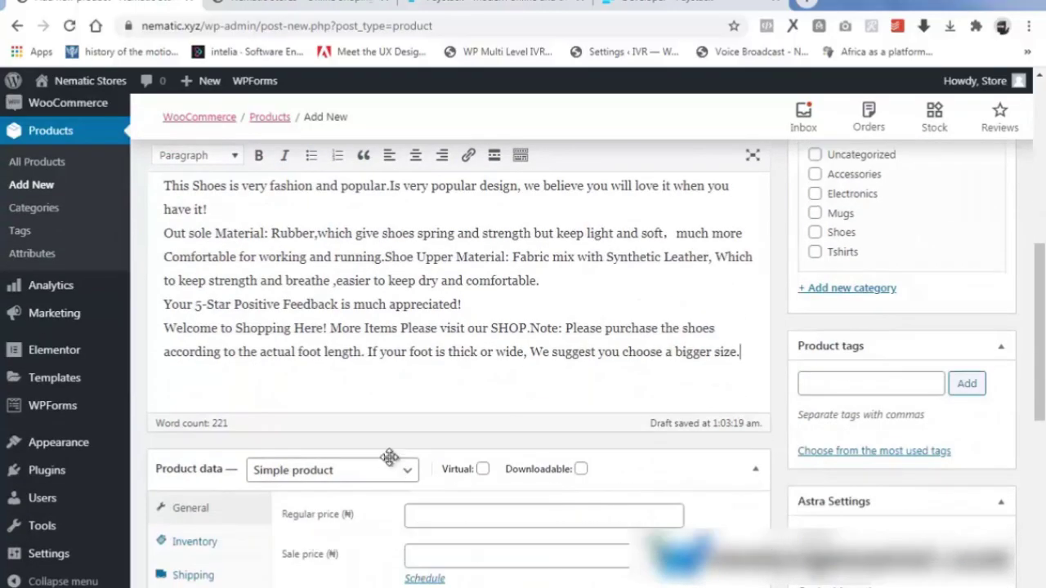
scroll(389, 456, up, 5)
scroll(392, 458, down, 2)
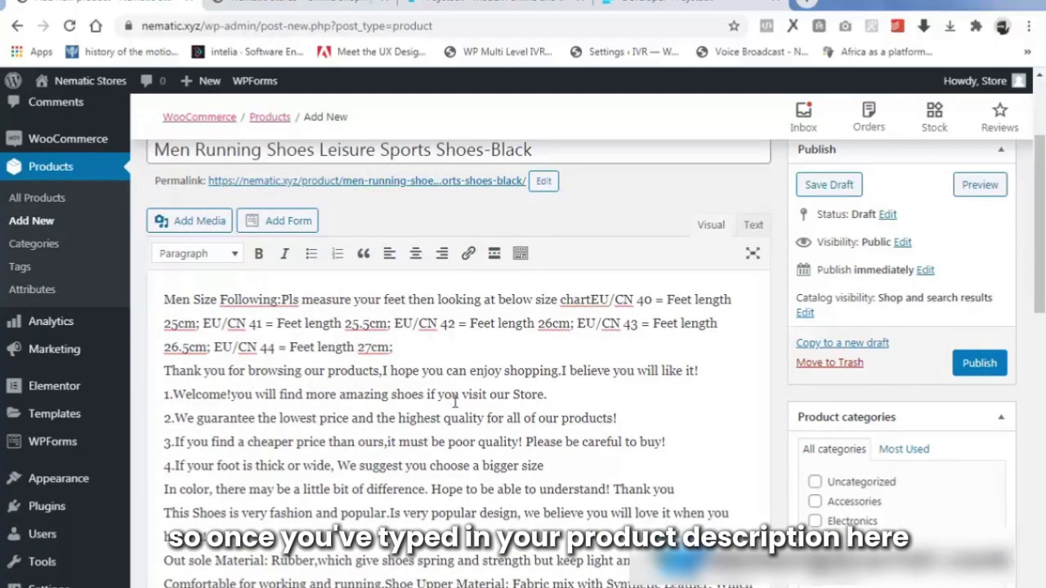
scroll(455, 401, down, 6)
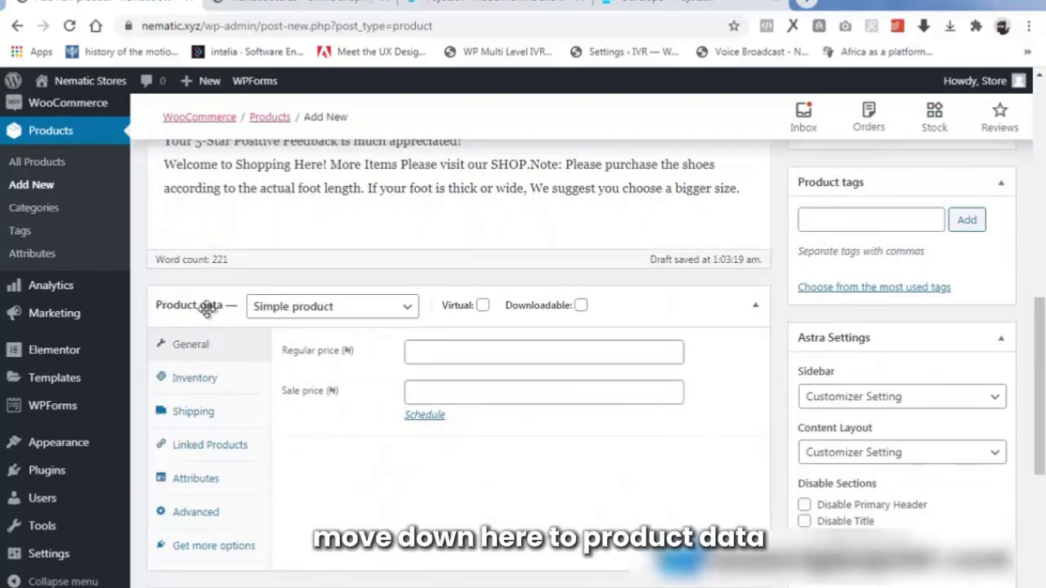
Keep the product type as Simple product and enter regular price 23000 and sale price 20000.
click(317, 309)
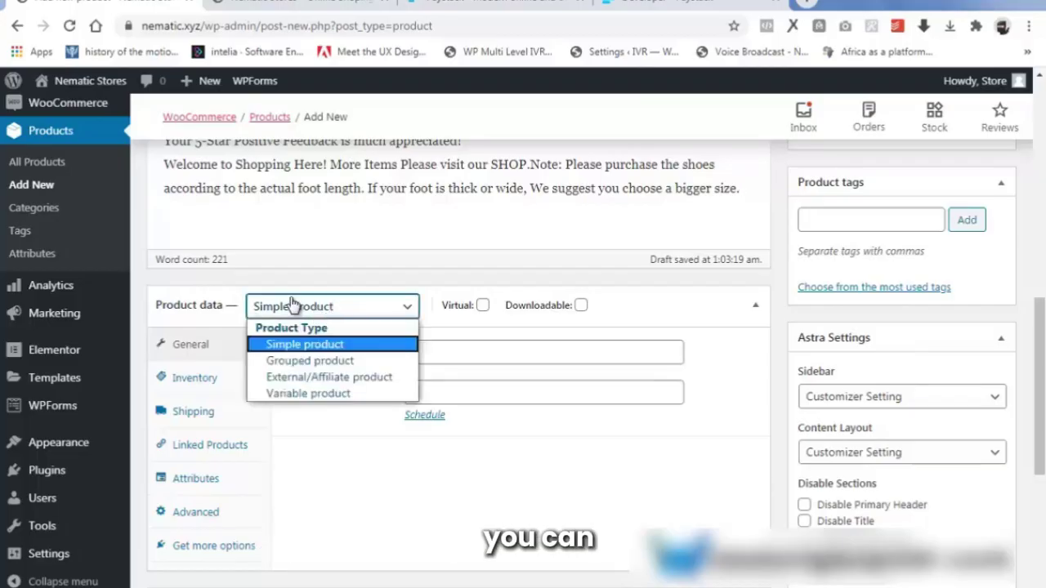
click(325, 351)
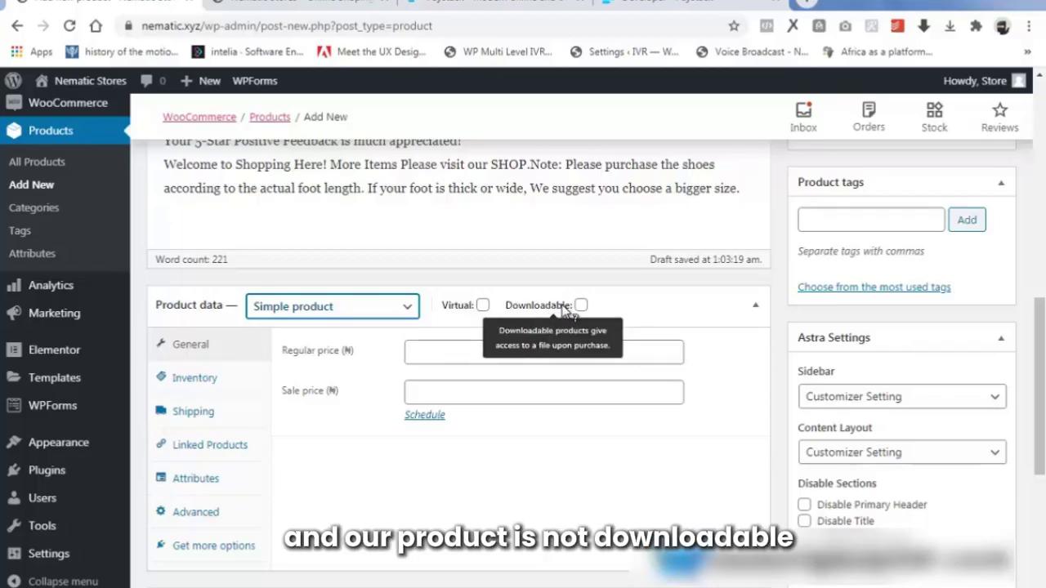
click(198, 347)
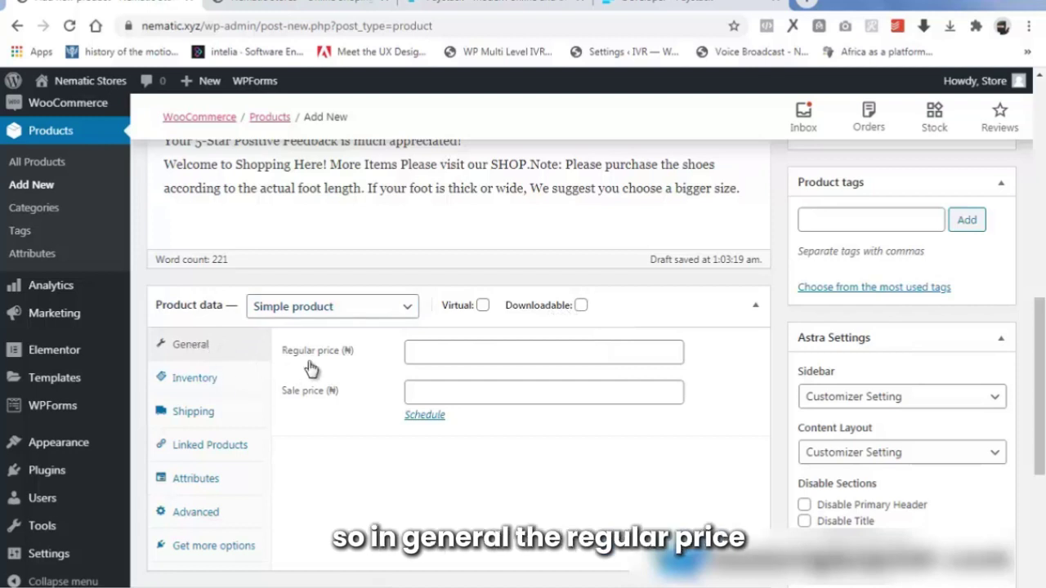
click(430, 357)
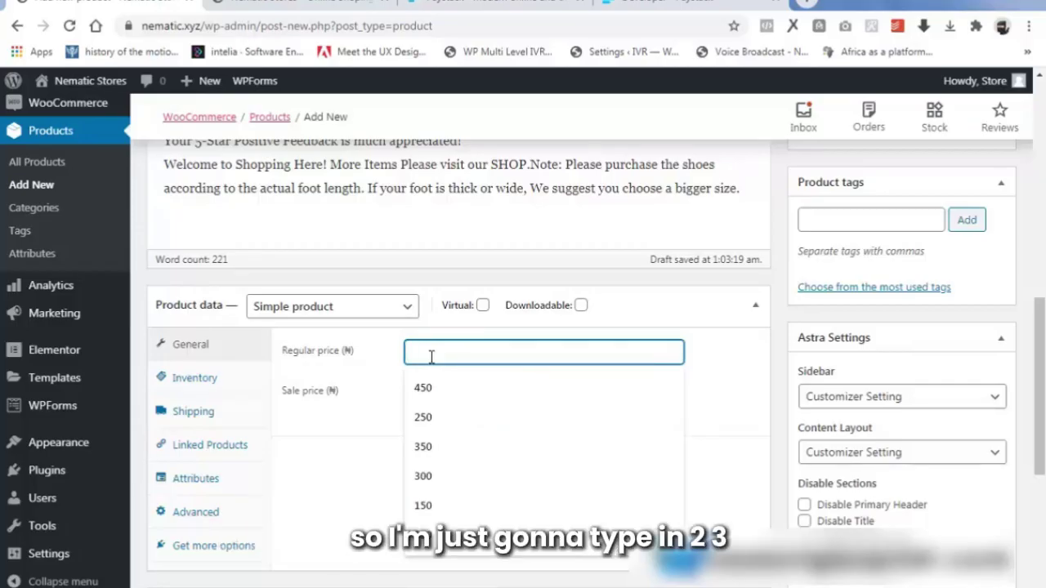
text(23)
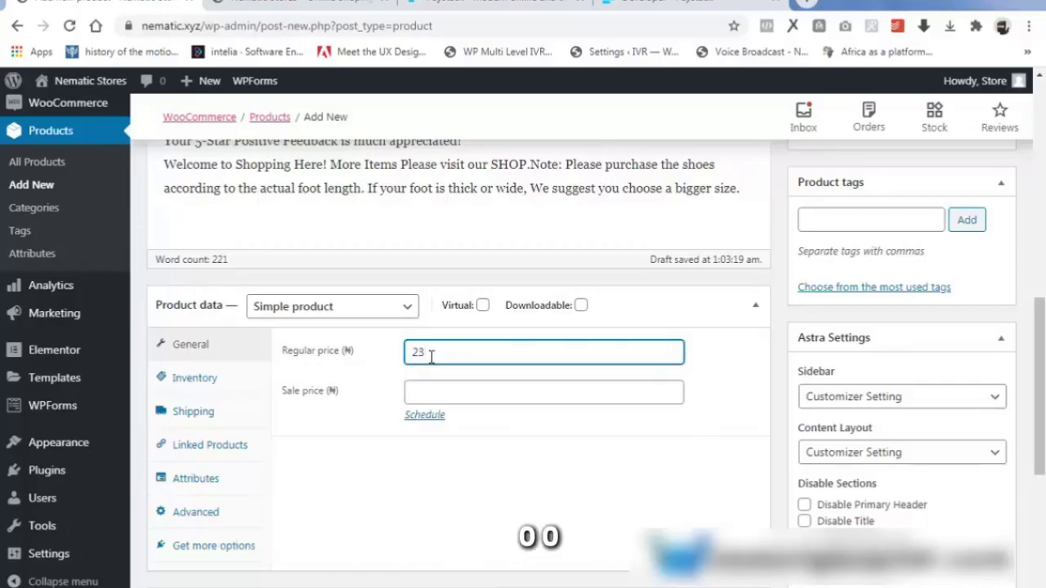
text(000)
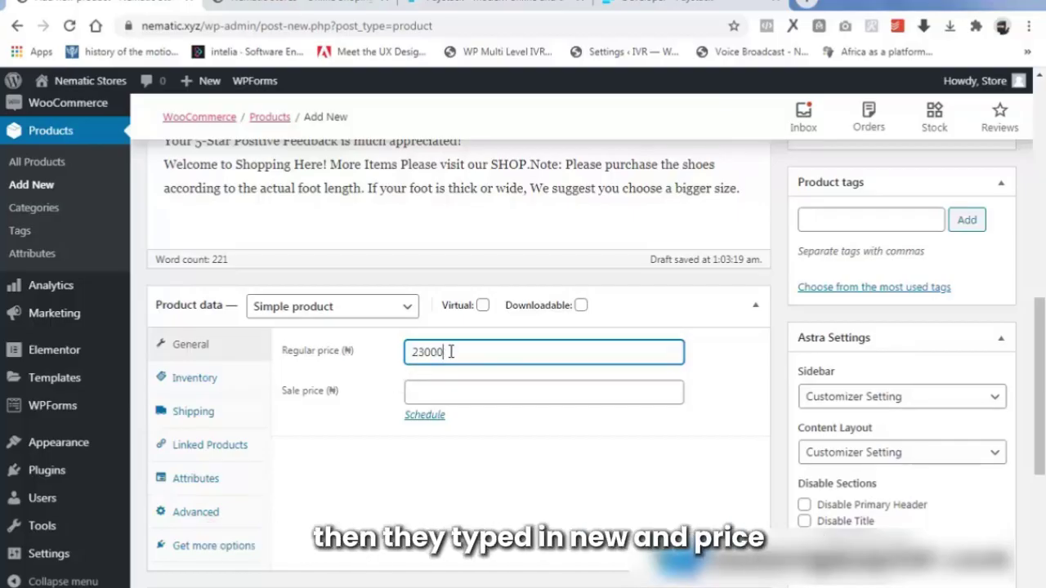
click(439, 393)
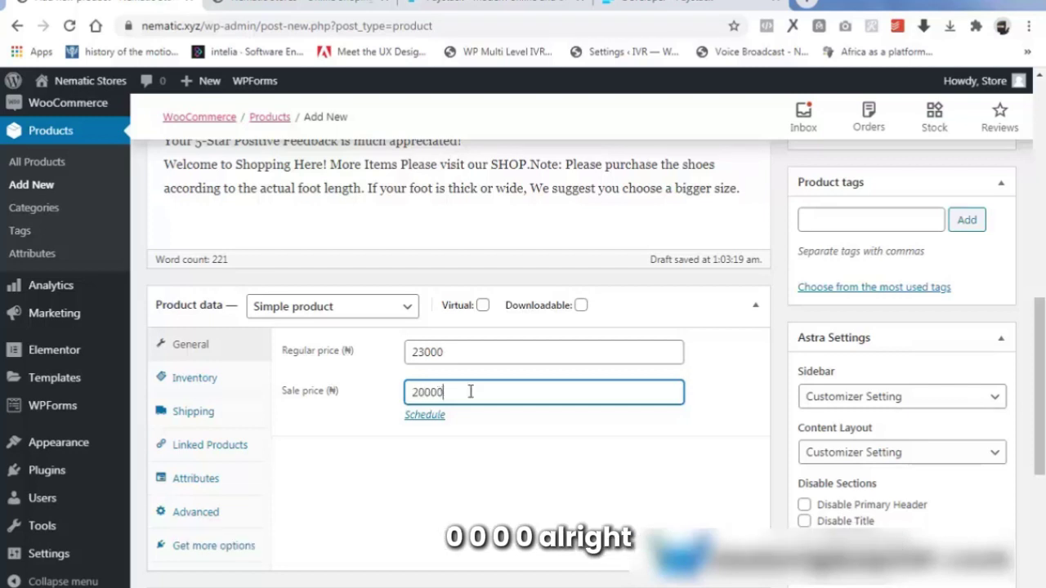
click(206, 380)
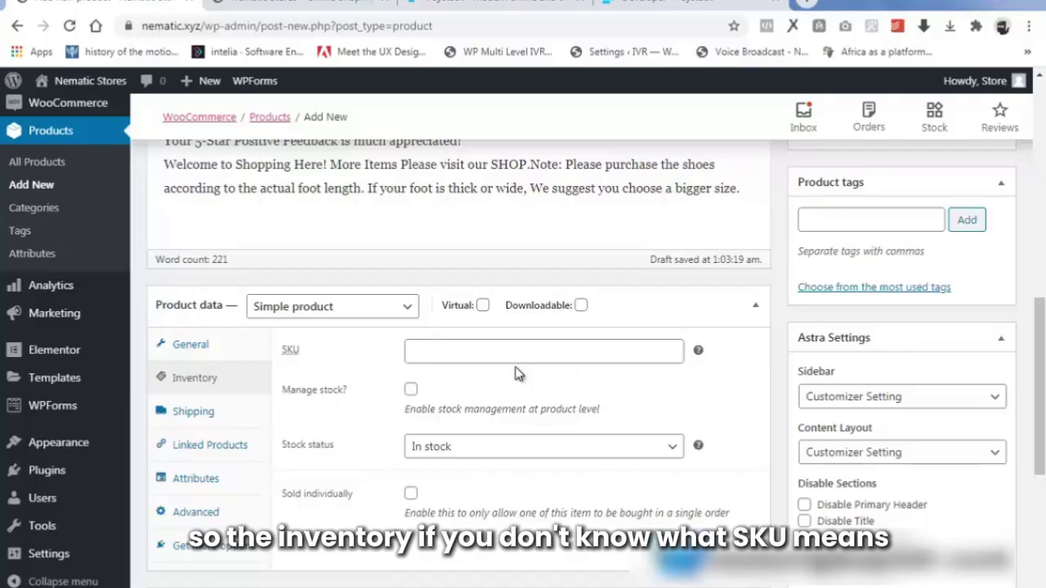
Enter SKU 1, tick Manage stock?, and set the stock quantity to 50.
mouse_move(699, 352)
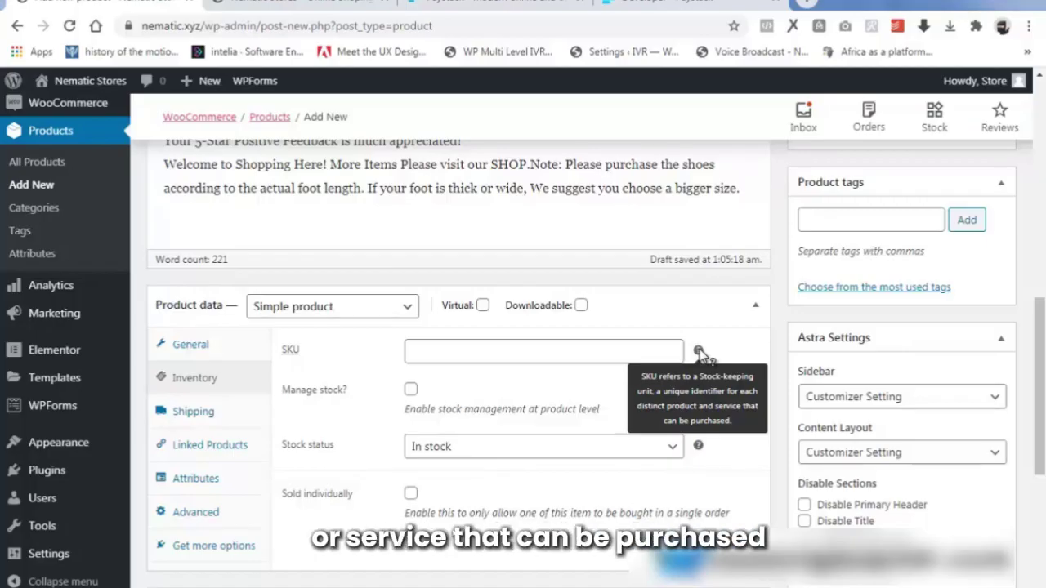
click(420, 351)
text(50)
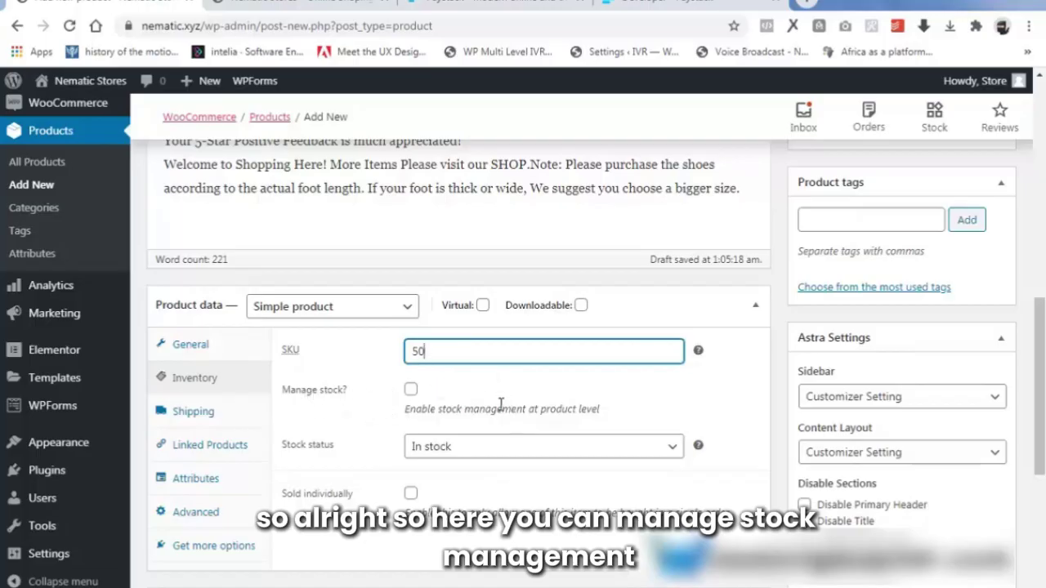
click(411, 390)
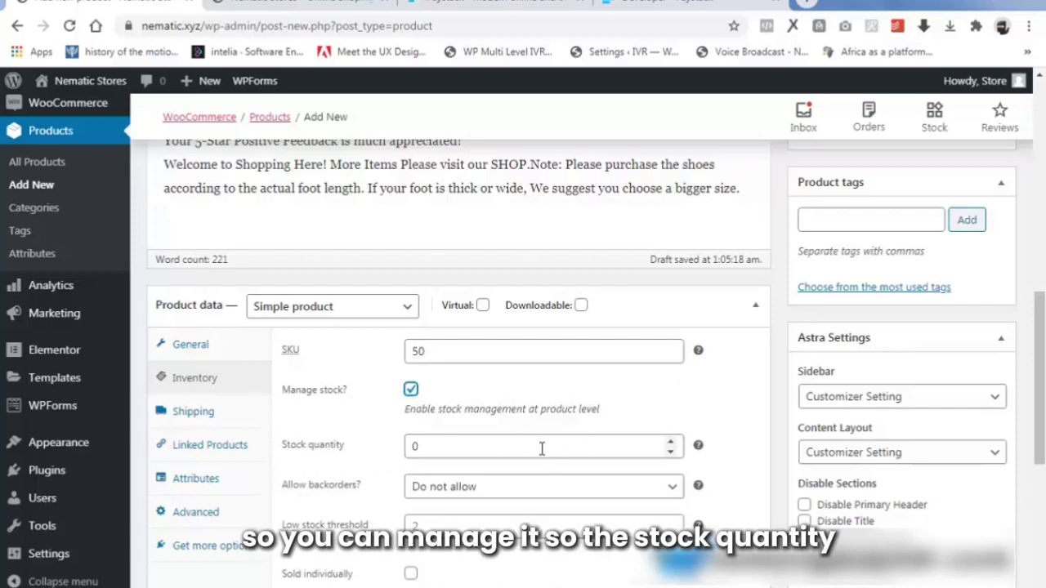
mouse_move(700, 447)
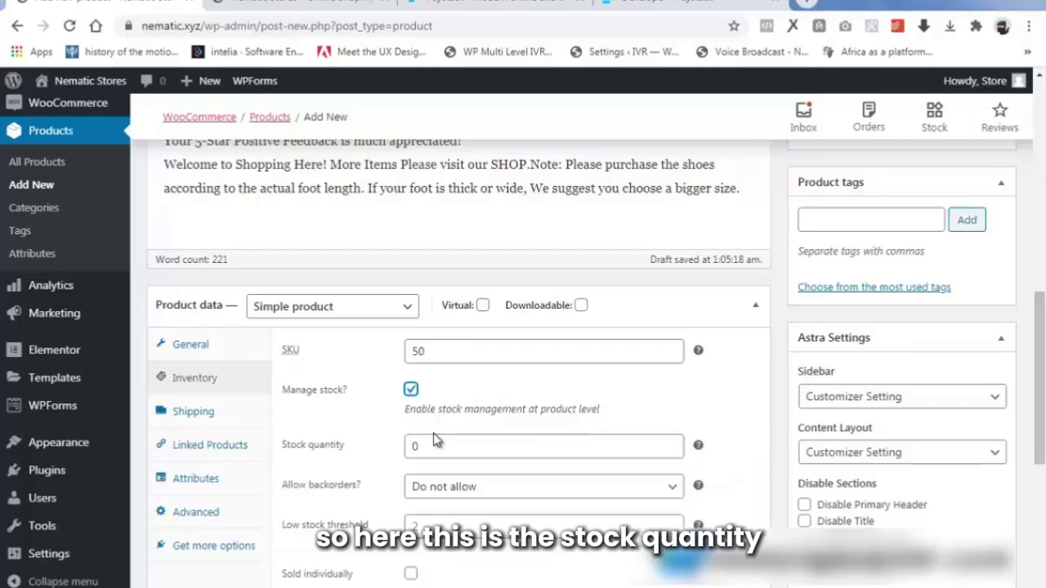
drag(437, 443, 381, 455)
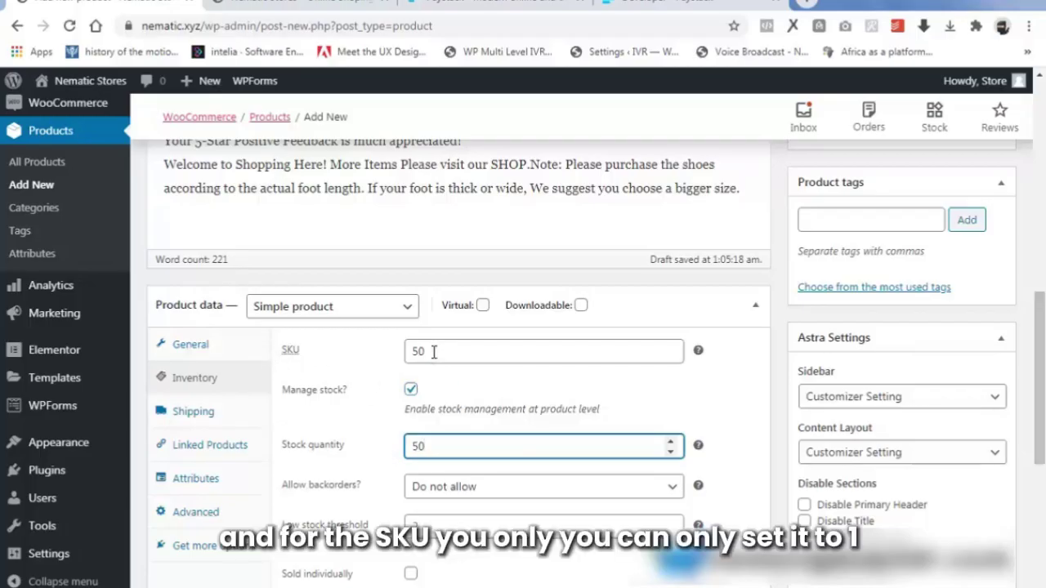
drag(433, 352, 408, 352)
text(1)
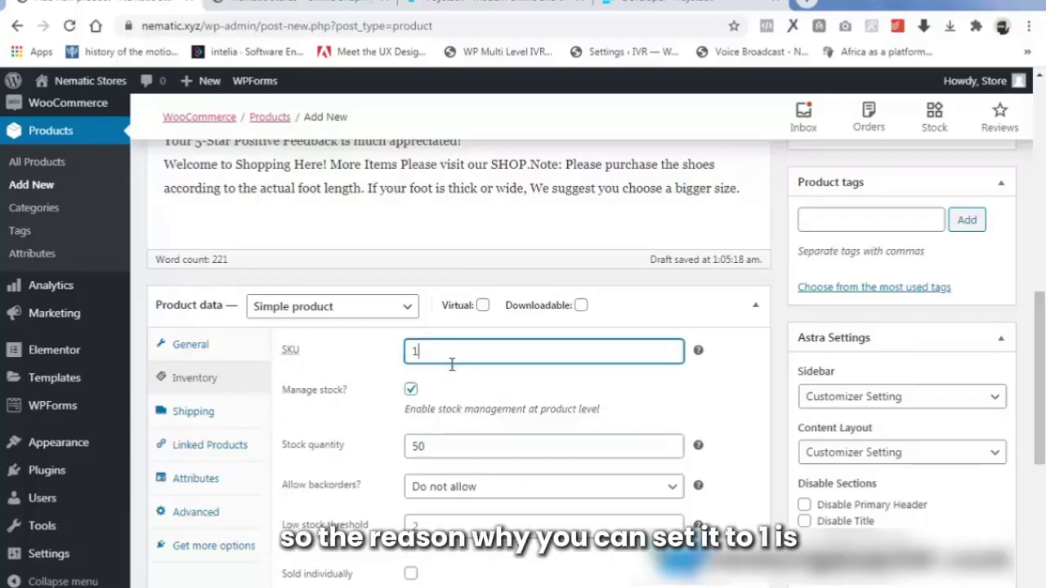
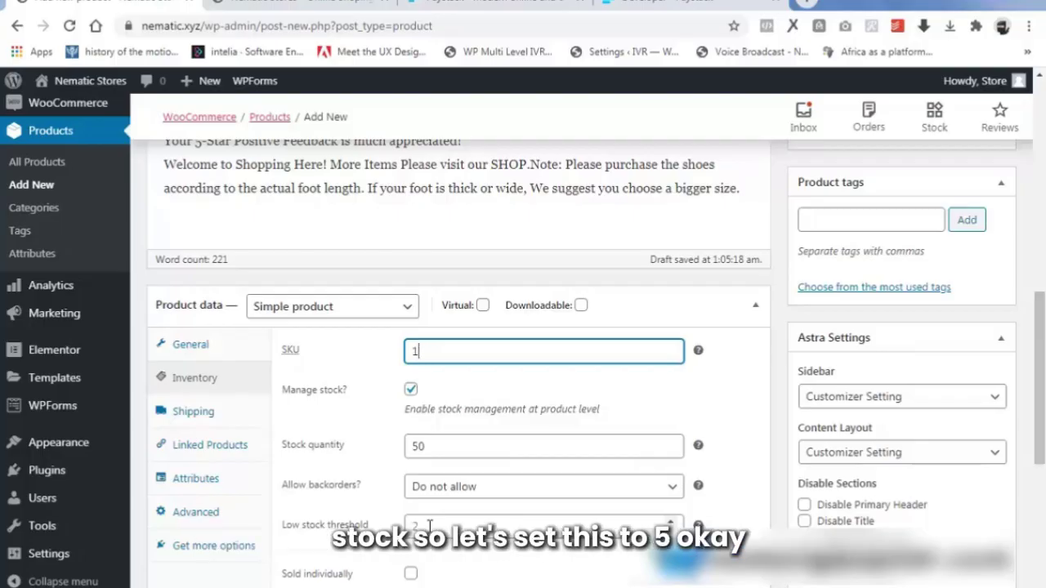
Fill in the low stock threshold in the product's Inventory settings.
click(429, 524)
text(5)
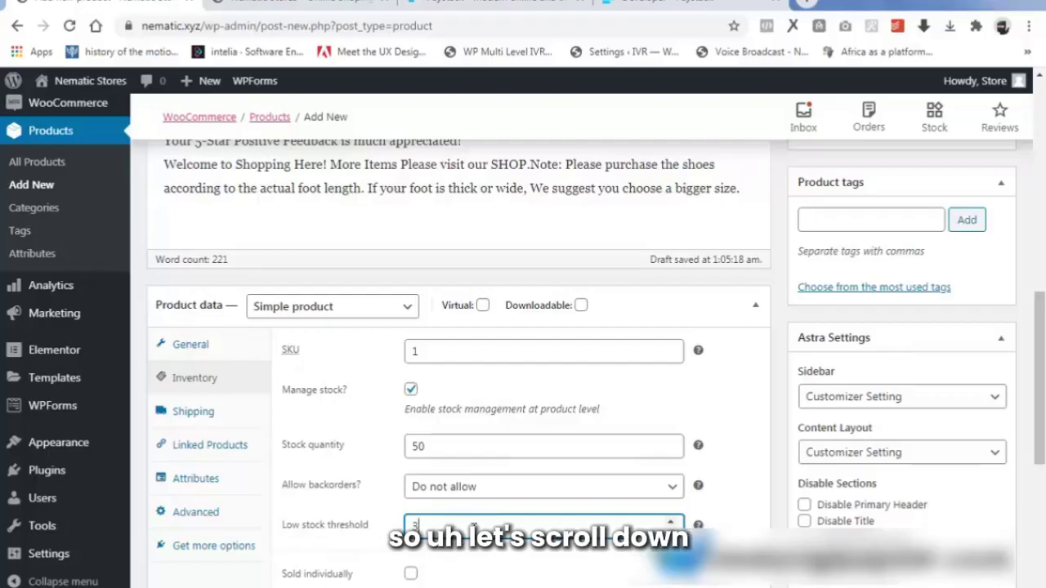
scroll(882, 478, down, 2)
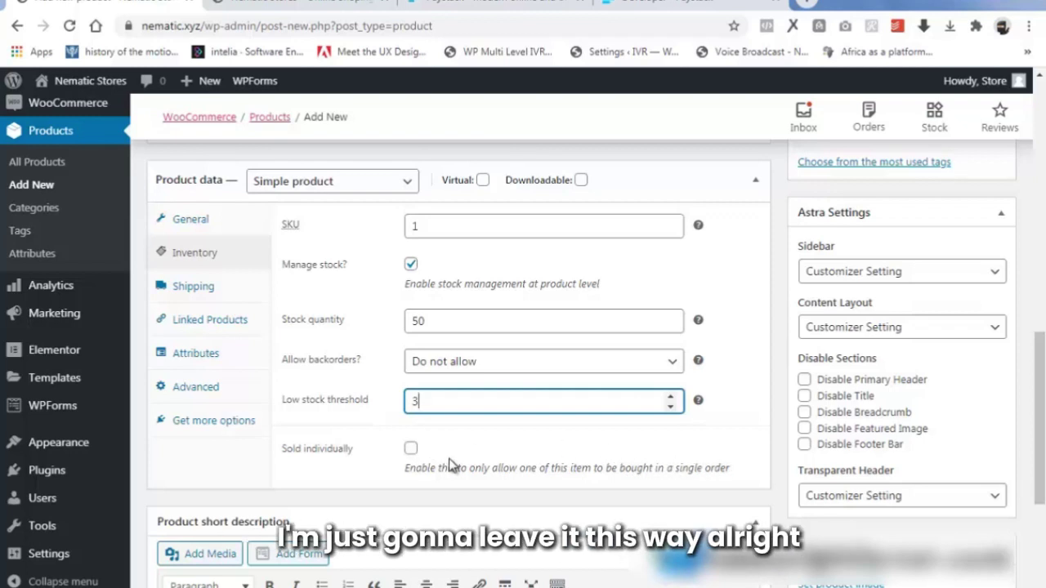
scroll(446, 458, down, 2)
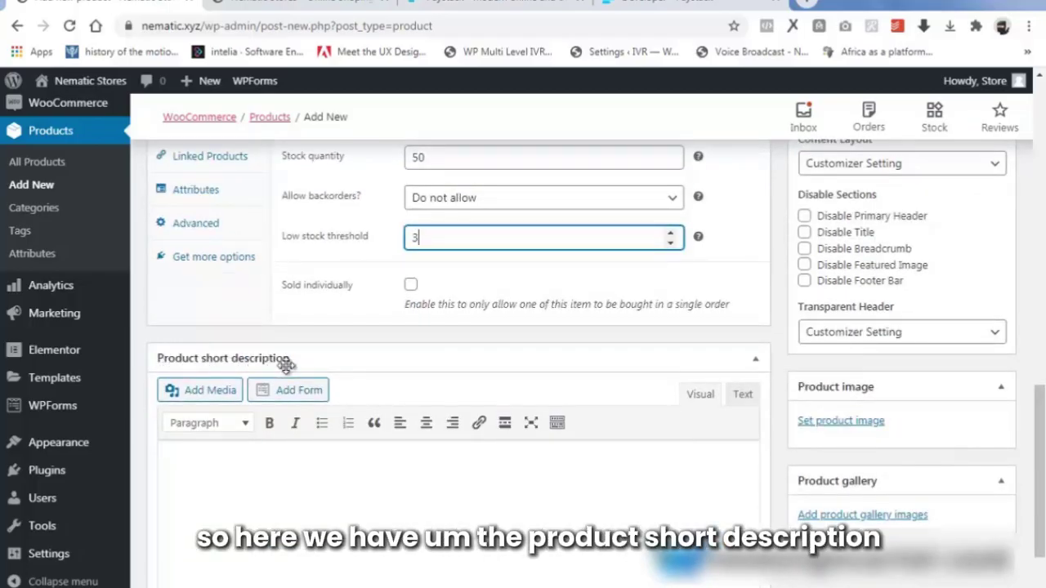
Paste the specs (lace-up, mesh, Sneakers model, 30 x 20 x 10 cm, 0.65 kg) into the short description.
click(177, 459)
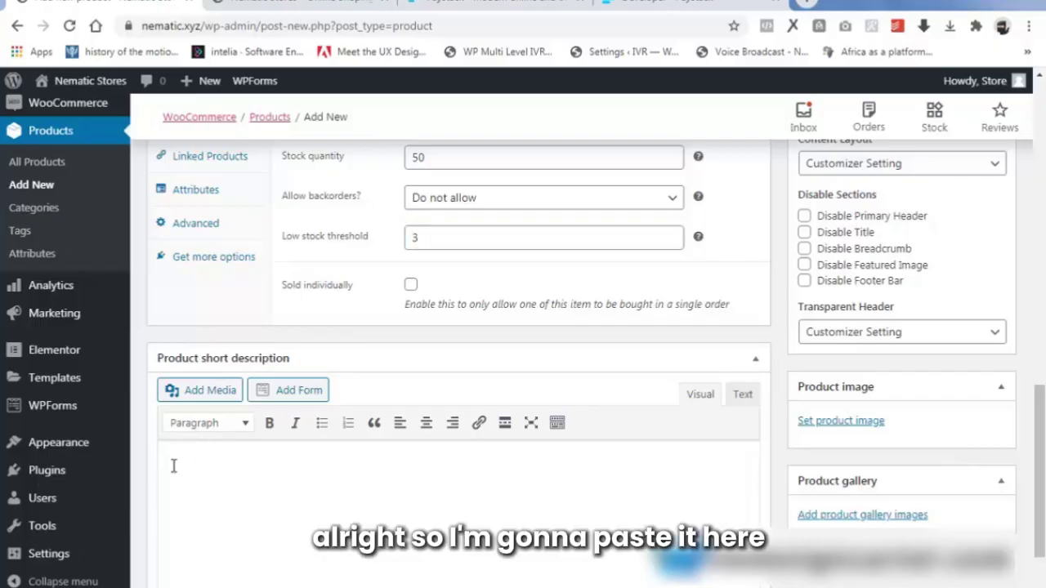
key(ctrl+v)
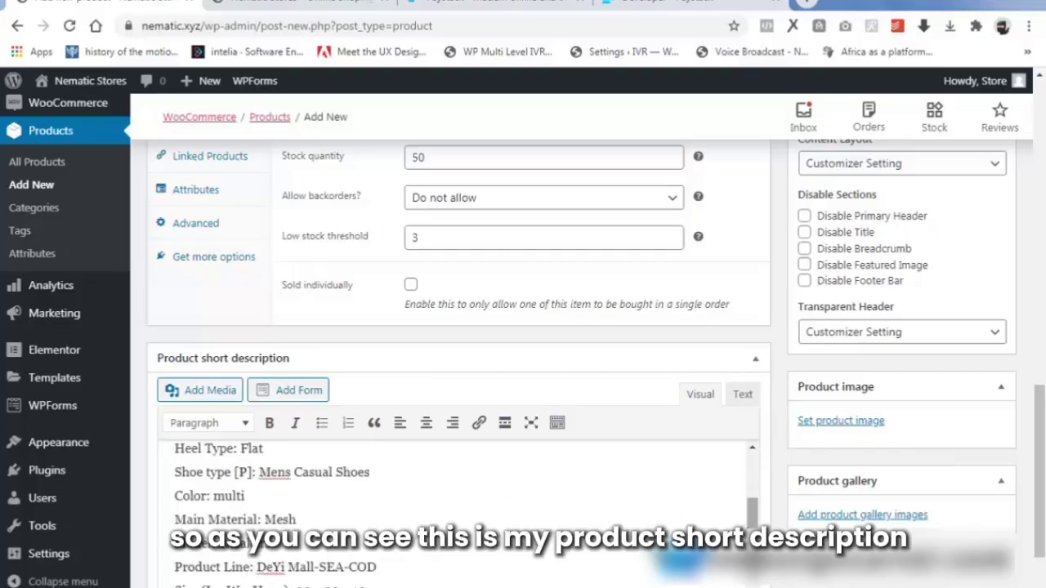
drag(753, 523, 754, 451)
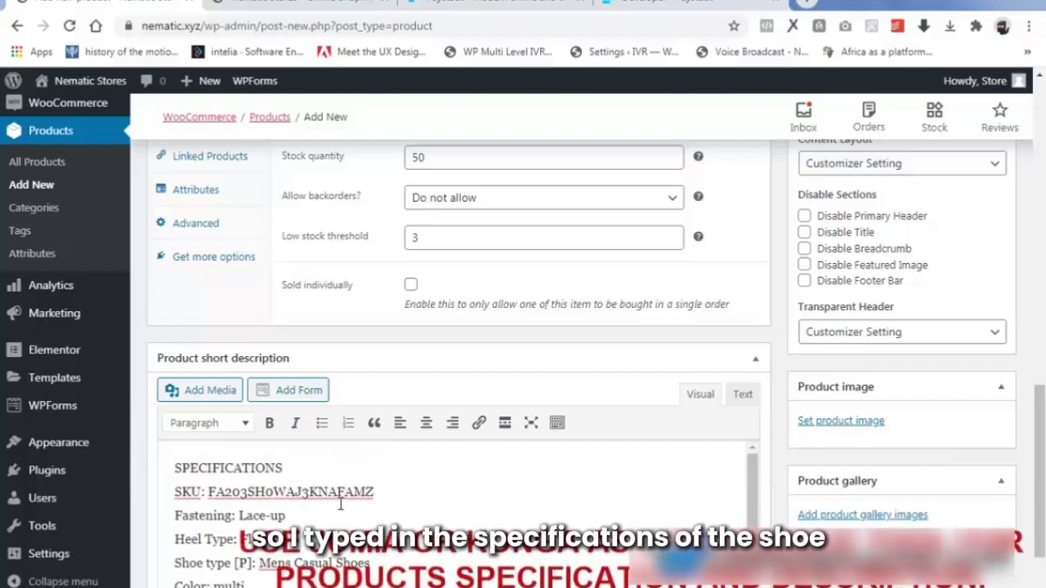
scroll(217, 490, down, 3)
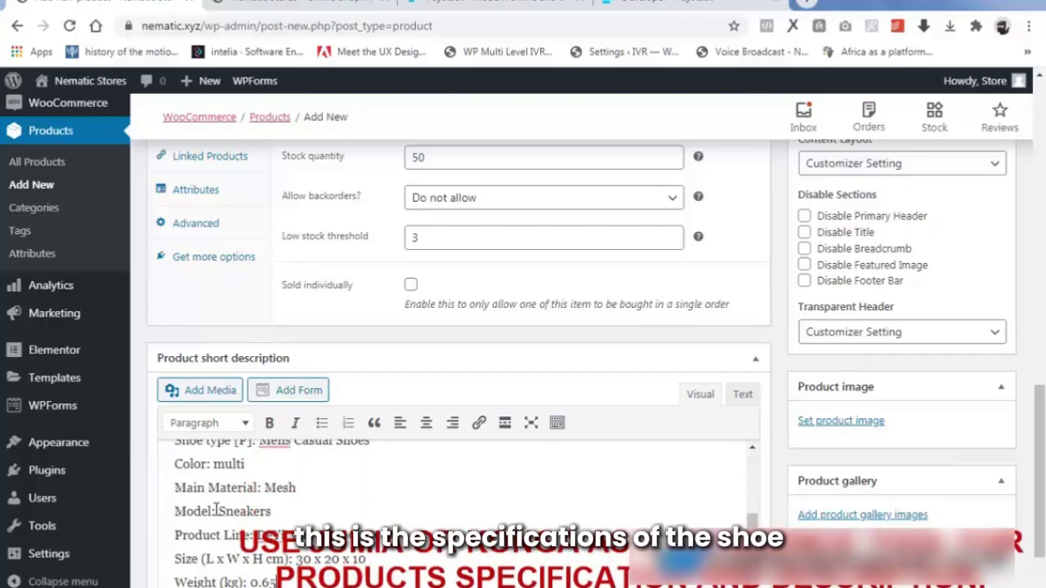
scroll(216, 510, up, 3)
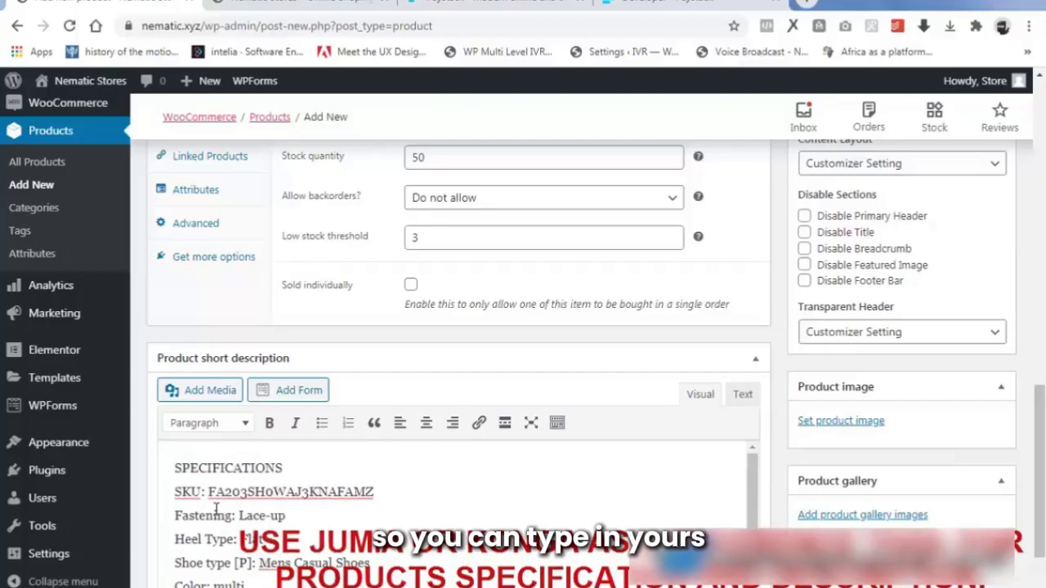
scroll(217, 510, down, 3)
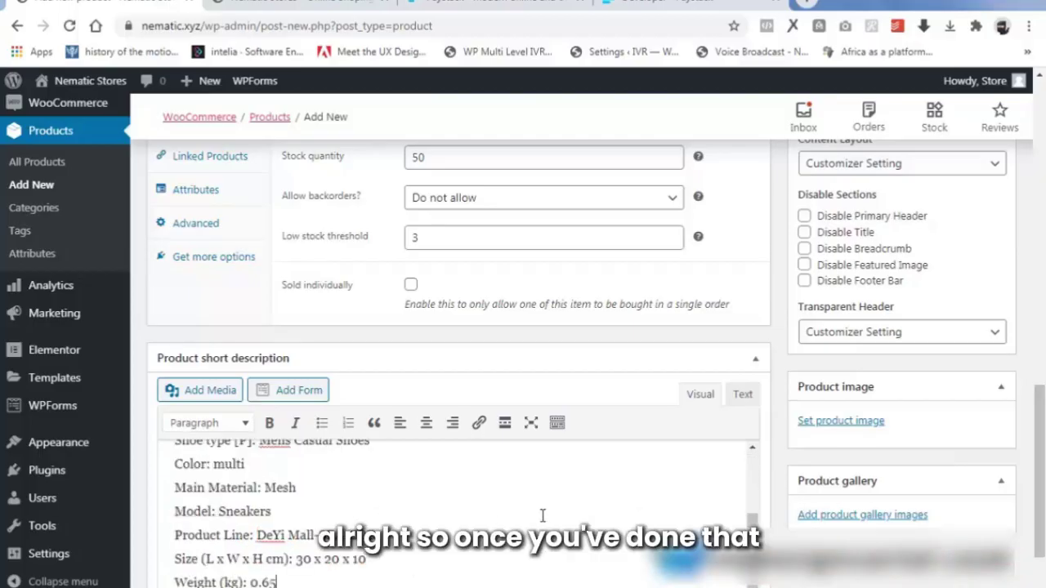
scroll(1034, 529, down, 2)
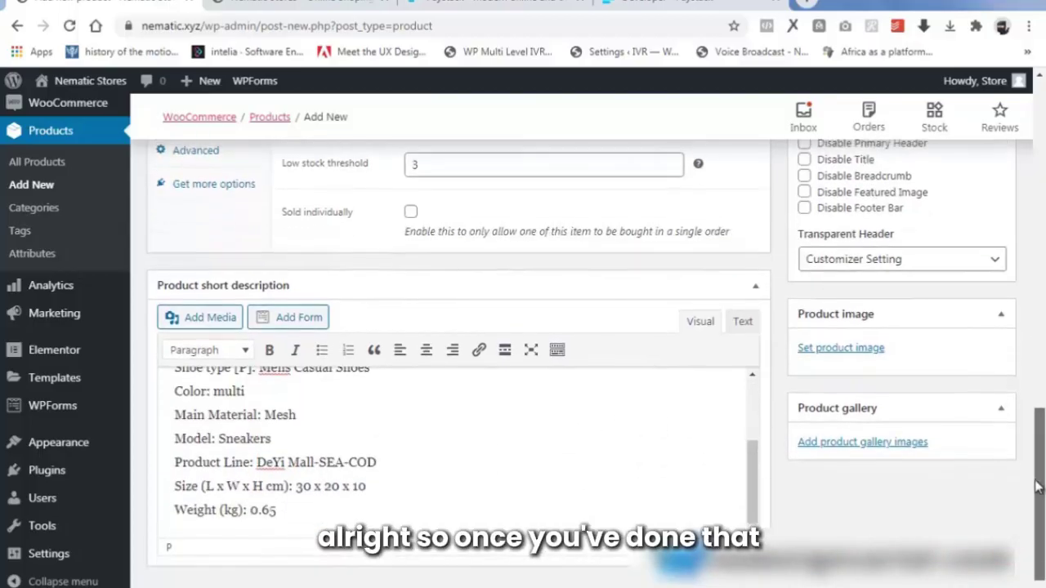
drag(1034, 529, 1037, 238)
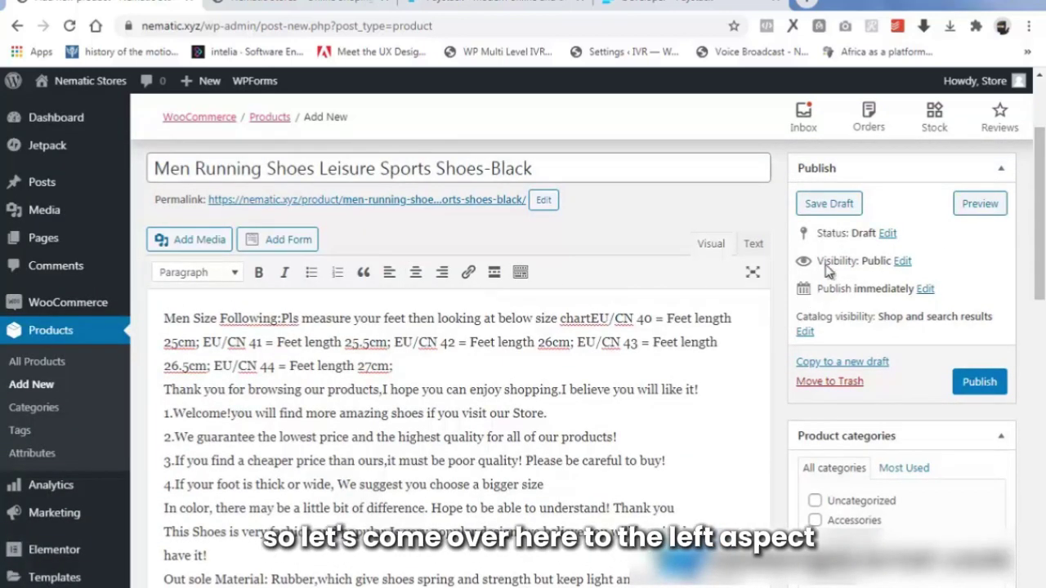
Tick the Shoes category and add the tags nike, adidas, shoe and running.
drag(1041, 264, 1043, 325)
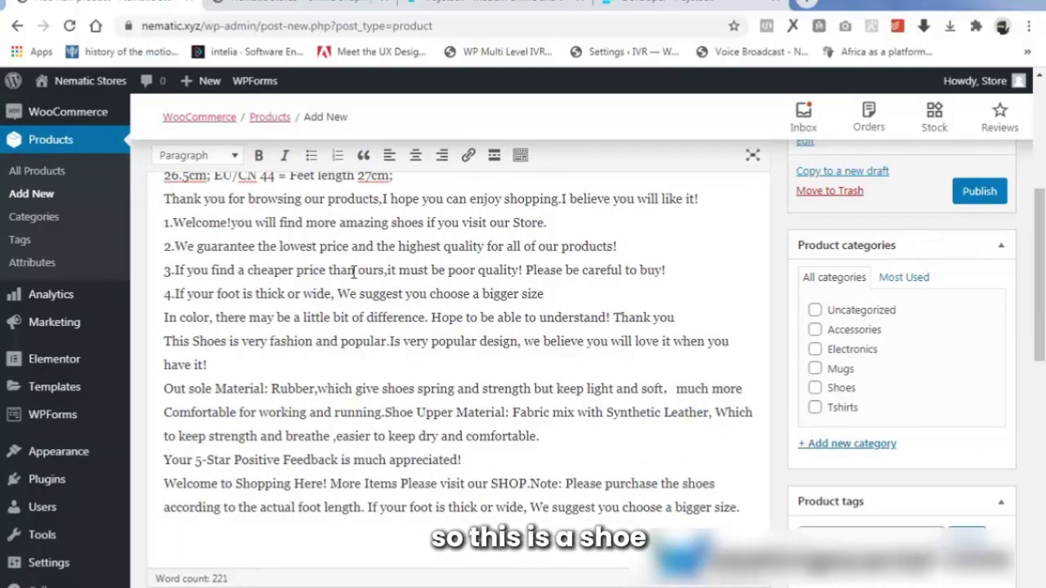
click(815, 389)
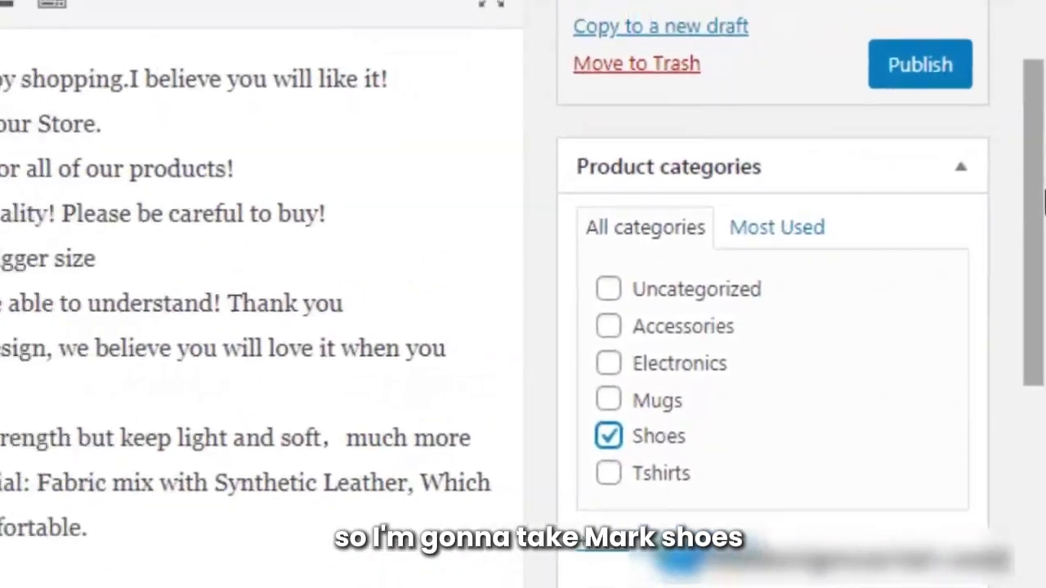
drag(1044, 203, 1036, 314)
click(662, 373)
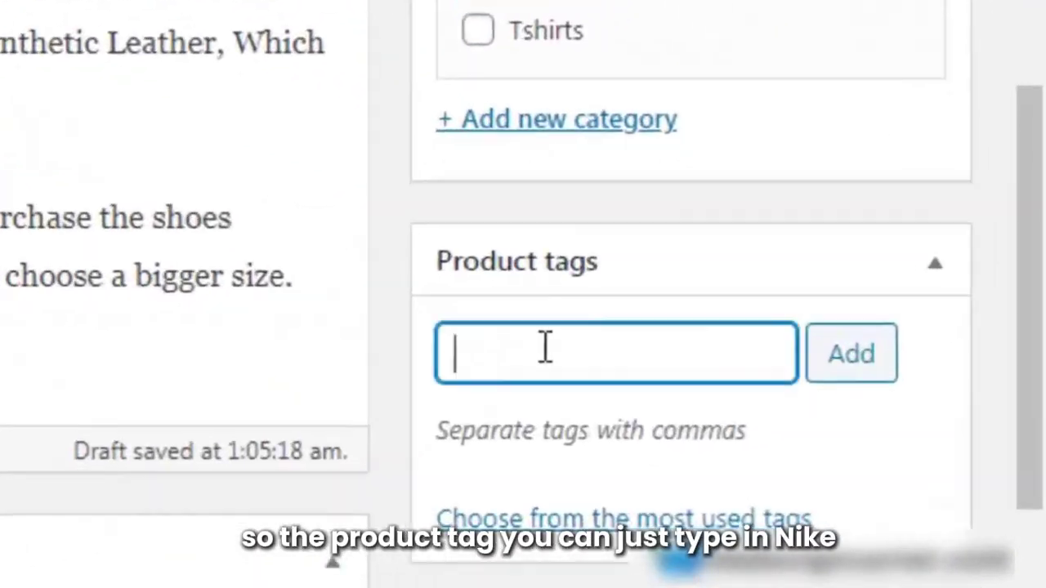
text(ni)
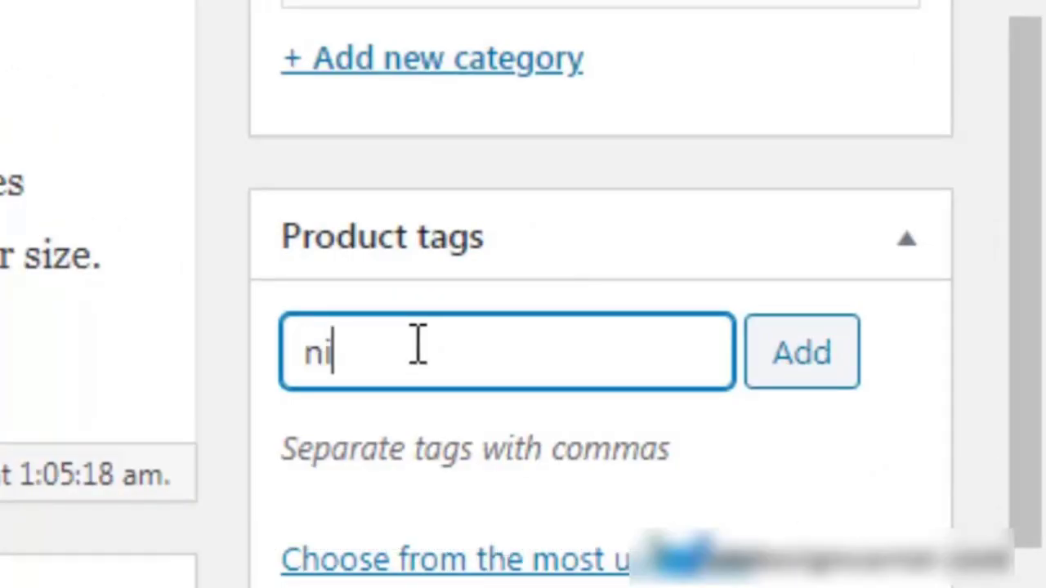
text(ke, a)
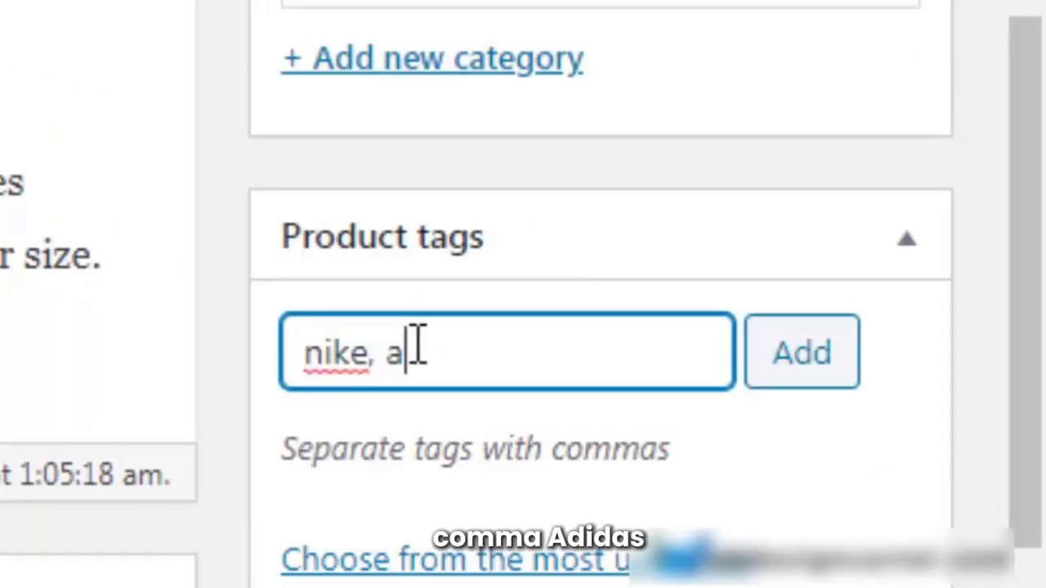
text(didas)
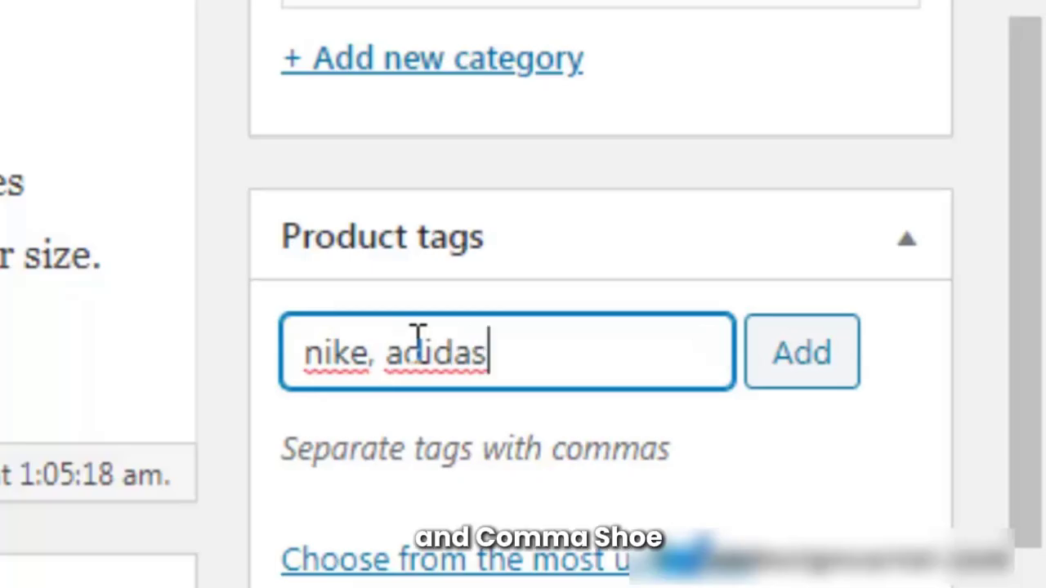
text(, )
text(sh)
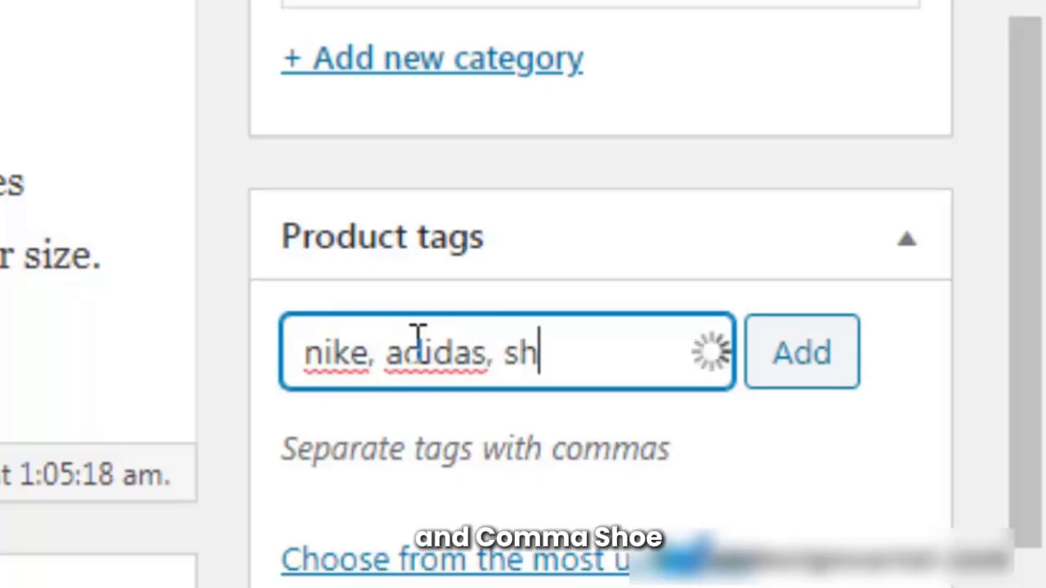
text(oe, )
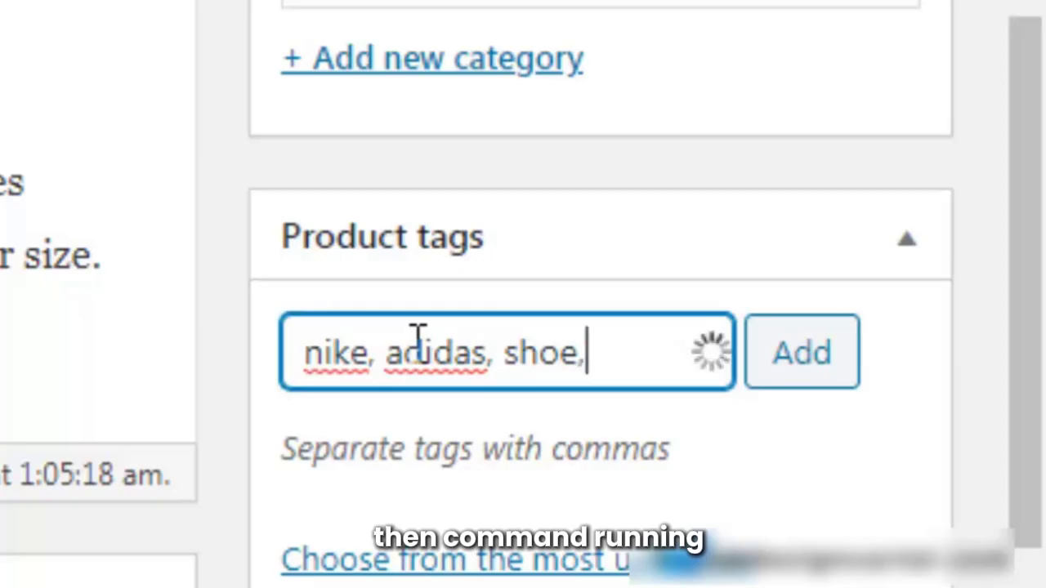
text(running)
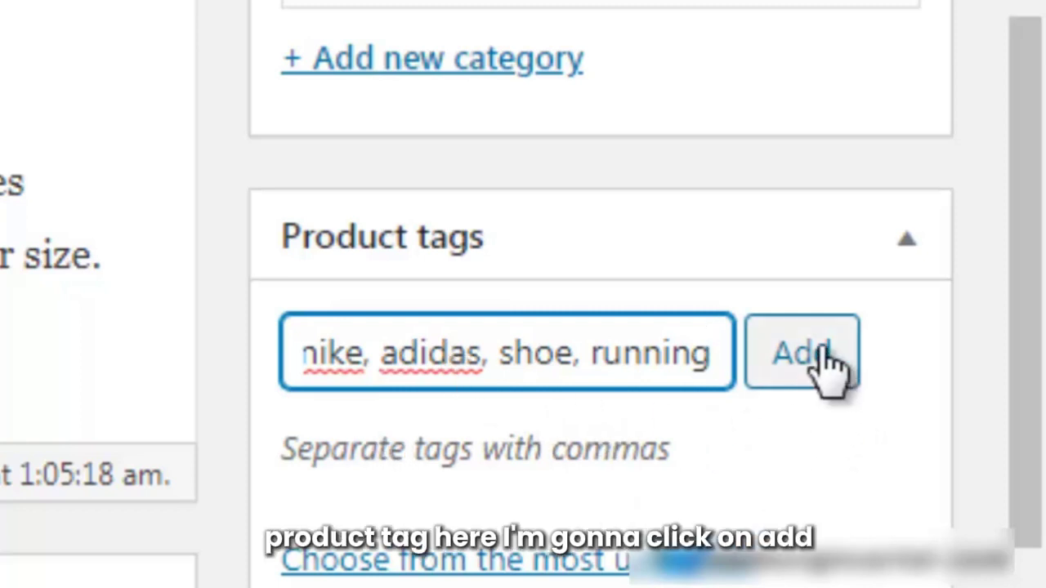
click(796, 371)
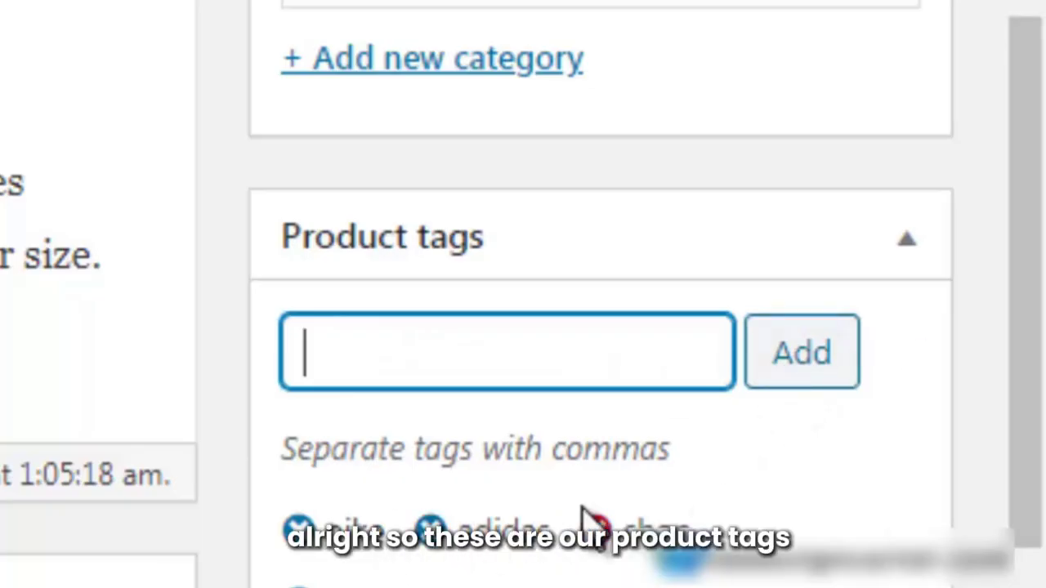
drag(1041, 346, 1034, 531)
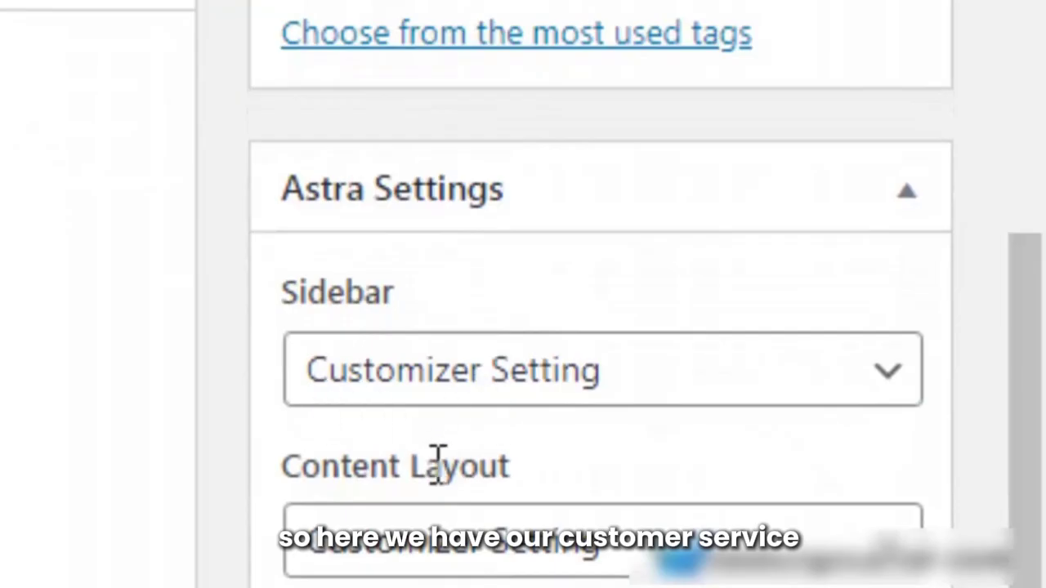
scroll(466, 556, down, 6)
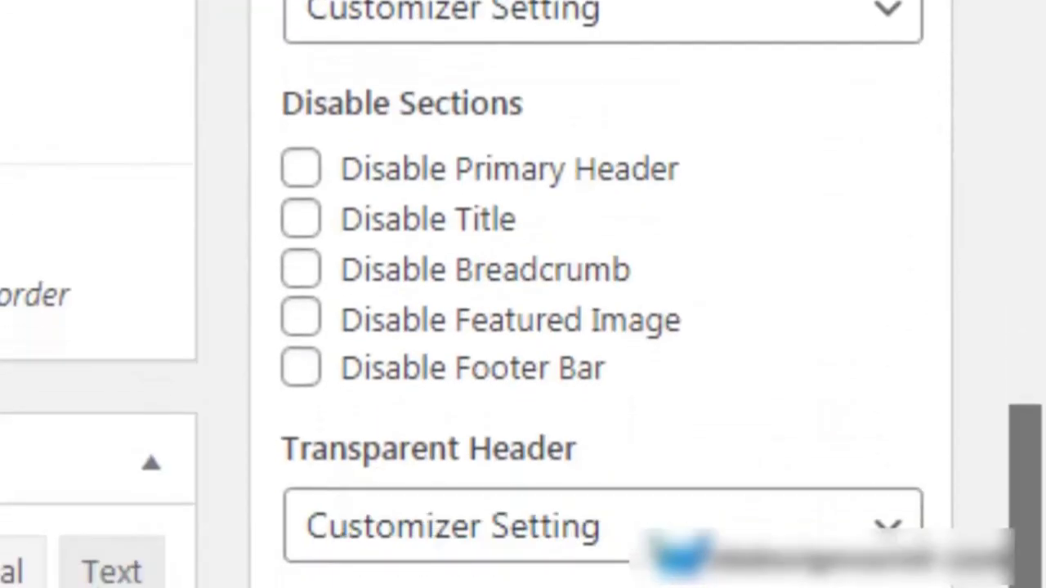
scroll(409, 408, down, 7)
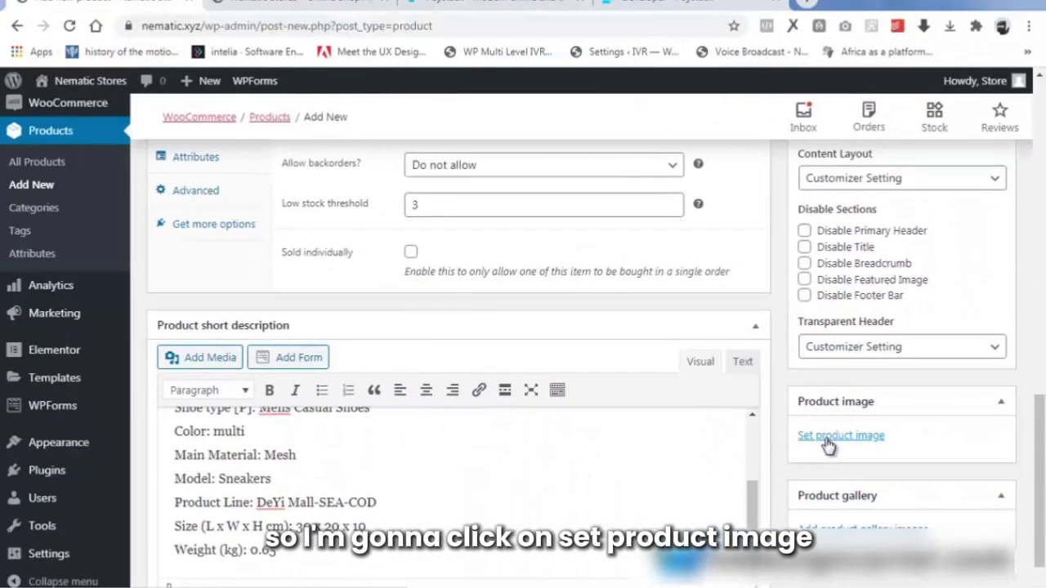
Upload the sneaker gallery 1 photo from the Produts/Sneakers folder as the product image.
click(826, 441)
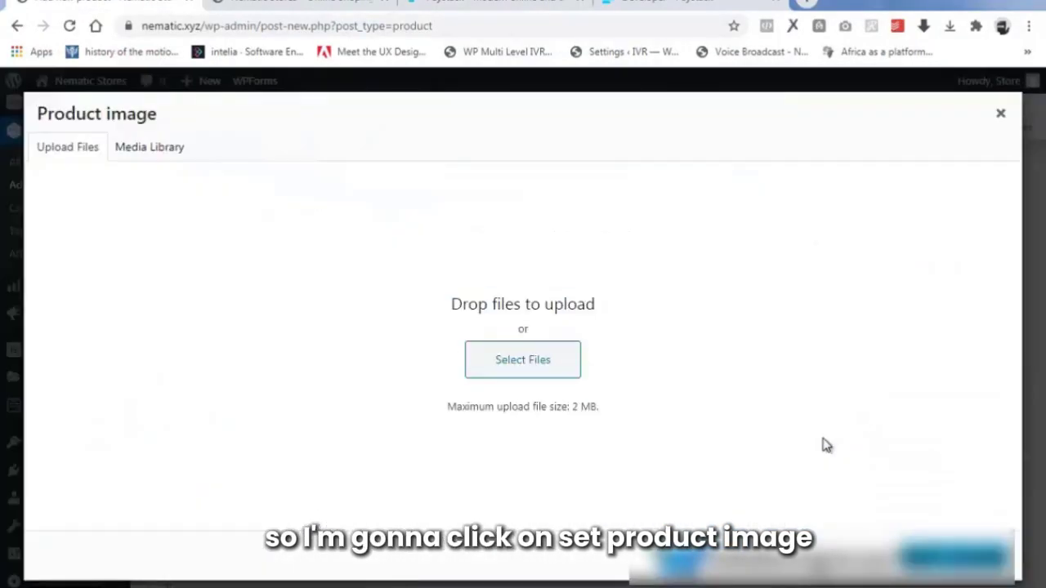
click(526, 370)
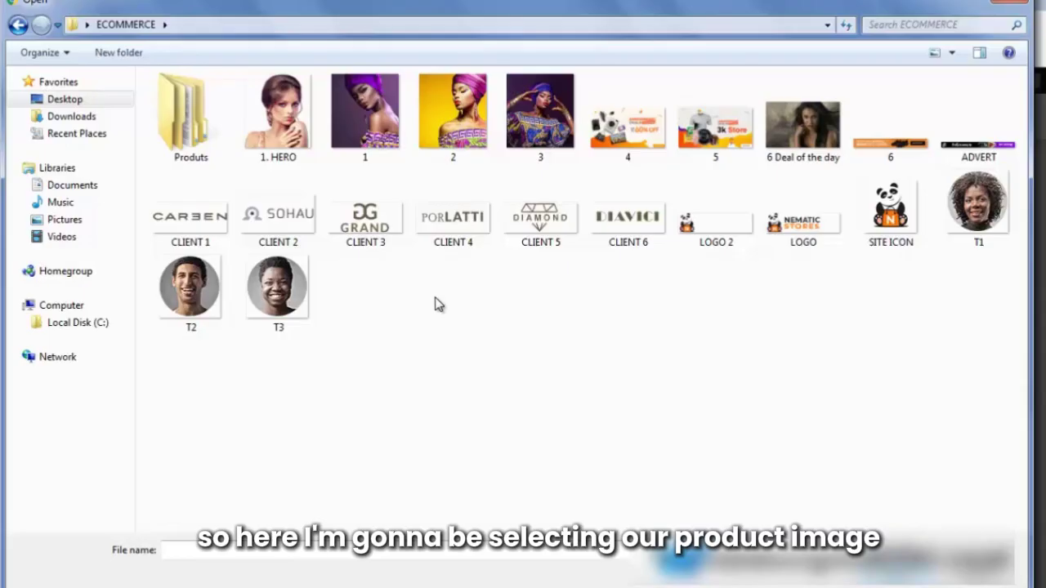
double_click(183, 110)
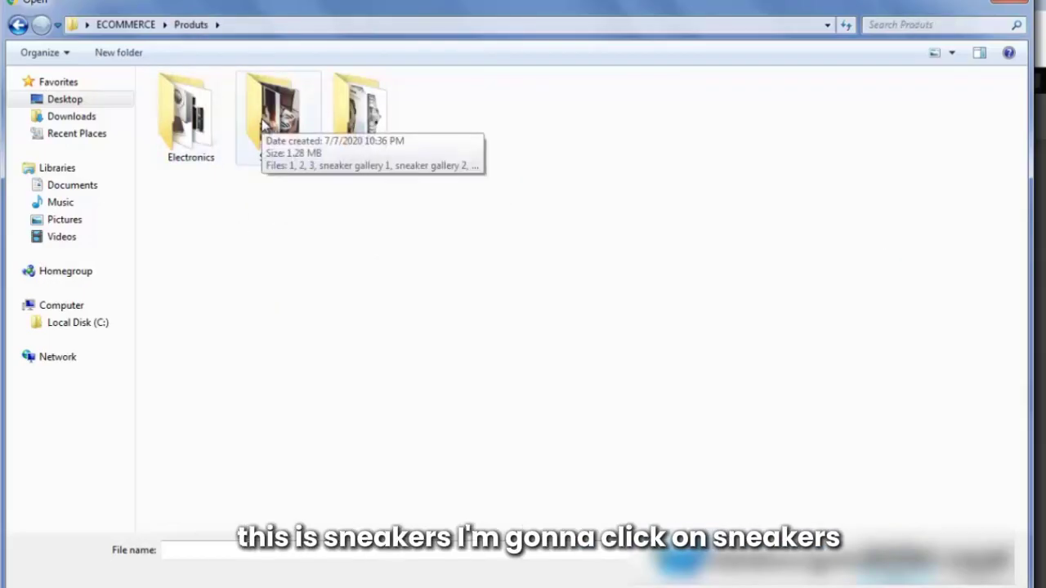
double_click(263, 123)
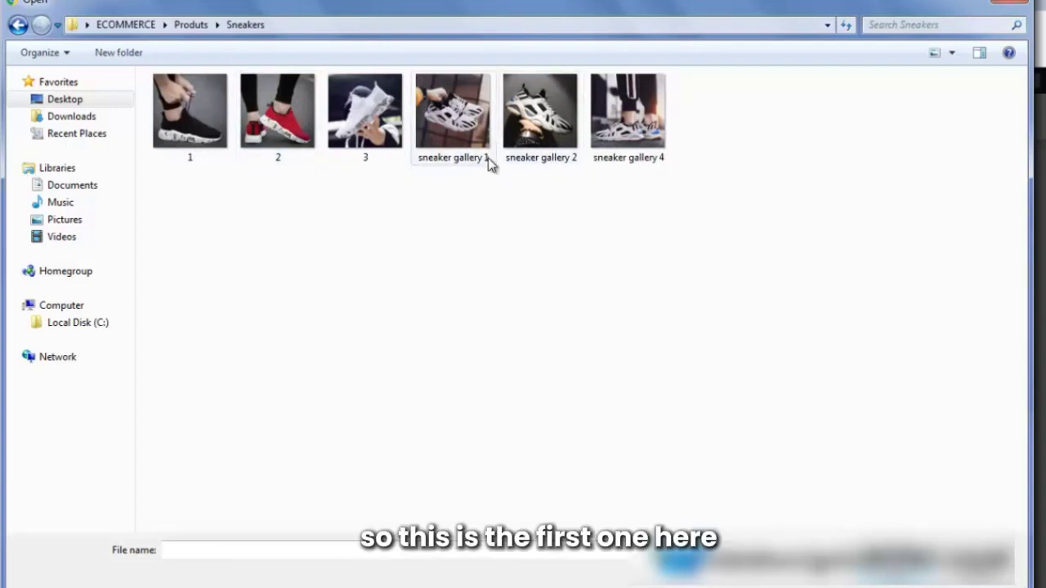
click(454, 113)
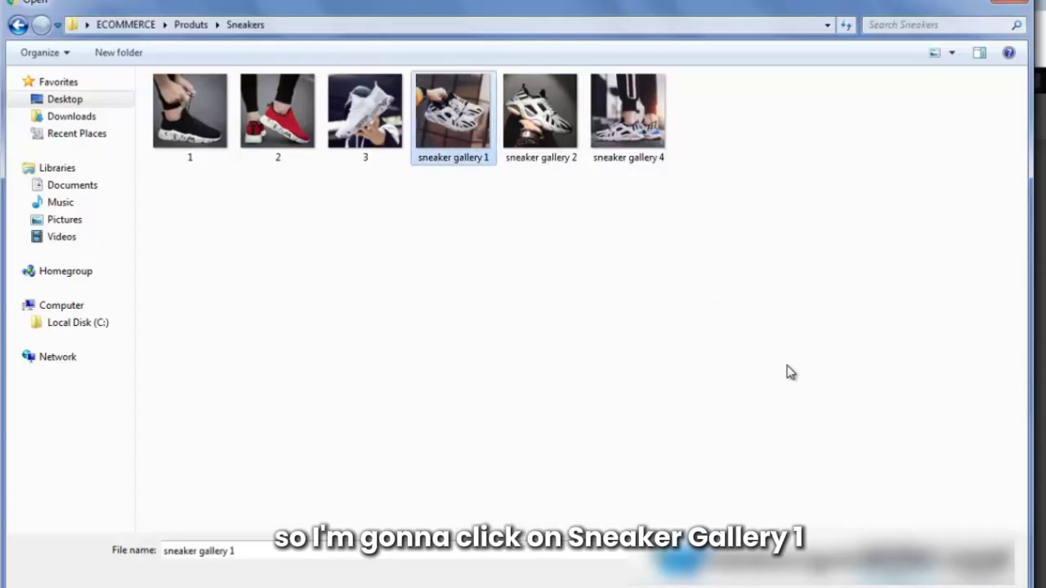
click(878, 575)
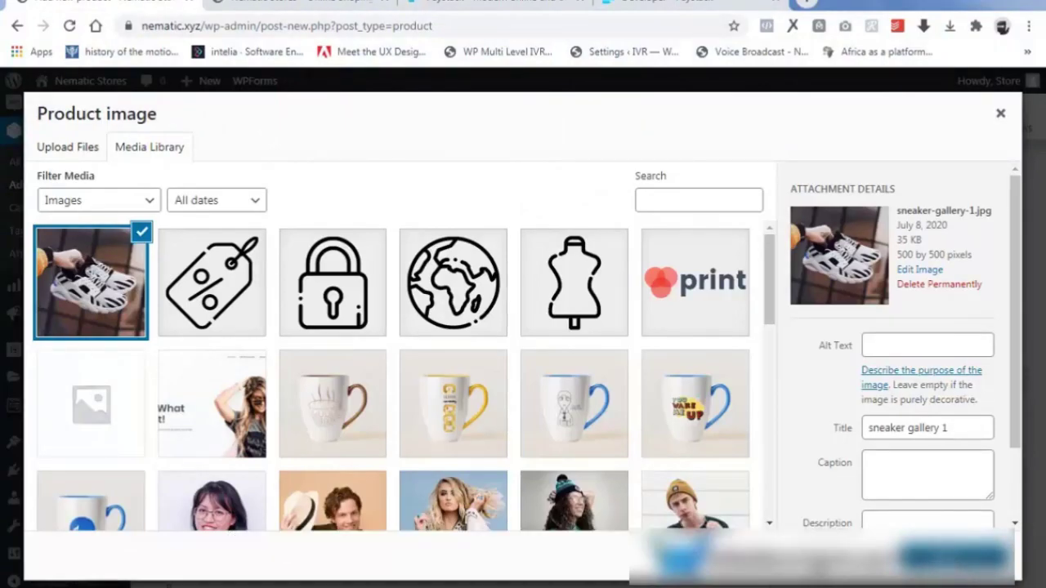
click(954, 557)
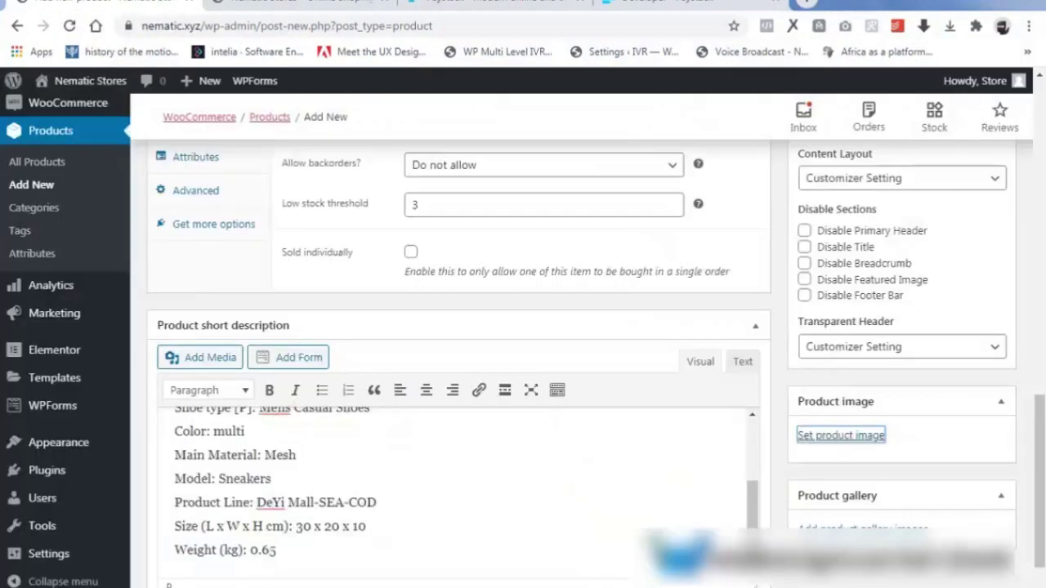
scroll(1041, 452, down, 1)
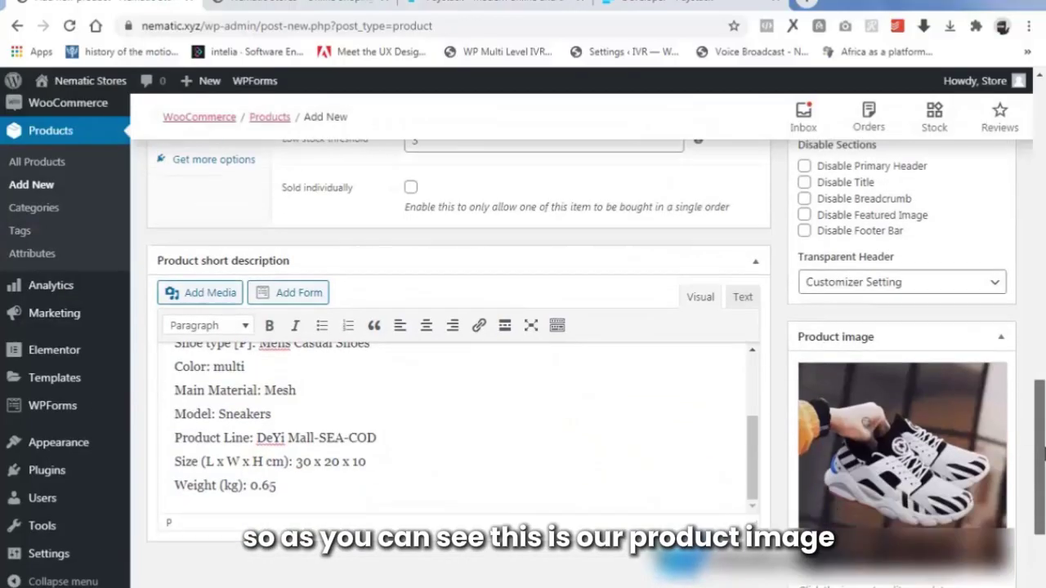
scroll(1041, 452, down, 1)
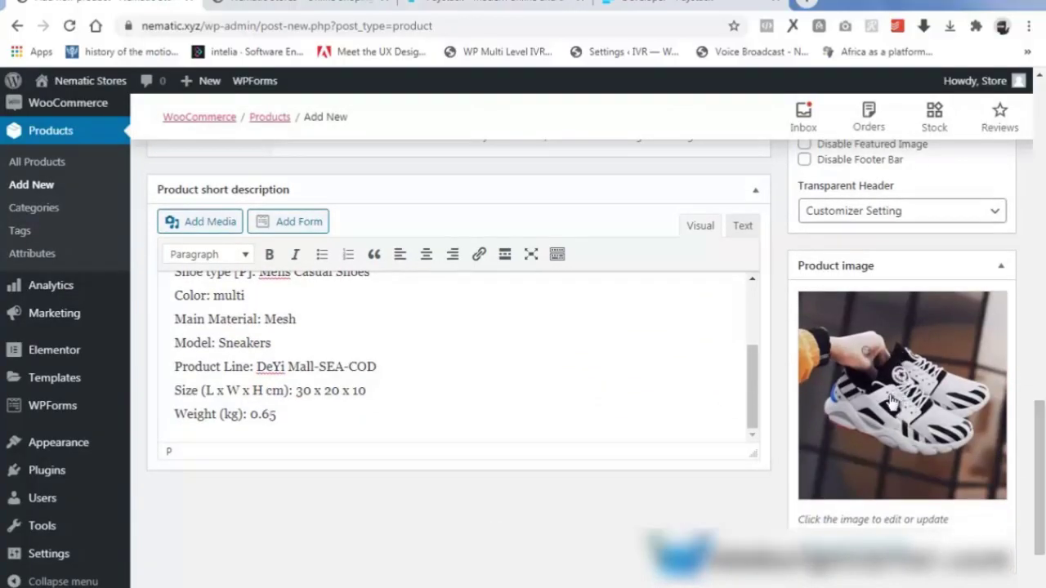
scroll(890, 425, down, 5)
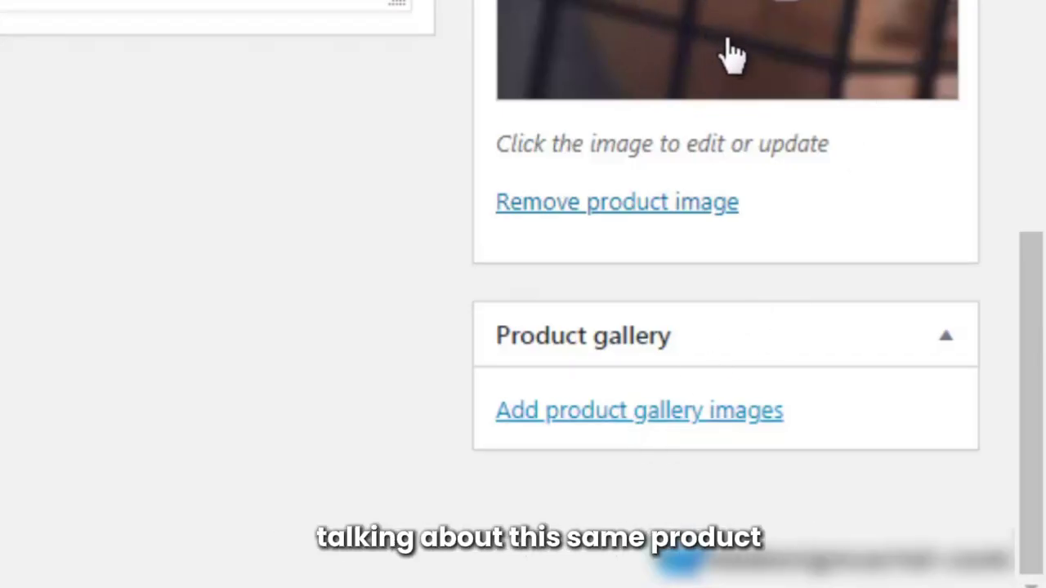
Upload sneaker gallery photos 1, 2 and 4 and add them to the product gallery.
click(614, 426)
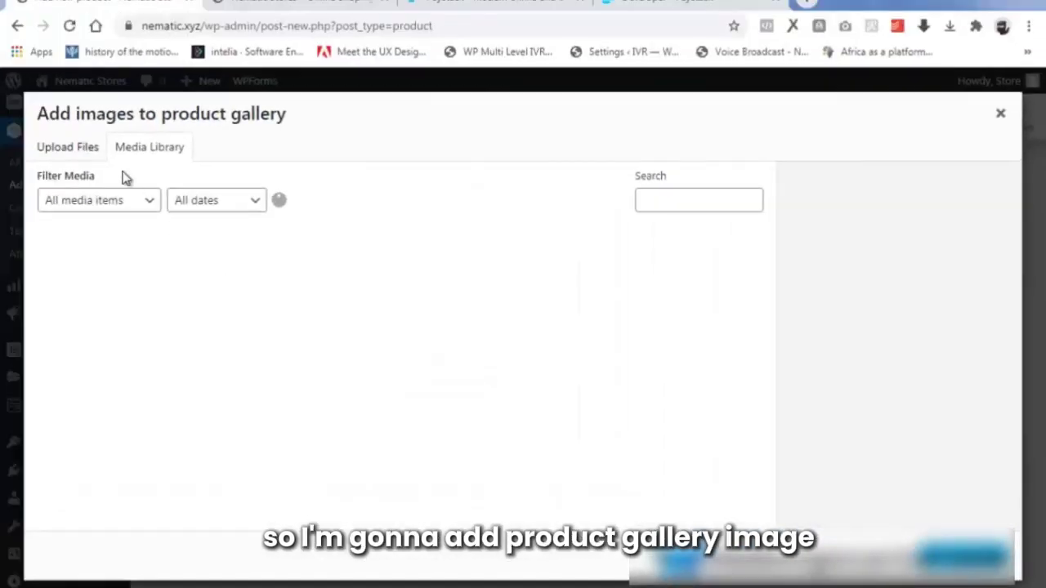
click(72, 150)
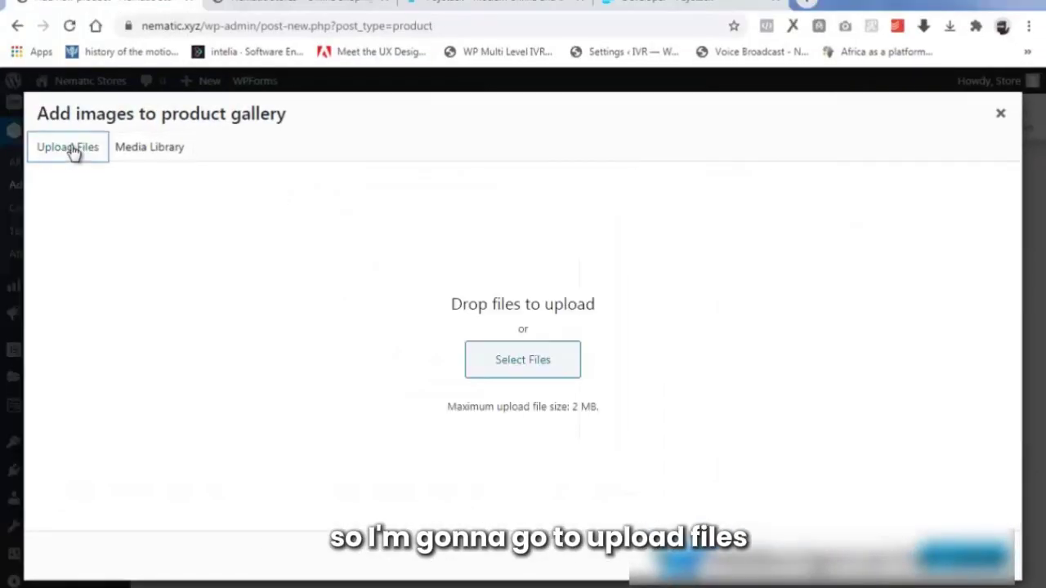
click(516, 367)
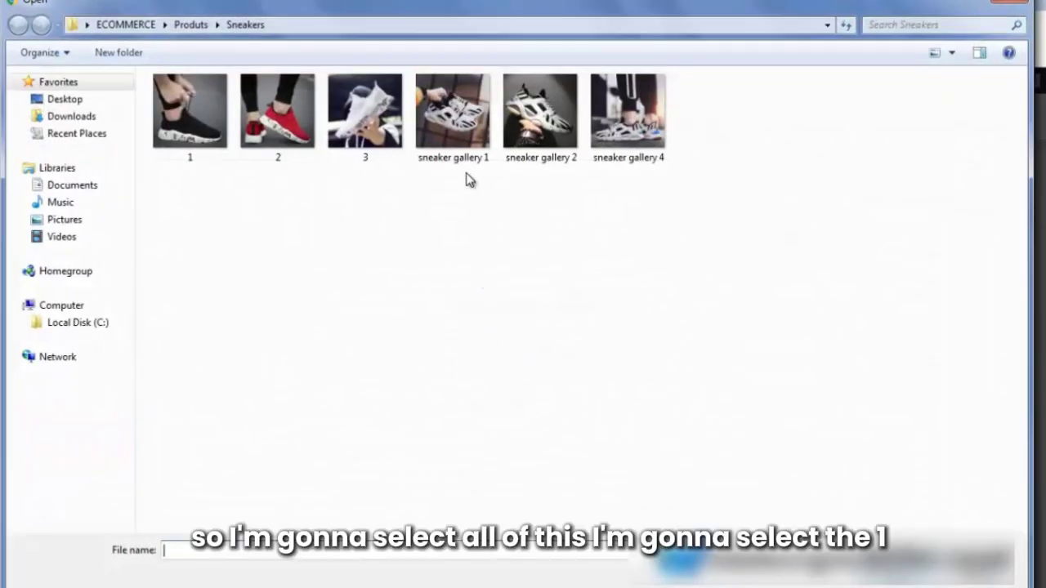
click(454, 119)
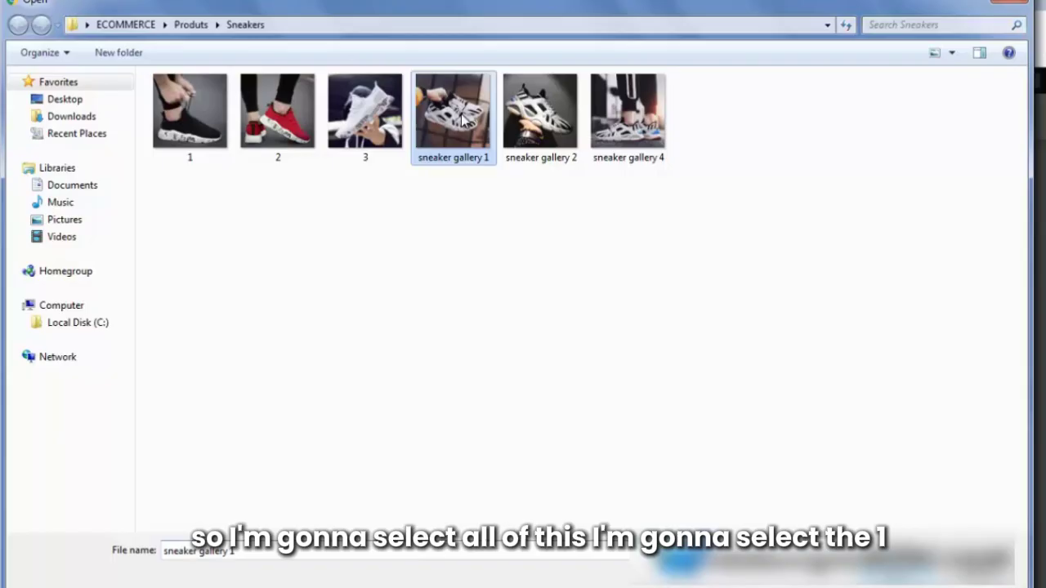
ctrl+click(539, 119)
ctrl+click(654, 108)
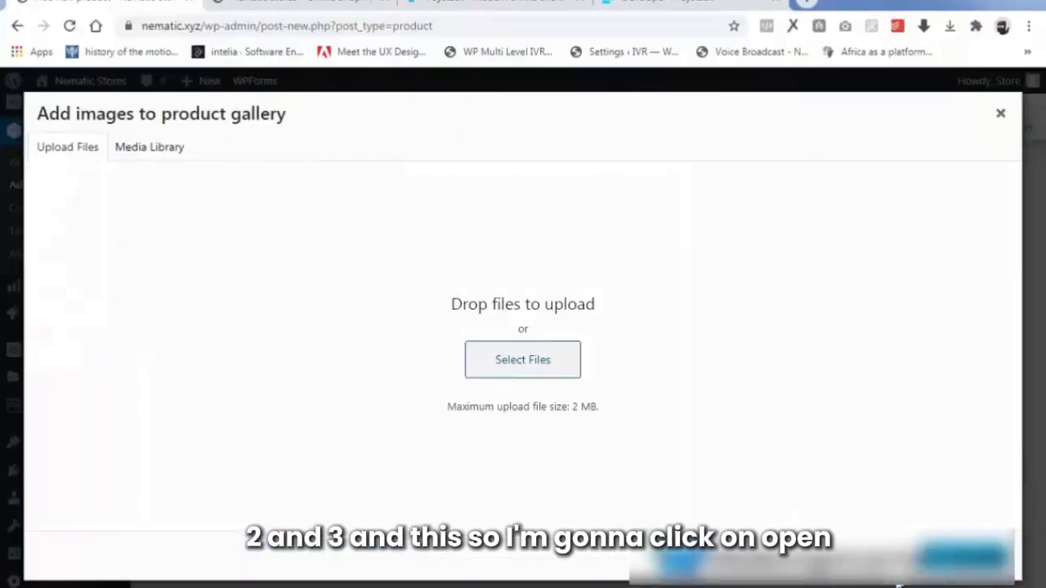
click(898, 583)
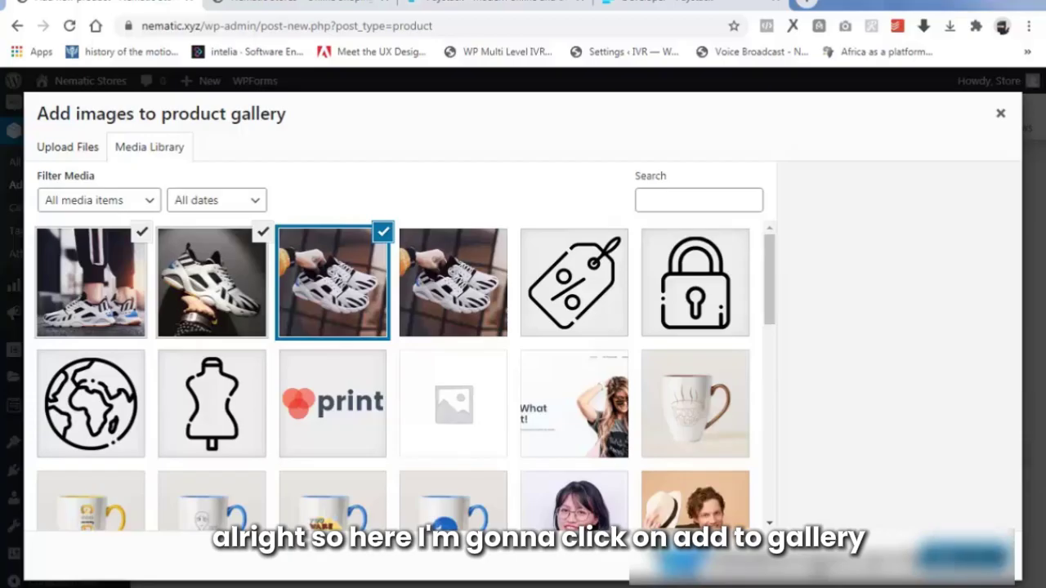
click(963, 557)
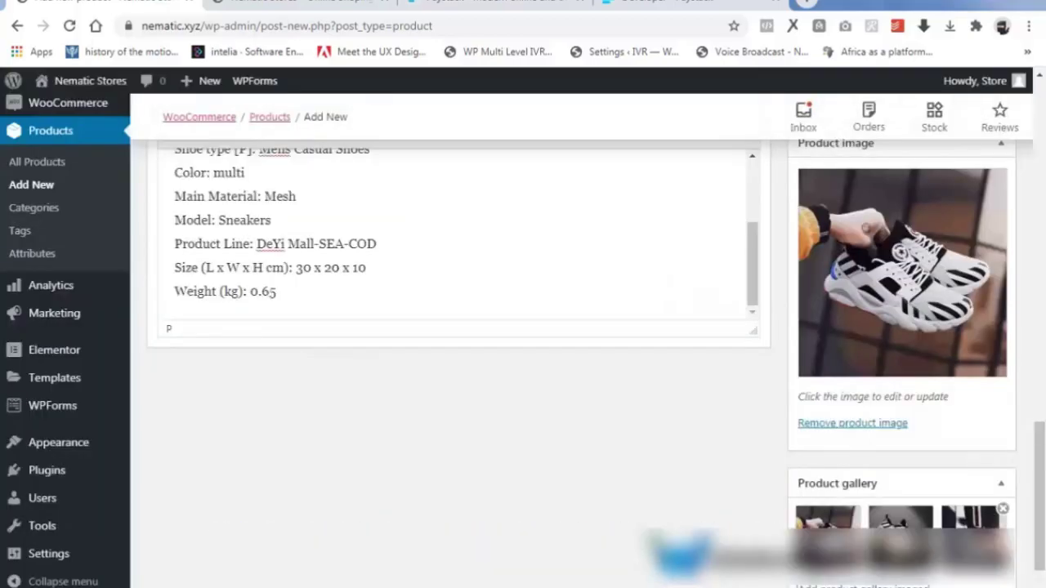
scroll(857, 521, down, 1)
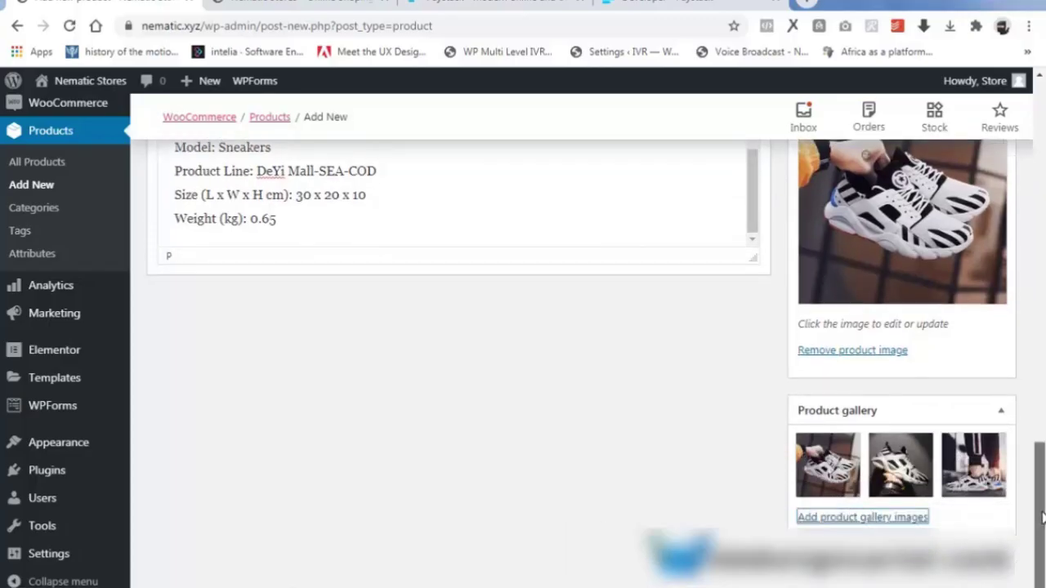
drag(1041, 523, 1041, 193)
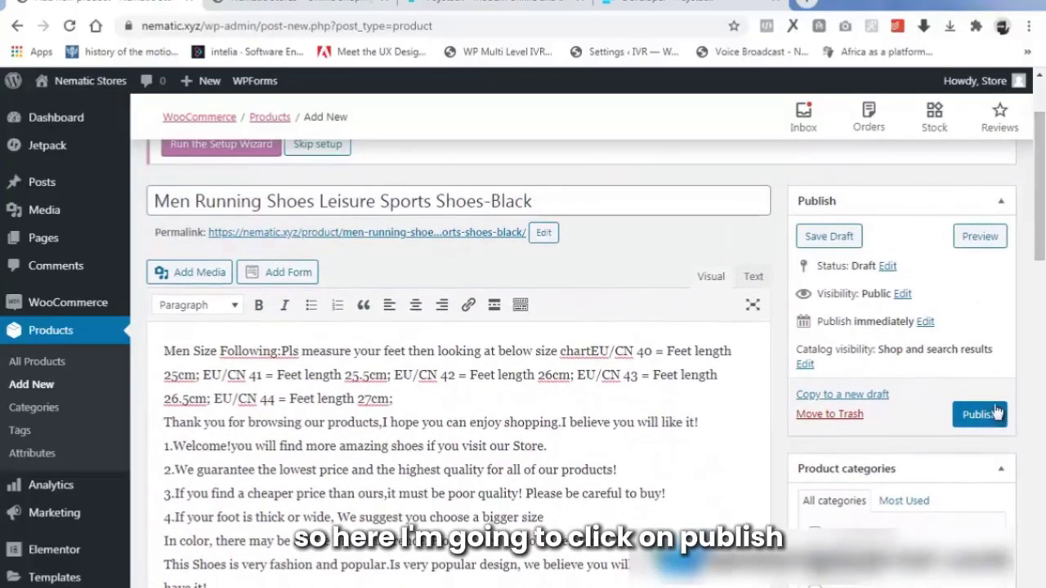
Publish the sneaker product and open its live product page in a new tab.
click(968, 412)
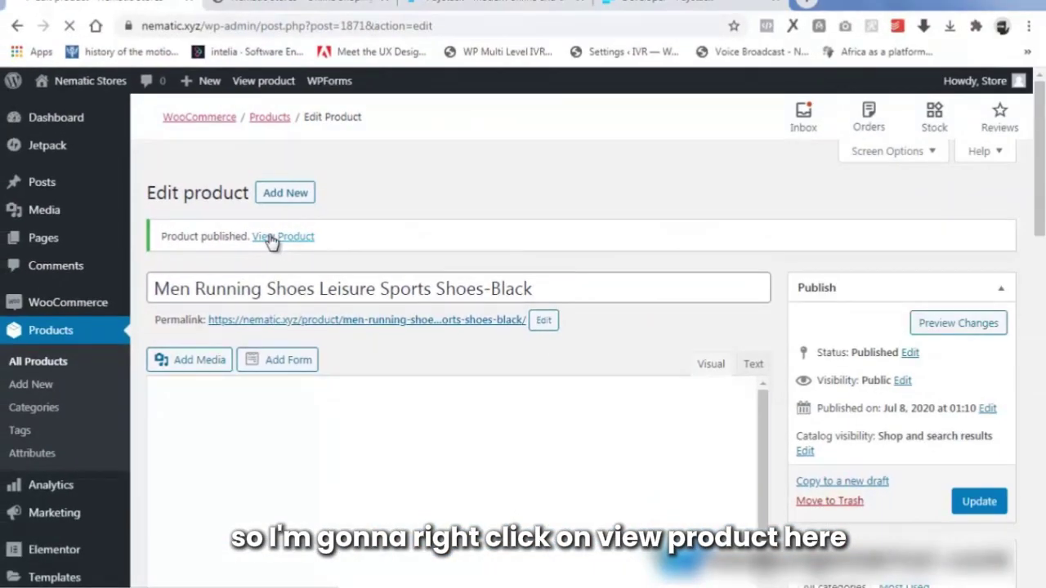
right_click(272, 241)
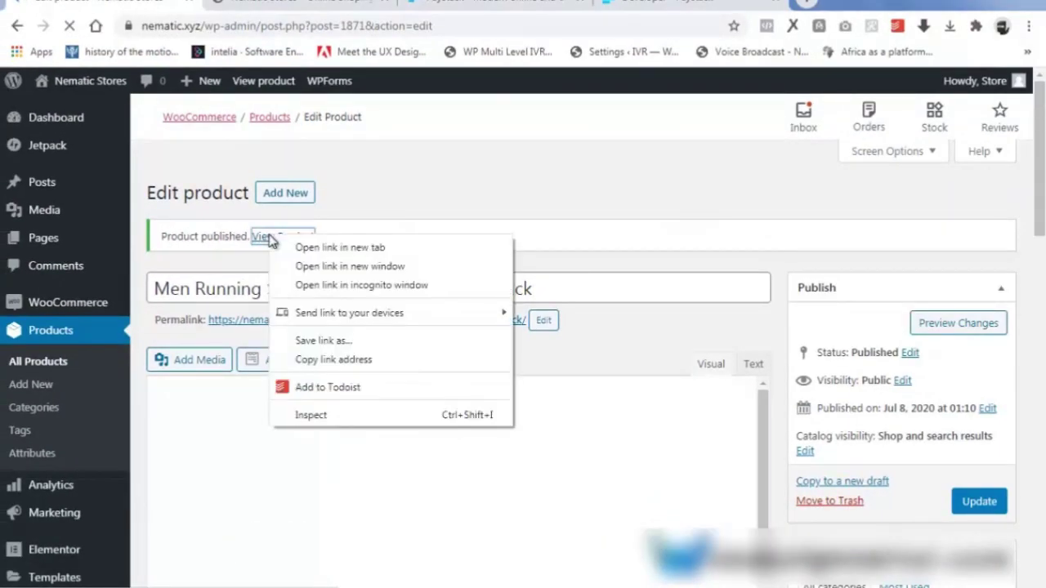
click(290, 244)
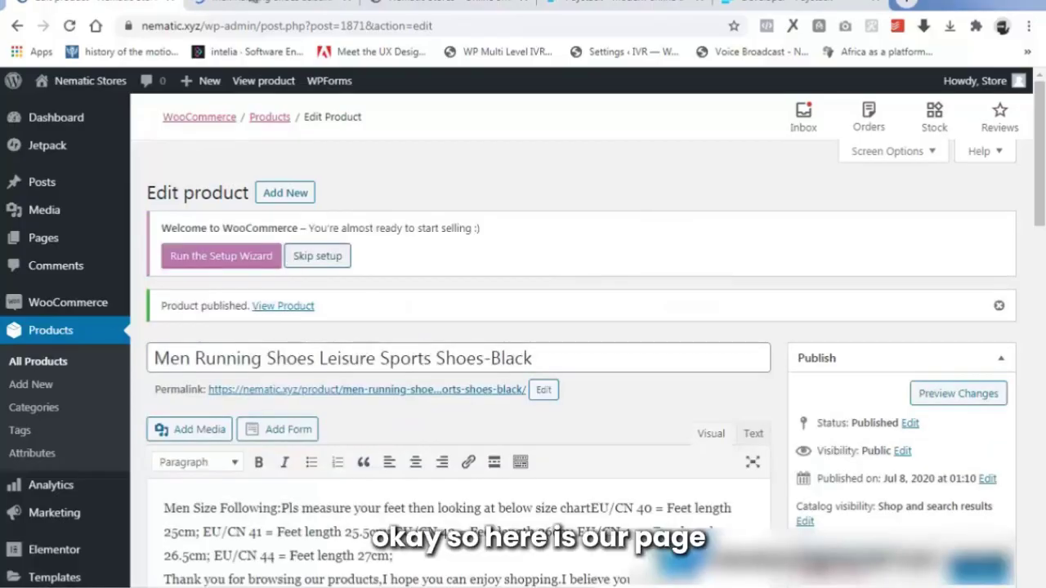
key(ctrl+Tab)
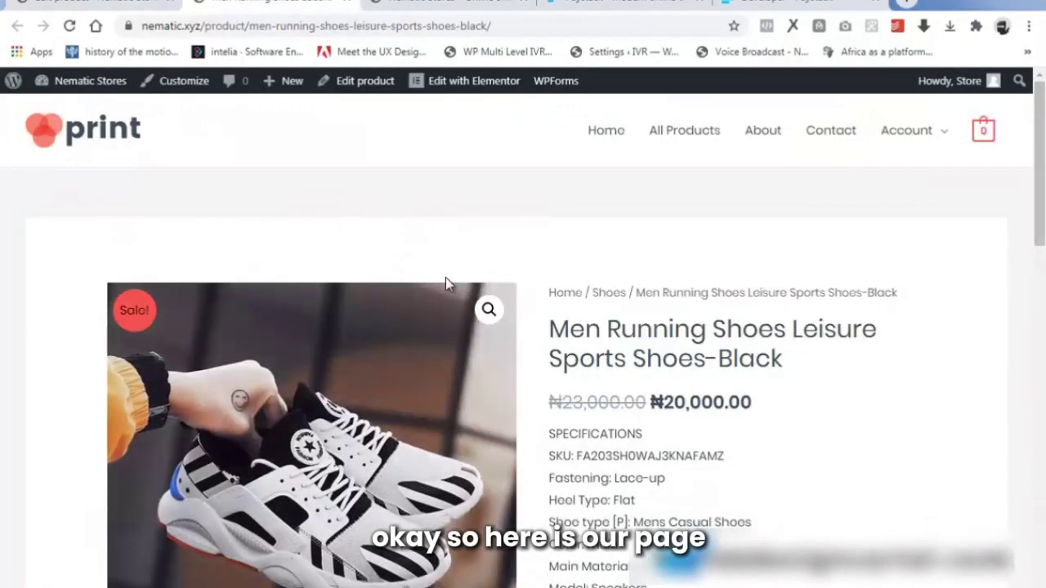
Browse the live product page, viewing the main photo and each gallery thumbnail.
scroll(311, 368, down, 3)
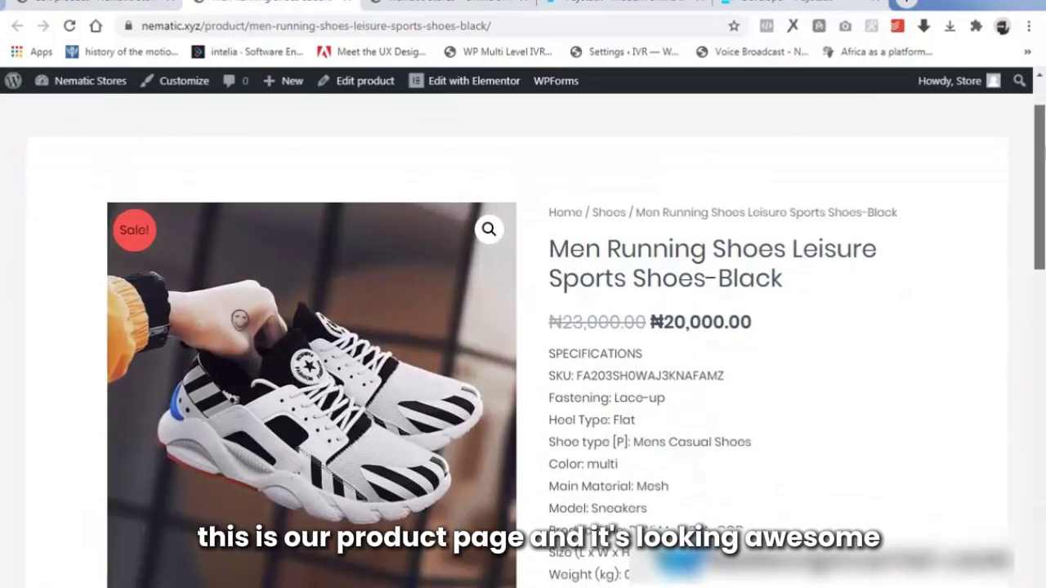
scroll(522, 343, down, 5)
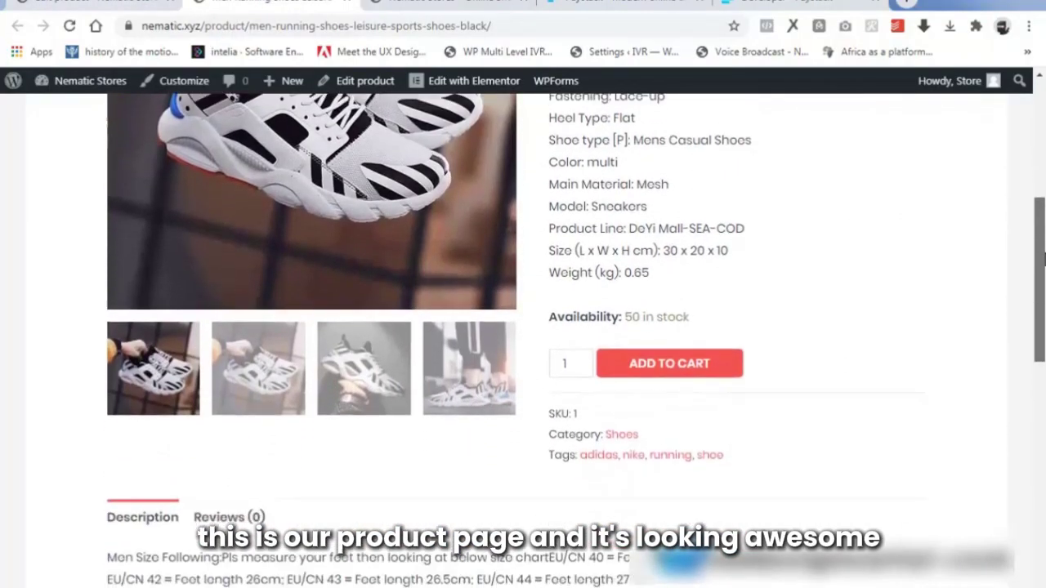
scroll(523, 343, down, 6)
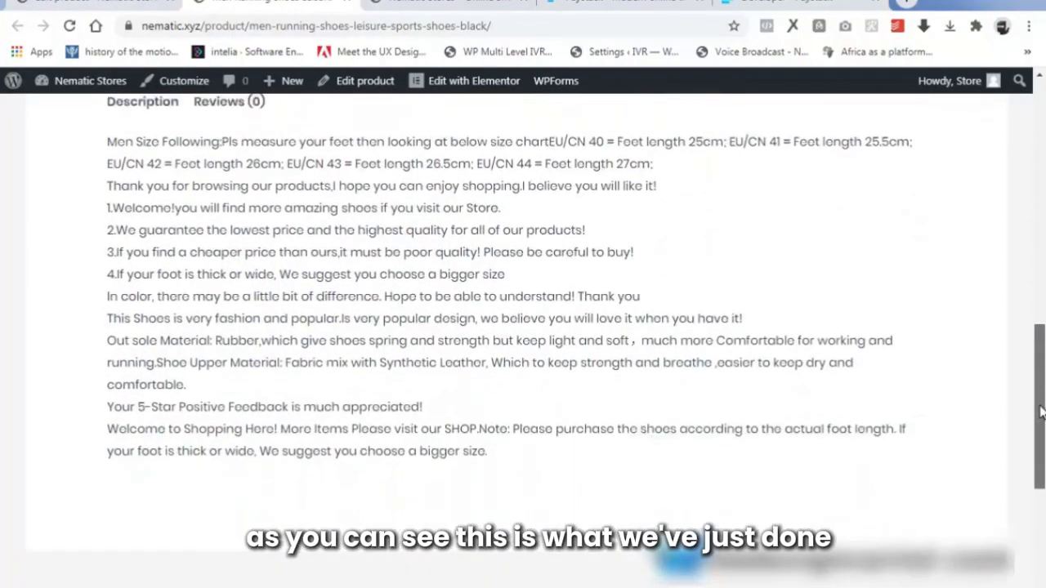
scroll(523, 343, up, 3)
scroll(936, 231, up, 8)
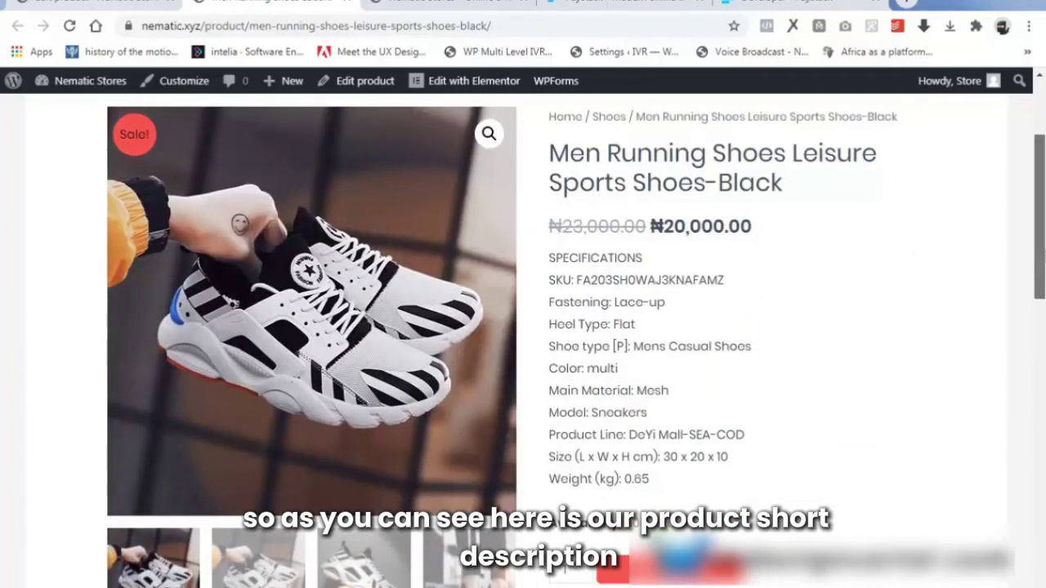
scroll(660, 396, down, 6)
scroll(303, 413, down, 2)
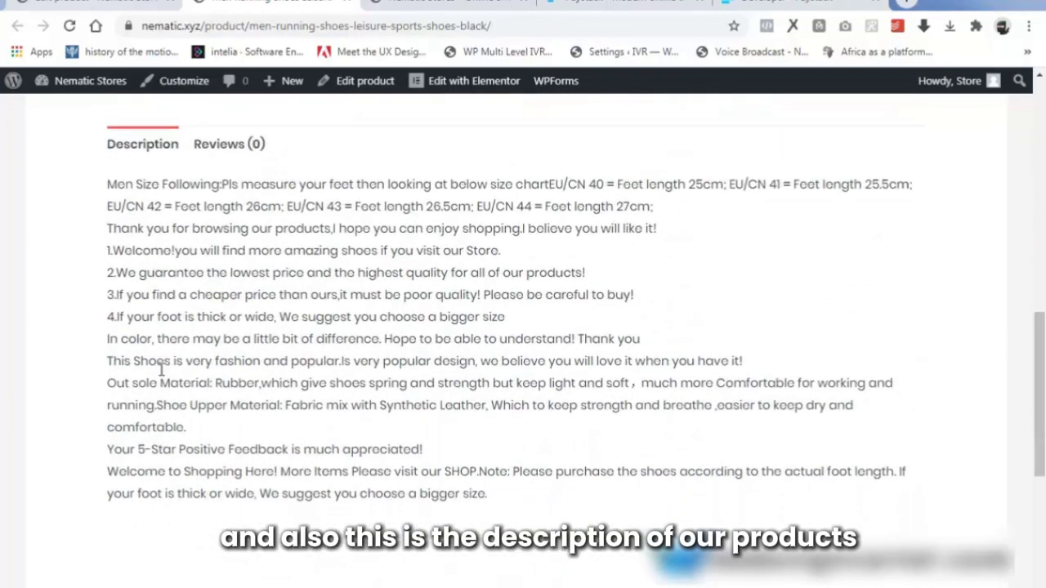
scroll(272, 344, up, 8)
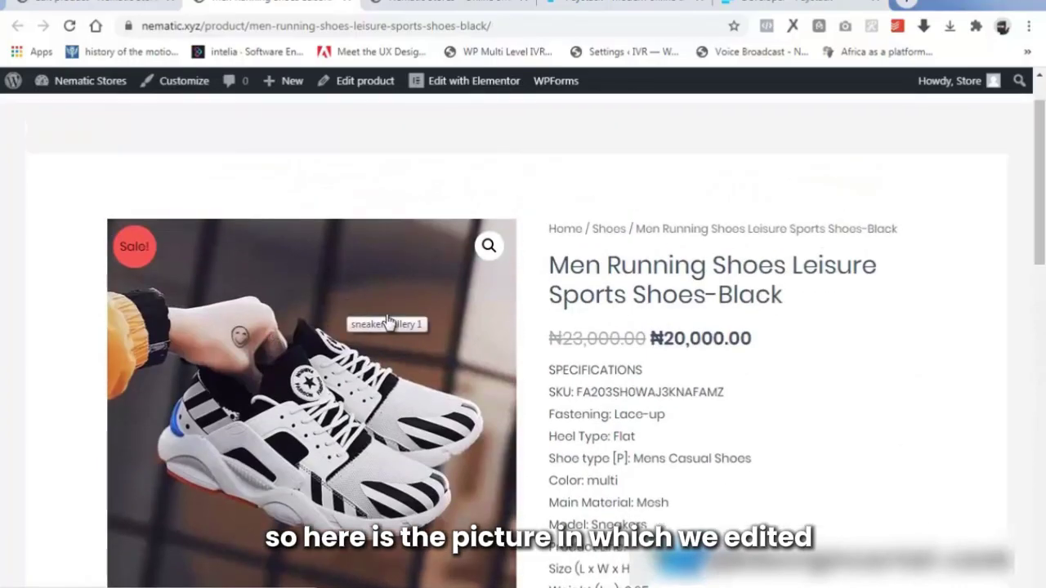
click(488, 245)
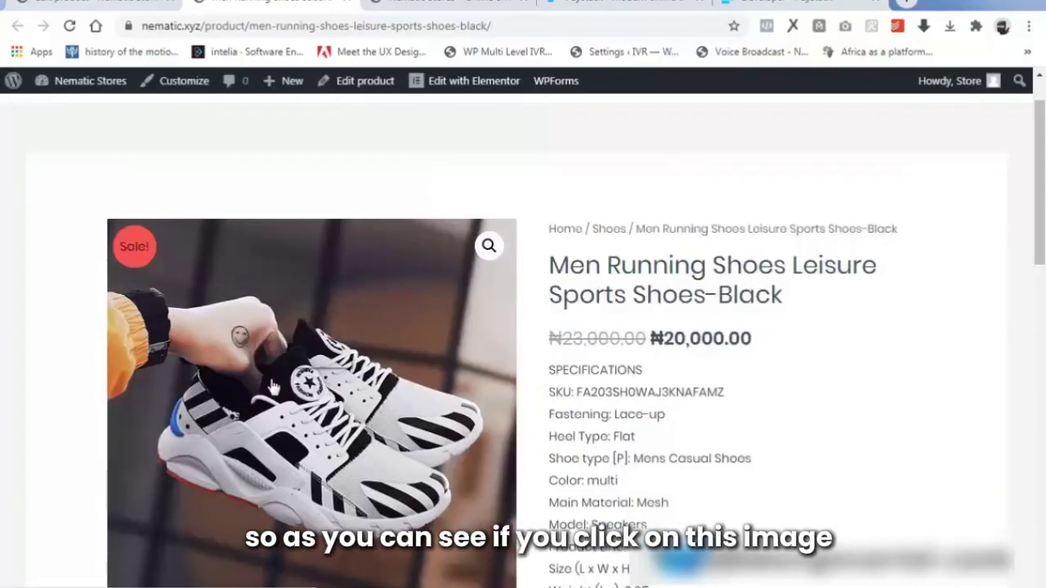
scroll(237, 326, down, 3)
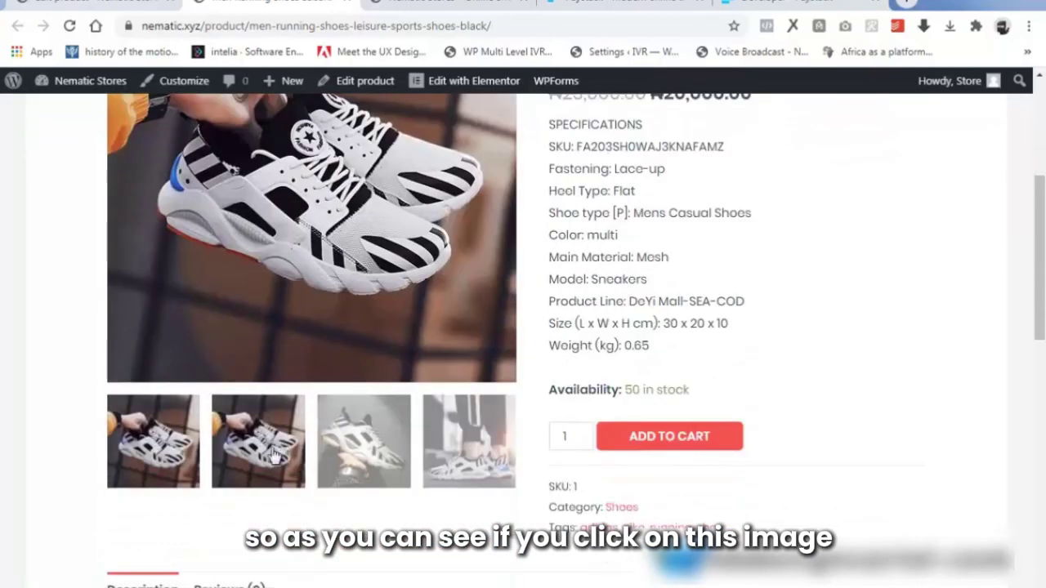
click(272, 451)
click(372, 441)
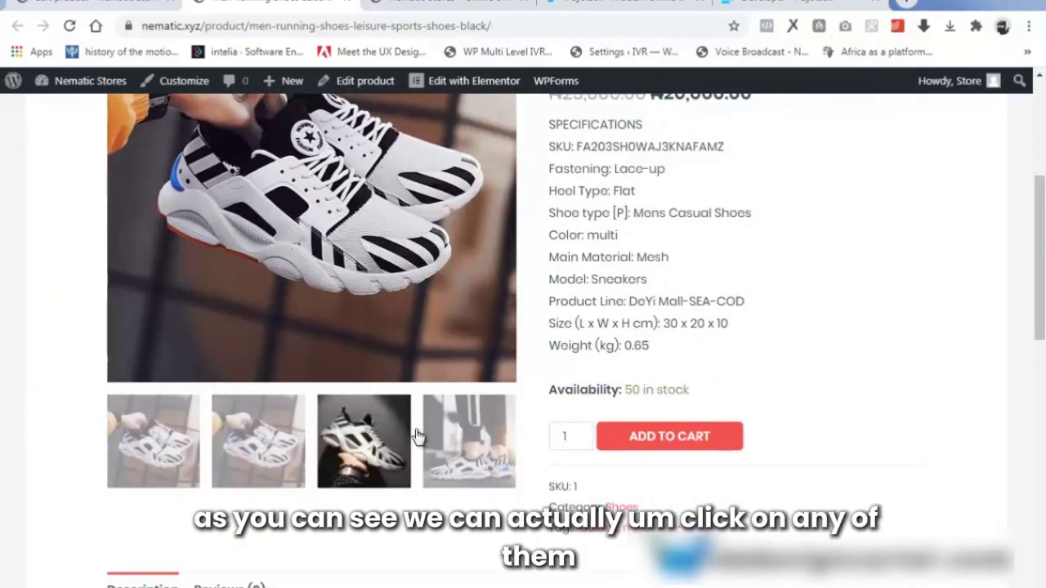
click(457, 441)
click(138, 453)
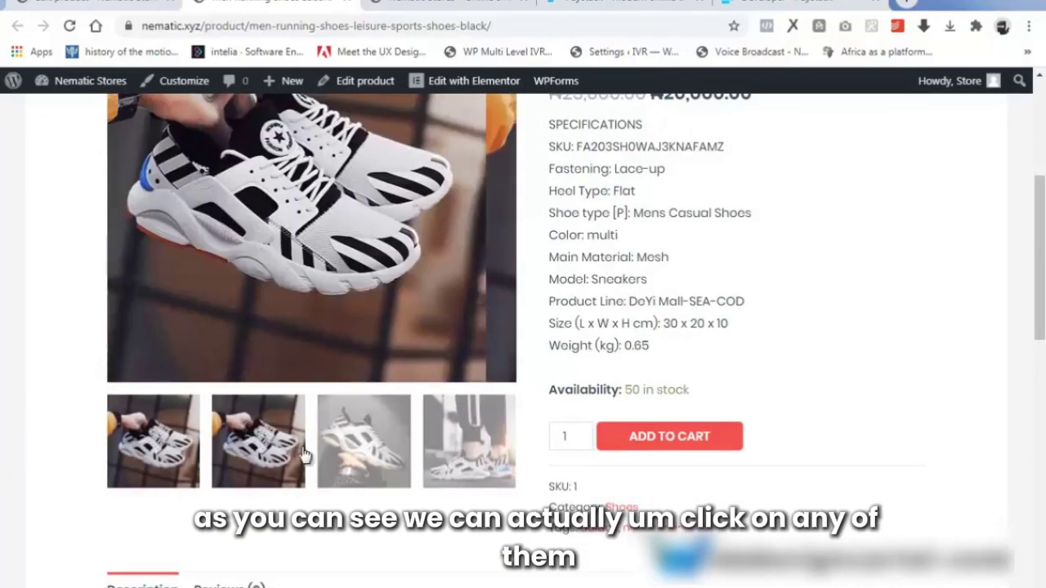
click(384, 451)
click(482, 448)
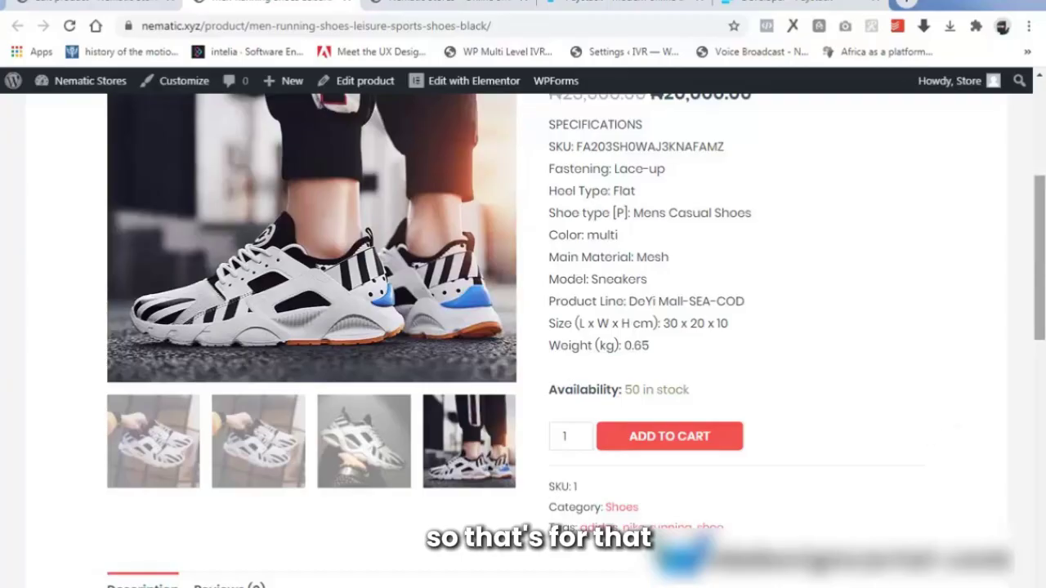
scroll(741, 418, up, 2)
scroll(523, 327, up, 2)
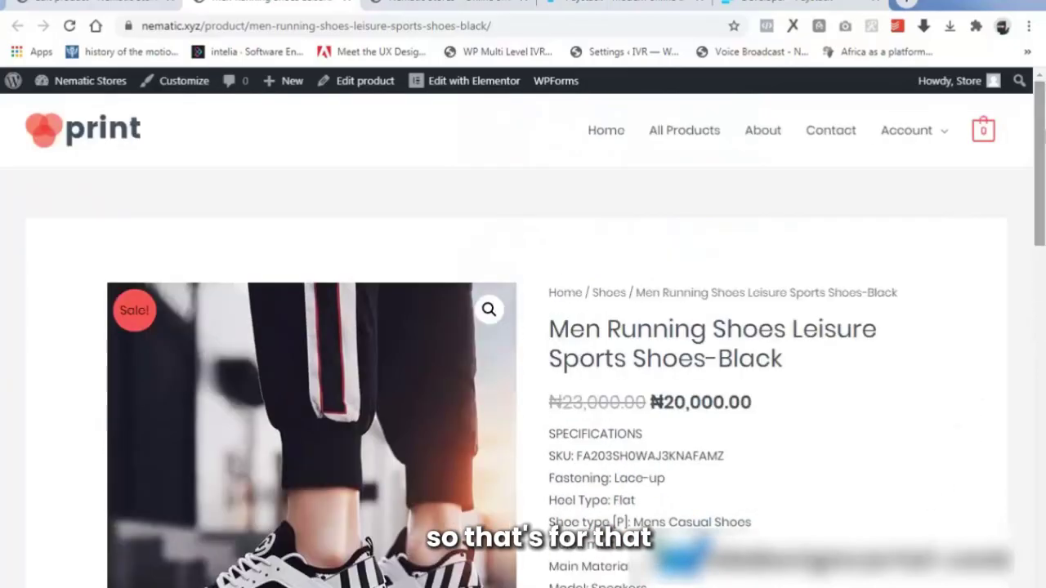
Start a new product titled 'JGeTters Men Summer Tide Rivet Leather Palm Slippers - Black' and paste its long description.
click(351, 4)
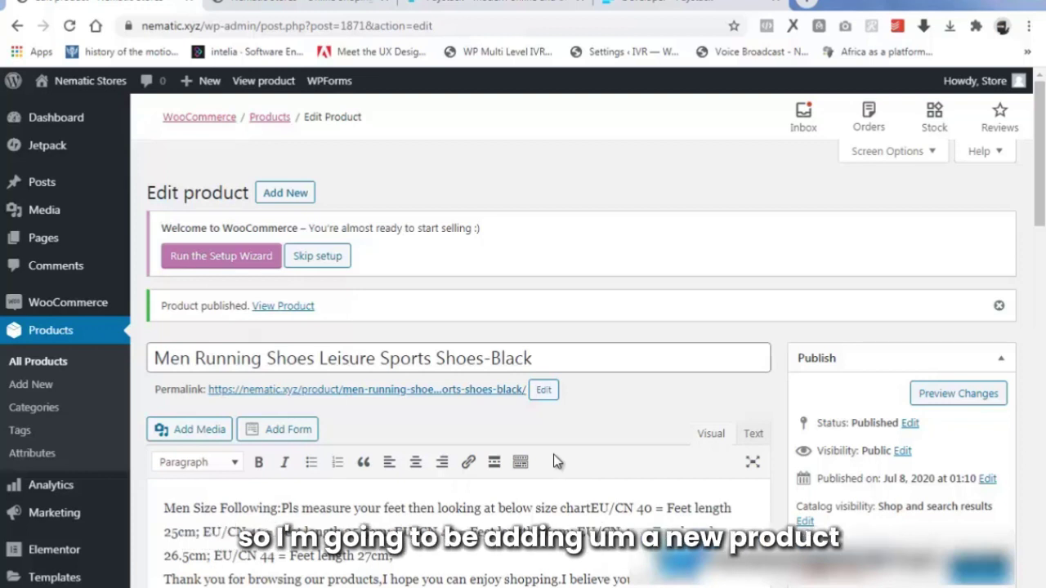
click(273, 201)
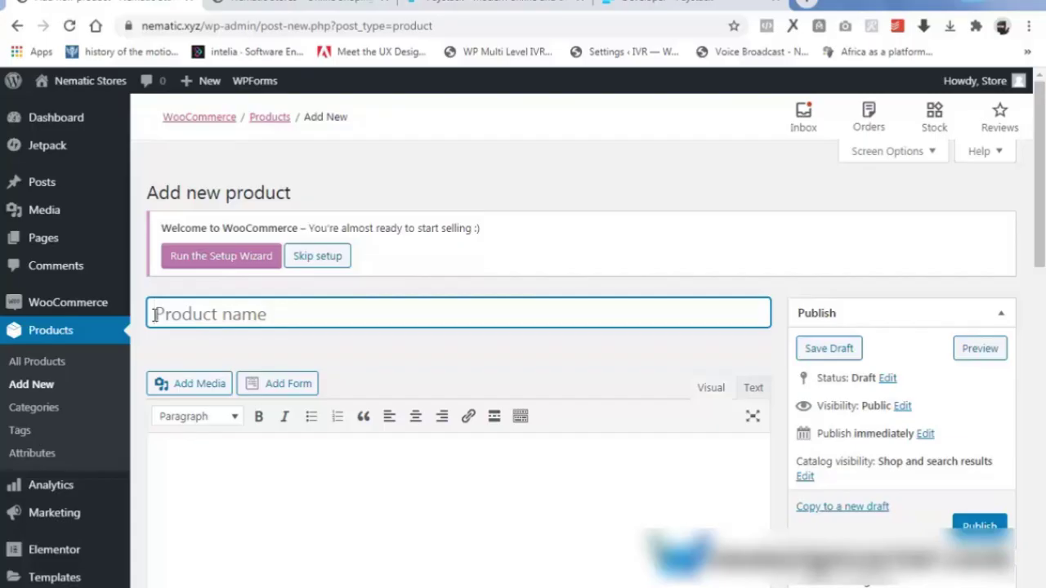
text(JGeTters Men Summer Tide Rivet Leather Palm Slippers - Black)
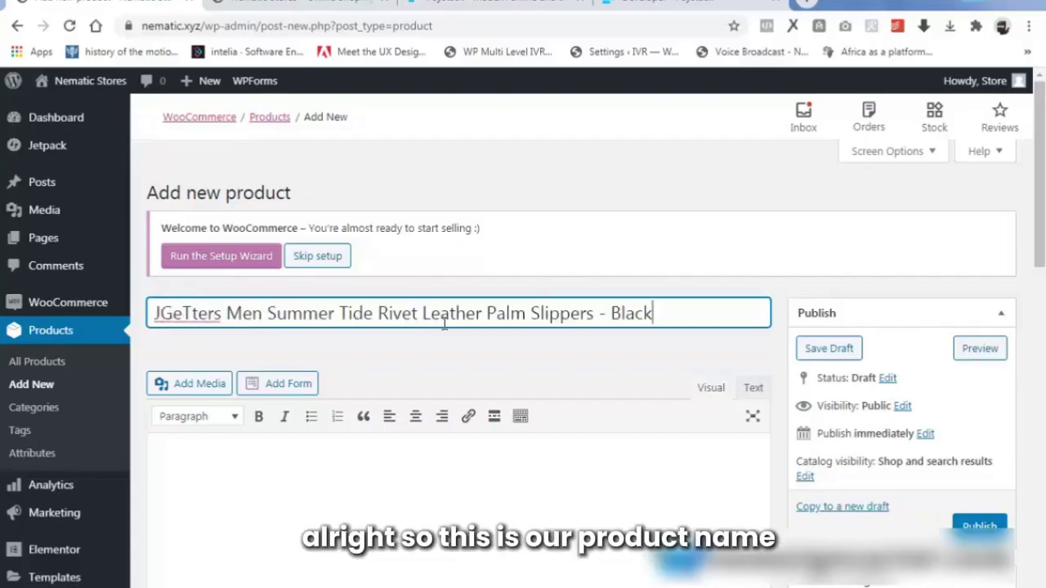
click(166, 446)
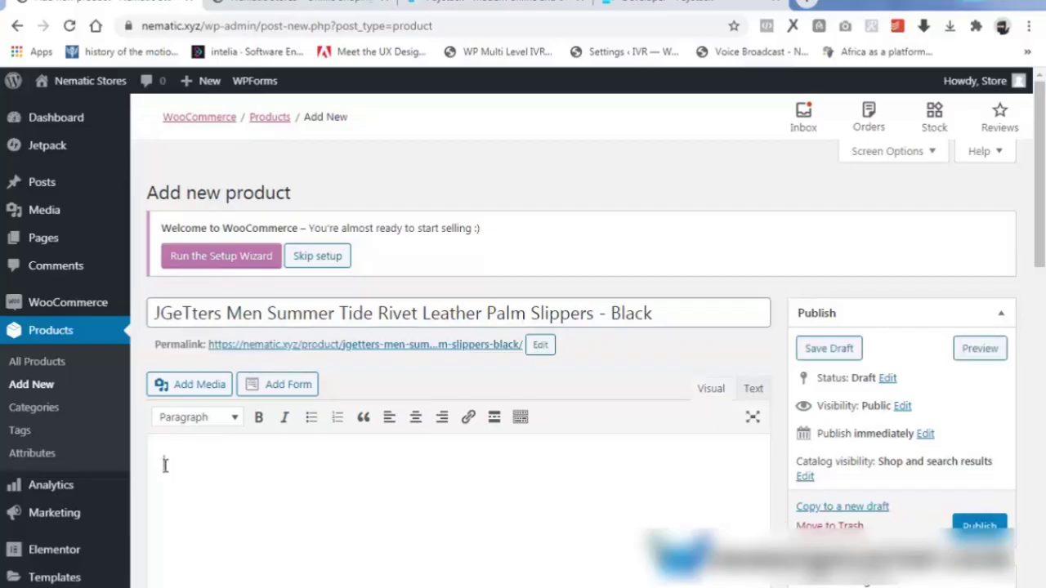
key(ctrl+v)
scroll(526, 399, down, 3)
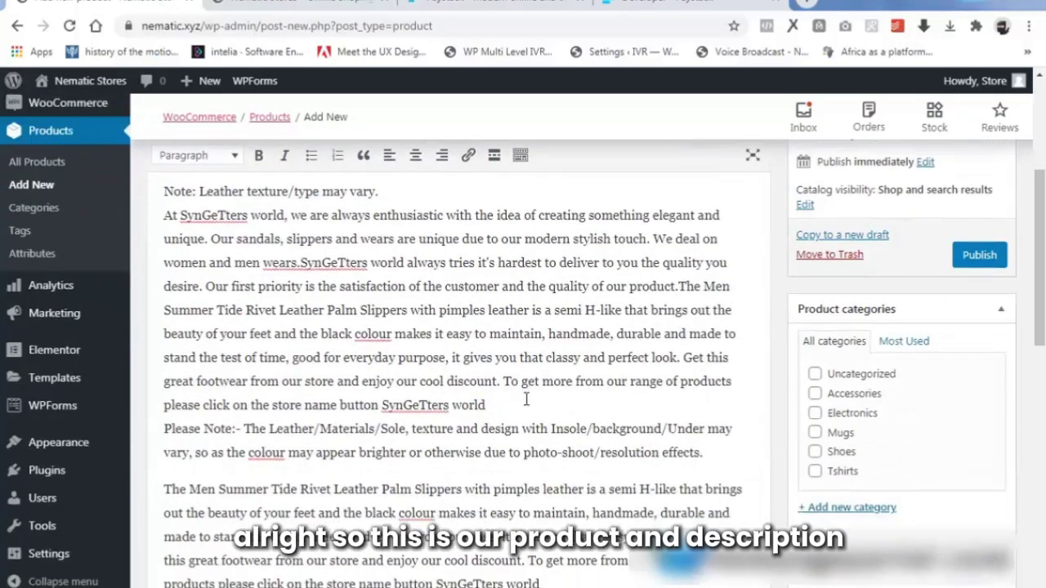
scroll(509, 403, down, 5)
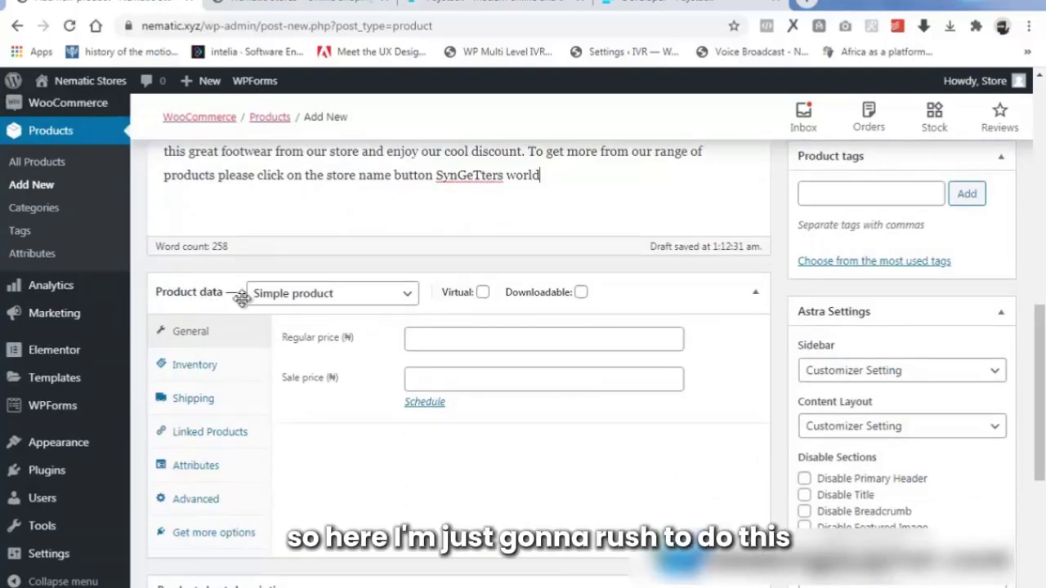
Set the regular price to 50000 and the sale price to 30000.
click(440, 341)
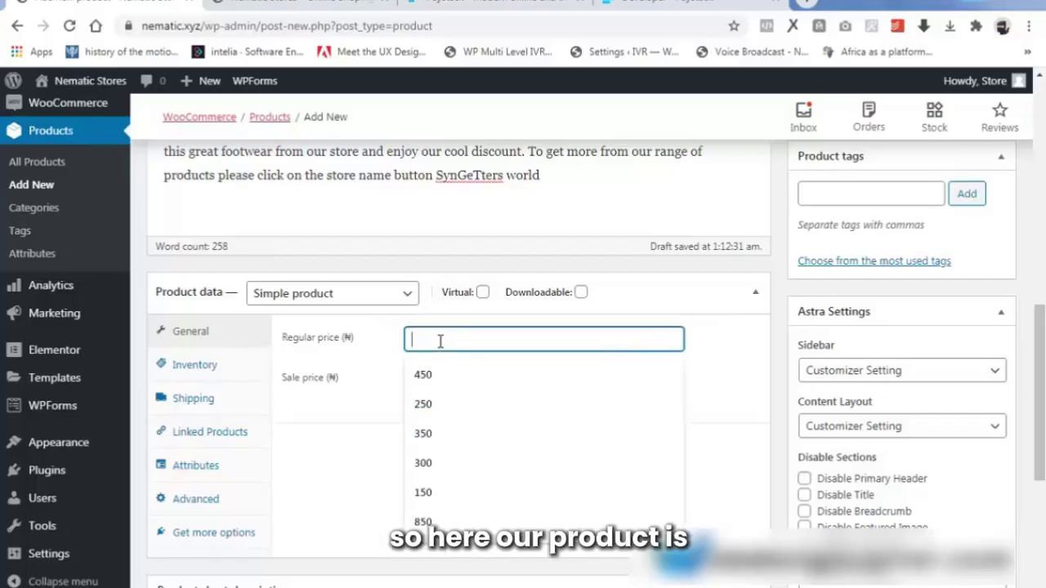
text(50000)
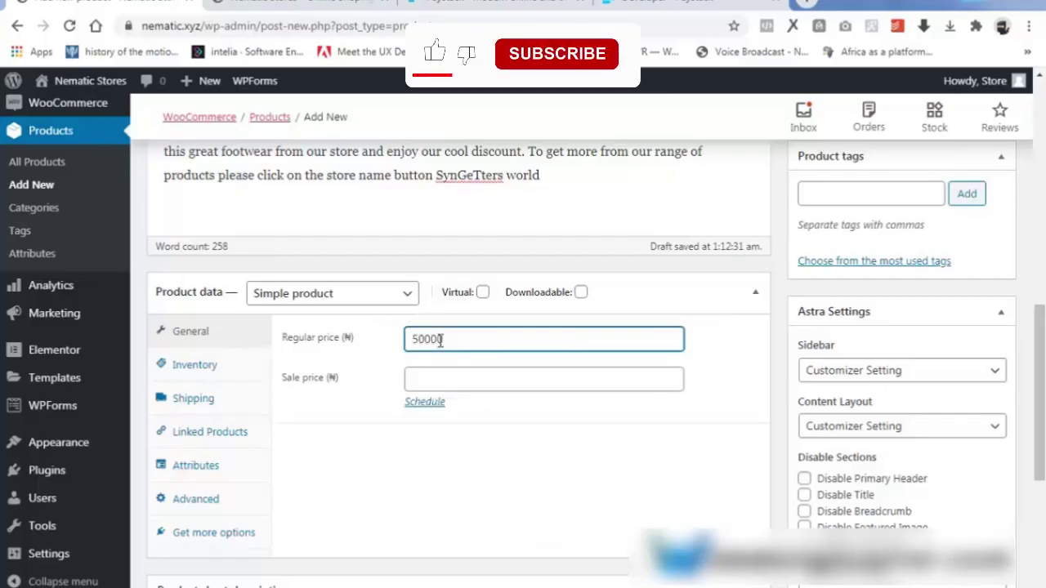
click(447, 377)
text(30000)
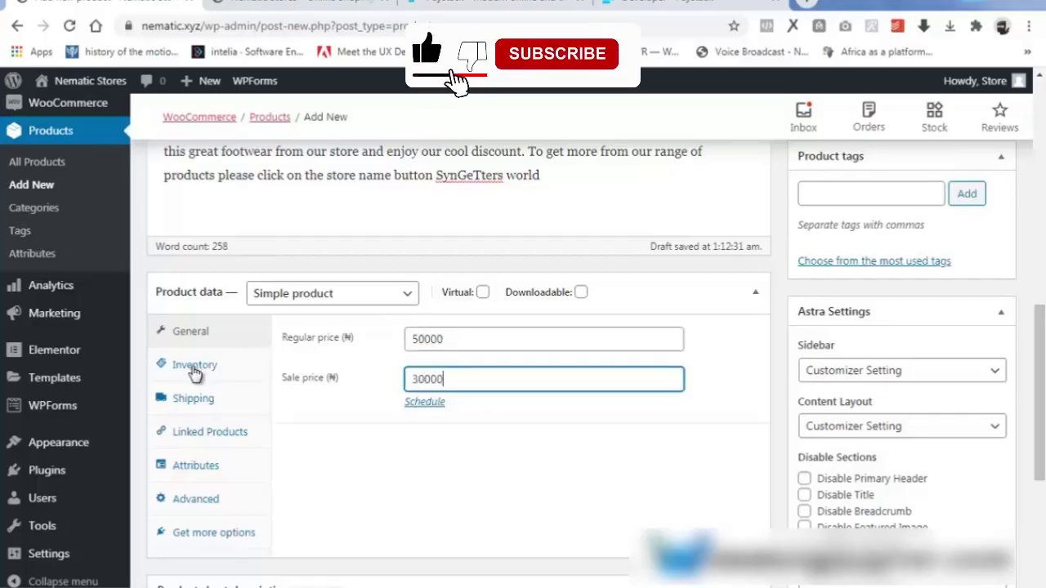
Set inventory to SKU 1, managed stock of 50, backorders disallowed, low stock threshold 5.
click(194, 365)
click(459, 337)
text(1)
click(410, 376)
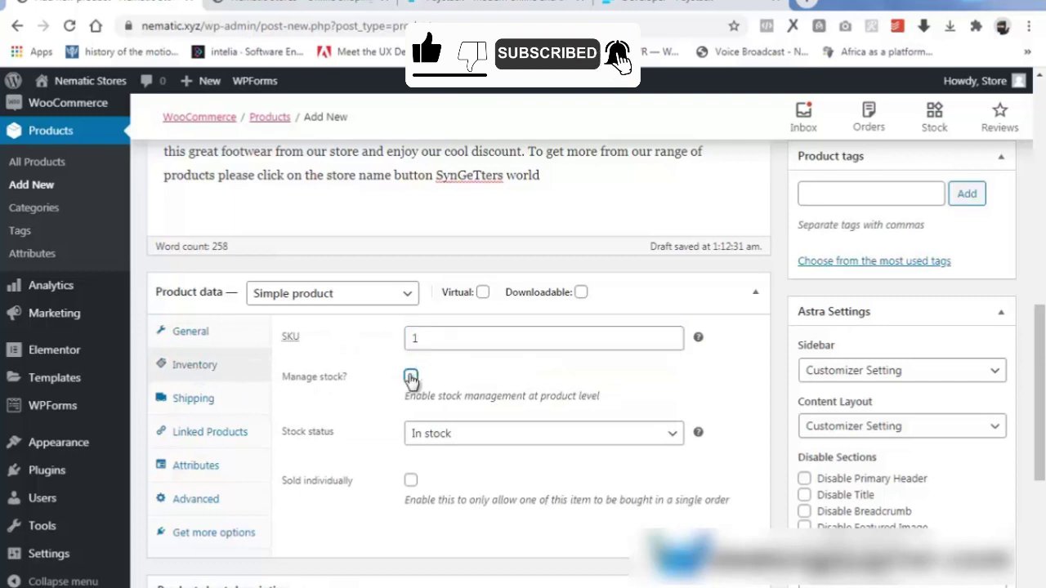
click(412, 433)
key(BackSpace)
text(50)
click(449, 473)
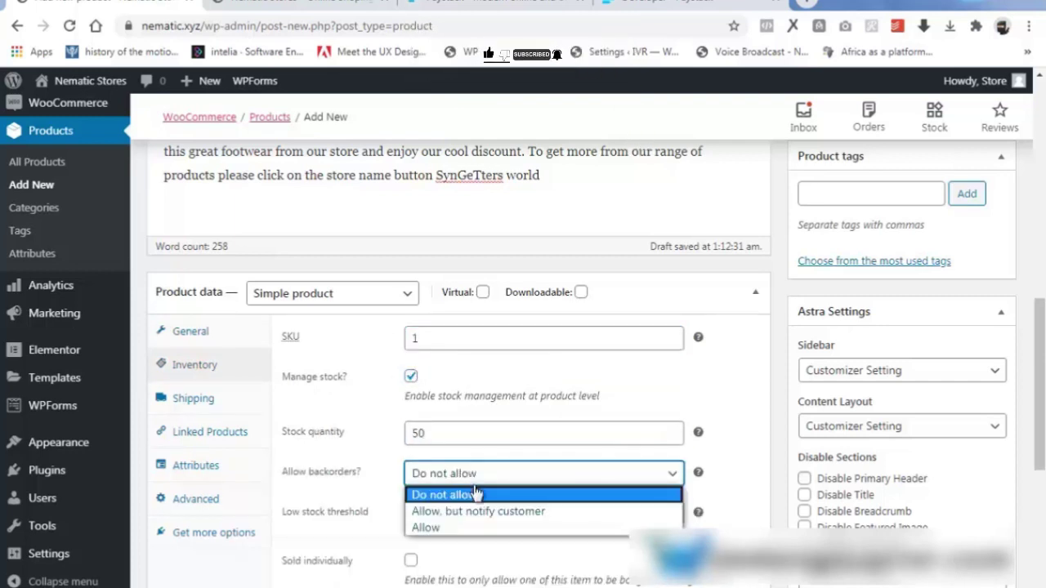
click(425, 493)
click(443, 510)
text(5)
scroll(376, 523, down, 1)
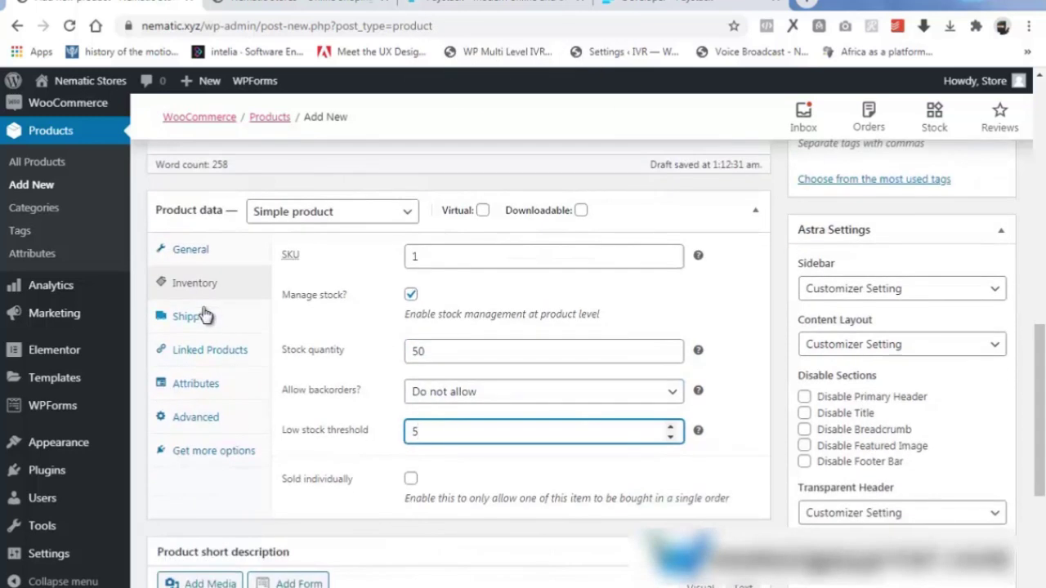
Look through the Shipping, Linked Products, Attributes, Advanced and extensions sections of Product data.
click(204, 316)
click(192, 350)
click(190, 383)
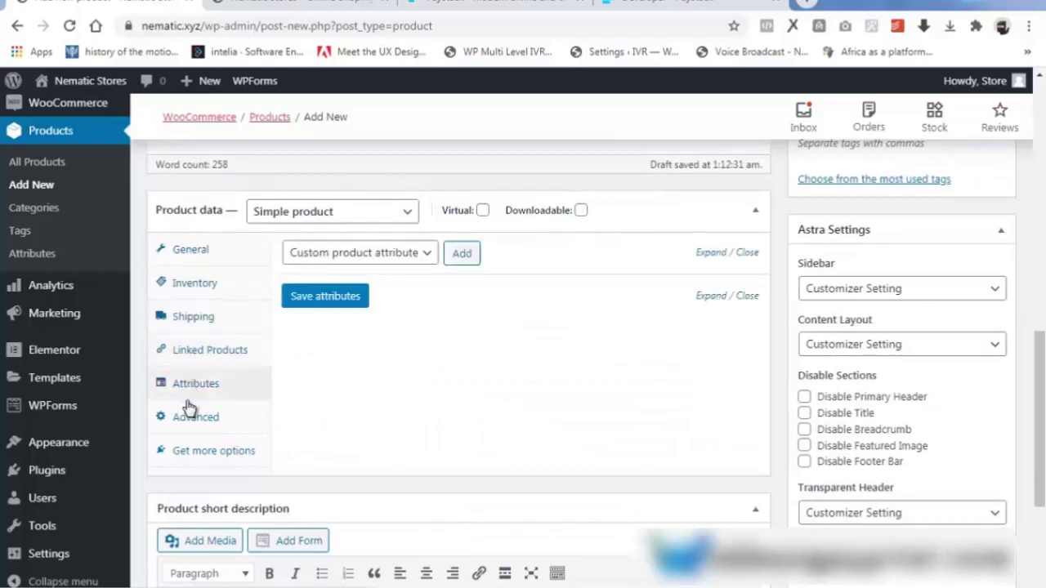
click(190, 416)
click(188, 384)
click(190, 417)
click(190, 450)
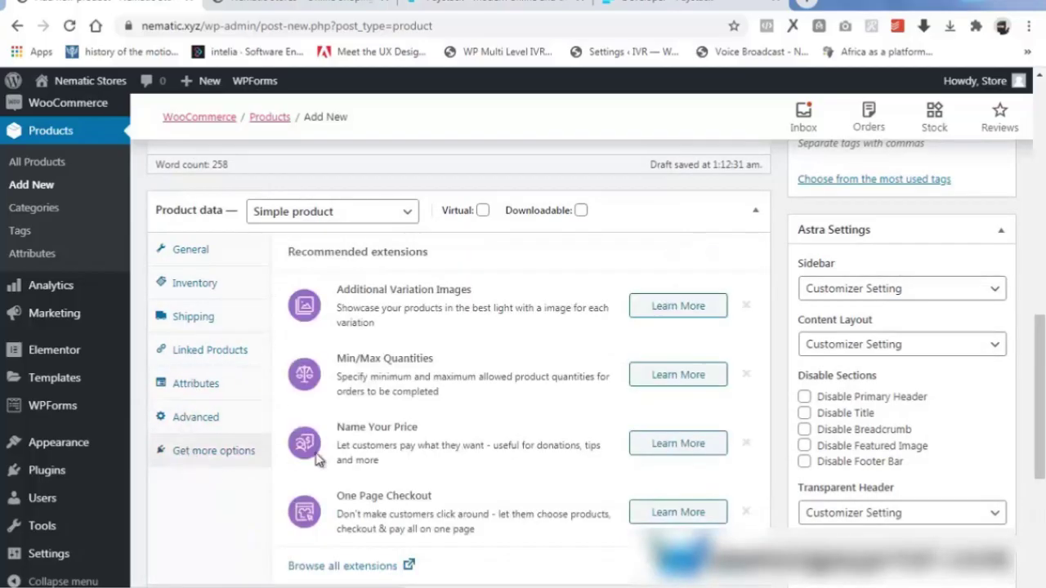
scroll(189, 360, down, 4)
Copy the specifications from WordPad and paste them into the product short description.
click(582, 585)
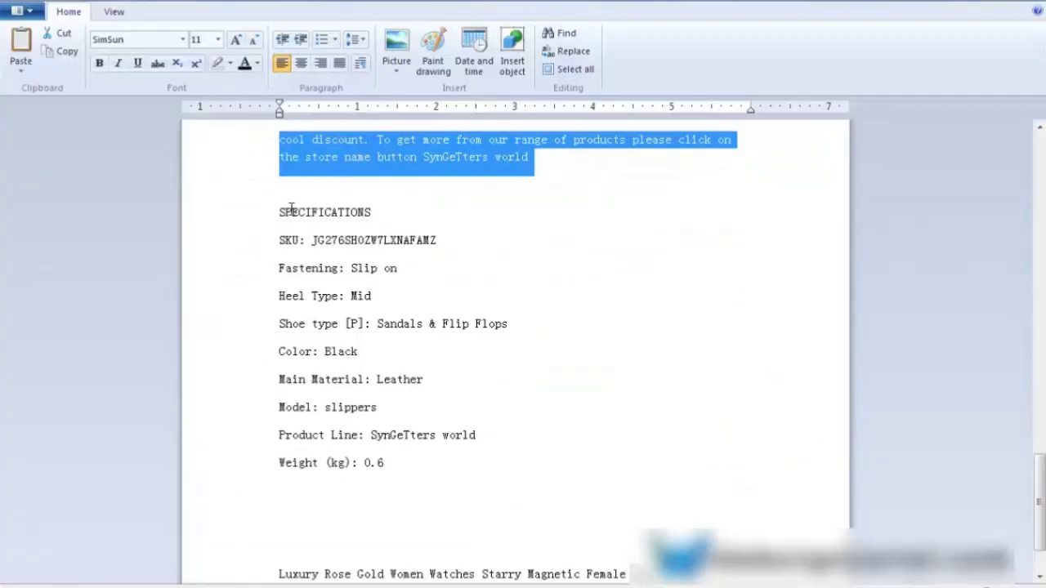
drag(280, 214, 419, 466)
key(ctrl+c)
key(alt+Tab)
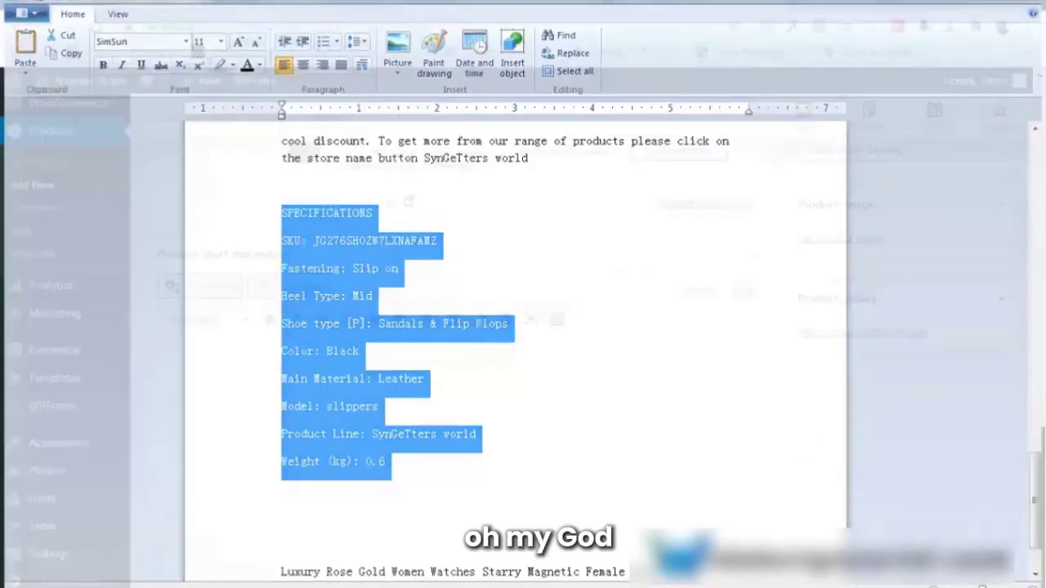
right_click(196, 355)
click(230, 451)
scroll(889, 514, up, 10)
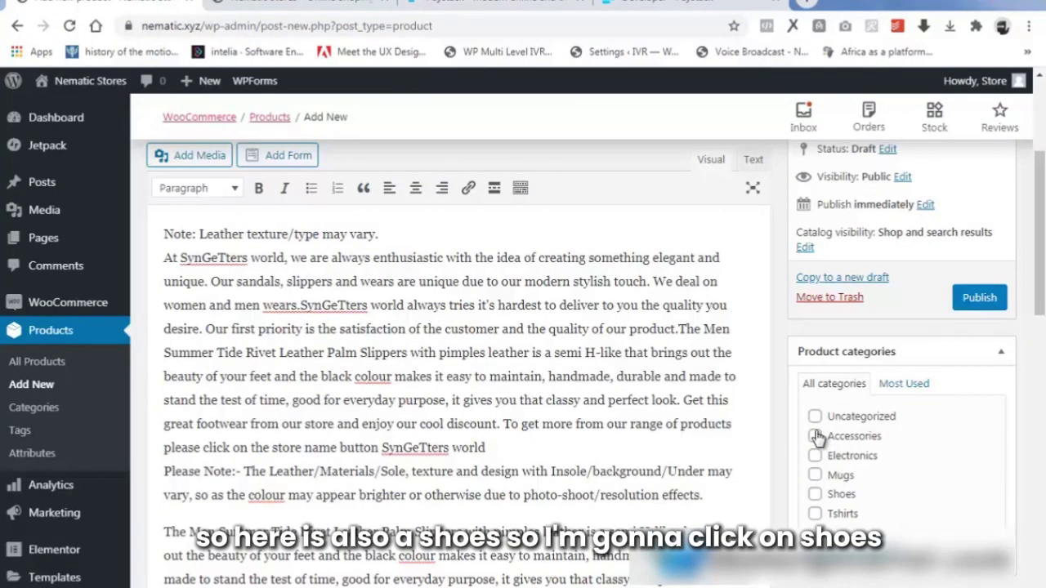
Enter the tags 'shoes nike' in the Product tags box.
scroll(1038, 278, down, 5)
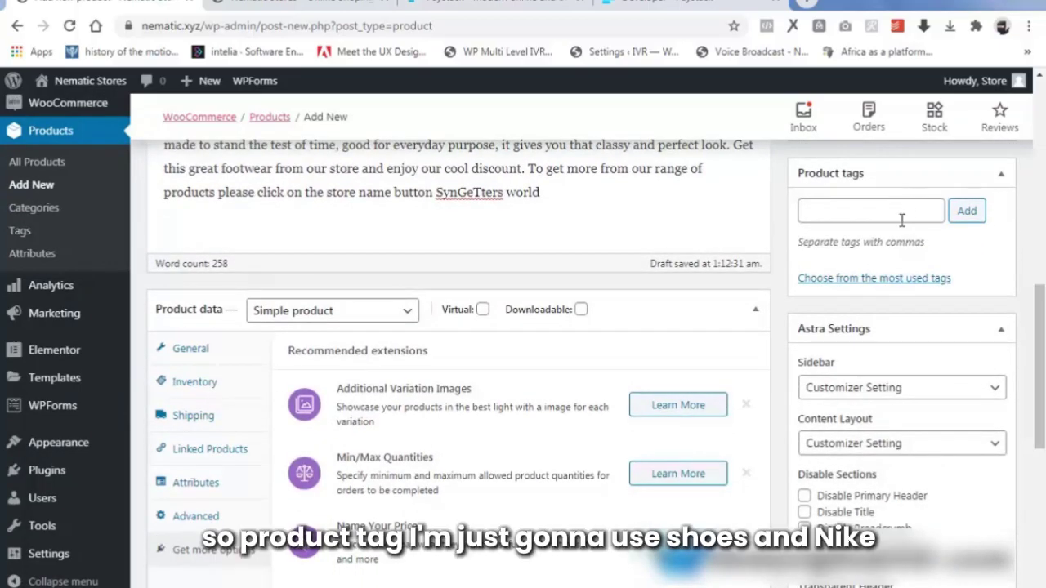
click(894, 218)
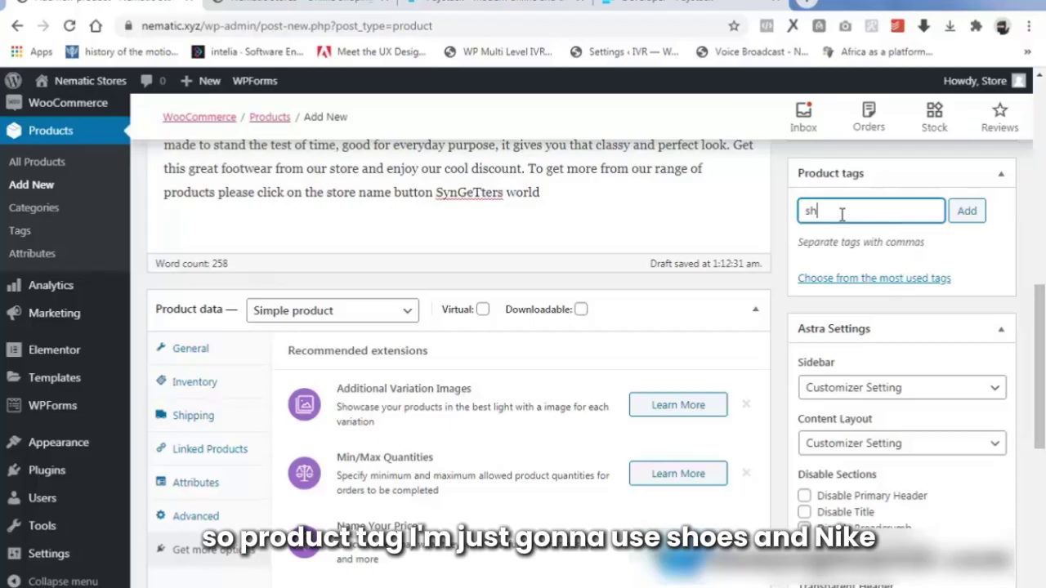
text(shoes nike)
scroll(986, 395, down, 4)
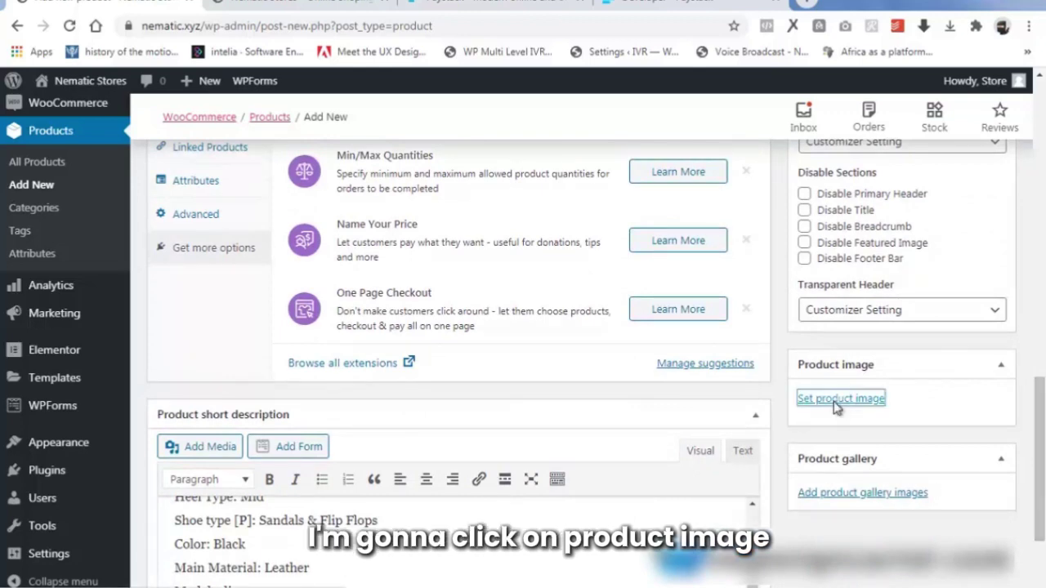
Upload 3.jpg, the white sneaker photo, and set it as the main product image.
click(837, 402)
click(65, 157)
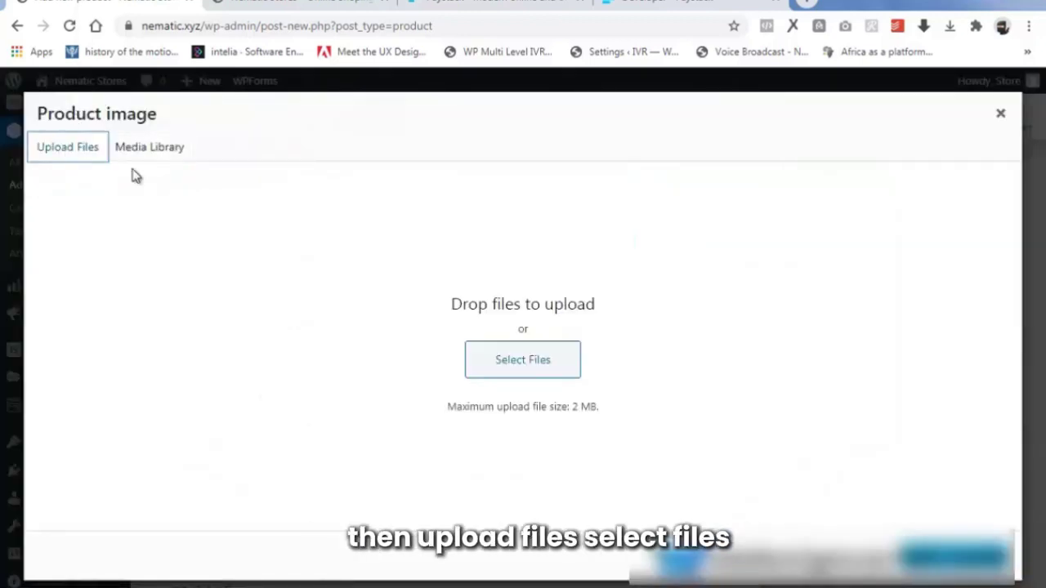
click(512, 361)
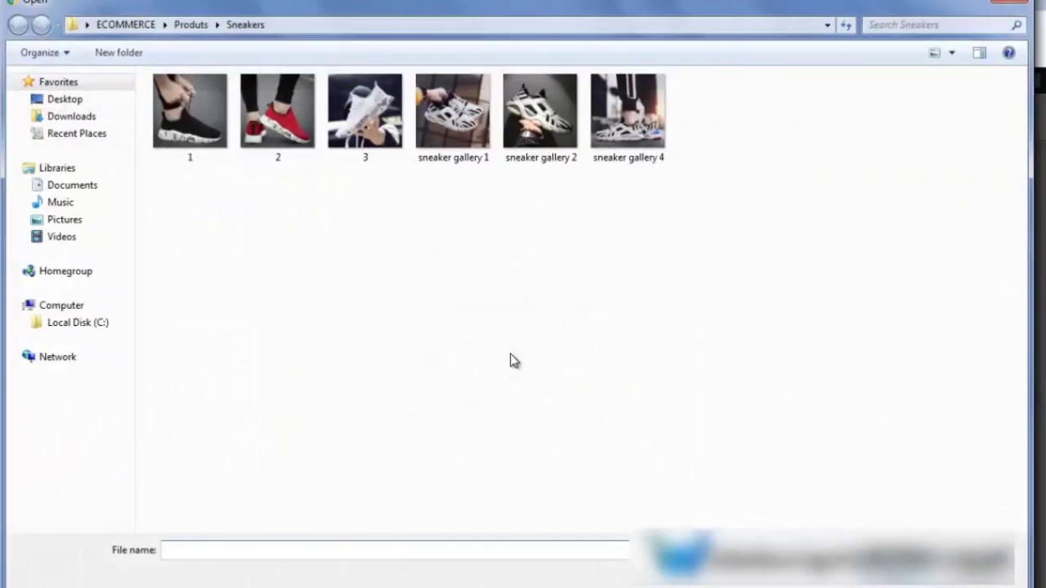
click(185, 131)
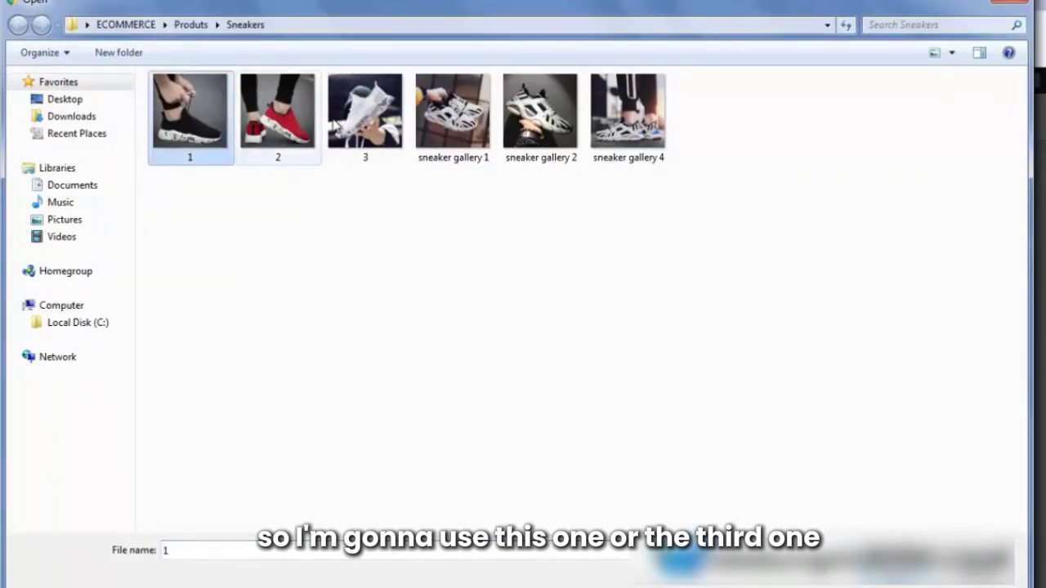
click(365, 120)
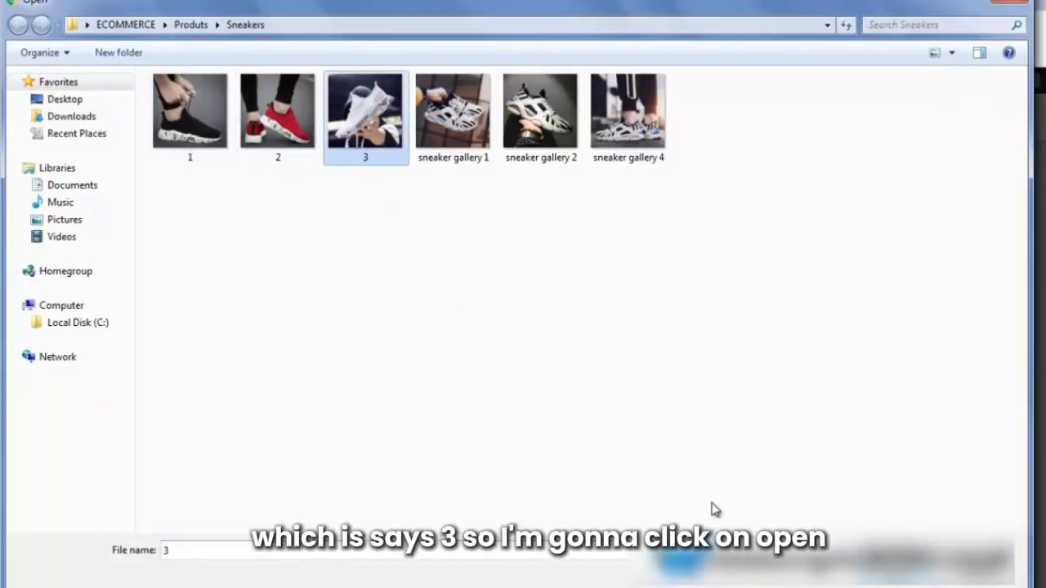
click(904, 582)
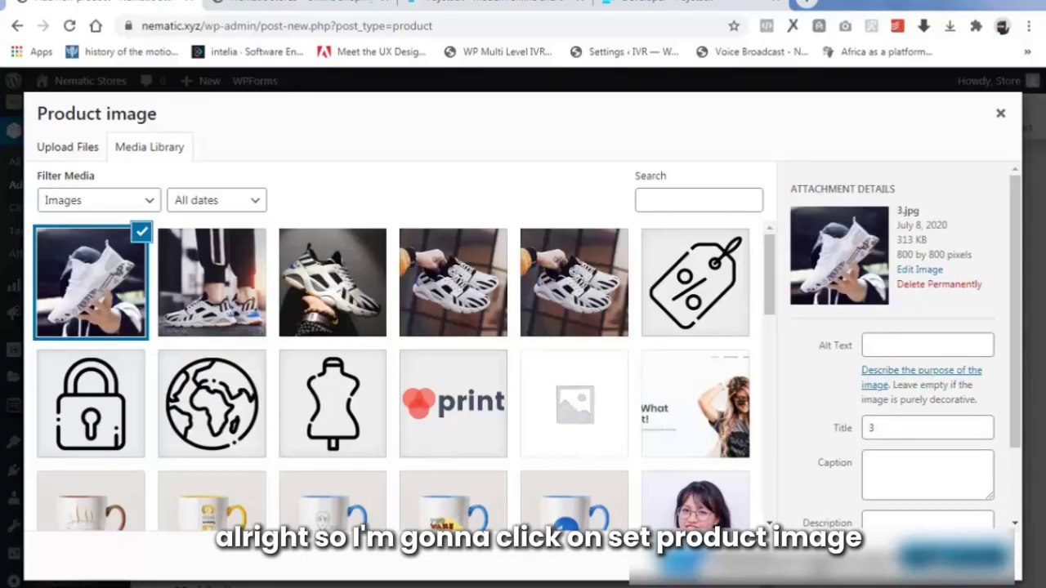
click(954, 557)
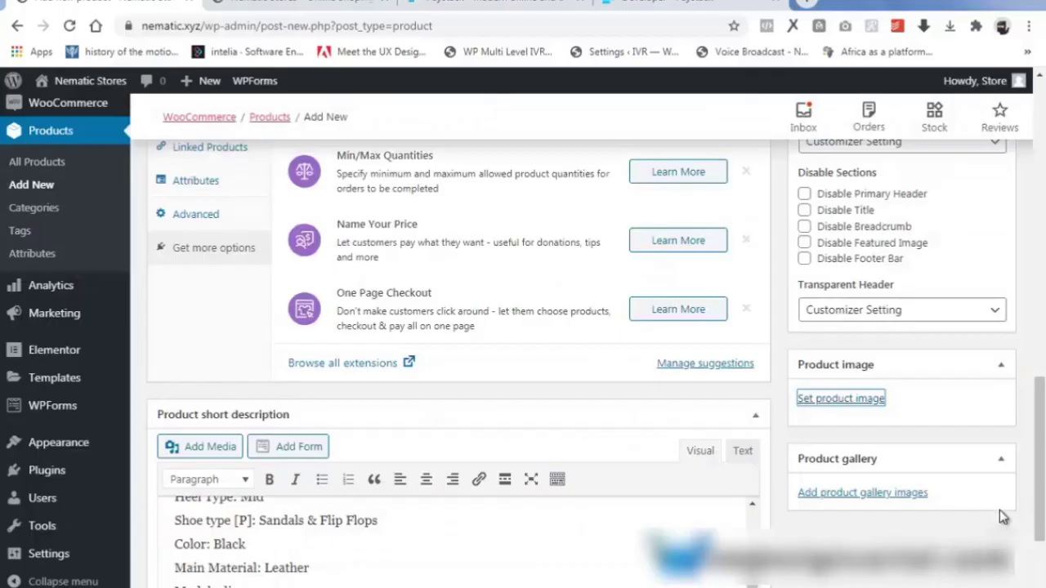
scroll(780, 406, down, 1)
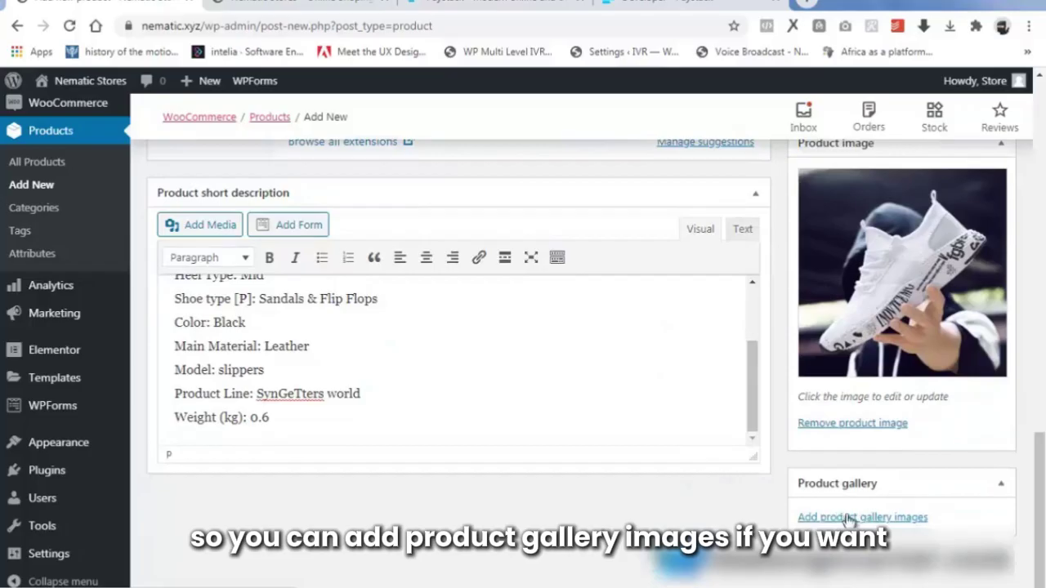
Publish the slippers product so its status reads Published on Jul 8, 2020.
drag(1040, 513, 1039, 214)
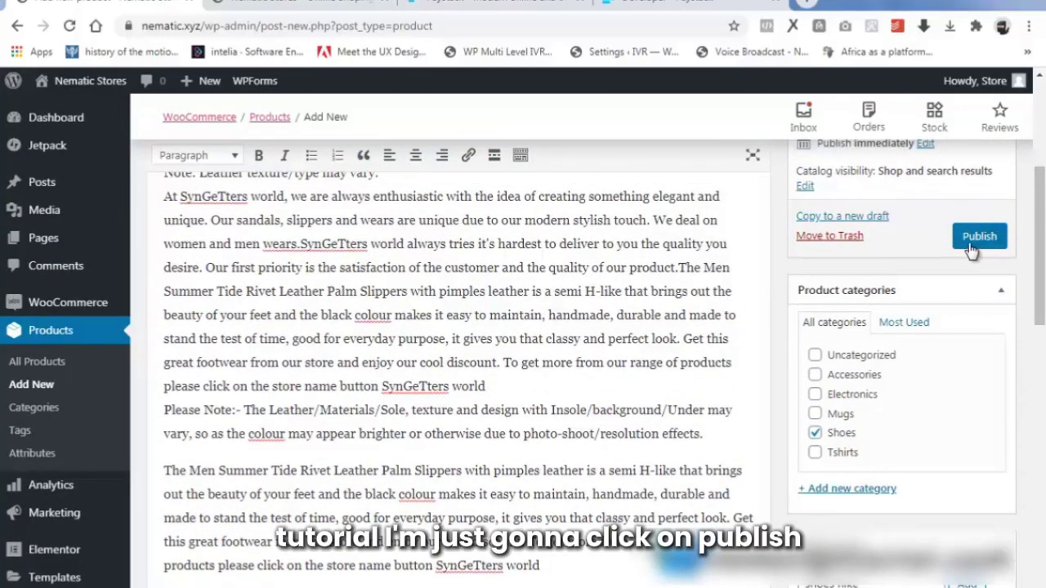
click(976, 244)
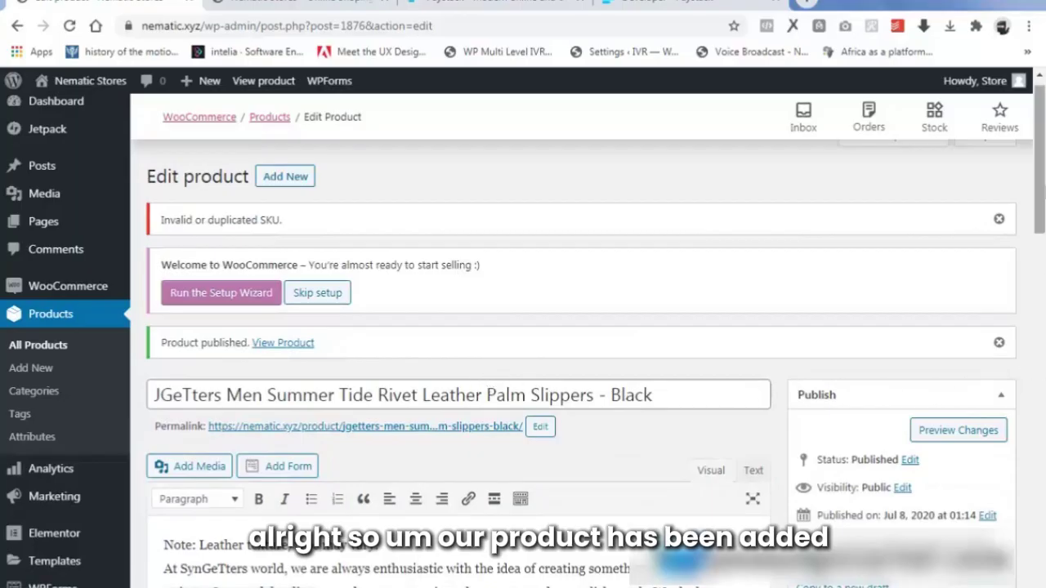
scroll(984, 294, down, 4)
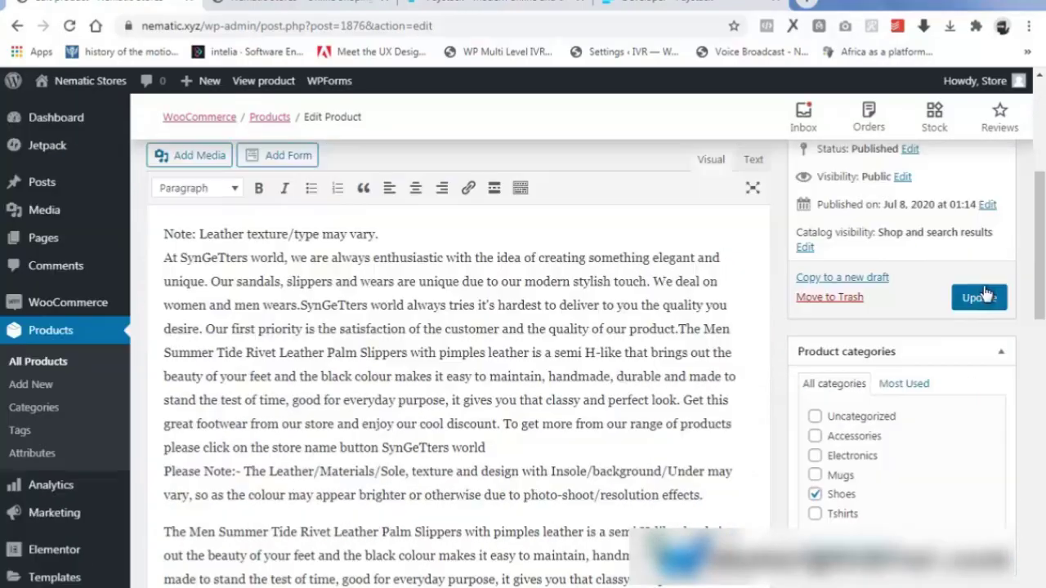
Save the slippers product changes and return to the Products list.
click(983, 296)
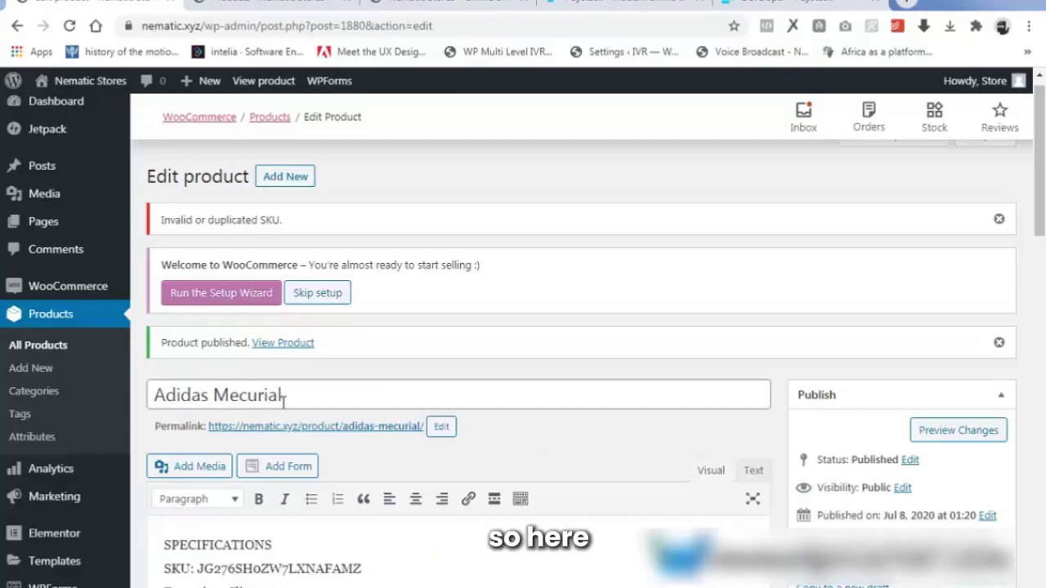
click(273, 3)
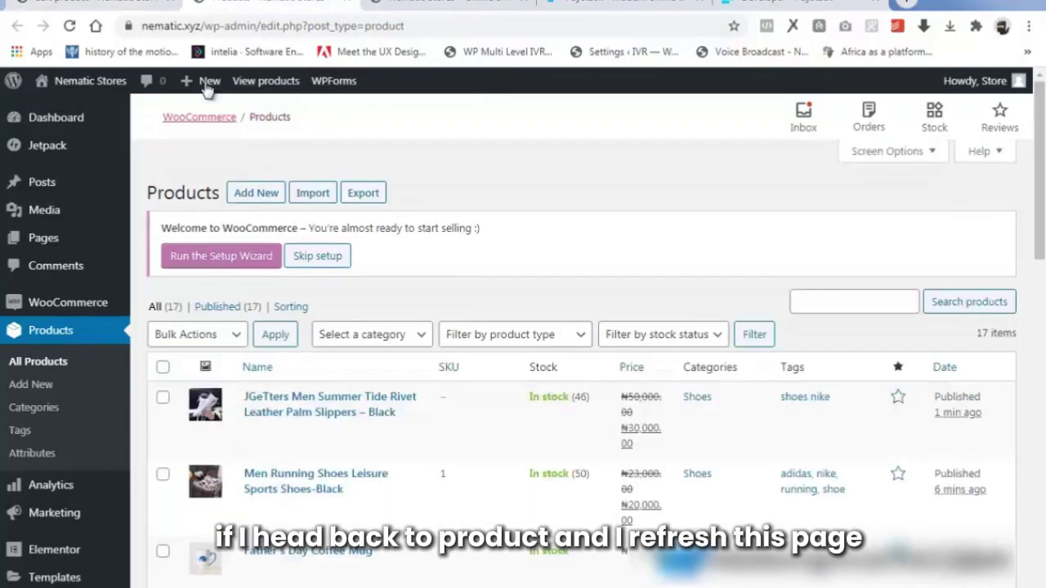
Reload the All Products list and review the newly added shoe products.
click(70, 26)
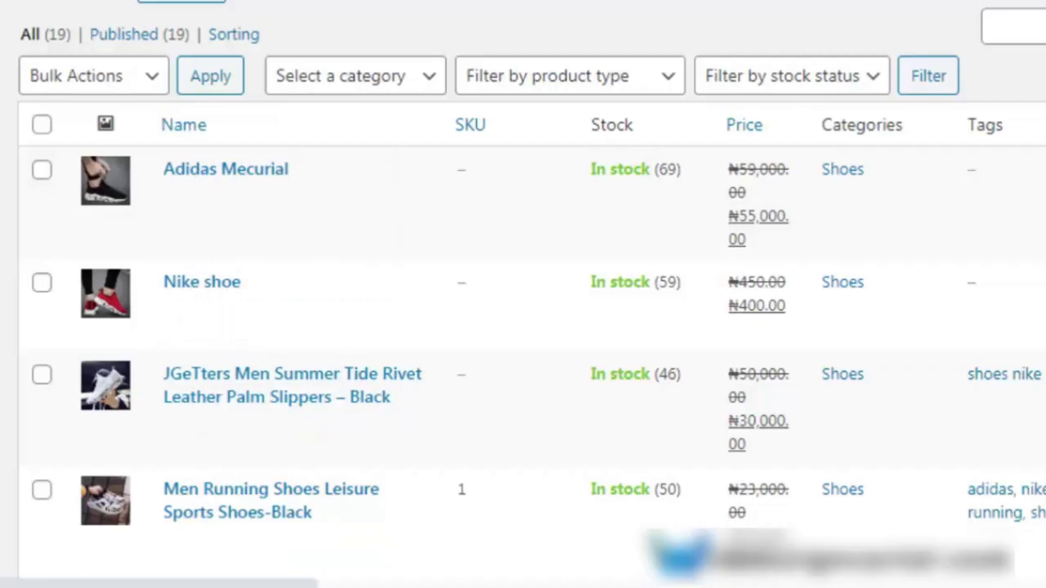
scroll(523, 327, down, 1)
scroll(691, 182, up, 2)
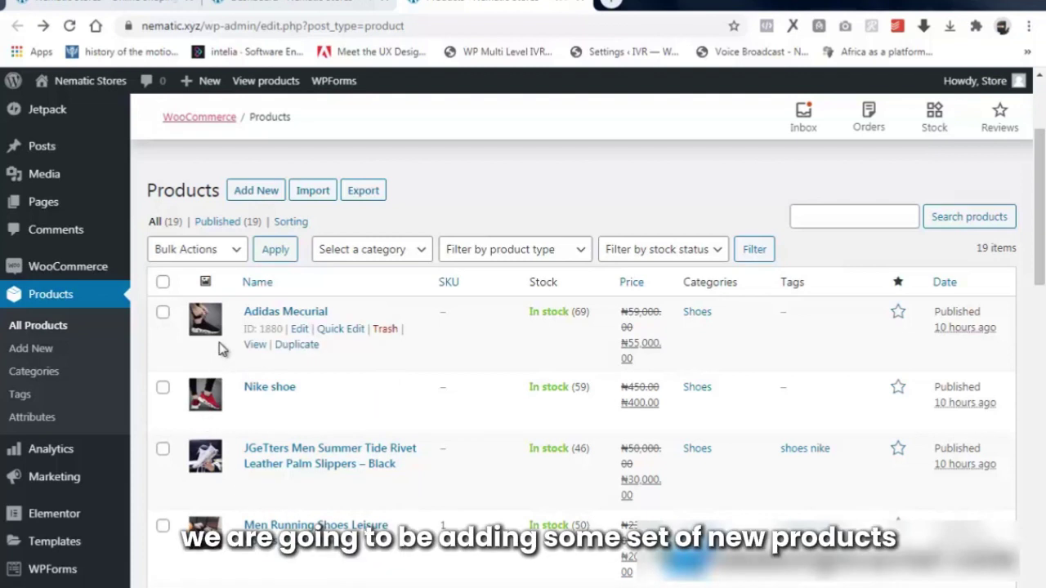
Start a new product titled 'Nachi 43'' Inch 4K UHD Smart TV With Air Mouse & Bluetooth Function'.
click(253, 189)
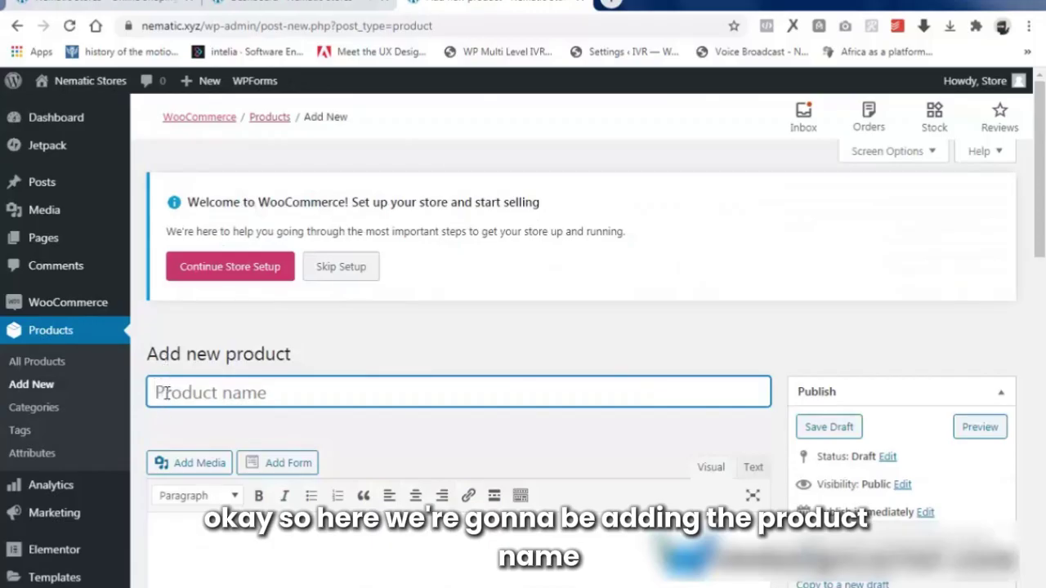
text(Nachi 43'' Inch 4K UHD Smart TV With Air Mouse & Bluetooth Function)
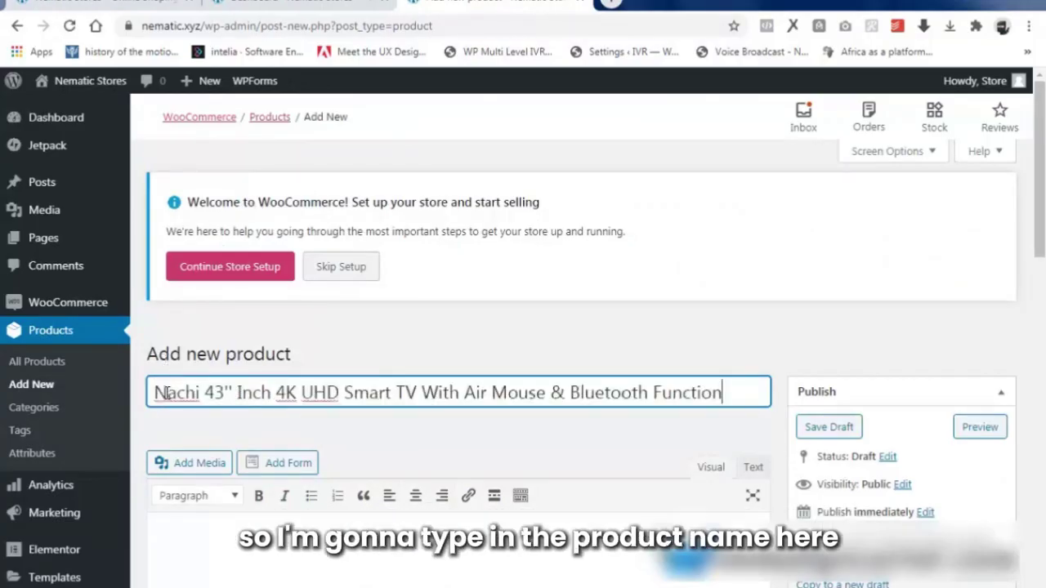
scroll(482, 425, down, 2)
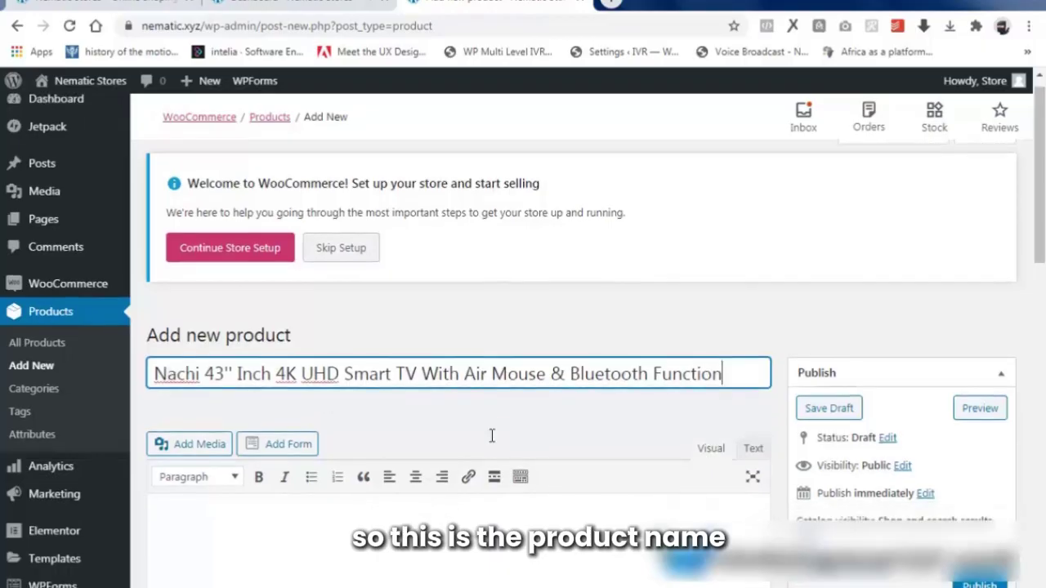
Paste the full TV product details into the description editor.
click(181, 371)
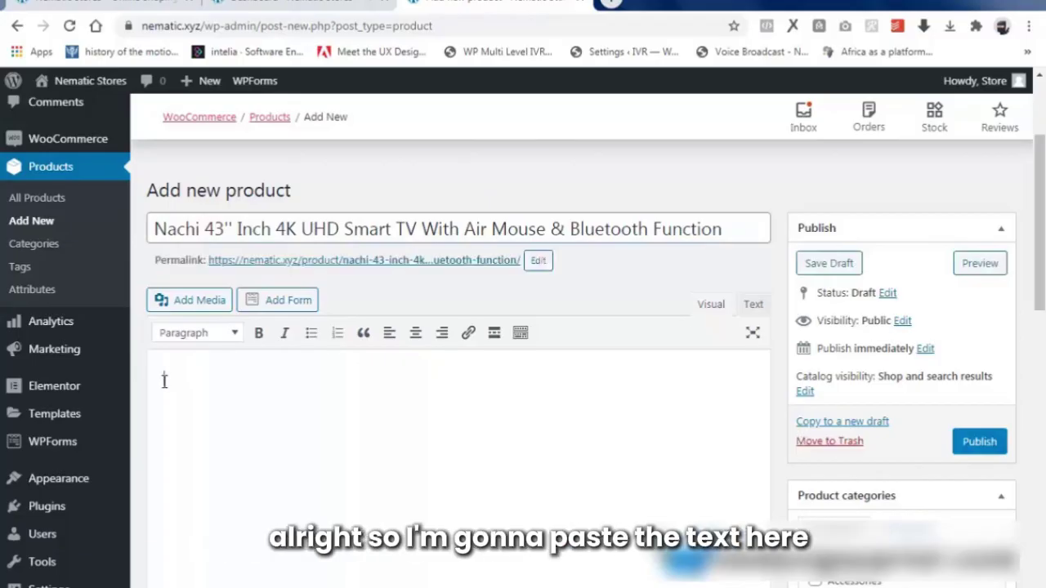
key(ctrl+v)
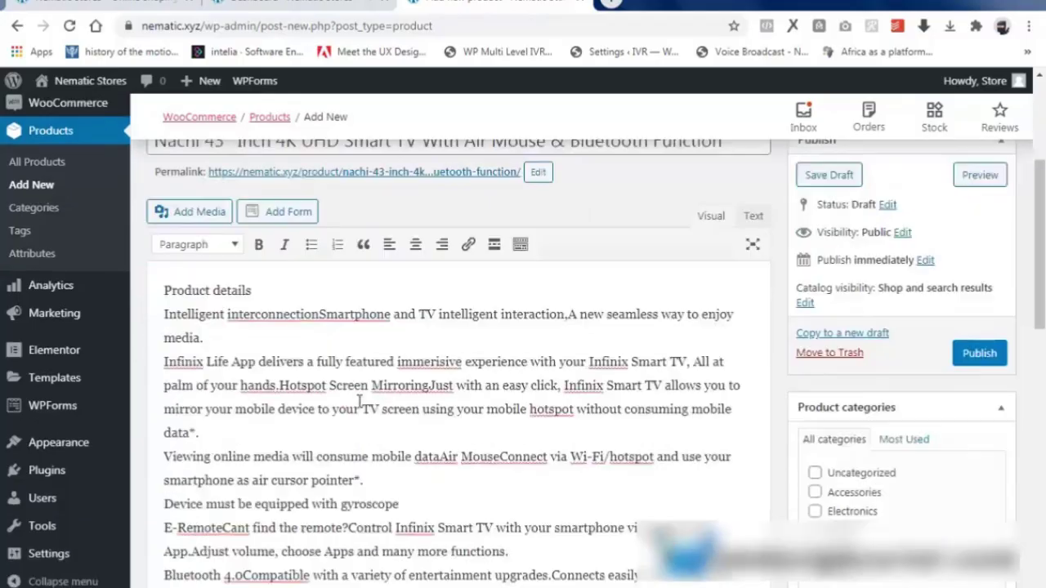
scroll(360, 401, up, 10)
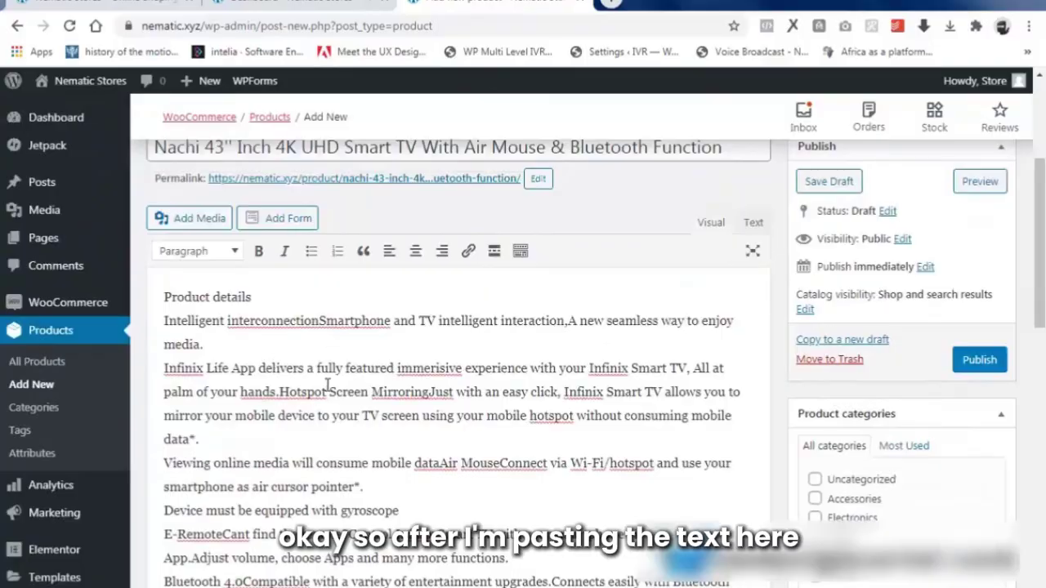
scroll(404, 454, down, 3)
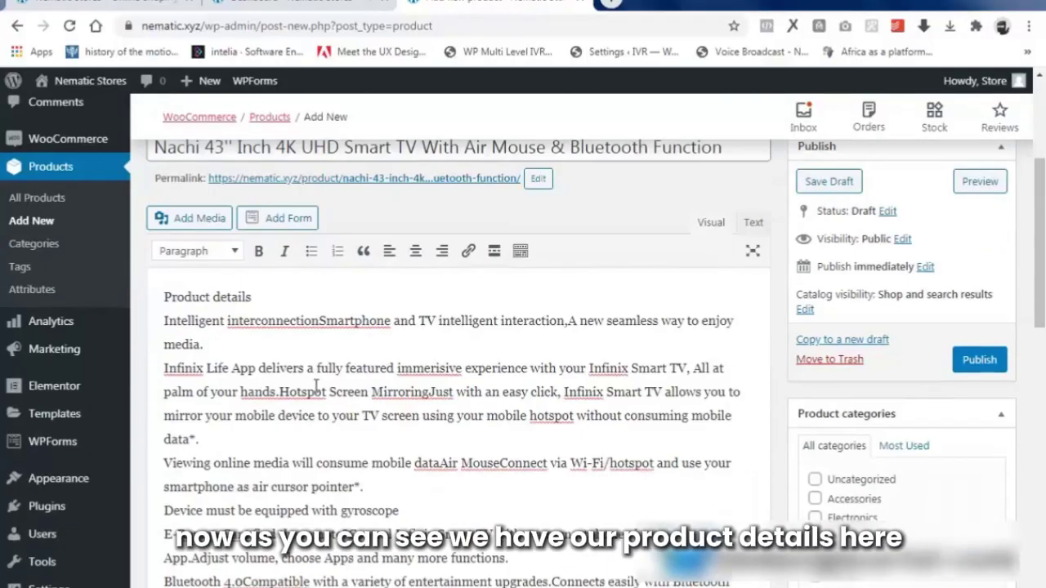
scroll(482, 447, down, 4)
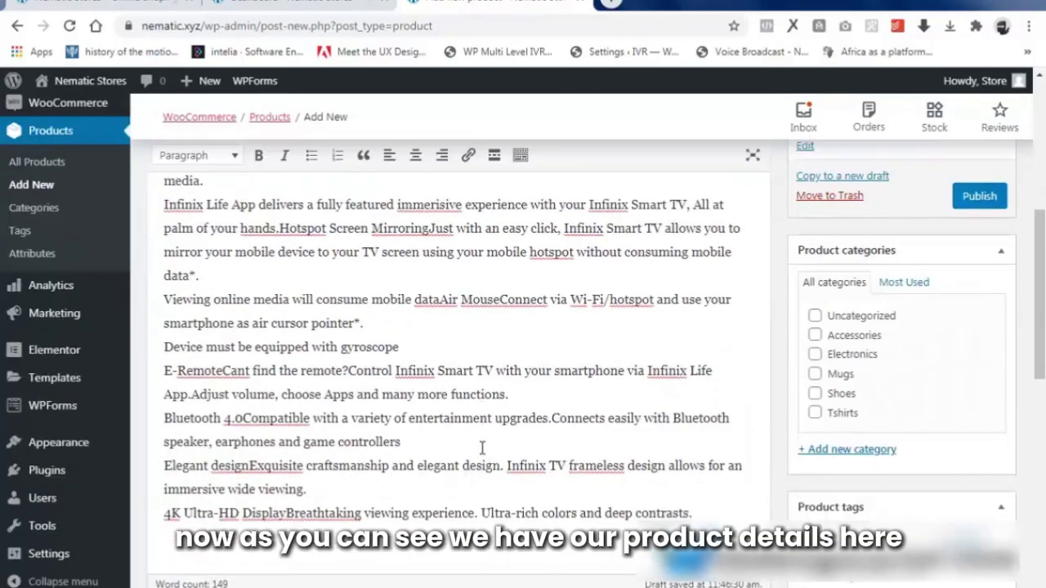
scroll(322, 385, down, 2)
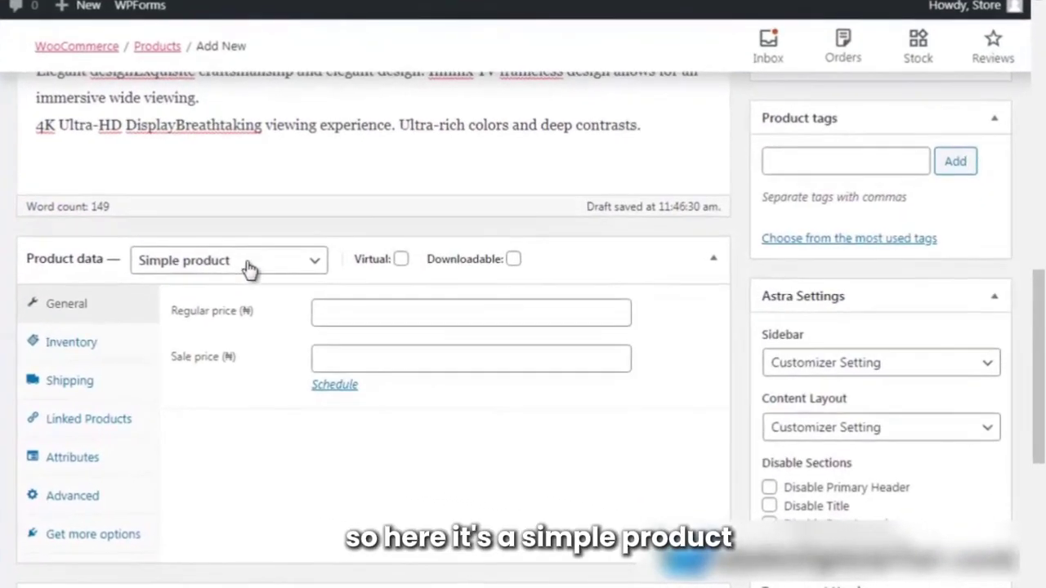
Keep the TV a Simple product with regular price 73000 and sale price 50000.
click(249, 269)
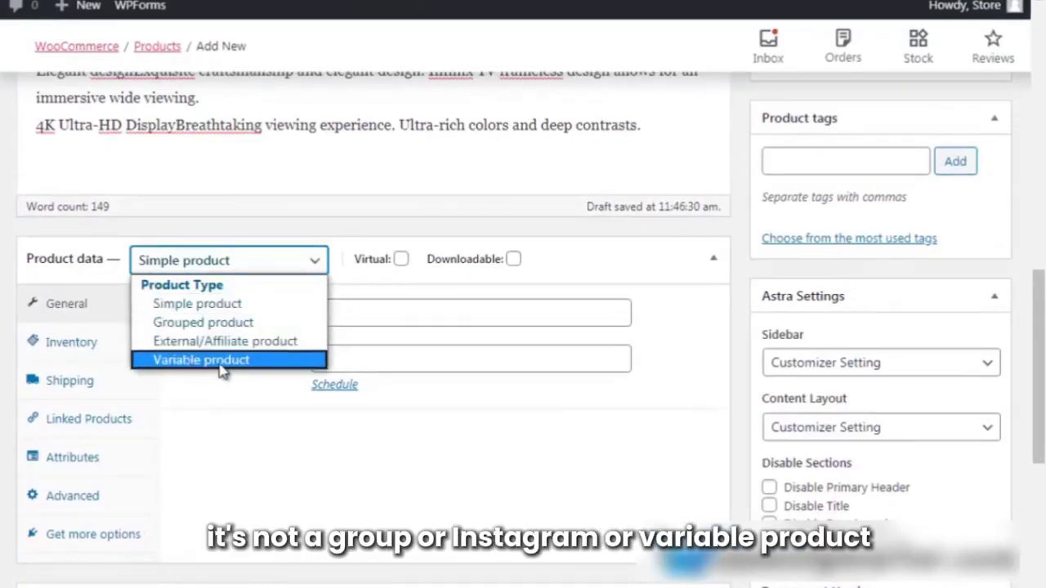
click(277, 442)
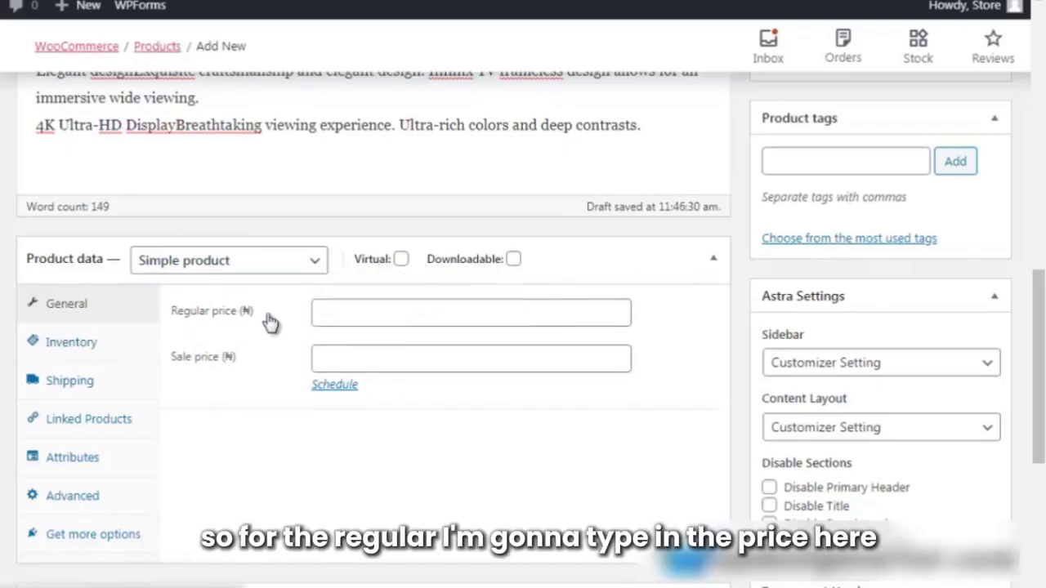
click(392, 318)
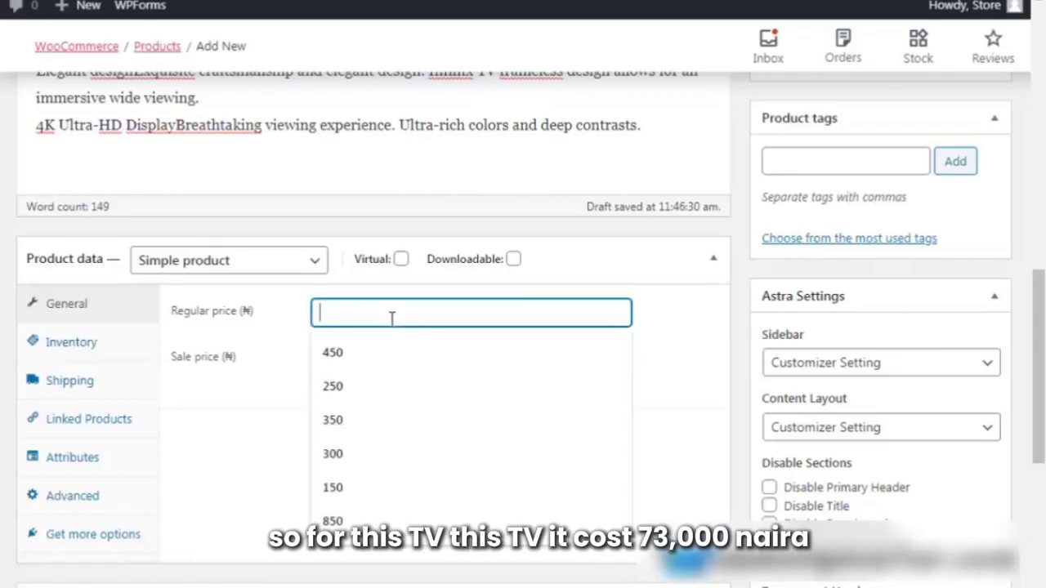
text(73)
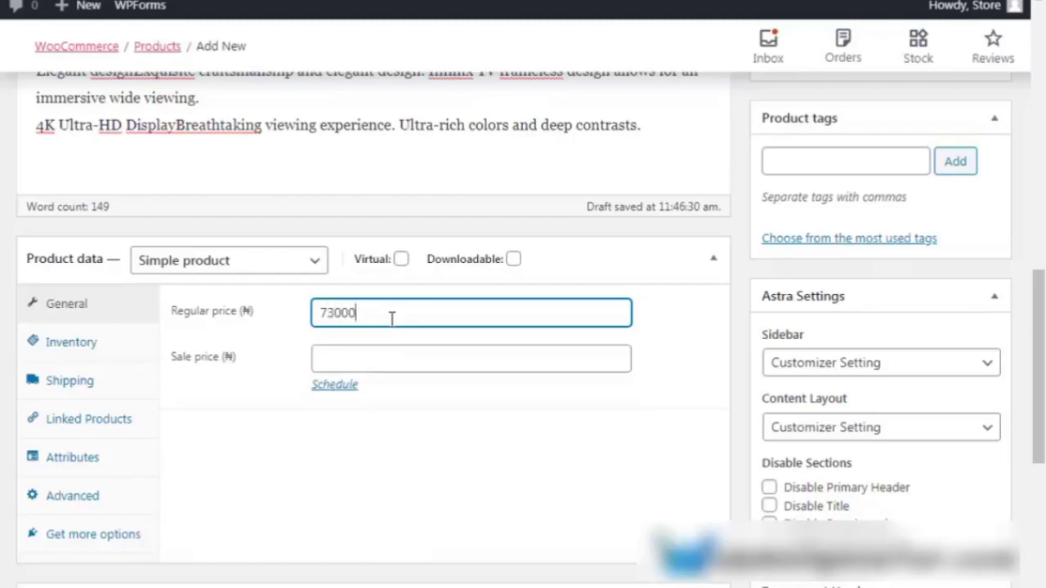
text(000)
key(Tab)
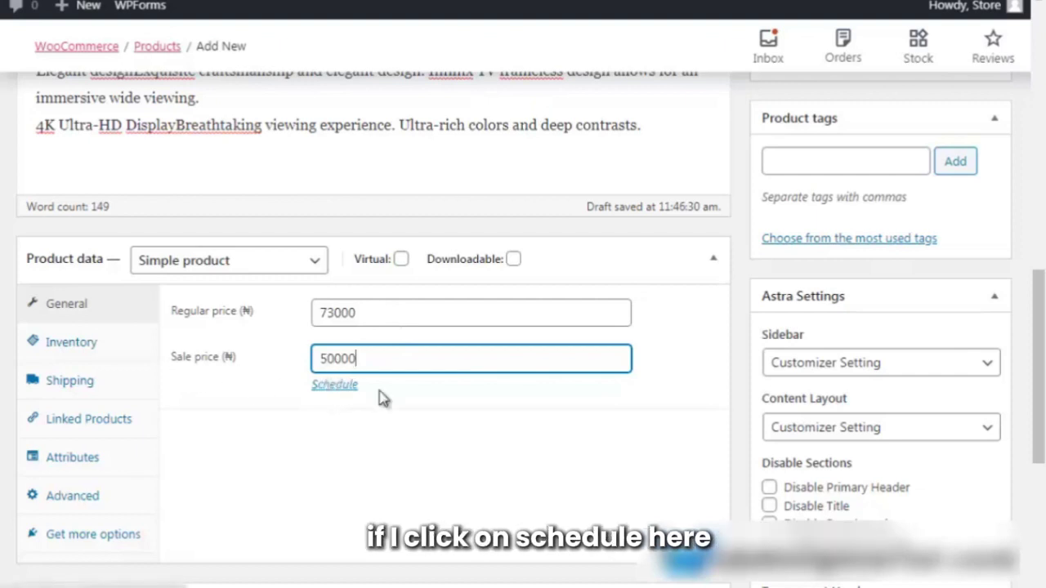
click(70, 346)
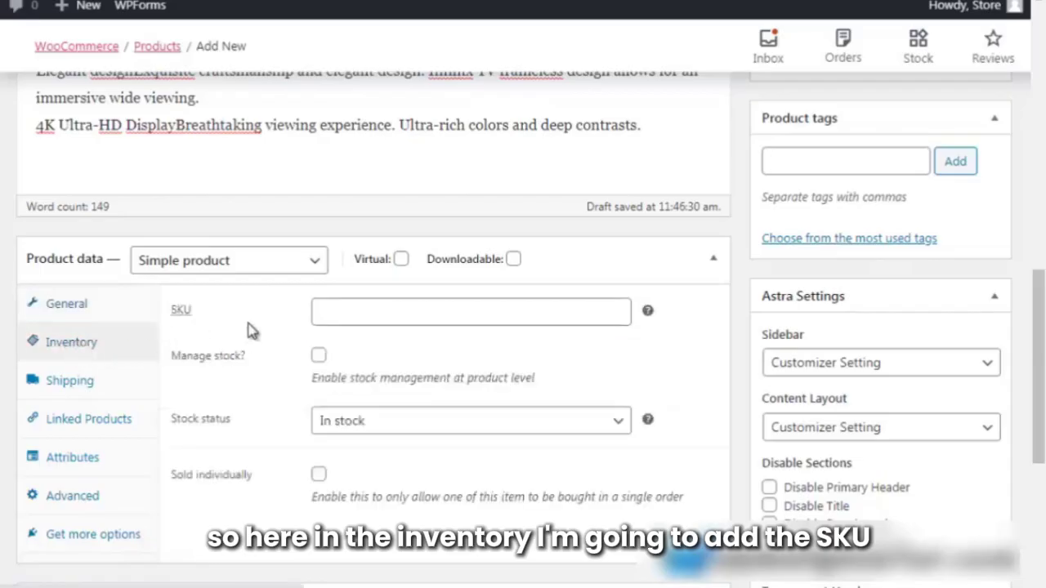
Give the TV SKU 1 and manage stock with quantity 89 and low-stock threshold 8.
click(371, 313)
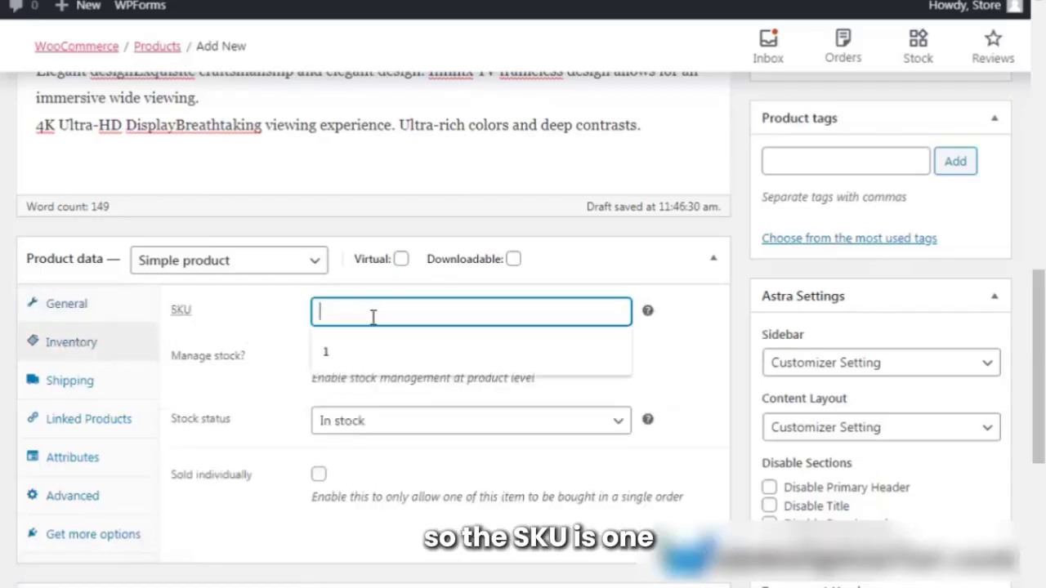
text(1)
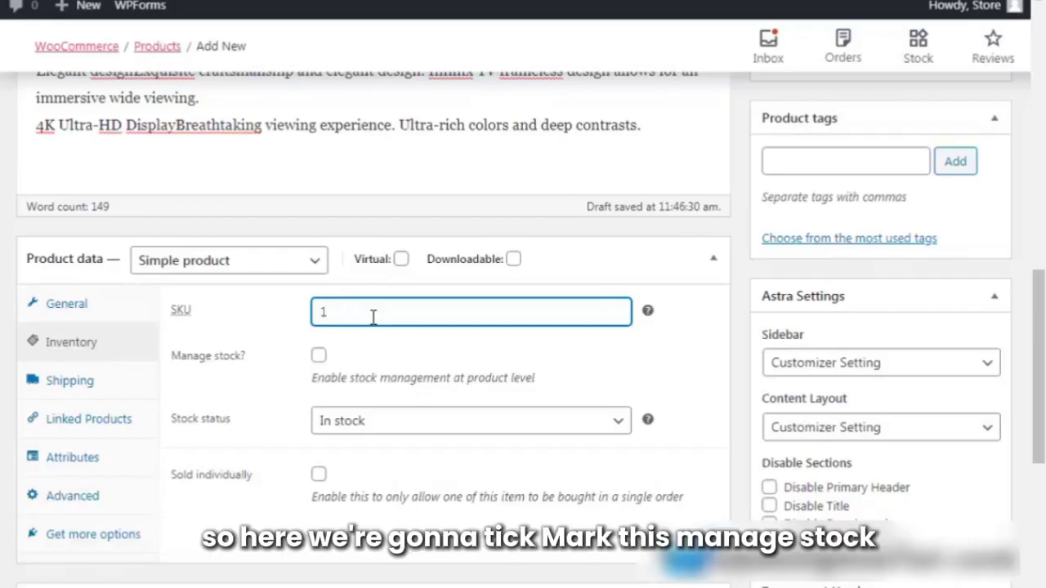
click(317, 360)
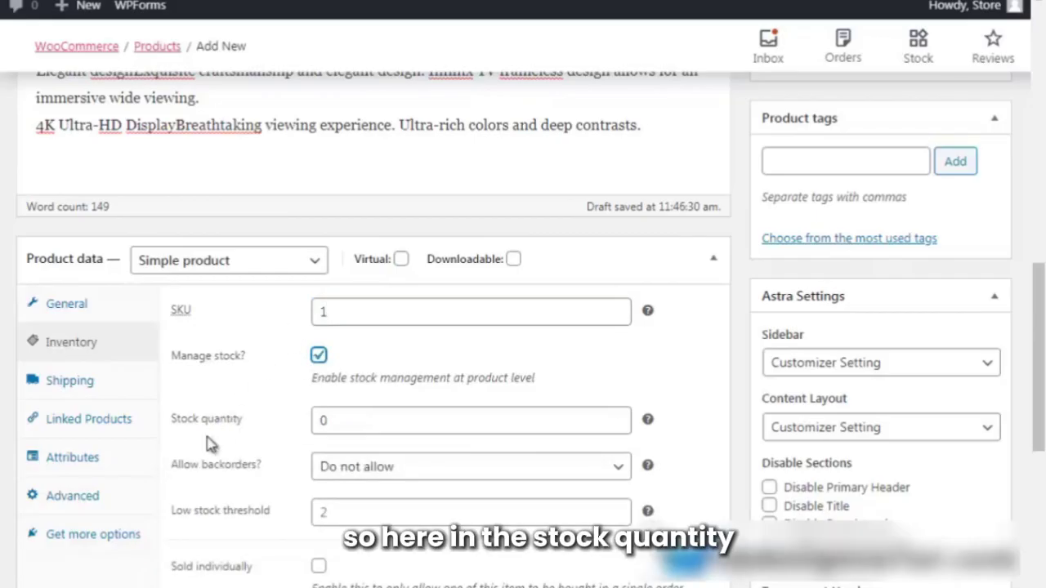
double_click(338, 420)
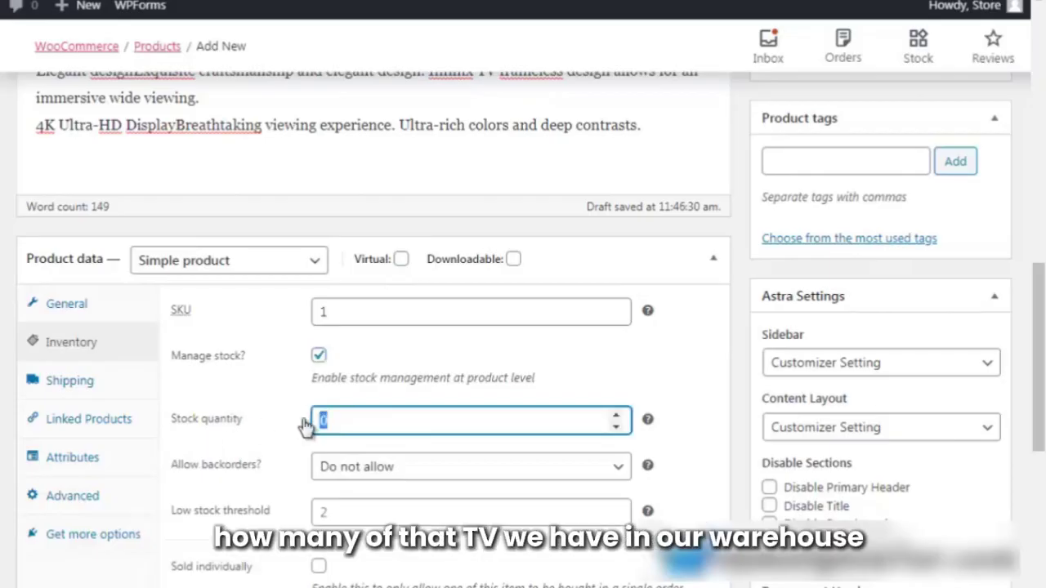
key(BackSpace)
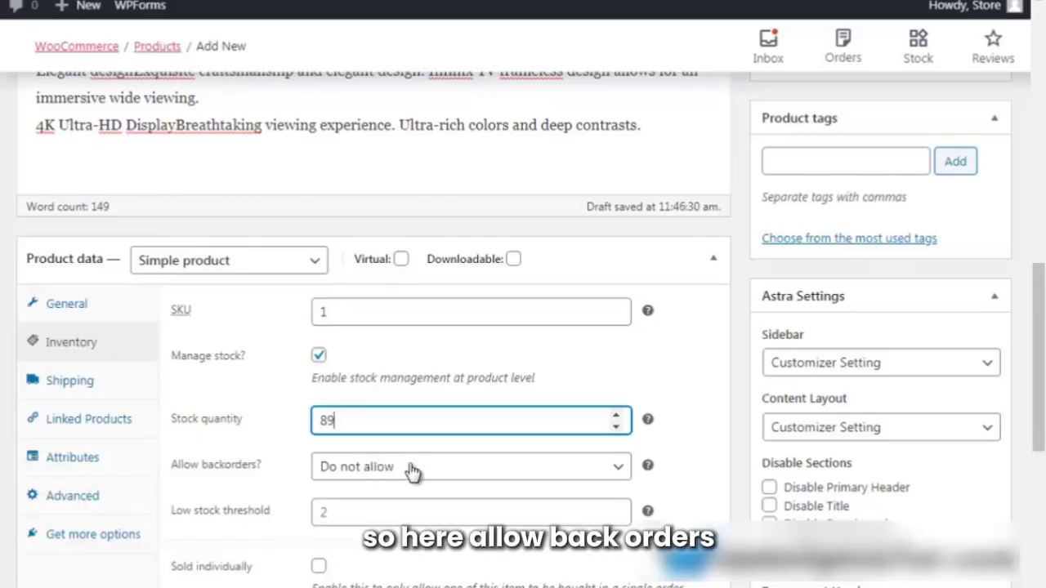
scroll(412, 472, down, 1)
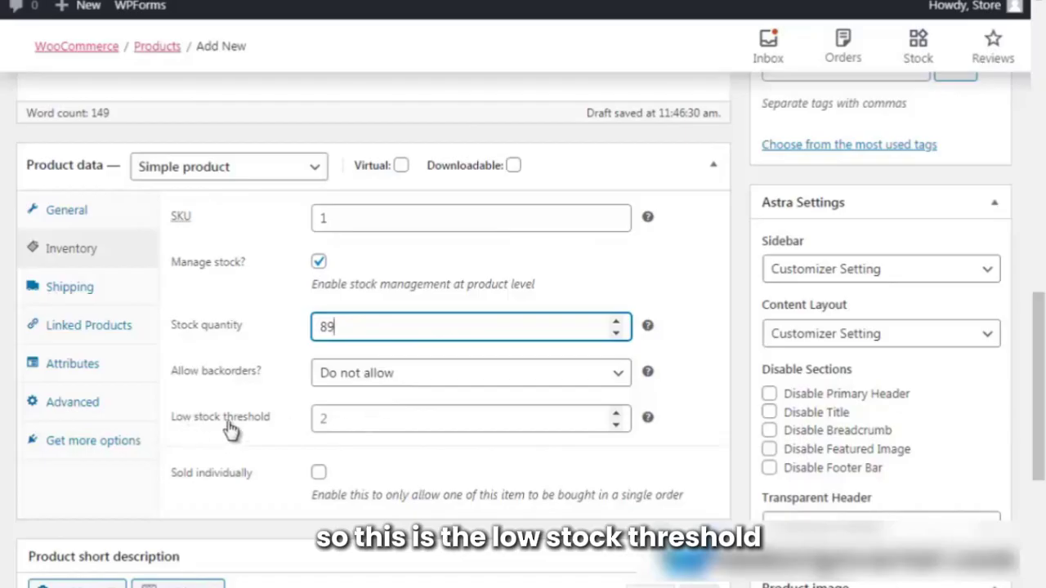
click(339, 417)
text(10)
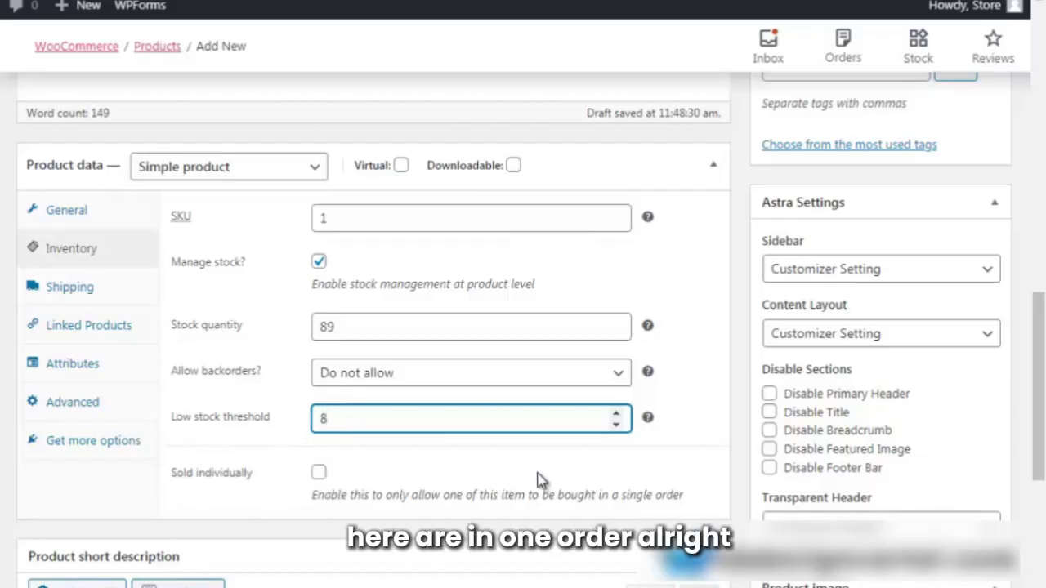
scroll(539, 480, down, 3)
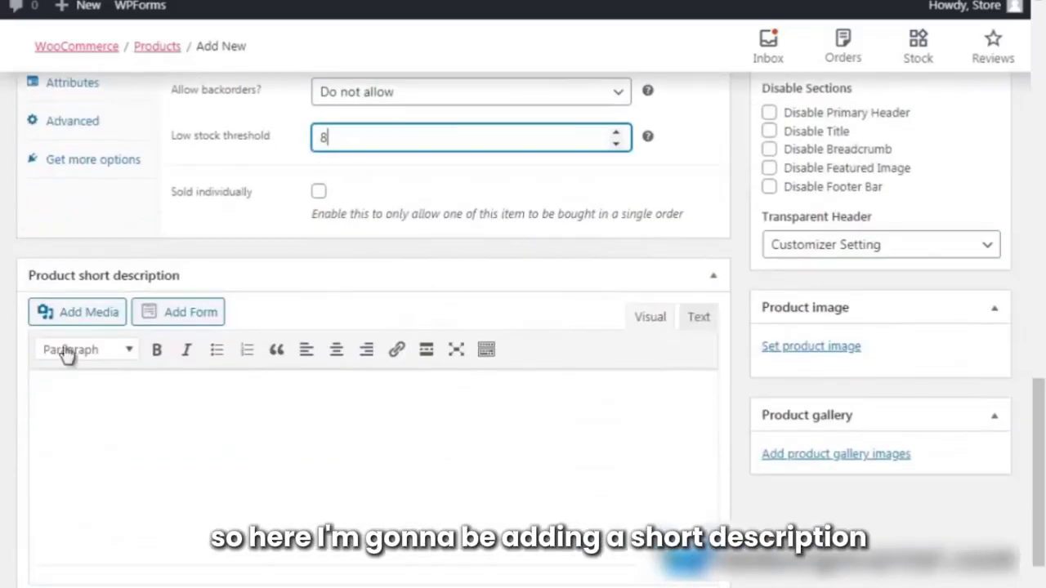
Paste the key features list (43" Smart TV, Bluetooth, 4K HDR) into the TV's short description.
click(55, 398)
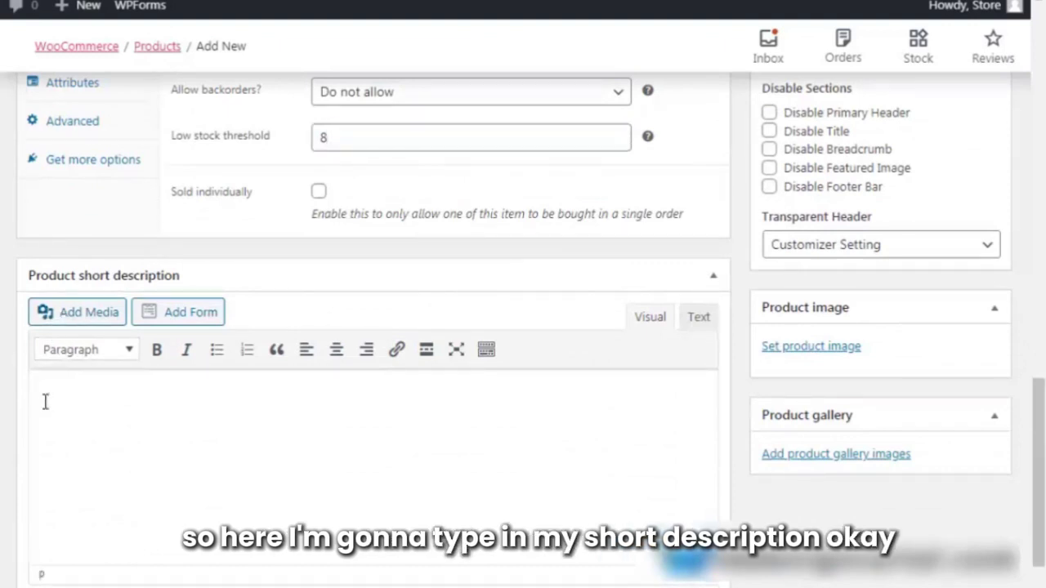
click(47, 400)
key(ctrl+v)
scroll(180, 494, up, 5)
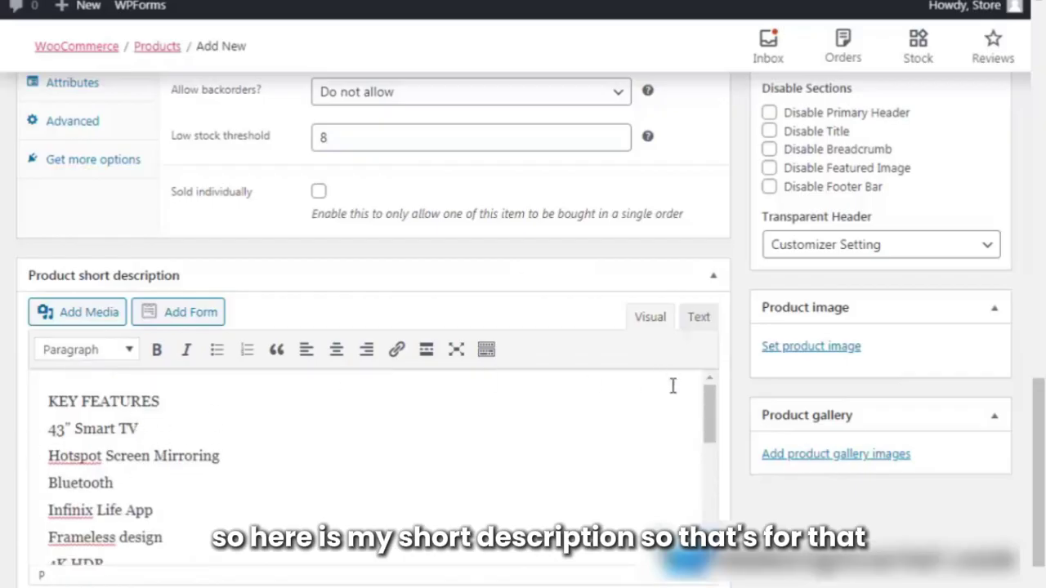
scroll(593, 306, up, 10)
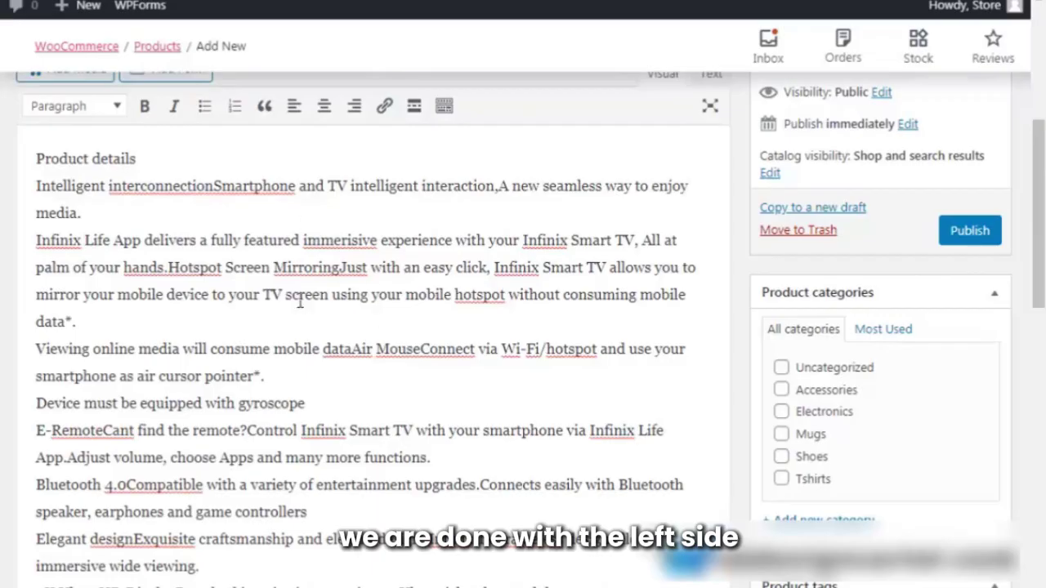
Tick Electronics in the TV's Product categories box.
scroll(299, 302, up, 5)
scroll(859, 294, down, 2)
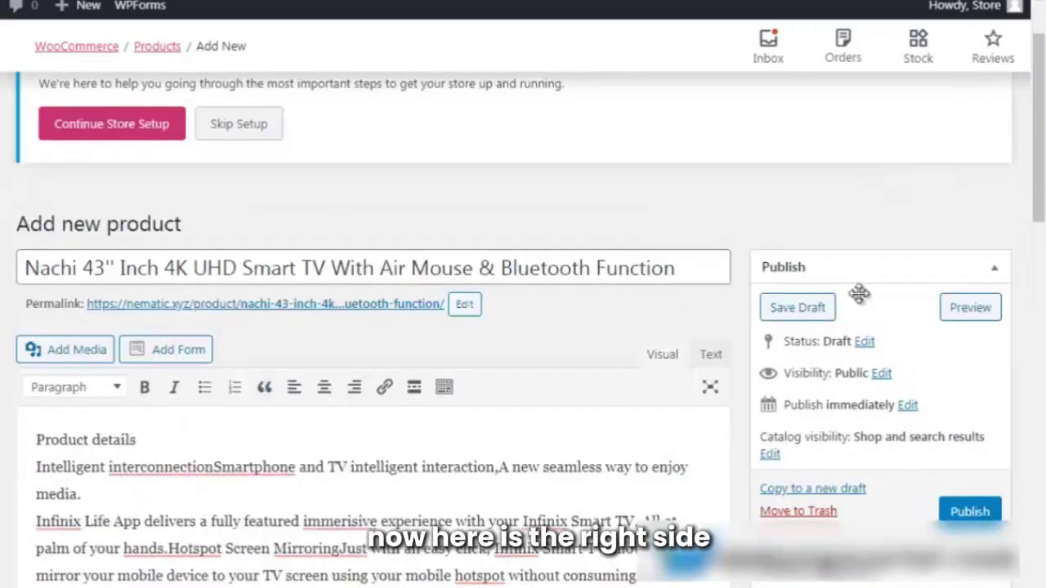
scroll(917, 371, down, 3)
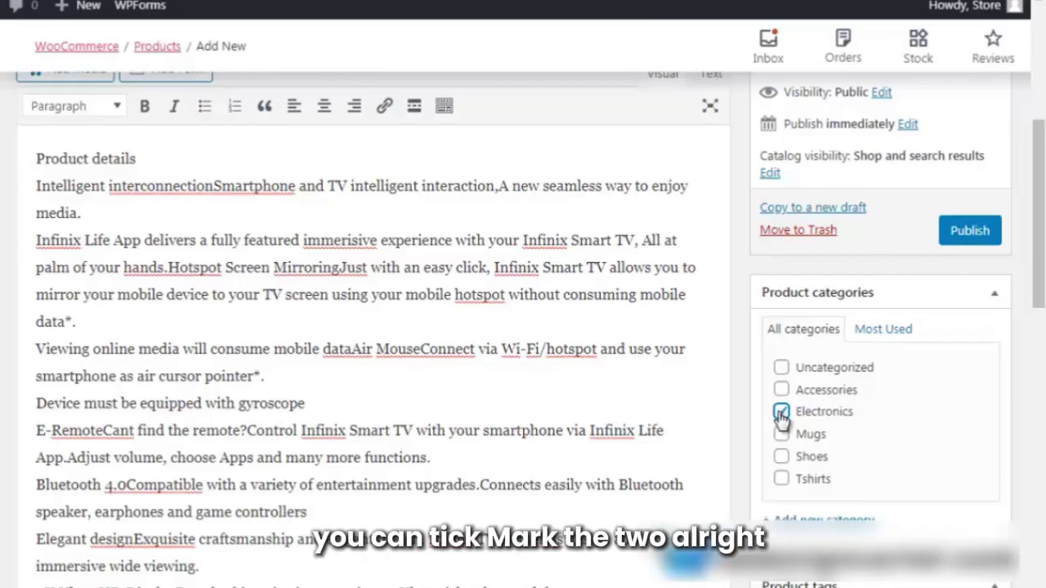
click(782, 434)
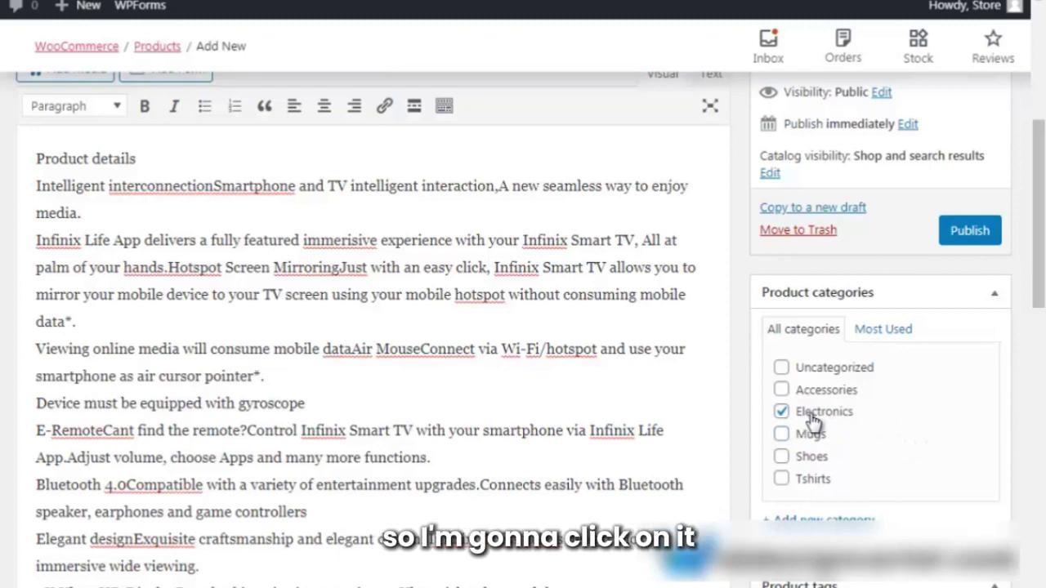
scroll(812, 433, down, 2)
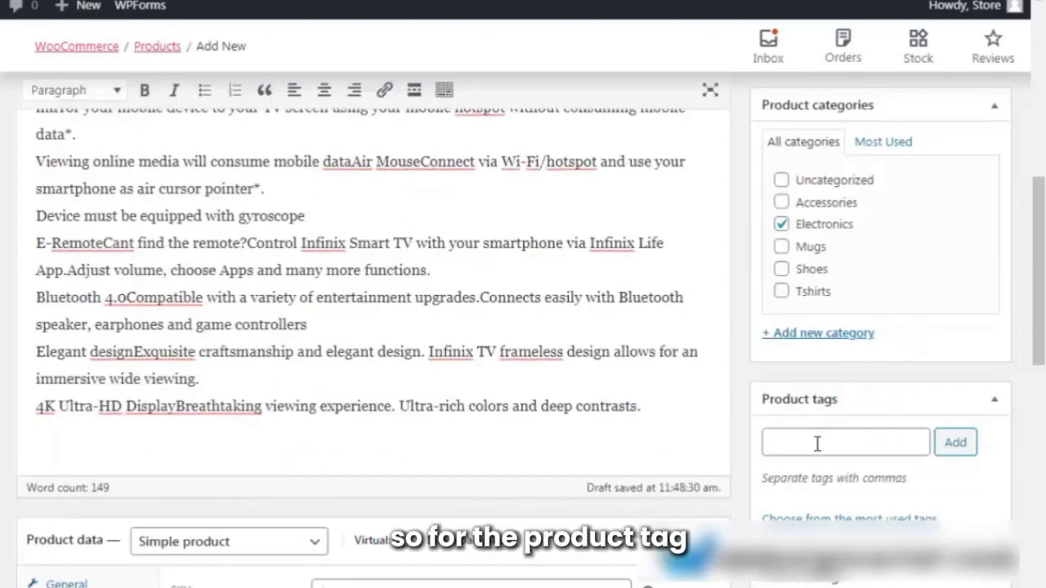
Add the comma-separated tags tv, flatscreen, android, television to the TV product.
click(817, 443)
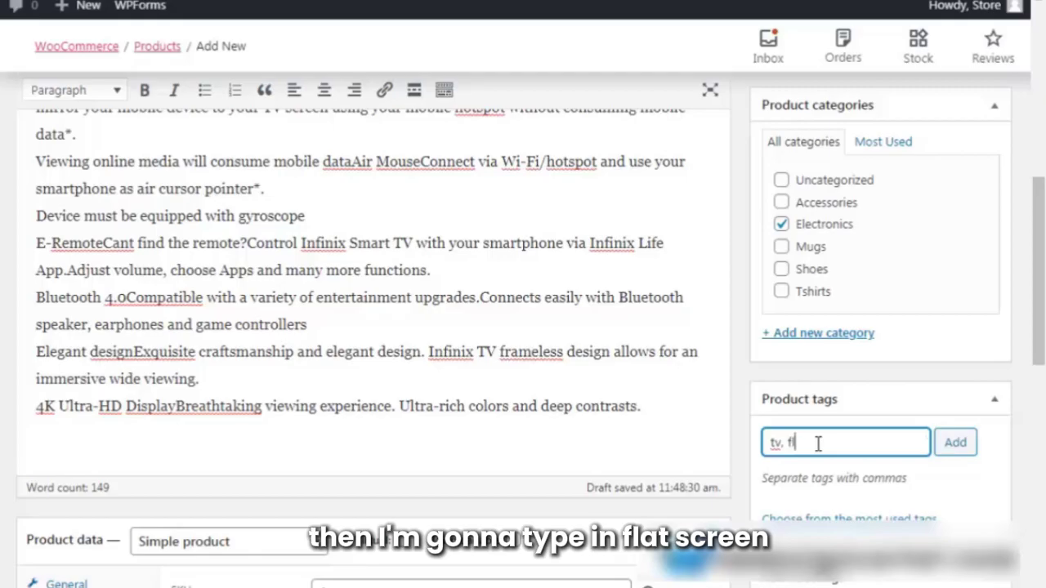
text(tv, flatscreen)
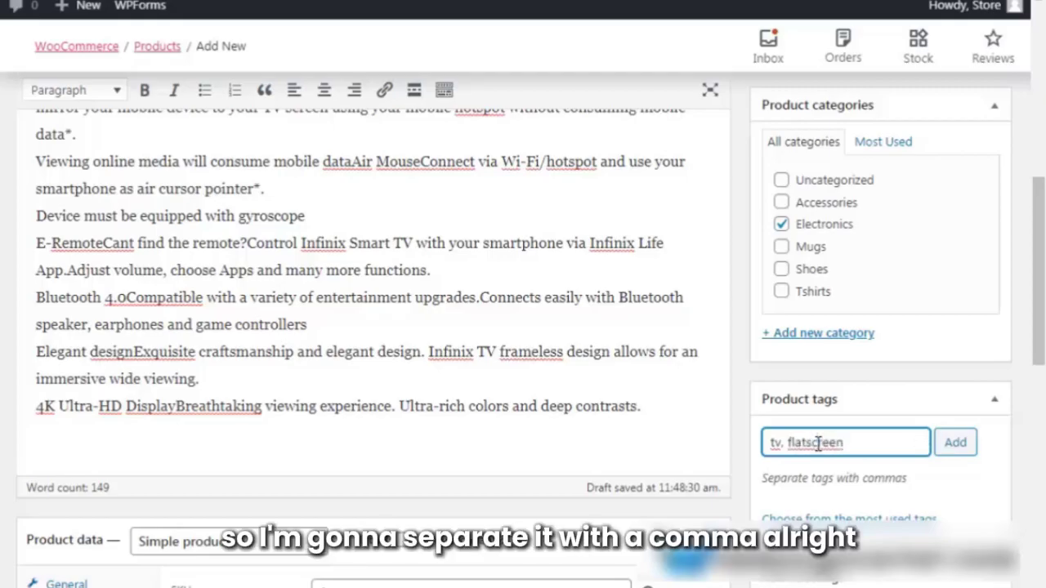
text(, )
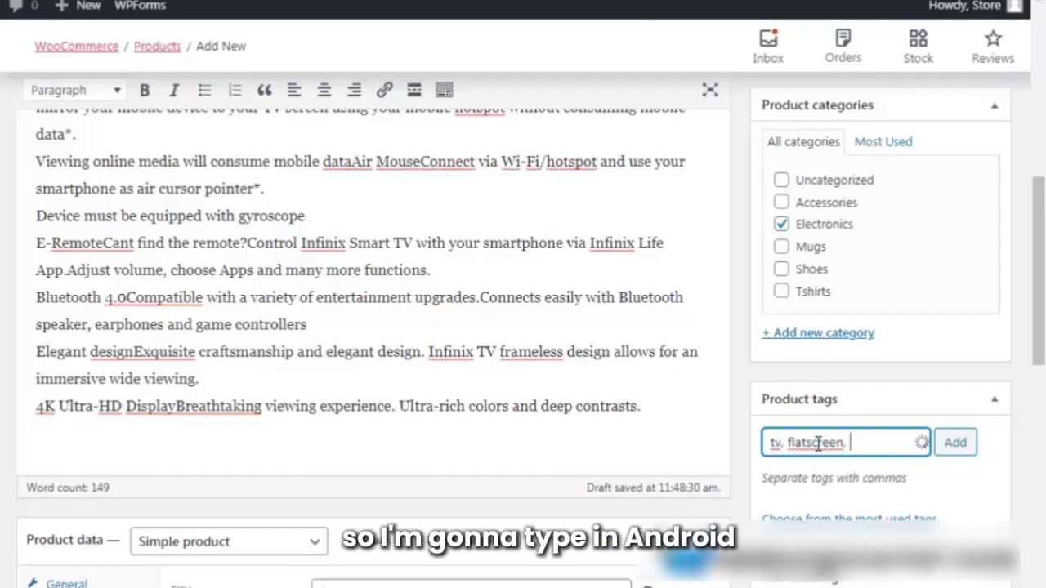
text(android)
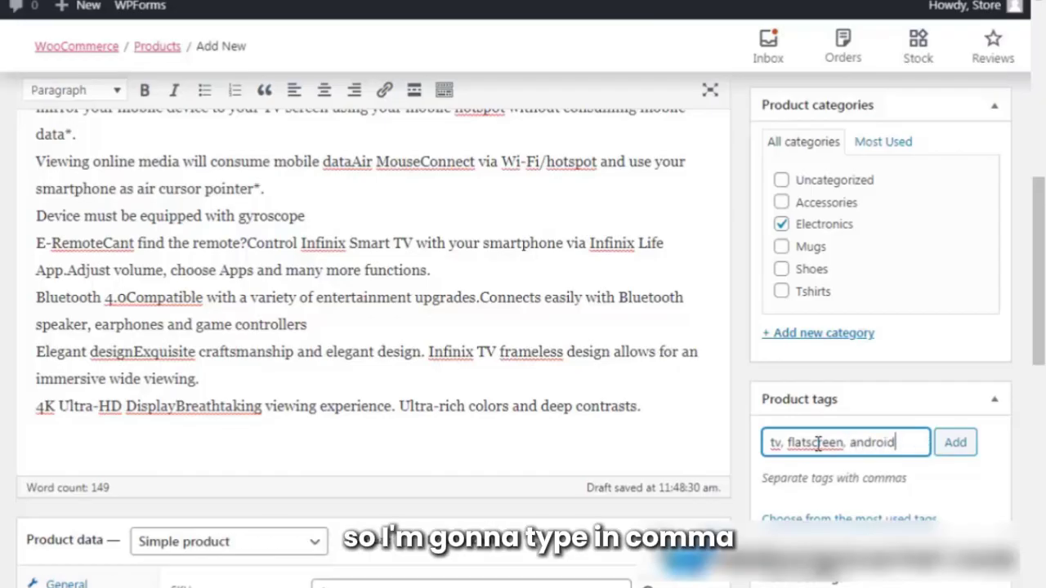
text(, )
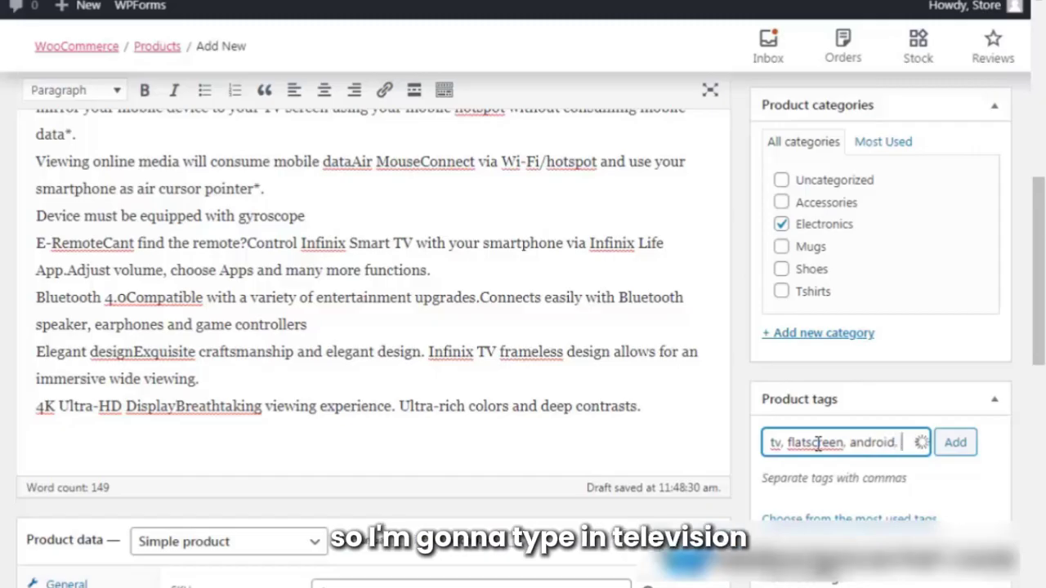
text(televis)
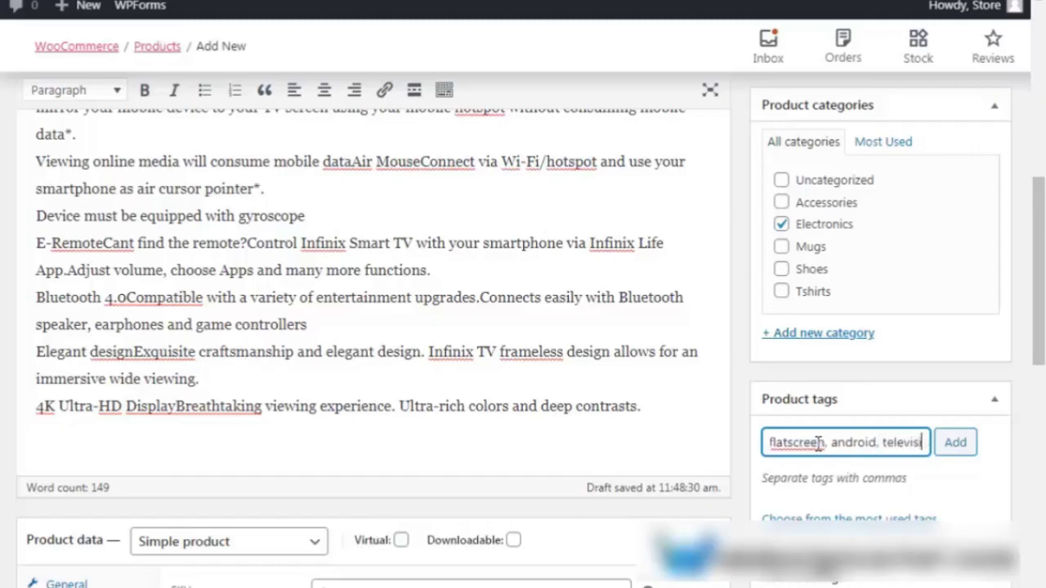
text(ion)
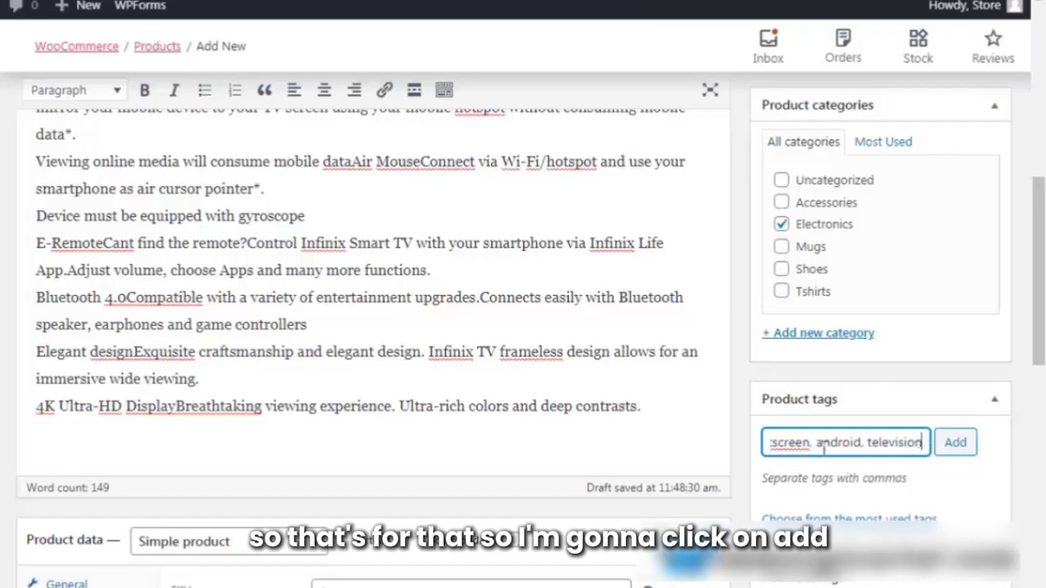
click(958, 442)
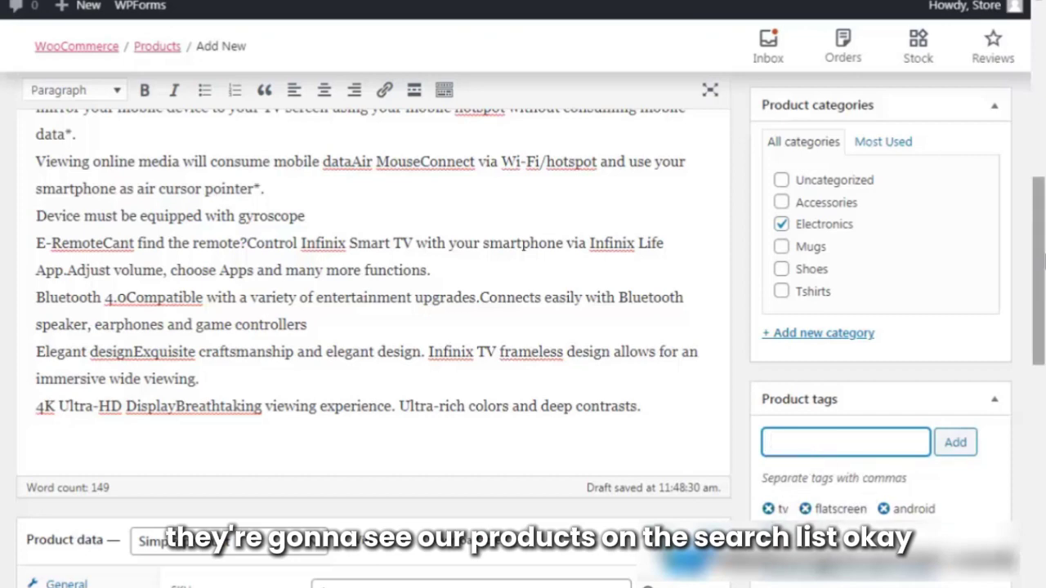
scroll(523, 326, down, 6)
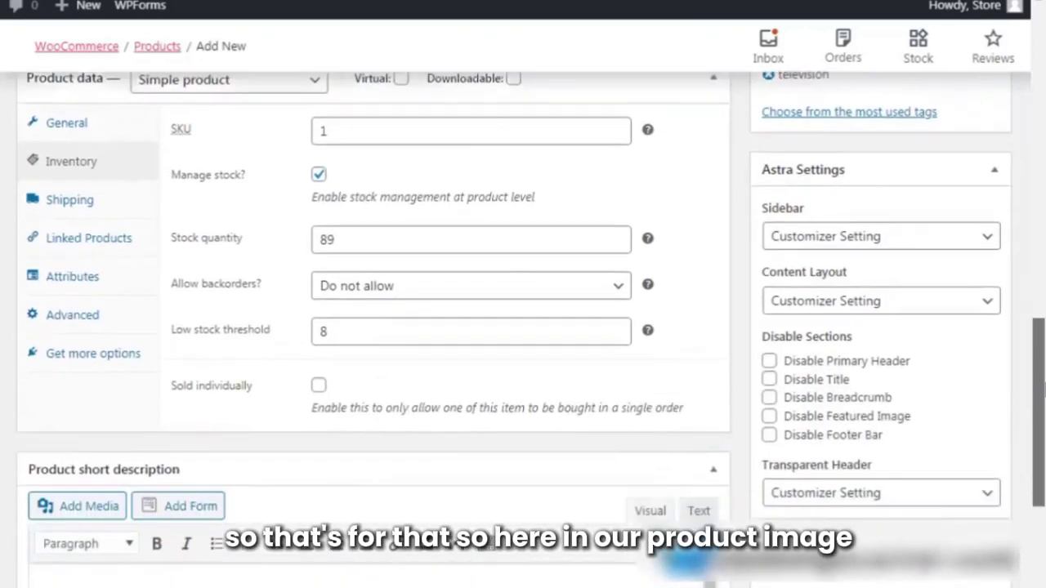
Upload e1 from Produits > Electronics and set it as the TV's product image.
scroll(523, 327, down, 3)
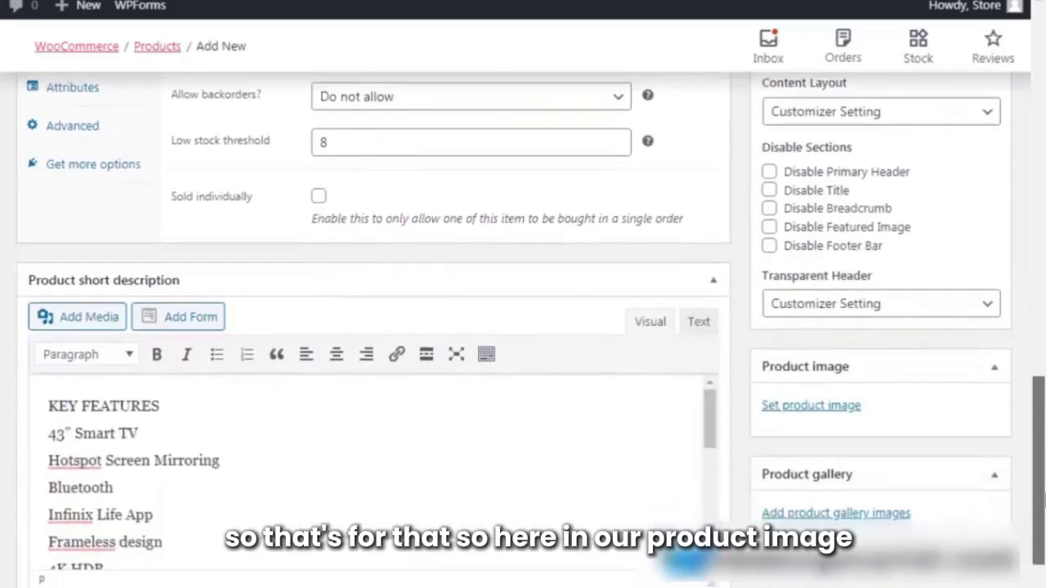
click(805, 408)
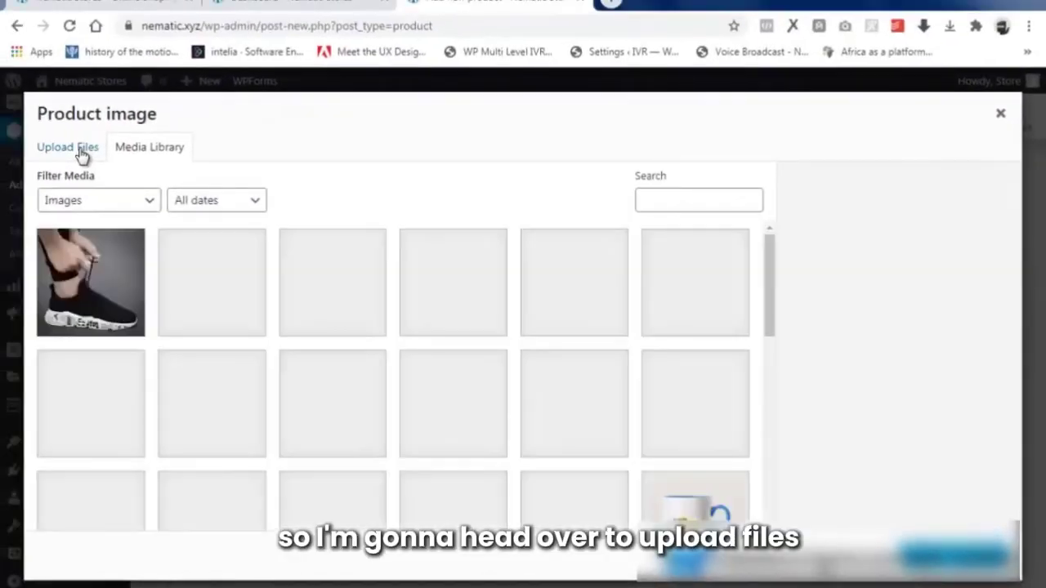
click(83, 155)
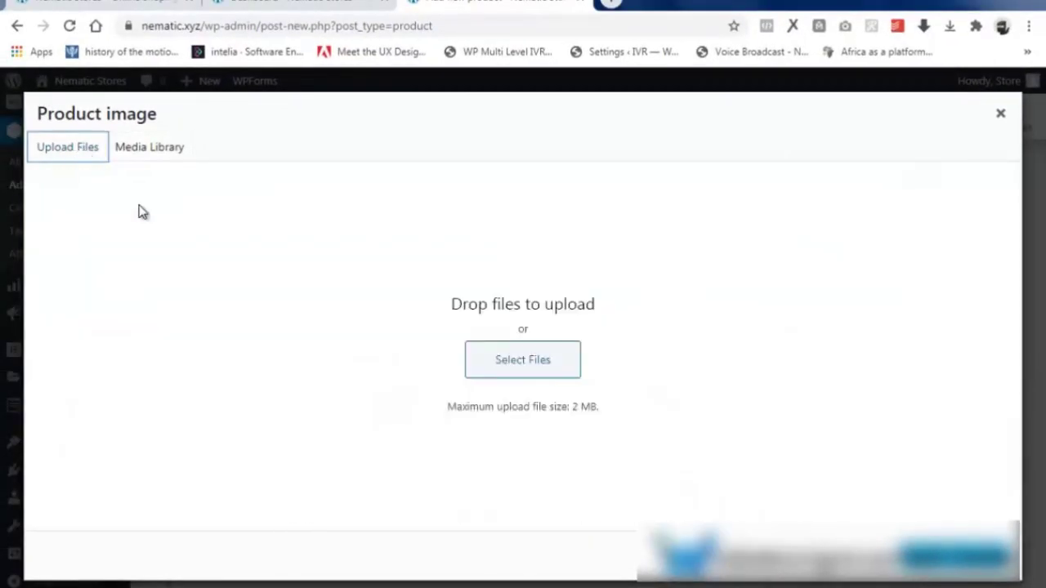
click(524, 372)
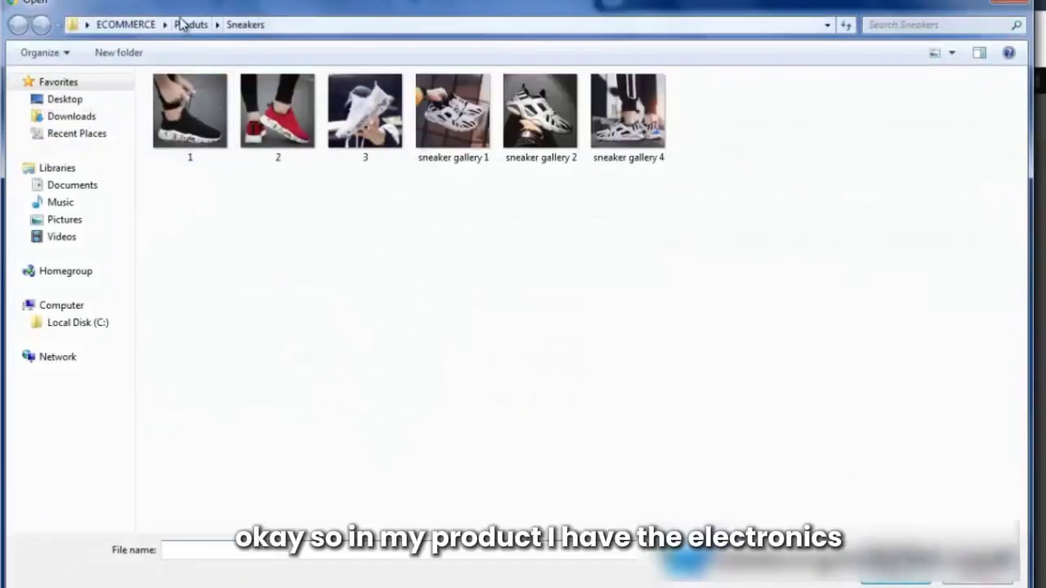
click(190, 25)
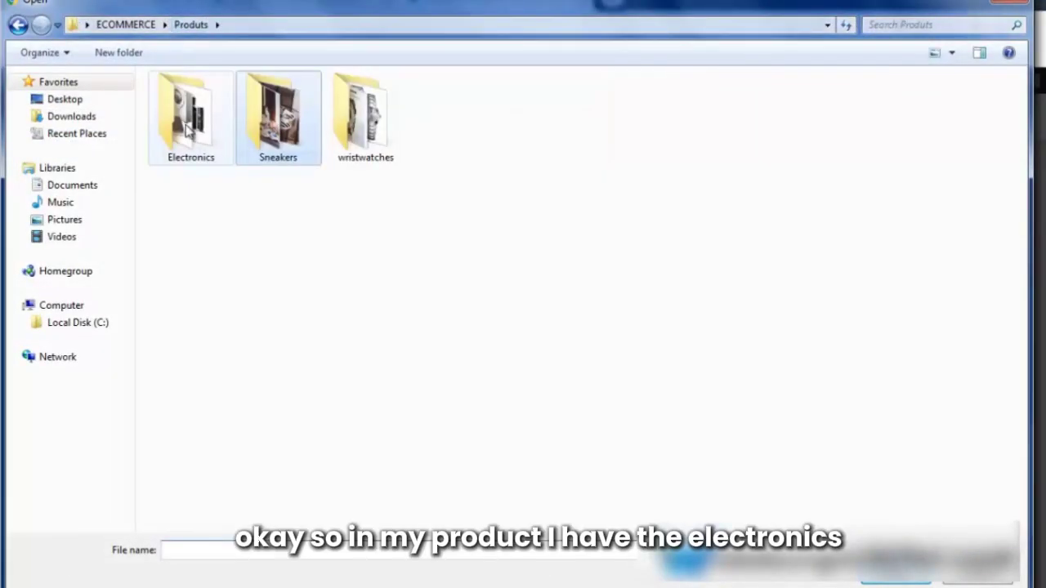
click(193, 121)
double_click(194, 121)
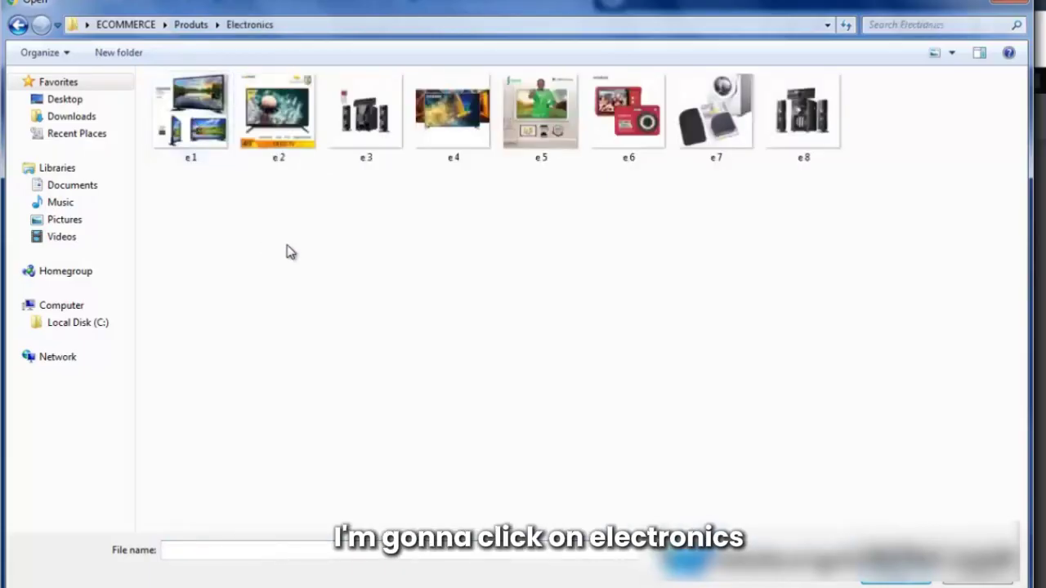
click(206, 114)
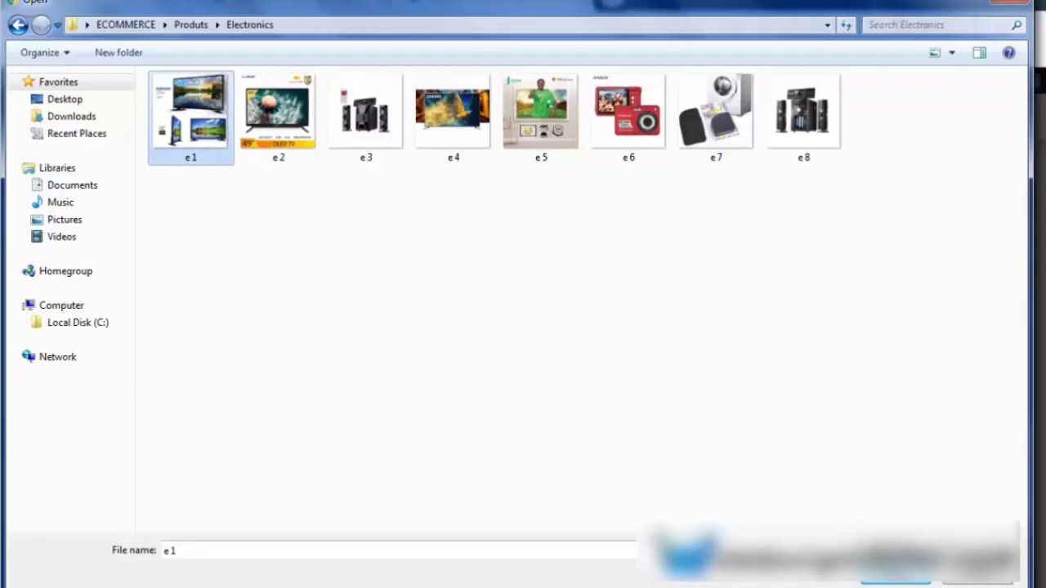
click(899, 582)
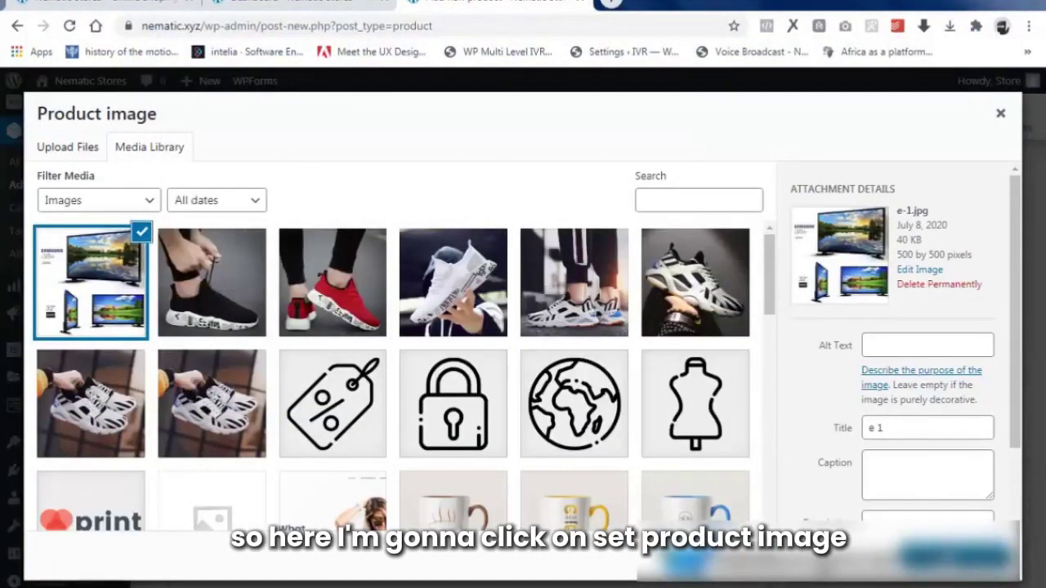
click(956, 557)
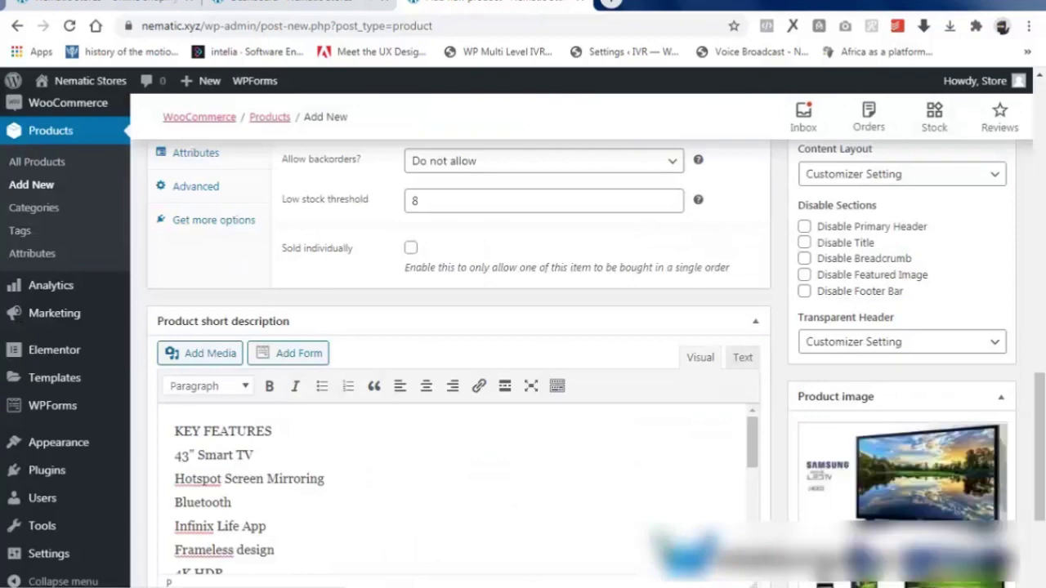
Scroll back to the top of the Nachi 43" Smart TV editor and publish the product.
scroll(881, 296, down, 2)
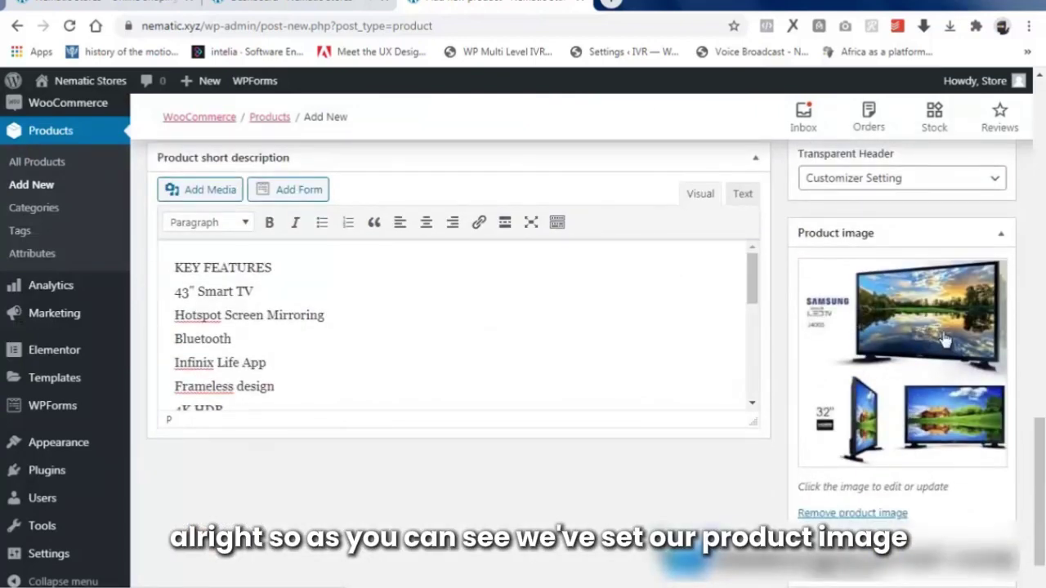
drag(1039, 498, 1035, 524)
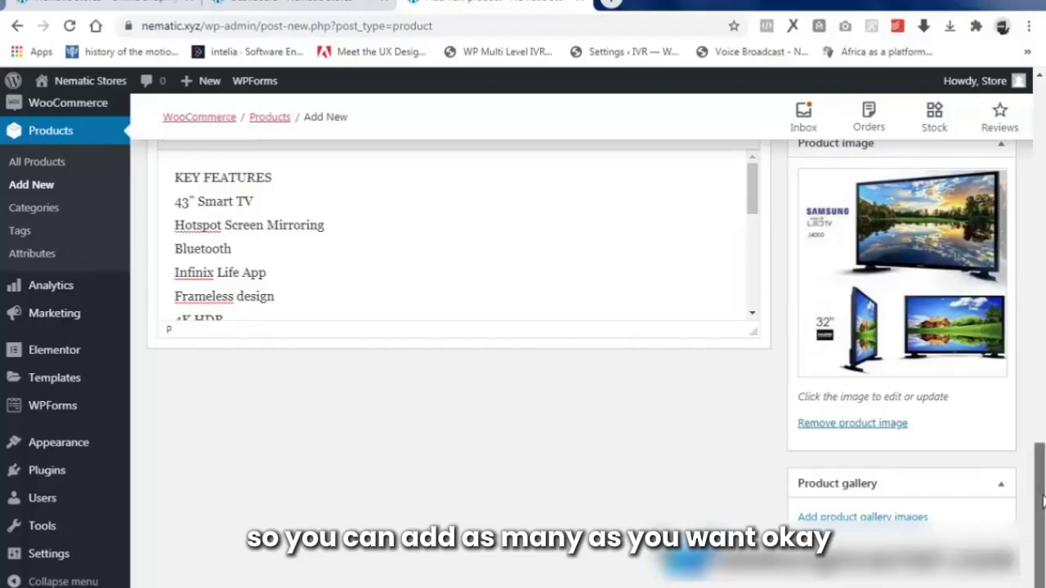
drag(1042, 500, 1042, 188)
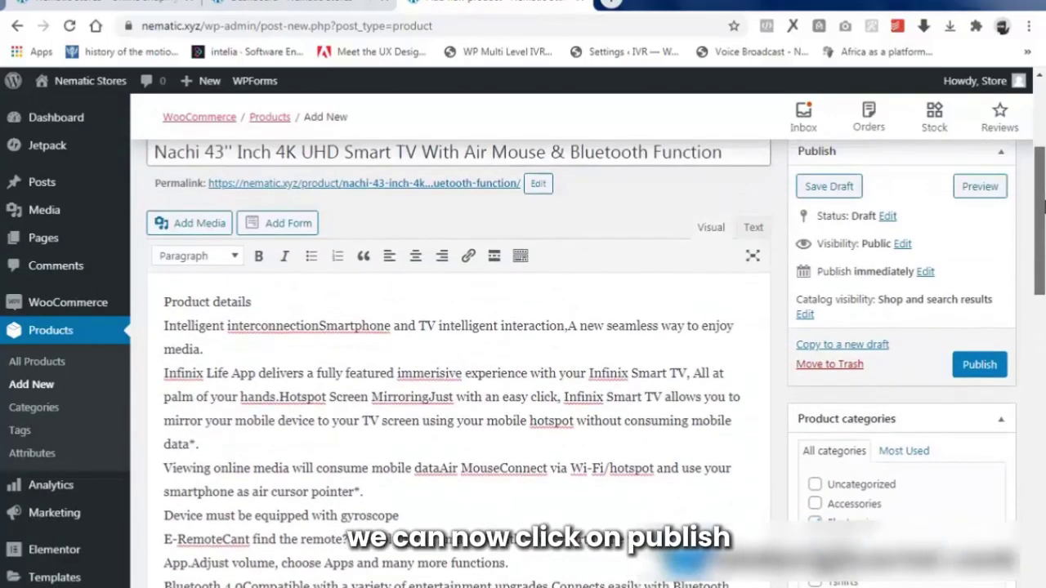
click(989, 372)
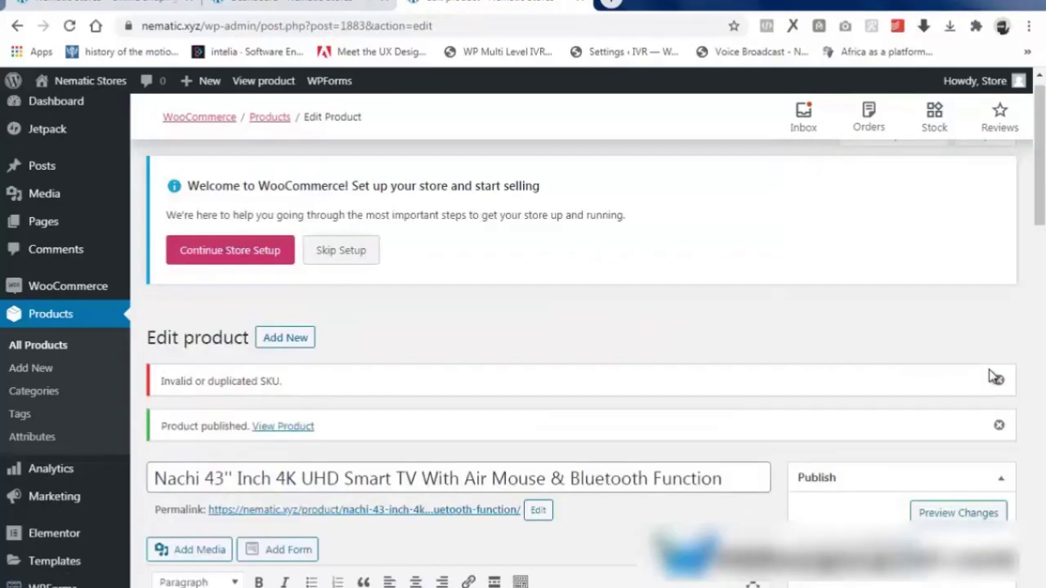
Open the published Nachi TV's View Product link in a new browser tab.
scroll(995, 378, down, 2)
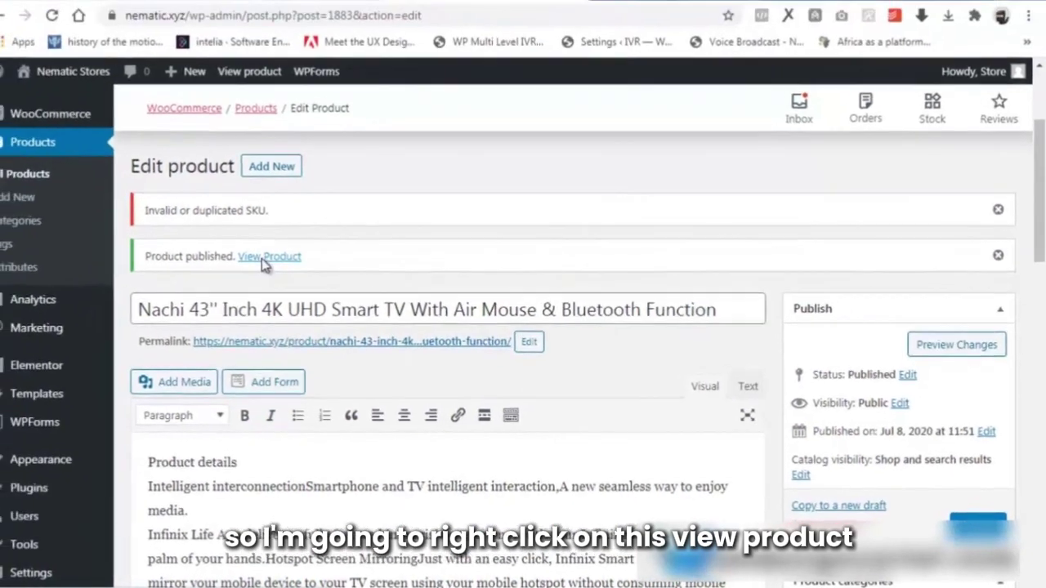
right_click(174, 219)
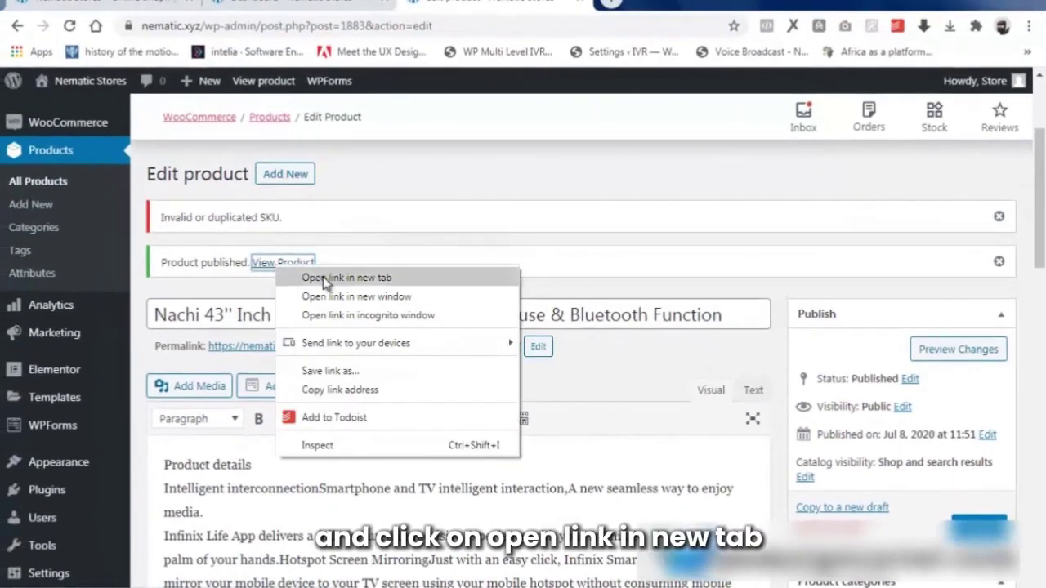
click(330, 279)
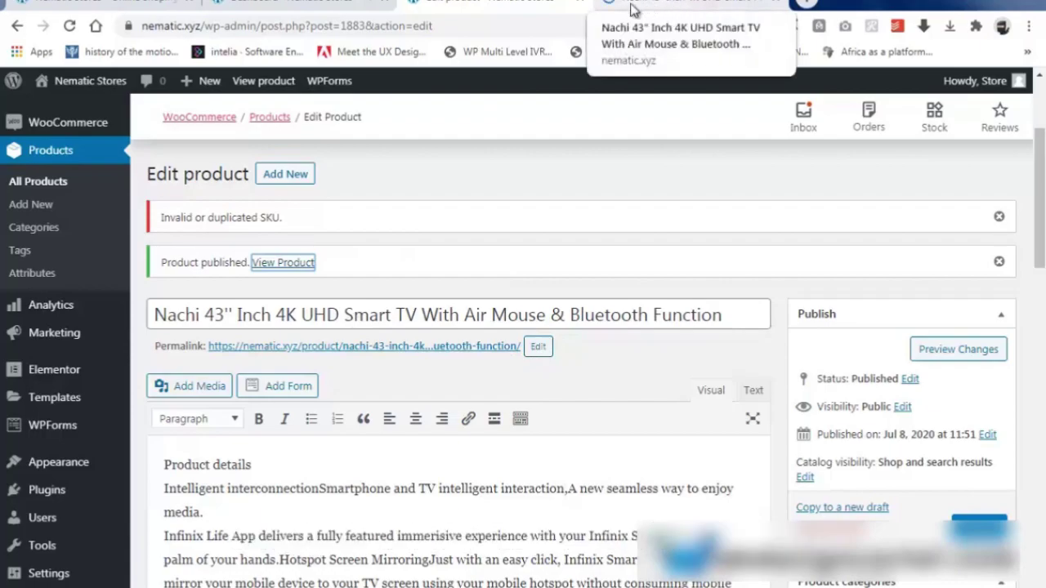
Switch to the live Nachi 43" TV page and review its ₦50,000.00 sale price, stock, tags and description.
click(692, 4)
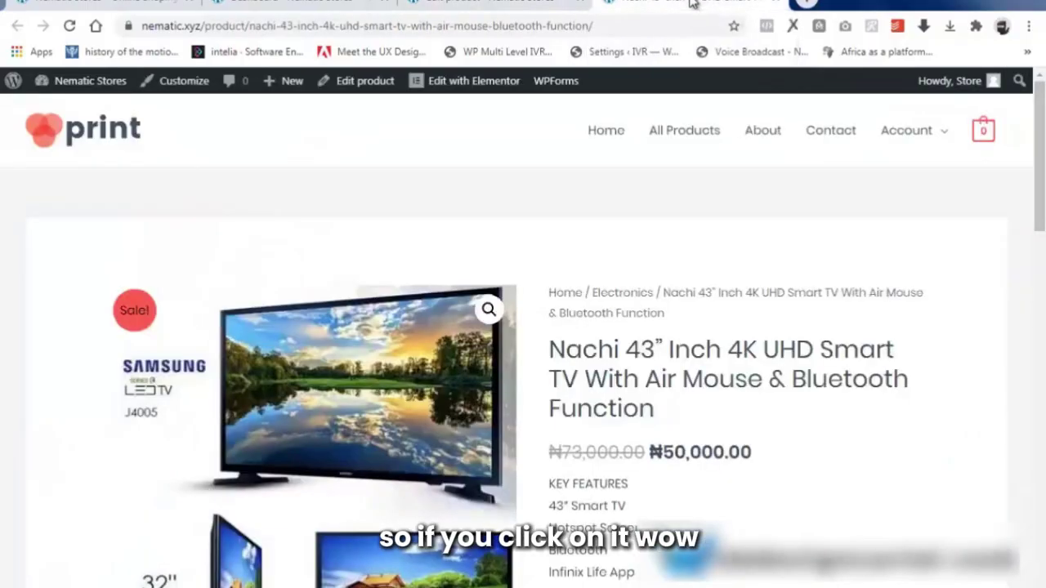
scroll(471, 392, down, 2)
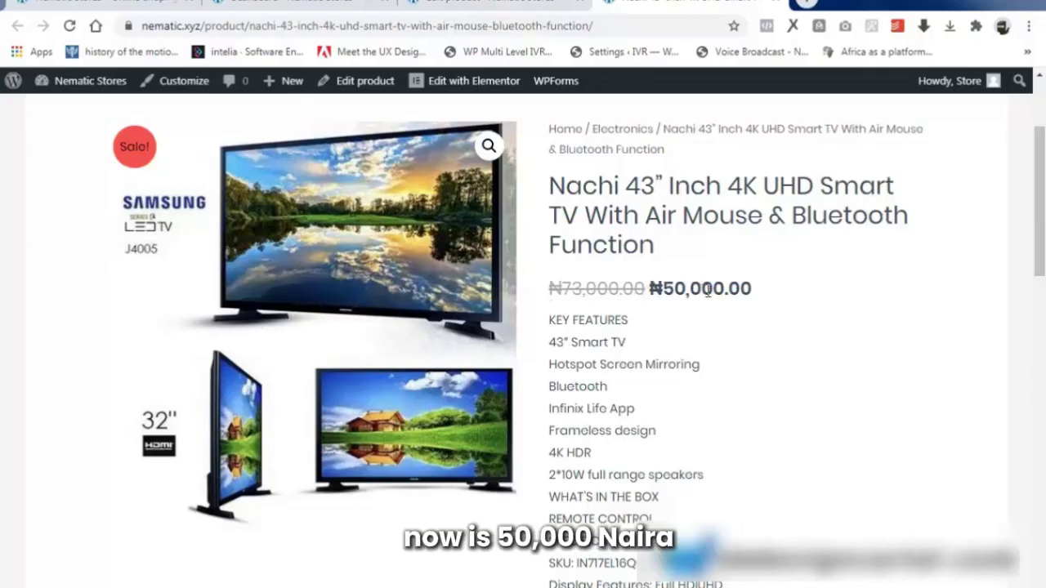
scroll(735, 282, down, 3)
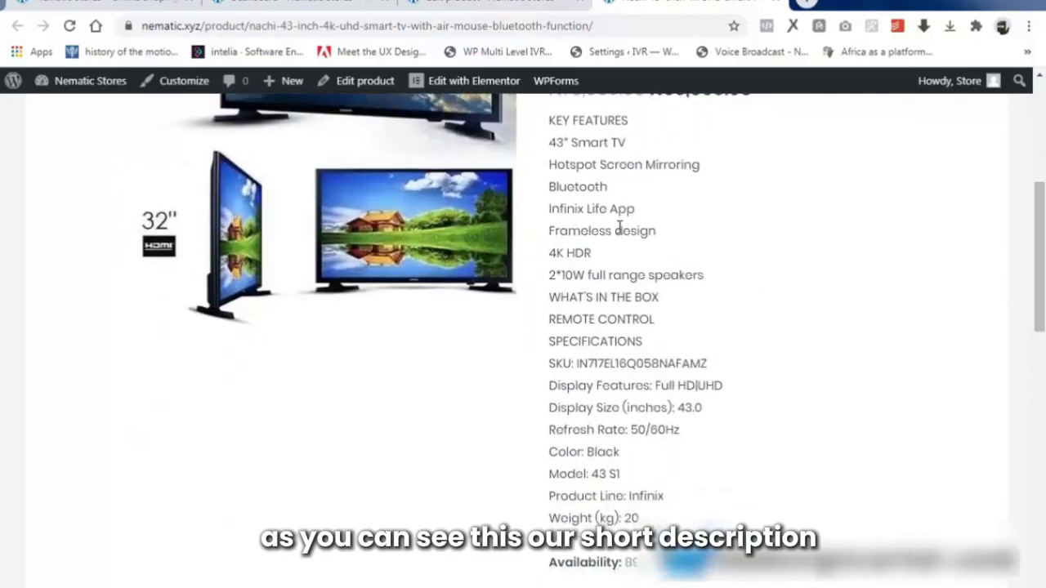
scroll(588, 466, down, 5)
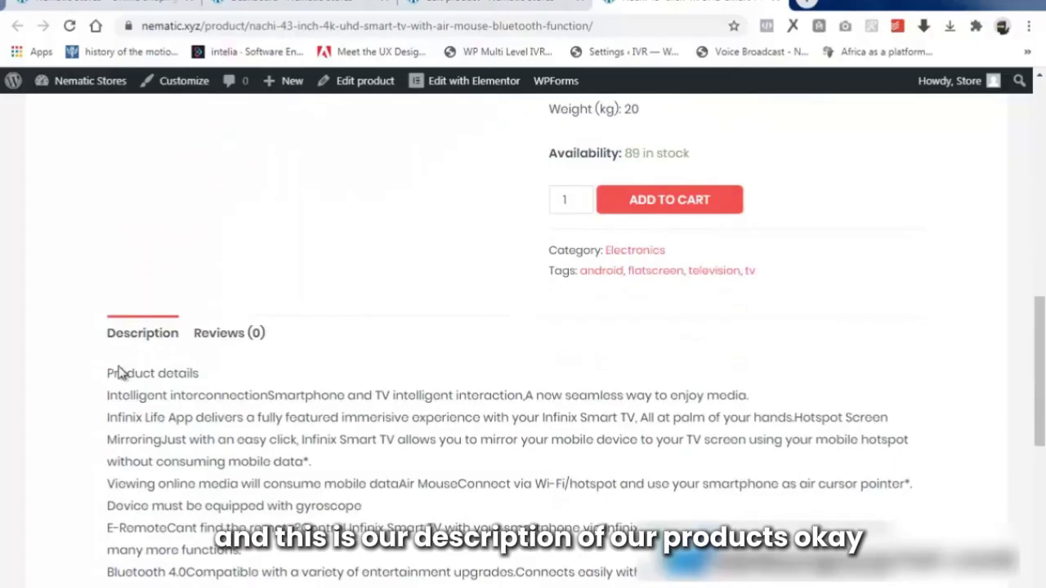
scroll(460, 321, down, 3)
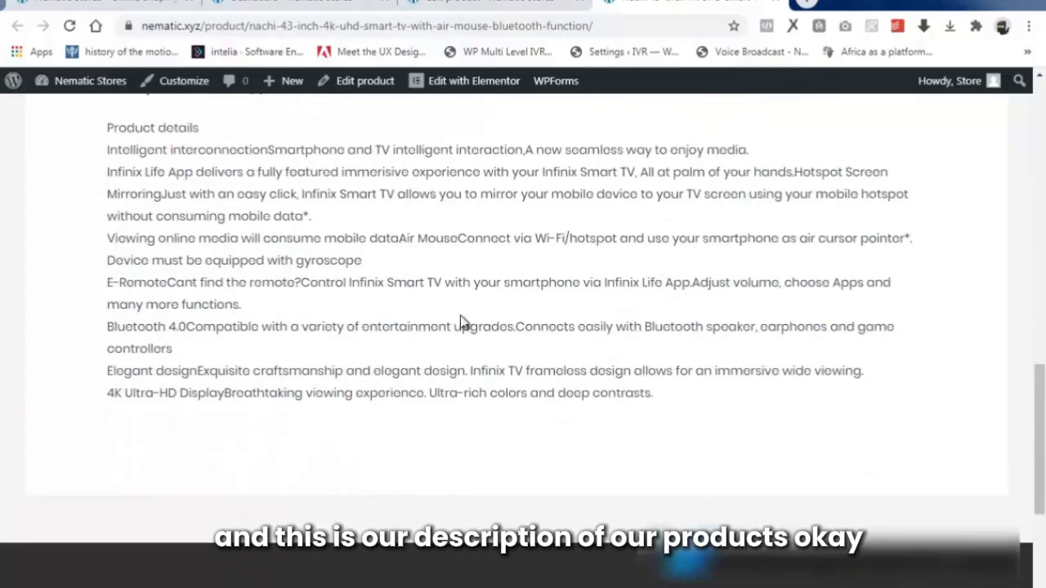
scroll(460, 321, up, 7)
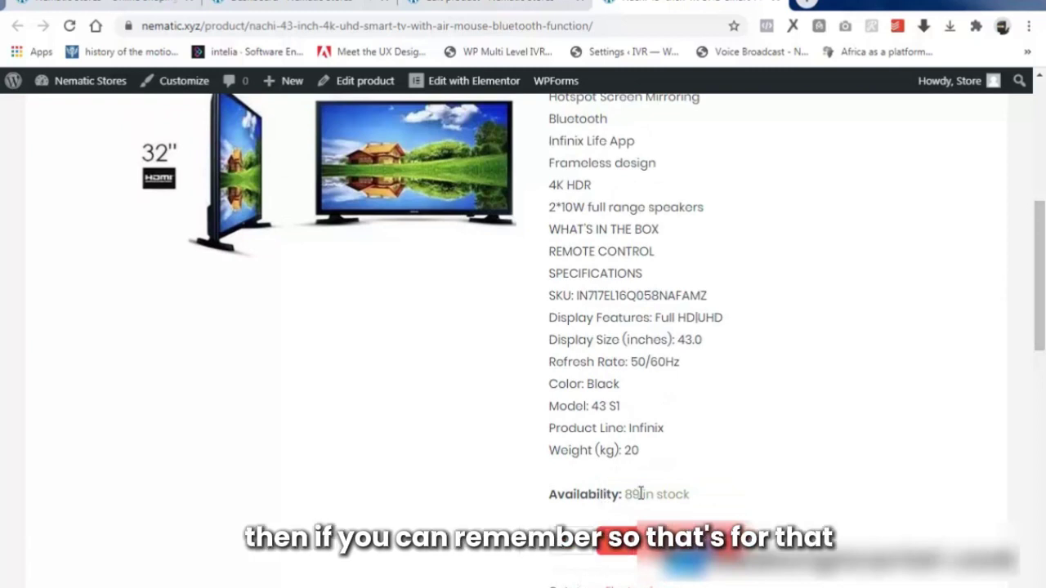
scroll(657, 495, up, 1)
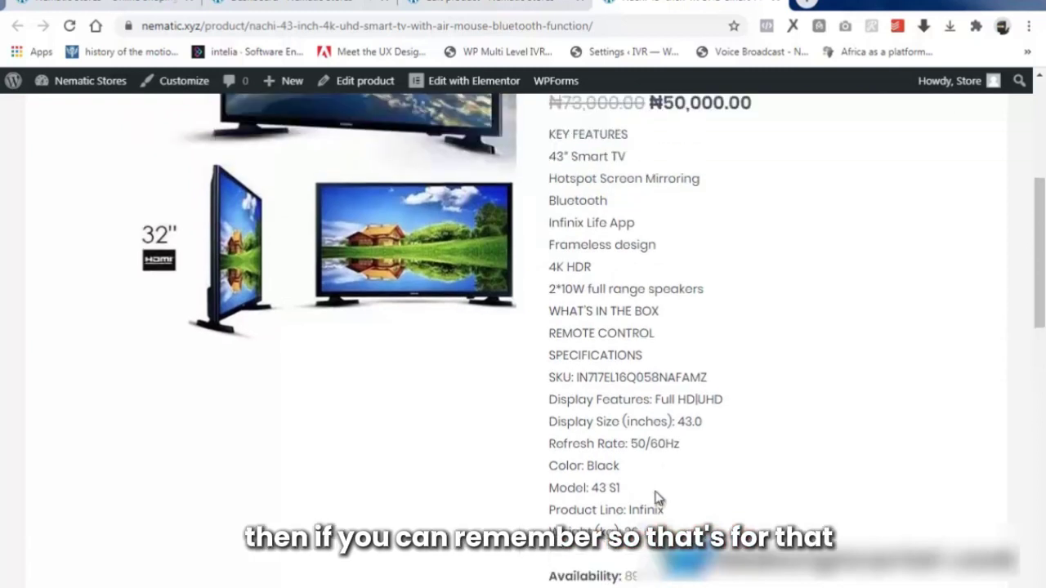
scroll(653, 499, up, 4)
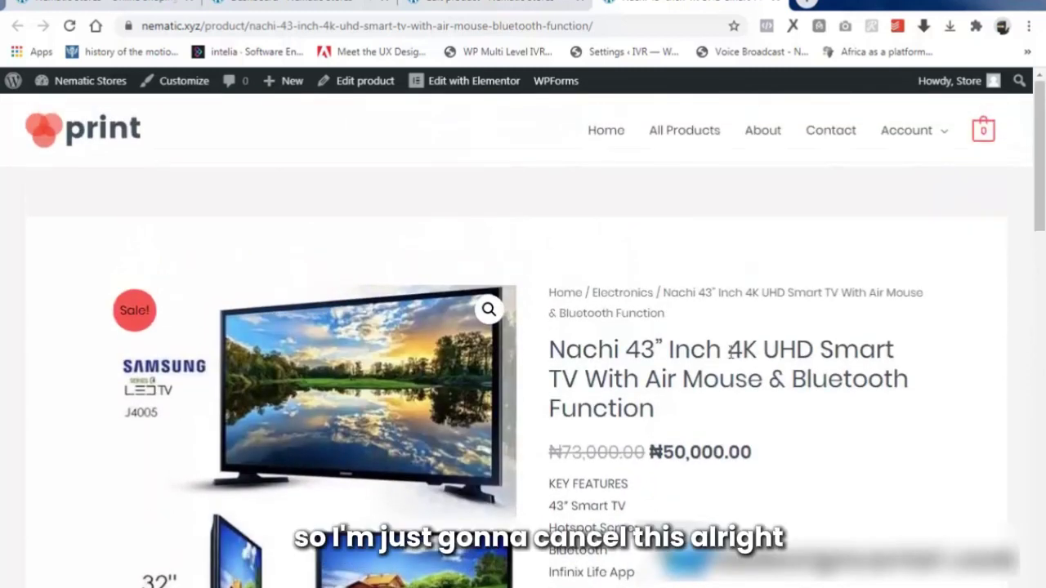
Close the storefront tab and start a new product titled 'Samsung HD TV 56 TELEVISION'.
click(777, 5)
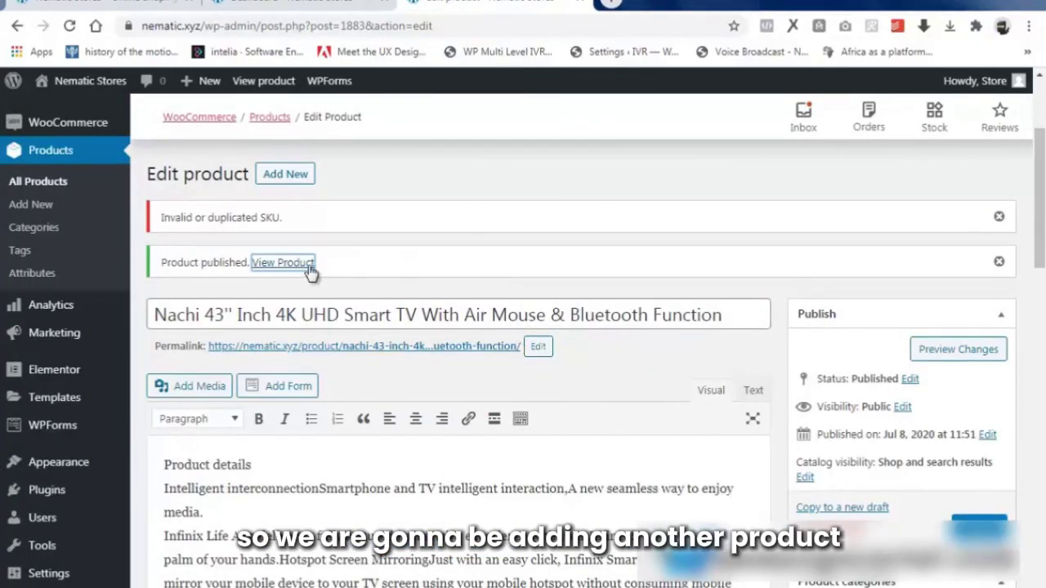
click(288, 180)
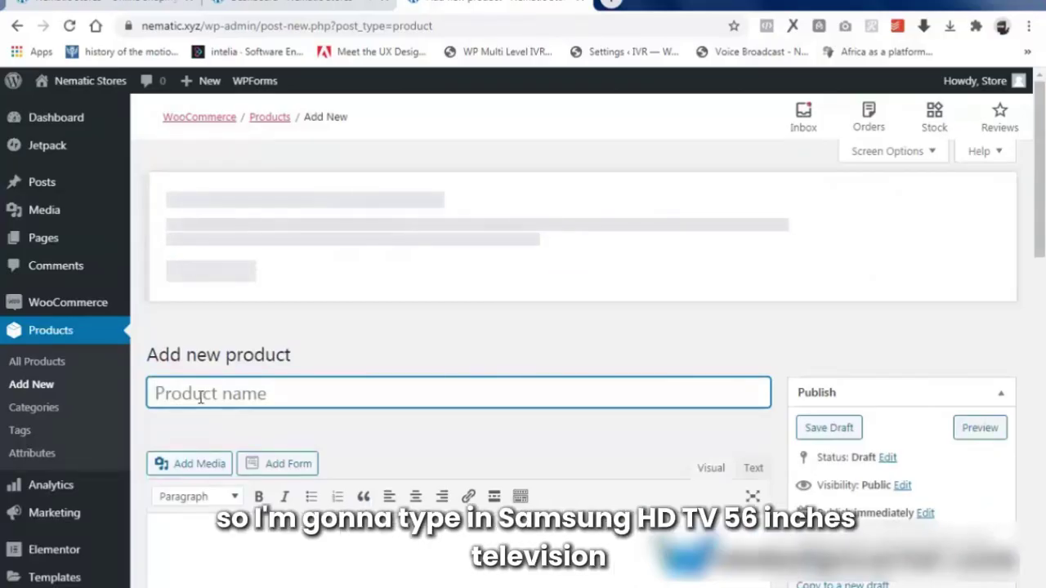
text(Samsung HD TV 56)
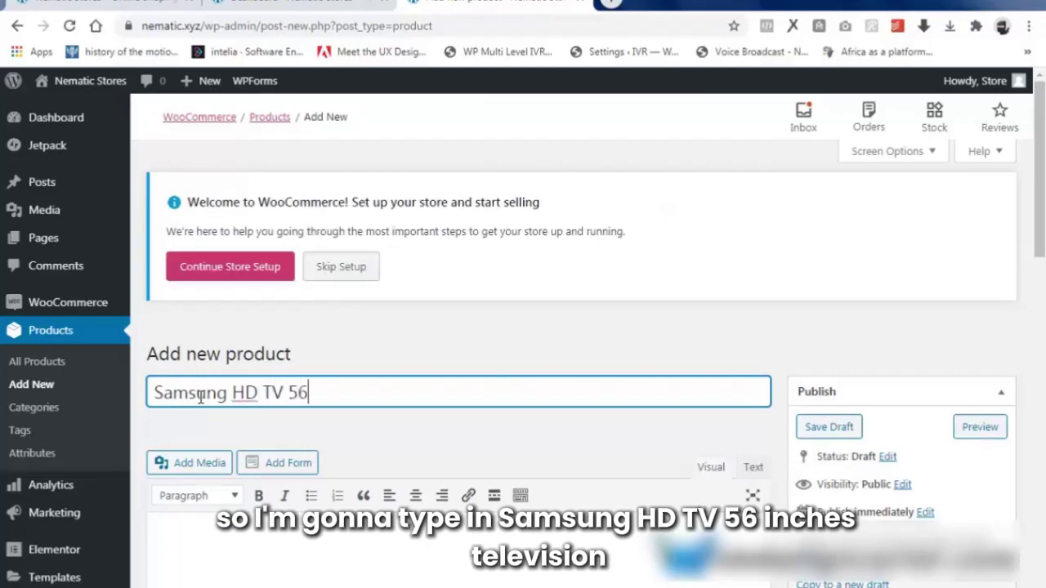
text(TELEVISION)
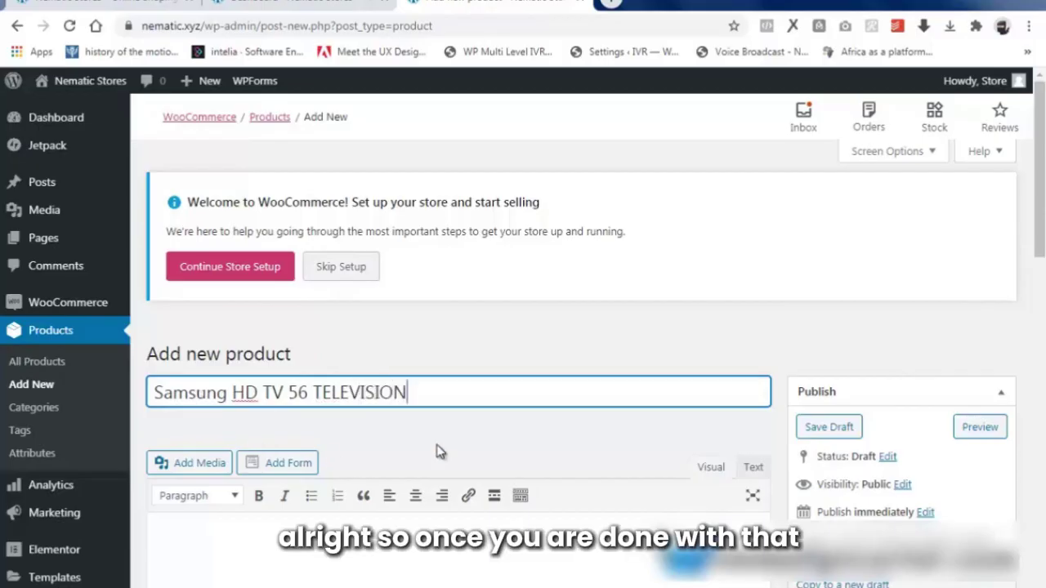
Paste the feature and specification list into both the description and the short description.
scroll(327, 473, down, 1)
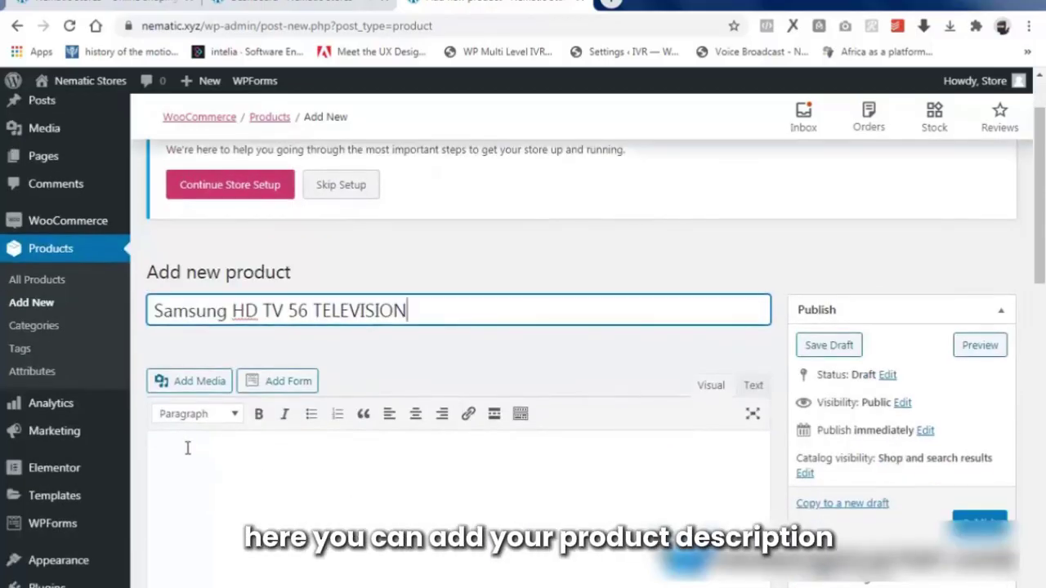
click(187, 447)
right_click(193, 468)
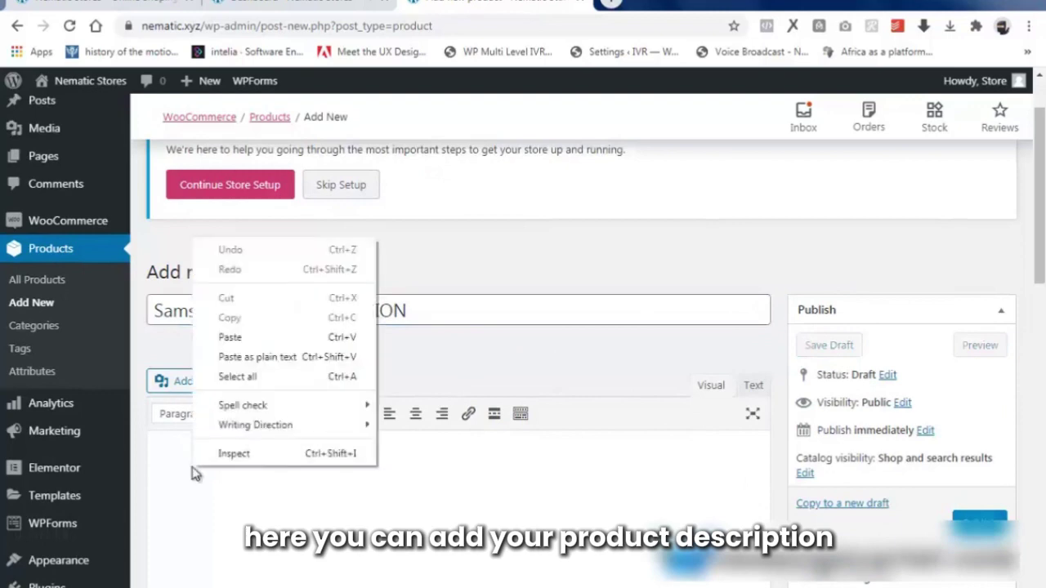
click(230, 336)
scroll(334, 450, down, 10)
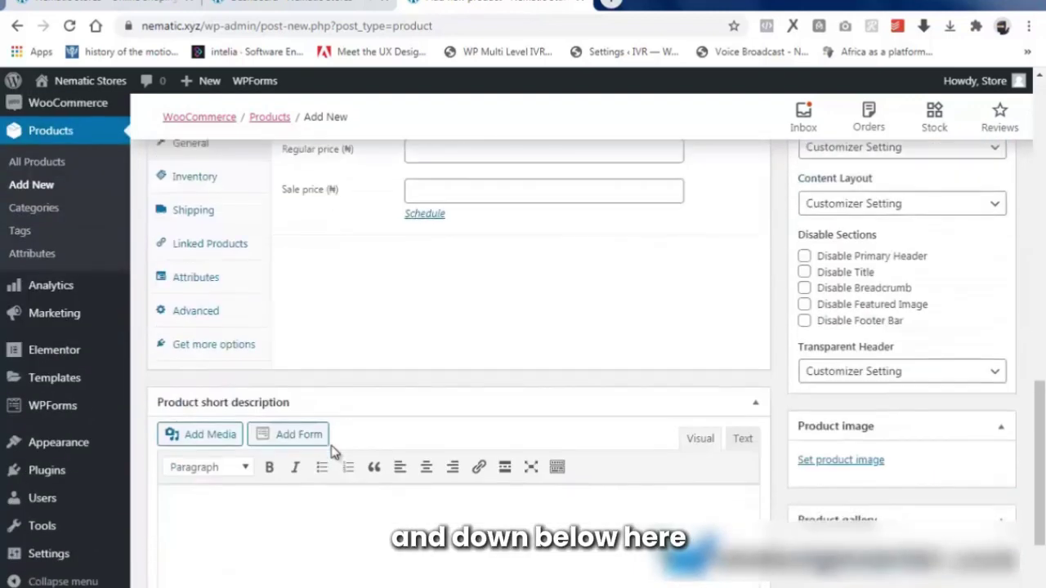
right_click(200, 507)
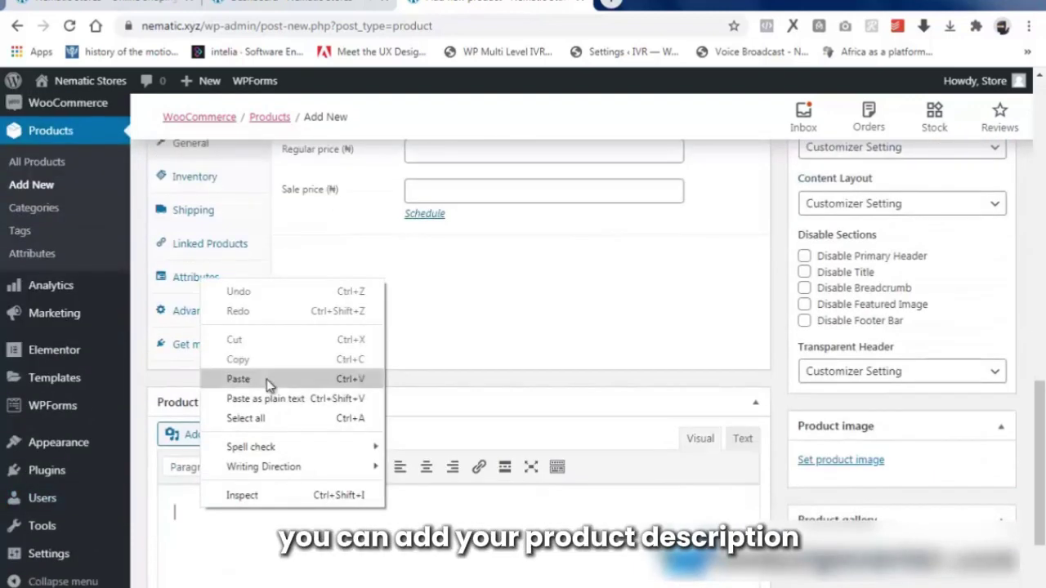
click(238, 379)
scroll(303, 401, up, 3)
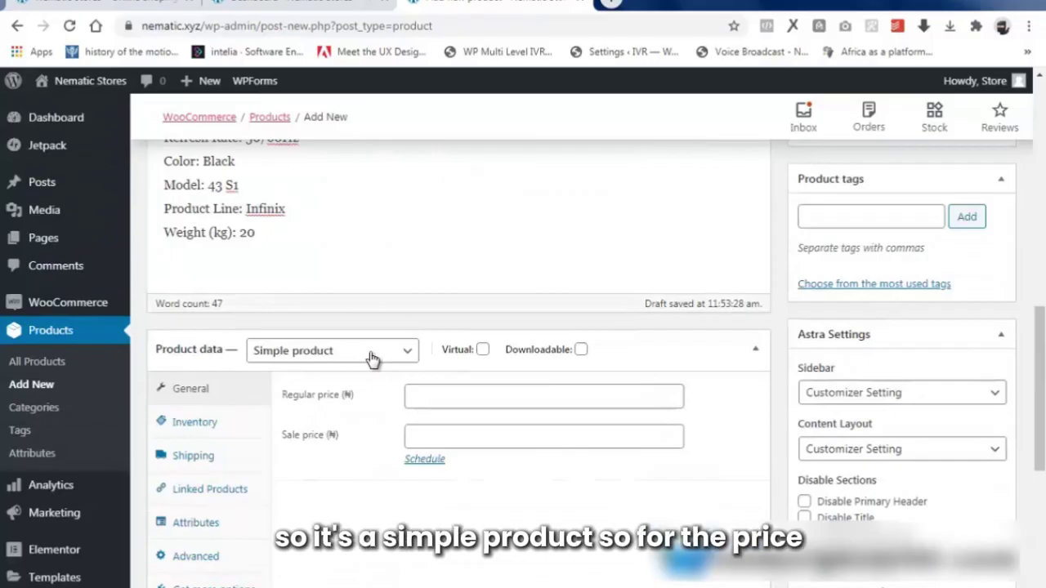
Set the regular price to 67000 and the sale price to 56500.
click(476, 397)
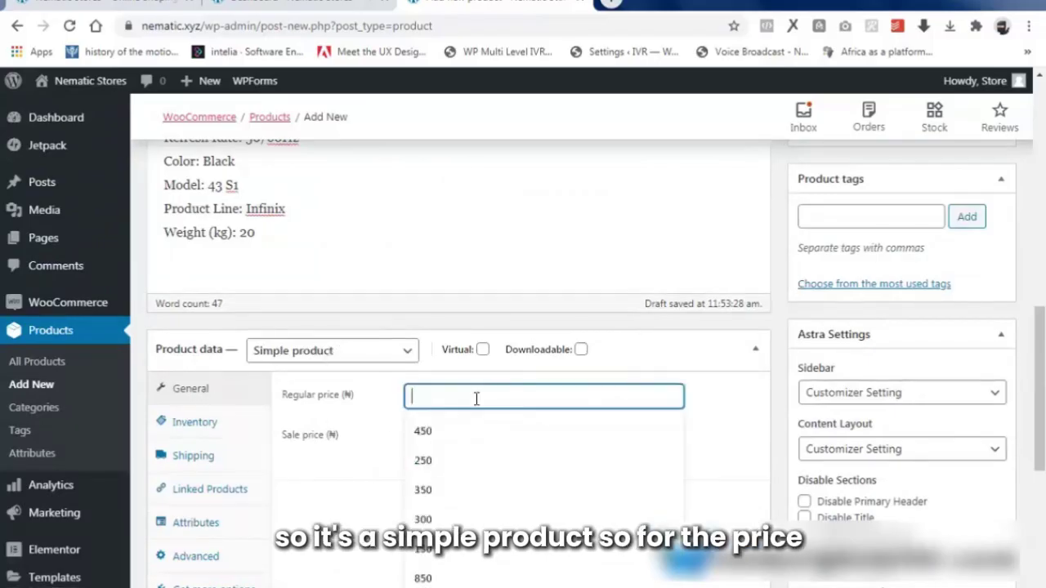
text(67000)
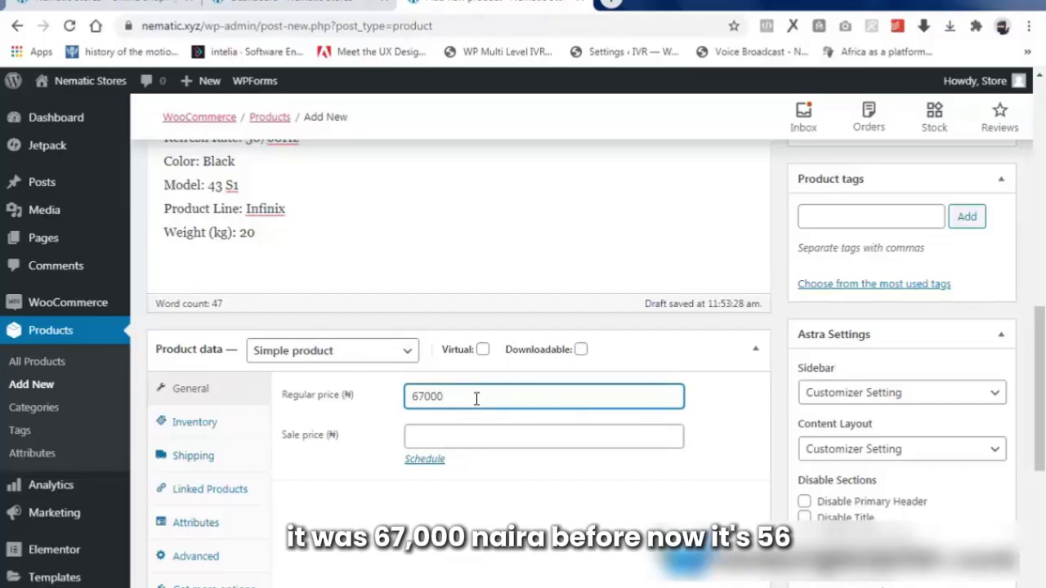
key(Tab)
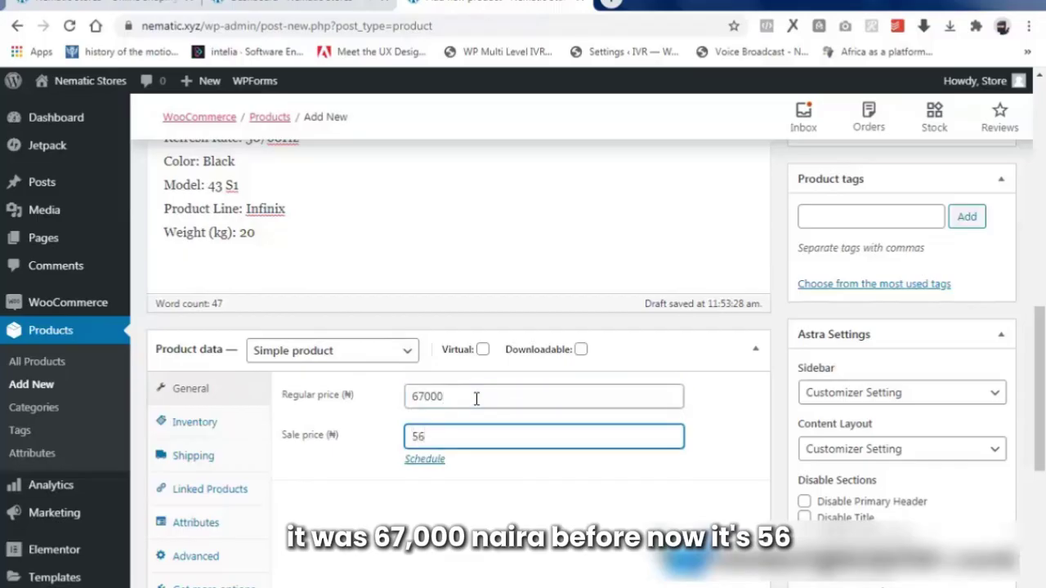
text(56500)
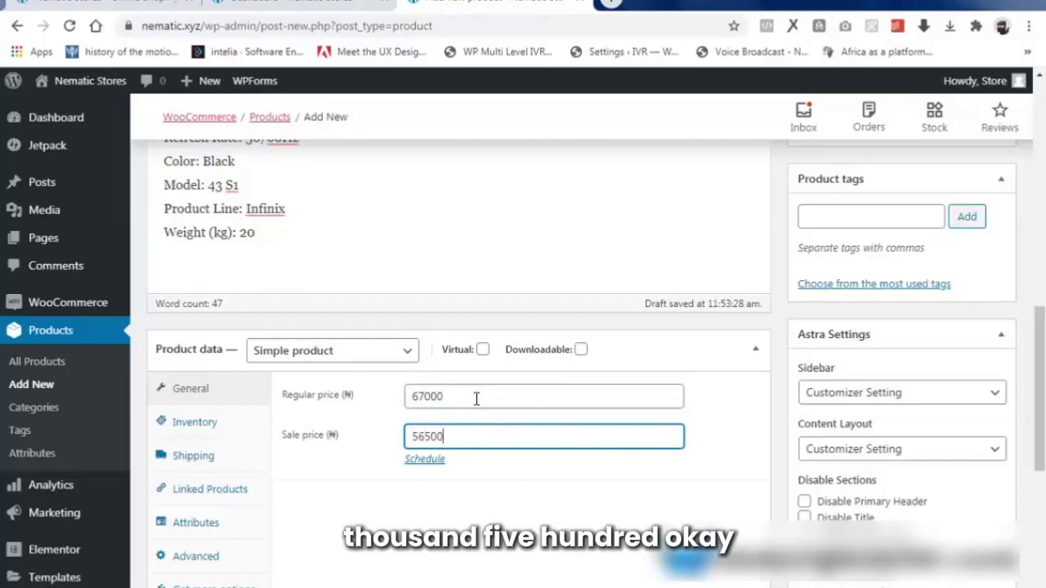
In Inventory, set SKU 1 and manage stock with 98 units and a low-stock threshold of 10.
click(204, 433)
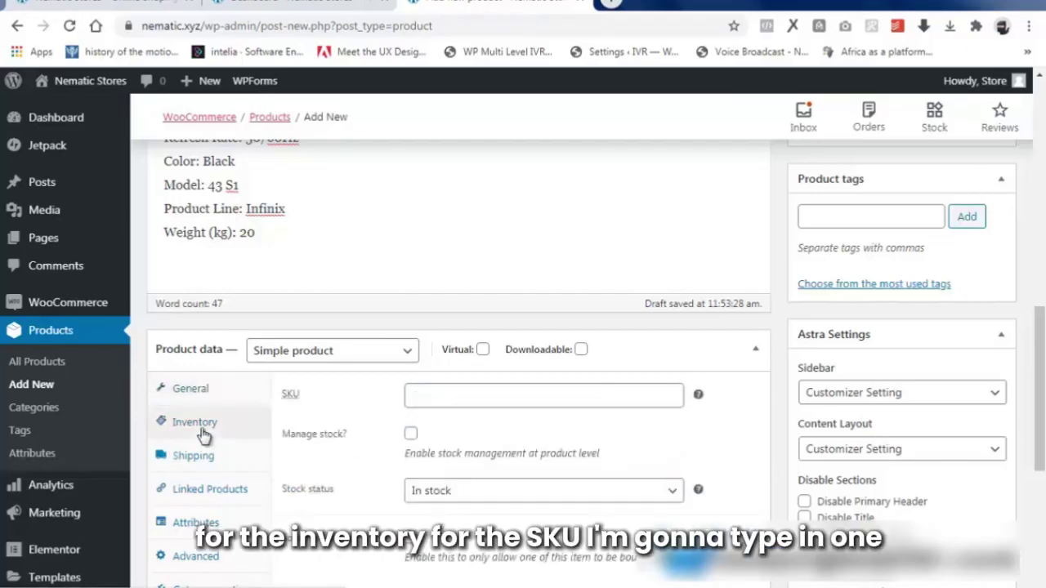
click(479, 393)
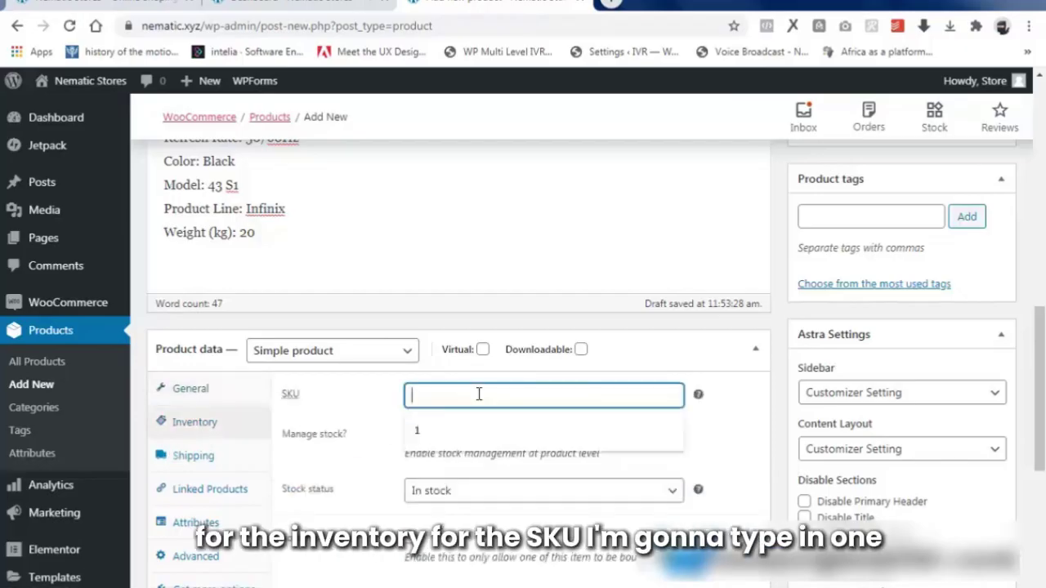
text(1)
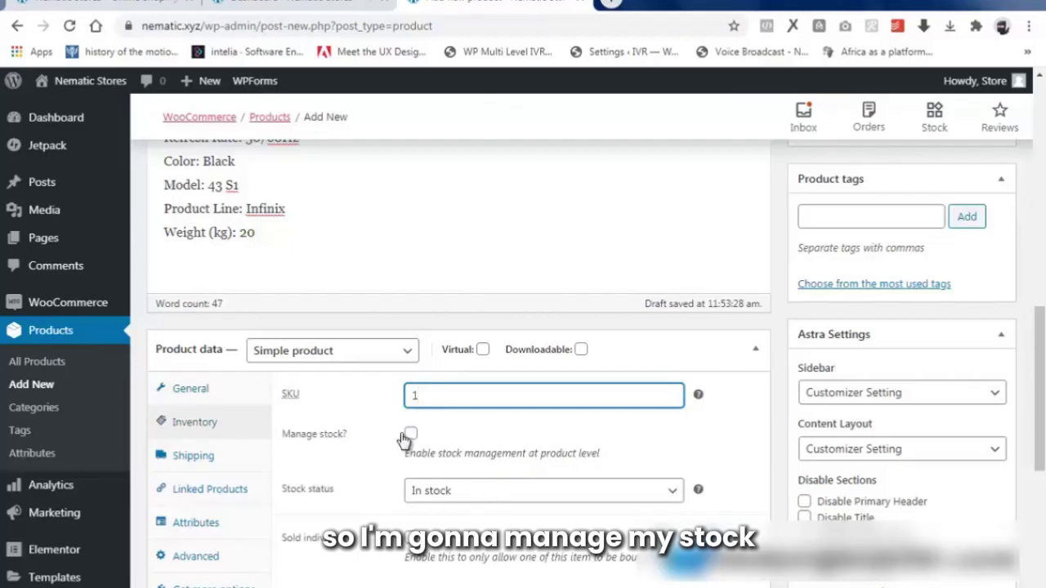
click(410, 435)
click(443, 490)
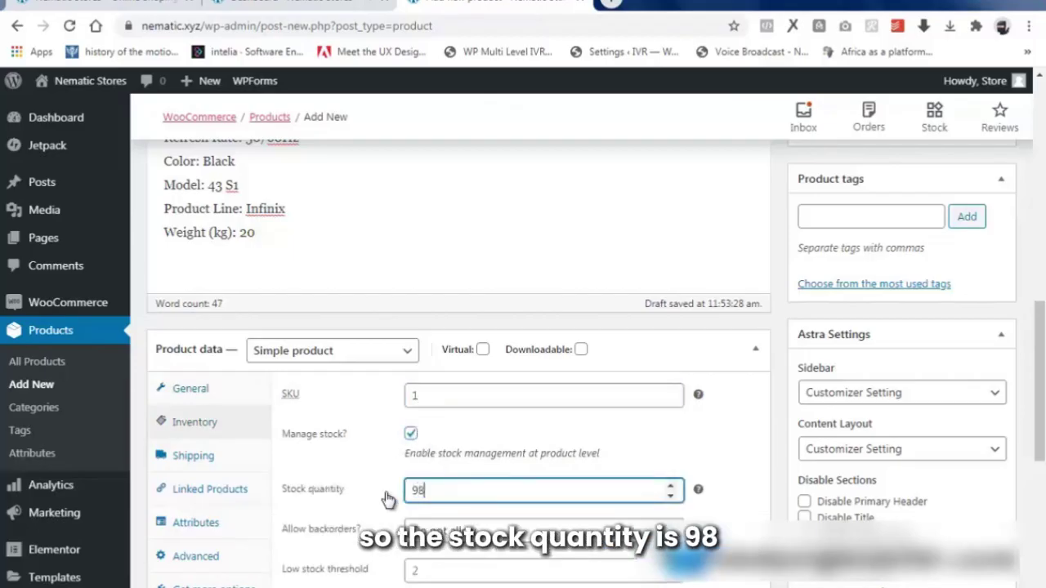
scroll(457, 457, down, 1)
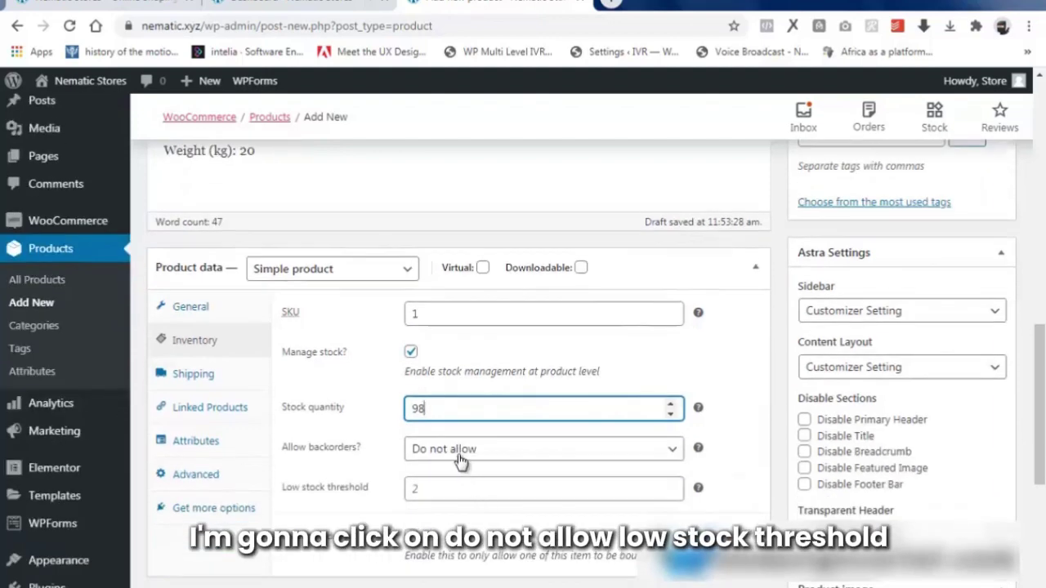
scroll(467, 447, down, 2)
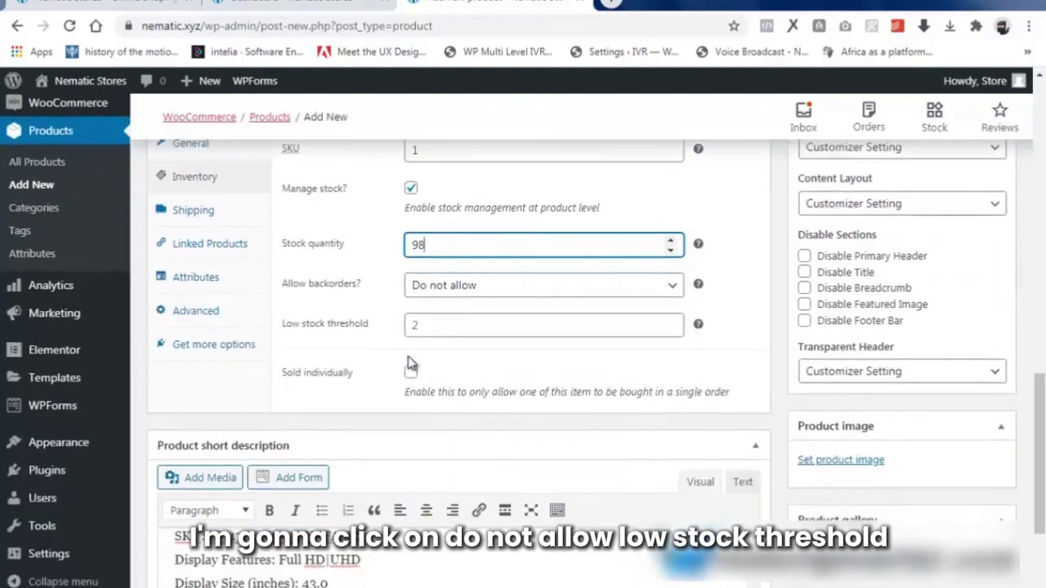
click(349, 330)
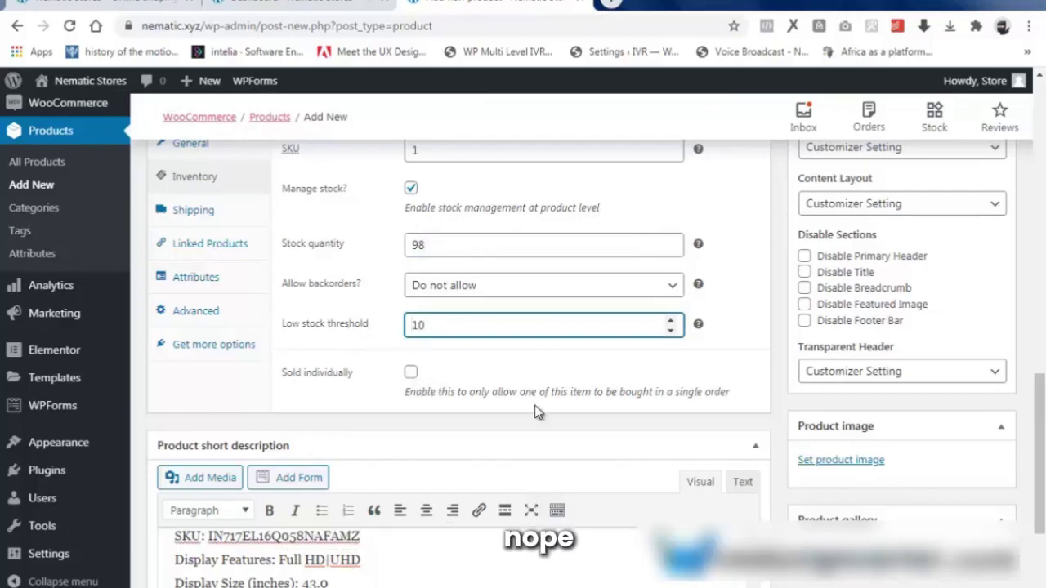
scroll(986, 464, up, 4)
Tick the Electronics category and add the tags TV, LG and SAMSUNG.
scroll(896, 439, up, 7)
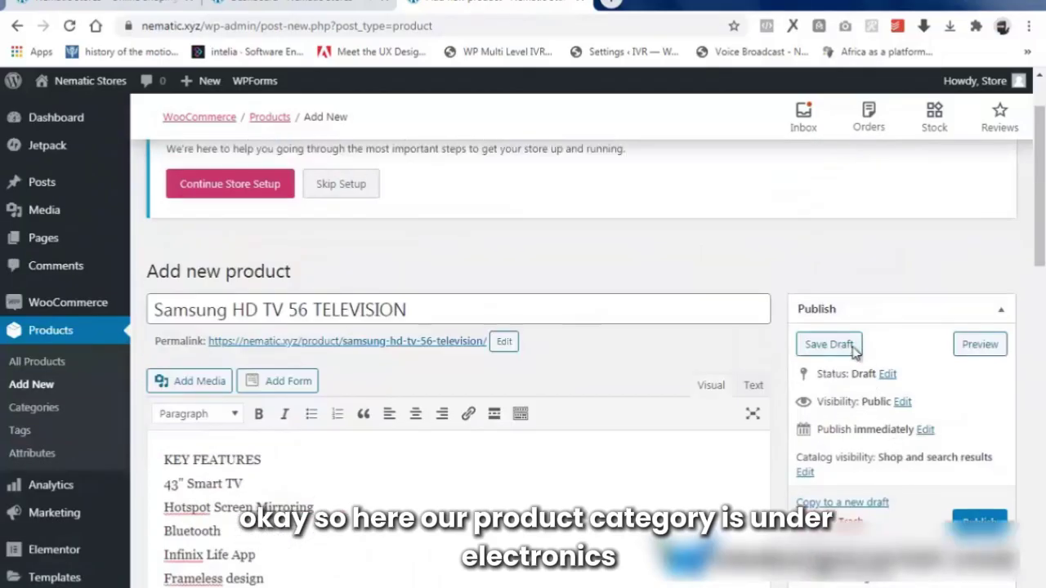
scroll(875, 476, down, 2)
scroll(875, 476, down, 3)
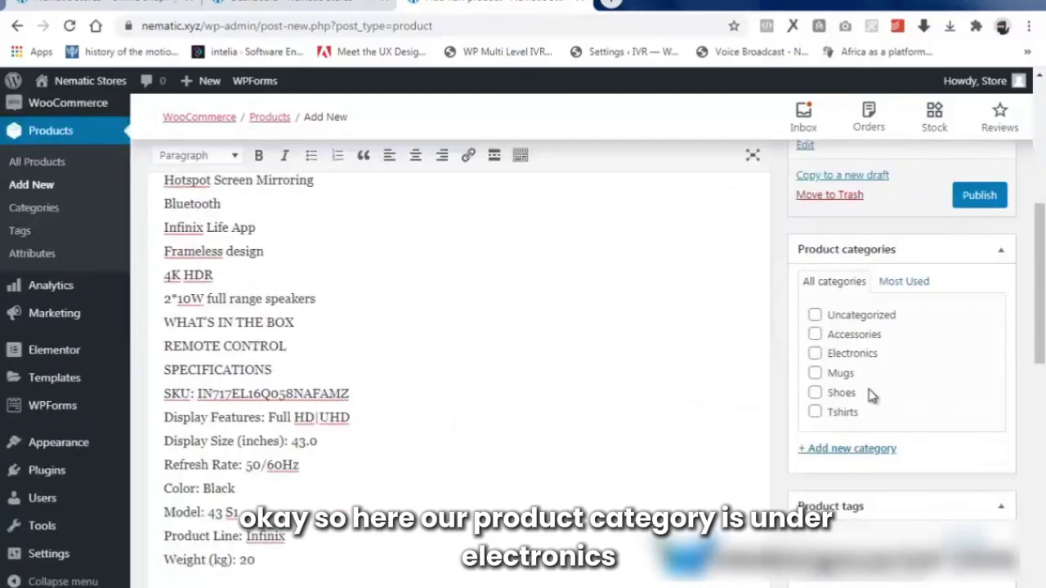
click(816, 354)
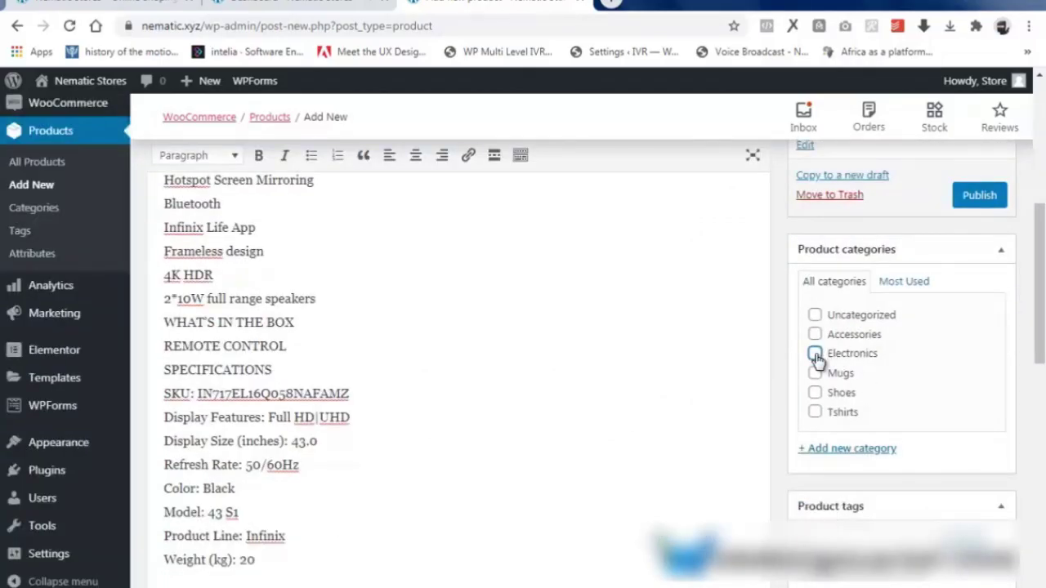
scroll(821, 359, down, 3)
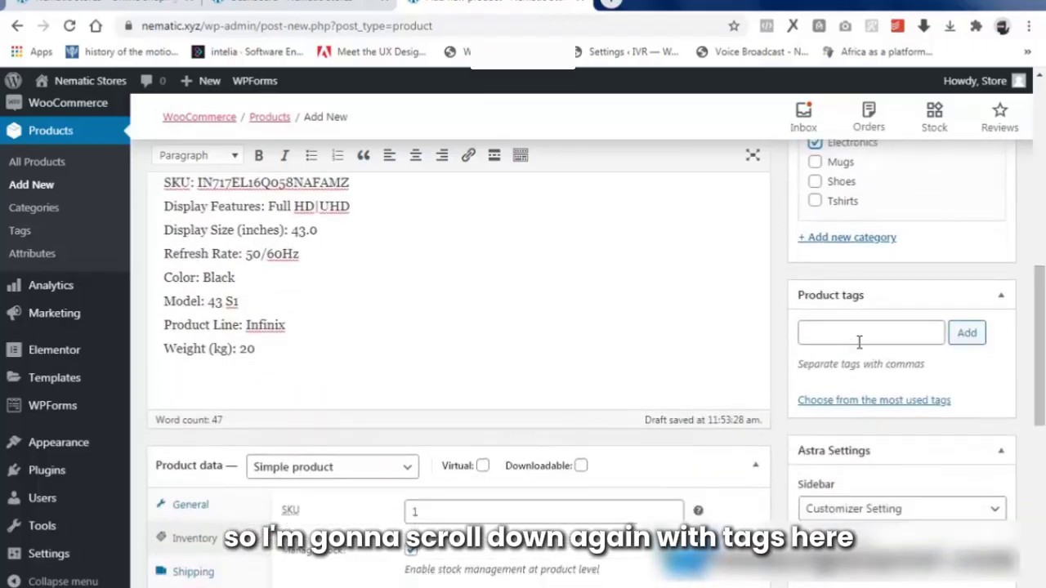
click(860, 337)
text(TV)
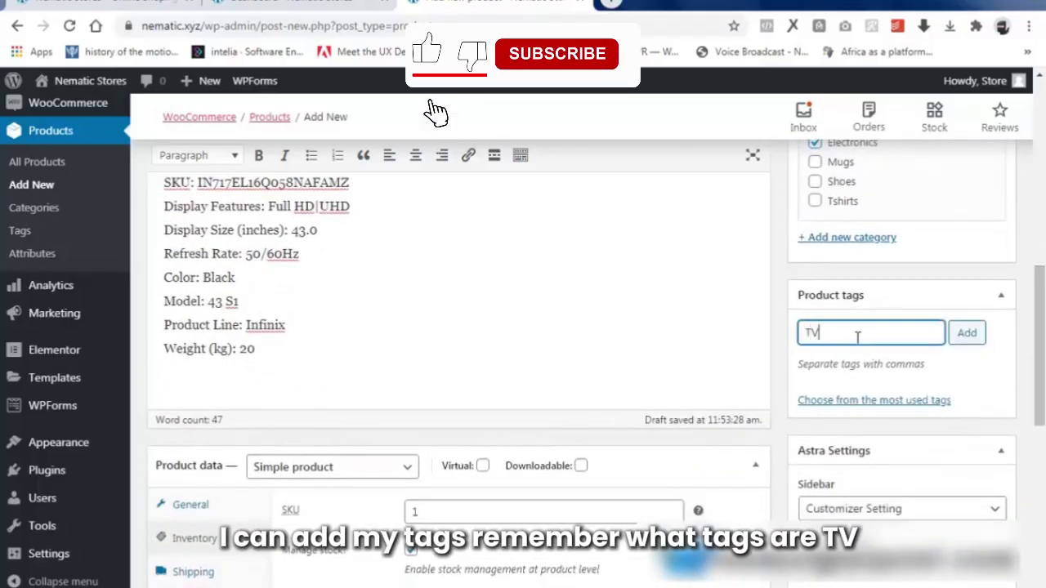
text(, L)
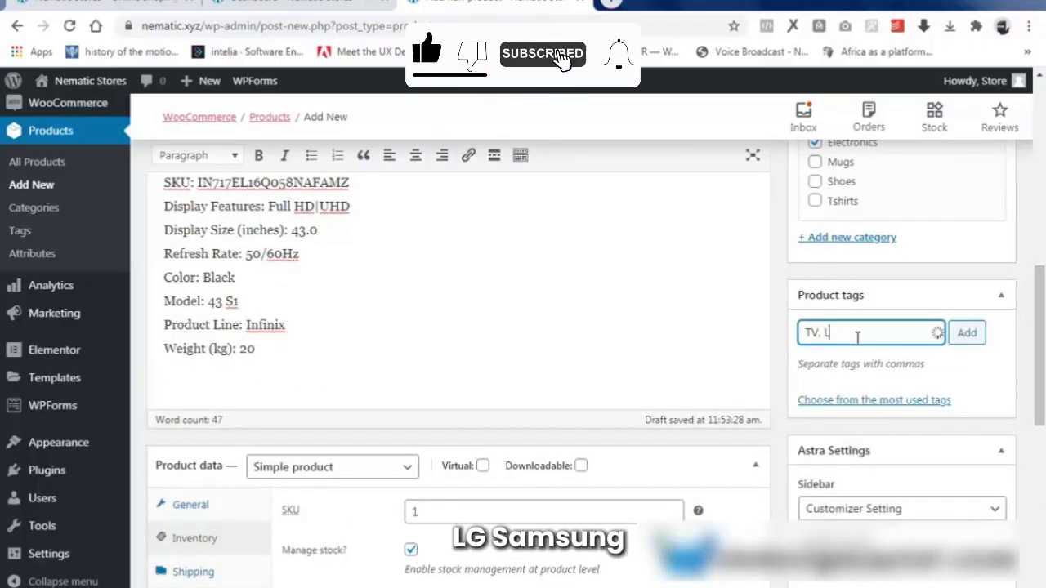
text(G, SA)
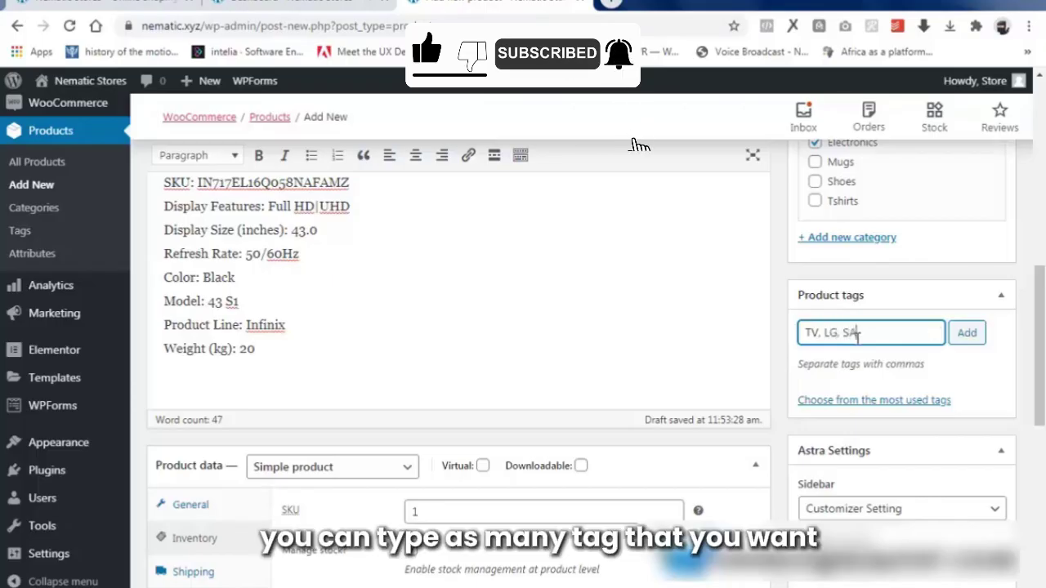
text(MSUN)
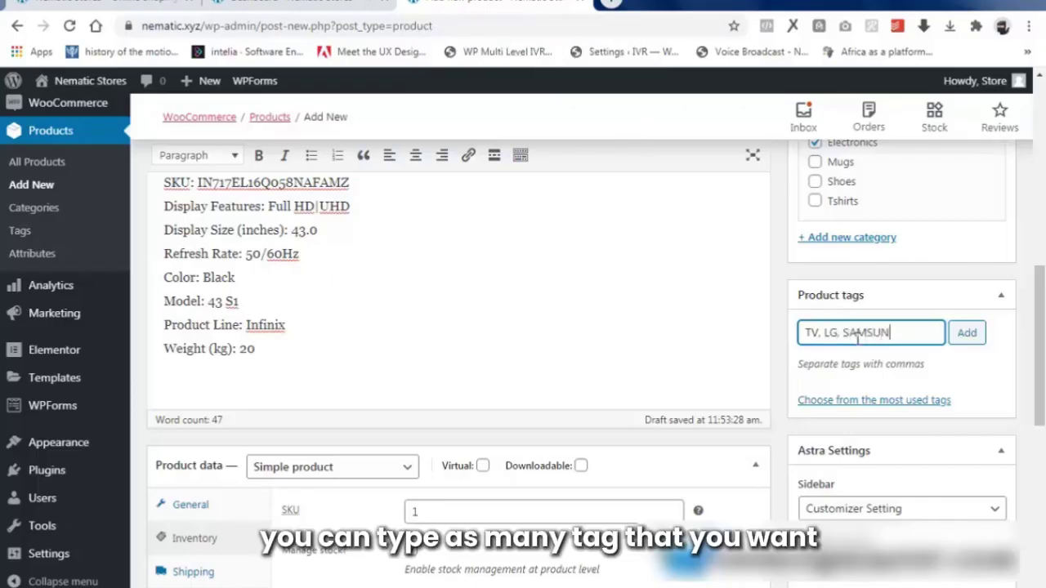
text(G)
click(965, 334)
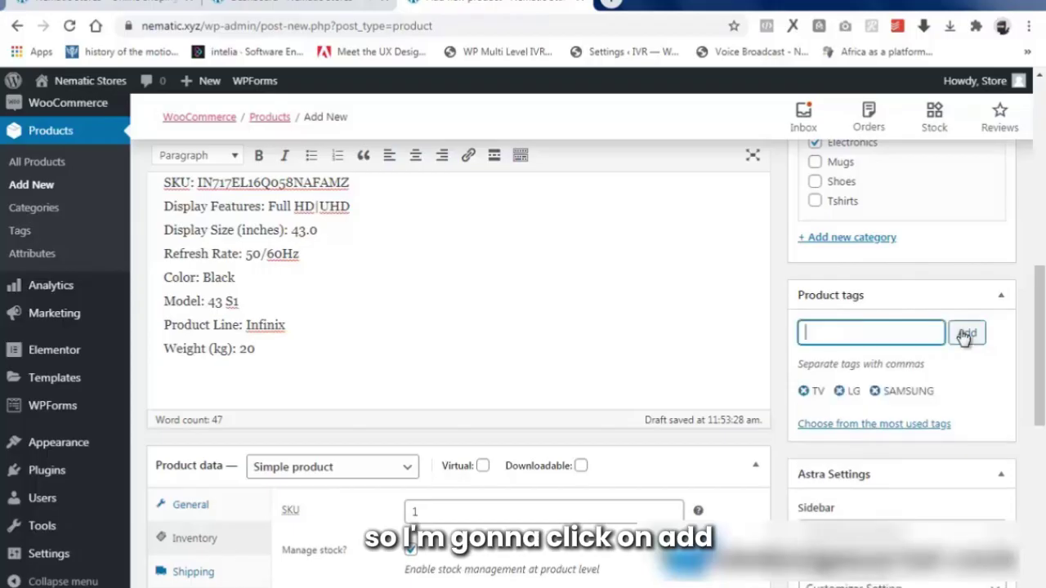
scroll(945, 365, down, 5)
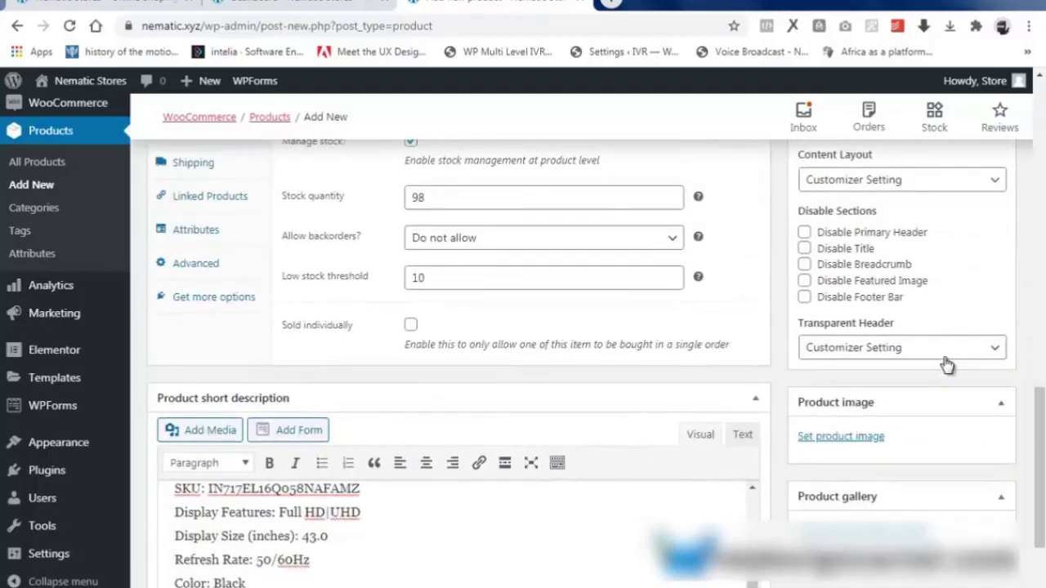
Upload e-2.jpg, the LLOYD 49-inch DLED TV photo, and set it as the product image.
click(845, 438)
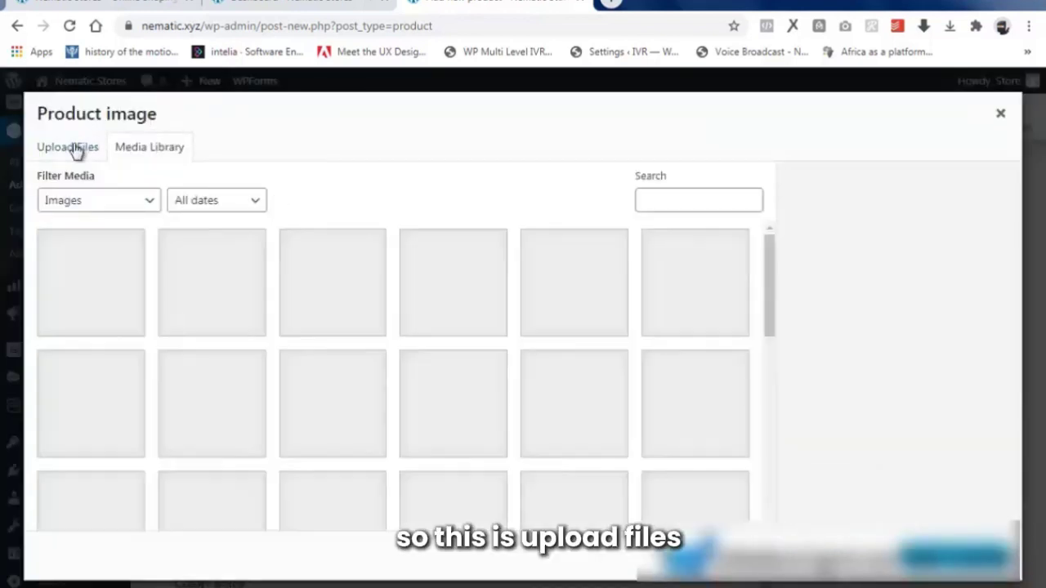
click(74, 151)
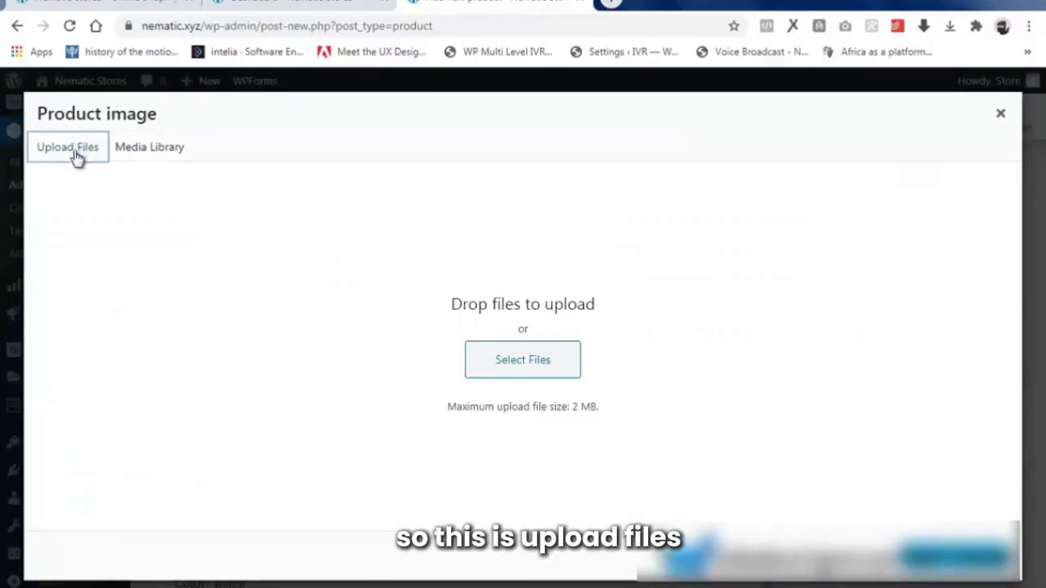
click(515, 359)
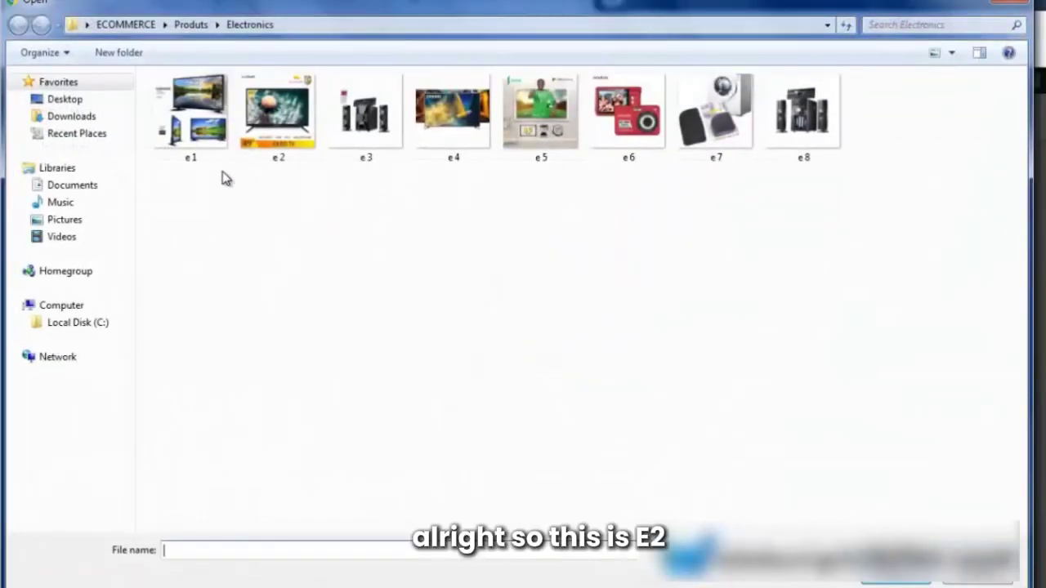
click(275, 115)
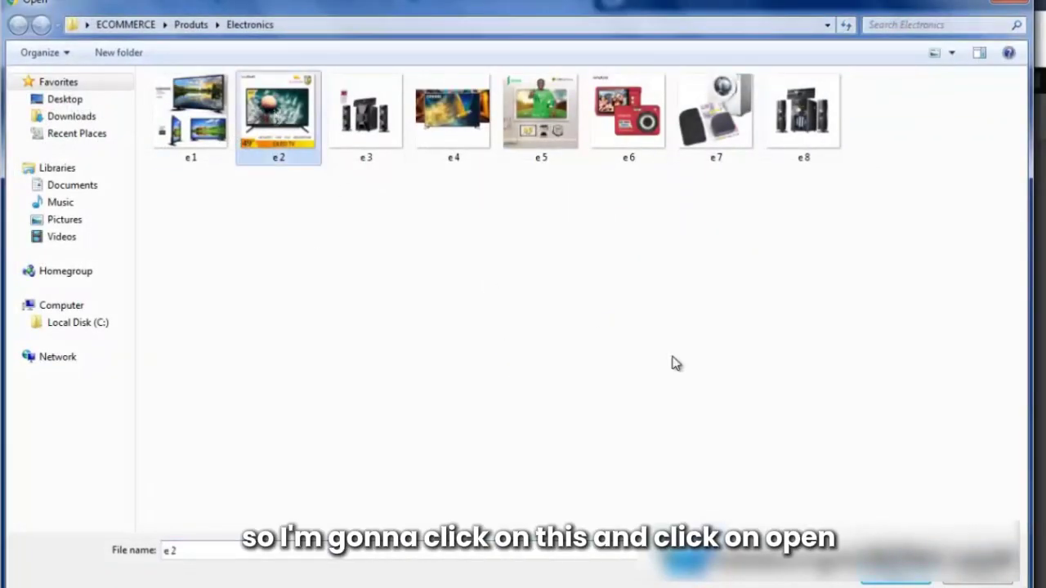
click(884, 580)
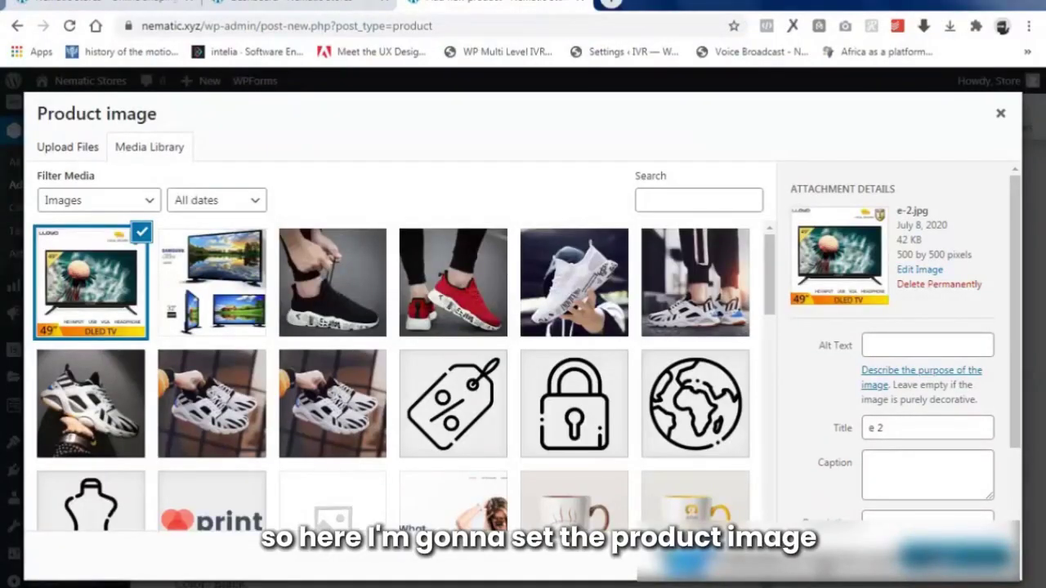
click(955, 556)
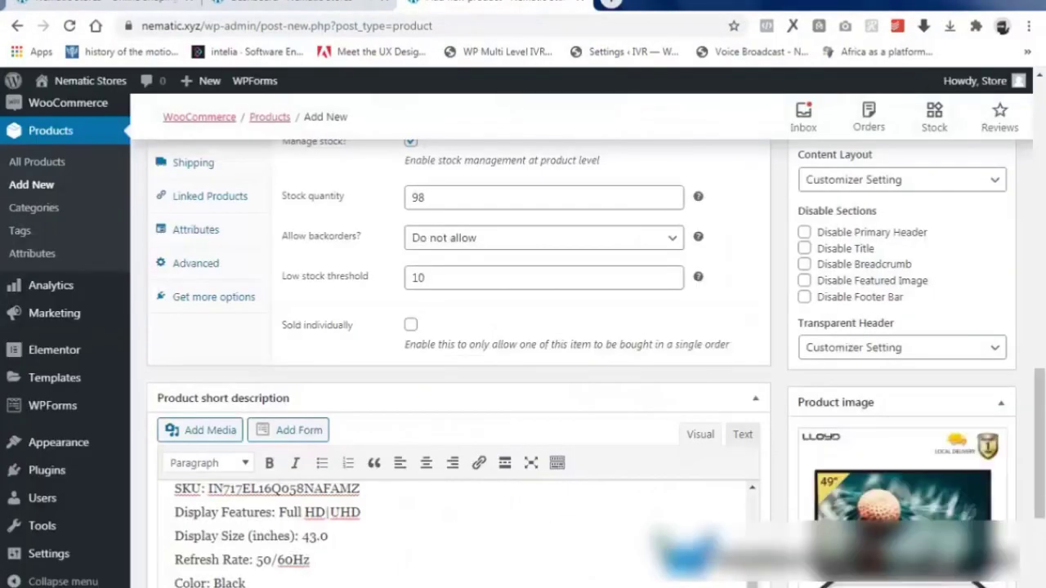
scroll(1026, 492, down, 2)
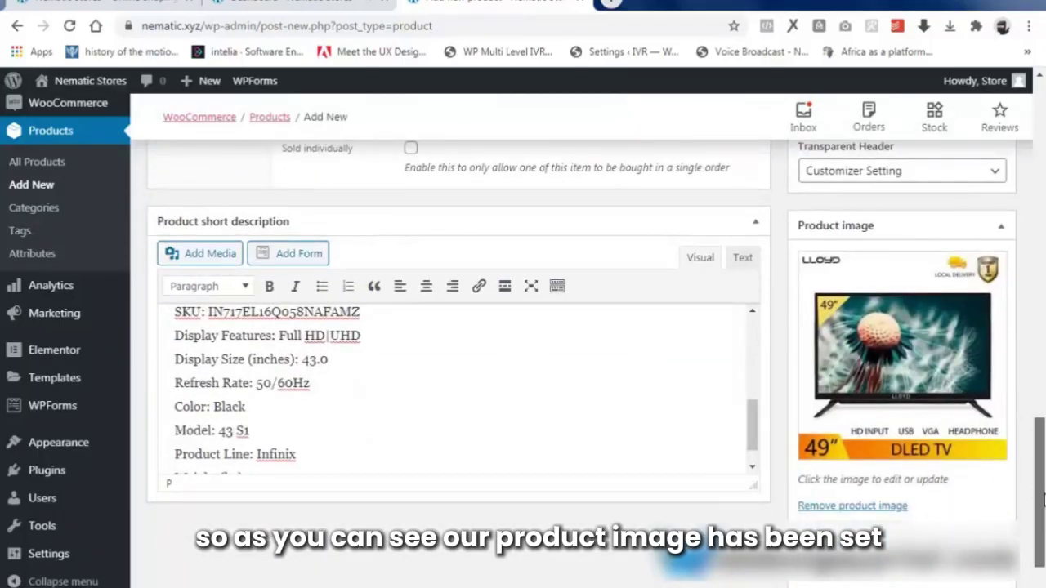
scroll(1036, 494, down, 1)
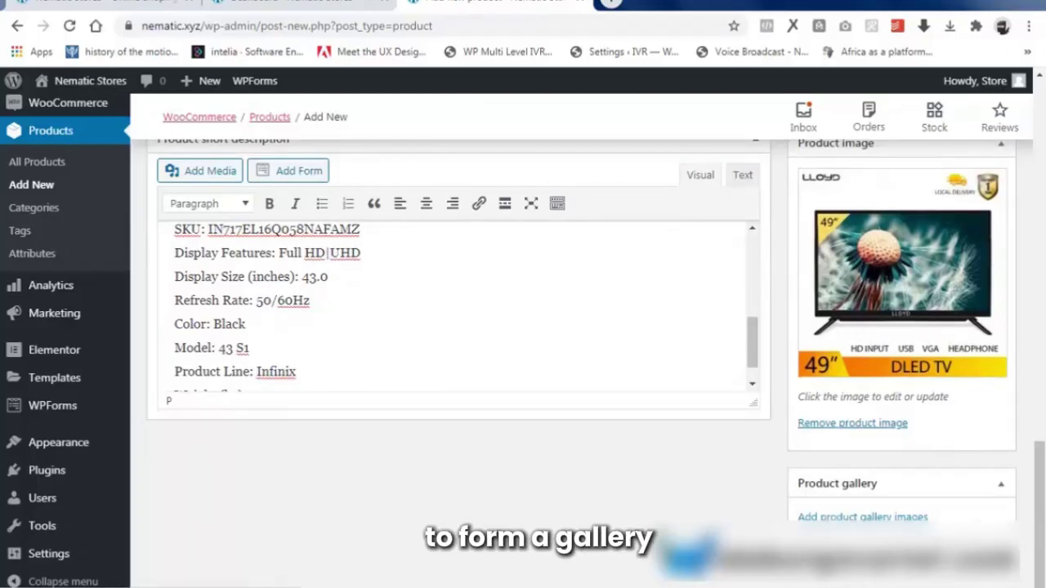
scroll(935, 421, up, 10)
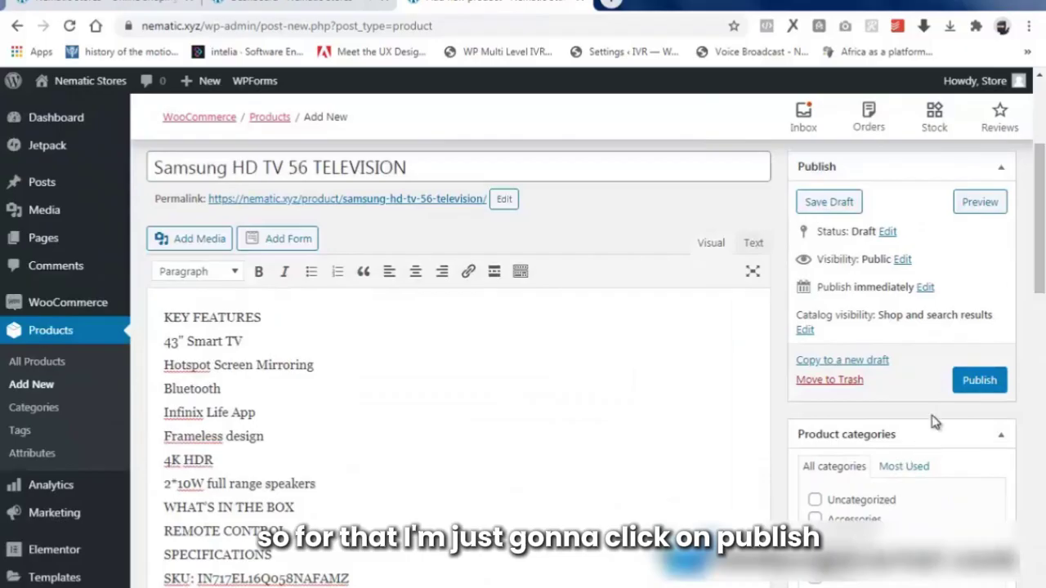
Publish the Samsung HD TV product and open its permalink in a new tab.
click(980, 380)
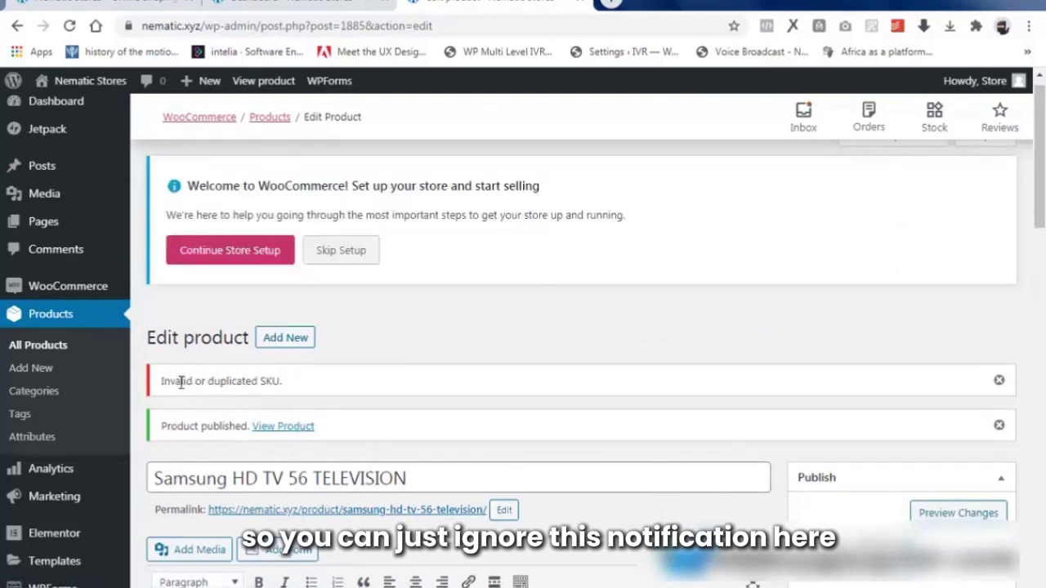
scroll(297, 394, down, 2)
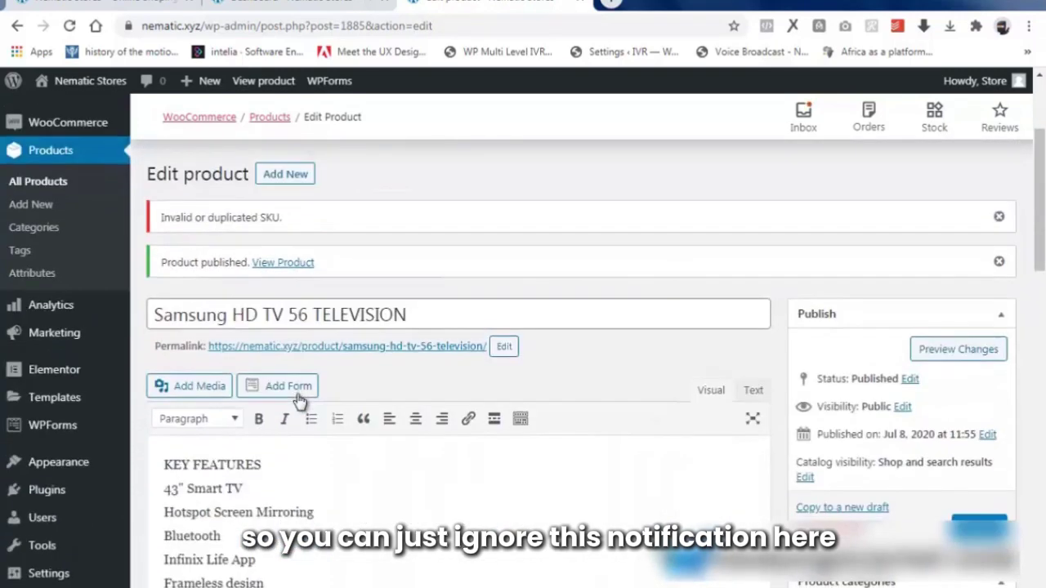
right_click(338, 349)
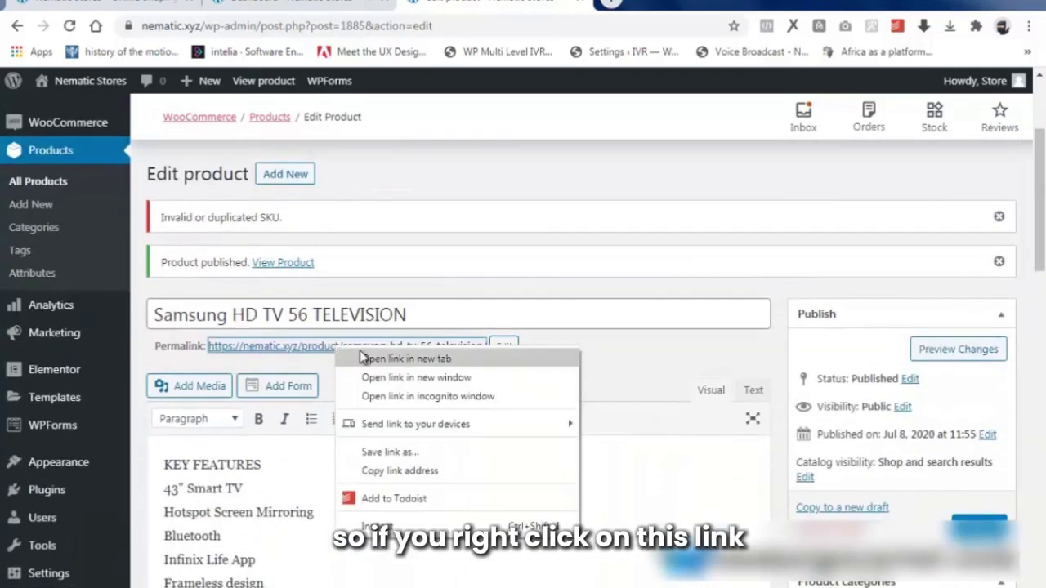
click(368, 358)
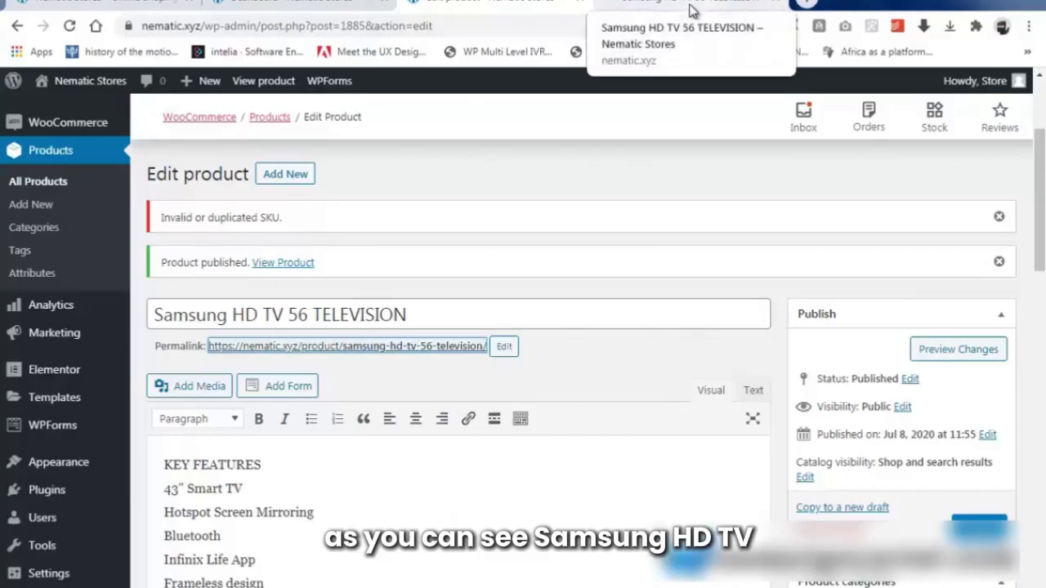
Check the live store page showing ₦56,500.00, then return to the product editor.
click(691, 10)
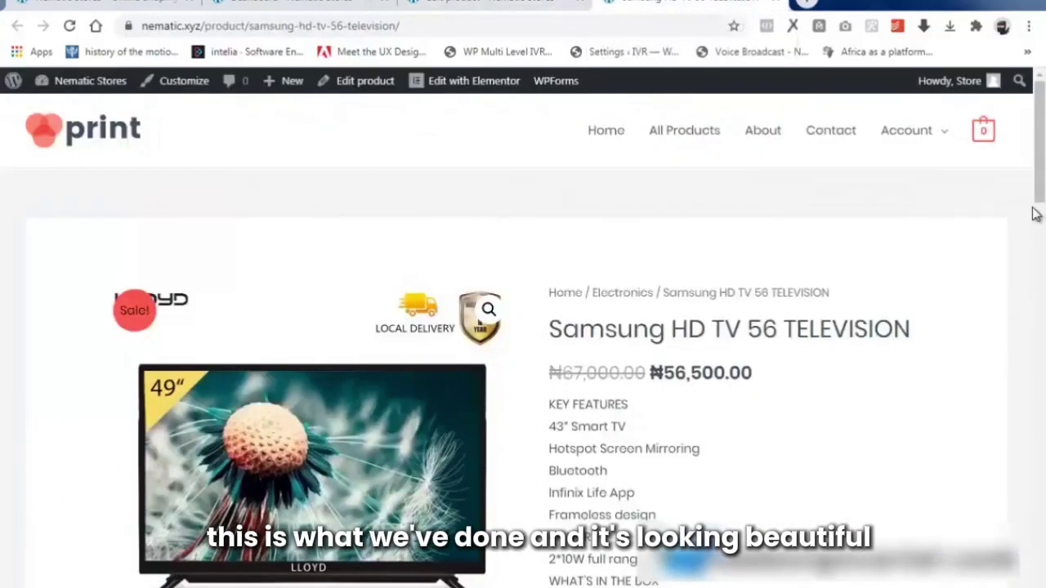
drag(1032, 177, 1028, 347)
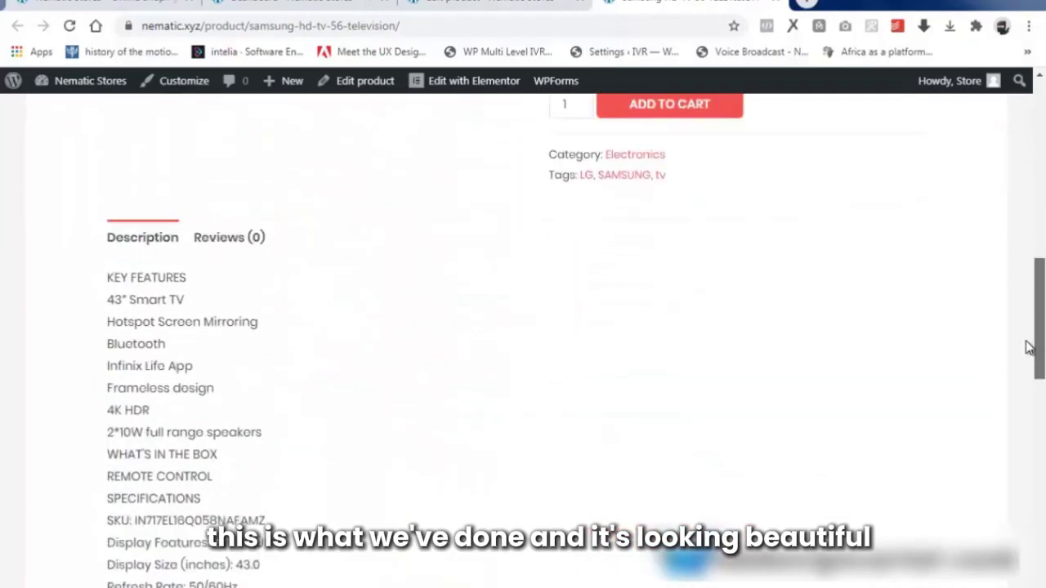
drag(1038, 276, 1036, 91)
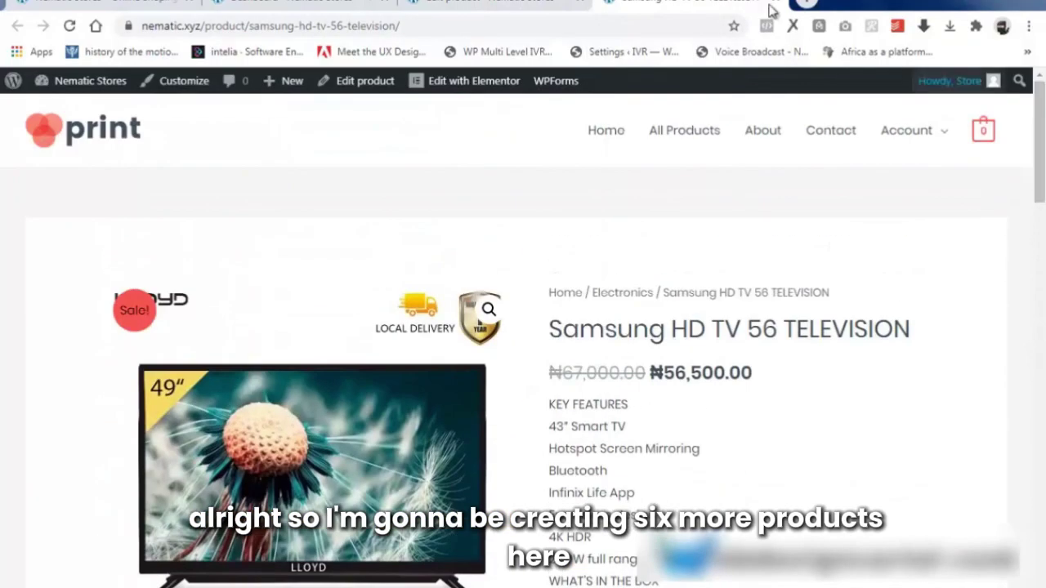
click(490, 3)
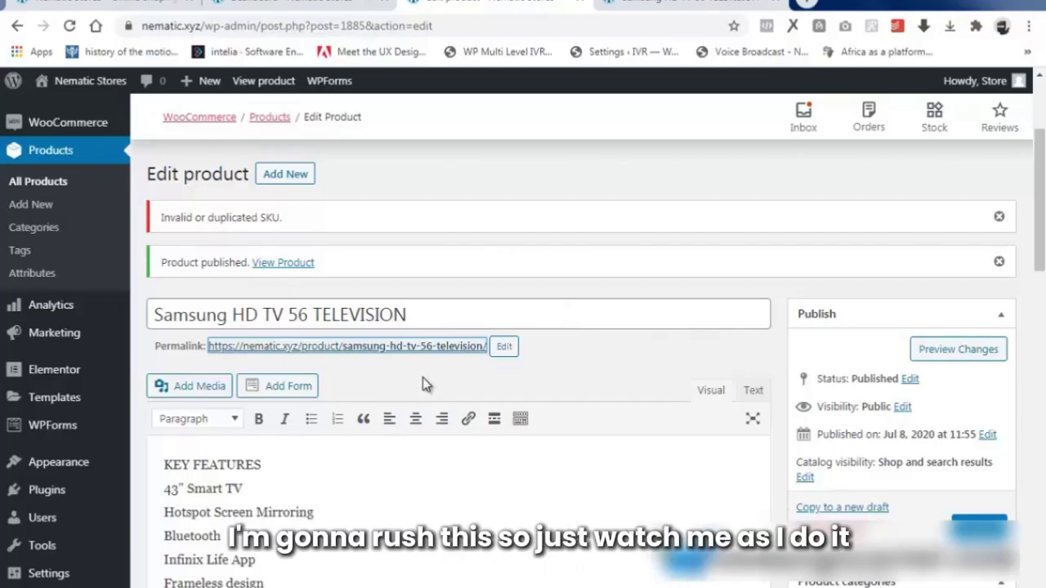
Create a new product titled 'SAMSUNG FLATSCREEN TV' and paste in its description.
click(285, 174)
text(SAMS)
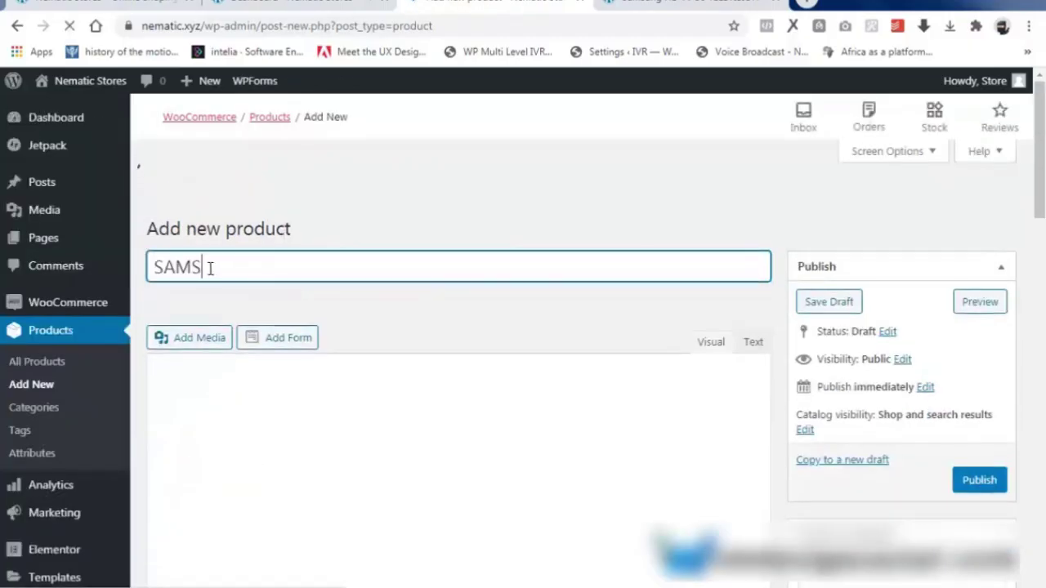
text(UNG FLATSCREEN TV)
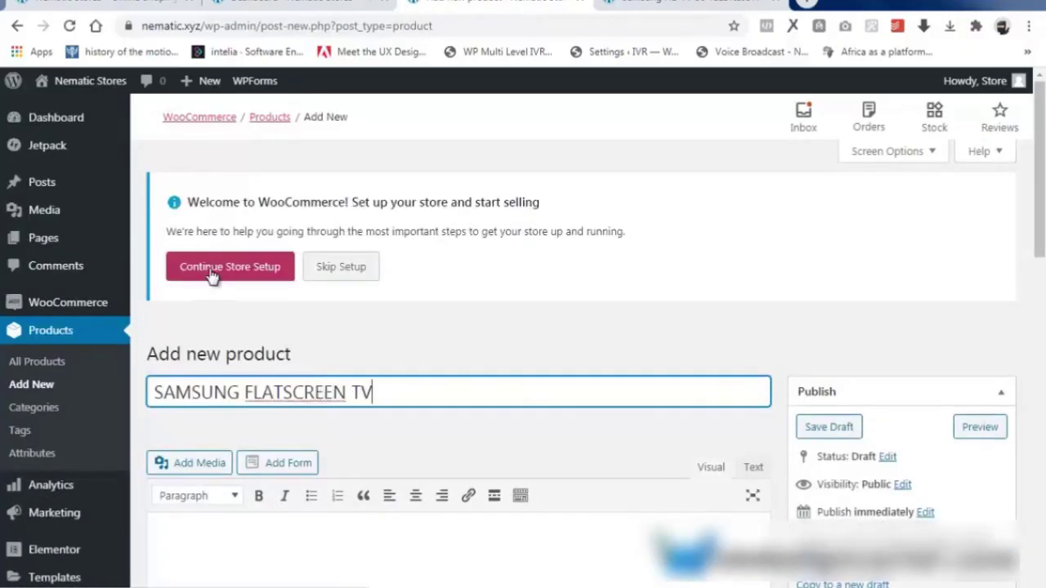
scroll(209, 276, down, 2)
right_click(209, 376)
click(269, 243)
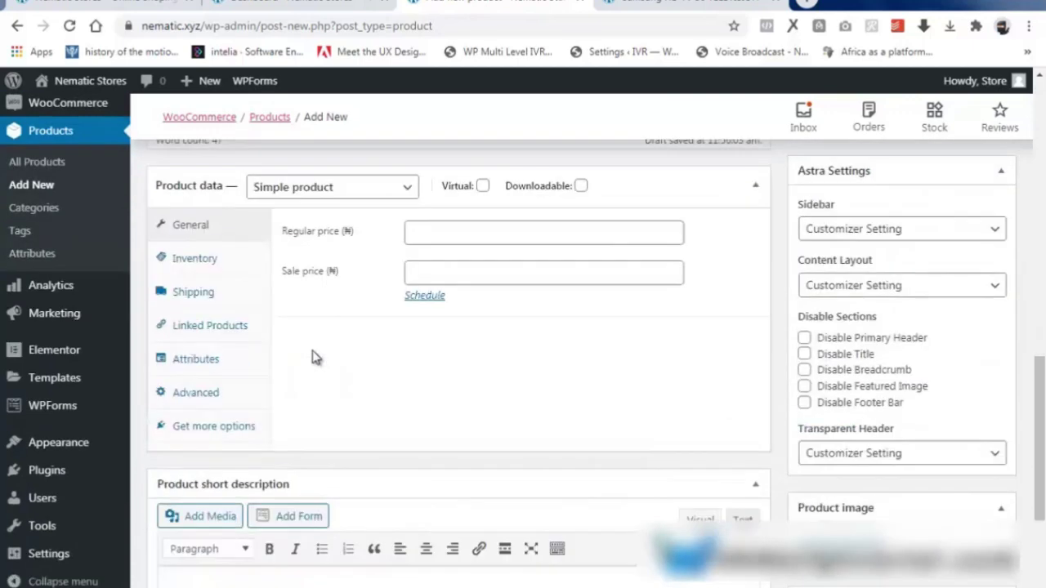
scroll(313, 354, up, 1)
Price it at 90800 and set SKU 1 with managed stock of 51, threshold 5.
click(416, 313)
text(90800)
click(438, 355)
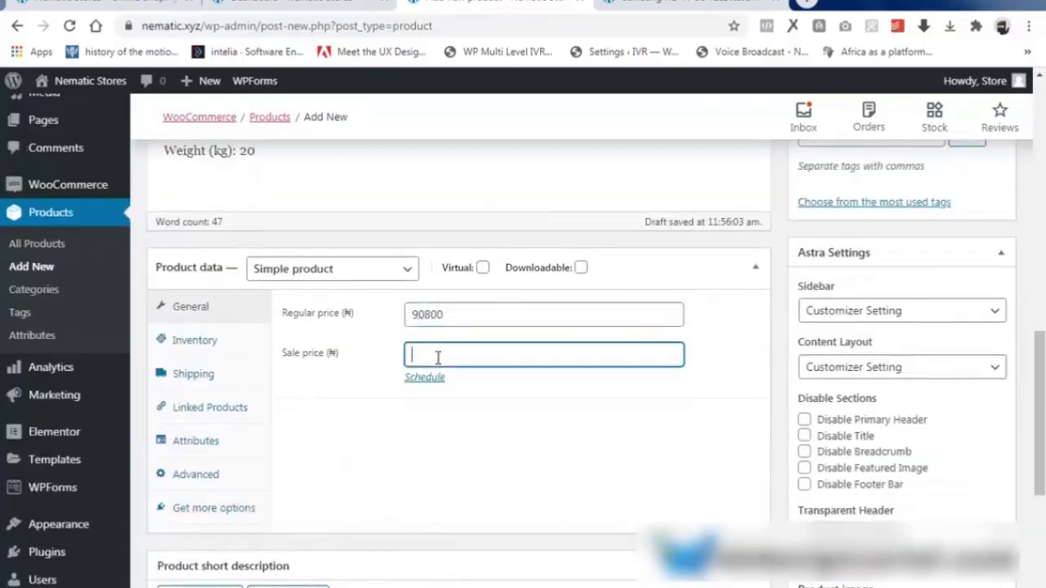
click(194, 340)
click(443, 313)
text(1)
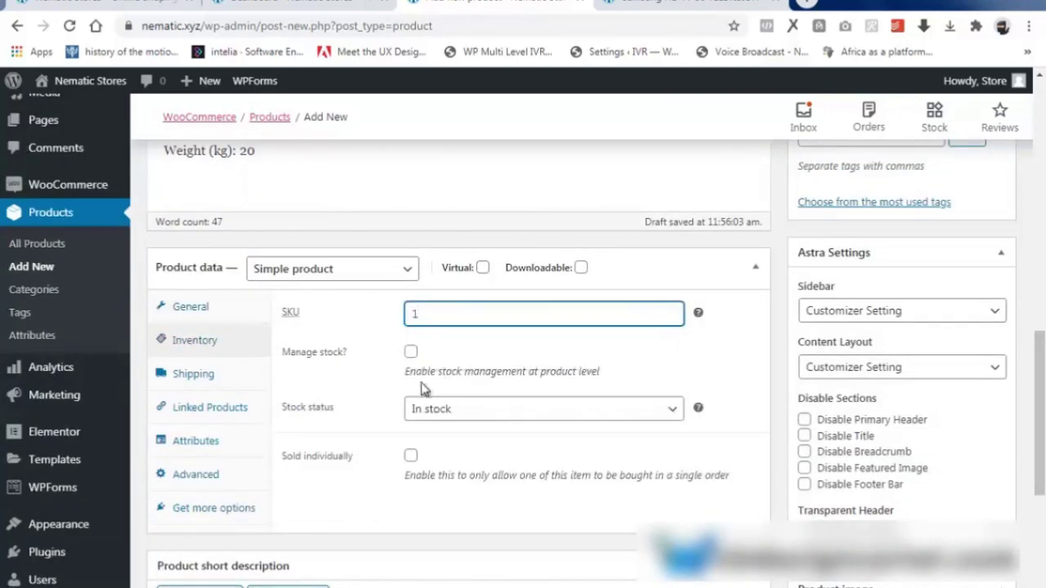
click(411, 351)
double_click(412, 408)
text(51)
click(425, 490)
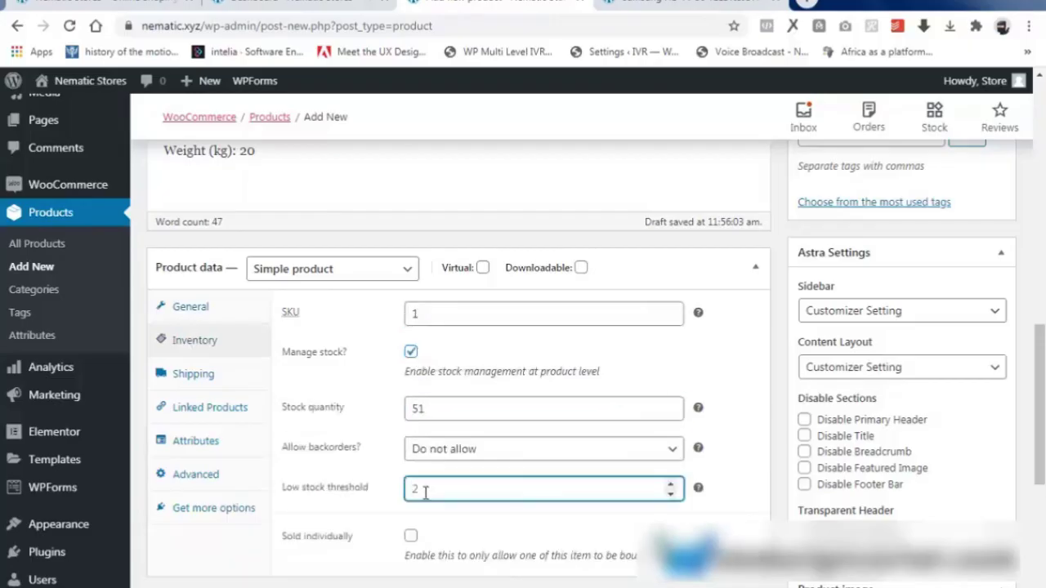
Paste the specification list into the product short description.
scroll(418, 549, down, 4)
right_click(191, 398)
click(236, 271)
scroll(817, 337, up, 9)
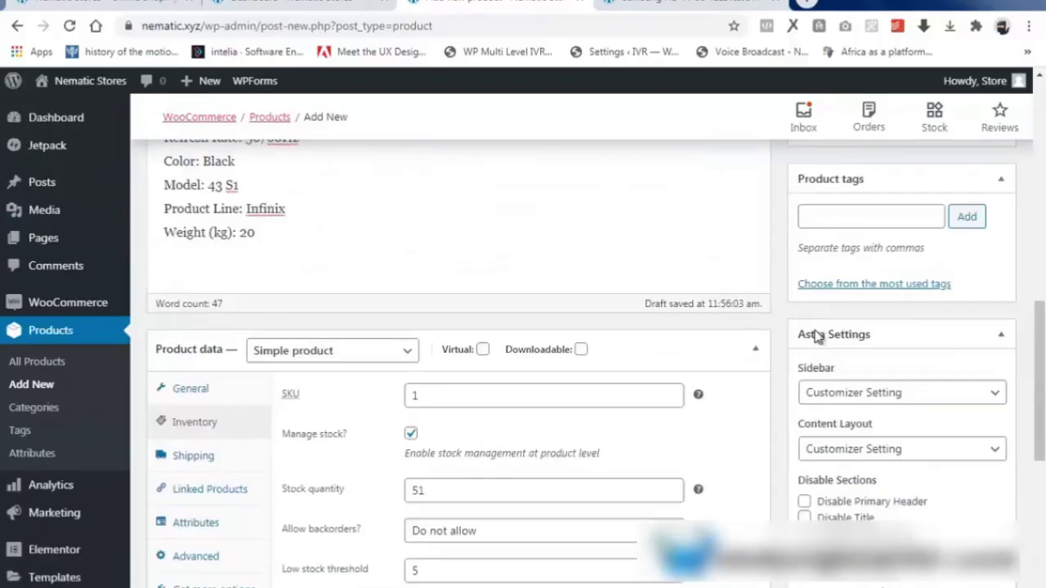
Tag the product TV, LG, SAMSUNG and TELEVISION.
scroll(889, 368, down, 3)
click(852, 300)
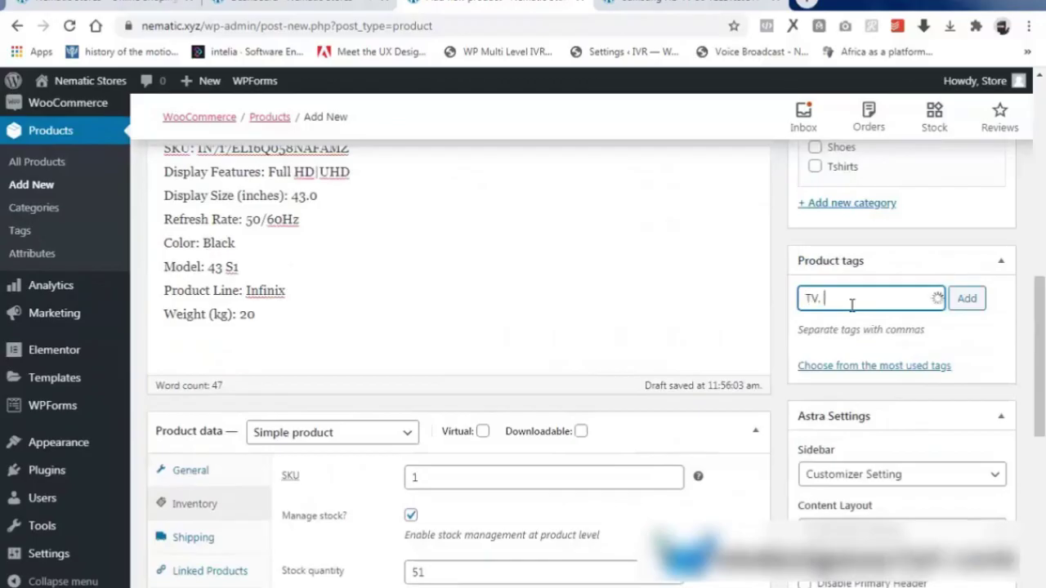
text(TV, LG, SAMSUNG, TELEVISION)
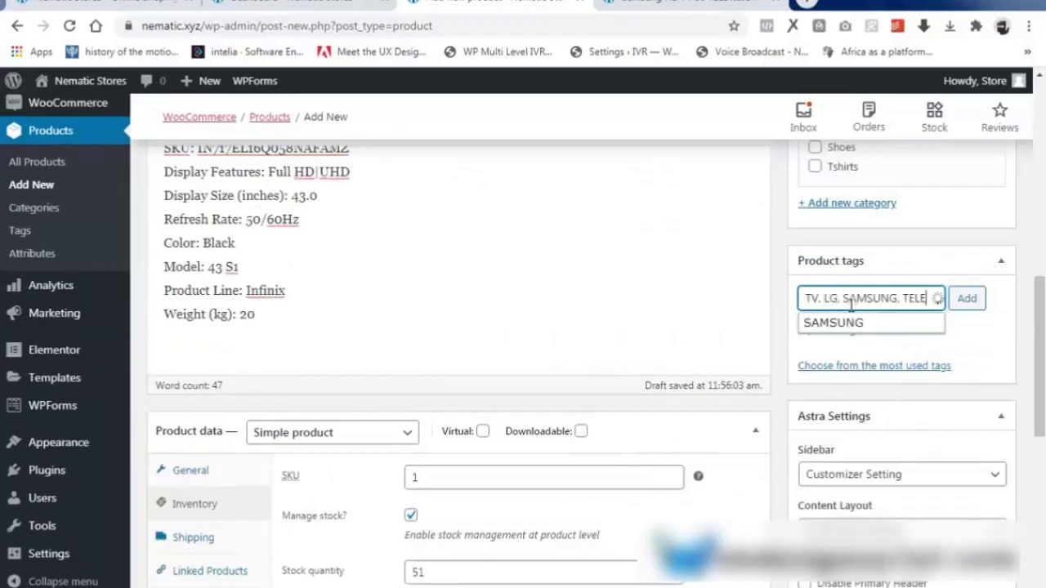
scroll(881, 408, down, 5)
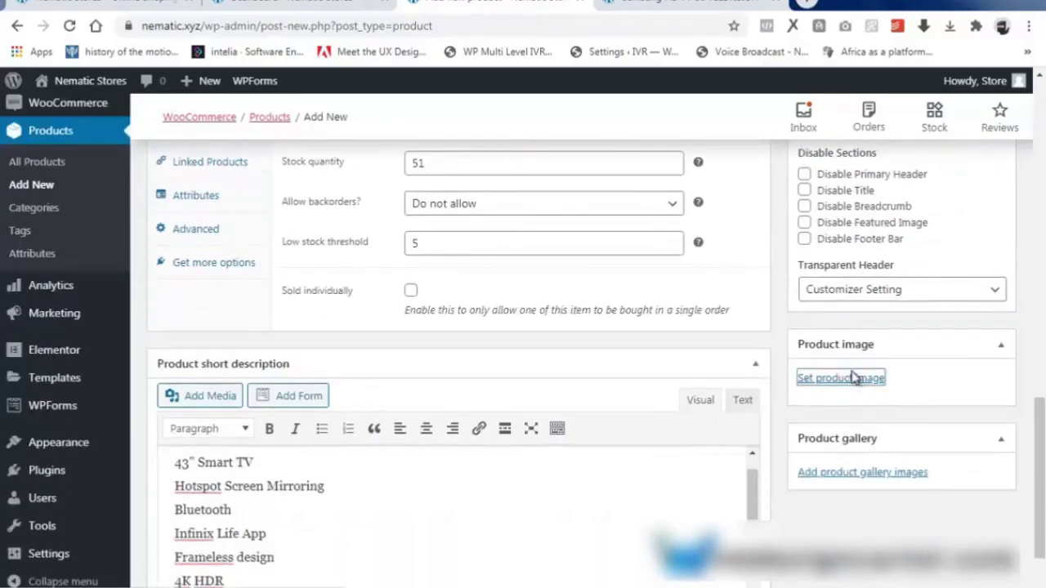
Upload the e4 ZONEGOO TV picture and set it as the product image.
click(855, 377)
click(54, 145)
click(514, 367)
click(455, 128)
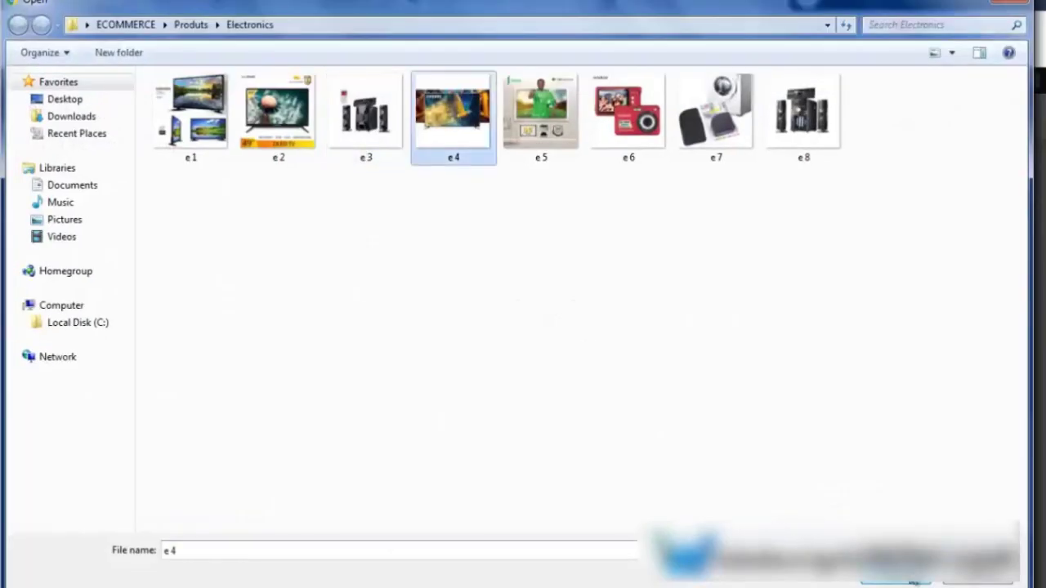
click(908, 582)
click(952, 557)
scroll(967, 453, down, 3)
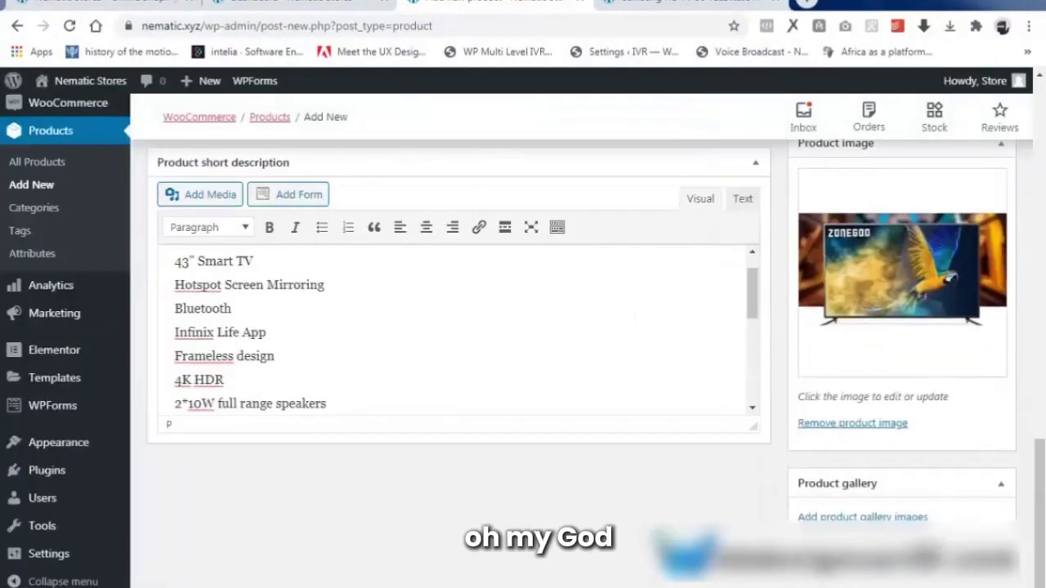
scroll(966, 453, up, 10)
Publish SAMSUNG FLATSCREEN TV and open its permalink in a new tab.
click(978, 322)
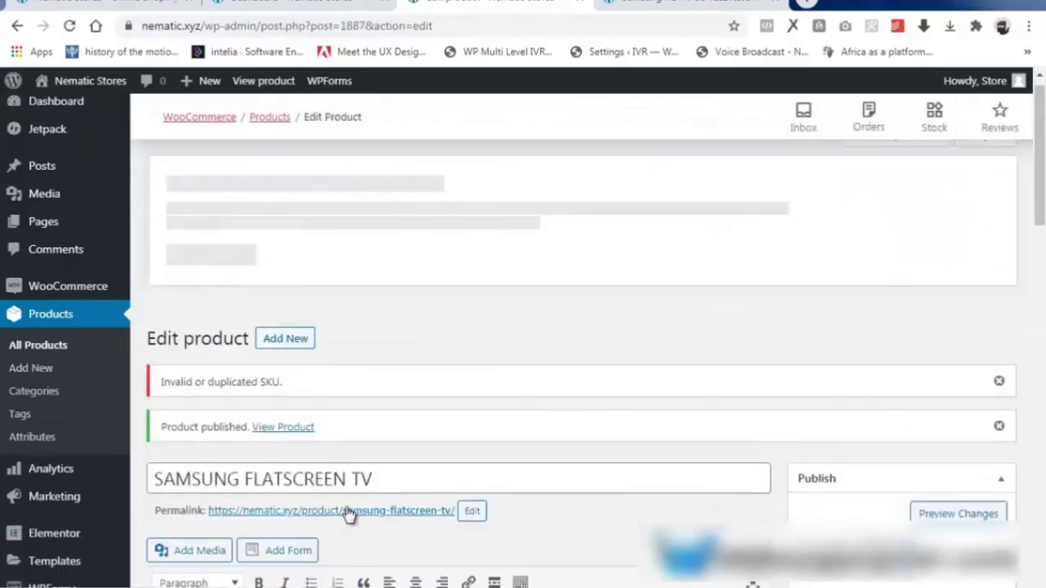
right_click(349, 513)
click(411, 332)
Review the live SAMSUNG FLATSCREEN TV page, then go back and begin another new product.
click(796, 7)
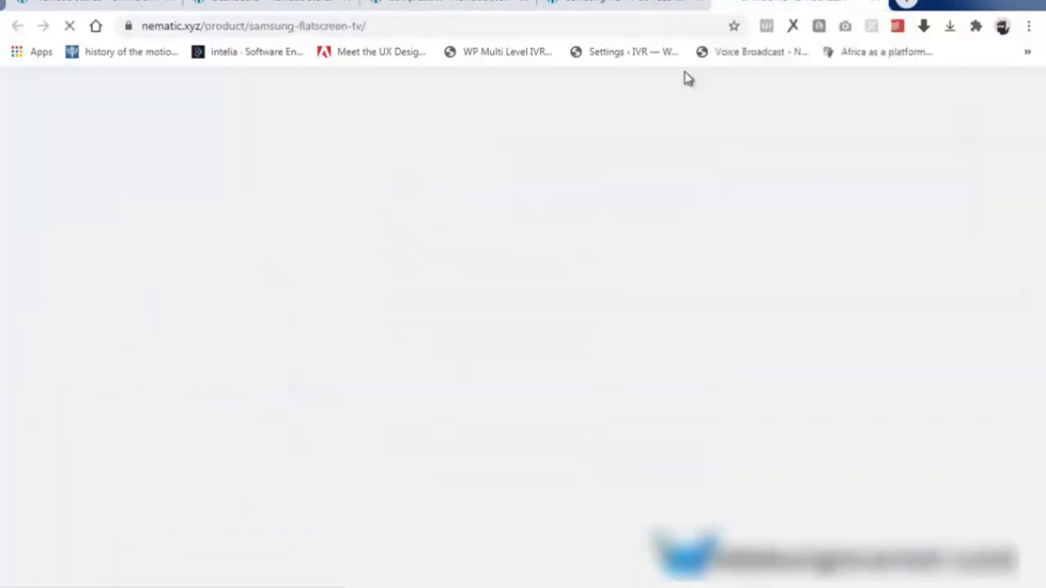
scroll(560, 334, down, 7)
scroll(570, 321, up, 4)
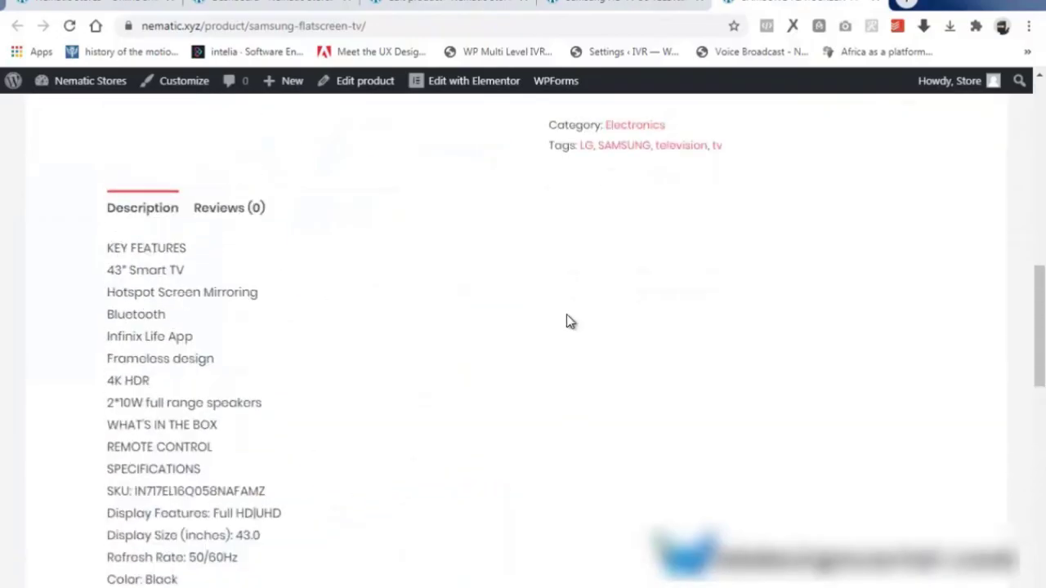
scroll(569, 318, up, 8)
click(460, 4)
scroll(420, 359, down, 1)
click(297, 262)
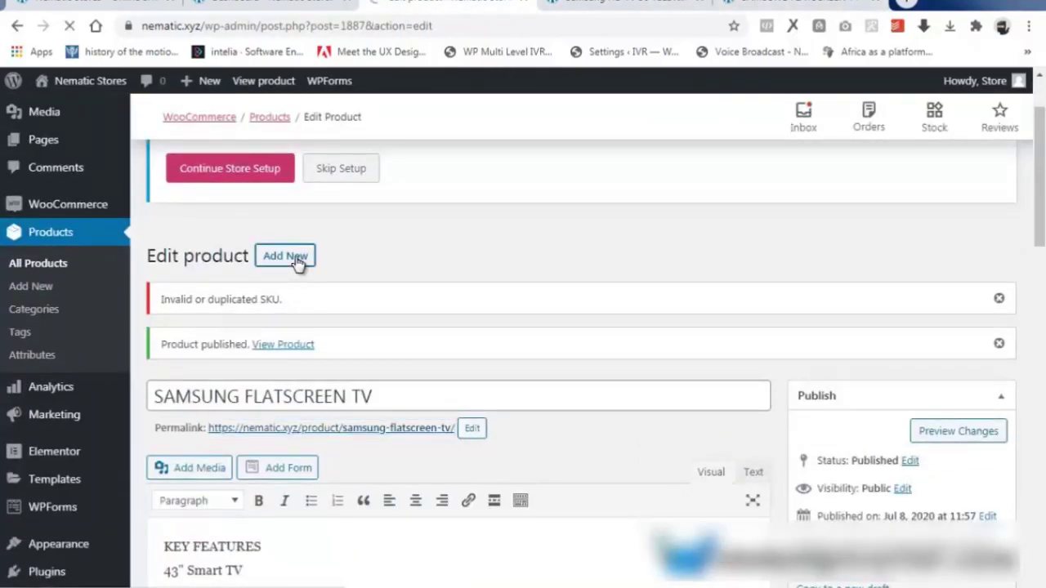
Title the product 'HOME THEATER BY LG' and paste in its description.
text(HOME )
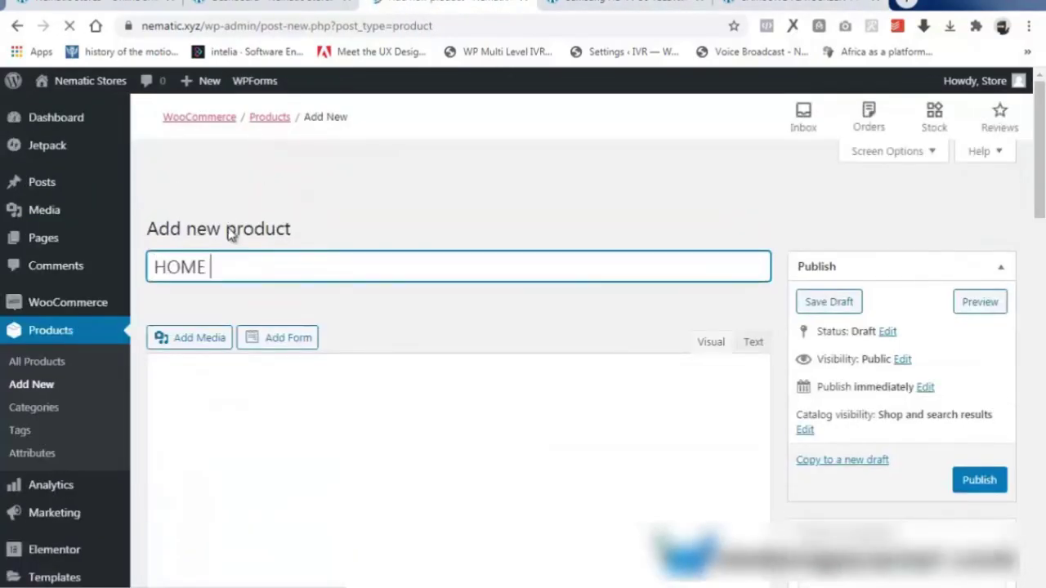
text(THEATER BY LG)
scroll(228, 227, down, 4)
right_click(185, 222)
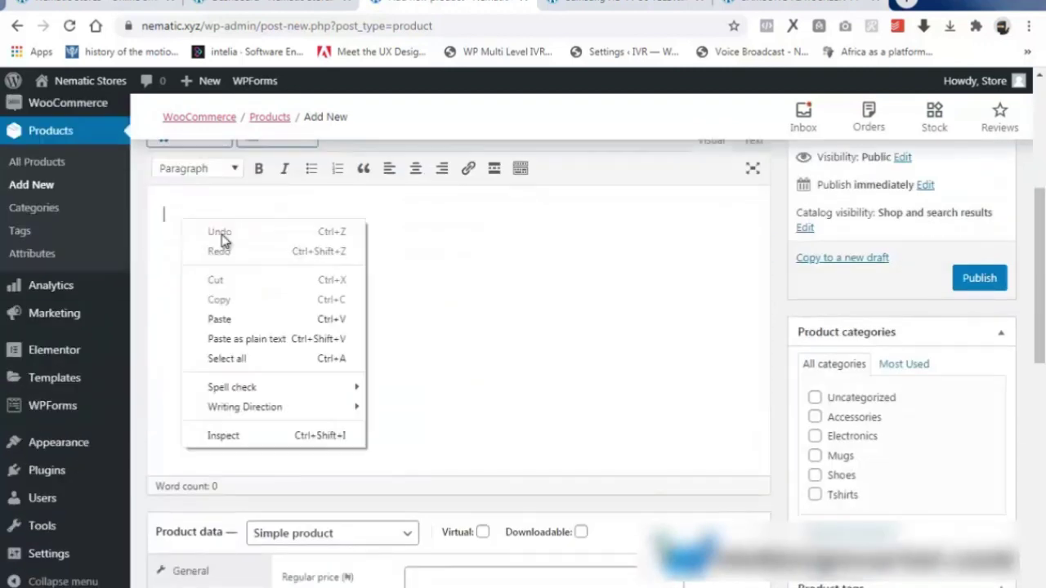
click(219, 319)
scroll(429, 258, down, 5)
Set the regular price to 11,000 and the sale price to 8,000.
click(430, 255)
text(11000)
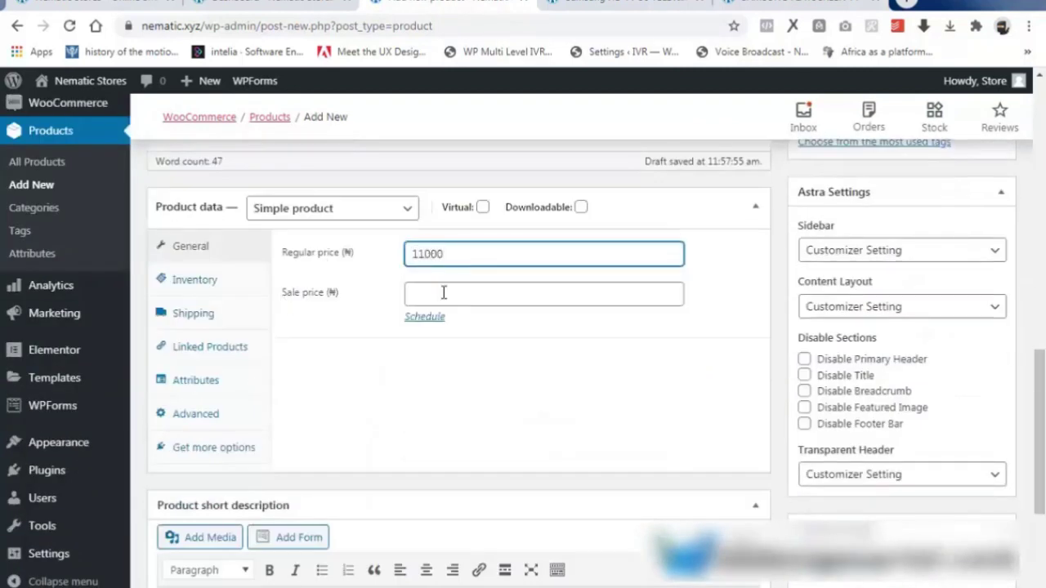
click(443, 293)
text(50000)
key(BackSpace)
key(BackSpace)
key(BackSpace)
key(BackSpace)
key(BackSpace)
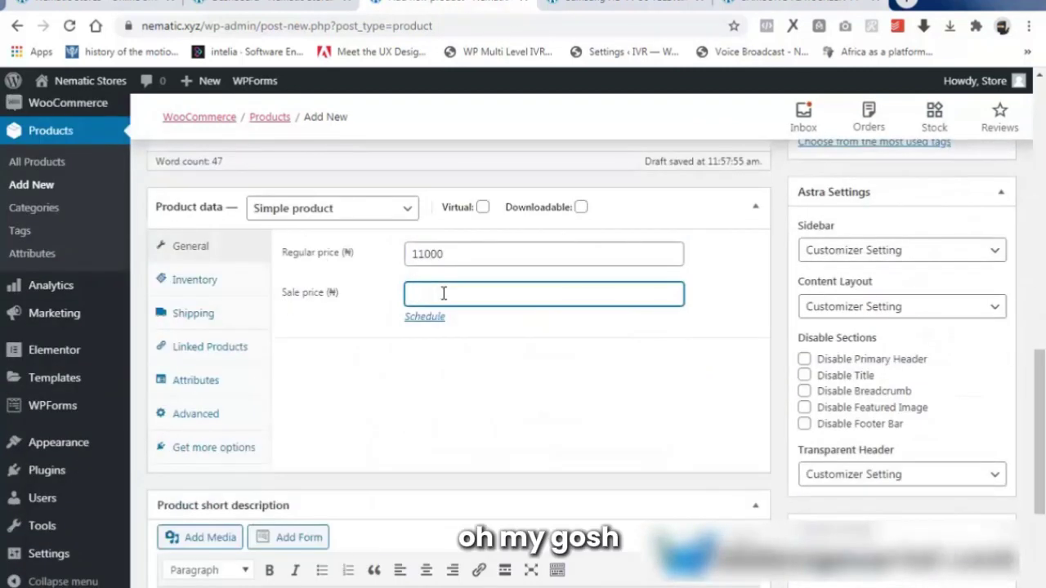
text(8000)
In Inventory, set SKU 1, enable stock management and keep backorders not allowed.
click(193, 282)
click(436, 254)
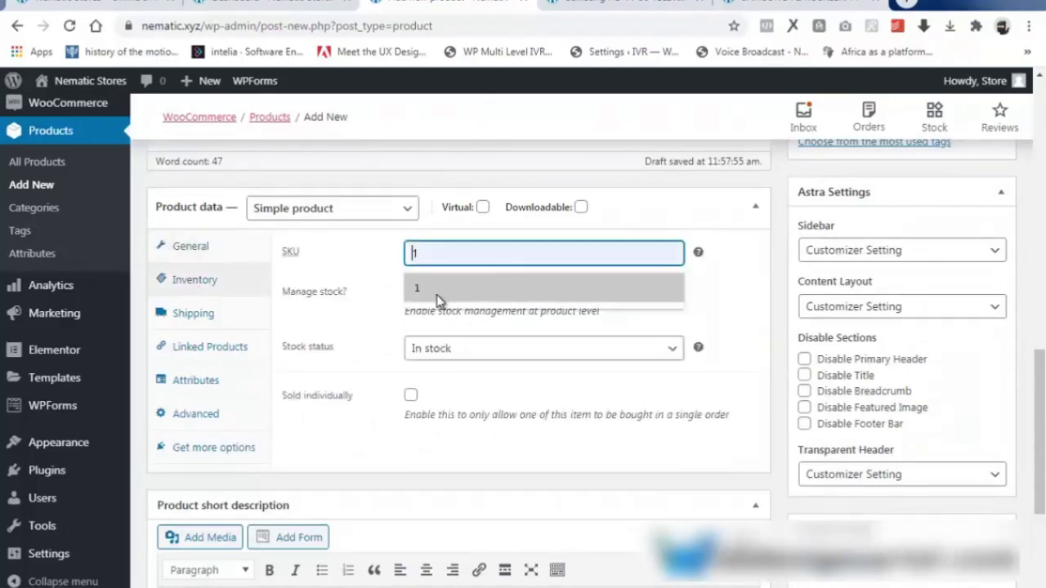
click(437, 298)
click(411, 292)
click(438, 350)
key(BackSpace)
click(442, 378)
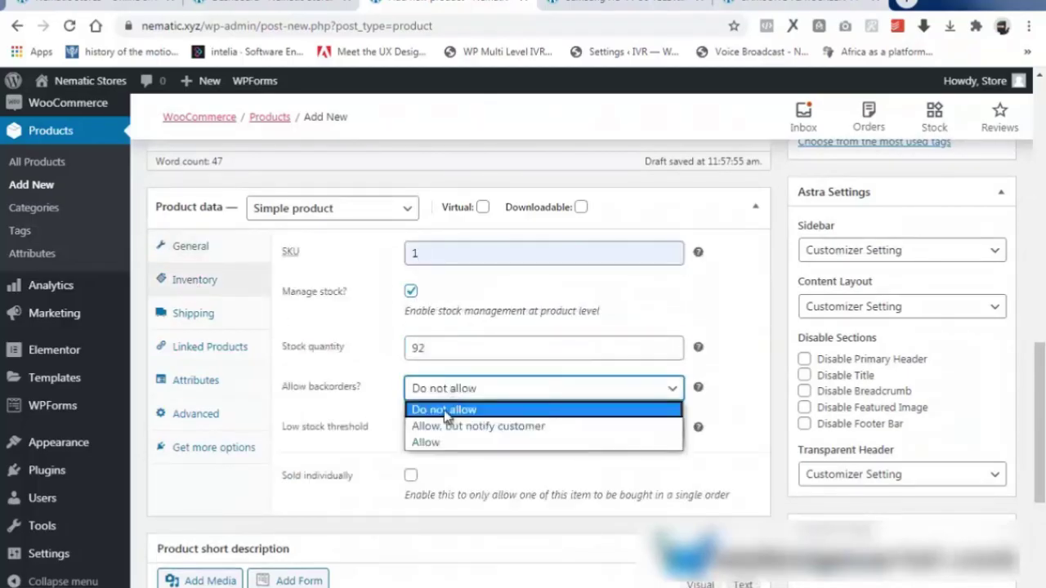
click(426, 433)
Paste the home theater specs into the product short description.
scroll(421, 488, down, 2)
right_click(175, 494)
click(225, 377)
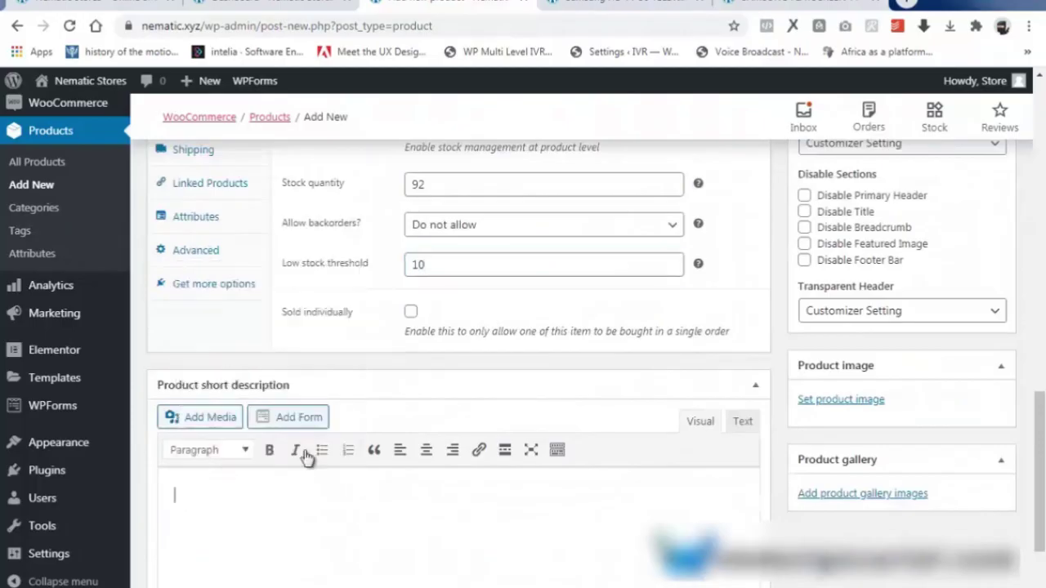
scroll(856, 424, up, 13)
scroll(856, 424, down, 6)
File the product under Electronics and add tags TV, FLATSCREEN, SAMSUNG.
click(815, 324)
scroll(815, 324, down, 2)
click(836, 352)
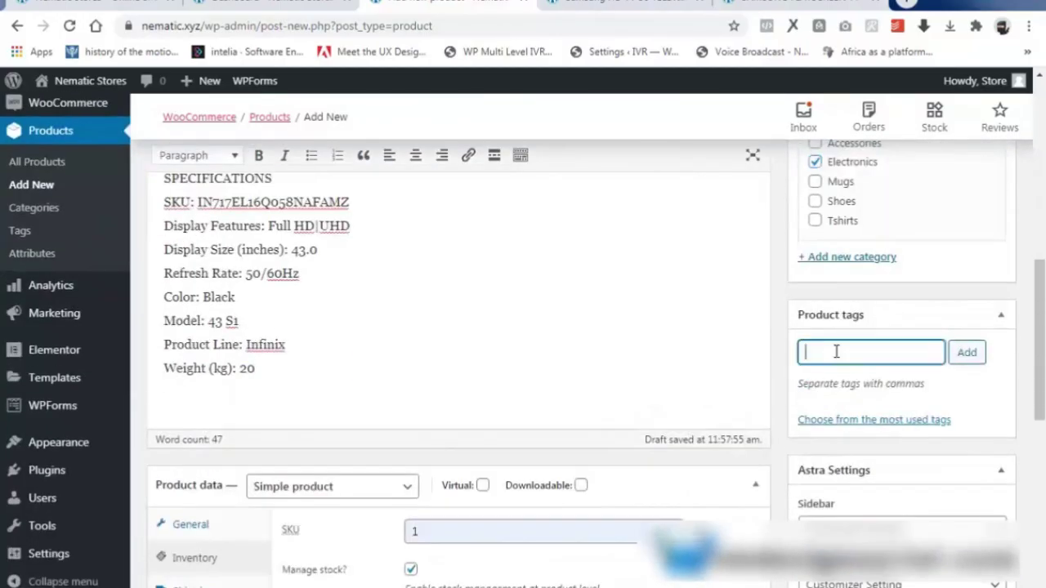
text(TV, FLATSCREEN, )
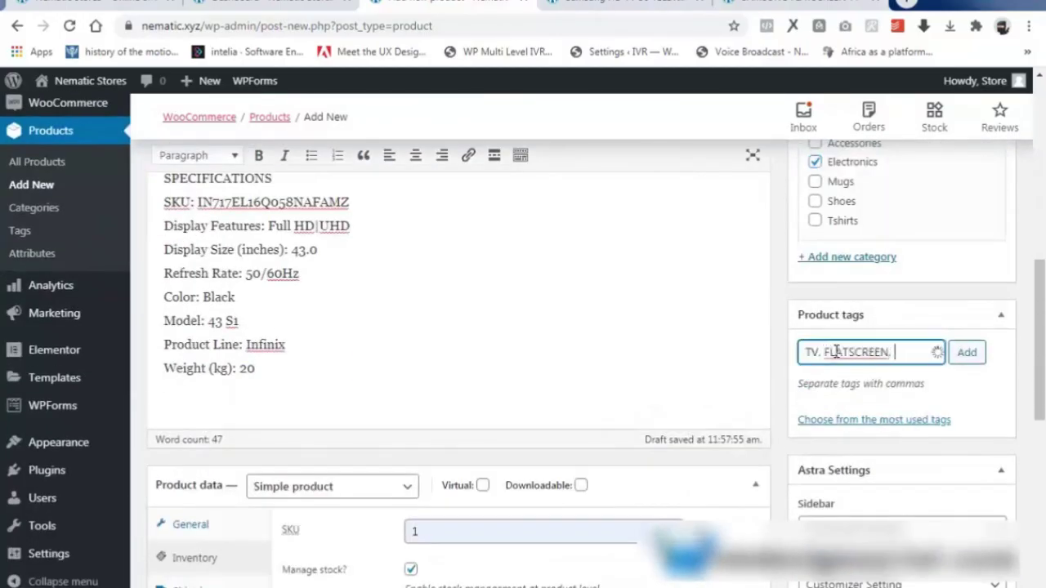
text(SAMSUNG)
click(966, 352)
Upload the e3 home theater photo and set it as the product image.
scroll(945, 474, down, 6)
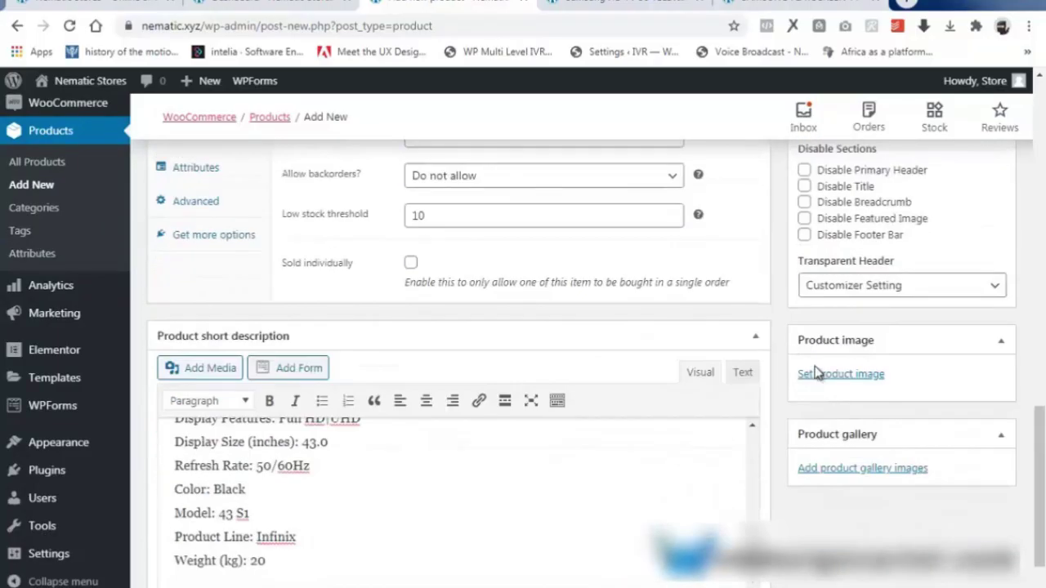
click(841, 305)
click(367, 115)
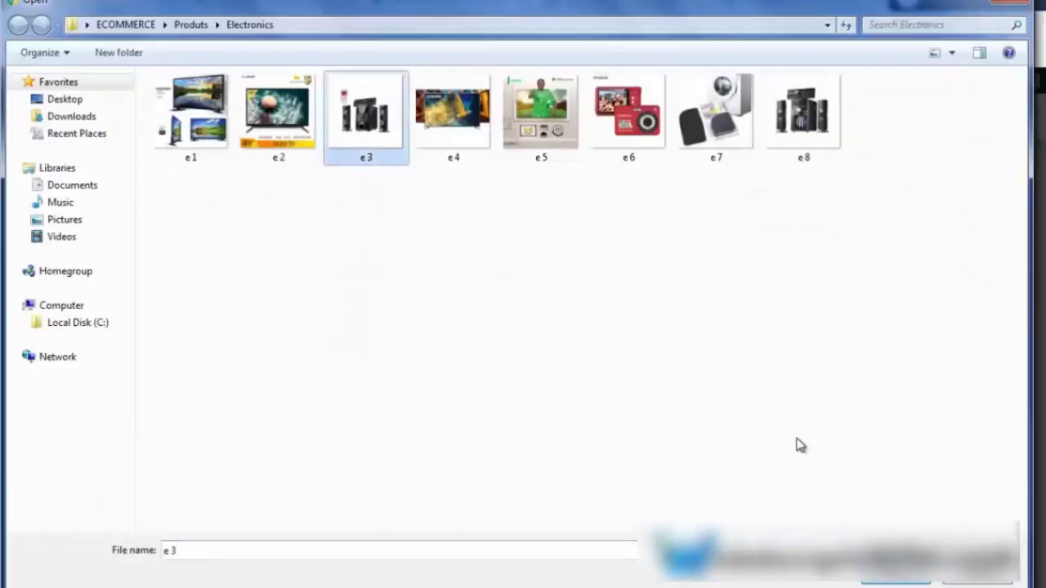
click(887, 581)
click(955, 557)
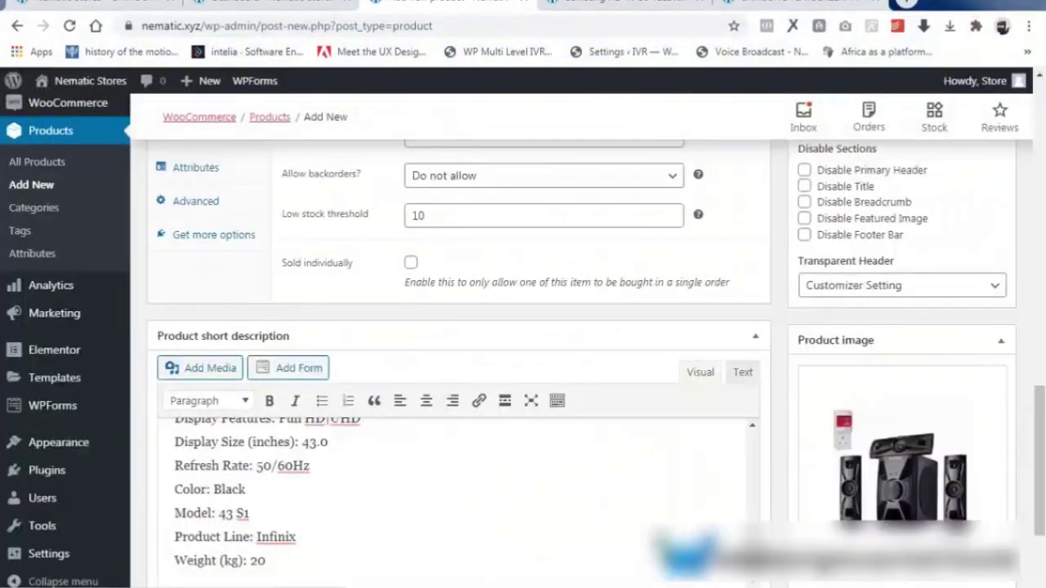
scroll(913, 518, down, 3)
scroll(912, 518, up, 11)
Publish the home theater product and view its live page in a new tab.
click(993, 304)
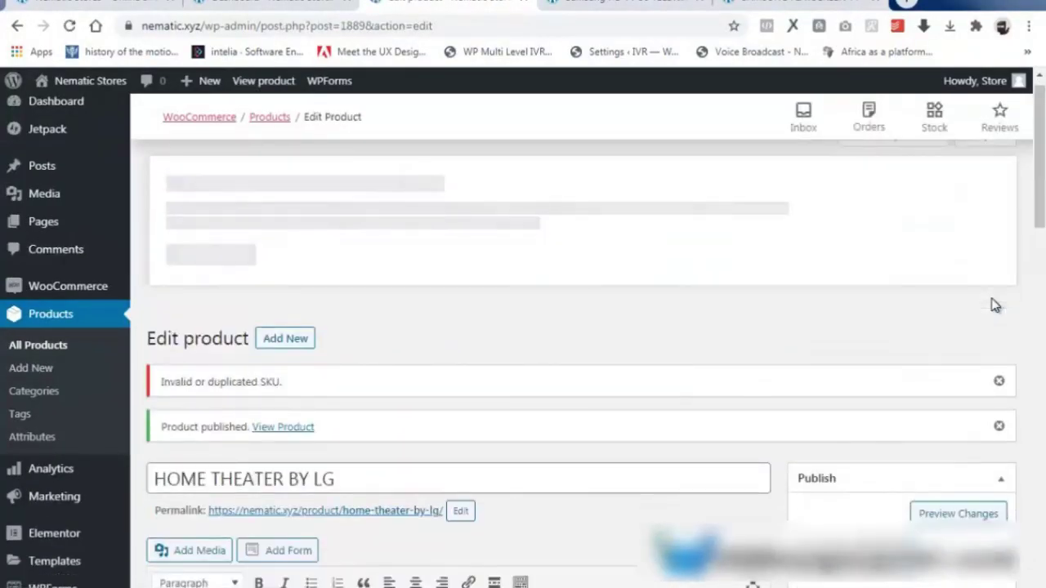
right_click(351, 508)
click(441, 335)
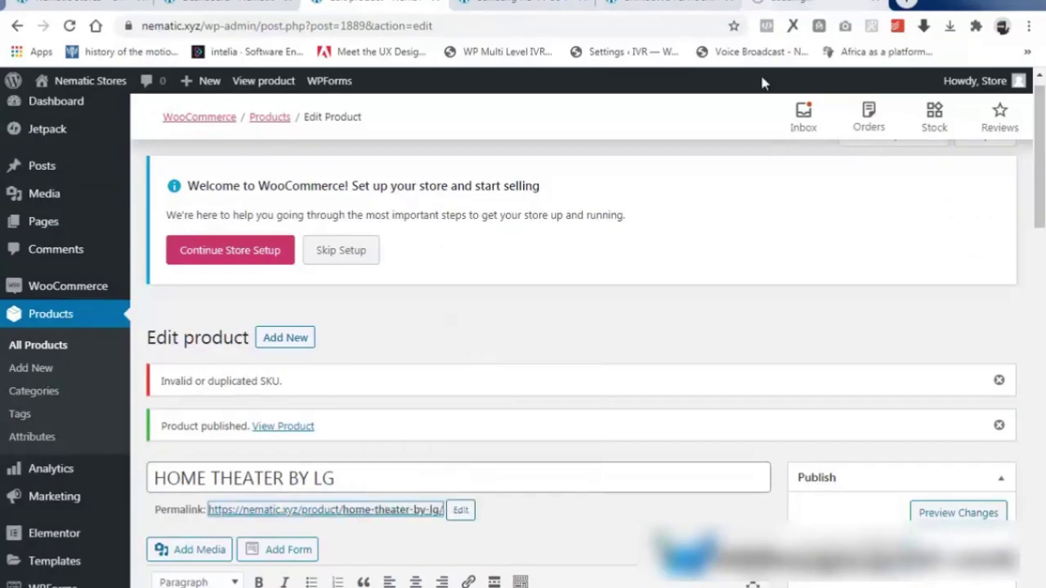
click(816, 4)
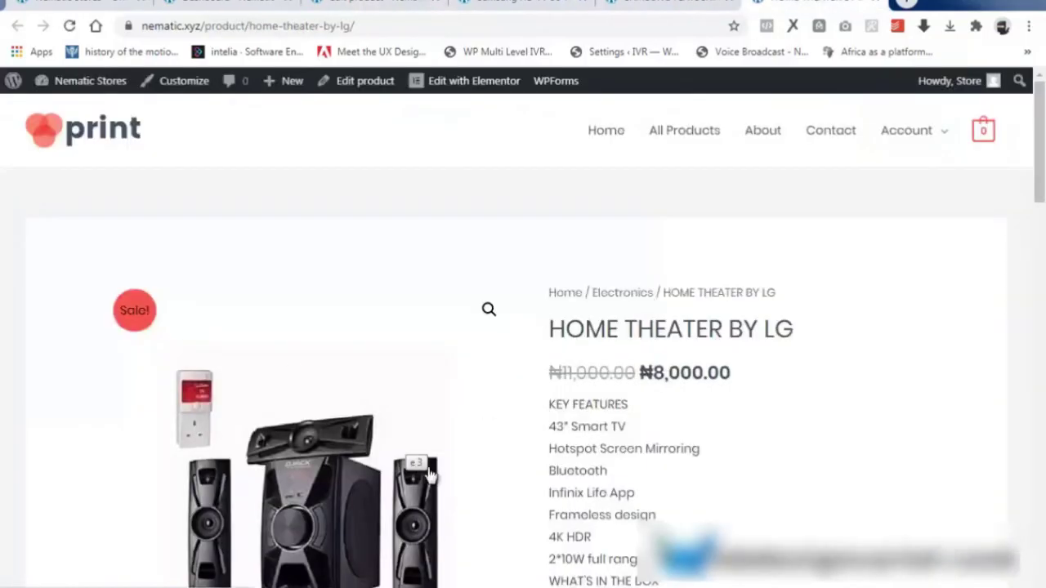
scroll(701, 321, down, 4)
scroll(413, 308, down, 10)
scroll(412, 308, up, 4)
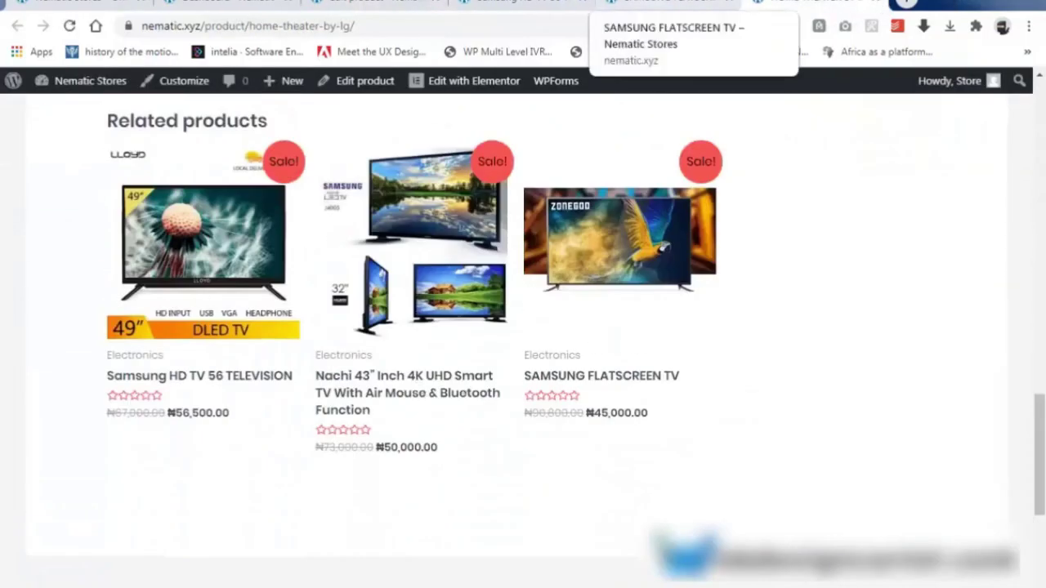
Return to the editor and start a blank new product.
click(375, 4)
scroll(357, 348, down, 1)
click(285, 258)
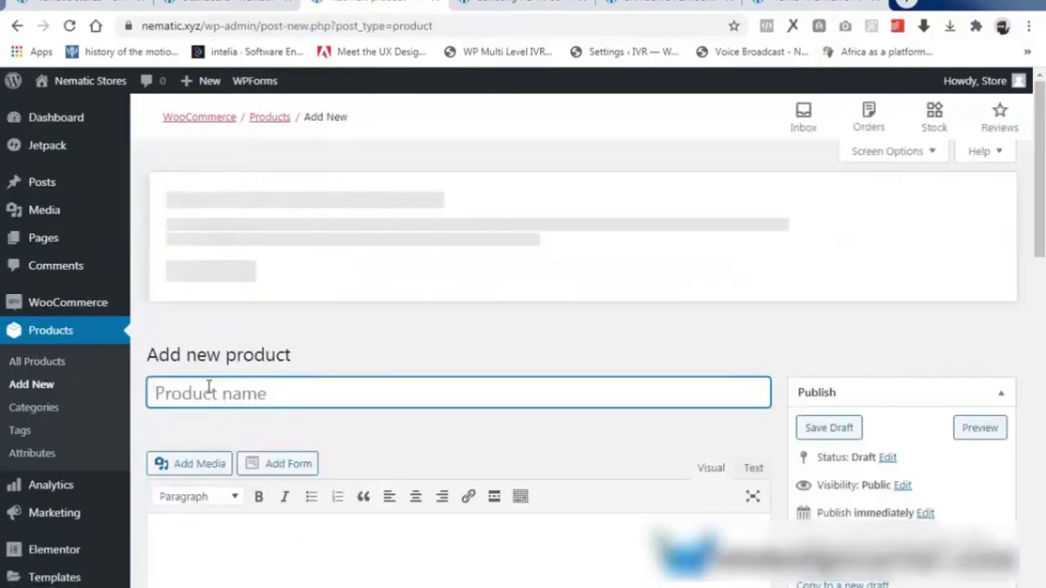
Title the product 'NAICHI TV' and paste its description into the main editor.
text(NAICHI TV 32 INCHES)
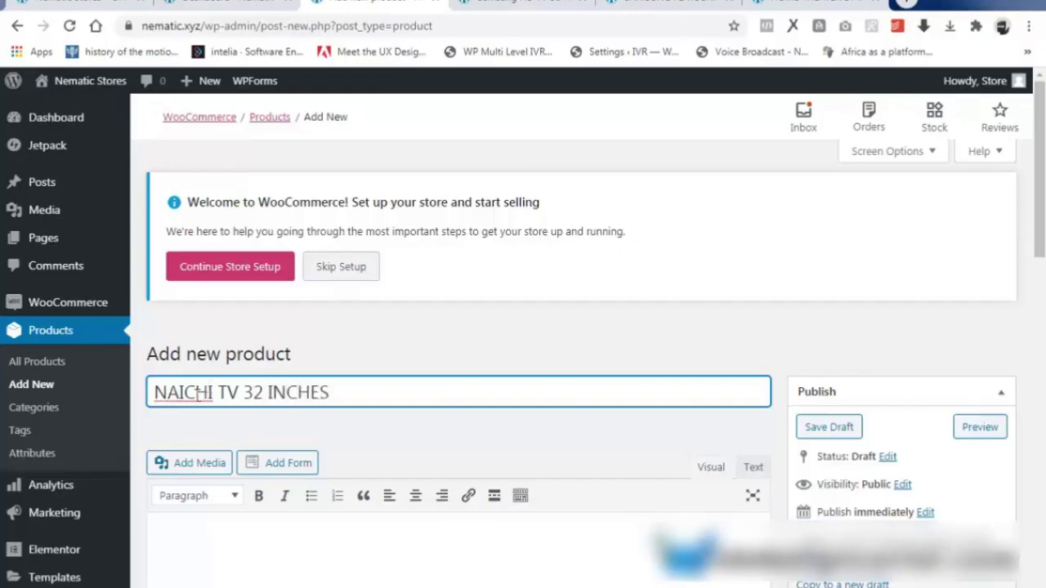
scroll(198, 394, down, 1)
right_click(186, 467)
click(234, 359)
scroll(378, 460, down, 8)
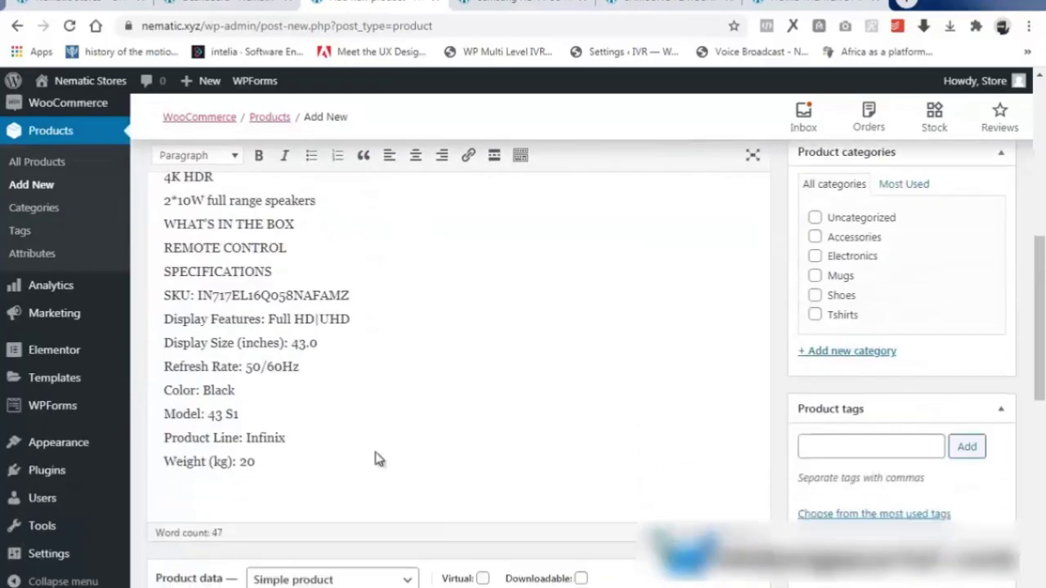
Set regular price 56500, SKU 1, enable stock management with quantity 93.
click(441, 396)
text(560)
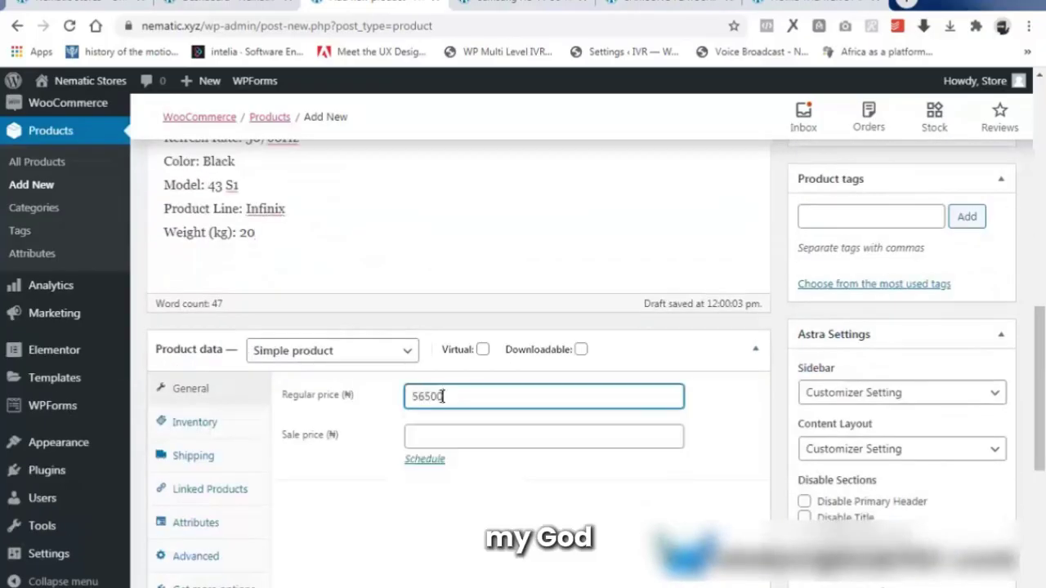
key(Tab)
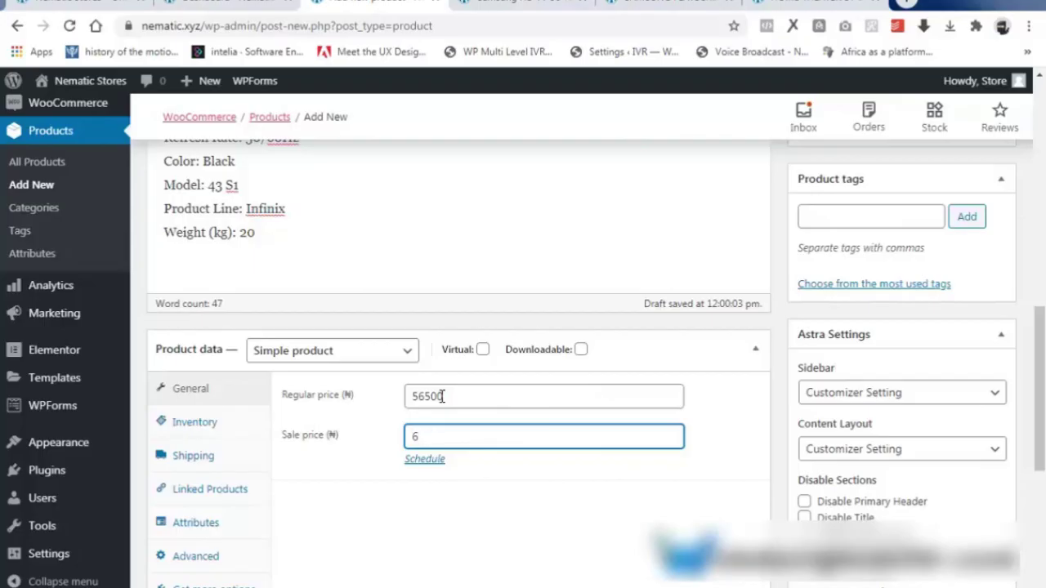
click(194, 421)
click(457, 395)
text(1)
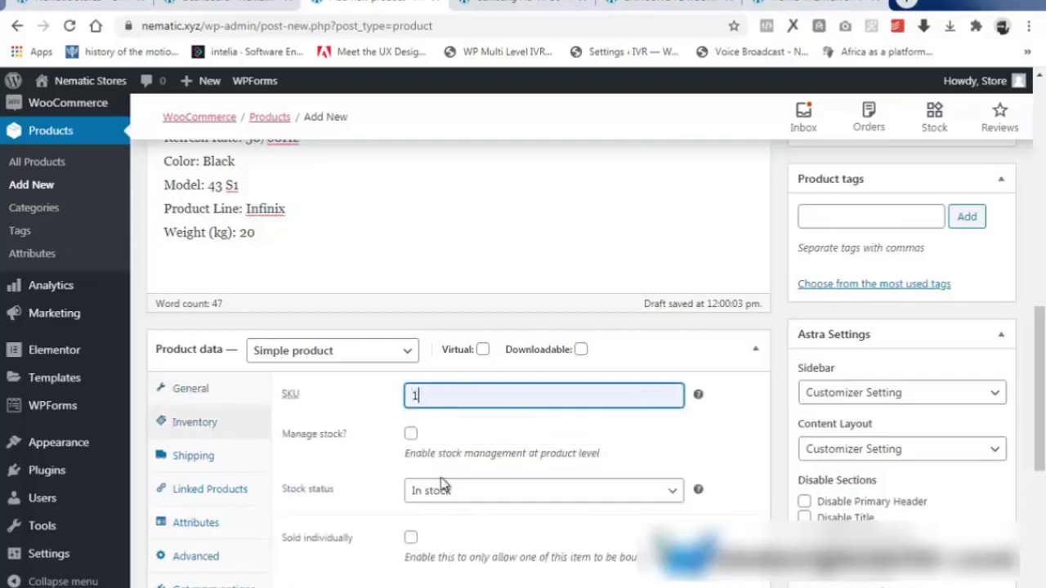
click(410, 433)
key(Tab)
text(93)
scroll(476, 511, down, 1)
click(467, 488)
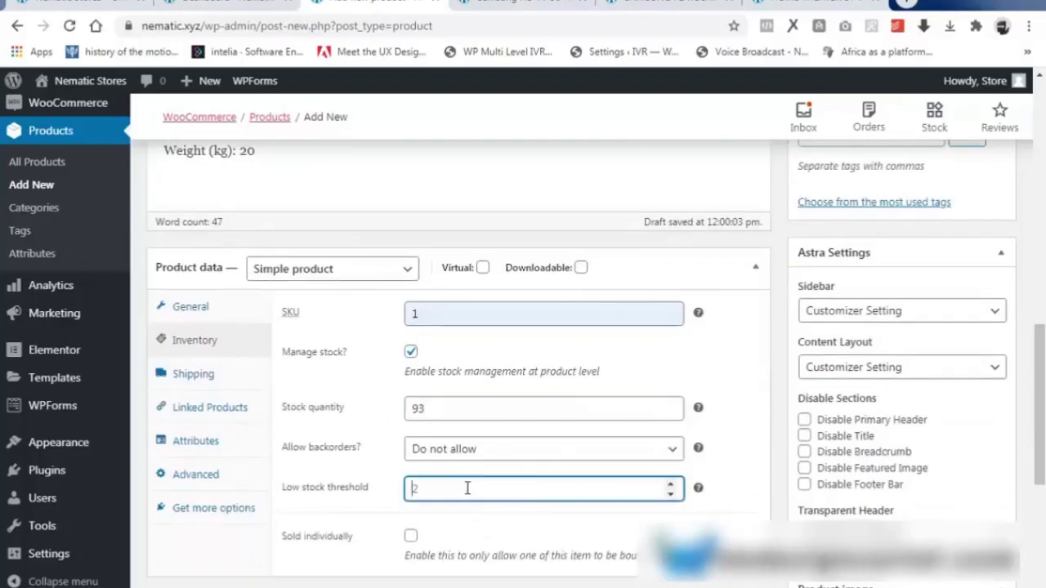
Paste the TV specs into the short description.
scroll(457, 515, down, 3)
click(240, 479)
key(ctrl+v)
scroll(308, 355, up, 3)
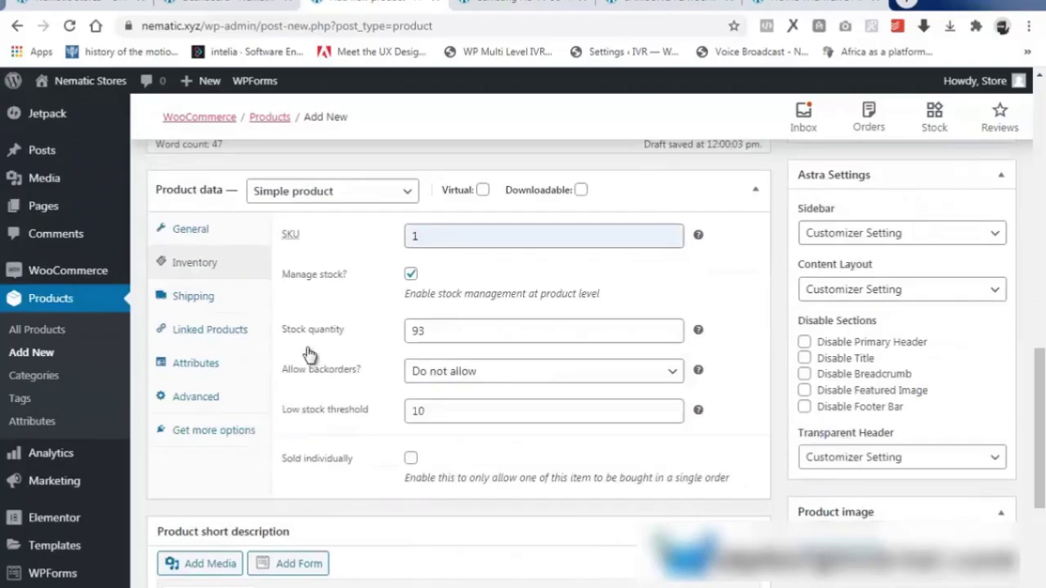
click(194, 373)
scroll(489, 523, down, 4)
scroll(918, 449, up, 12)
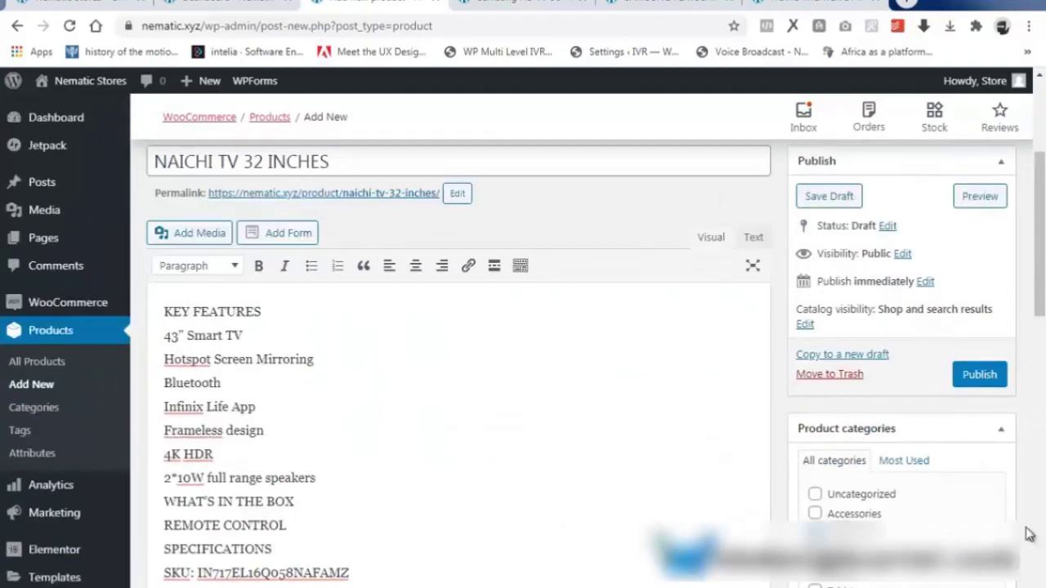
scroll(1029, 535, down, 3)
Add the tags TV, TELEVISION and FLATSCREEN.
click(834, 315)
text(TV, TELEVISIO)
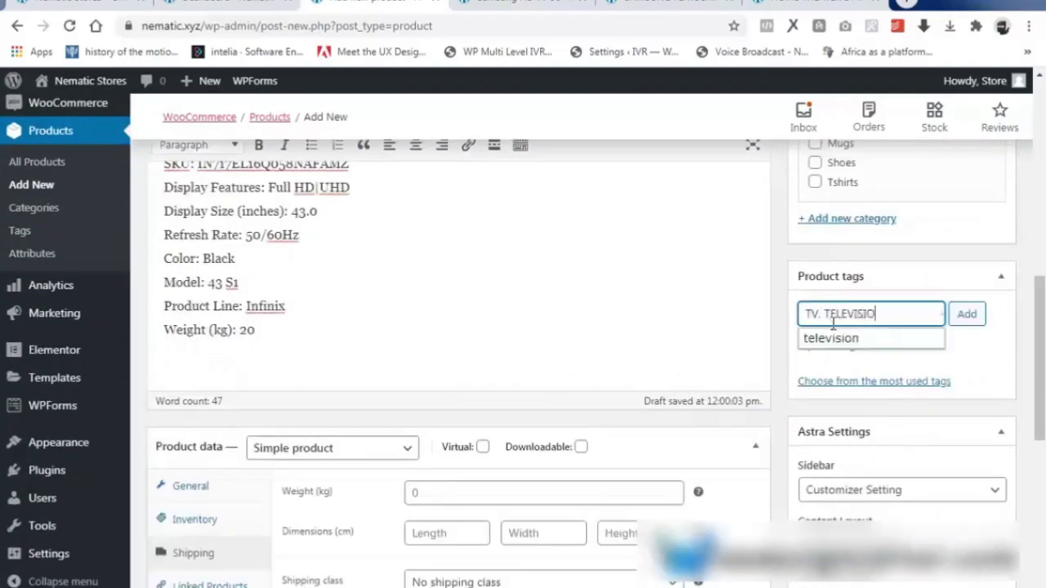
text(N, FLATSCREE)
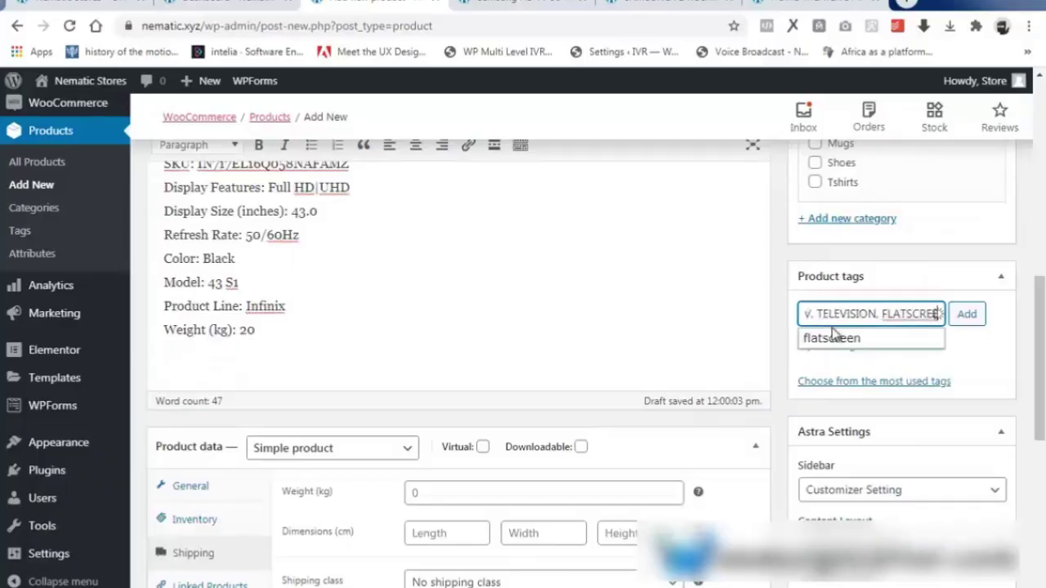
click(834, 338)
scroll(839, 450, down, 5)
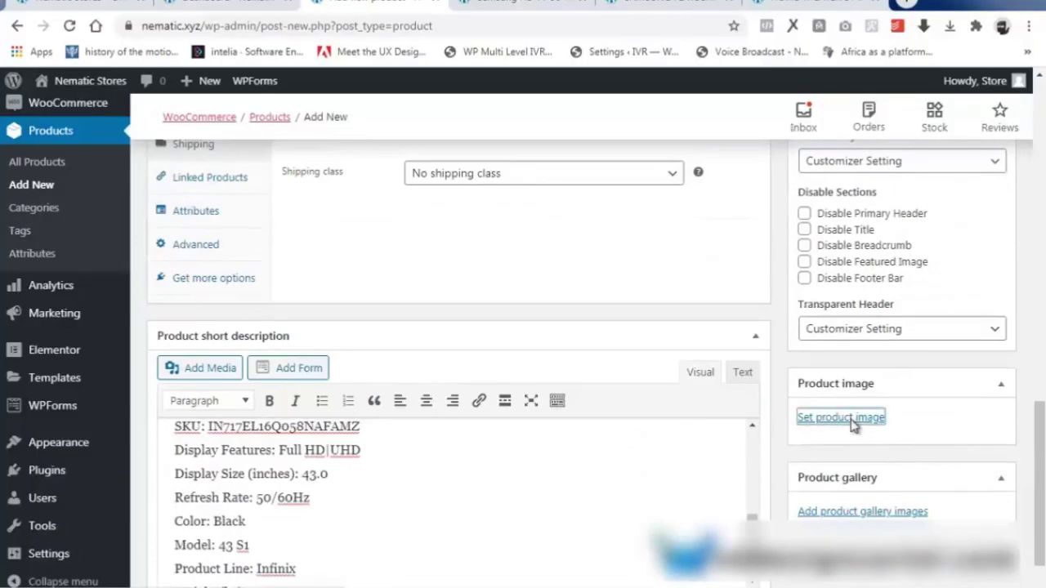
Upload the e5 photo and set it as the product image.
click(843, 420)
click(68, 147)
click(534, 360)
click(542, 110)
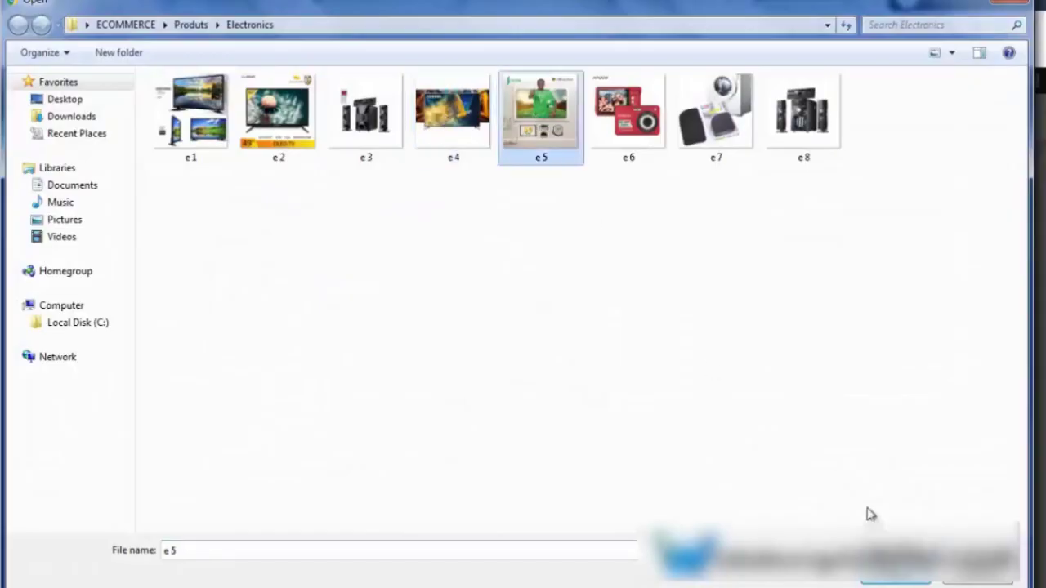
click(908, 581)
click(948, 557)
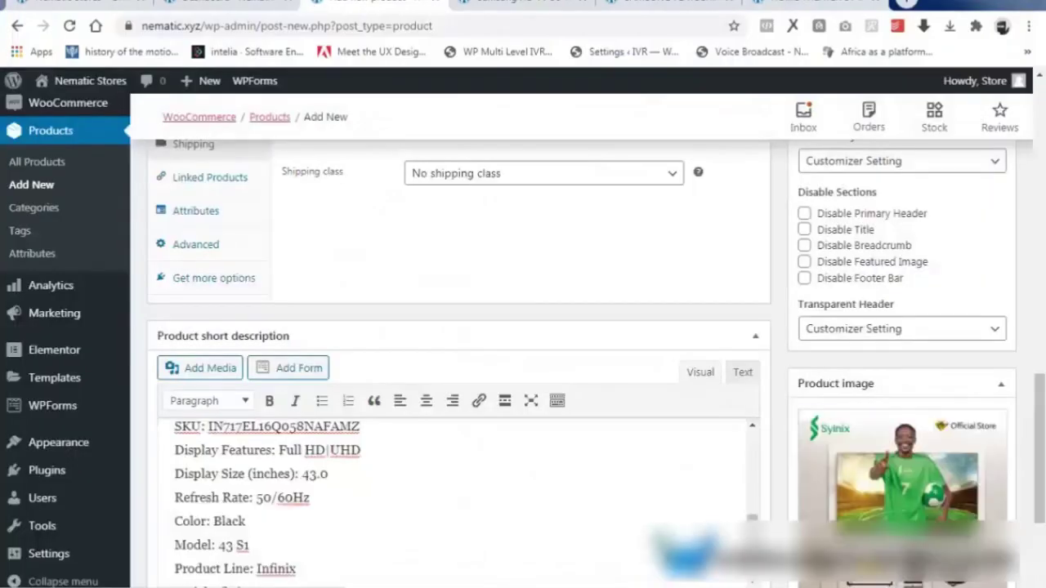
Publish NAICHI TV, check its live page in a new tab, then return to the editor.
scroll(909, 571, up, 5)
scroll(981, 327, up, 5)
click(984, 299)
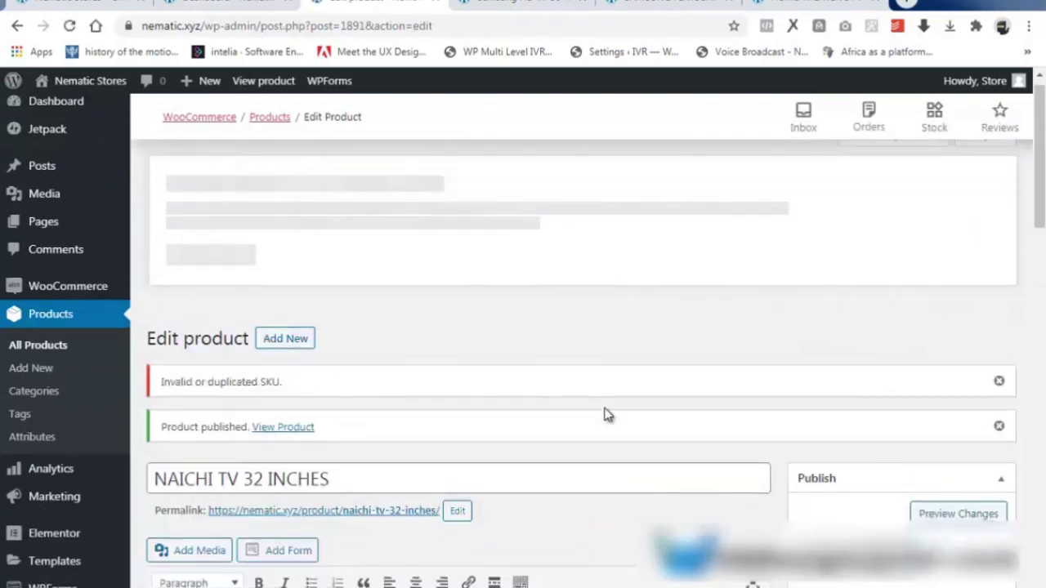
right_click(361, 510)
click(380, 398)
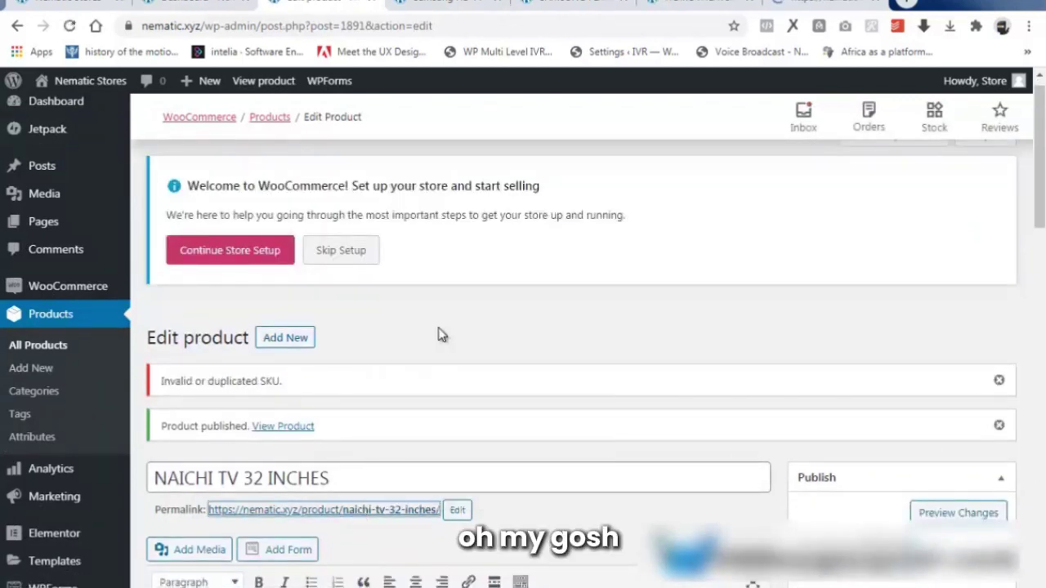
key(ctrl+Tab)
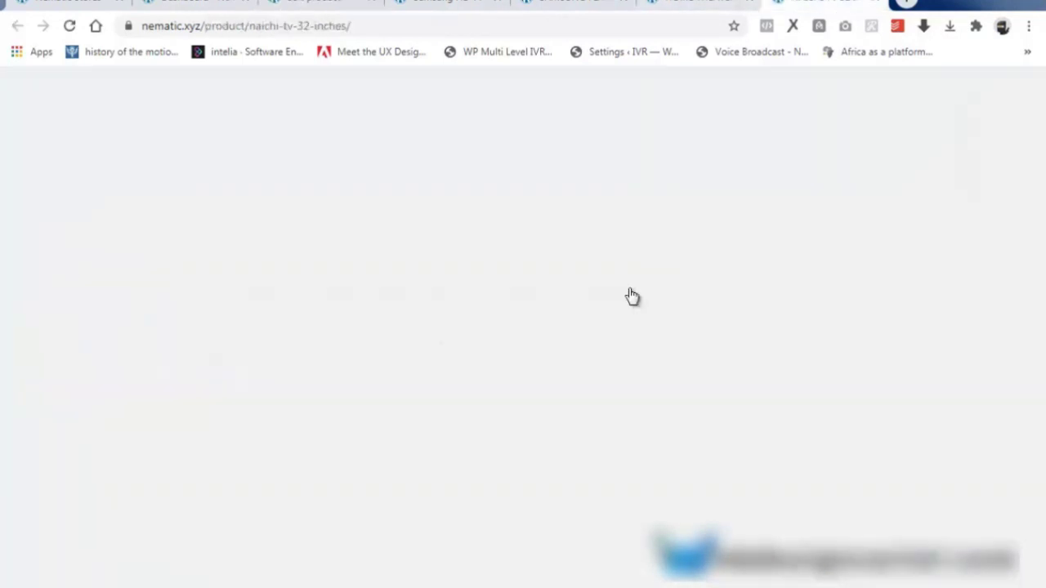
scroll(436, 378, down, 10)
click(318, 3)
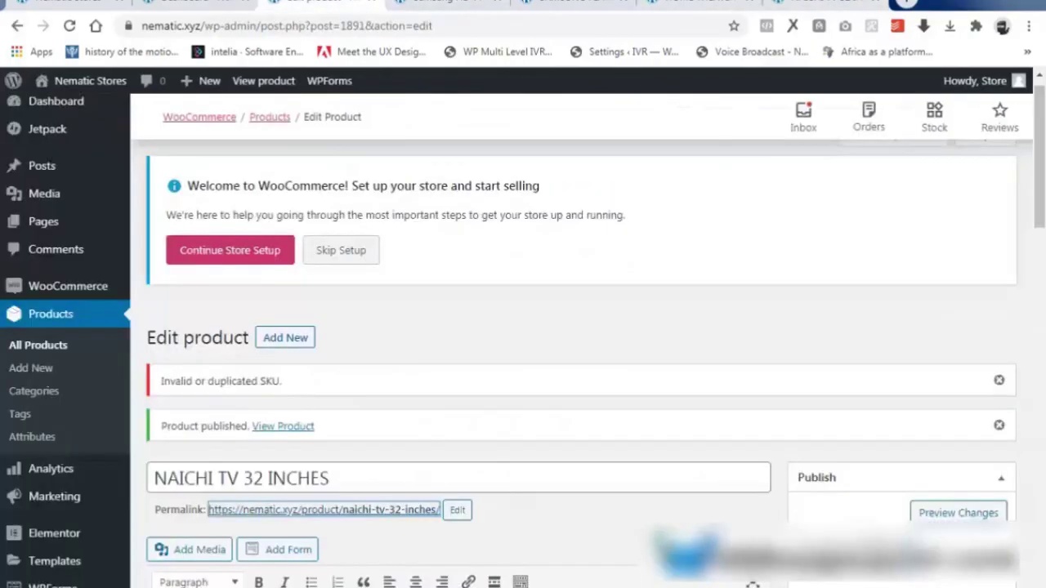
Start a new product titled 'CAMERA SONY 22MPX'.
click(272, 338)
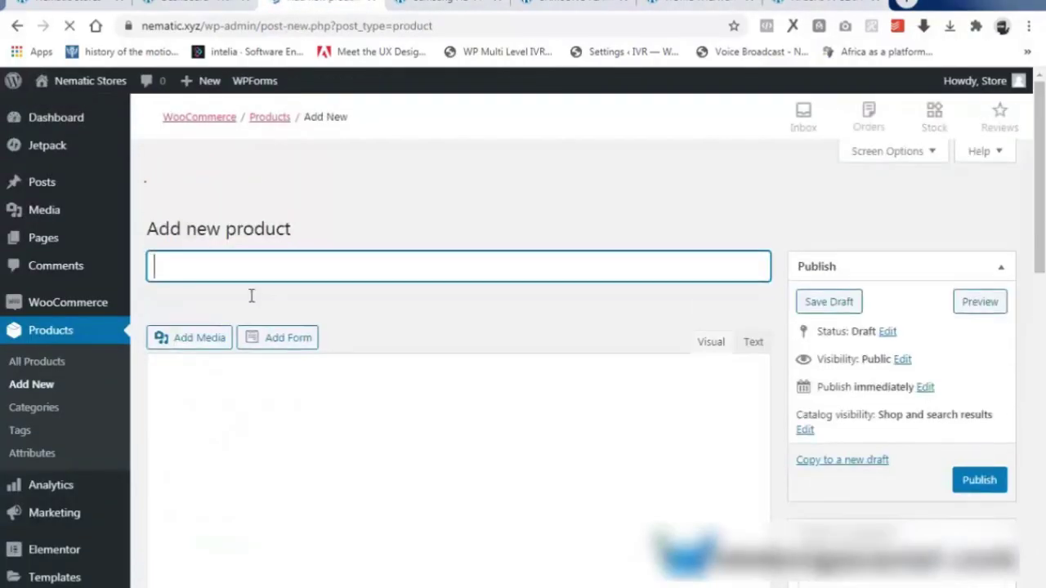
text(CAMERA SONY 22MPX)
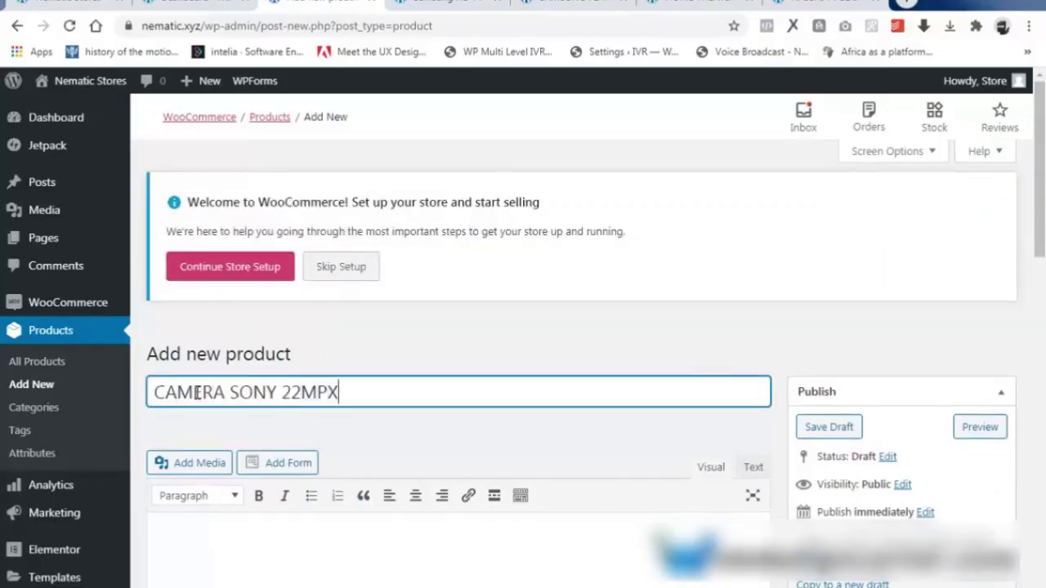
scroll(169, 476, down, 2)
scroll(283, 366, down, 6)
Set the camera's regular price to 10000.
click(423, 231)
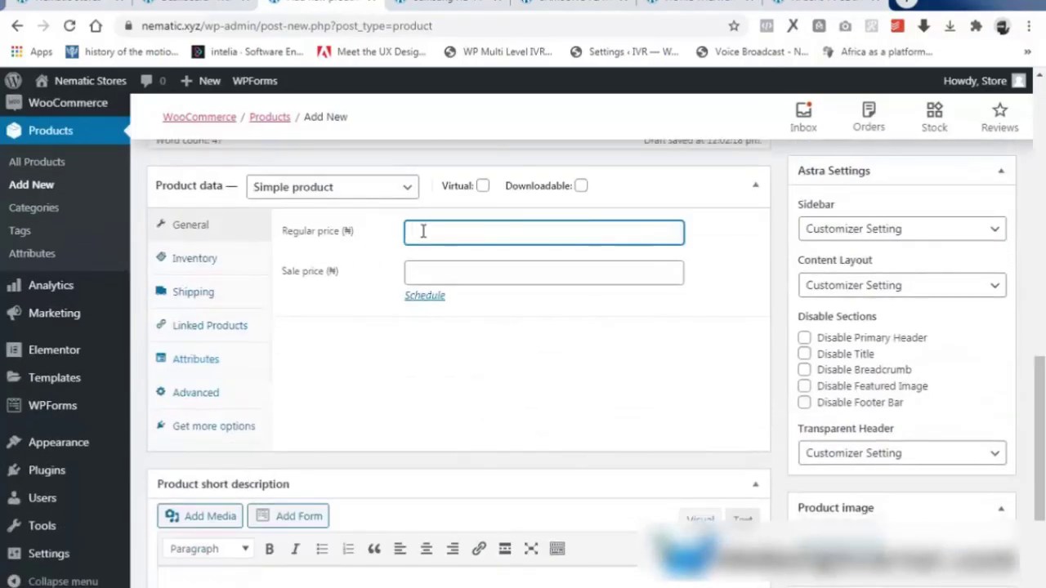
text(100)
text(,000)
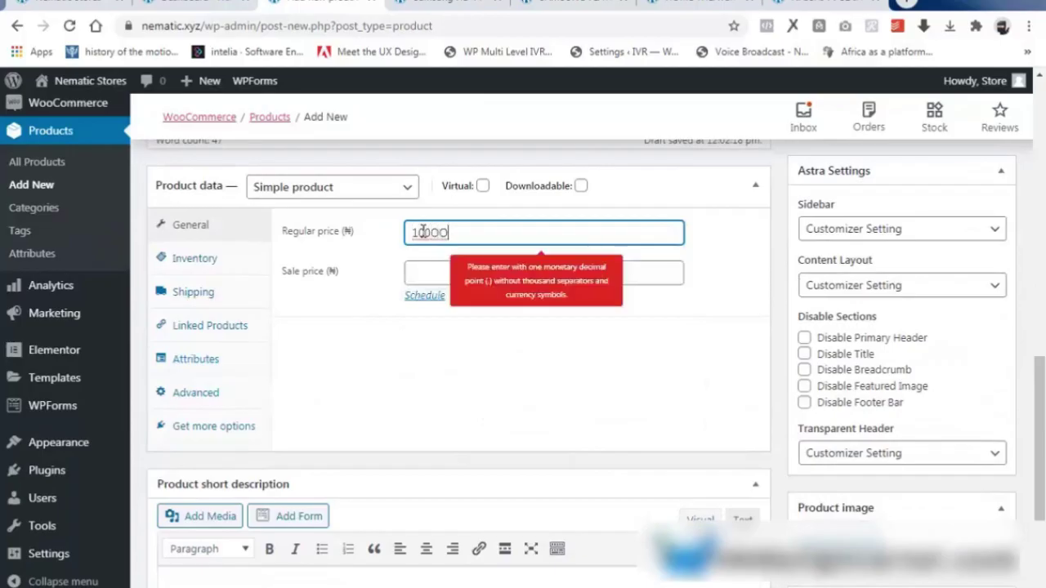
key(BackSpace)
key(BackSpace)
key(BackSpace)
text(000)
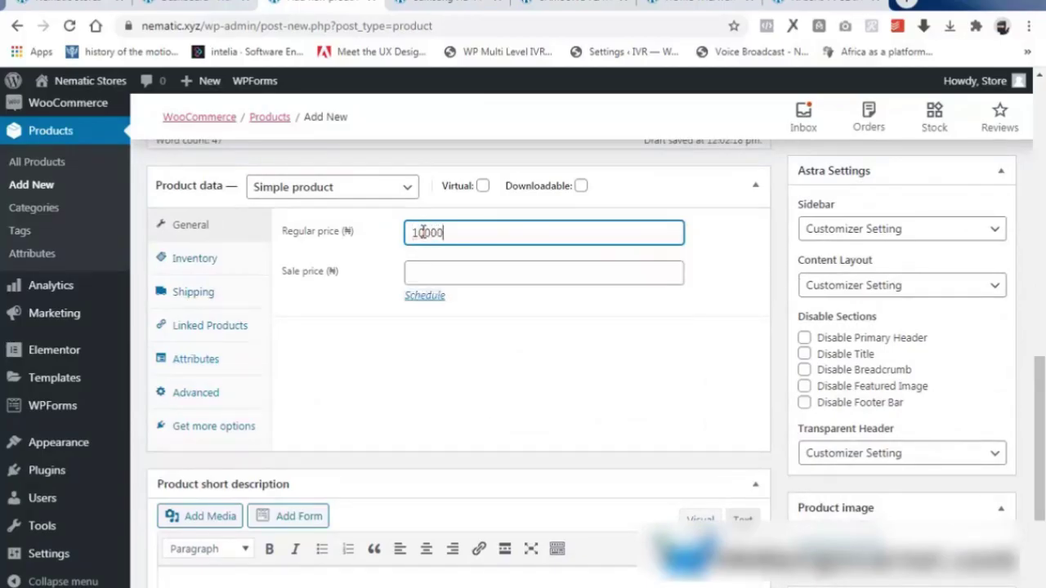
click(433, 268)
In Inventory, fill the SKU, enable stock management and set stock to 84.
click(223, 259)
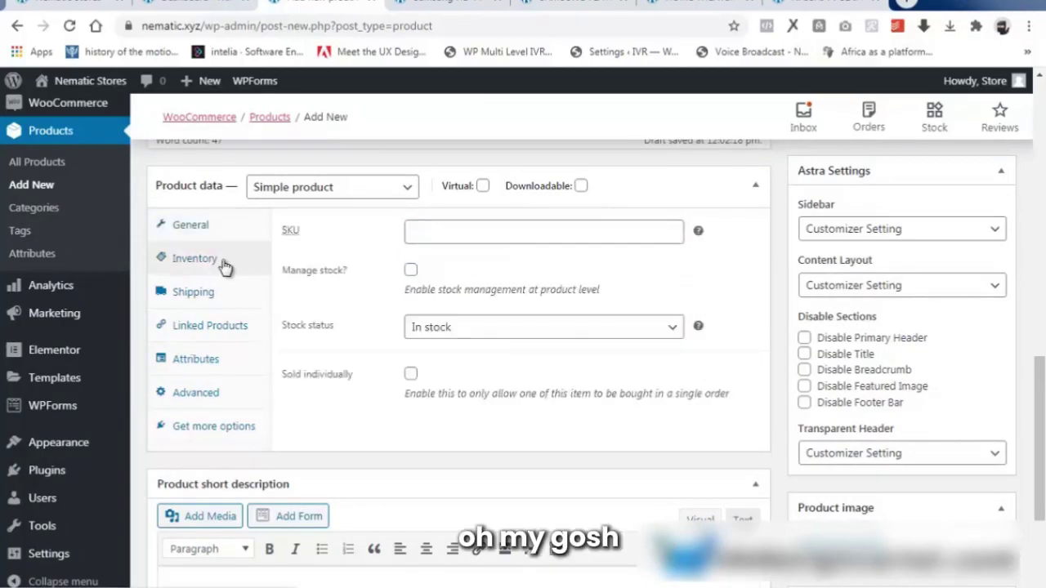
click(433, 233)
click(420, 272)
click(411, 269)
click(434, 327)
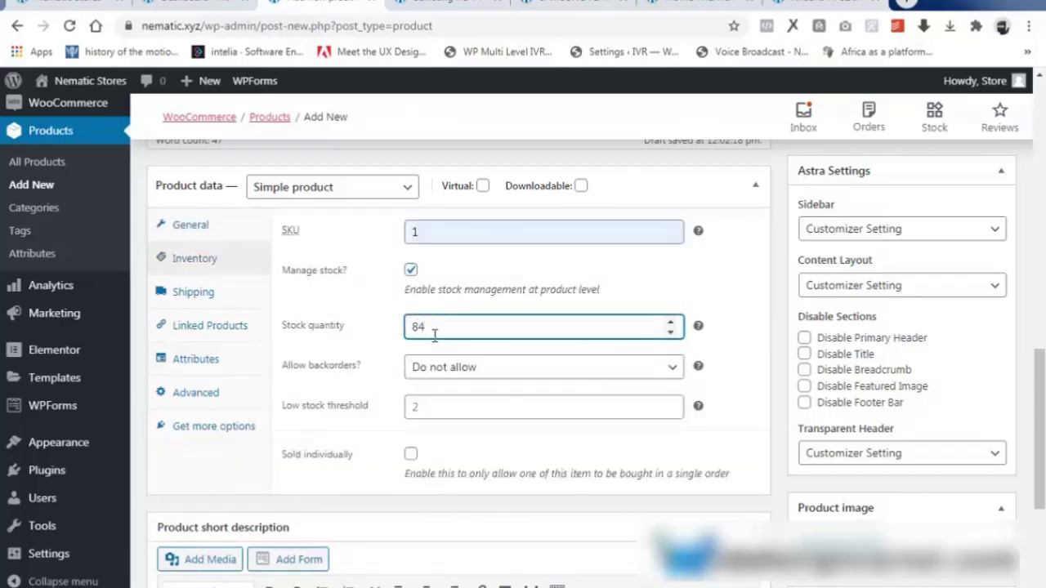
click(458, 412)
Paste the camera specifications into the short description.
scroll(420, 469, down, 4)
right_click(180, 379)
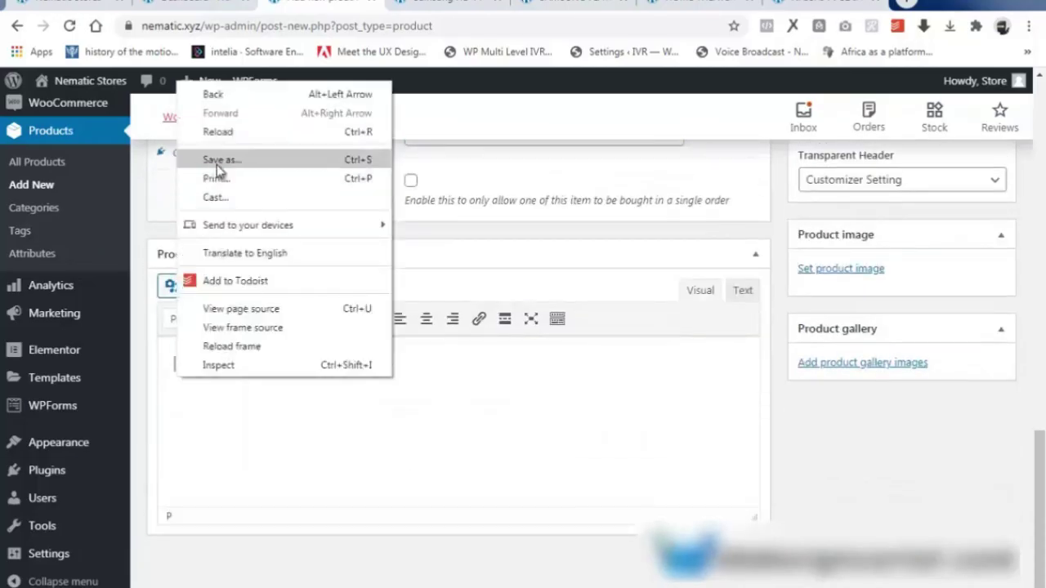
right_click(193, 387)
click(198, 419)
key(ctrl+v)
scroll(894, 270, up, 9)
File the camera under Electronics and add tags TV, SAMSUNG, FLATSCREEN and LG.
click(814, 326)
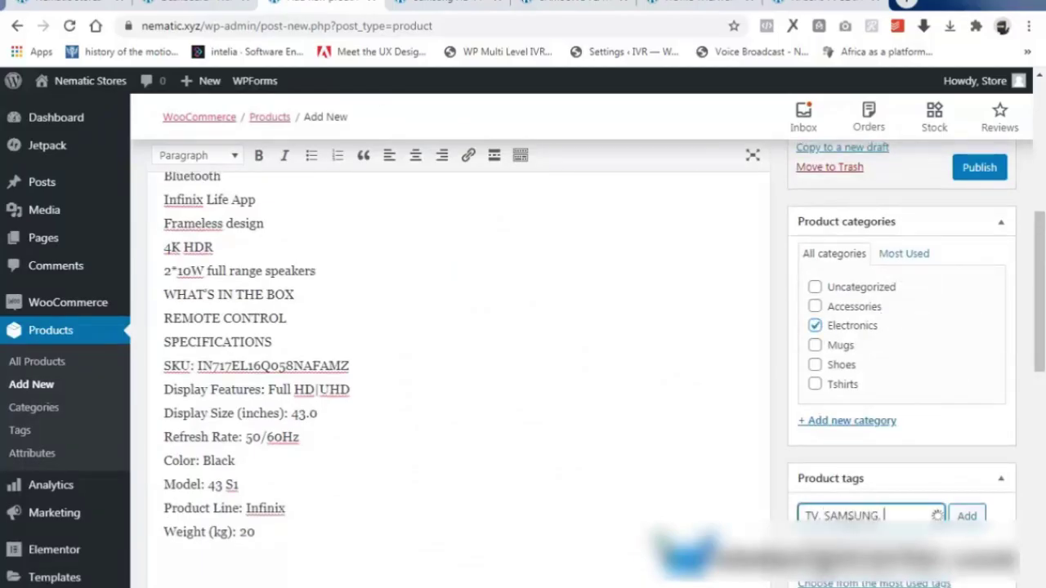
key(Return)
scroll(861, 357, down, 2)
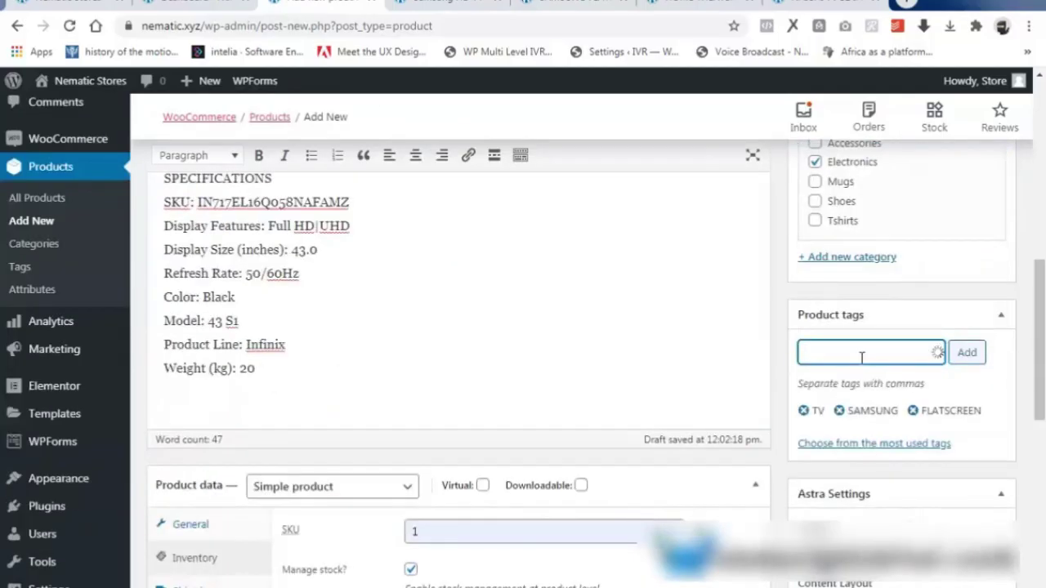
key(Return)
scroll(880, 436, down, 8)
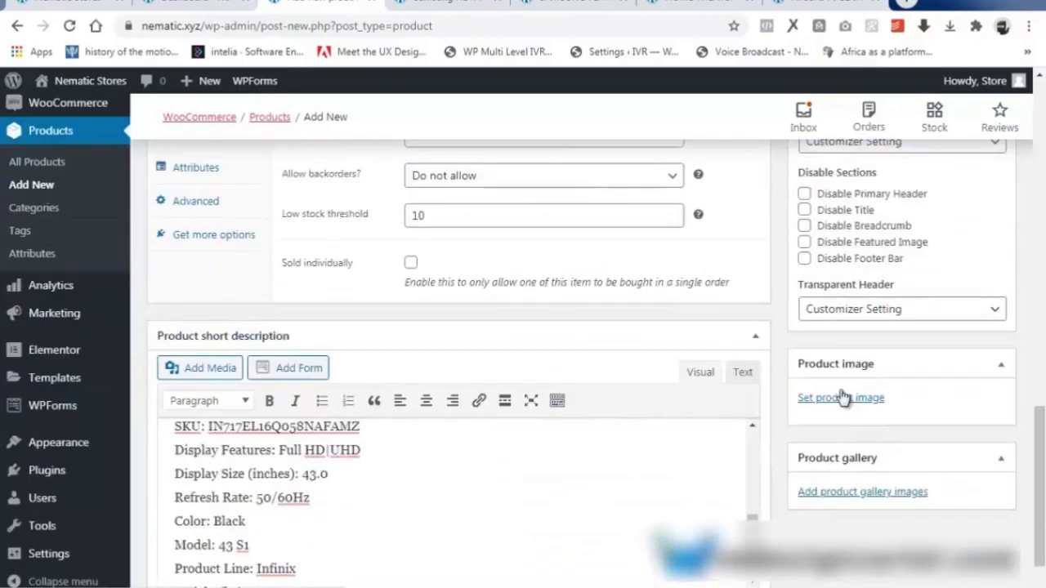
Upload e-6.jpg and set the red camera as the product image.
click(842, 398)
click(94, 153)
click(512, 362)
click(628, 109)
click(905, 577)
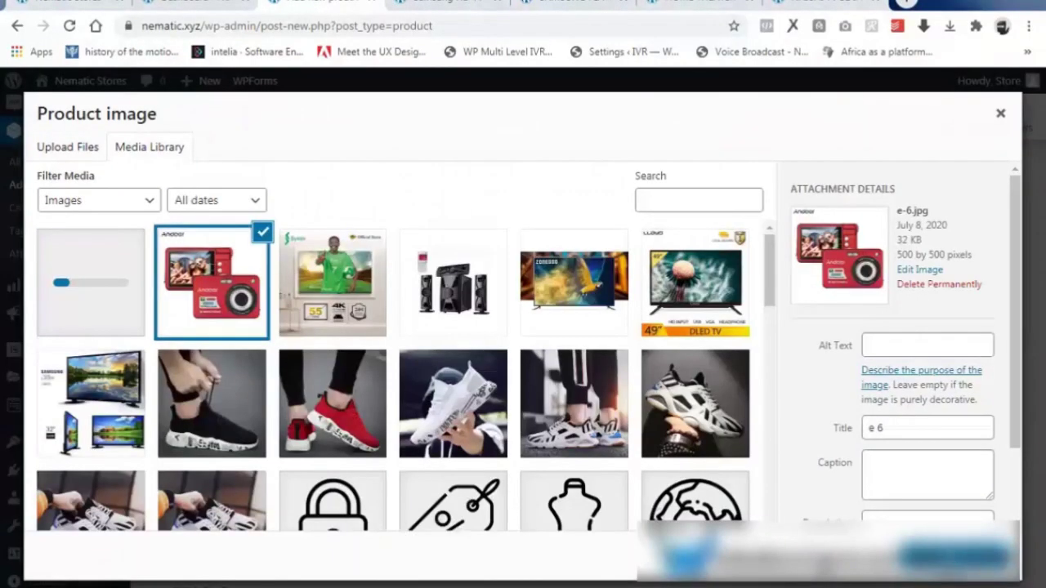
click(939, 557)
scroll(909, 451, up, 10)
Publish the camera product and view its page in a new tab.
click(979, 518)
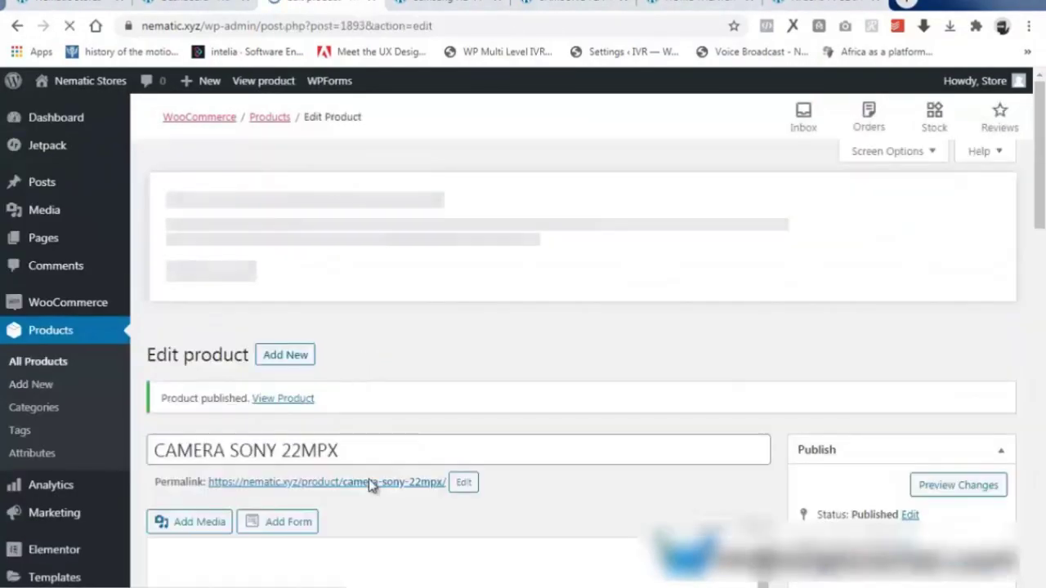
right_click(374, 535)
click(439, 394)
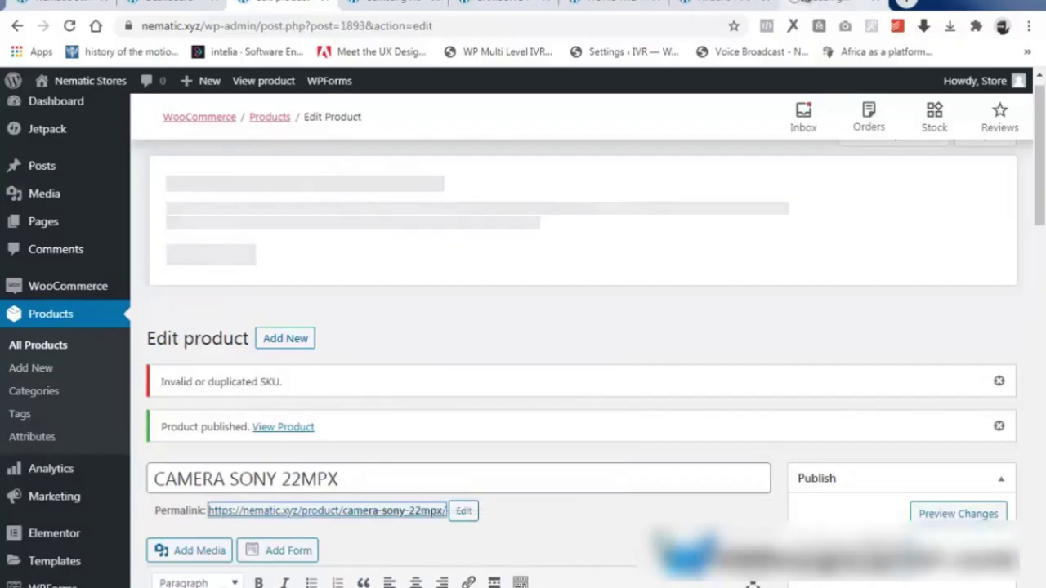
click(821, 6)
scroll(490, 409, down, 10)
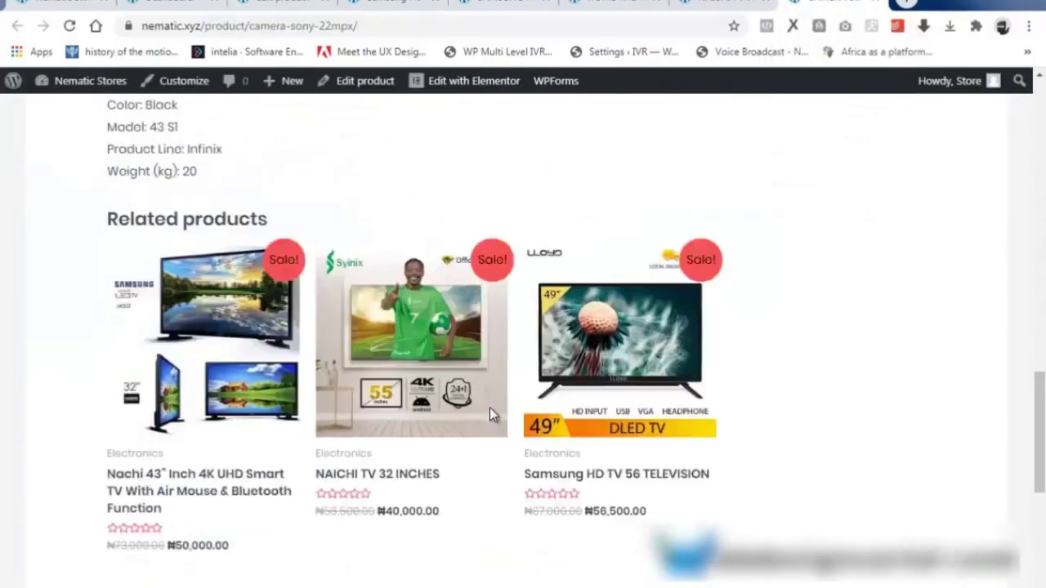
scroll(455, 371, up, 10)
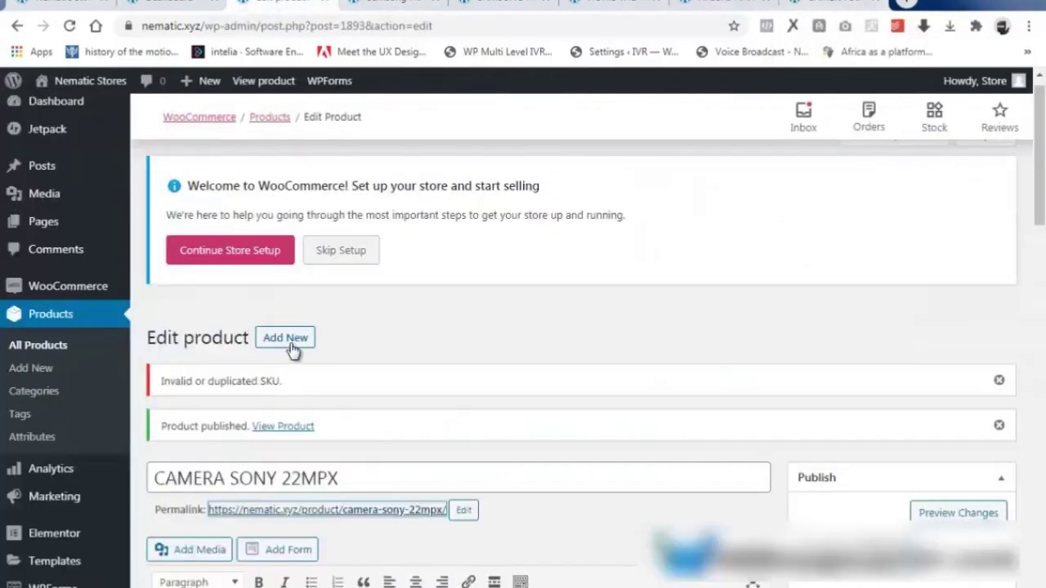
Start a new product titled 'WASHING MACHINE LG' and paste its details into both descriptions.
click(288, 340)
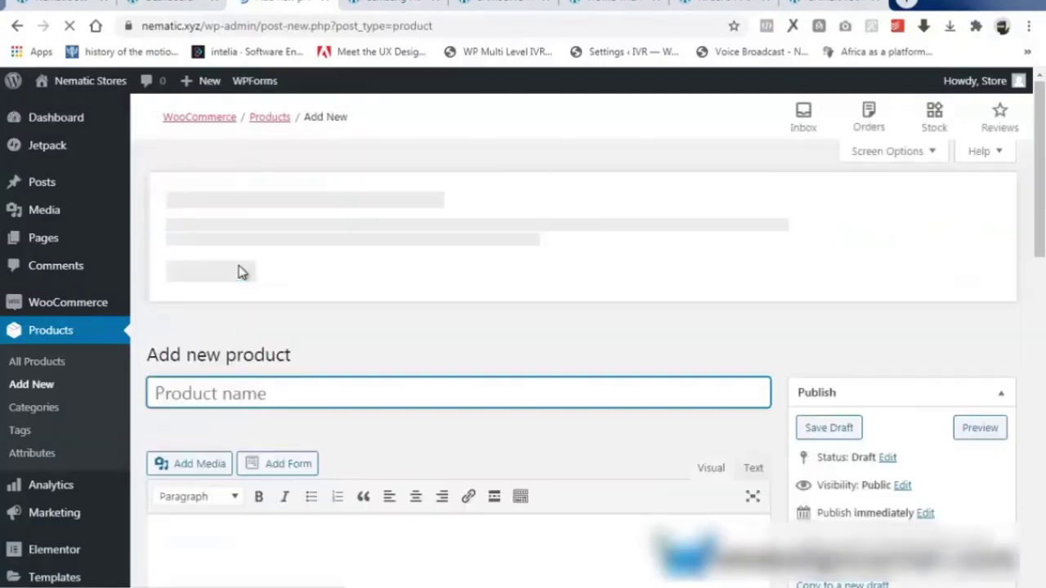
text(WASHING)
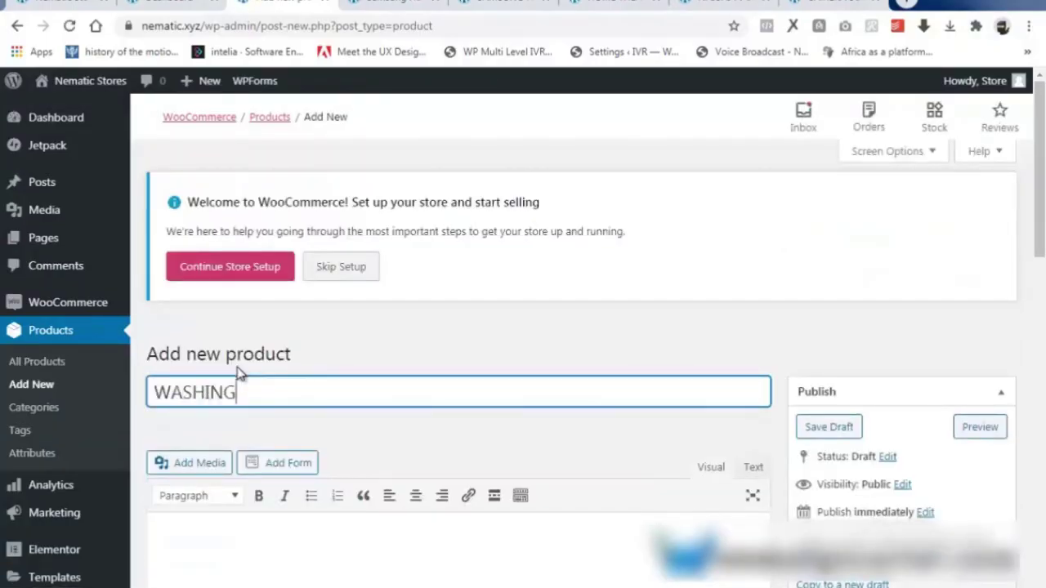
click(191, 555)
key(ctrl+v)
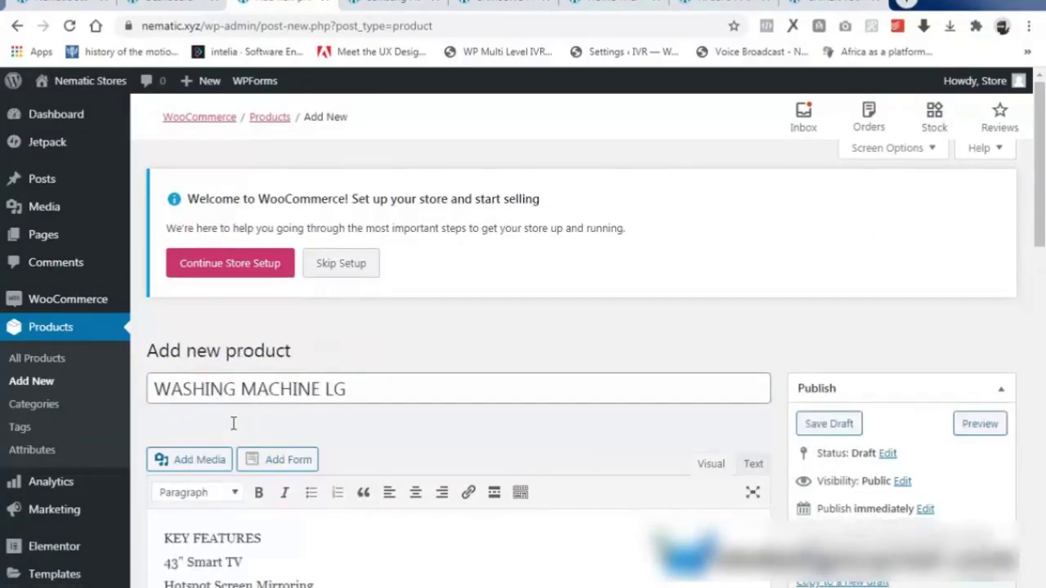
scroll(234, 422, down, 12)
right_click(203, 450)
click(175, 425)
key(ctrl+v)
scroll(270, 368, up, 3)
Set regular price 76500, SKU 1, managed stock of 74 and low-stock threshold 10.
click(420, 316)
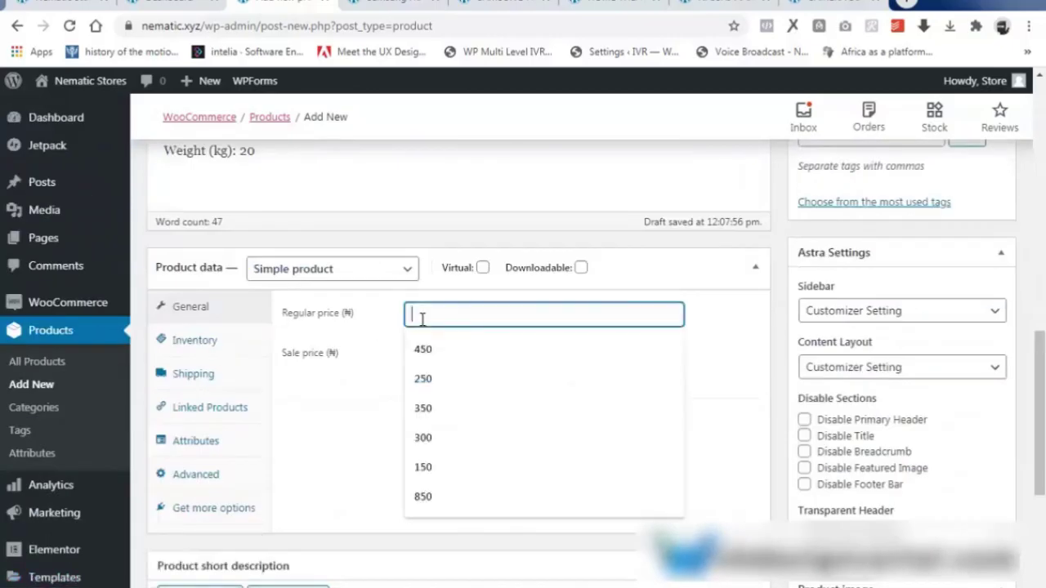
text(76500)
click(438, 356)
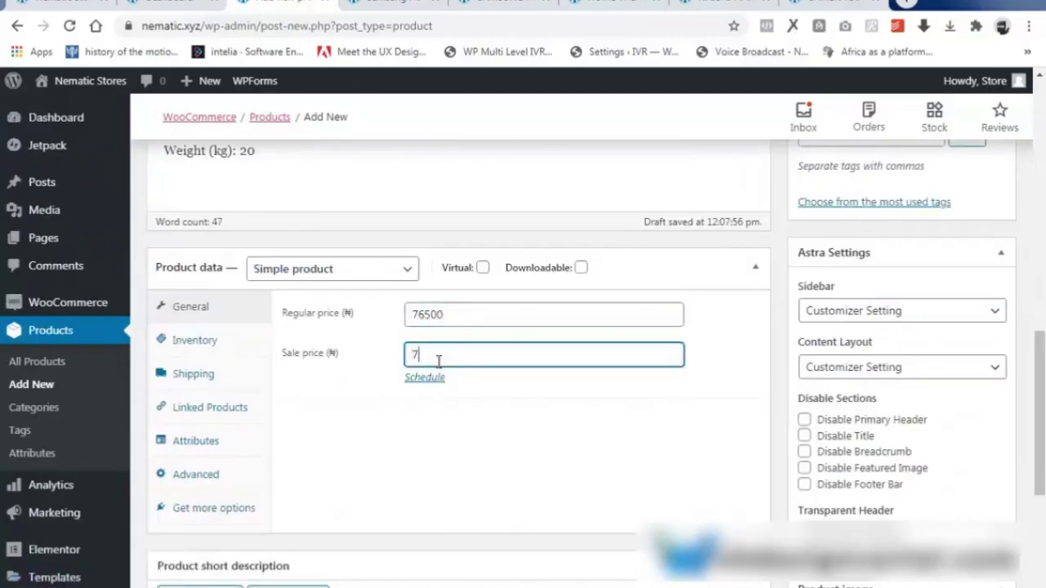
click(190, 340)
click(437, 314)
text(1)
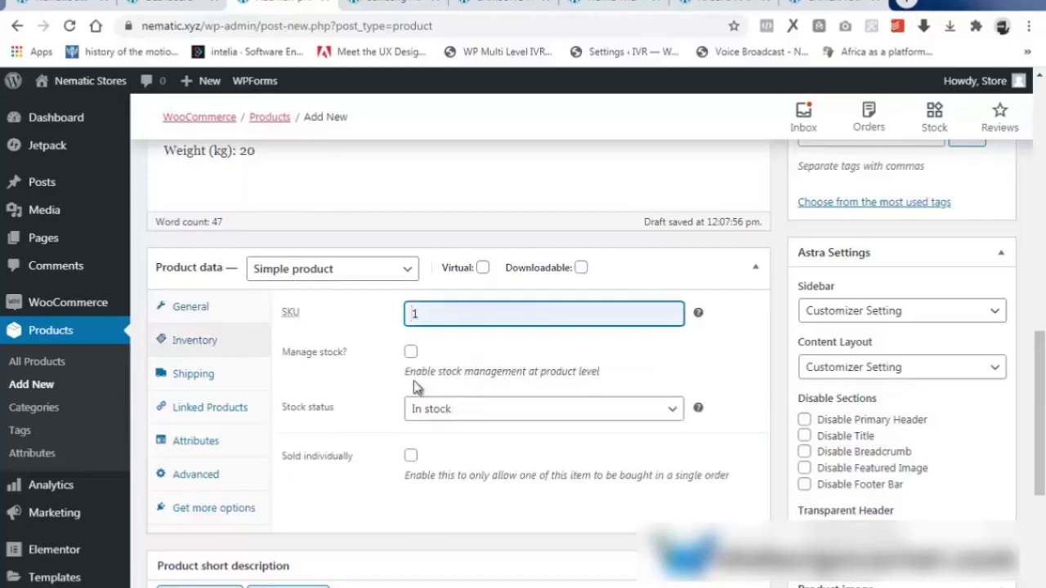
click(411, 351)
key(Tab)
text(74)
click(463, 478)
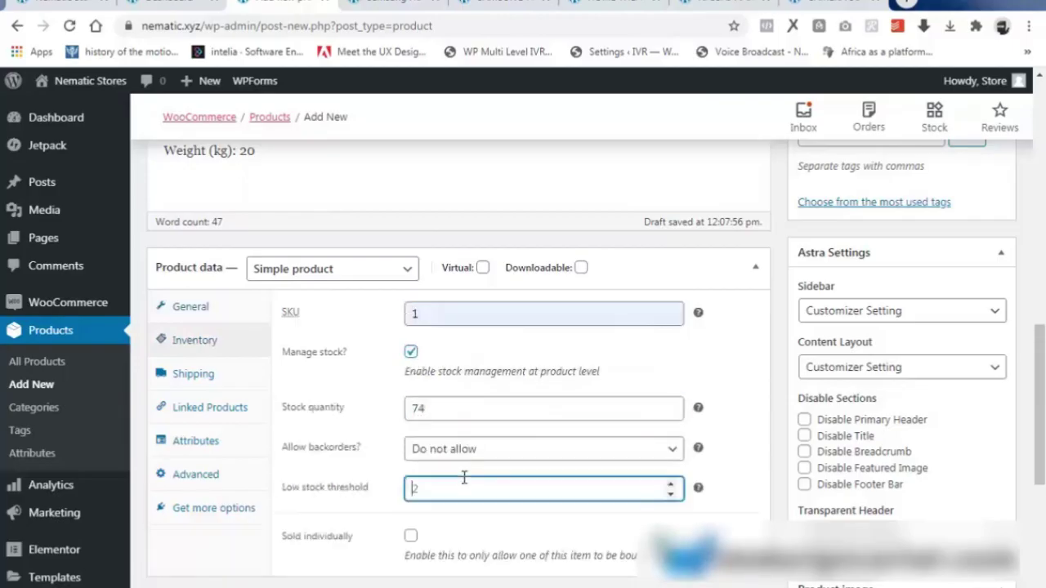
text(10)
Add the tags WASHING, MACHINE, LG, SAMSUNG and HOME to the product.
scroll(852, 421, up, 10)
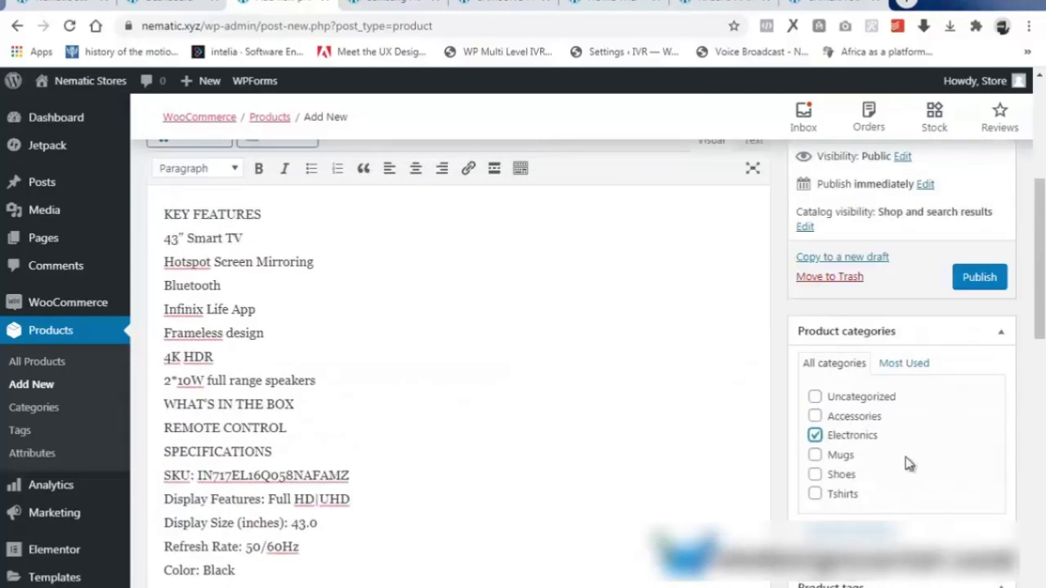
scroll(908, 464, down, 7)
scroll(873, 375, up, 4)
click(873, 379)
text(WASH)
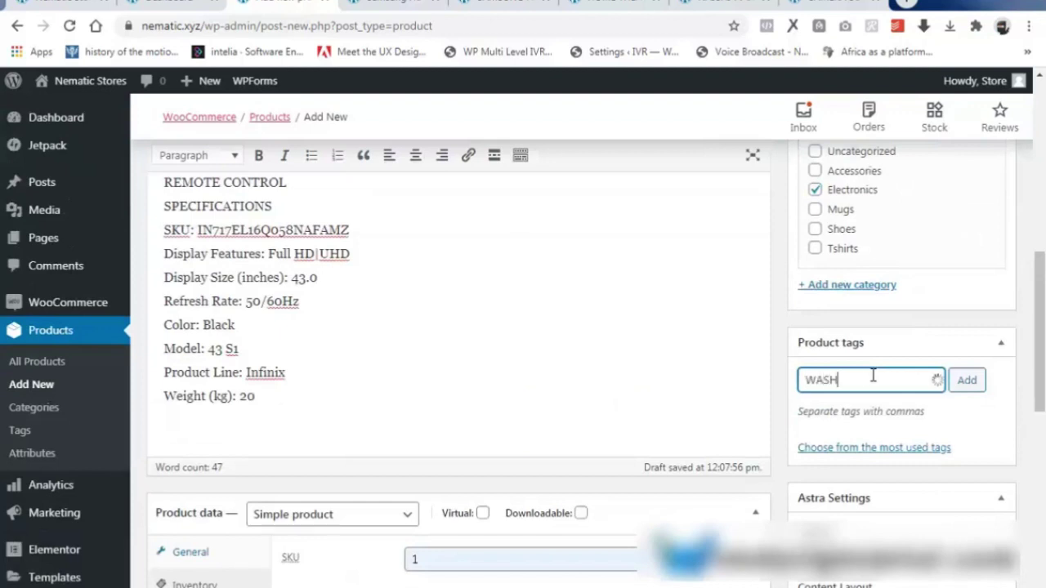
text(ING, MACHINE, )
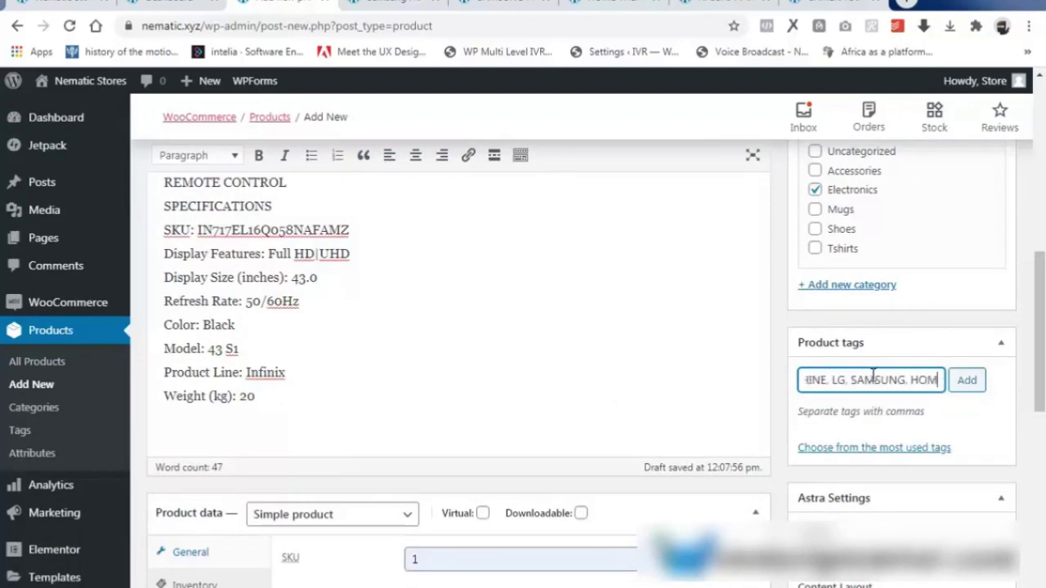
text(LG, SAMSUNG, HOME)
click(967, 380)
Upload e 7.jpg as the product image and publish the washing machine.
scroll(923, 455, down, 10)
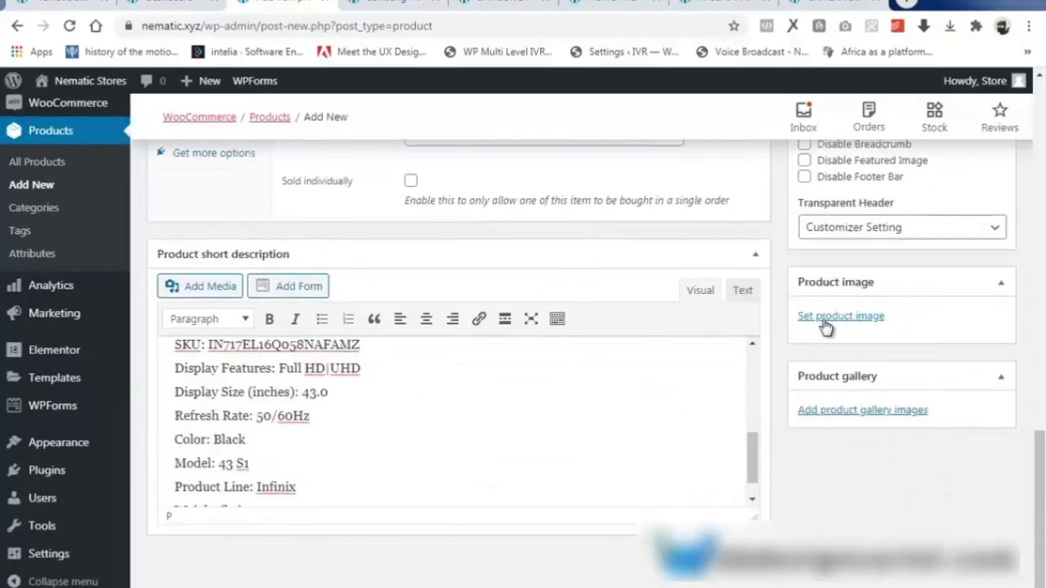
click(830, 319)
click(75, 146)
click(511, 357)
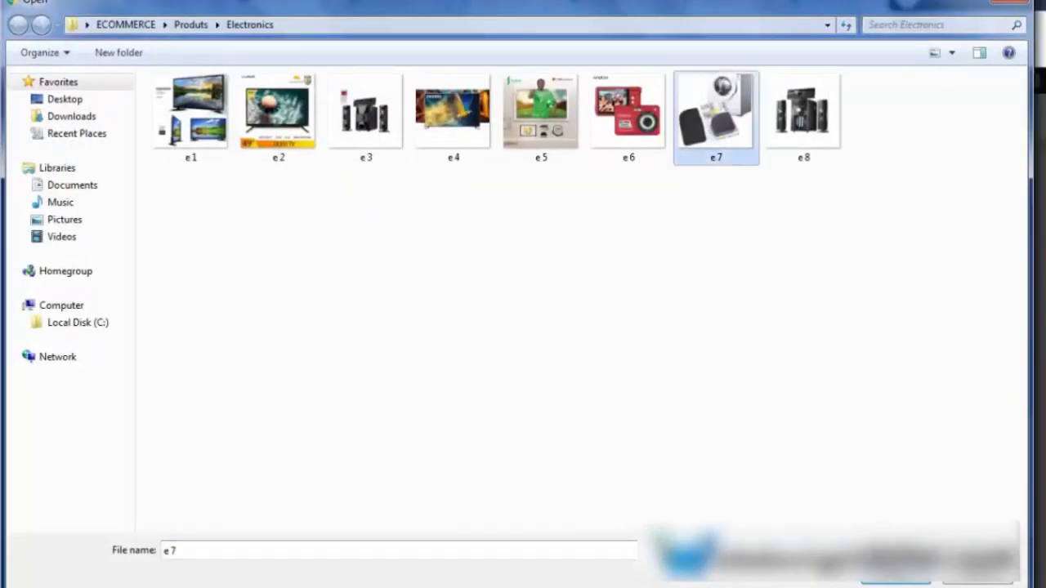
key(Return)
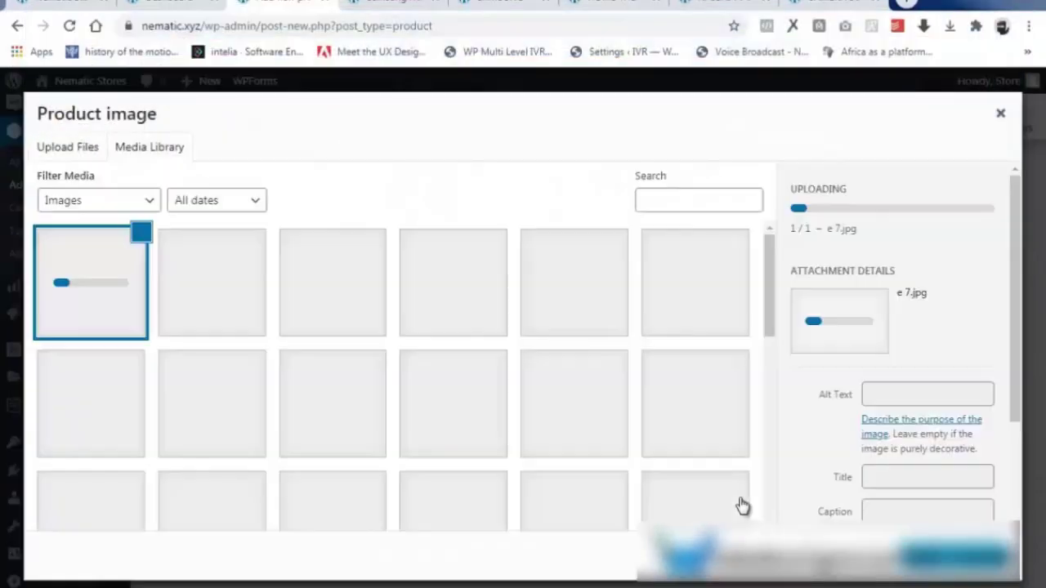
click(952, 557)
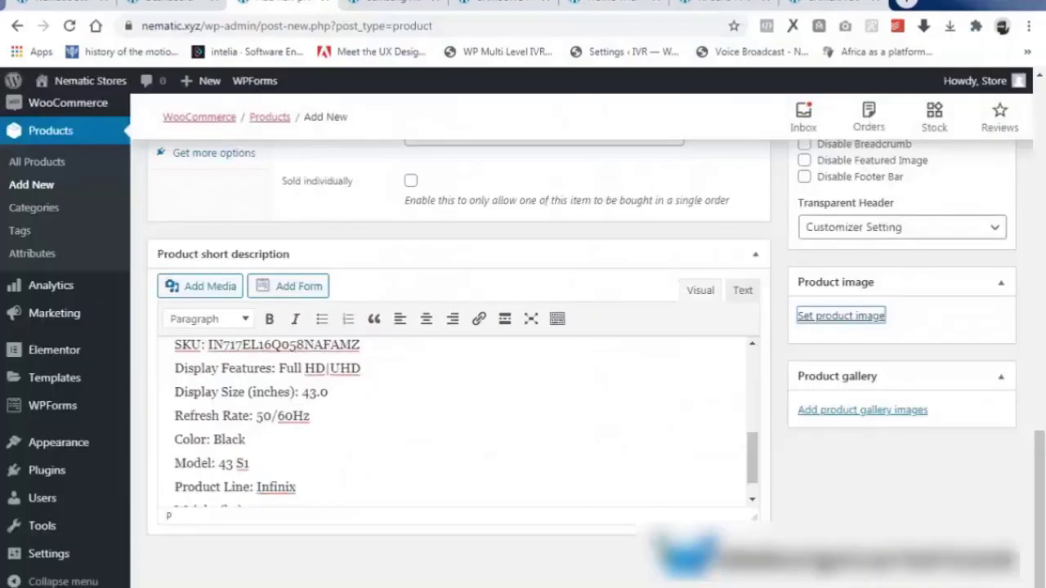
scroll(910, 467, up, 5)
click(978, 193)
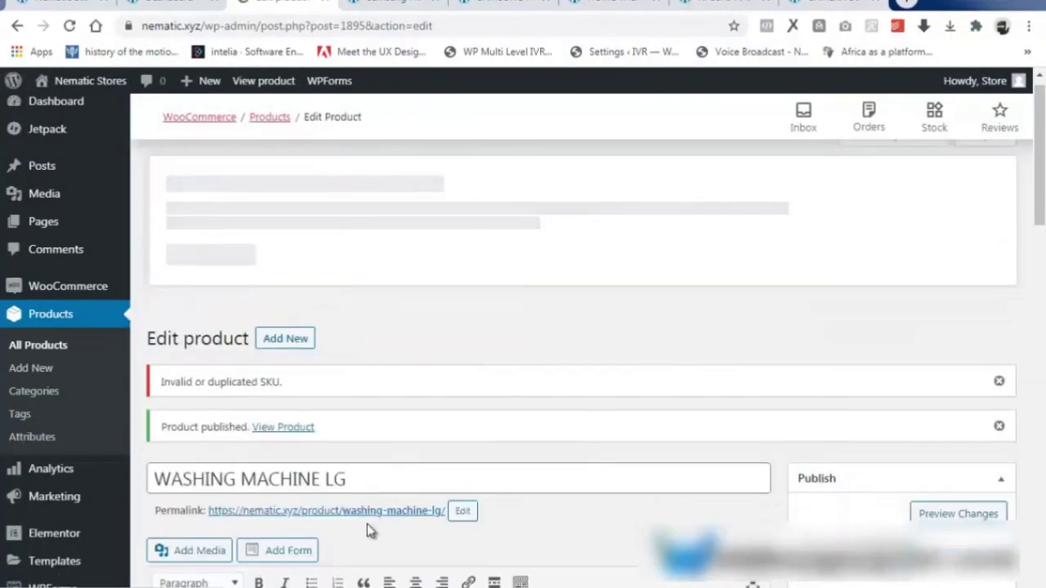
Open the published WASHING MACHINE LG product page in a new tab and review it.
right_click(372, 509)
click(450, 264)
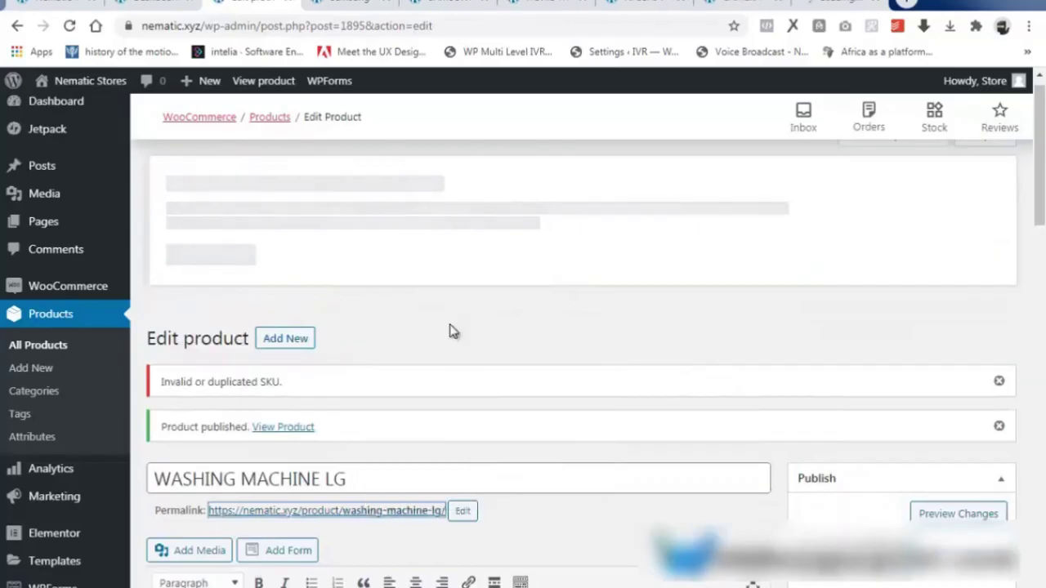
click(406, 511)
scroll(534, 329, down, 8)
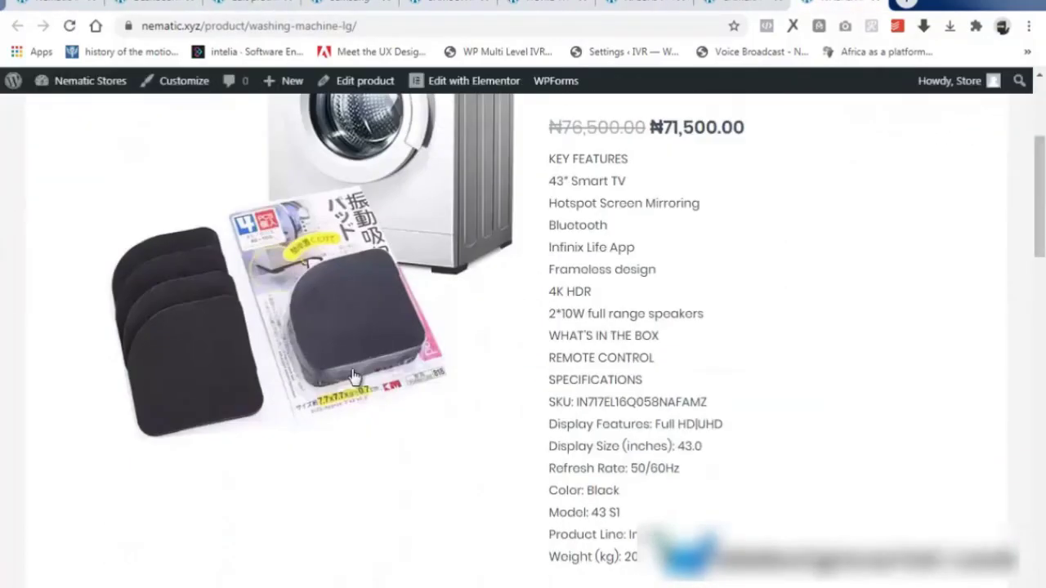
scroll(337, 461, up, 11)
Return to the product editor and begin adding another new product.
click(251, 3)
scroll(369, 371, down, 1)
click(280, 260)
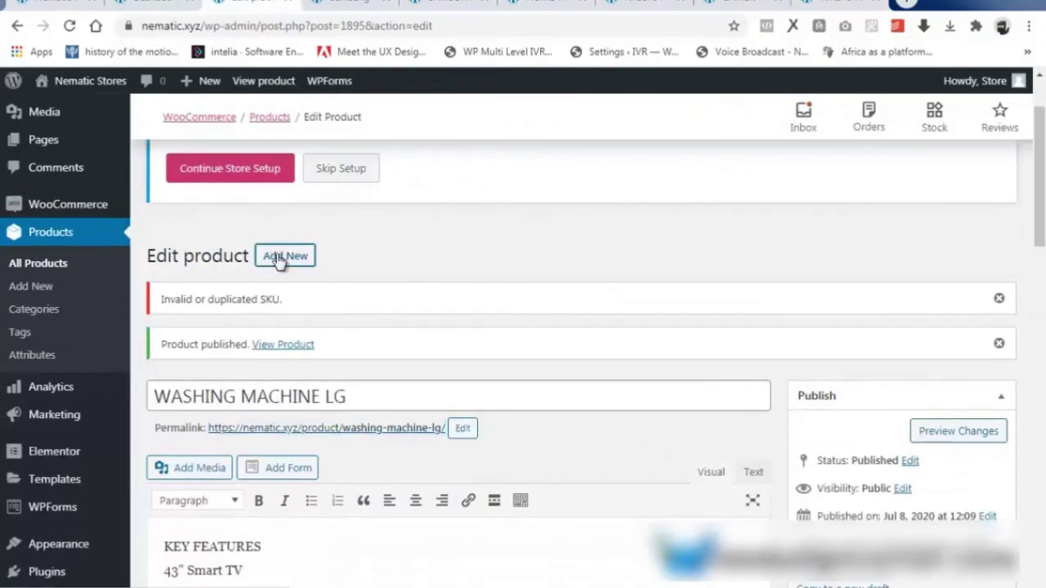
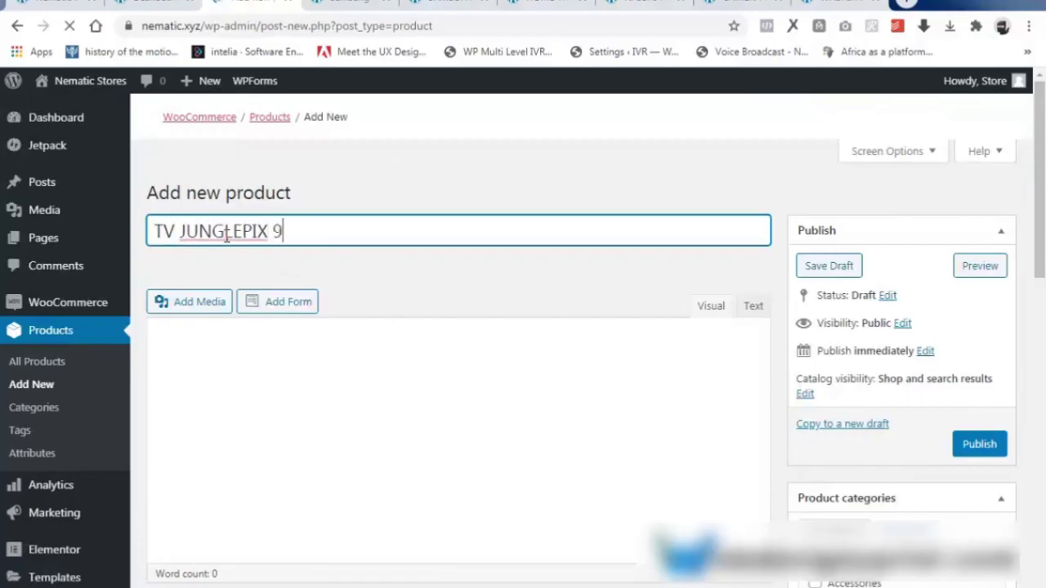
Finish typing 98E50U in the title and paste the product description.
text(98E50U)
scroll(285, 387, down, 3)
right_click(170, 310)
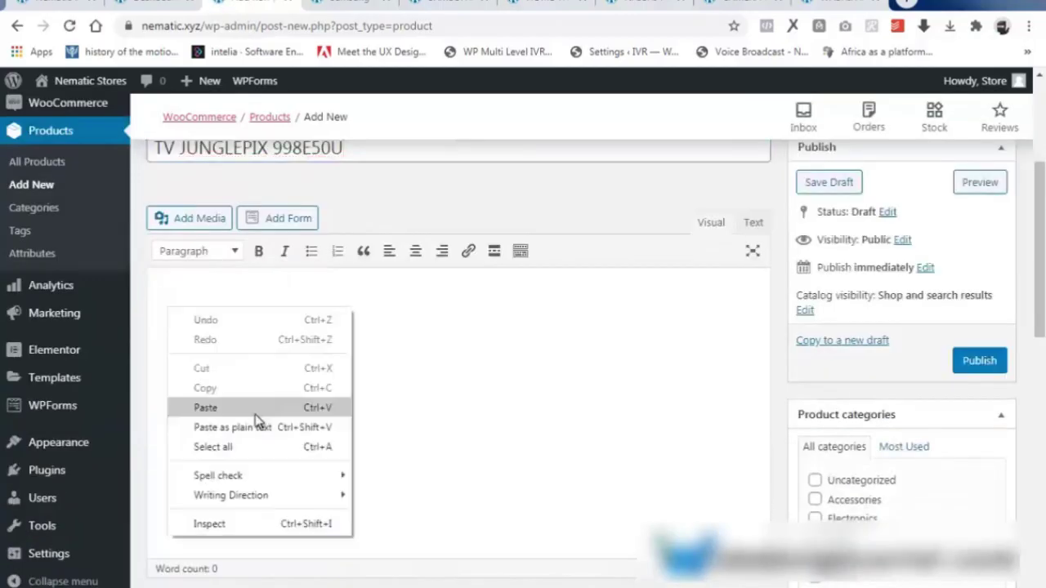
click(206, 407)
scroll(256, 408, down, 5)
Enter the regular price 75000 and sale price 78000.
click(421, 234)
text(75000)
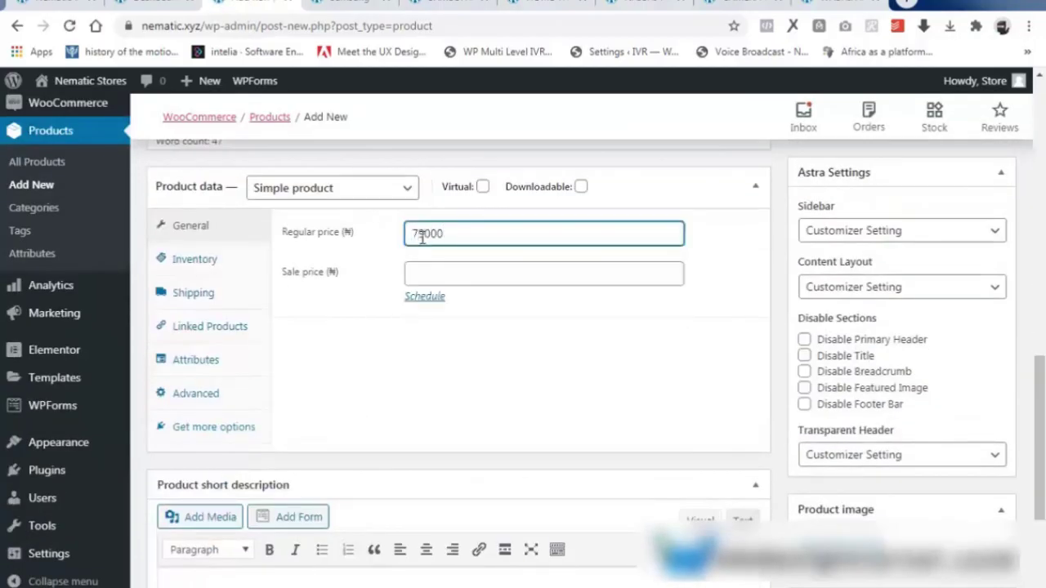
click(437, 275)
text(78000)
In Inventory, set SKU 1, enable stock management and set the low stock threshold to 10.
click(196, 261)
click(431, 234)
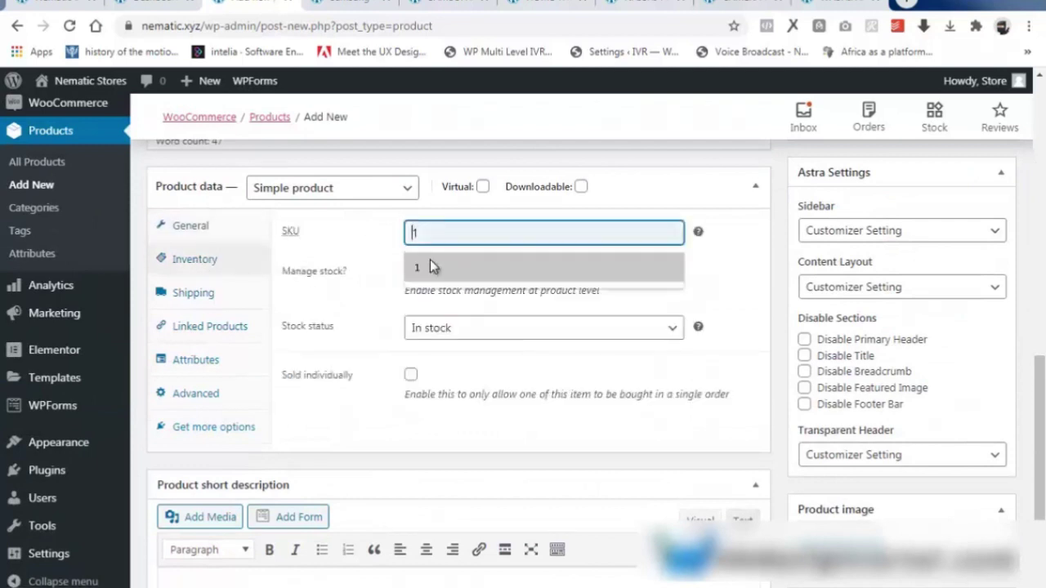
click(431, 265)
click(411, 270)
drag(440, 330, 412, 328)
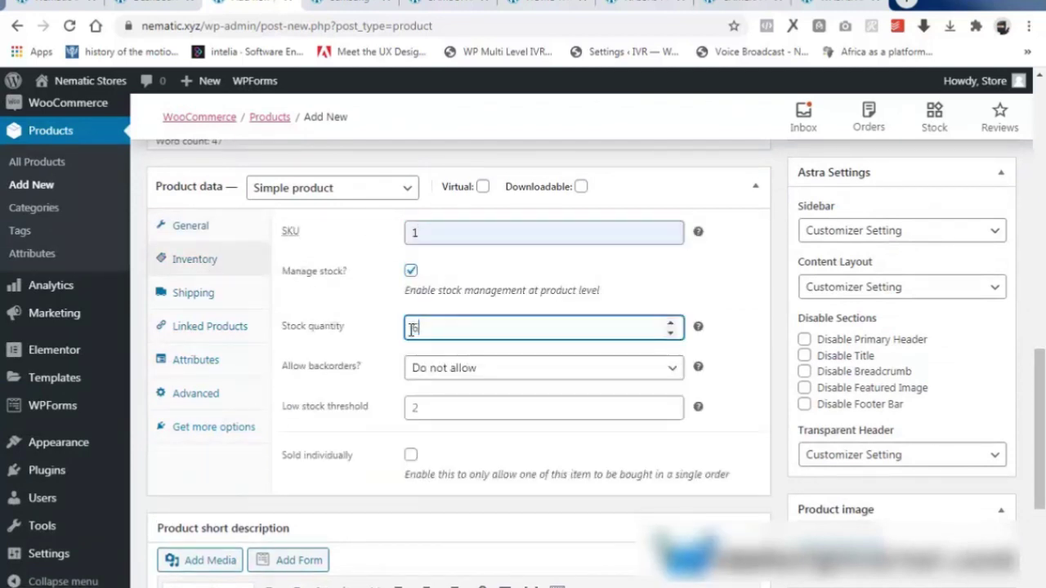
click(467, 407)
text(10)
Paste the text into the product short description.
scroll(466, 407, down, 3)
click(199, 474)
key(ctrl+v)
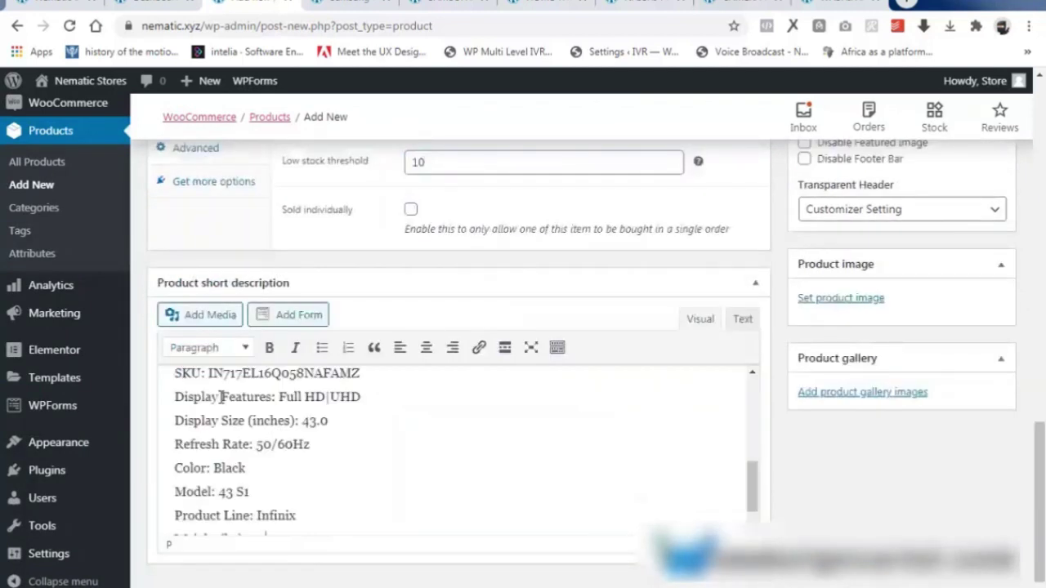
scroll(962, 303, up, 15)
scroll(815, 343, down, 3)
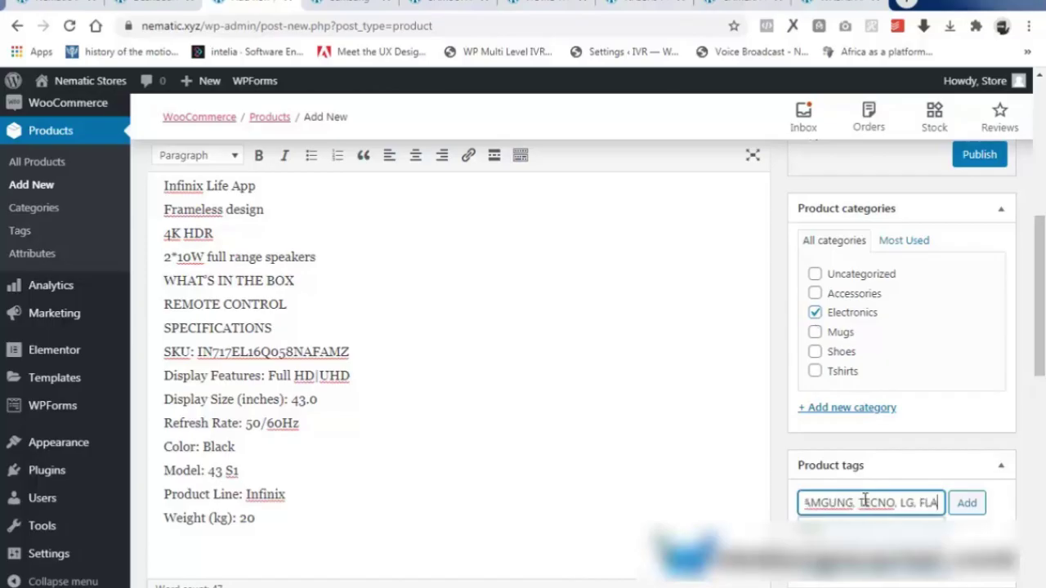
Add the typed tags and upload speaker image e8 as the product image.
text(TSCREEN)
click(966, 503)
scroll(844, 507, down, 7)
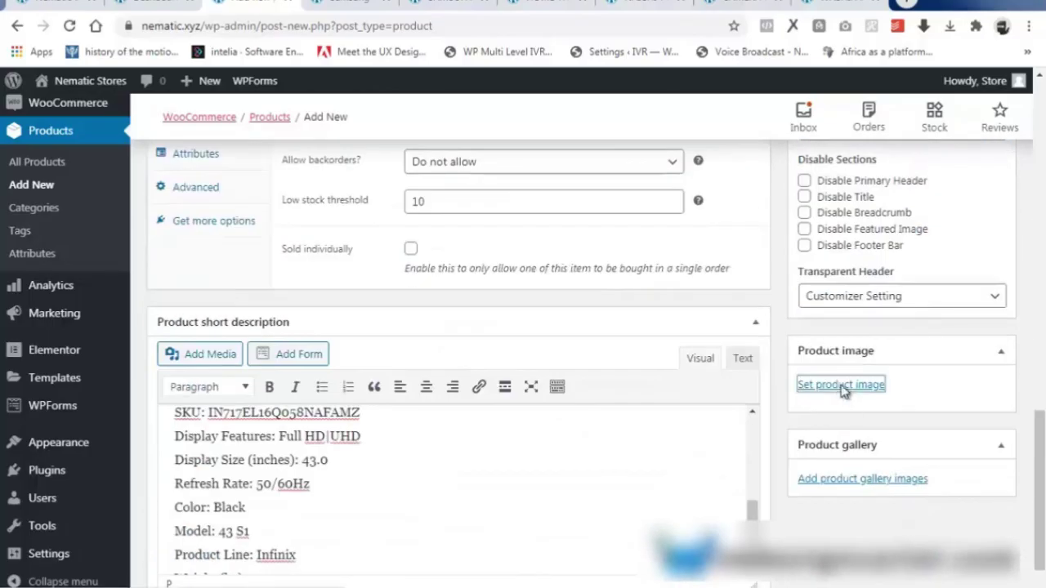
click(841, 385)
click(495, 369)
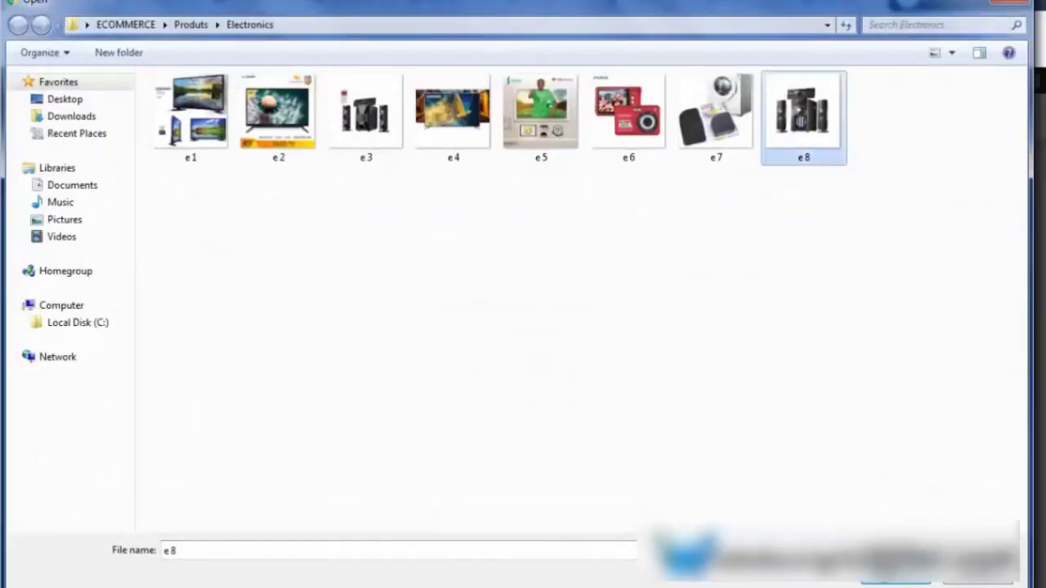
click(890, 580)
click(954, 556)
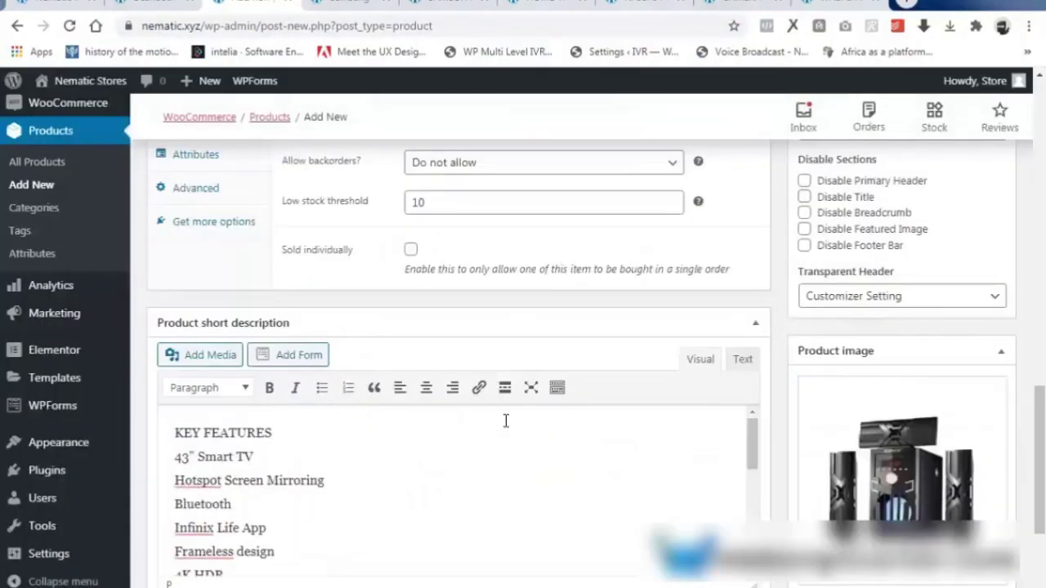
Retitle the product to SOUNDTONIC JUNGLE 998E50U and publish it.
scroll(613, 380, up, 12)
drag(180, 269, 141, 274)
text(SOUNDTON)
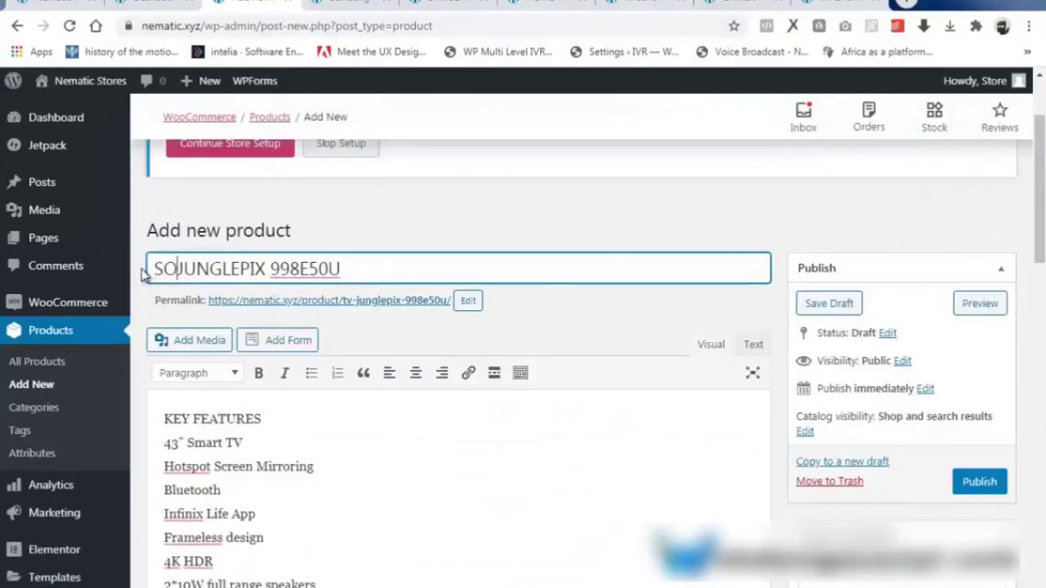
text(IC)
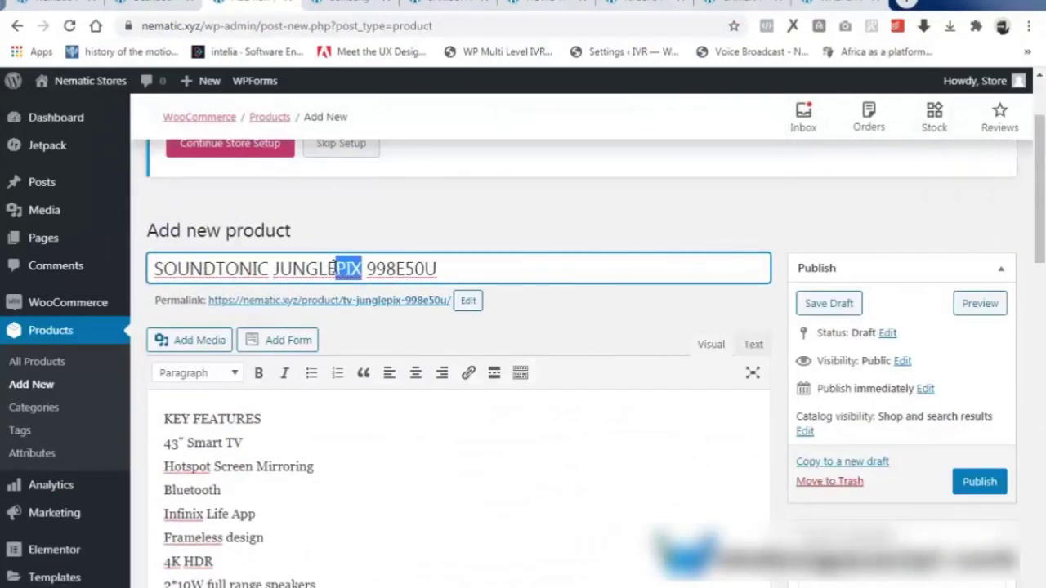
key(BackSpace)
click(969, 481)
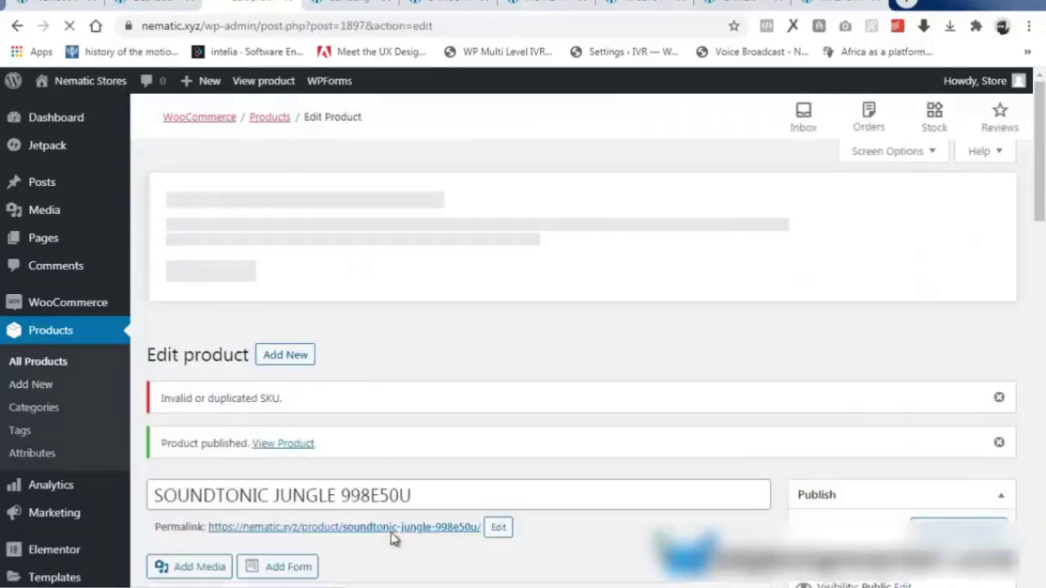
right_click(391, 532)
click(433, 333)
click(845, 7)
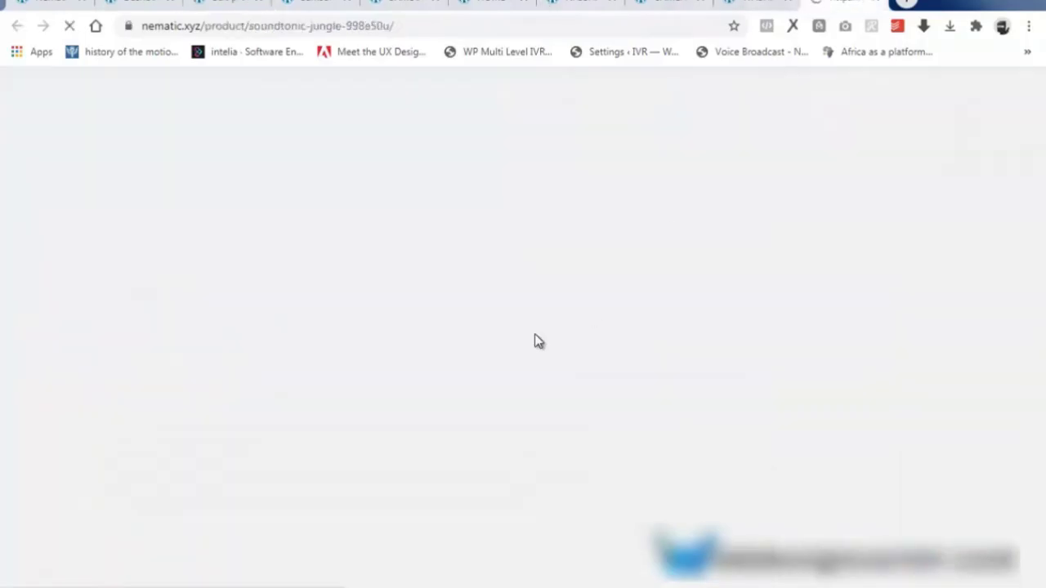
scroll(400, 357, down, 15)
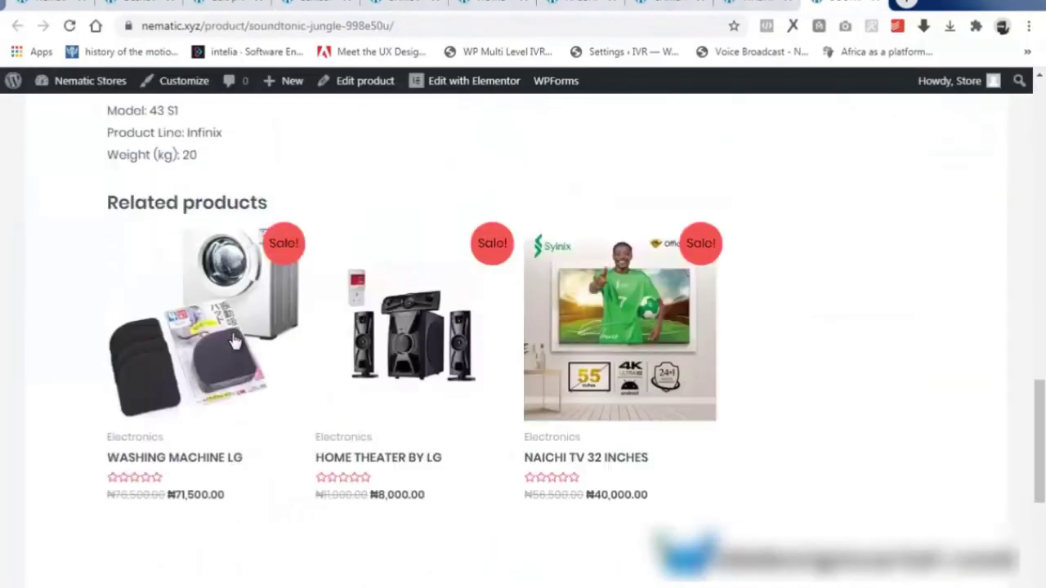
scroll(646, 427, up, 15)
click(229, 4)
scroll(568, 426, down, 3)
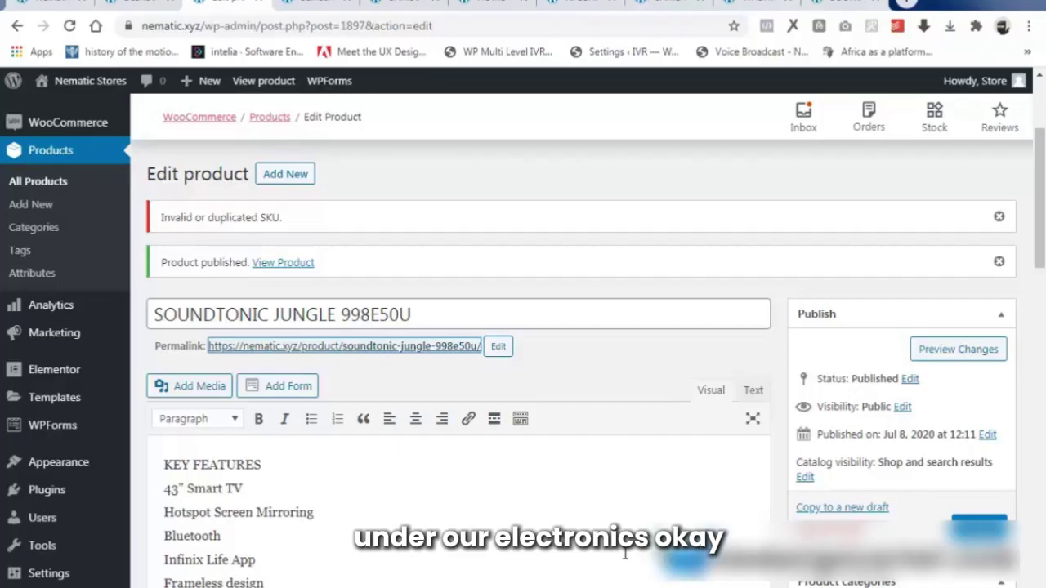
key(ctrl+Tab)
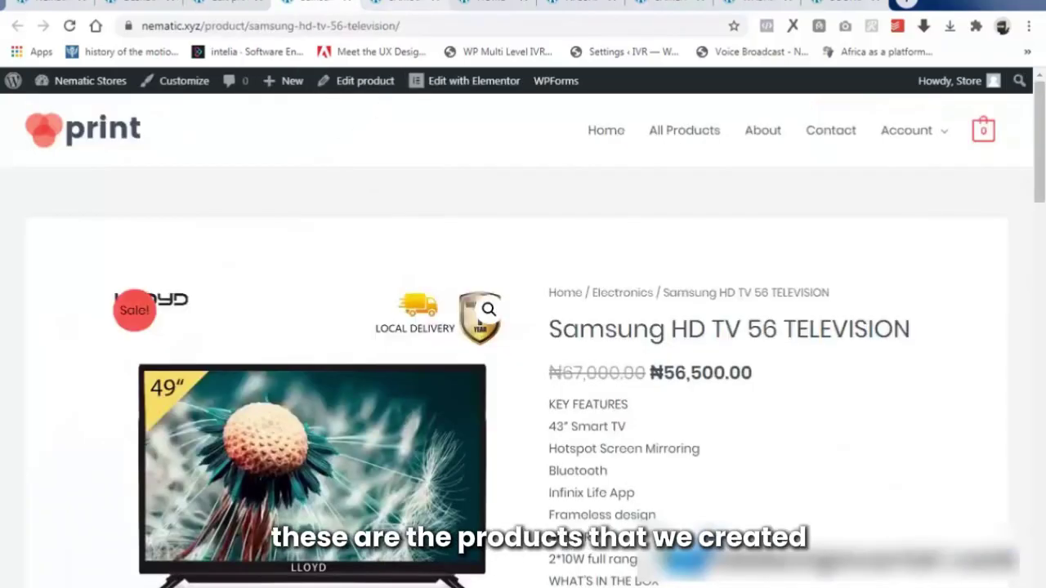
key(ctrl+Tab)
click(307, 2)
scroll(439, 366, down, 20)
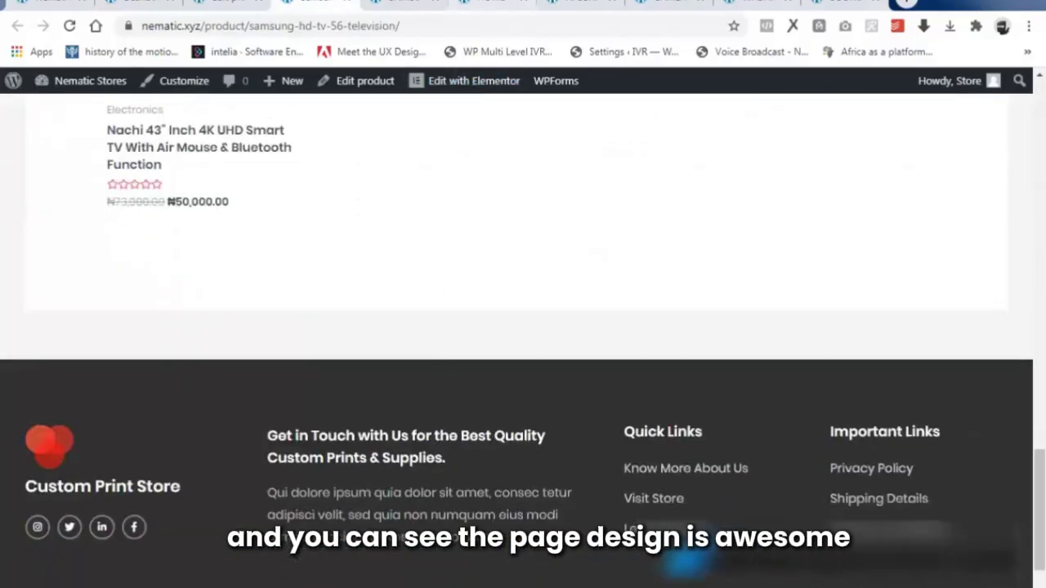
key(ctrl+Tab)
scroll(412, 364, down, 10)
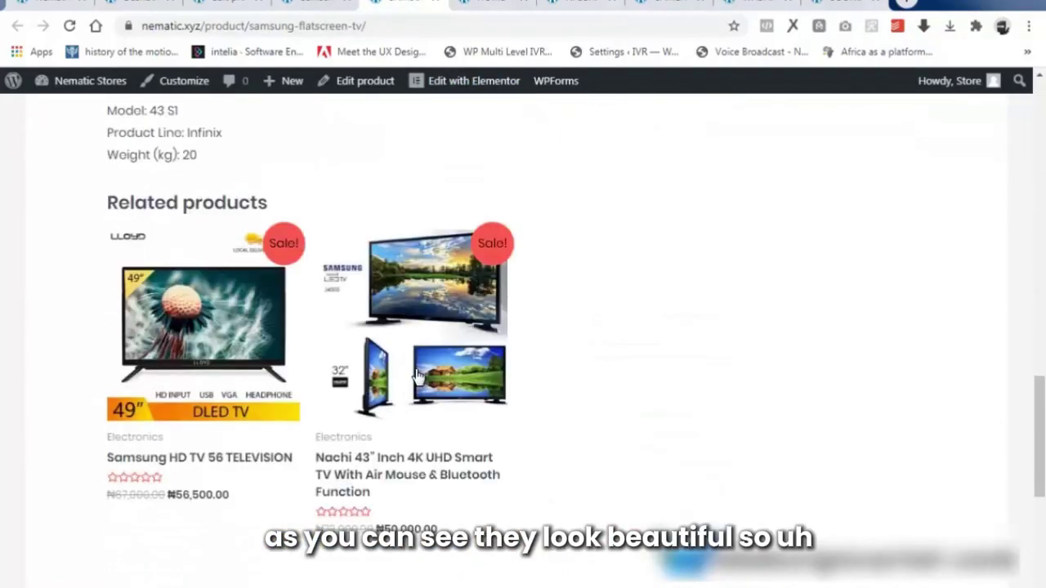
scroll(417, 376, down, 4)
click(492, 3)
scroll(433, 333, down, 4)
scroll(432, 335, up, 4)
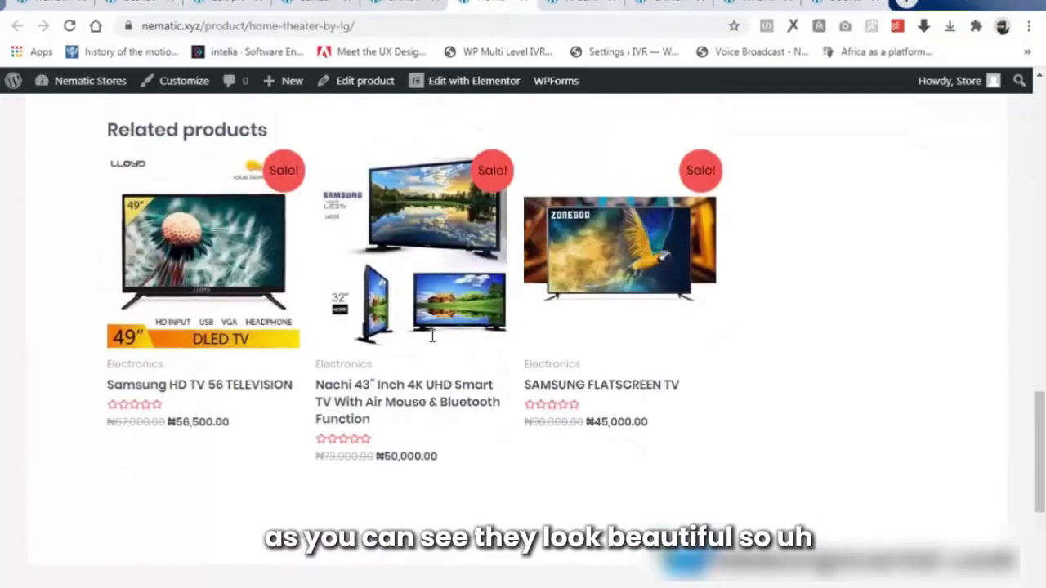
scroll(432, 335, up, 10)
key(ctrl+Tab)
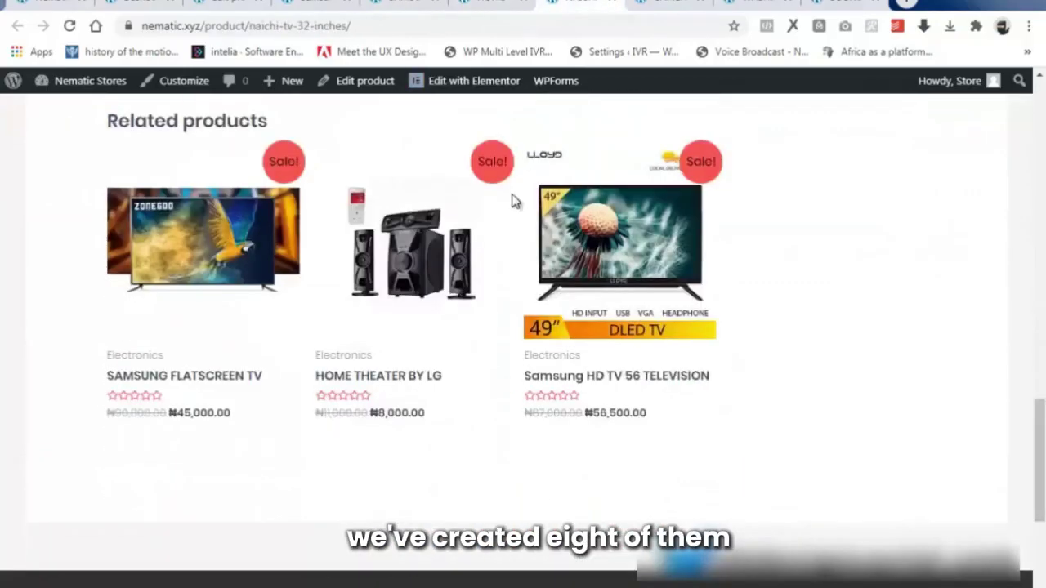
scroll(418, 384, up, 10)
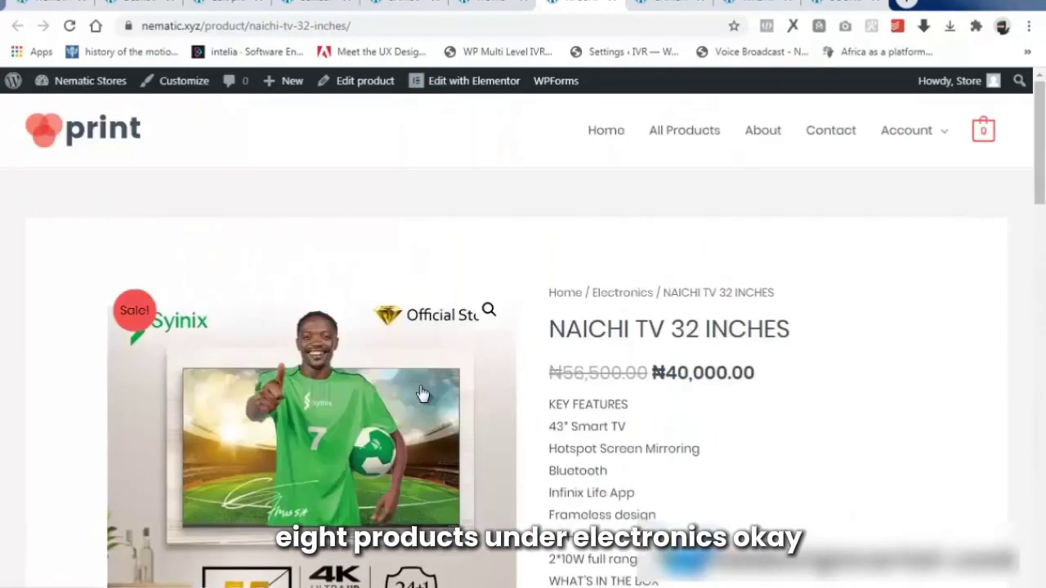
key(ctrl+Tab)
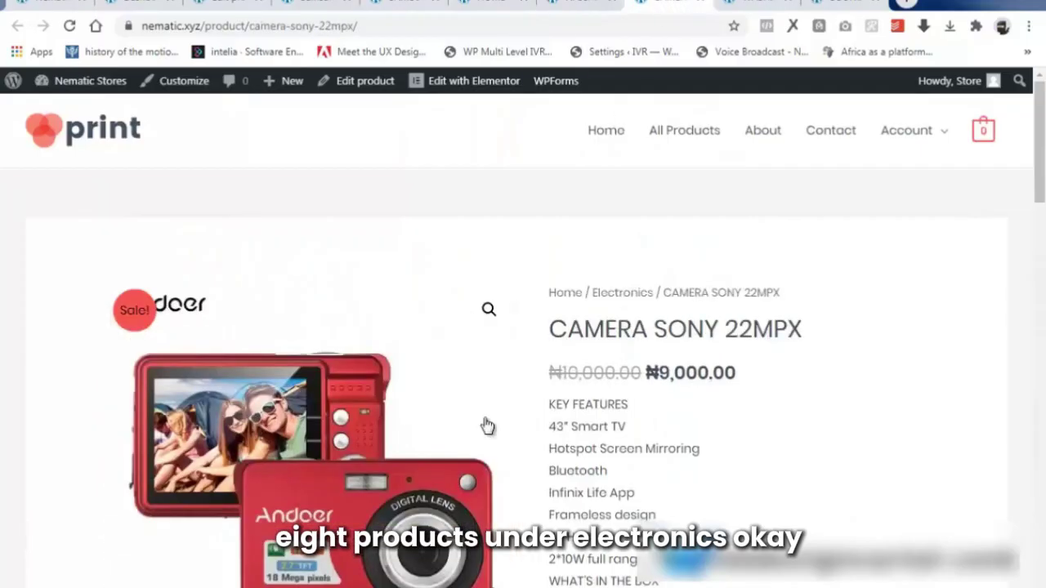
scroll(485, 425, down, 10)
scroll(492, 425, down, 3)
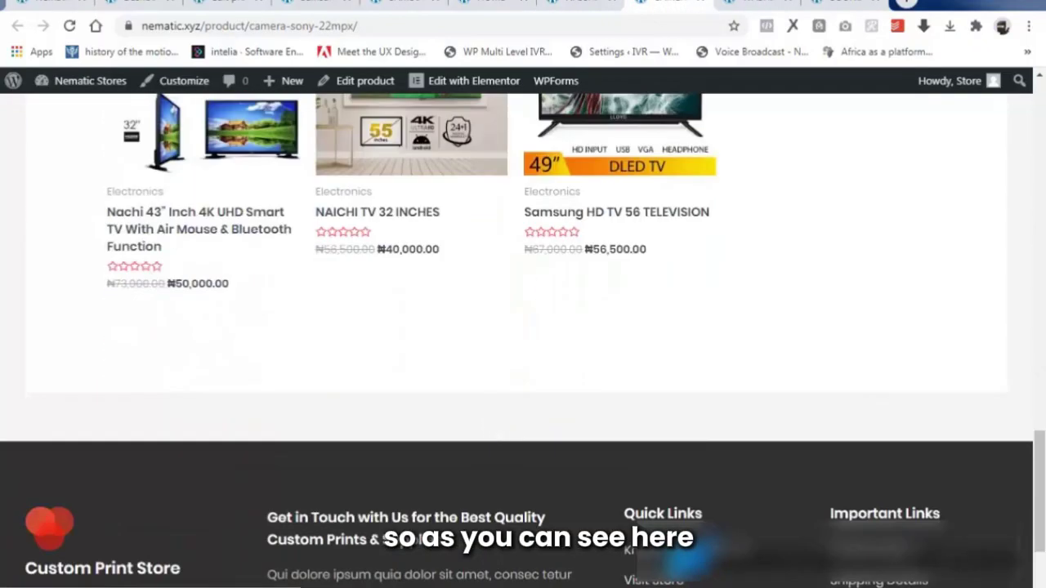
key(ctrl+Tab)
scroll(527, 396, up, 3)
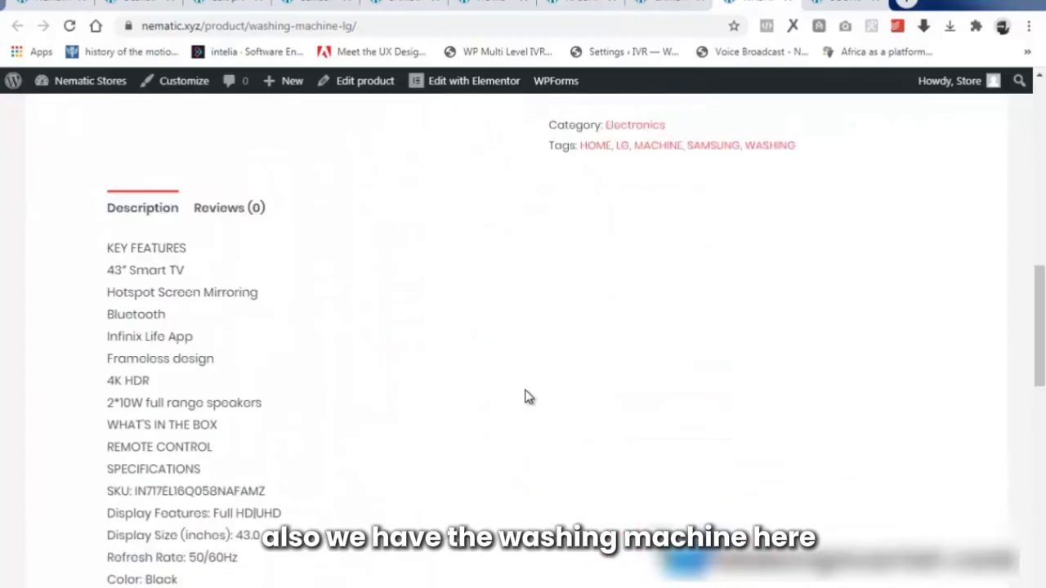
scroll(527, 396, down, 15)
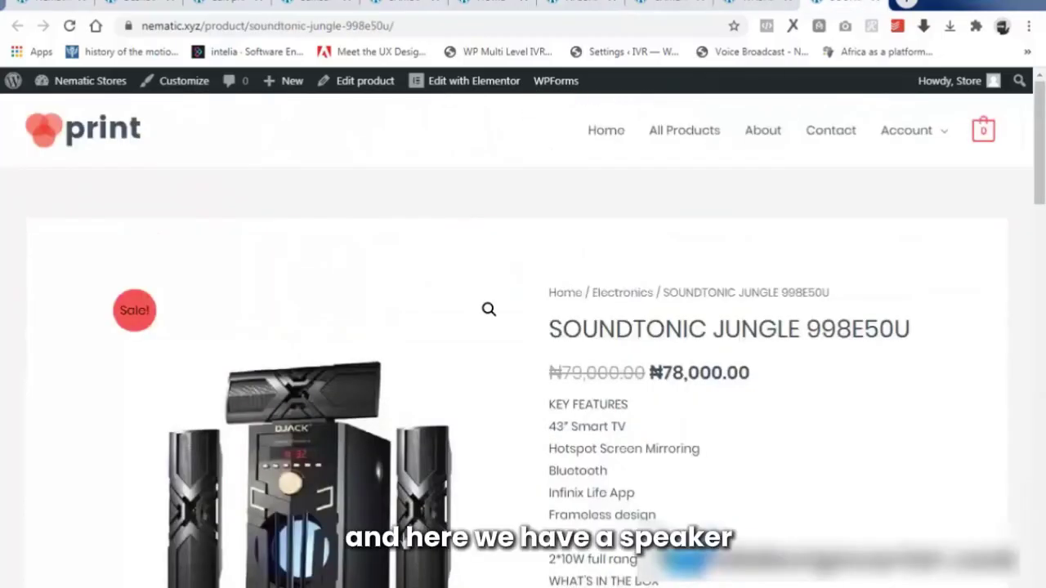
scroll(402, 508, down, 12)
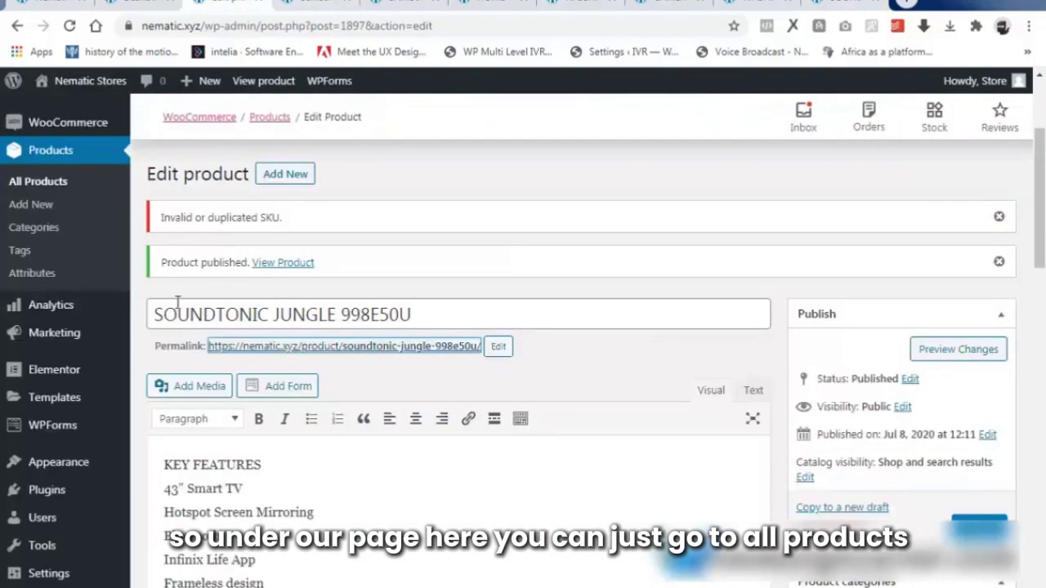
click(36, 183)
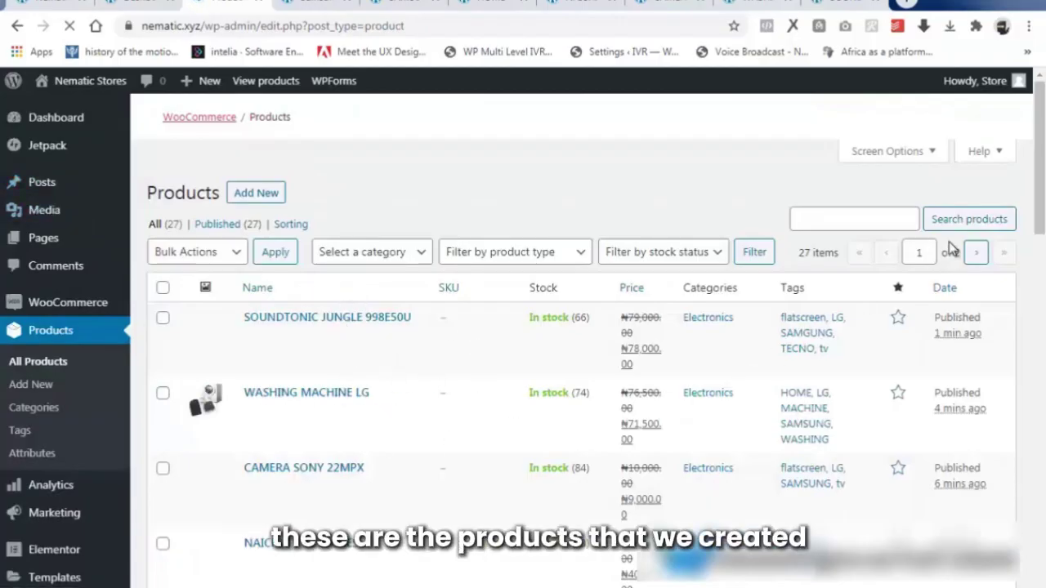
drag(1042, 180, 1042, 212)
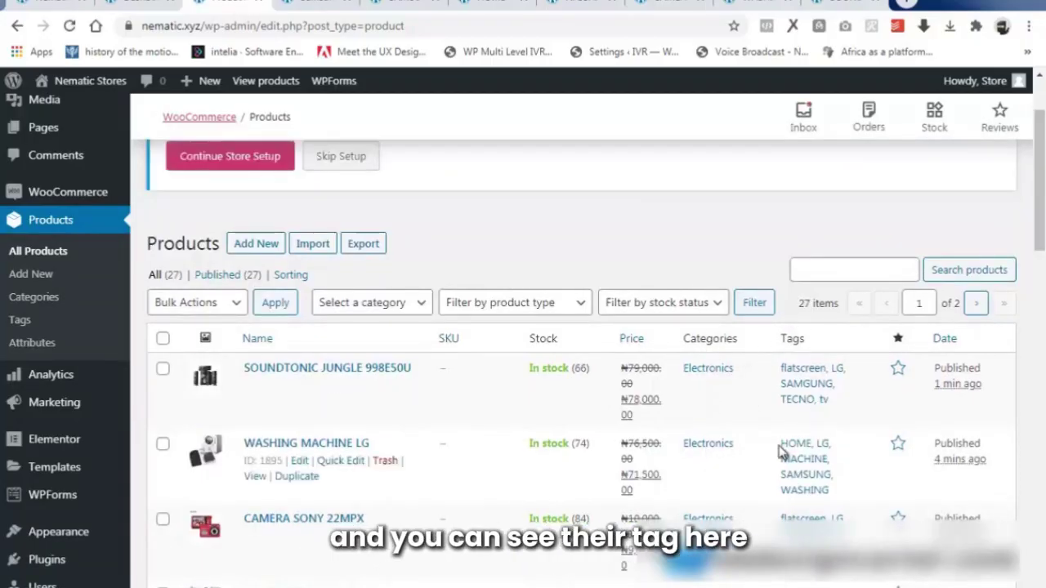
scroll(401, 450, down, 5)
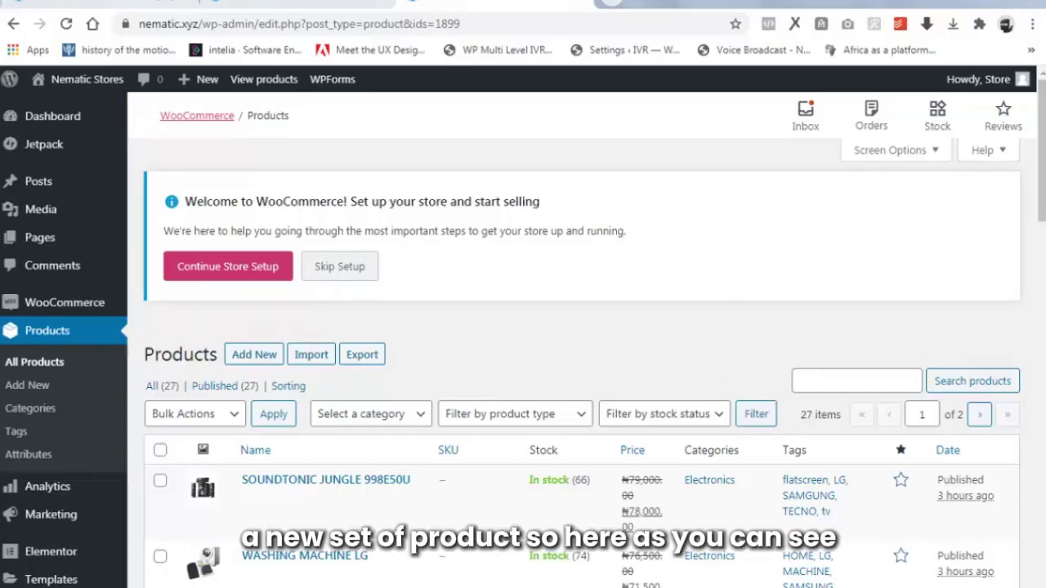
scroll(714, 286, down, 3)
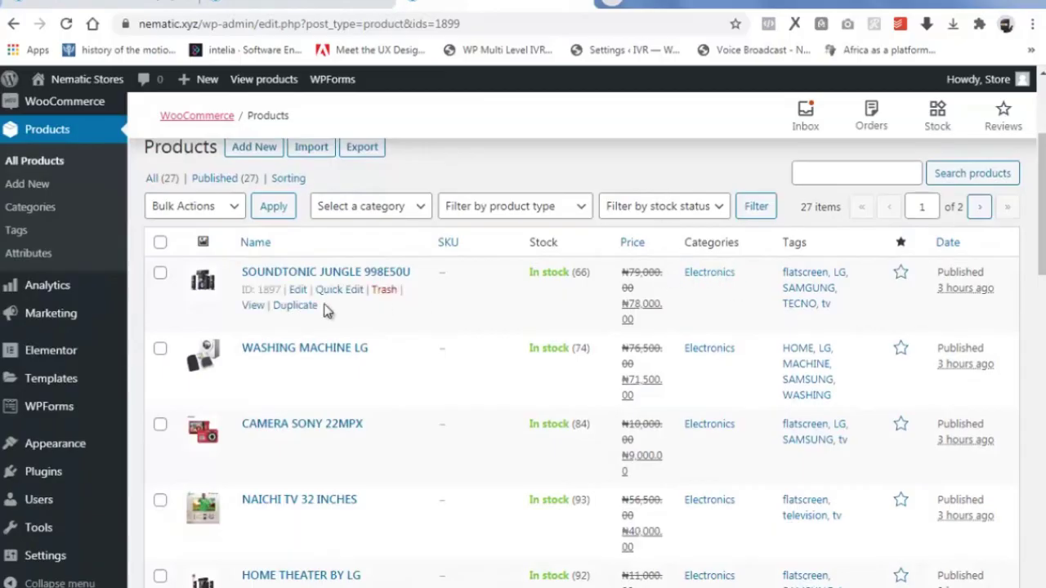
scroll(842, 338, down, 3)
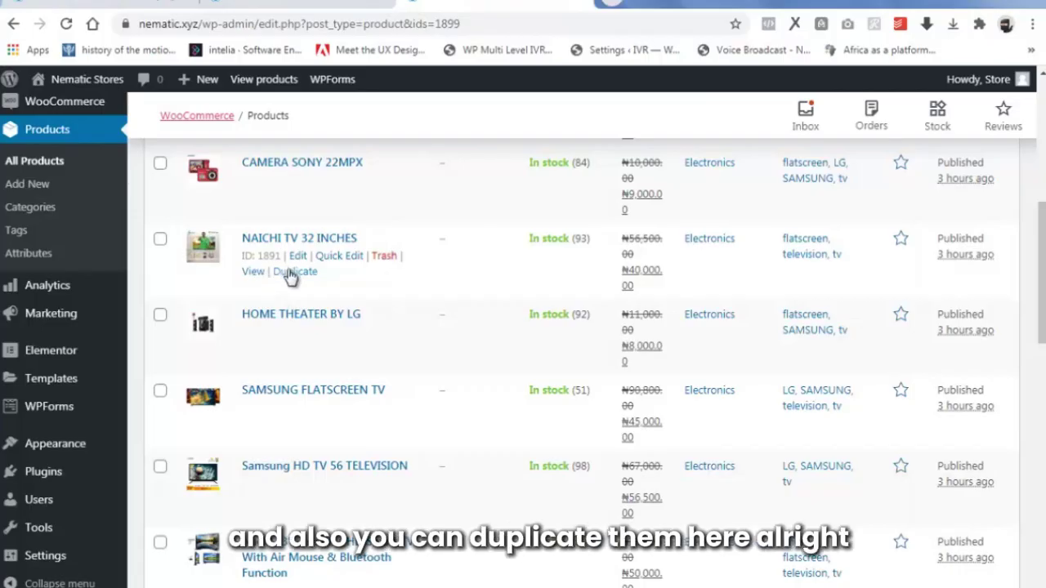
scroll(290, 277, up, 10)
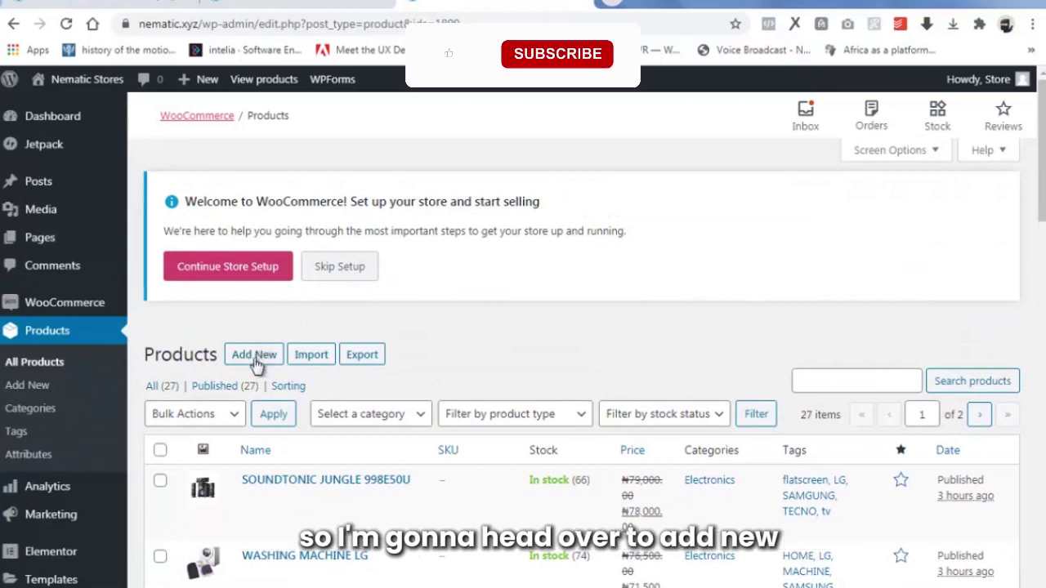
Create a product titled 'Orlando Nice Couple Black Wrist Watch' with its key features pasted as description.
click(253, 354)
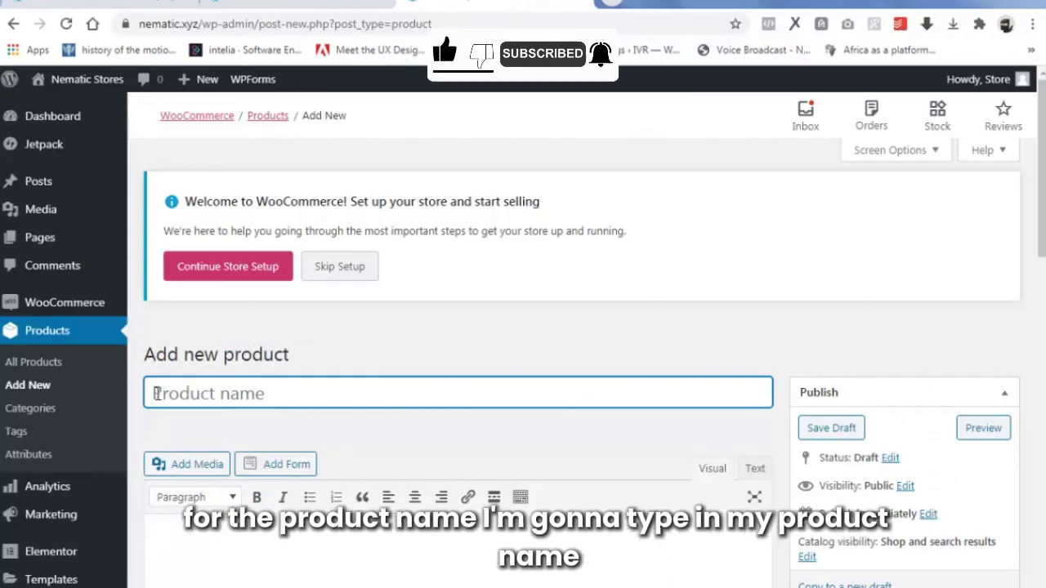
text(Orlando Nice Couple Black Wrist Watch)
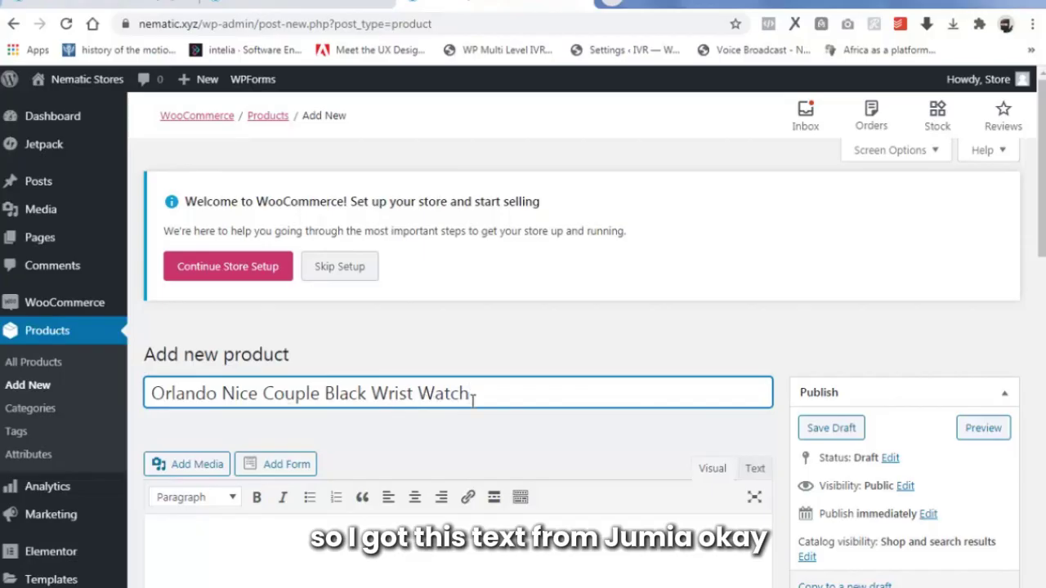
scroll(159, 364, down, 2)
click(160, 365)
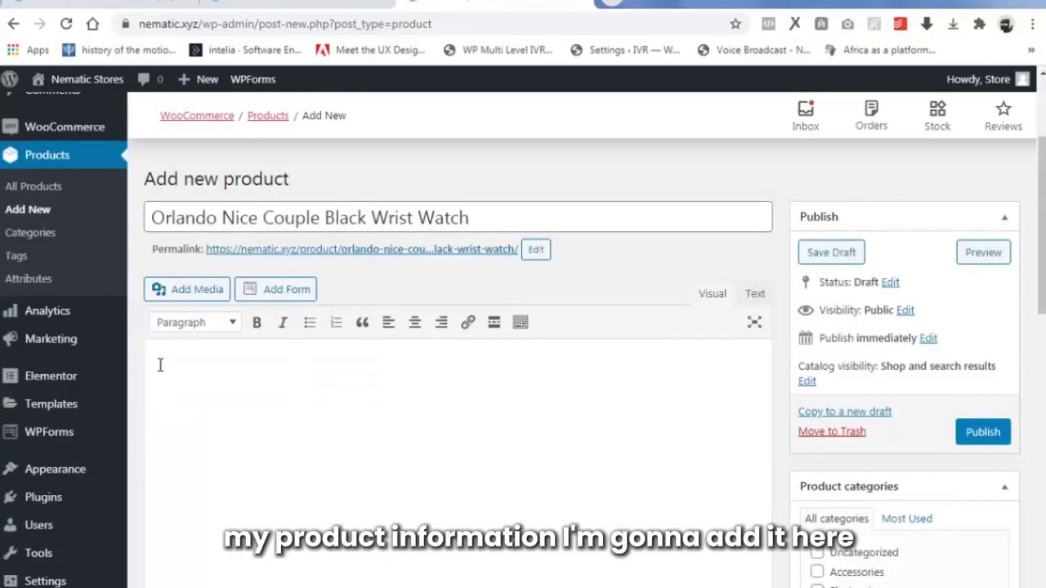
key(ctrl+v)
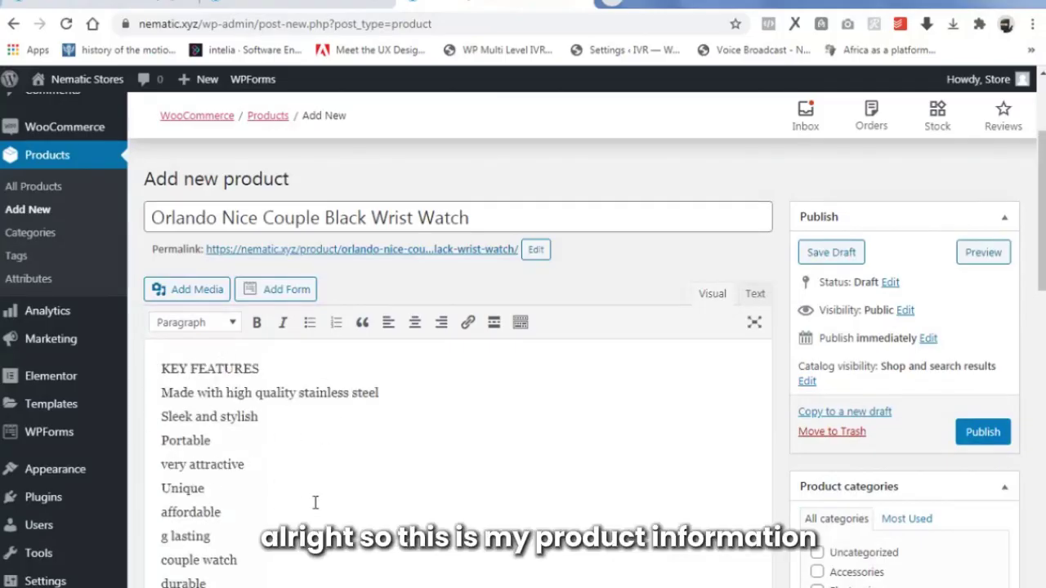
scroll(438, 479, down, 8)
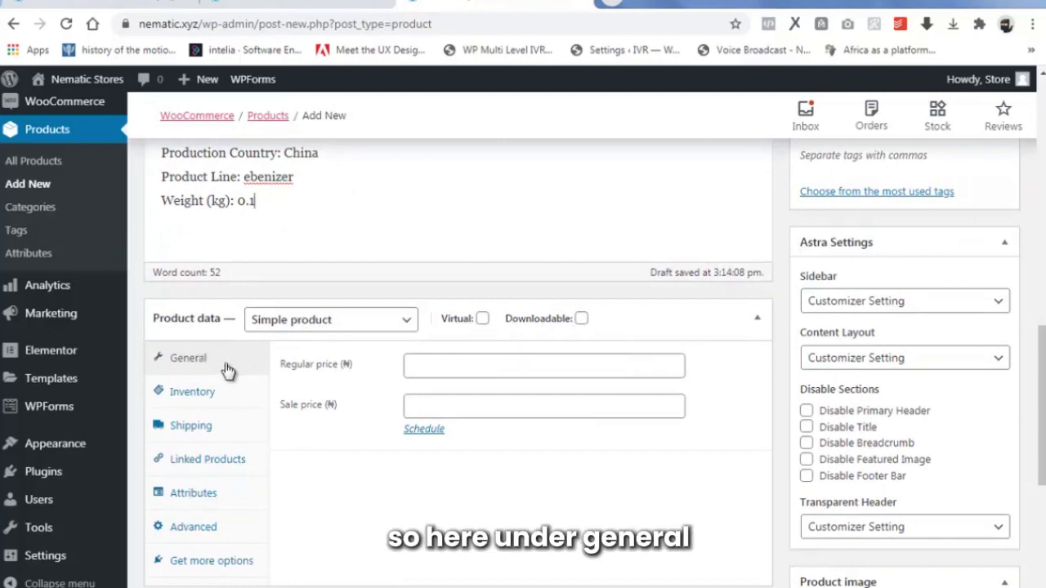
Set the regular price to 14500 and the sale price to 10500.
click(501, 368)
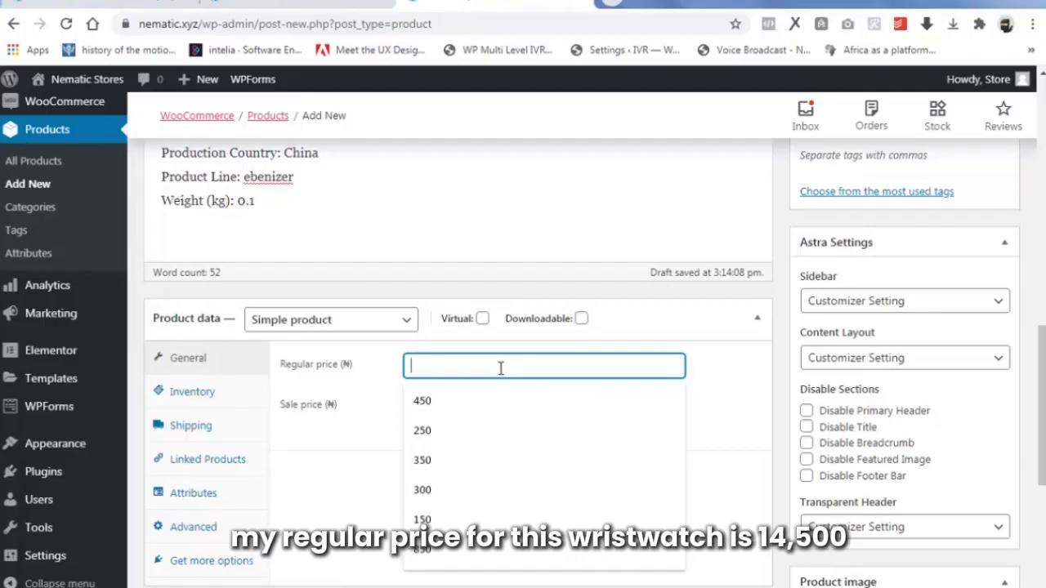
text(14500)
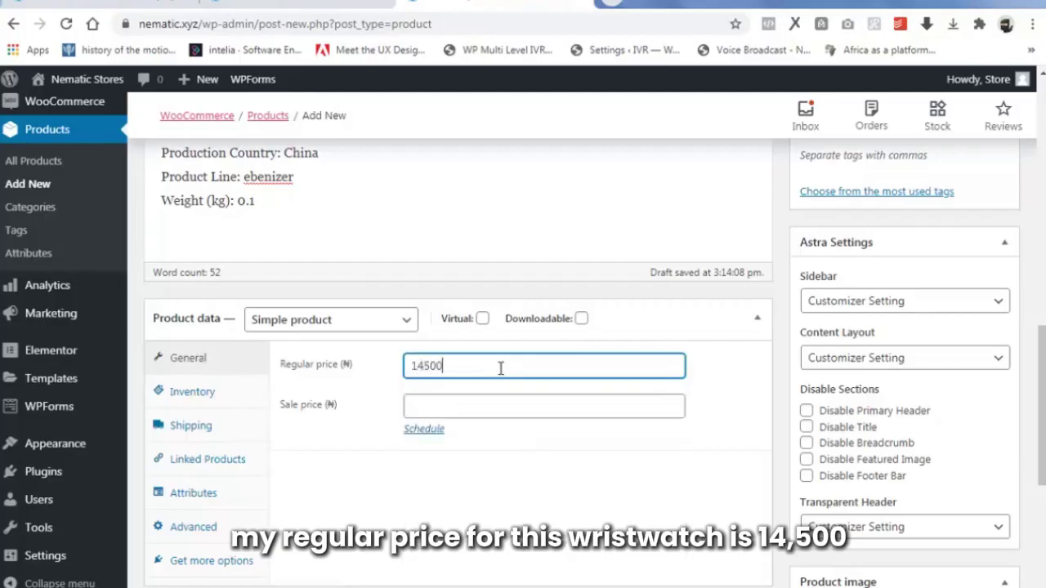
click(478, 410)
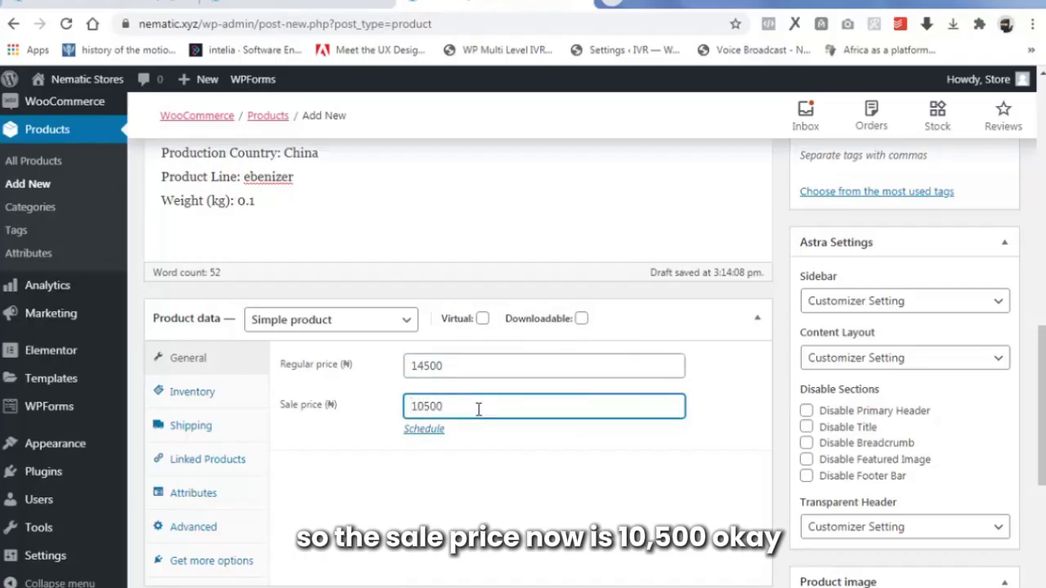
In Inventory, set SKU 1, manage stock with quantity 22 and low stock threshold 8.
click(217, 395)
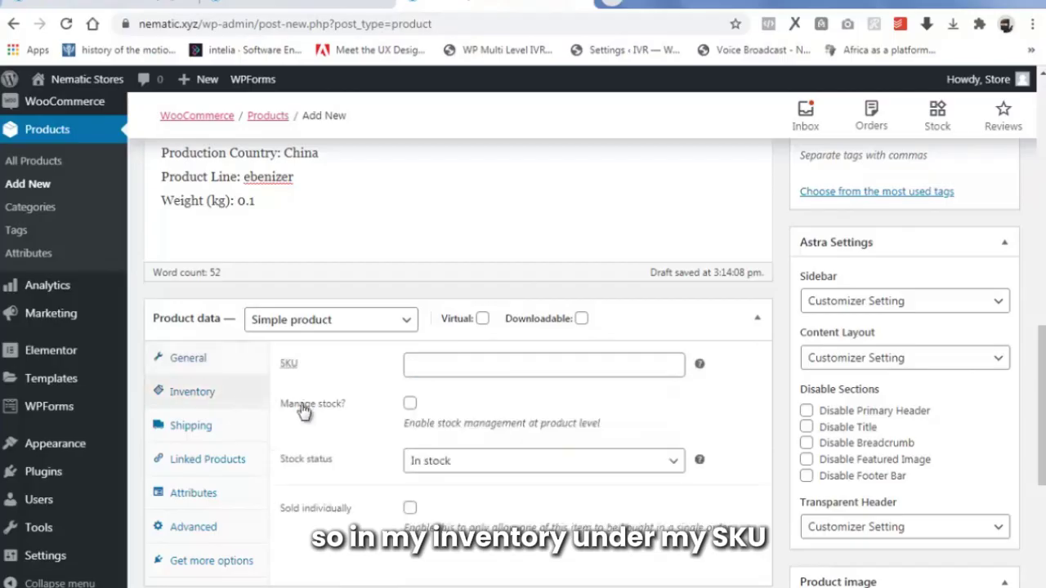
click(497, 362)
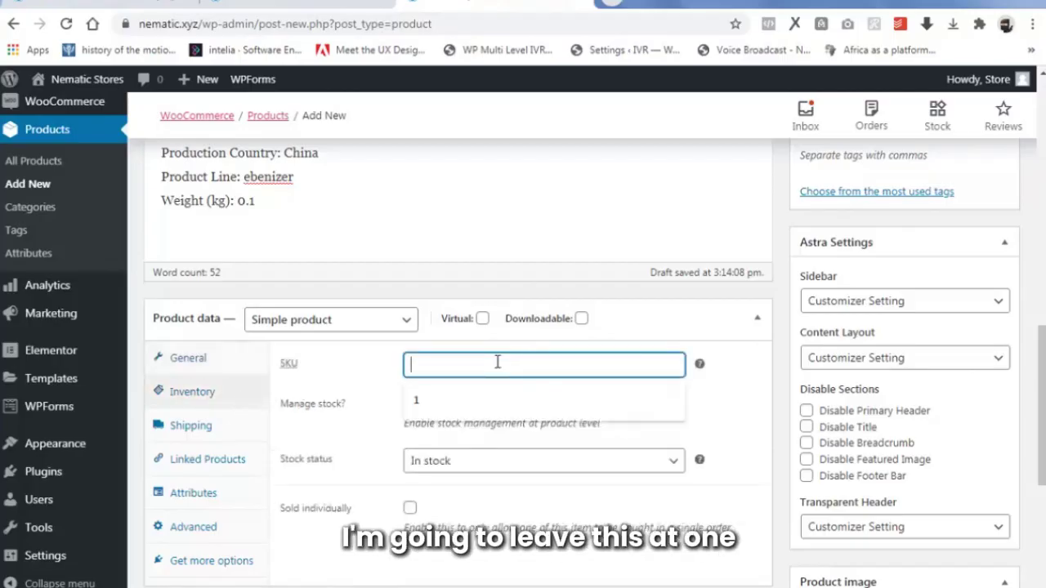
text(1)
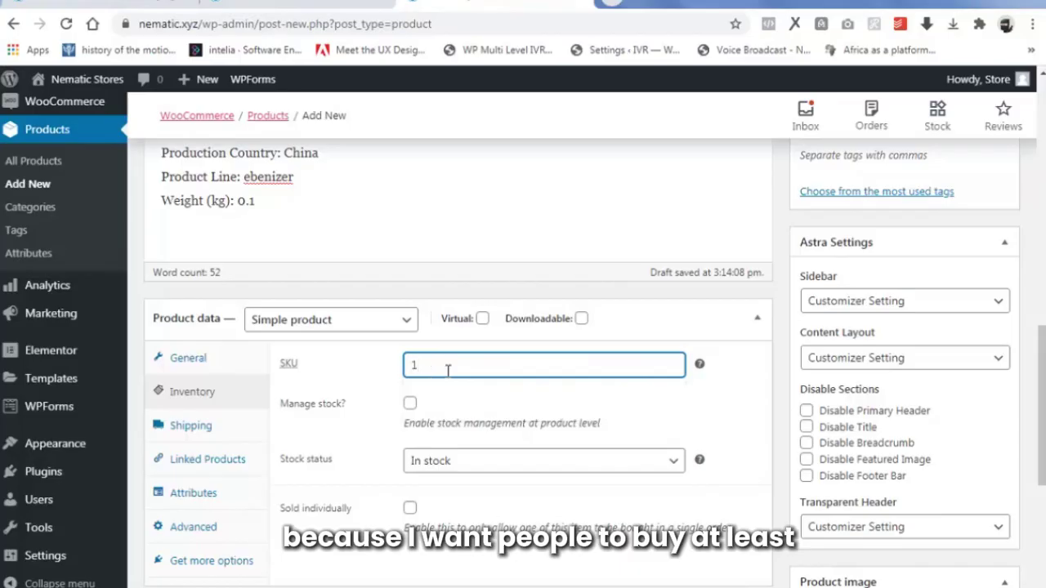
click(408, 405)
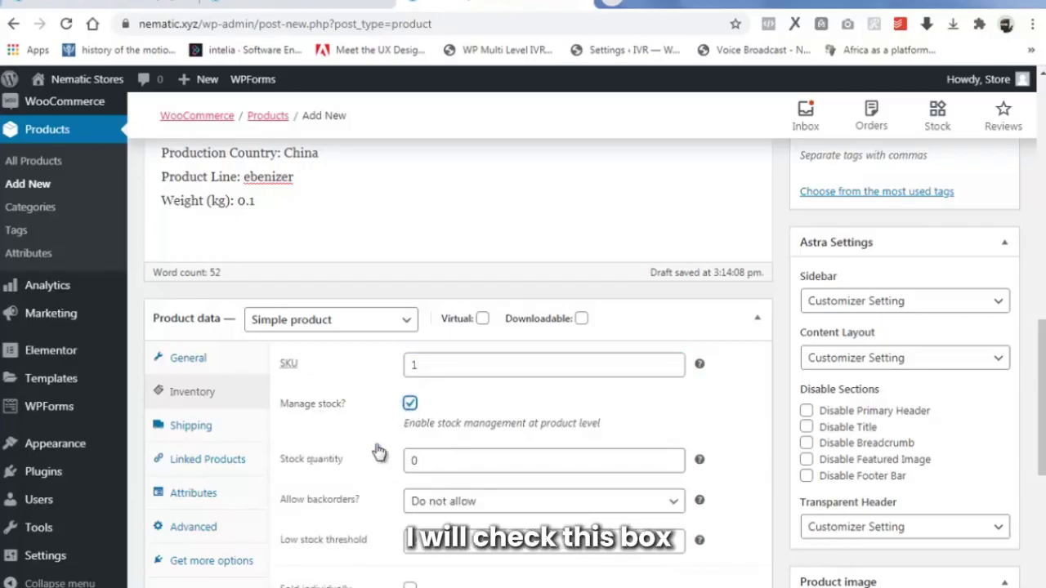
key(Tab)
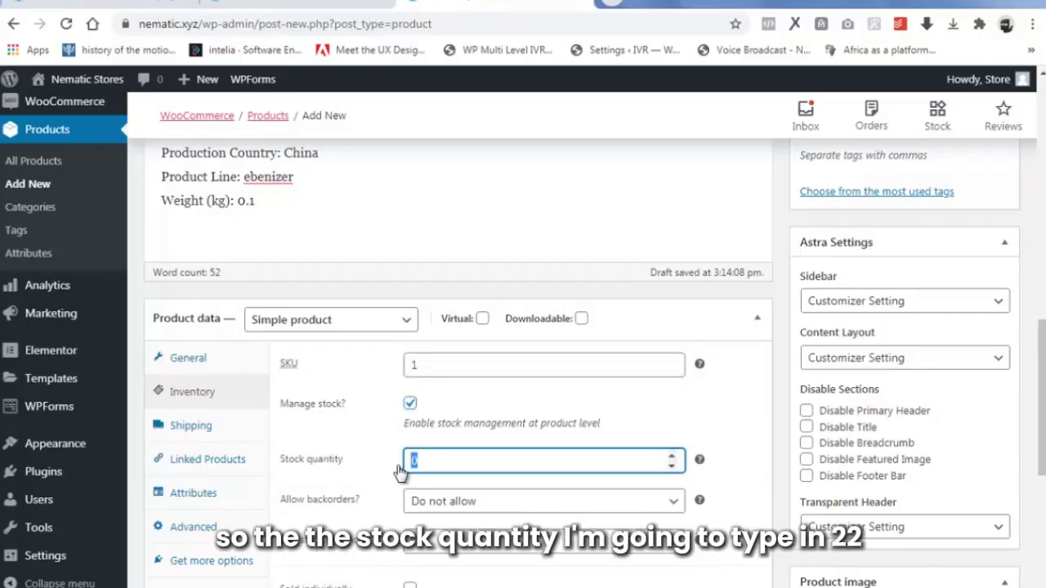
text(22)
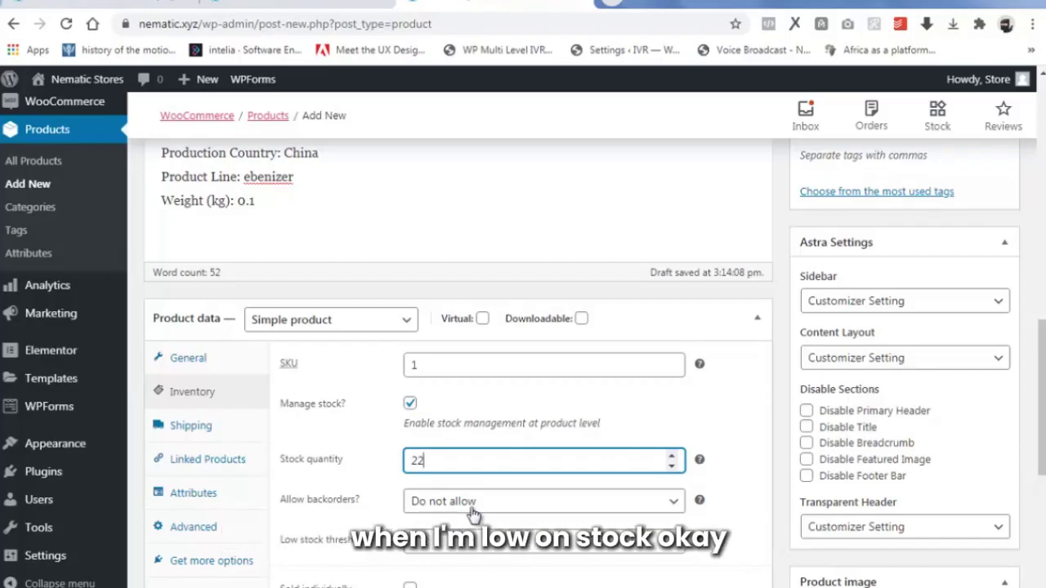
scroll(472, 513, down, 1)
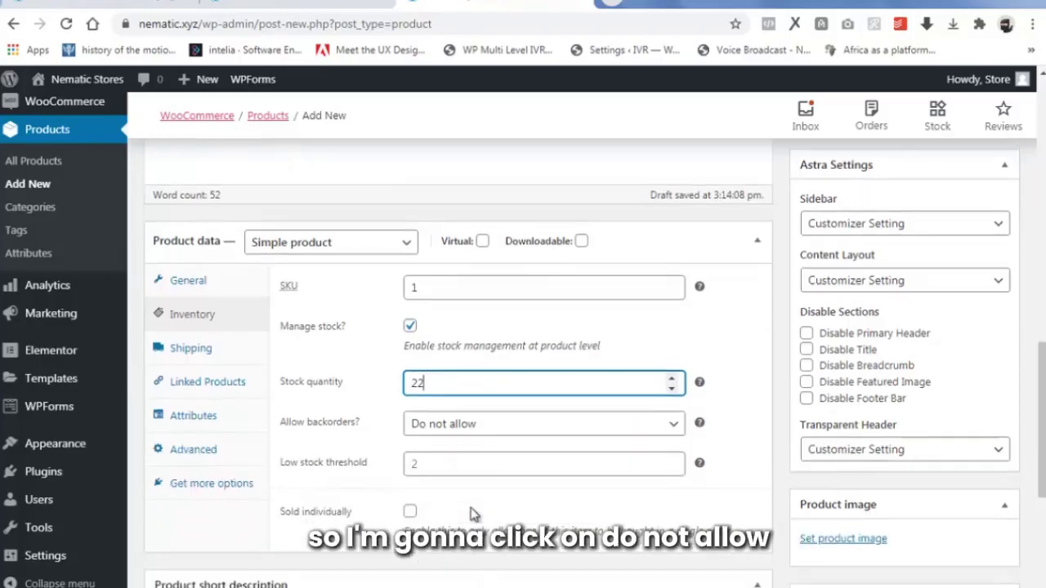
click(432, 459)
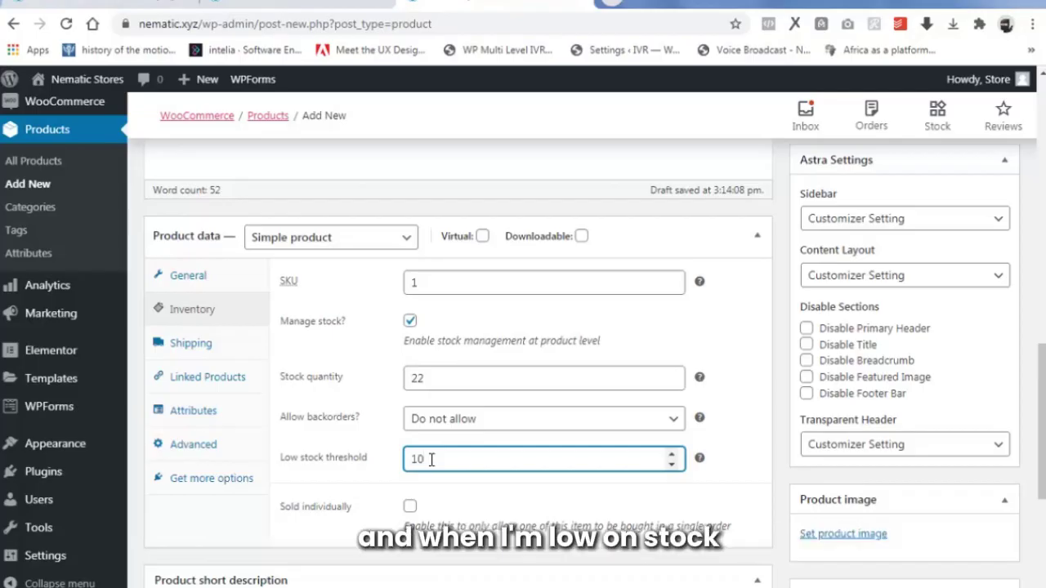
scroll(431, 461, down, 1)
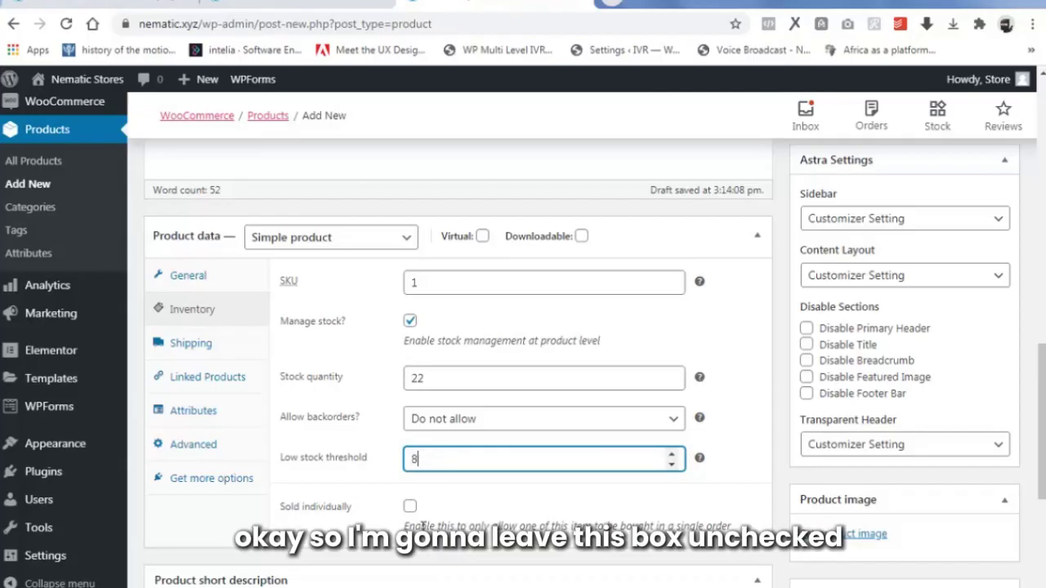
click(214, 511)
scroll(215, 509, down, 2)
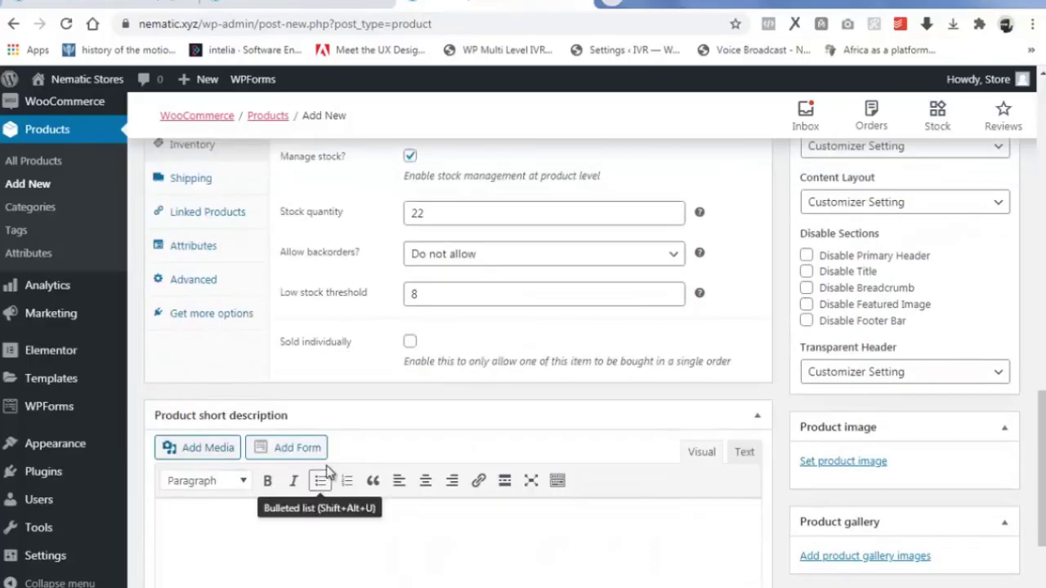
Paste the specifications, such as Color: Black and Main Material: Chain, into the short description.
click(214, 525)
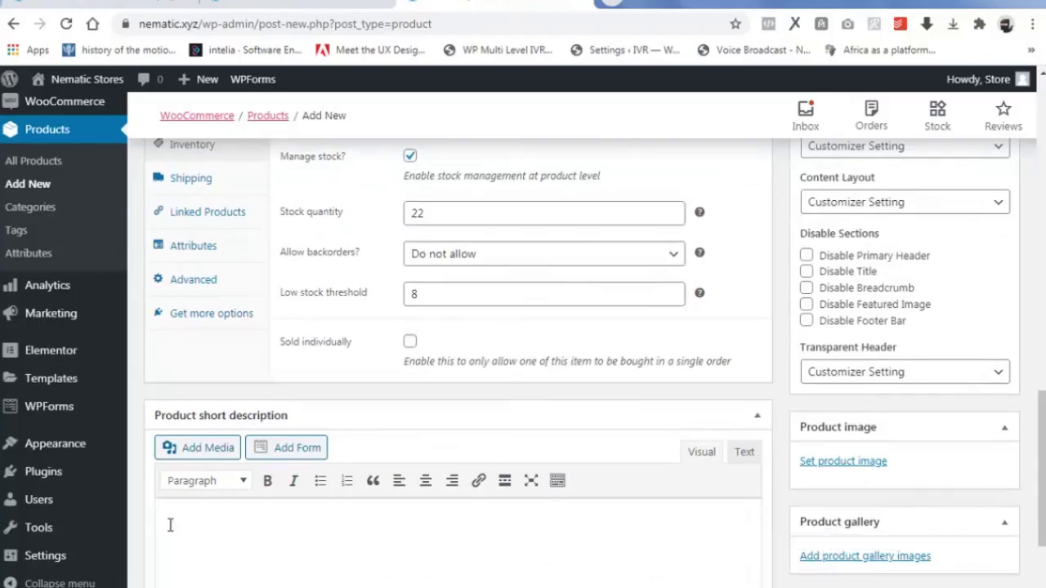
key(ctrl+v)
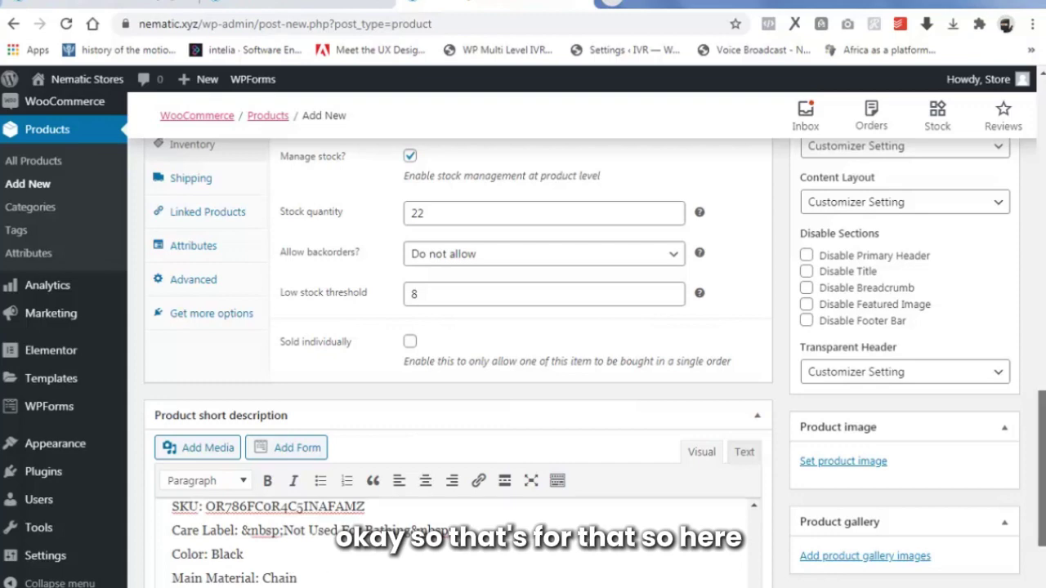
scroll(317, 564, up, 10)
scroll(457, 364, up, 5)
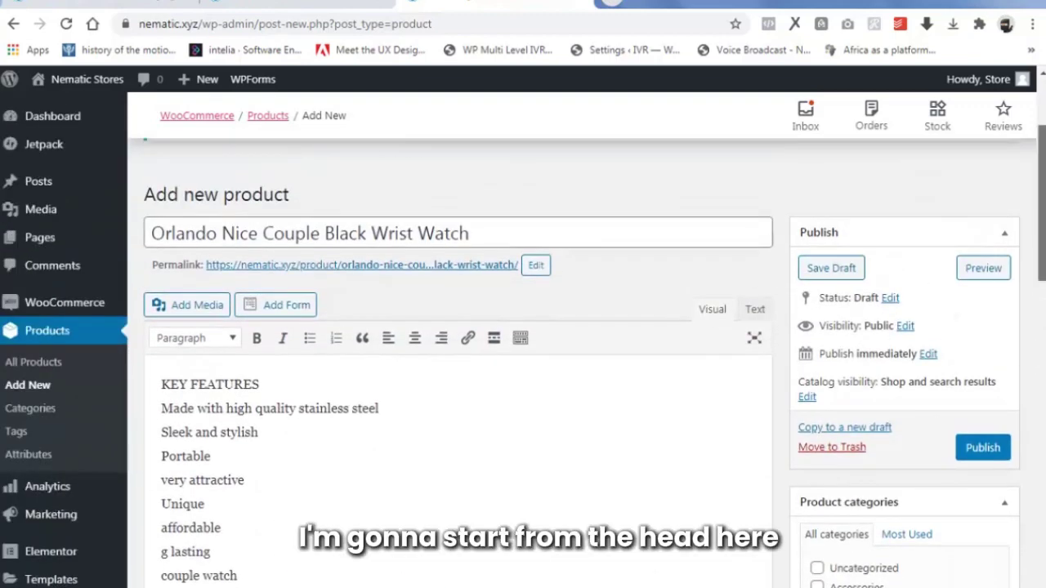
Tick the Accessories category and add the tags wristwatch, watch and wrist.
scroll(857, 359, down, 2)
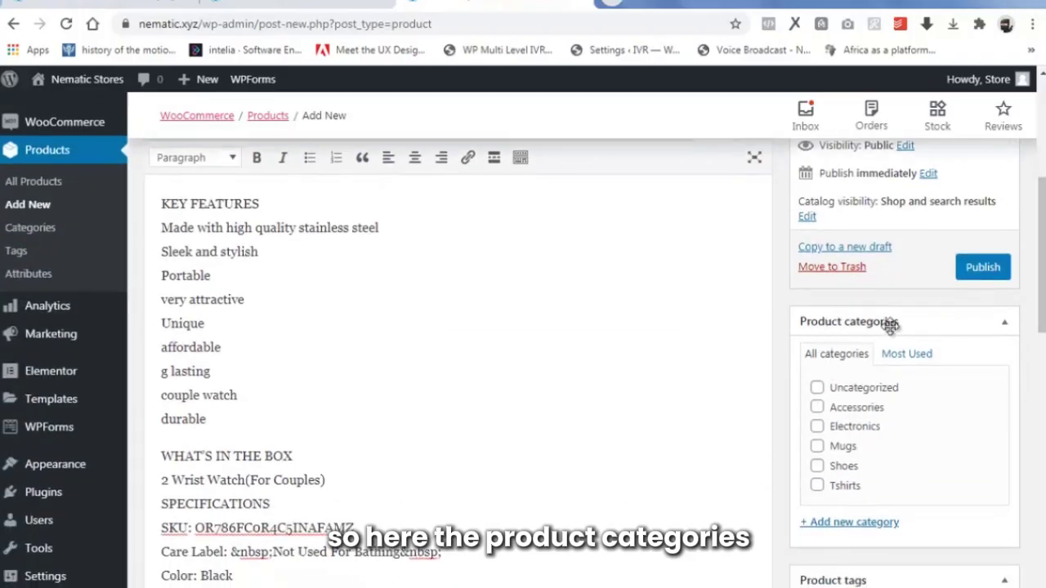
click(816, 407)
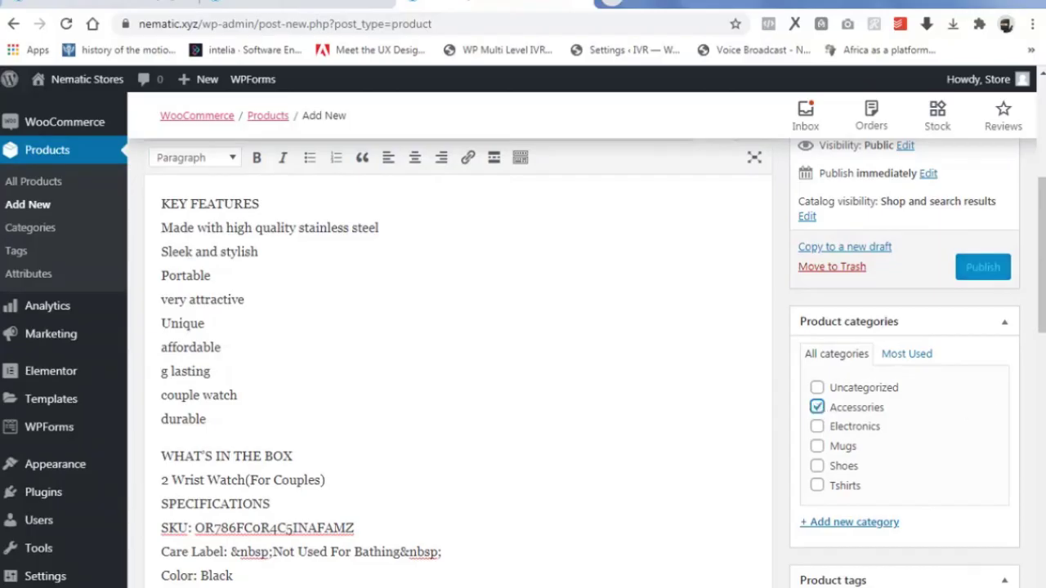
scroll(1016, 364, down, 3)
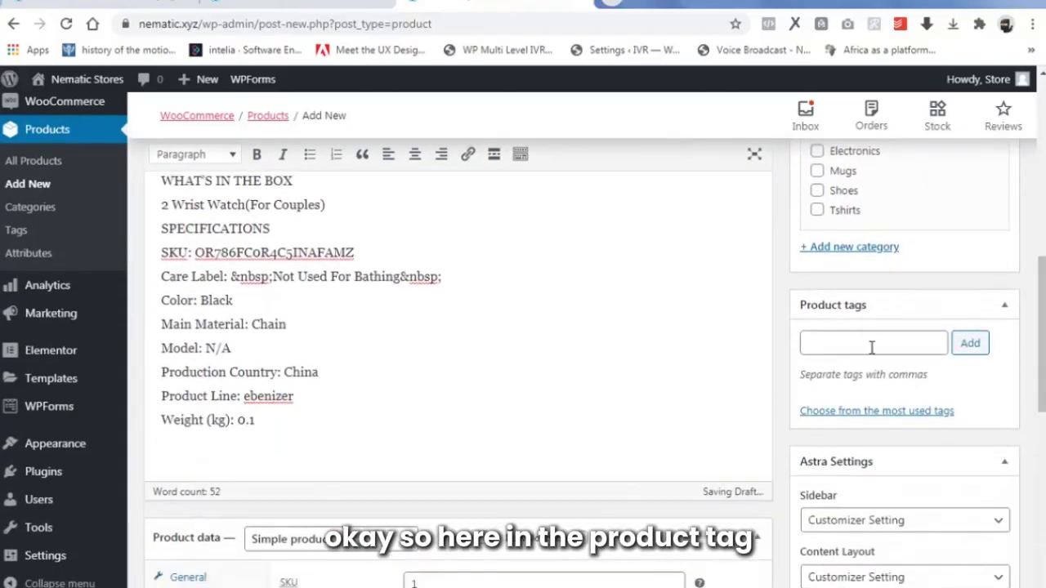
click(872, 347)
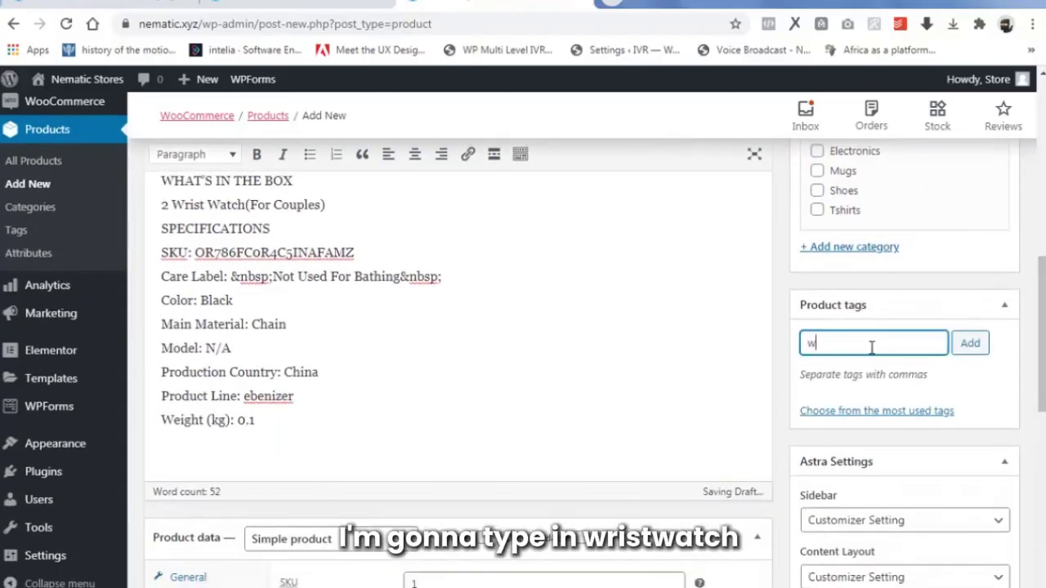
text(wristwatch)
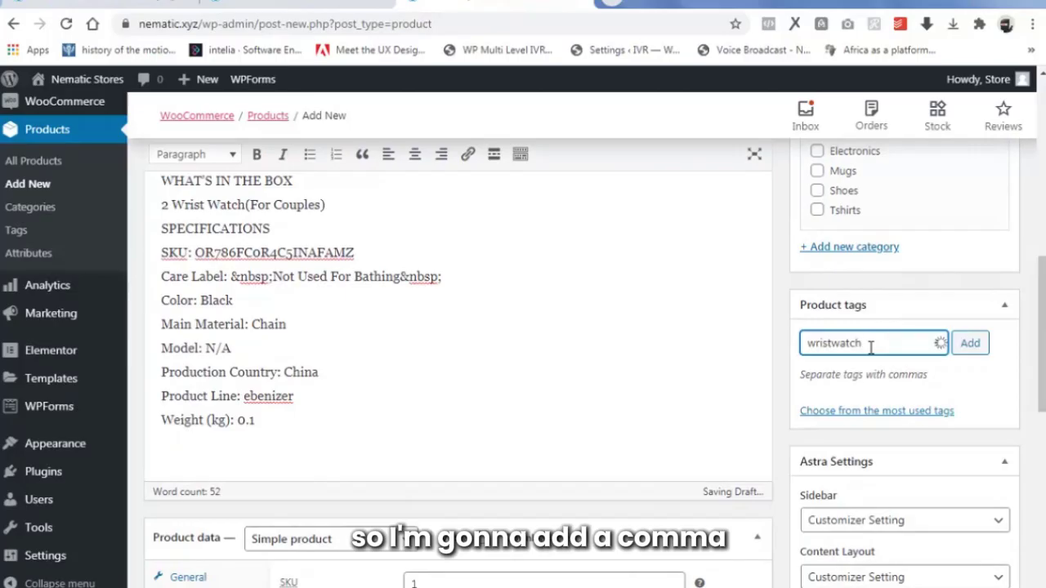
text(,)
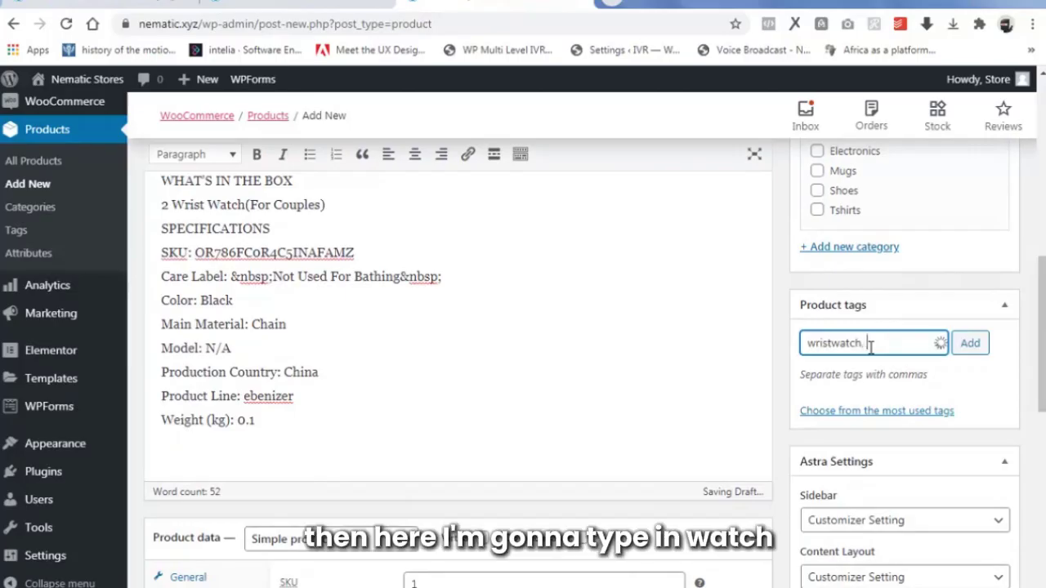
text( watch, )
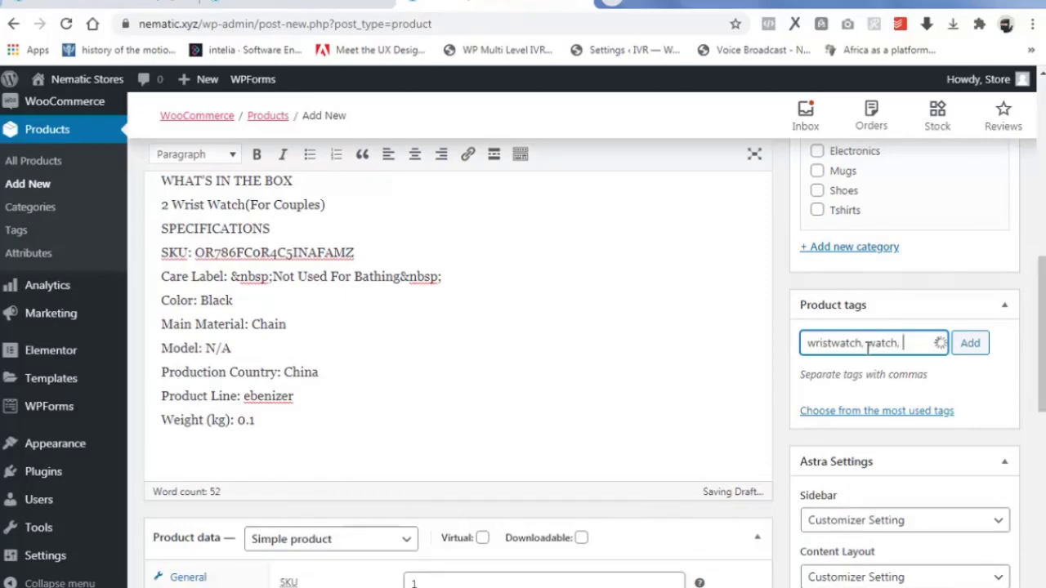
text(wrist)
click(971, 344)
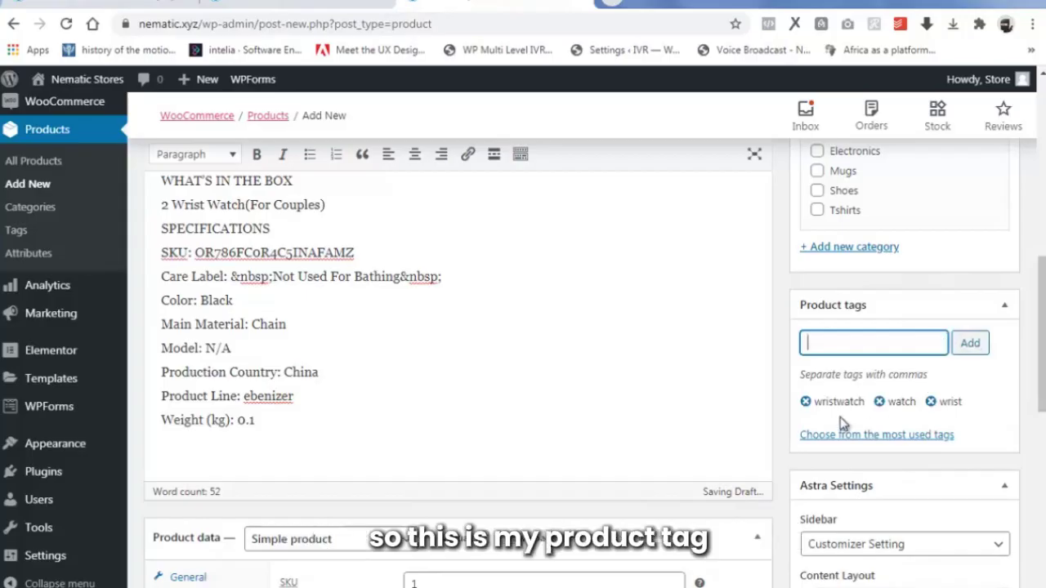
drag(1041, 396, 1042, 521)
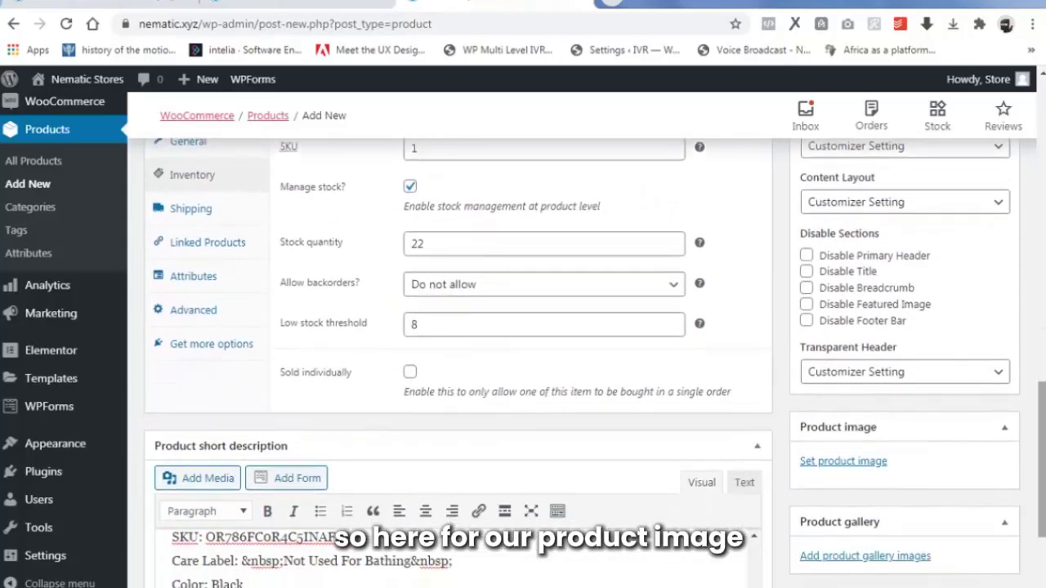
Upload wristwatches.jpg from Produits > wristwatches and set it as the product image.
click(837, 463)
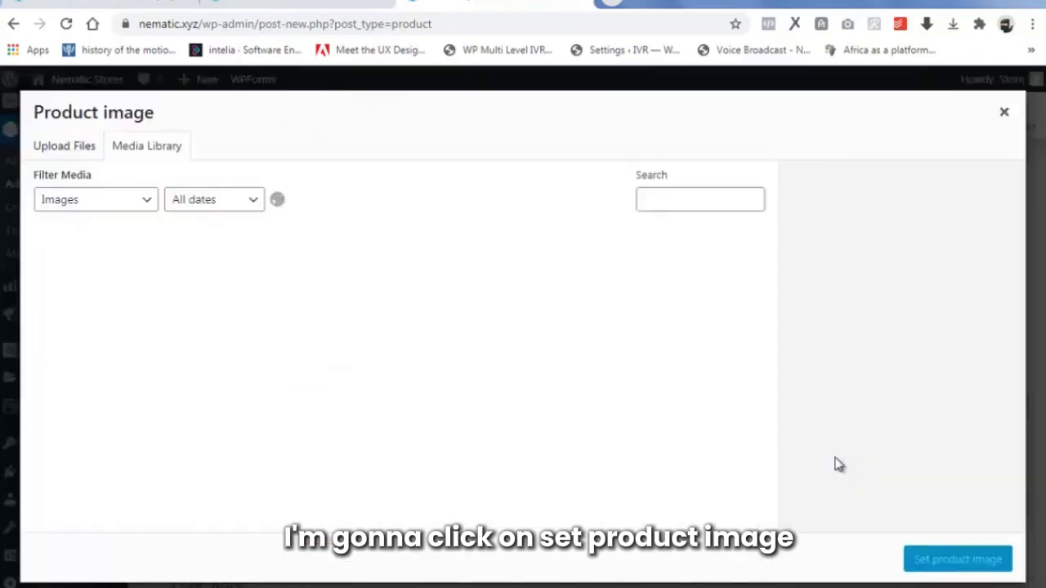
click(80, 150)
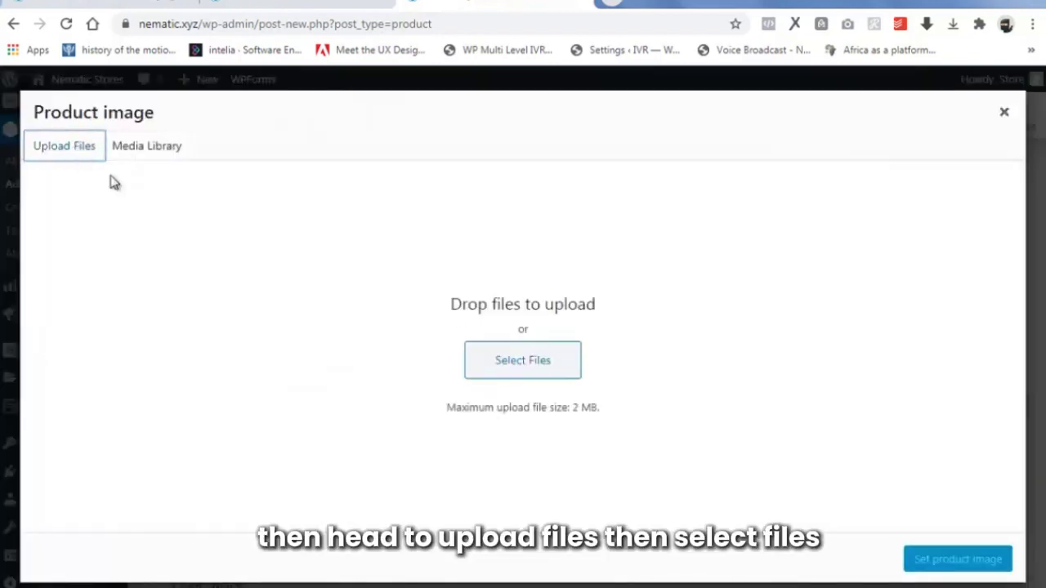
click(508, 365)
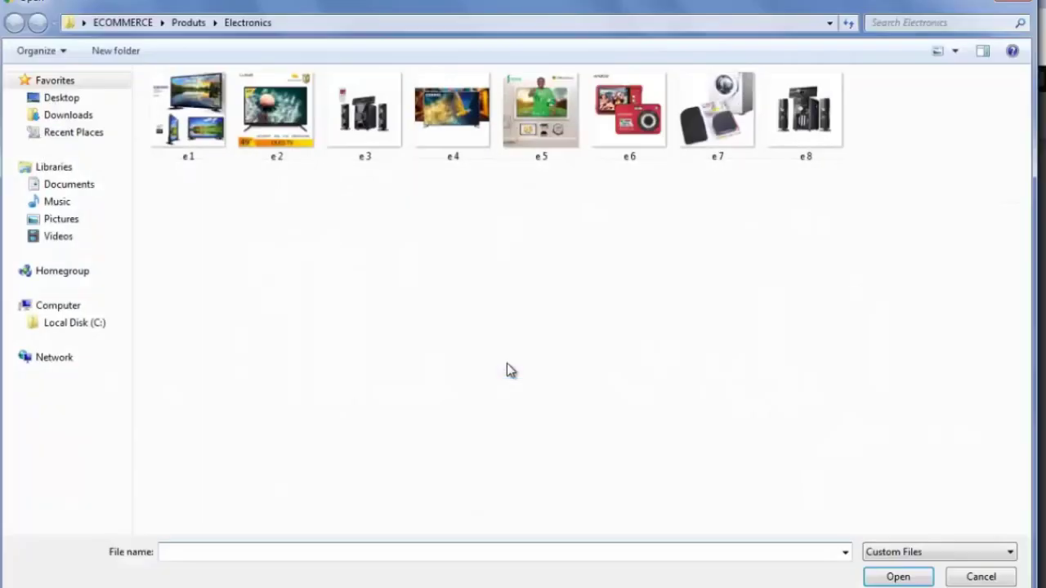
click(188, 23)
double_click(369, 137)
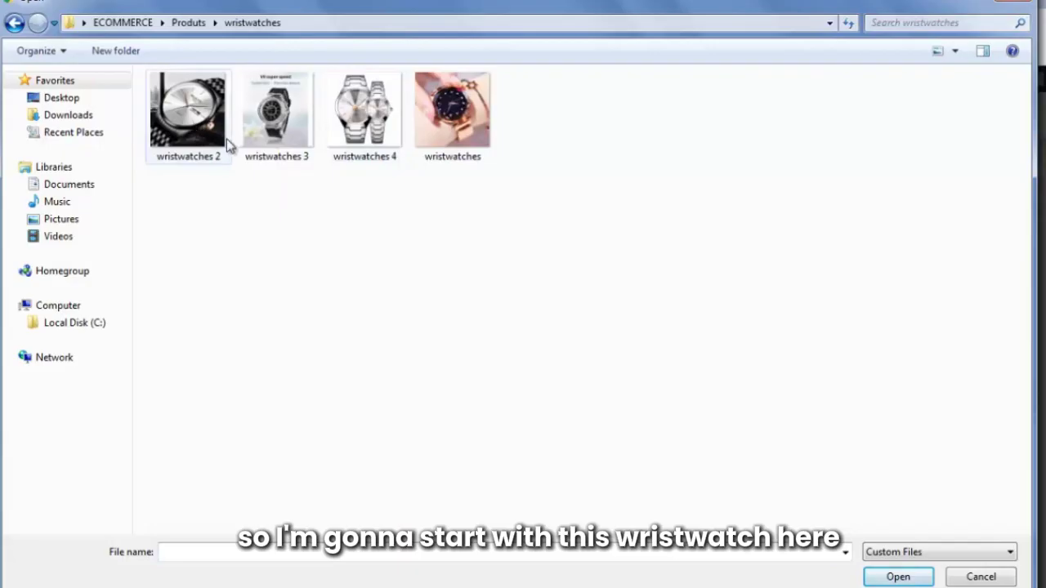
click(463, 141)
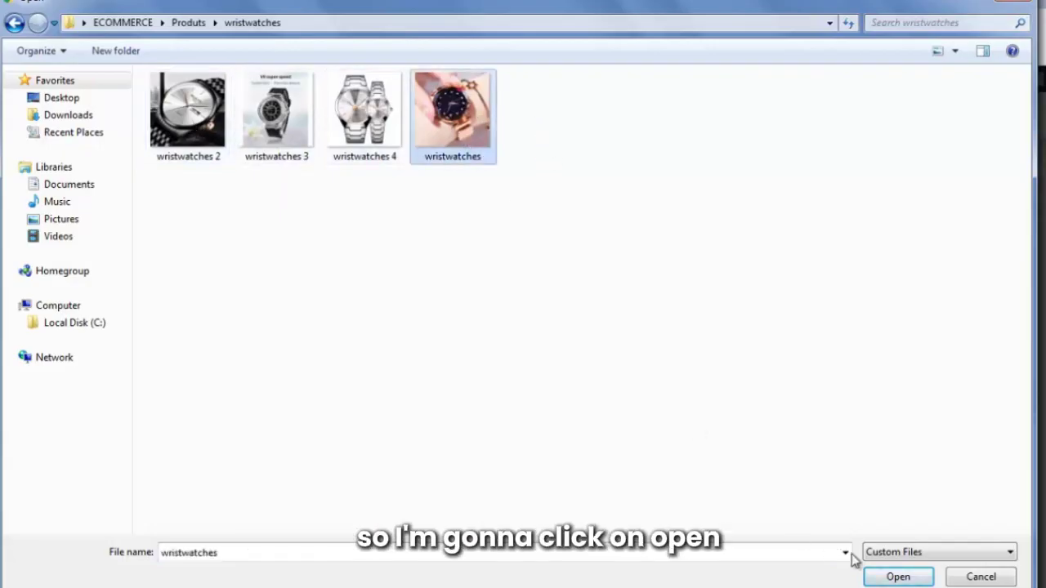
click(897, 577)
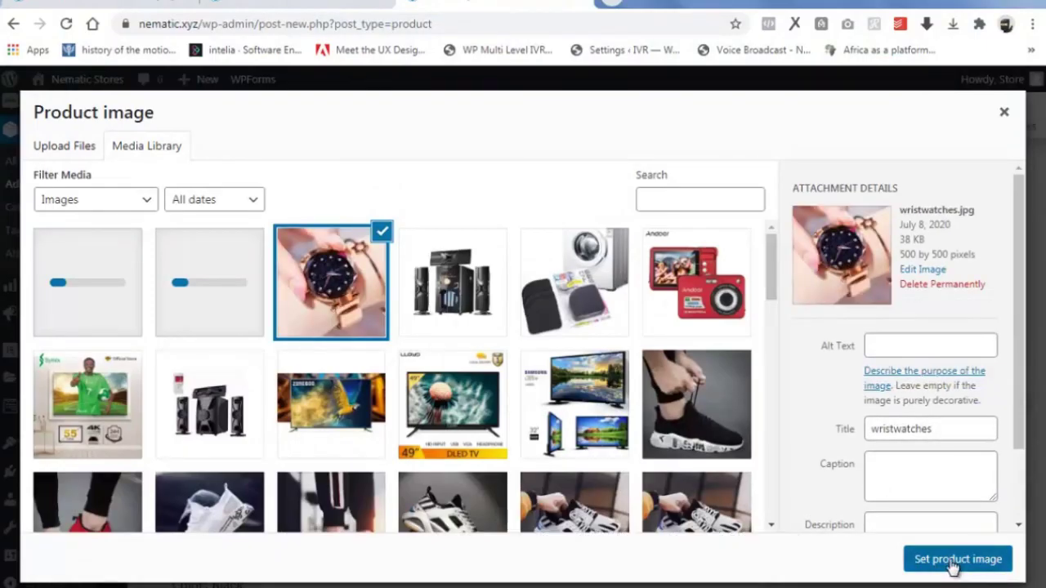
click(952, 562)
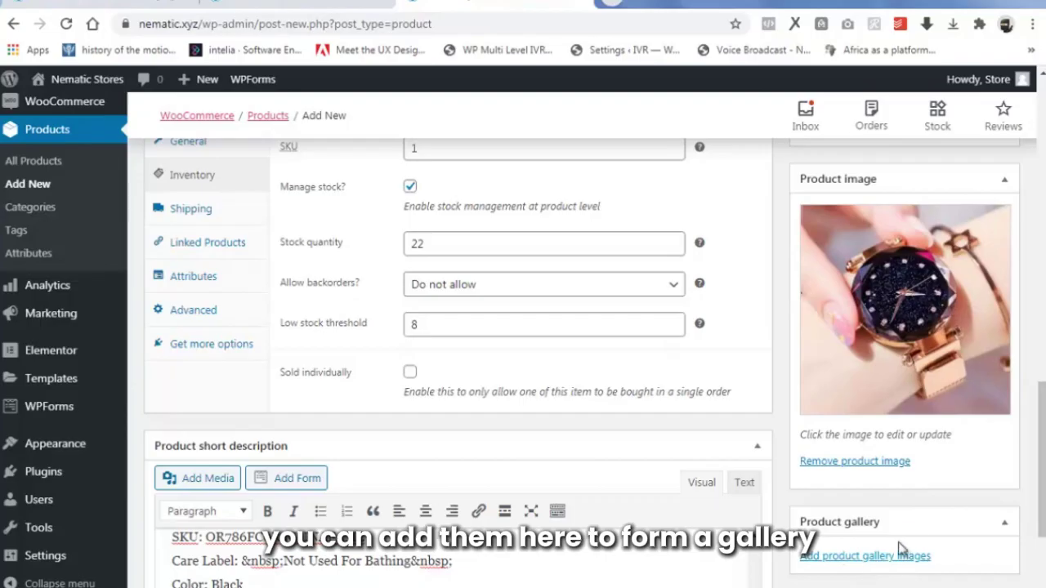
Publish the Orlando watch and open its View Product link in a new tab.
scroll(1041, 457, up, 7)
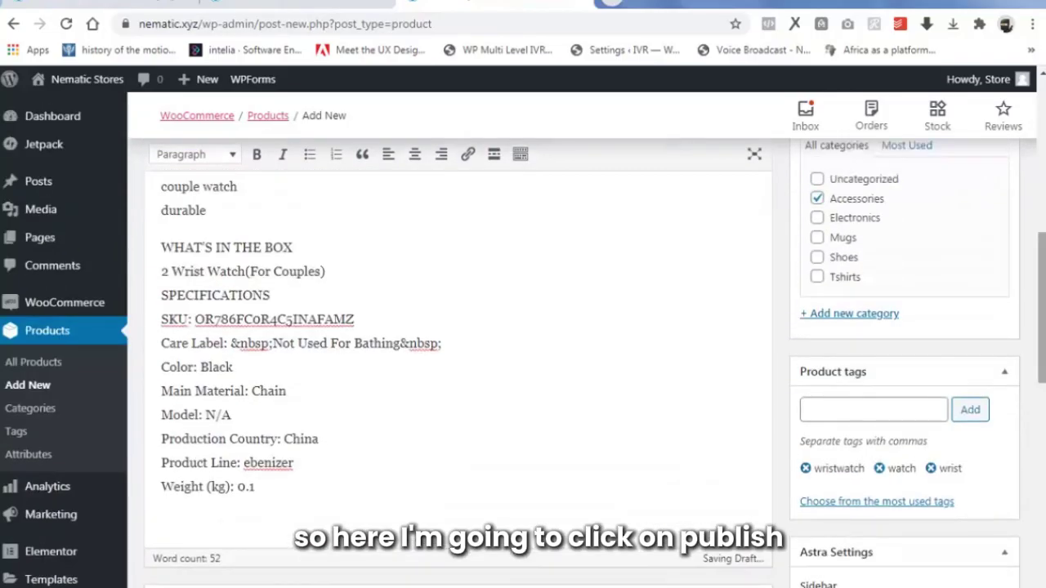
scroll(911, 221, up, 2)
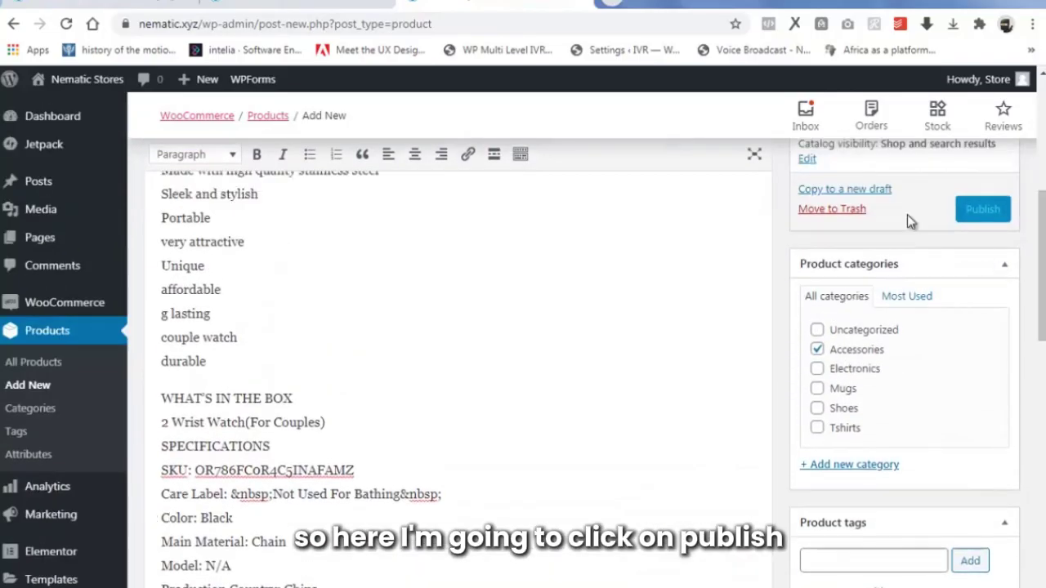
click(983, 206)
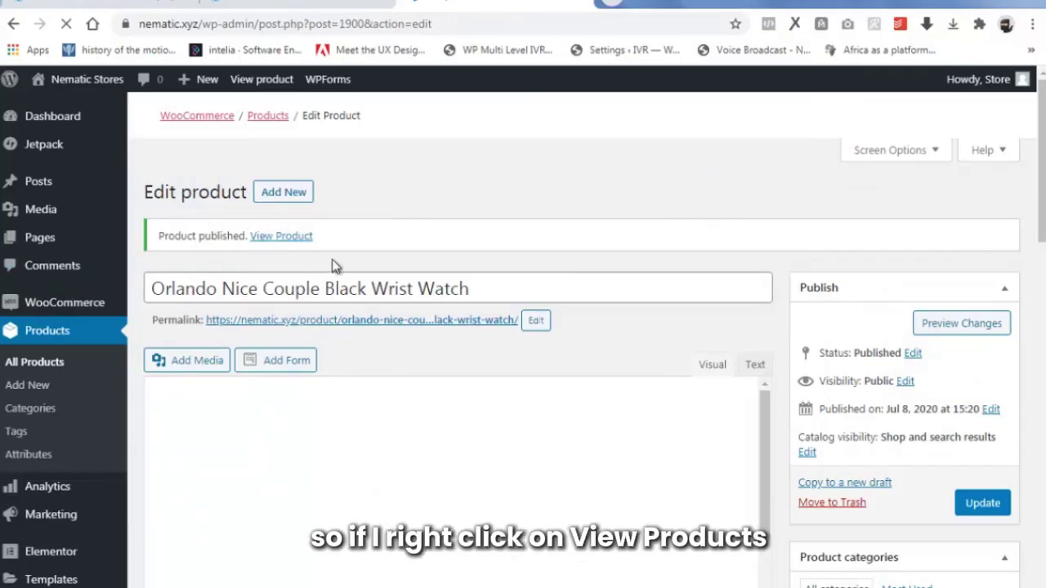
right_click(286, 238)
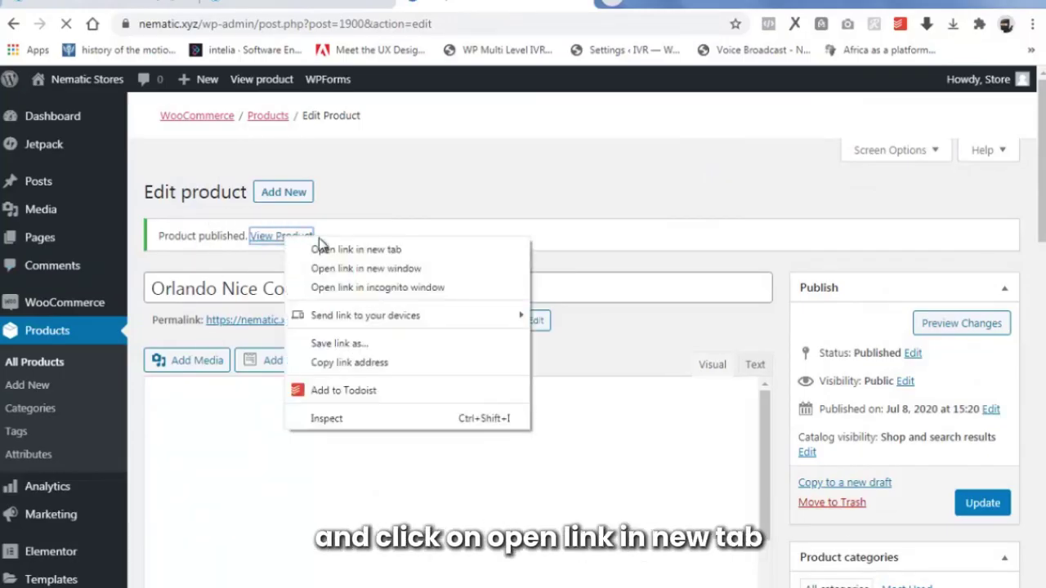
click(332, 250)
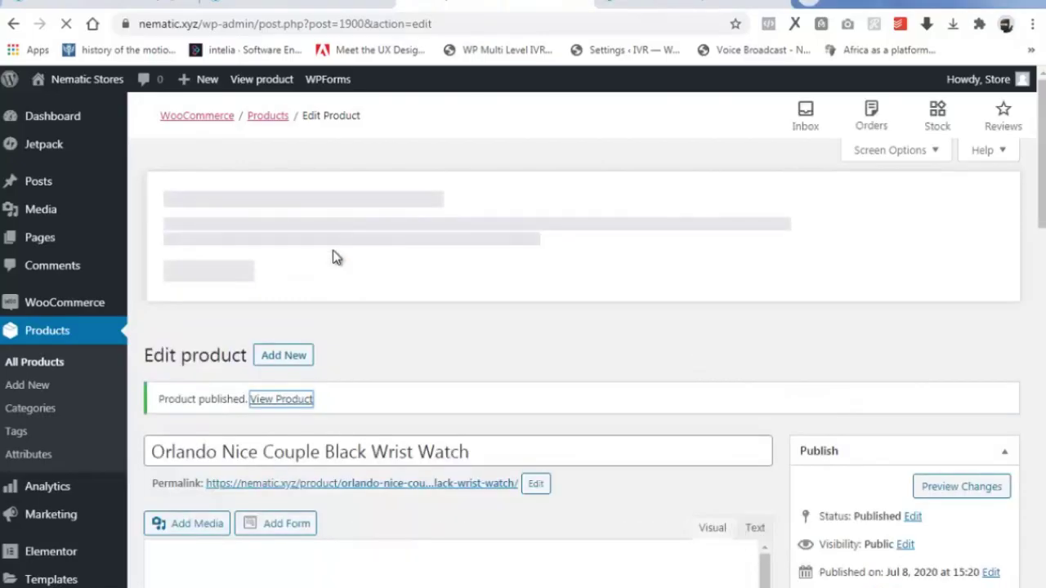
click(719, 2)
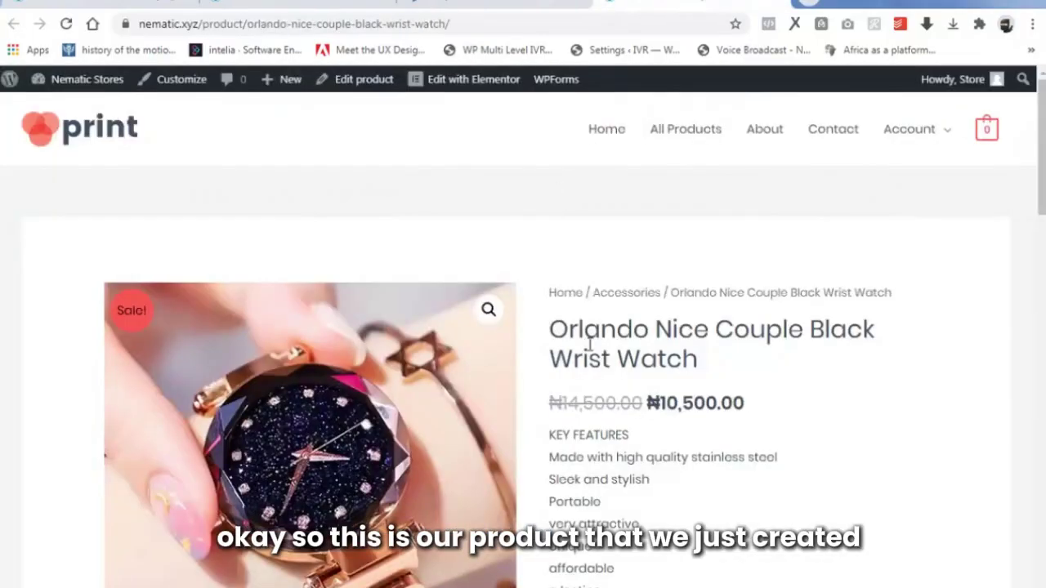
scroll(329, 445, down, 2)
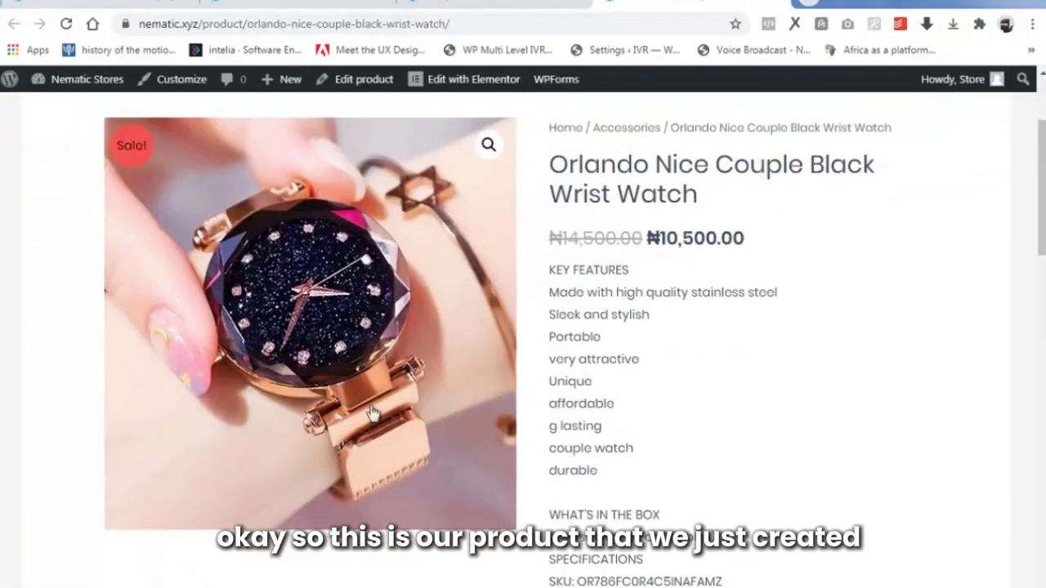
scroll(609, 327, down, 5)
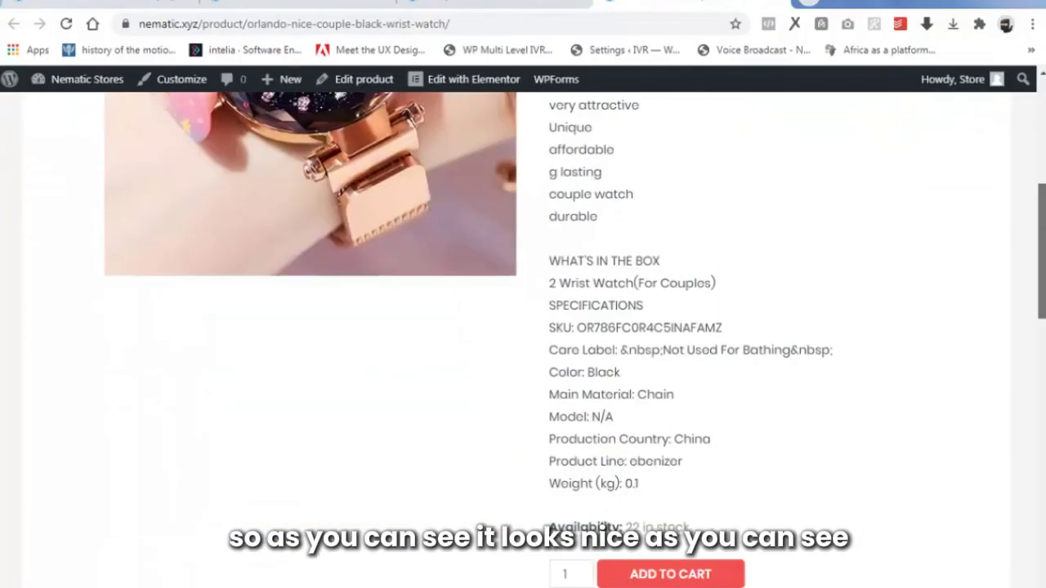
scroll(1042, 219, up, 7)
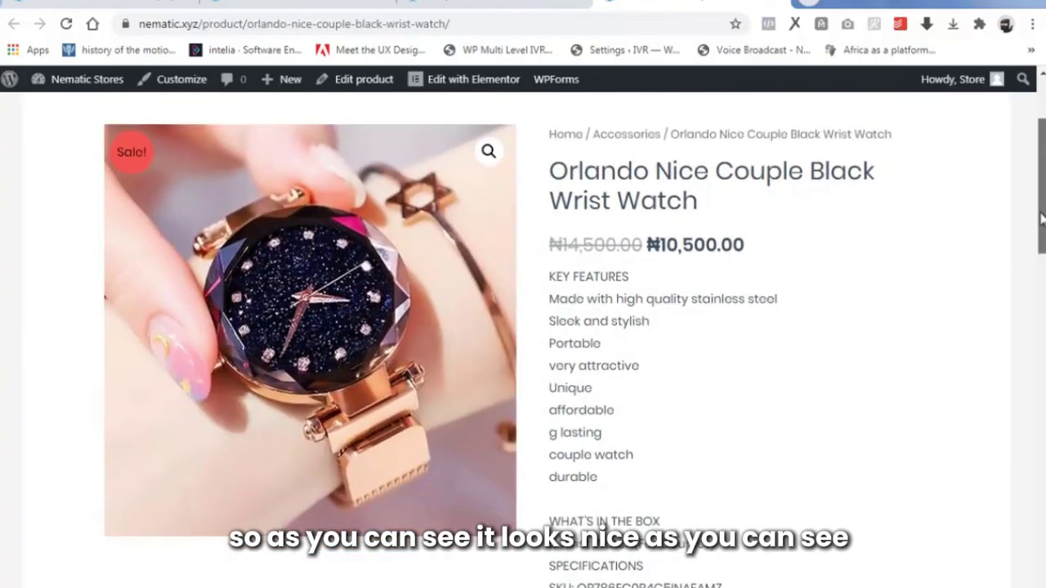
drag(1042, 219, 1042, 452)
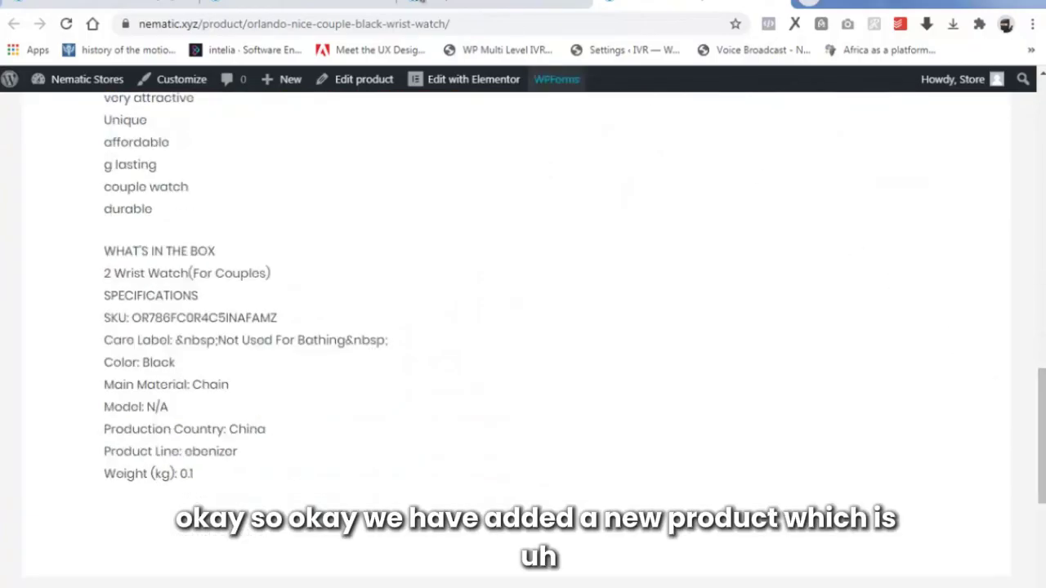
click(519, 3)
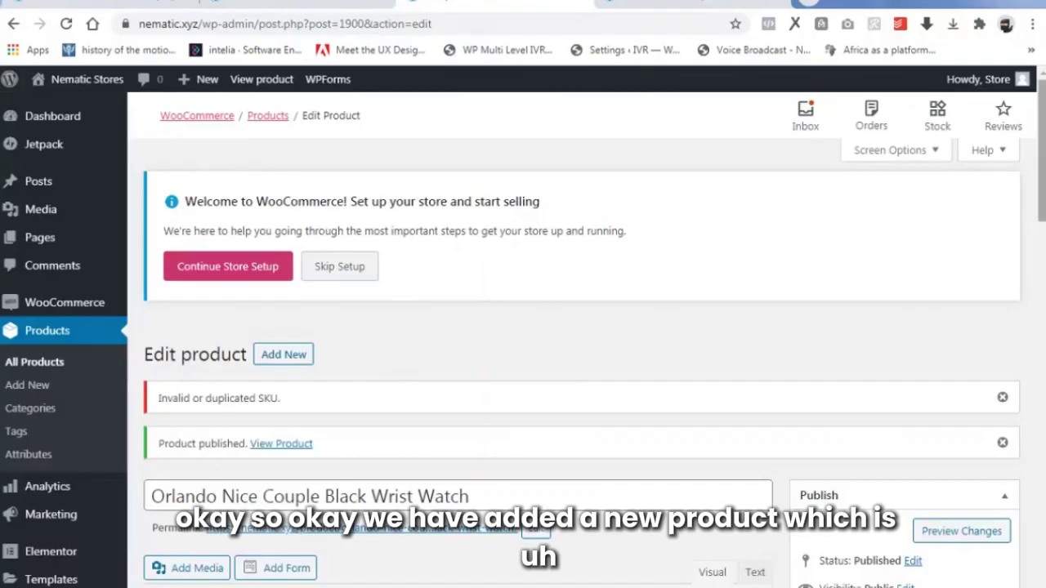
Scroll through the published Orlando watch's edit page to check its category.
scroll(935, 357, down, 1)
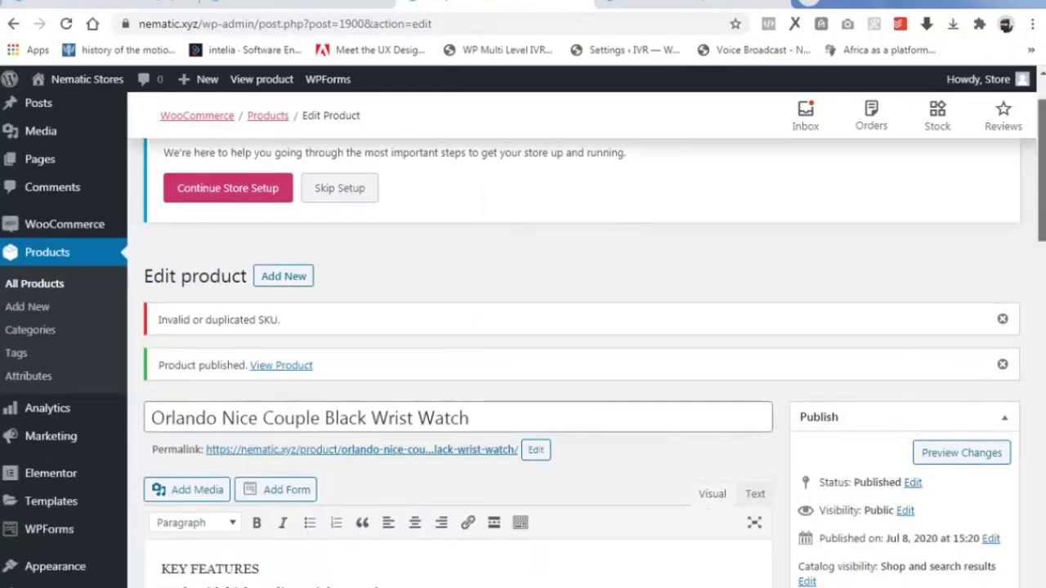
scroll(935, 357, down, 5)
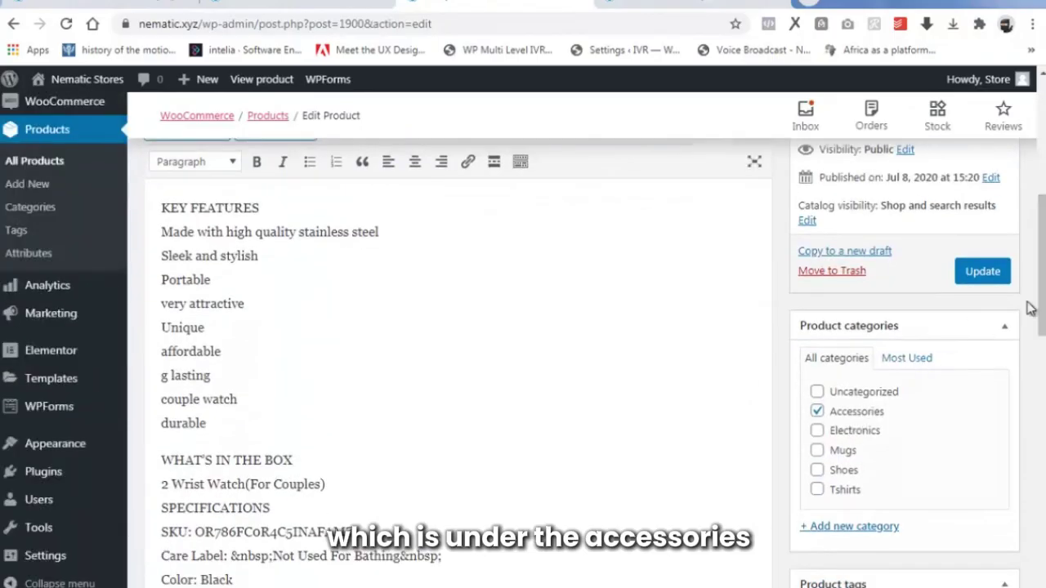
scroll(1030, 307, up, 4)
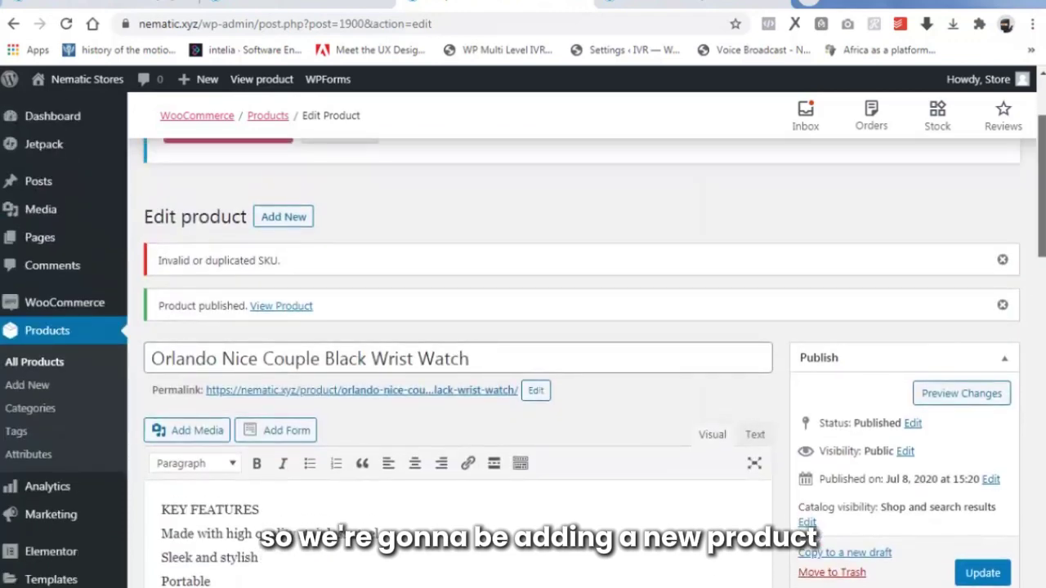
scroll(582, 327, up, 2)
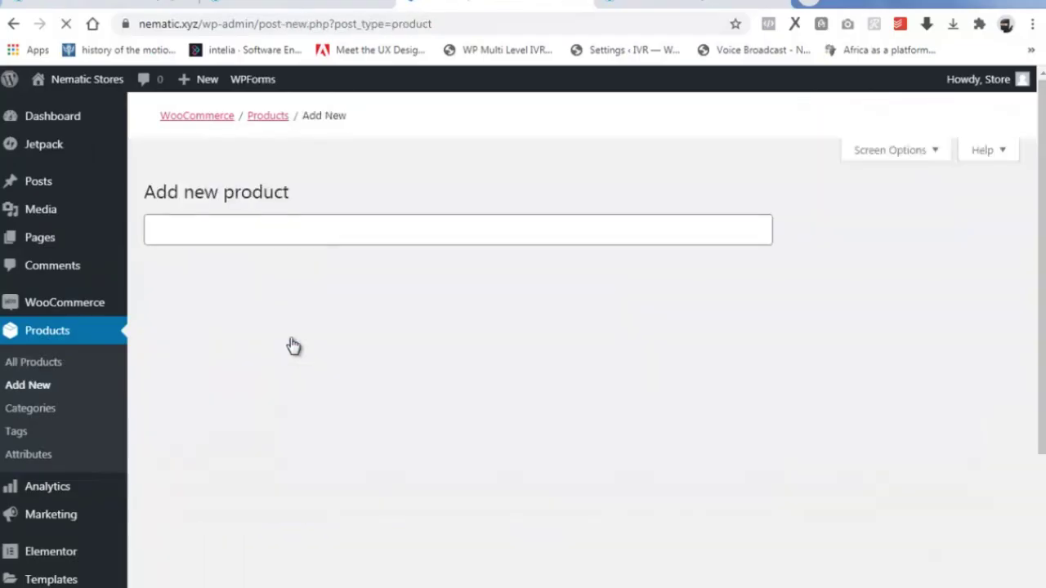
Title the new product 'Nairobi watch' and paste its description.
text(nair)
key(ctrl+a)
text(Nairobi wat)
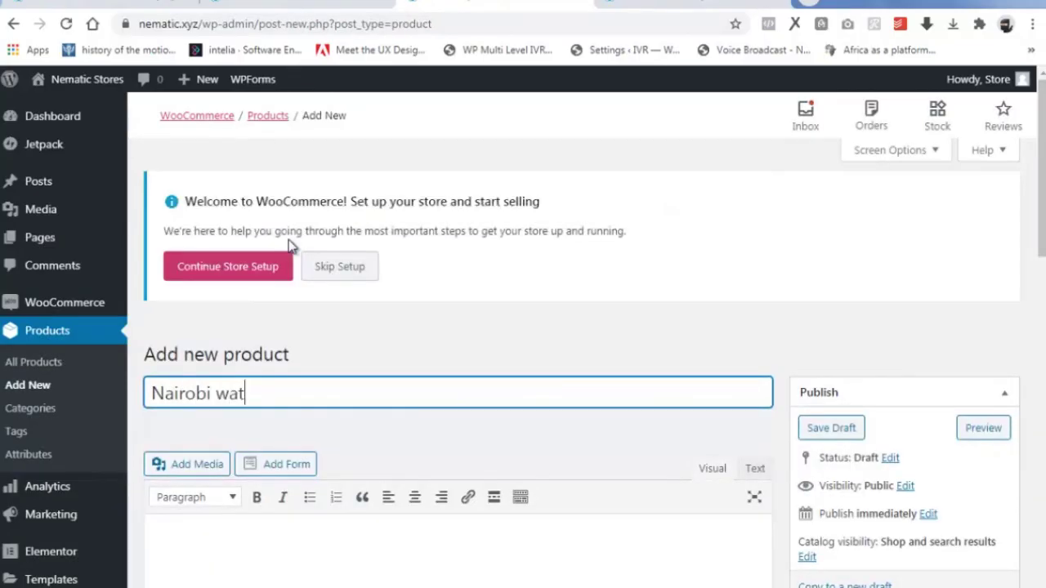
scroll(256, 438, down, 3)
right_click(188, 441)
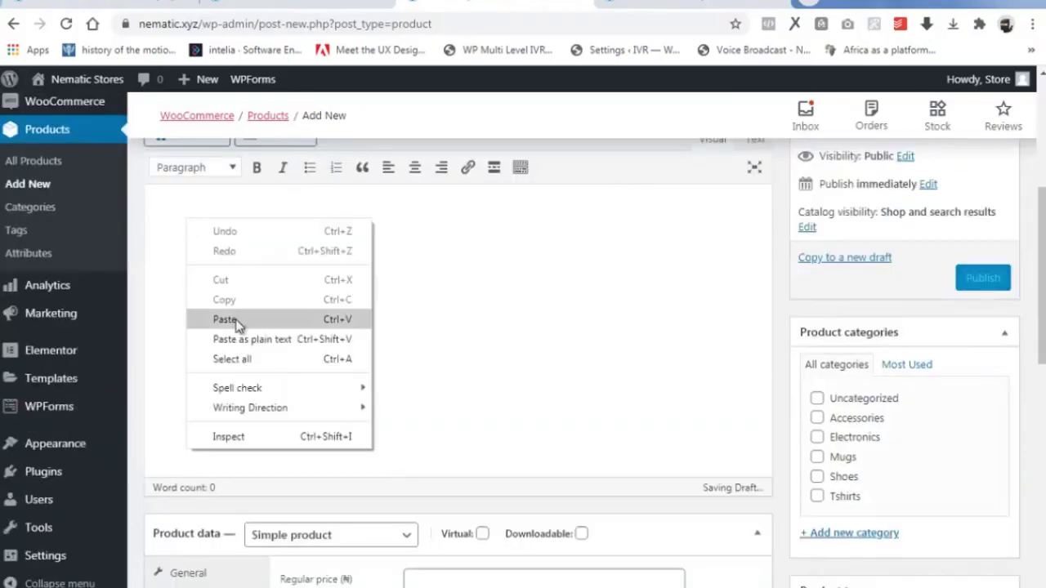
click(233, 320)
Enter the regular price 30700 and sale price 275.
click(438, 456)
text(30700)
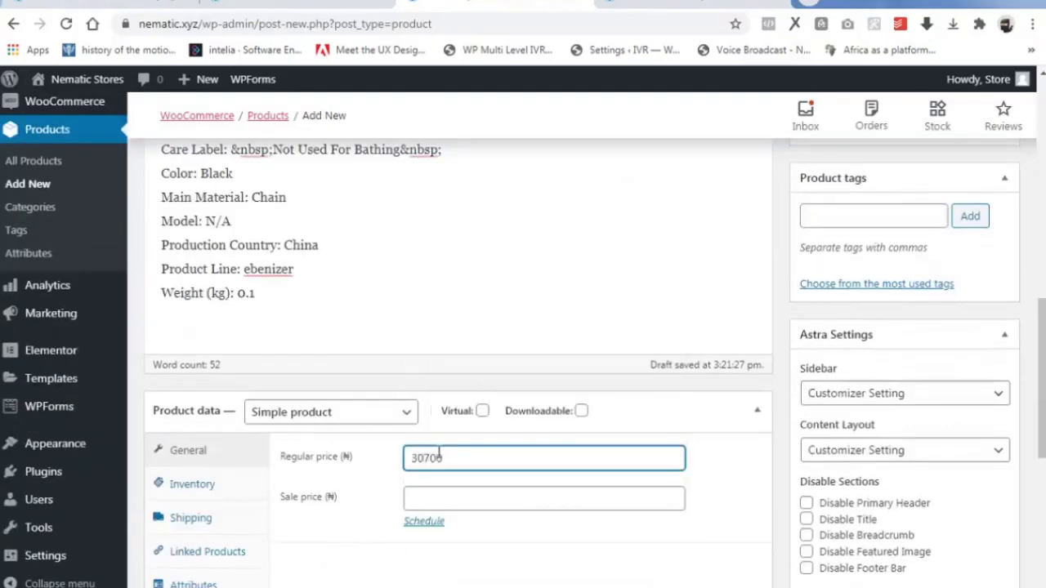
click(456, 497)
text(27500)
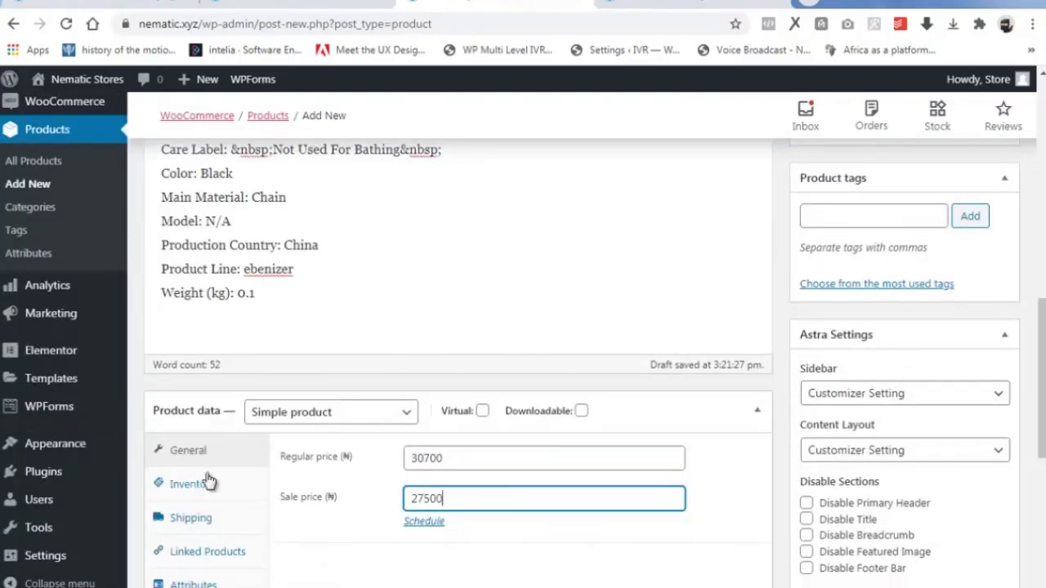
Enable stock management and fill in the stock quantity and low stock threshold.
click(209, 483)
click(410, 495)
click(461, 553)
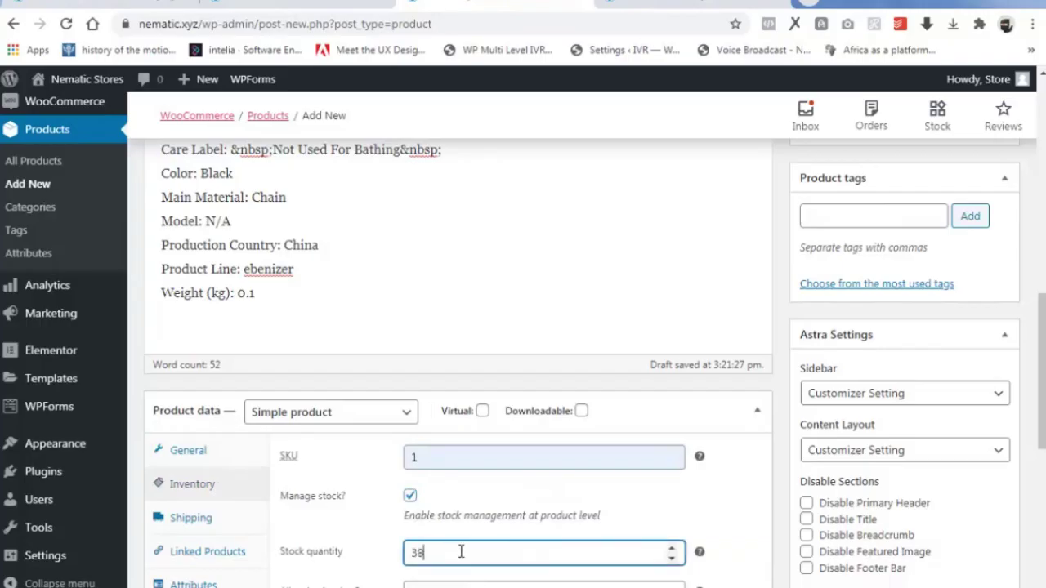
scroll(562, 388, down, 2)
click(460, 464)
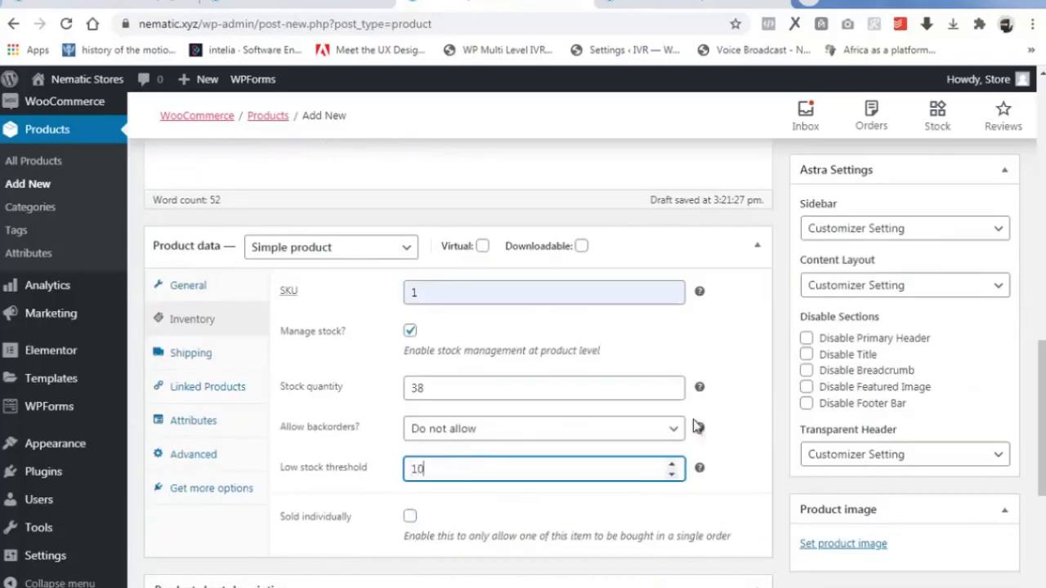
Paste the short description text.
scroll(694, 427, down, 2)
right_click(204, 531)
click(244, 400)
scroll(828, 368, up, 11)
scroll(854, 401, down, 2)
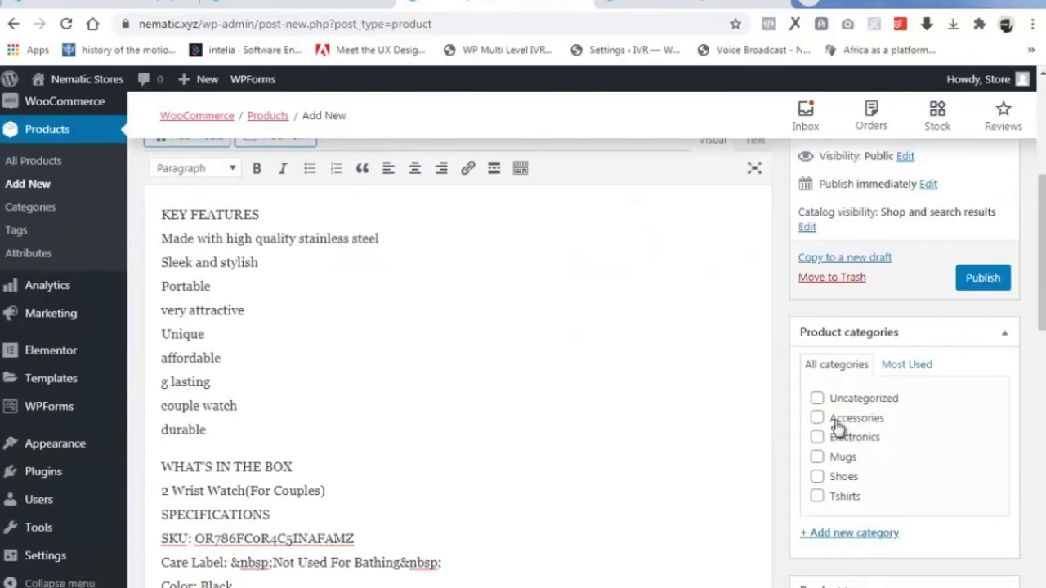
File the product under Accessories and add tags watch, wristwatch, gucci, armani.
click(838, 427)
scroll(899, 433, down, 4)
click(855, 302)
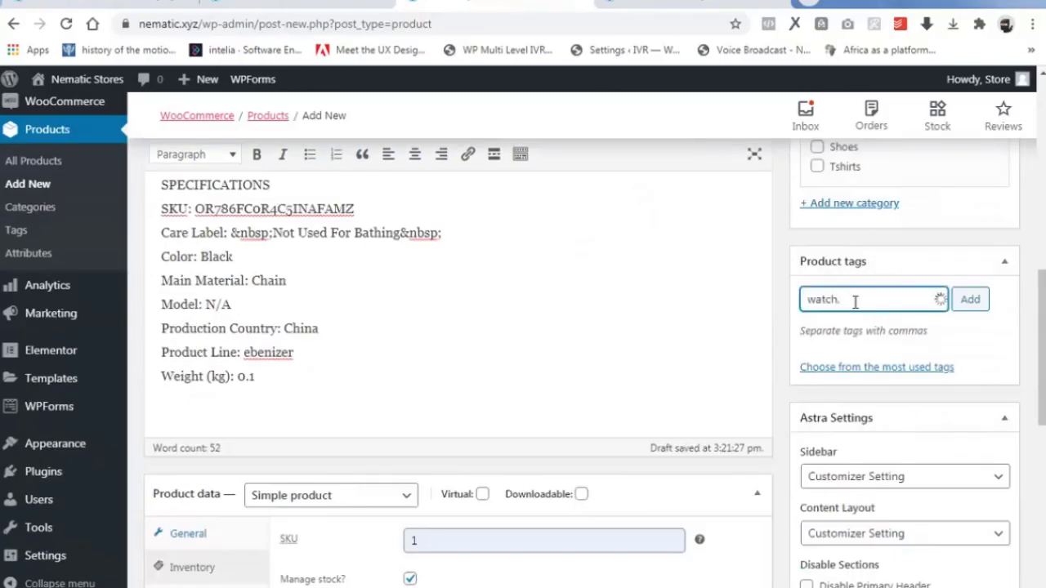
text(watch, wristwatch, gucci, armani)
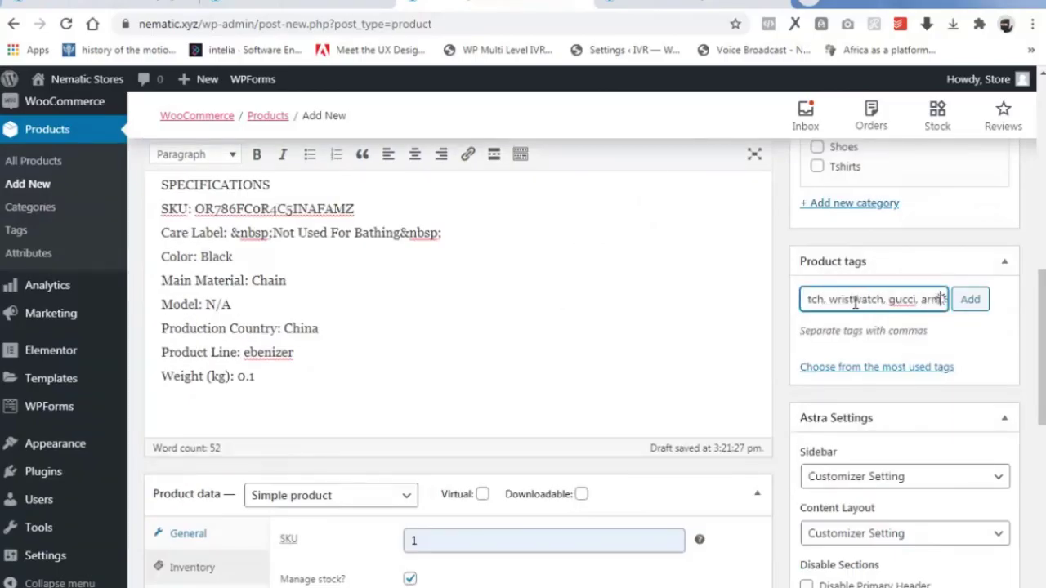
click(972, 302)
Upload wristwatches 4.jpg and set it as the product image.
scroll(890, 424, down, 4)
click(850, 461)
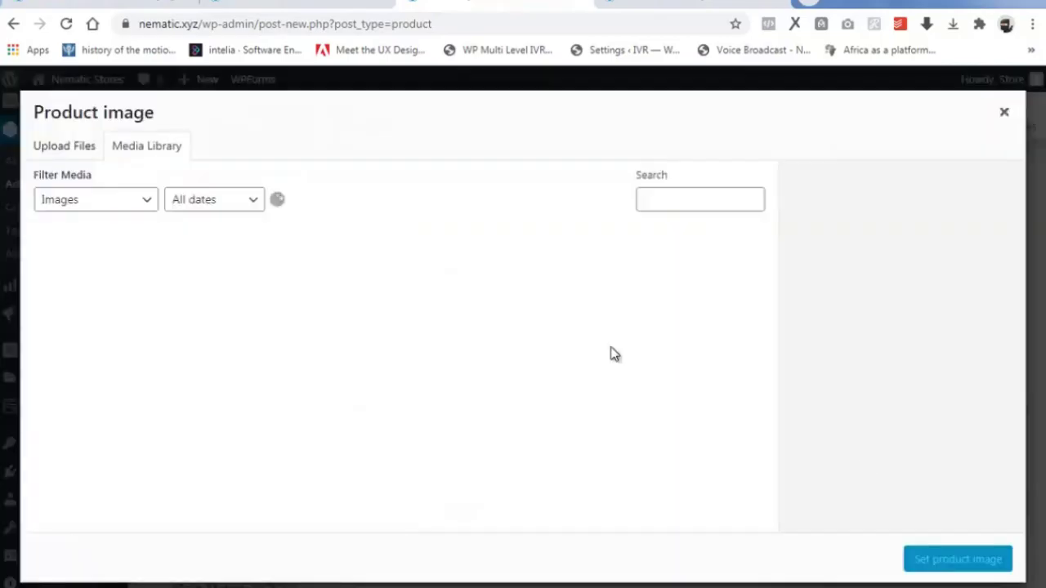
click(66, 145)
click(532, 360)
click(364, 115)
click(913, 577)
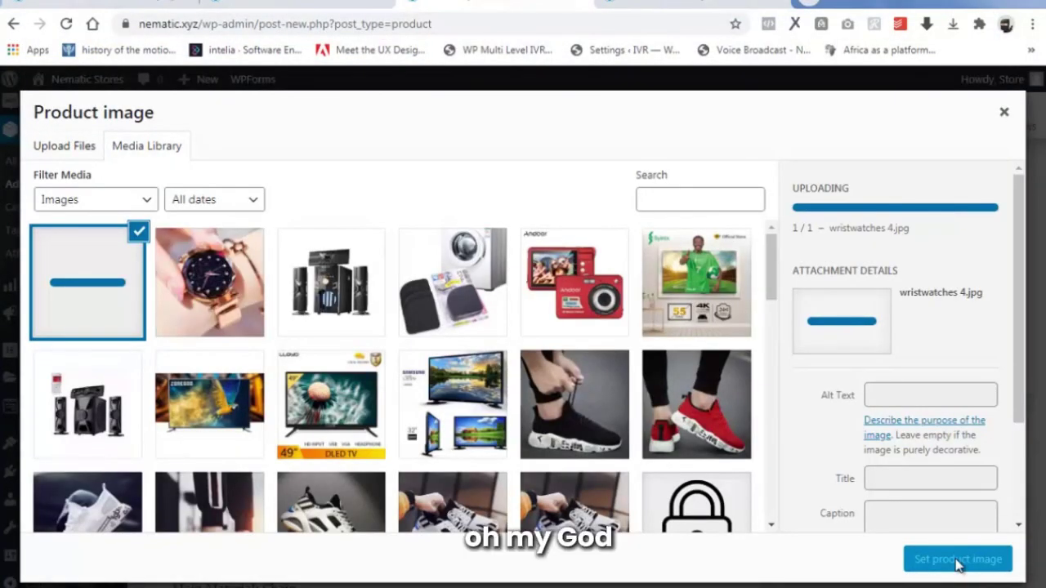
click(912, 561)
Publish the Nairobi watch, check its product page, and start a blank new product.
scroll(626, 415, up, 8)
click(984, 195)
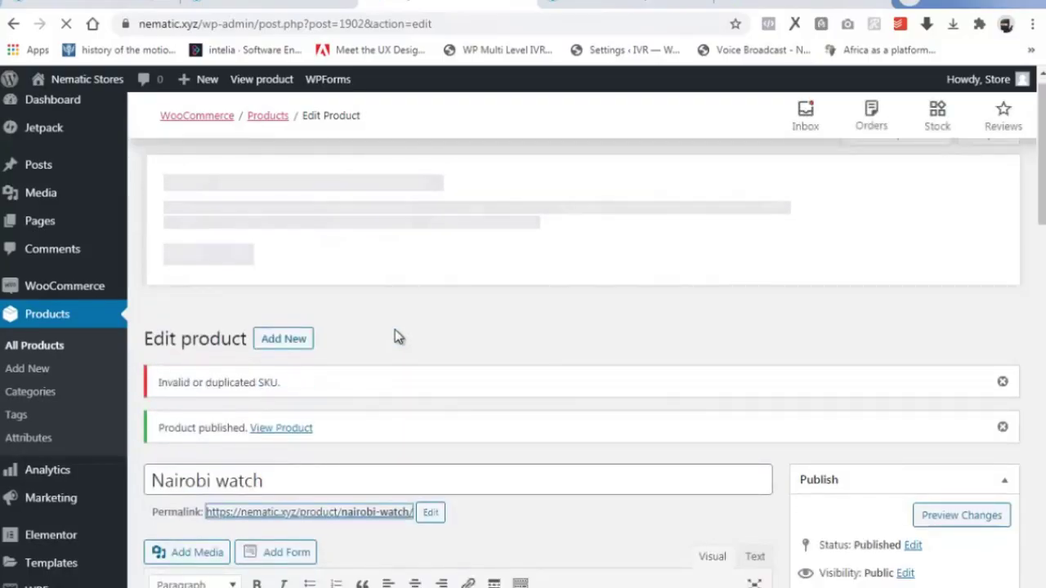
click(790, 3)
scroll(523, 327, down, 10)
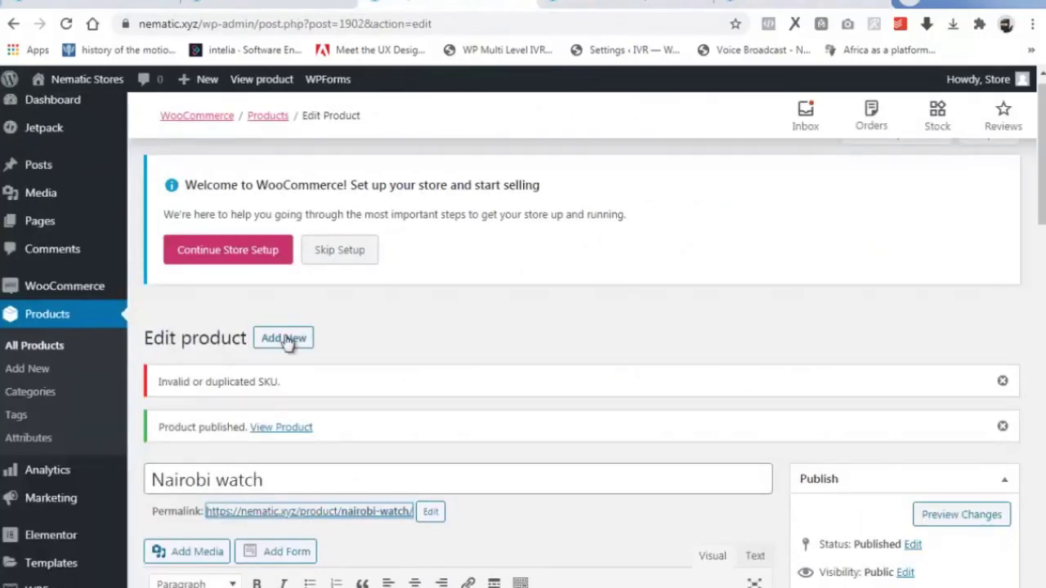
click(286, 340)
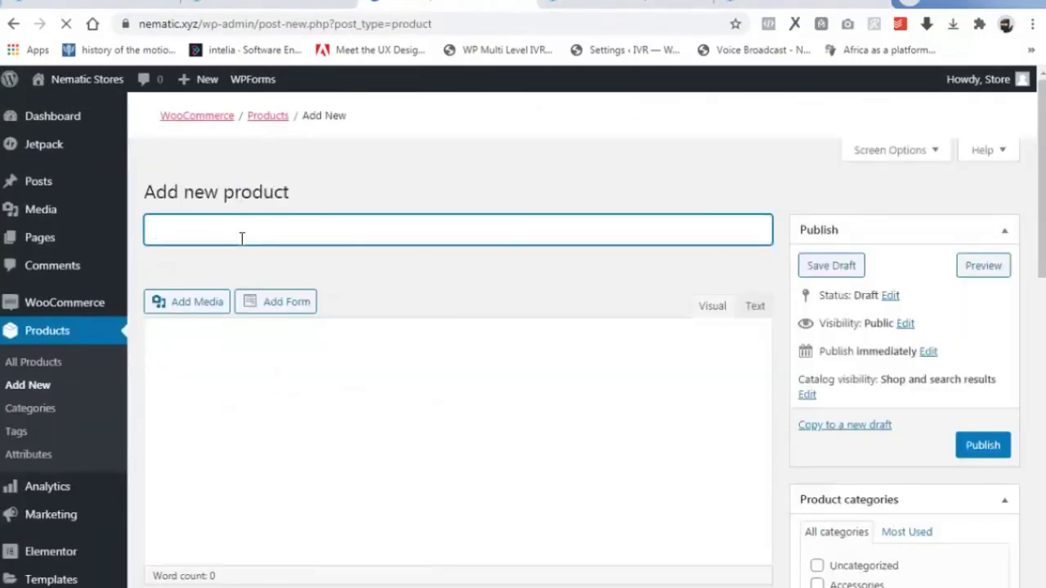
Title the new product 'ROLEX 45Y763ER' and paste the specifications as its description.
text(rolex)
key(ctrl+a)
key(BackSpace)
text(ROLEX)
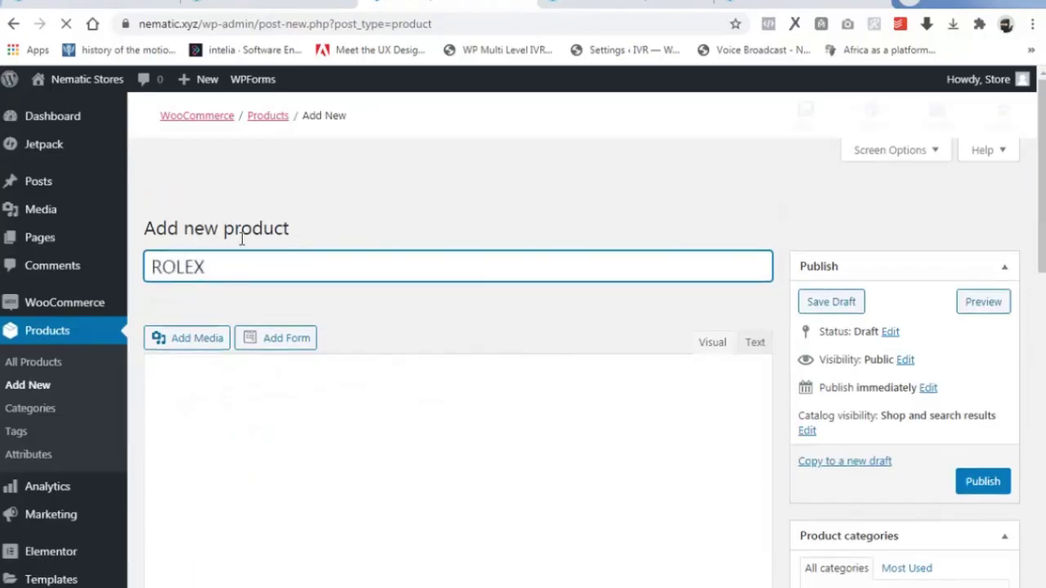
text( 45Y763ER)
scroll(298, 370, down, 2)
right_click(171, 365)
click(210, 466)
Set regular price 20000, SKU 1, and manage stock with 44 in stock and threshold 10.
scroll(270, 445, down, 6)
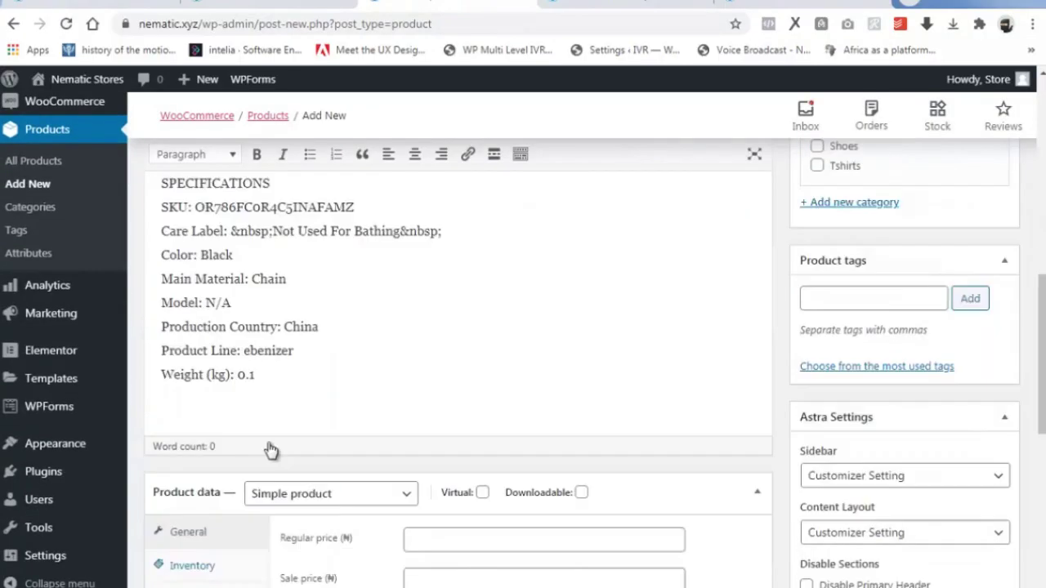
click(425, 455)
text(20000)
key(Tab)
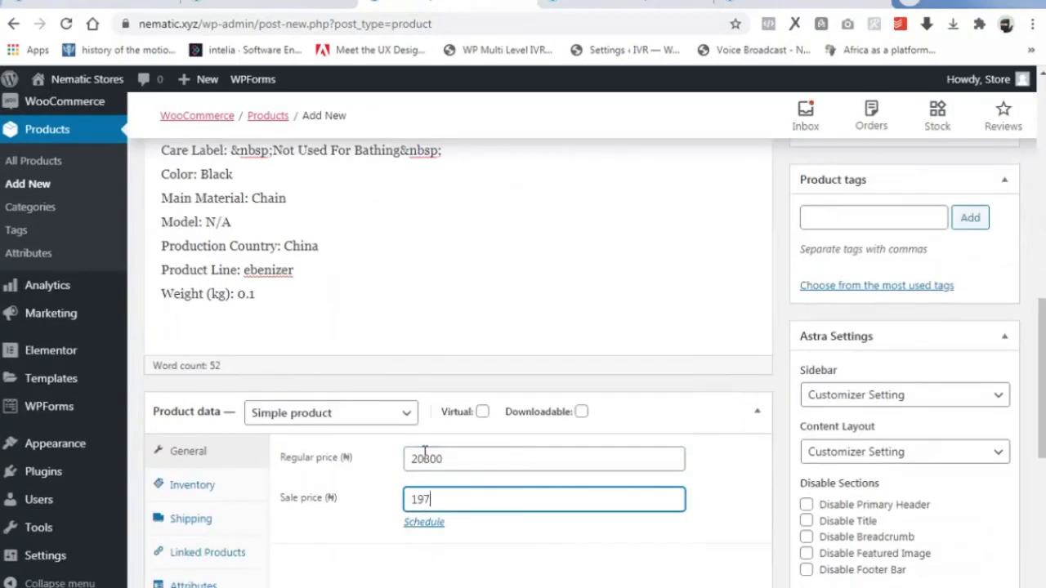
click(192, 485)
click(479, 460)
text(1)
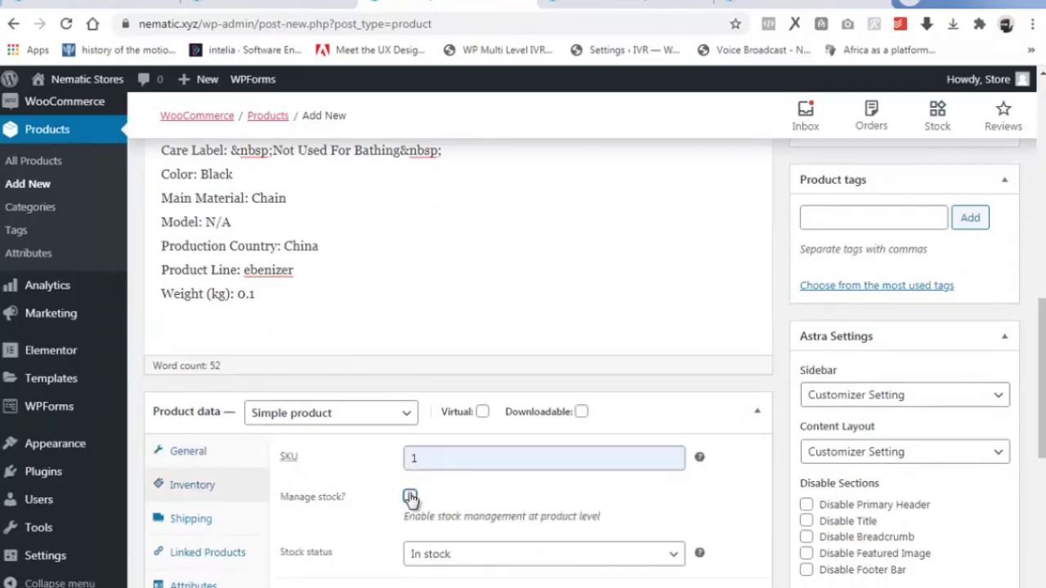
click(410, 497)
scroll(404, 490, down, 2)
key(Tab)
click(443, 472)
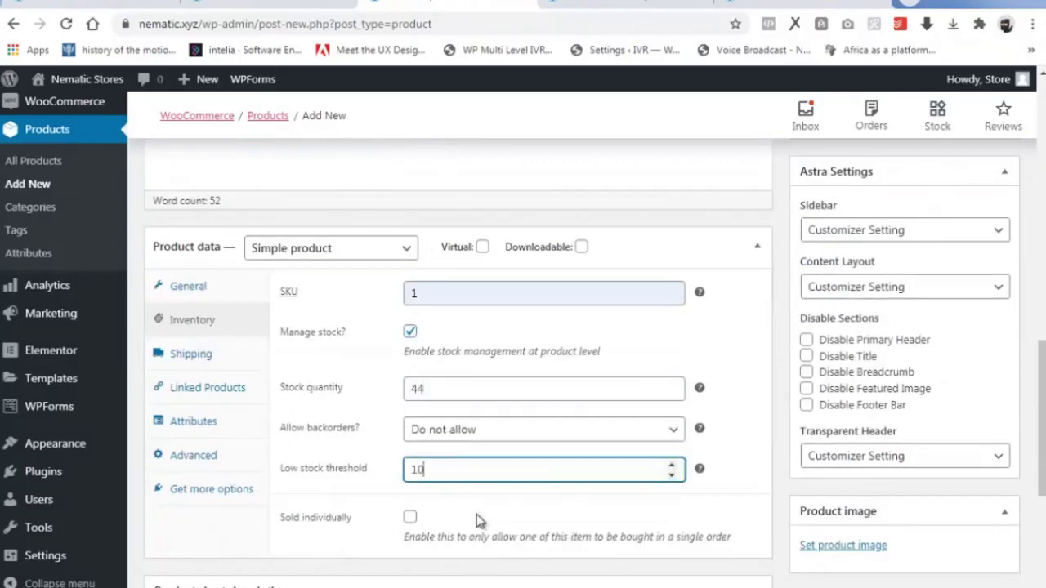
Paste the specifications into the short description and tick the Accessories category.
scroll(480, 520, down, 3)
right_click(194, 474)
click(182, 459)
key(ctrl+v)
scroll(897, 484, up, 11)
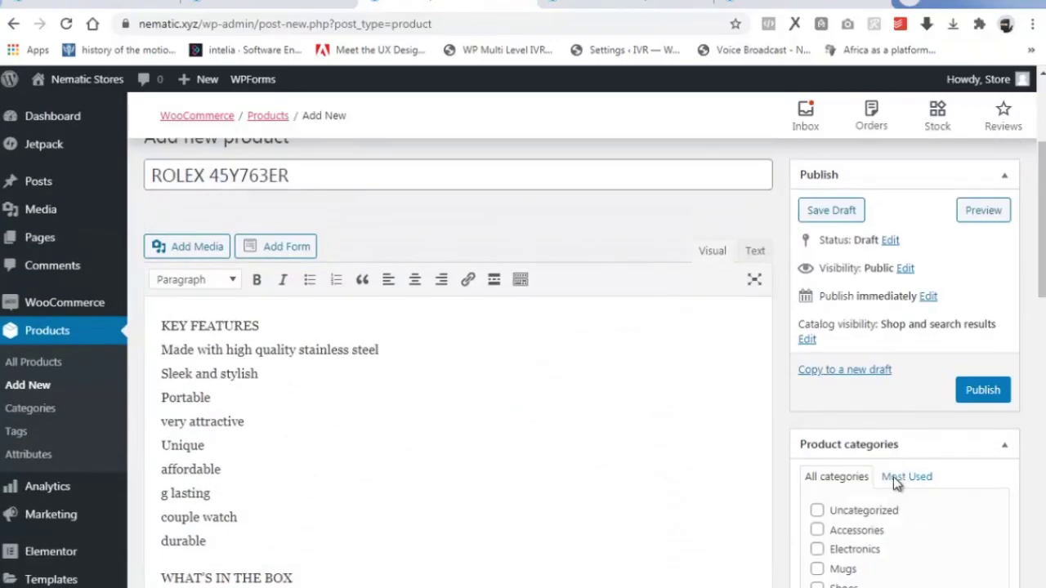
scroll(896, 483, down, 1)
click(817, 452)
Add the tags WATCH, ROLEX, WRISTWATCH, GUCCI ARMANI.
scroll(817, 452, down, 4)
click(854, 292)
text(WATCH, R)
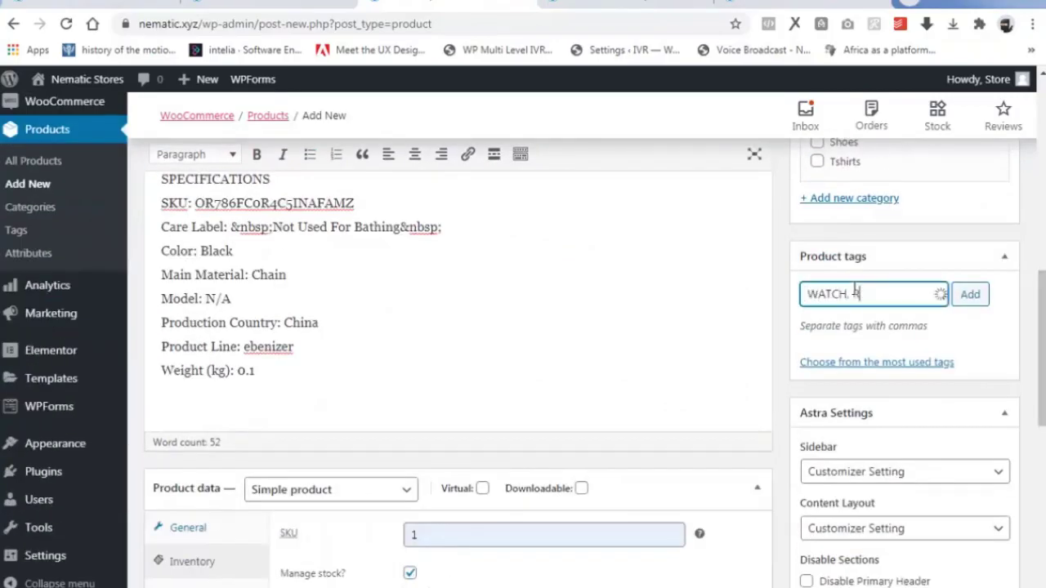
text(OLEX, WRISTWATCH, GUCCI ARMANI)
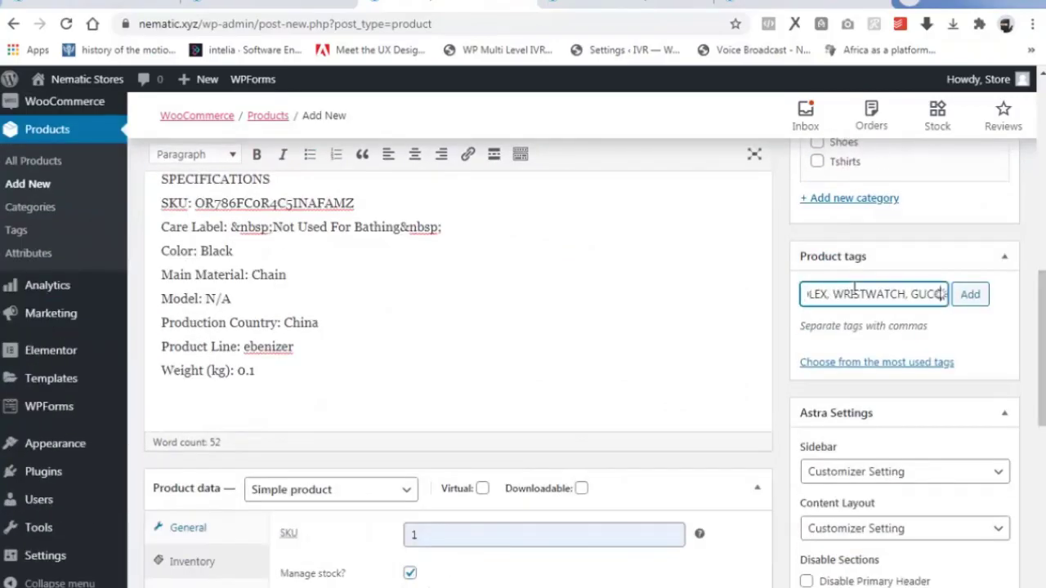
click(970, 294)
Upload wristwatches 3 and set it as the product image.
scroll(841, 408, down, 5)
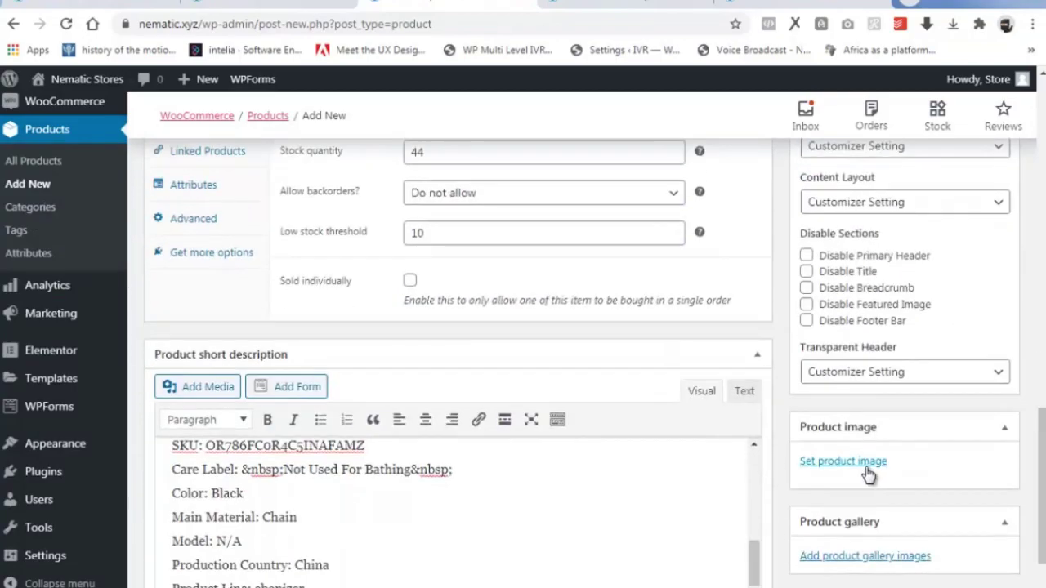
click(841, 525)
click(522, 360)
click(275, 107)
click(894, 574)
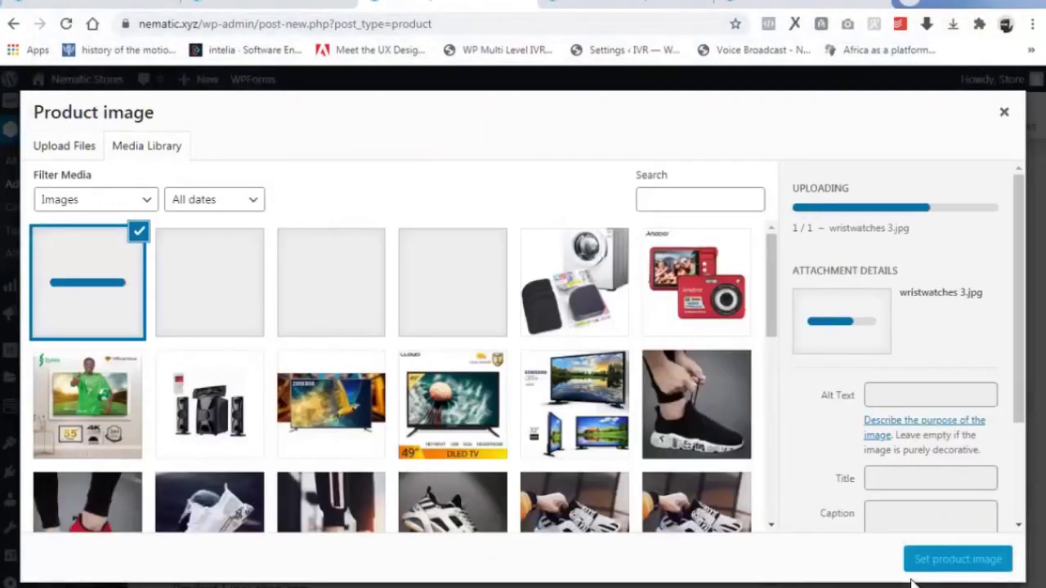
click(924, 561)
Publish ROLEX 45Y763ER and look over its product page.
scroll(939, 433, up, 10)
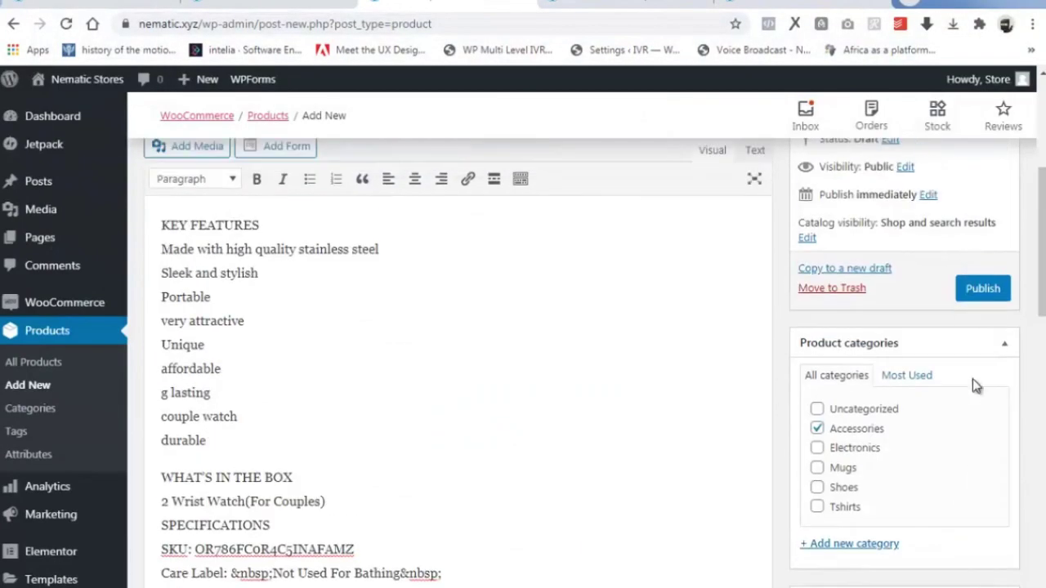
click(980, 290)
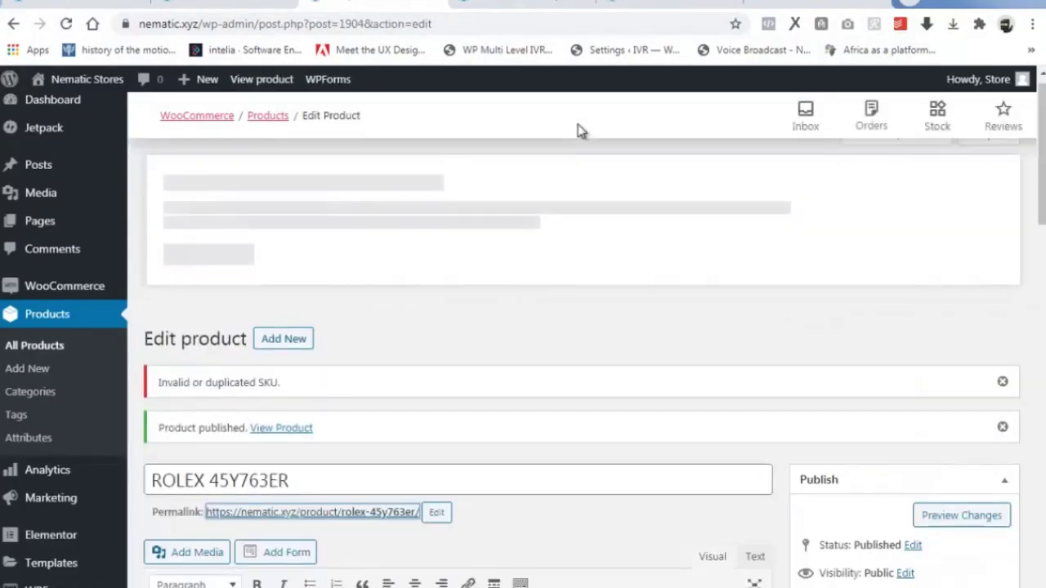
click(817, 4)
scroll(608, 364, down, 19)
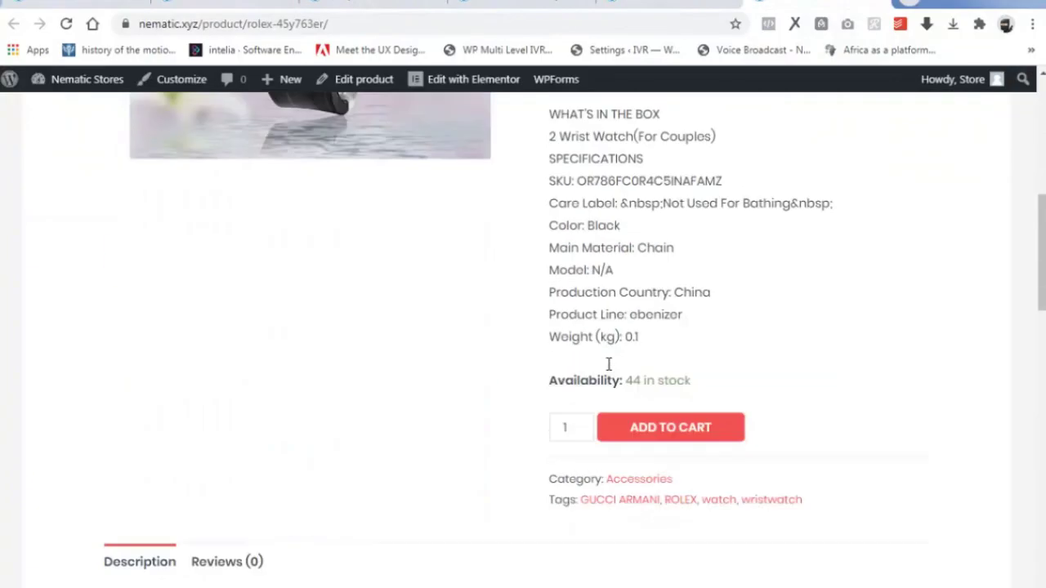
scroll(456, 180, up, 19)
Start a new product titled 'ROLEX G4' and paste in its description.
click(372, 4)
click(276, 341)
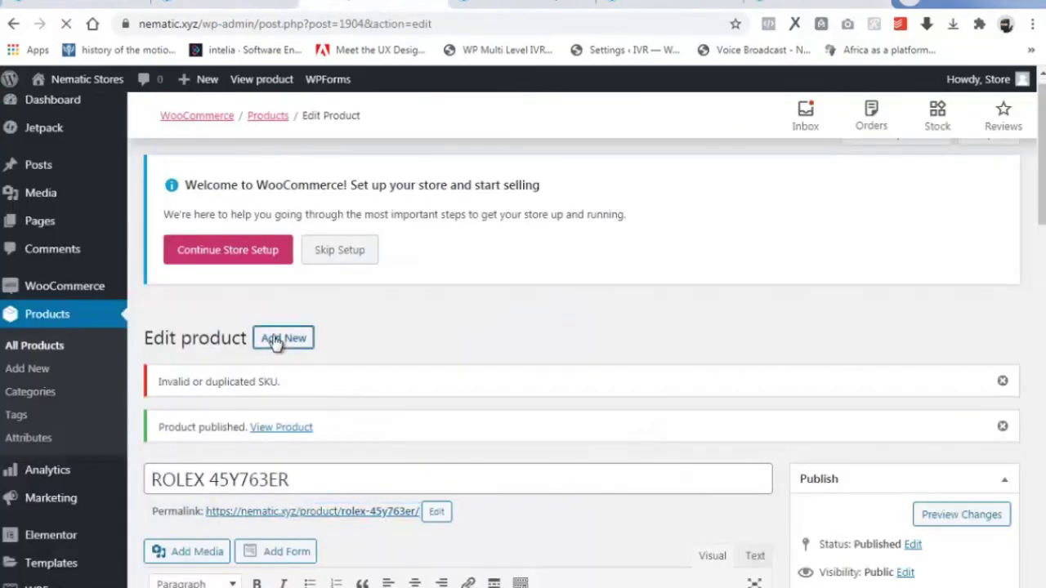
text(ROLEX G4)
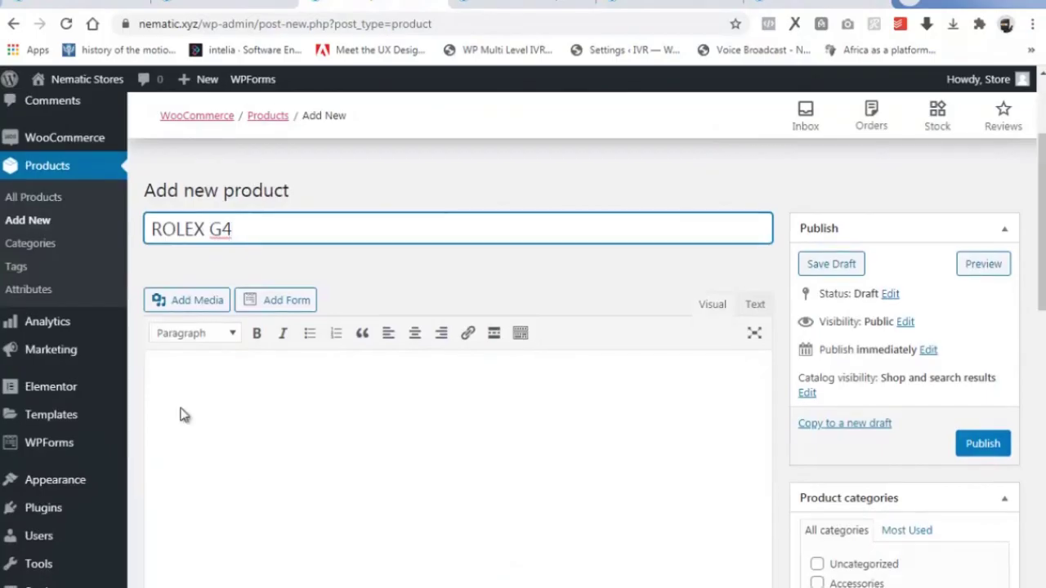
click(158, 396)
key(ctrl+v)
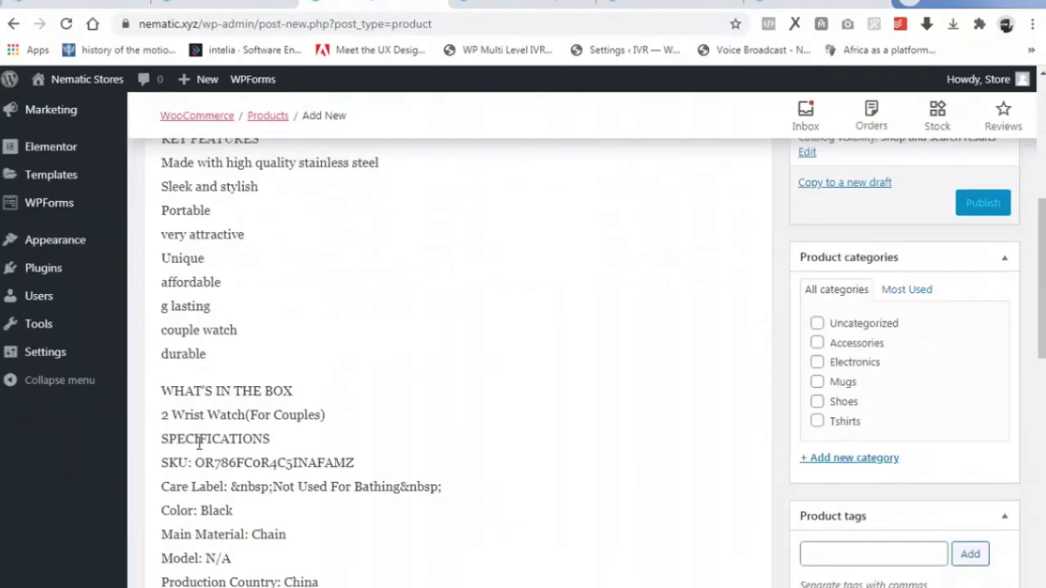
Price it at 50700 regular with a 36700 sale price.
scroll(452, 376, down, 5)
click(452, 376)
text(50700)
click(453, 415)
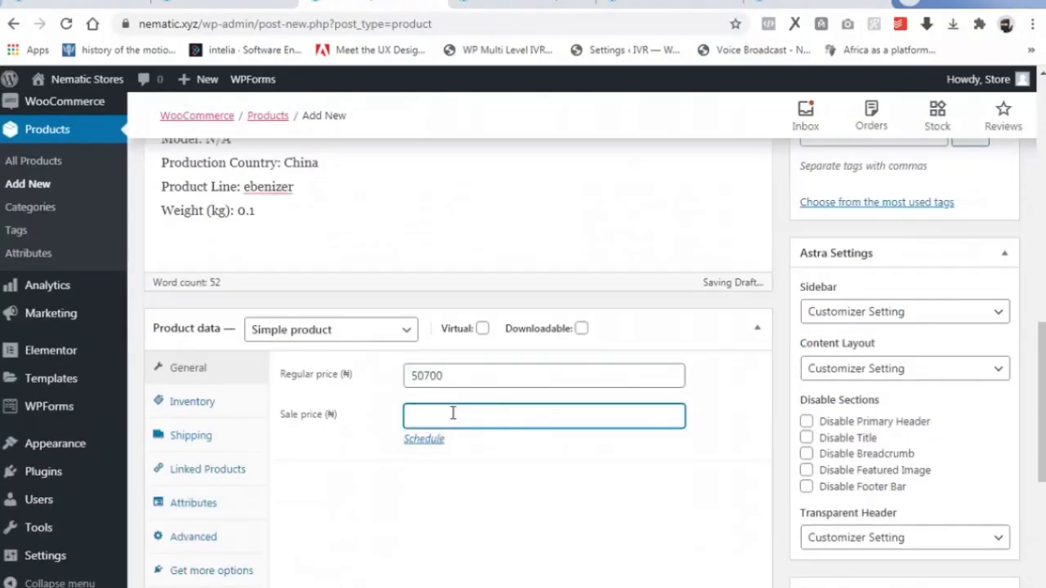
text(36700)
Set SKU 1 and manage stock with 88 in stock and a low-stock threshold of 10.
click(192, 401)
click(458, 374)
text(1)
click(410, 412)
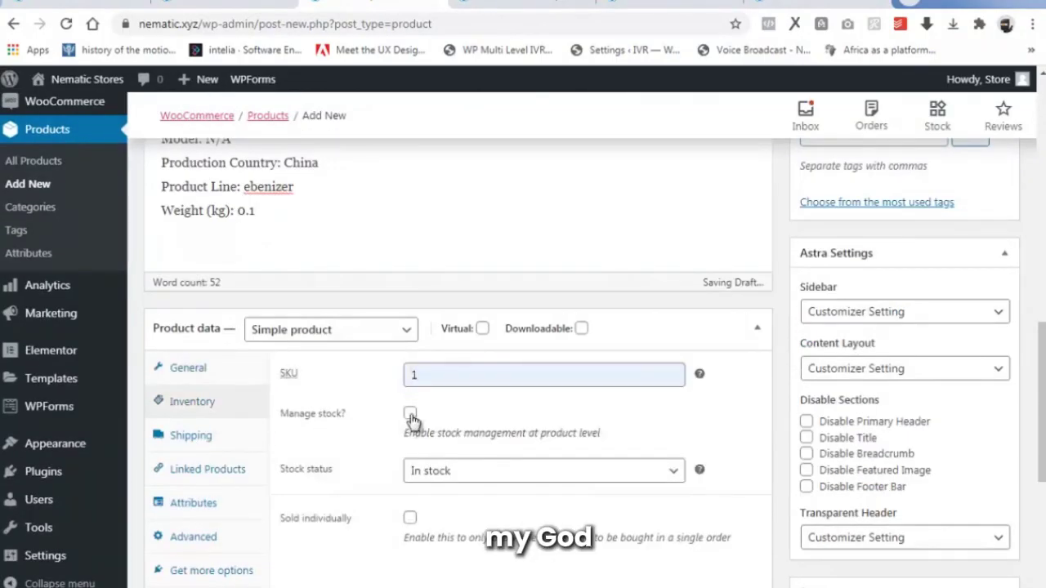
double_click(441, 470)
click(465, 551)
text(10)
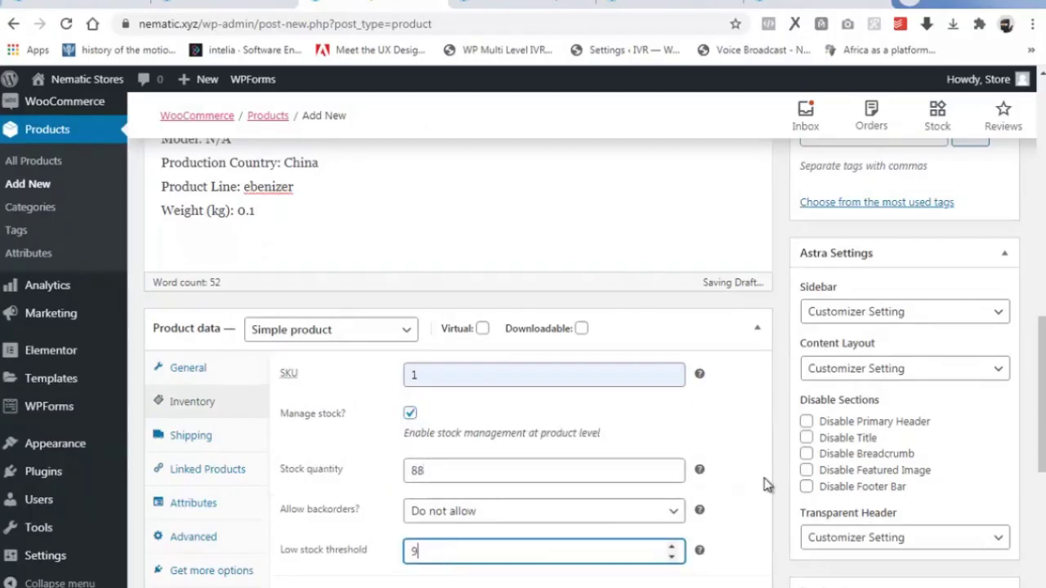
Tick Accessories and add tags GUCCI, WRIST, WATCH, WRISTWATCH, ARMANI.
scroll(196, 530, down, 3)
scroll(807, 561, up, 10)
click(817, 528)
scroll(817, 531, down, 1)
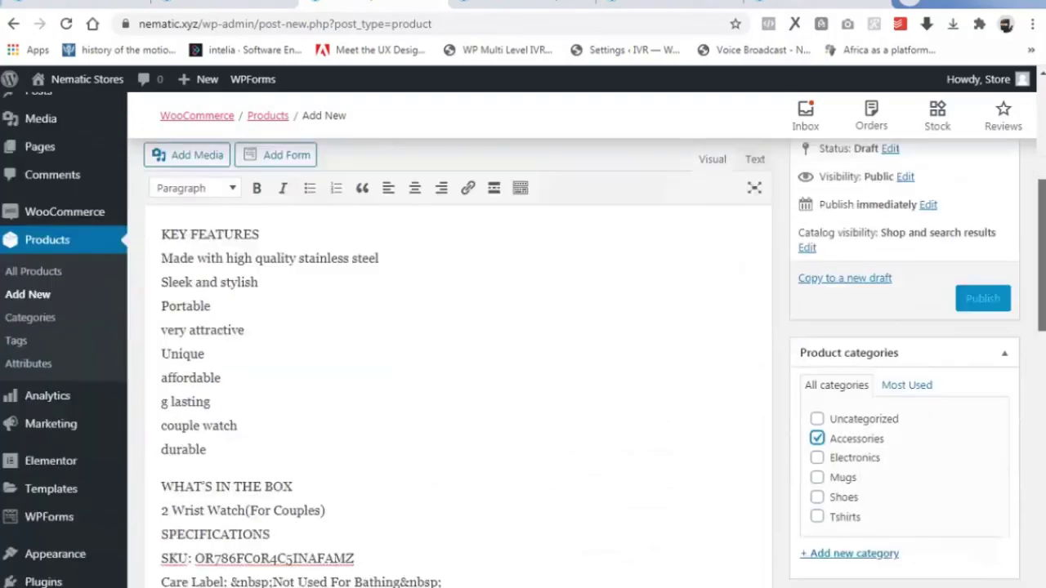
scroll(858, 360, down, 3)
click(859, 359)
text(GUCCI, WRIST, W)
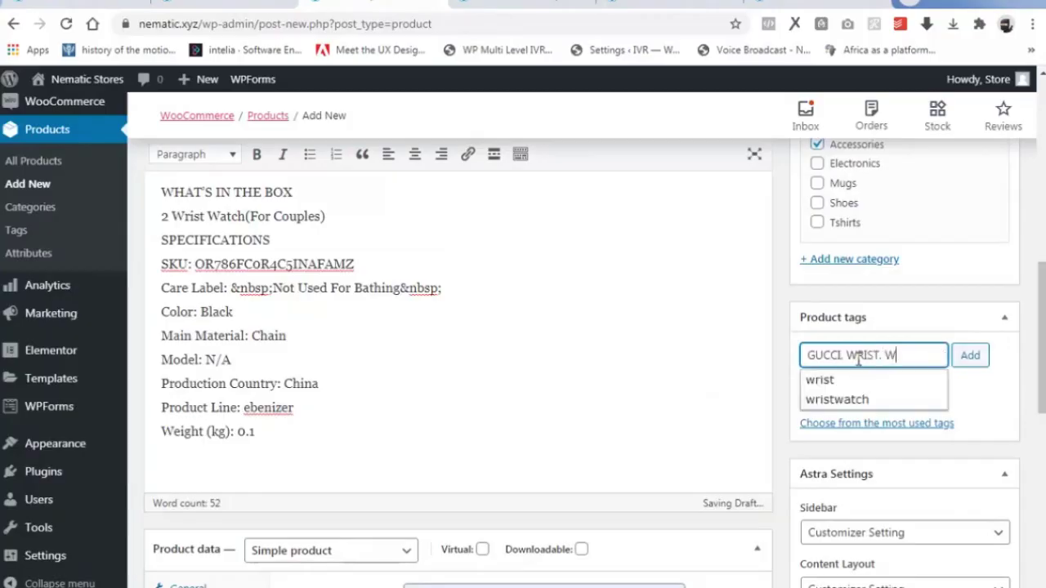
text(ATCH, WRISTWATCH, ARMANI)
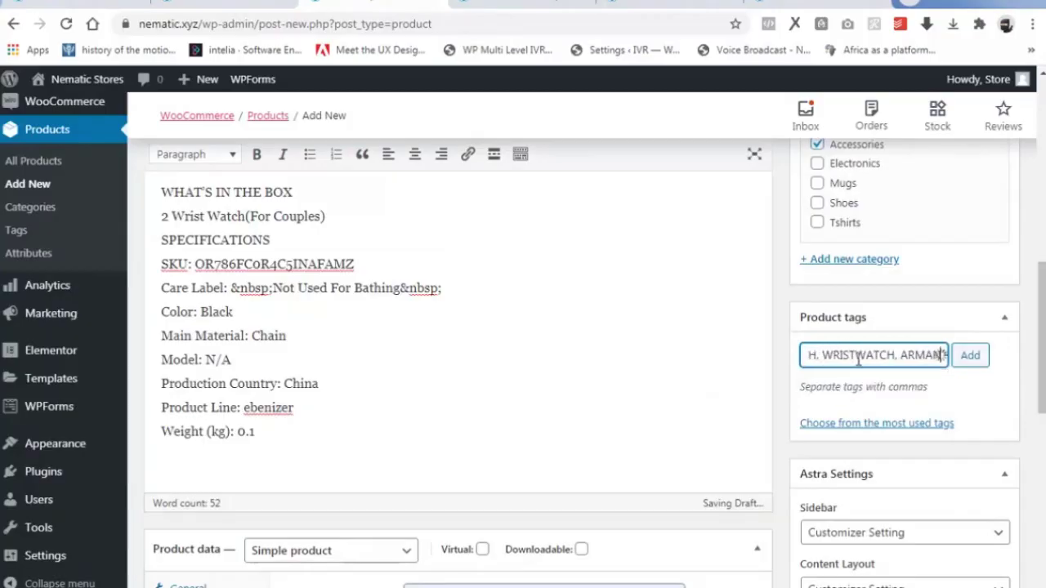
click(968, 361)
Upload wristwatches 2 and set it as the product image.
scroll(859, 343, down, 8)
click(814, 466)
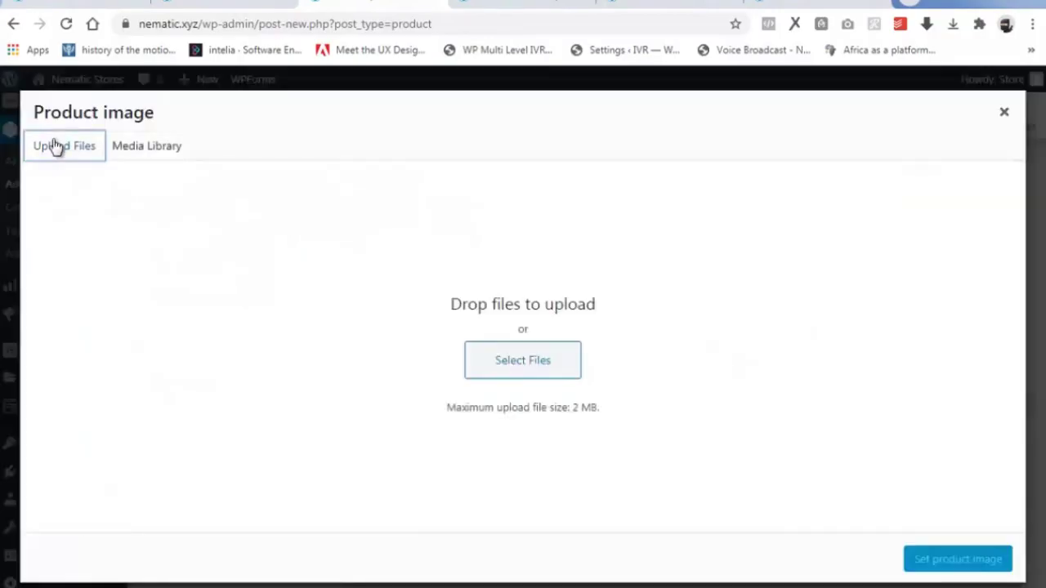
click(502, 372)
click(187, 110)
click(898, 576)
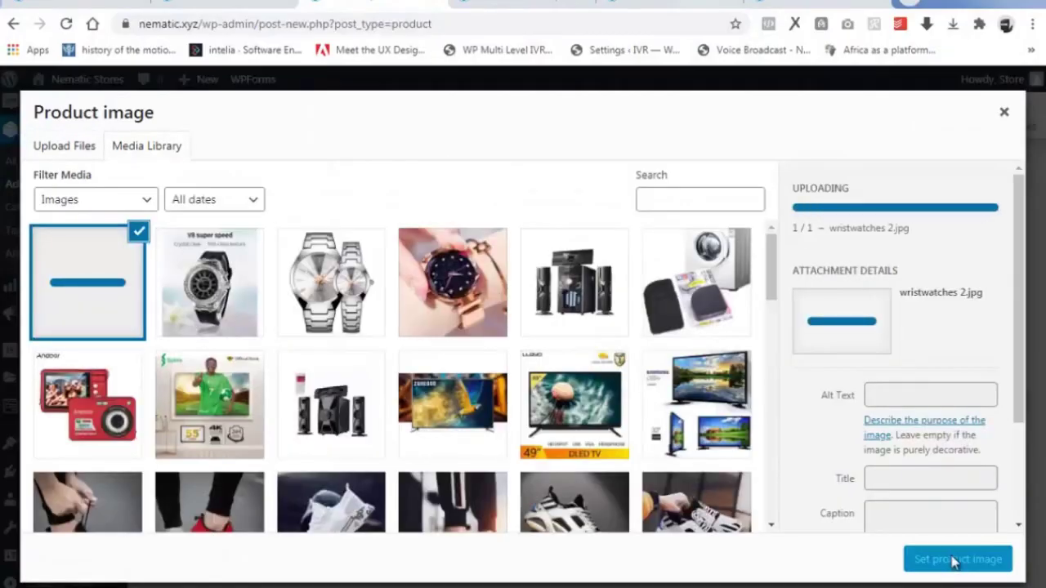
click(954, 561)
Publish ROLEX G4 and open its product page in a new tab.
drag(1041, 490, 1042, 229)
click(982, 218)
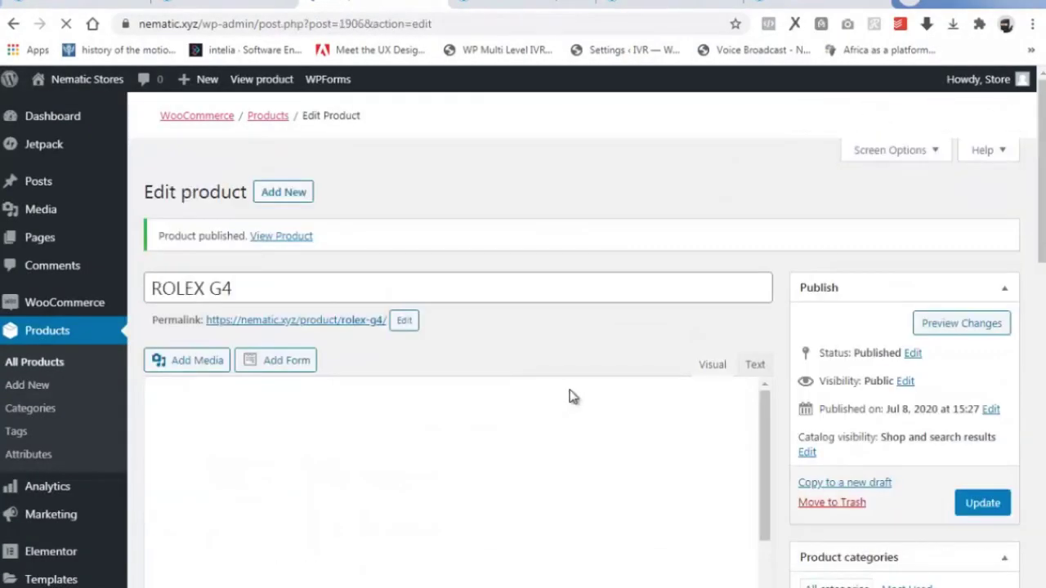
right_click(340, 329)
right_click(321, 480)
right_click(338, 512)
click(413, 331)
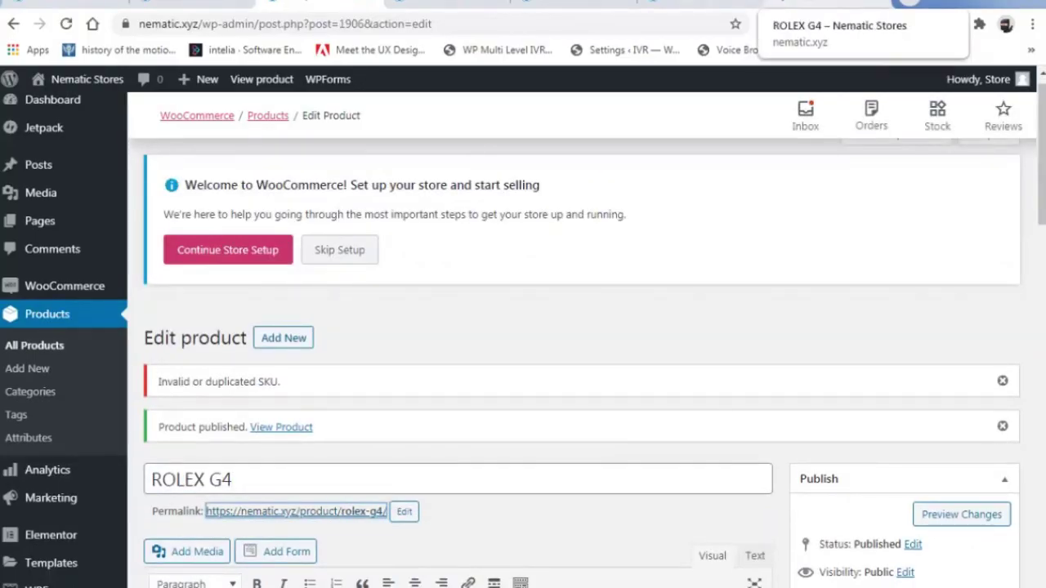
click(826, 4)
drag(1042, 147, 1042, 493)
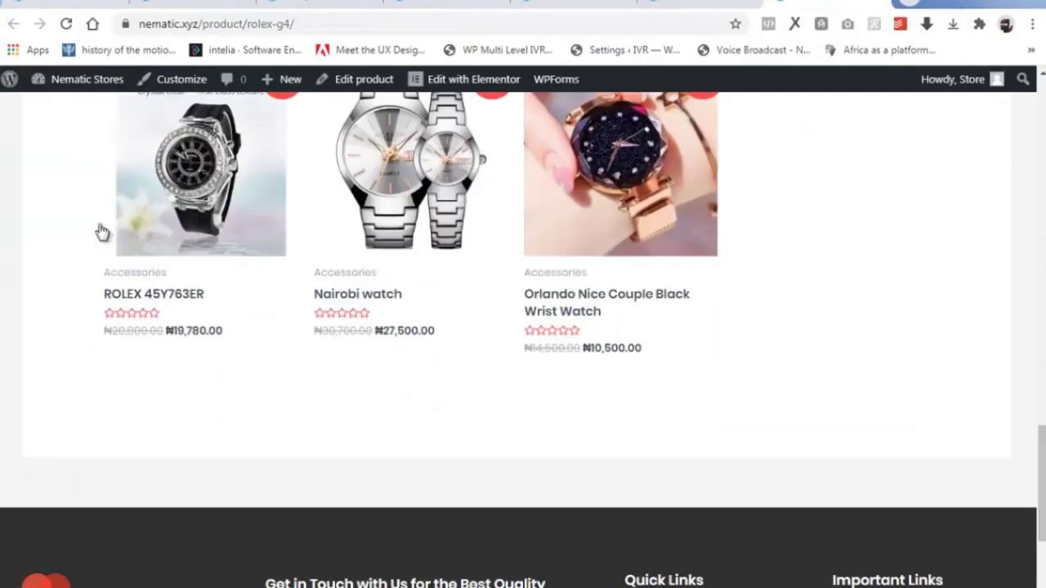
click(315, 3)
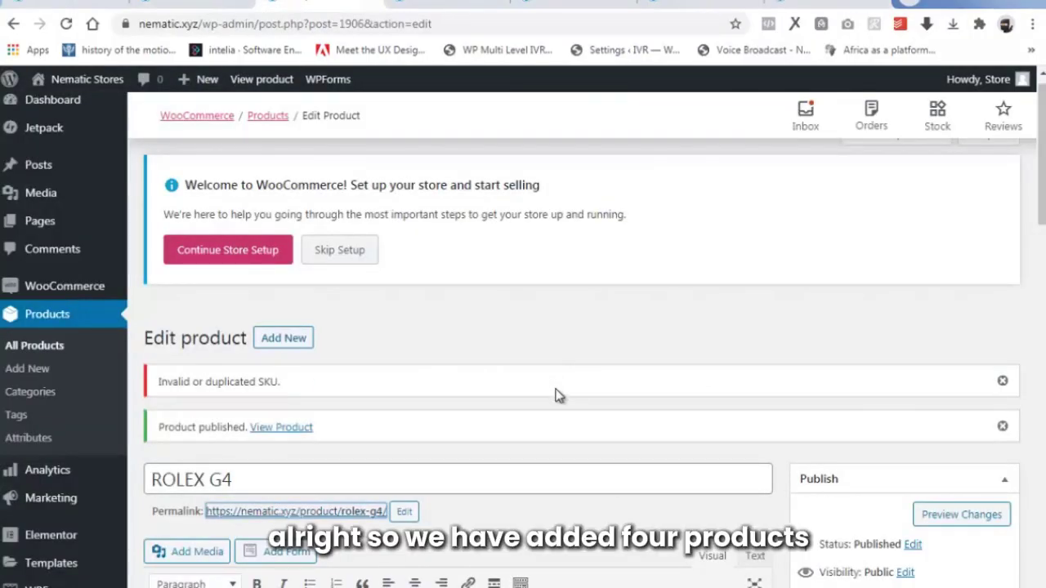
scroll(555, 401, down, 2)
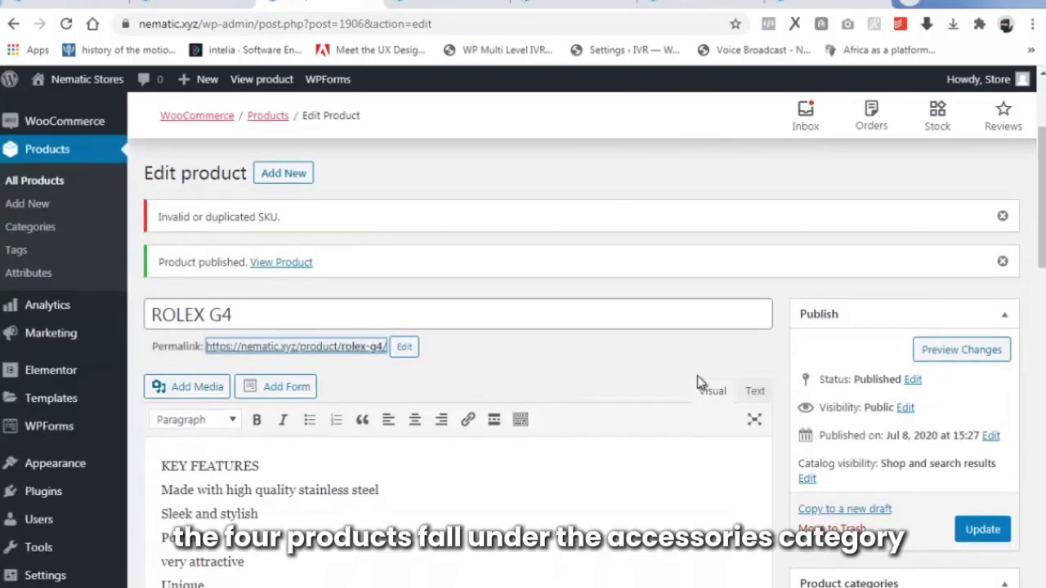
scroll(581, 326, up, 2)
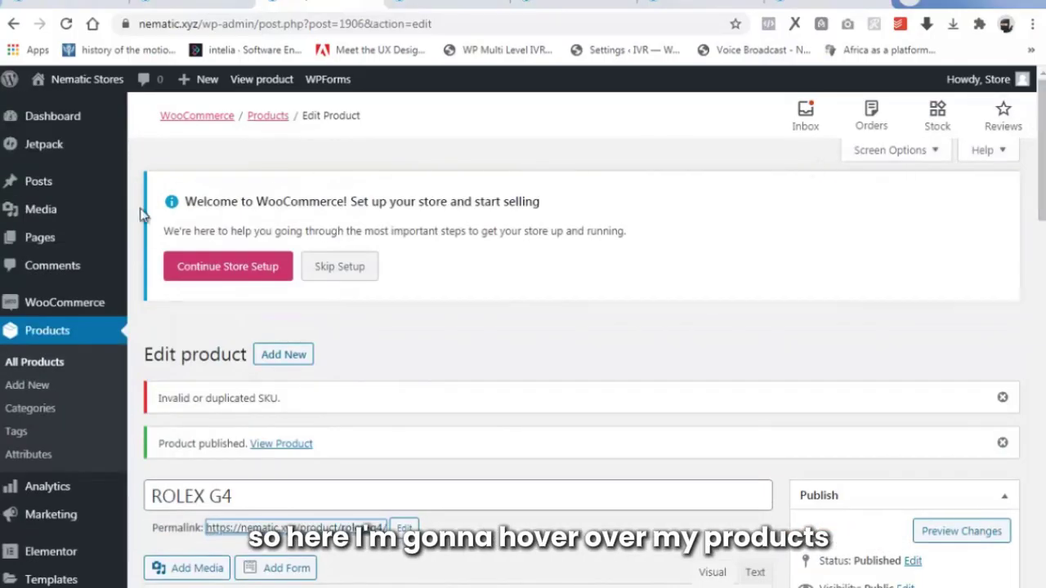
Bring up All Products and scan the list for the new watches.
click(38, 365)
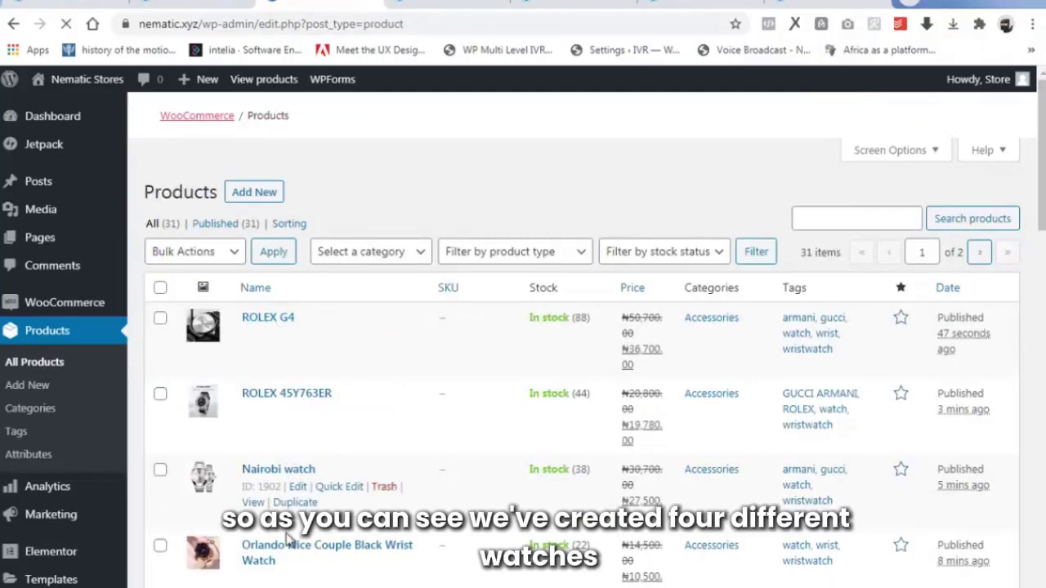
scroll(263, 452, down, 1)
scroll(263, 452, down, 1)
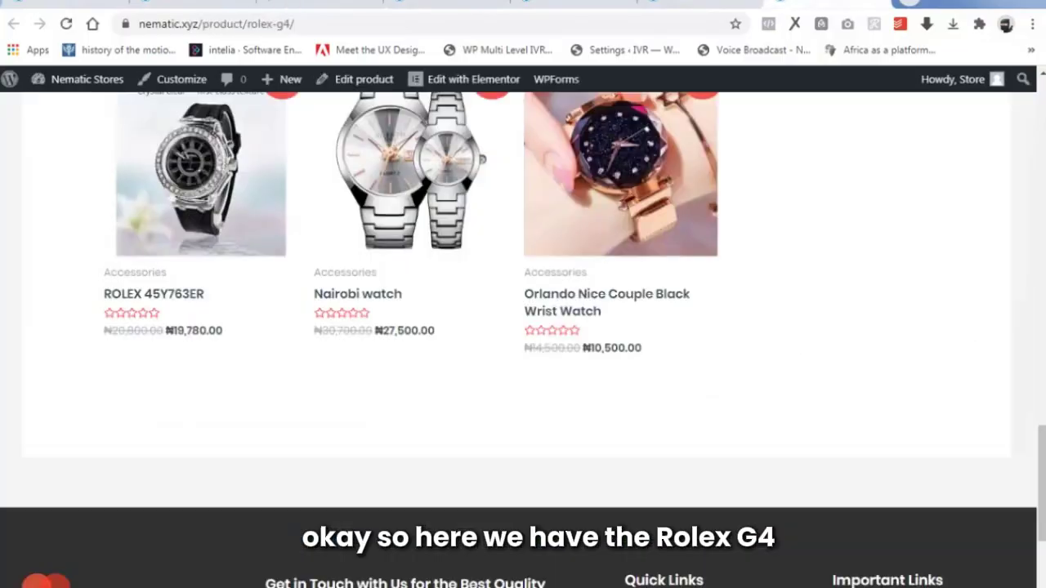
scroll(479, 296, up, 15)
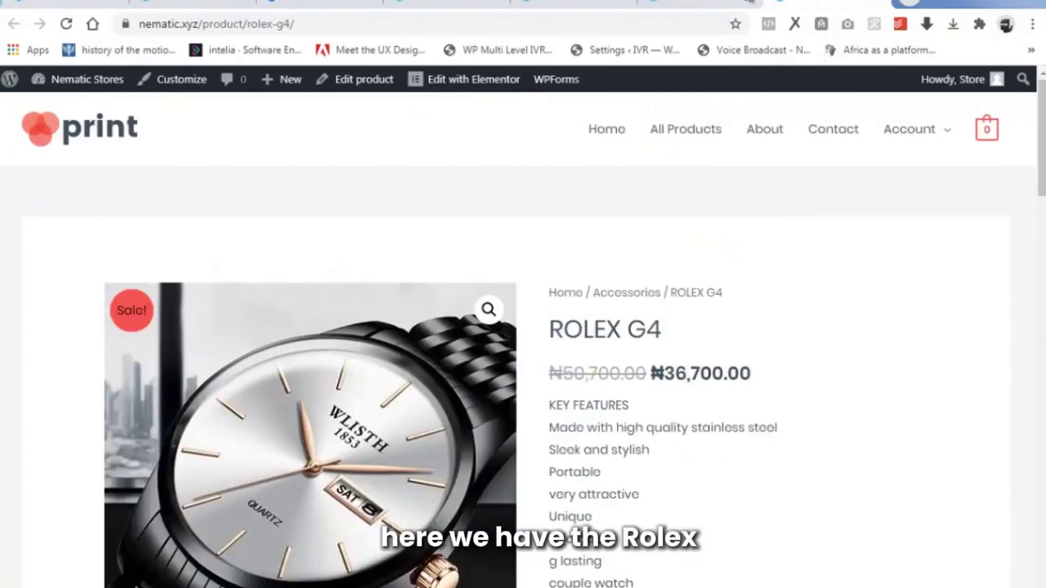
Review the ROLEX 45Y763ER, Nairobi and Orlando watch pages, then return to the admin list.
click(719, 2)
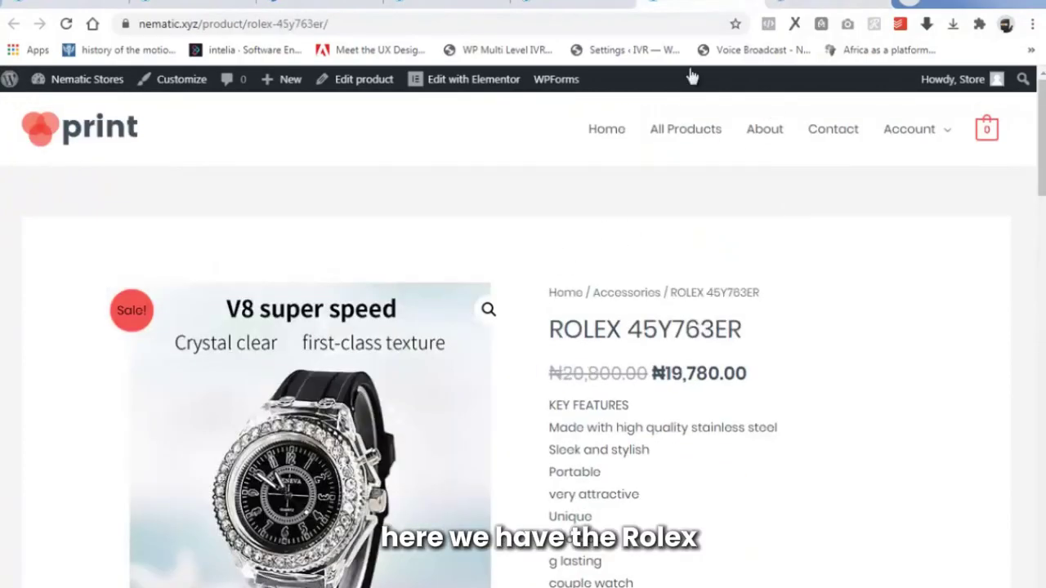
key(ctrl+shift+Tab)
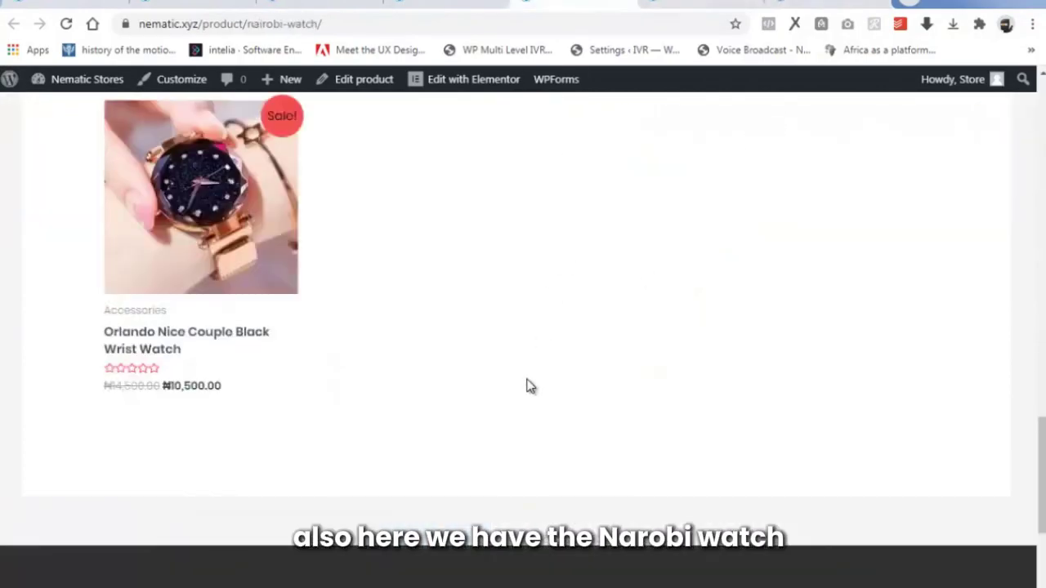
scroll(523, 379, up, 8)
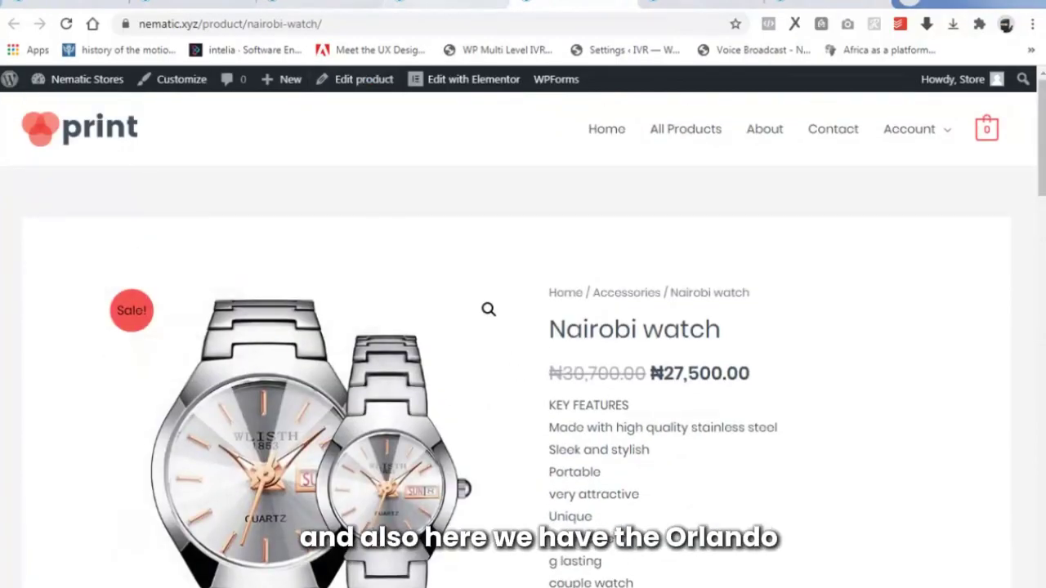
key(ctrl+shift+Tab)
scroll(416, 339, up, 15)
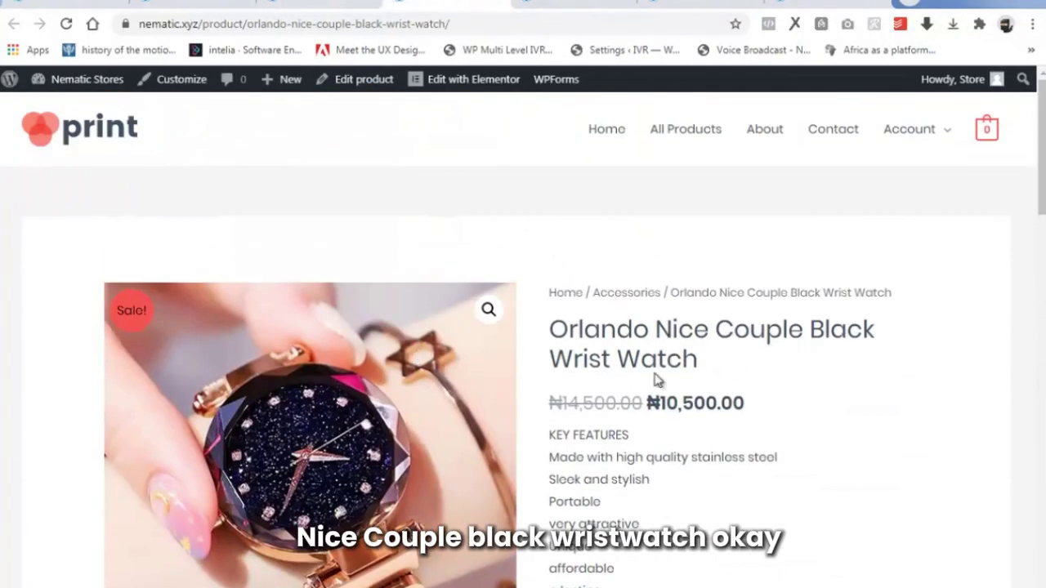
key(ctrl+shift+Tab)
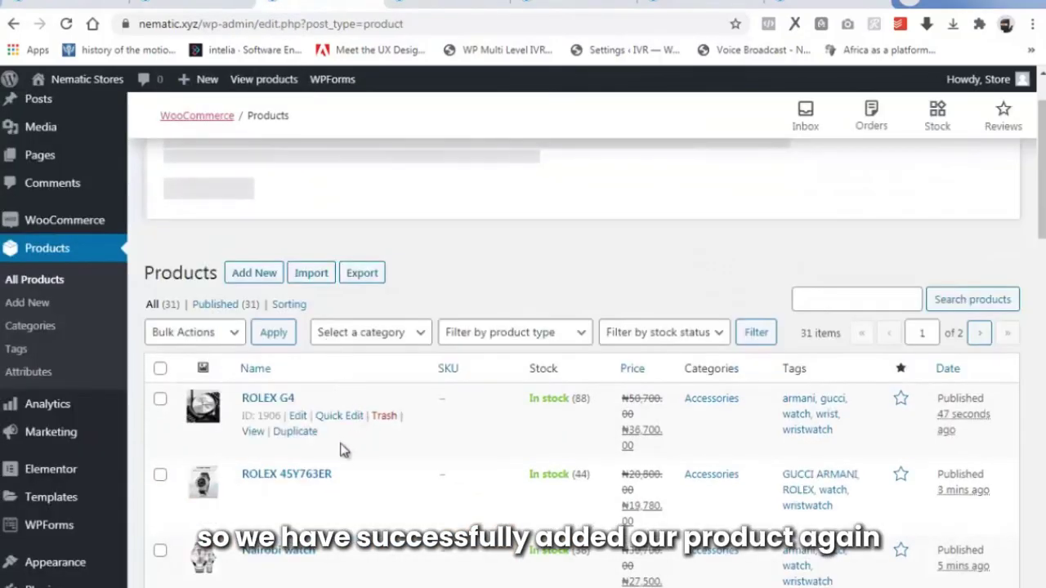
scroll(343, 449, down, 1)
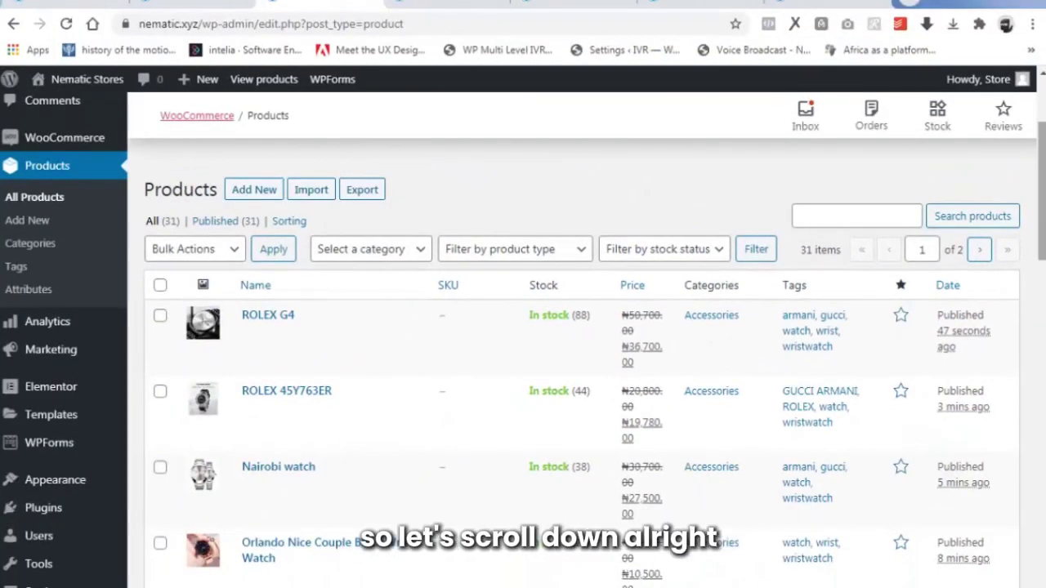
Unfeature the Black Printed Coffee Mug, Personalised Mug and Father's Day Coffee Mug.
scroll(572, 367, down, 15)
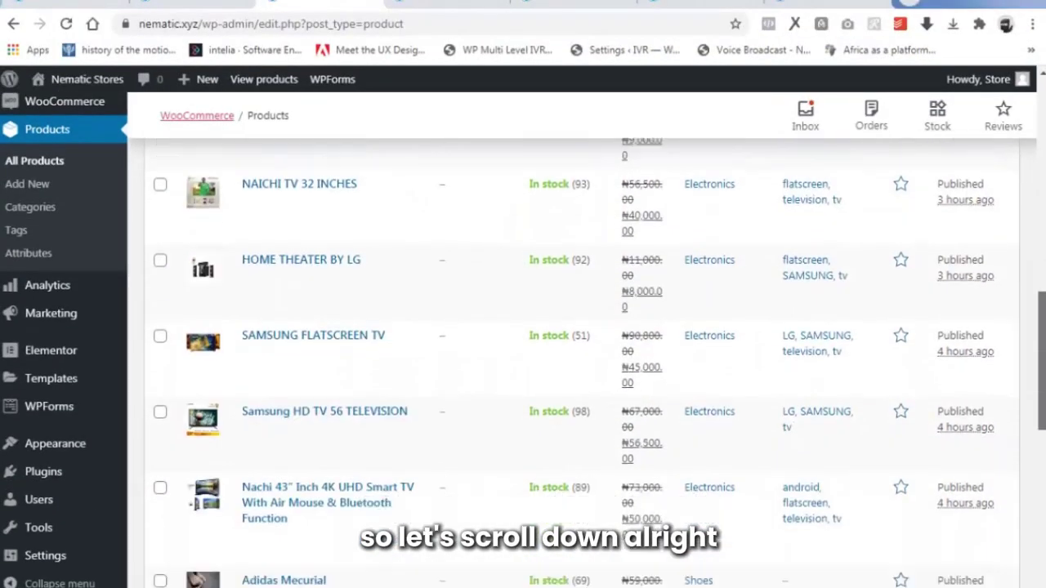
scroll(572, 327, down, 1)
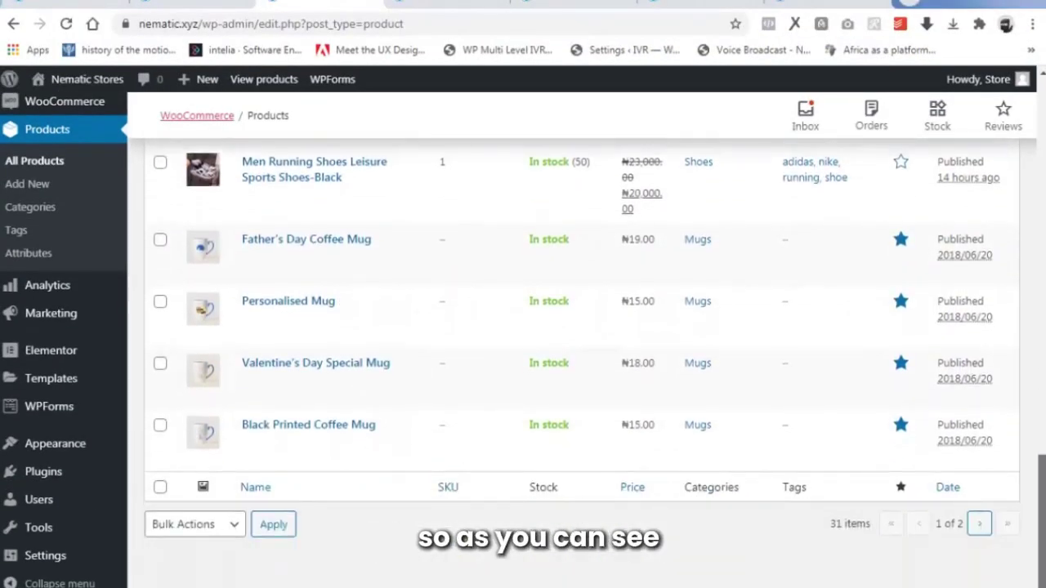
scroll(806, 525, up, 1)
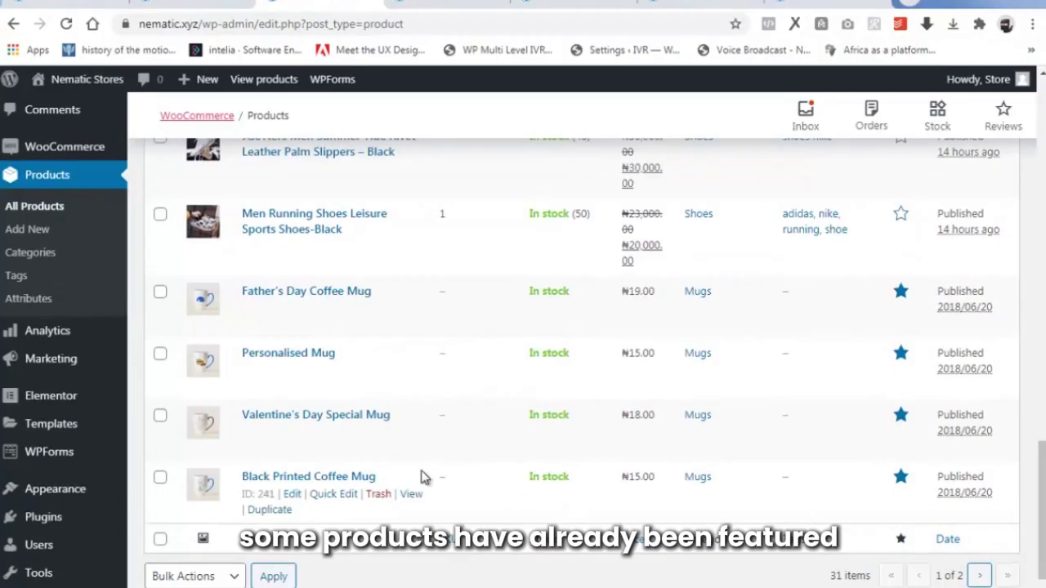
click(901, 480)
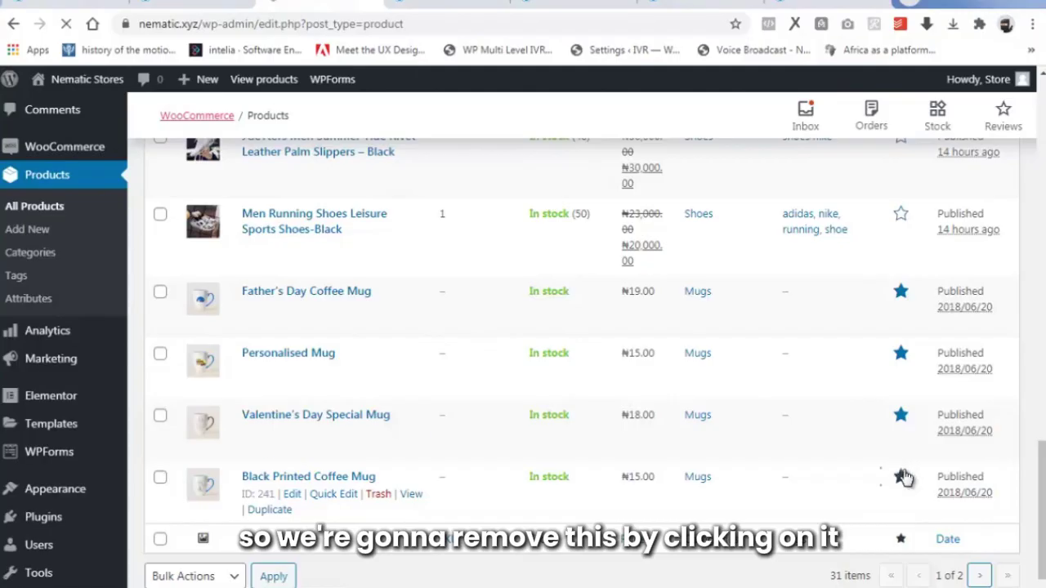
scroll(905, 498, down, 4)
scroll(905, 503, down, 10)
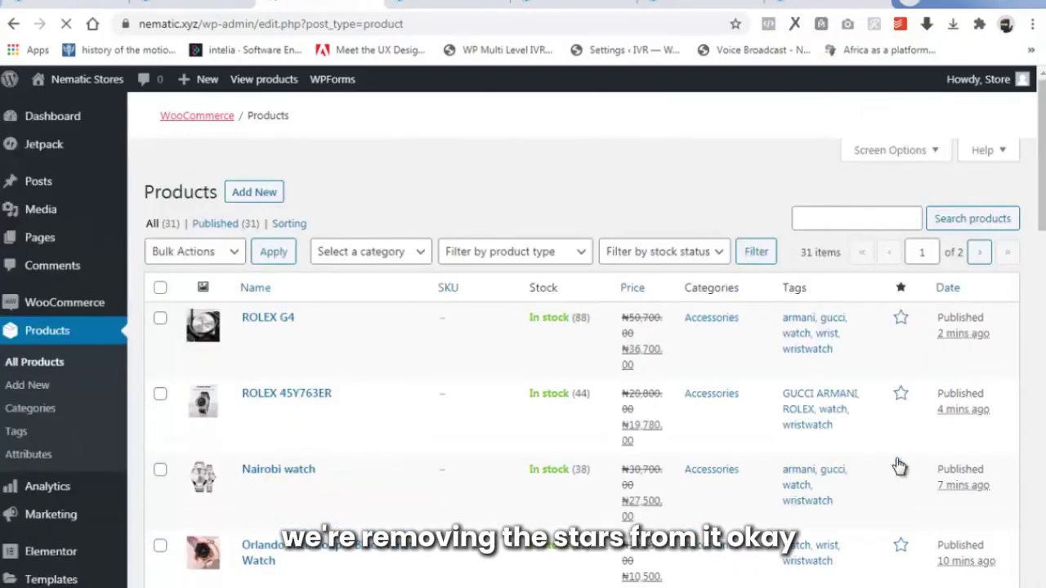
scroll(899, 469, down, 10)
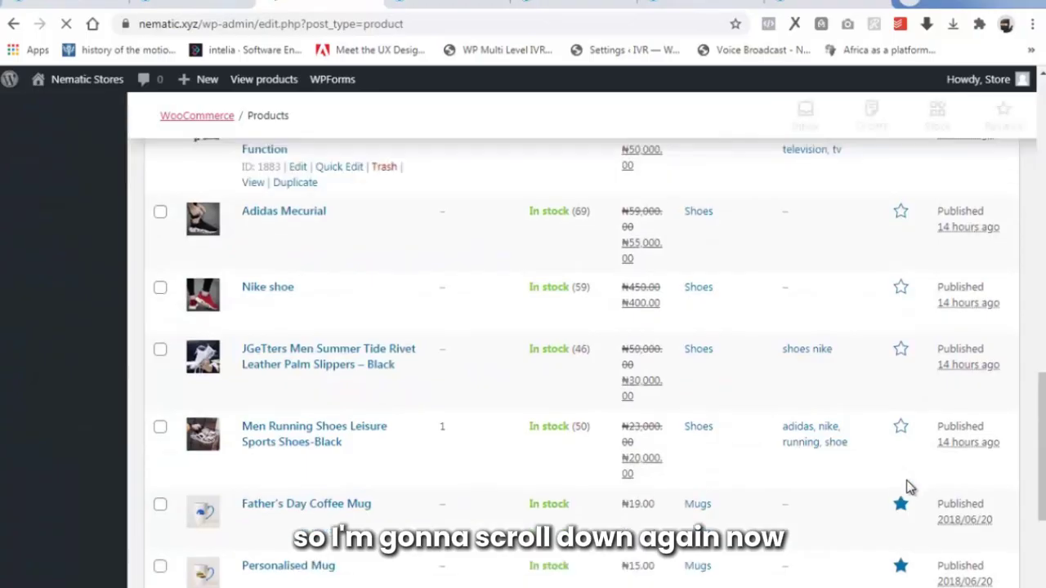
scroll(905, 487, down, 1)
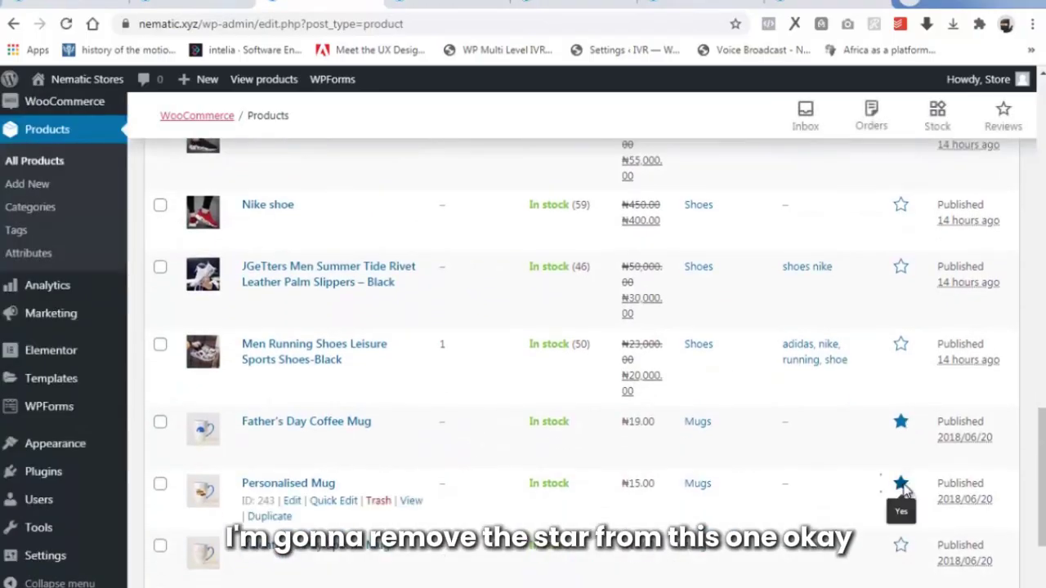
click(901, 485)
scroll(905, 490, down, 14)
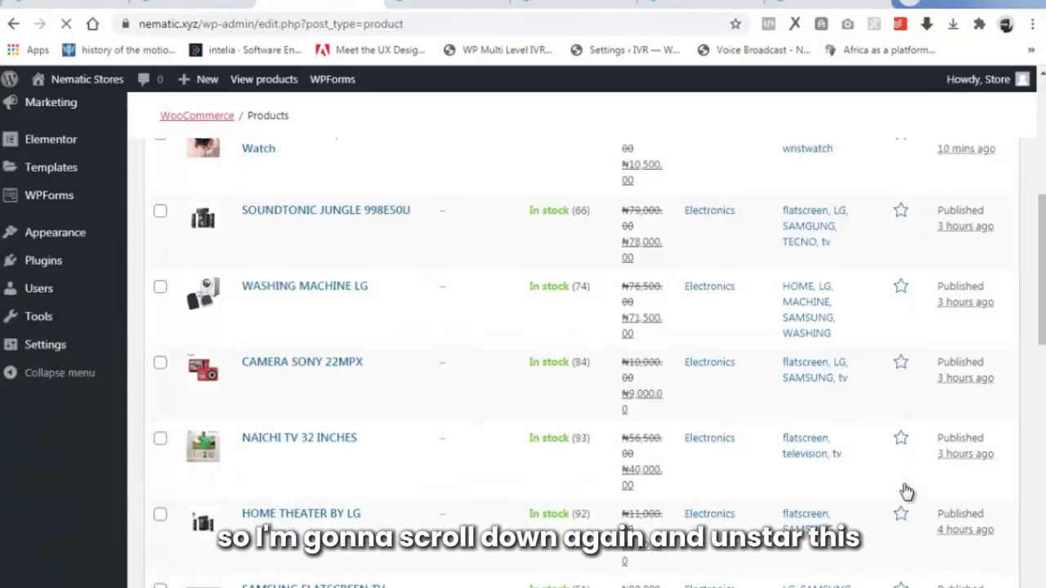
scroll(905, 489, down, 1)
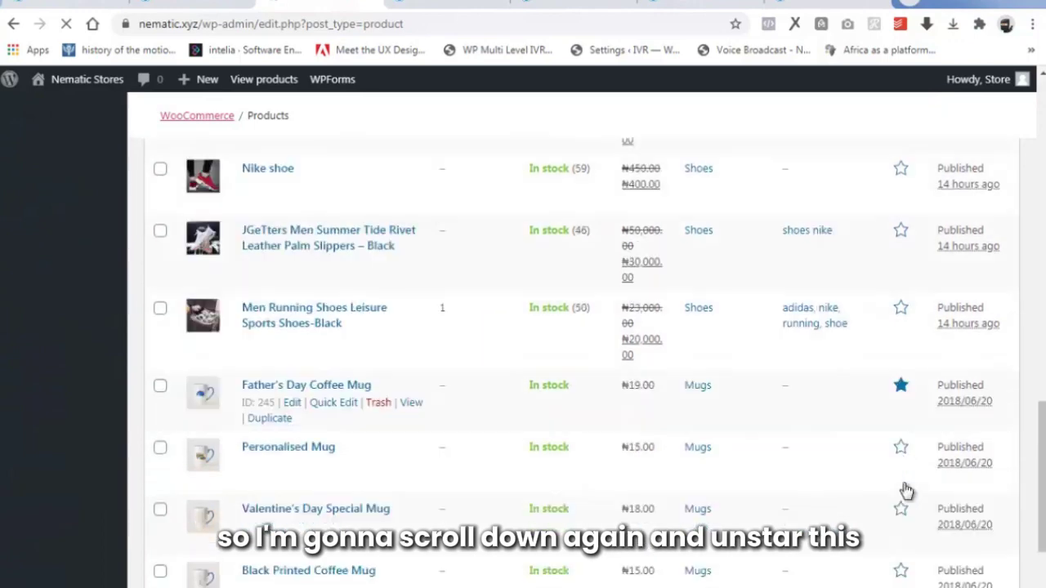
click(899, 386)
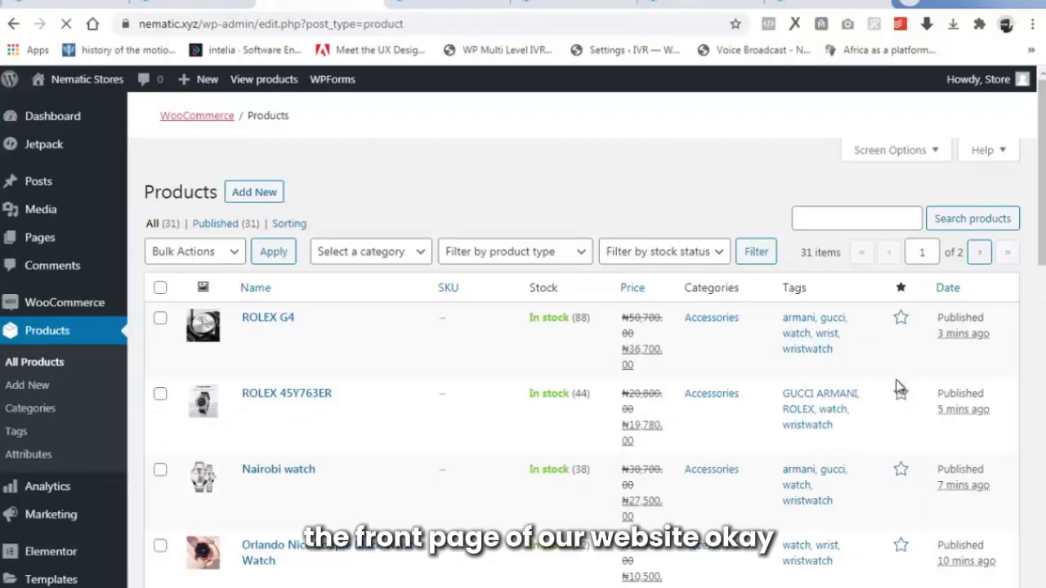
Go to page 2 of the Products list.
scroll(882, 392, down, 3)
scroll(874, 398, up, 3)
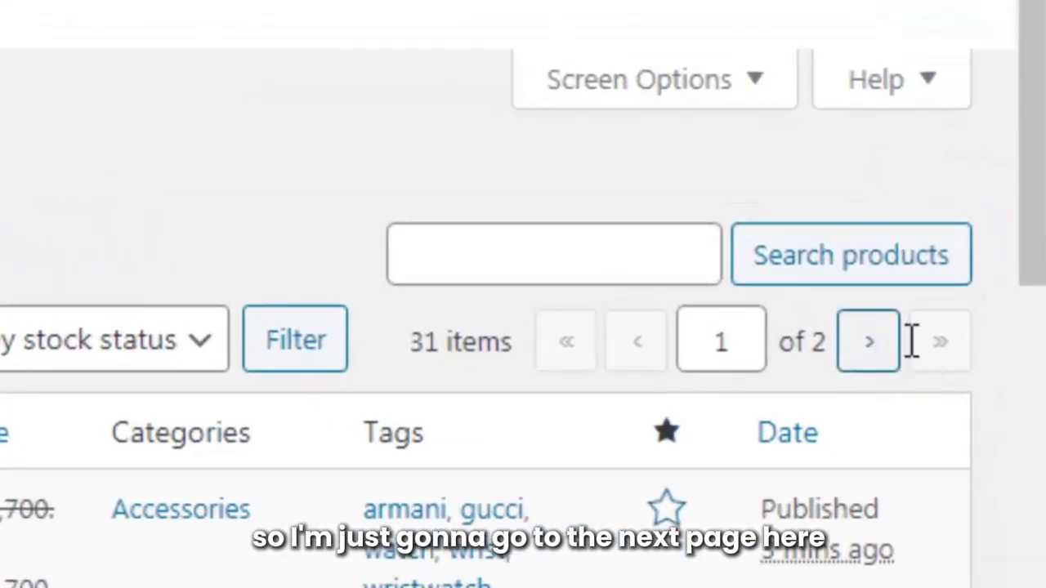
click(869, 343)
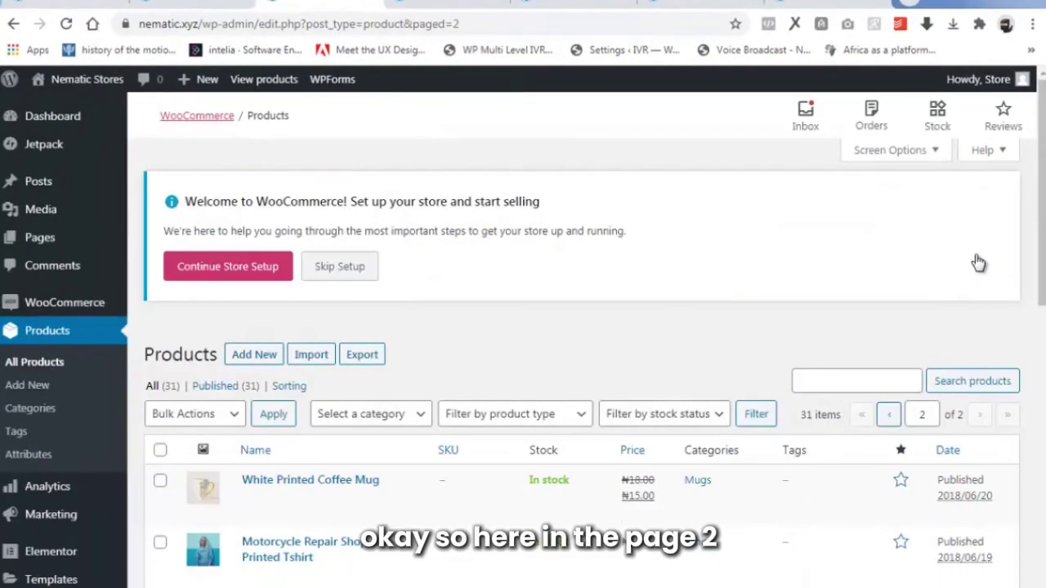
scroll(845, 503, down, 3)
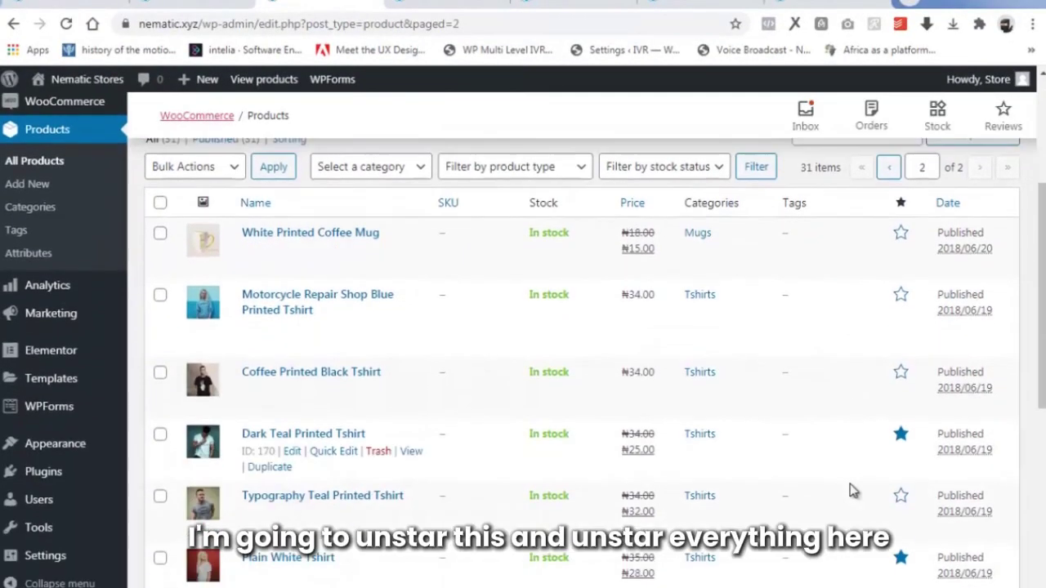
scroll(901, 433, down, 2)
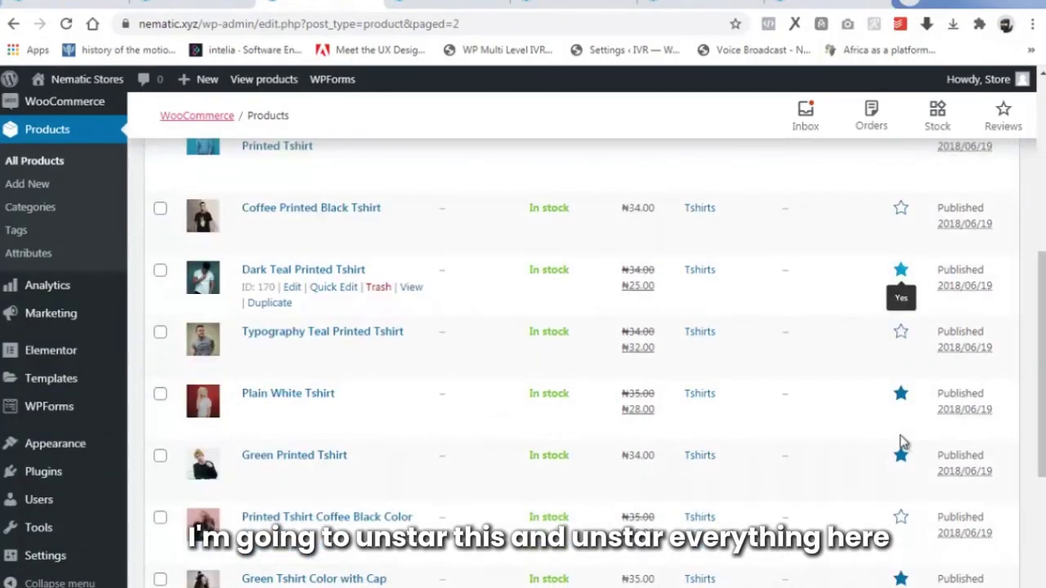
scroll(903, 498, down, 4)
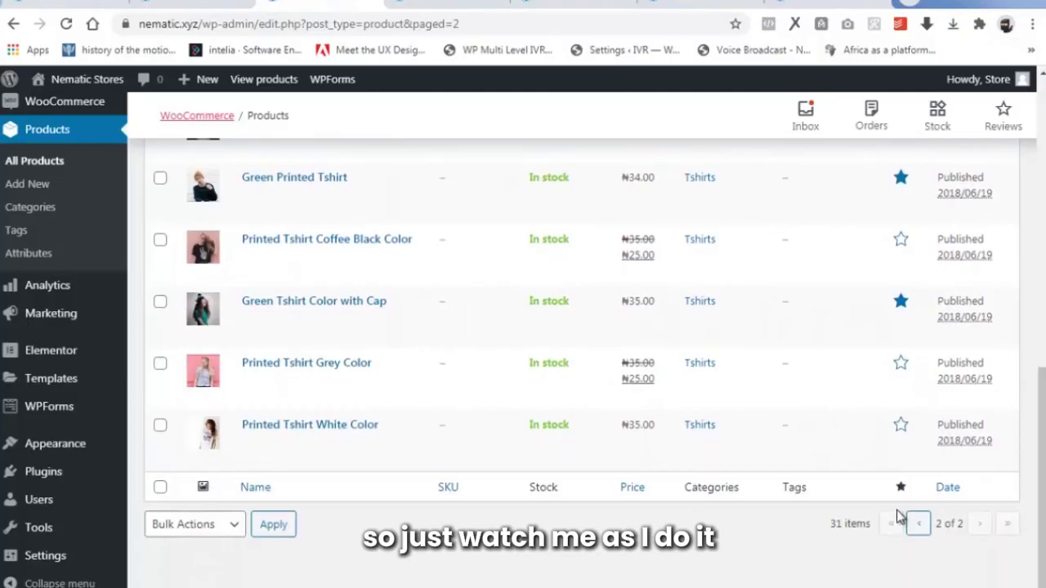
scroll(897, 511, up, 8)
click(900, 489)
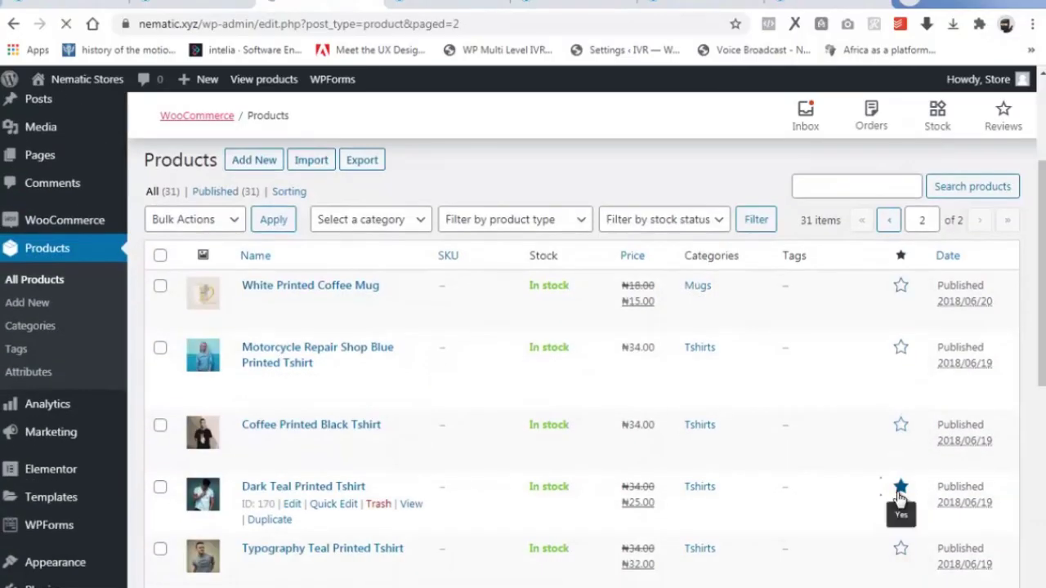
scroll(899, 368, down, 4)
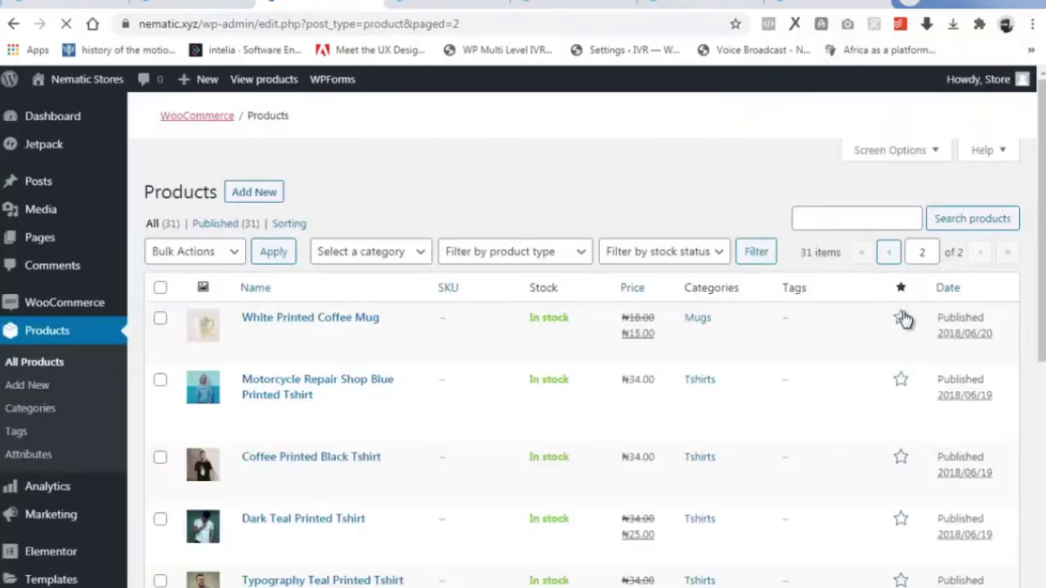
scroll(903, 319, down, 2)
scroll(902, 375, down, 2)
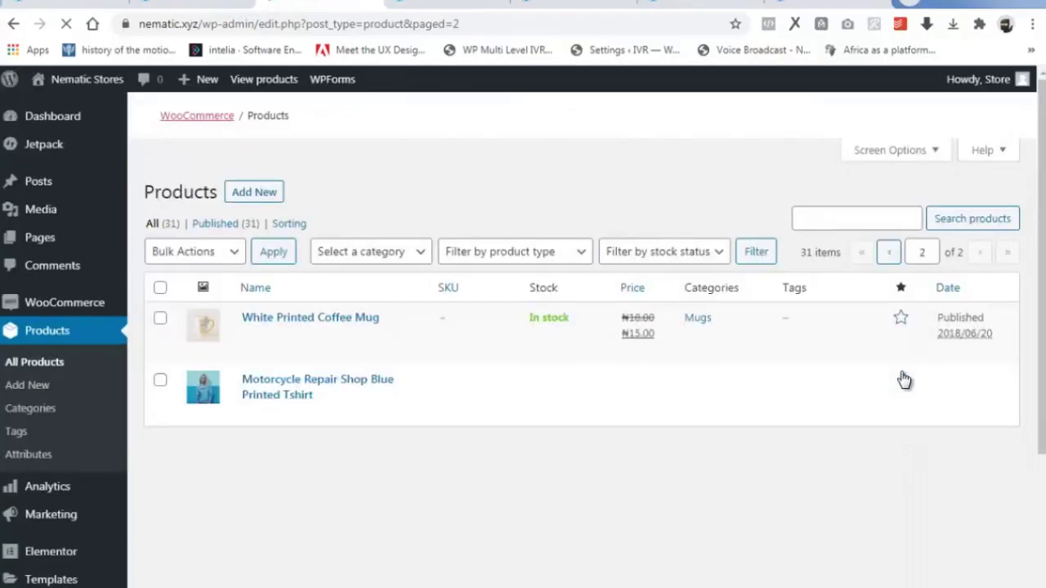
scroll(902, 376, down, 5)
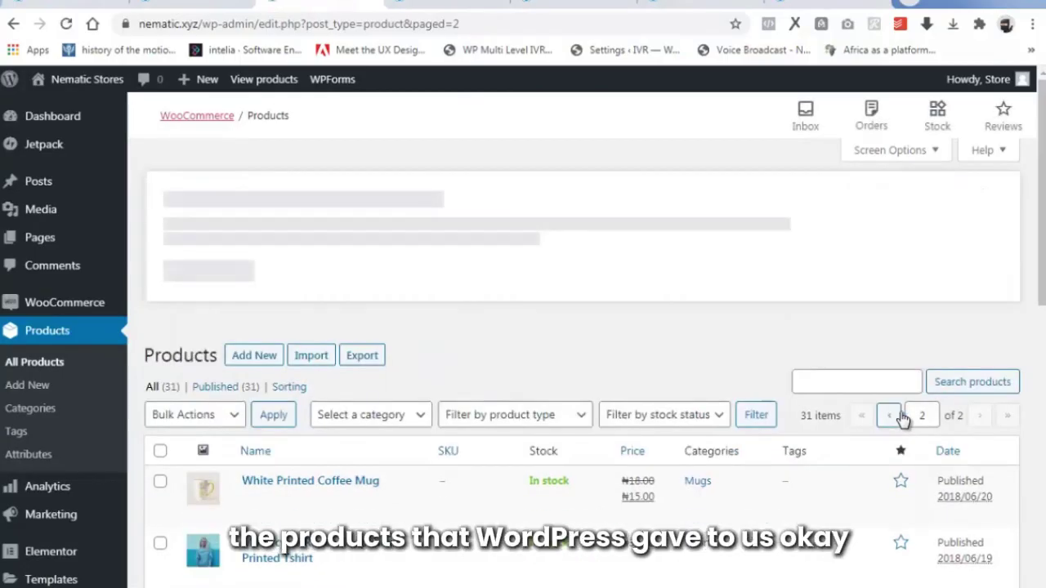
drag(1042, 199, 1044, 229)
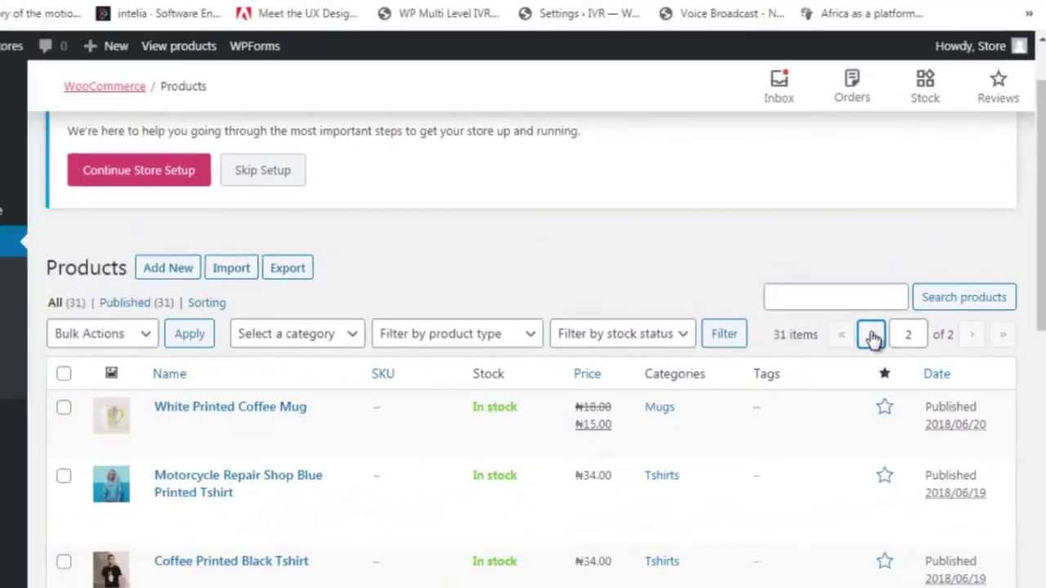
On page 1, feature CAMERA SONY 22MPX, NAICHI TV 32 INCHES and HOME THEATER BY LG.
click(740, 299)
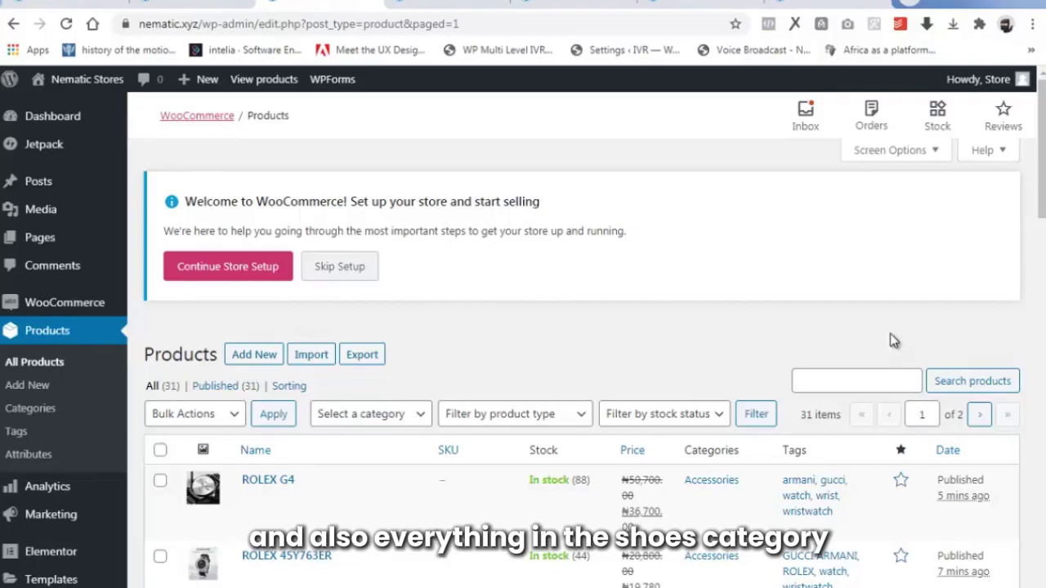
drag(1042, 172, 1042, 408)
scroll(657, 488, down, 1)
scroll(657, 488, down, 2)
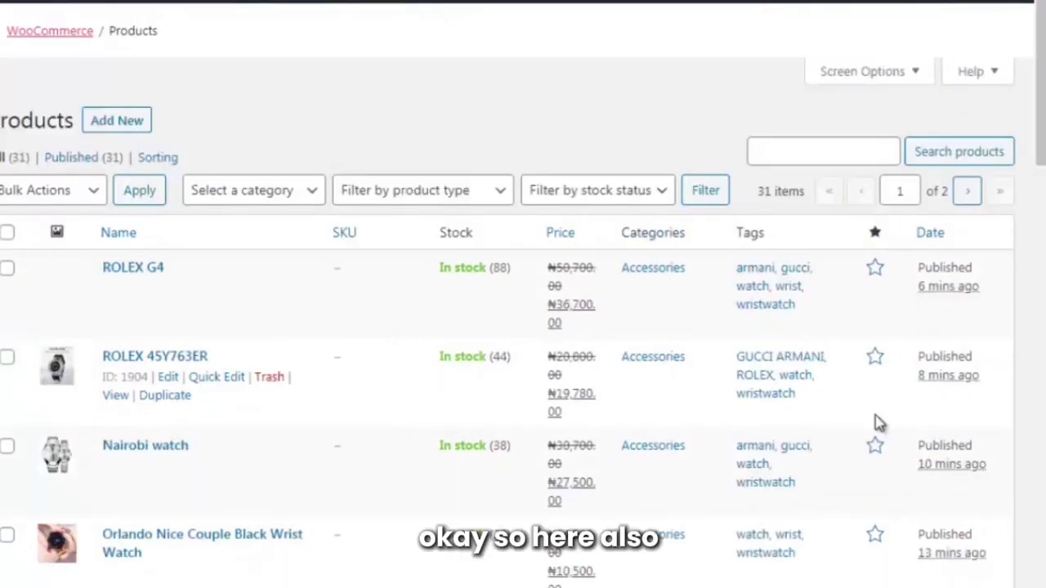
scroll(877, 422, down, 3)
scroll(868, 439, up, 1)
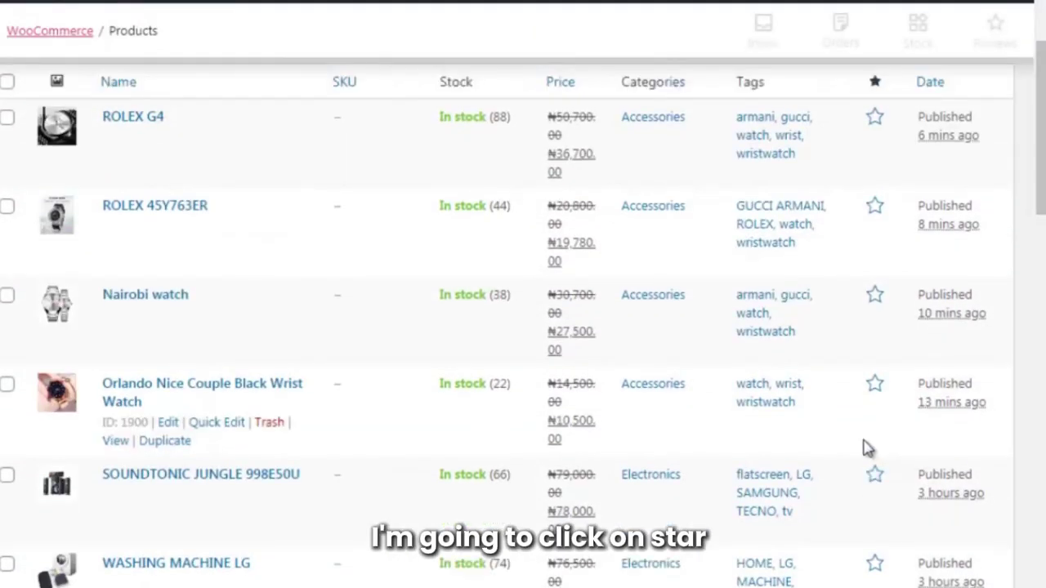
scroll(874, 433, up, 3)
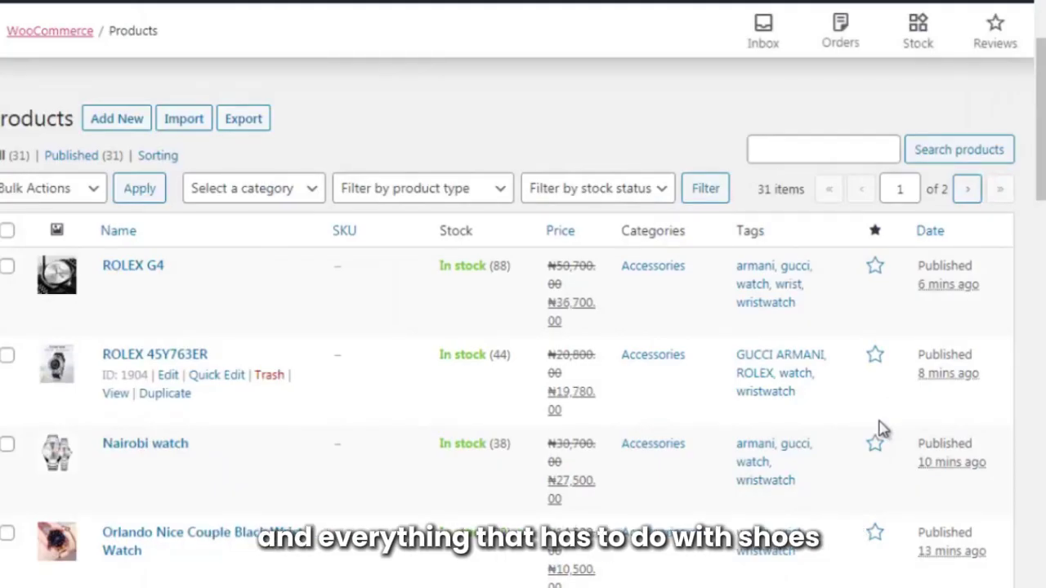
scroll(882, 429, down, 5)
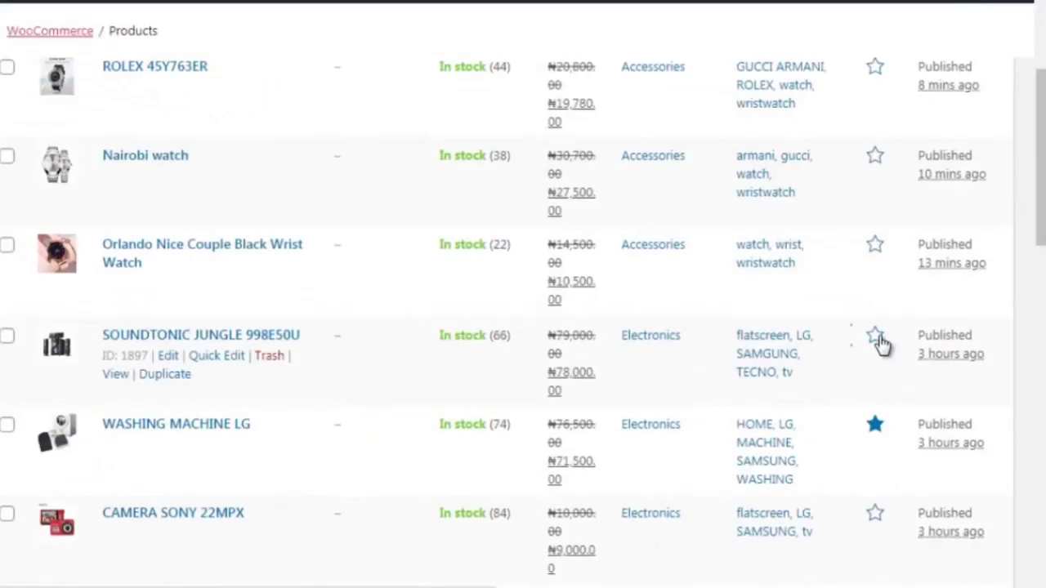
scroll(875, 335, down, 6)
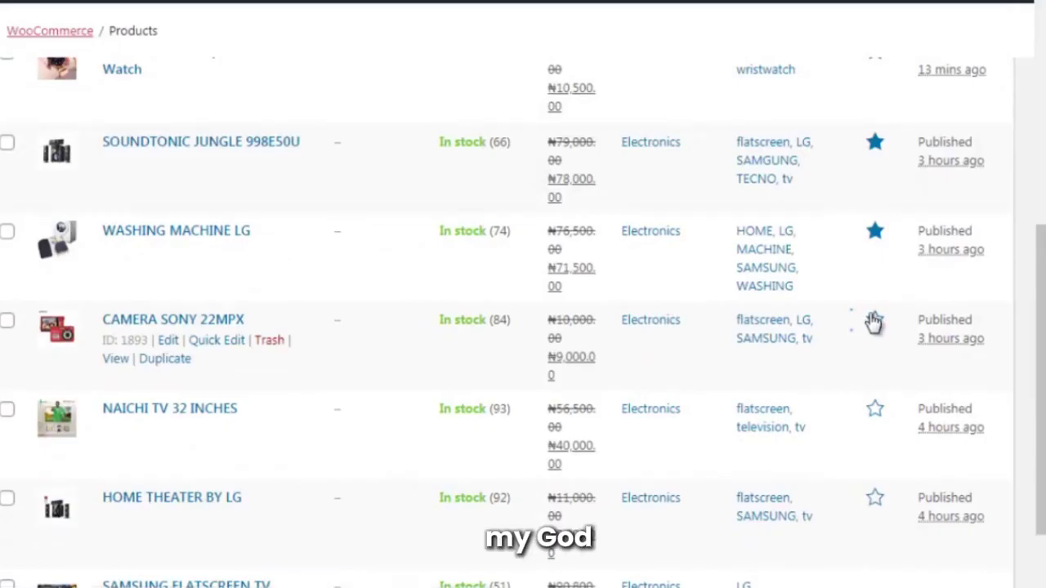
click(873, 321)
scroll(868, 322, down, 6)
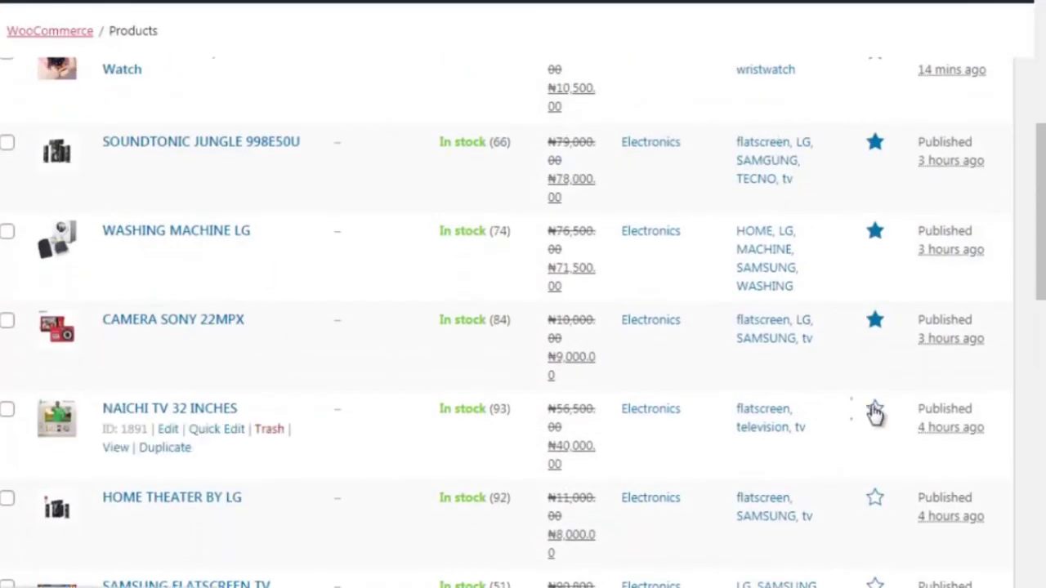
click(874, 410)
scroll(875, 412, down, 1)
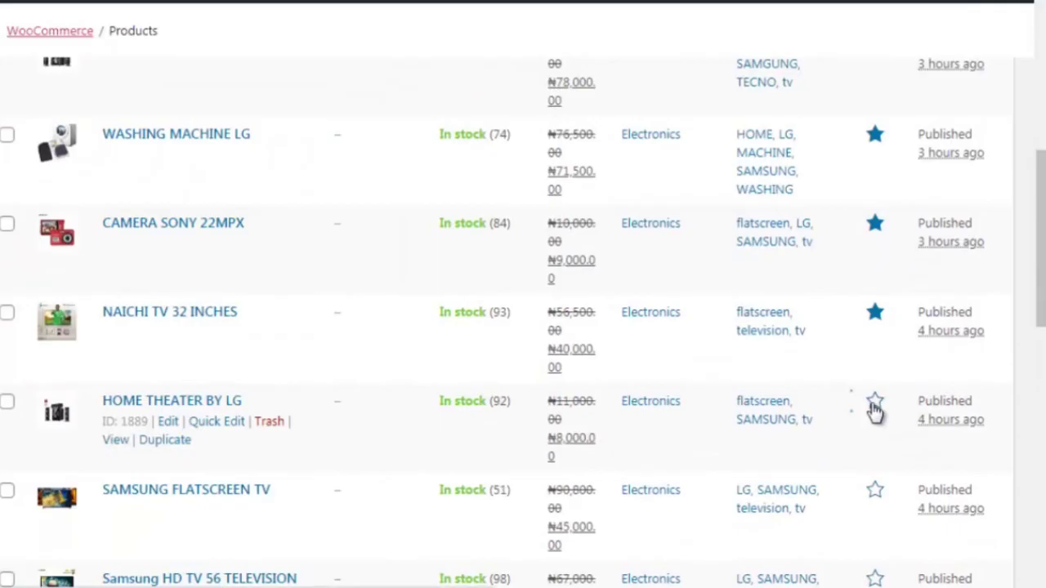
click(875, 406)
Feature SAMSUNG FLATSCREEN TV, Samsung HD TV 56, the Nachi 4K TV, Adidas Mecurial and Nike shoe.
scroll(873, 413, down, 7)
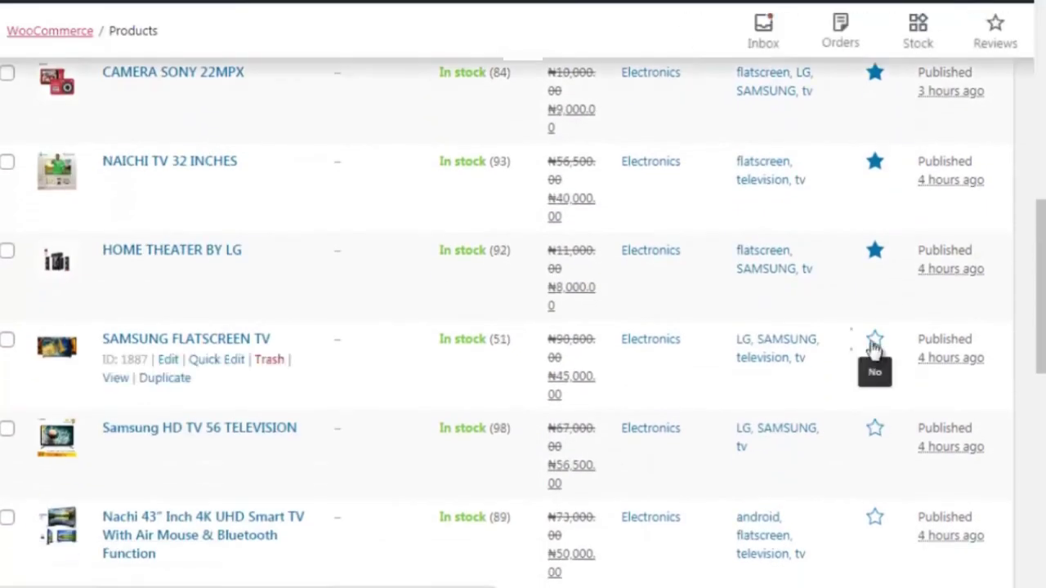
click(873, 344)
scroll(873, 350, down, 3)
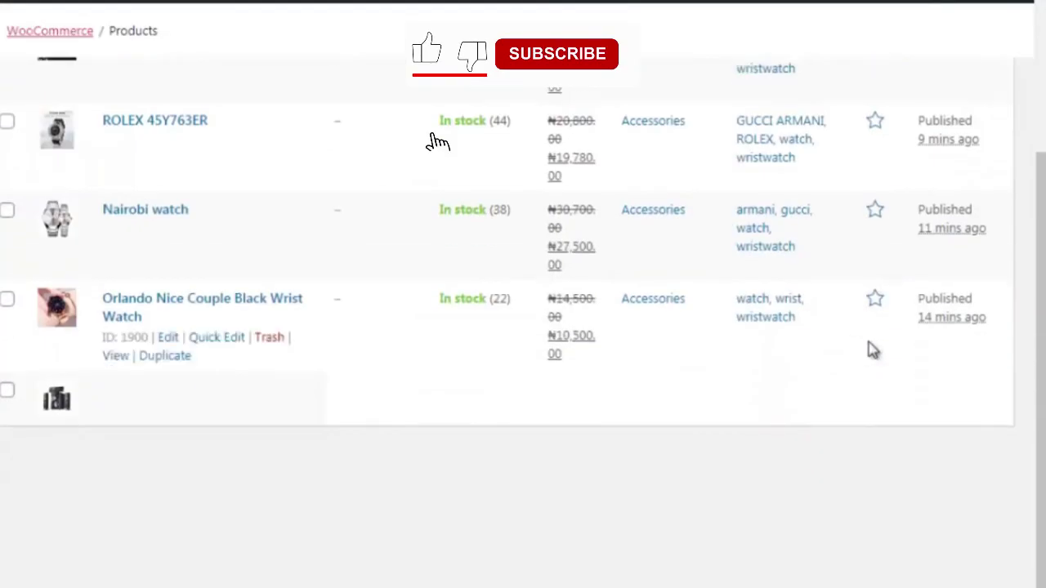
scroll(871, 350, down, 5)
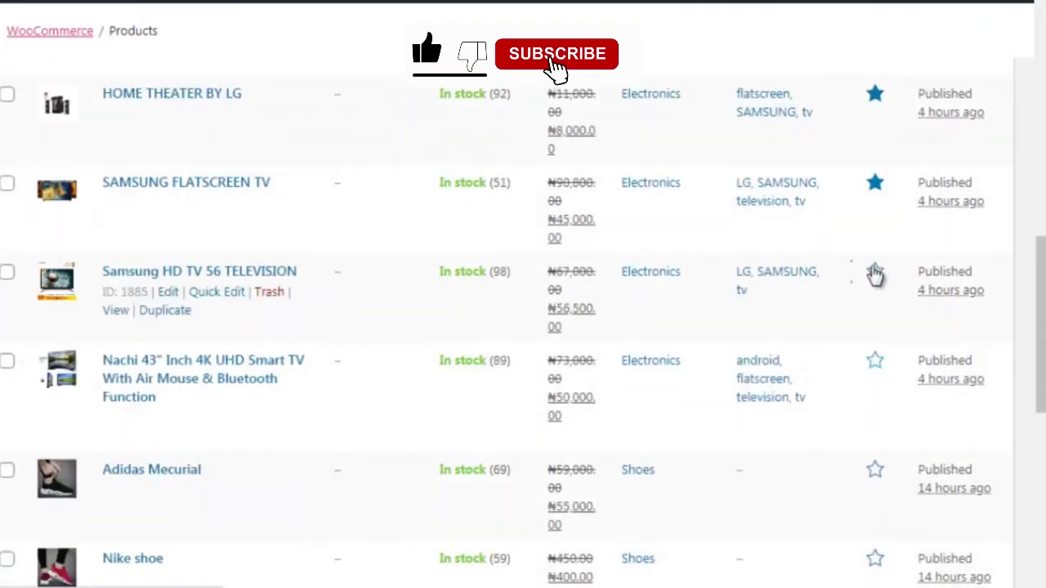
click(874, 274)
scroll(876, 327, down, 8)
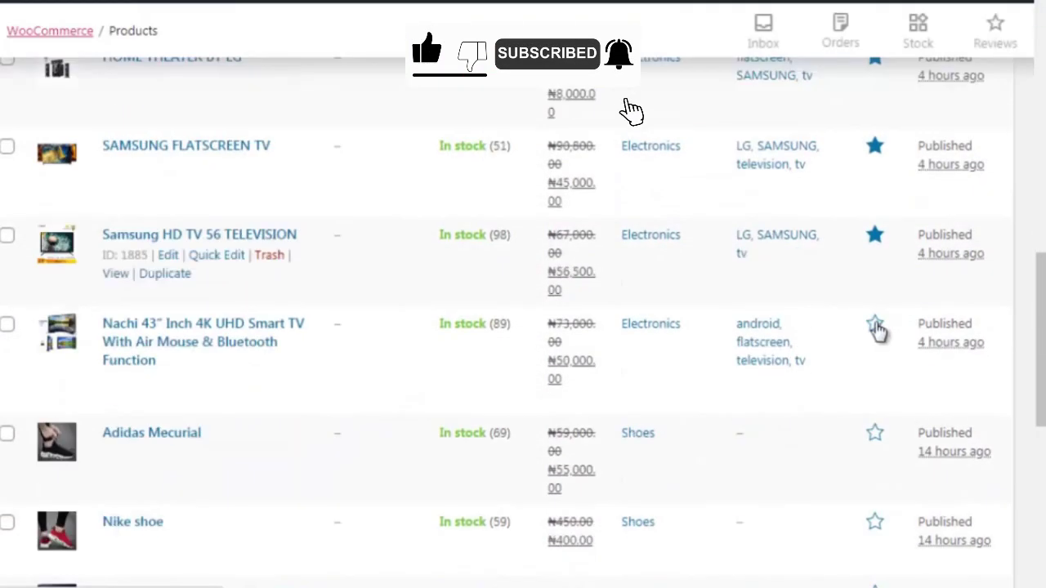
click(875, 327)
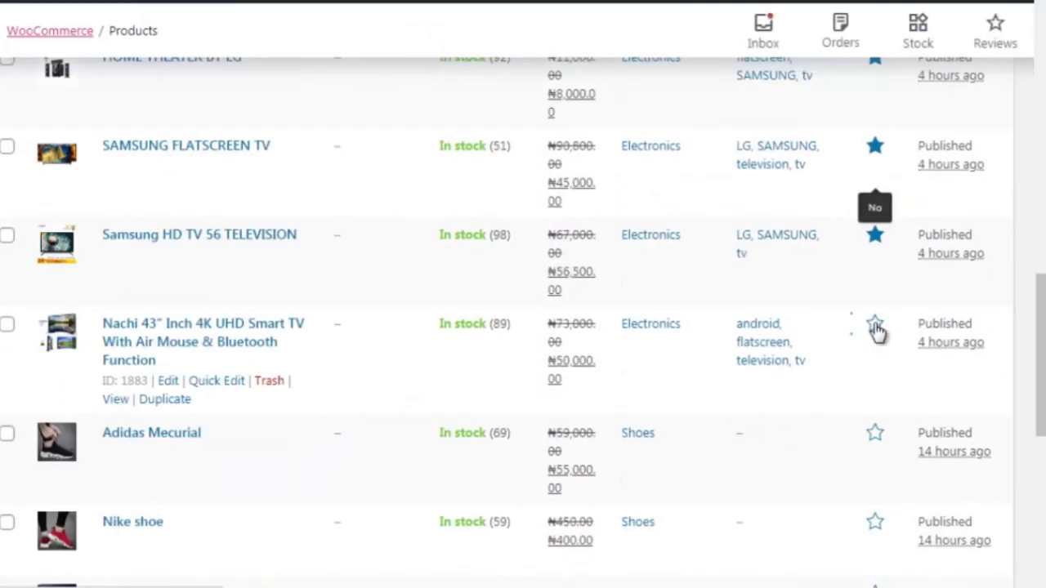
scroll(875, 311, down, 10)
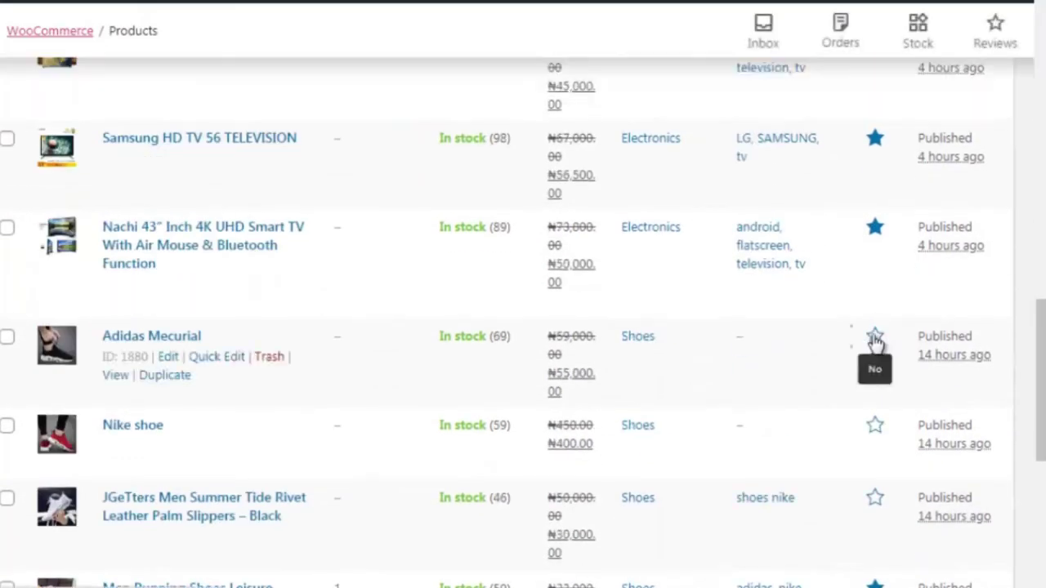
click(874, 339)
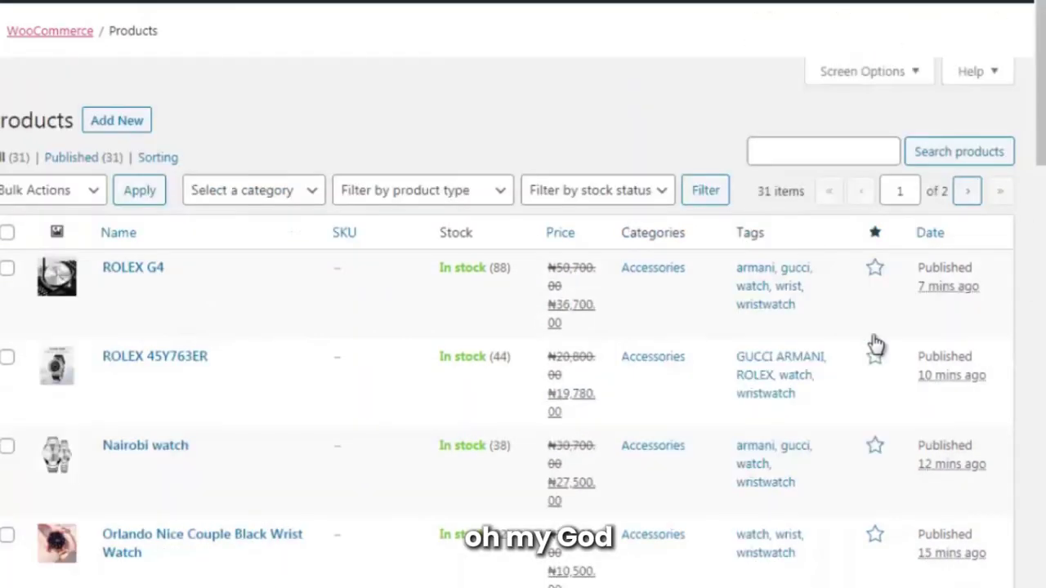
scroll(878, 327, down, 12)
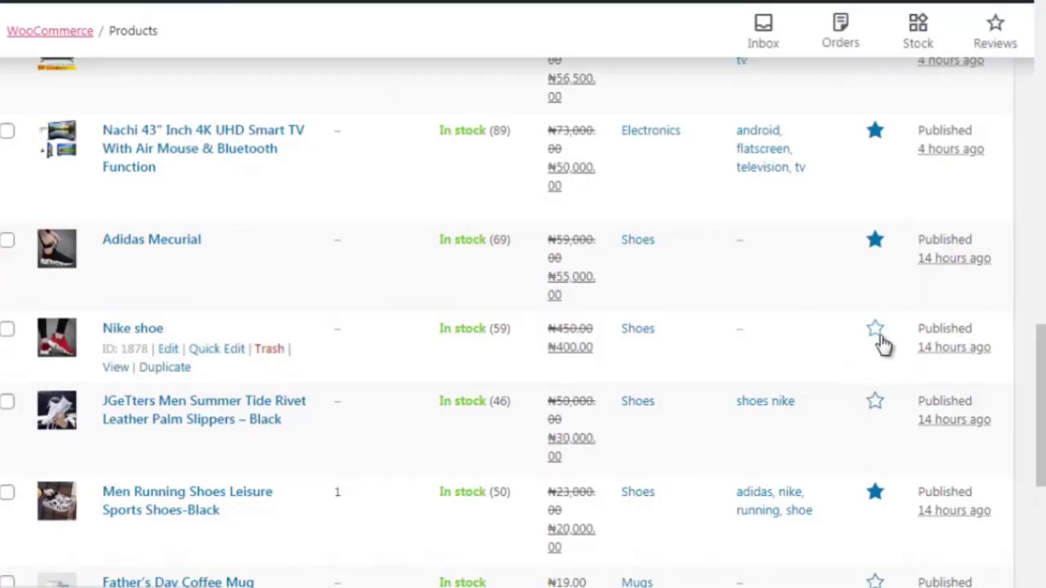
click(875, 332)
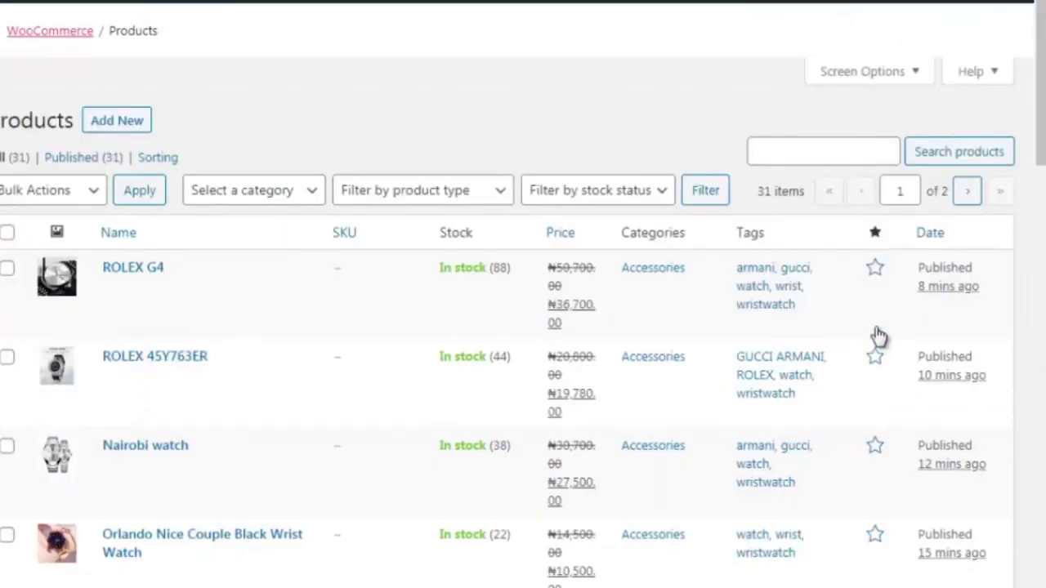
scroll(878, 338, down, 10)
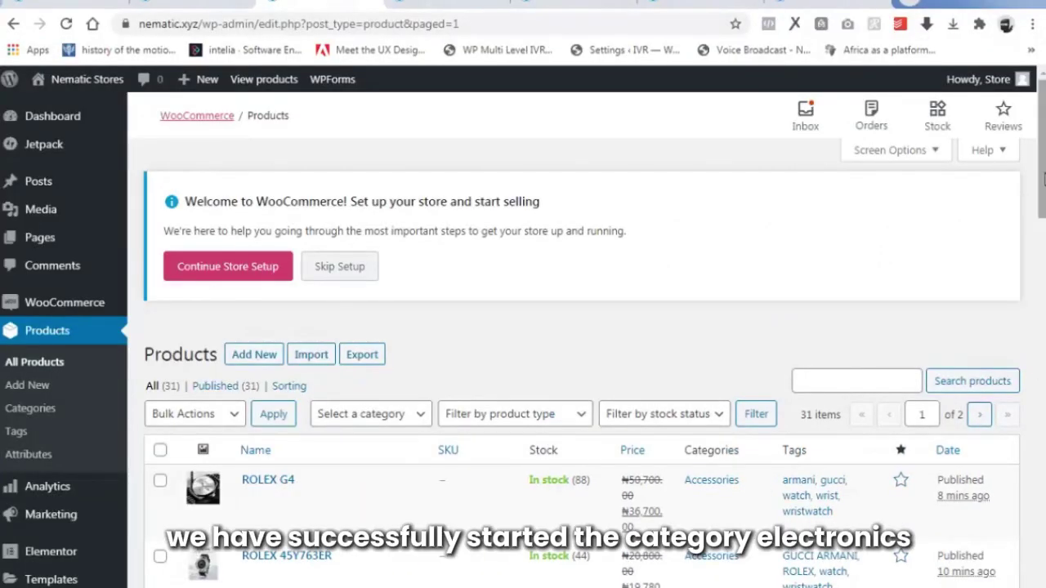
drag(1043, 192, 1042, 278)
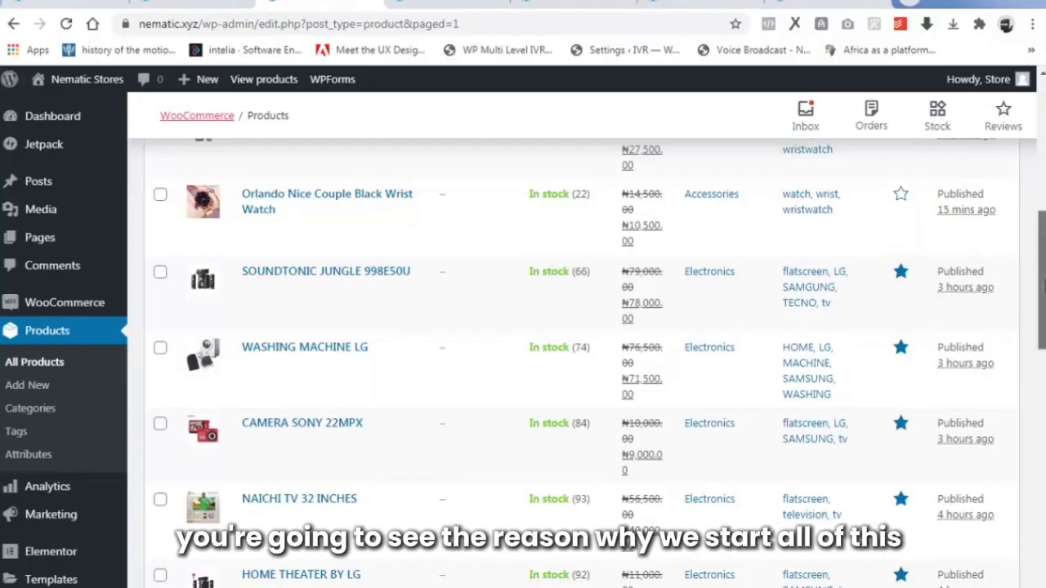
drag(1043, 280, 1043, 276)
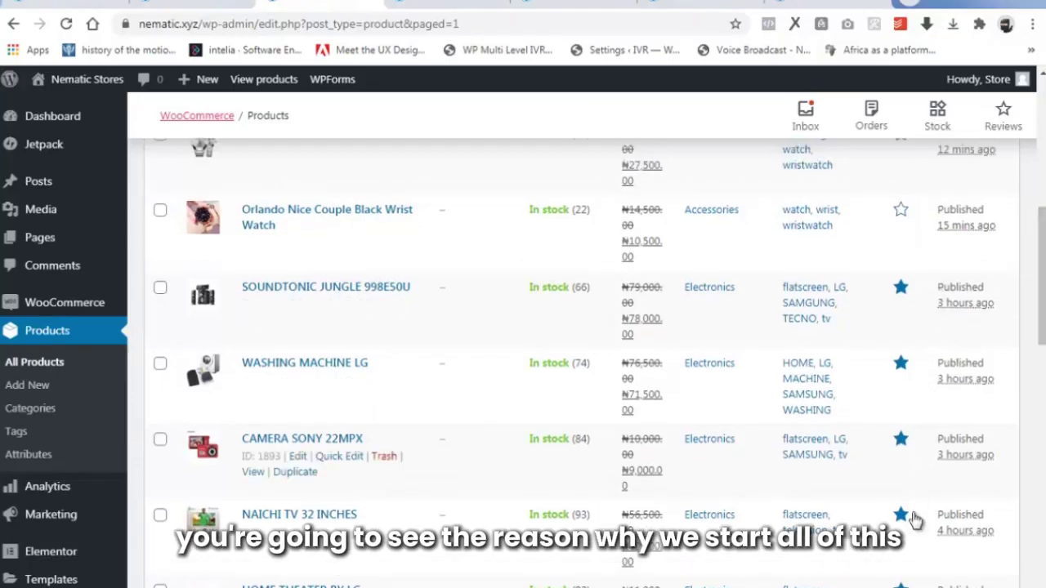
drag(1042, 282, 1042, 152)
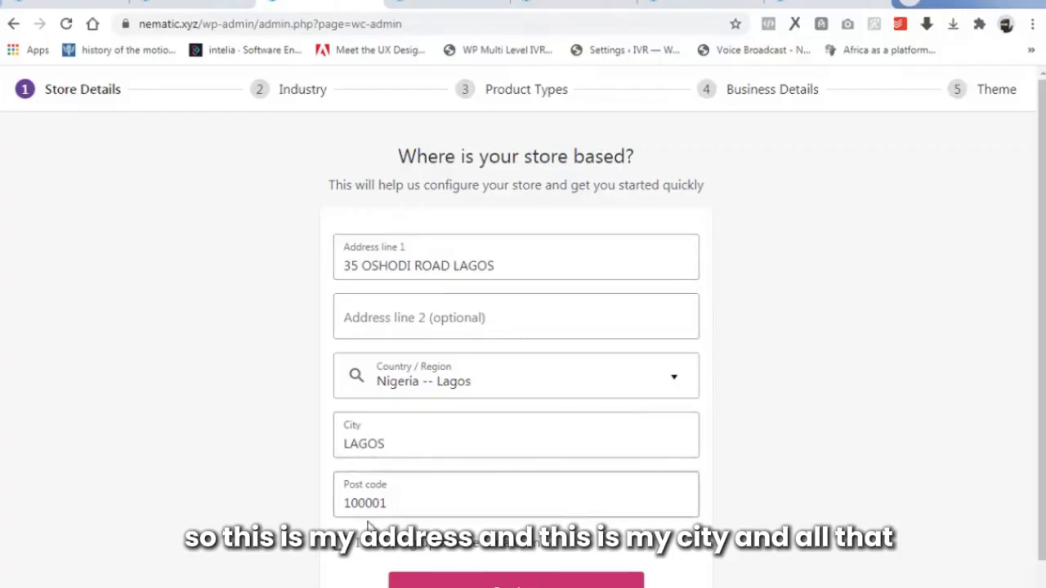
Submit the store address details and decline the usage-tracking prompt.
scroll(415, 498, down, 1)
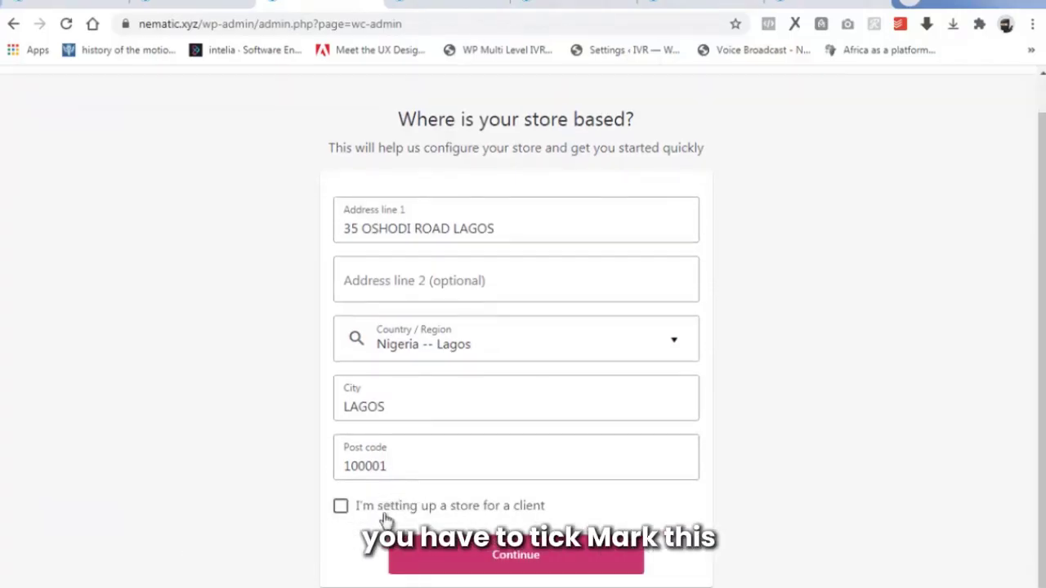
click(517, 564)
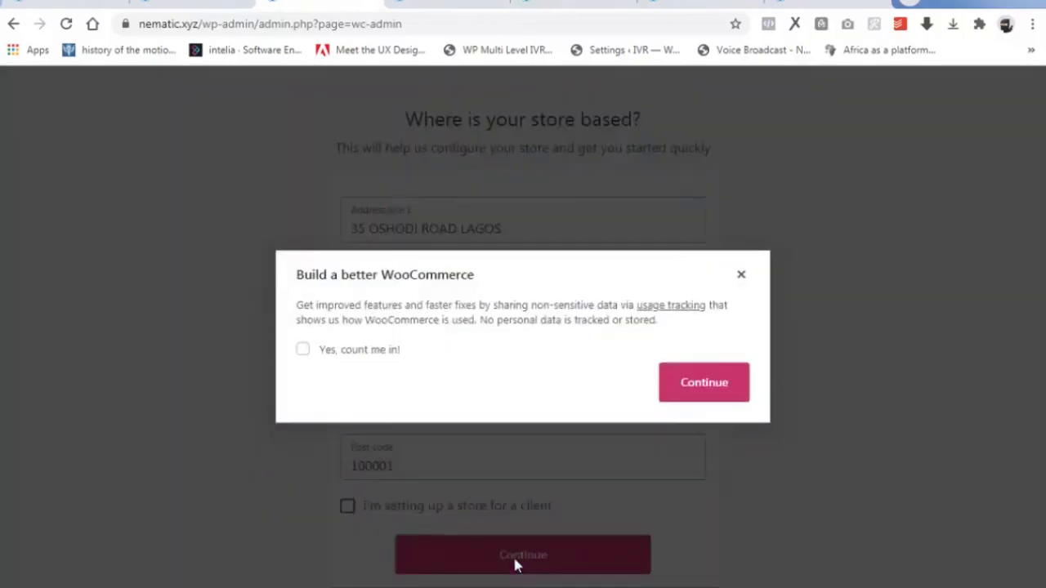
click(706, 388)
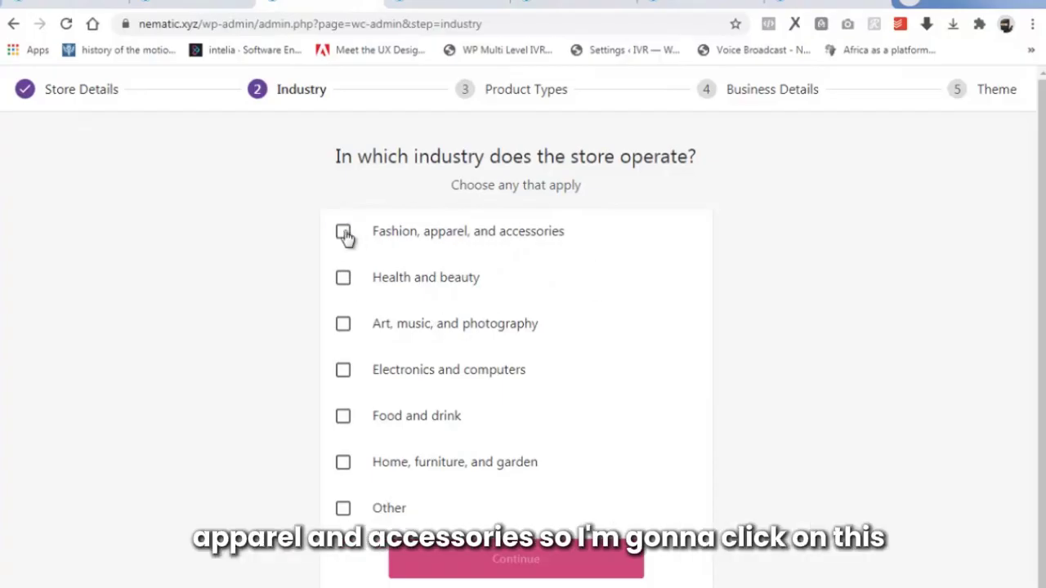
Choose the Fashion, apparel, and accessories industry and continue past product types.
click(344, 233)
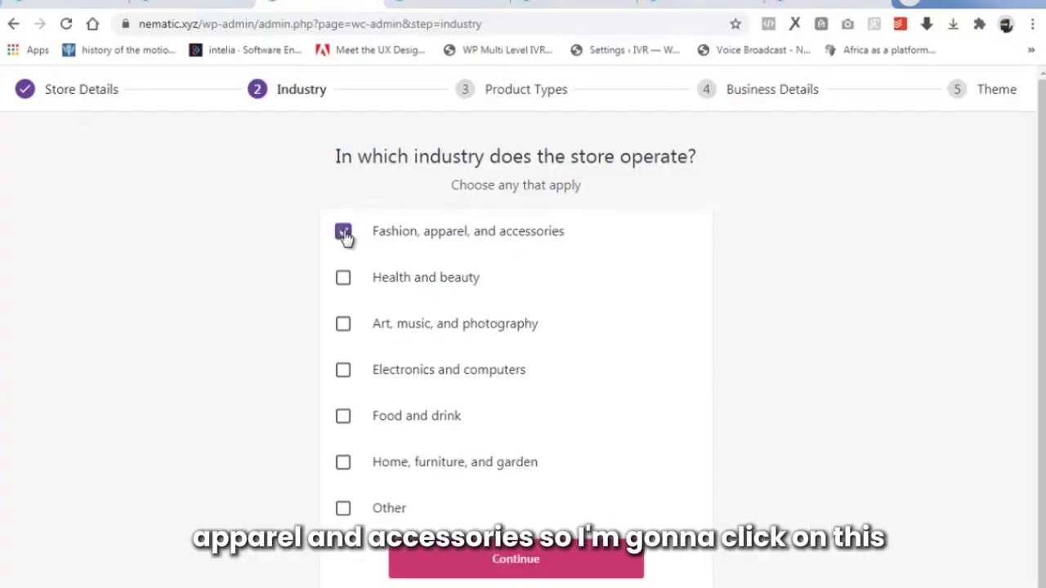
click(531, 562)
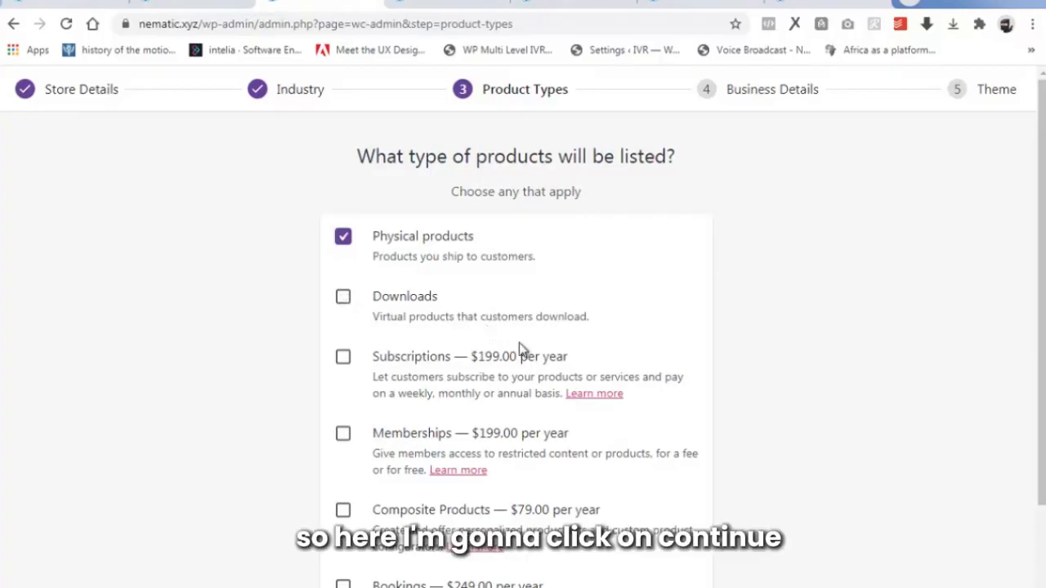
scroll(520, 360, down, 2)
click(510, 558)
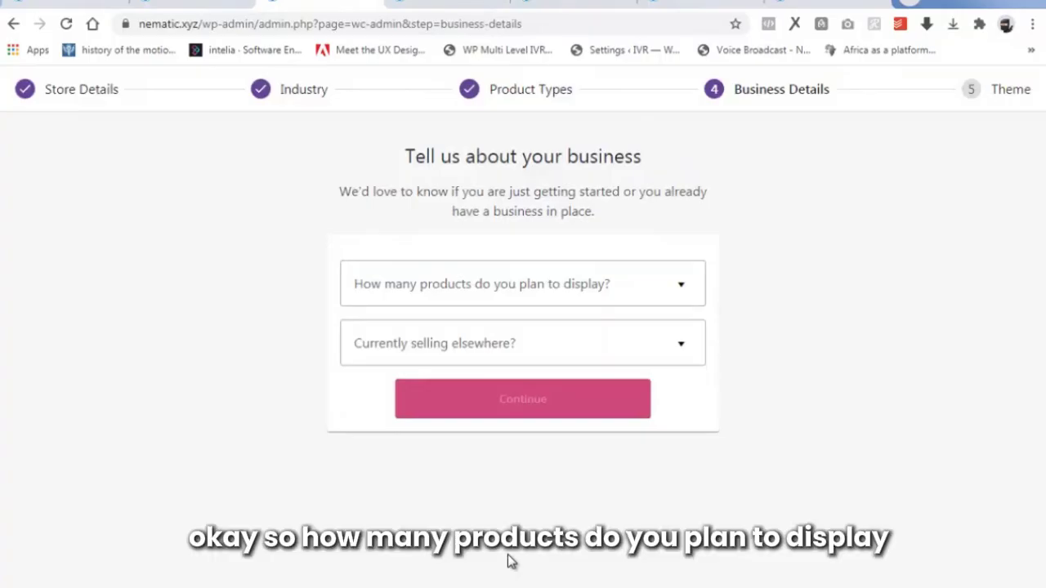
Set 1,000+ planned products, answer No to selling elsewhere, and switch off Market on Facebook.
click(658, 292)
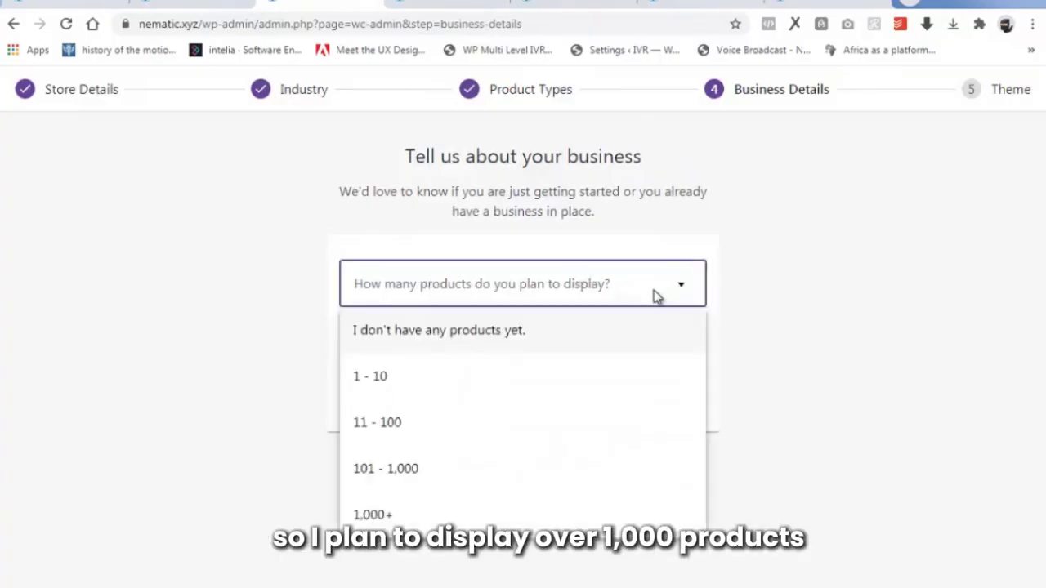
click(382, 515)
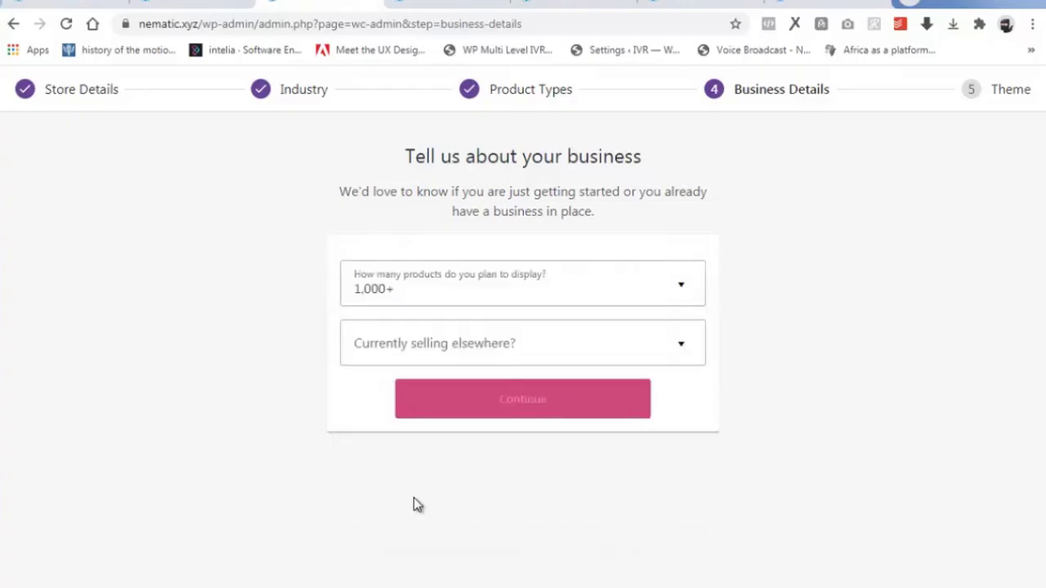
click(401, 353)
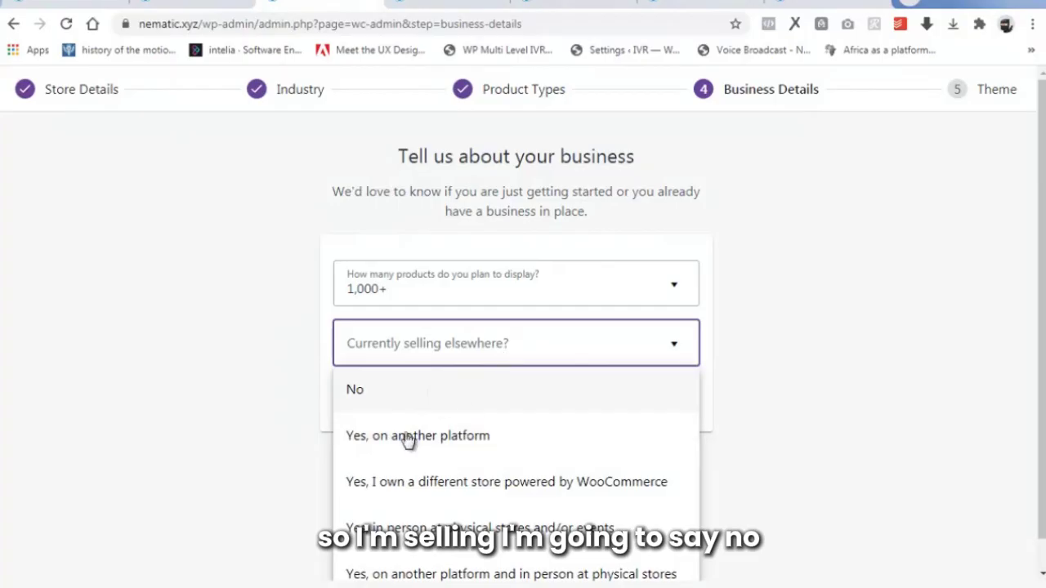
click(357, 396)
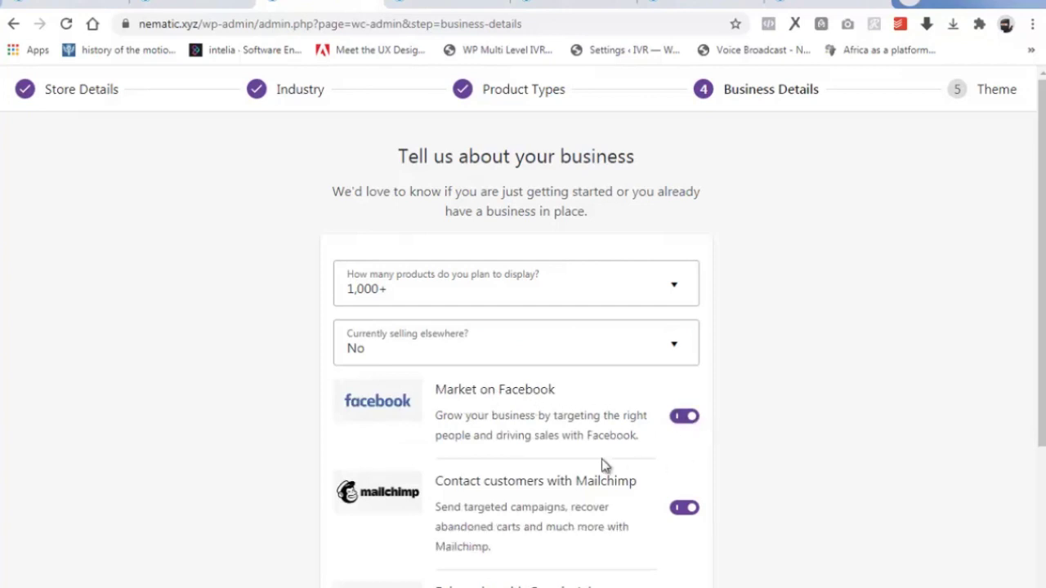
scroll(602, 463, down, 1)
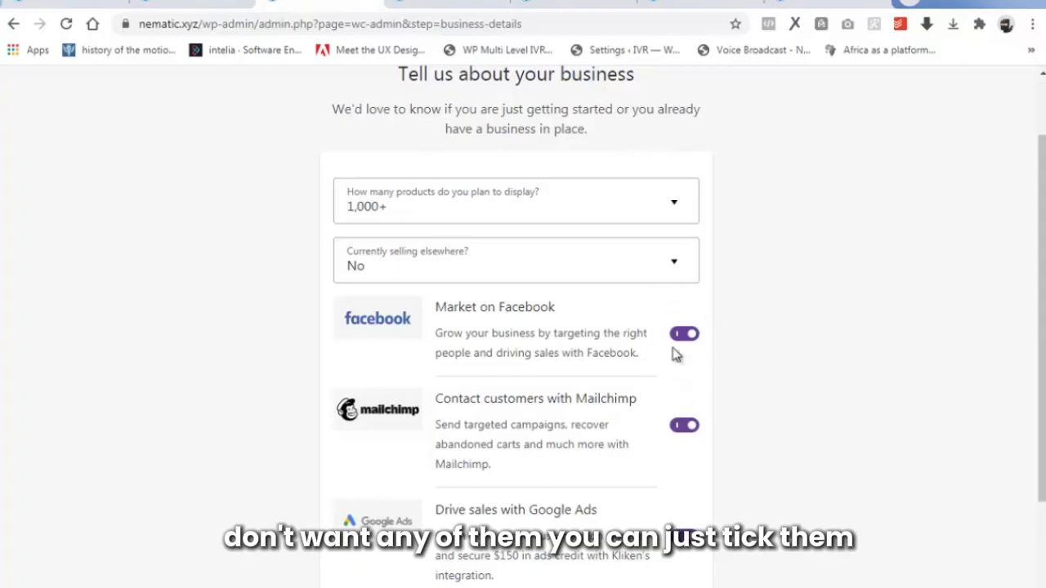
click(678, 335)
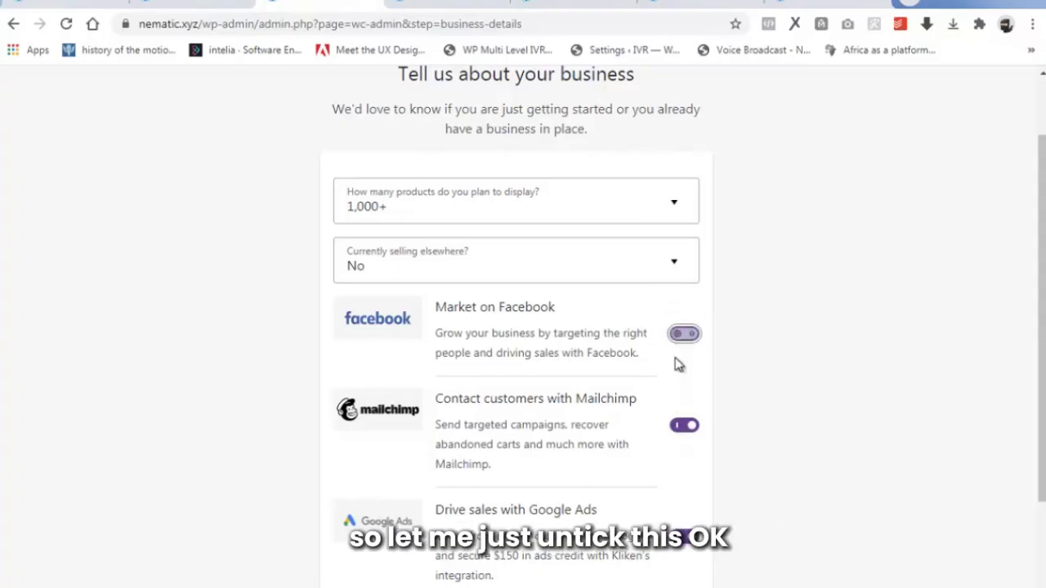
scroll(686, 457, down, 2)
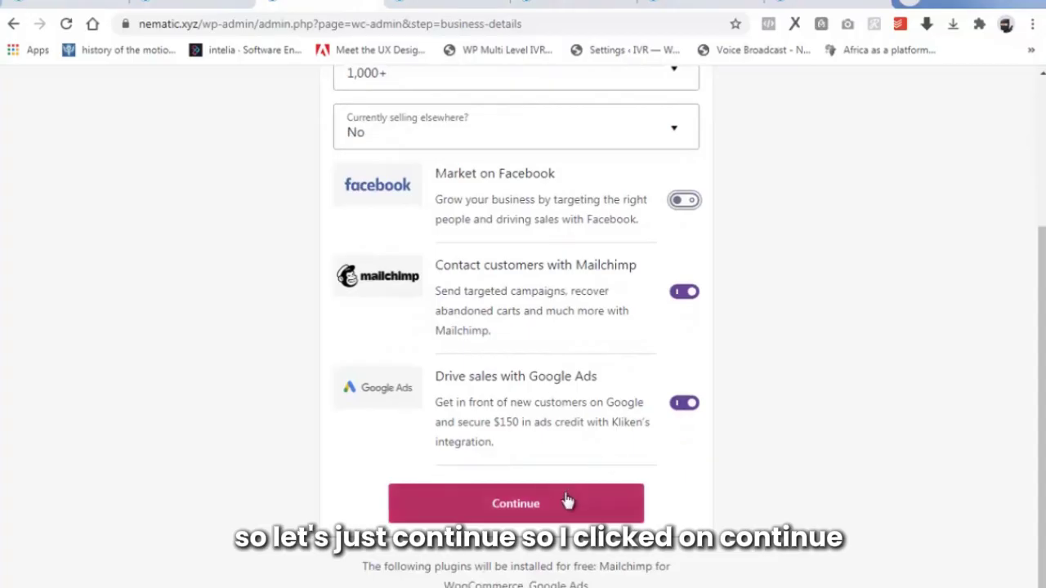
Submit business details, continue with the active Astra theme, and answer 'No thanks' to WooCommerce Services.
click(543, 505)
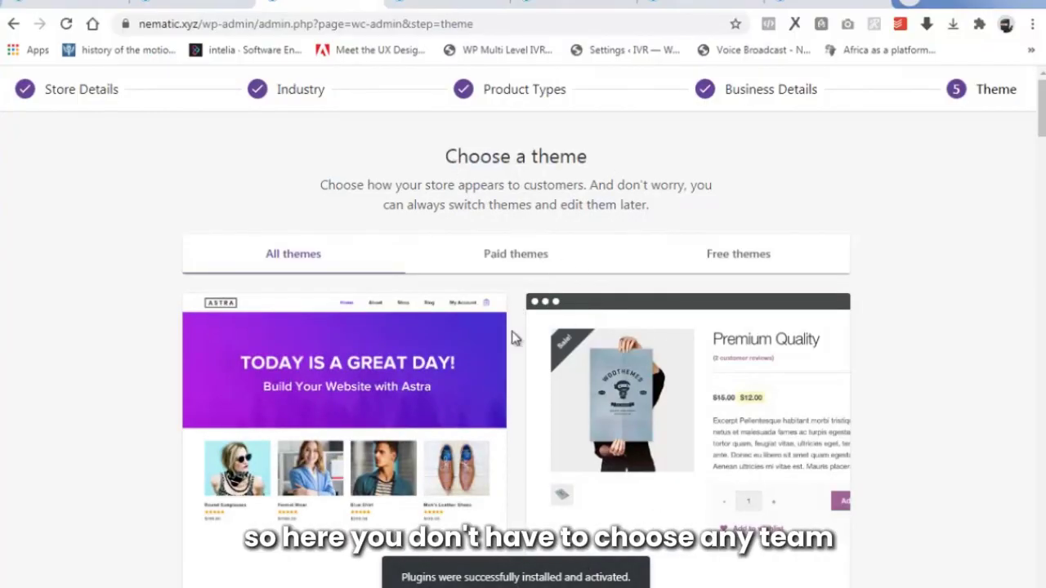
scroll(497, 397, down, 2)
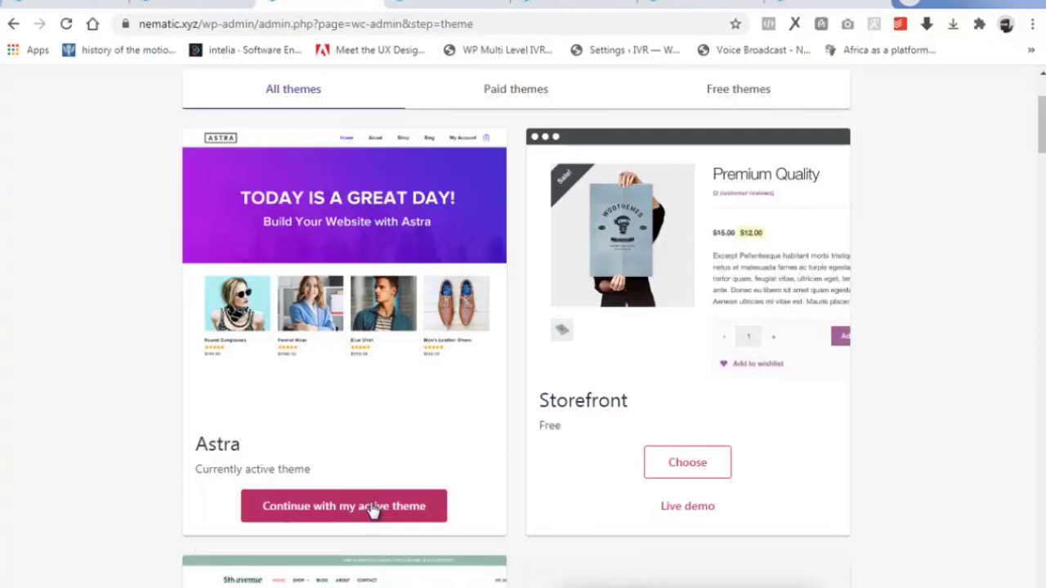
click(341, 507)
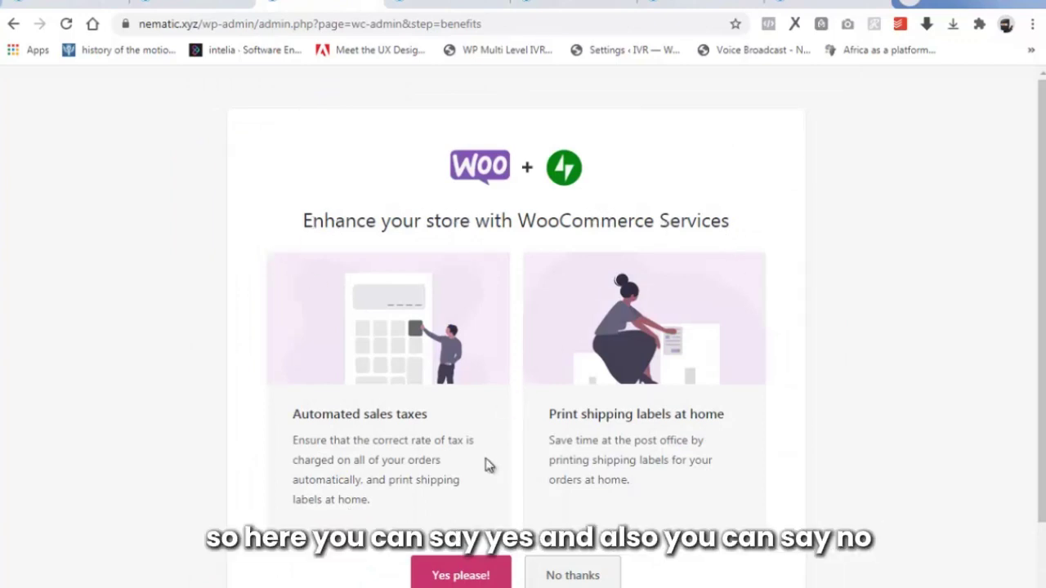
scroll(478, 484, down, 1)
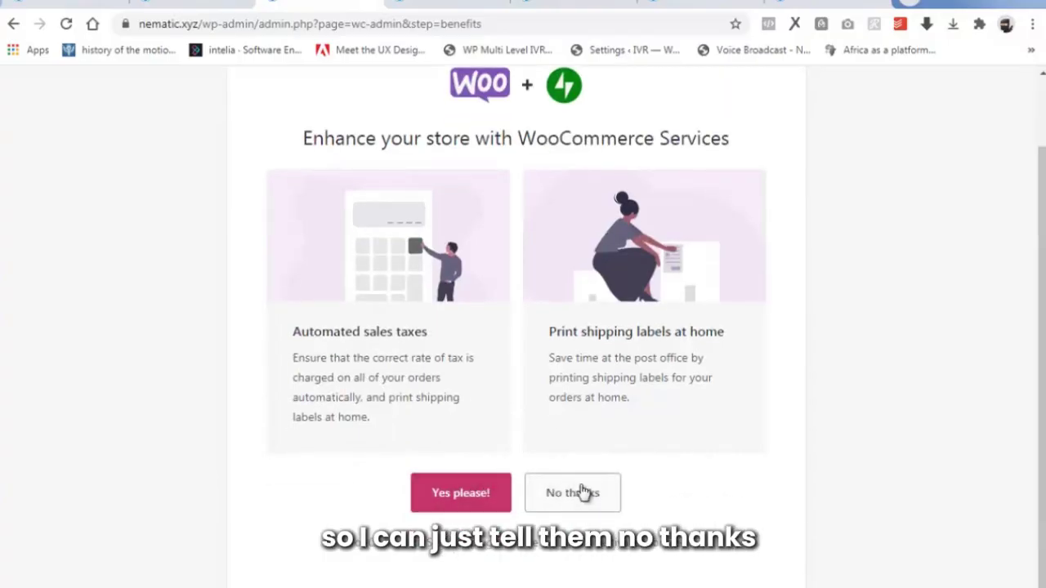
click(582, 492)
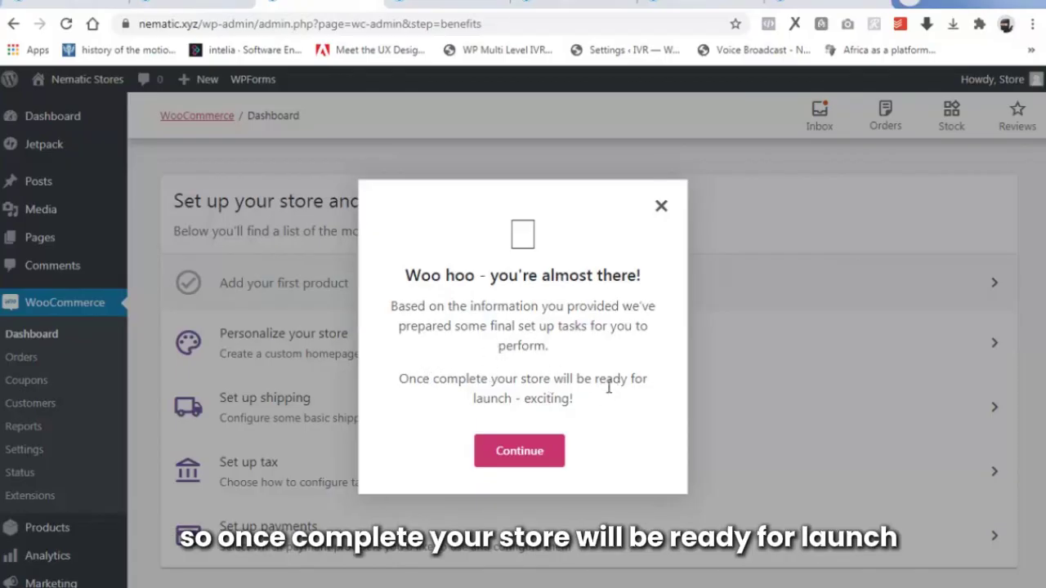
Dismiss the almost-there message, skip store setup, and scroll through the sales dashboard.
click(517, 456)
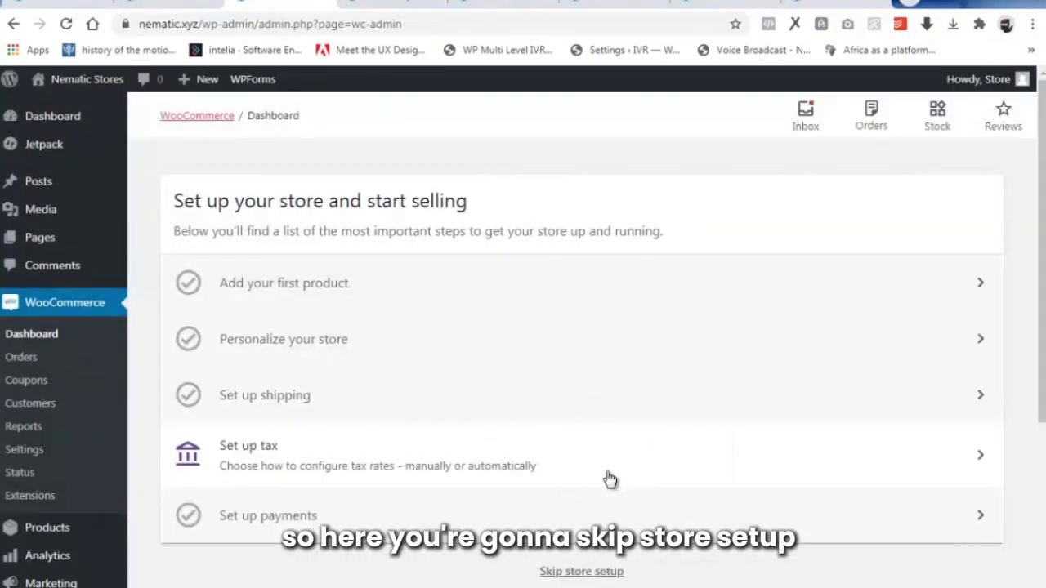
click(582, 572)
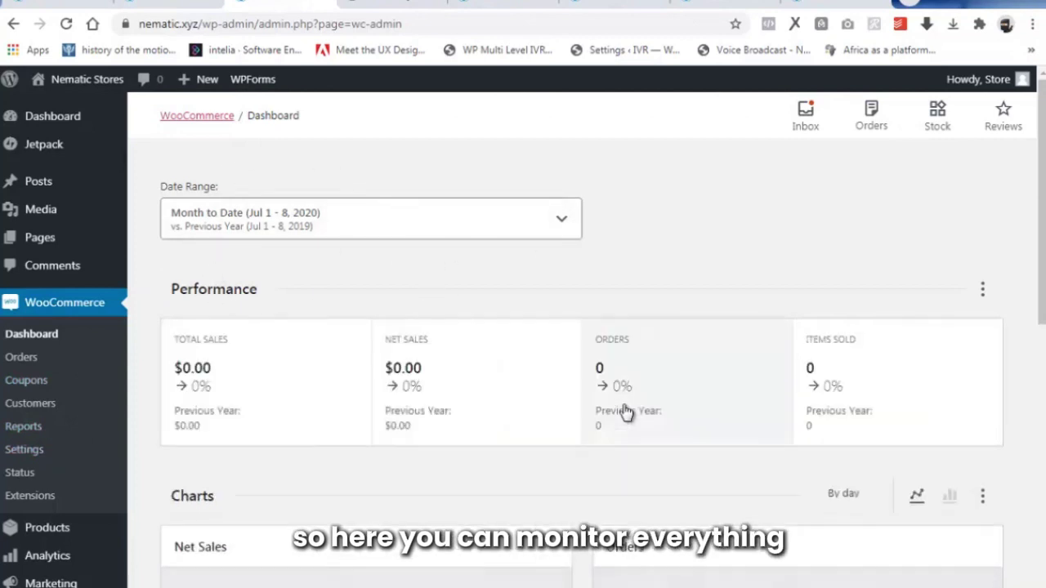
scroll(623, 412, down, 3)
scroll(623, 413, up, 3)
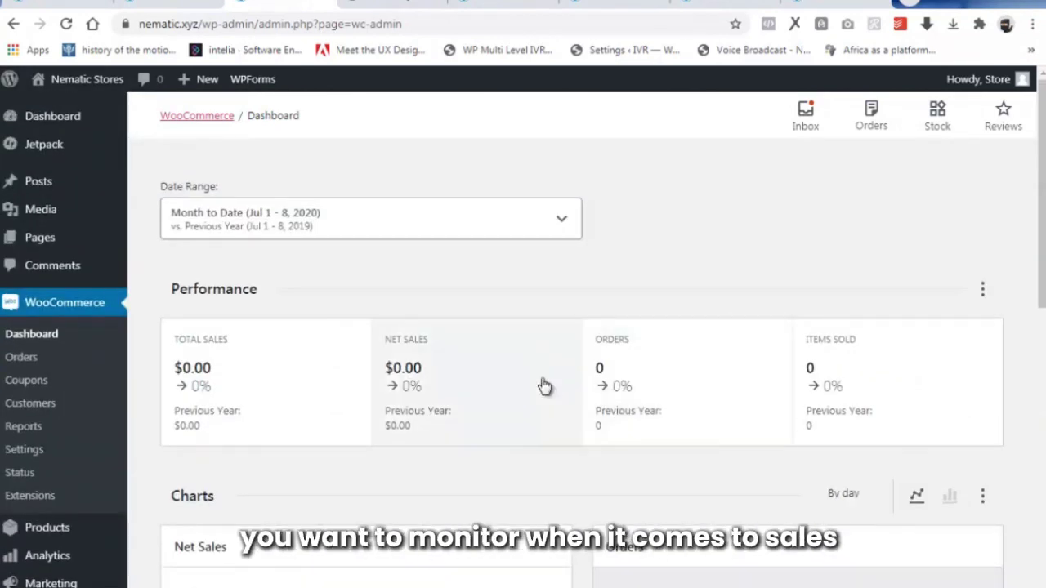
scroll(523, 340, down, 1)
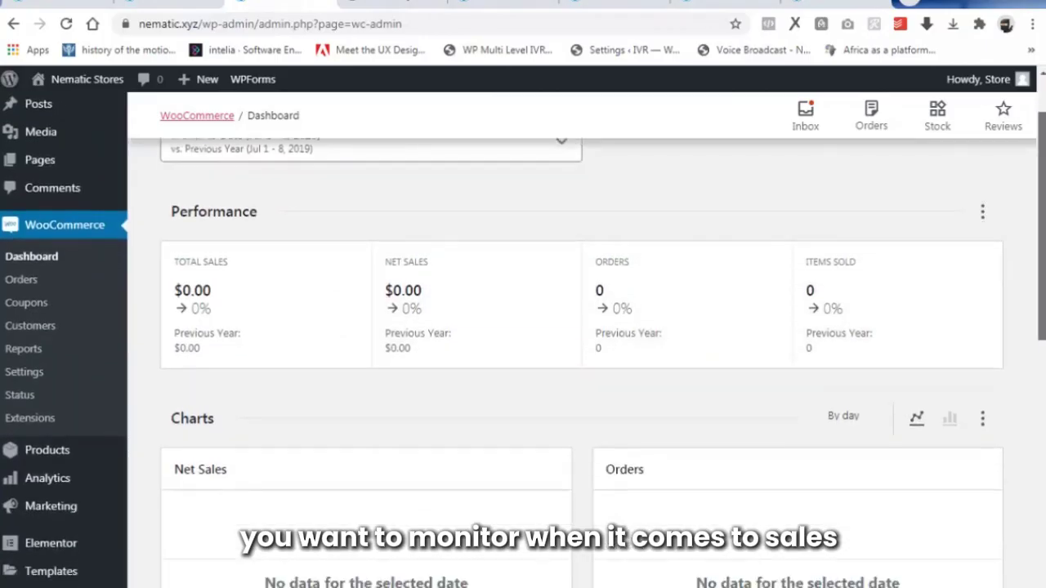
scroll(523, 340, down, 1)
scroll(523, 340, down, 1)
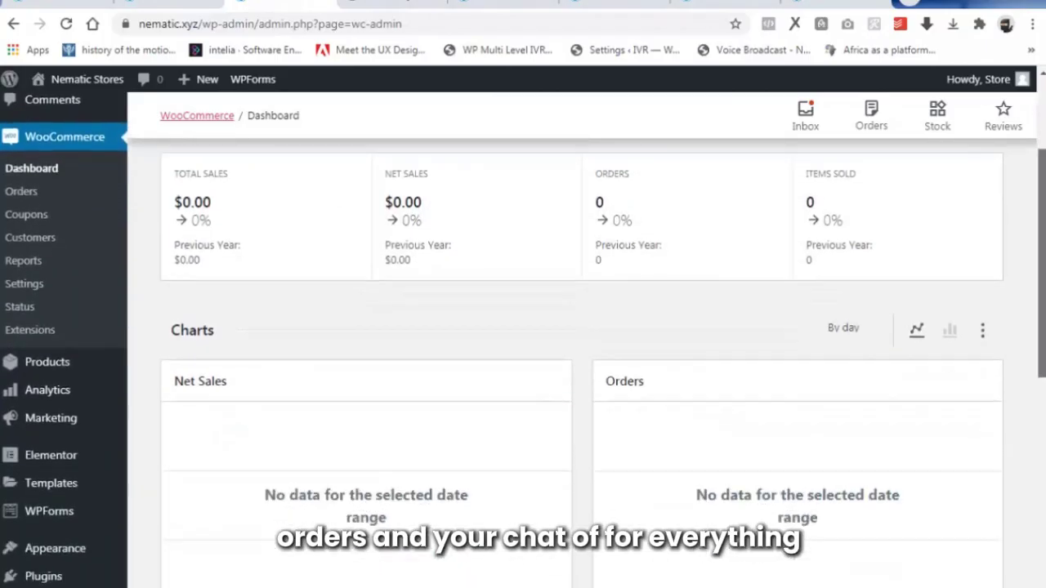
scroll(523, 340, up, 2)
scroll(523, 340, up, 1)
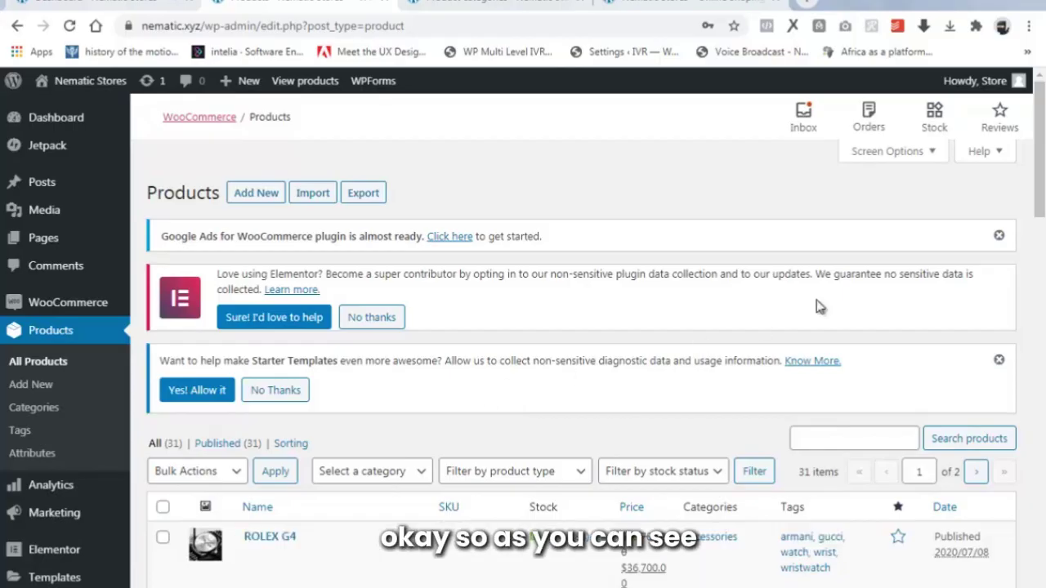
drag(1039, 168, 1042, 479)
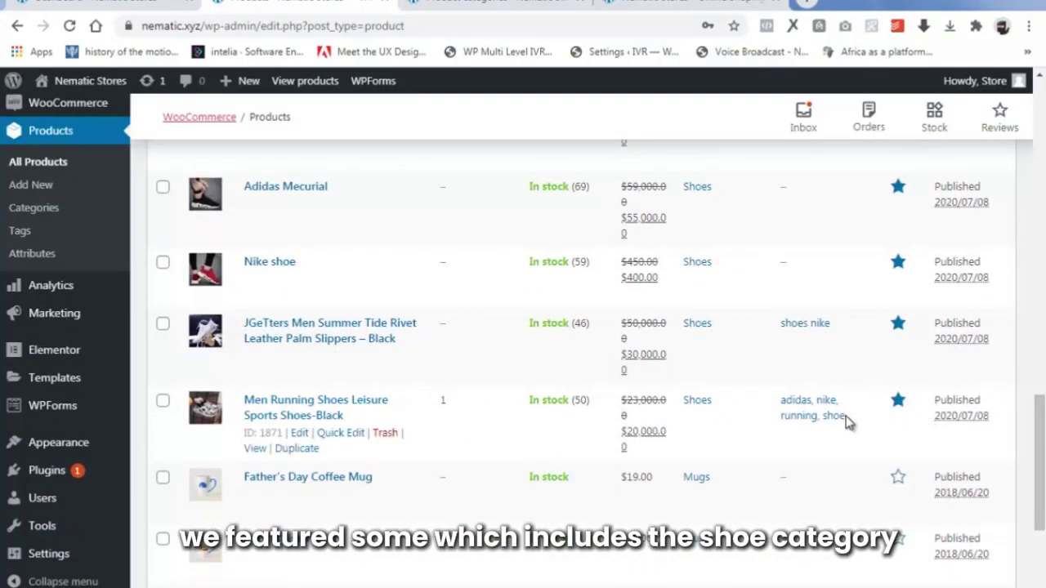
drag(1040, 408, 1039, 262)
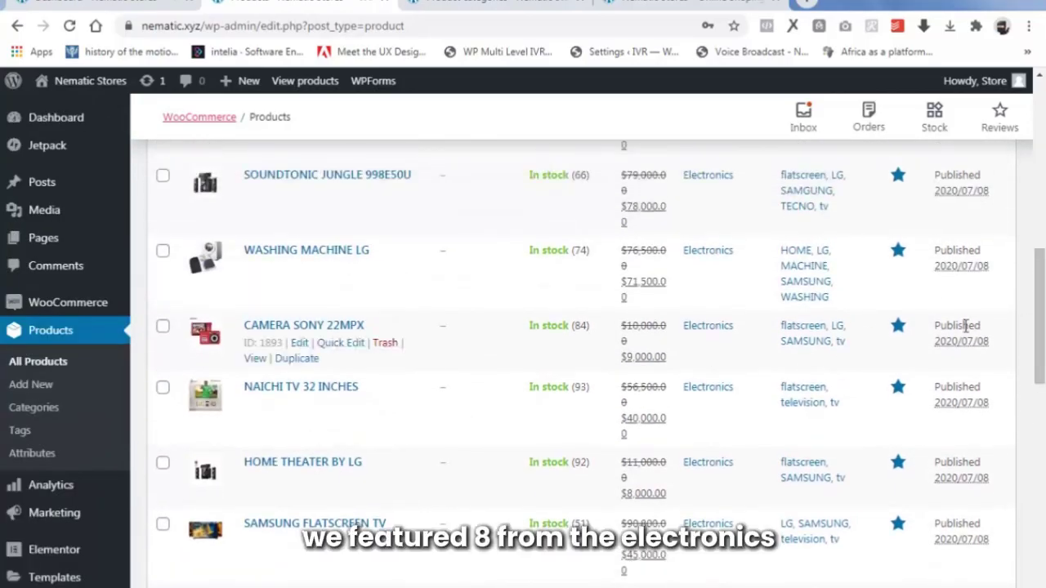
drag(1039, 311, 1040, 257)
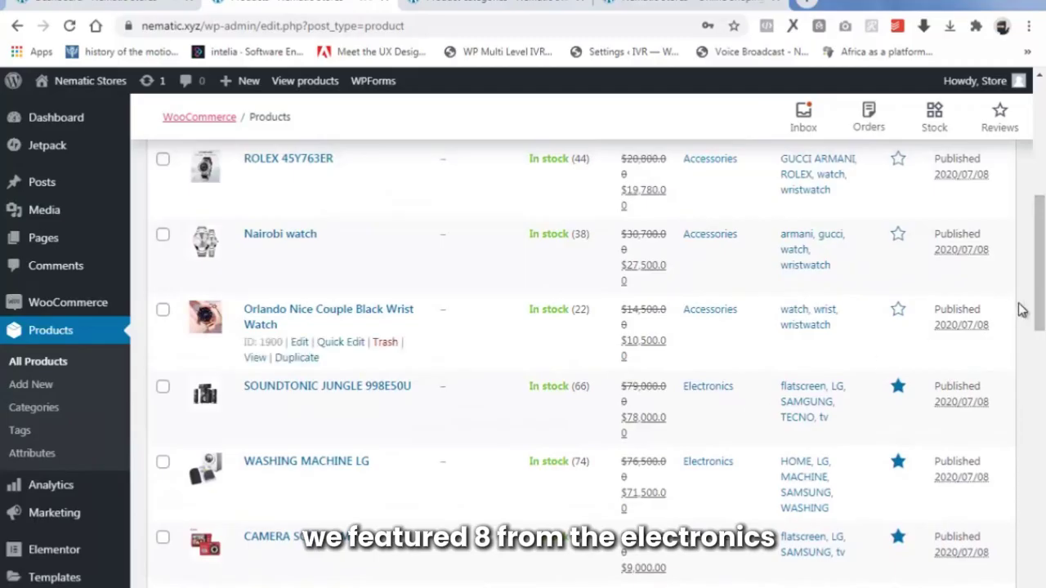
drag(1040, 312, 1040, 506)
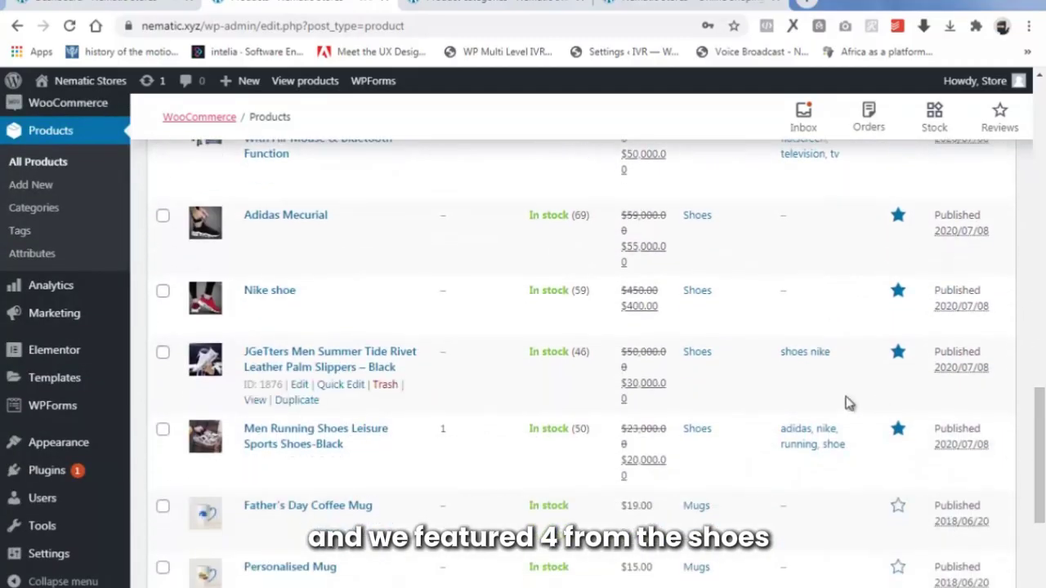
drag(1041, 405, 1042, 184)
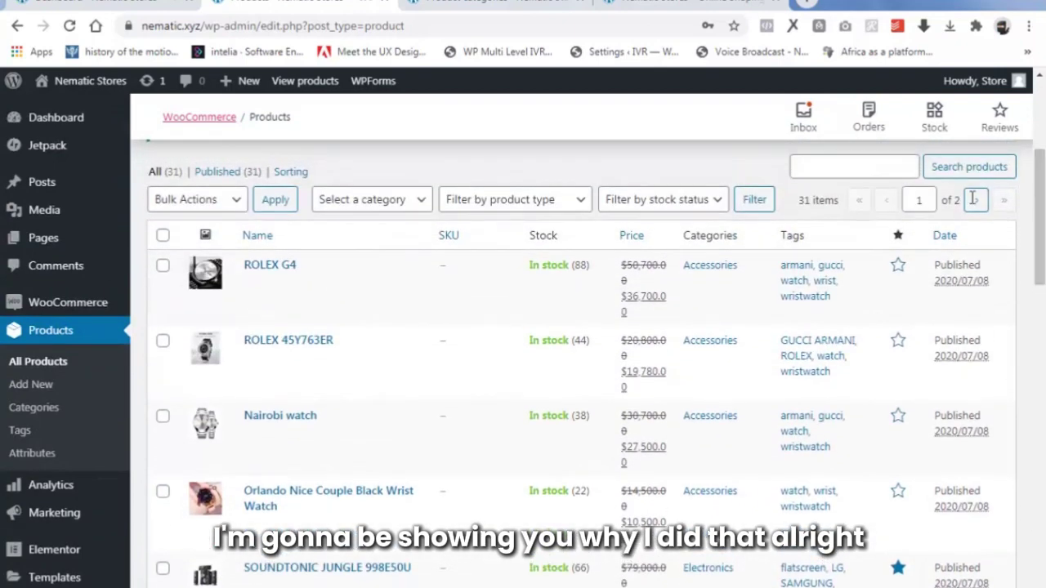
Switch to the store homepage and launch it with 'Edit with Elementor'.
click(705, 7)
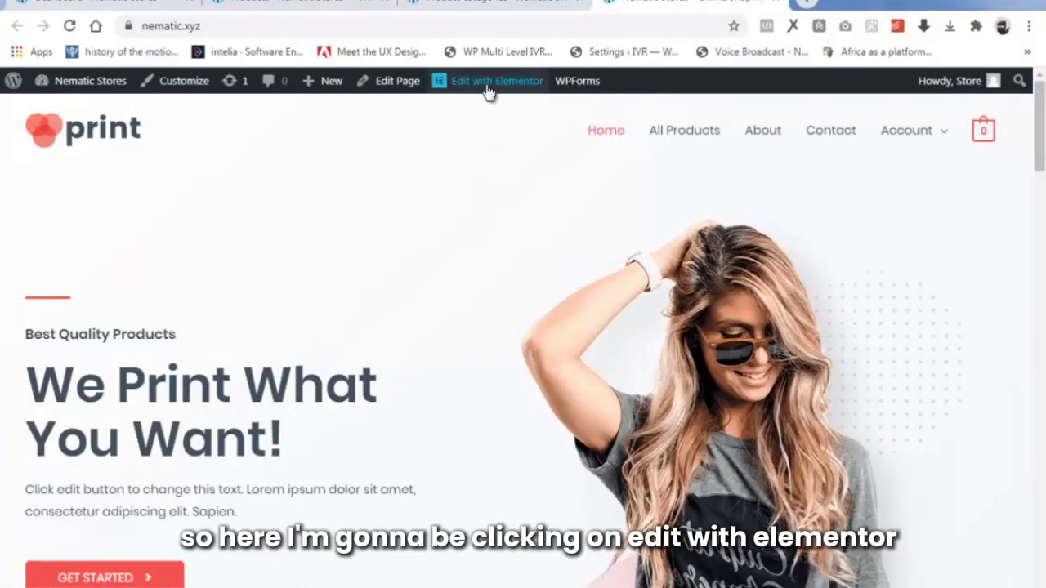
mouse_move(488, 92)
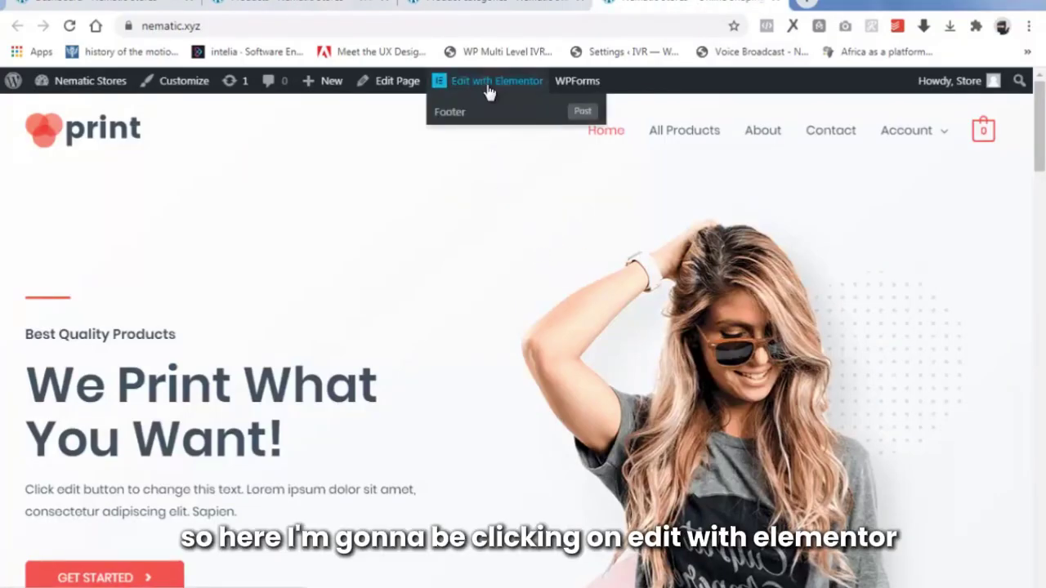
click(488, 88)
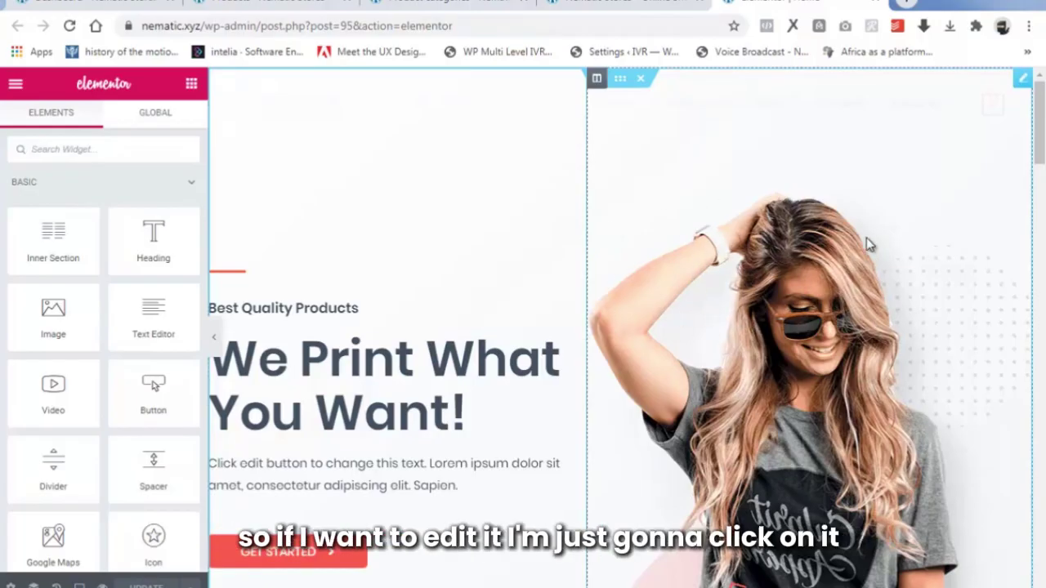
Upload the '1. HERO' image file and insert it into the hero image widget.
click(812, 258)
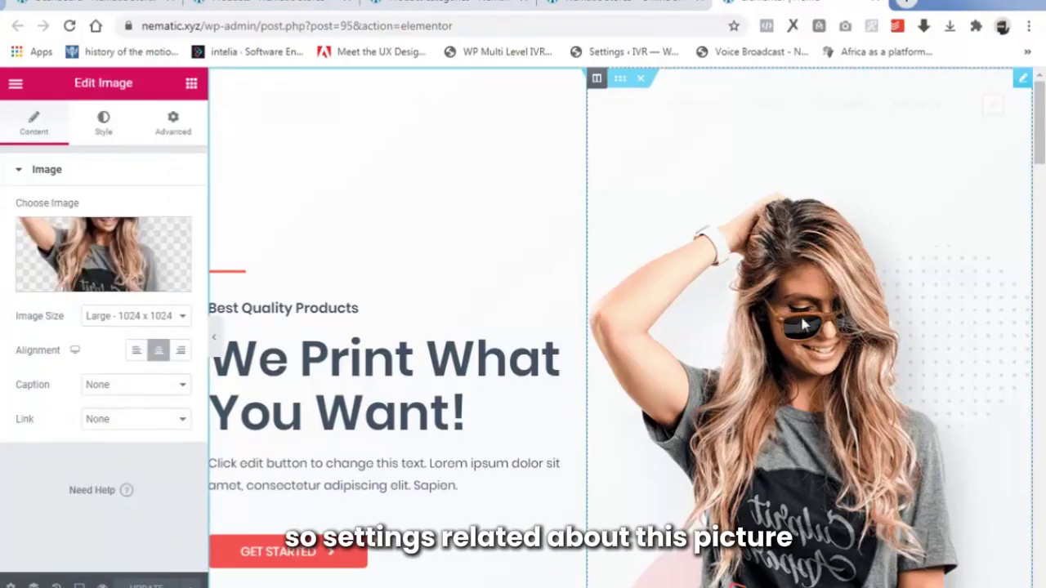
click(125, 284)
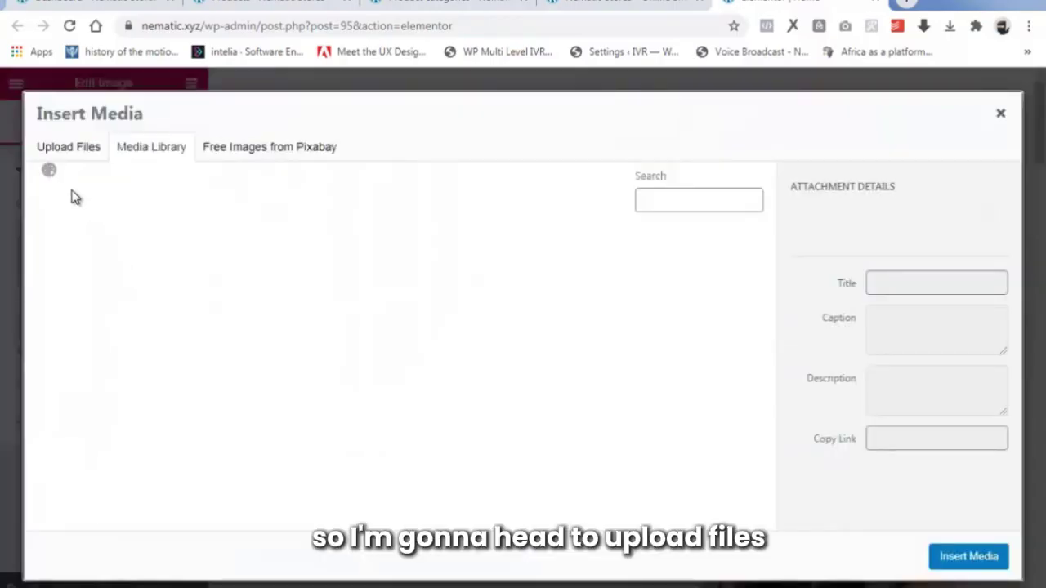
click(62, 149)
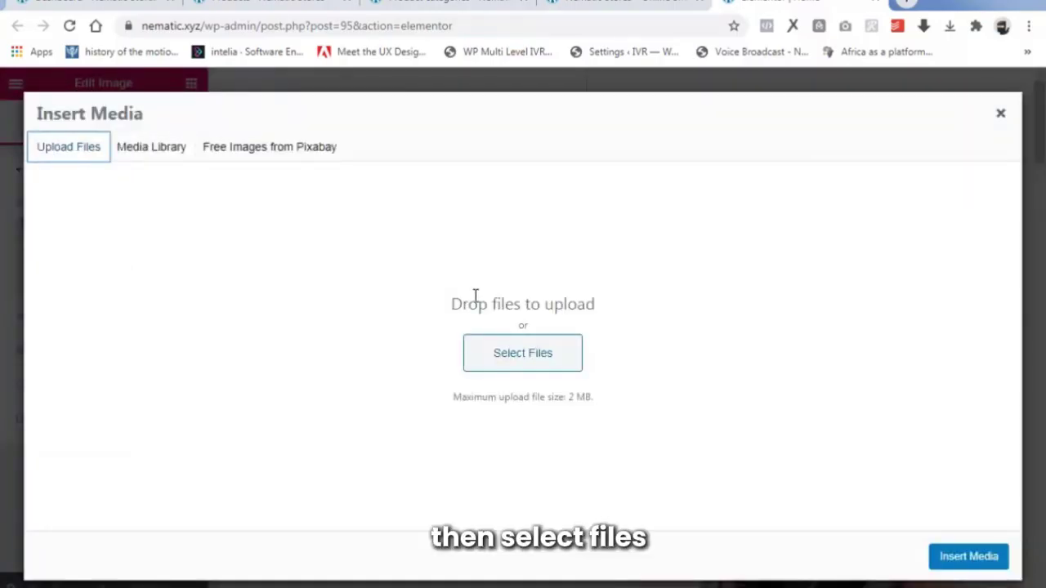
click(535, 360)
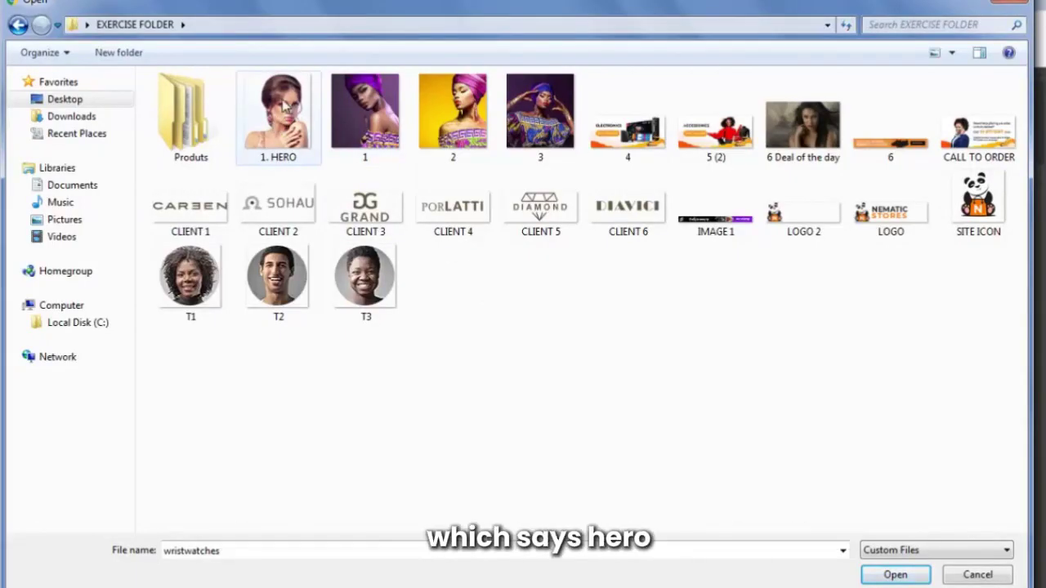
click(286, 135)
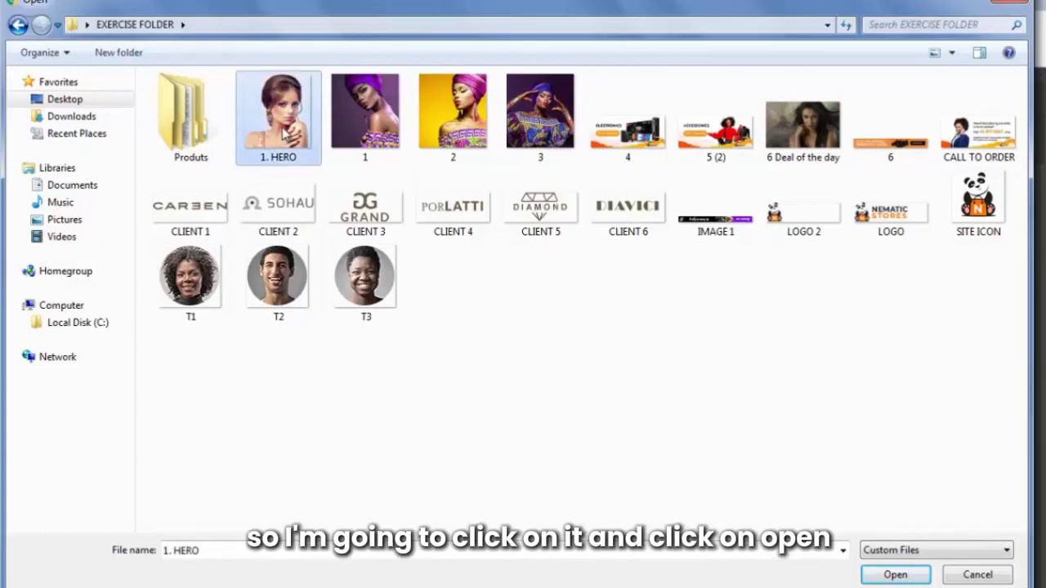
click(889, 574)
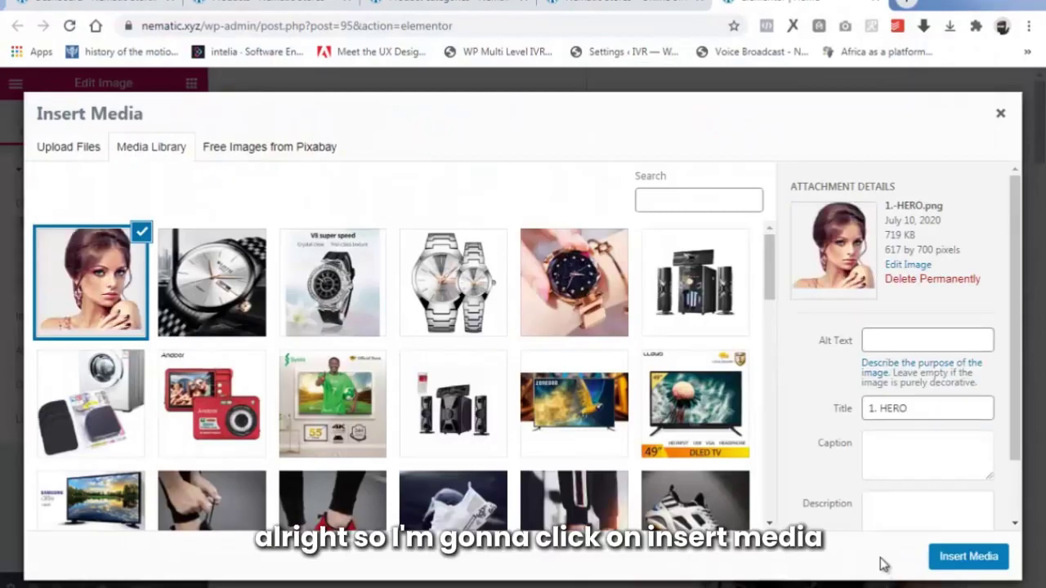
click(968, 556)
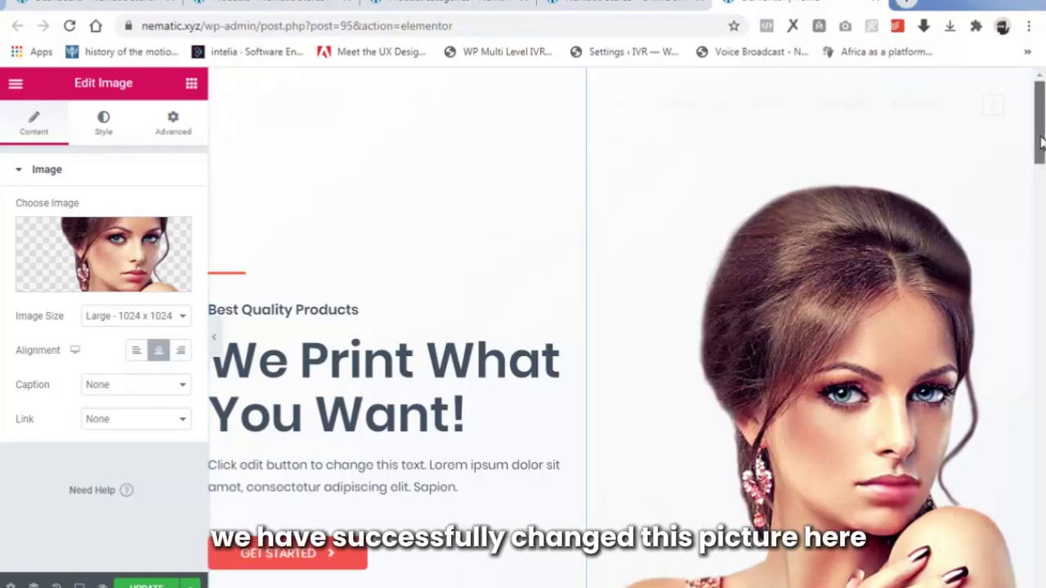
mouse_move(1039, 135)
mouse_down()
mouse_move(1039, 184)
mouse_move(1036, 122)
mouse_up()
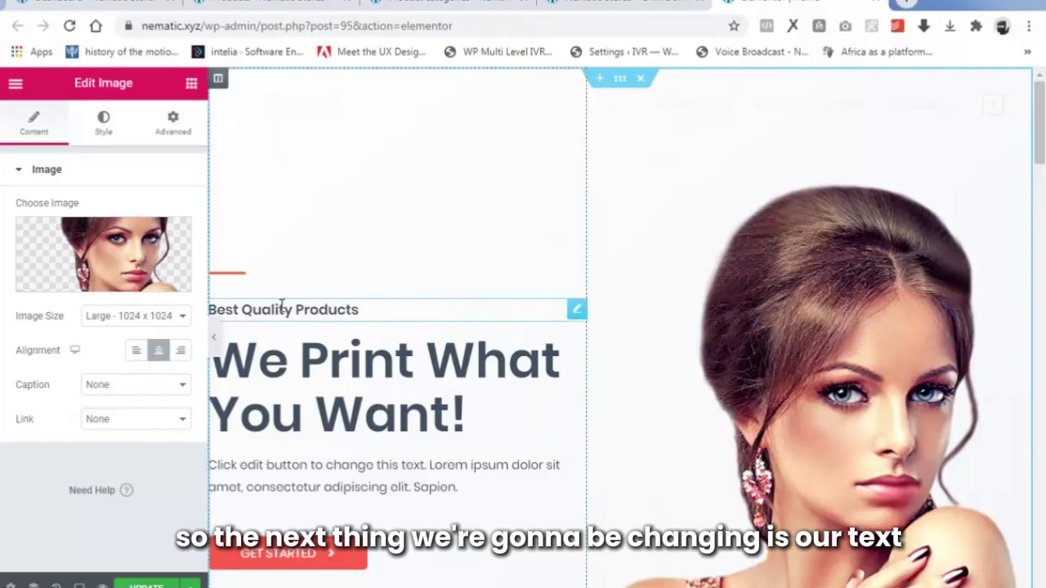
Change the 'Best Quality Products' heading title to 'New!!'.
click(324, 310)
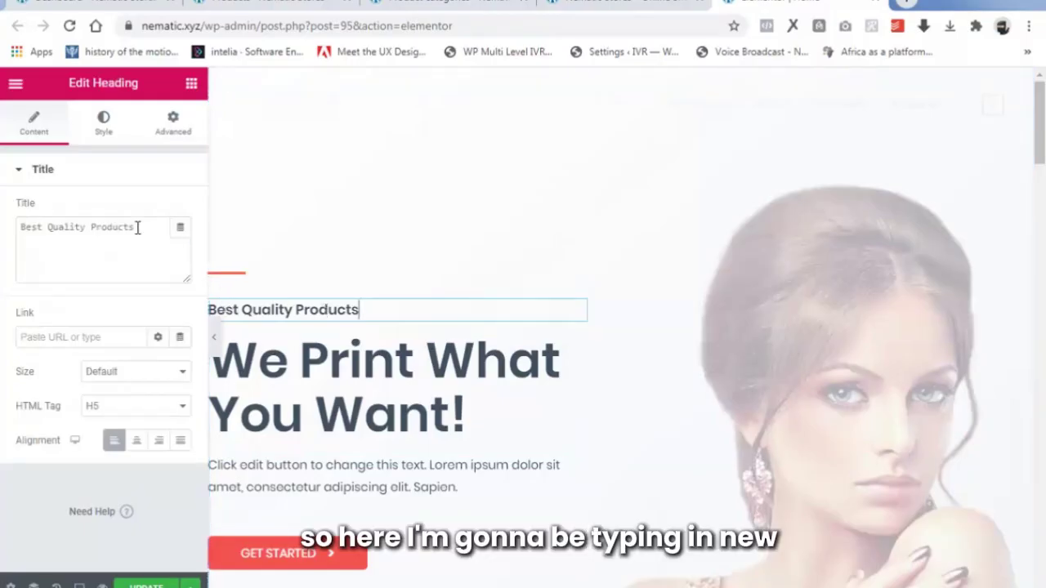
drag(137, 226, 3, 233)
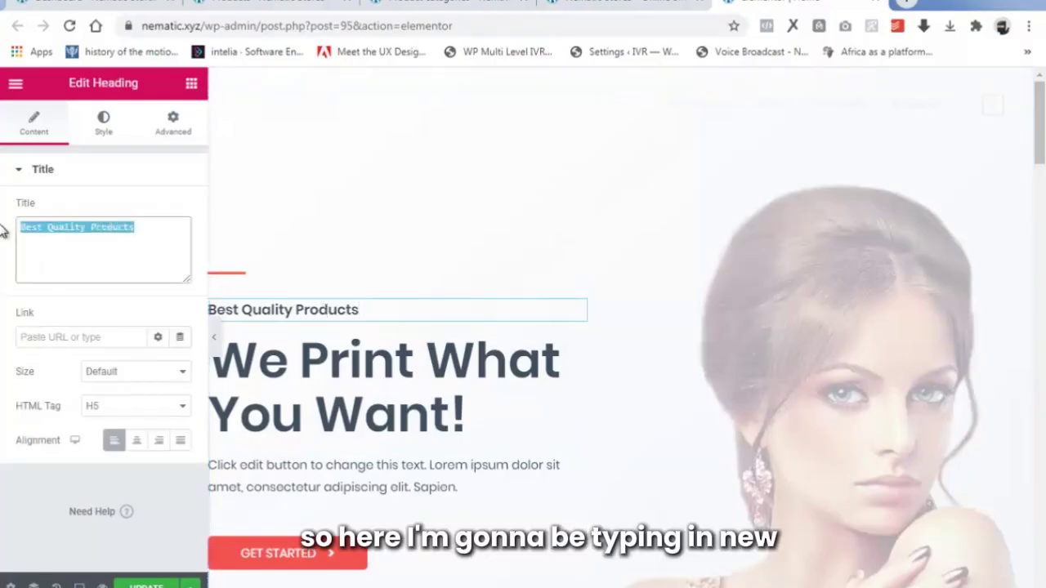
text(New)
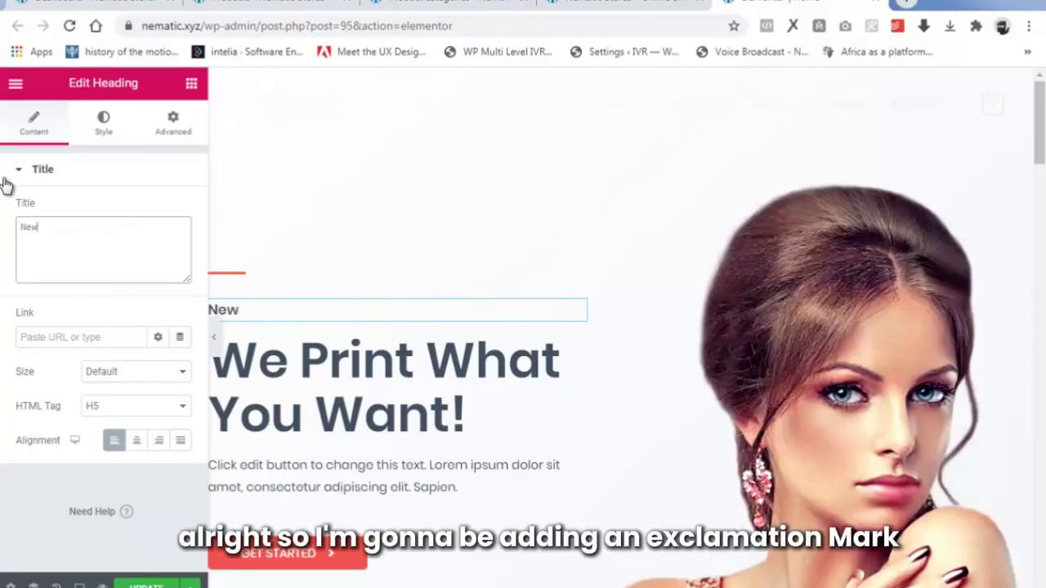
text(! !)
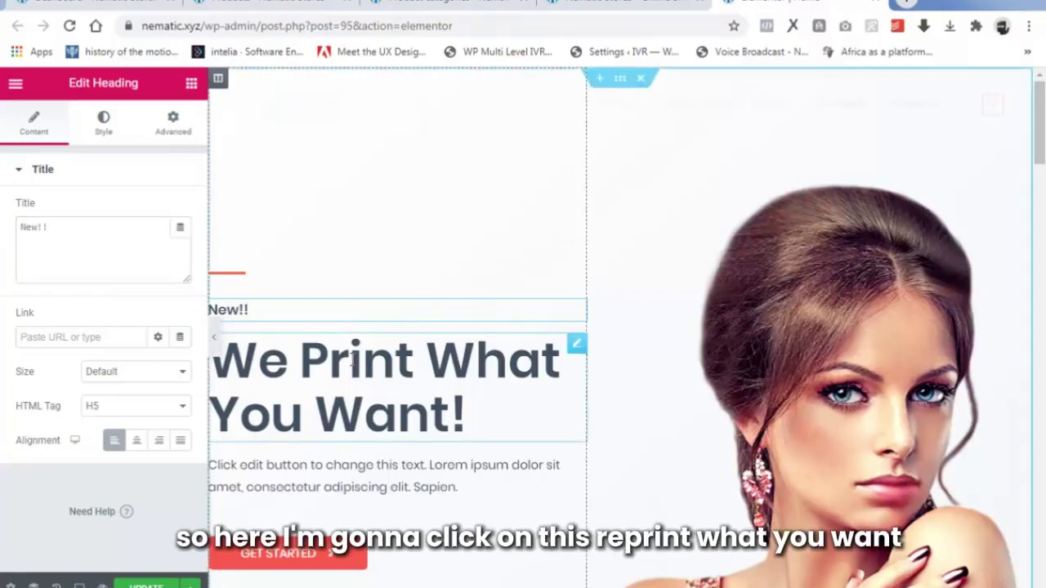
Replace 'We Print What You Want!' with the pasted title 'Beauty Selections Made Just For You'.
click(258, 361)
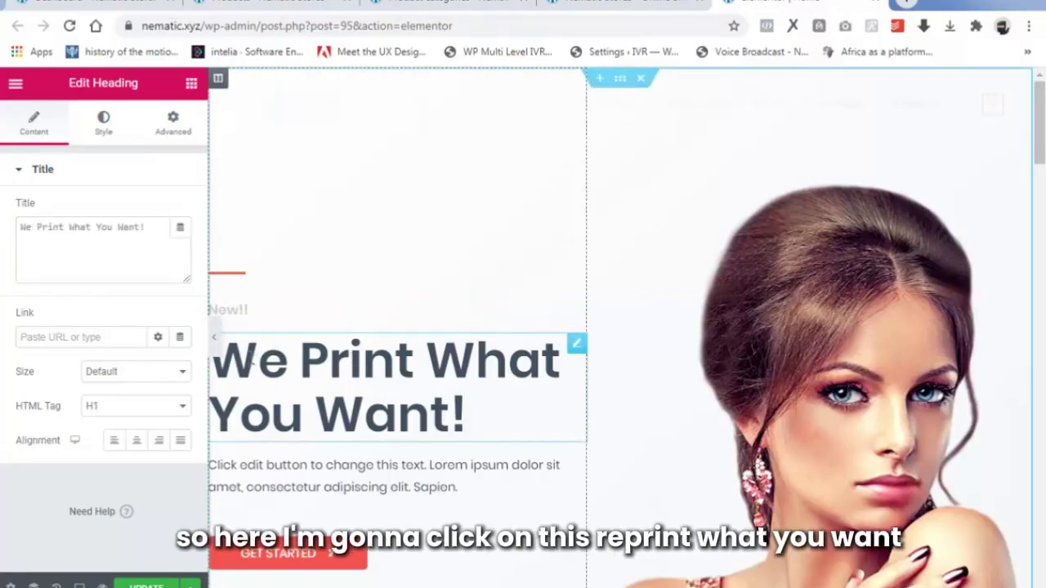
drag(149, 229, 4, 245)
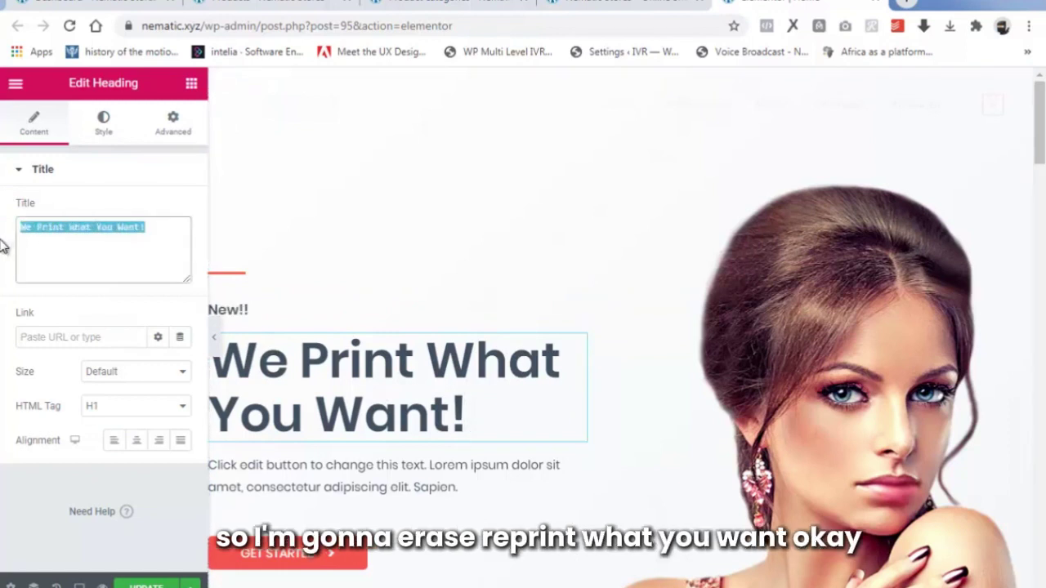
key(BackSpace)
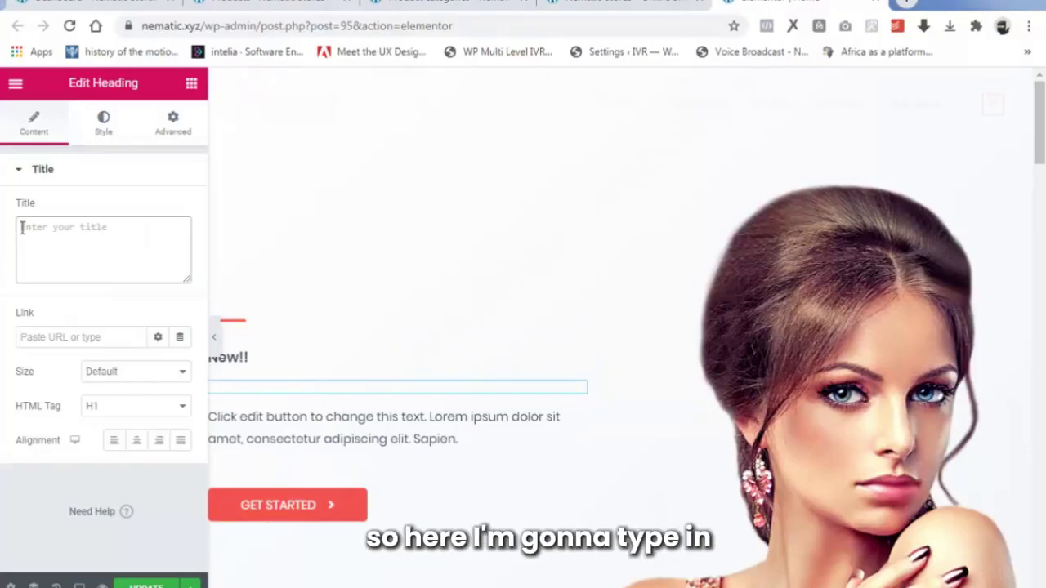
text(Beauty Selections Made Just For You)
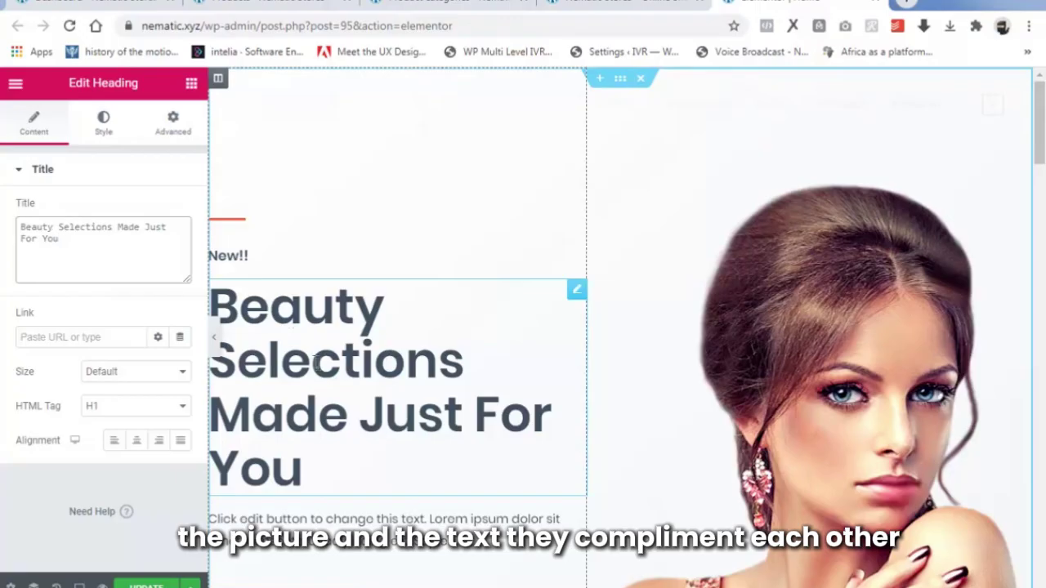
Delete the placeholder paragraph Text Editor widget from the hero.
scroll(312, 368, down, 2)
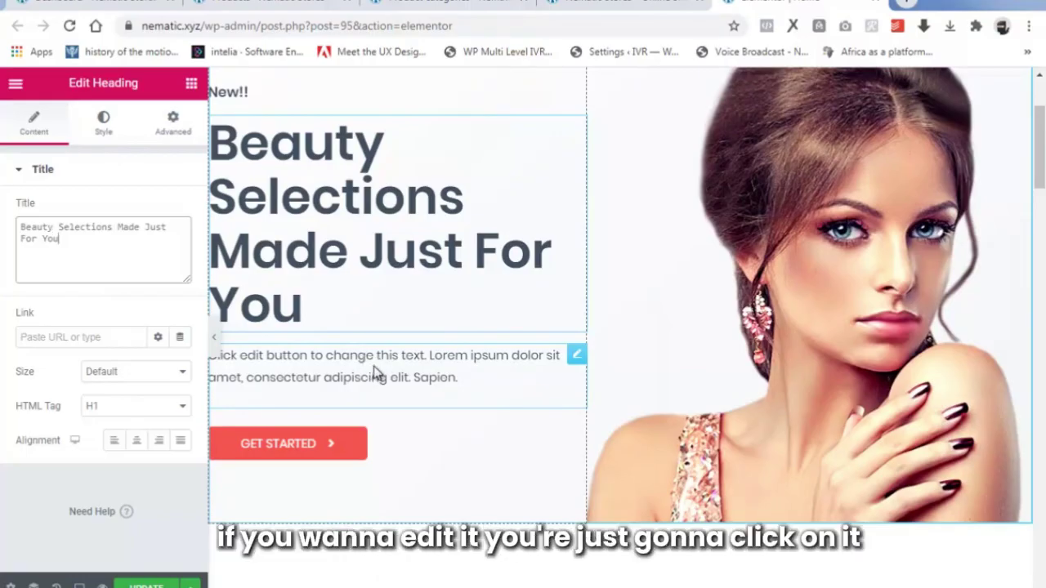
click(374, 360)
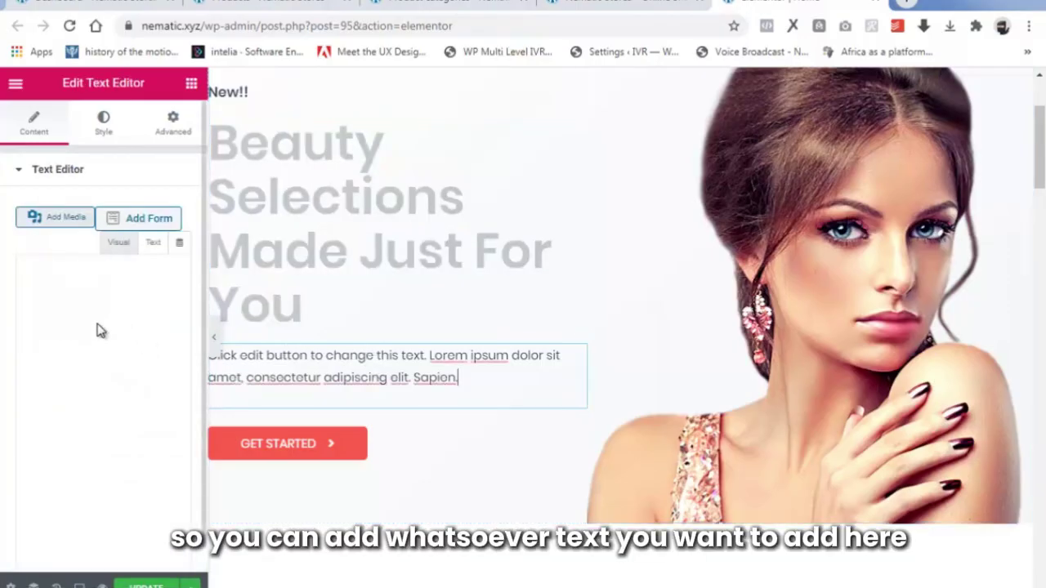
right_click(578, 361)
right_click(578, 360)
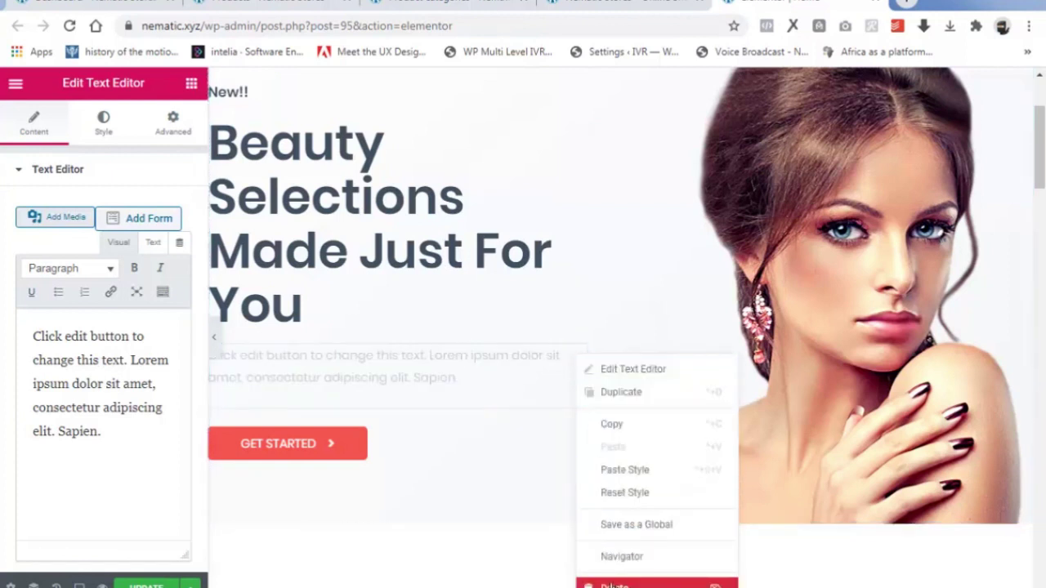
click(611, 585)
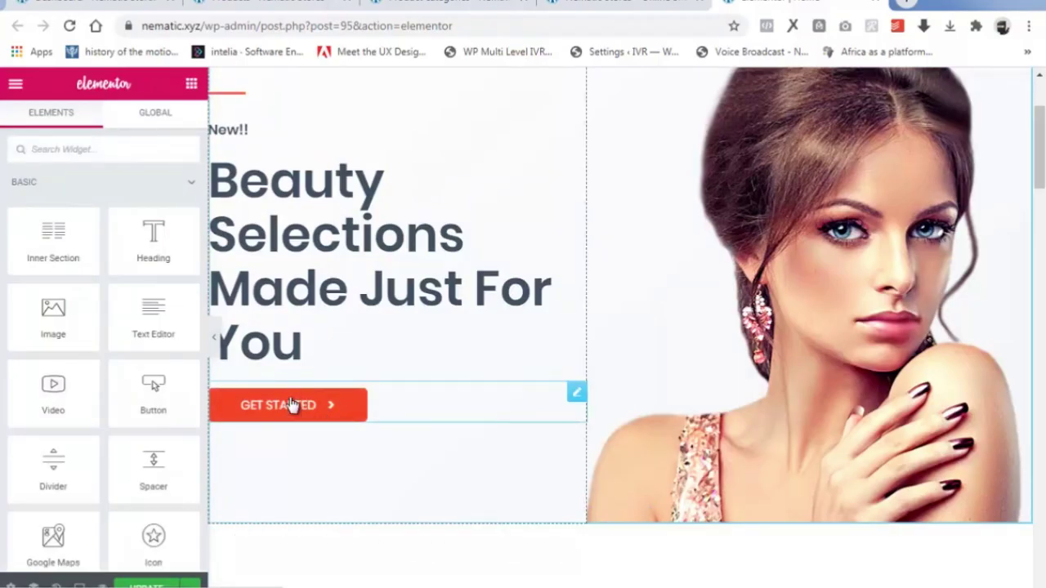
Relabel the hero's 'Get Started' button to 'SHOP NOW'.
click(292, 405)
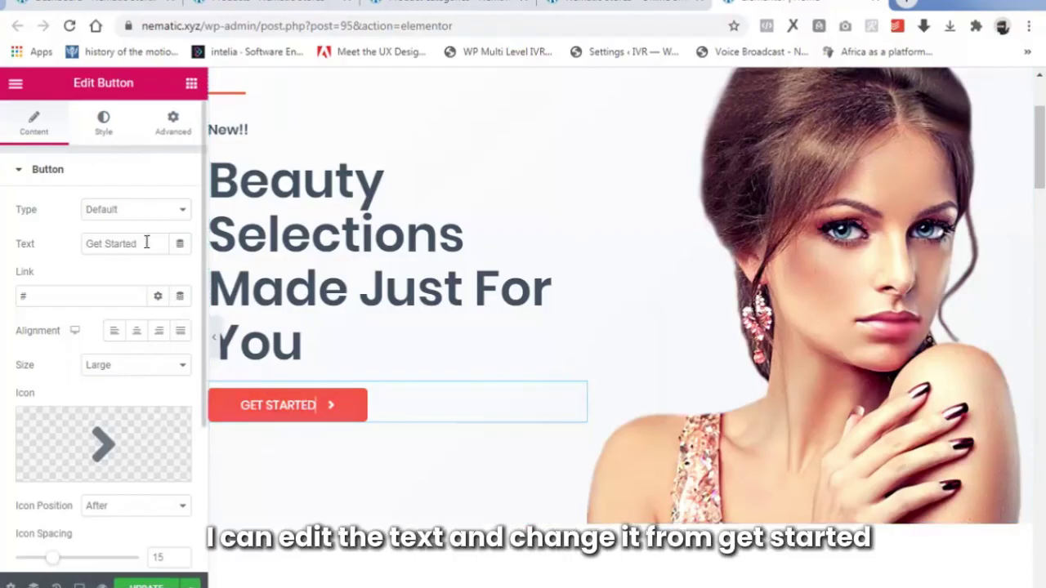
drag(138, 243, 74, 244)
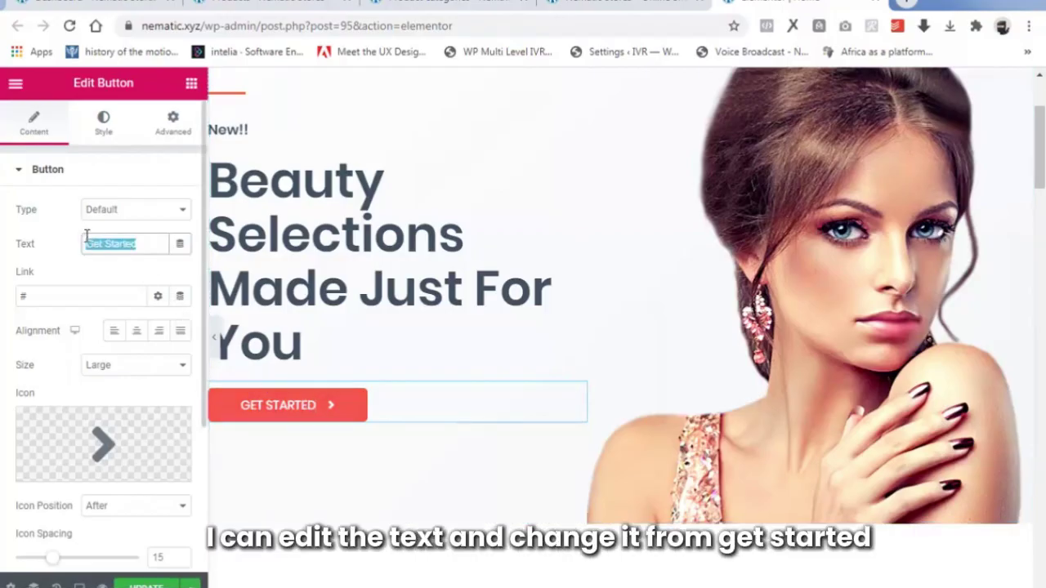
key(BackSpace)
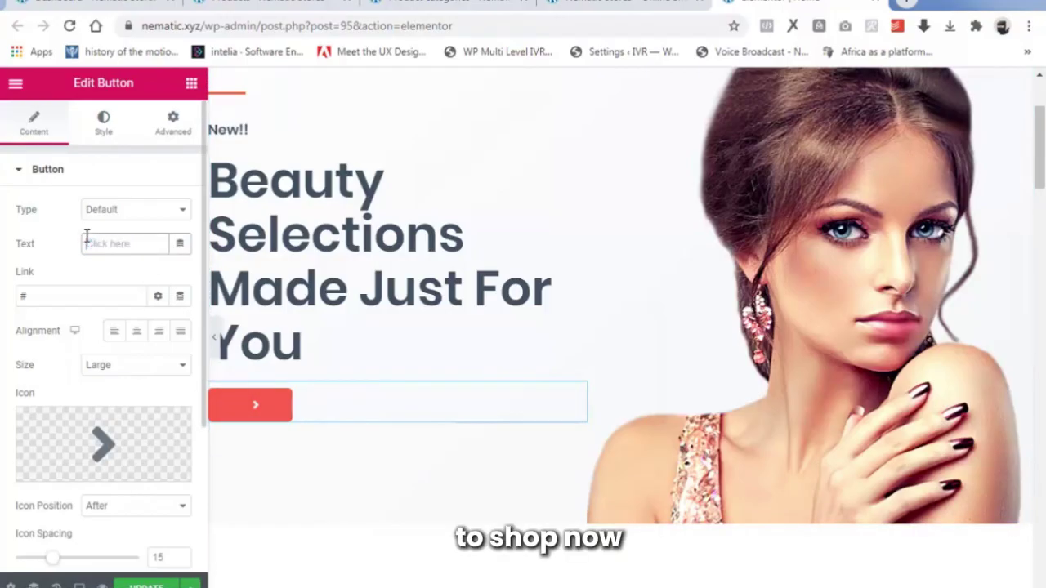
text(SHOP )
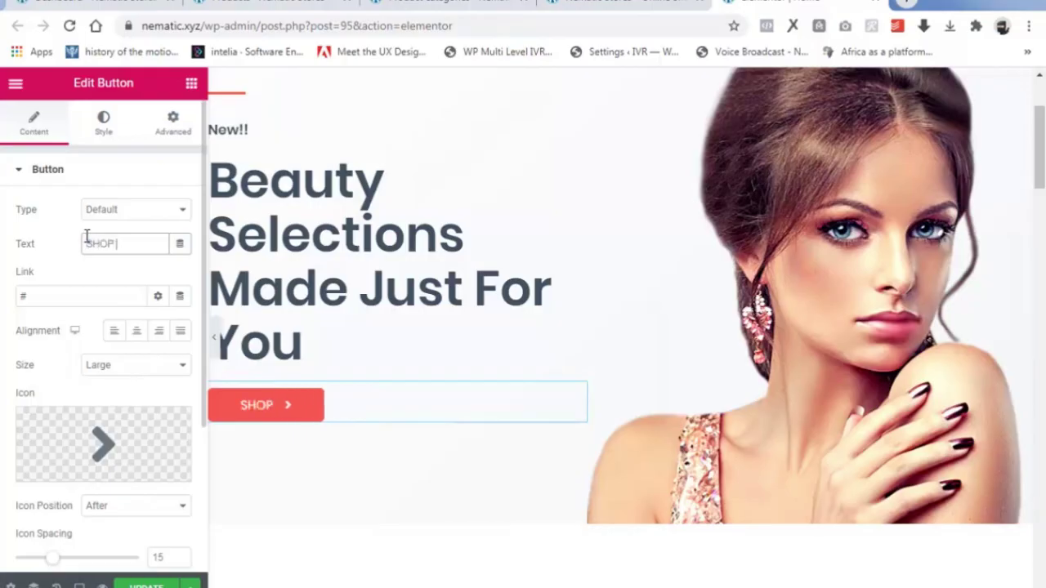
text(NOW)
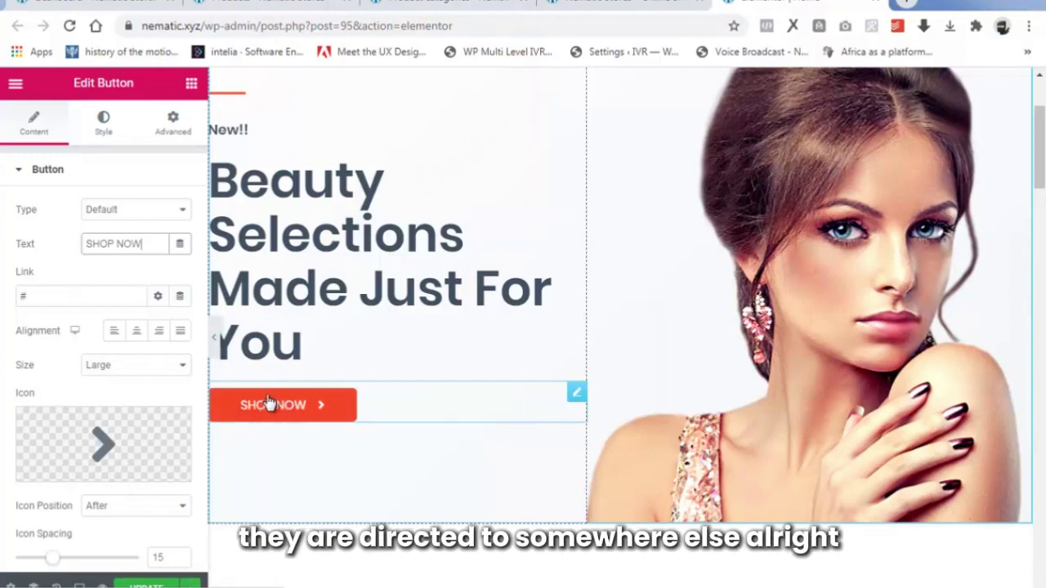
click(24, 295)
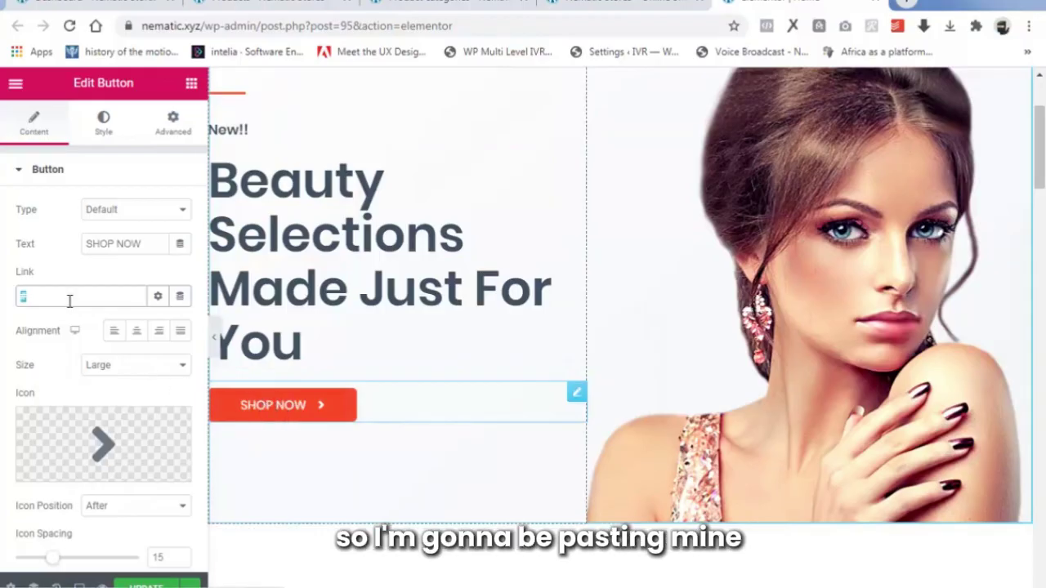
Copy the Electronics category page address and paste it into the SHOP NOW button's Link field.
click(463, 4)
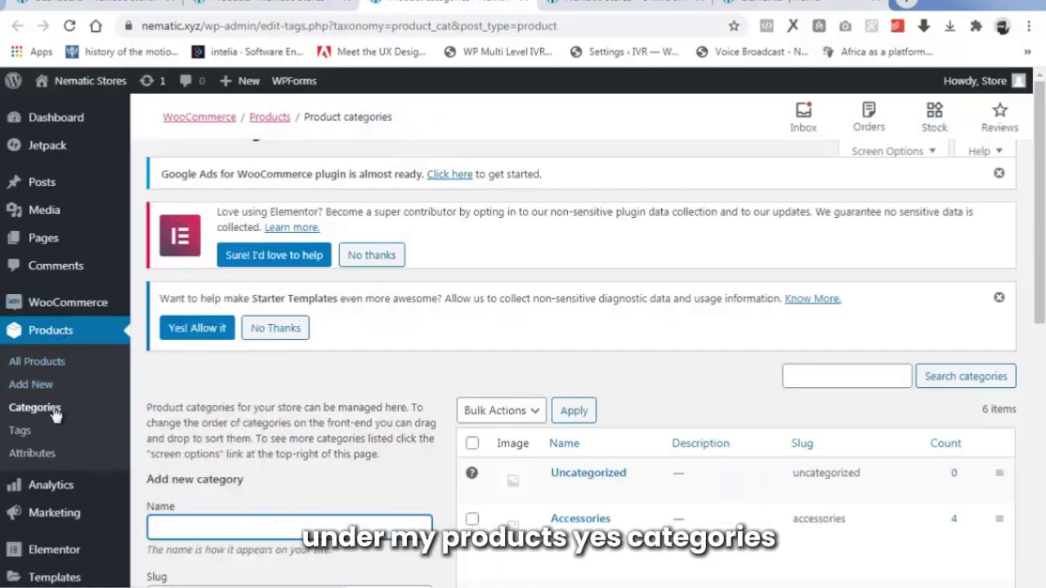
scroll(603, 423, down, 3)
scroll(604, 423, down, 1)
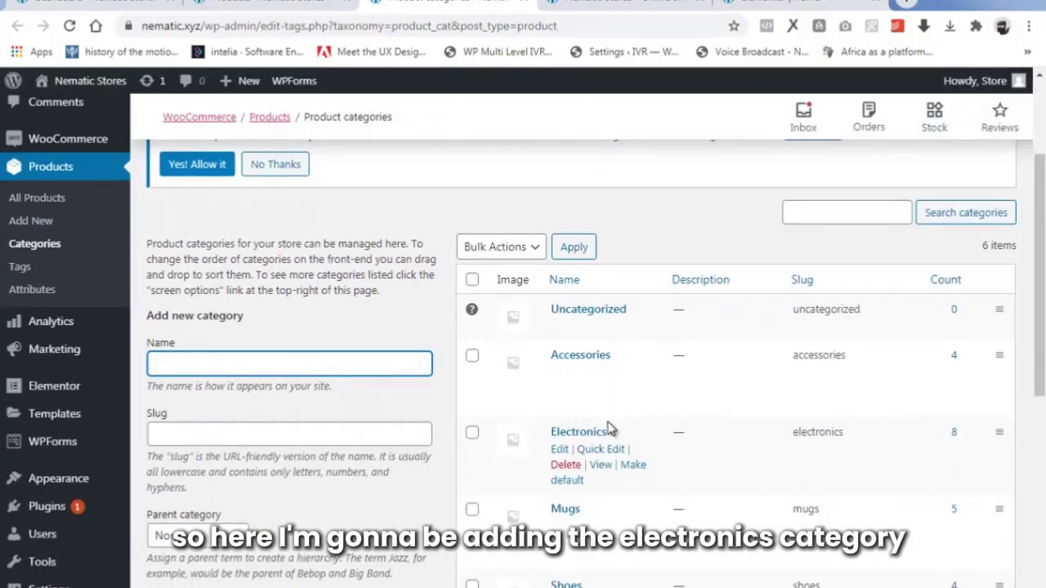
scroll(613, 427, down, 2)
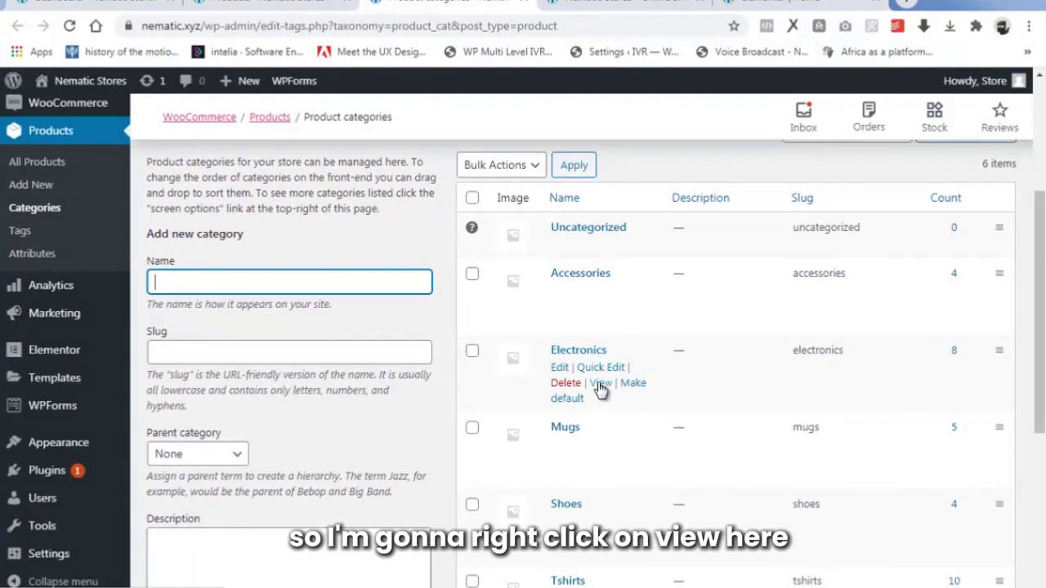
right_click(598, 388)
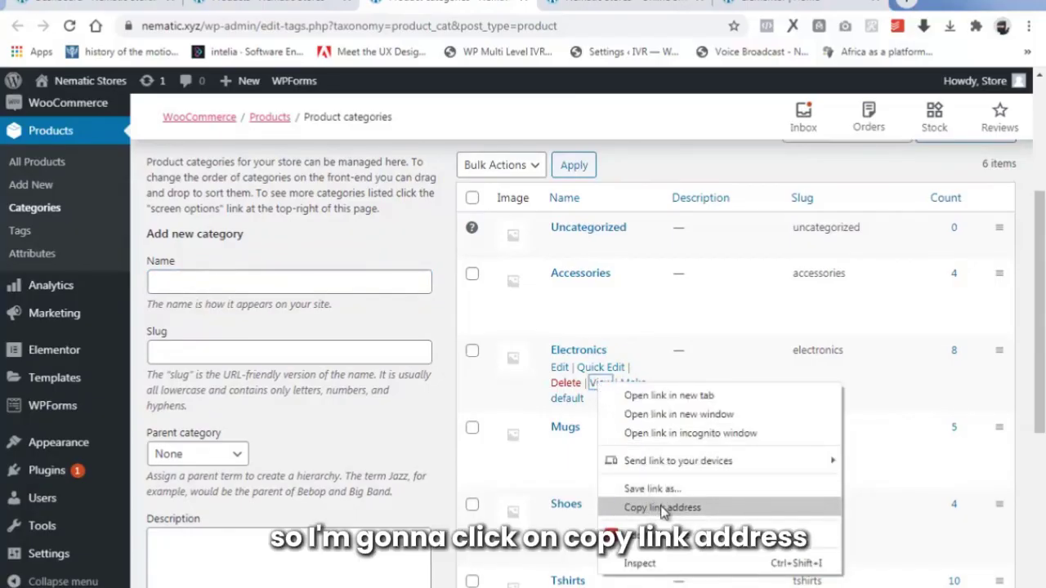
click(662, 507)
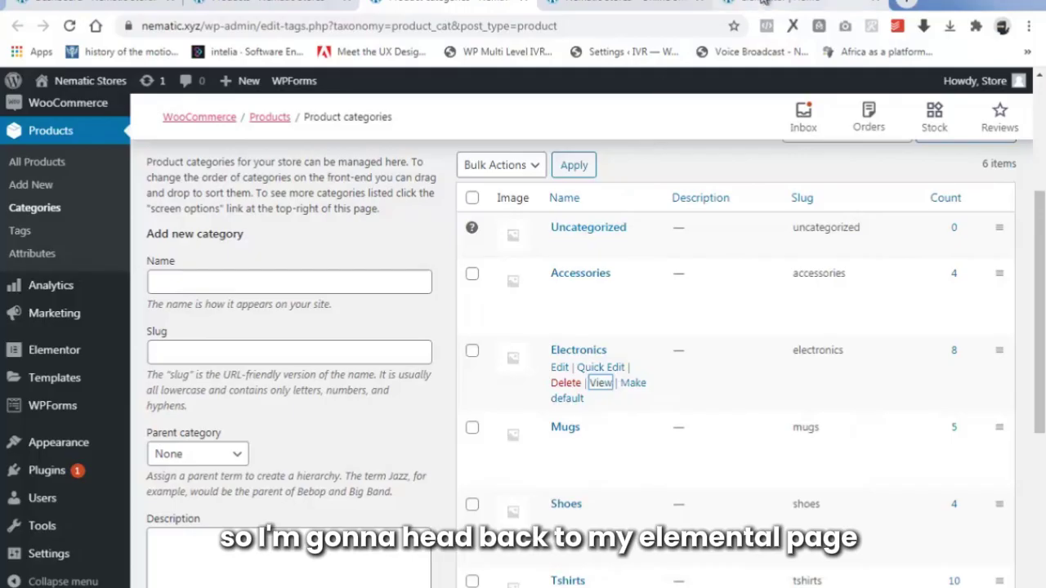
click(762, 2)
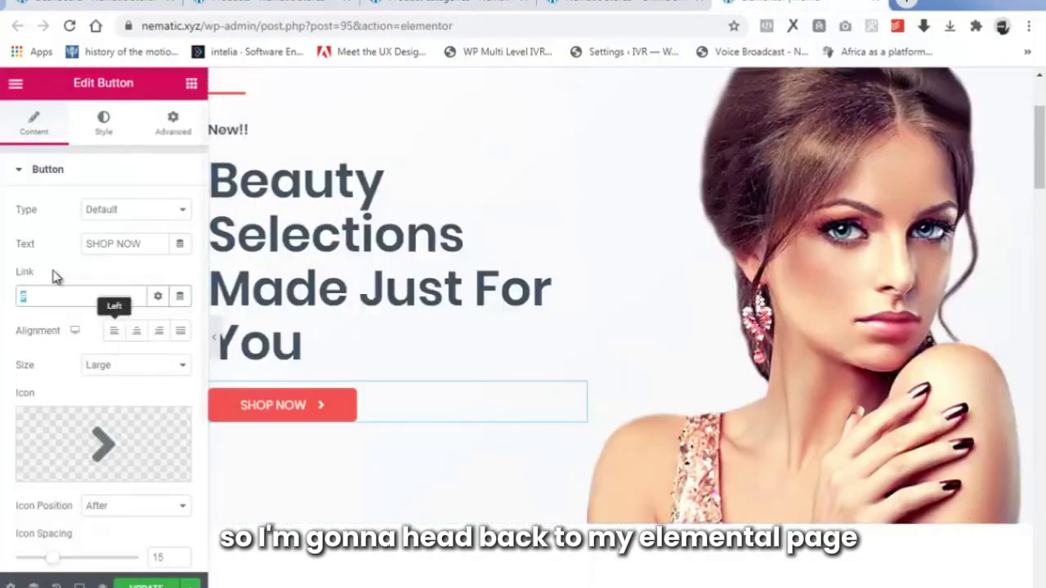
right_click(26, 298)
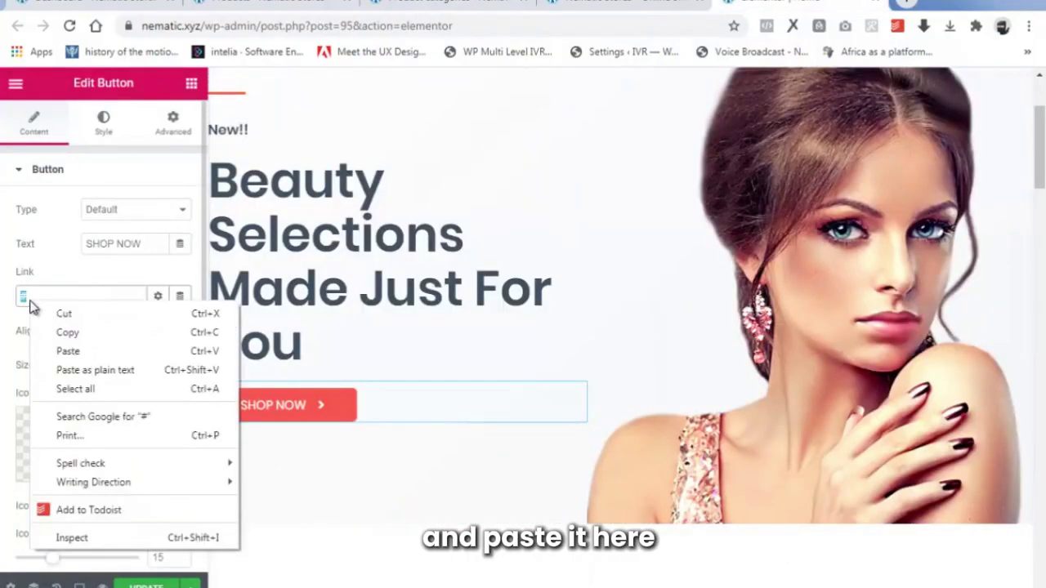
click(69, 351)
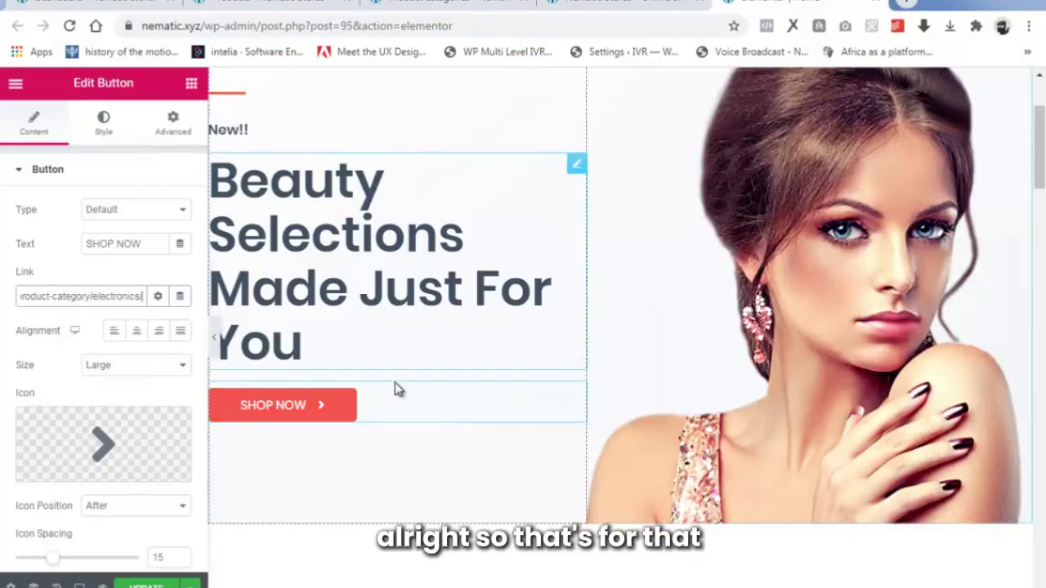
scroll(670, 327, up, 2)
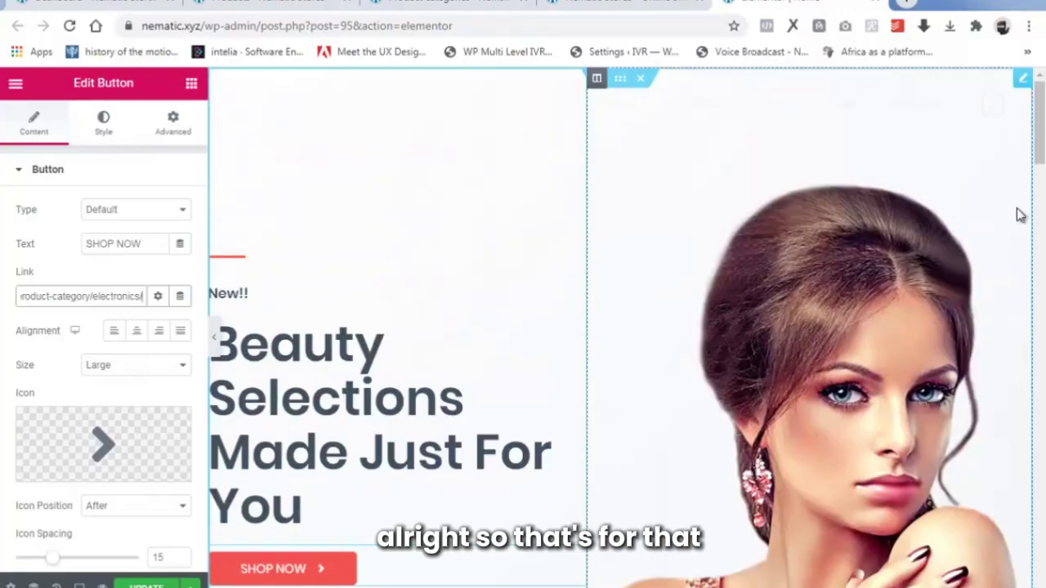
Upload image '1' and insert it in place of the left promo card's T-shirt photo.
scroll(1020, 214, down, 5)
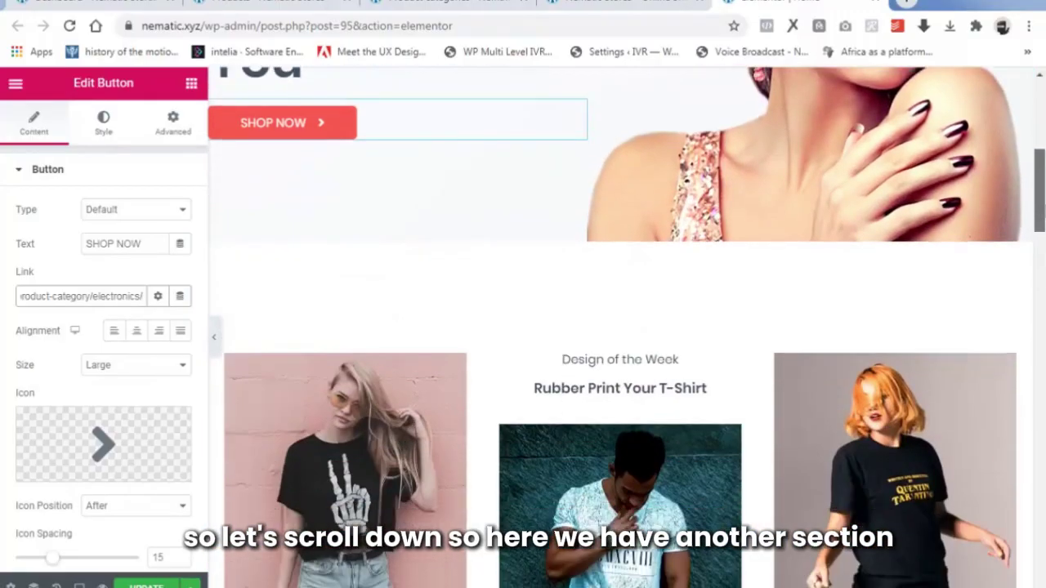
drag(1039, 190, 1044, 223)
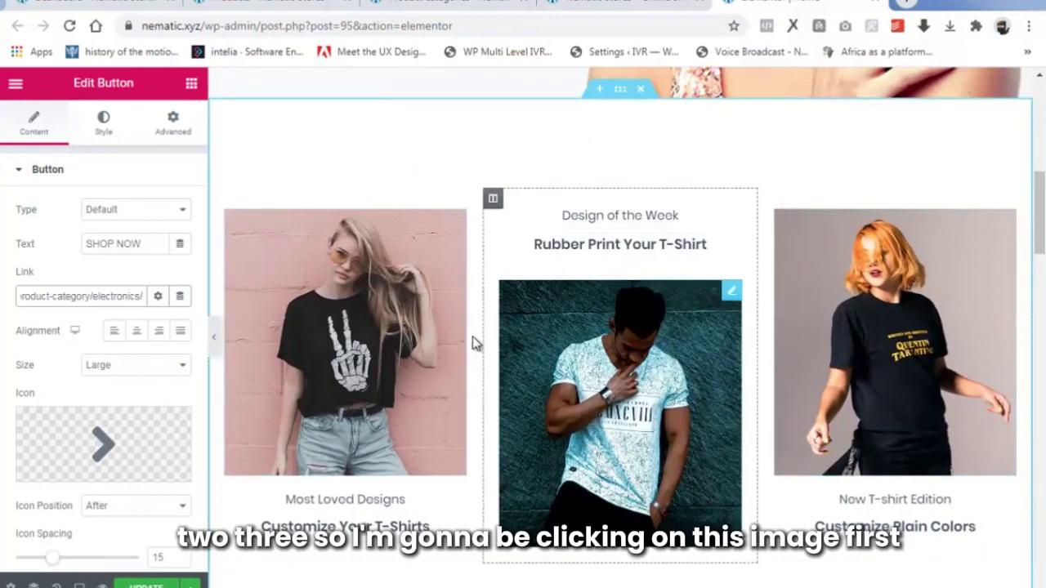
click(409, 264)
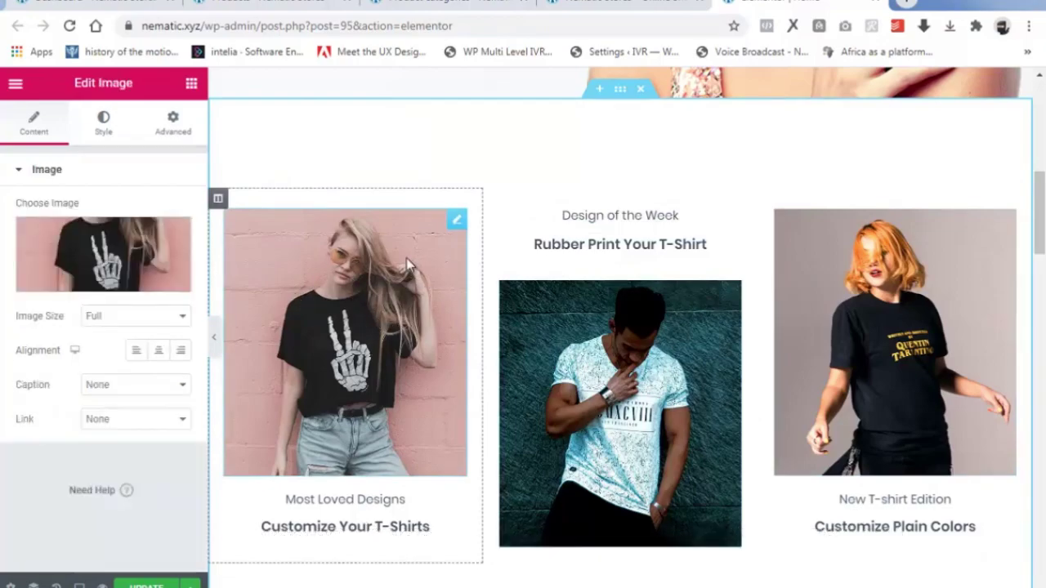
click(94, 281)
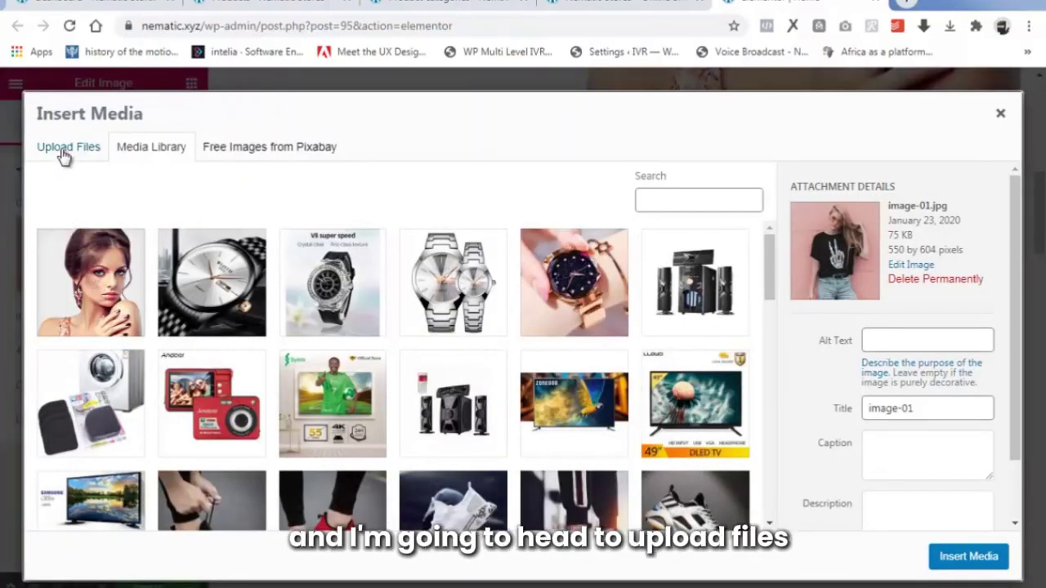
click(62, 152)
click(523, 355)
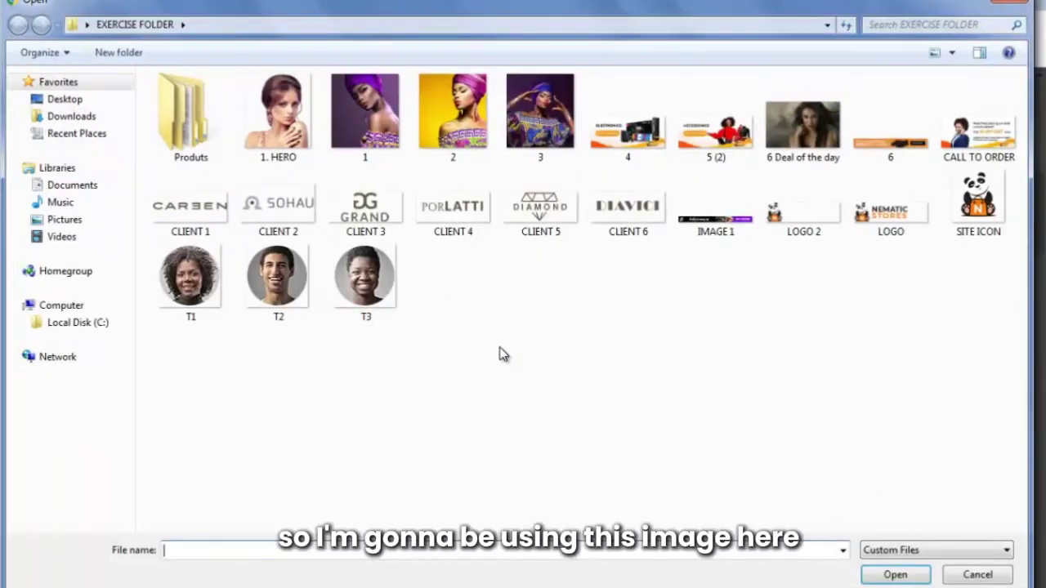
click(380, 118)
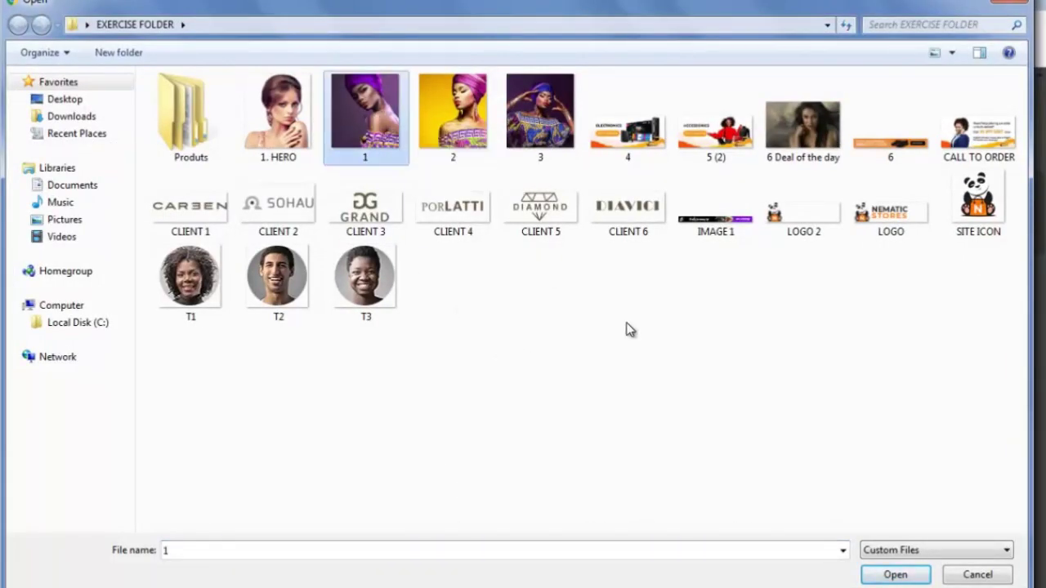
click(891, 574)
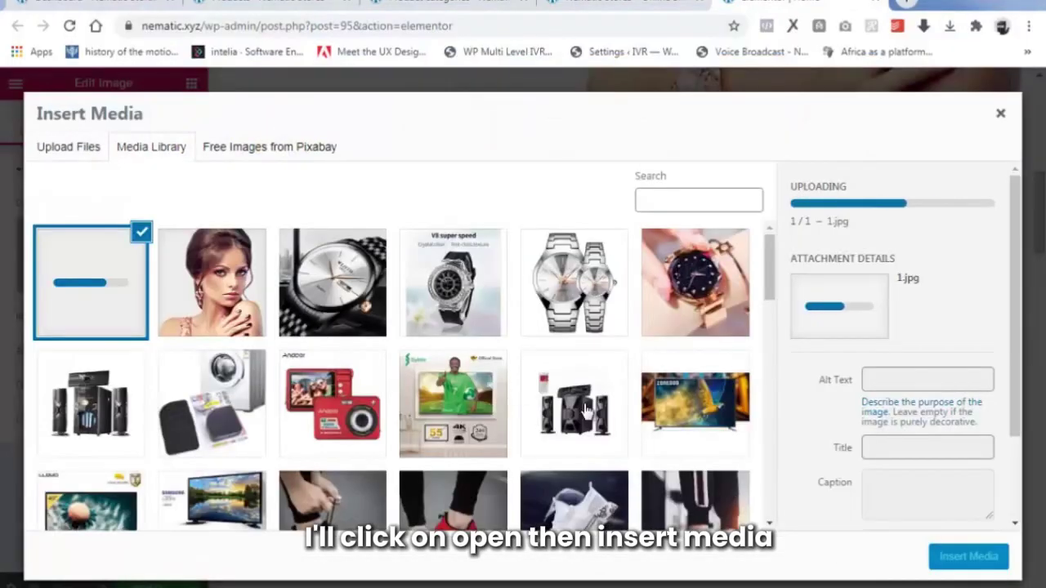
click(968, 556)
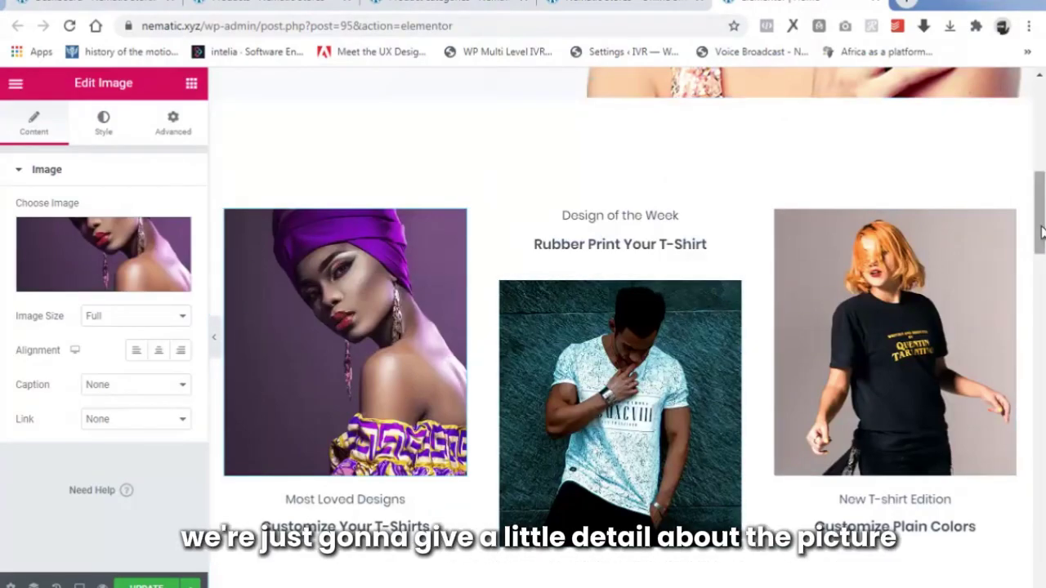
Change the 'Most Loved Designs' caption to 'Most Loved Product'.
mouse_move(1038, 238)
mouse_down()
mouse_move(1038, 256)
mouse_move(1038, 246)
mouse_up()
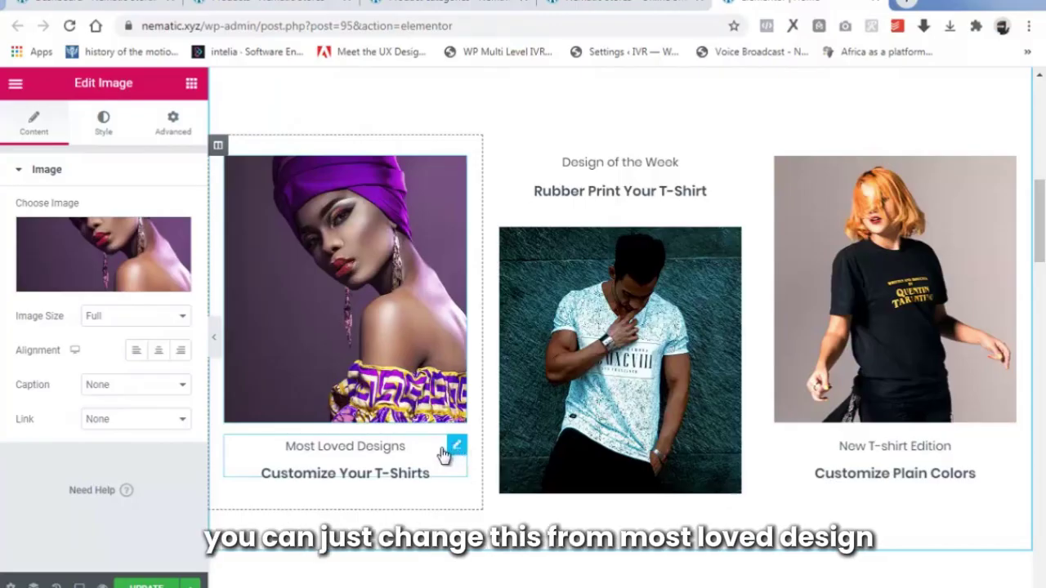
click(442, 452)
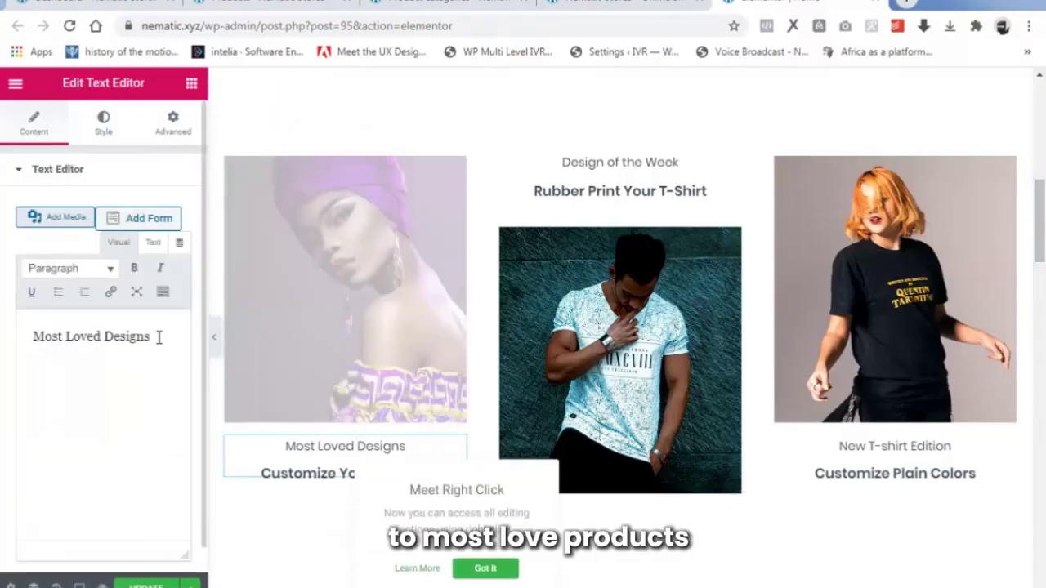
double_click(110, 337)
text(Products)
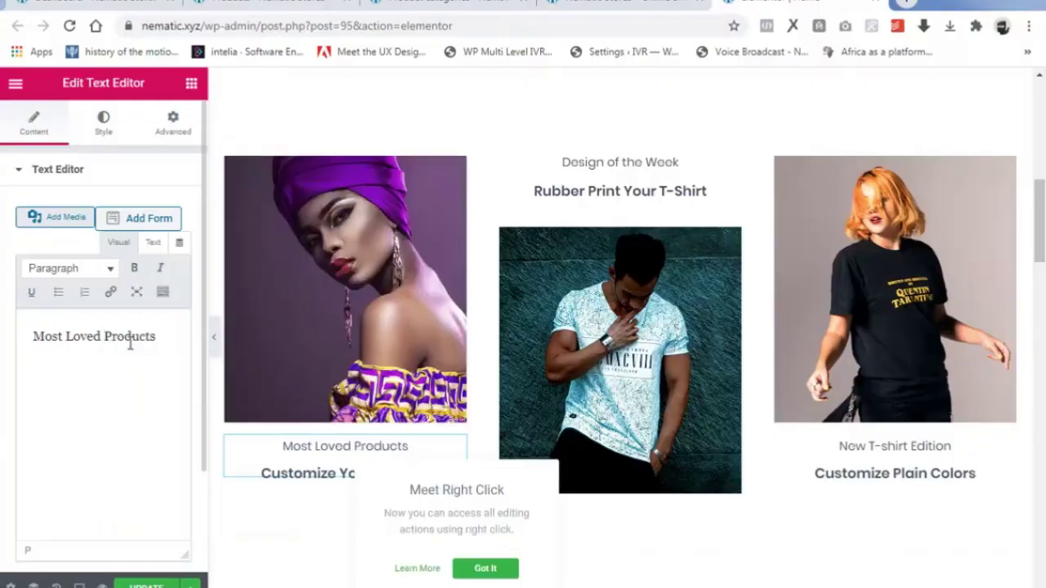
key(BackSpace)
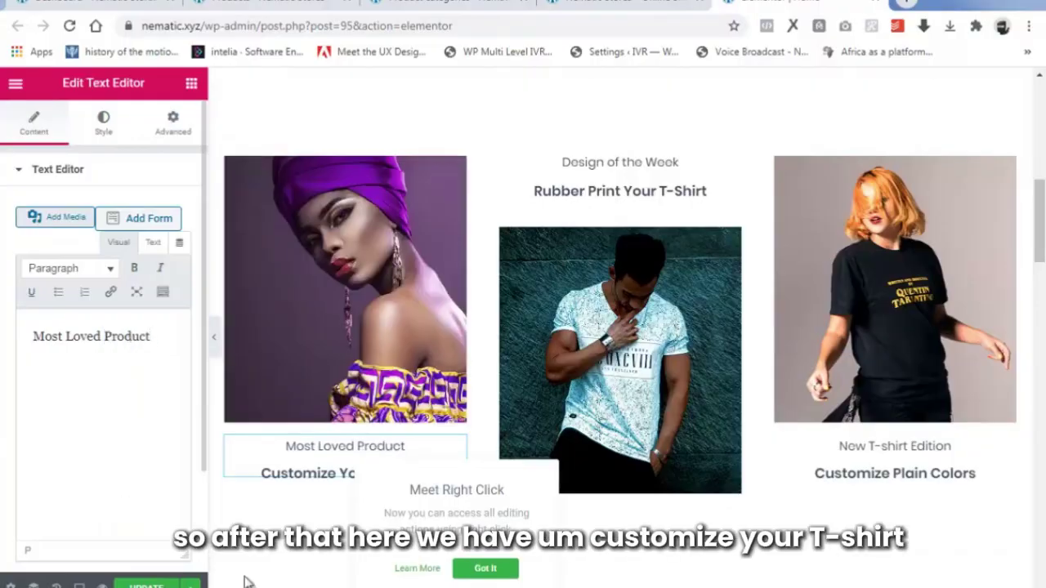
click(485, 575)
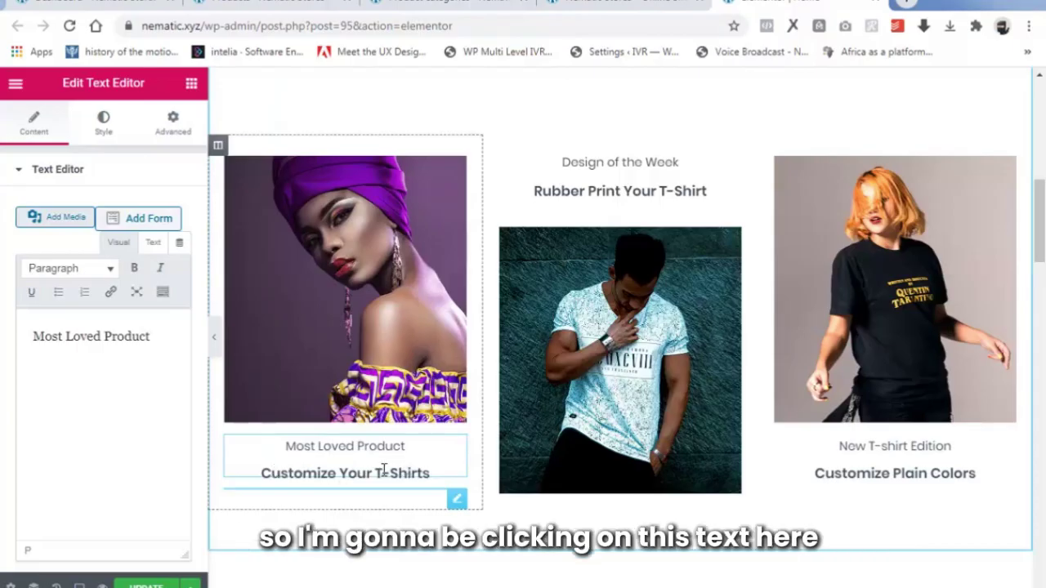
Replace the 'Customize Your T-Shirts' heading with 'African Scarf Purple'.
click(383, 468)
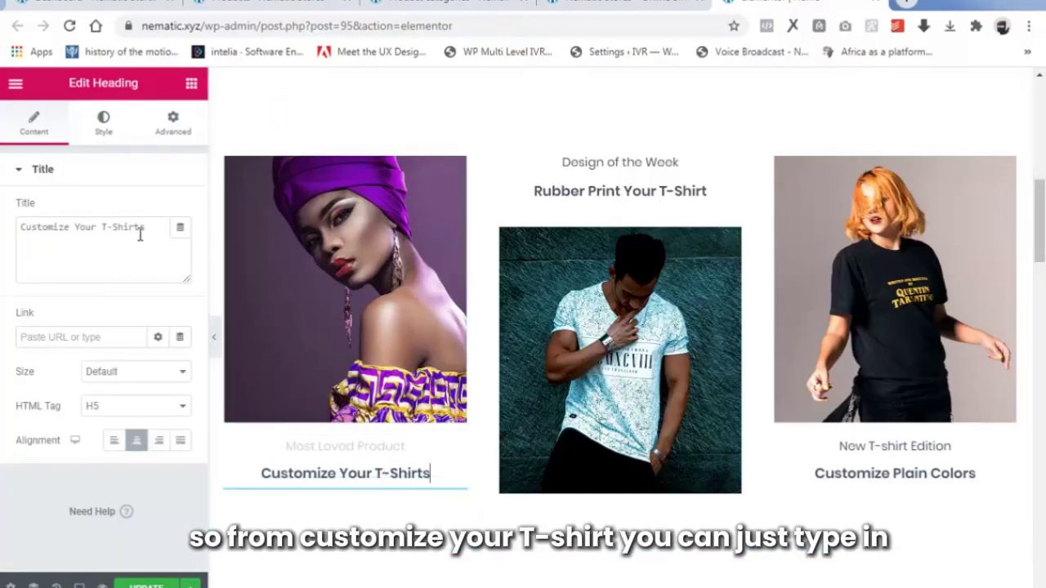
drag(153, 228, 11, 238)
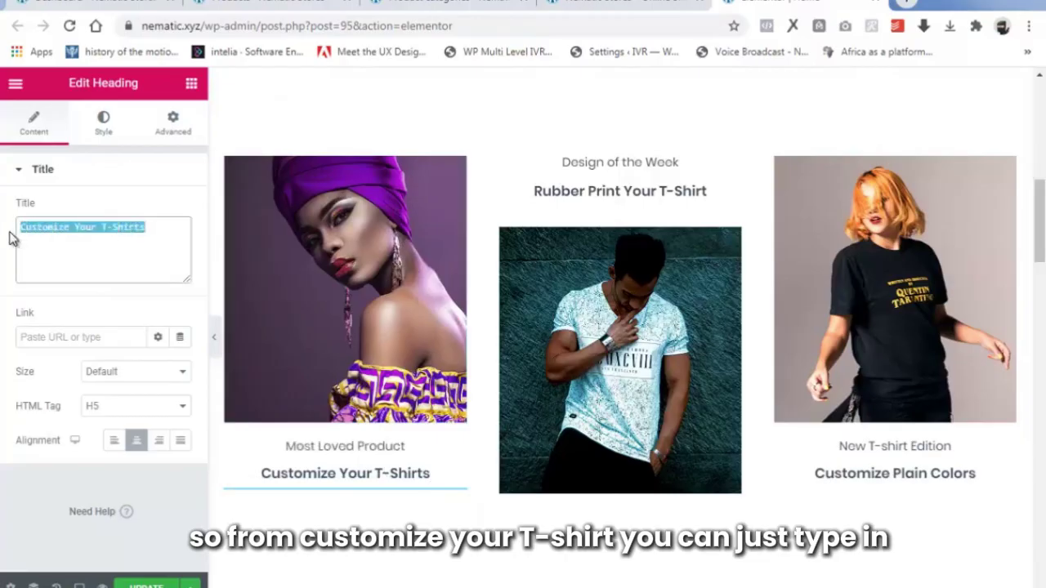
text(A)
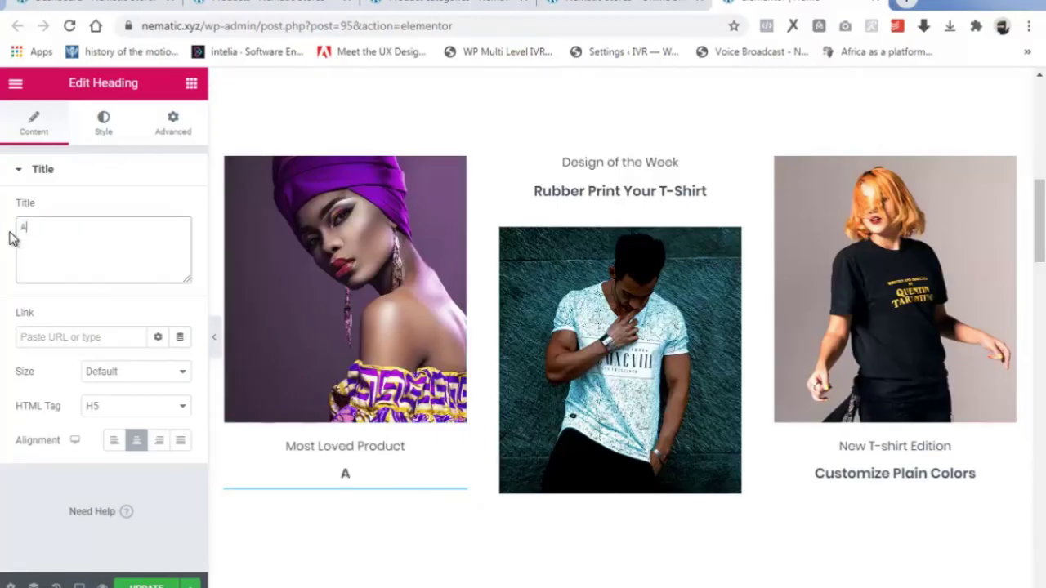
text(F)
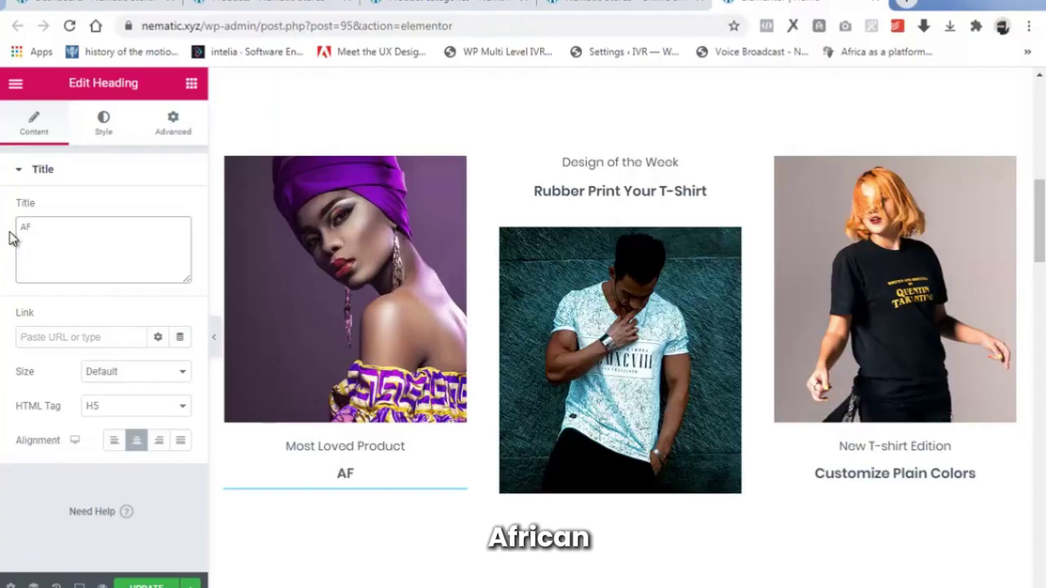
key(BackSpace)
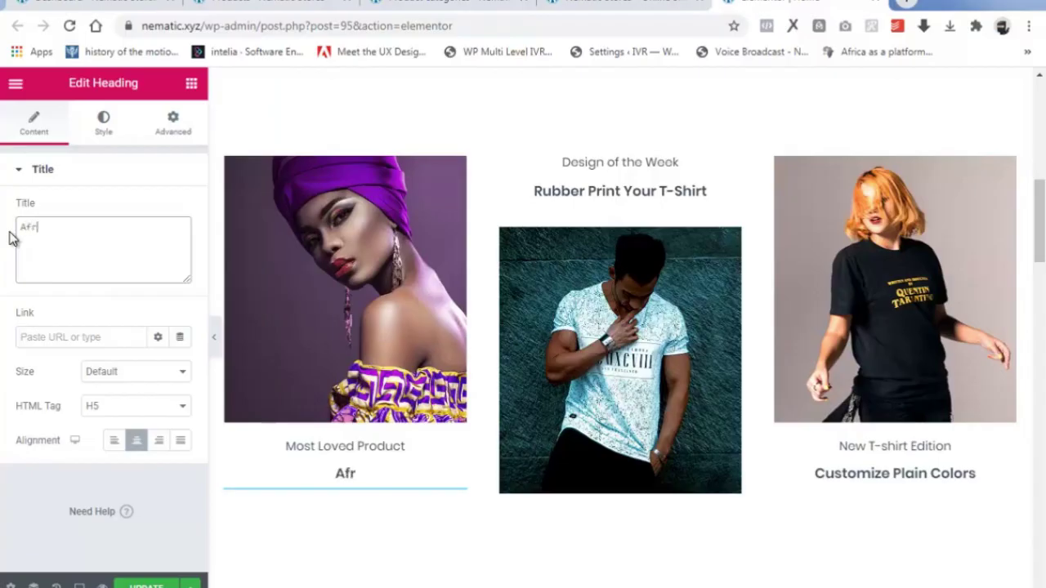
text(frican Scarf )
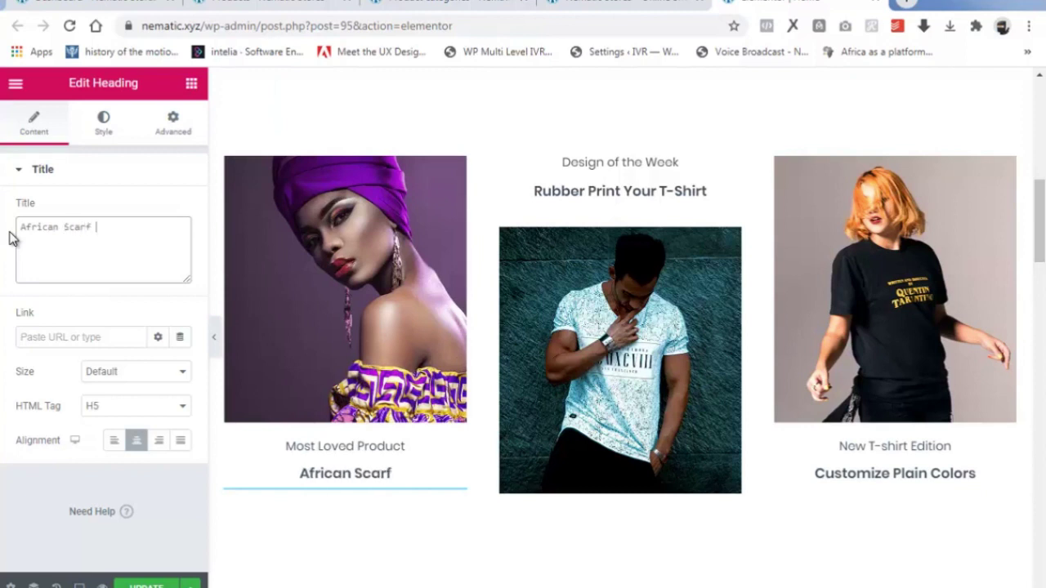
text(Pu)
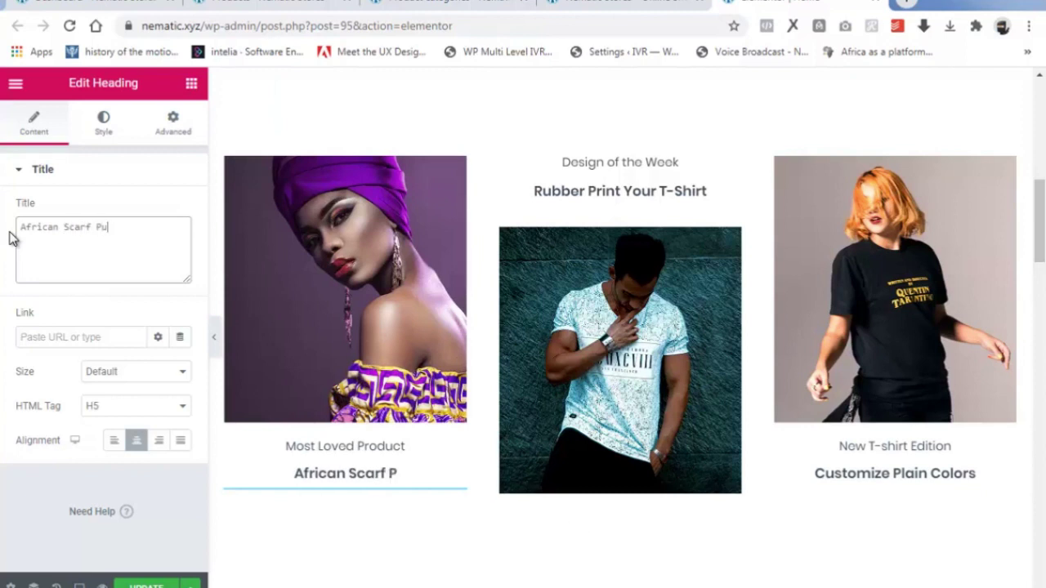
text(rple)
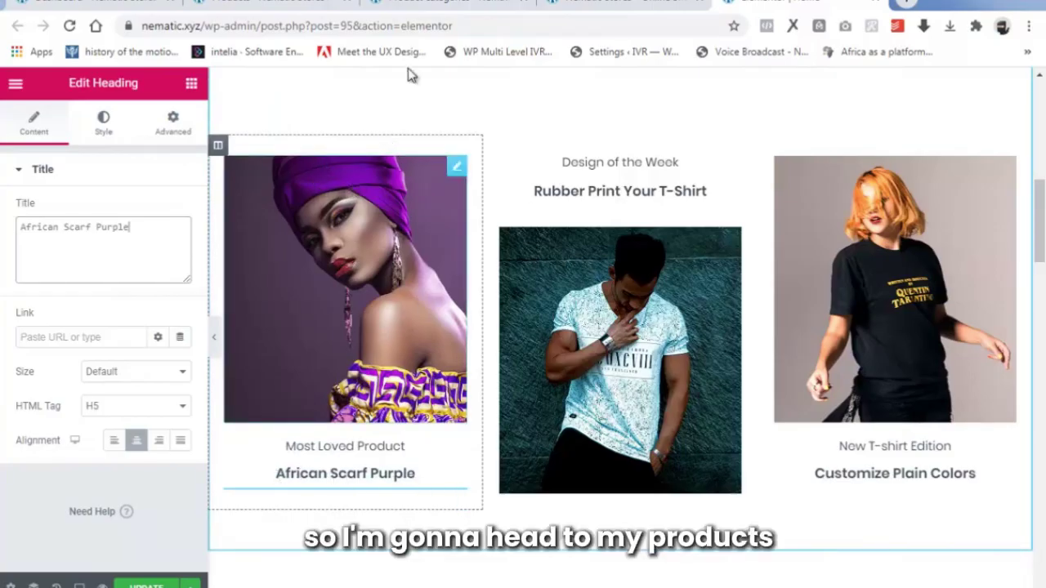
Copy the ROLEX 45Y763ER product page address from the store's Products list.
click(431, 6)
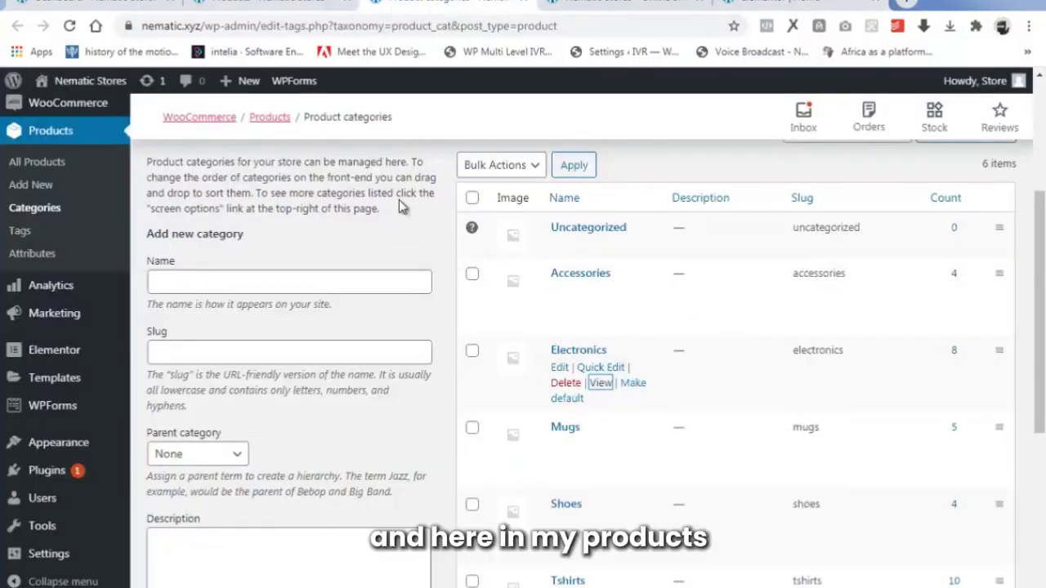
click(274, 3)
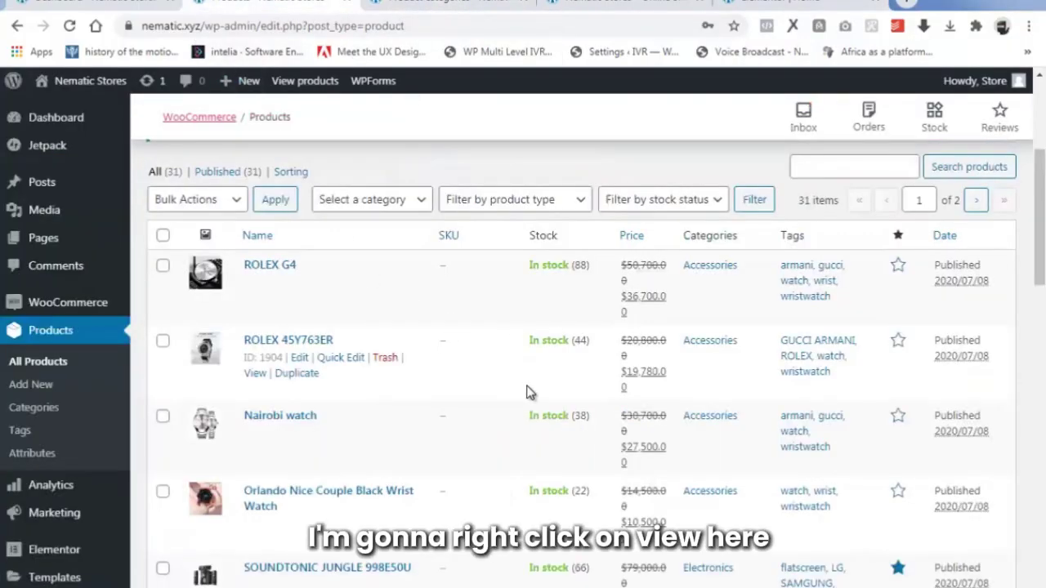
right_click(254, 376)
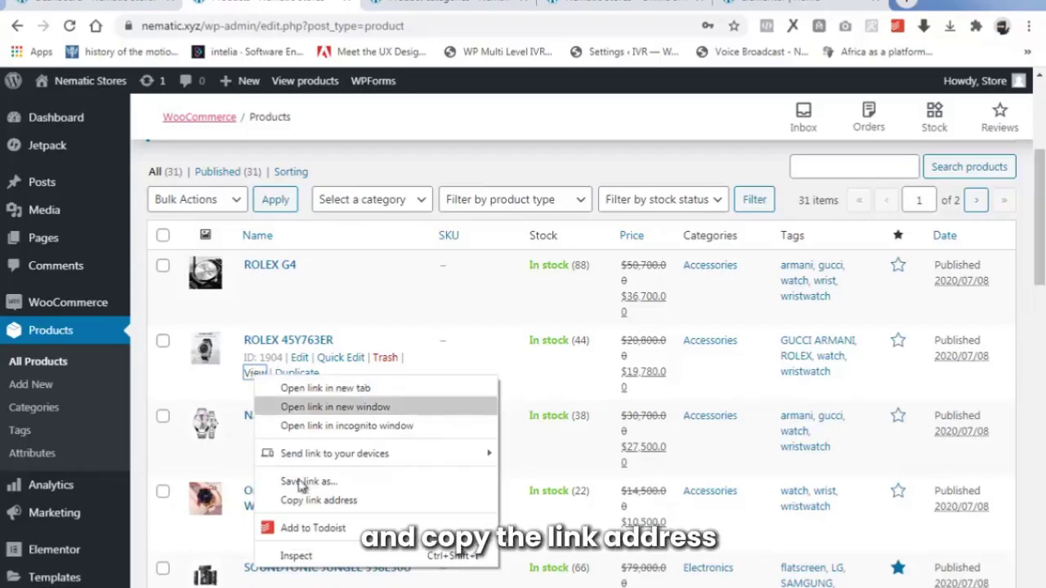
click(330, 500)
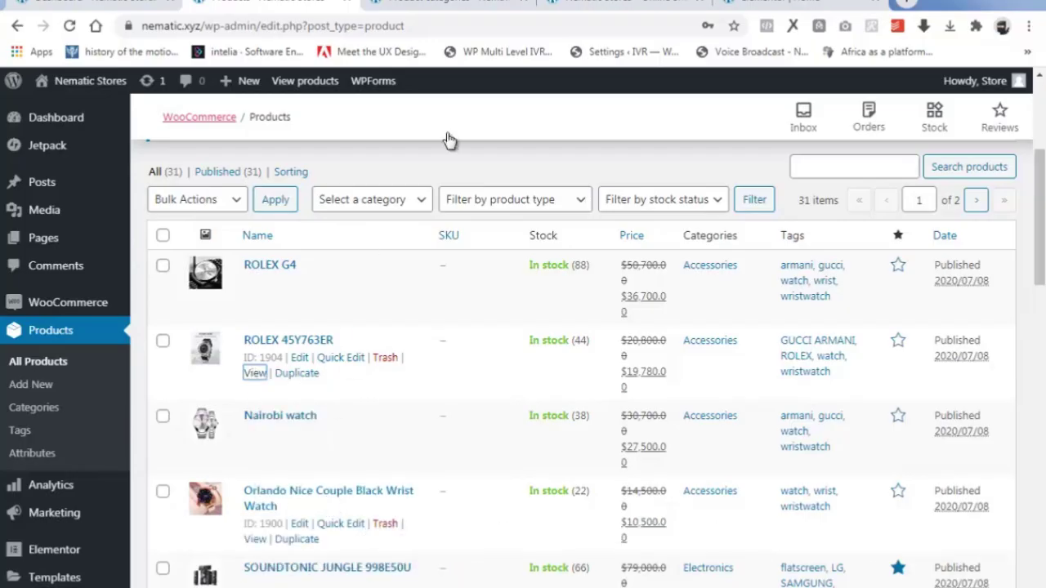
Paste the product/rolex-45y763er address into the African Scarf Purple heading's Link field.
click(759, 2)
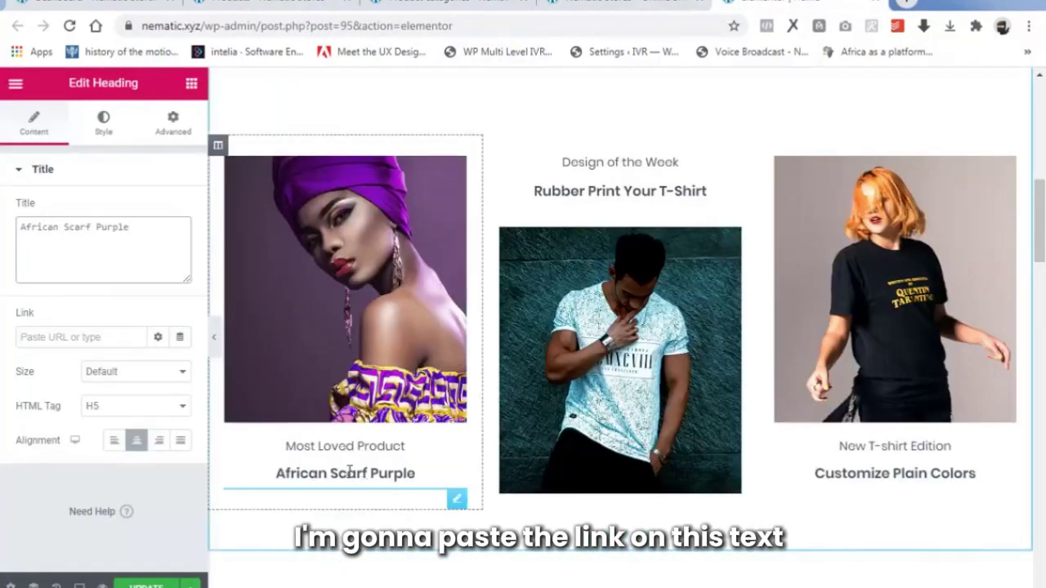
click(52, 337)
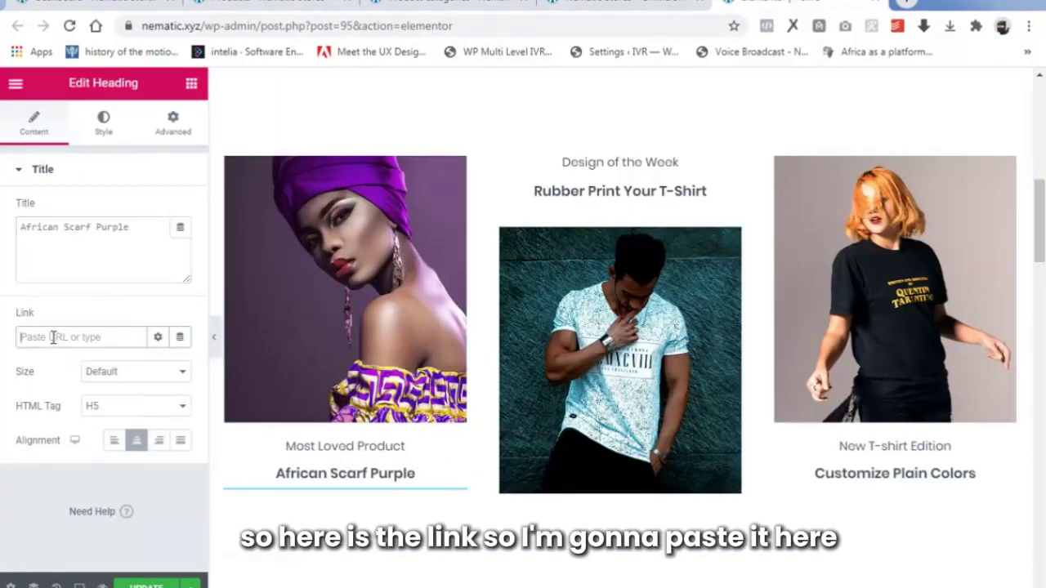
right_click(52, 337)
click(103, 438)
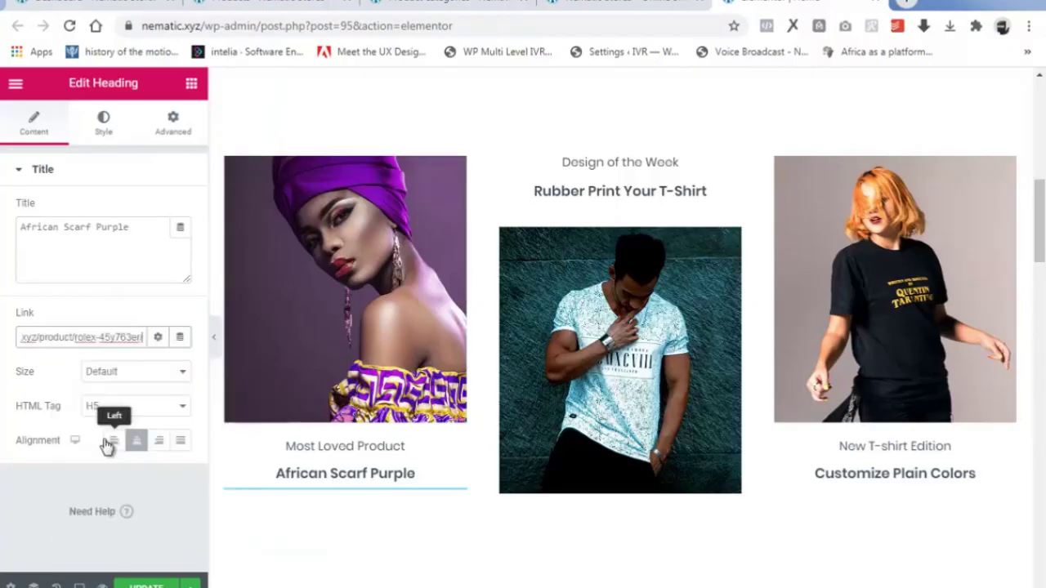
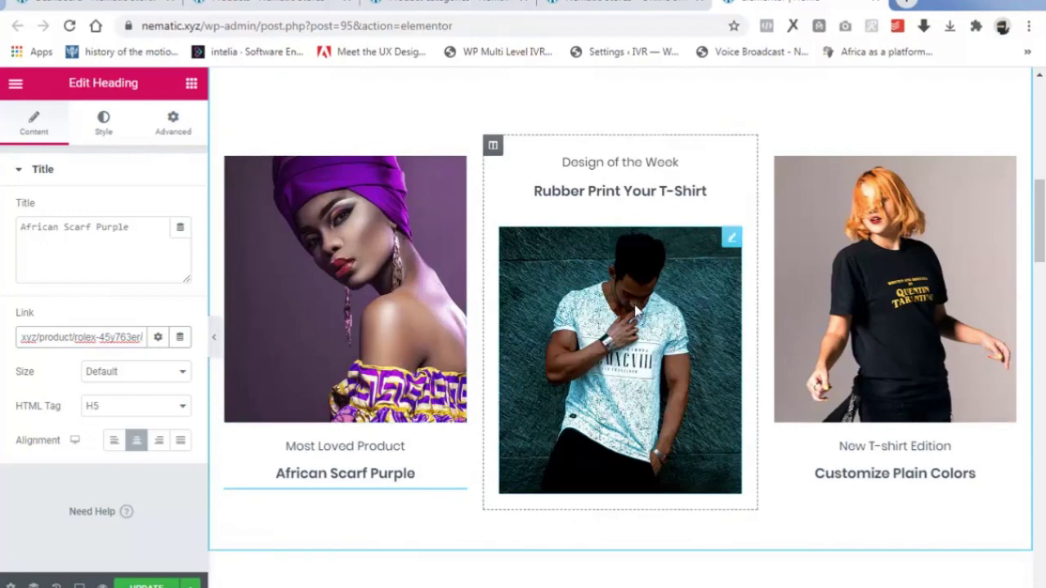
Swap the middle column's T-shirt photo for uploaded image 2, the yellow-background headwrap portrait.
click(636, 309)
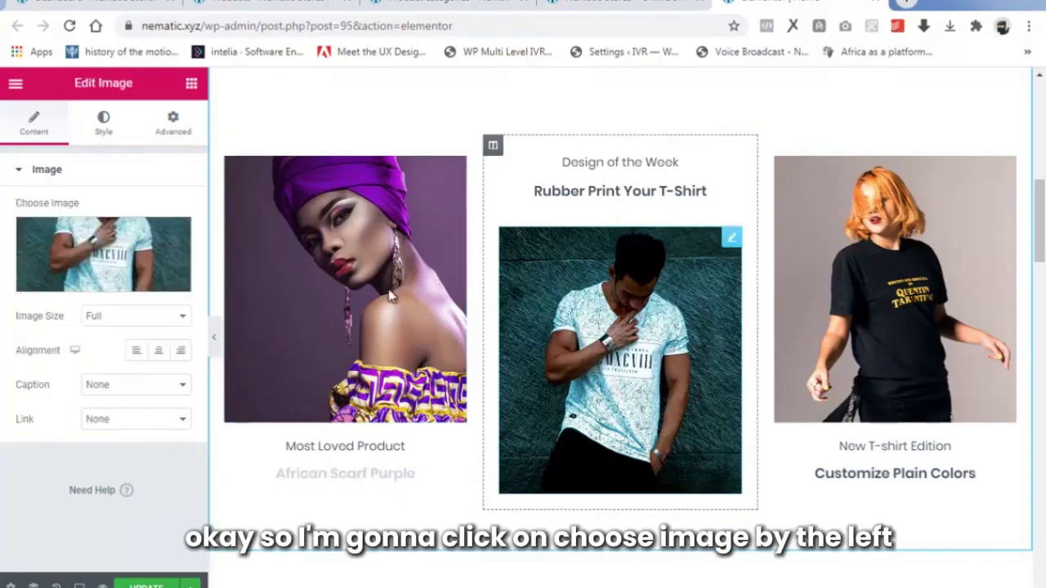
click(91, 284)
click(61, 149)
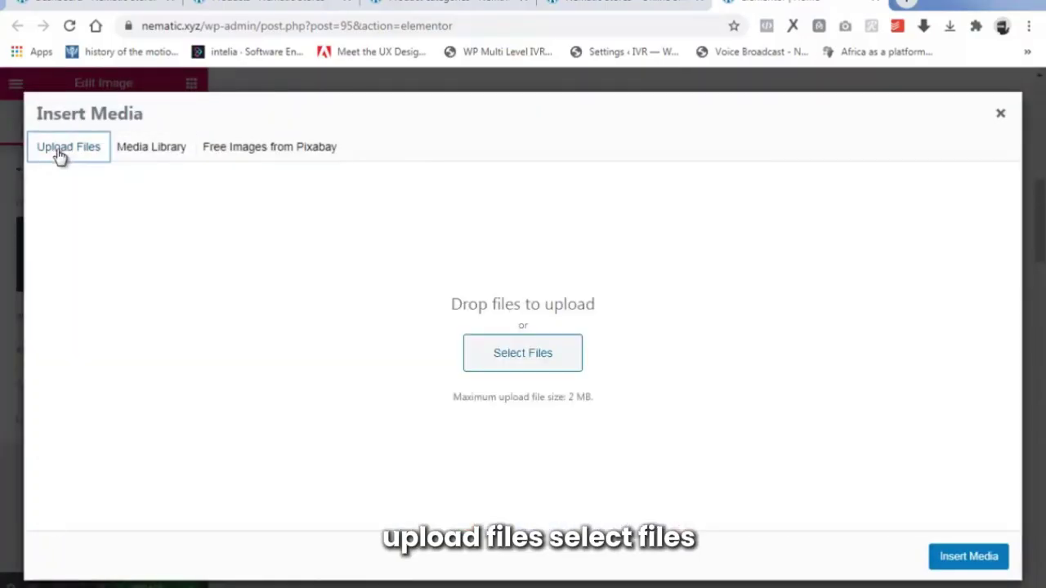
click(503, 354)
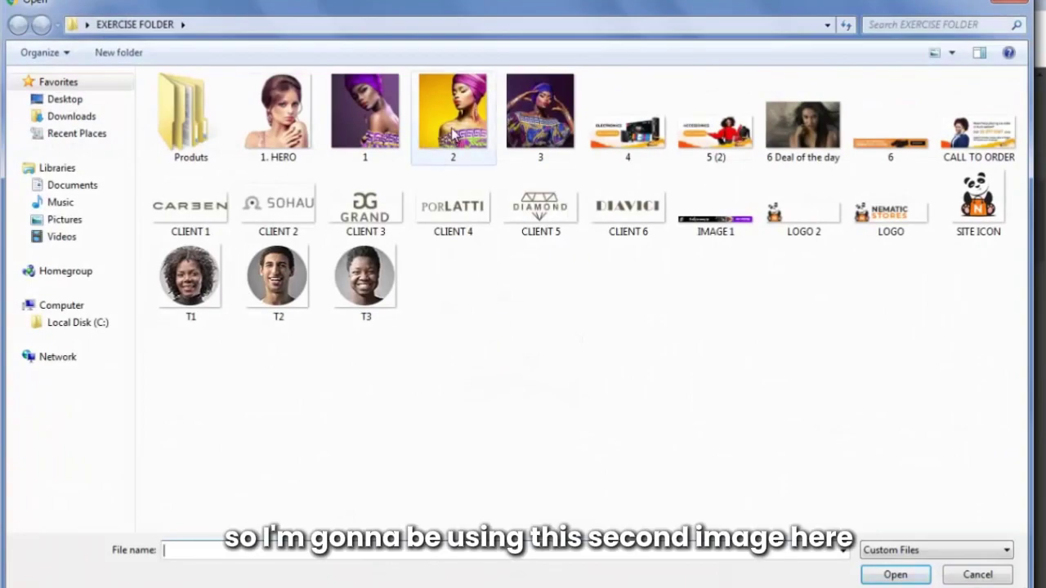
click(454, 135)
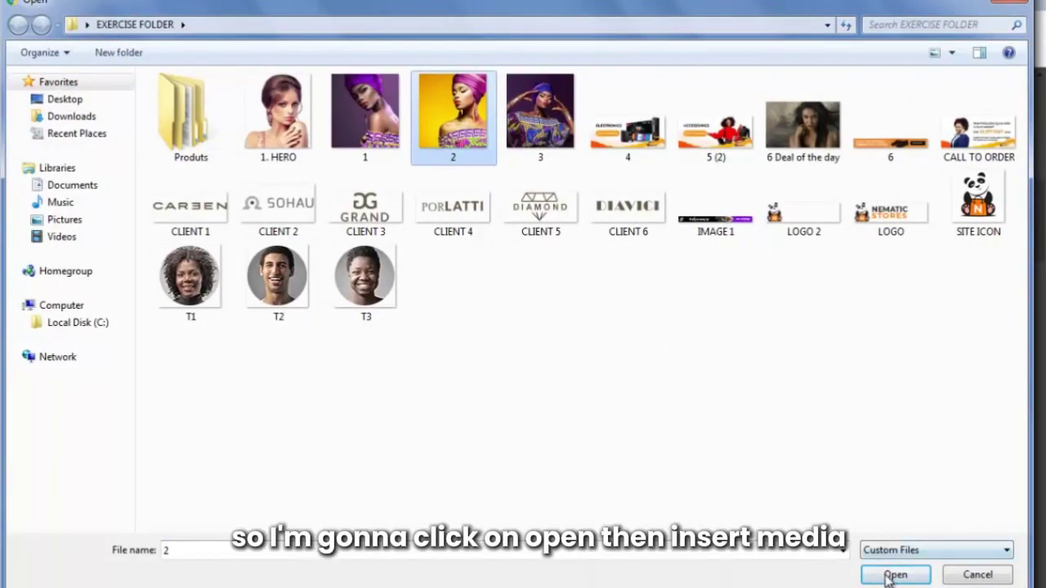
click(893, 575)
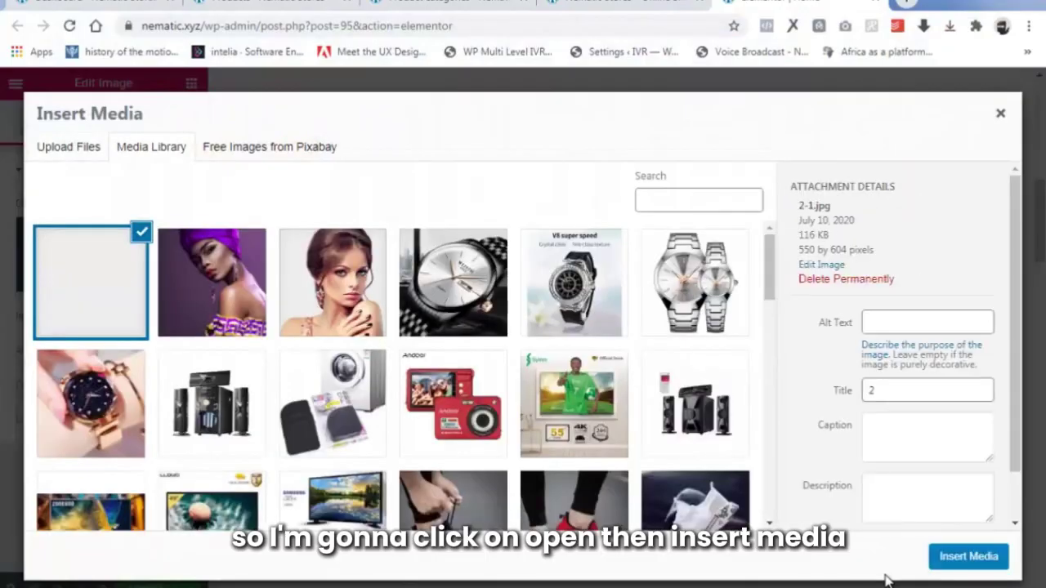
click(976, 556)
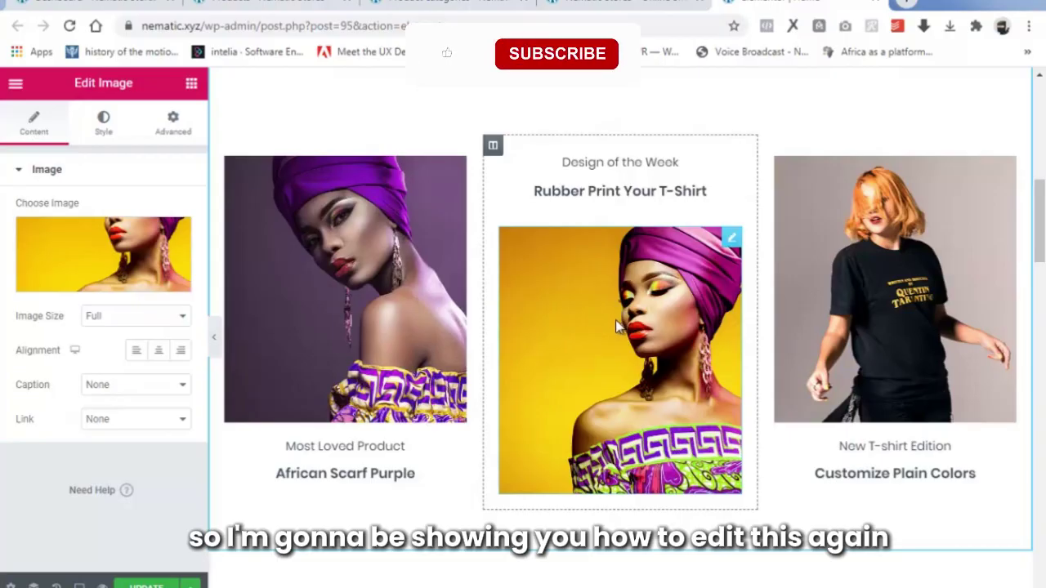
Change the middle column's 'Design of the Week' text to 'Product of the Week'.
click(638, 163)
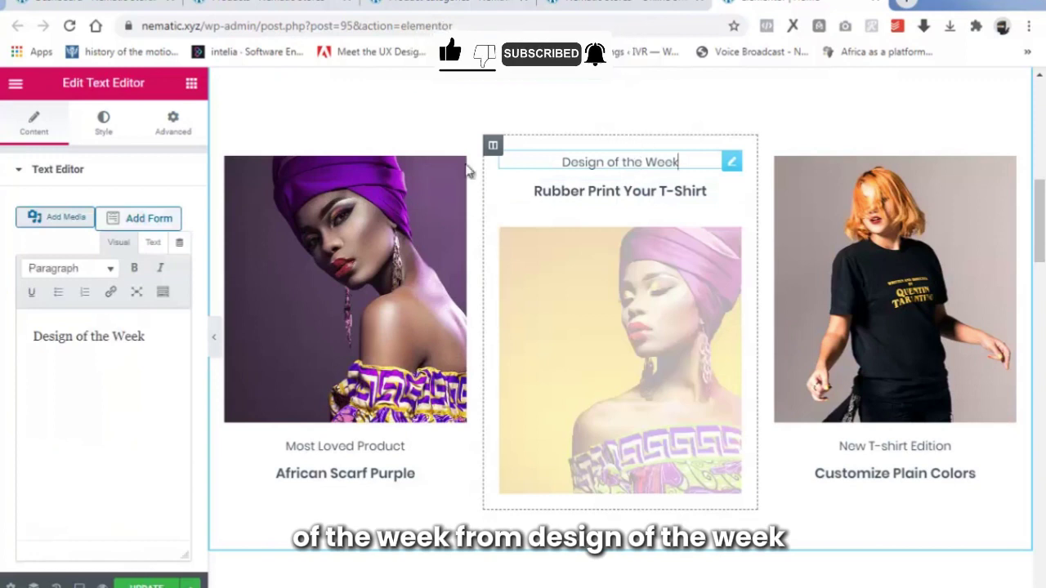
drag(74, 338, 31, 336)
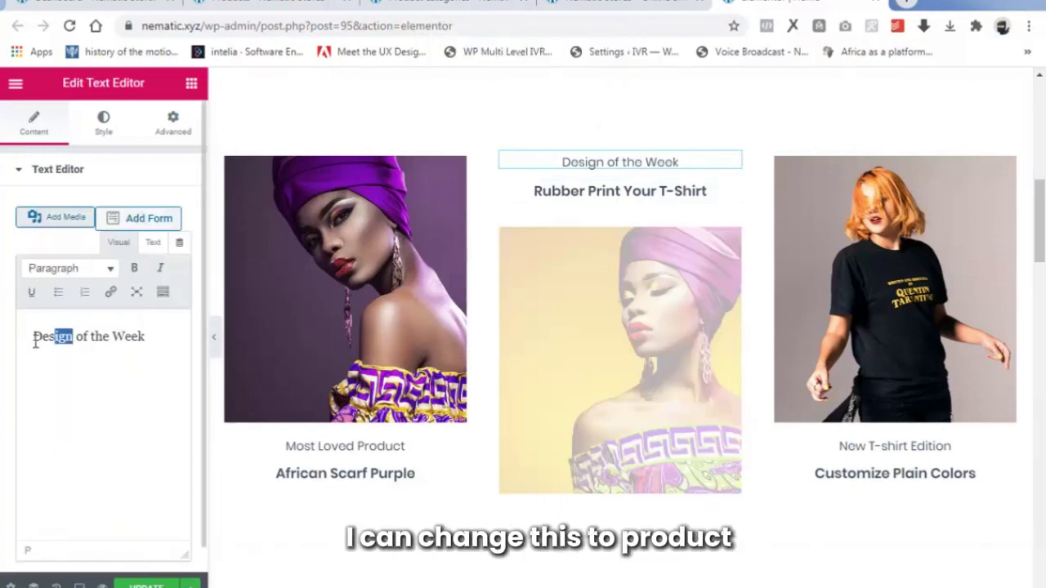
text(P)
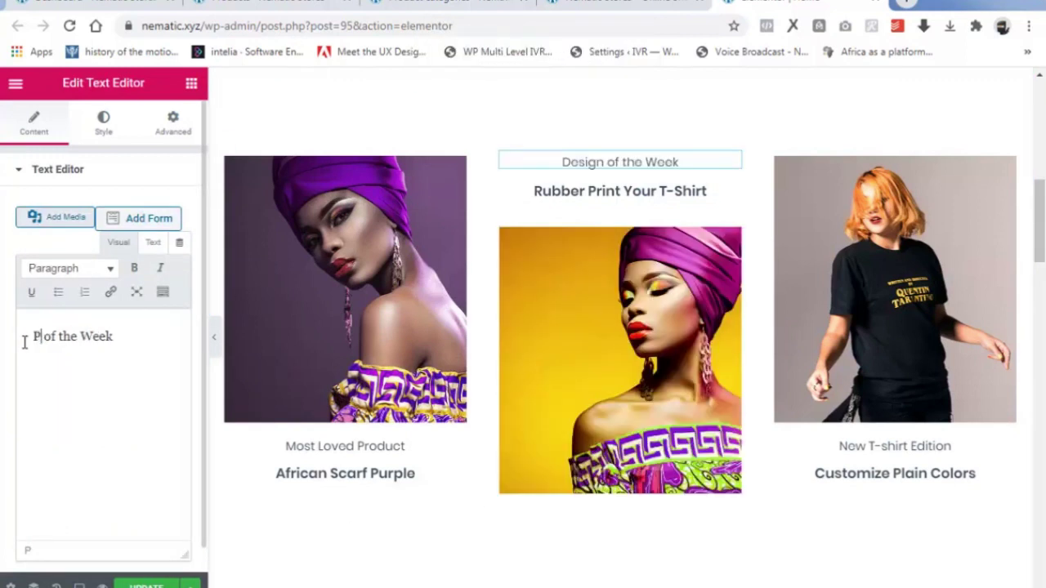
text(ro)
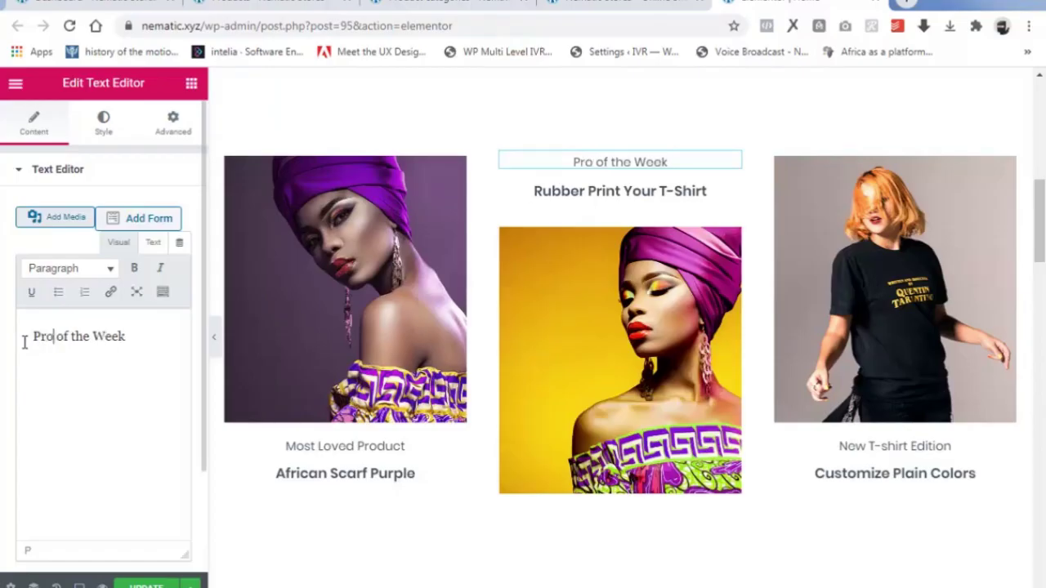
text(duct)
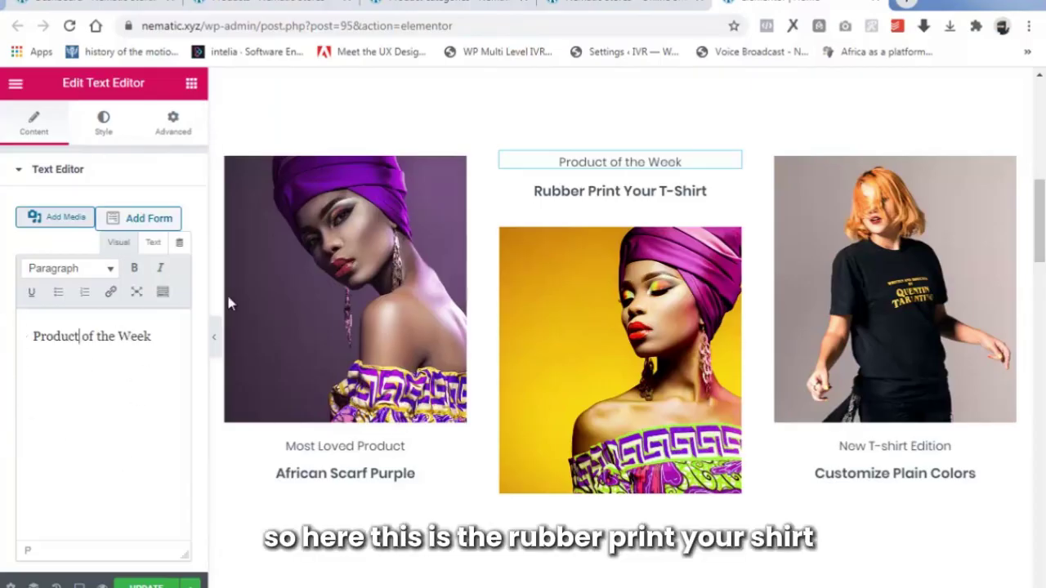
Retitle the middle heading from 'Rubber Print Your T-Shirt' to 'African jewelry Gold'.
click(617, 196)
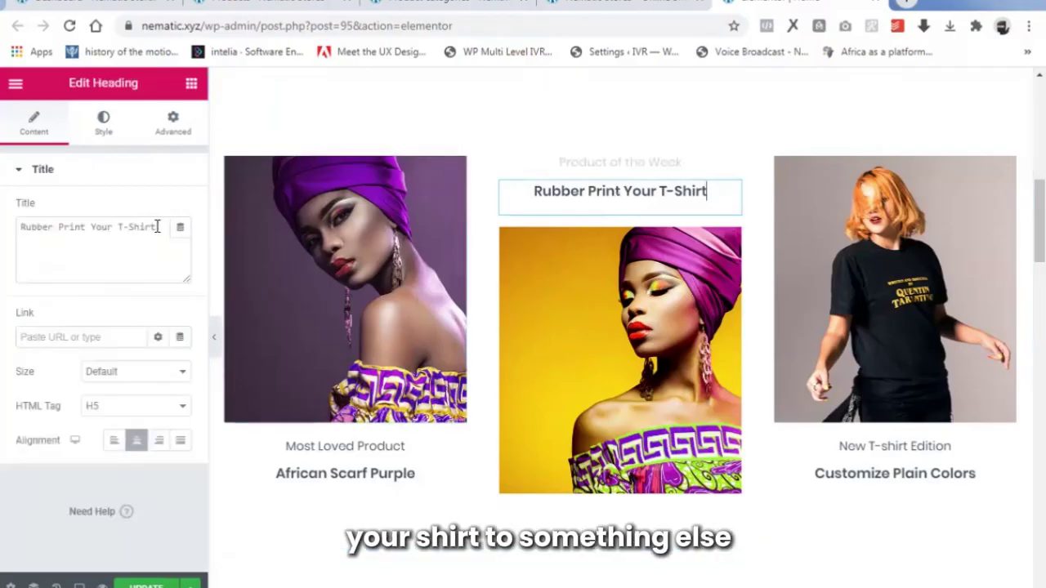
drag(158, 226, 8, 240)
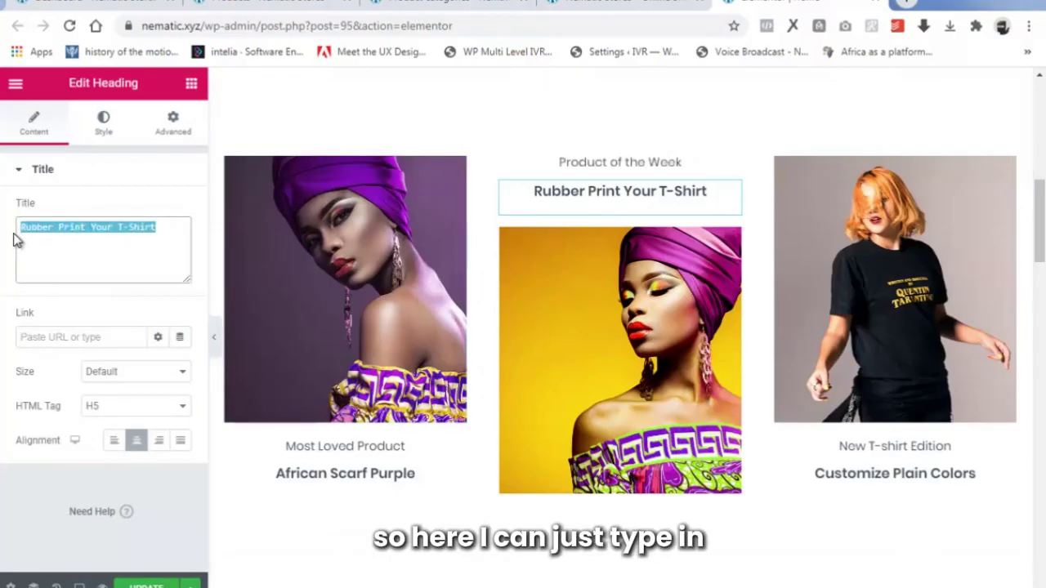
text(African jewelry Gold)
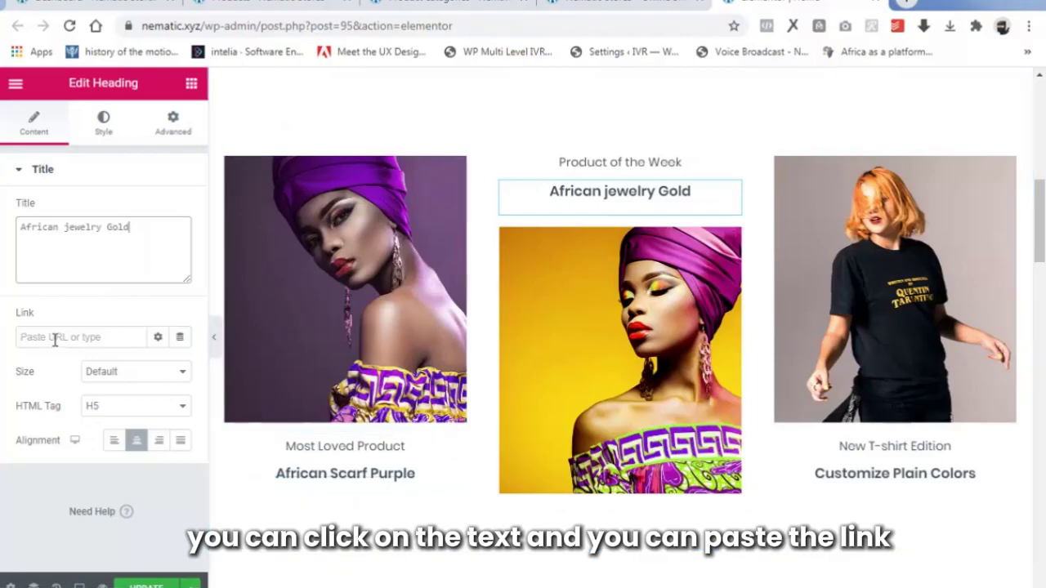
Link the middle image to a custom URL, the product page address copied from Products.
click(645, 321)
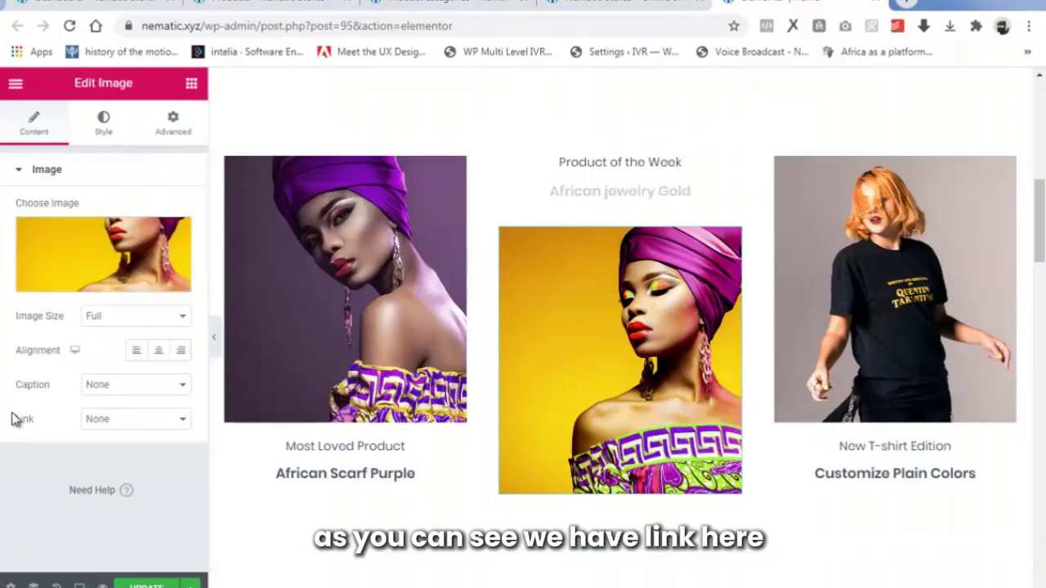
click(152, 420)
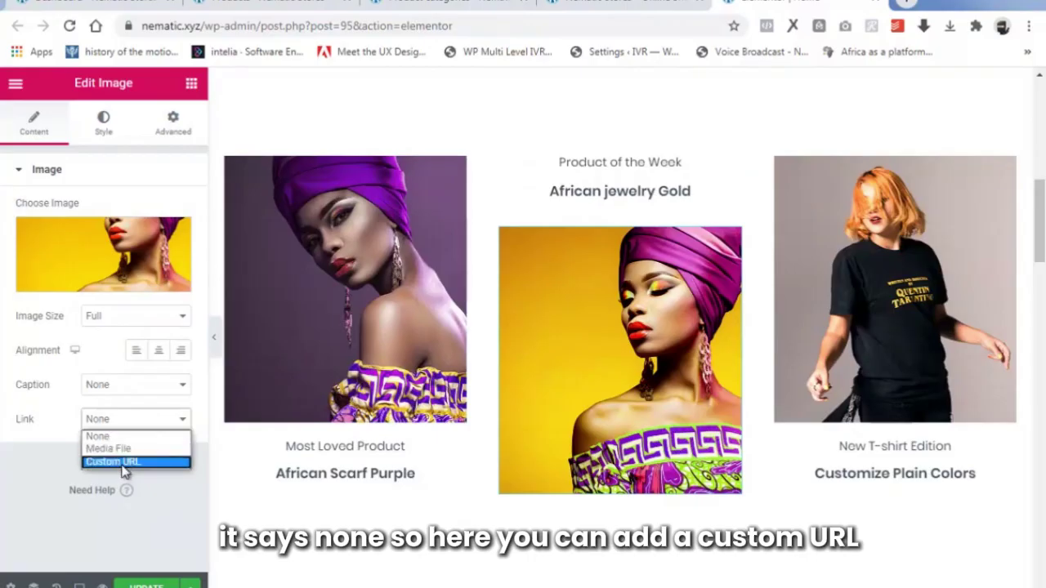
click(124, 464)
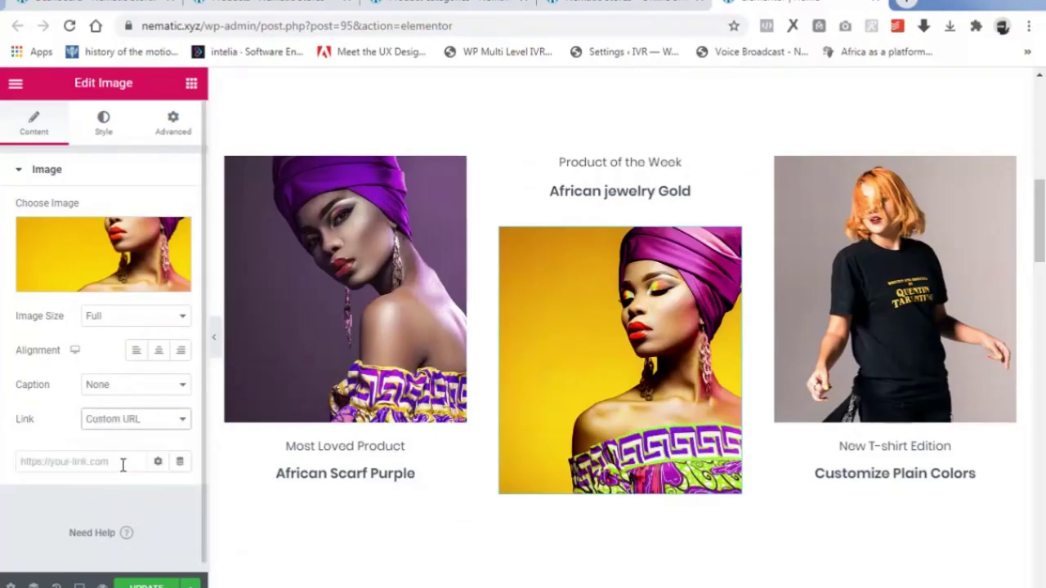
click(78, 461)
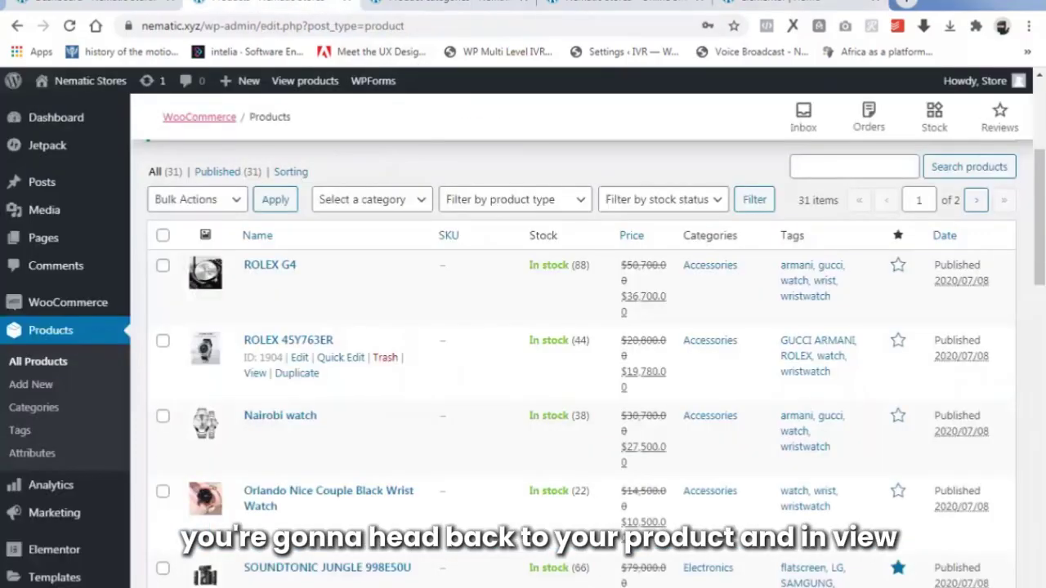
click(276, 5)
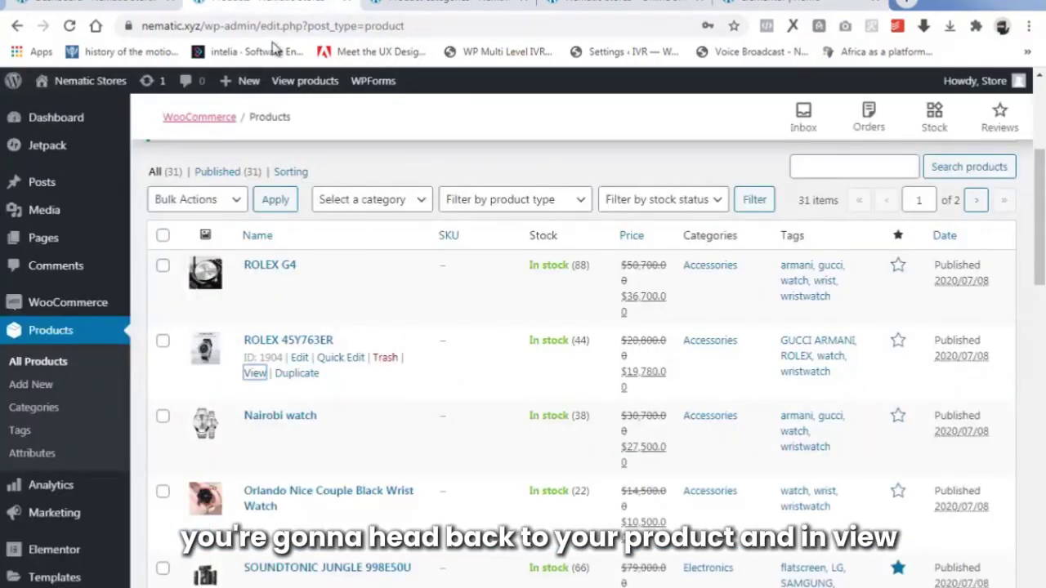
right_click(255, 377)
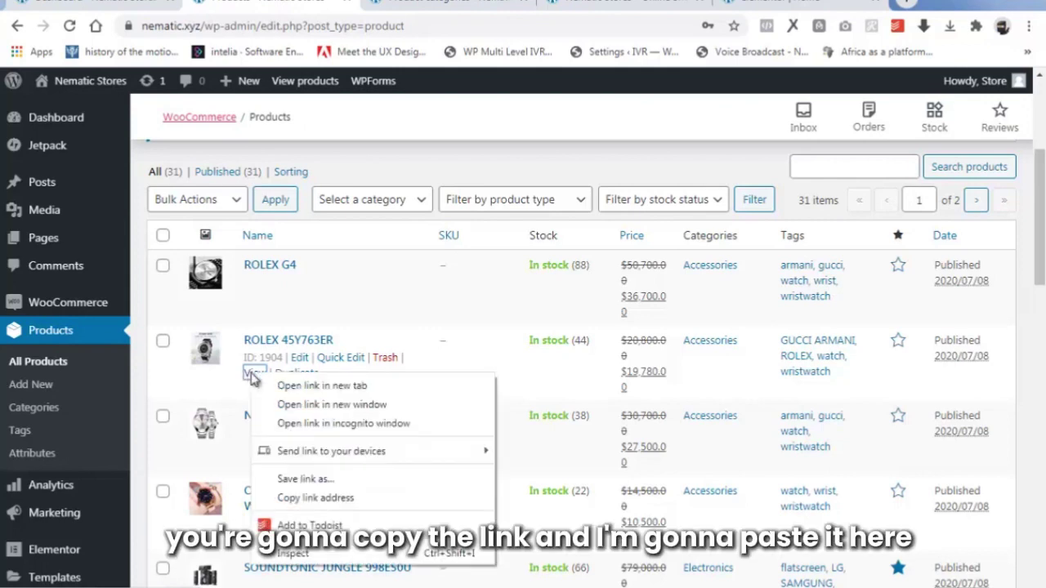
click(315, 497)
click(797, 4)
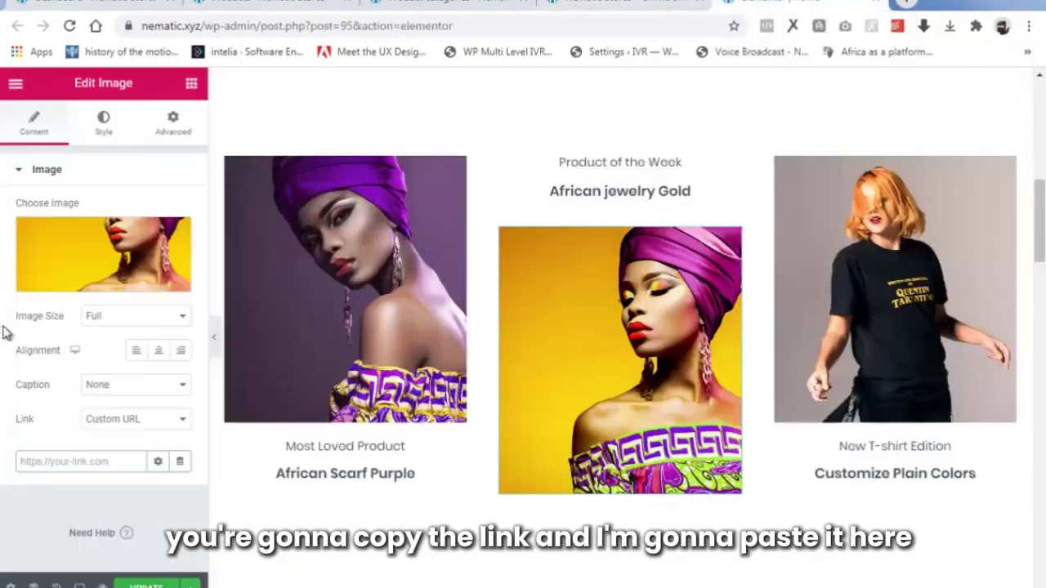
click(50, 461)
right_click(50, 461)
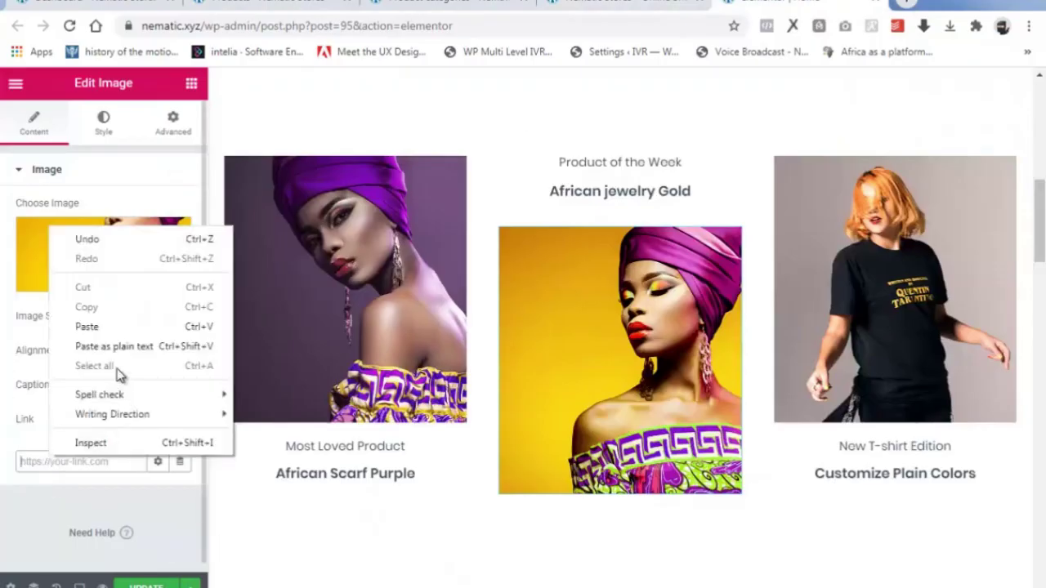
click(106, 329)
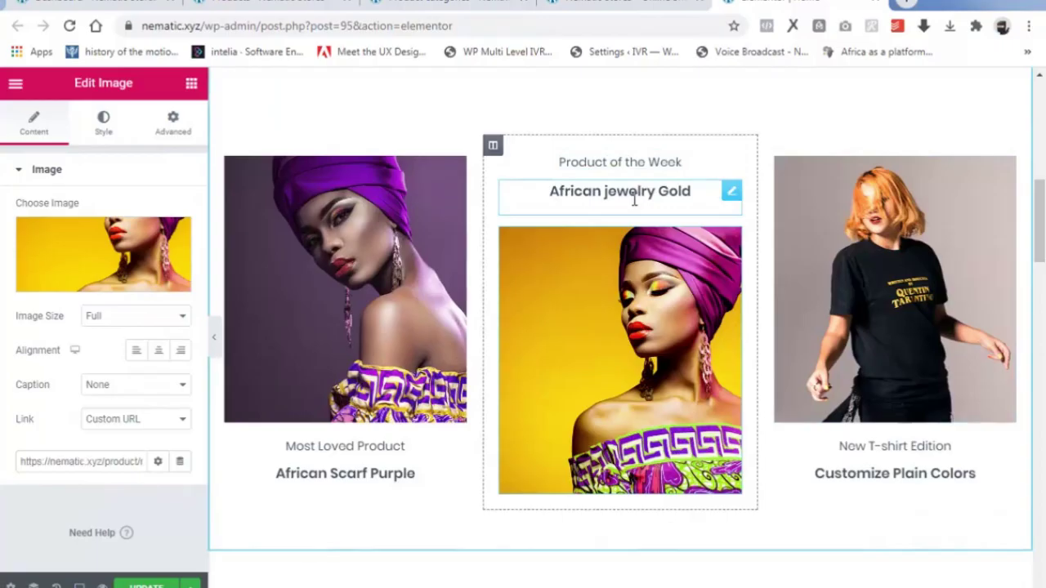
Paste the same product URL into the African jewelry Gold heading's link.
click(634, 200)
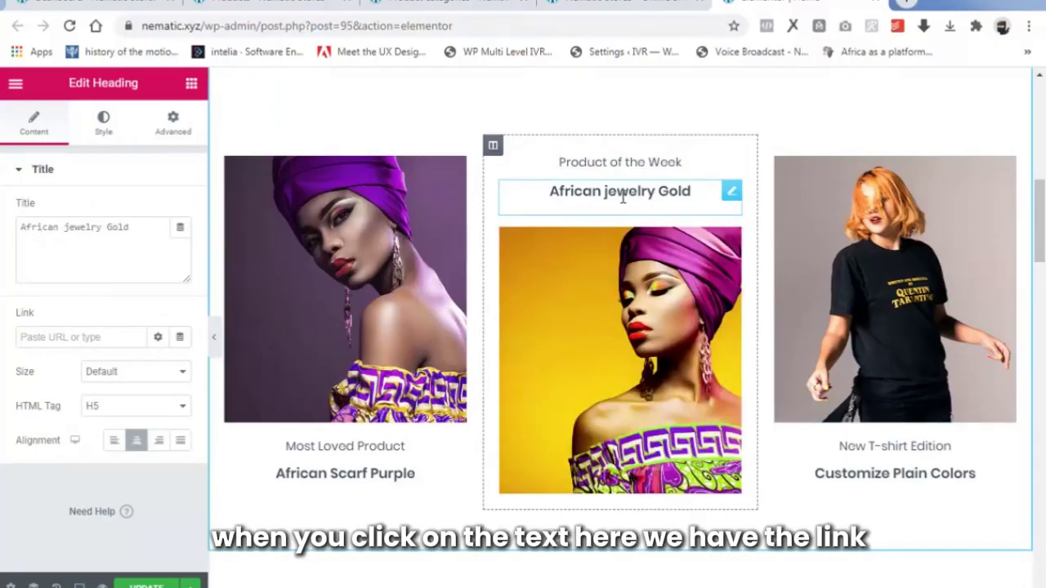
right_click(65, 341)
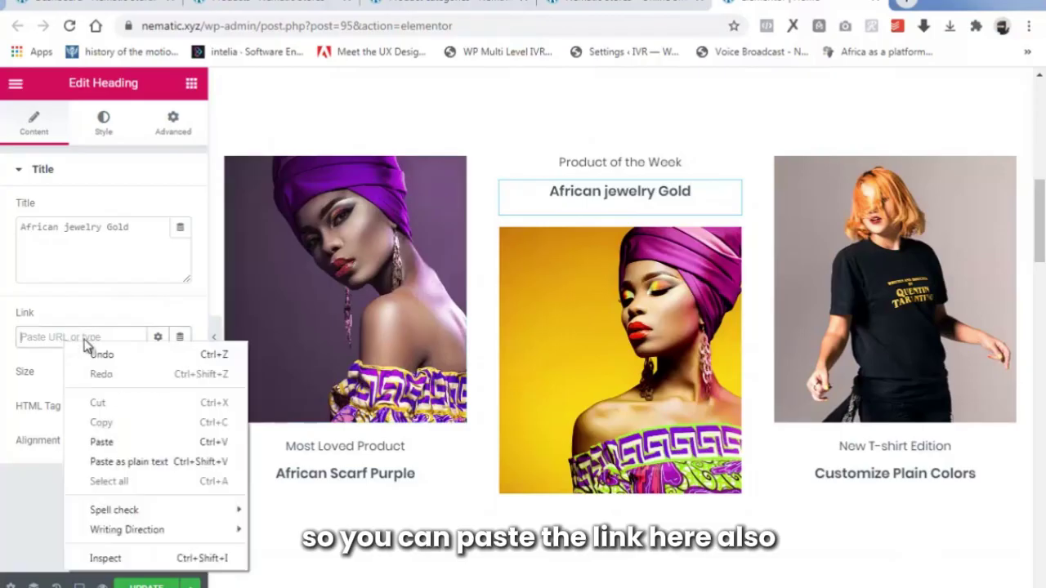
click(117, 439)
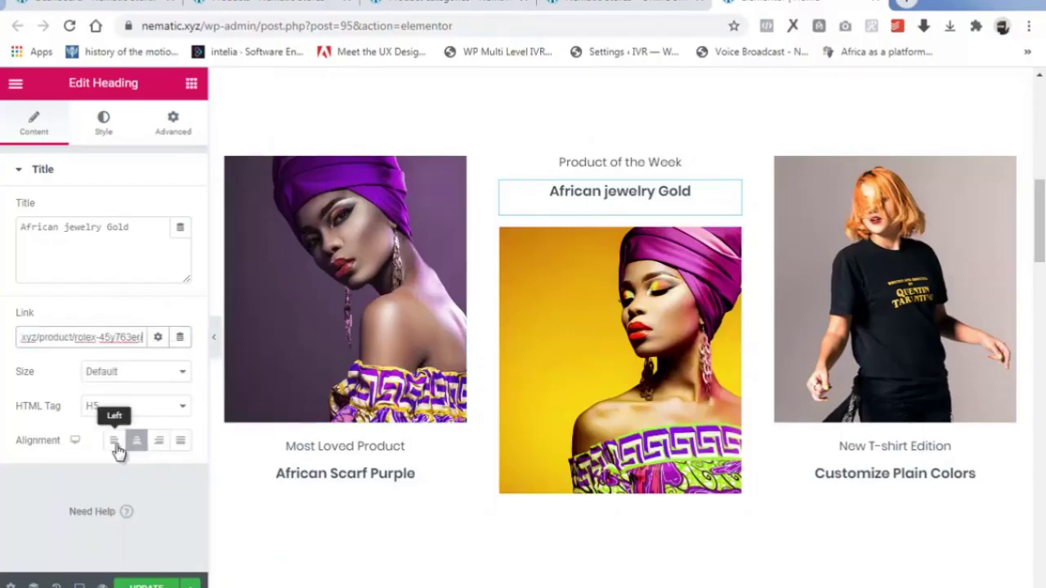
Give the left purple headwrap image a custom URL link to the same product page.
click(342, 278)
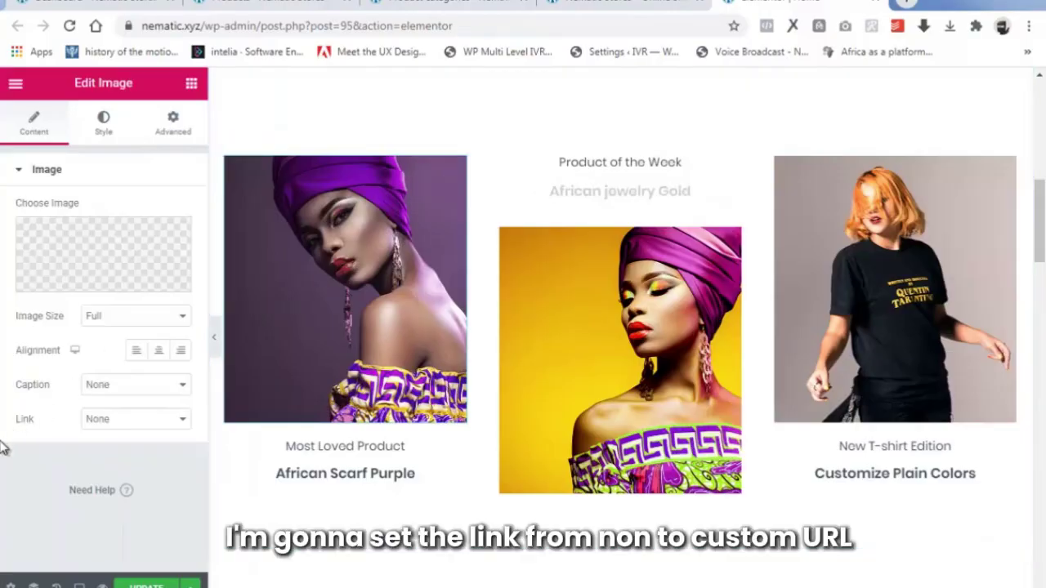
click(147, 423)
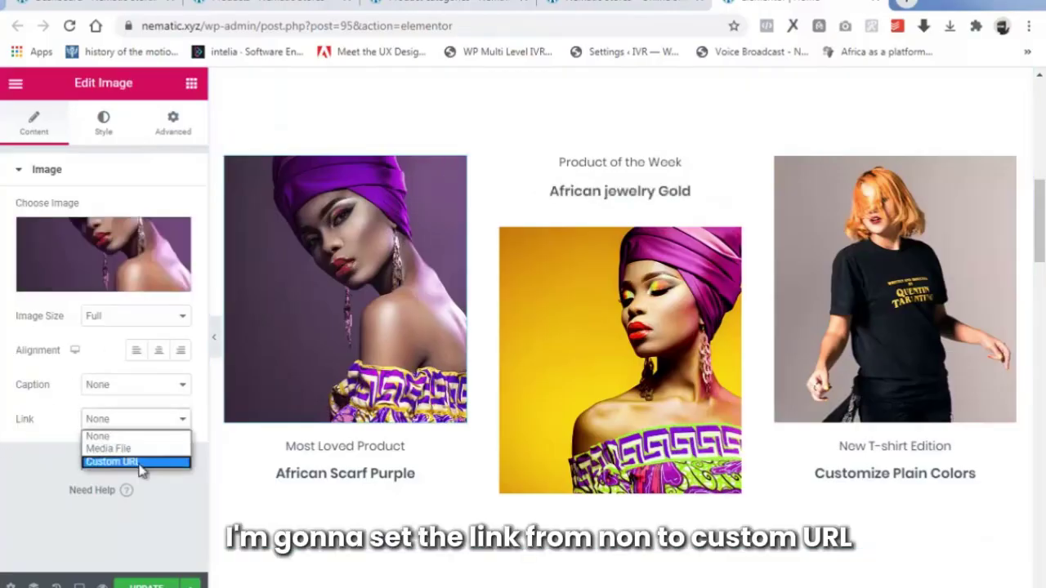
click(139, 462)
right_click(45, 460)
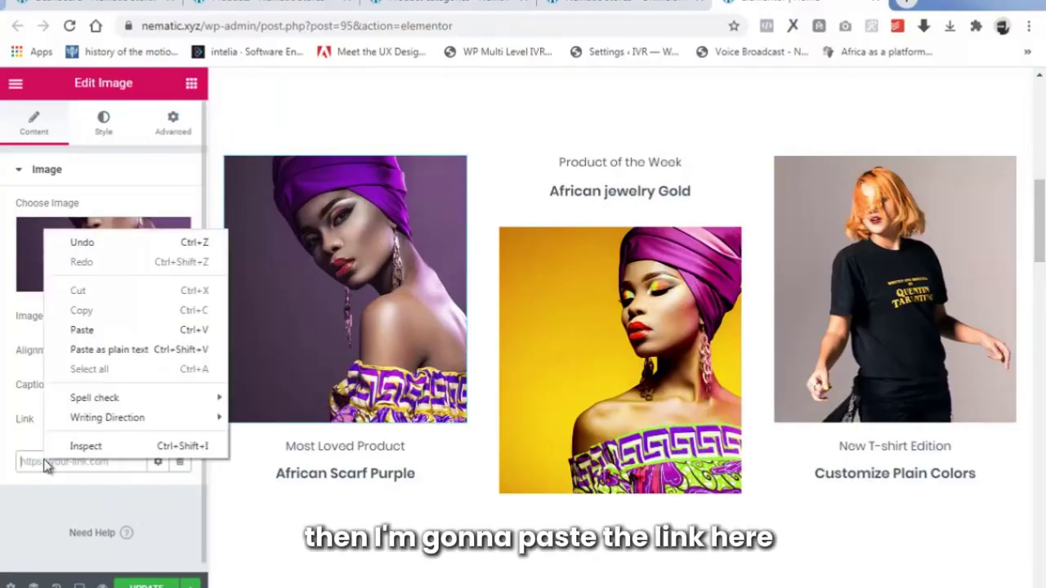
click(100, 331)
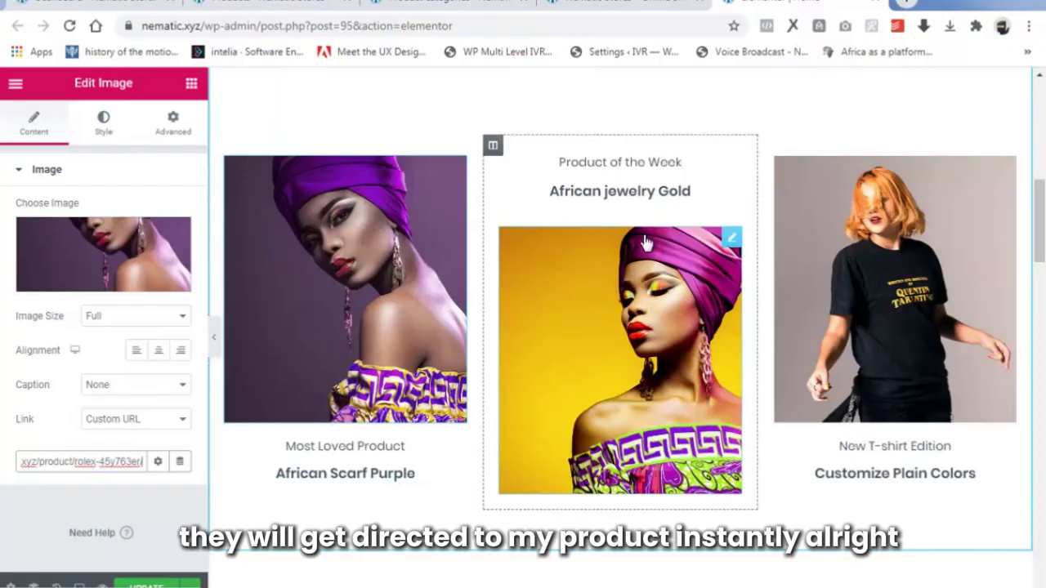
Swap the right column's T-shirt photo for uploaded image 3, the patterned-outfit portrait.
click(863, 242)
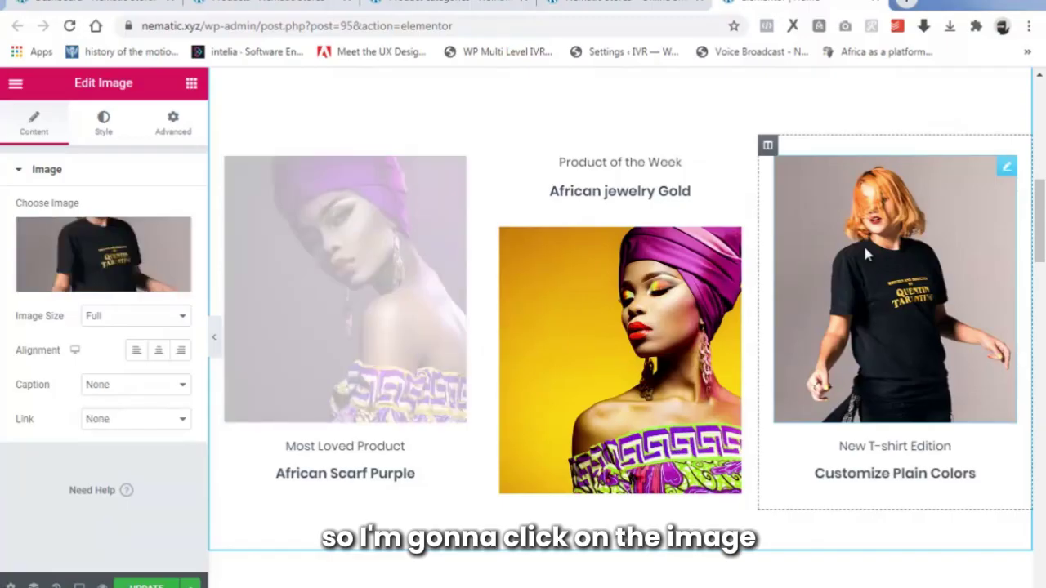
click(91, 280)
click(66, 159)
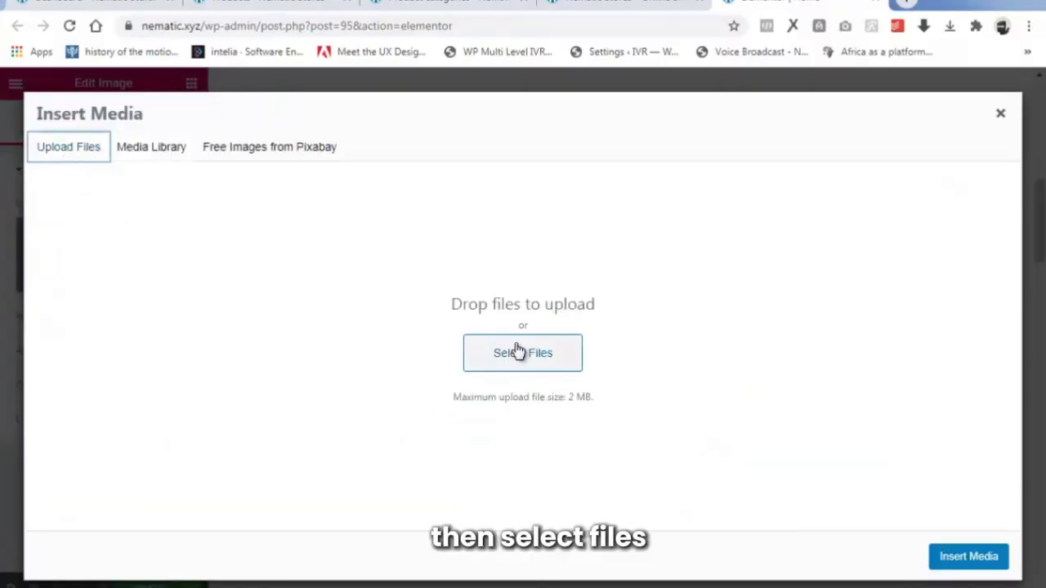
click(516, 349)
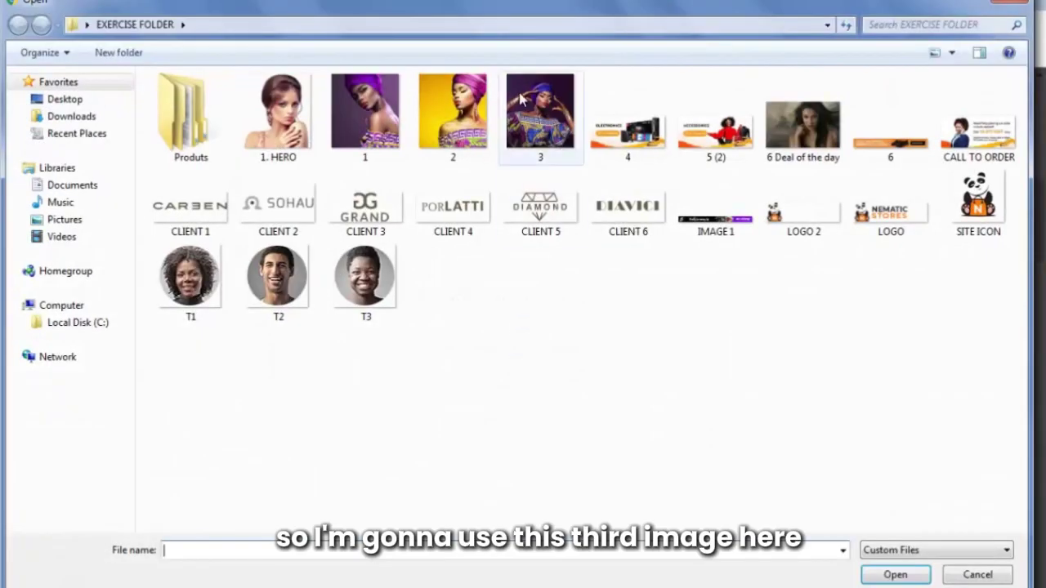
click(527, 121)
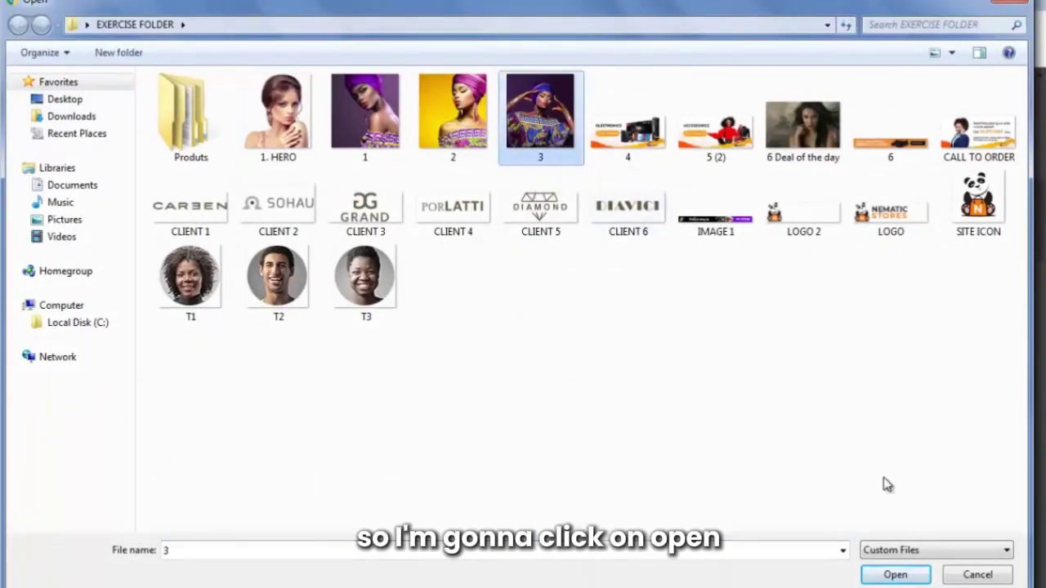
click(886, 576)
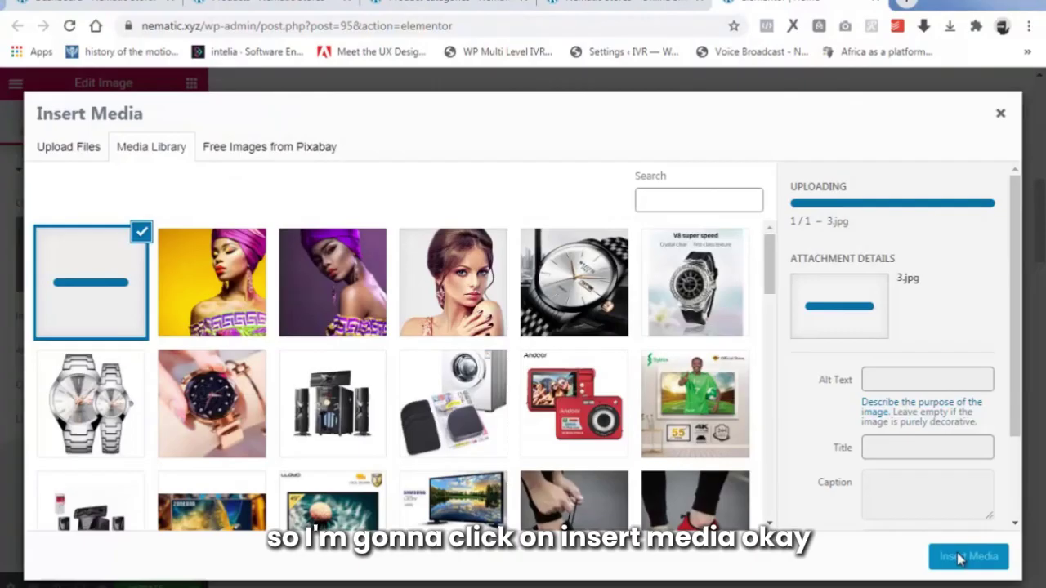
click(961, 557)
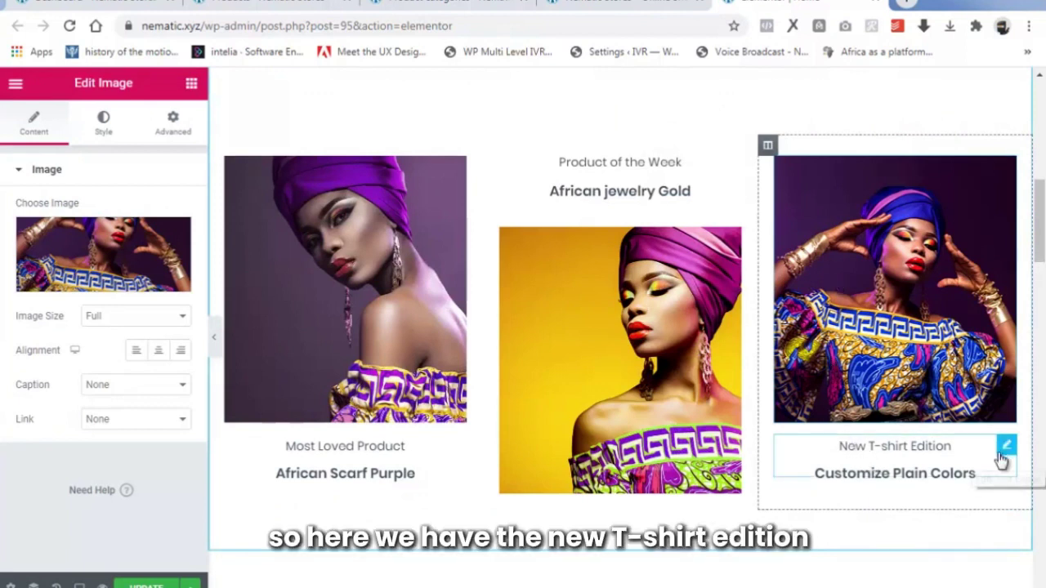
Retitle the 'Customize Plain Colors' heading to 'African Shirt Blue'.
click(896, 474)
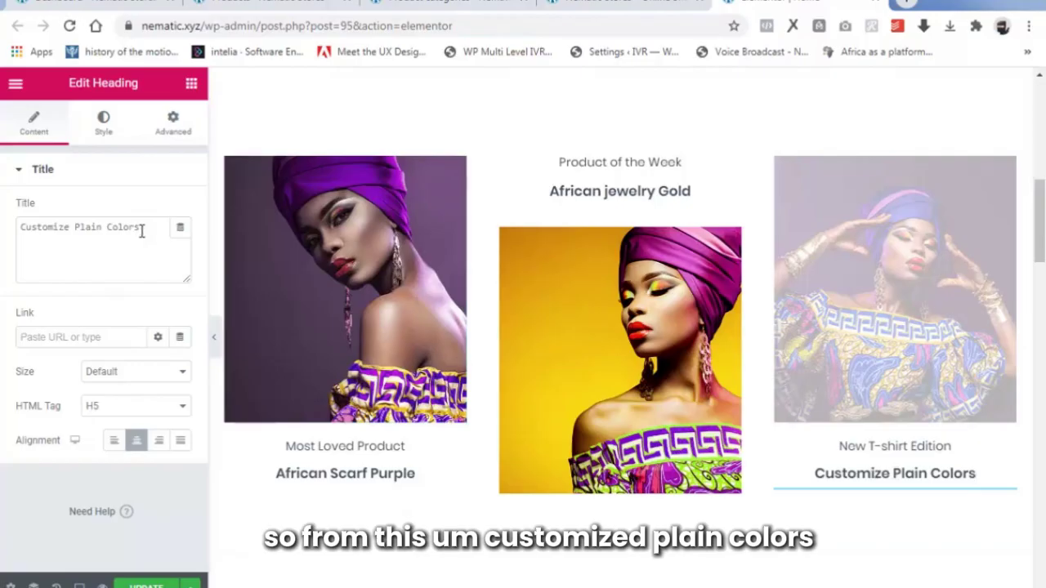
drag(142, 231, 25, 230)
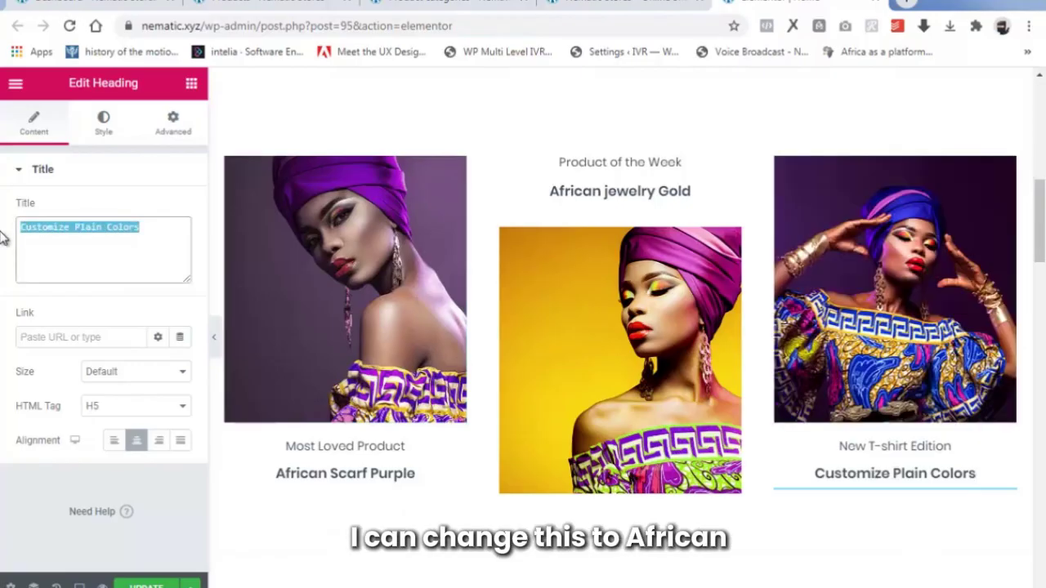
text(African Shirt Blue)
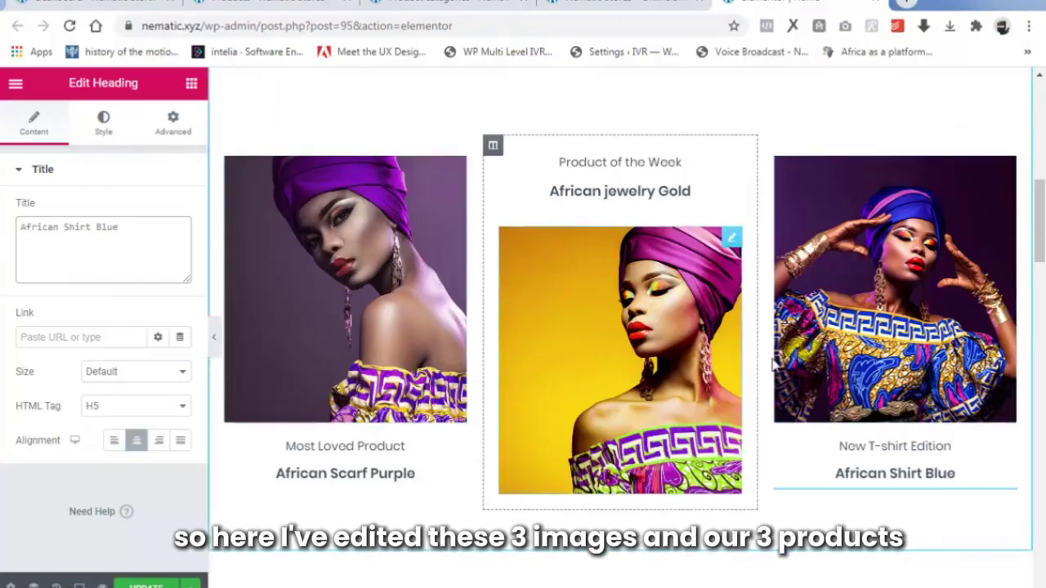
Set the right column image's link to a custom URL with the product page address.
click(890, 276)
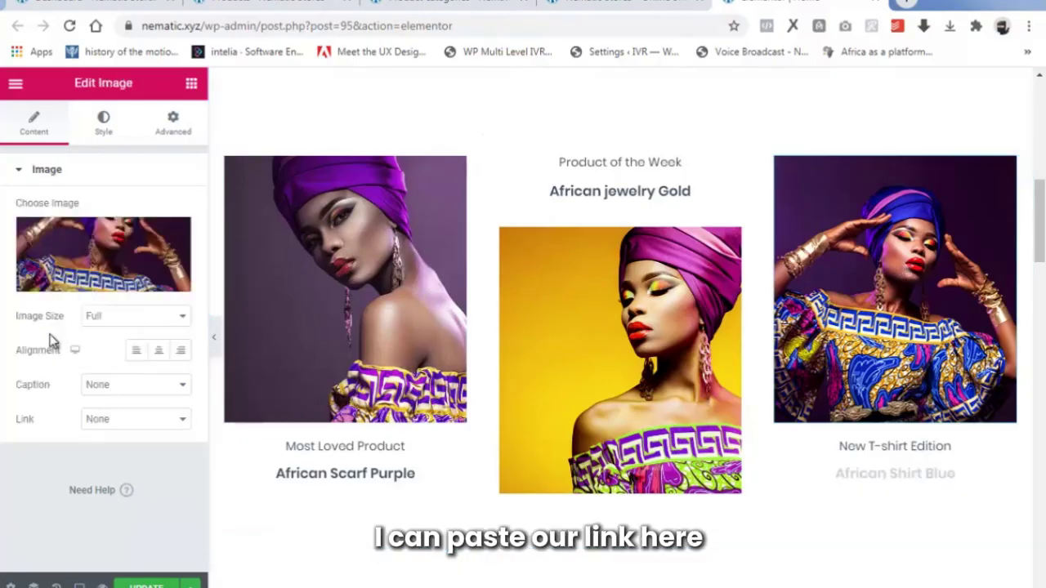
click(108, 419)
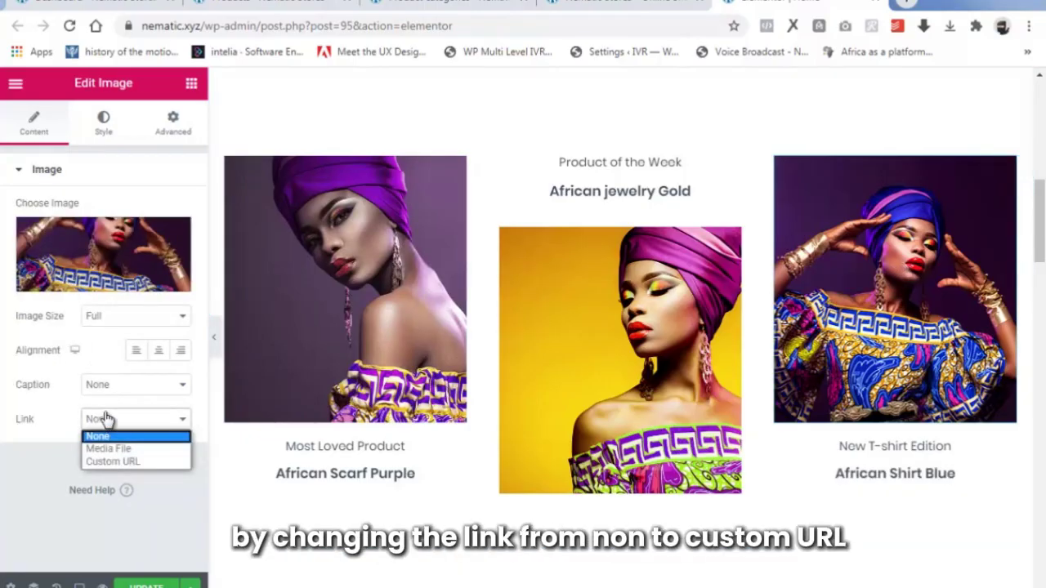
click(109, 462)
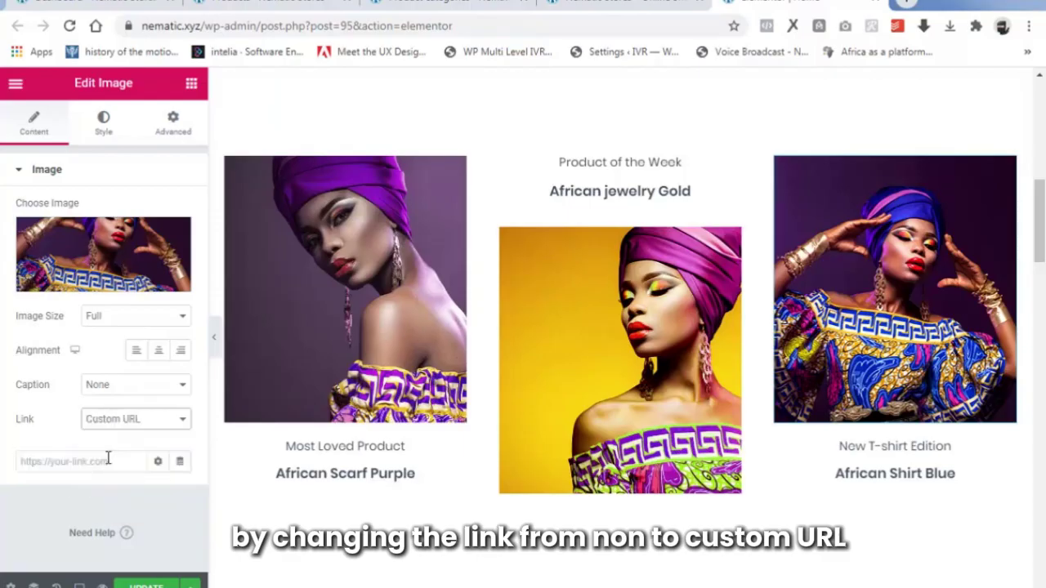
click(48, 459)
right_click(49, 462)
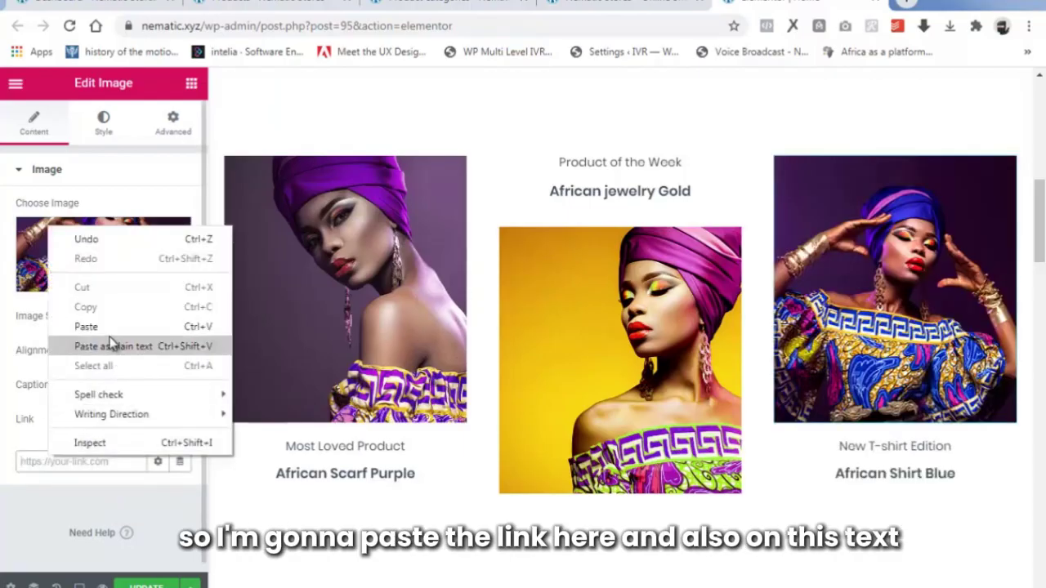
click(86, 327)
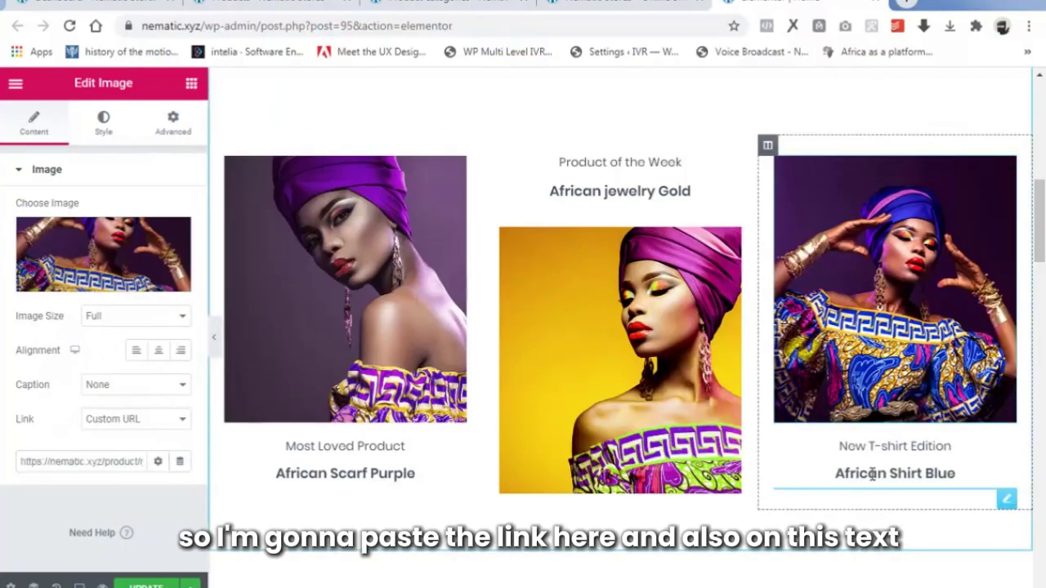
Paste the product URL into the African Shirt Blue heading's link.
click(891, 474)
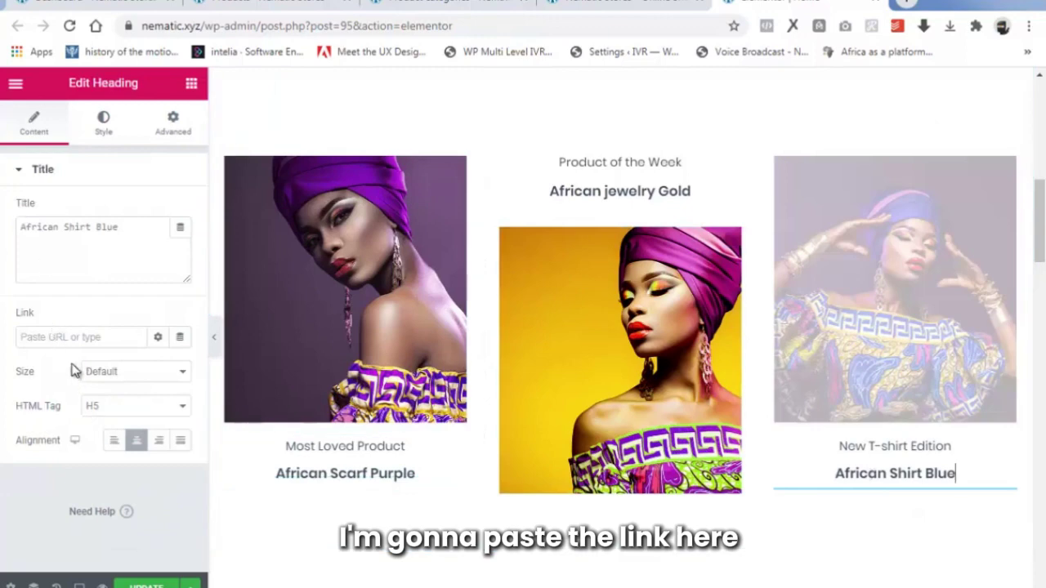
click(70, 335)
right_click(70, 334)
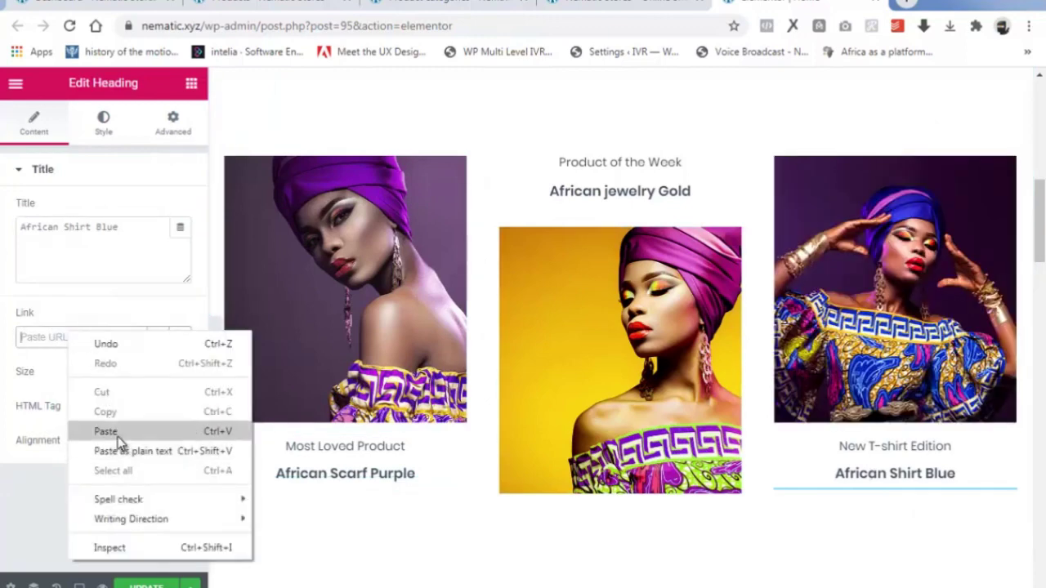
click(105, 431)
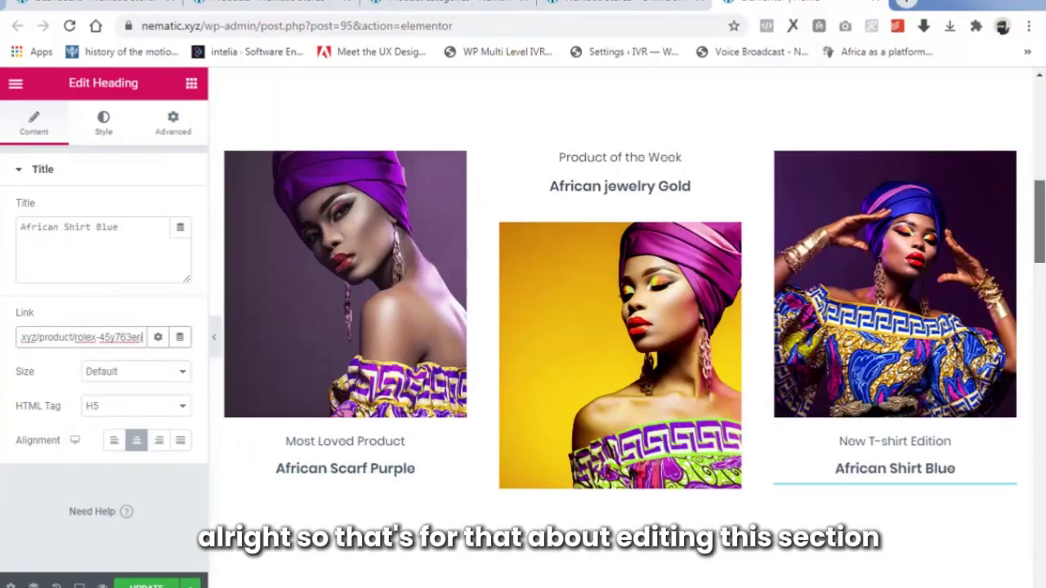
drag(1040, 229, 1037, 292)
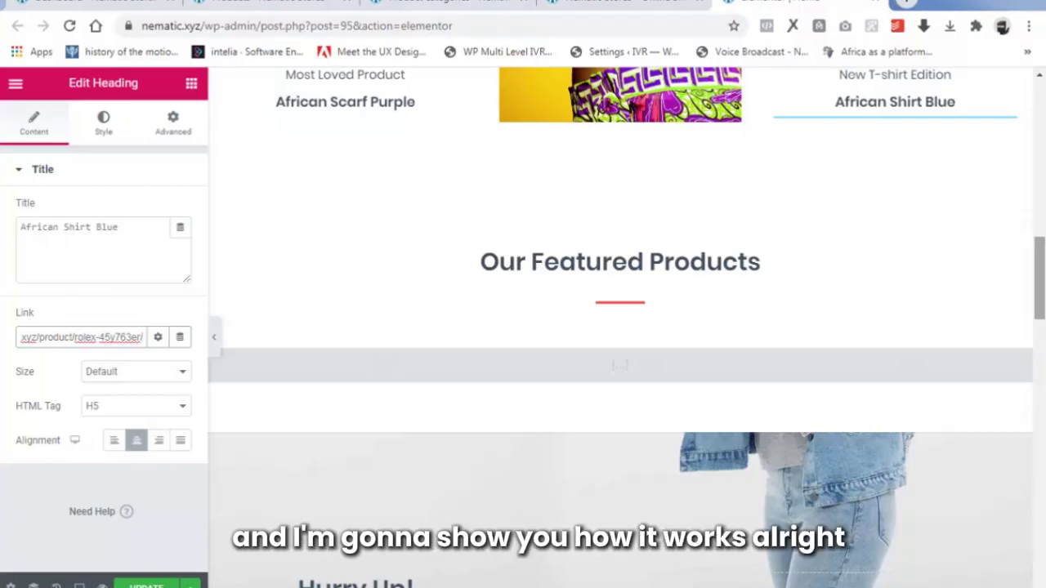
Open the Our Featured Products shortcode showing 8 featured mugs in 4 columns.
click(702, 255)
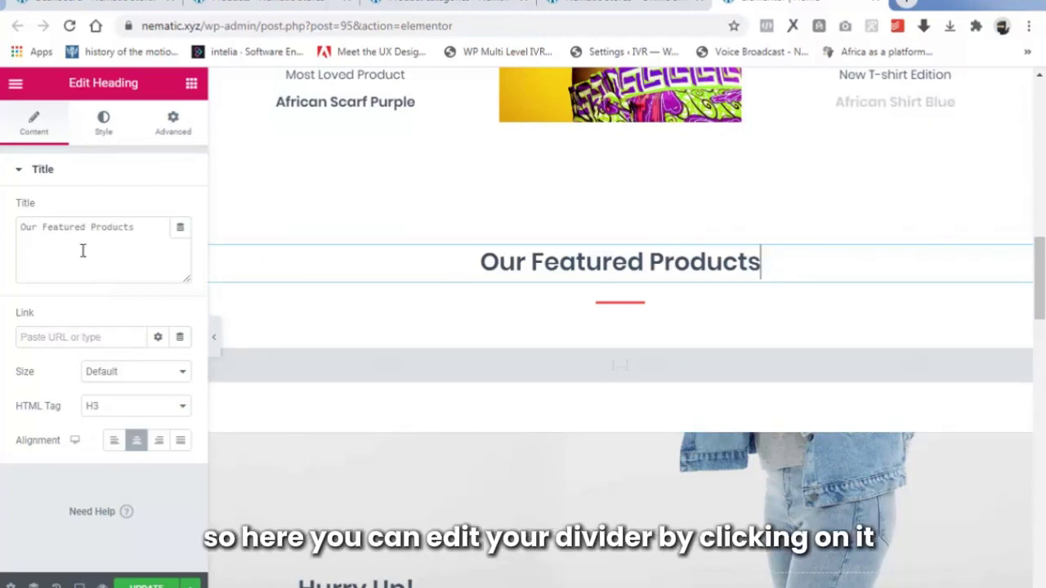
click(618, 304)
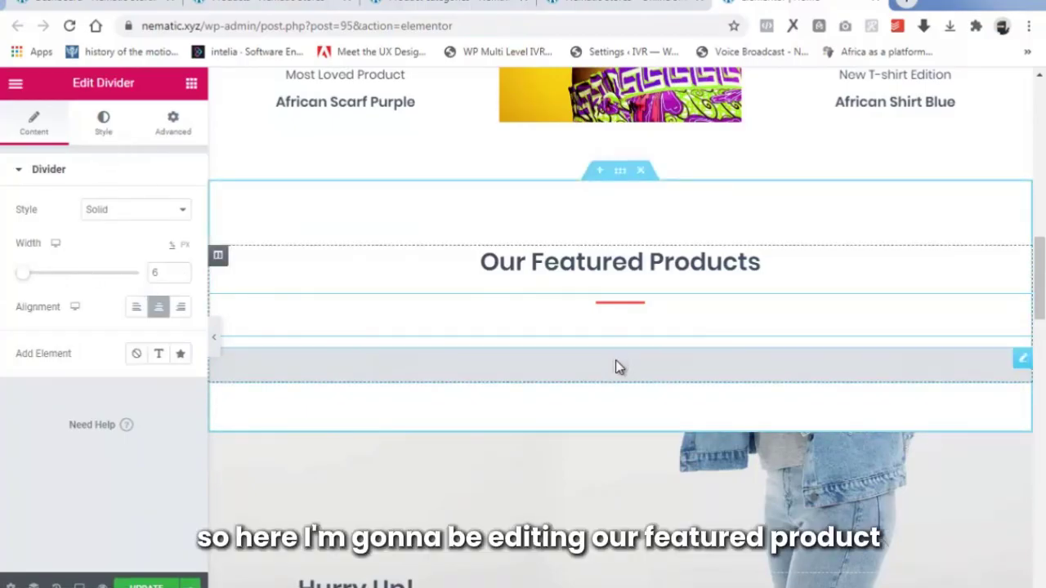
click(1022, 362)
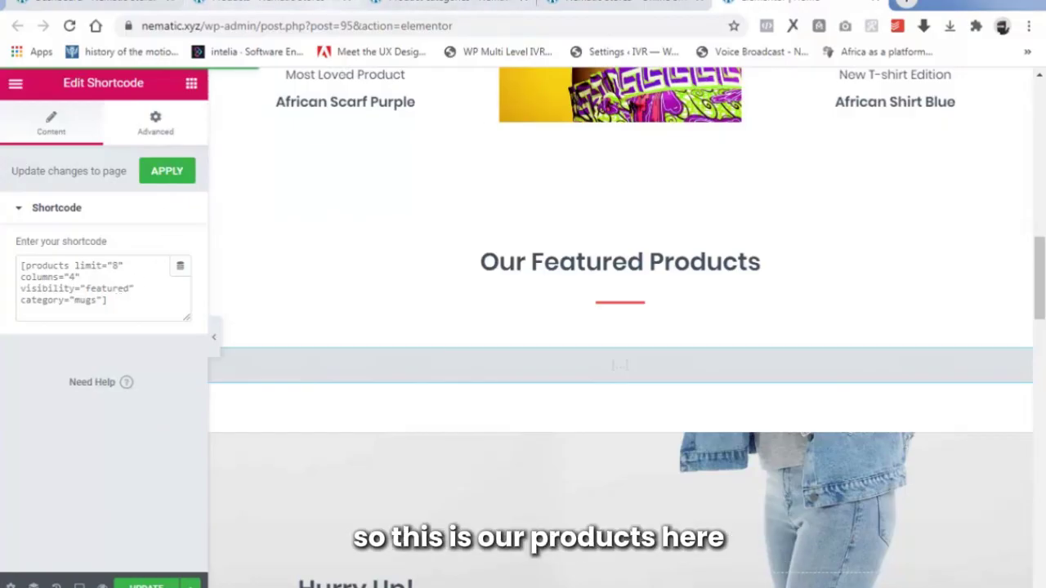
click(303, 2)
Scroll the WooCommerce product list to check the four mugs aren't marked featured.
scroll(666, 376, down, 10)
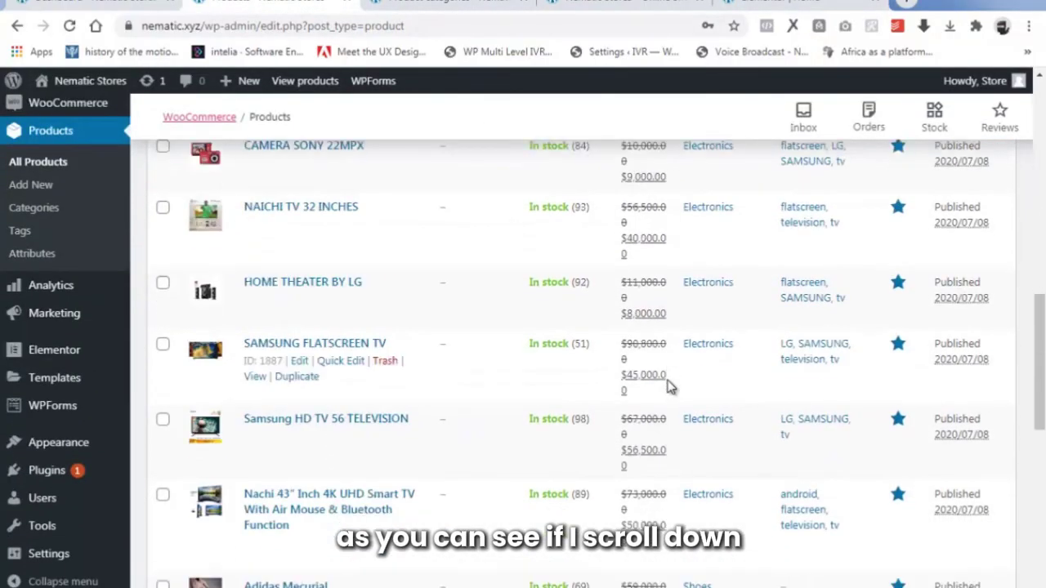
scroll(668, 392, down, 4)
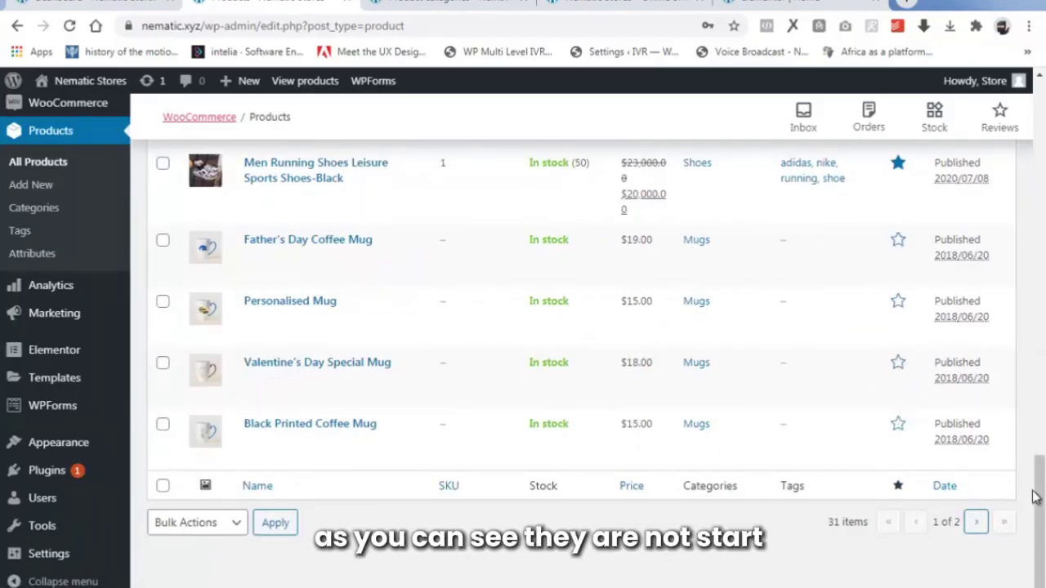
drag(1036, 495, 1039, 127)
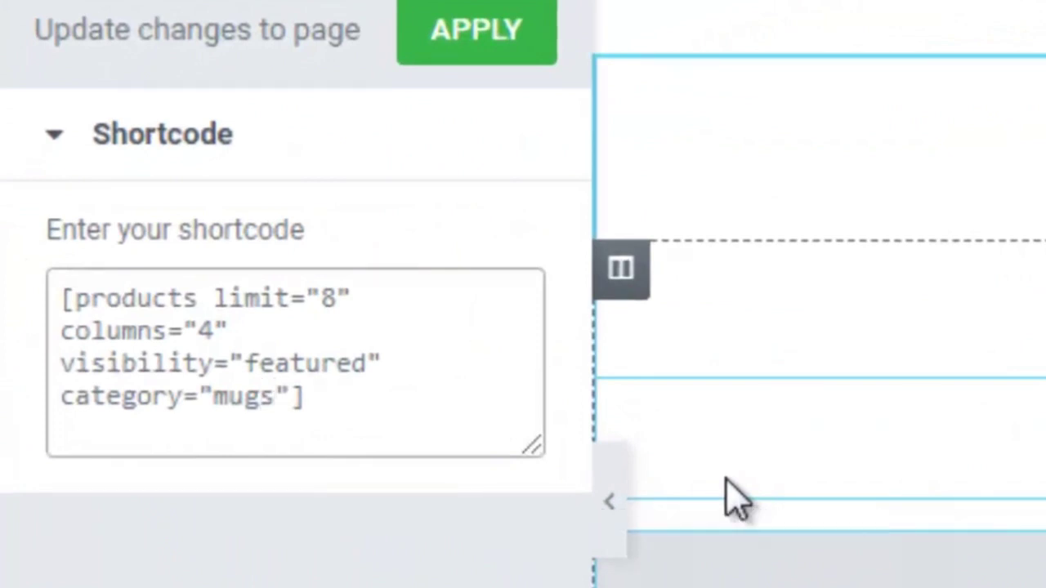
Change the shortcode category from mugs to electronics, keeping limit 8 and 4 columns.
key(BackSpace)
key(BackSpace)
key(BackSpace)
key(BackSpace)
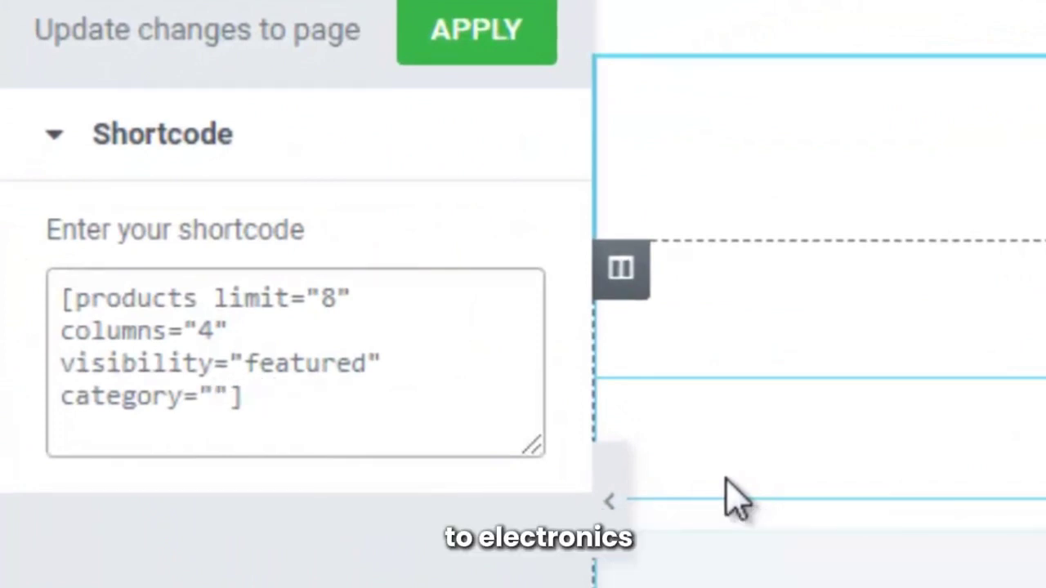
text(ele)
text(ctronic)
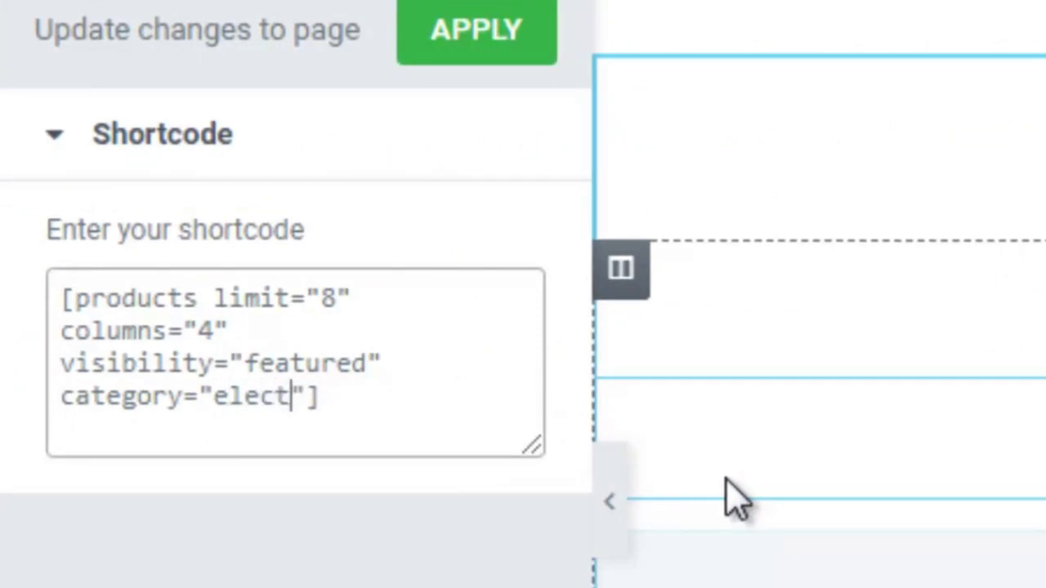
text(s)
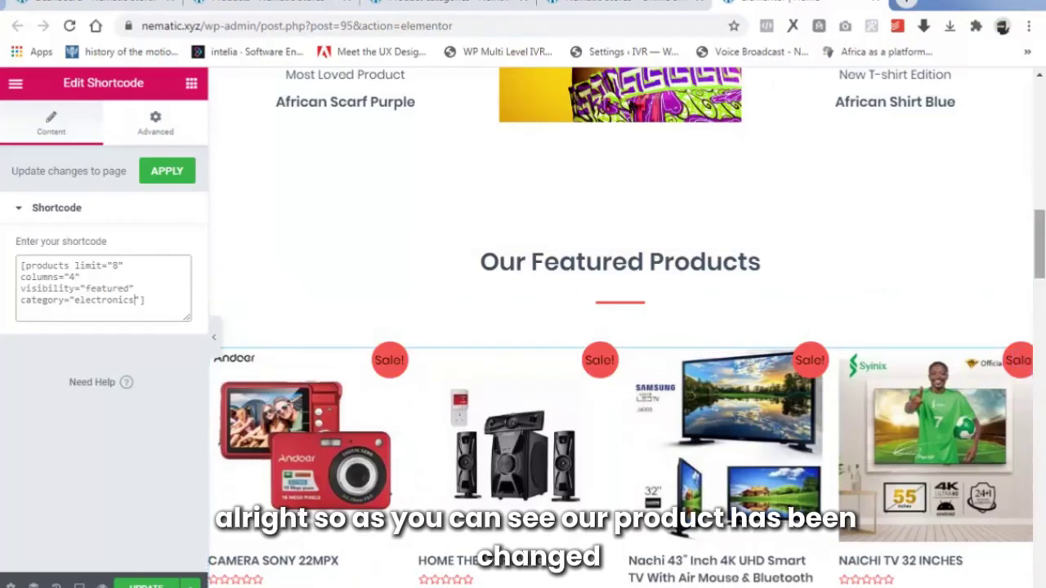
scroll(711, 245, down, 2)
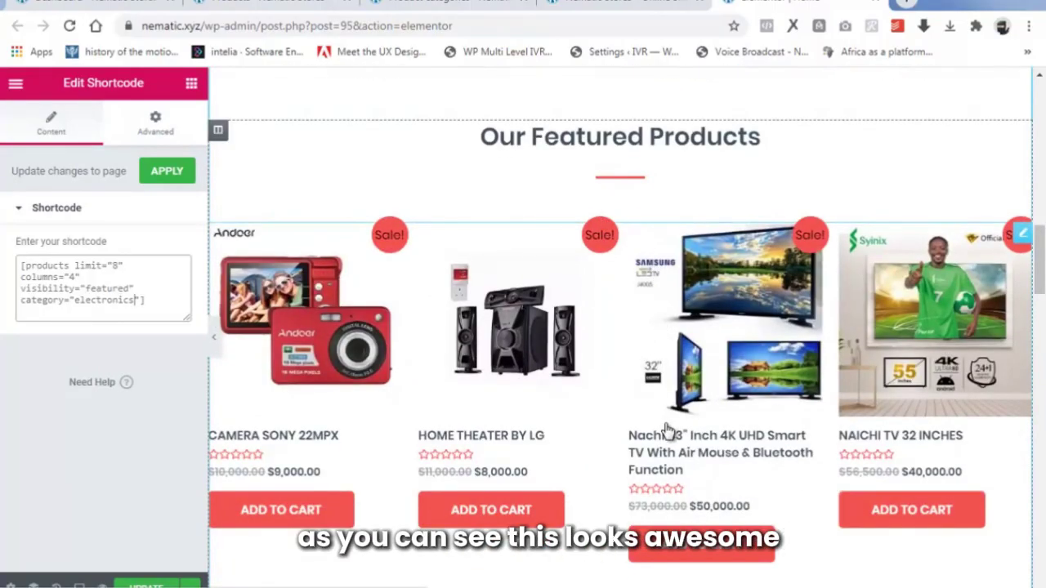
scroll(668, 431, down, 2)
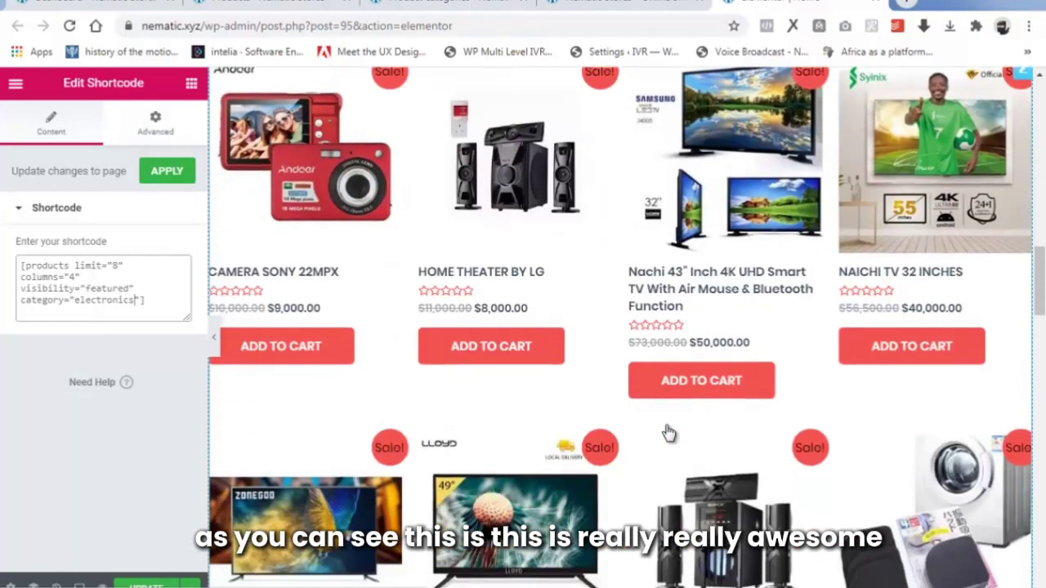
scroll(668, 431, down, 2)
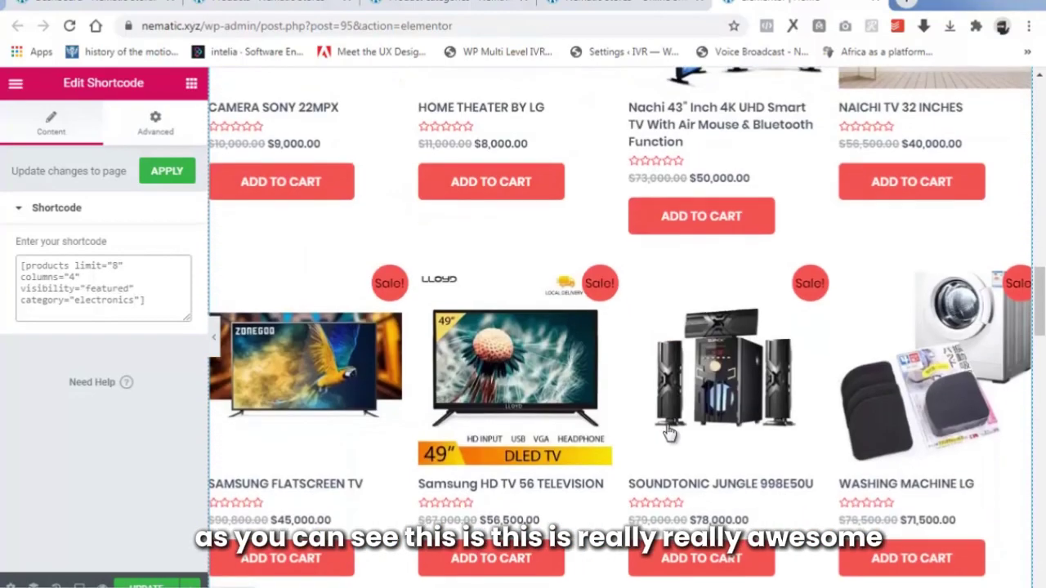
scroll(668, 431, down, 1)
drag(1039, 328, 1041, 304)
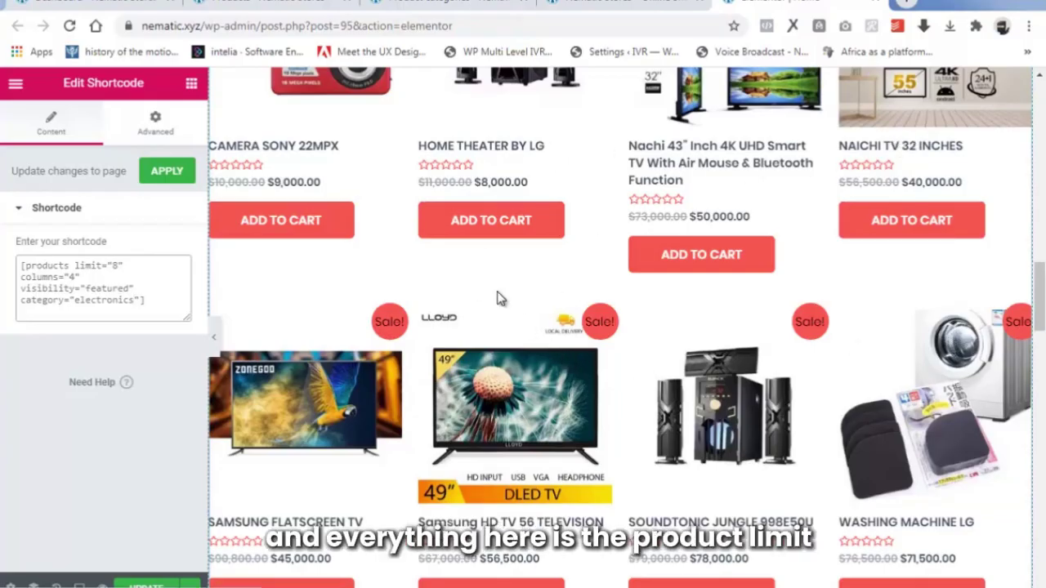
click(118, 266)
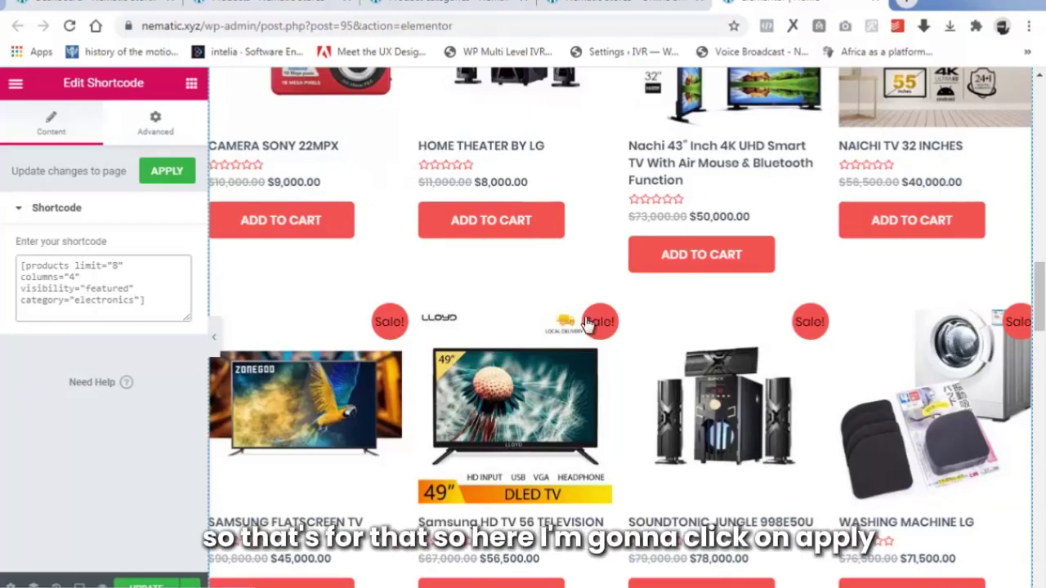
Apply the electronics shortcode and review the updated sale-priced electronics grid.
click(168, 169)
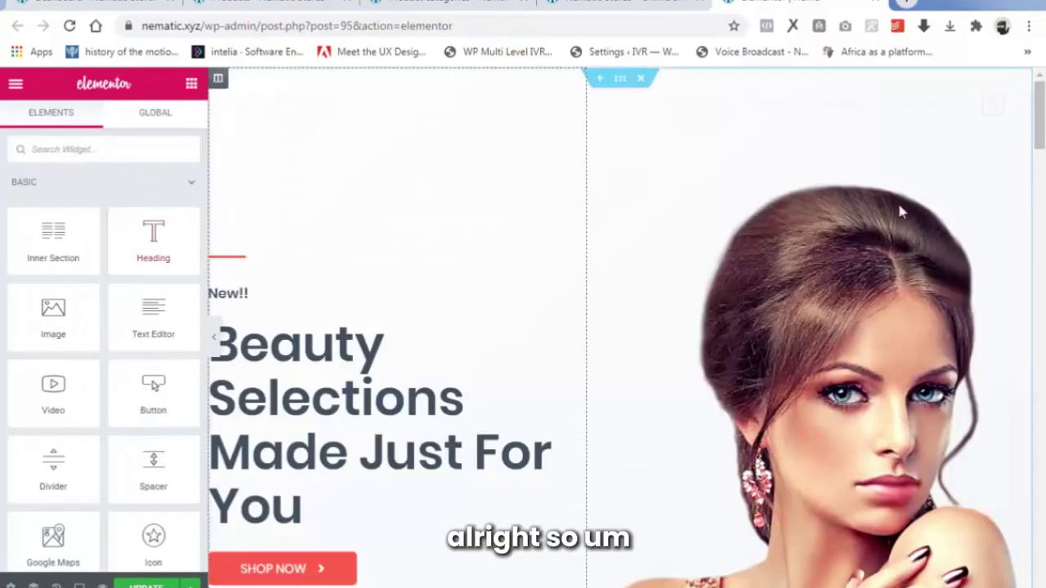
scroll(621, 327, down, 15)
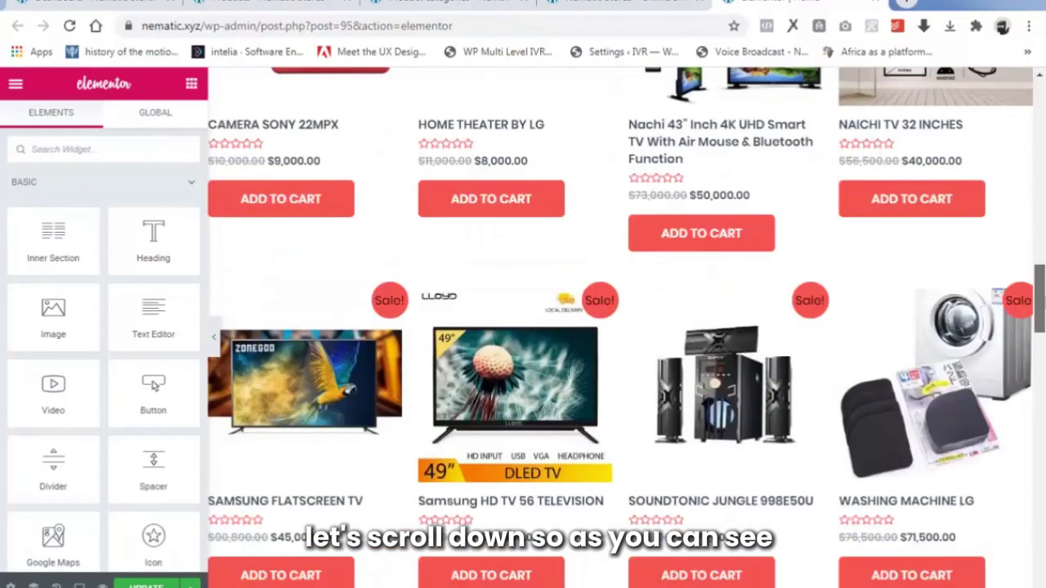
scroll(621, 327, up, 5)
scroll(621, 327, up, 1)
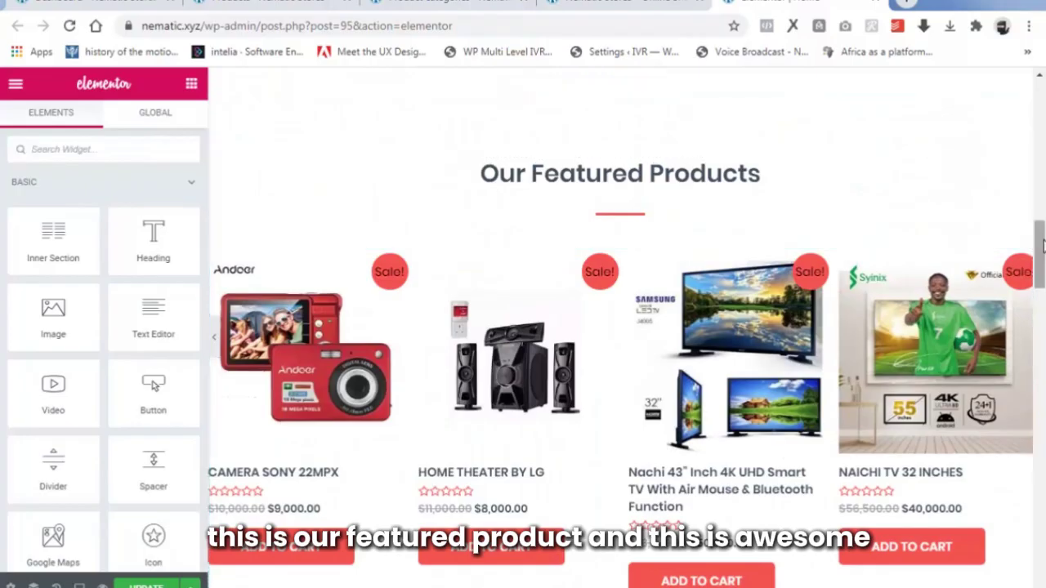
drag(1042, 245, 1042, 263)
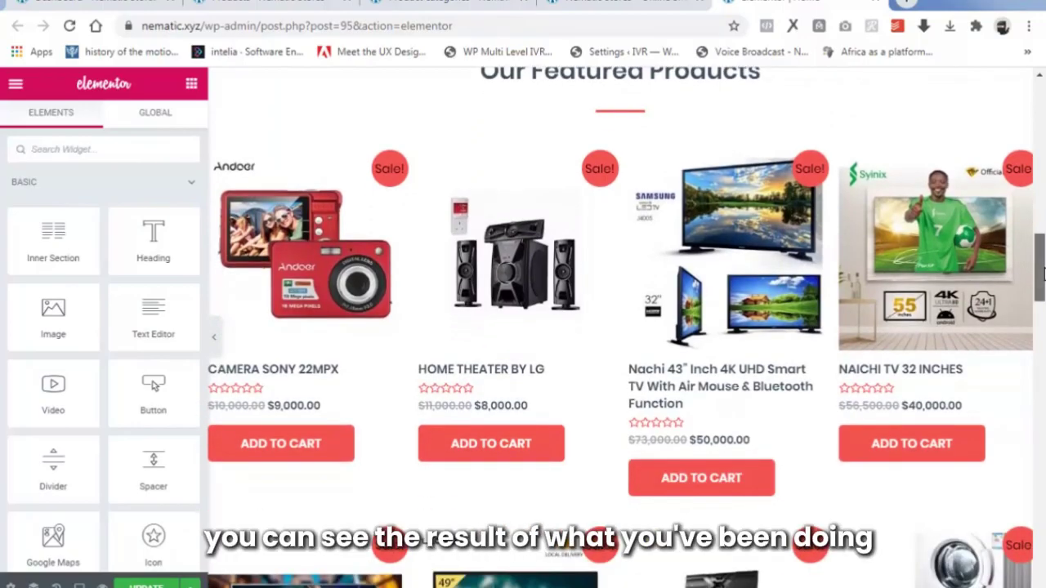
scroll(646, 255, up, 2)
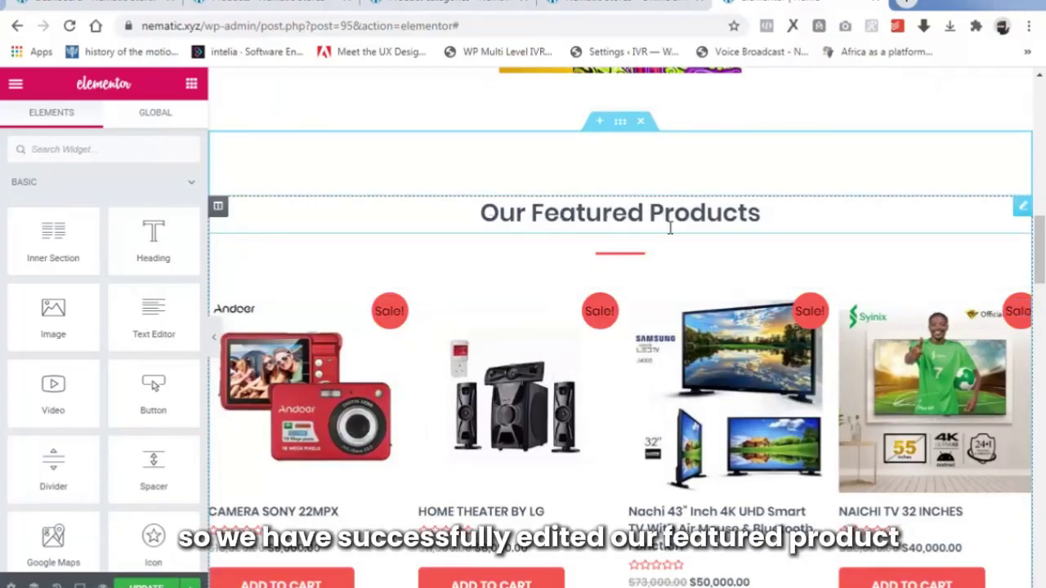
scroll(699, 305, up, 1)
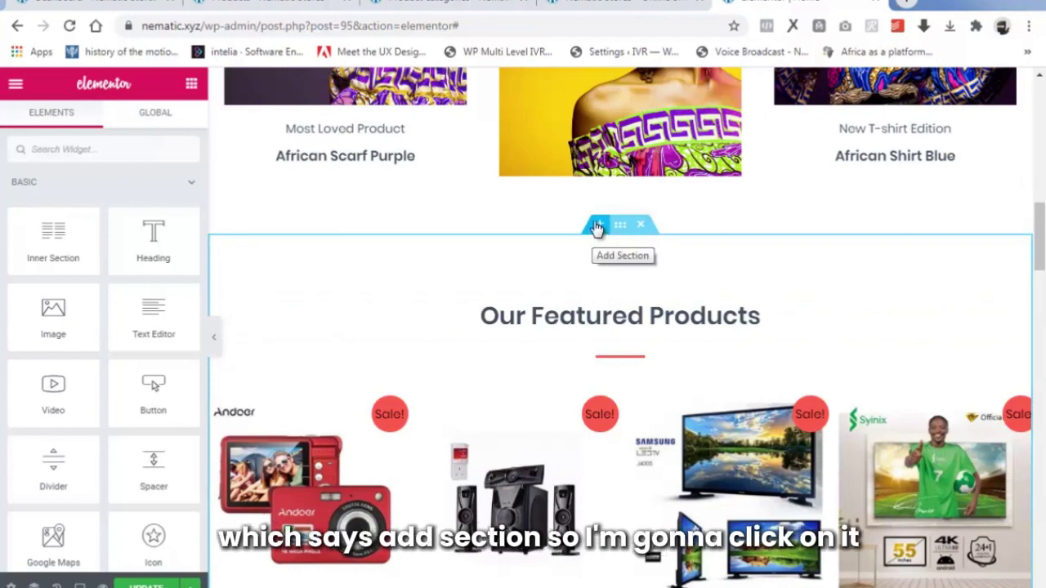
Insert a new section holding a two-column inner section above Our Featured Products.
click(597, 228)
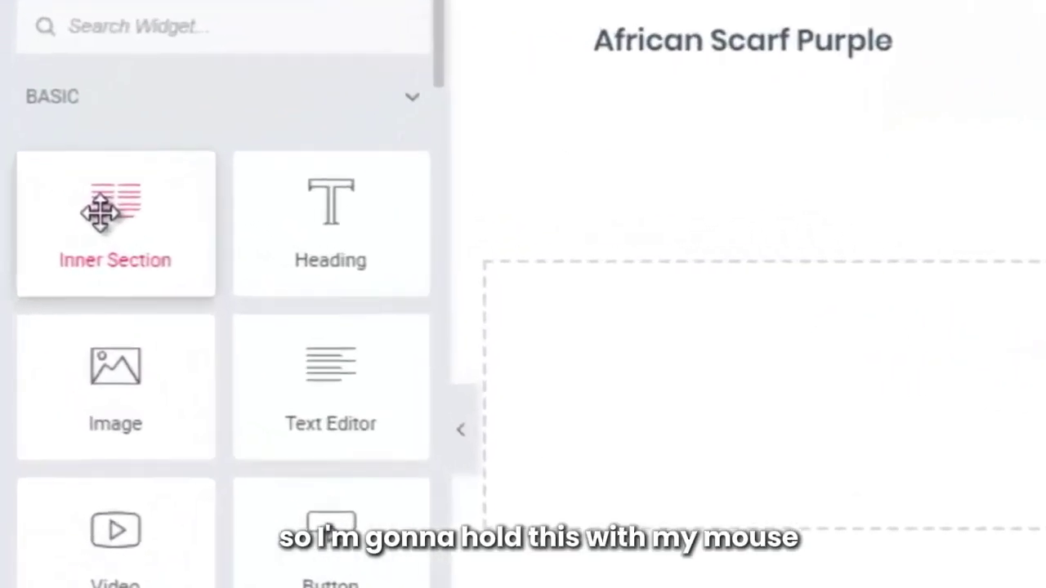
drag(47, 236, 143, 270)
drag(262, 282, 1034, 368)
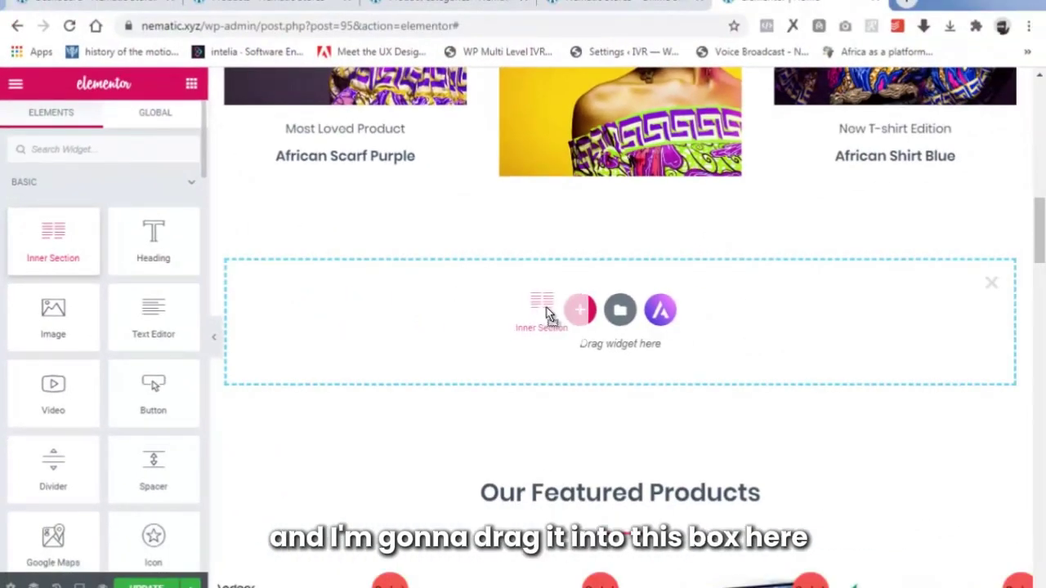
drag(570, 314, 492, 306)
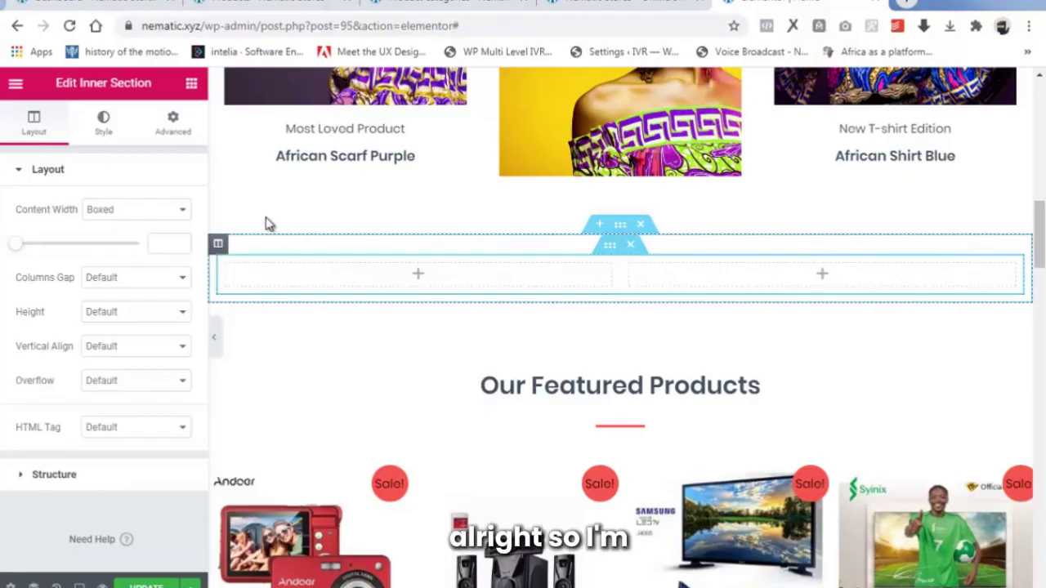
Place a placeholder Image widget in each of the inner section's two columns.
click(191, 84)
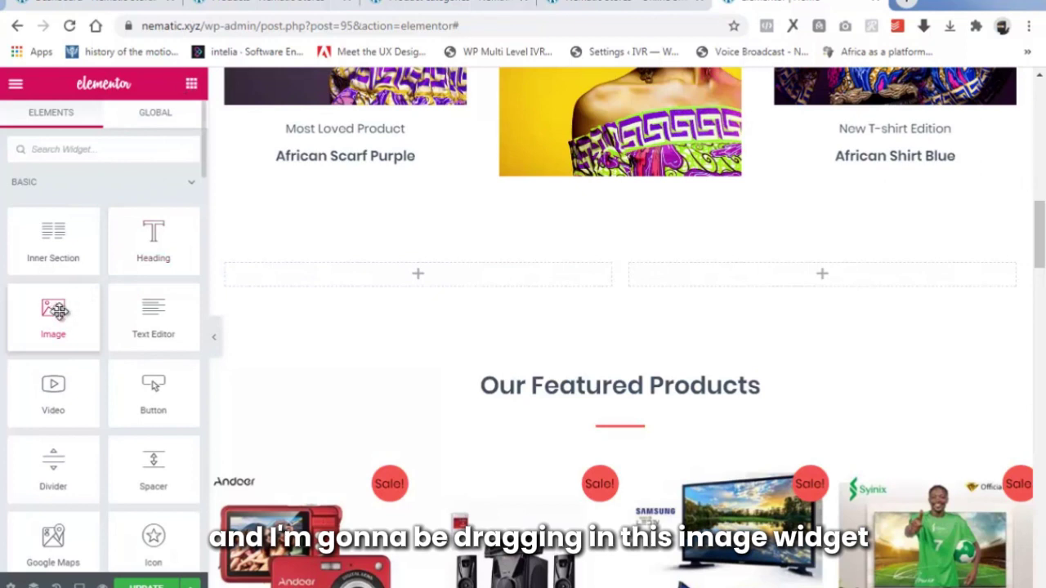
drag(47, 323, 346, 271)
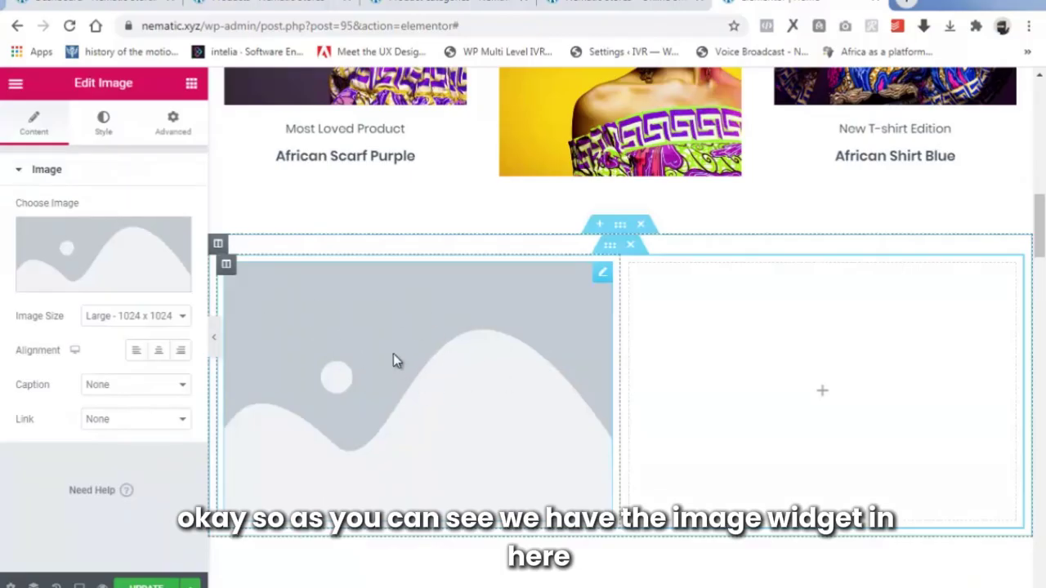
click(190, 85)
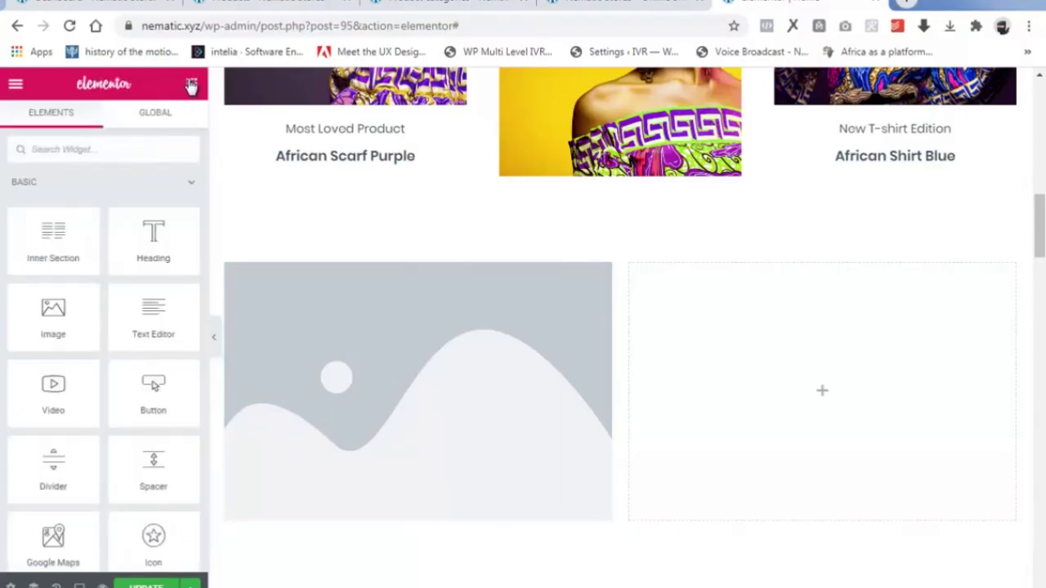
drag(41, 324, 662, 347)
mouse_move(817, 412)
mouse_down()
mouse_move(803, 413)
mouse_move(824, 409)
mouse_move(792, 404)
mouse_move(850, 400)
mouse_move(794, 399)
mouse_move(809, 399)
mouse_up()
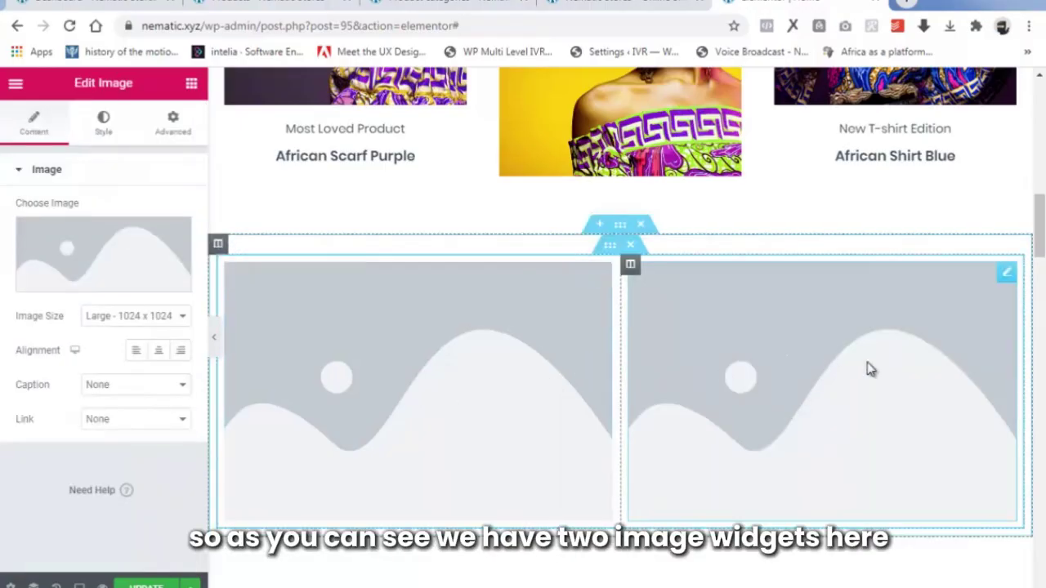
scroll(704, 390, down, 2)
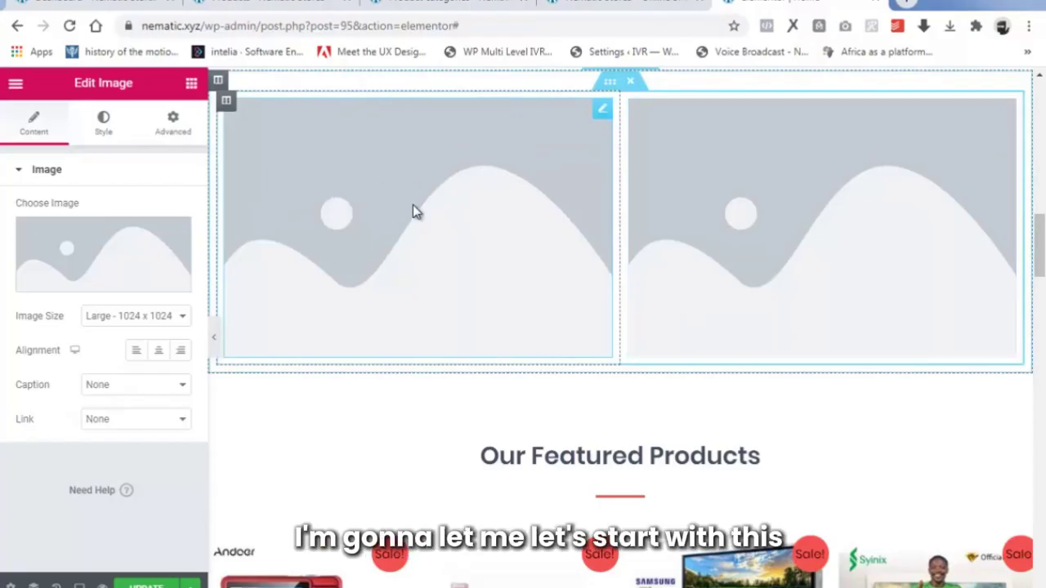
Upload image 4 and insert it as the Electronics banner in the left image slot.
click(96, 282)
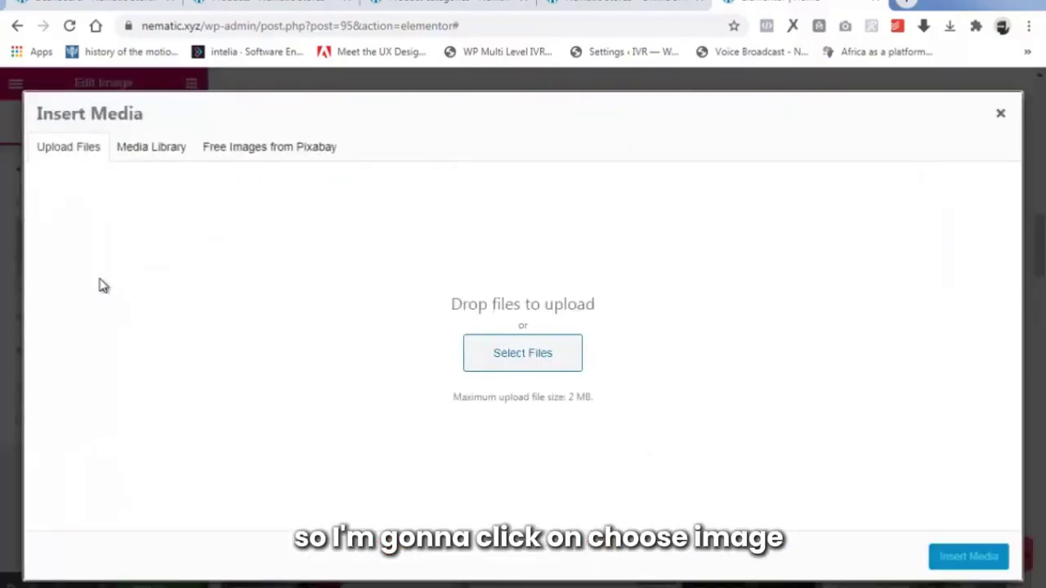
click(520, 352)
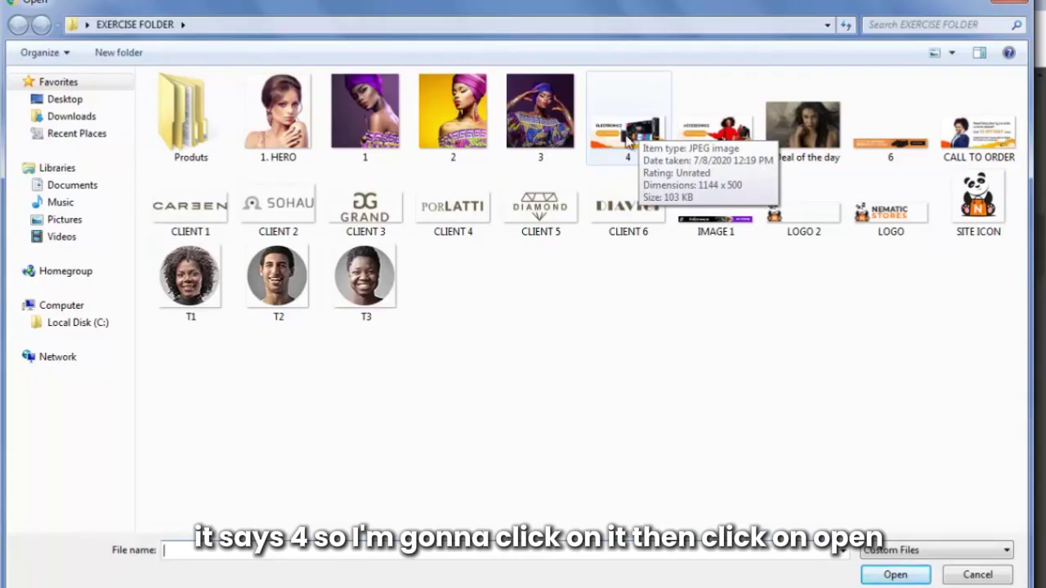
click(627, 141)
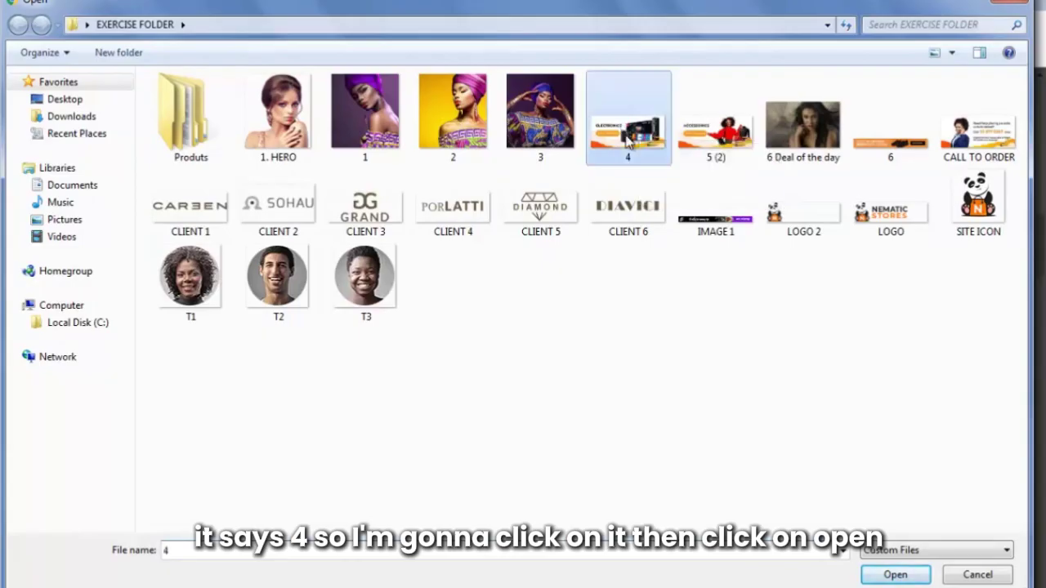
click(898, 575)
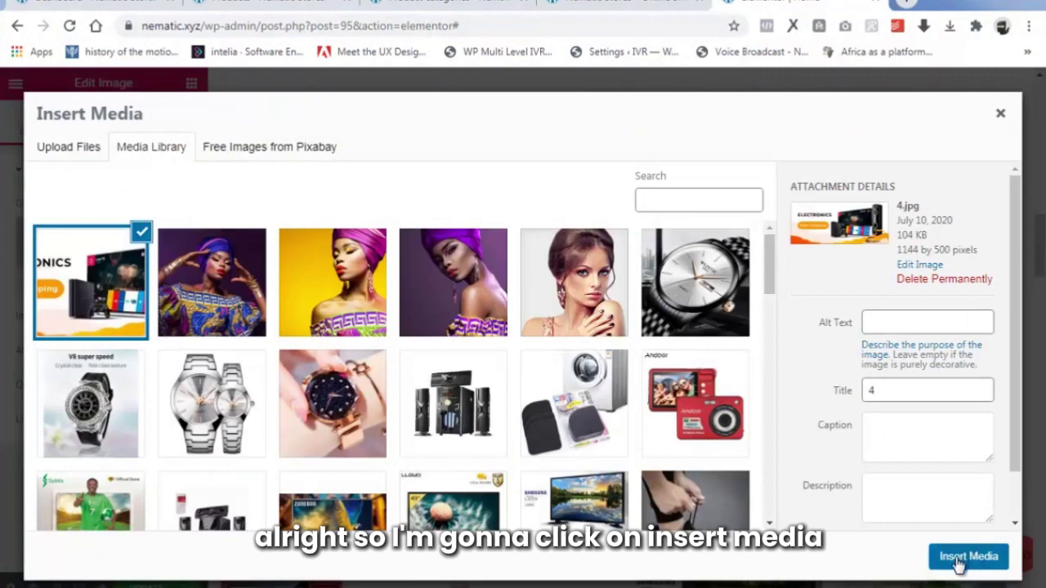
click(958, 562)
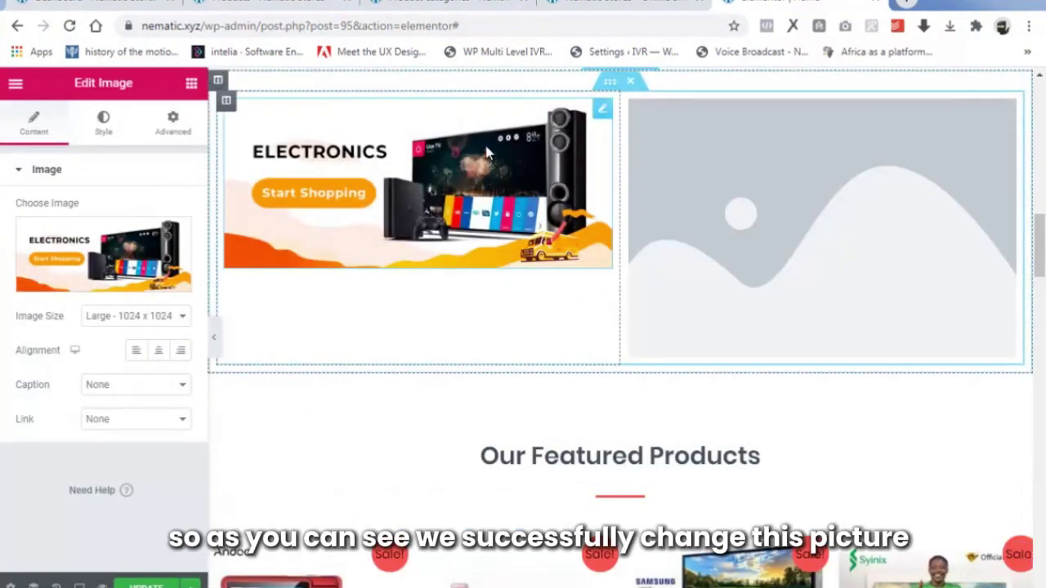
Upload image 5 (2) and insert it as the Accessories banner in the right image slot.
click(837, 214)
mouse_move(23, 269)
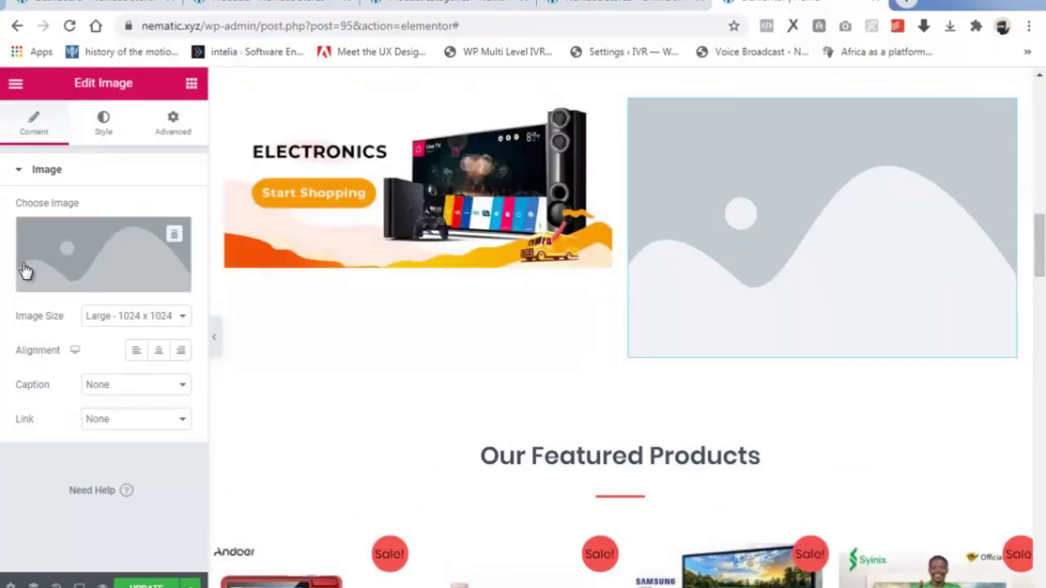
click(109, 282)
click(72, 149)
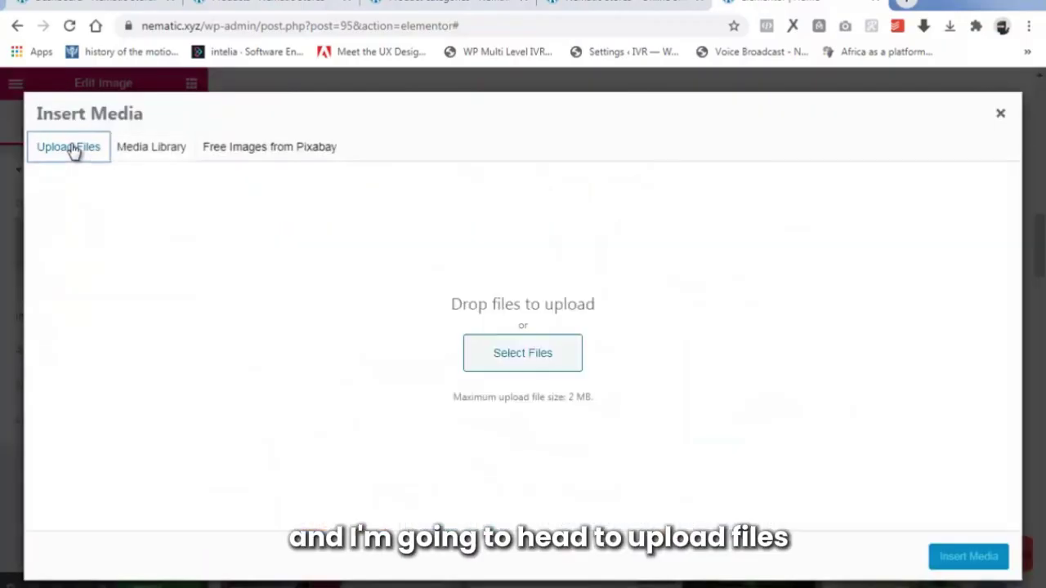
click(527, 353)
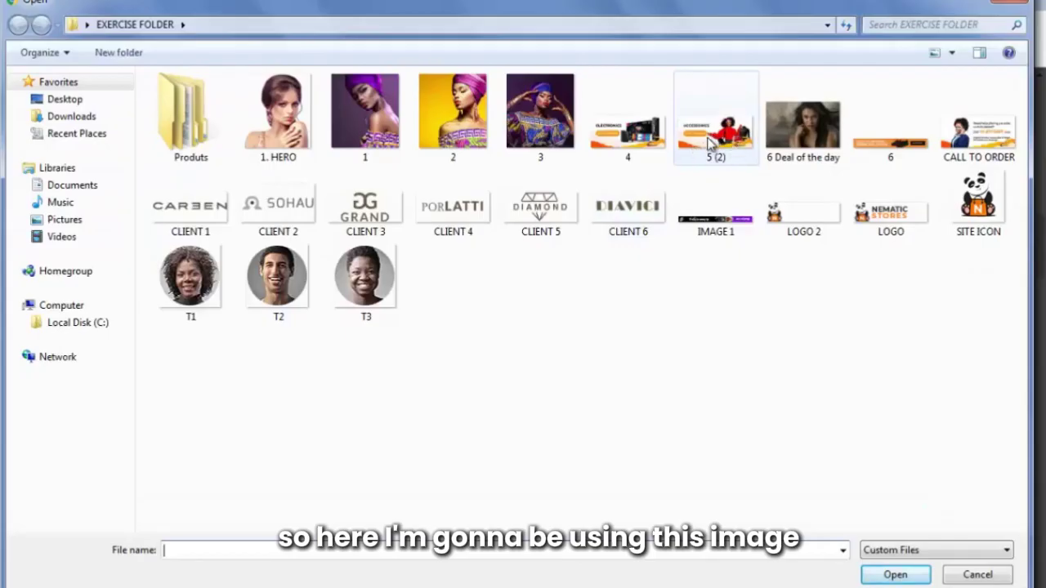
click(709, 143)
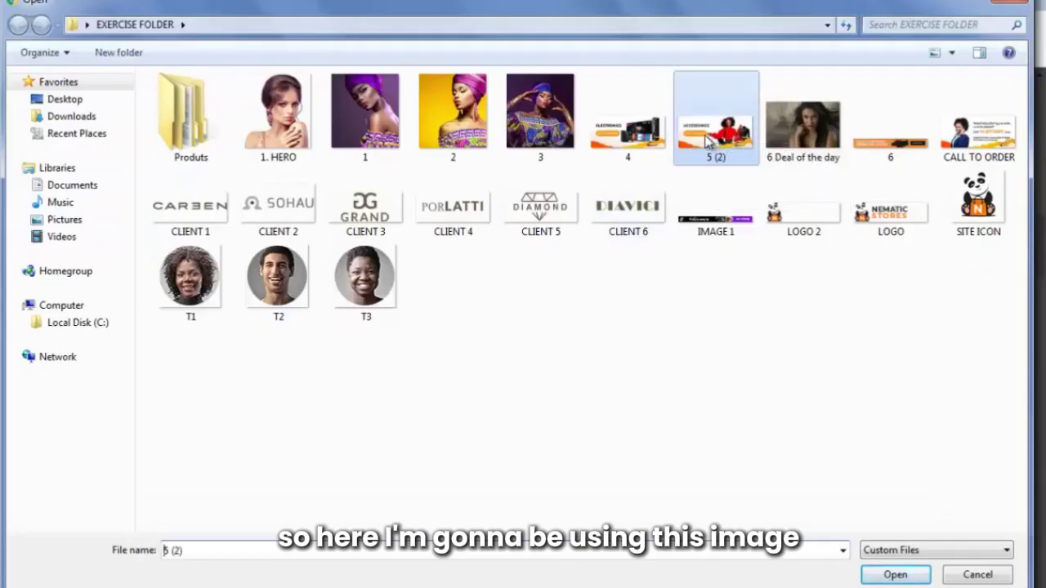
click(906, 575)
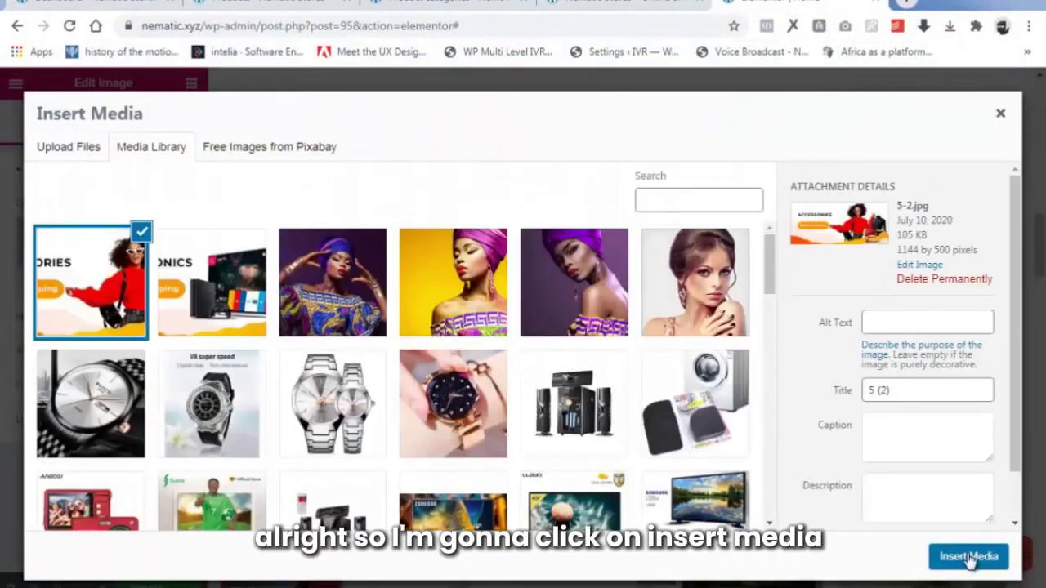
click(969, 556)
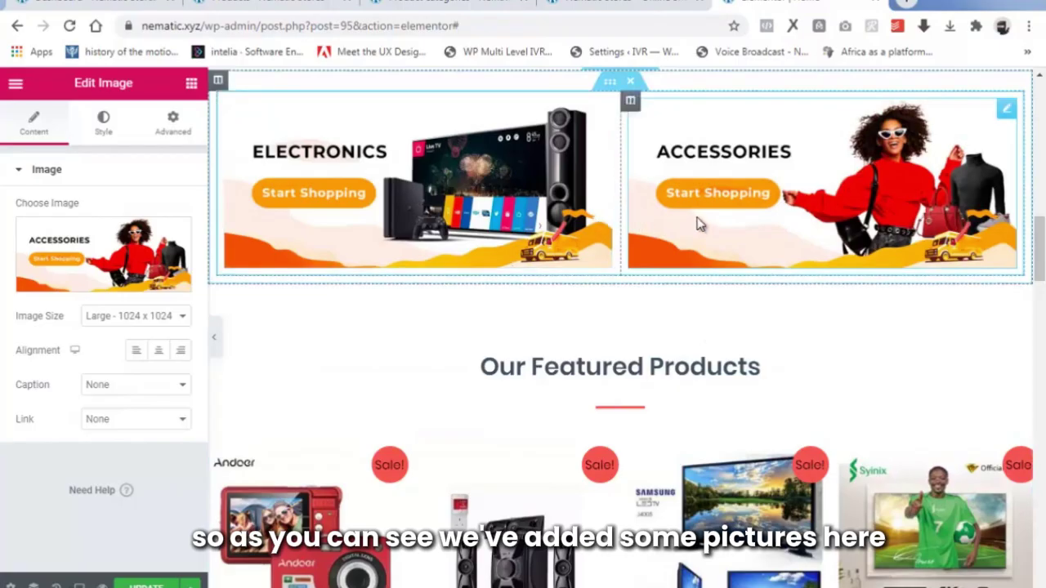
scroll(593, 240, up, 1)
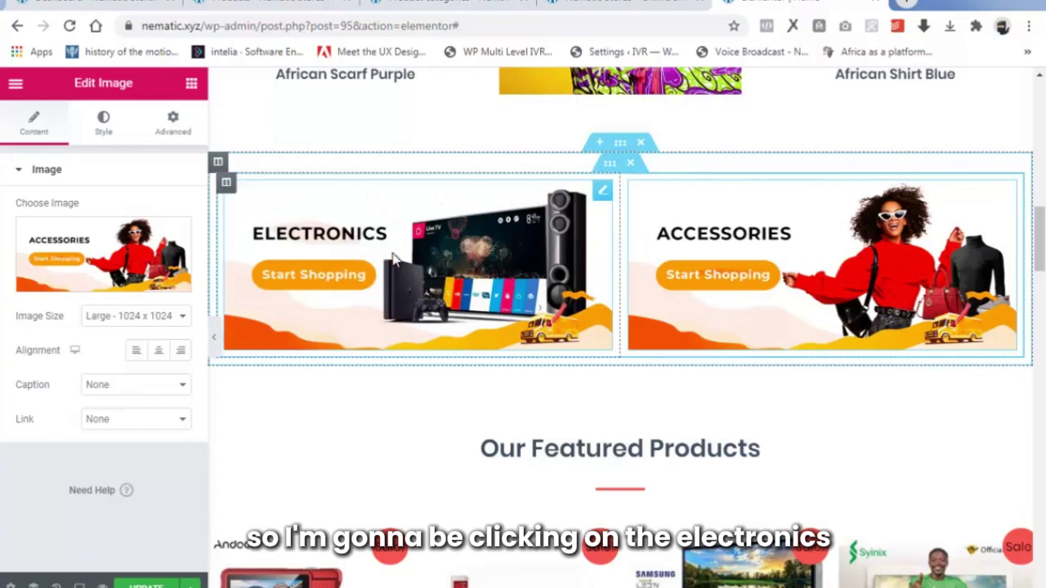
Set the Electronics banner's link to Custom URL, pasting the product-category/electronics/ page address.
click(357, 274)
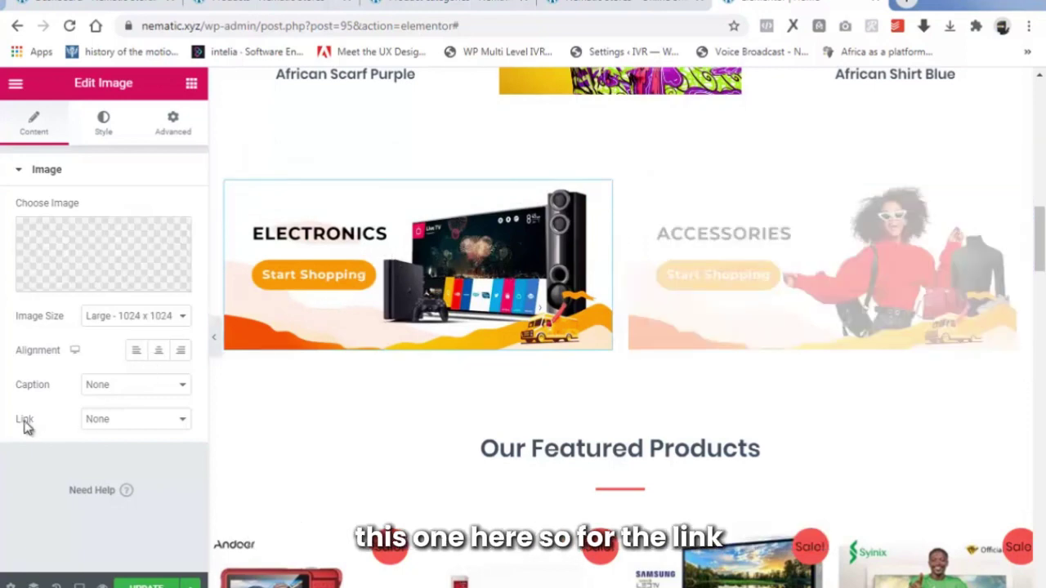
click(131, 420)
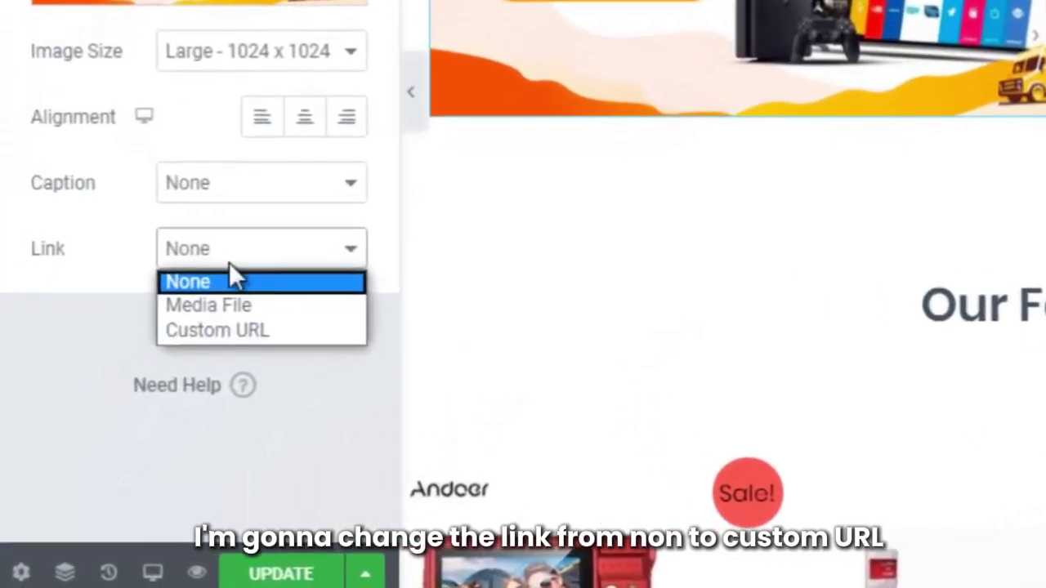
click(235, 328)
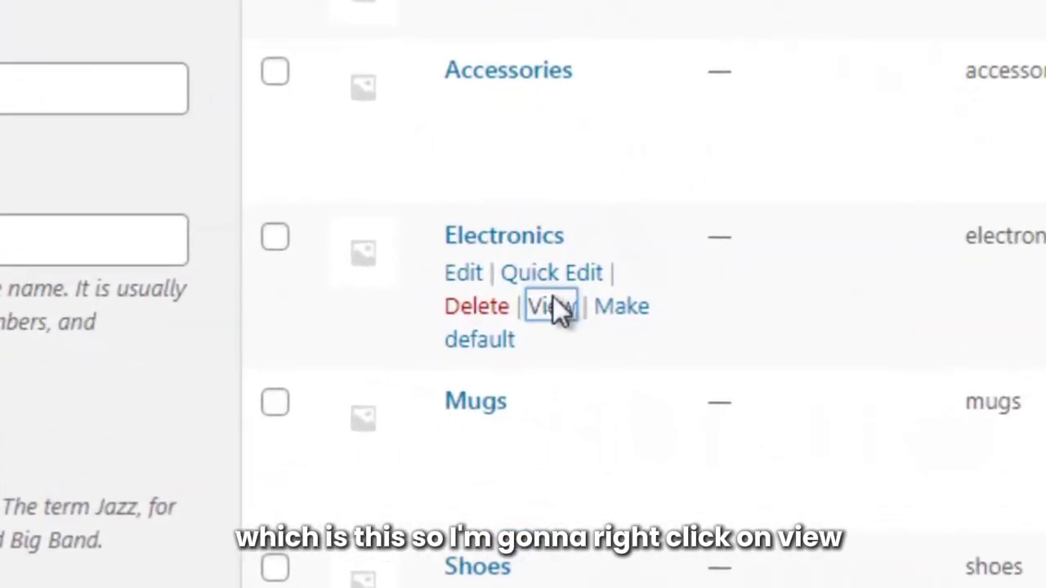
right_click(553, 299)
click(700, 567)
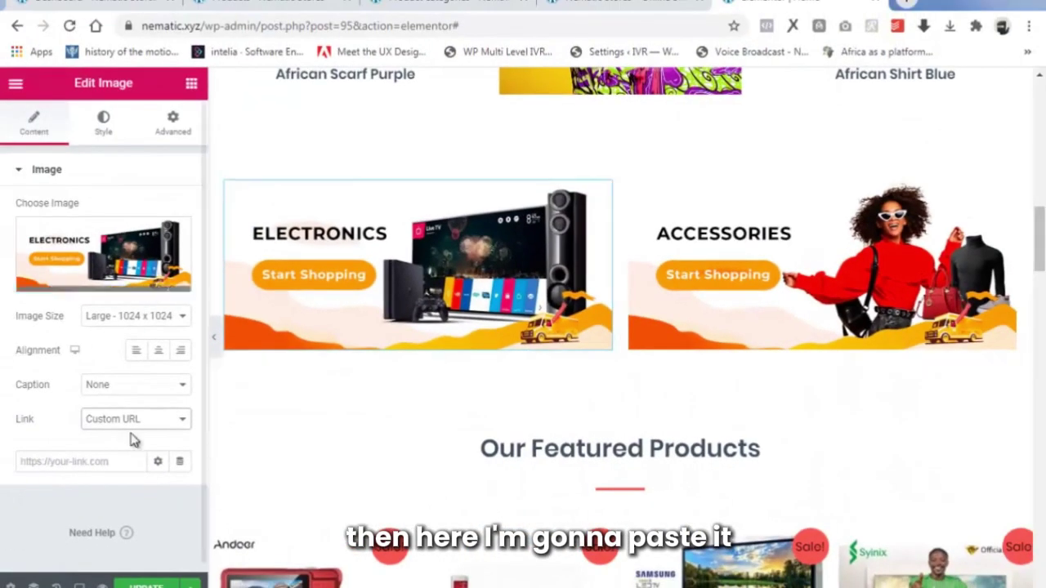
right_click(94, 459)
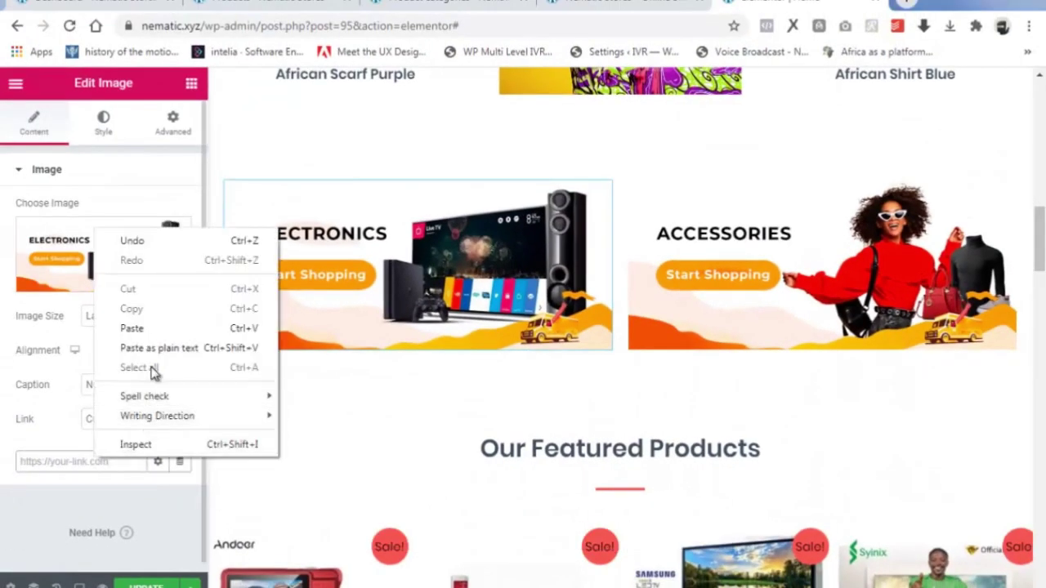
click(147, 331)
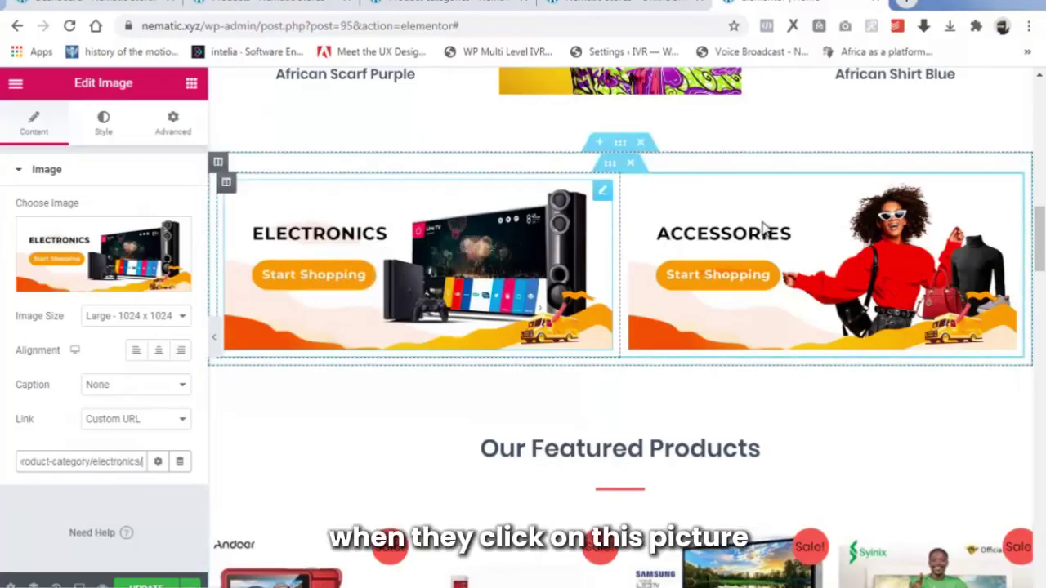
Set the Accessories banner's link to Custom URL, pasting the product-category/accessories/ page address.
click(808, 246)
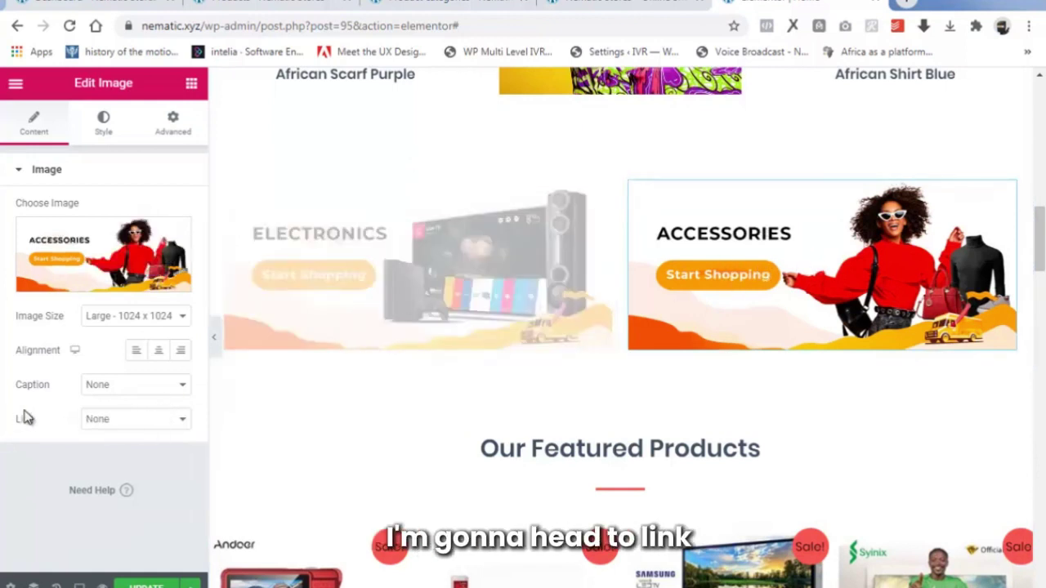
click(144, 426)
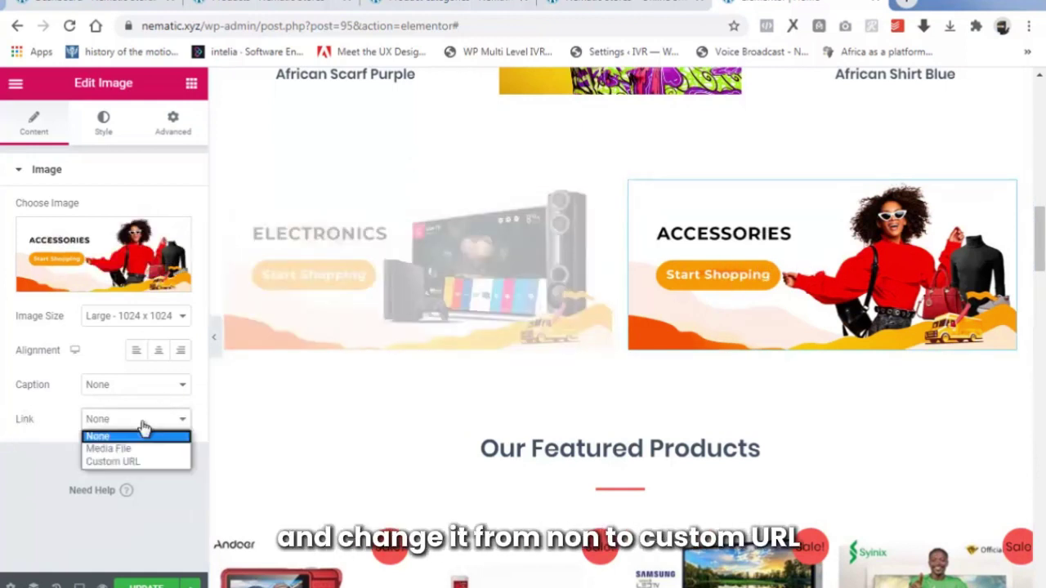
click(111, 462)
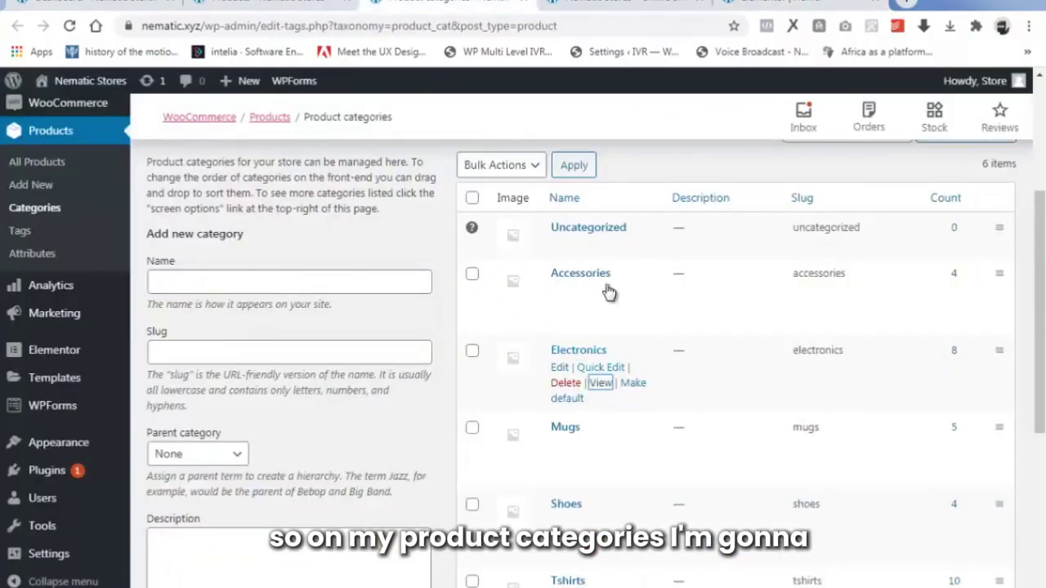
mouse_move(581, 297)
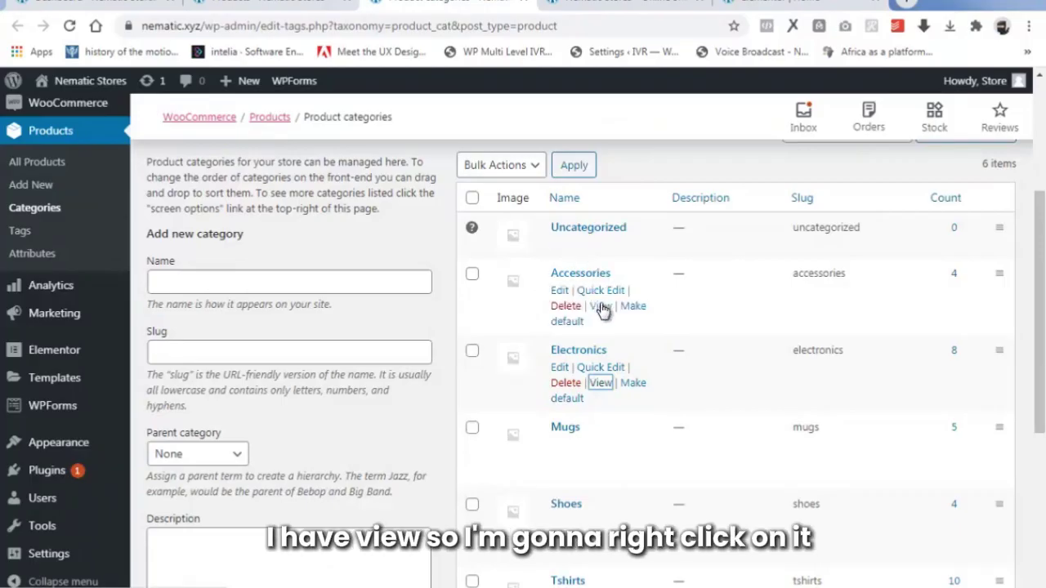
right_click(602, 309)
click(665, 428)
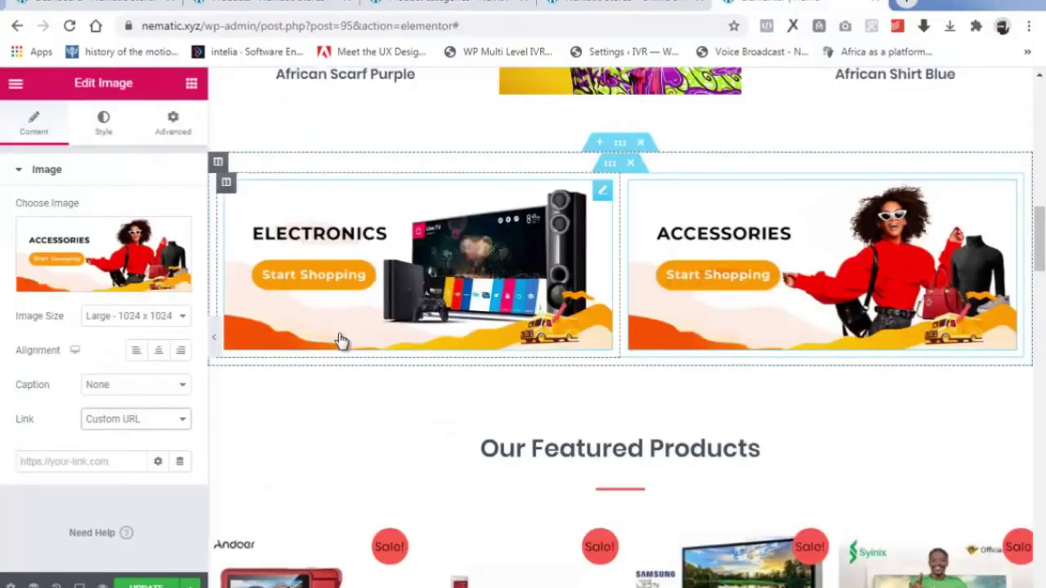
right_click(47, 462)
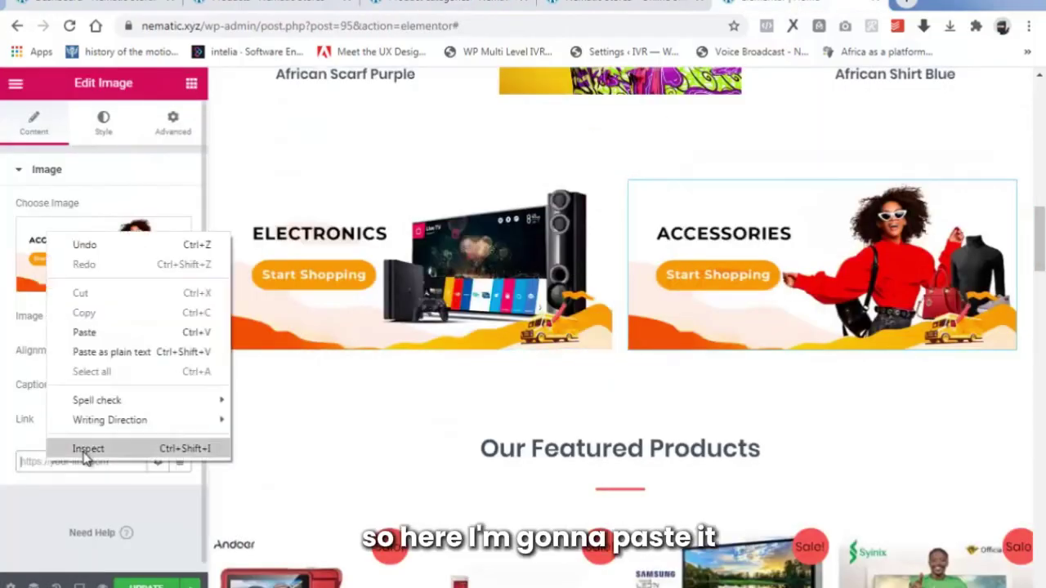
click(90, 333)
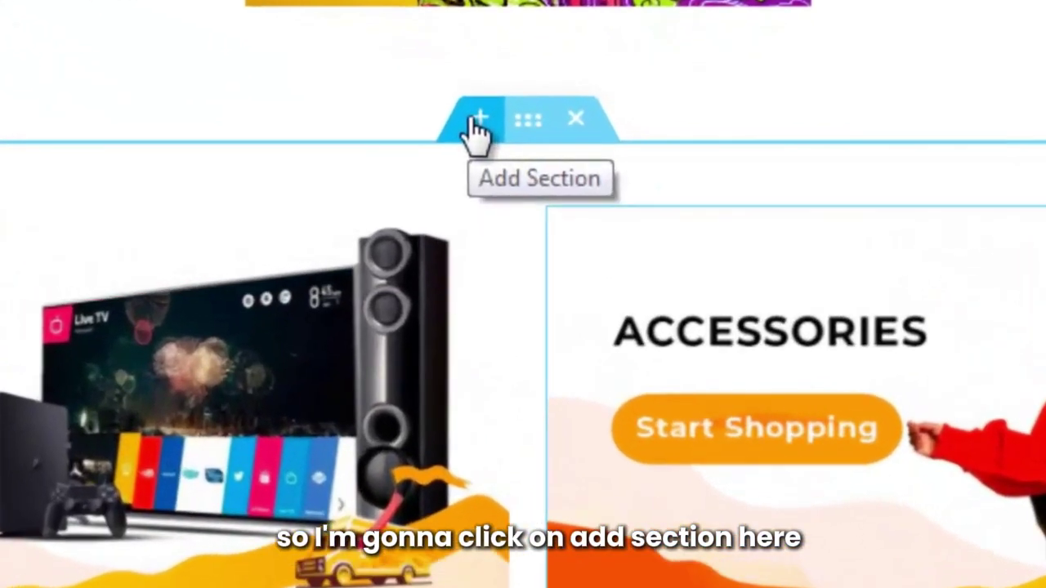
Add a section above the banners with an Image widget showing the uploaded 6.gif sneakers banner.
click(599, 143)
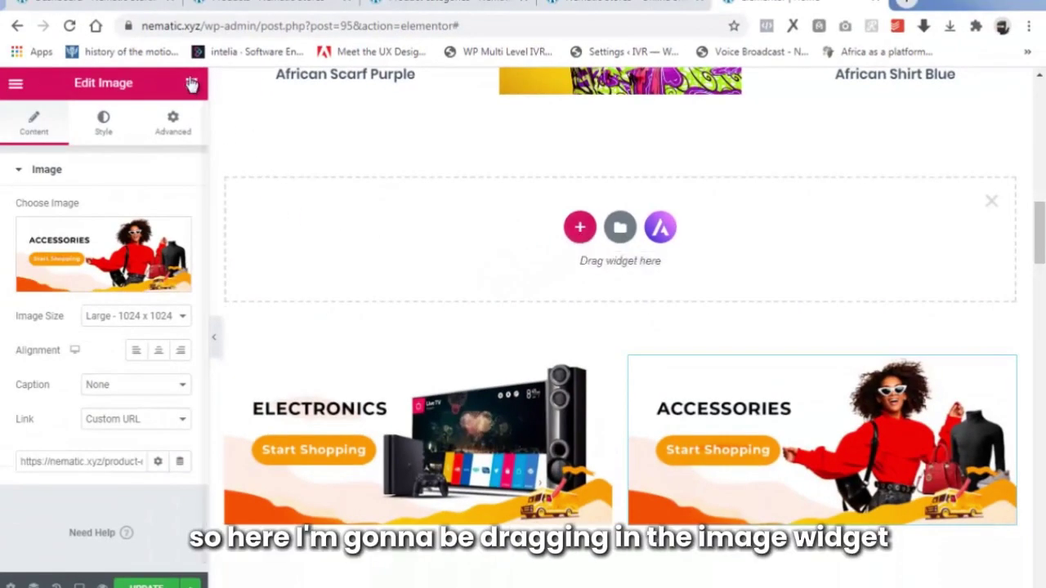
click(188, 86)
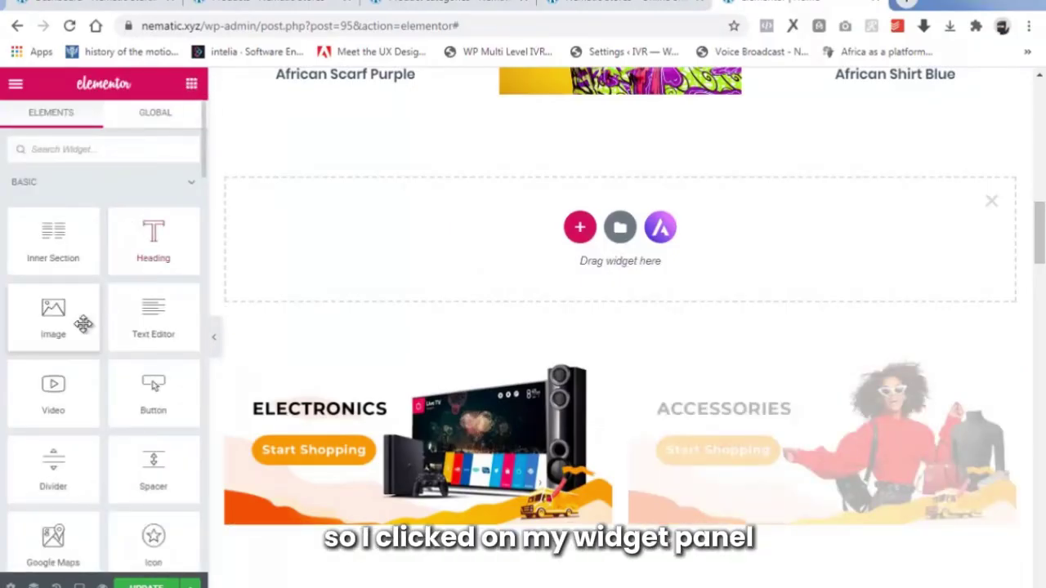
drag(24, 324, 509, 260)
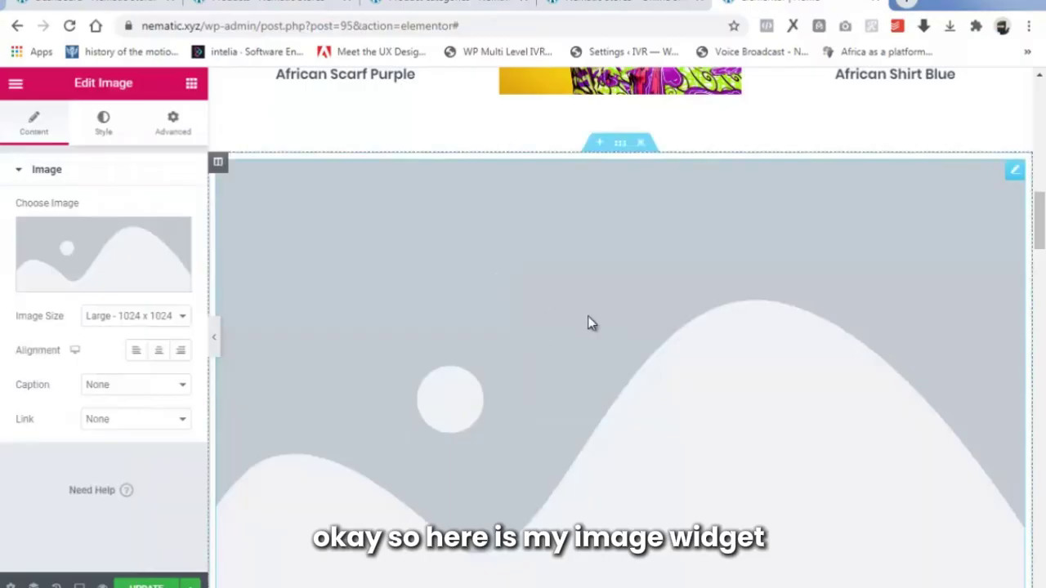
mouse_move(74, 283)
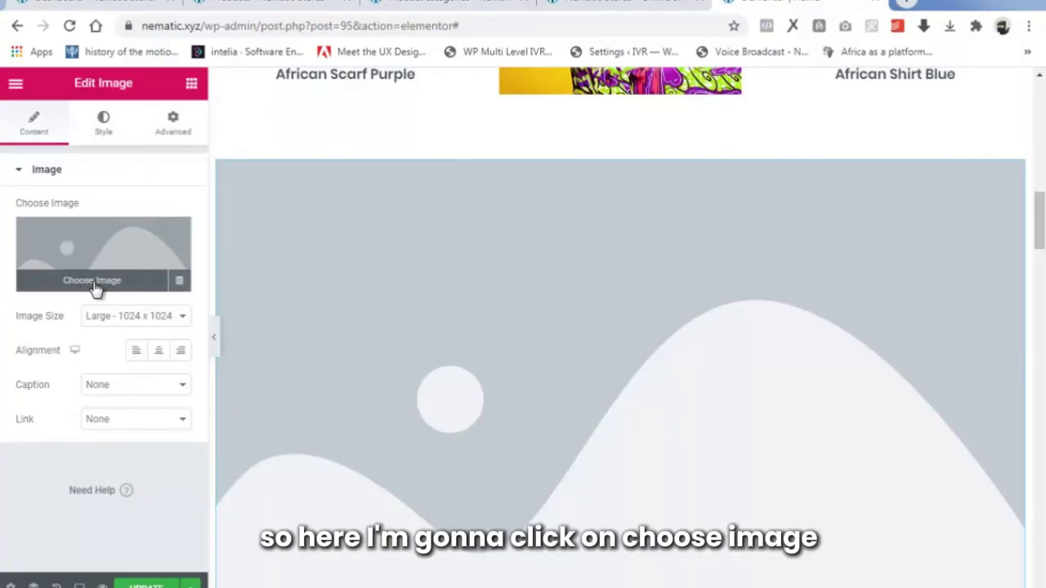
click(92, 282)
click(73, 152)
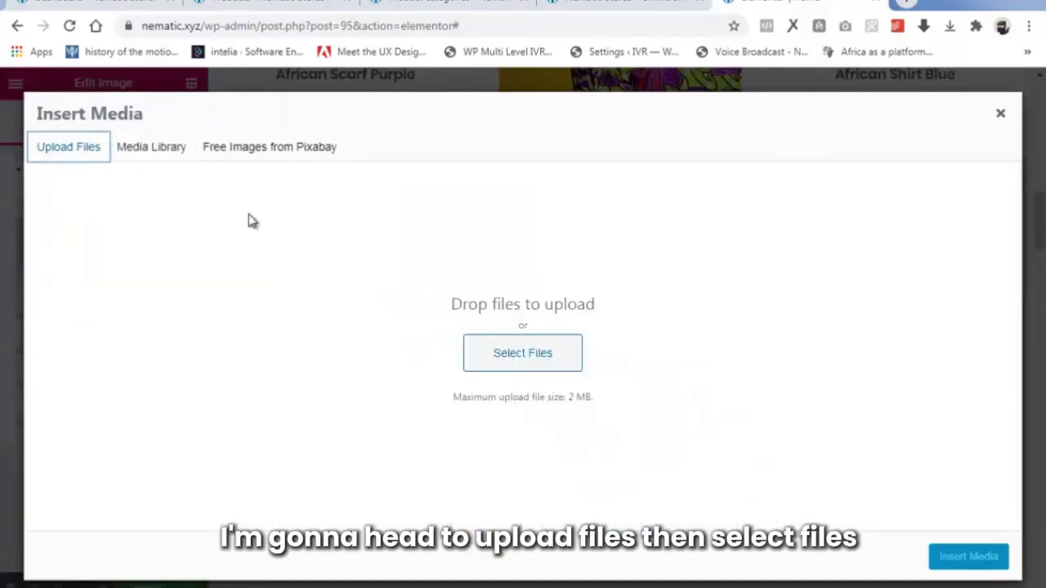
click(502, 358)
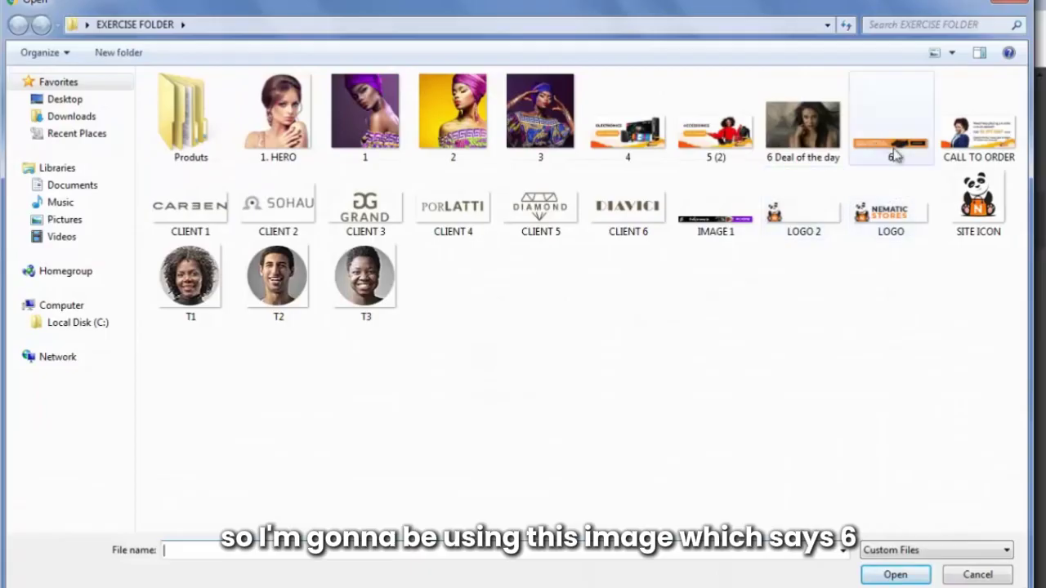
click(896, 151)
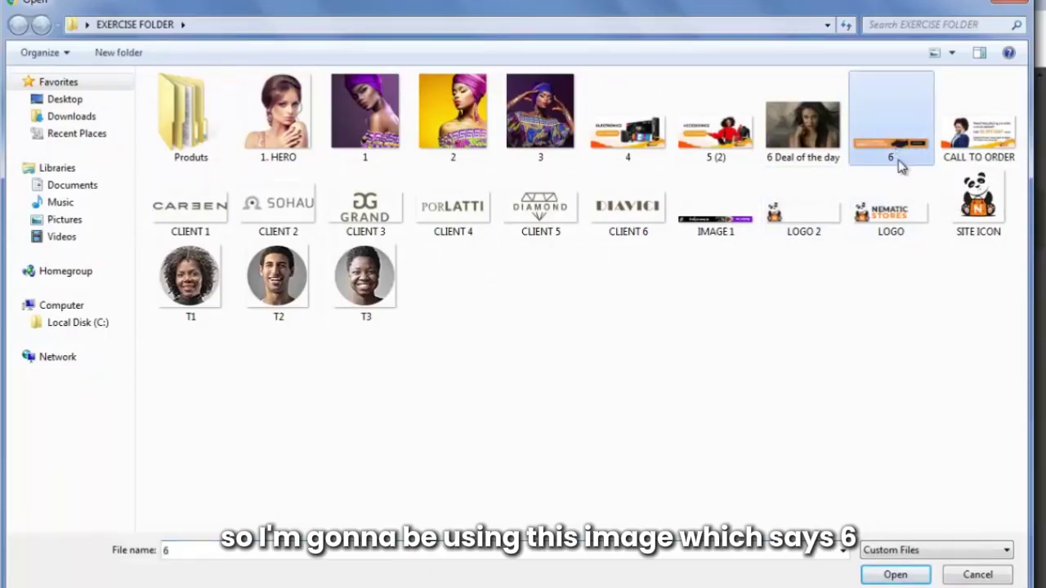
click(895, 575)
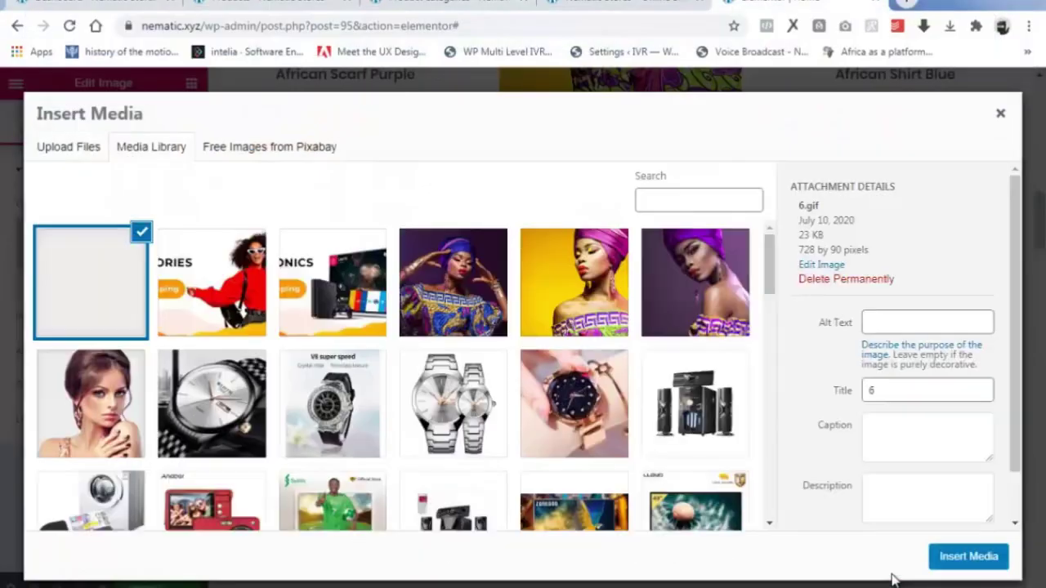
click(967, 556)
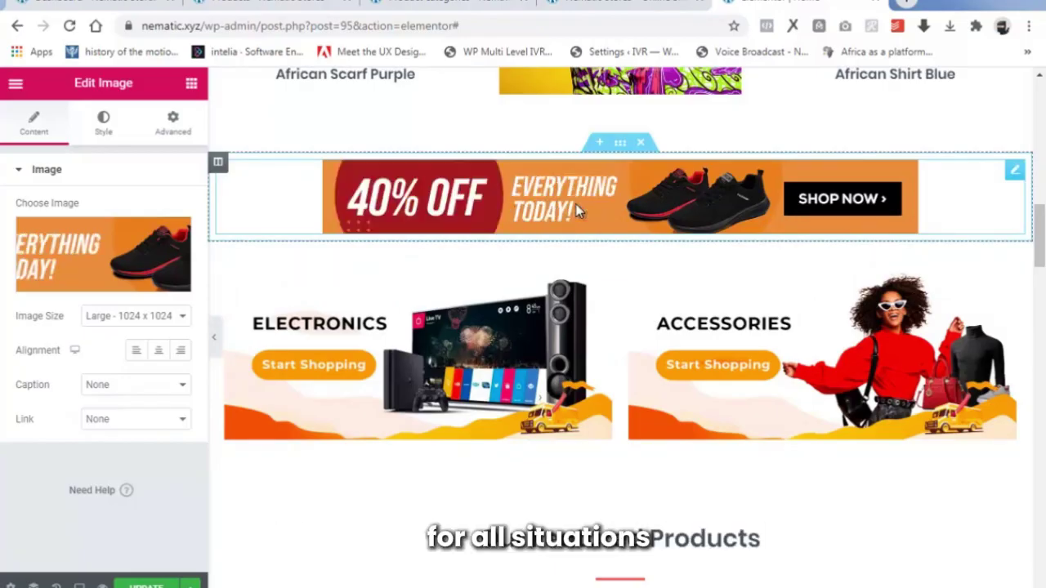
Set the sneakers banner's link to Custom URL, pasting the Shoes category page address.
click(117, 425)
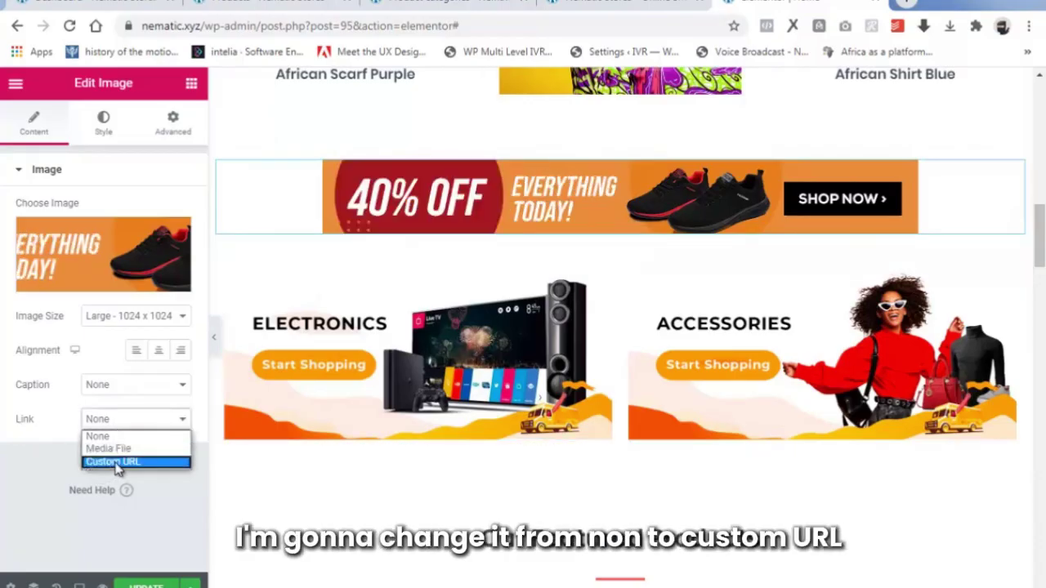
click(118, 463)
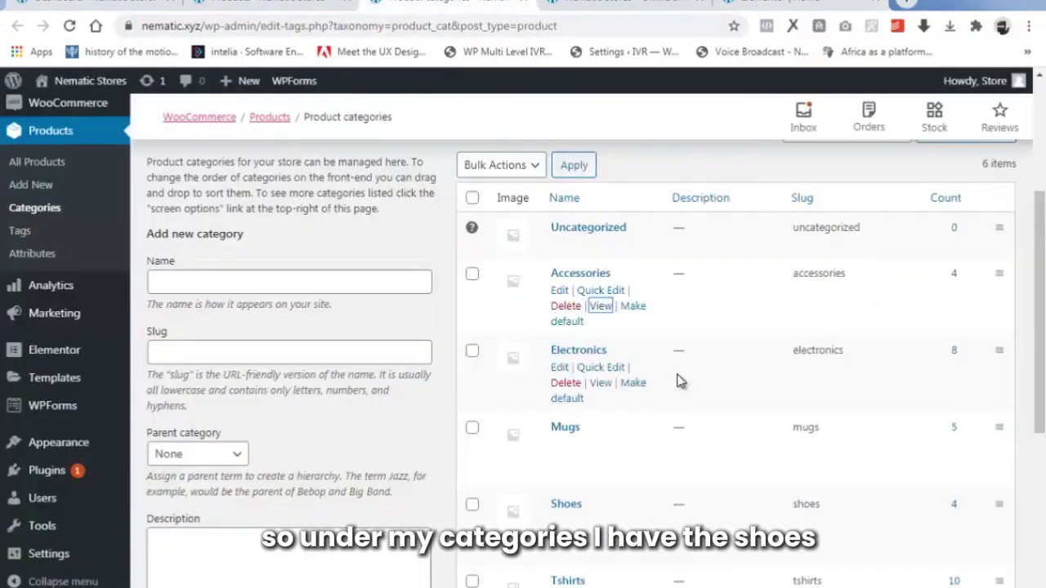
scroll(683, 383, down, 1)
scroll(683, 384, down, 1)
mouse_move(595, 425)
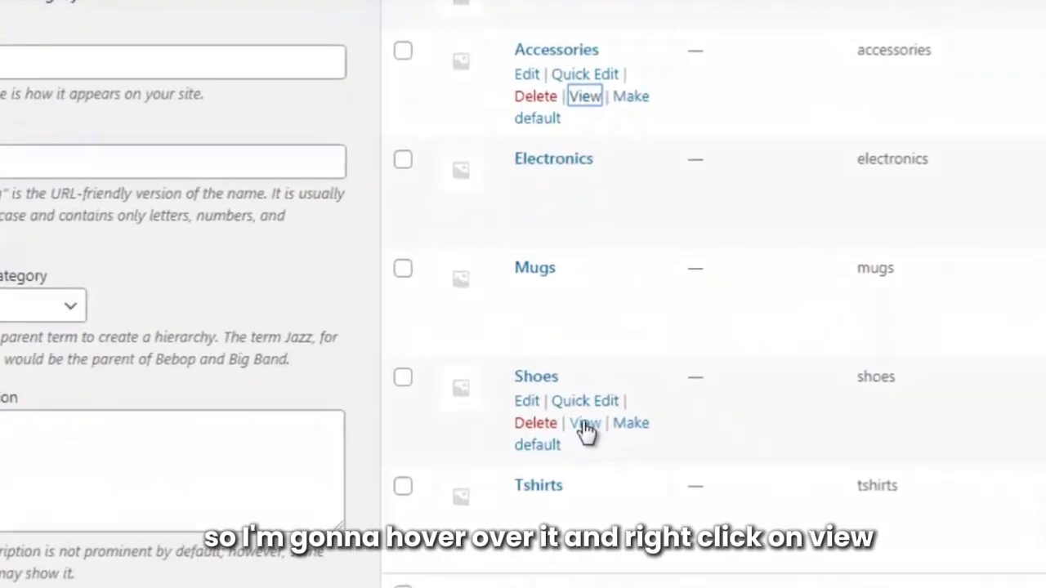
right_click(597, 458)
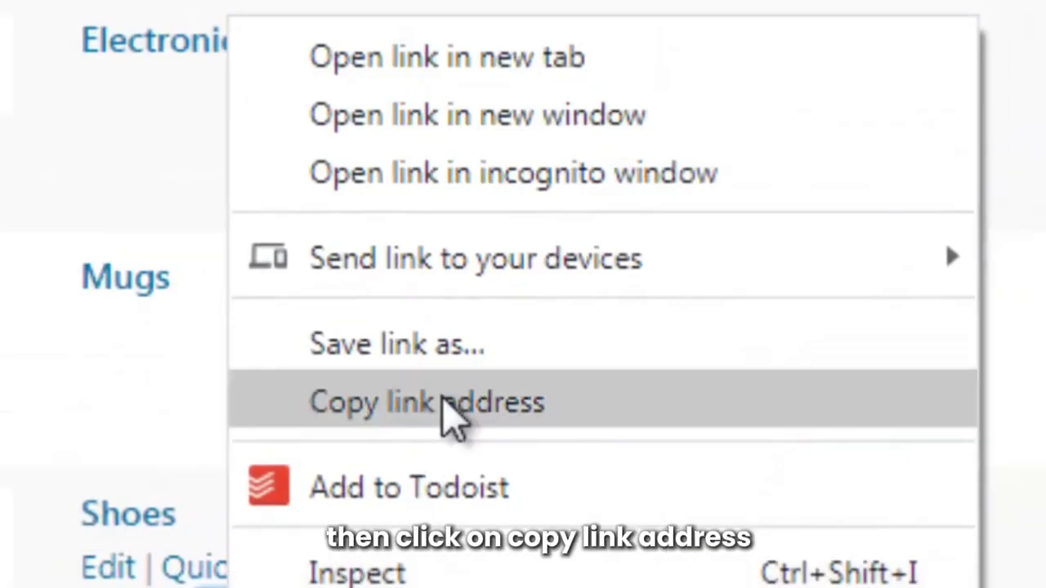
click(447, 404)
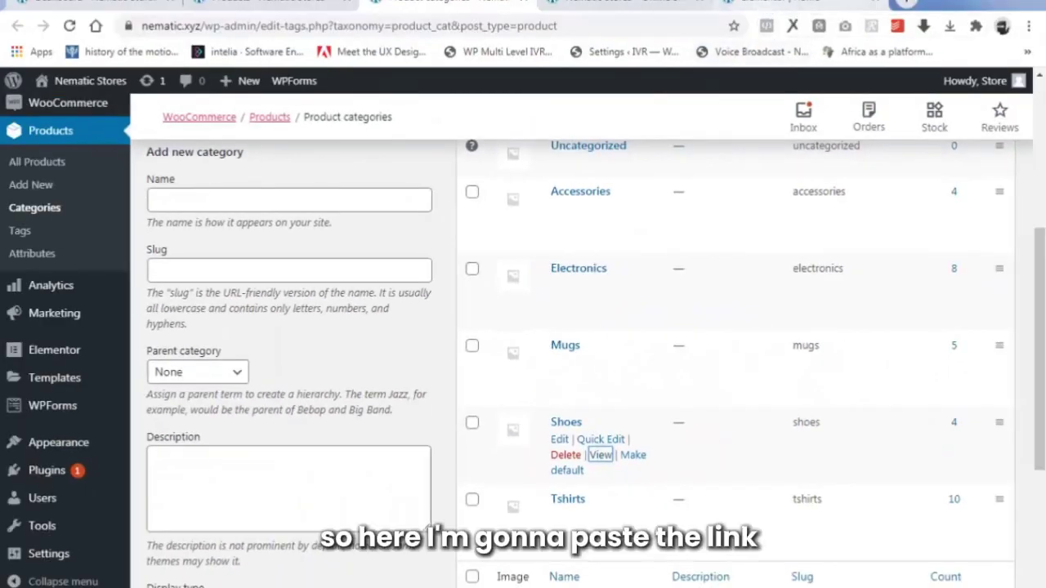
click(764, 6)
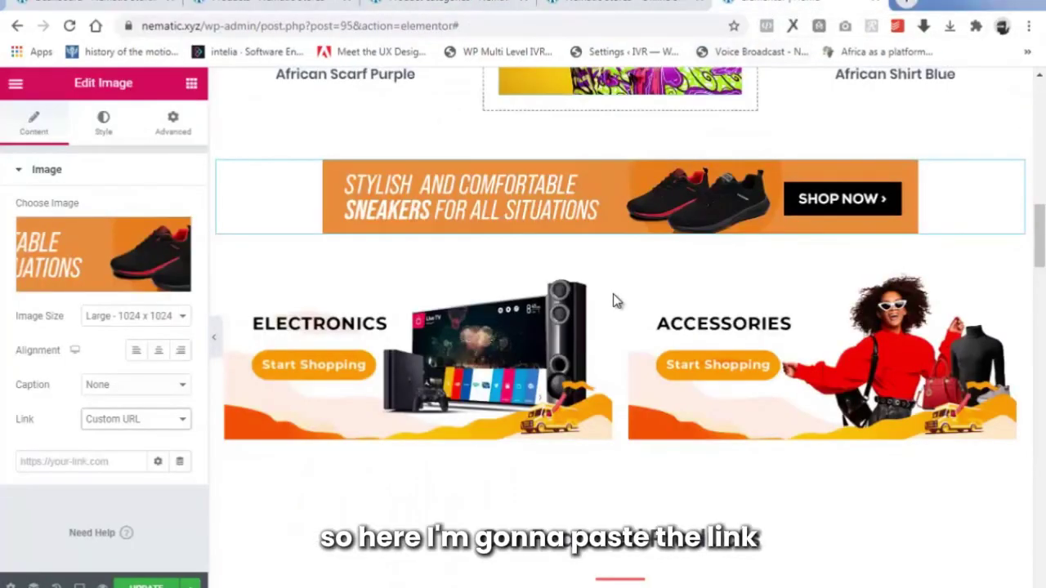
right_click(79, 466)
click(155, 346)
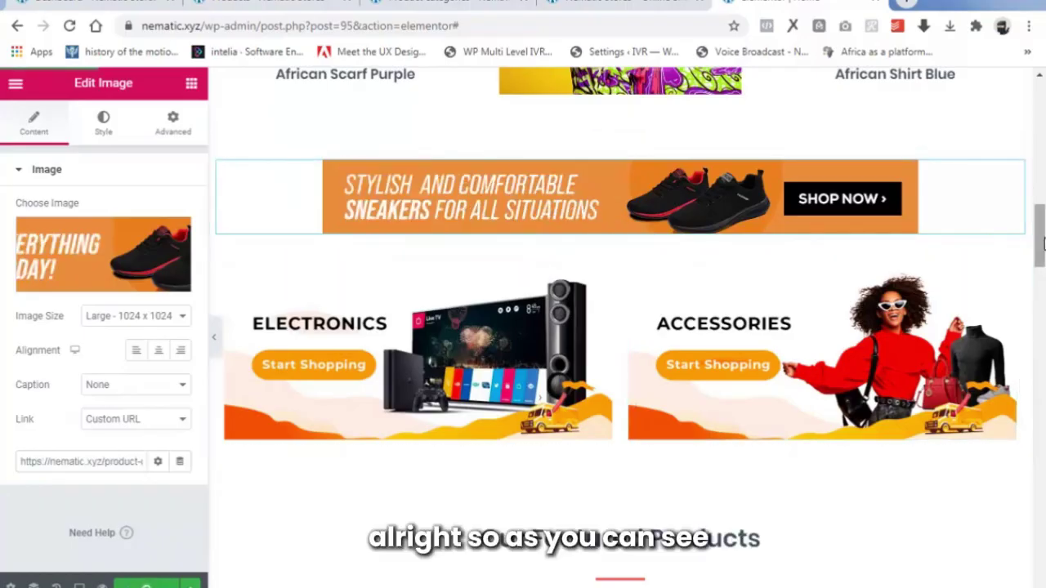
drag(1041, 234, 1042, 131)
drag(1041, 186, 1041, 385)
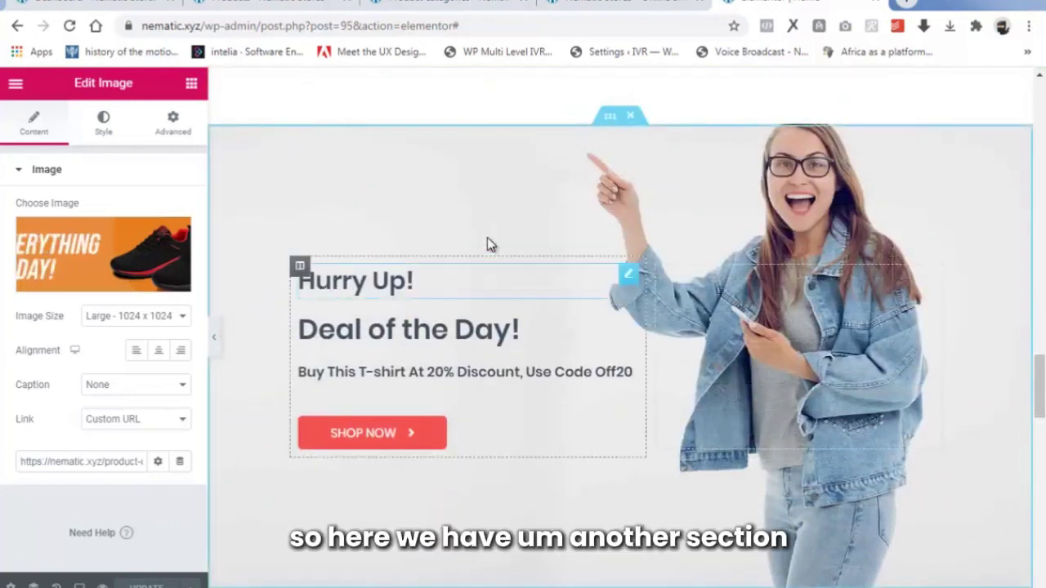
Upload '6 Deal of the day' and set it as the Hurry Up deal section's background image.
click(611, 119)
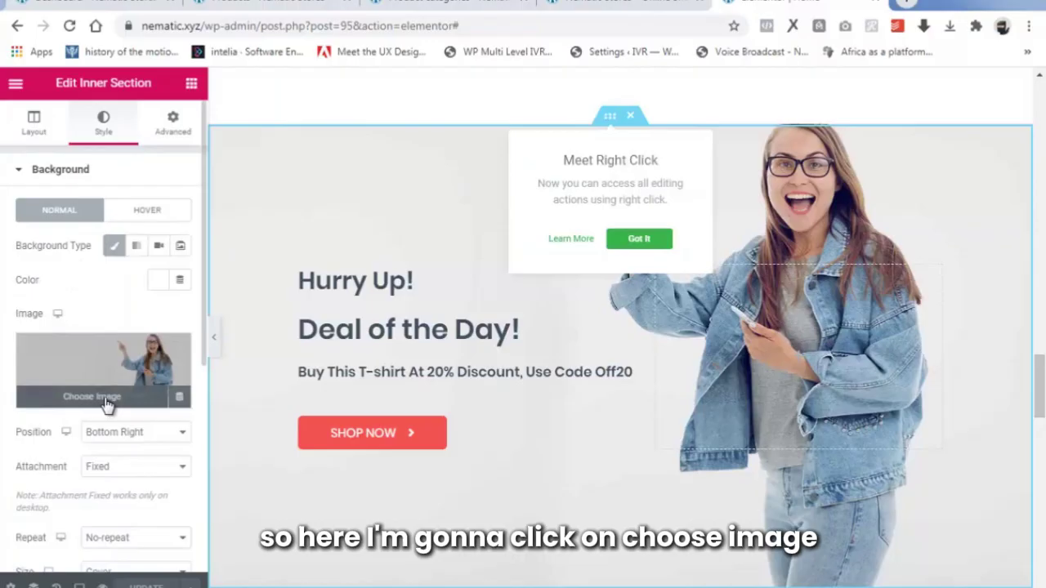
click(104, 401)
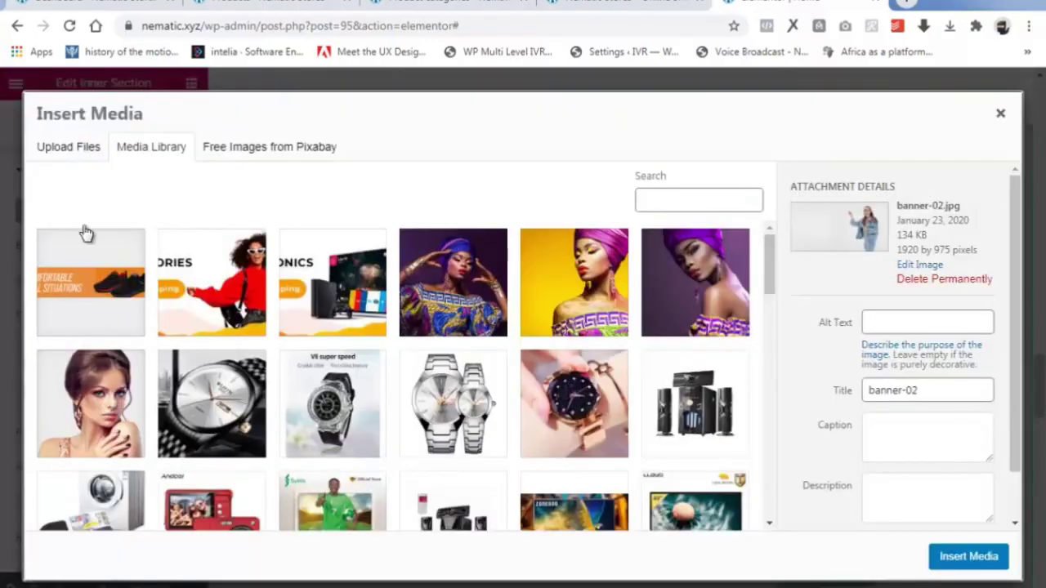
click(71, 151)
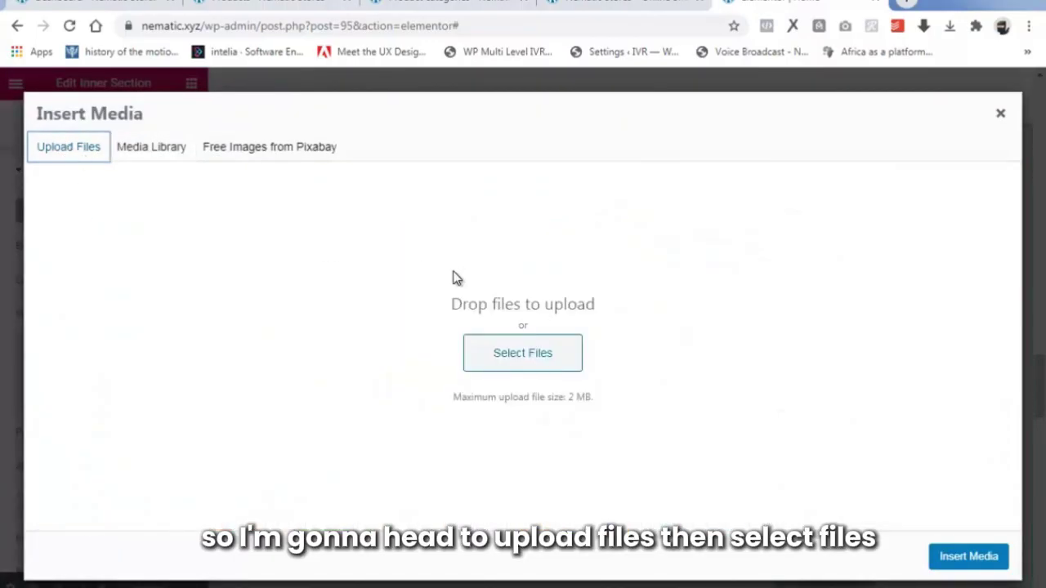
click(522, 357)
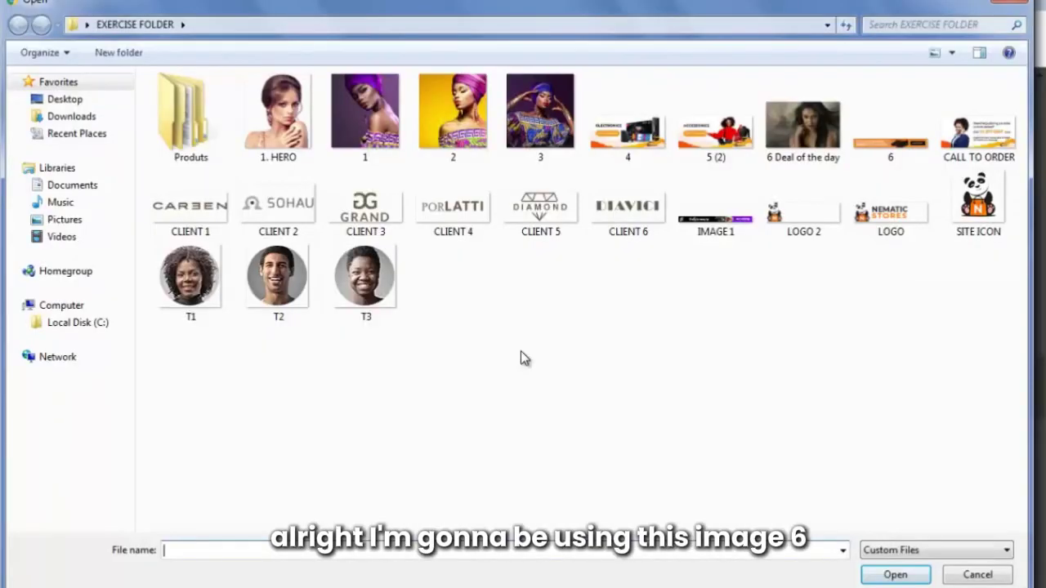
click(804, 137)
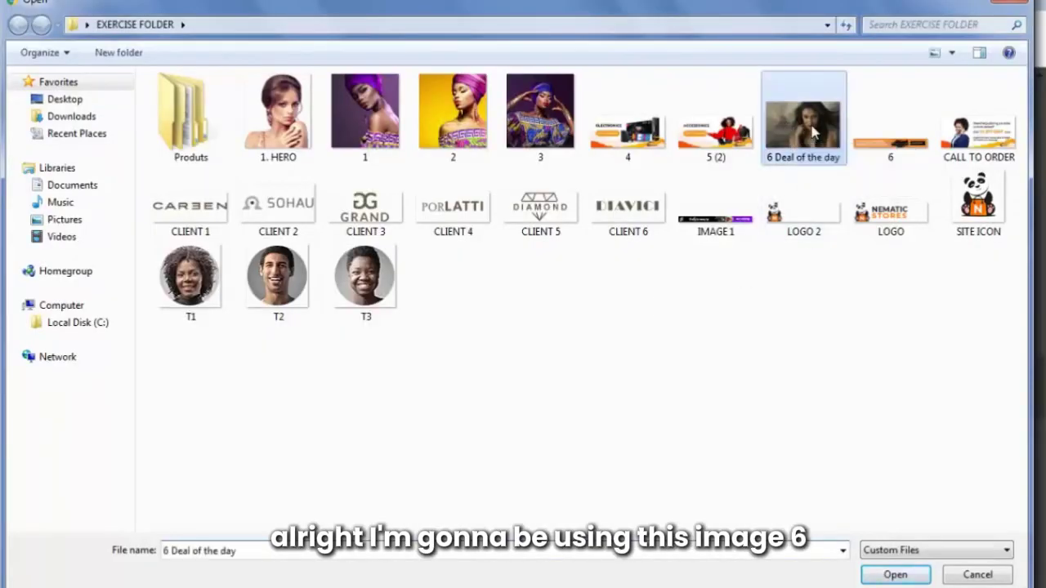
click(895, 574)
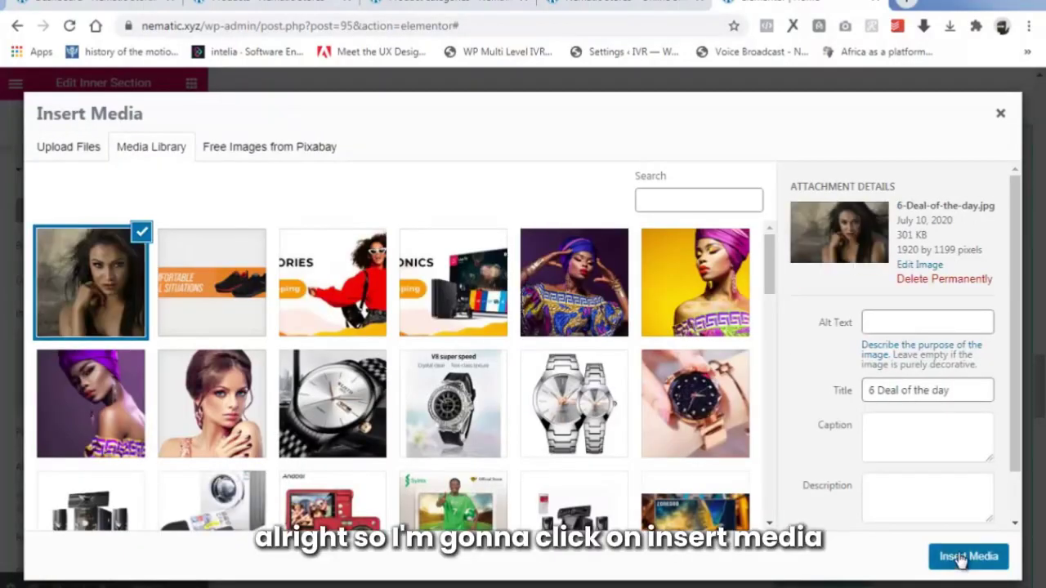
click(962, 557)
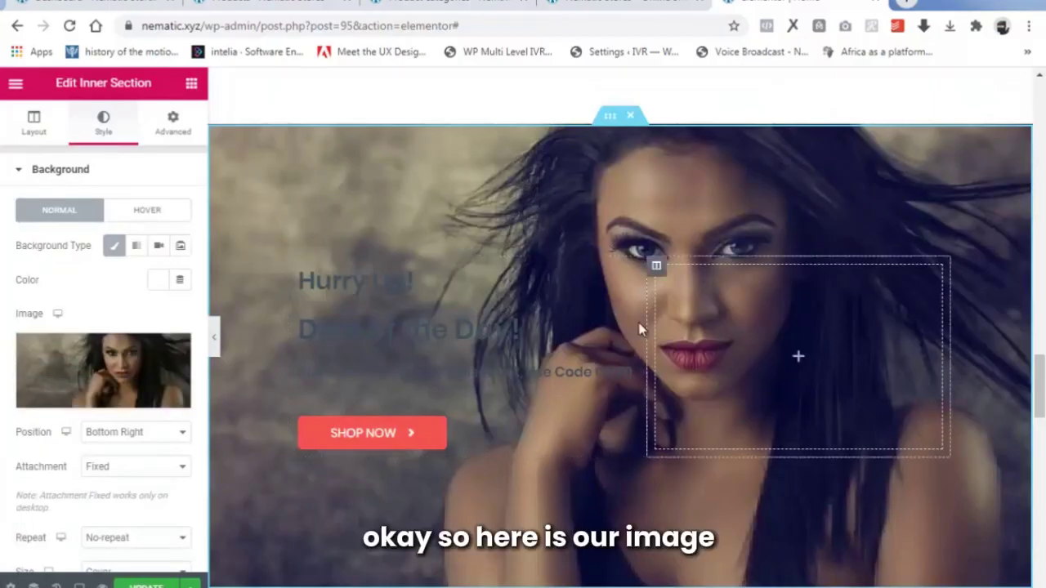
scroll(655, 310, down, 3)
scroll(656, 315, up, 4)
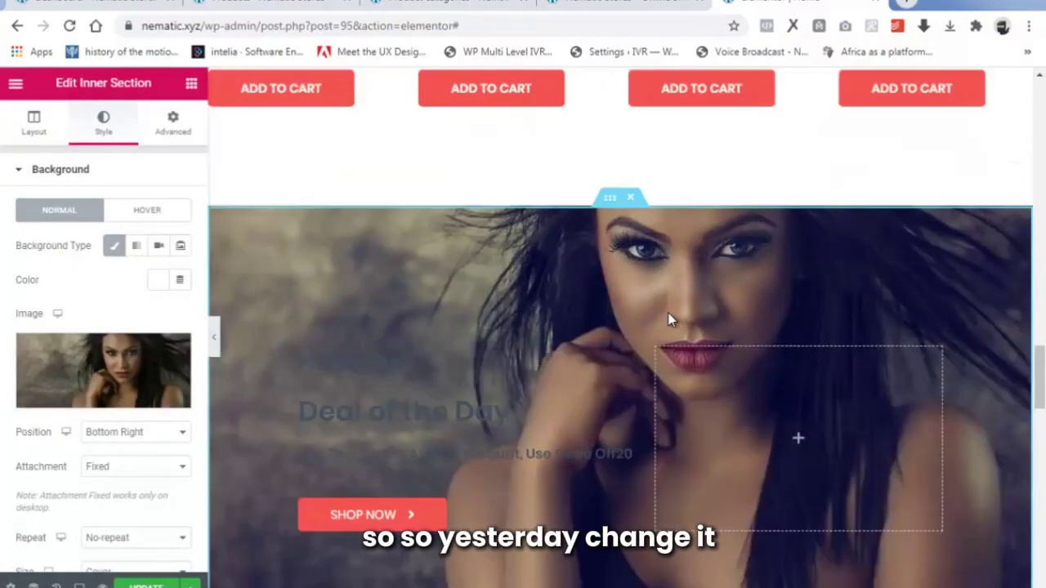
scroll(670, 320, down, 2)
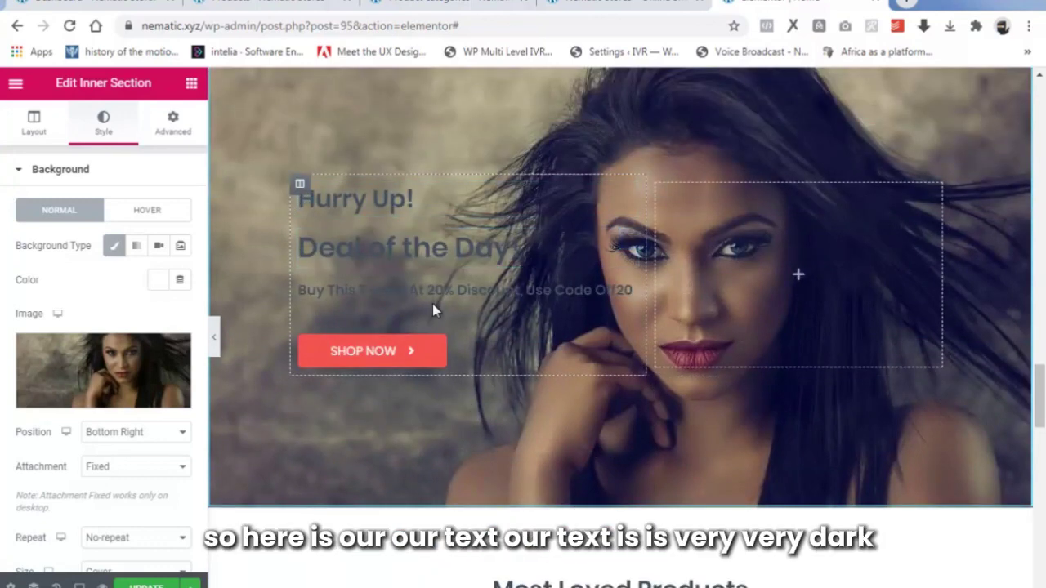
Change the Hurry Up! heading's text colour to white.
scroll(433, 313, up, 1)
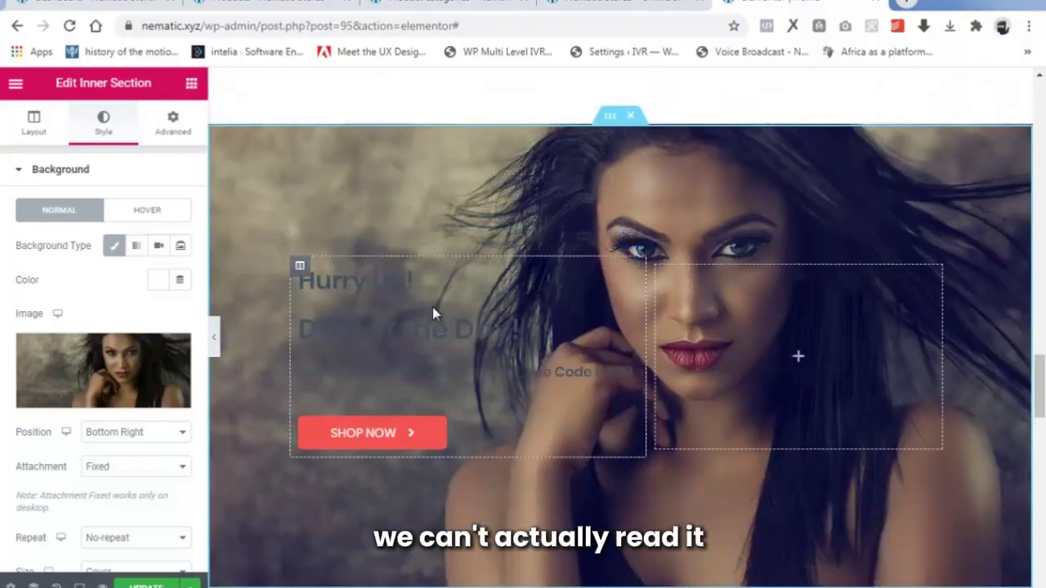
click(369, 282)
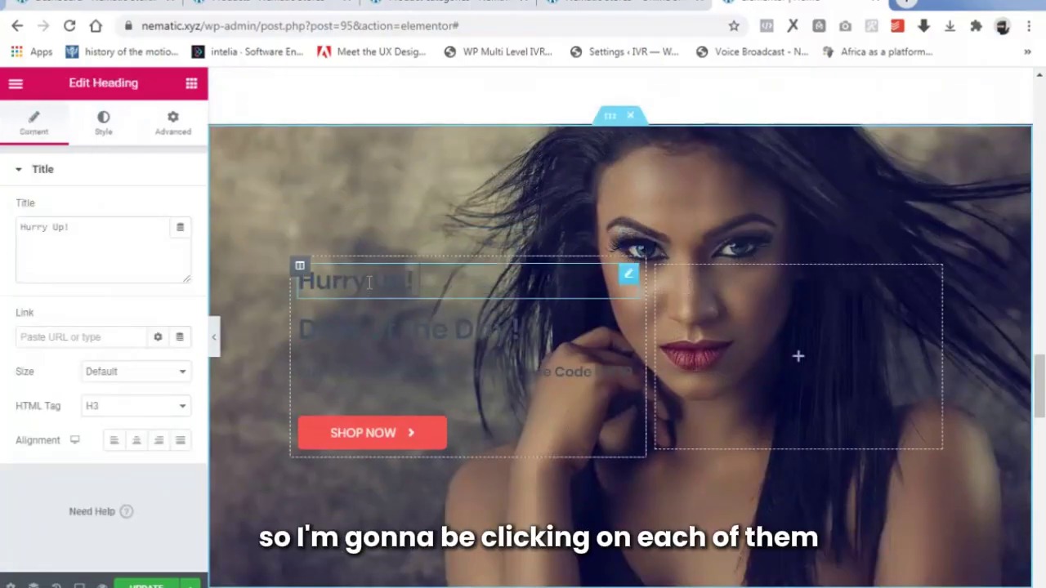
click(103, 120)
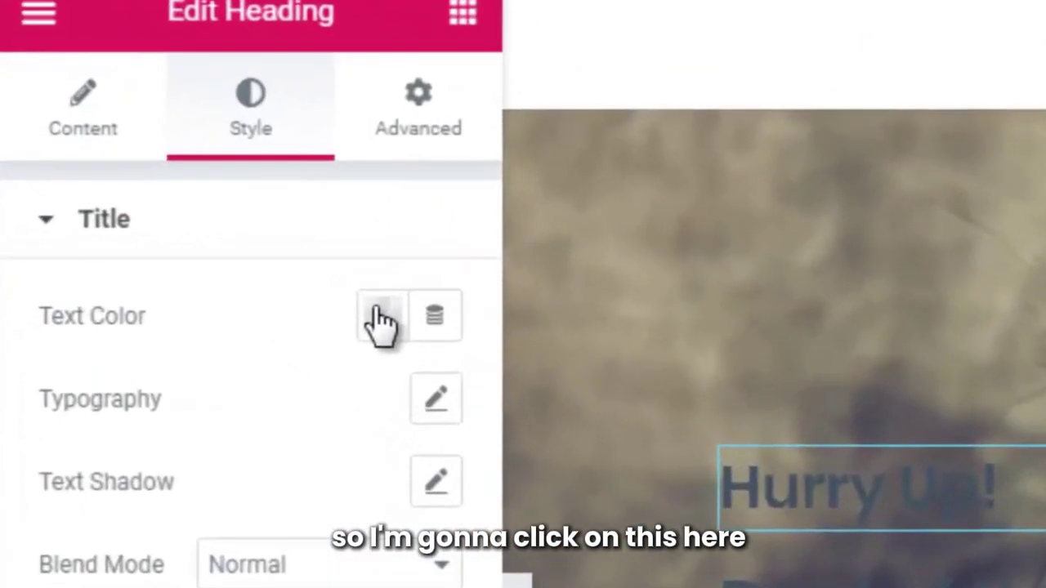
click(158, 210)
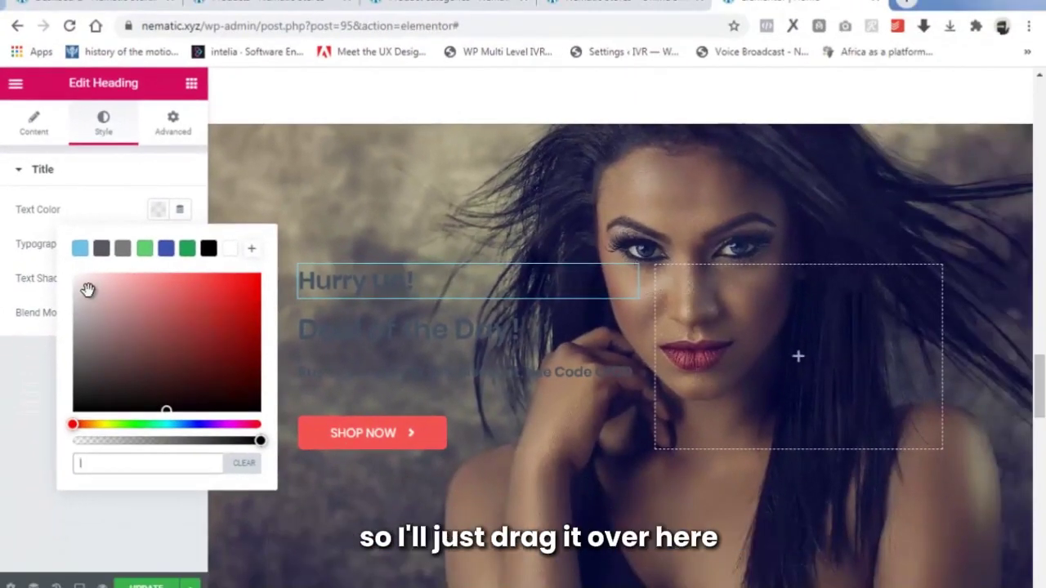
drag(80, 286, 68, 269)
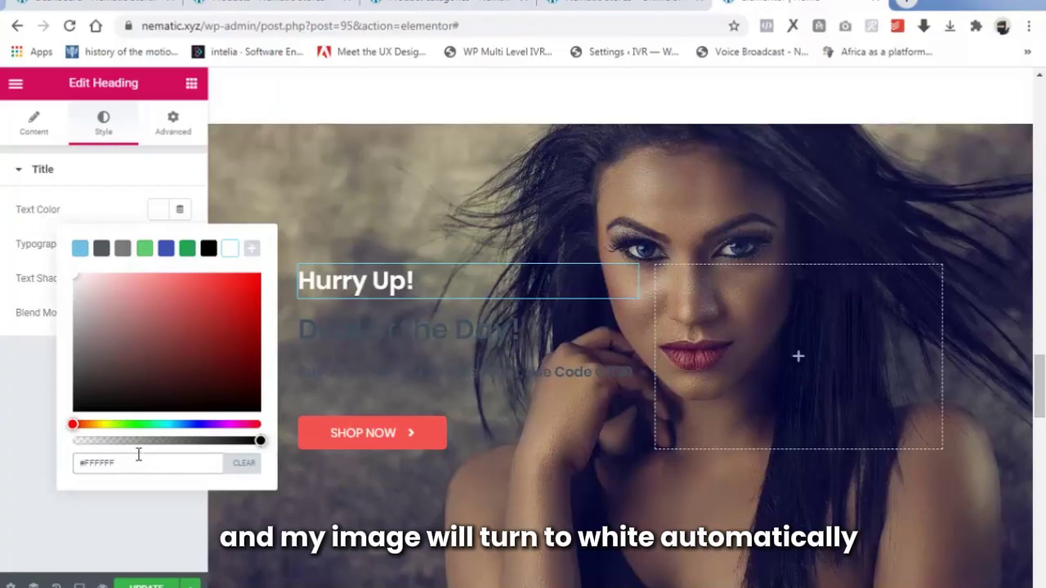
click(33, 400)
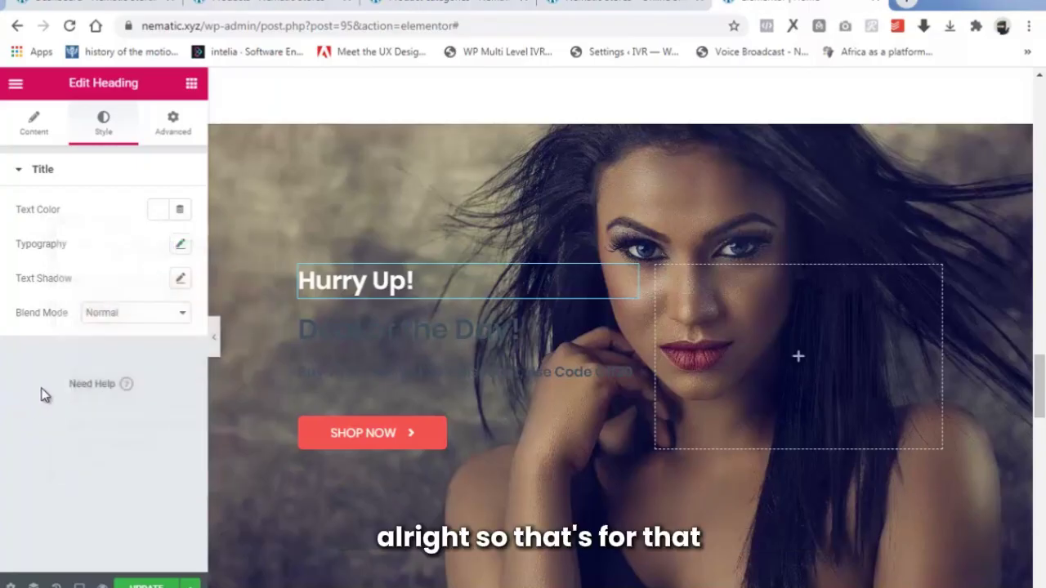
Change the Deal of the Day! heading's text colour to white (#FFFFFF).
click(383, 331)
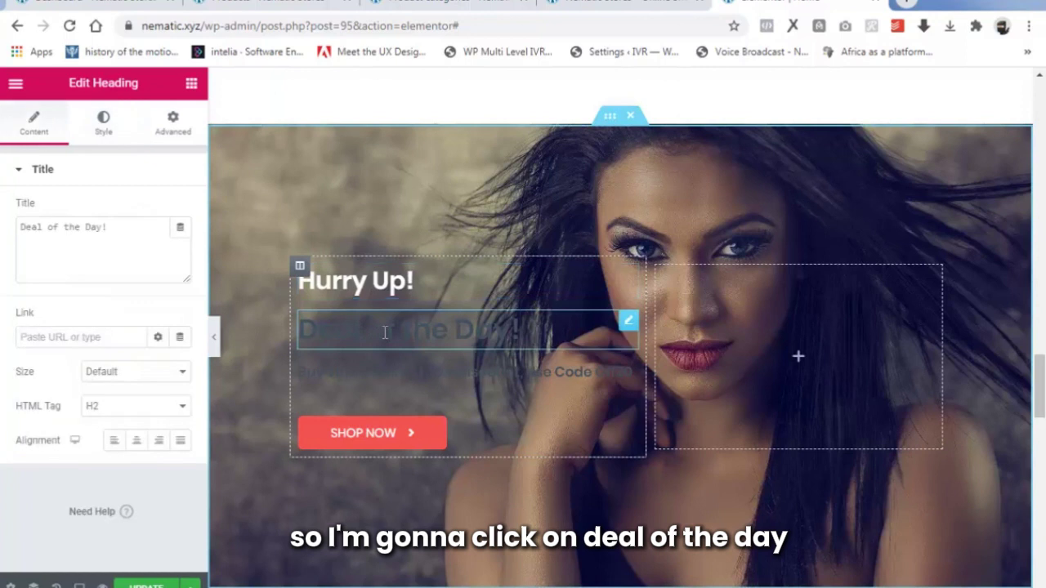
click(104, 122)
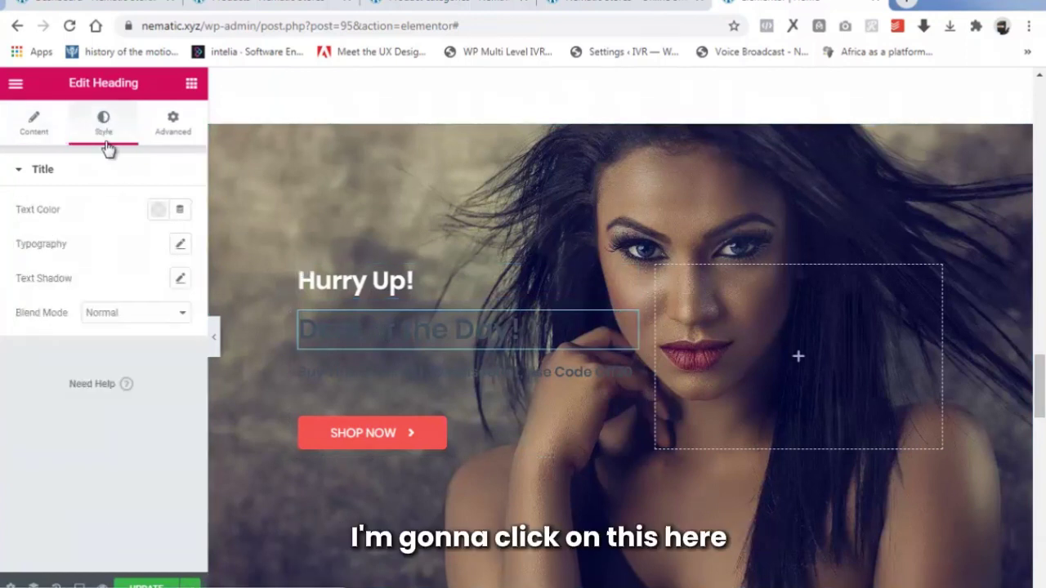
click(156, 209)
click(229, 247)
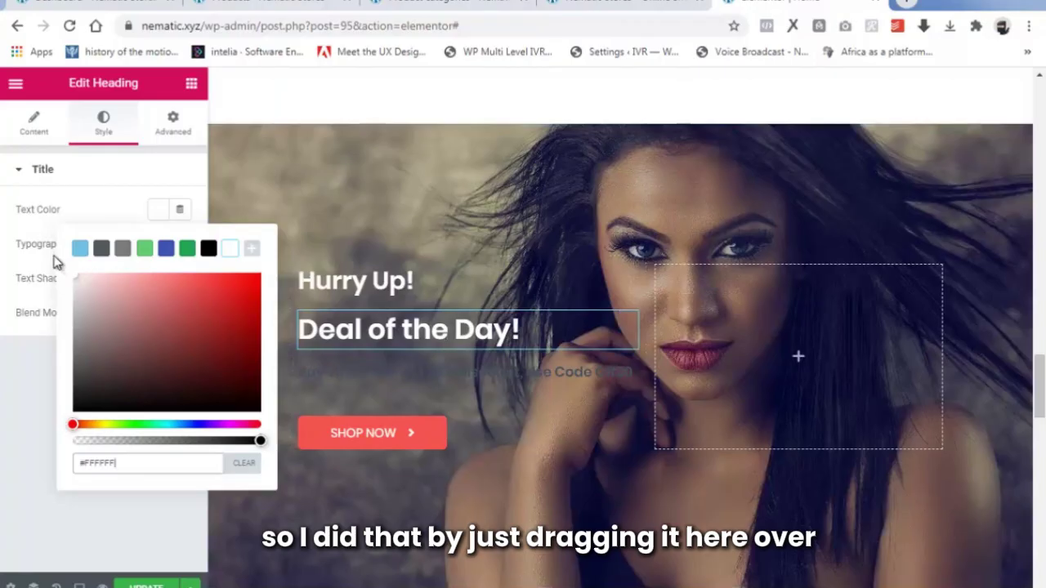
click(41, 353)
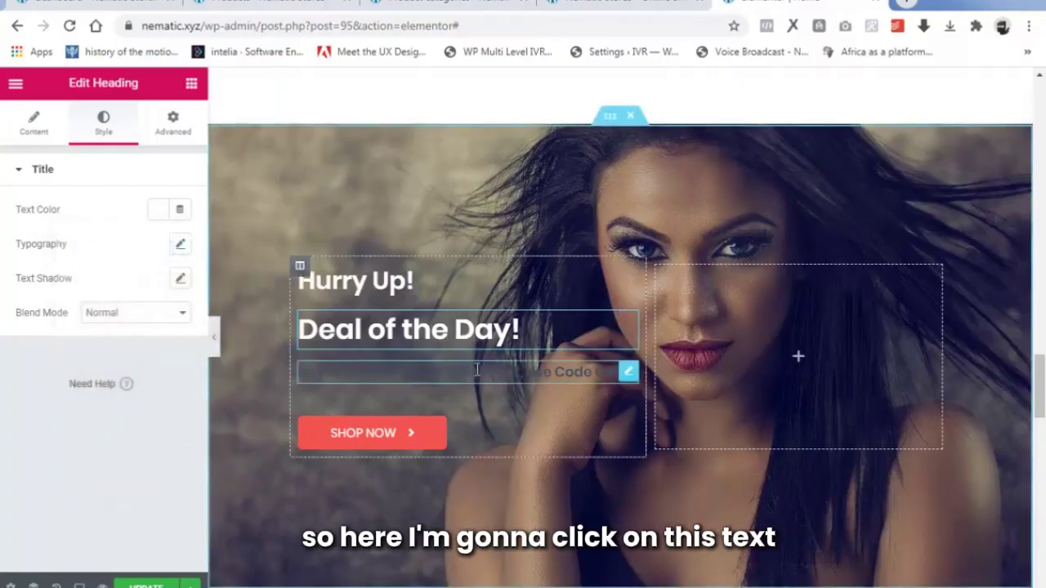
Set the deal subtitle's text colour to white (#FFFFFF).
click(502, 368)
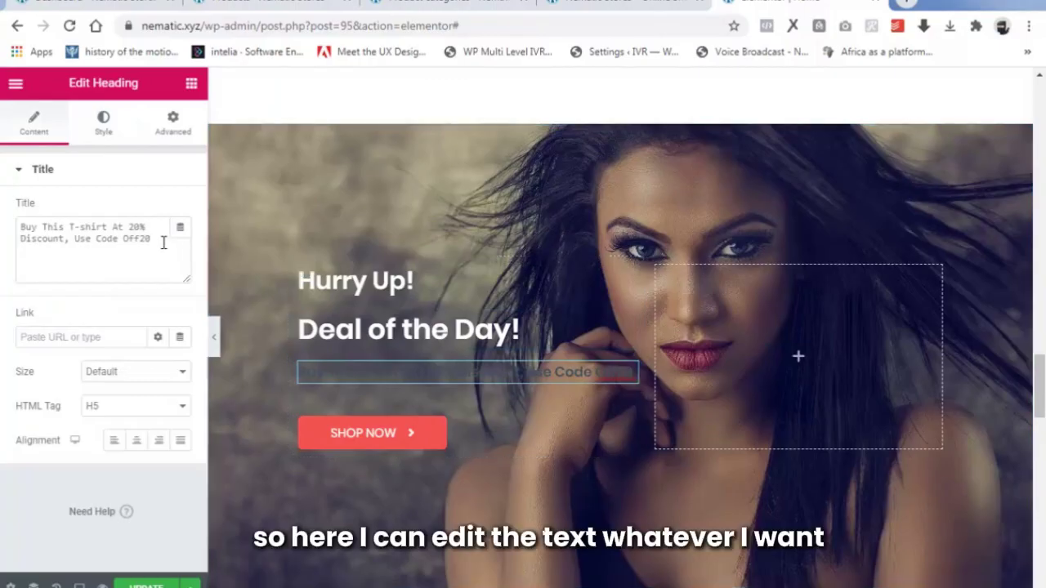
drag(164, 243, 24, 227)
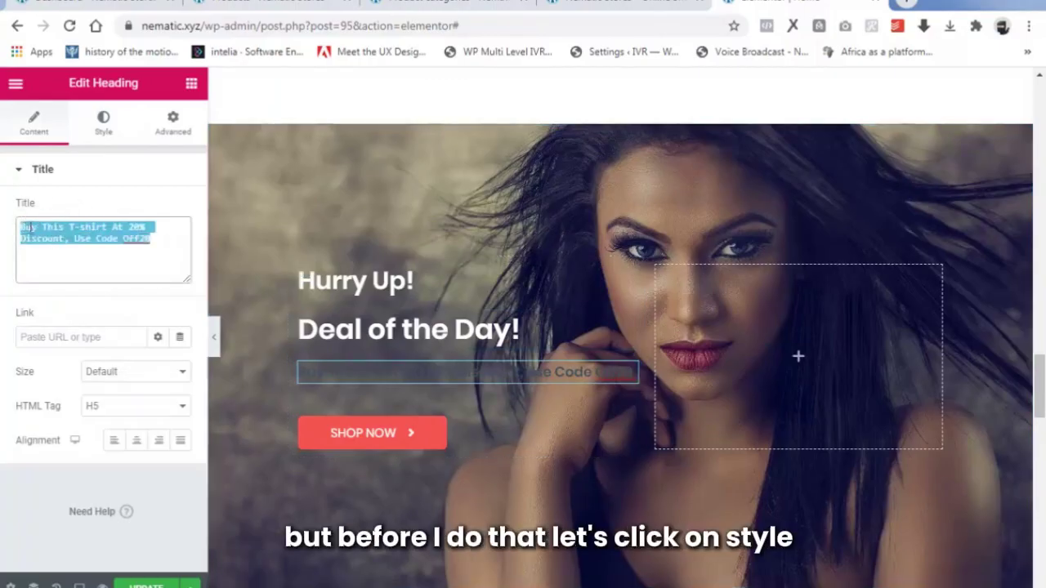
click(109, 124)
click(107, 124)
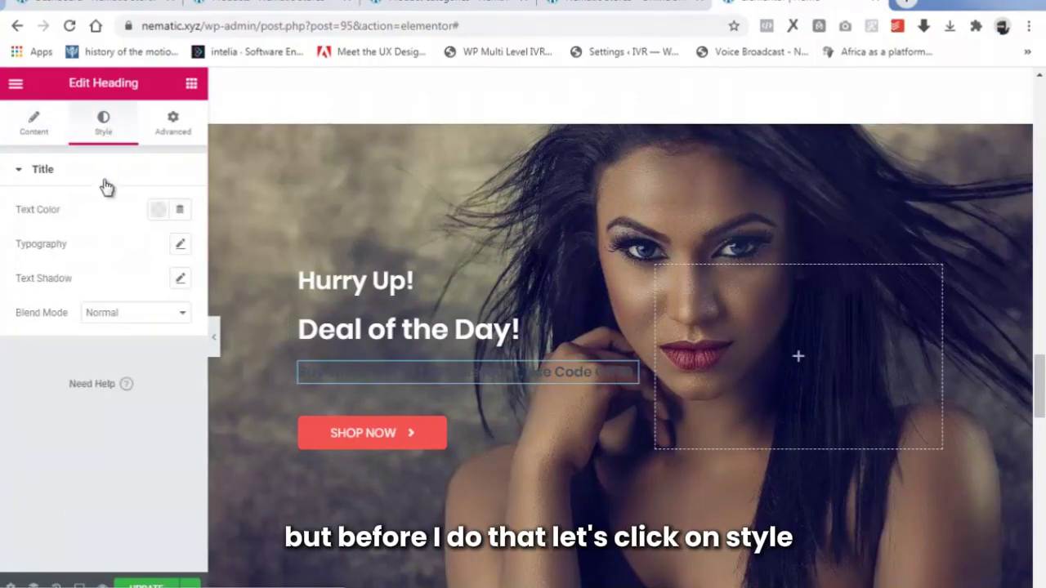
click(159, 211)
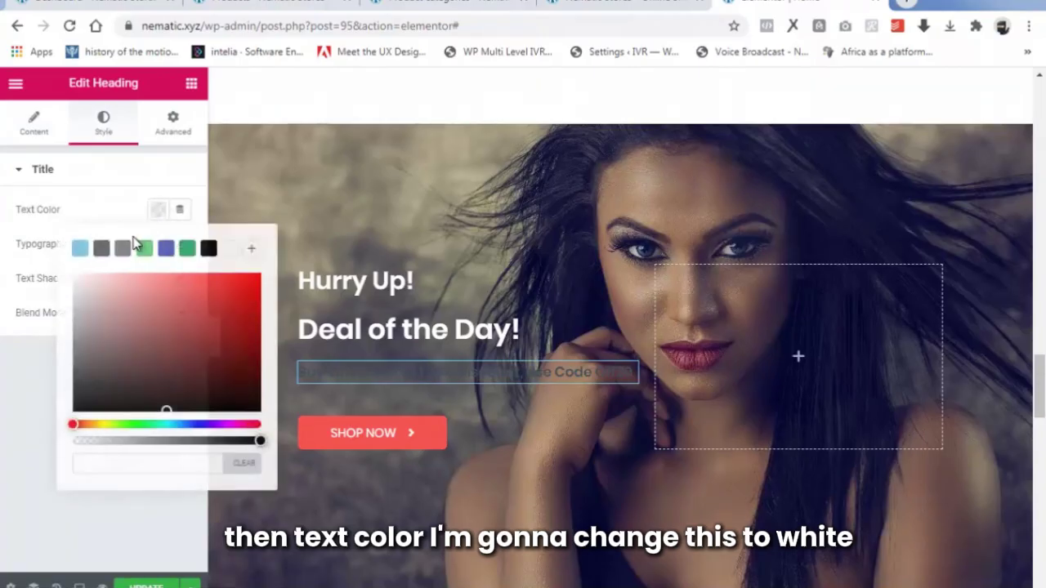
click(82, 282)
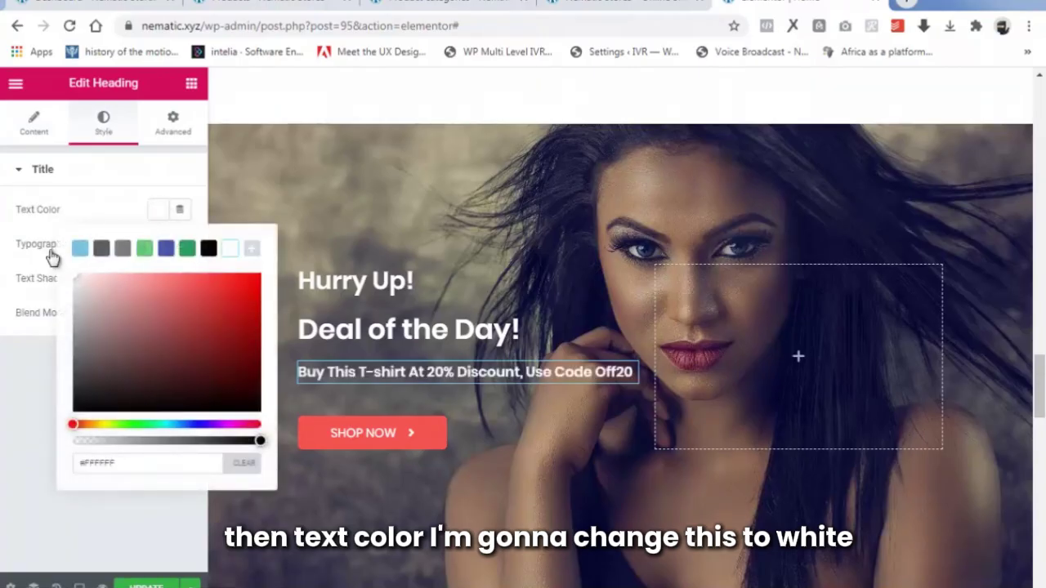
click(34, 380)
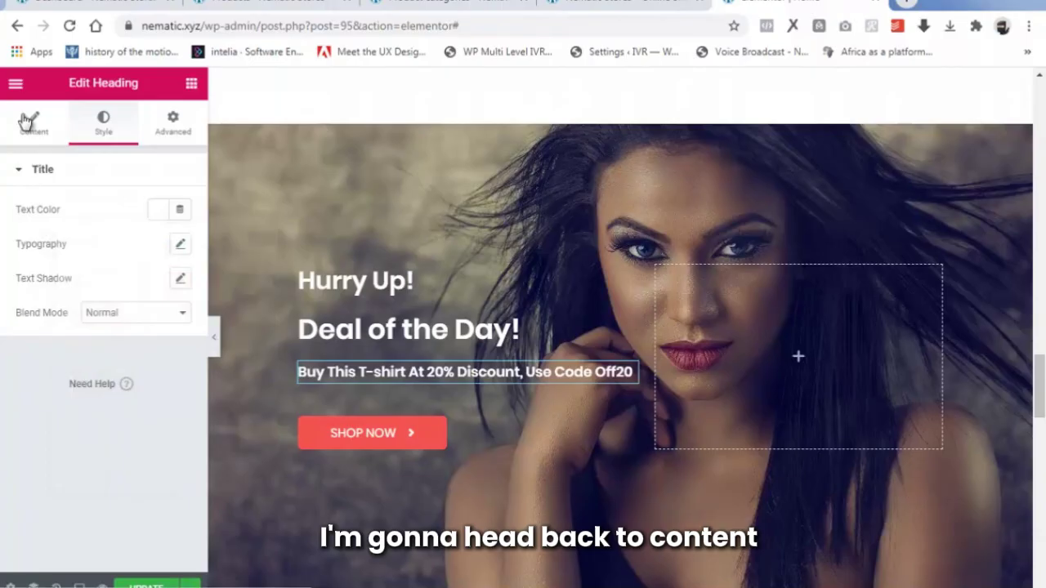
Replace the subtitle with the 50% cosmetic and makeup discount sentence, correcting 'sosmetic' to 'cosmetic'.
click(28, 121)
drag(152, 245, 13, 224)
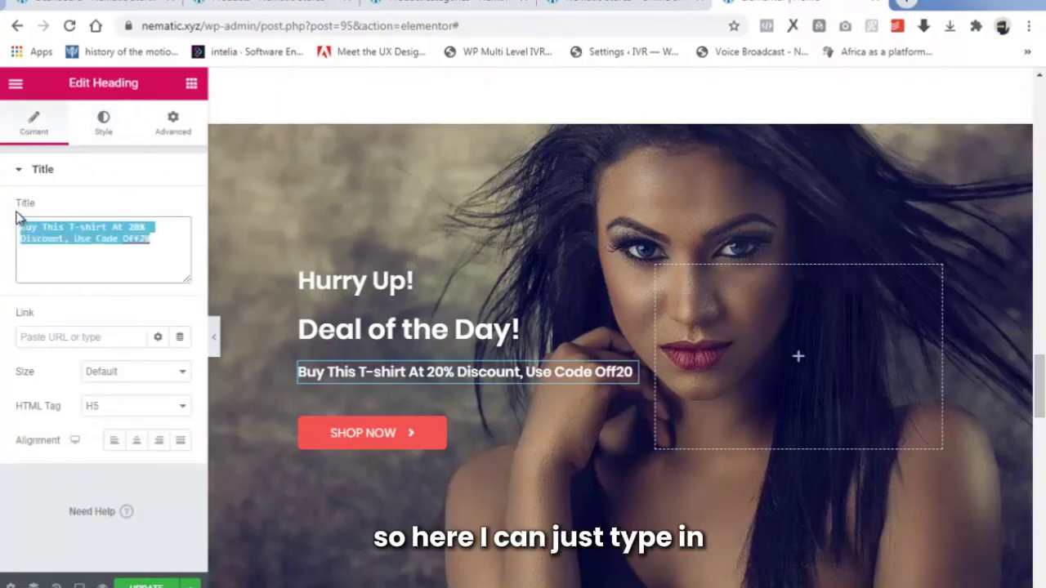
text(Get the best sosmetic and makeup products at a discount of 50% each)
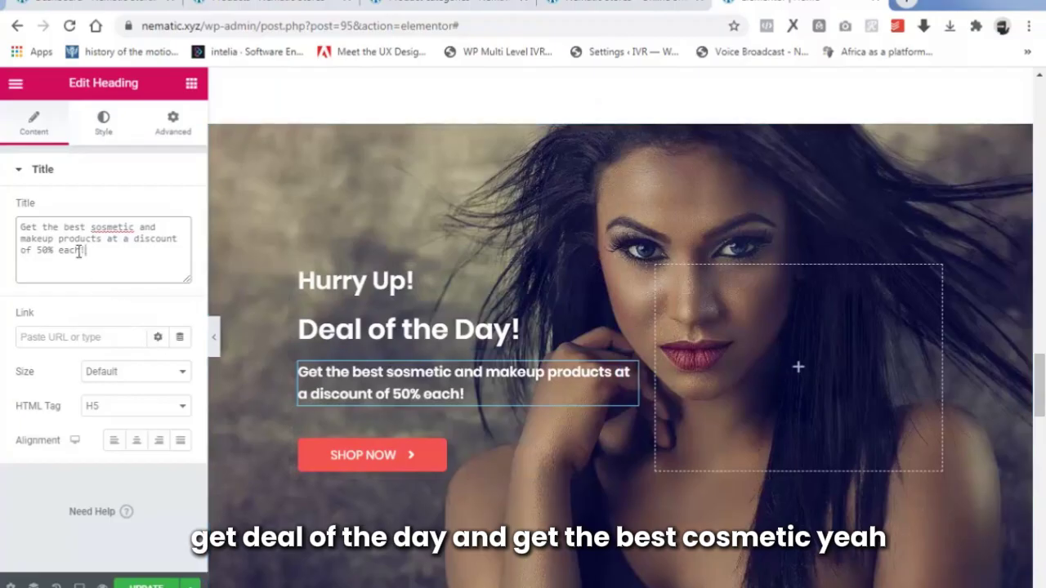
right_click(111, 226)
click(139, 236)
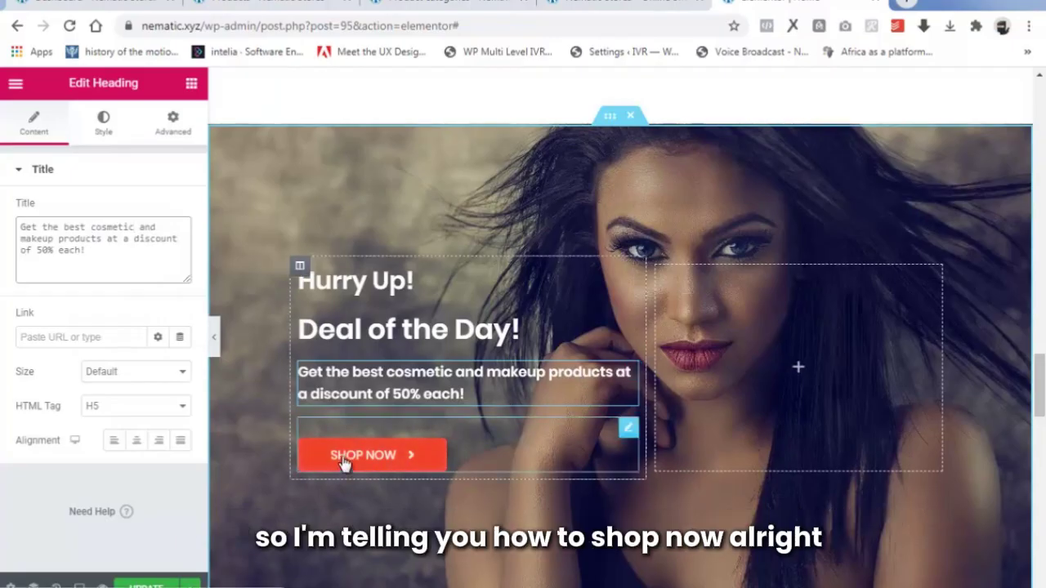
Replace the Shop Now button's # link with the copied product-category/accessories/ page address.
click(396, 464)
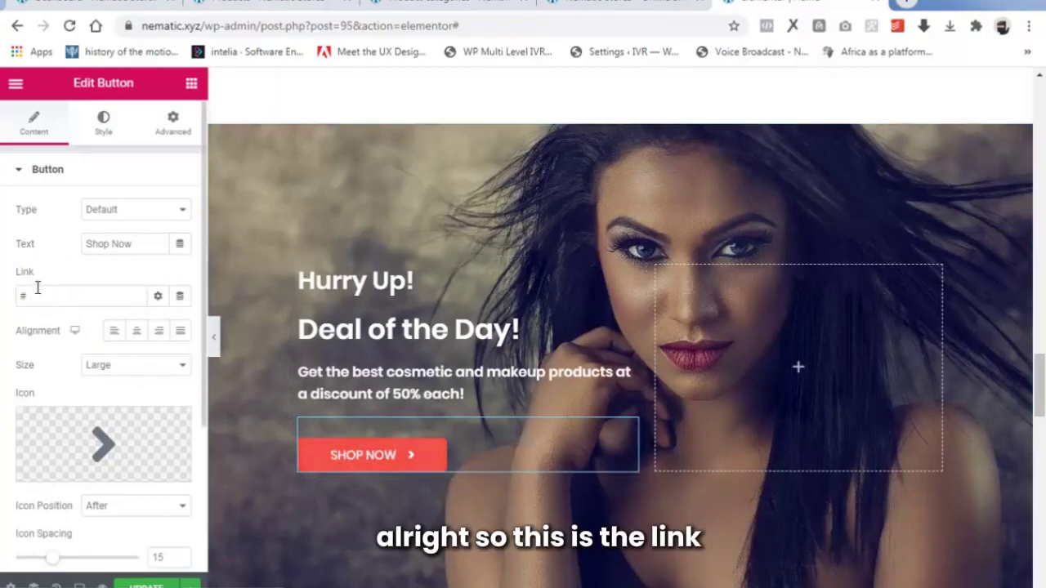
drag(32, 296, 4, 295)
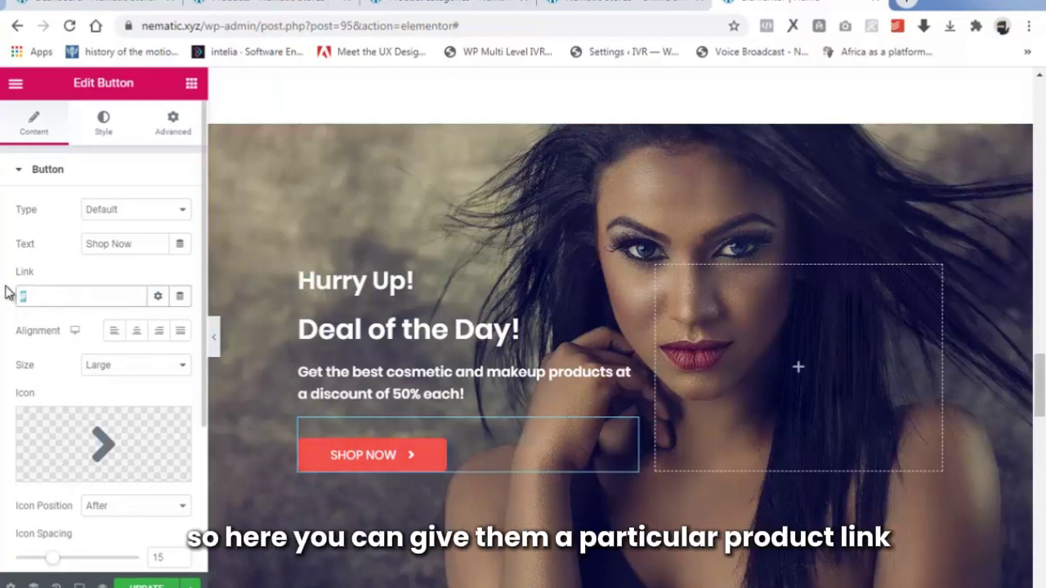
key(BackSpace)
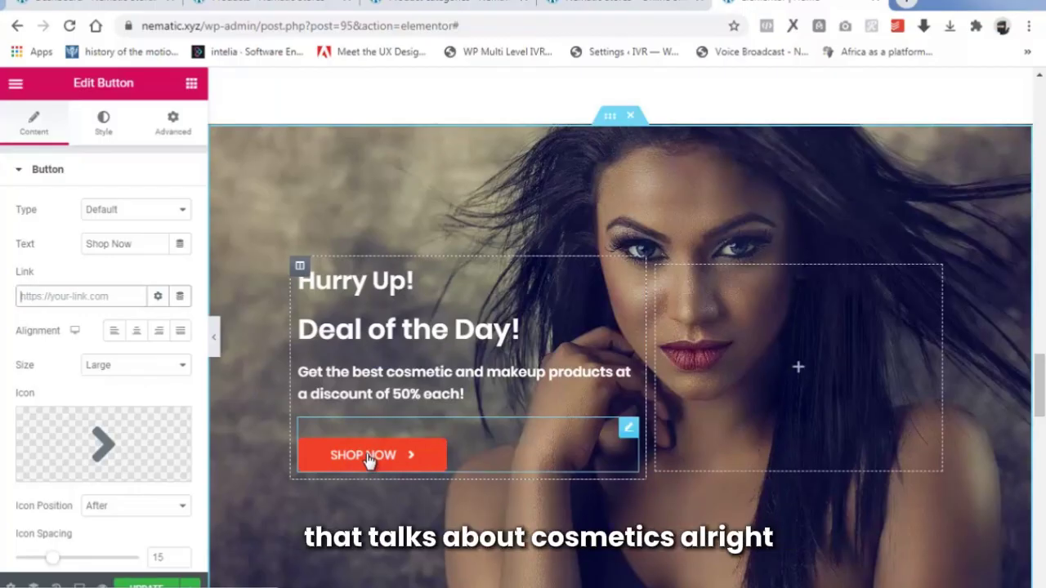
click(387, 5)
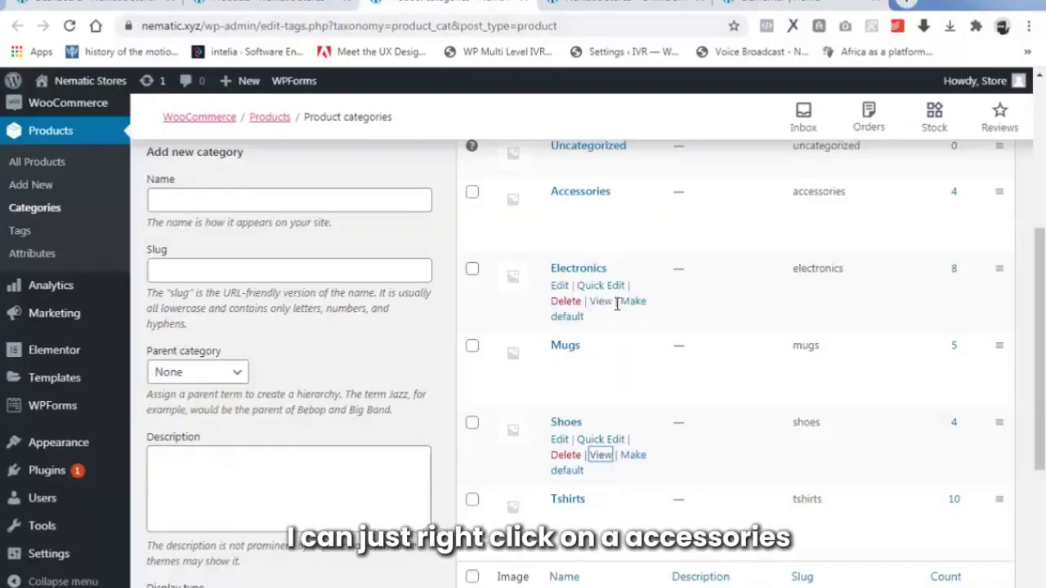
mouse_move(599, 227)
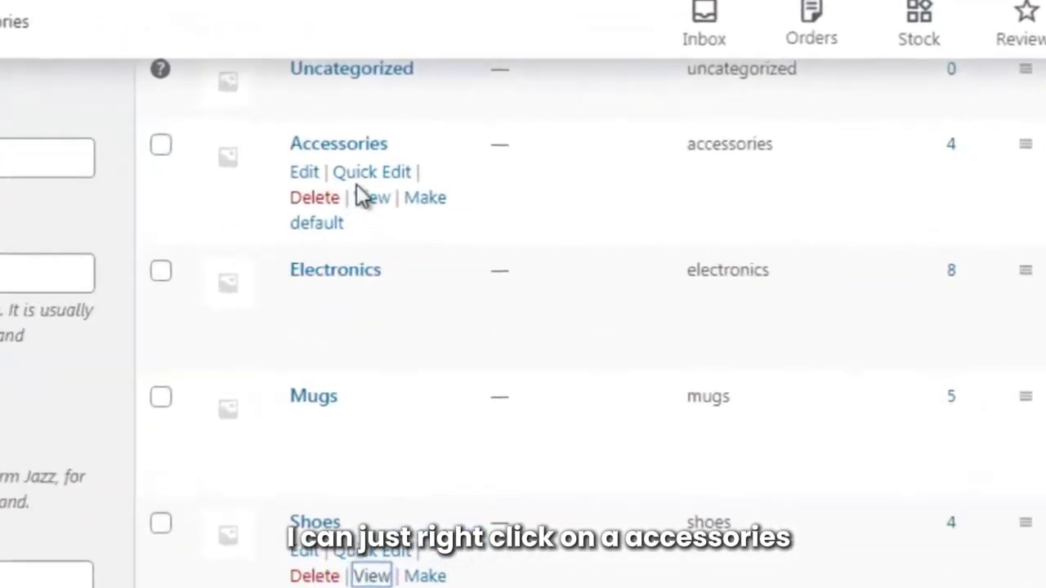
right_click(312, 198)
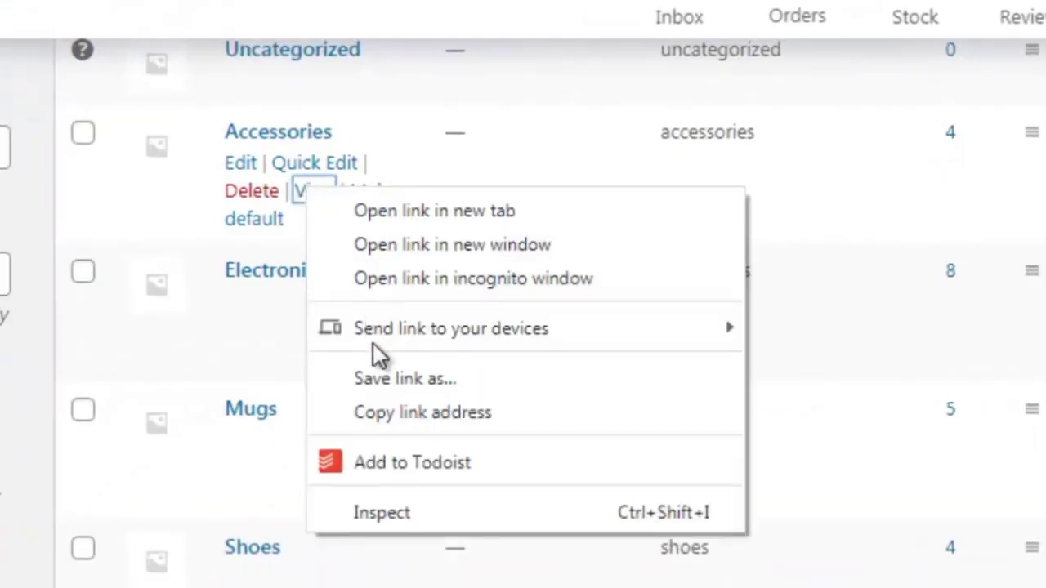
click(394, 414)
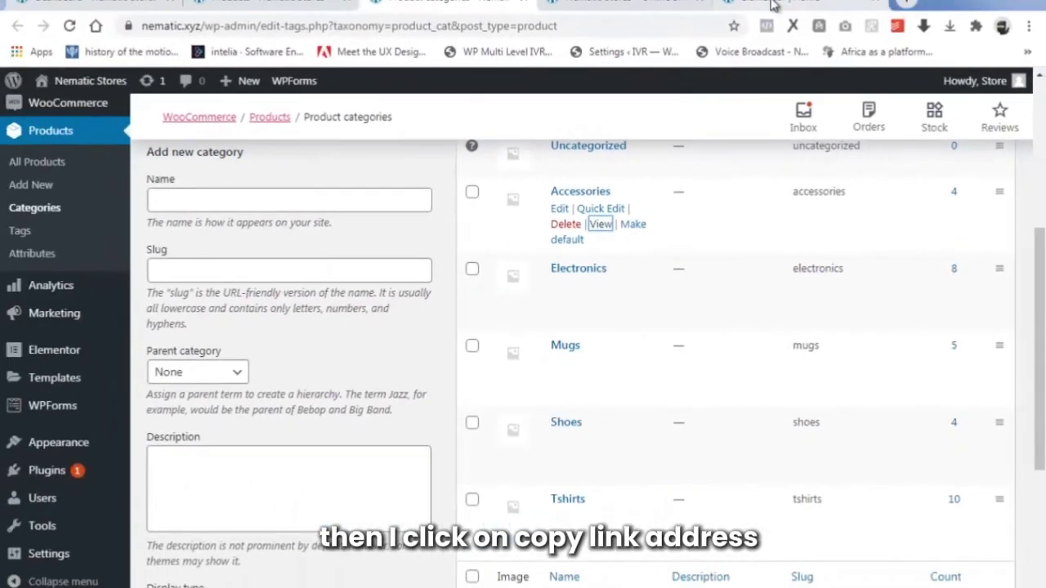
click(772, 4)
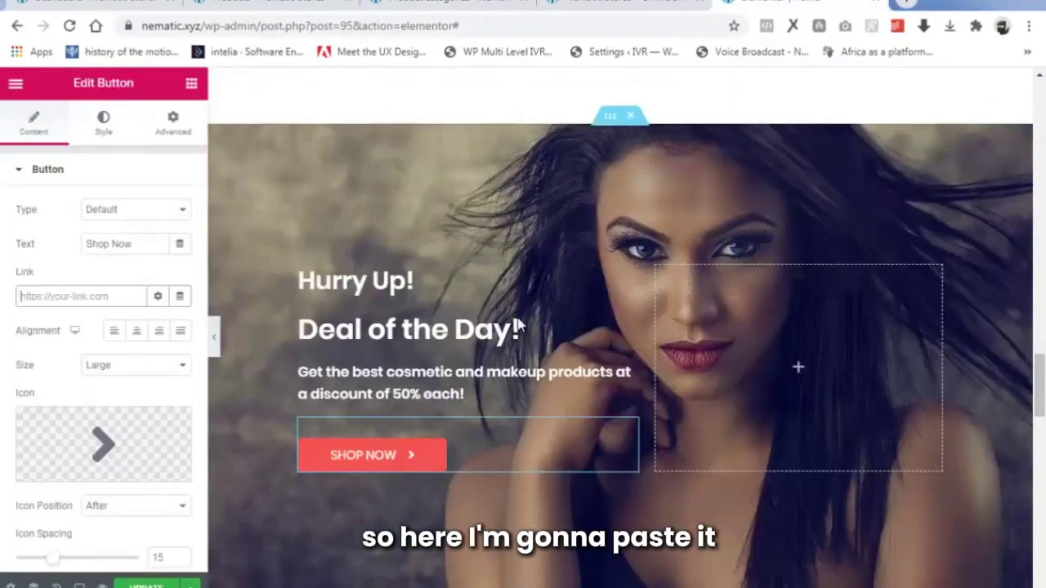
right_click(21, 296)
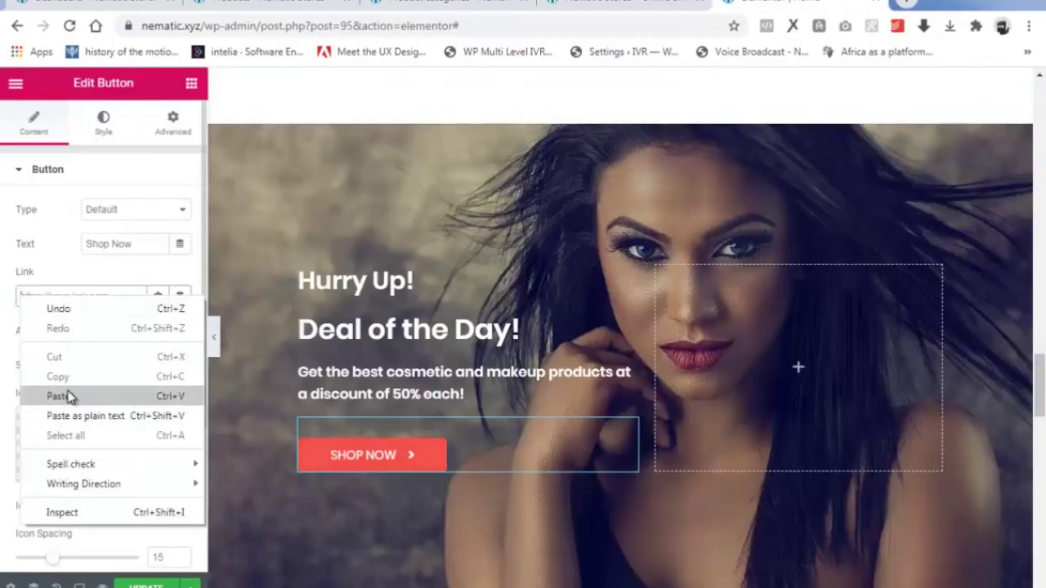
click(62, 395)
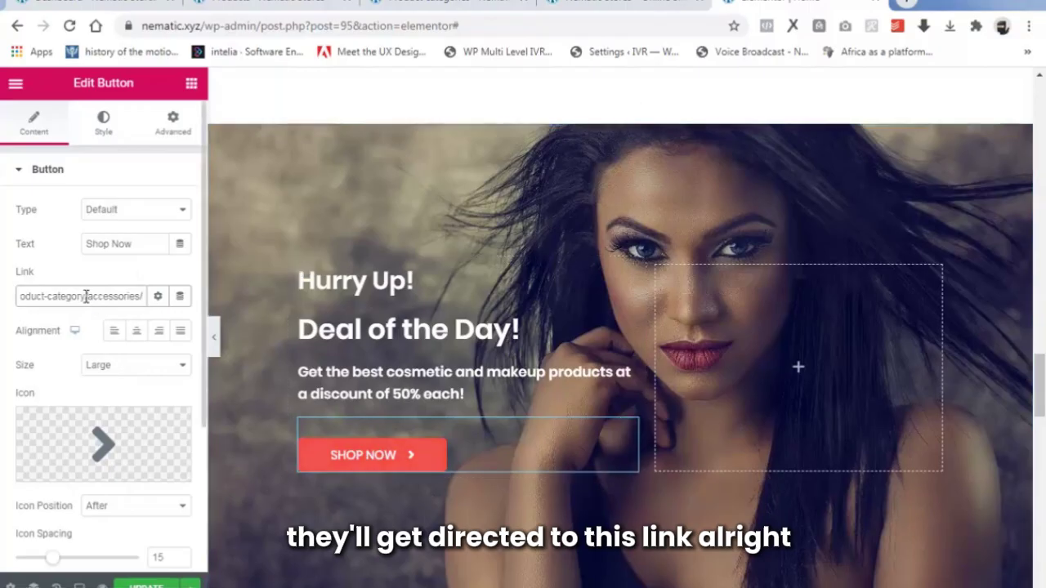
scroll(626, 409, down, 3)
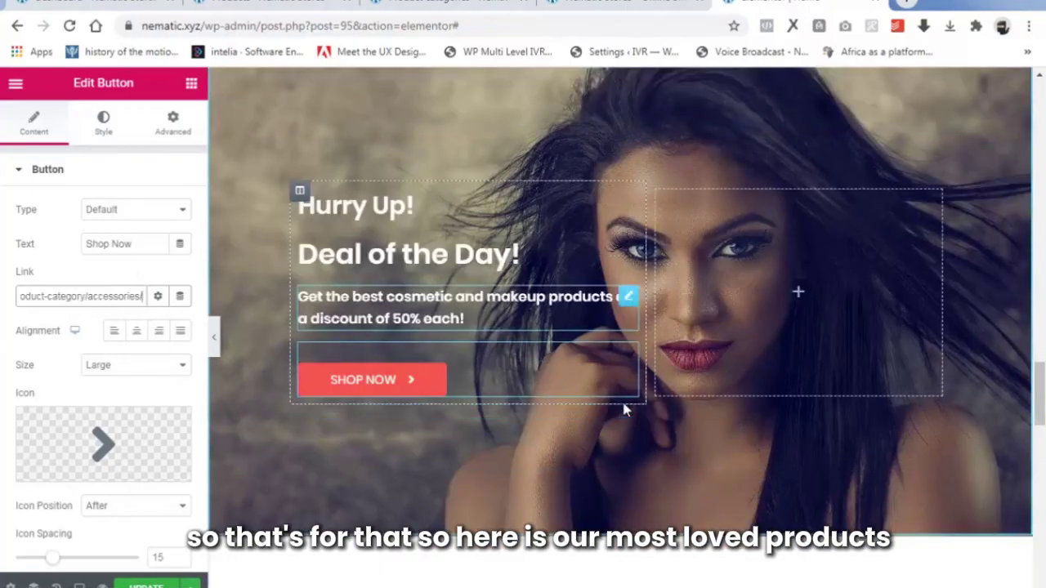
scroll(625, 409, down, 1)
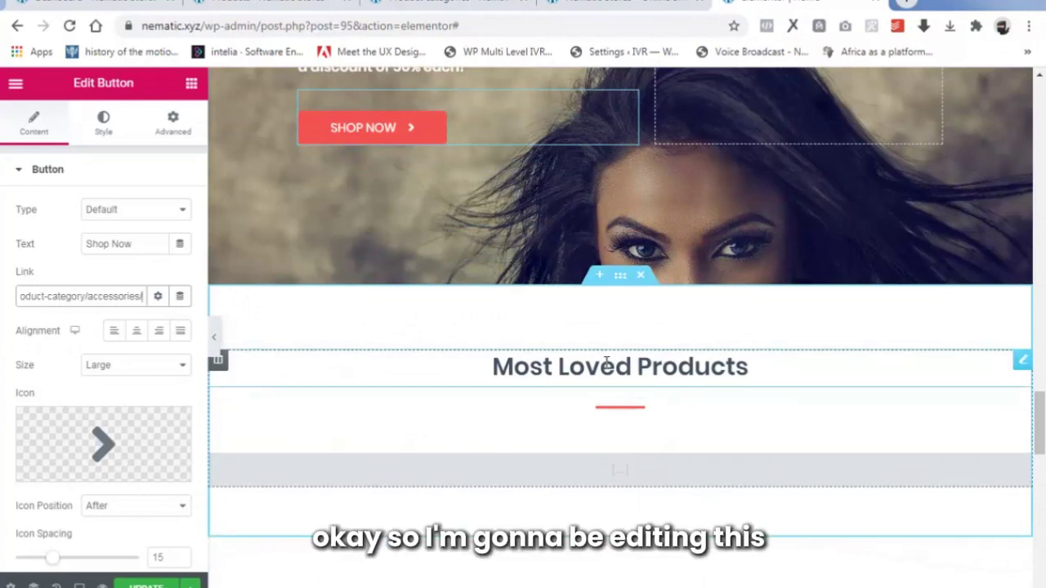
Inspect the red divider's Style settings under Most Loved Products, then open the product shortcode settings.
click(606, 364)
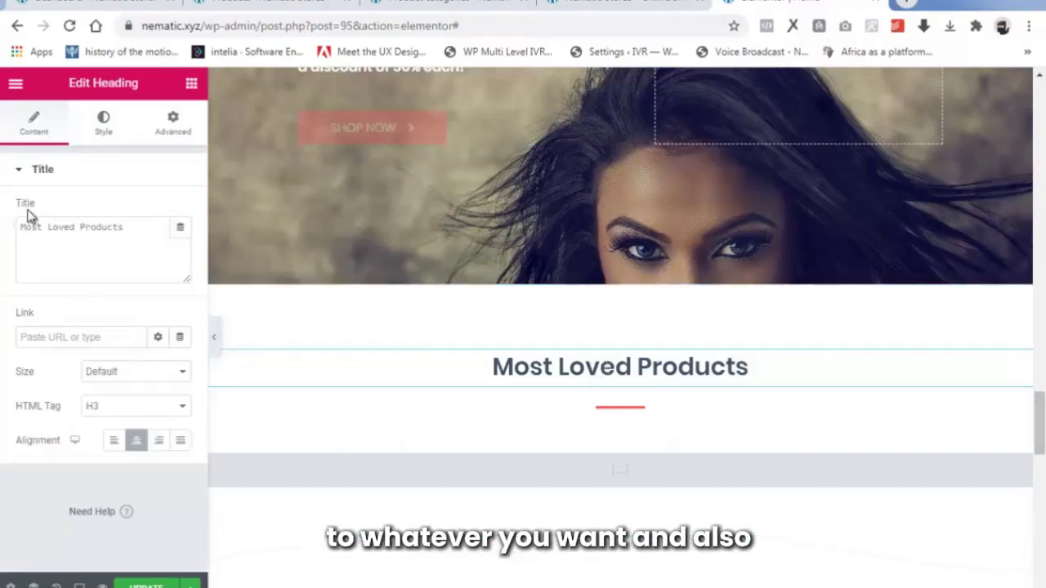
click(608, 419)
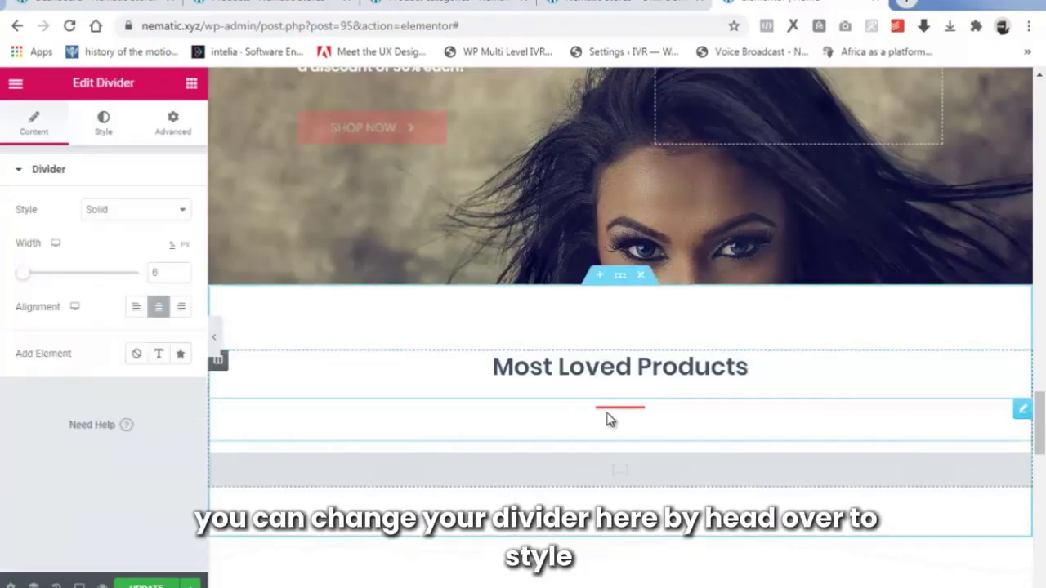
click(103, 120)
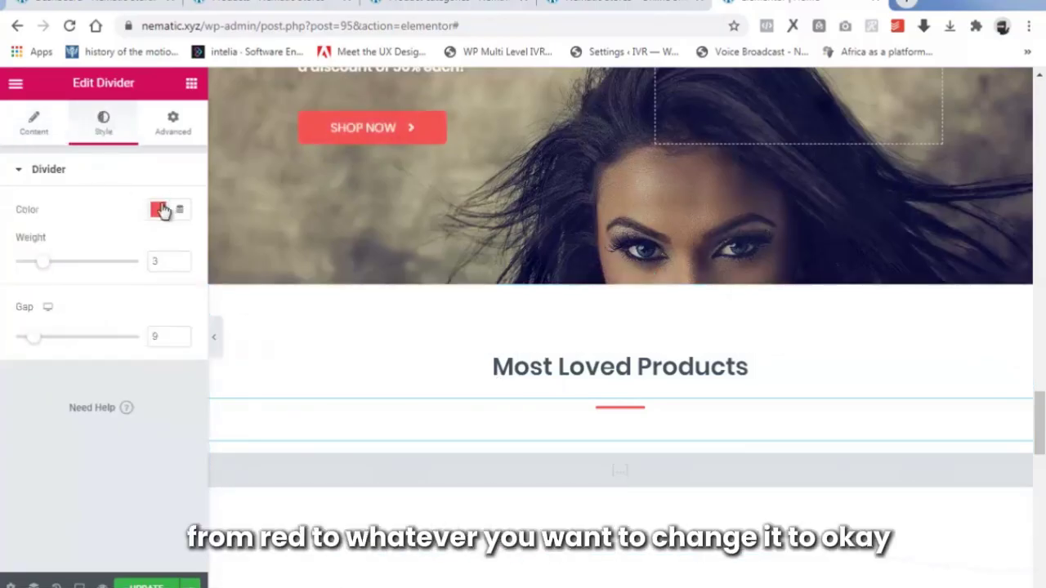
click(21, 127)
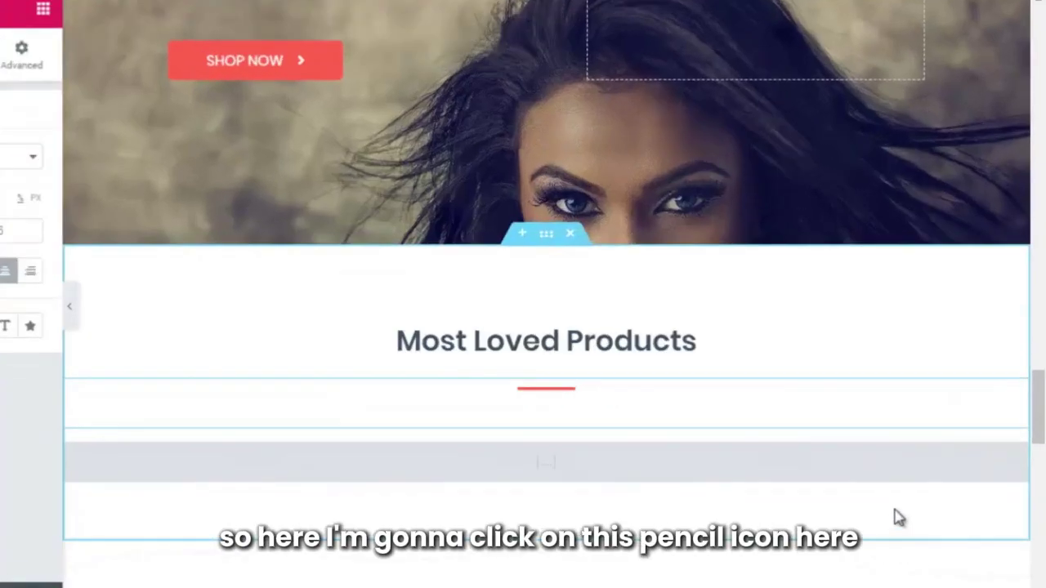
mouse_move(976, 462)
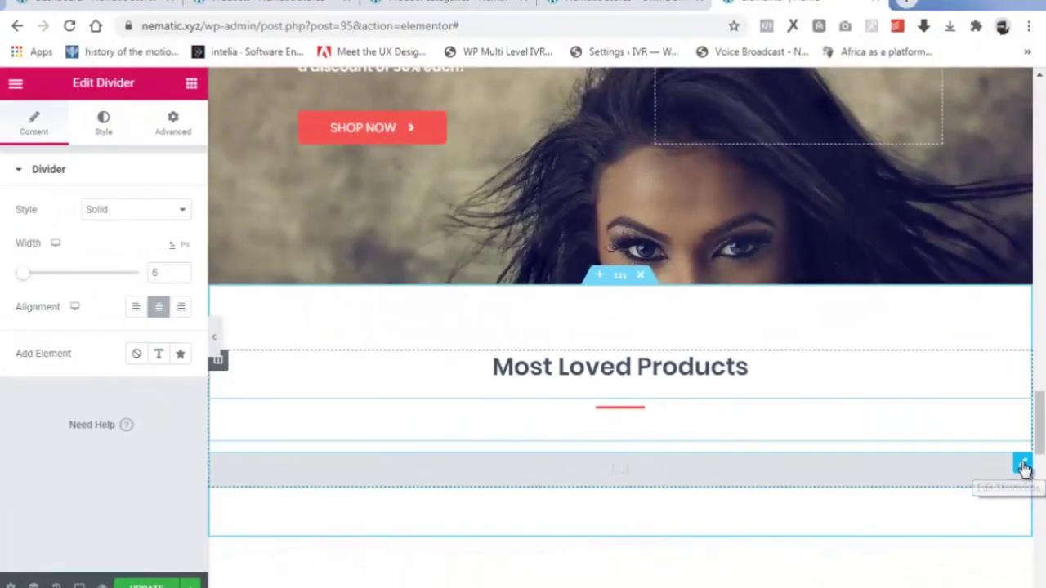
click(1023, 466)
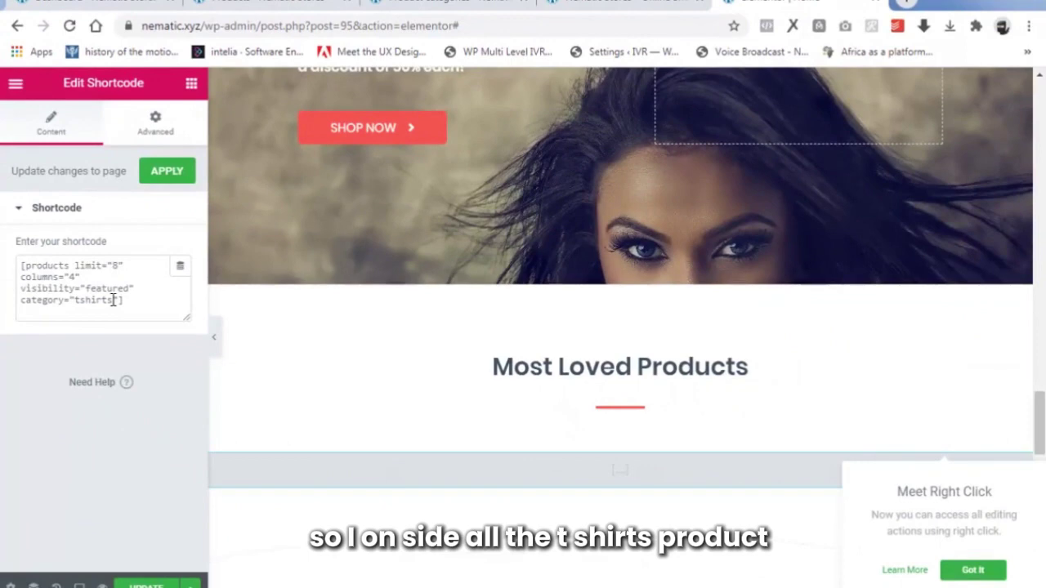
Change the Most Loved Products shortcode category from tshirts to shoes.
drag(113, 299, 74, 300)
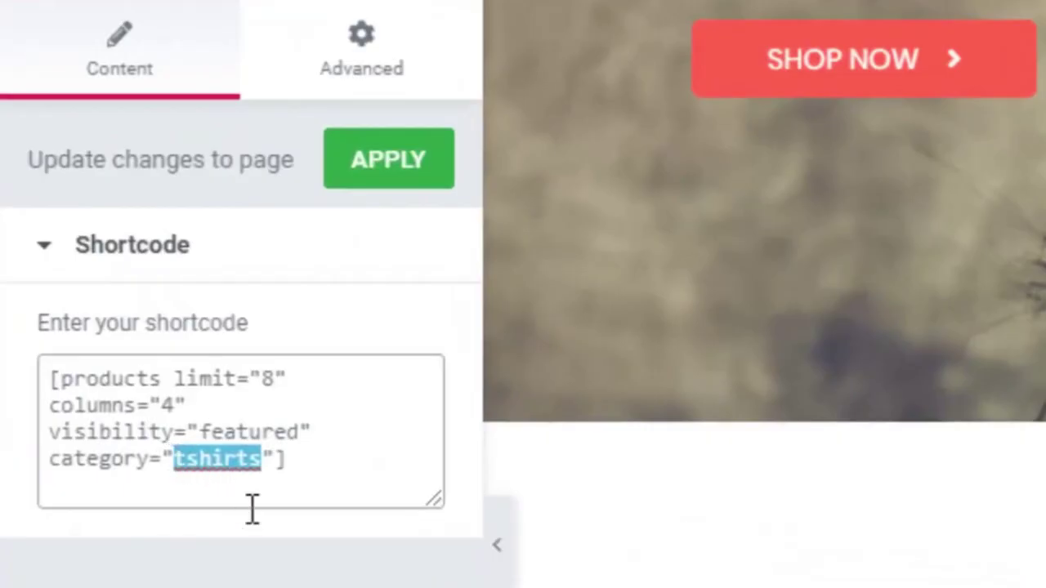
text(shoes)
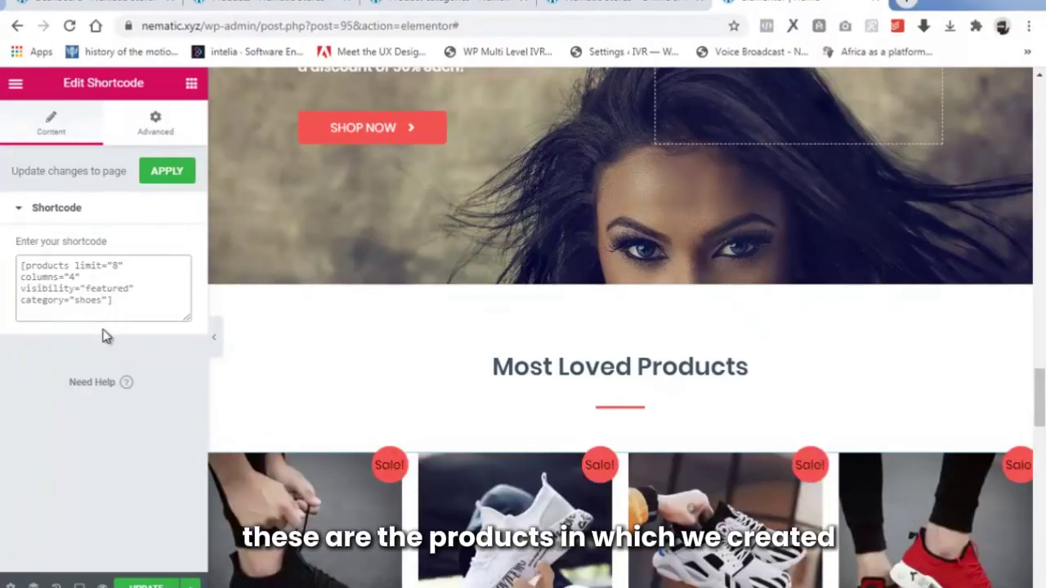
scroll(450, 396, down, 3)
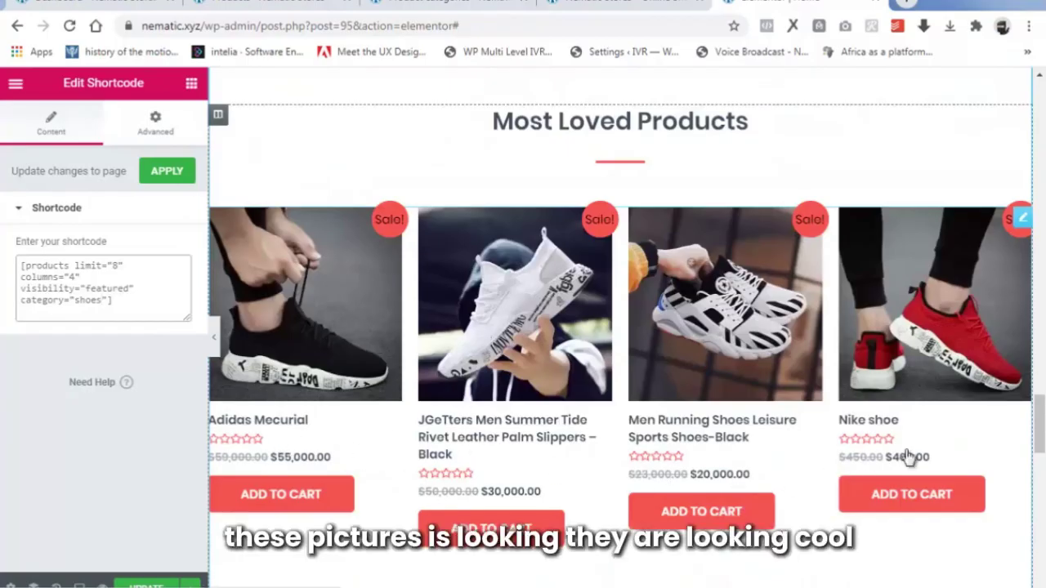
mouse_move(1041, 410)
mouse_down()
mouse_move(1040, 476)
mouse_move(1042, 392)
mouse_up()
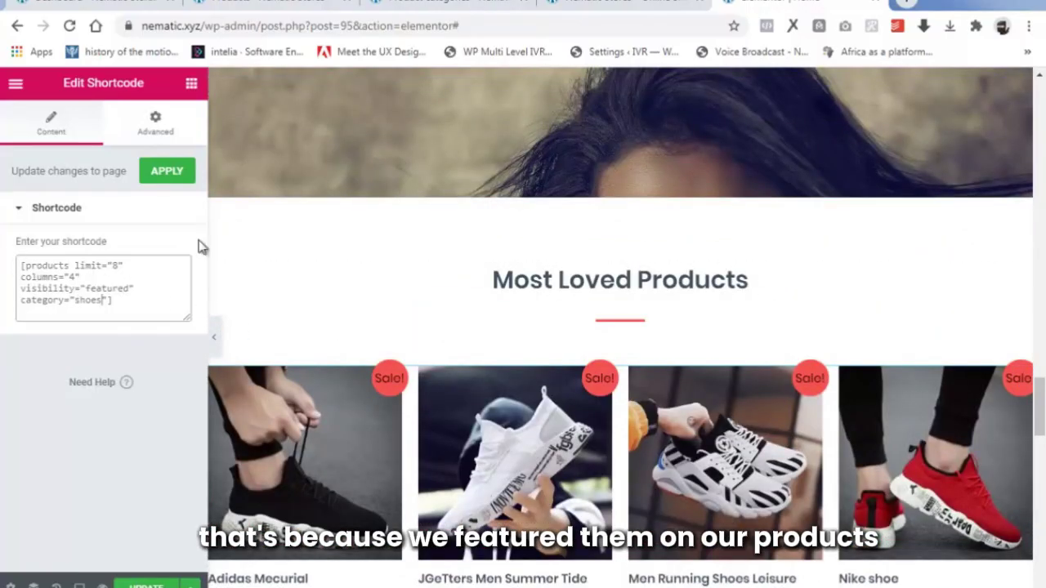
Switch to the WooCommerce Products list and scroll through it.
click(269, 4)
scroll(691, 375, down, 5)
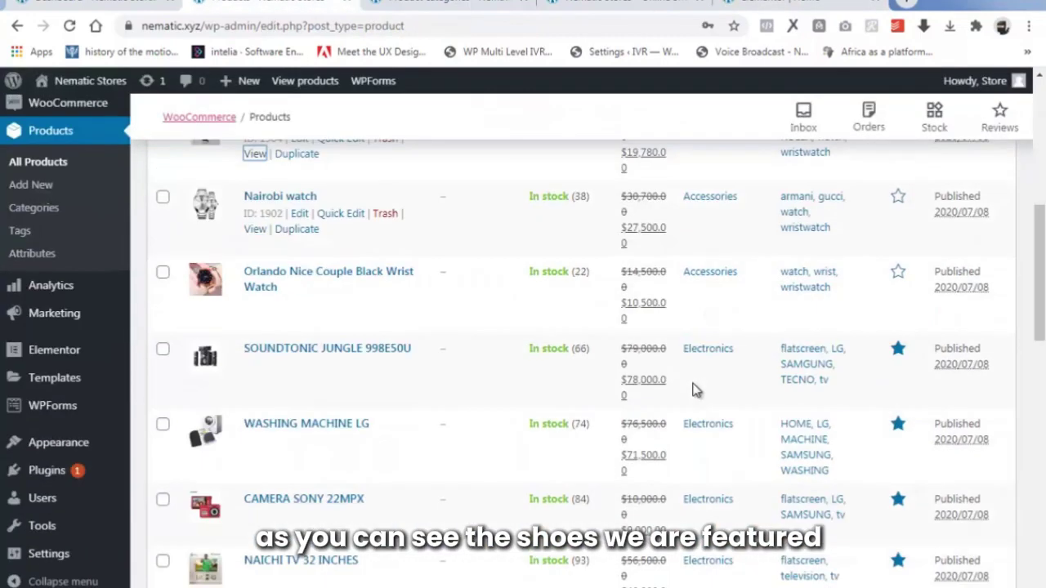
scroll(691, 390, down, 6)
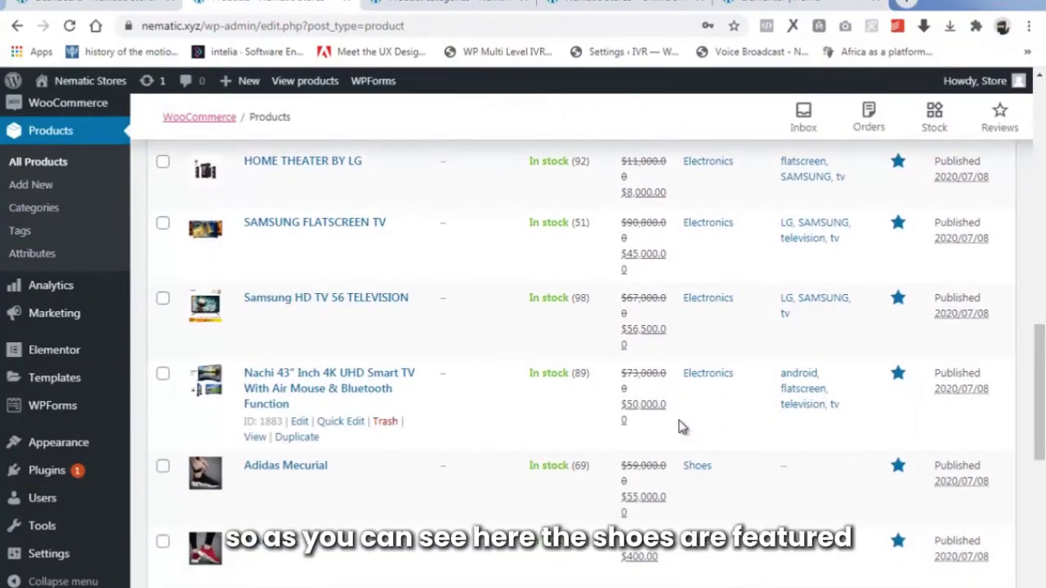
Return to the Elementor homepage editor and scroll down to the Our Happy Clients! section.
scroll(682, 426, down, 2)
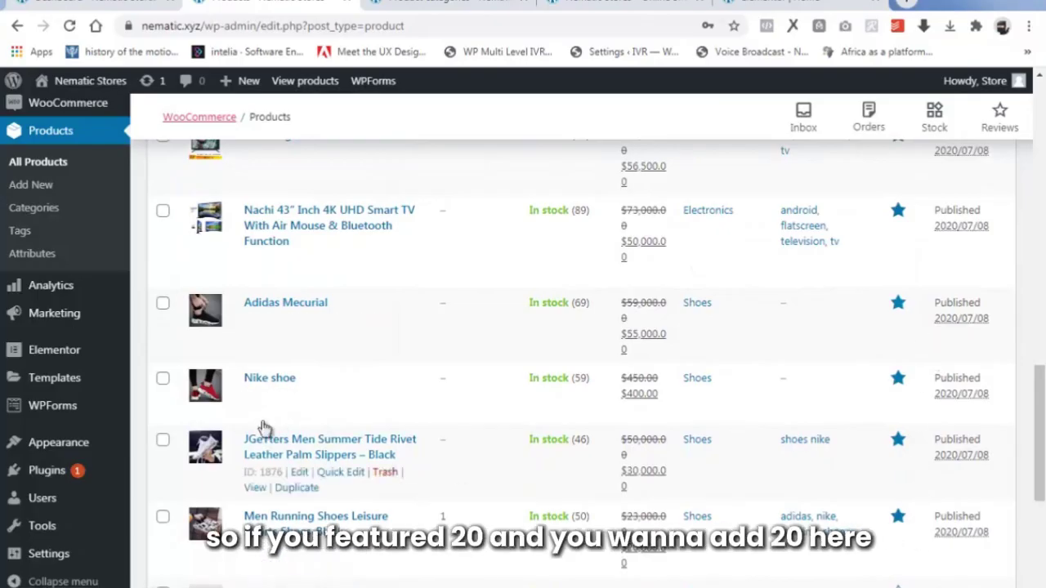
click(776, 4)
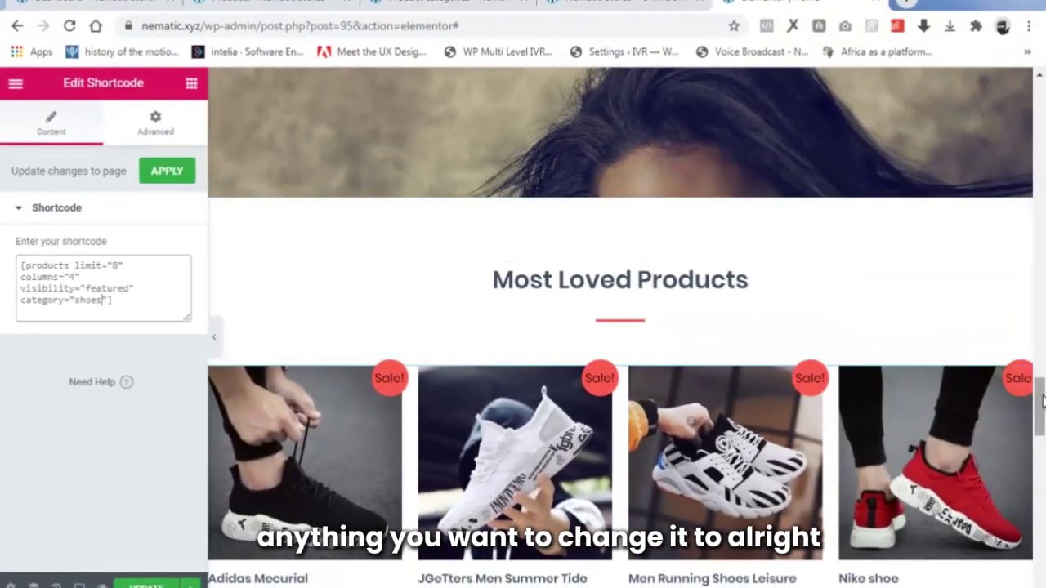
drag(1037, 411, 1037, 445)
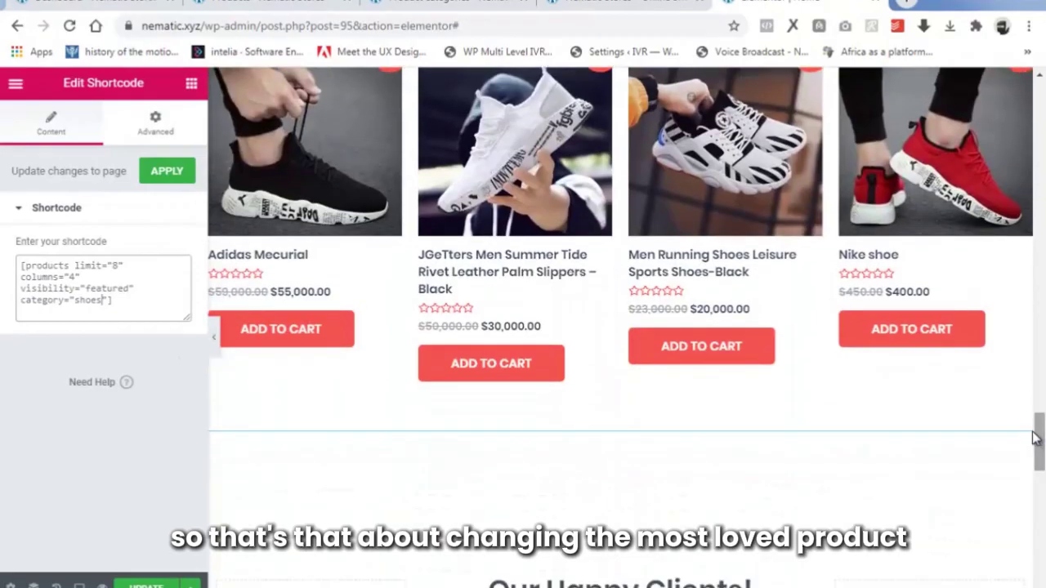
scroll(564, 262, up, 3)
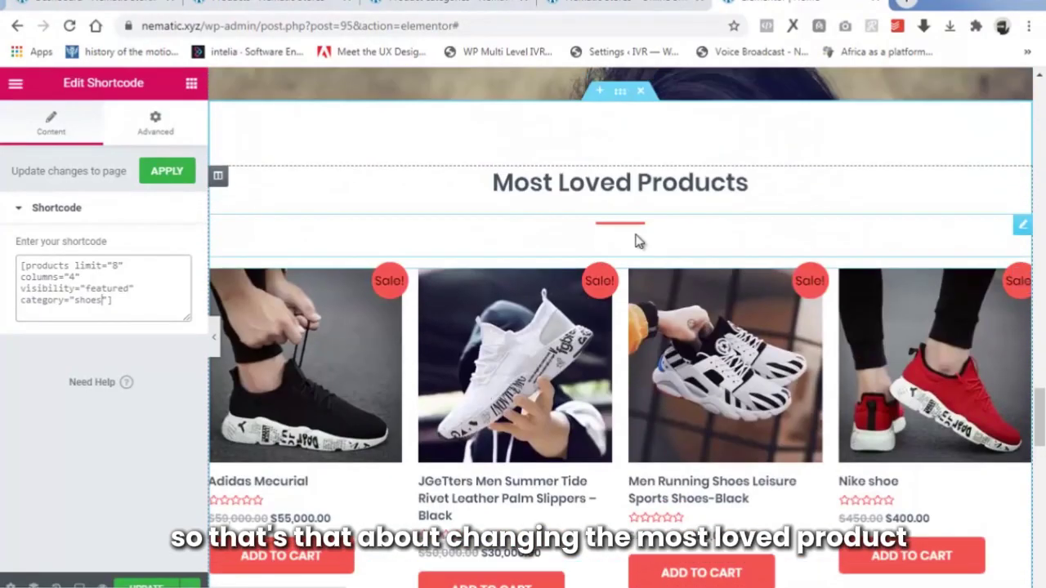
scroll(633, 362, down, 8)
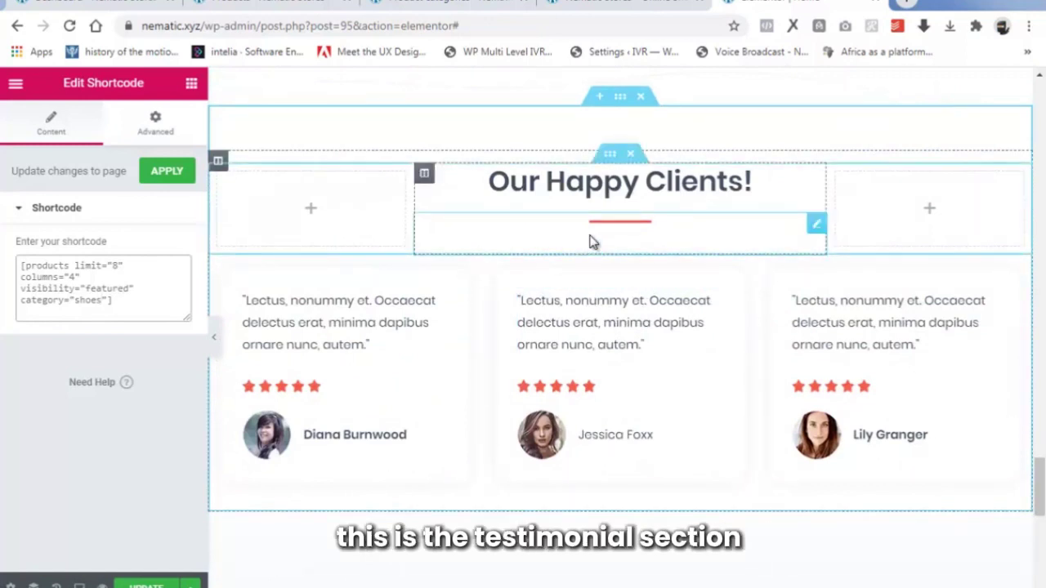
Inspect the Our Happy Clients! heading text and its divider's colour and weight settings.
click(630, 190)
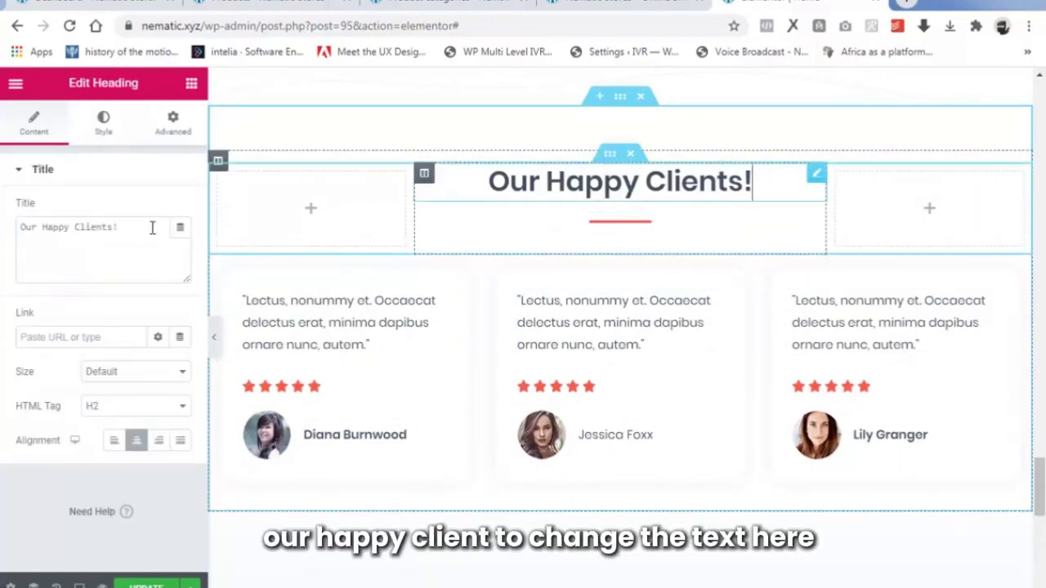
drag(24, 229, 130, 229)
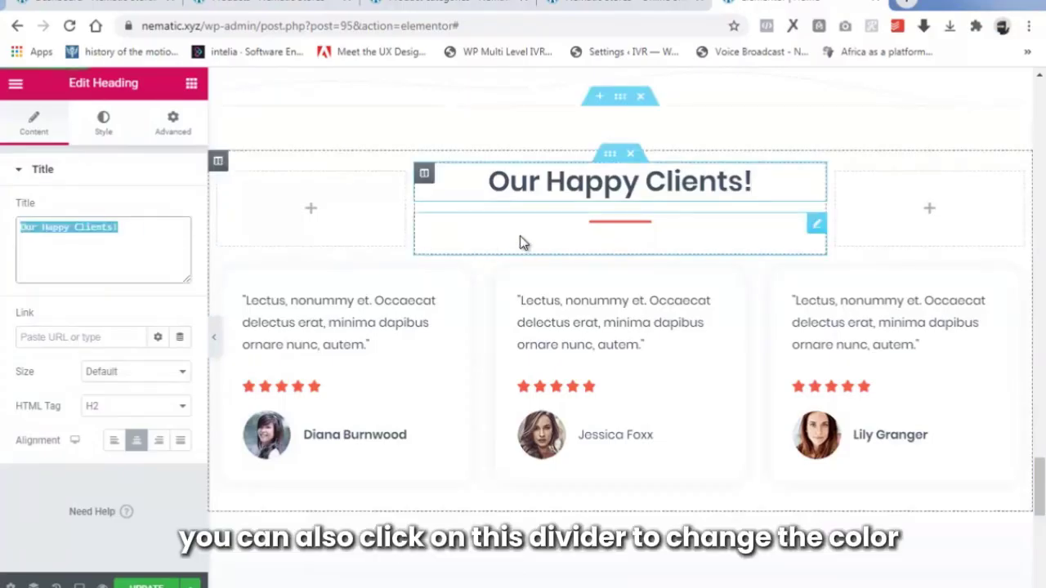
click(625, 227)
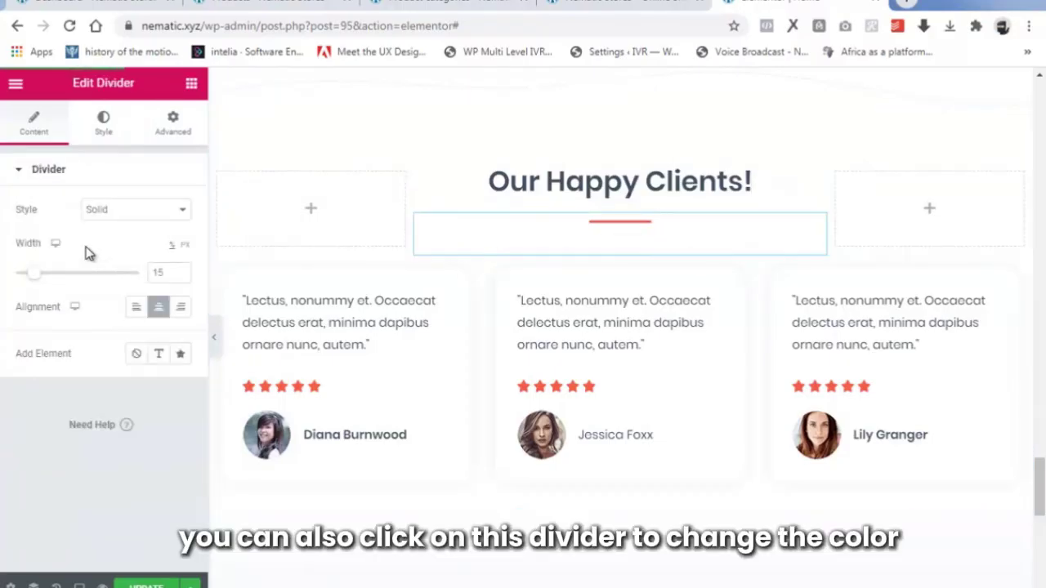
click(97, 126)
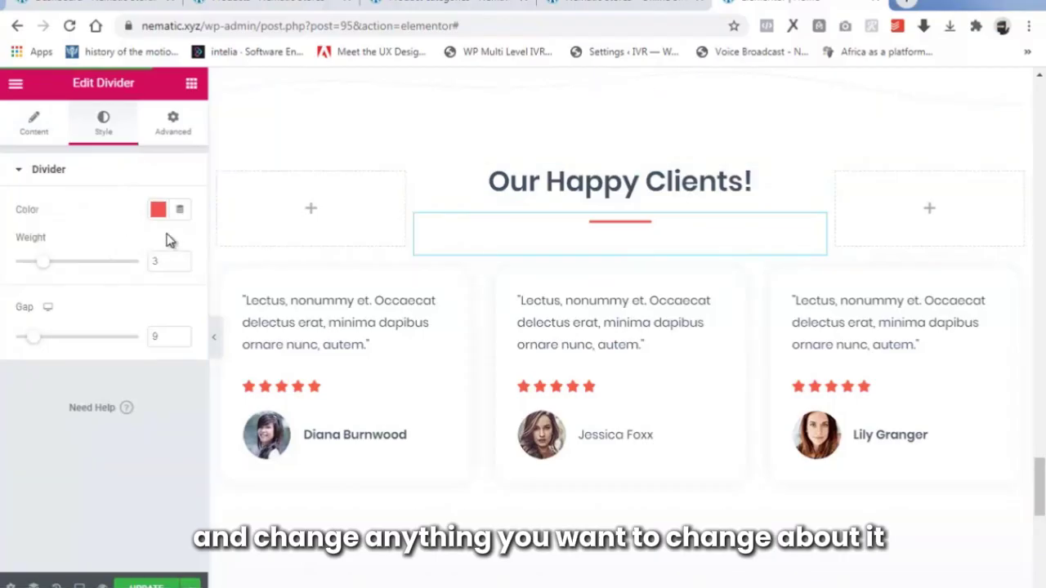
Select each of the three testimonial quotes in turn, ending with the third quote's full text selected.
click(327, 298)
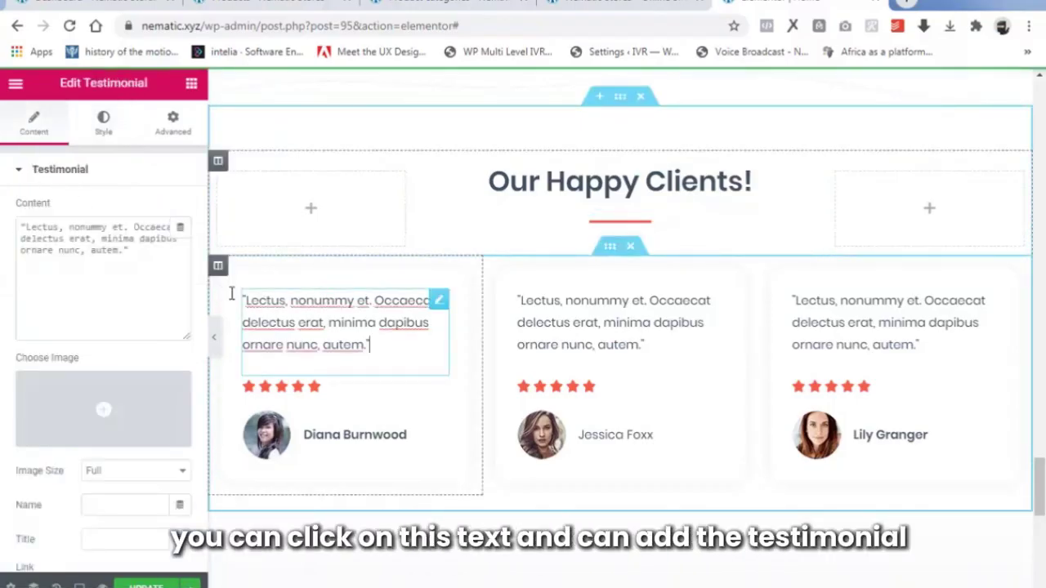
drag(151, 253, 4, 234)
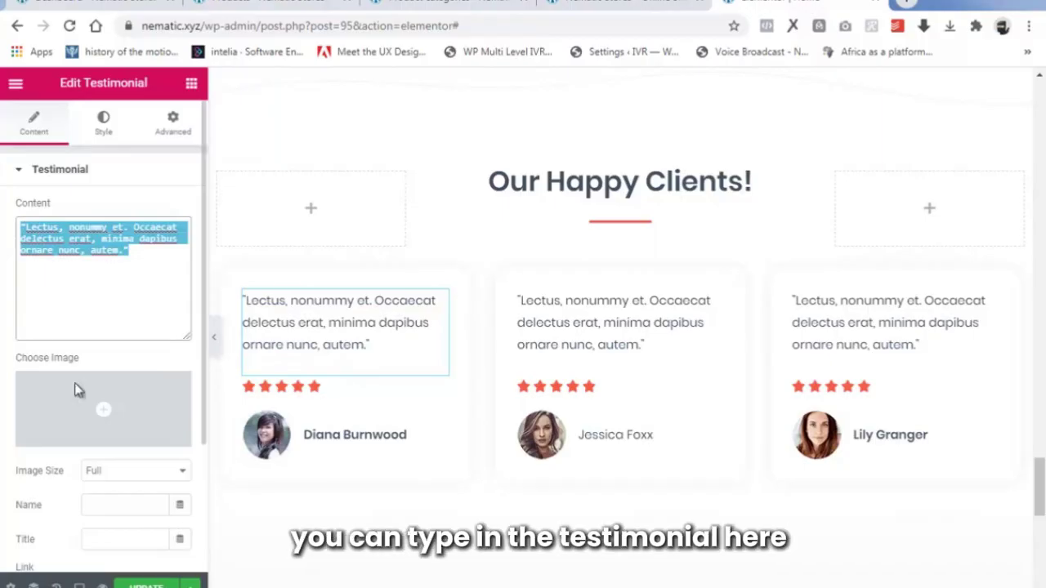
click(601, 297)
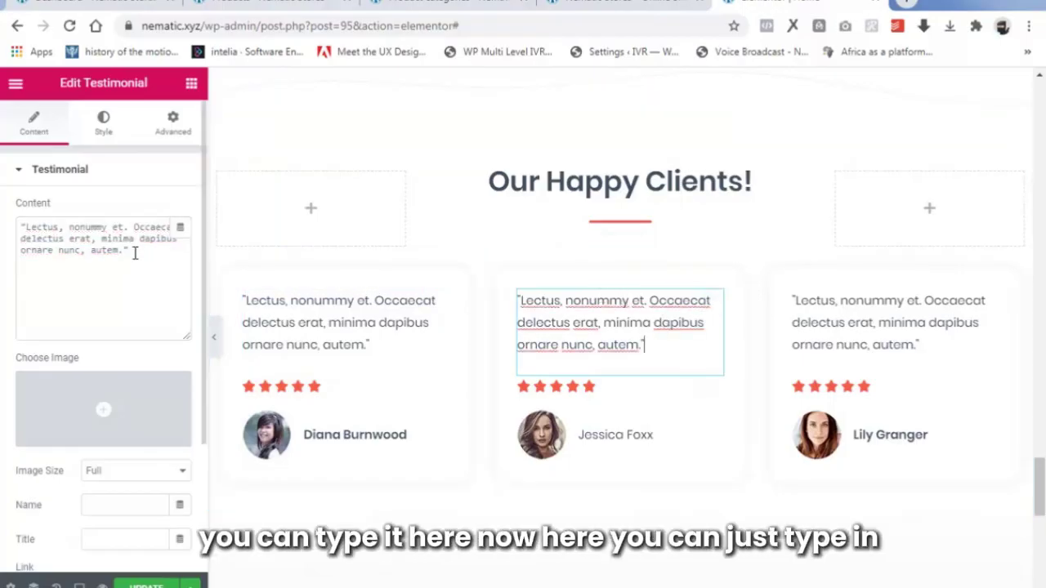
drag(132, 251, 2, 225)
click(924, 297)
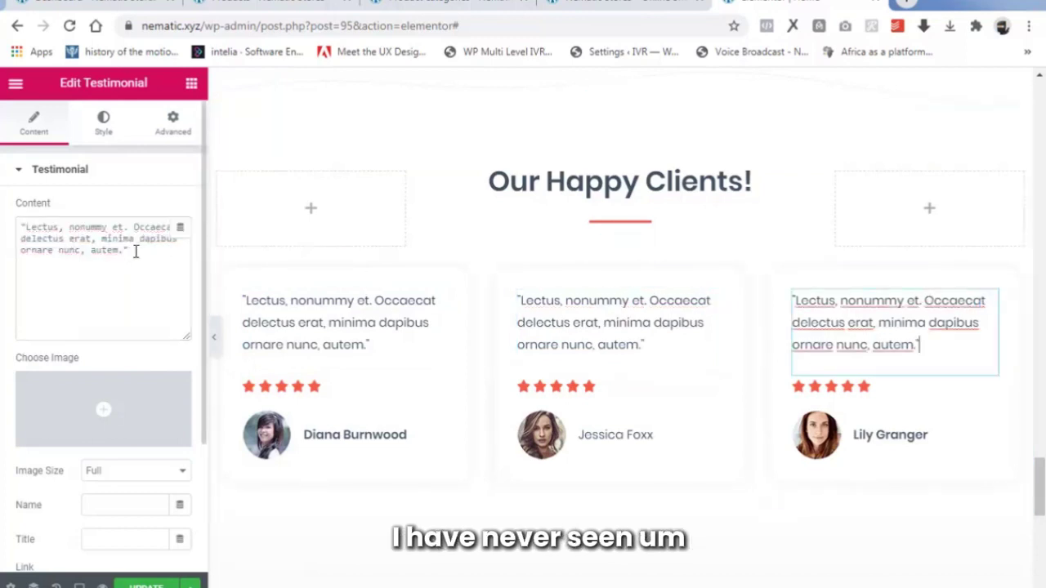
drag(135, 252, 3, 225)
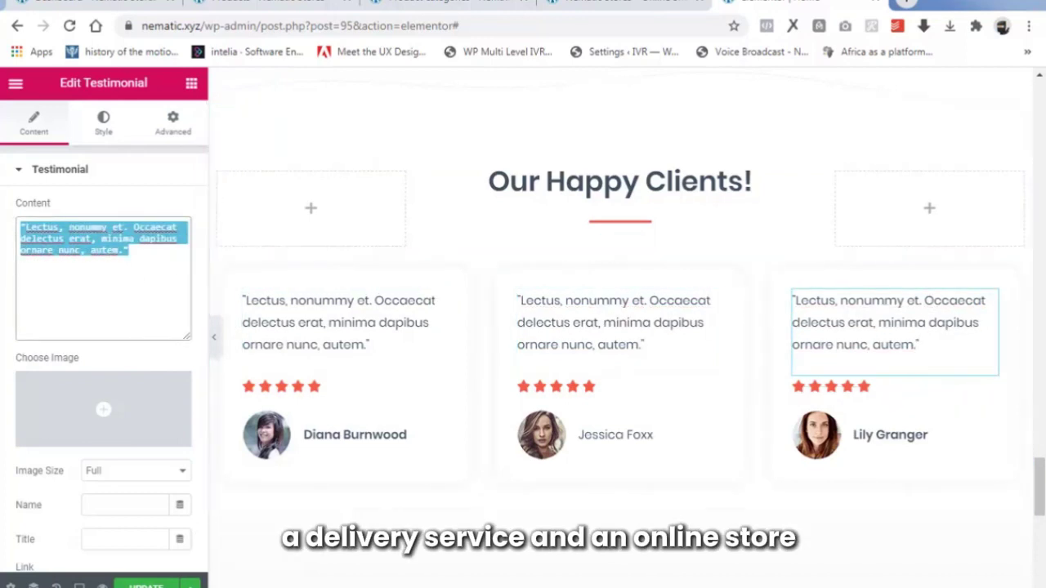
scroll(804, 357, down, 1)
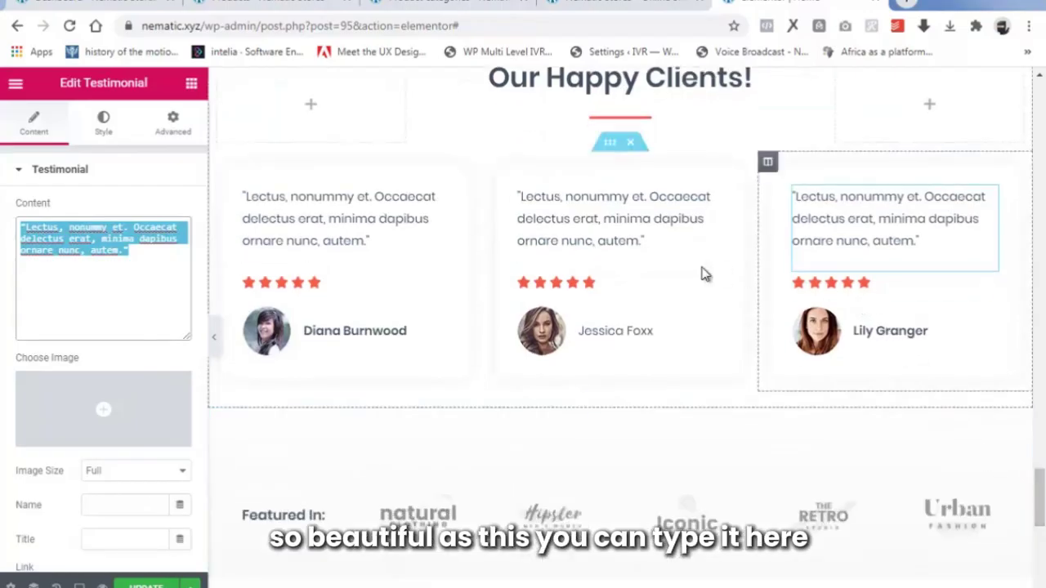
Set the first testimonial's star Rating to 4 with the spinner arrows.
click(299, 288)
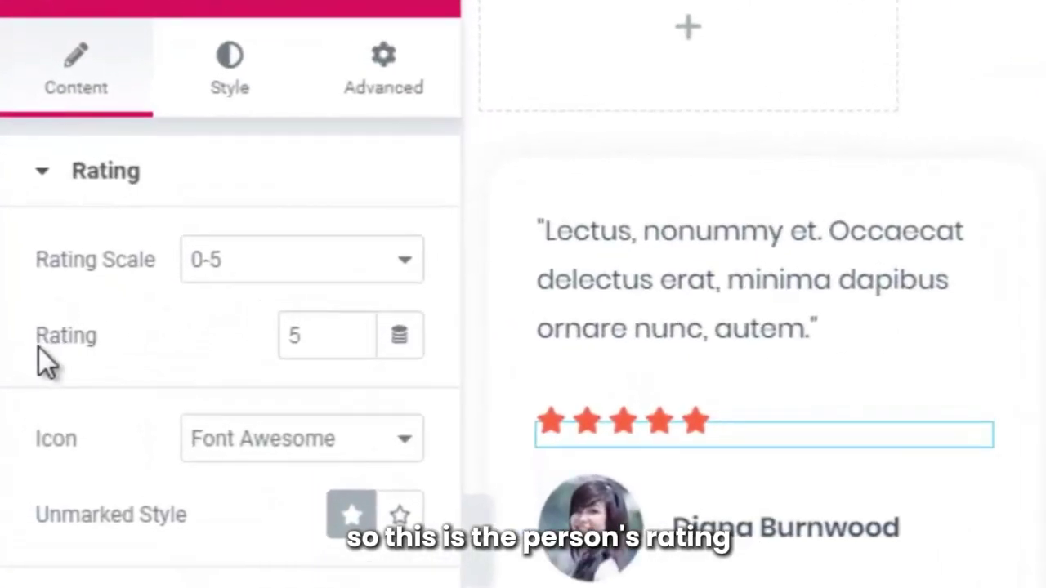
click(355, 343)
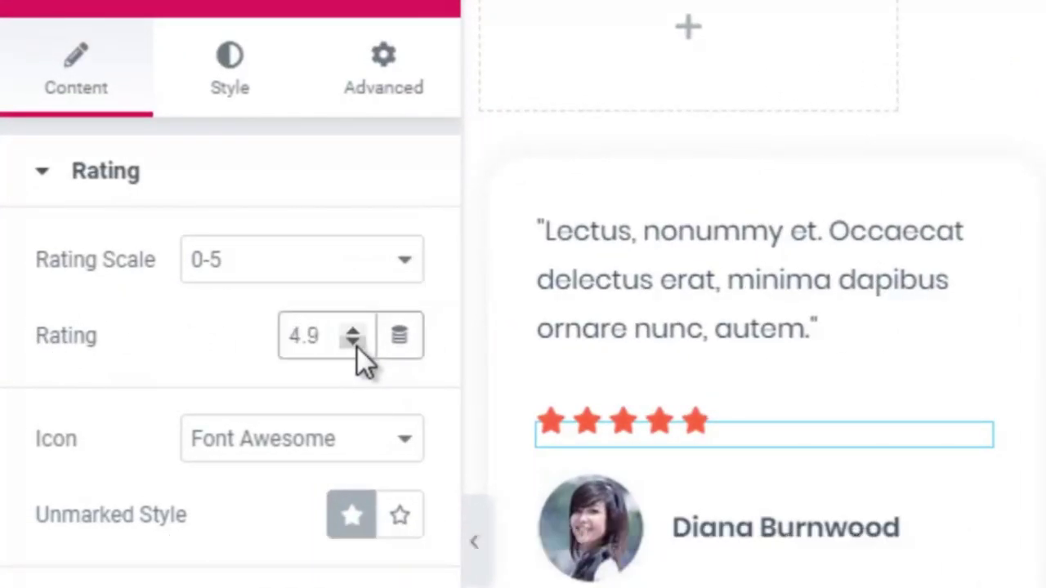
click(357, 343)
click(357, 343)
click(357, 348)
click(357, 347)
click(357, 348)
click(357, 347)
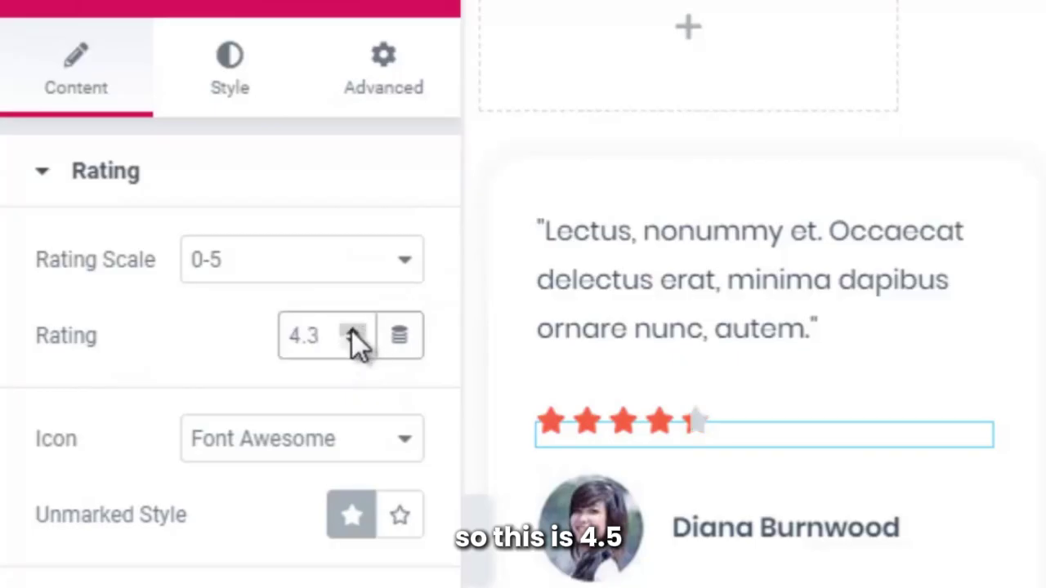
click(352, 335)
click(353, 335)
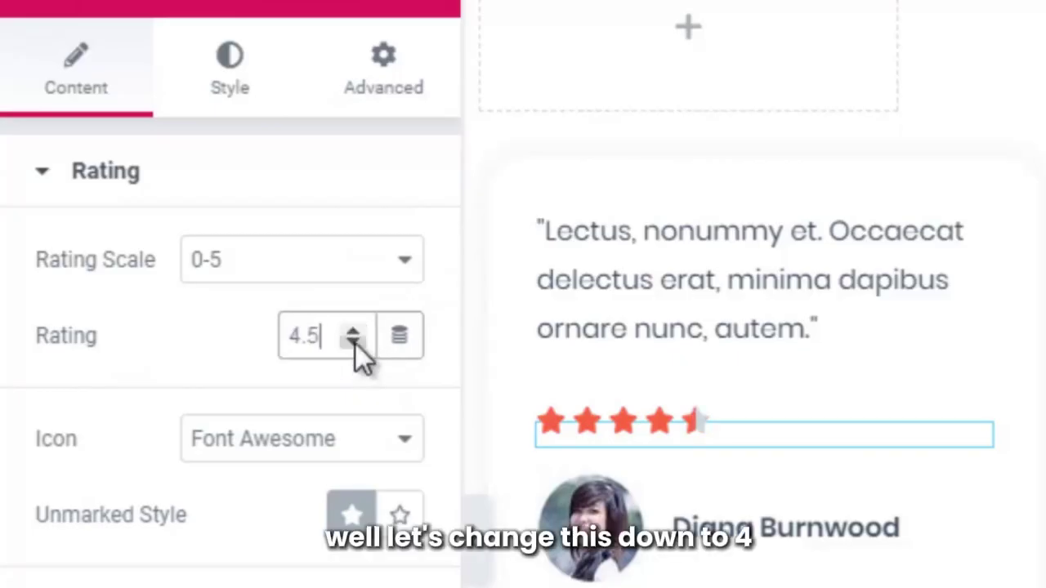
click(354, 343)
click(354, 343)
click(355, 344)
click(354, 343)
click(354, 343)
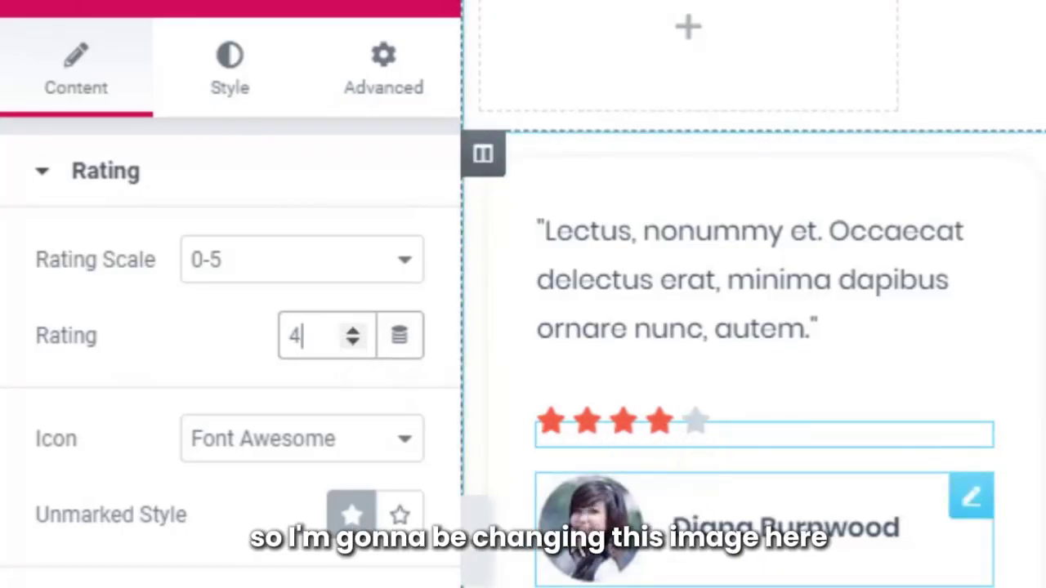
Upload T1 and insert it as the first testimonial's client photo.
click(533, 521)
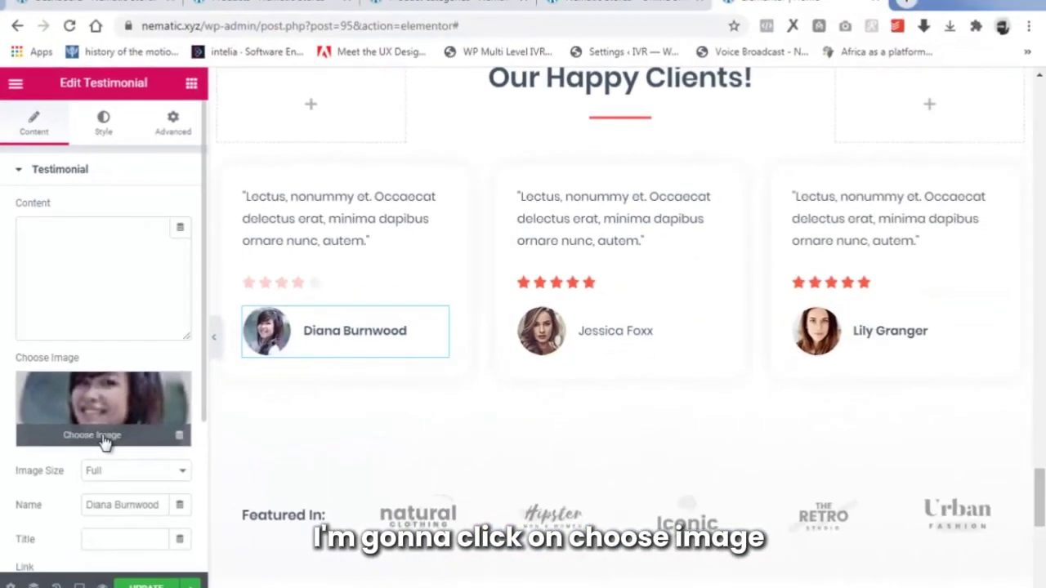
click(103, 438)
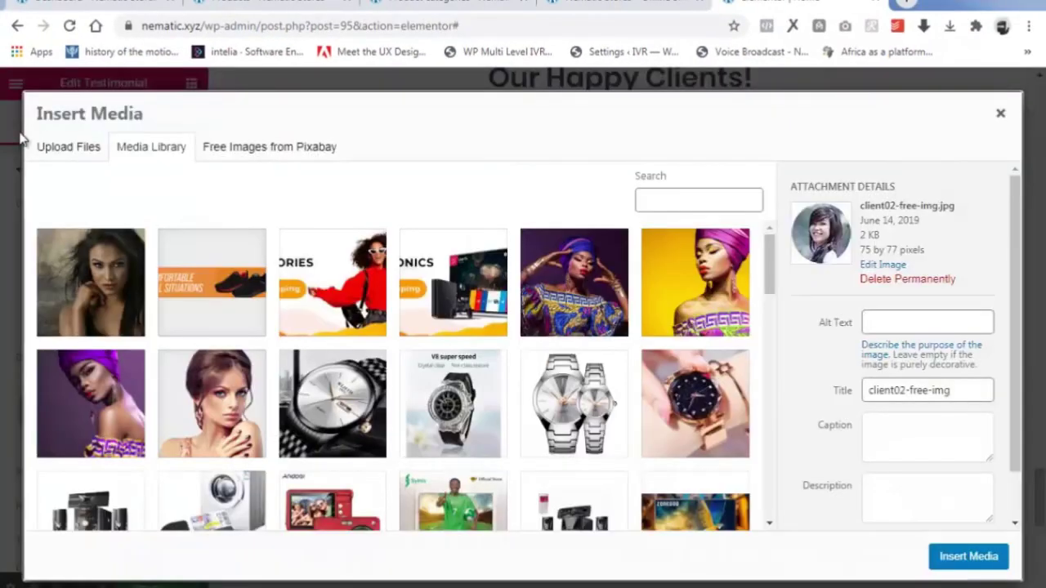
click(70, 150)
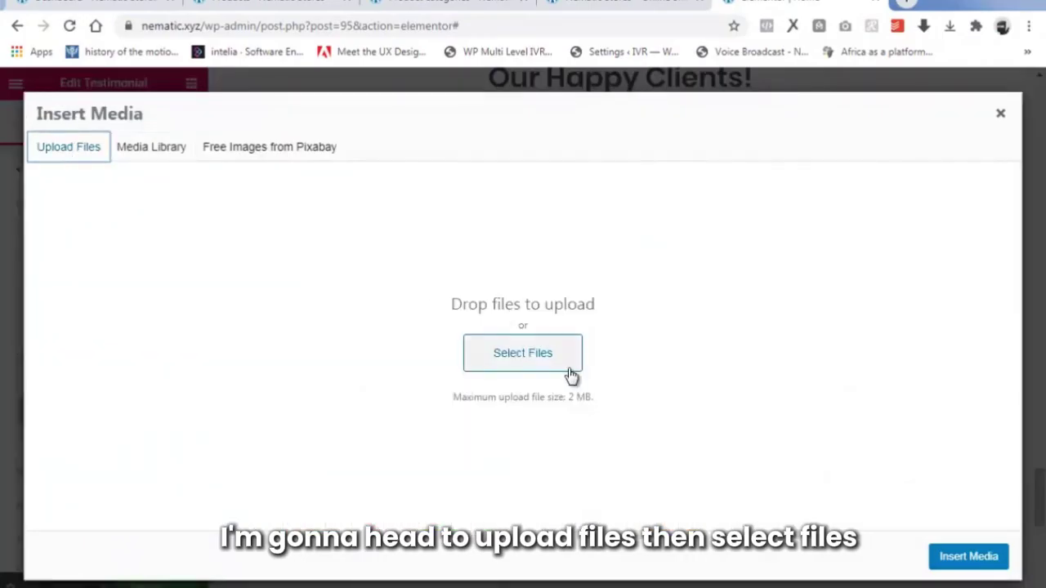
click(571, 375)
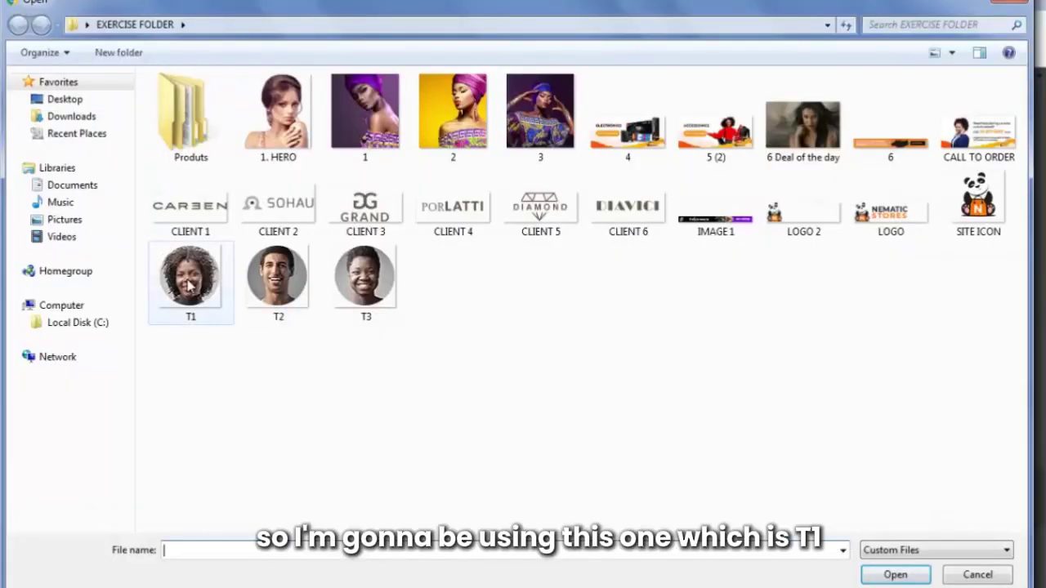
click(188, 282)
click(894, 573)
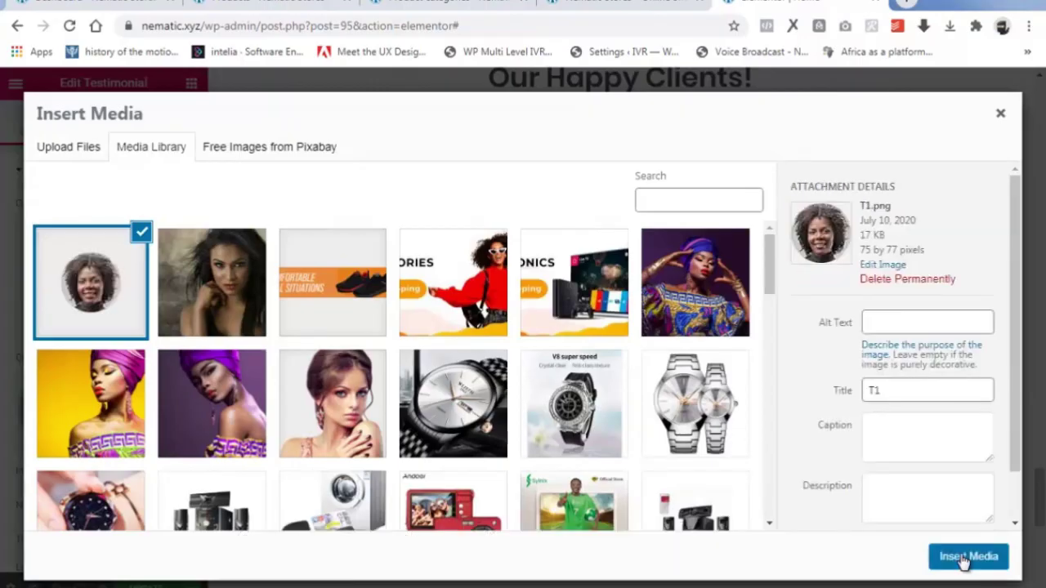
click(964, 558)
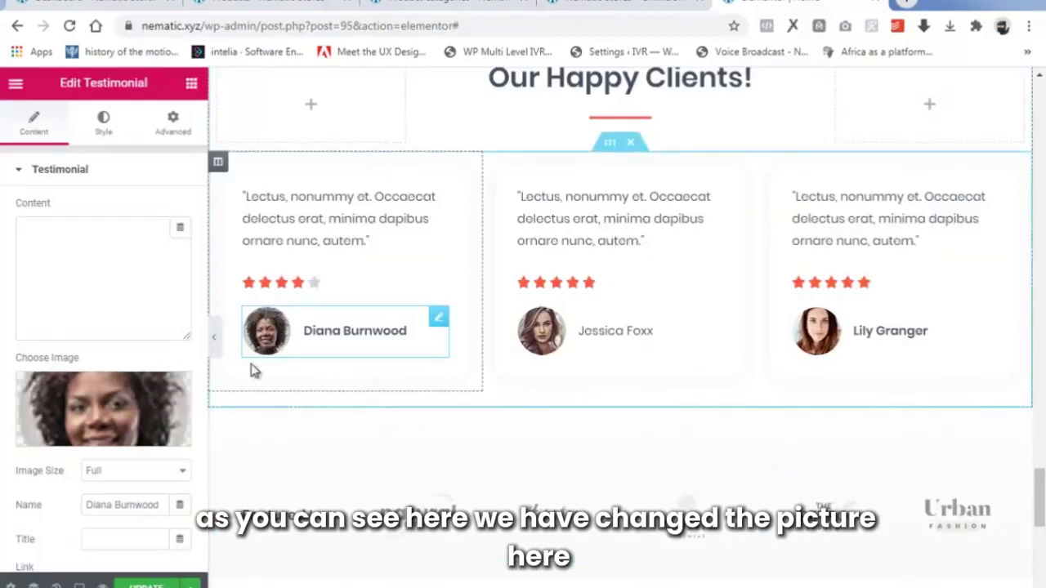
scroll(181, 427, down, 1)
Upload T2 and insert it as the second testimonial's photo.
drag(162, 422, 71, 425)
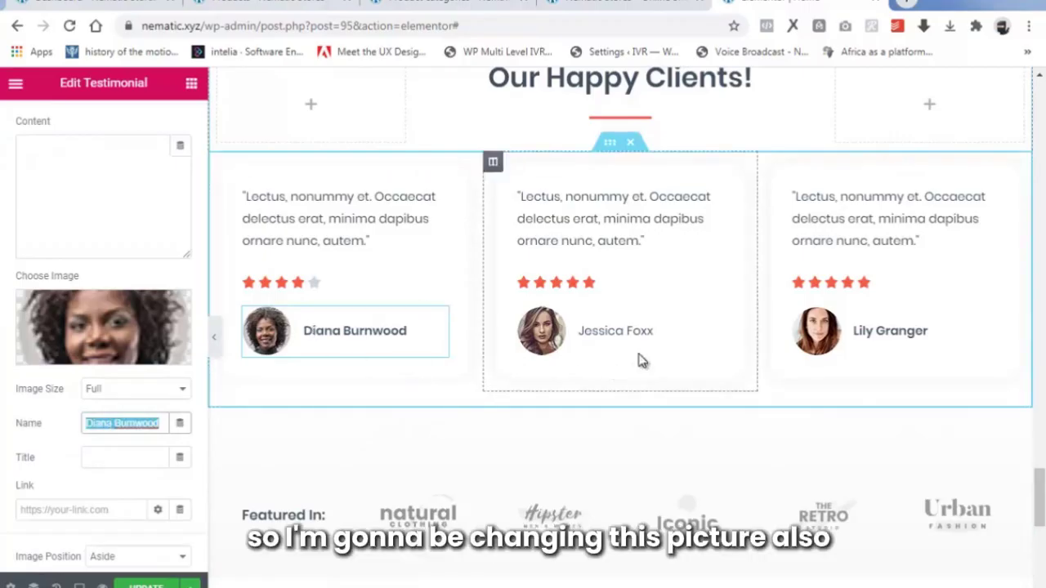
click(537, 331)
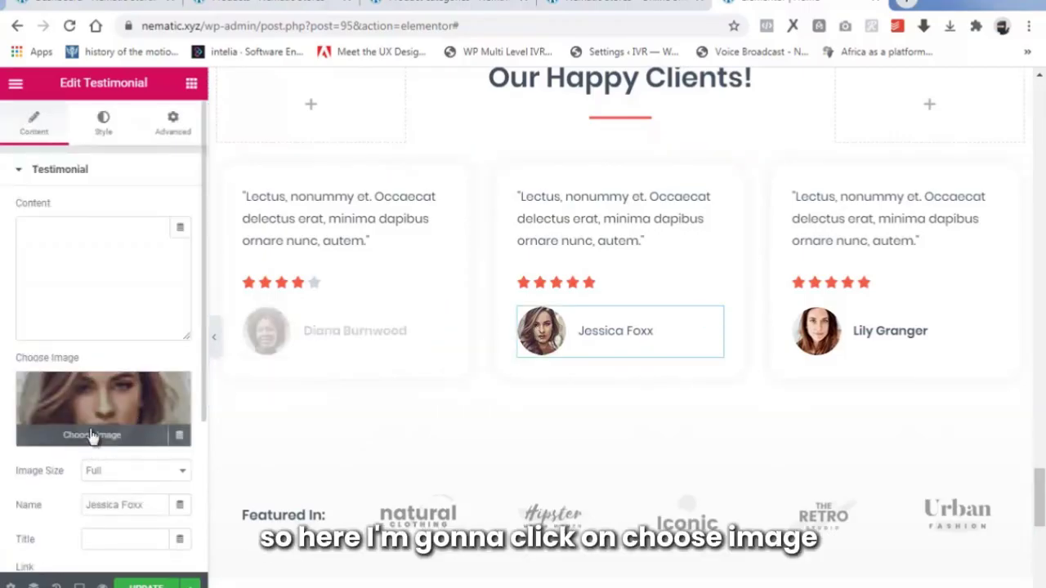
click(92, 436)
click(67, 150)
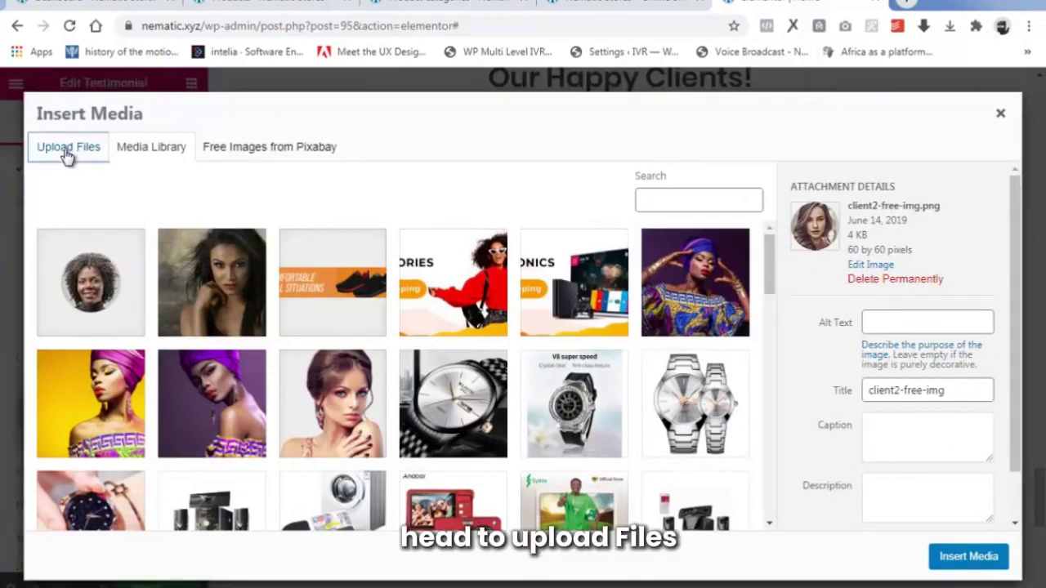
click(525, 352)
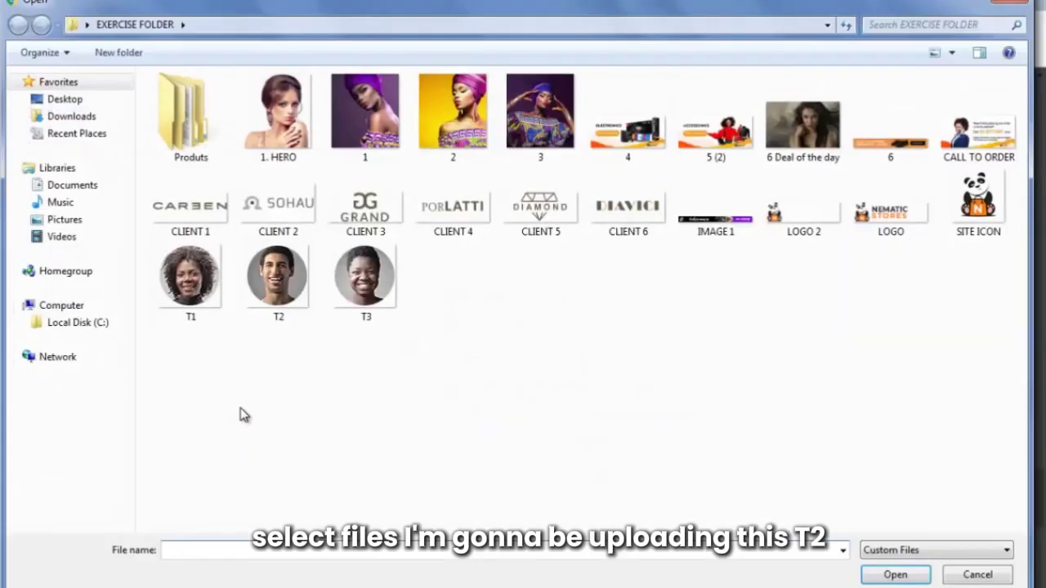
click(280, 302)
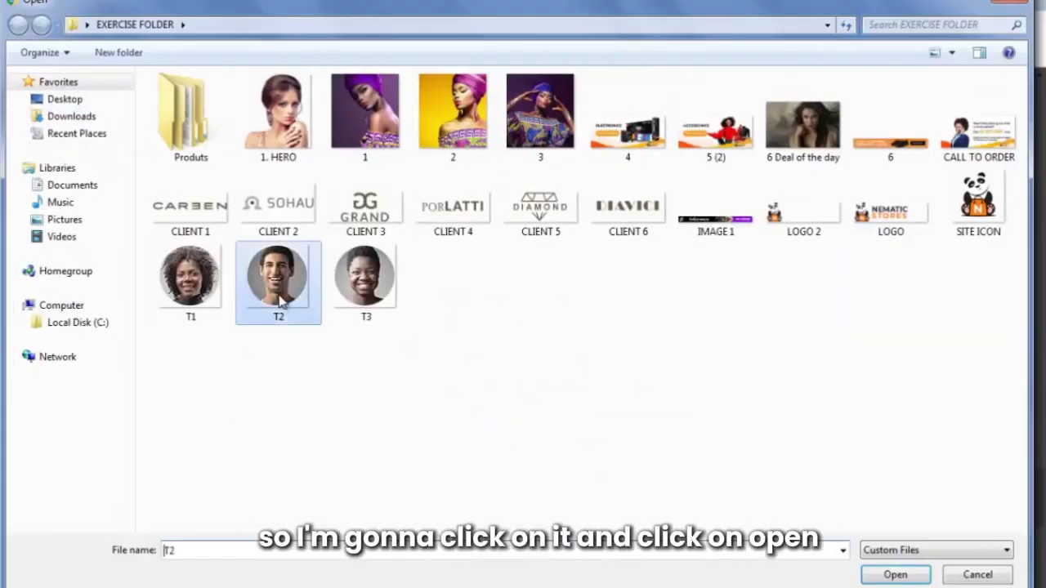
click(874, 575)
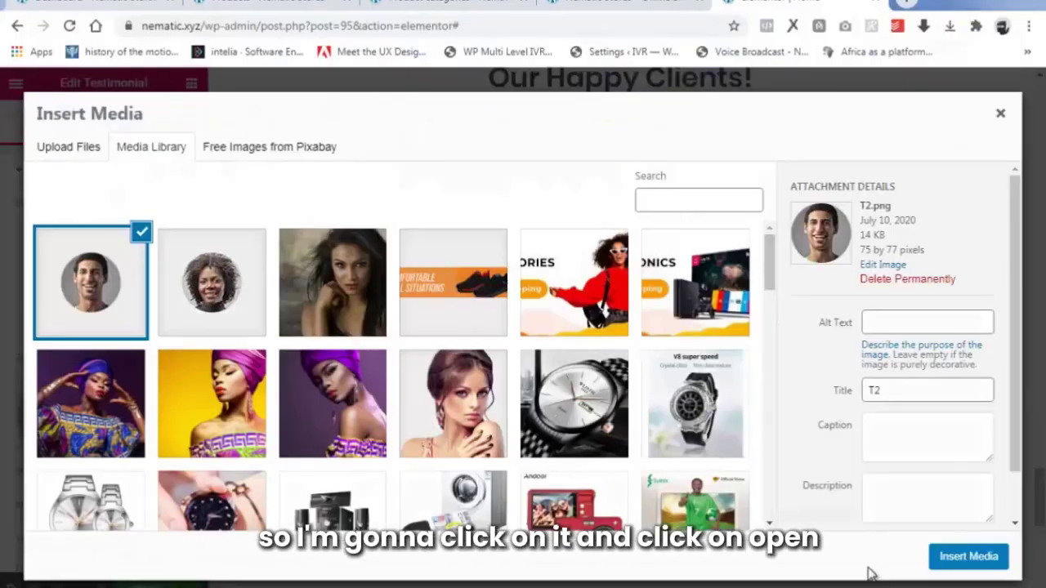
click(968, 556)
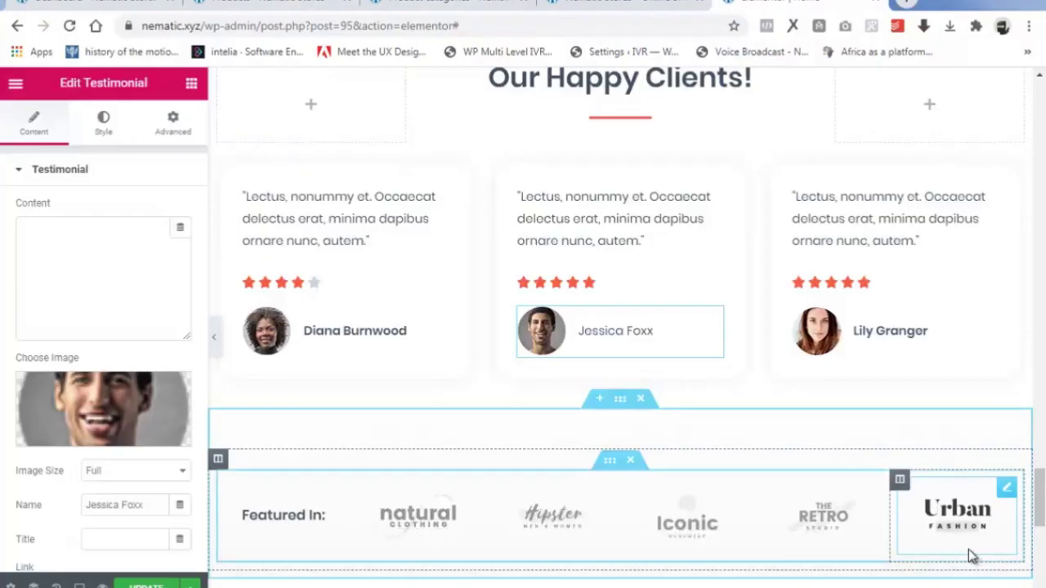
Upload T3 and insert it as the third testimonial's photo.
drag(150, 503, 57, 512)
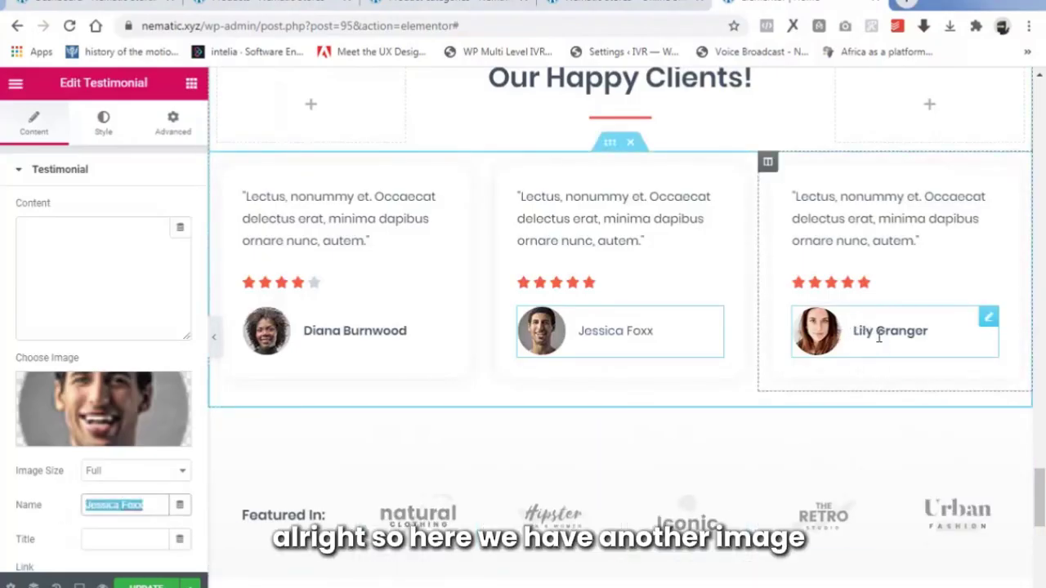
click(847, 343)
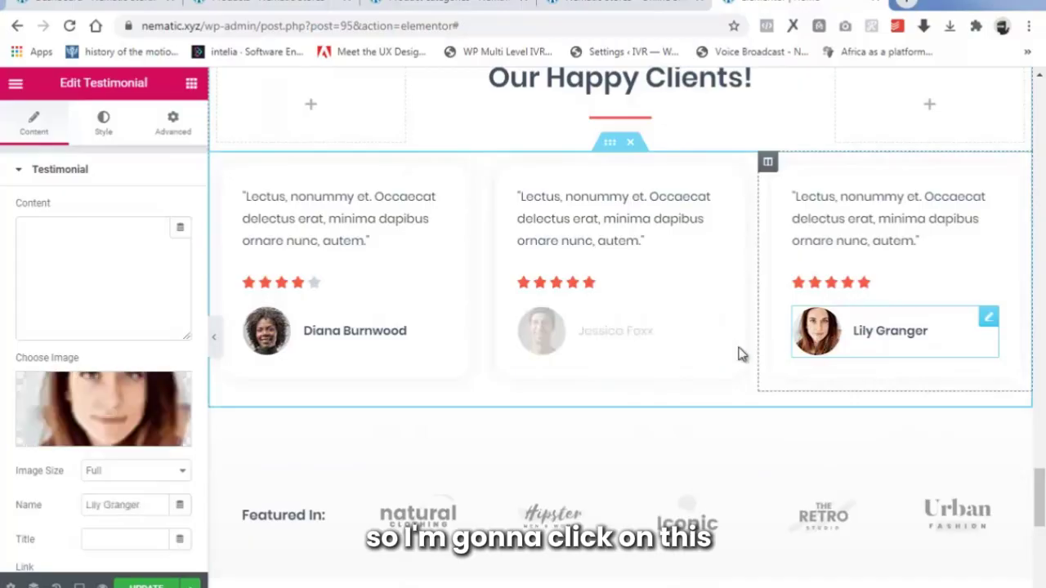
click(120, 442)
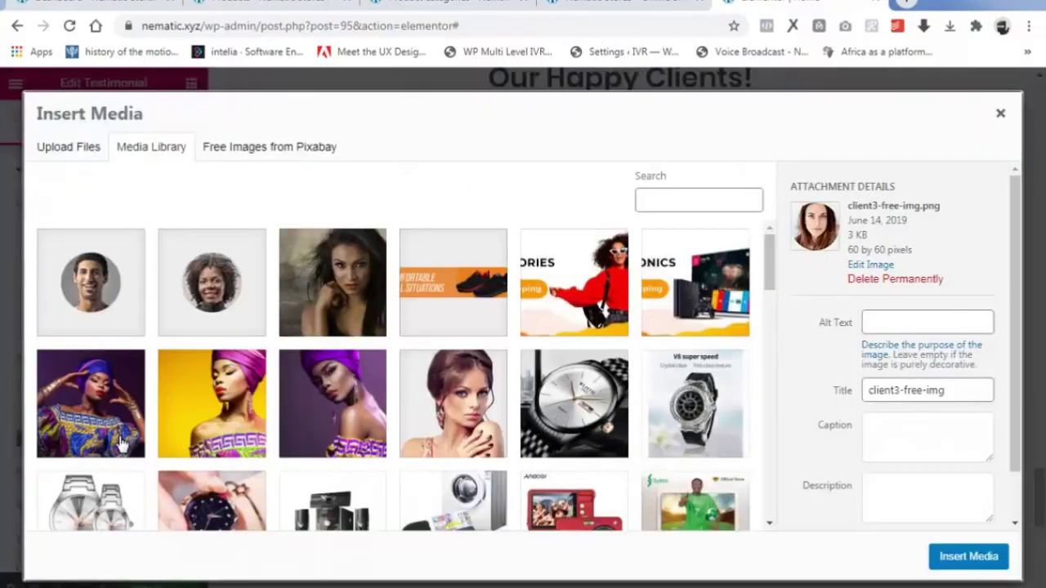
click(87, 162)
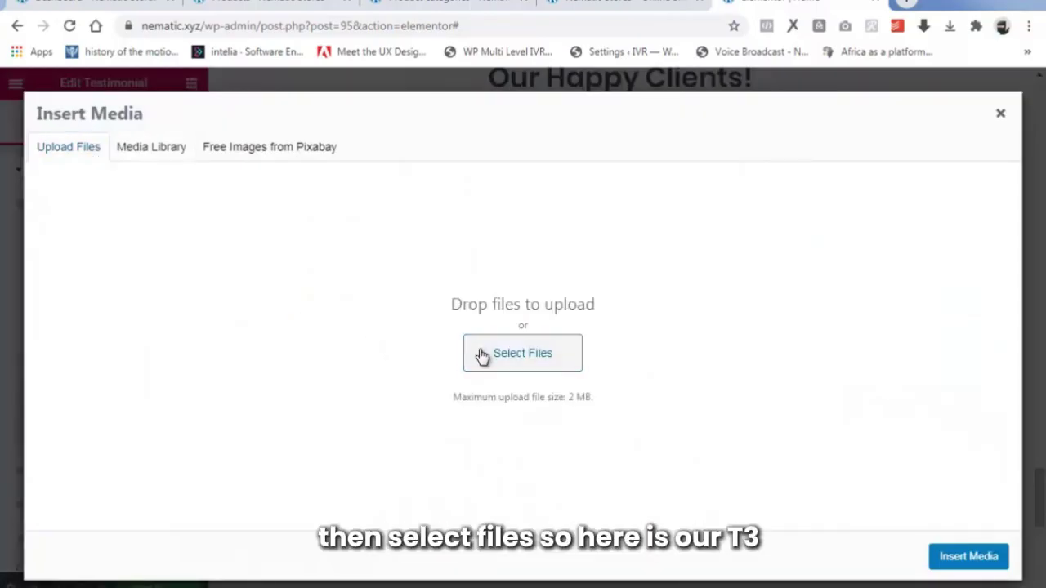
click(482, 355)
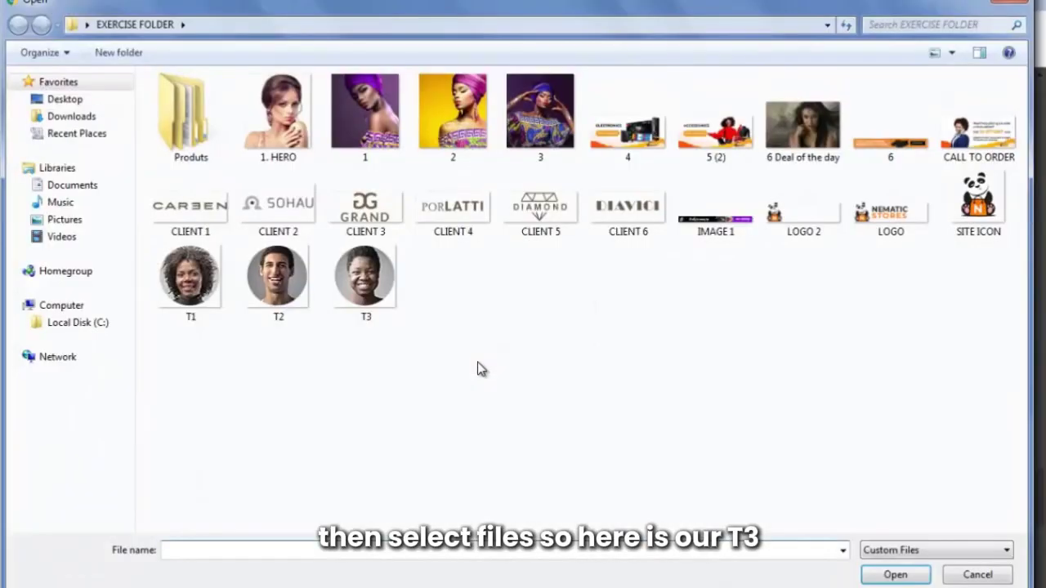
click(355, 294)
click(895, 575)
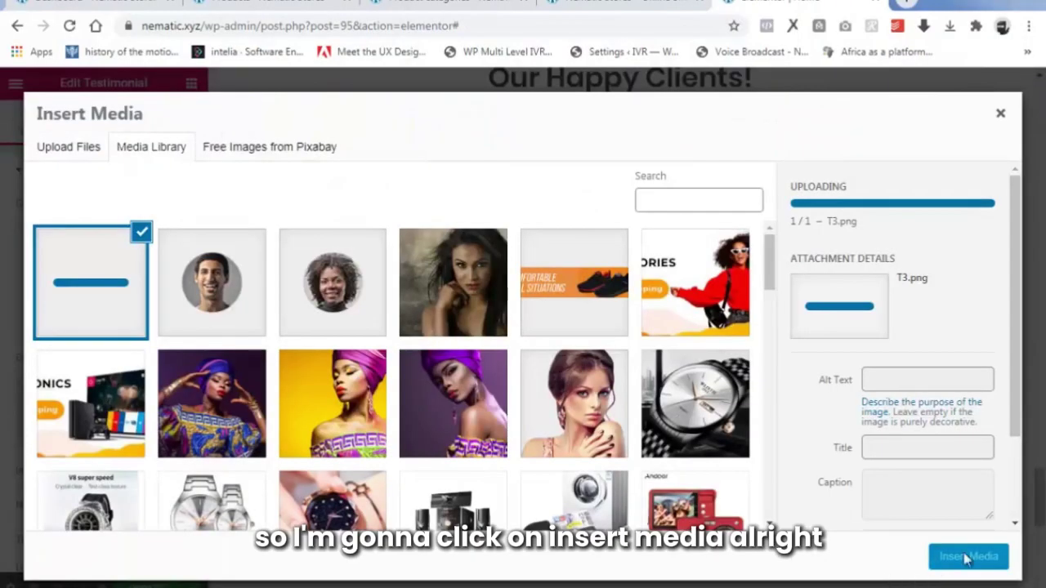
click(964, 557)
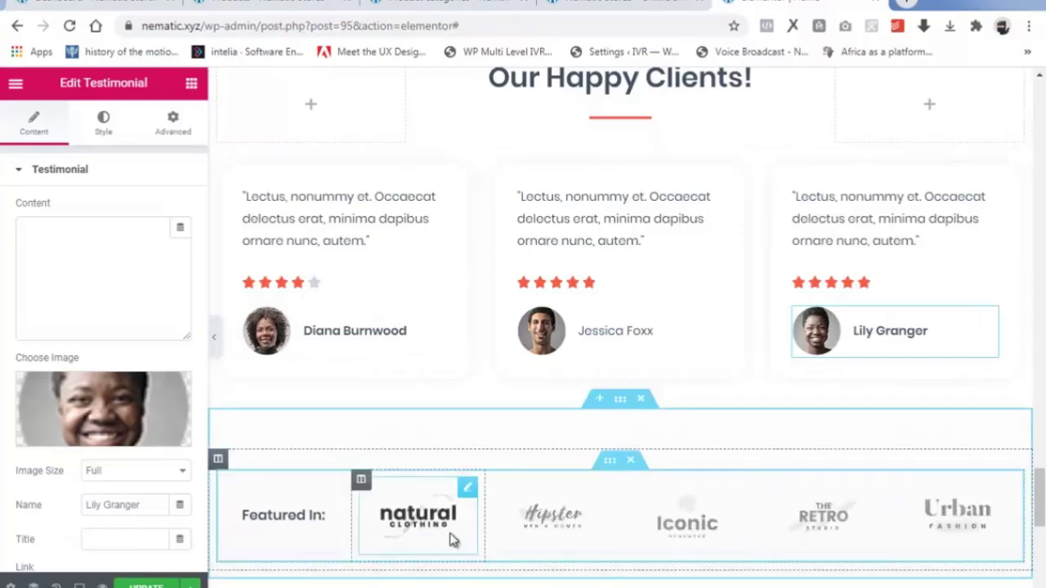
Replace the natural clothing logo with the uploaded CLIENT 1 image.
scroll(689, 471, down, 2)
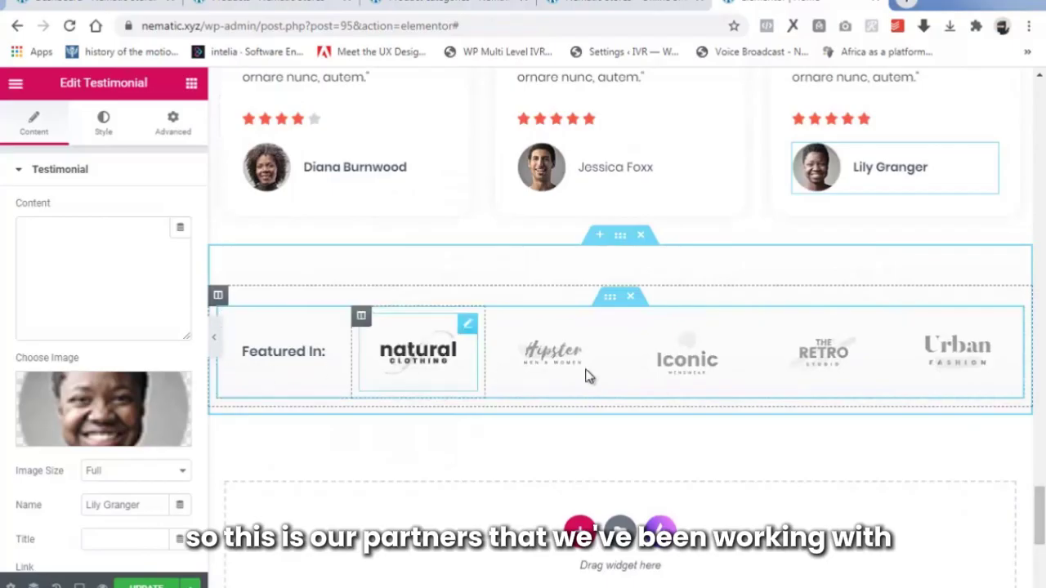
click(467, 325)
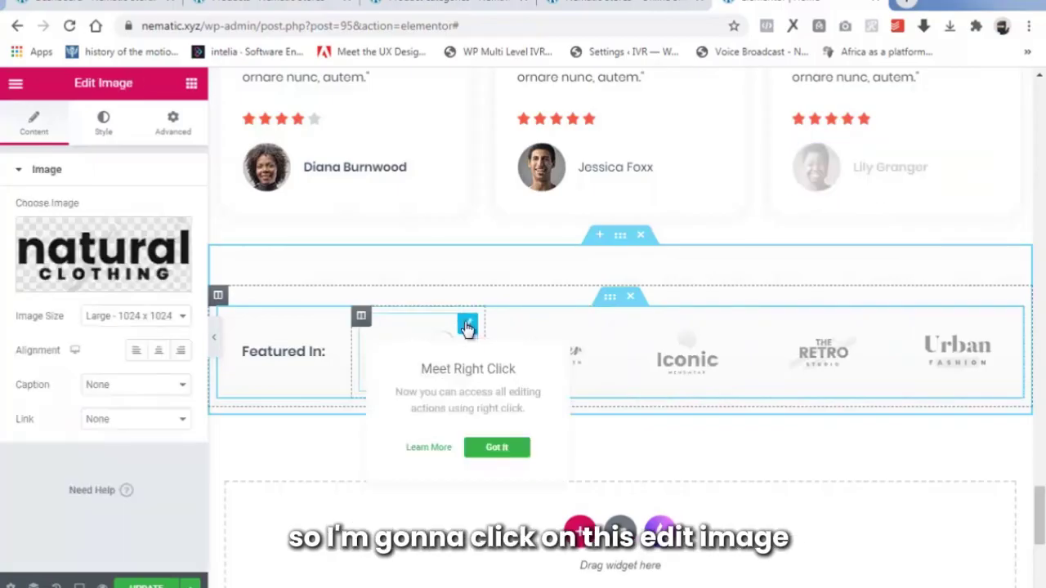
click(88, 284)
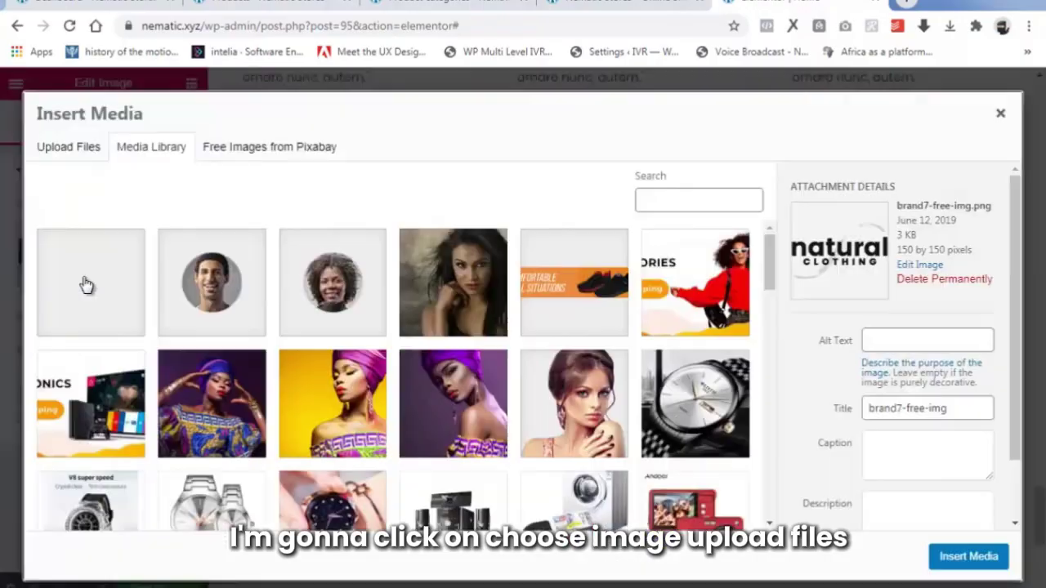
click(70, 155)
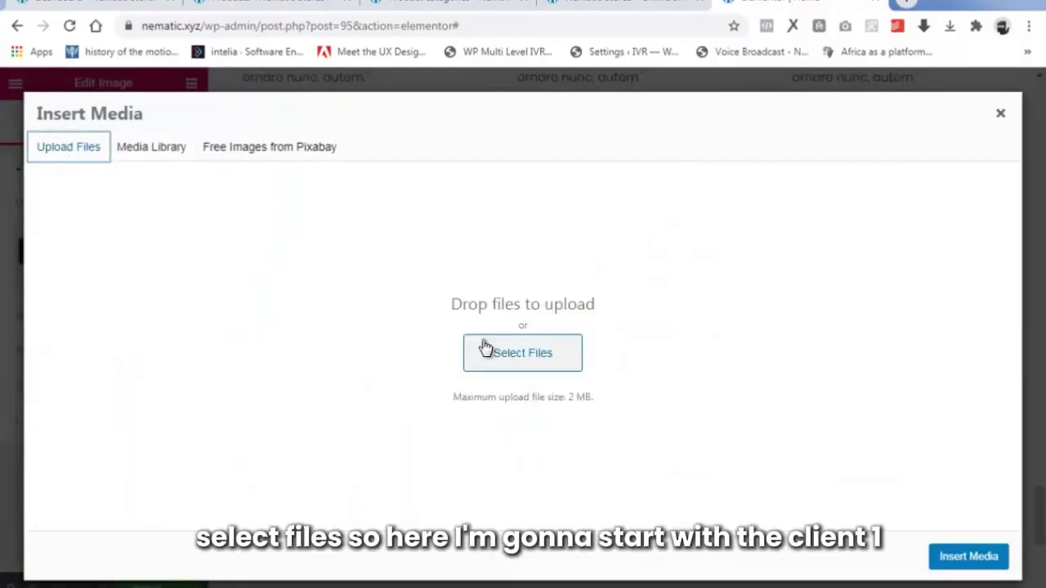
click(485, 349)
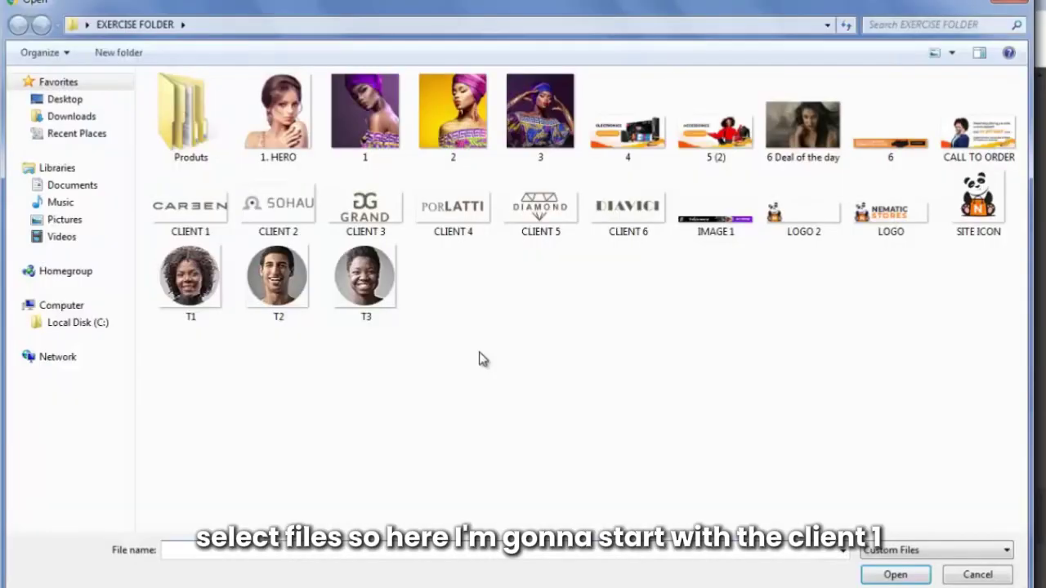
click(182, 215)
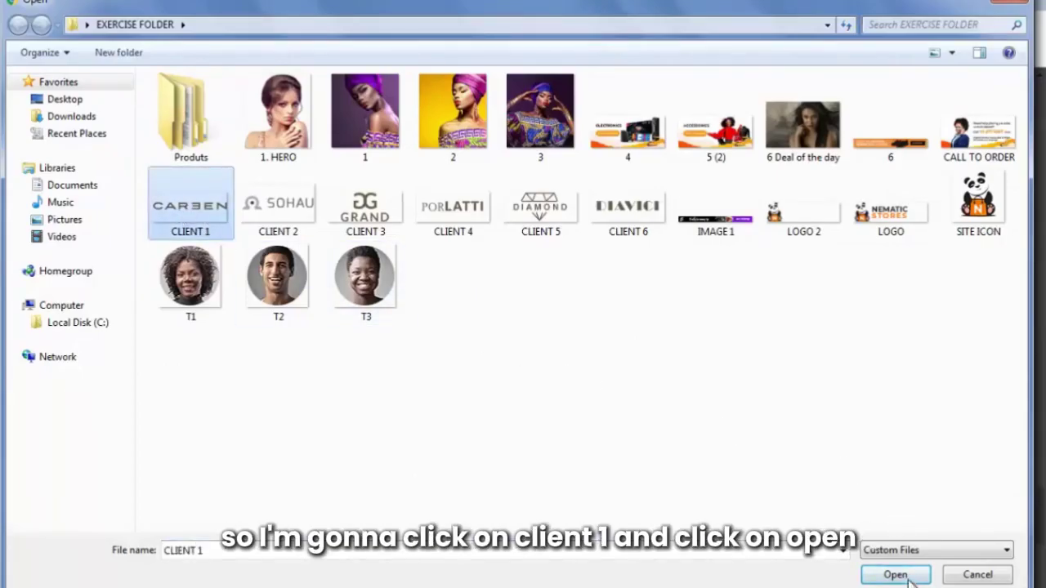
click(909, 577)
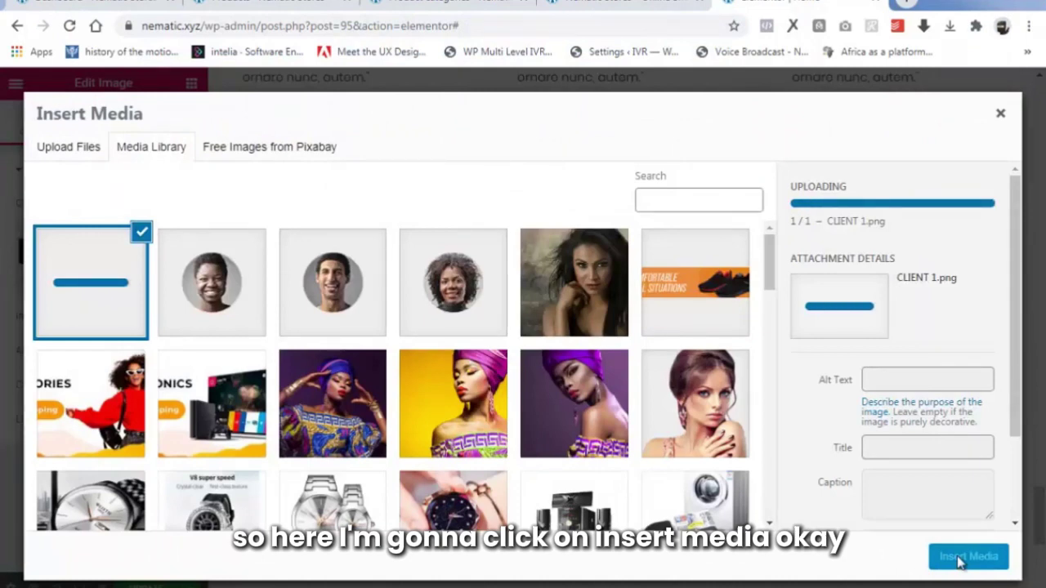
click(961, 558)
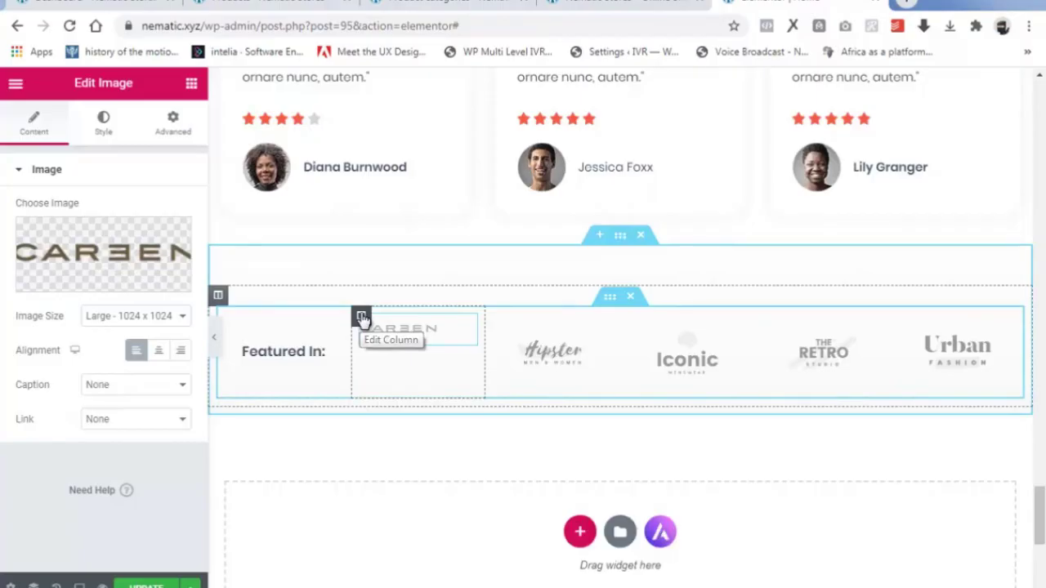
Set that logo's column to Vertical Align Middle and Horizontal Align Center.
click(362, 317)
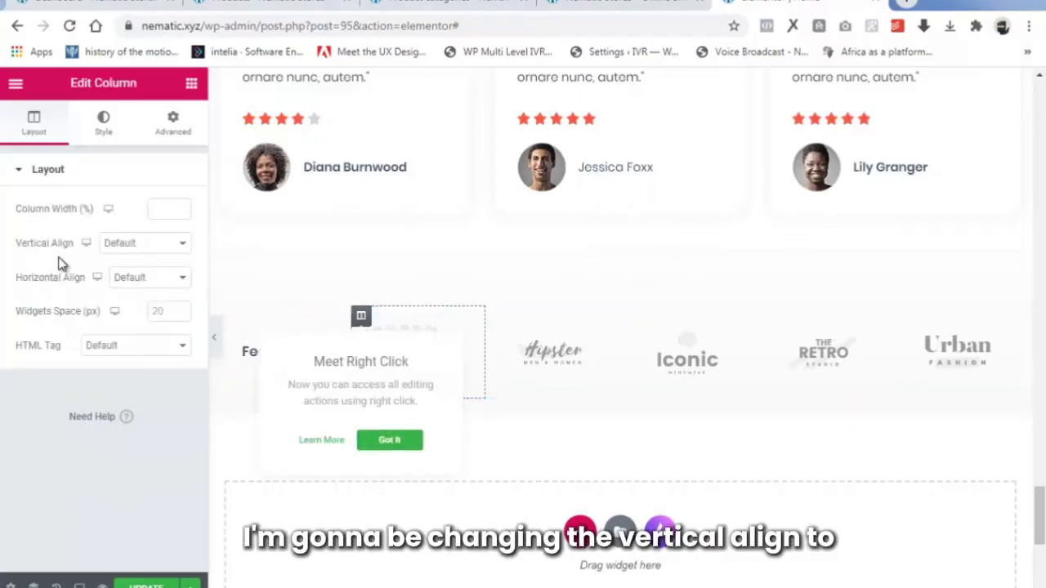
click(122, 246)
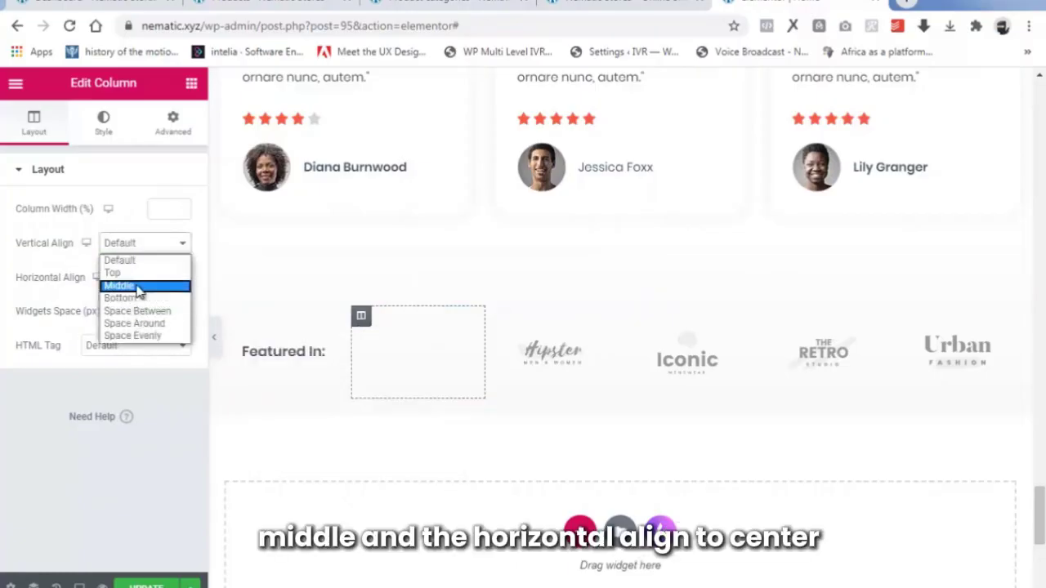
click(139, 288)
click(135, 282)
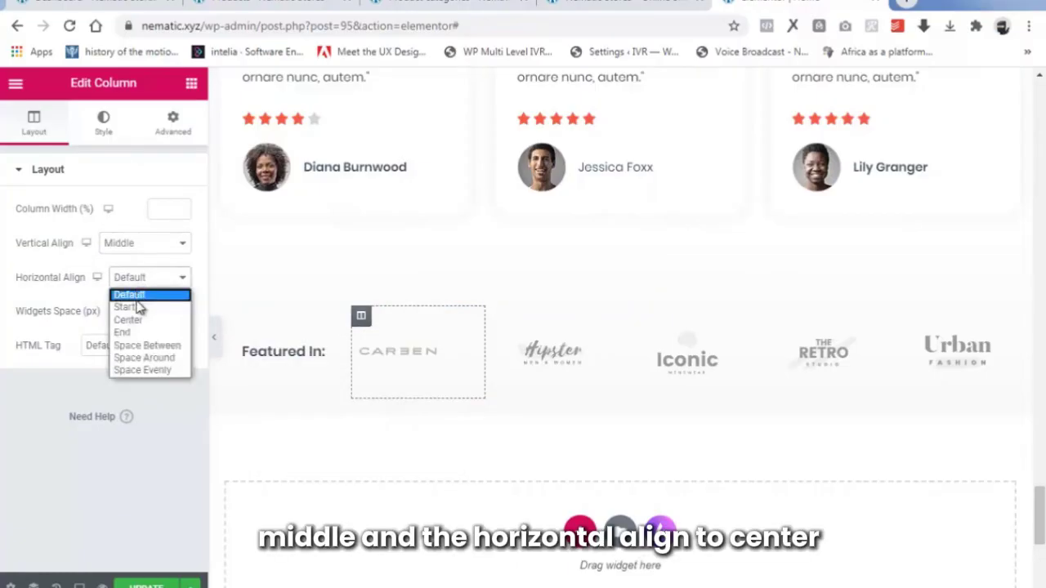
click(131, 320)
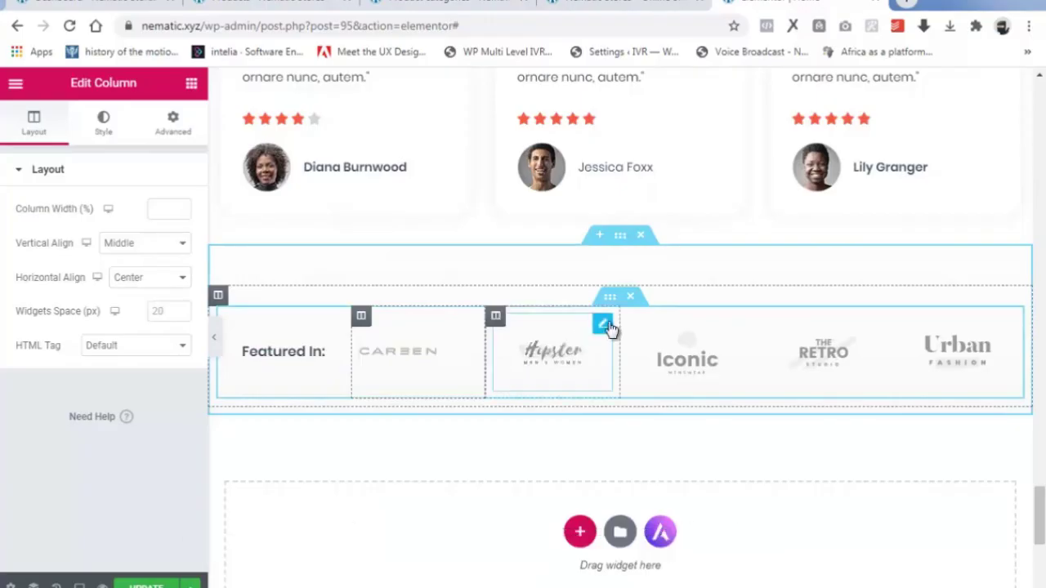
Replace the Hipster logo with the uploaded CLIENT 2 SOHAU logo.
click(604, 325)
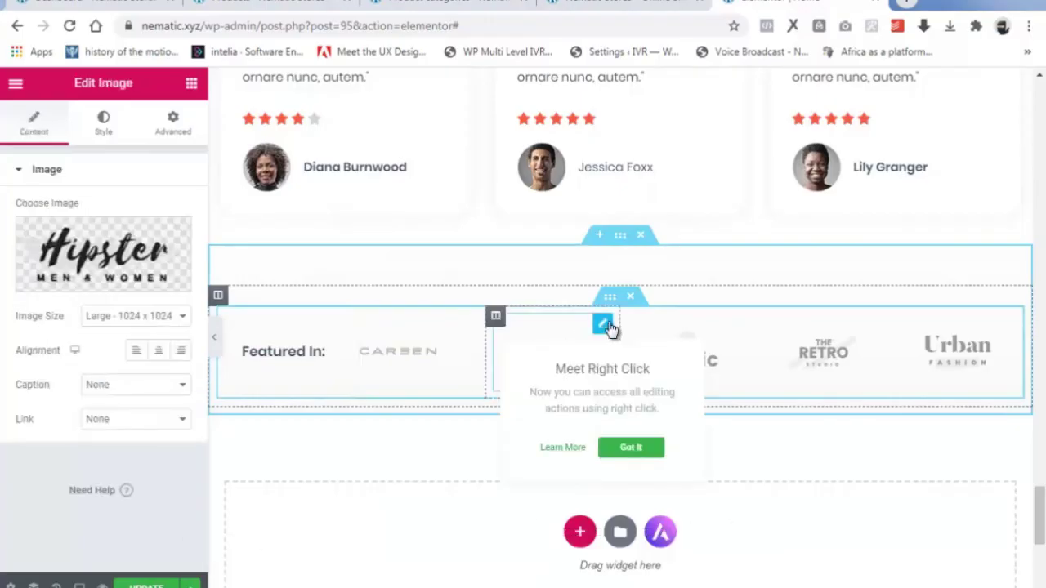
click(94, 280)
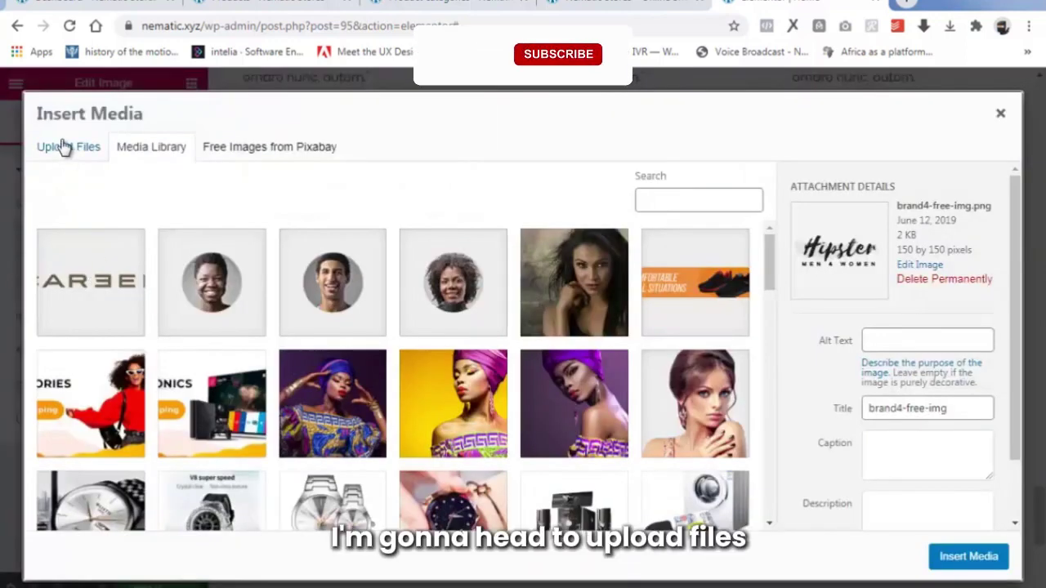
click(64, 146)
click(530, 353)
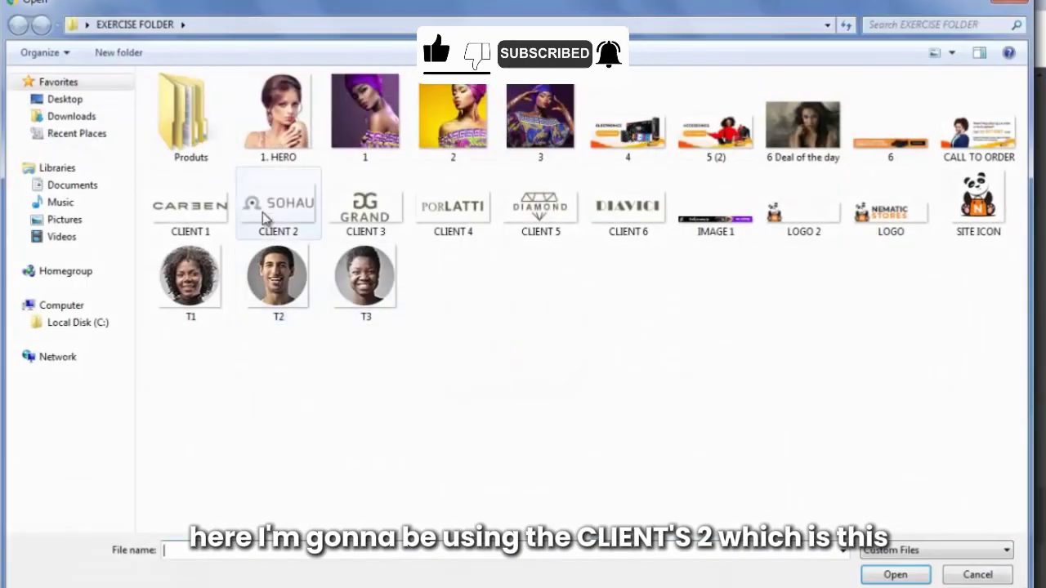
click(263, 211)
click(888, 574)
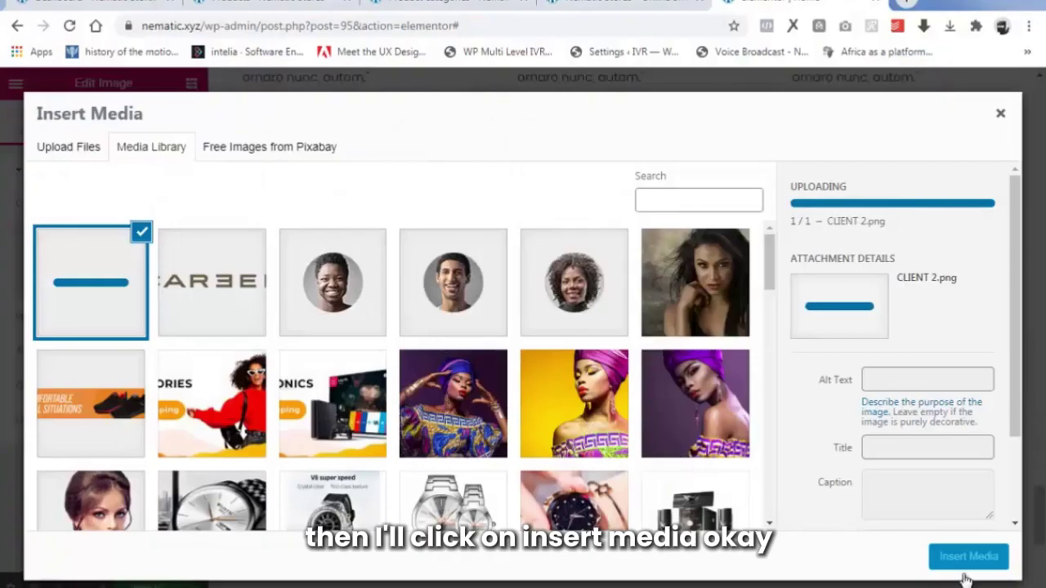
click(967, 558)
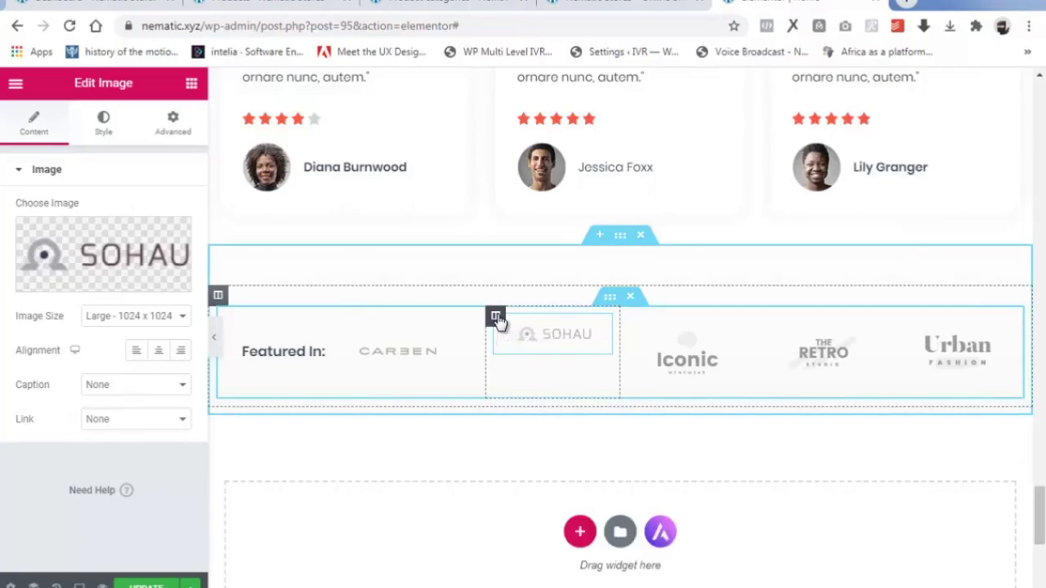
Set the SOHAU logo's column to Vertical Align Middle and Horizontal Align Center.
click(495, 317)
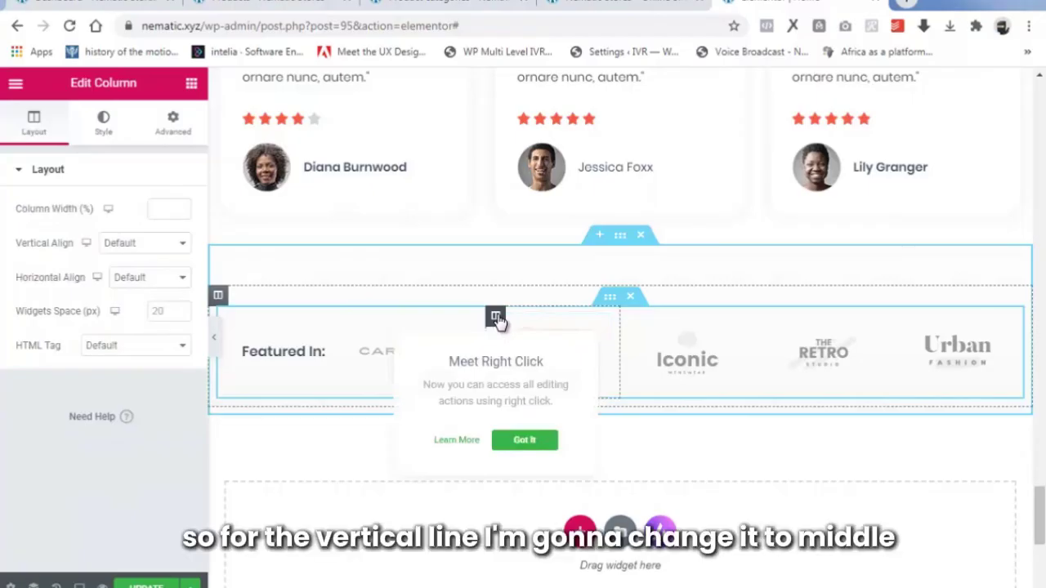
click(131, 245)
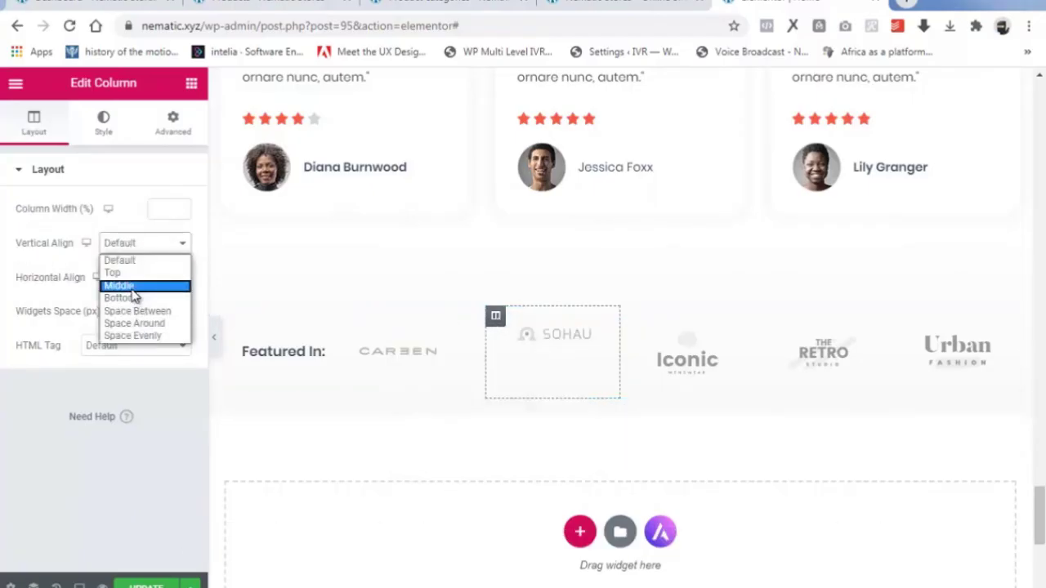
click(132, 287)
click(173, 283)
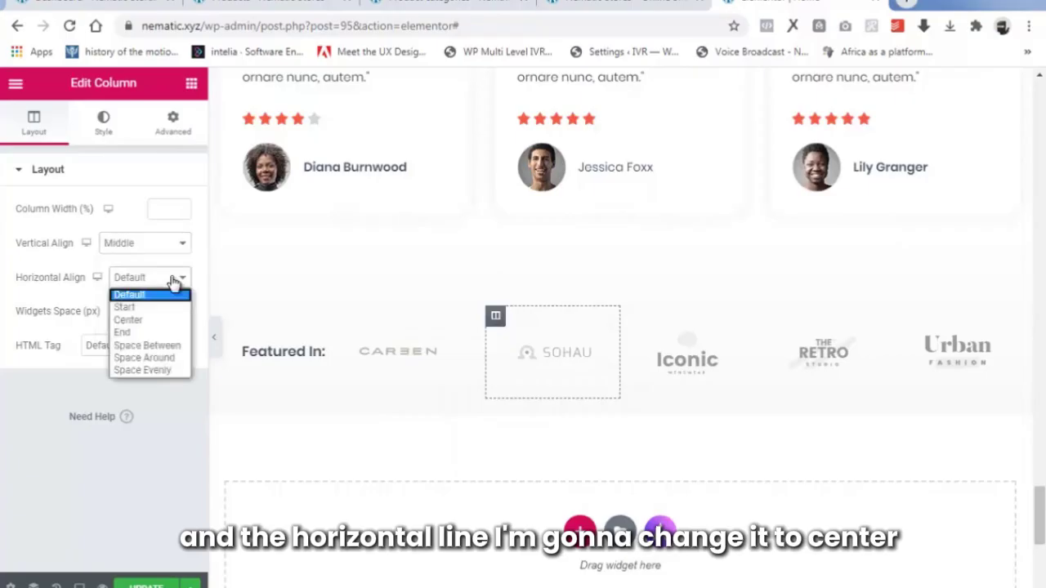
click(170, 319)
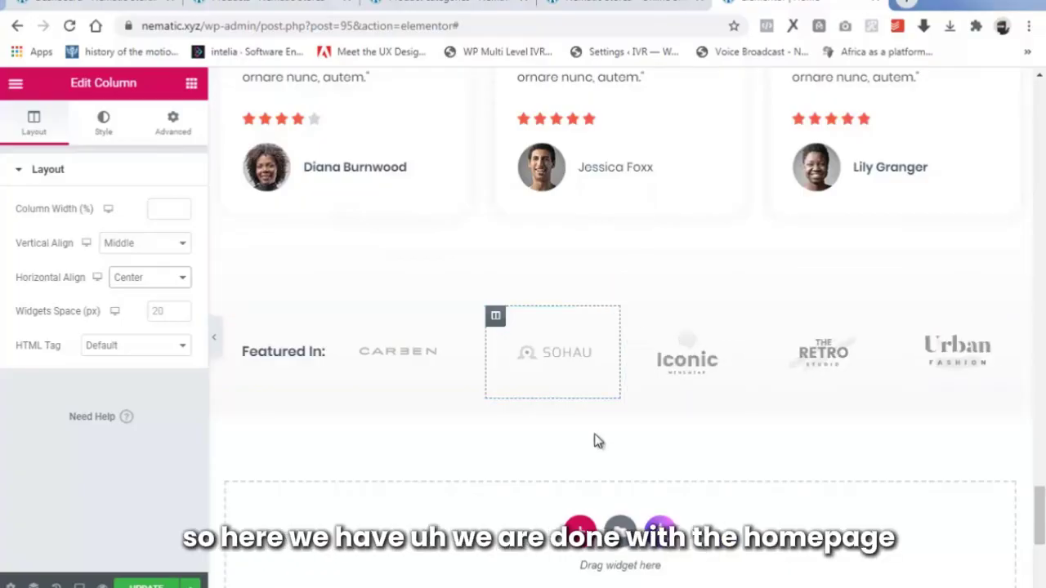
Add an Image widget to the empty section below the Featured In row.
scroll(597, 439, down, 2)
scroll(618, 406, down, 2)
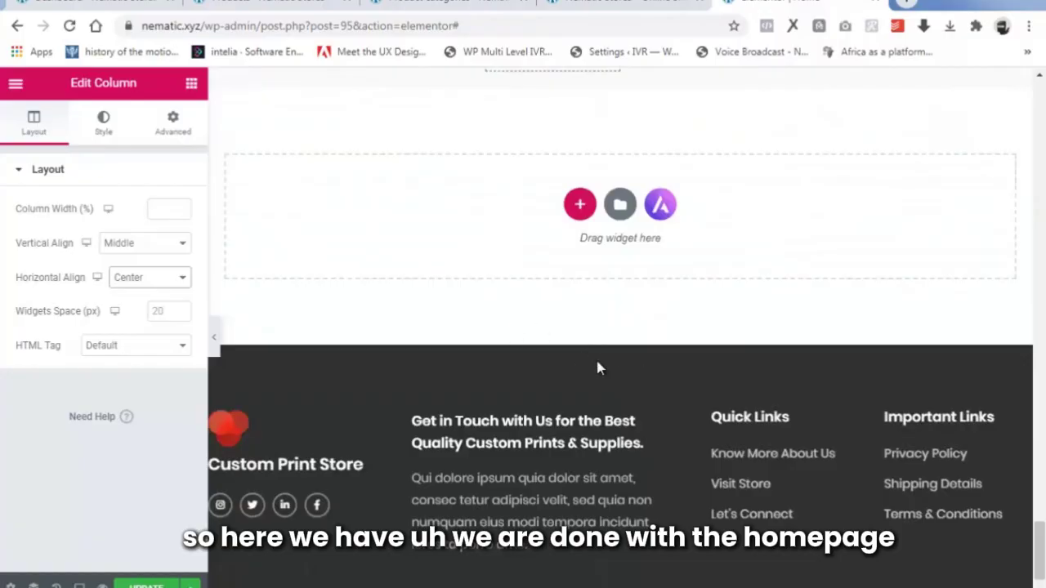
scroll(654, 390, up, 12)
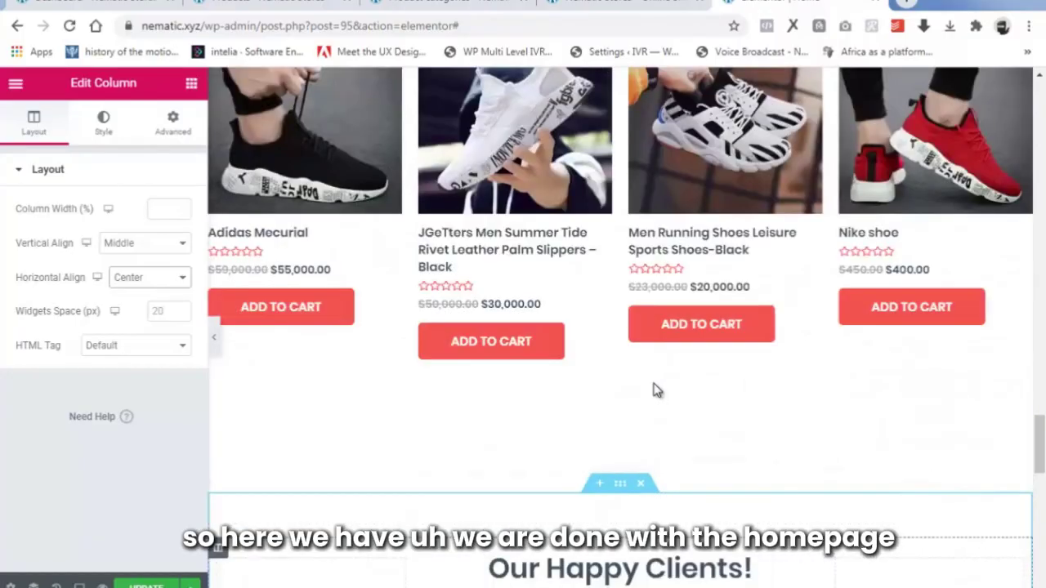
scroll(656, 390, down, 9)
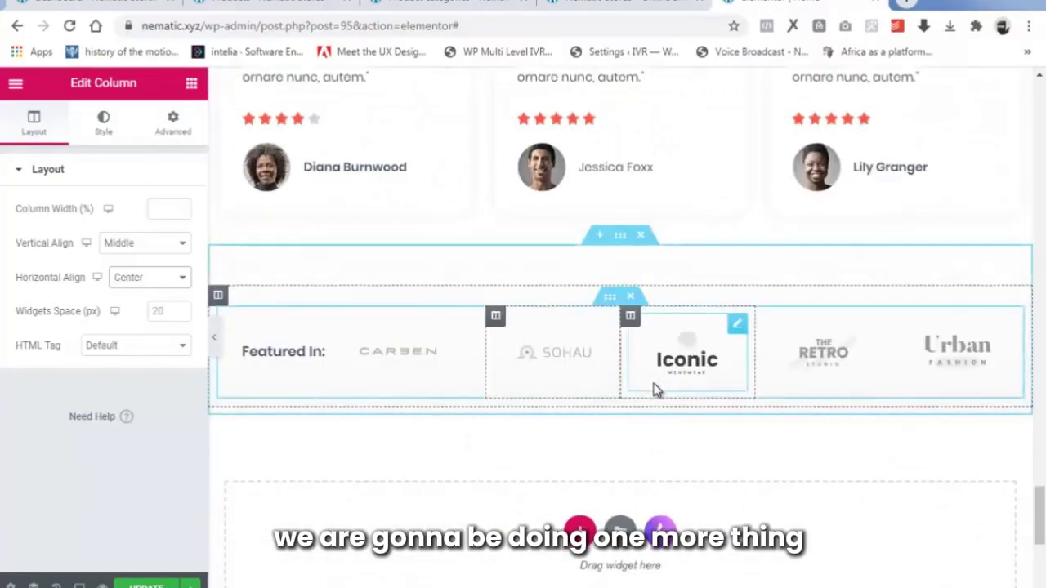
scroll(580, 292, down, 3)
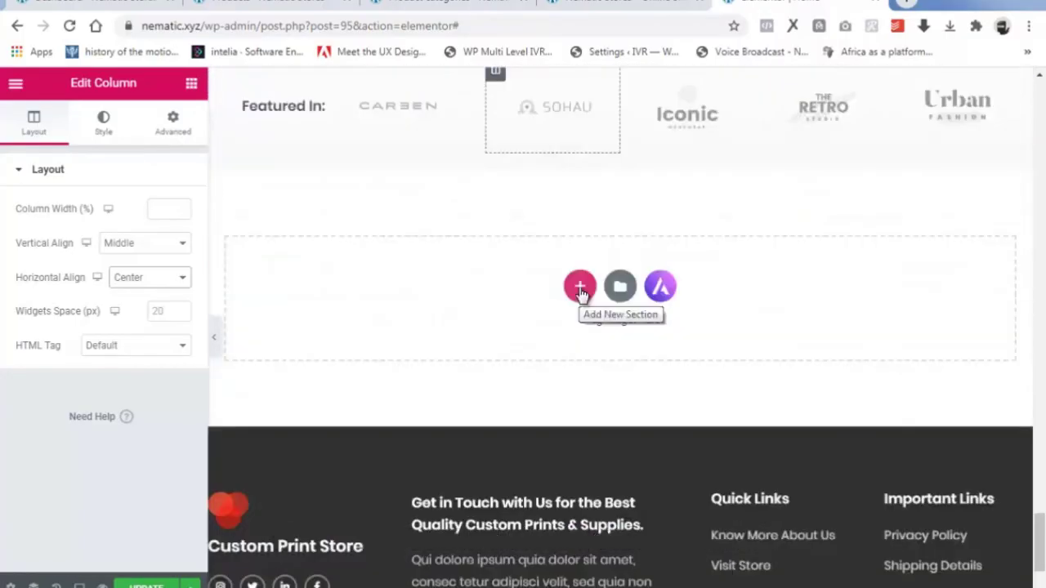
click(191, 84)
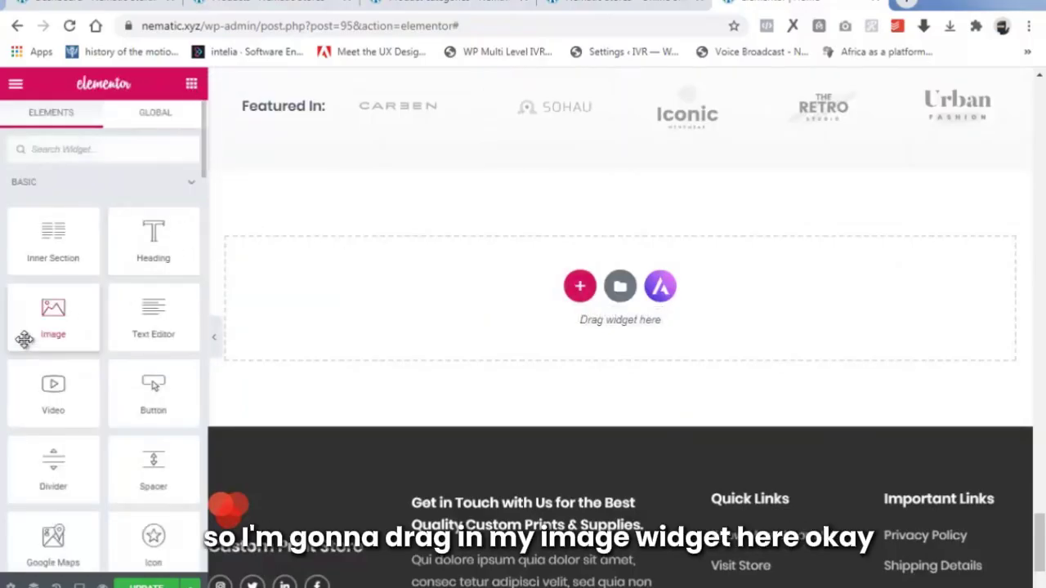
drag(52, 315, 461, 290)
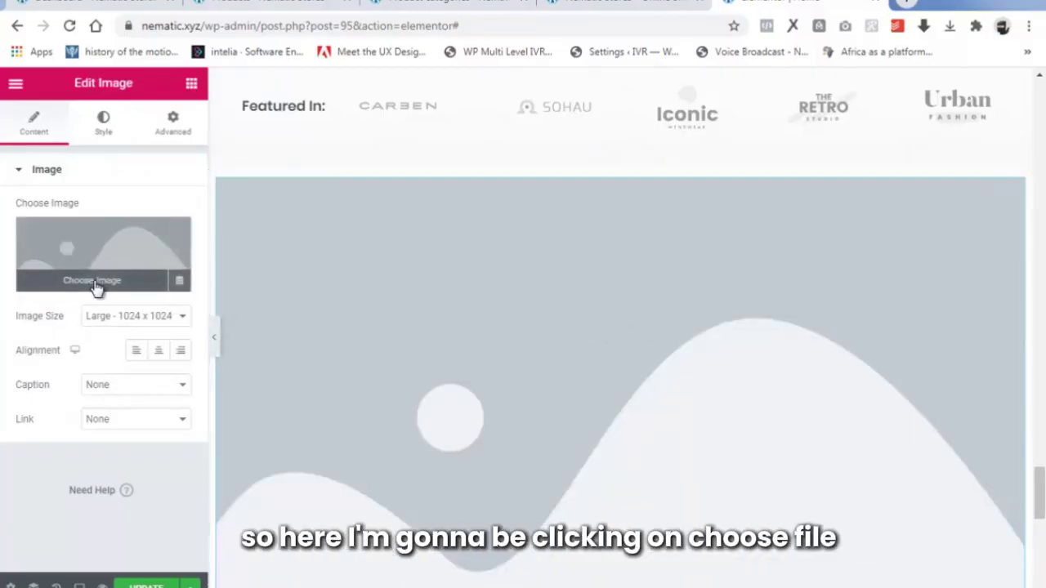
Upload the CALL TO ORDER banner and insert it into the new image widget.
click(96, 284)
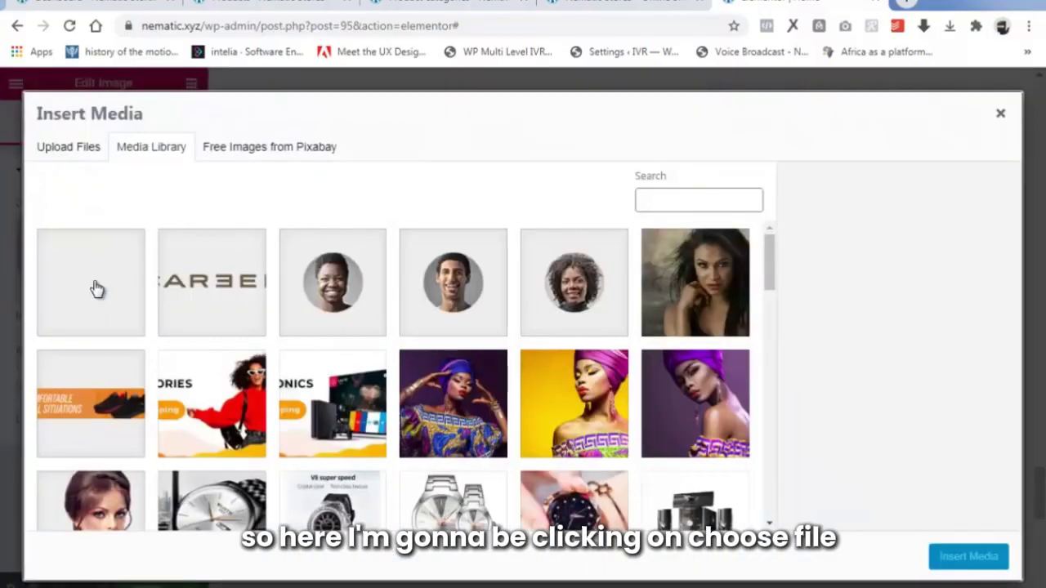
click(79, 158)
click(522, 353)
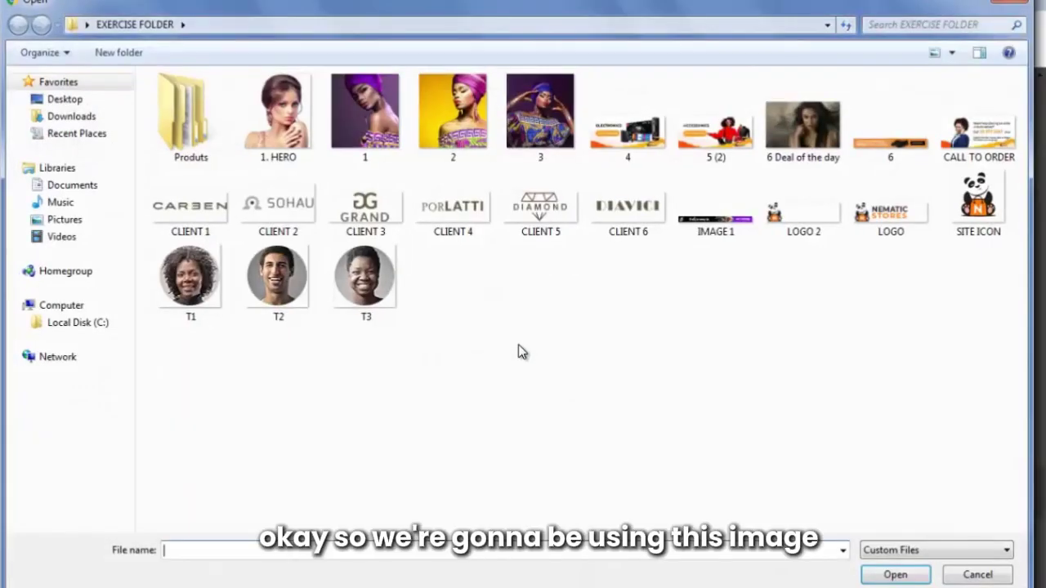
click(972, 140)
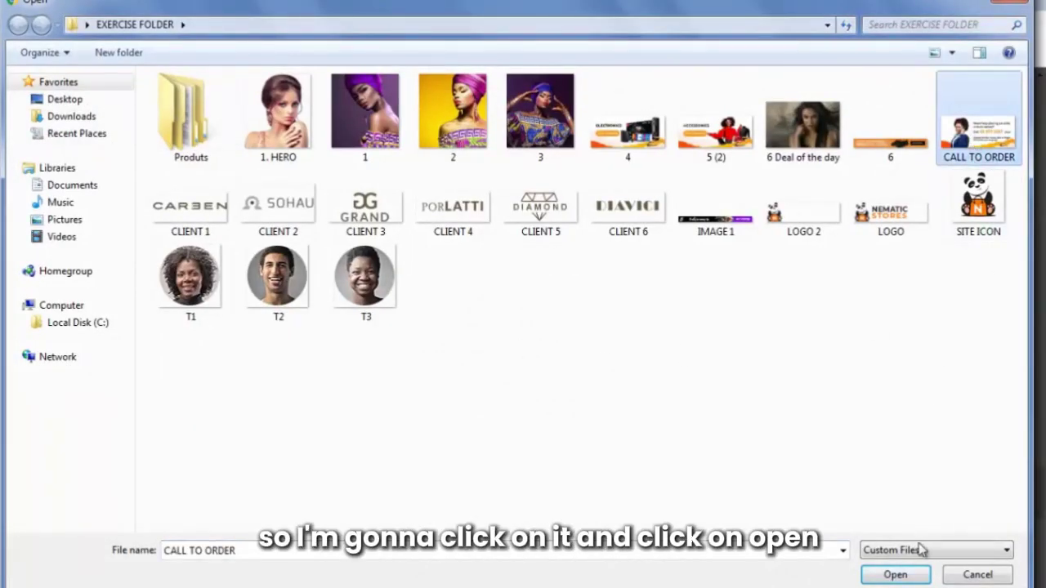
click(906, 575)
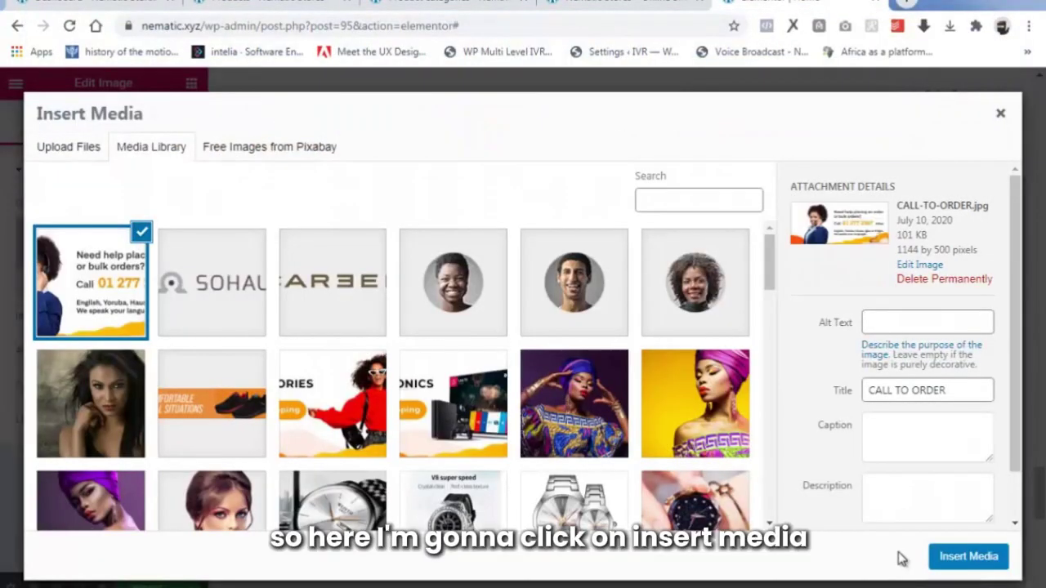
click(969, 556)
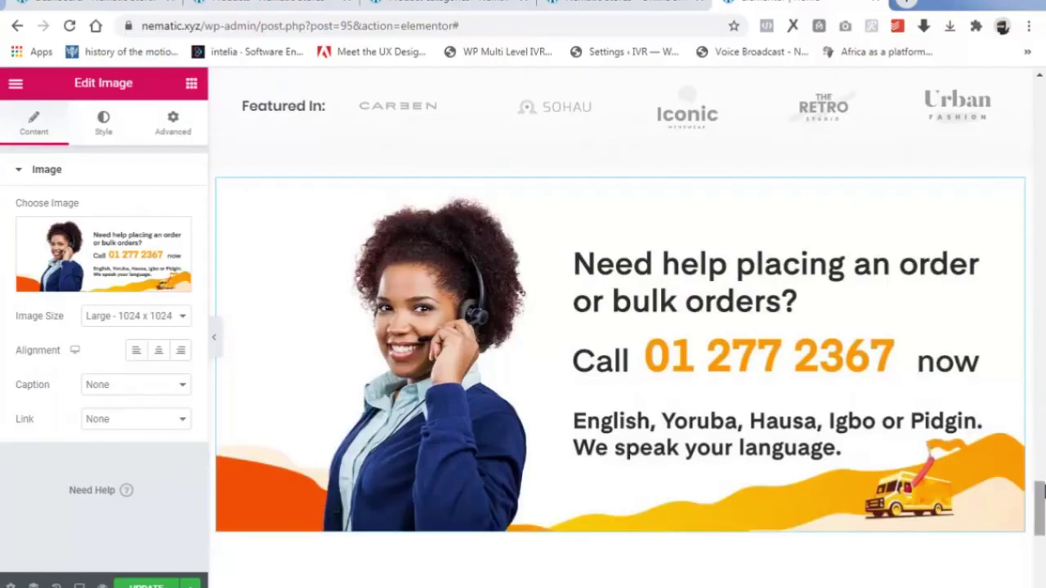
Save the homepage edits with Elementor's green UPDATE button.
drag(1043, 490, 1013, 75)
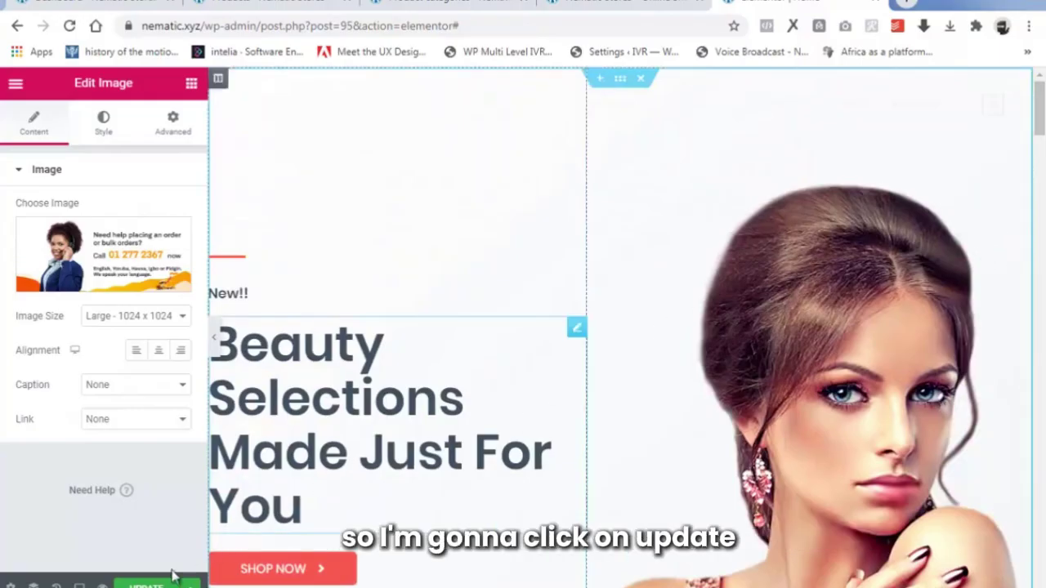
click(146, 584)
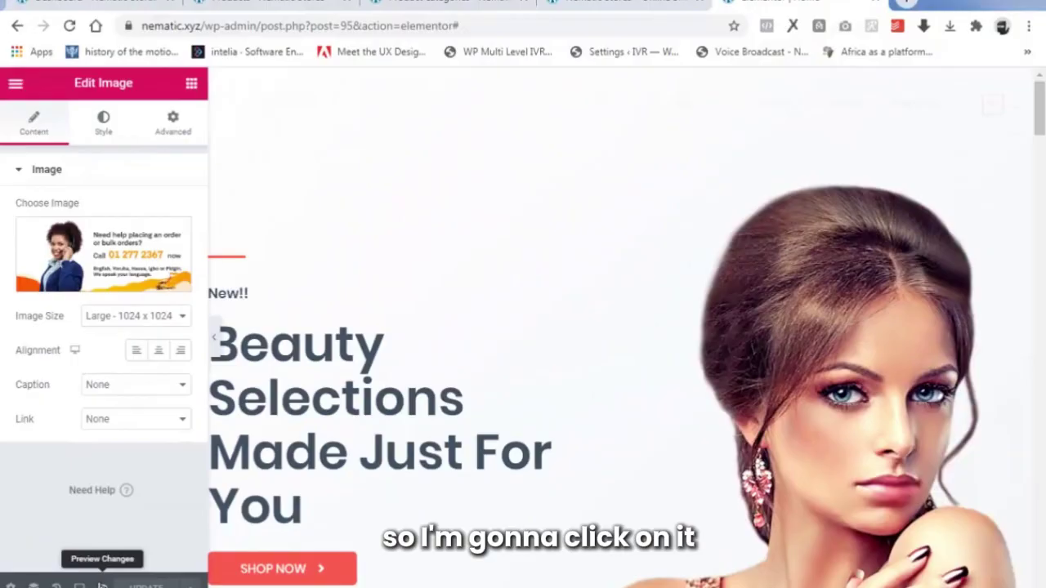
Preview the homepage and confirm the sneakers banner opens the Shoes category page.
click(102, 585)
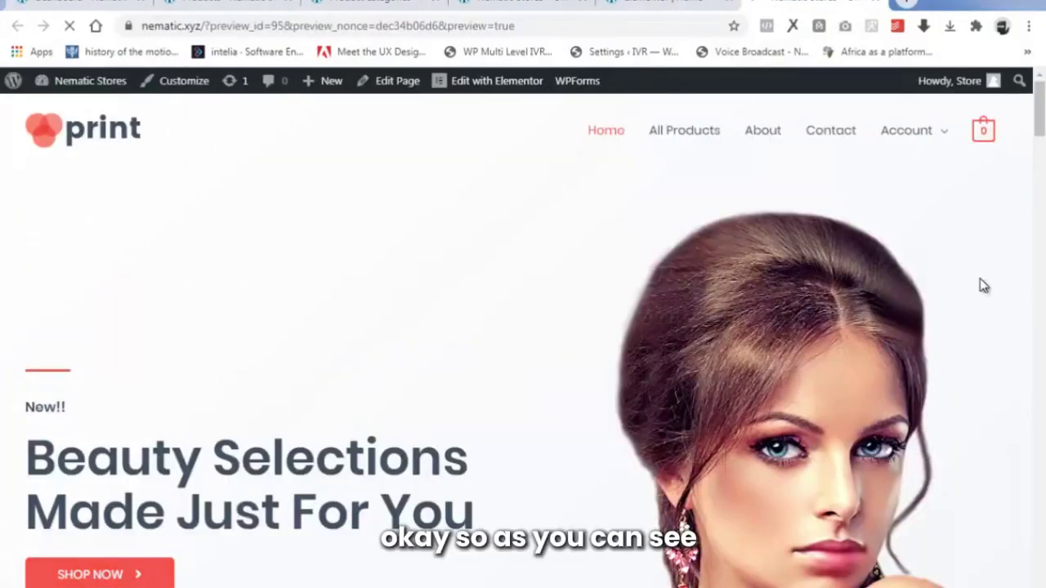
drag(1040, 110, 1037, 214)
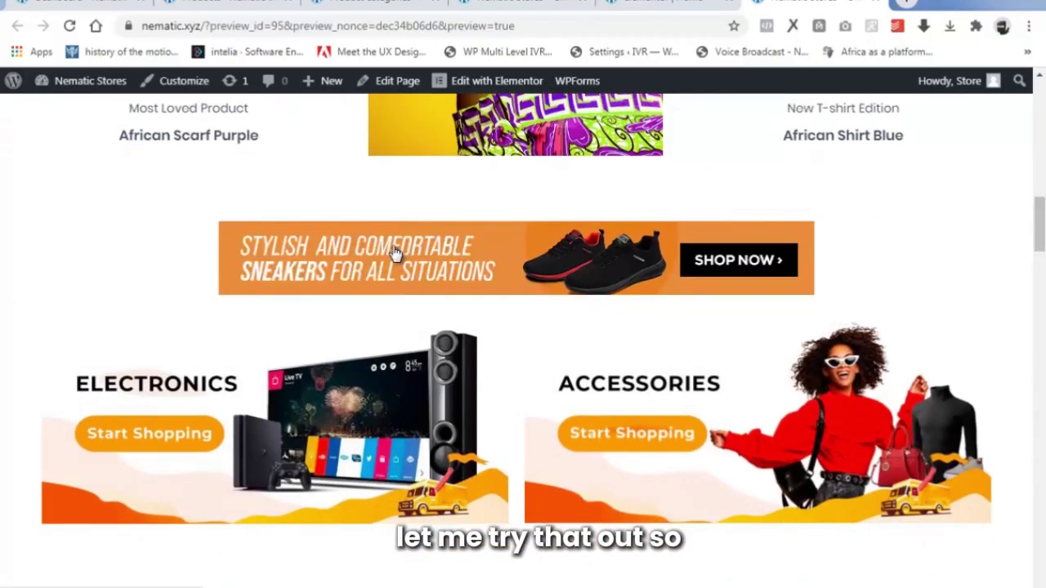
right_click(401, 251)
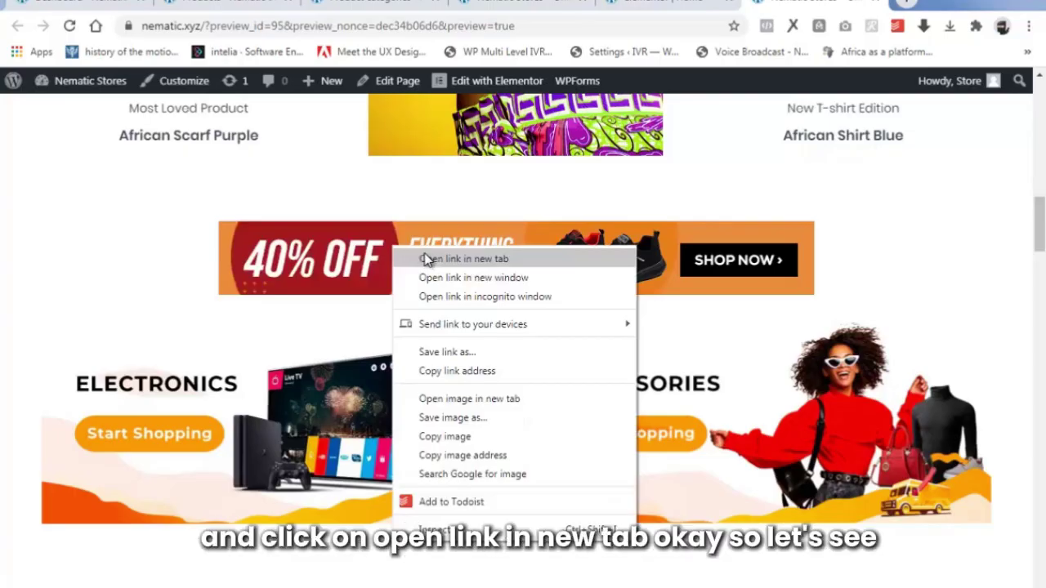
click(421, 259)
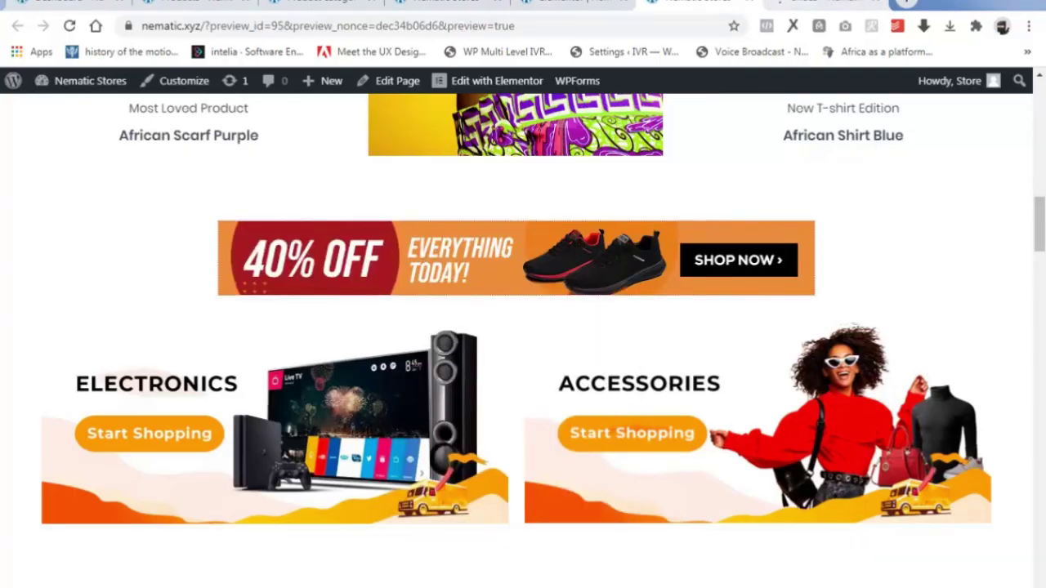
click(817, 2)
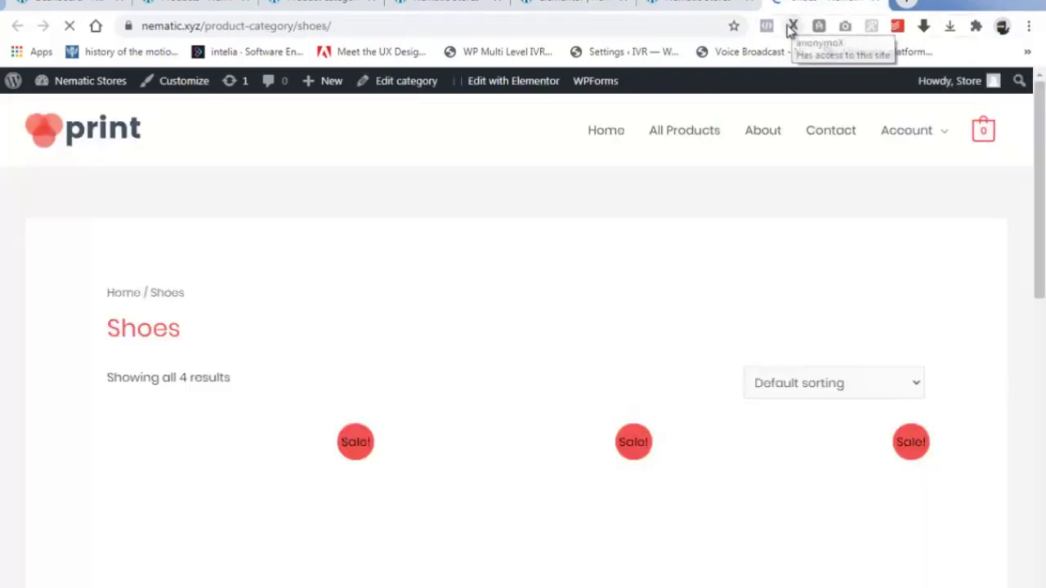
scroll(467, 428, down, 4)
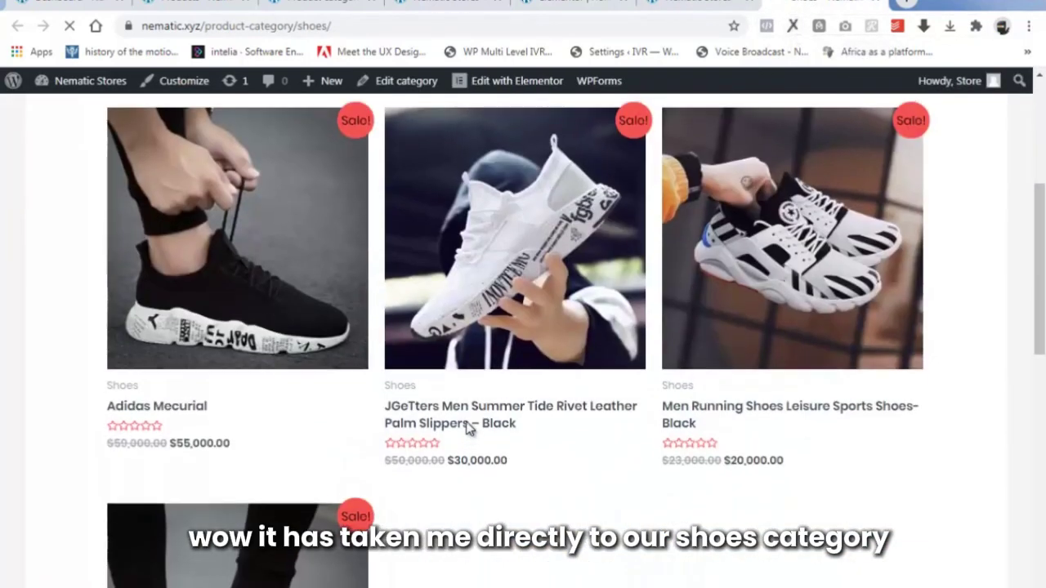
scroll(466, 427, down, 4)
scroll(467, 430, up, 8)
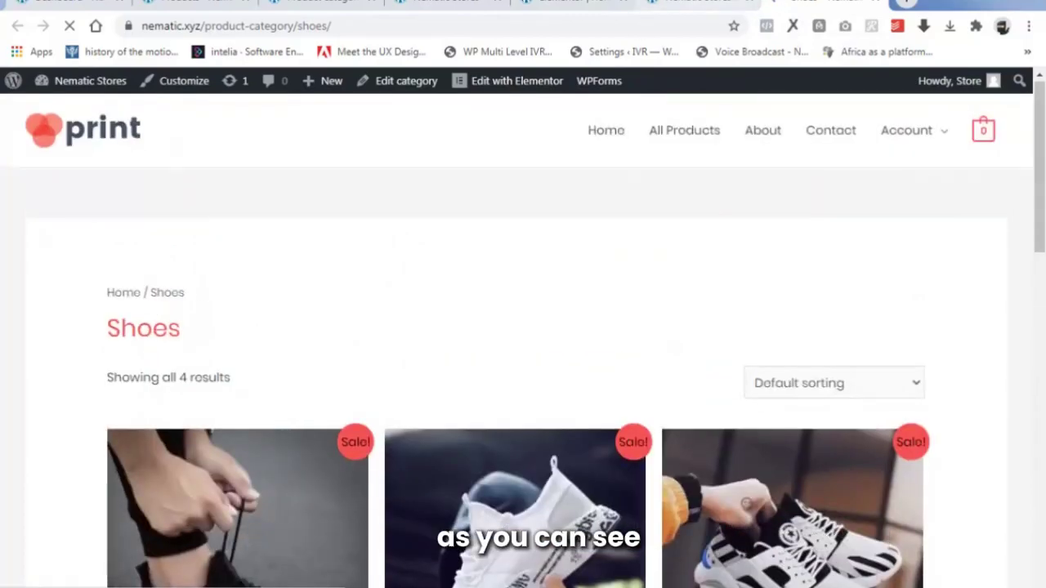
click(709, 4)
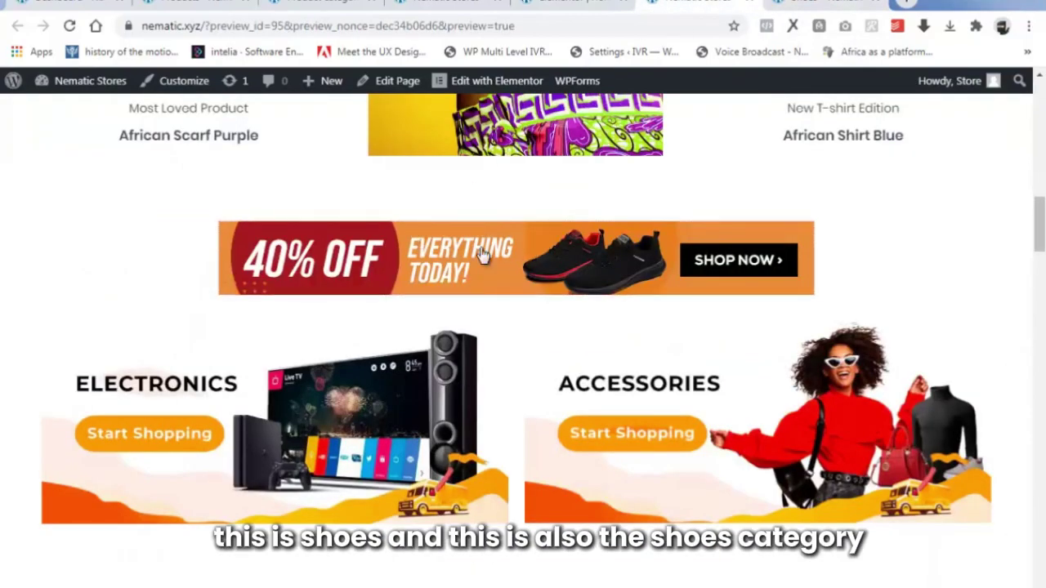
click(805, 4)
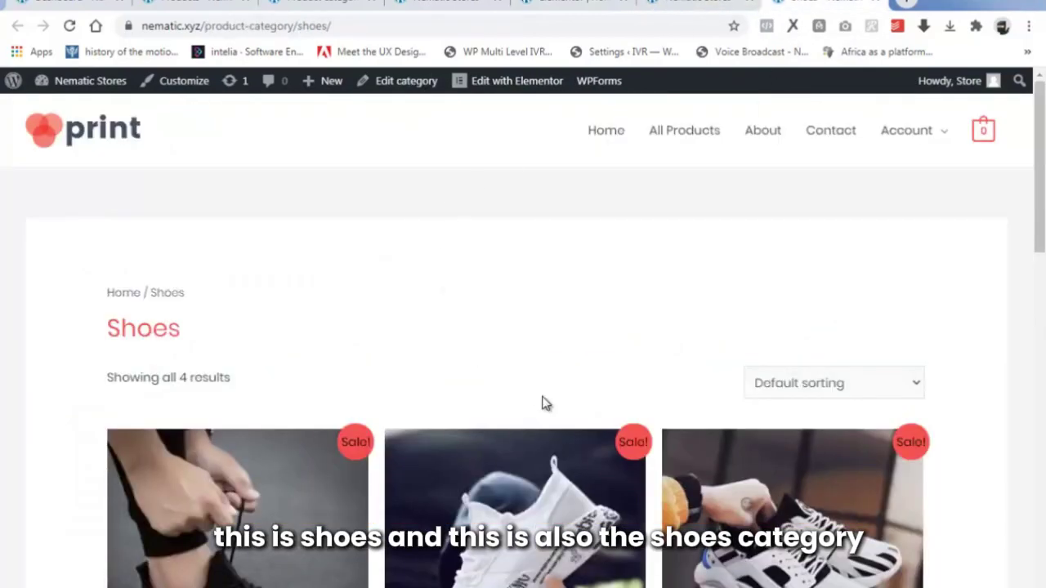
scroll(546, 403, down, 3)
click(657, 7)
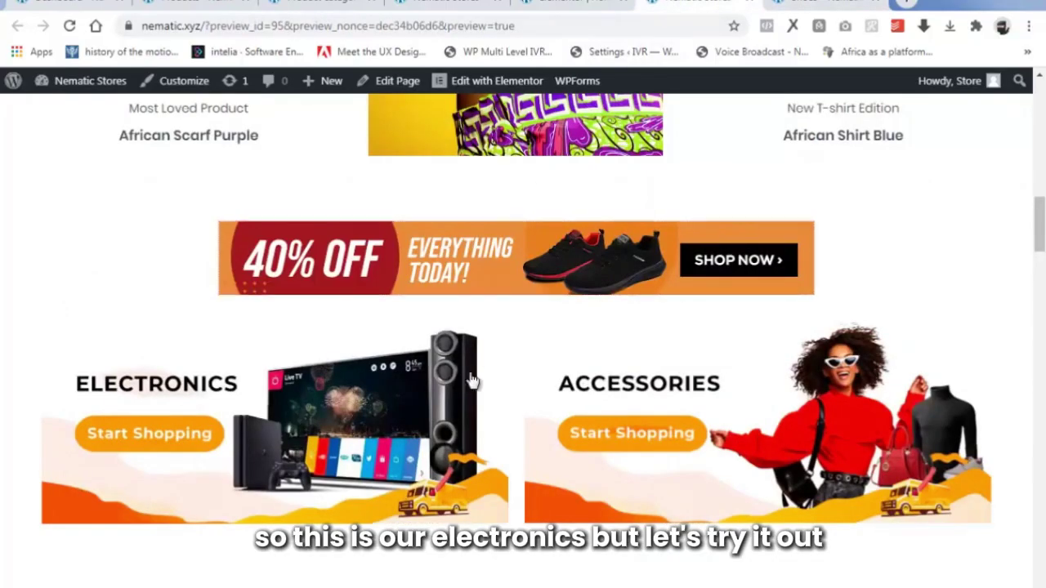
Confirm the Electronics banner links to the Electronics category page.
right_click(205, 417)
click(290, 131)
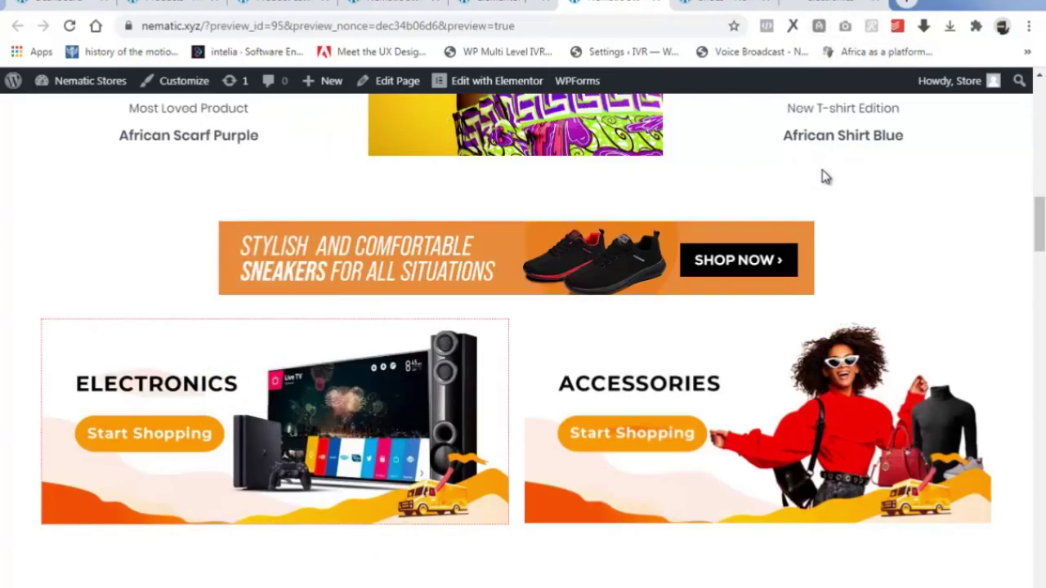
click(815, 2)
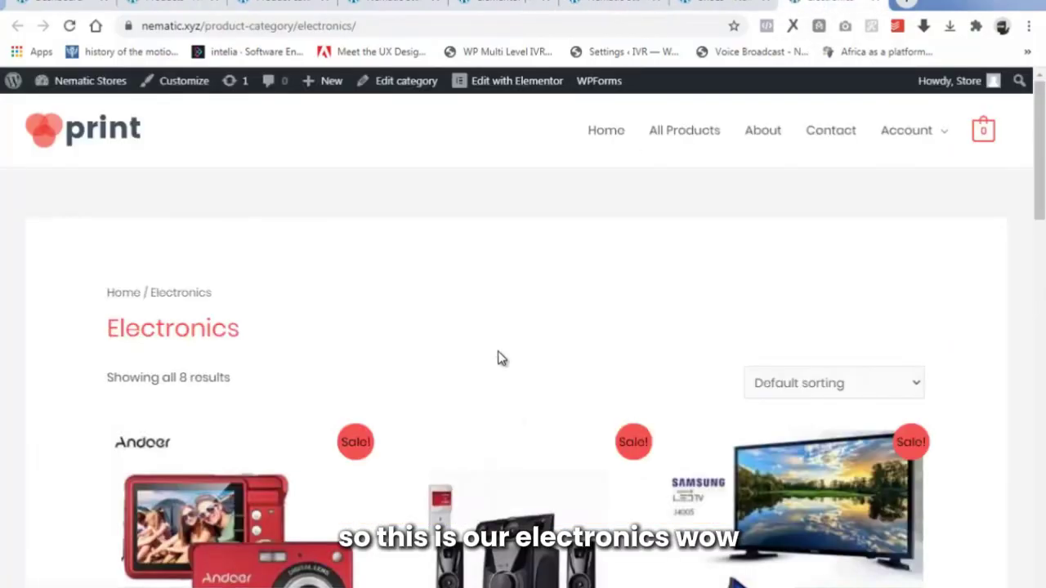
scroll(518, 381, down, 10)
scroll(523, 394, down, 8)
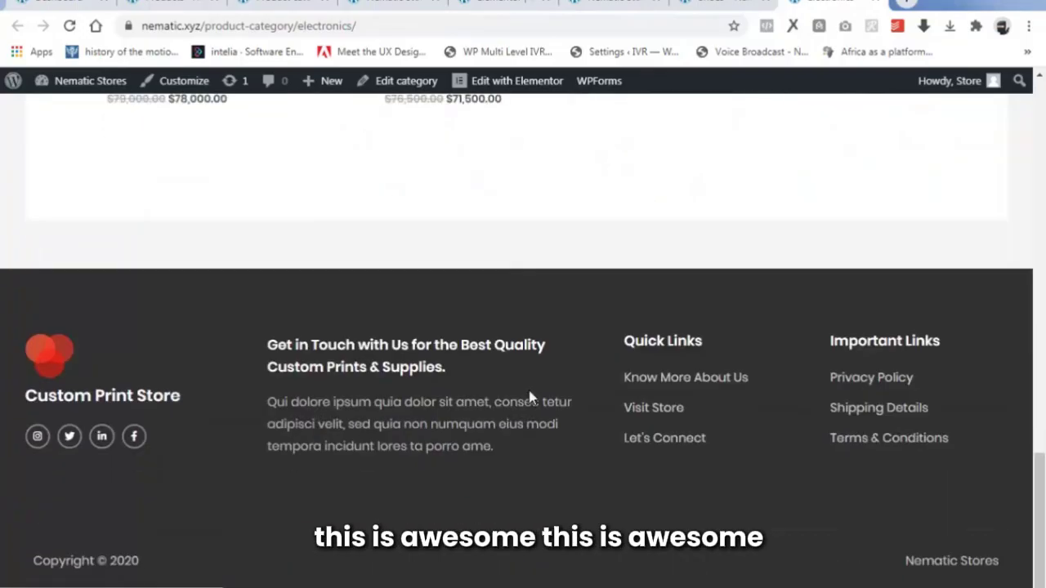
click(708, 4)
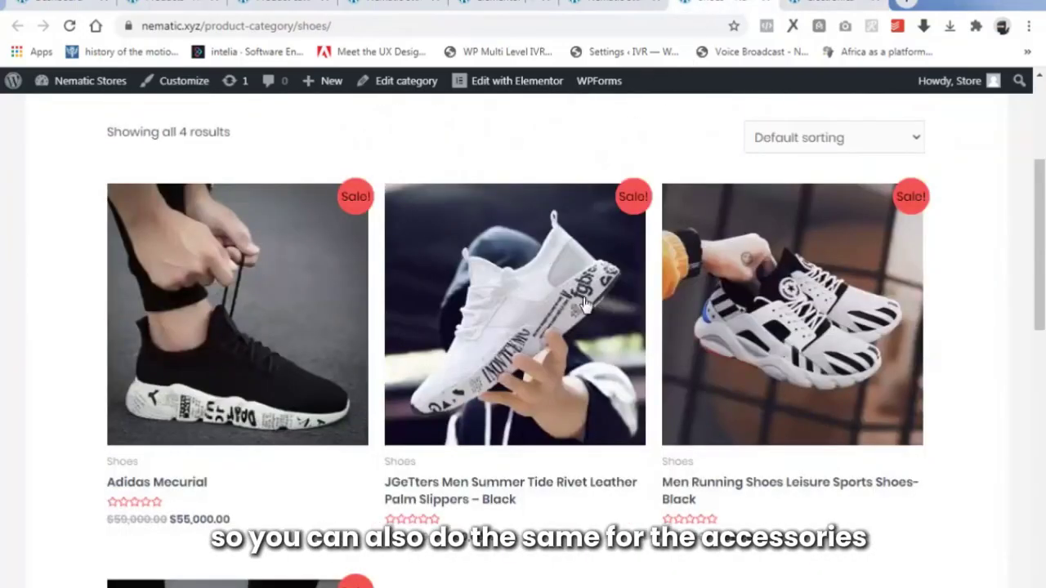
click(613, 4)
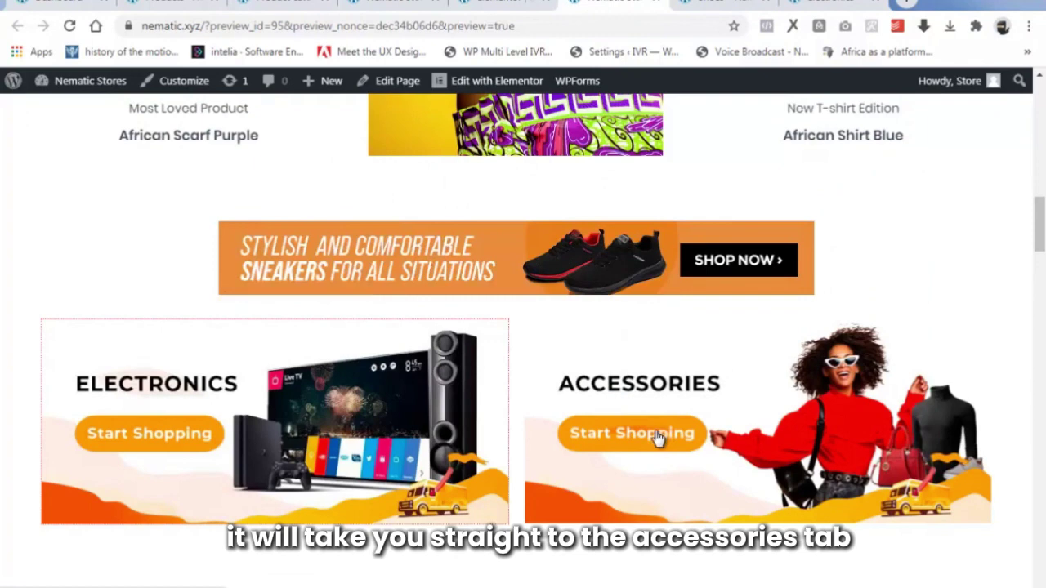
scroll(657, 439, up, 3)
scroll(657, 439, up, 2)
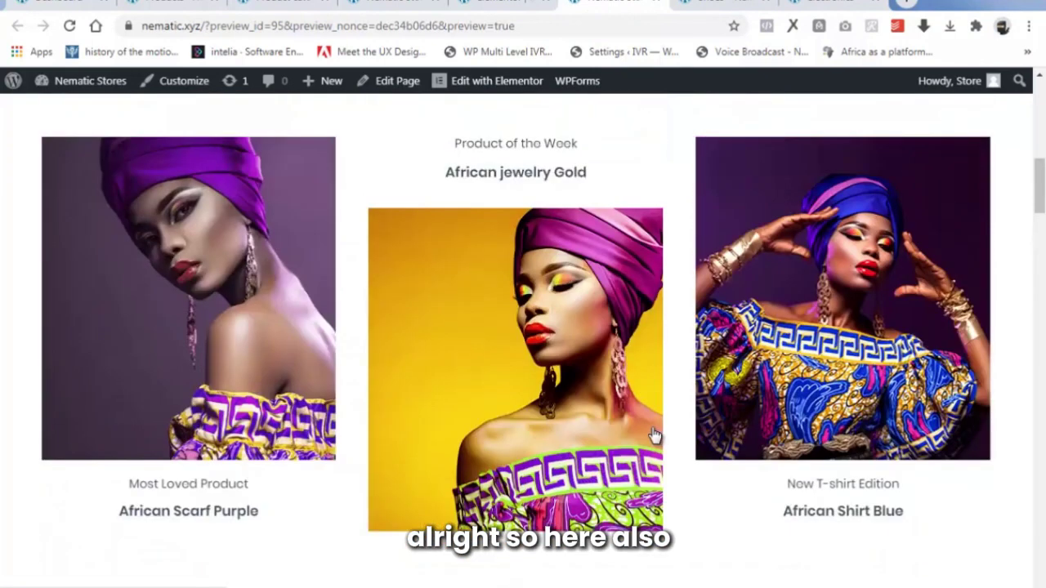
Confirm the Product of the Week image links to the ROLEX 45Y763ER product page at $19,780.00.
right_click(480, 331)
click(571, 41)
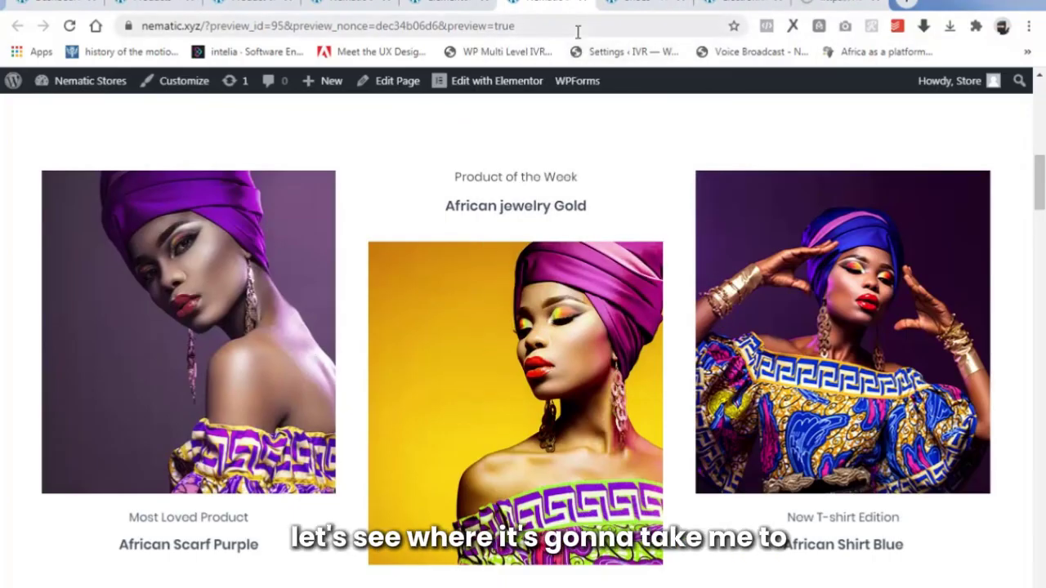
click(835, 5)
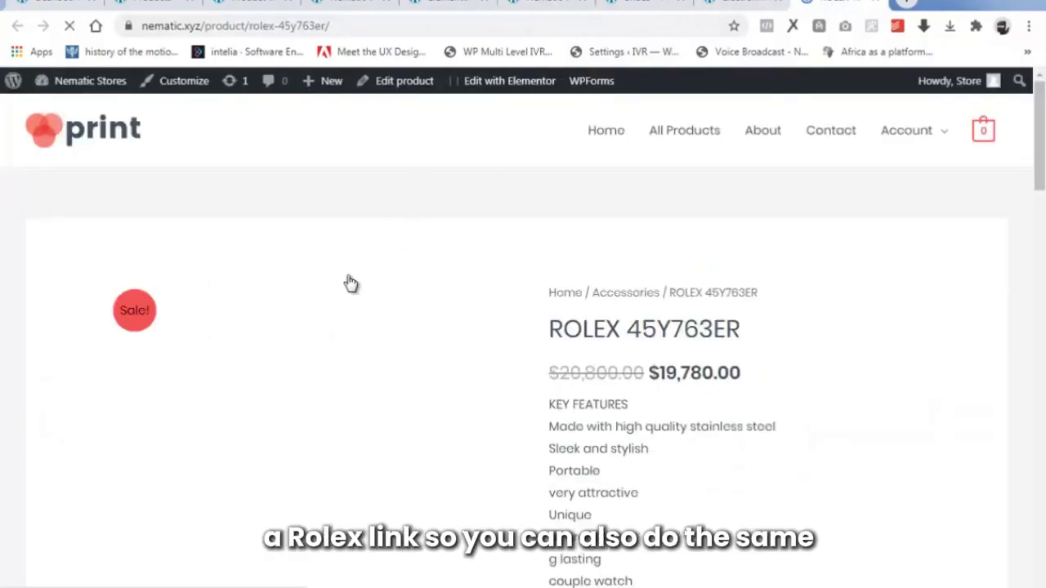
scroll(234, 351, down, 15)
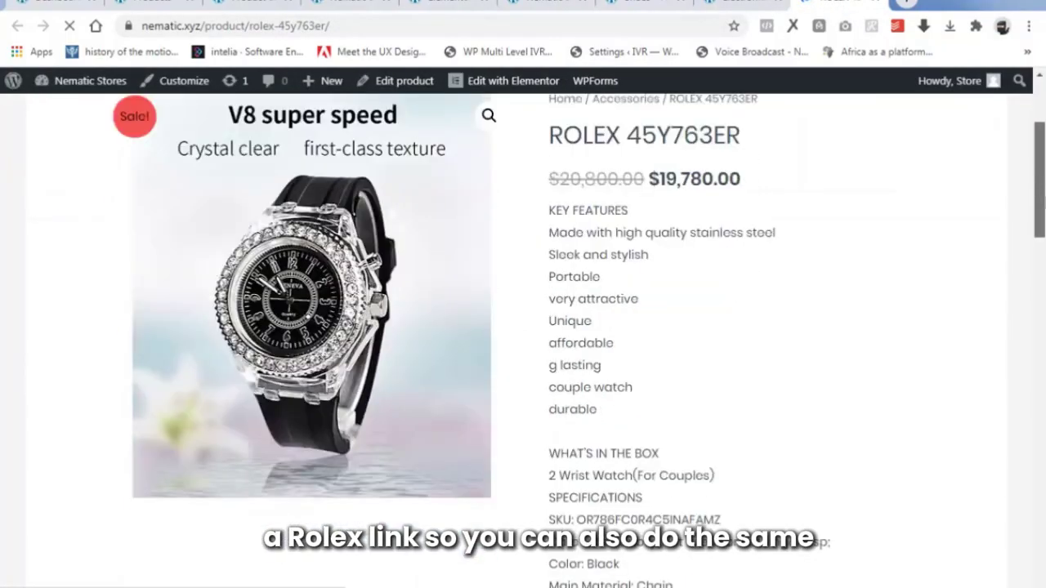
scroll(523, 327, up, 15)
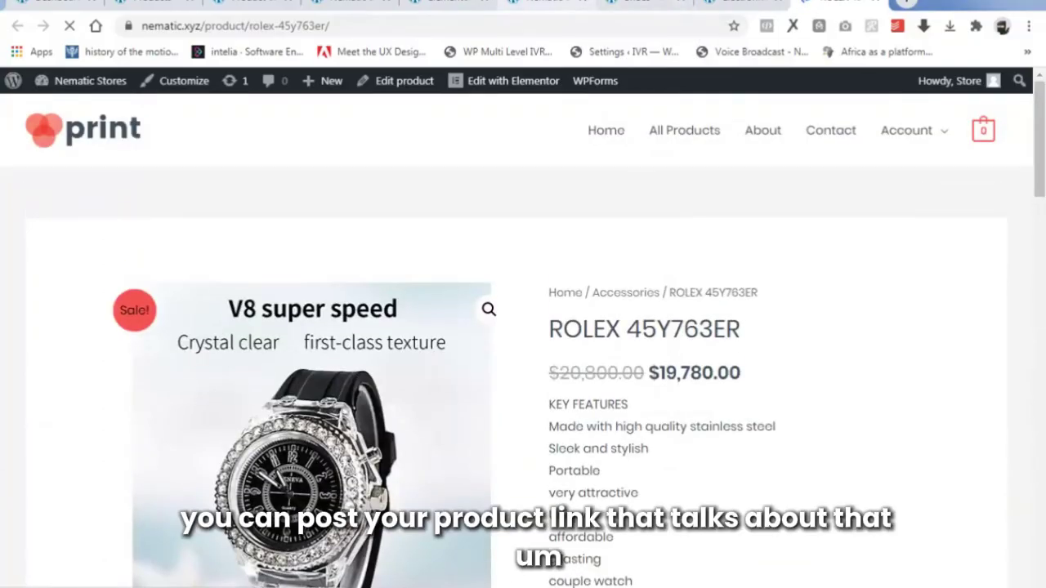
click(542, 3)
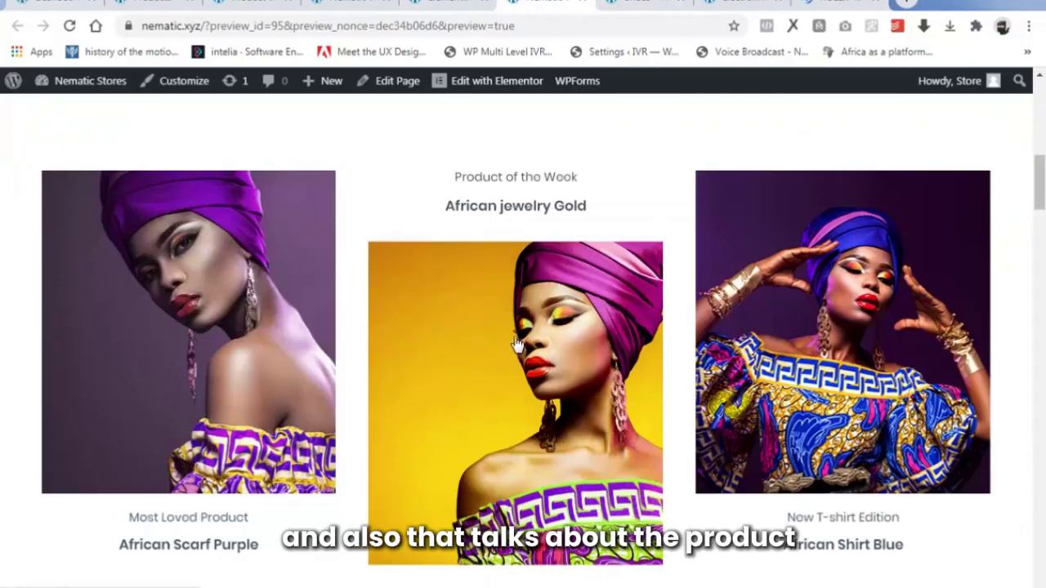
scroll(1022, 195, down, 3)
scroll(301, 282, down, 8)
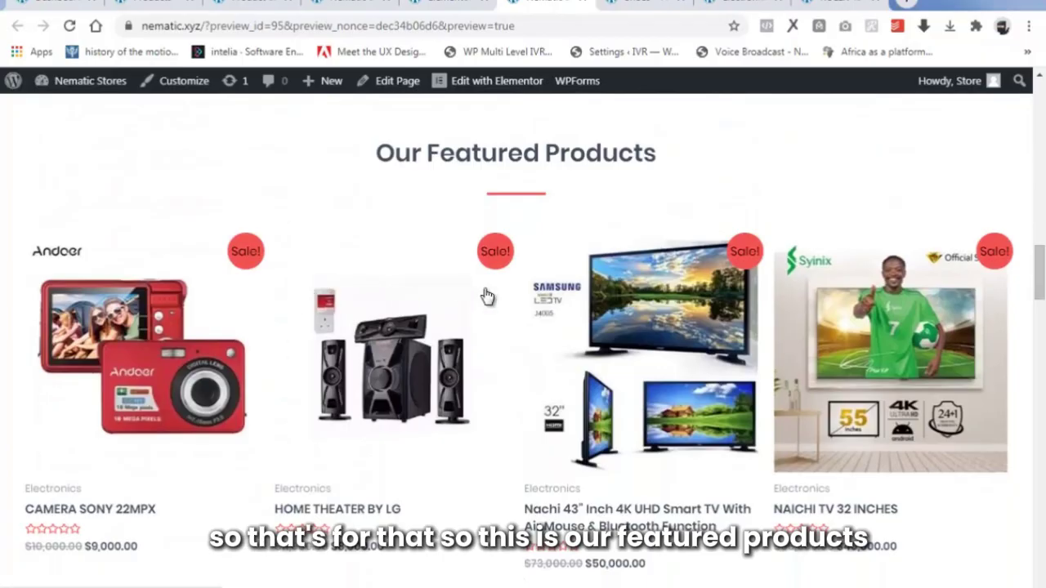
scroll(1041, 282, down, 1)
scroll(1041, 282, down, 2)
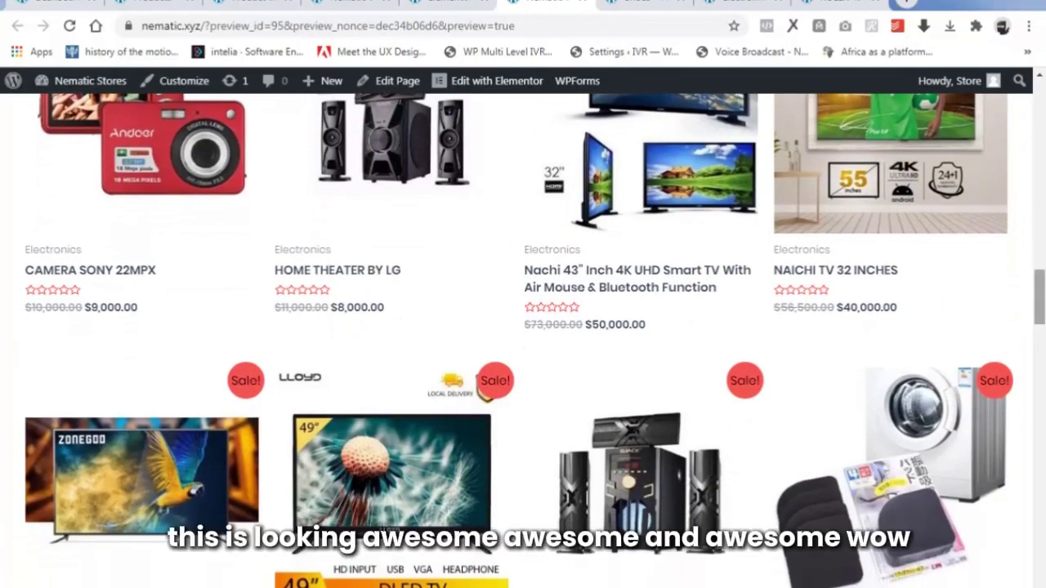
scroll(1042, 281, down, 5)
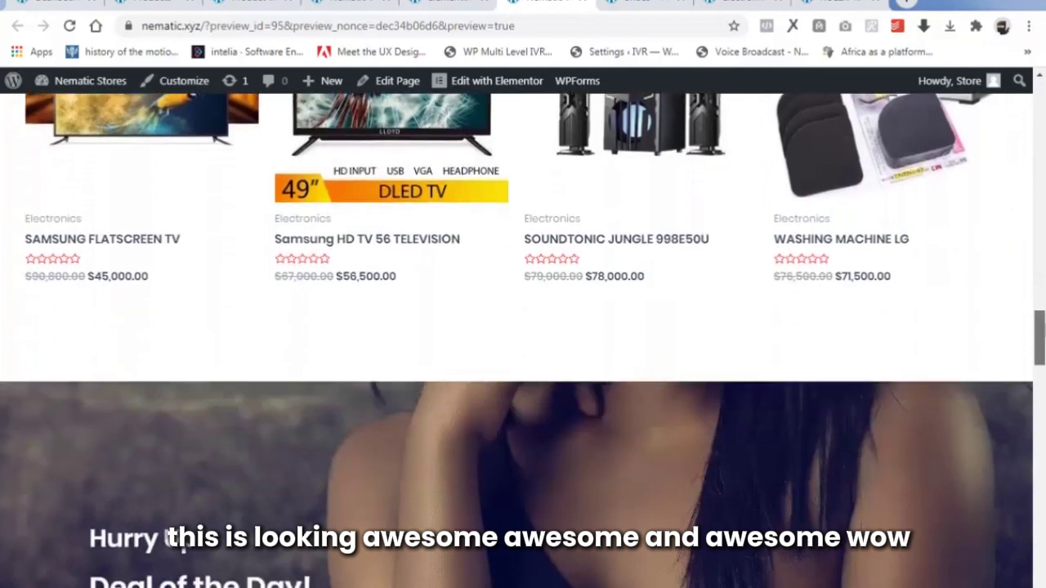
scroll(523, 327, down, 2)
scroll(1041, 447, down, 12)
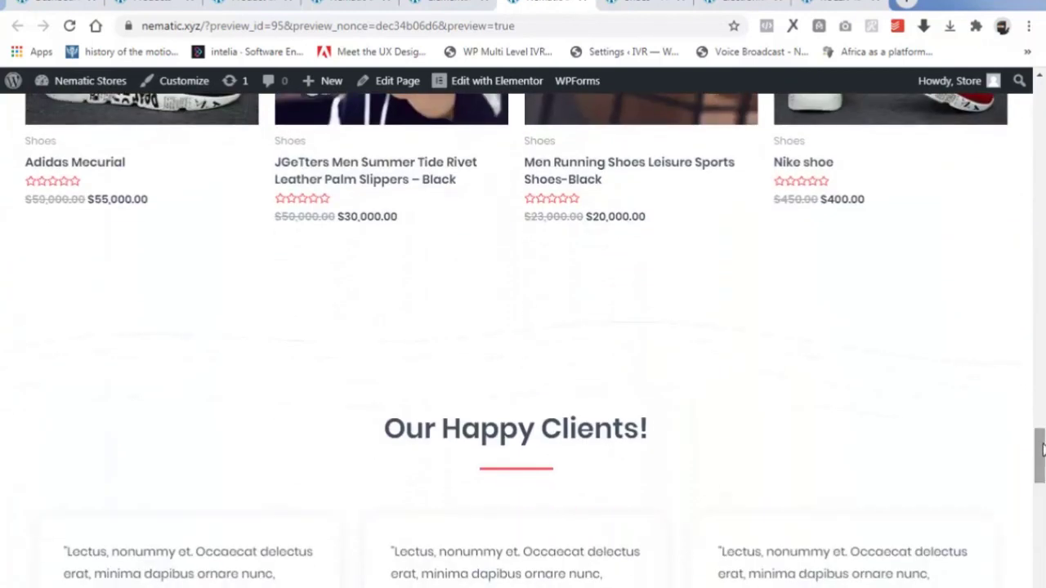
scroll(1042, 448, up, 3)
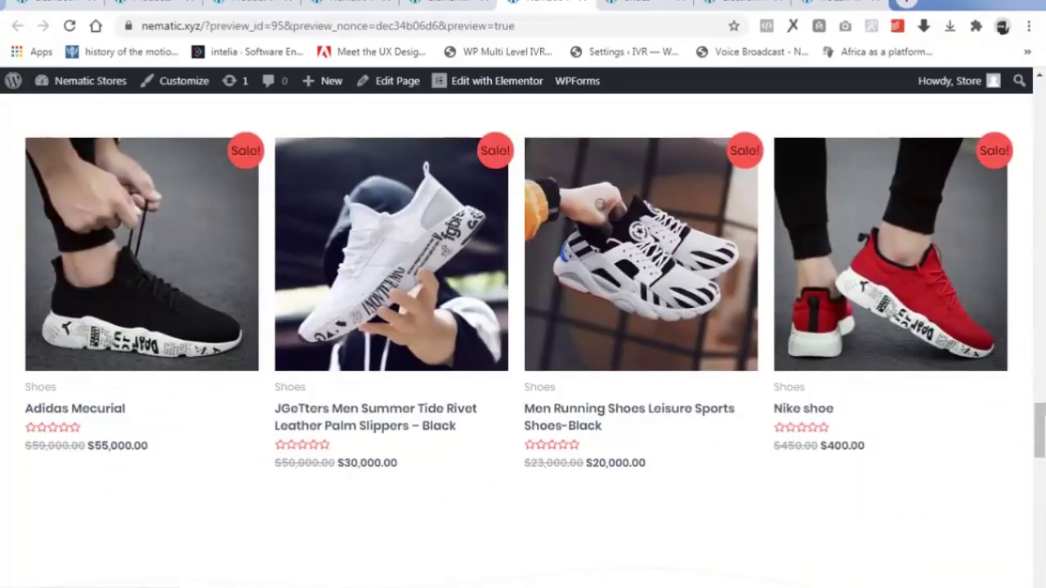
drag(1041, 431, 1041, 488)
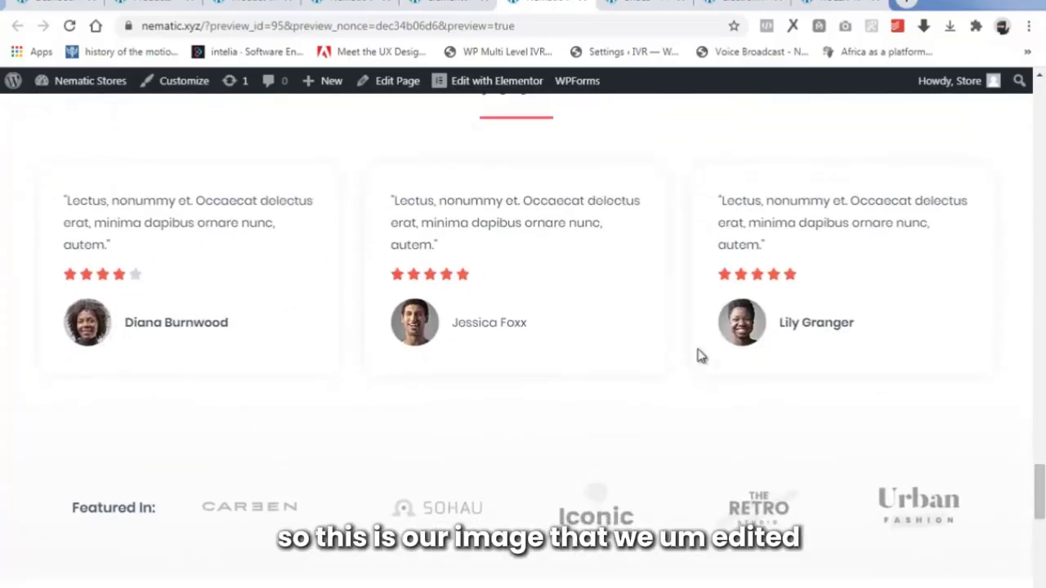
drag(1040, 491, 1040, 545)
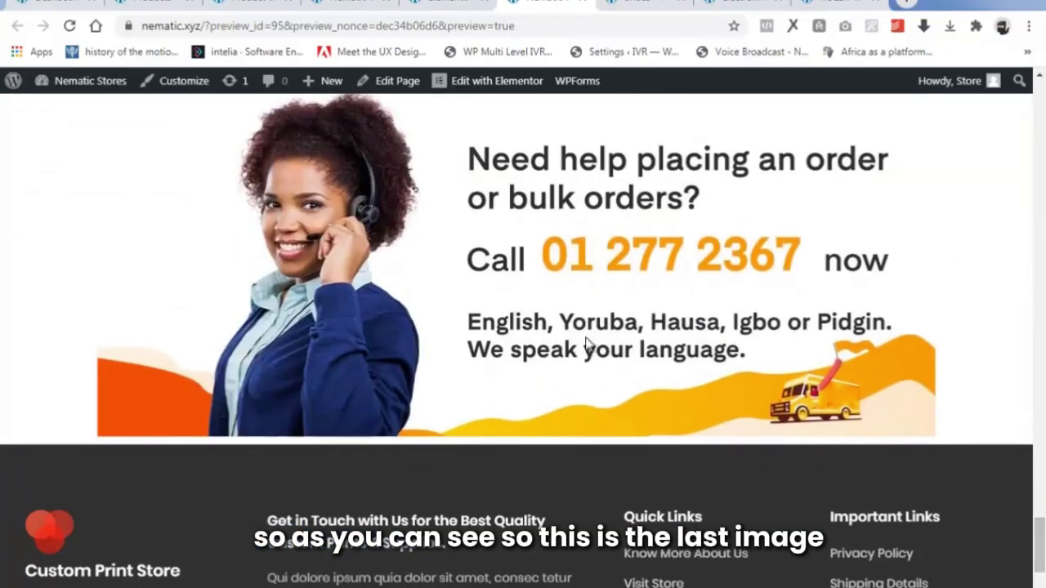
scroll(572, 350, up, 2)
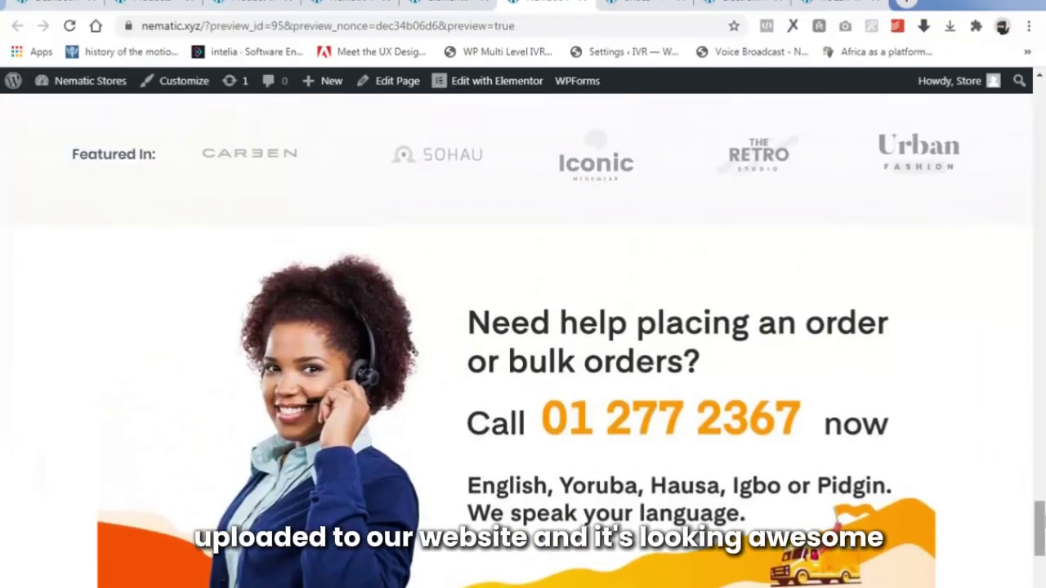
scroll(1032, 518, down, 4)
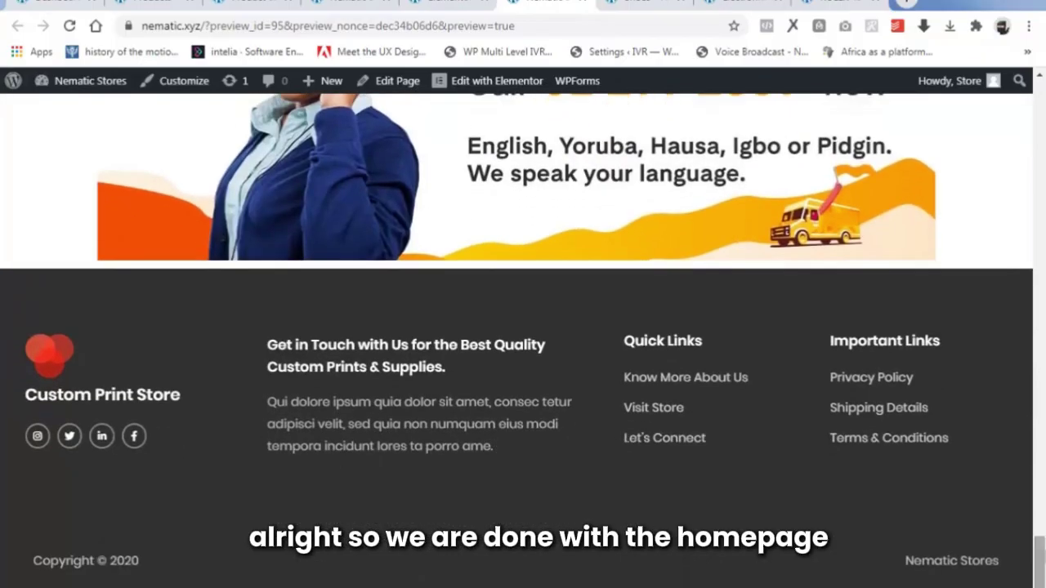
drag(1040, 552, 897, 162)
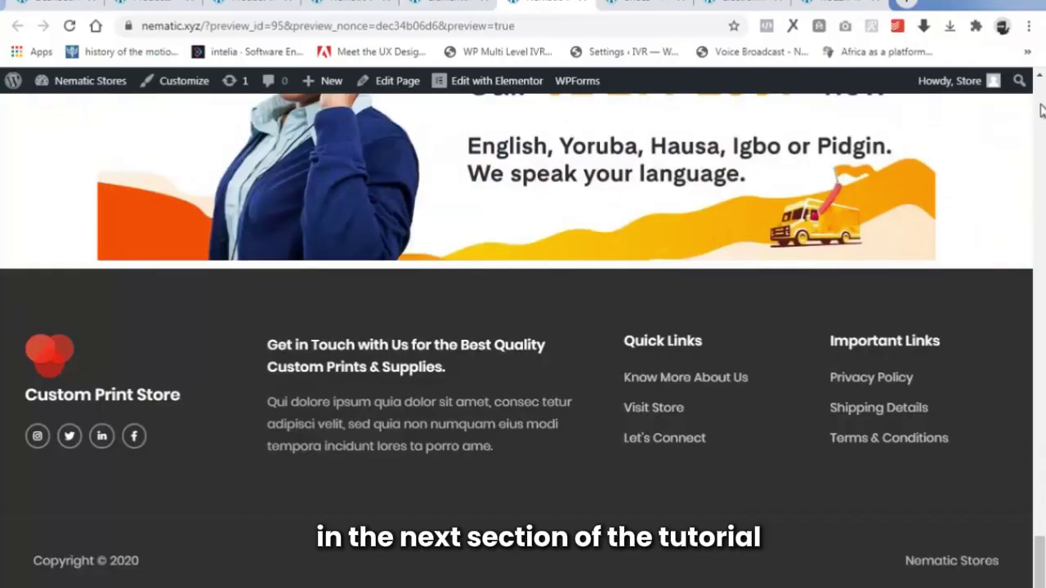
Switch to the live nematic.xyz homepage showing the 'Beauty Selections Made Just For You' hero.
click(1040, 111)
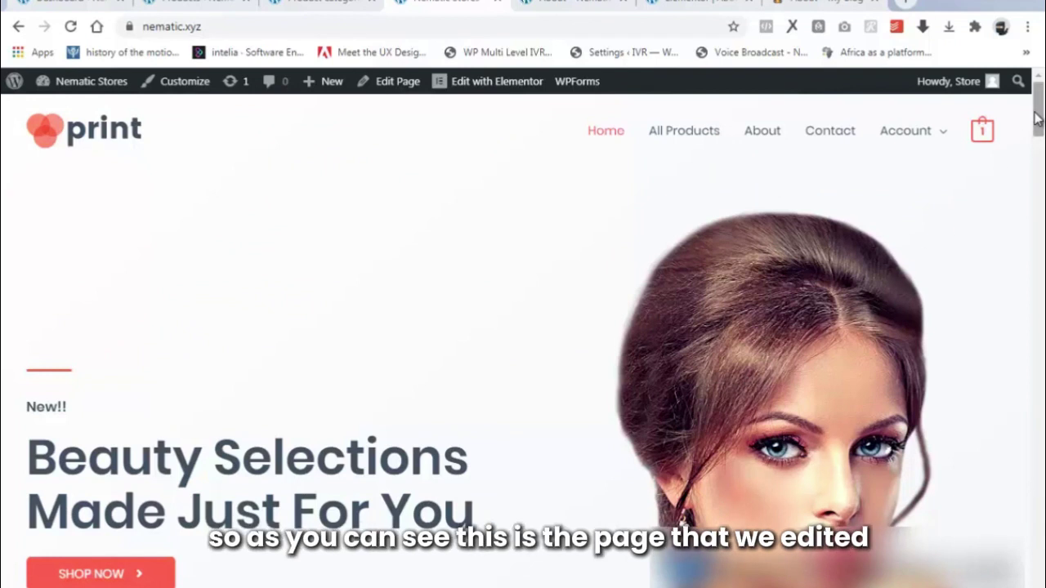
drag(1038, 123, 1037, 96)
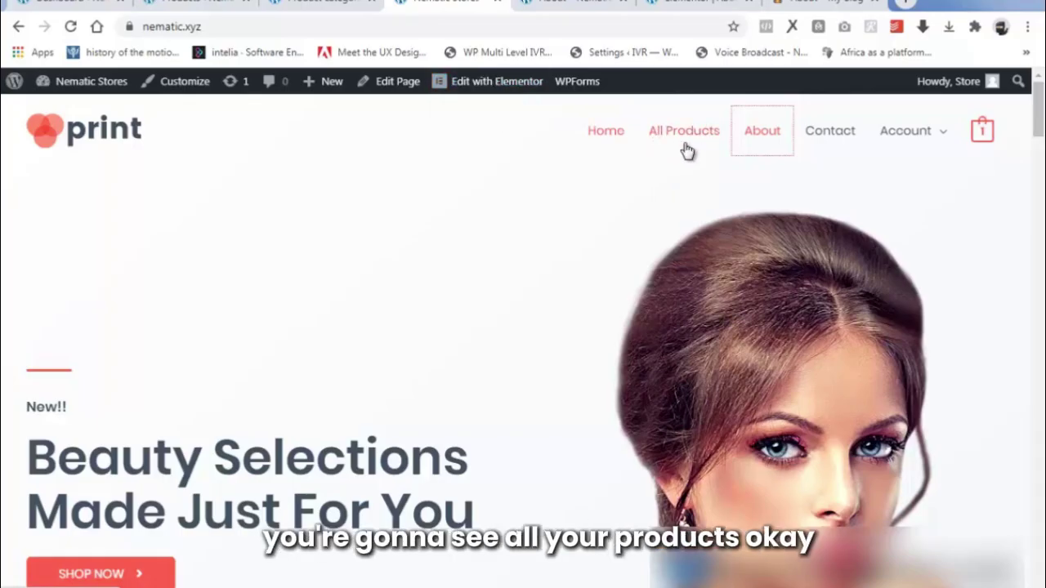
Go to the About page, review its Lorem Ipsum content, and launch Edit with Elementor.
click(752, 136)
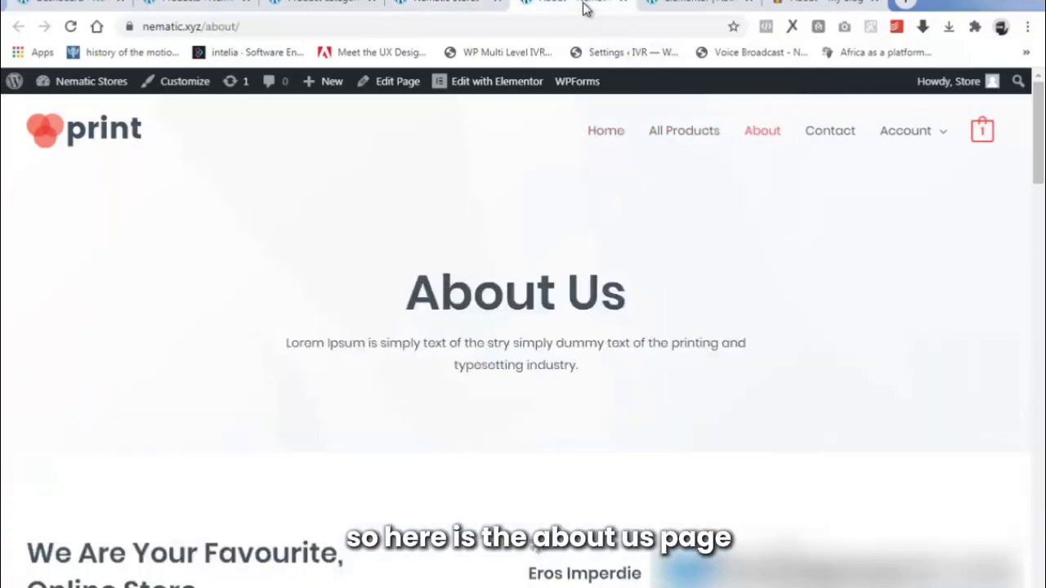
scroll(613, 363, down, 15)
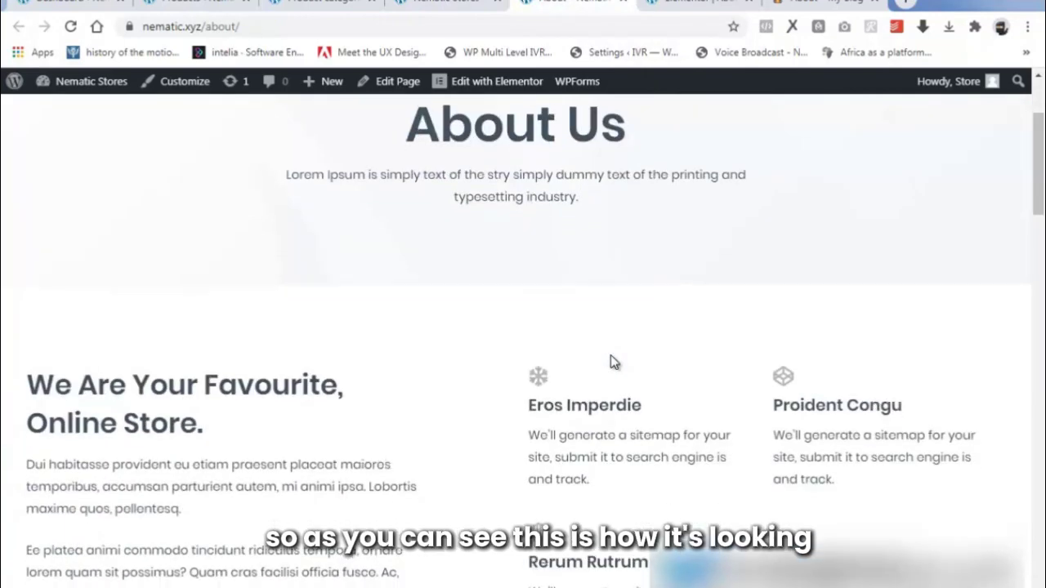
scroll(612, 362, down, 10)
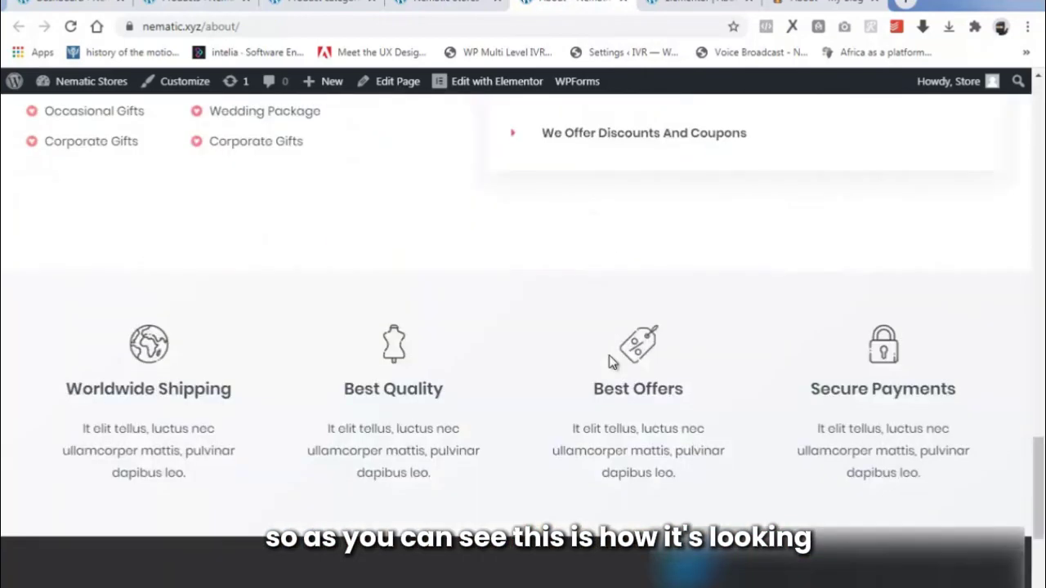
scroll(608, 360, up, 20)
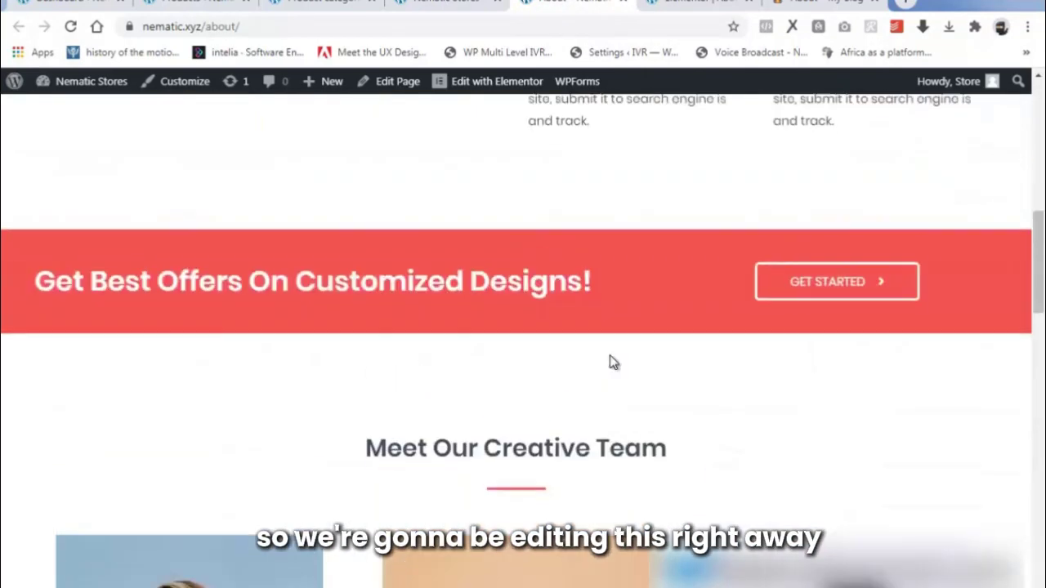
scroll(613, 363, up, 3)
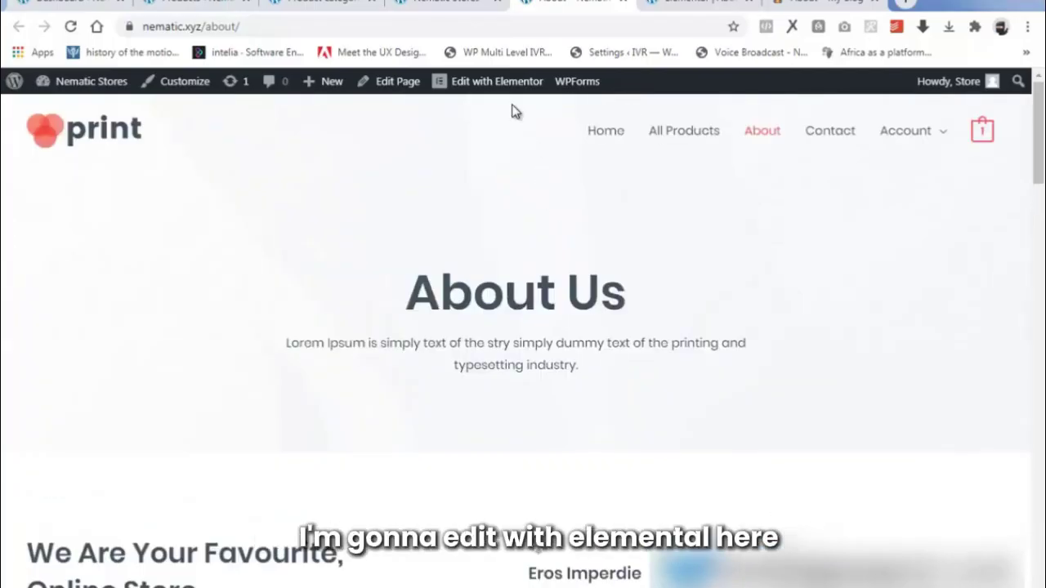
mouse_move(485, 91)
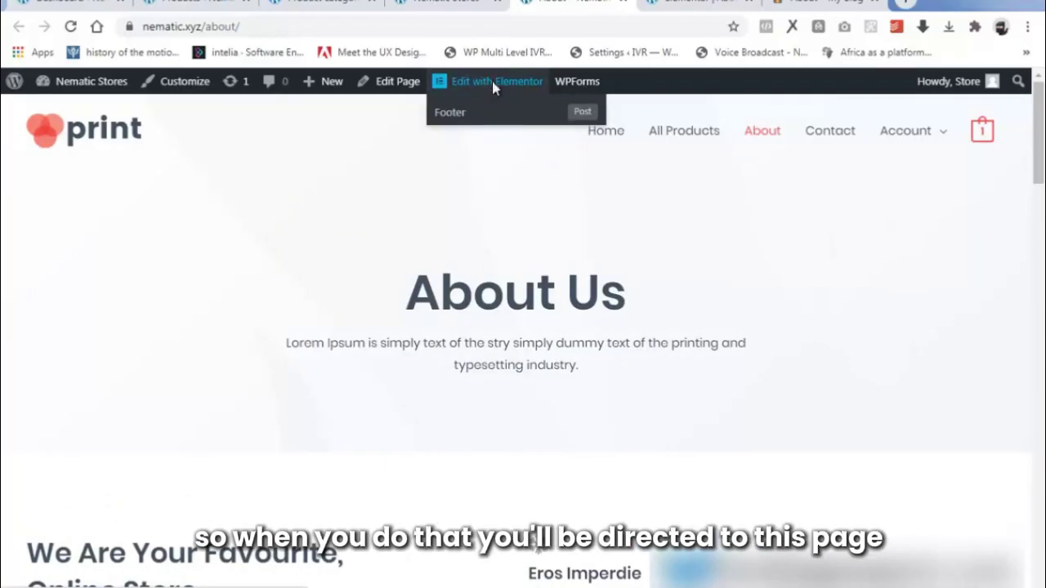
click(492, 82)
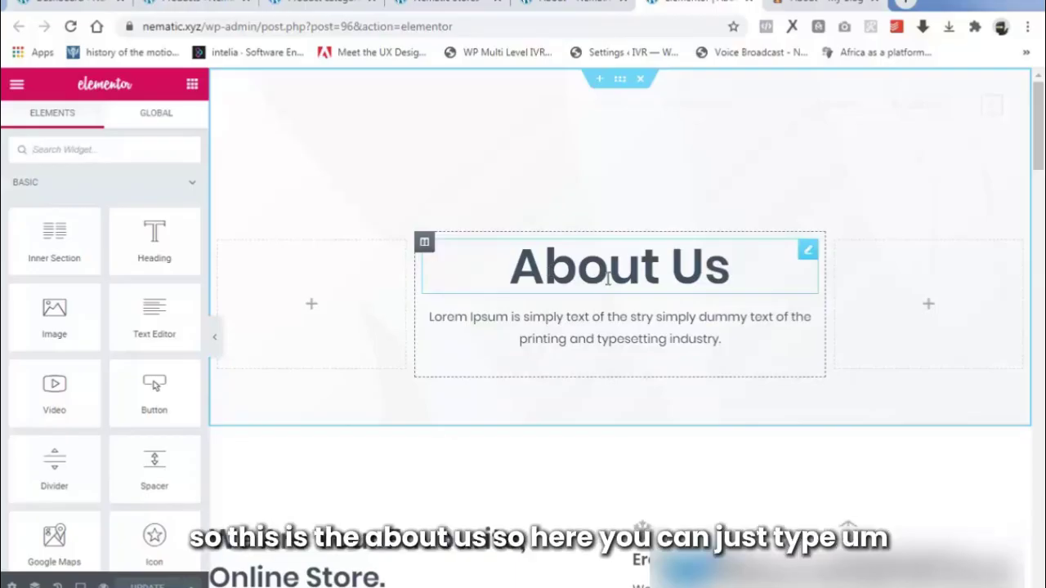
Change the About Us heading title to 'About Nematic Stores'.
click(607, 279)
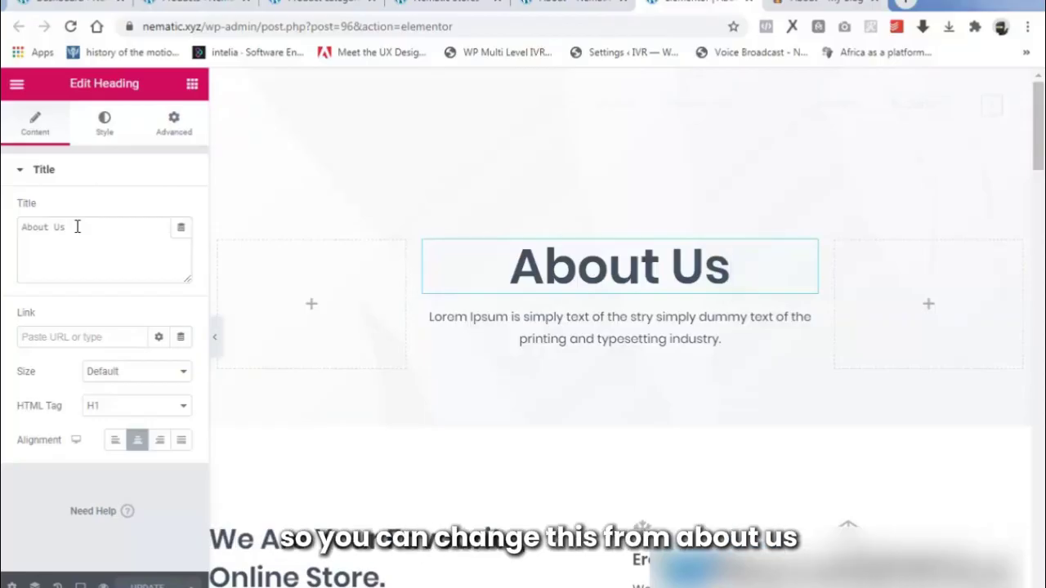
key(BackSpace)
key(BackSpace)
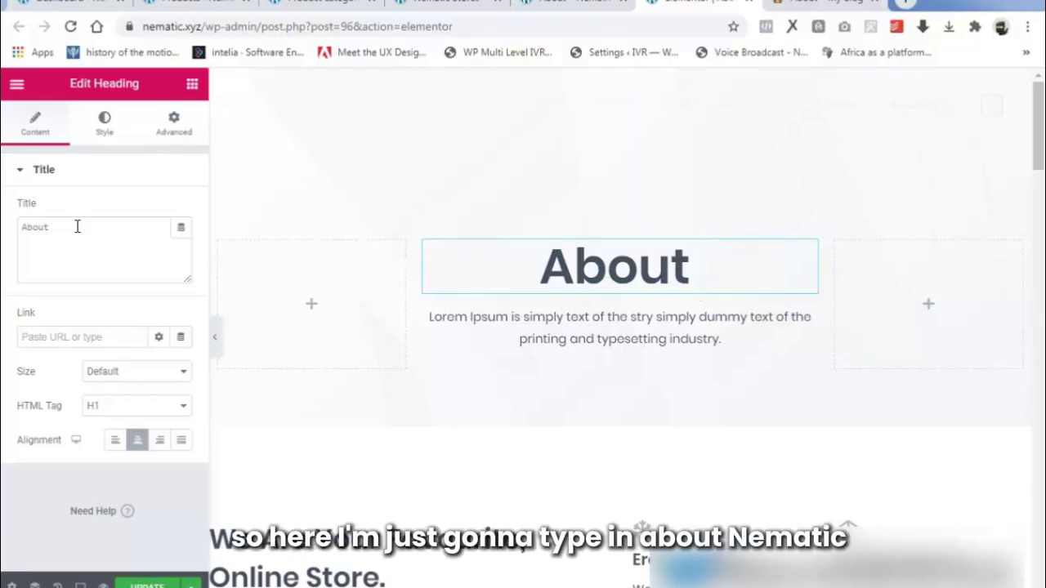
text(Ne)
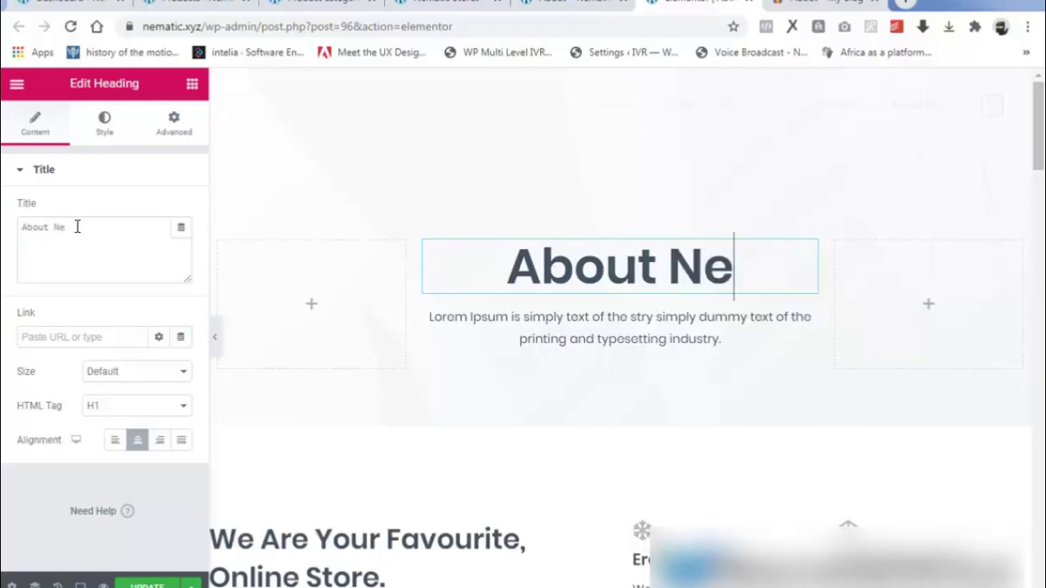
text(matic )
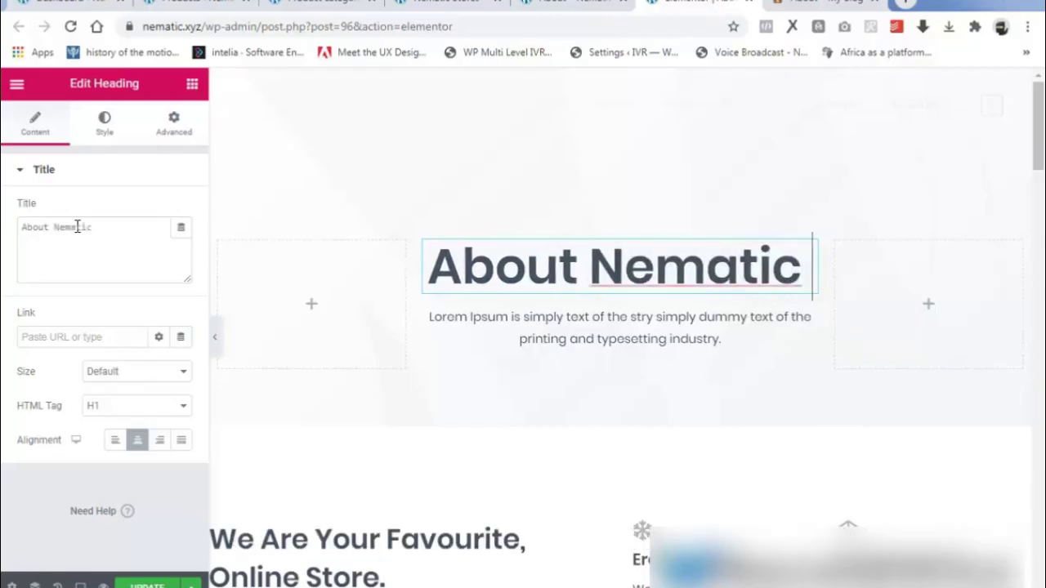
text(Sto)
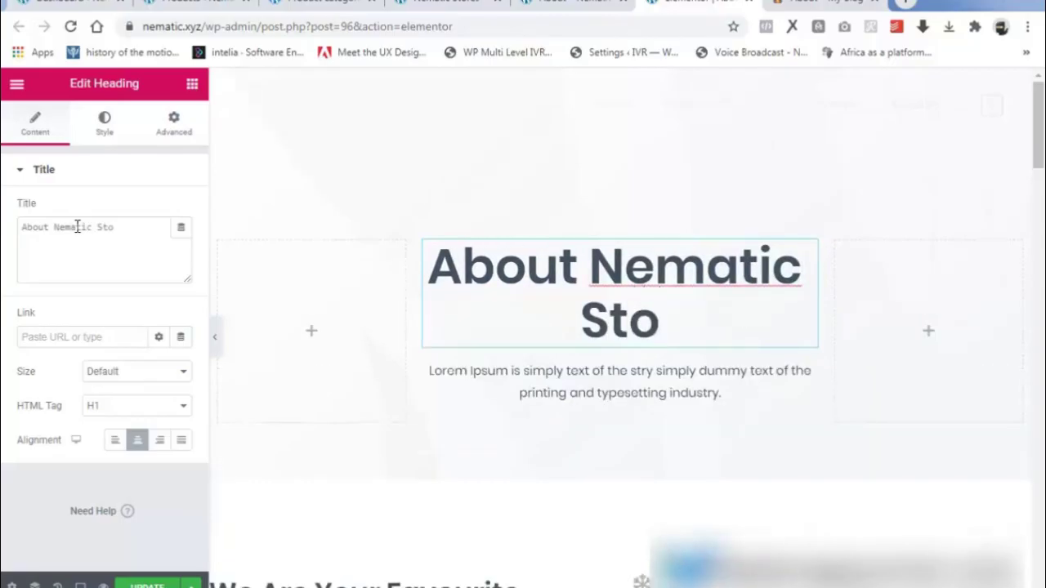
text(res)
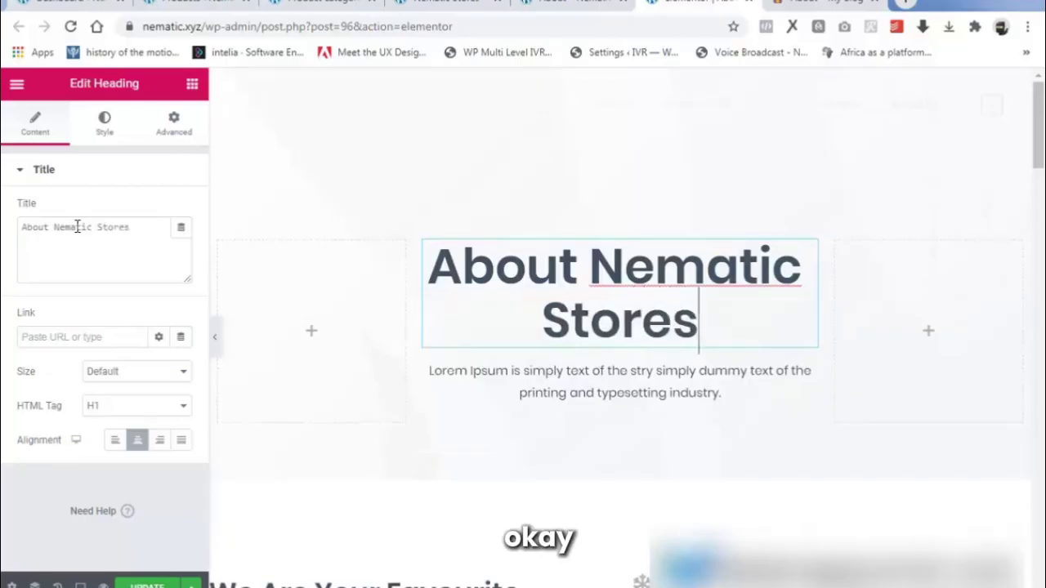
Select the Lorem Ipsum text widget below the heading for editing.
click(583, 384)
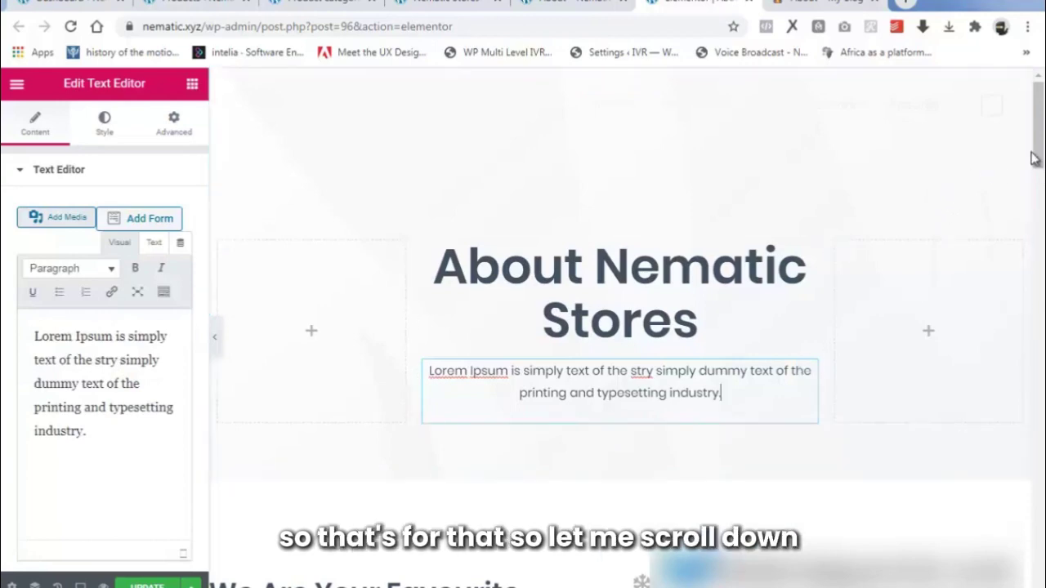
drag(1039, 143, 1039, 159)
scroll(1039, 179, down, 1)
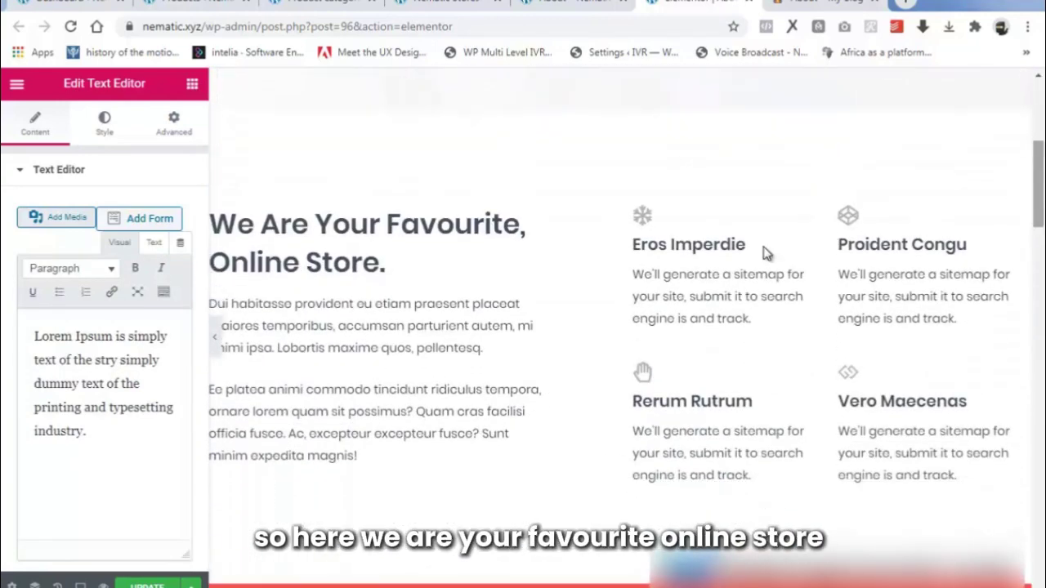
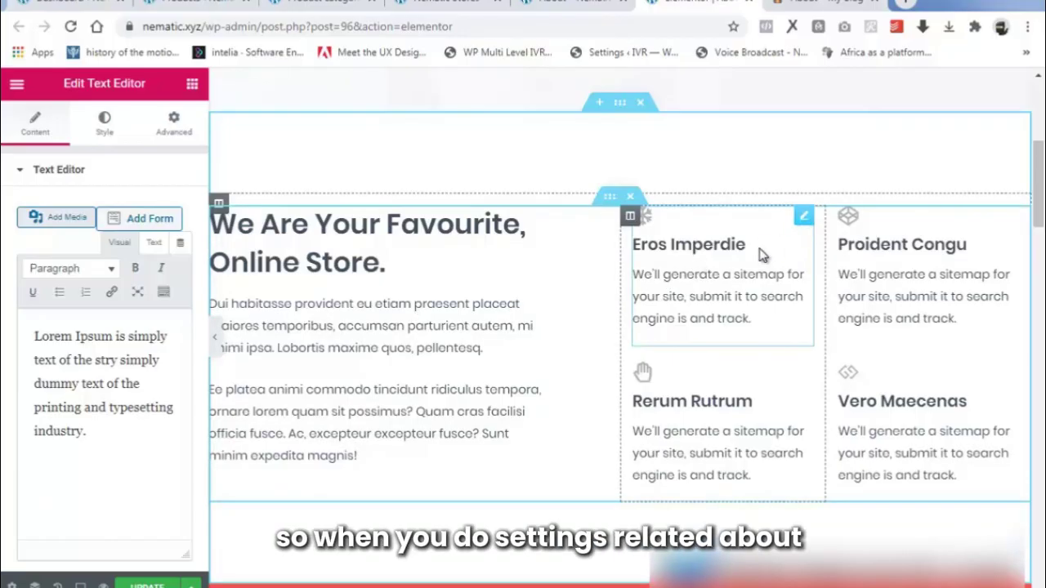
Retitle the first feature box '6,000,000 Products' and paste in a Nematic assortment description.
click(803, 219)
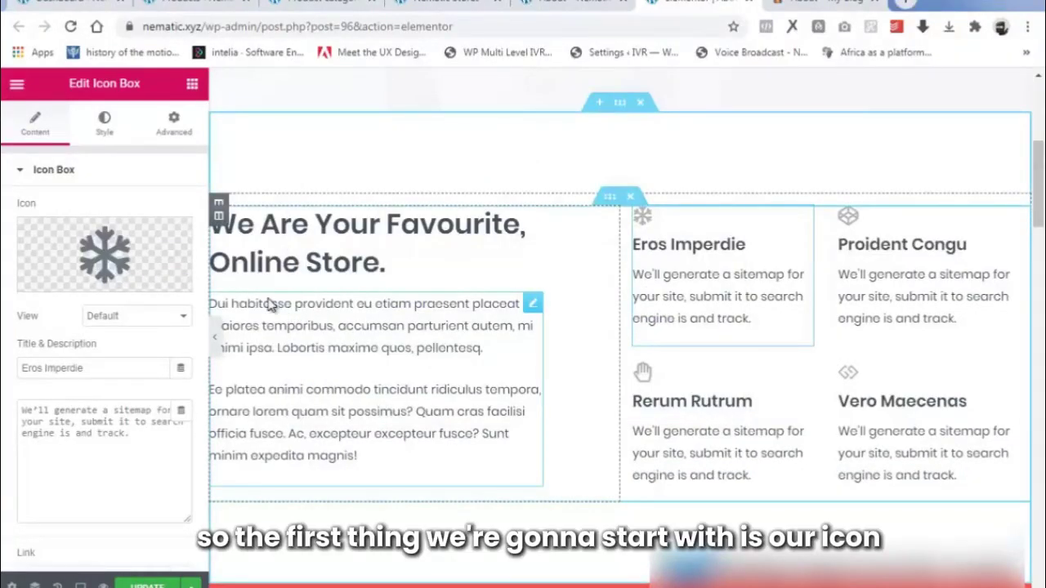
mouse_move(72, 249)
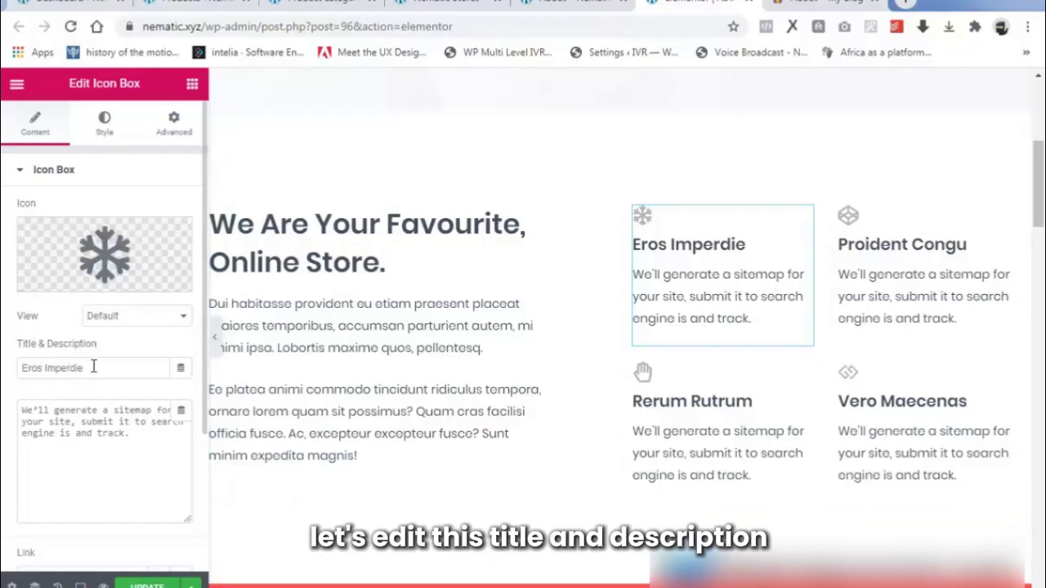
drag(94, 368, 4, 367)
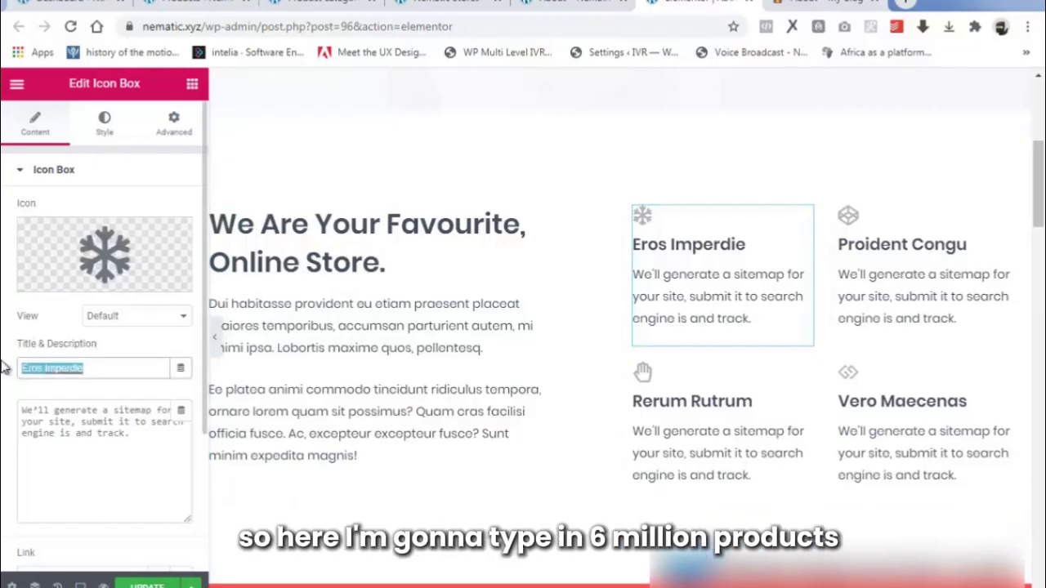
text(6, 0)
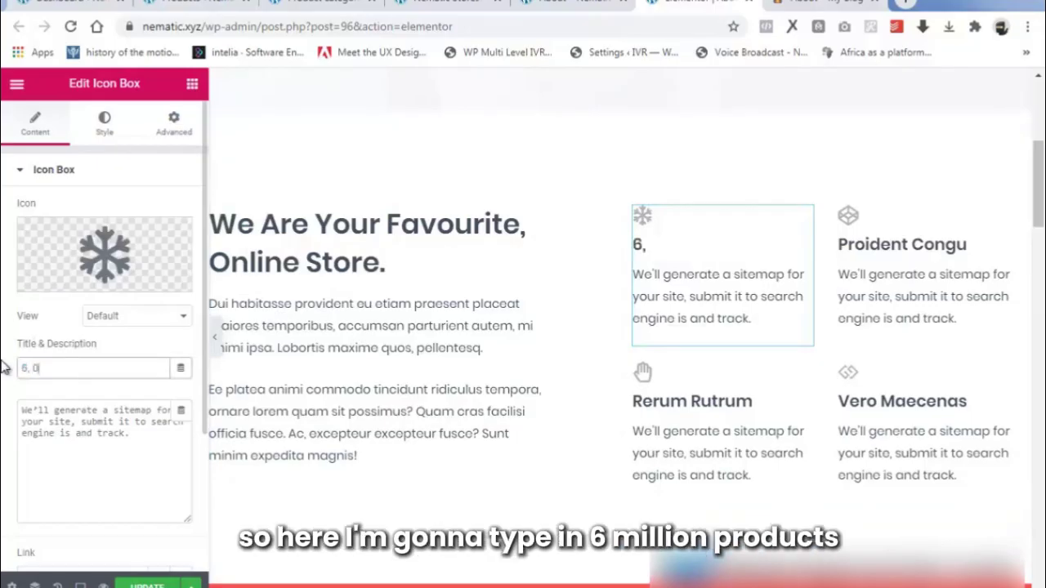
text(00,000 Products)
key(BackSpace)
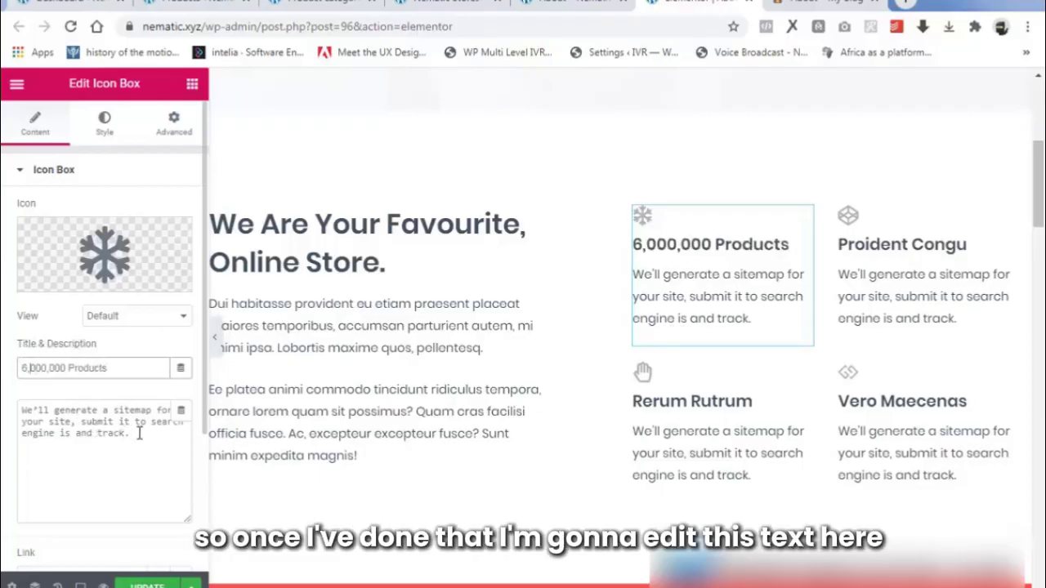
drag(139, 434, 4, 411)
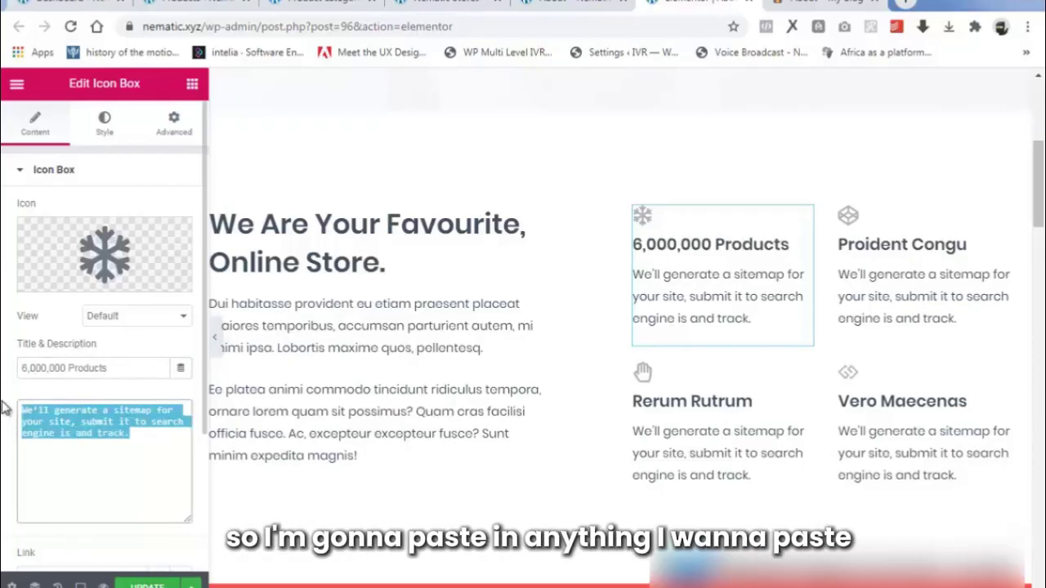
text(offers the widest assortment at an unbeatable price.)
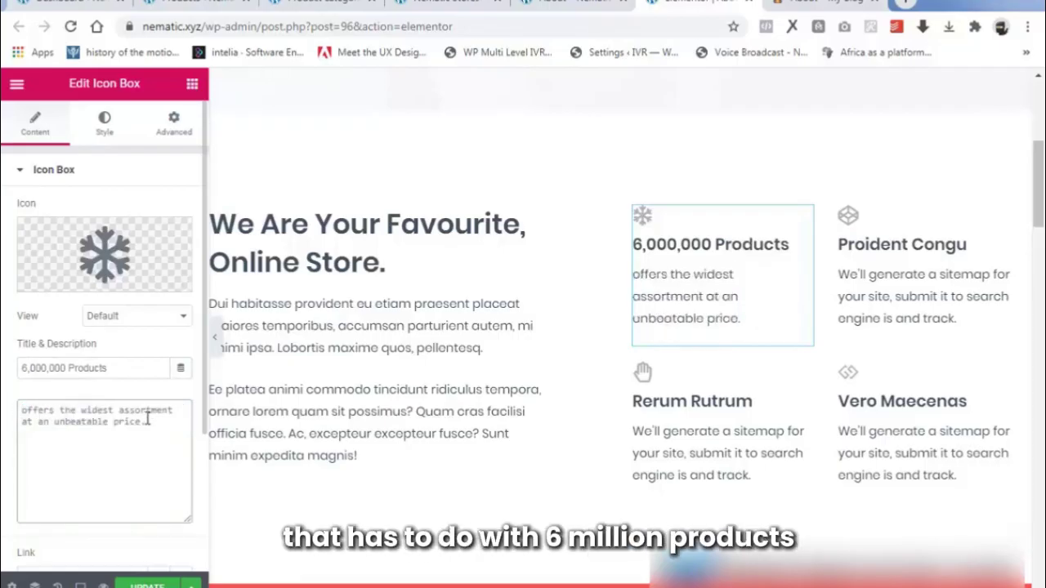
text(Nema)
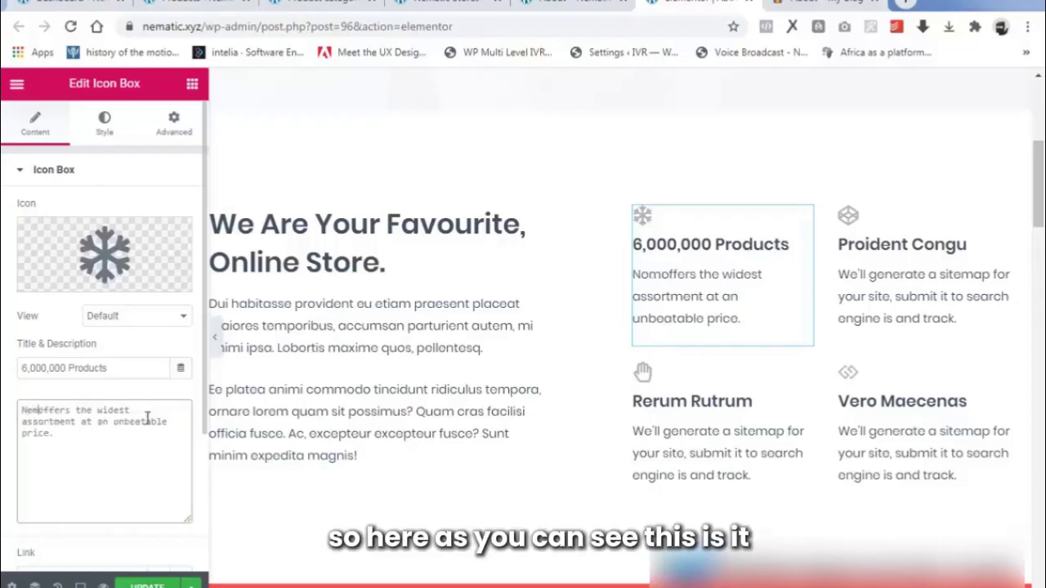
text(tic)
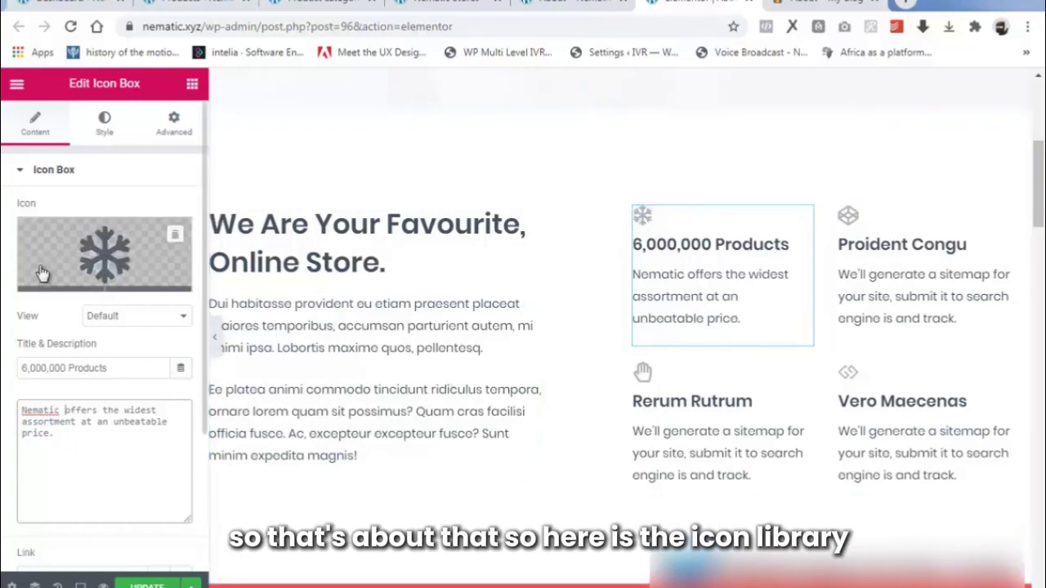
Replace the snowflake icon with the Gift icon from the Icon Library.
mouse_move(49, 280)
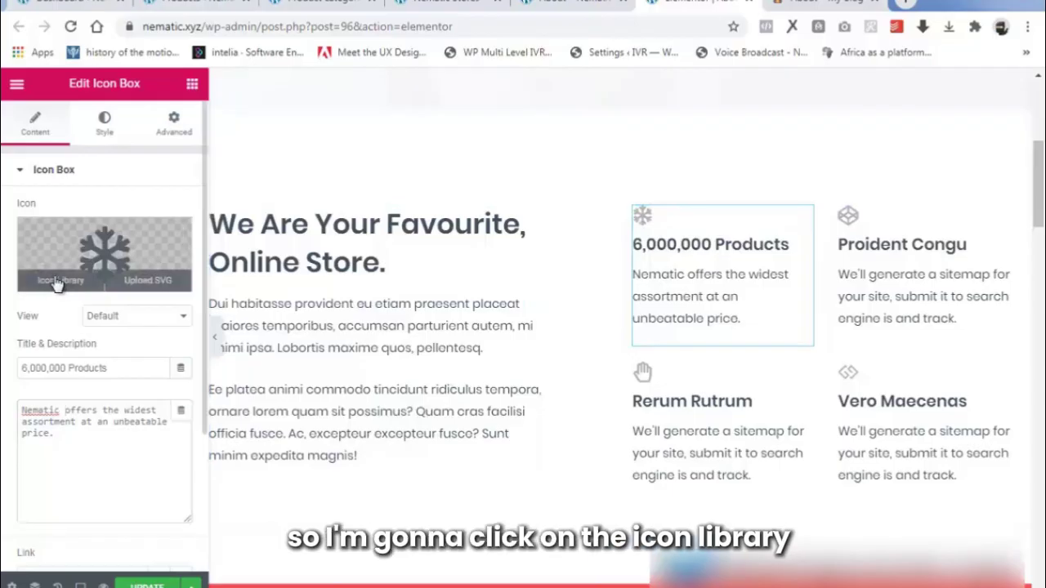
click(57, 282)
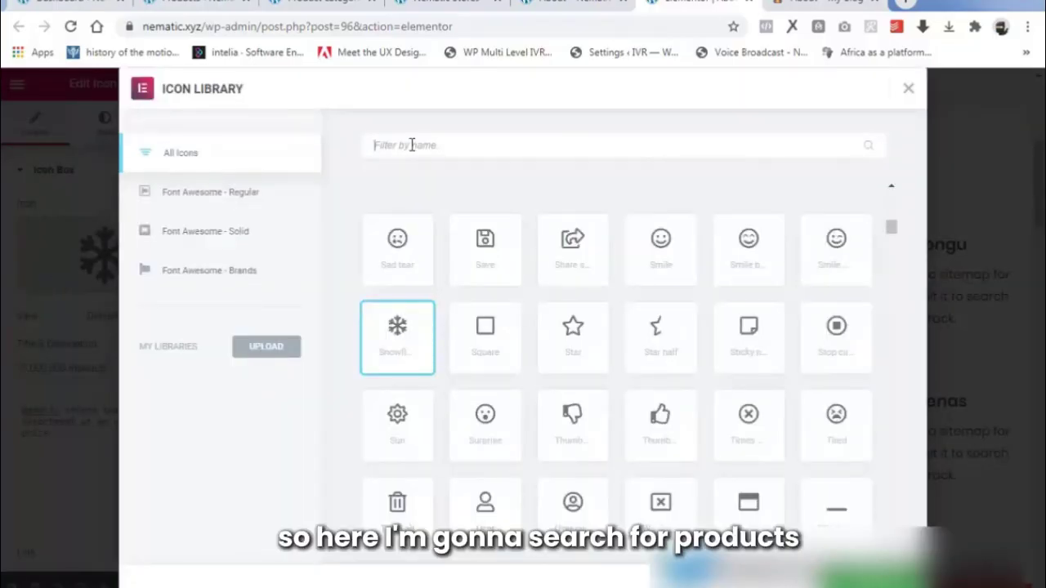
text(produ)
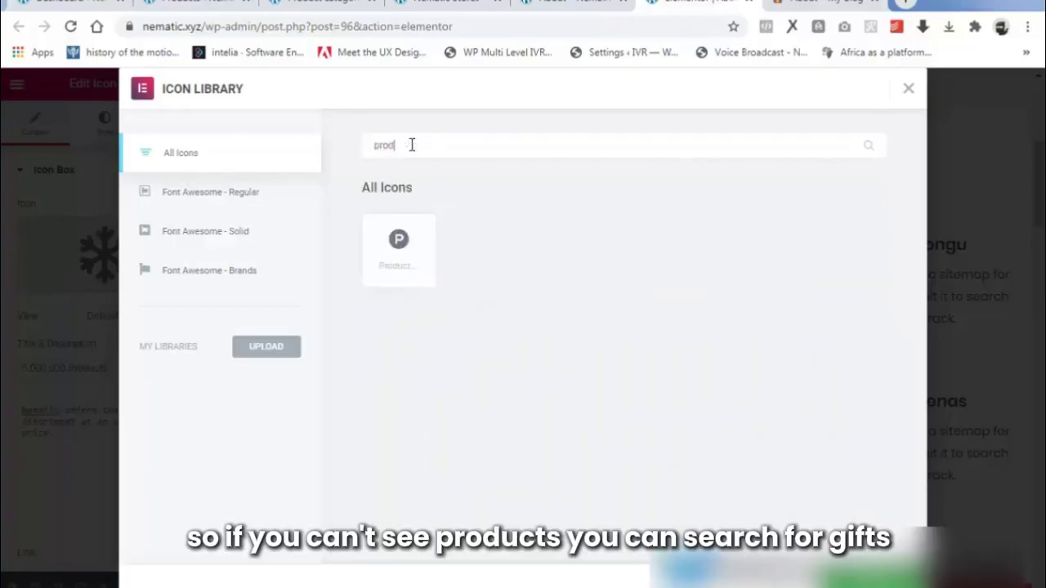
key(BackSpace)
key(BackSpace)
key(BackSpace)
key(BackSpace)
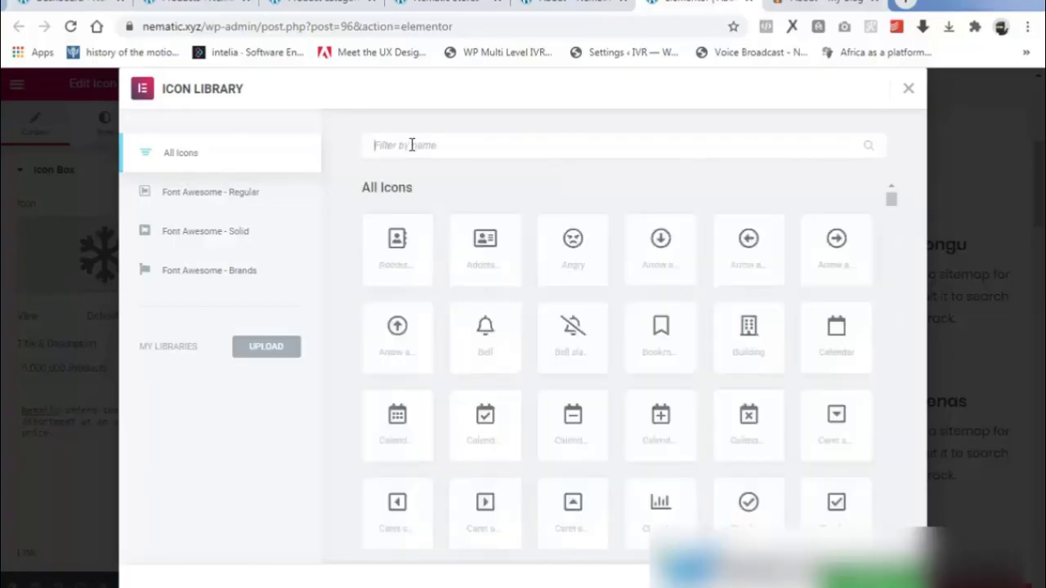
text(gift)
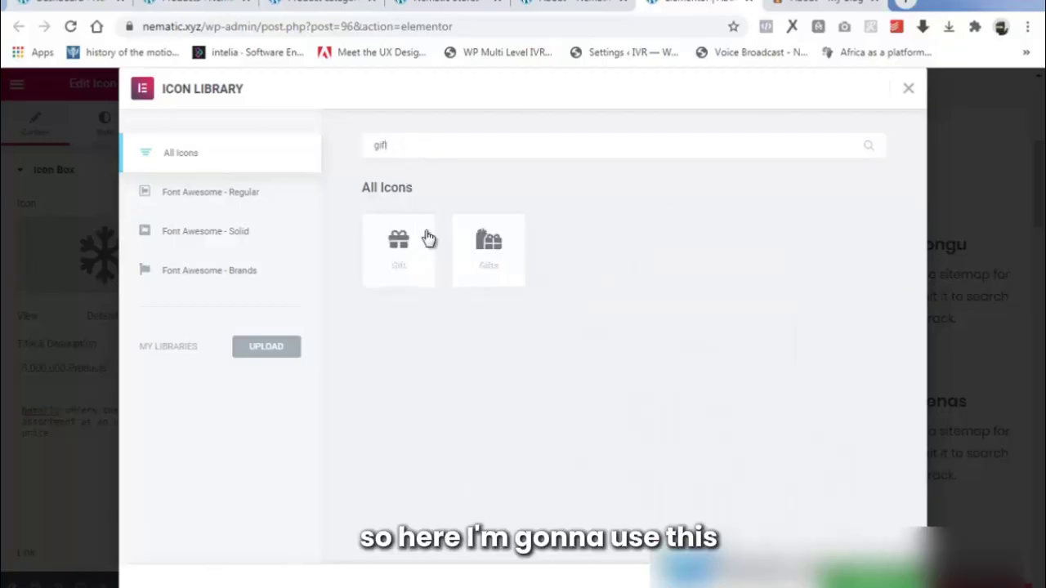
click(396, 255)
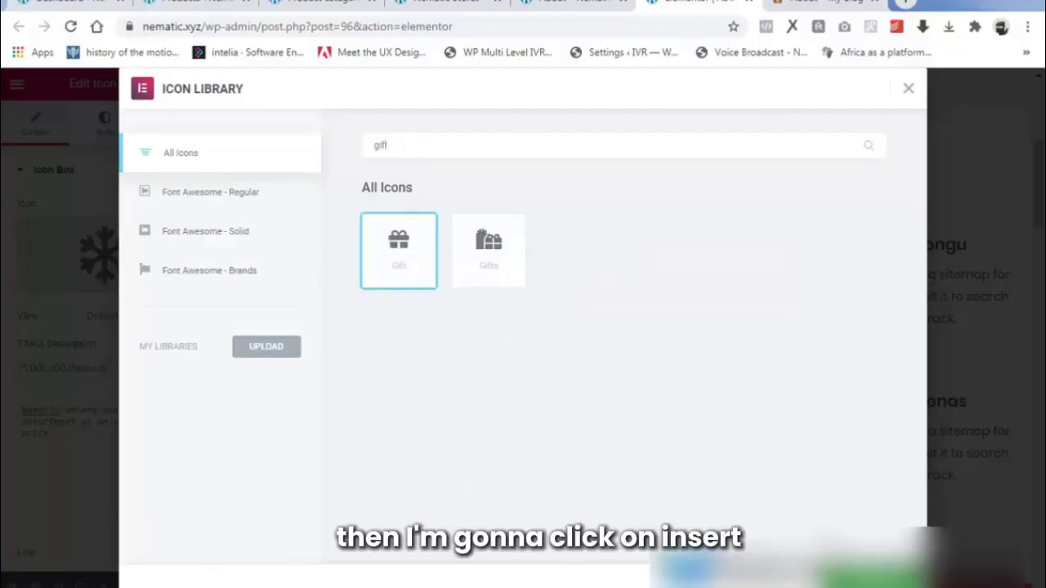
click(869, 578)
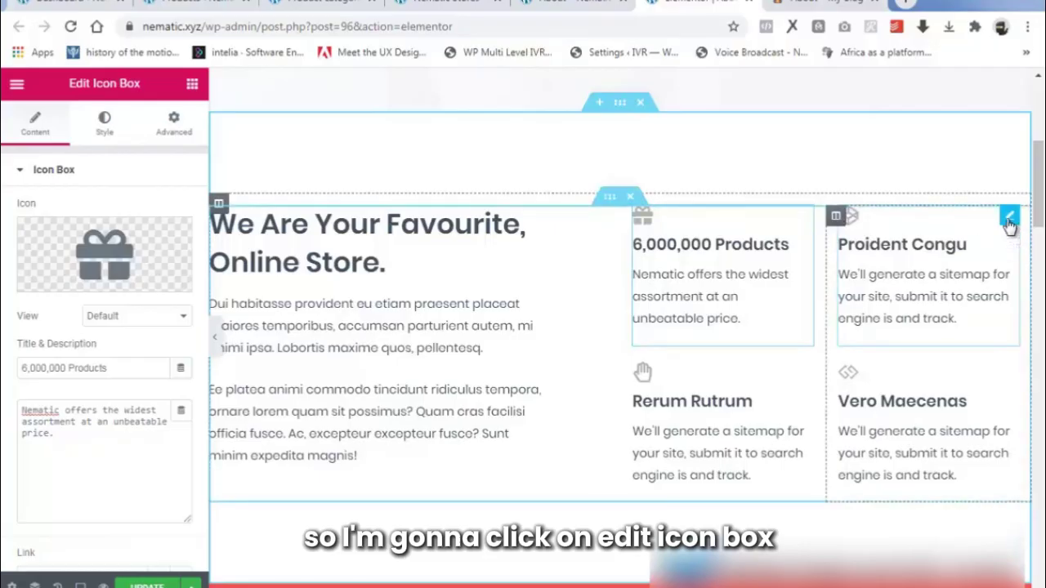
Retitle the Proident Congu box '13 African Countries' with description 'The Pan African Online Commerce'.
click(1010, 219)
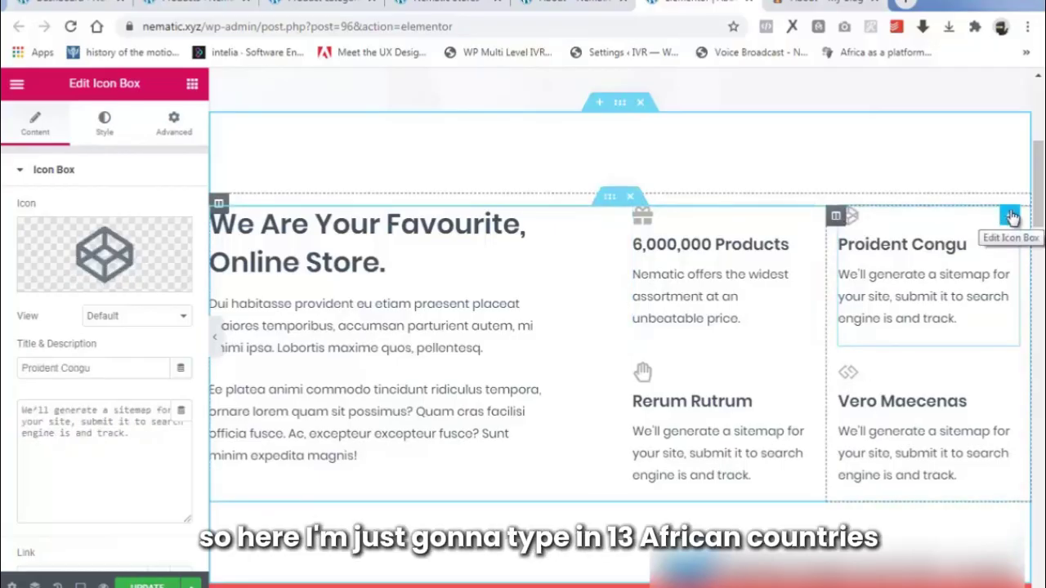
drag(115, 368, 4, 375)
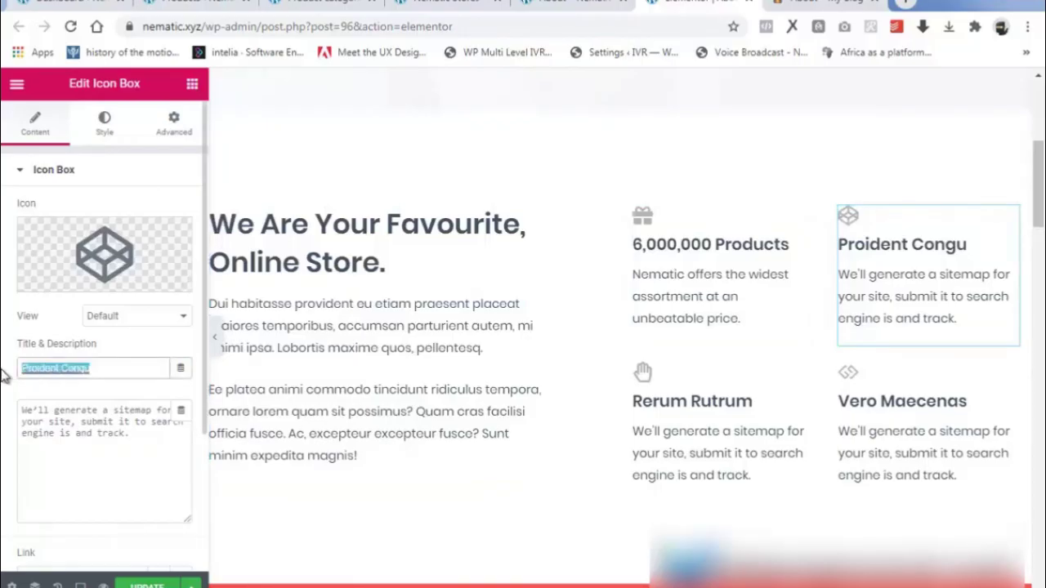
text(13 African Countries)
drag(141, 430, 4, 404)
text(The Pan African Online Commerce.)
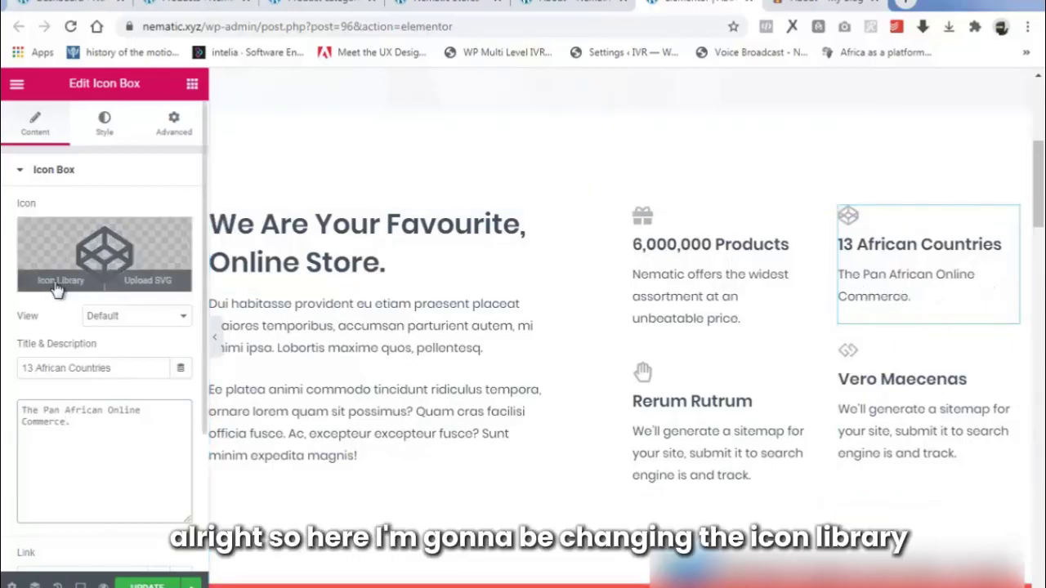
Swap its icon for the Africa globe icon found by searching 'africa'.
click(60, 283)
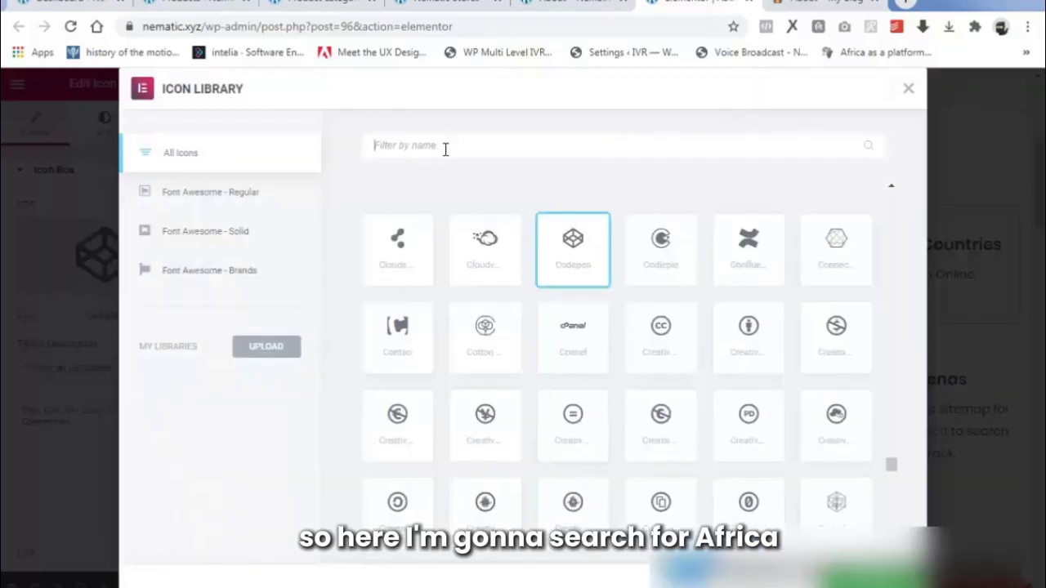
text(africa)
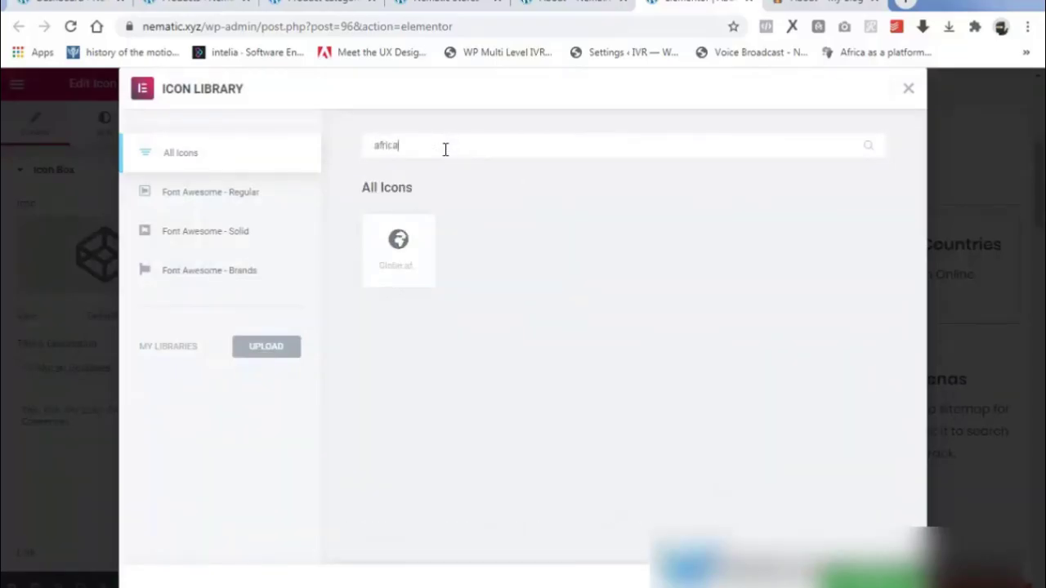
click(395, 250)
click(874, 575)
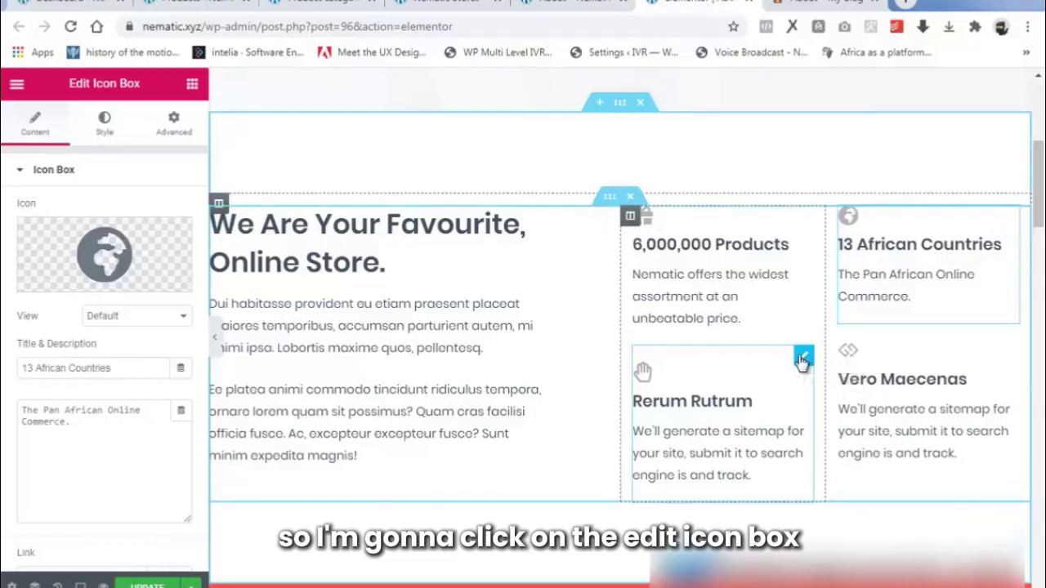
Paste the 'Over 50,000 International & National Brands' title and a brand-list description into the third box.
click(803, 359)
mouse_move(33, 261)
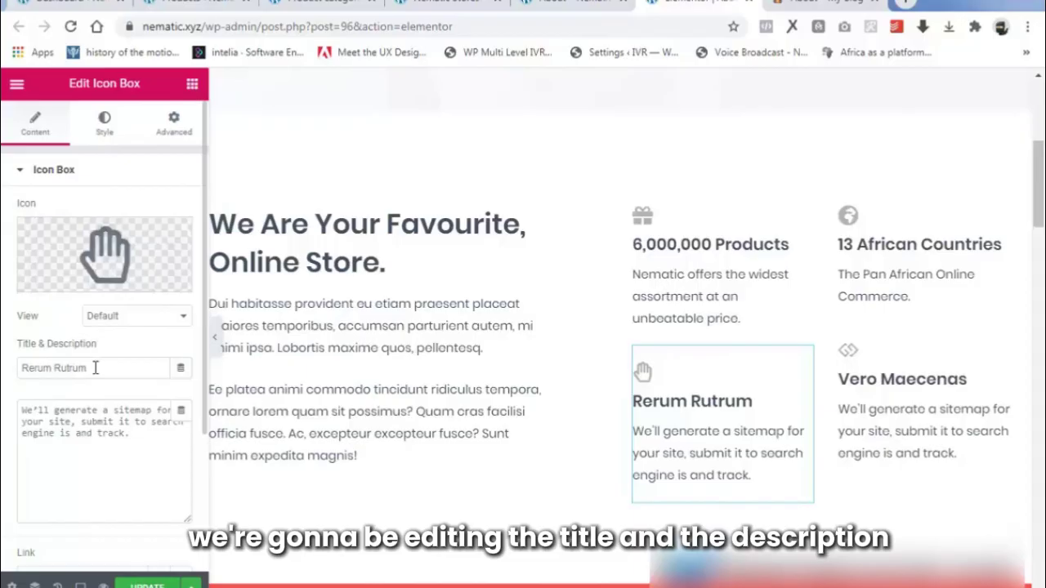
drag(96, 368, 15, 374)
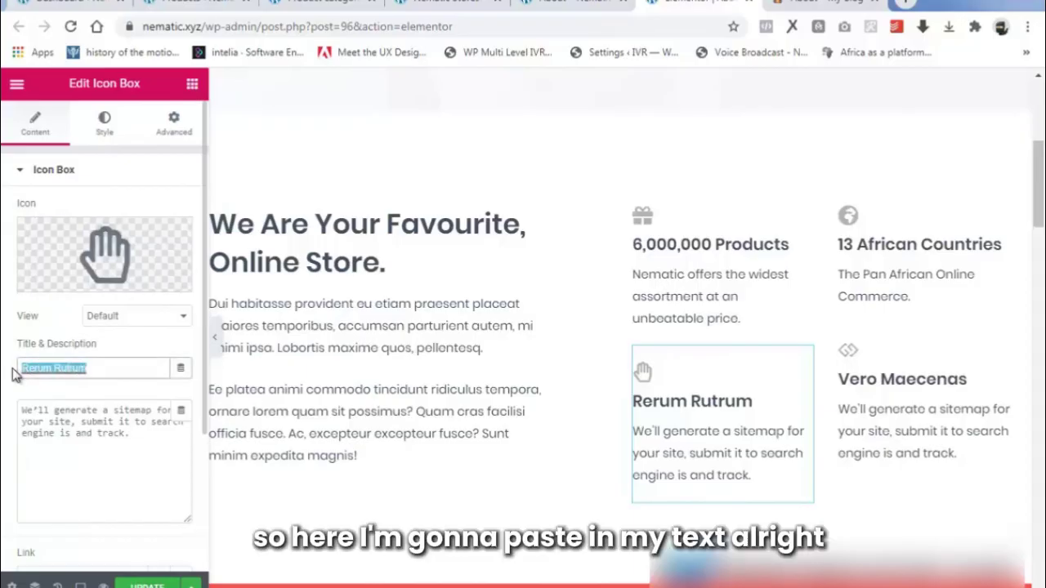
text(Over 50,000 International & National Brands Samsung, Infinix, Innjoo, Vero Moda, Jack & Jones)
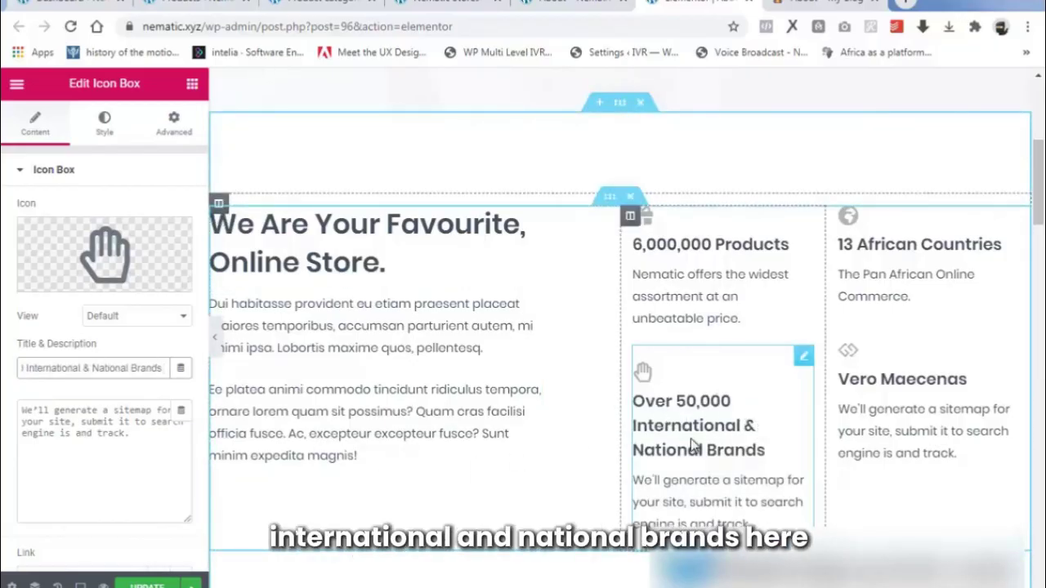
click(130, 440)
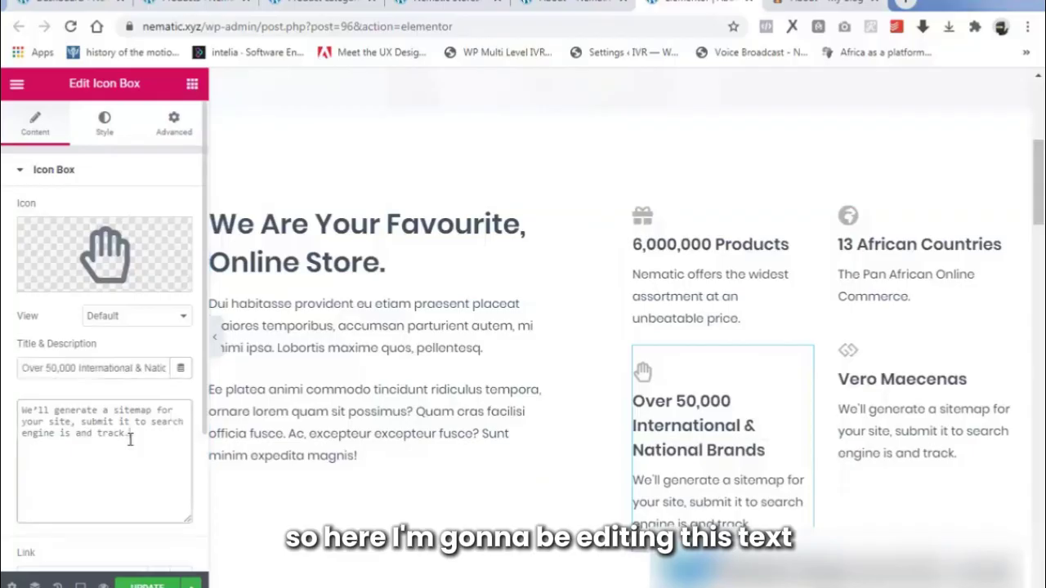
drag(145, 438, 4, 410)
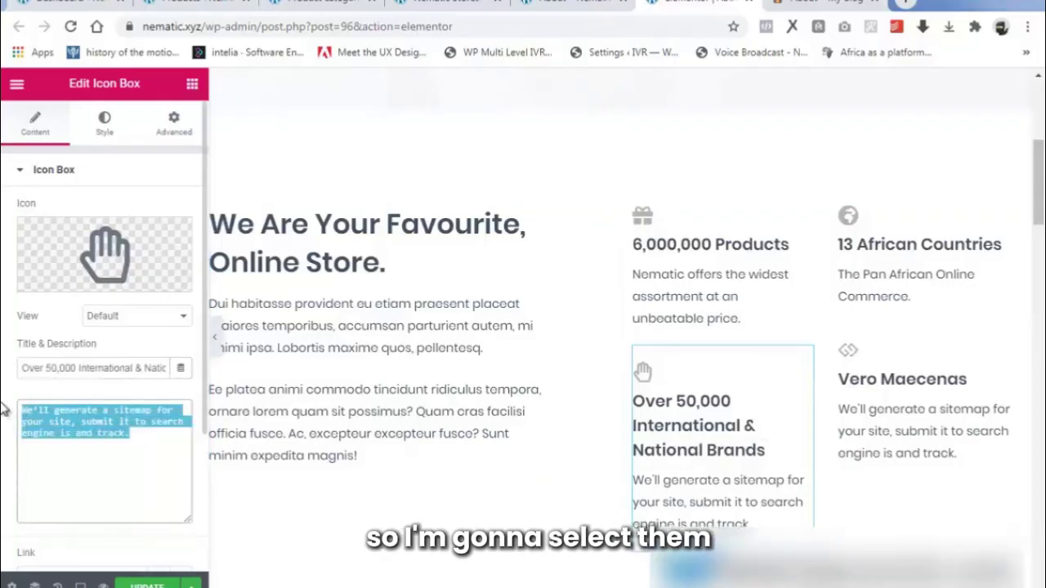
key(BackSpace)
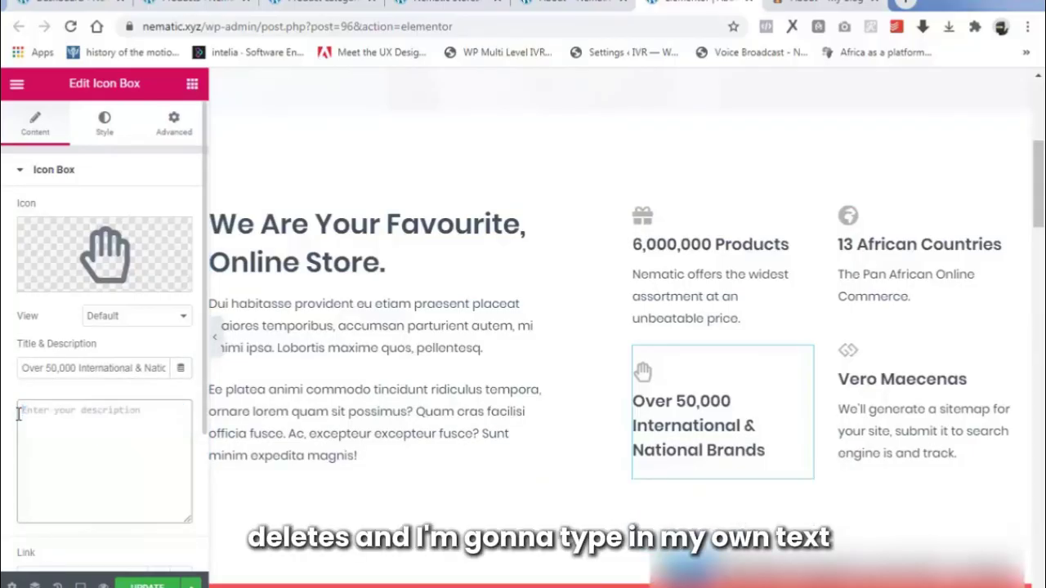
text(Samsung, Infinix, Innjoo, Vero Moda, Jack & Jones...)
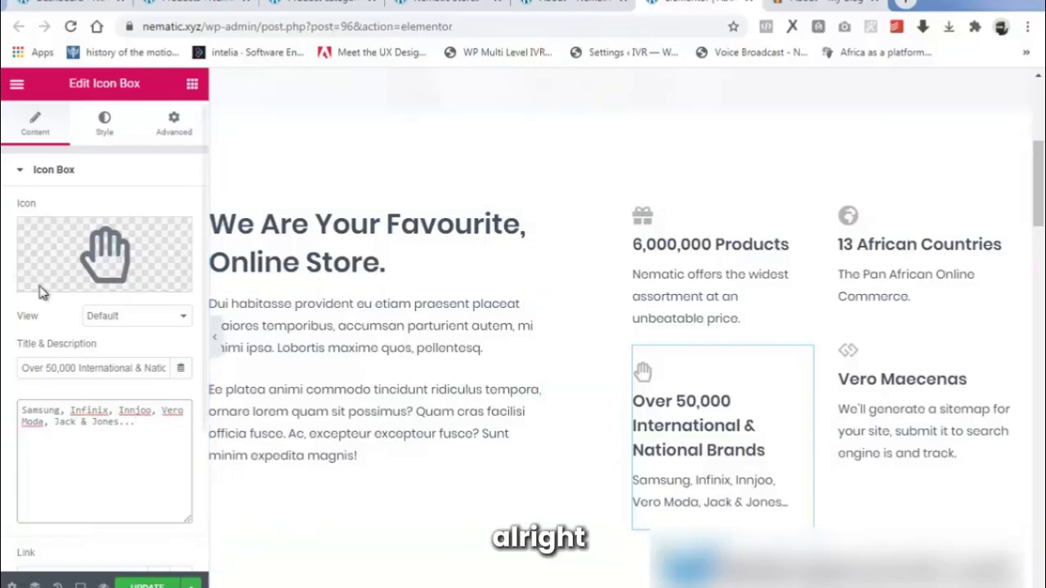
Replace the hand icon with the user-check icon found by searching 'user'.
mouse_move(52, 289)
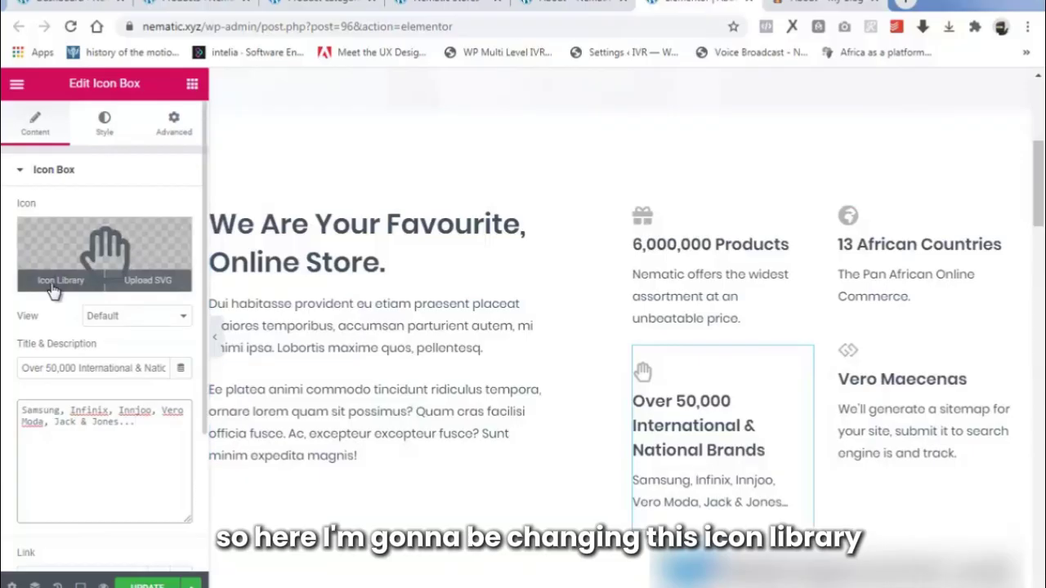
click(52, 289)
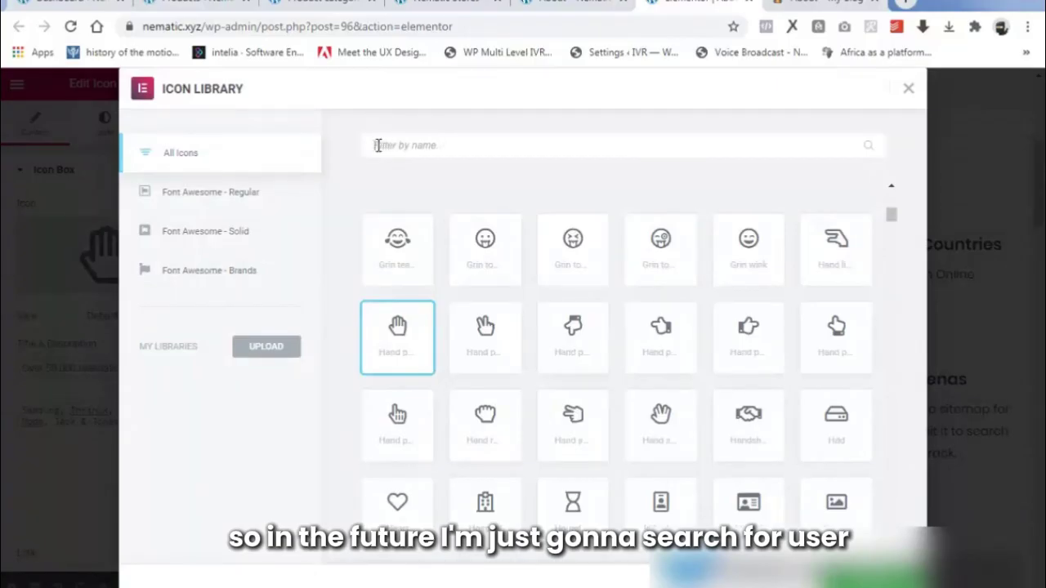
click(378, 144)
text(user)
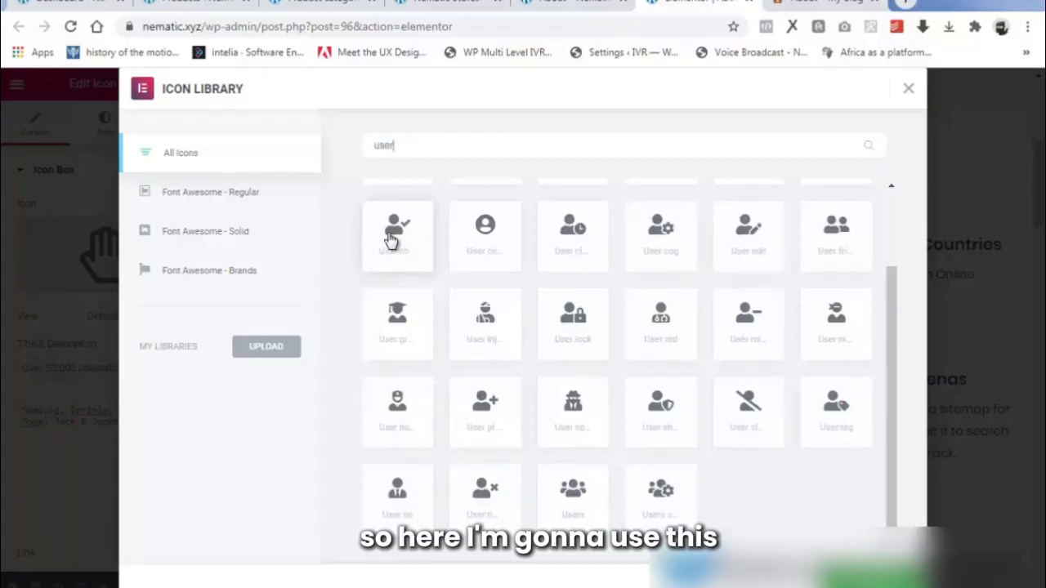
click(390, 243)
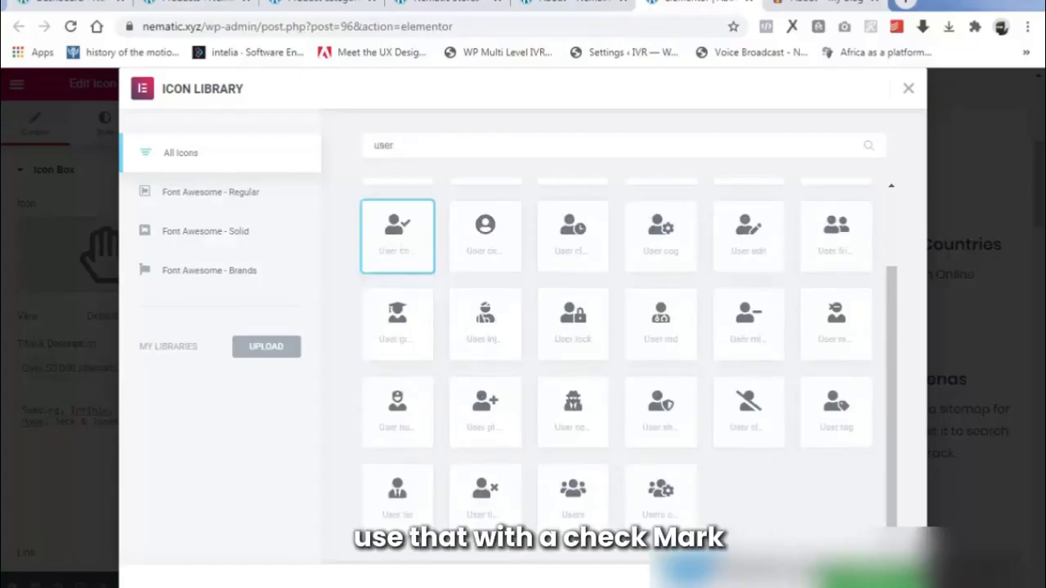
click(858, 582)
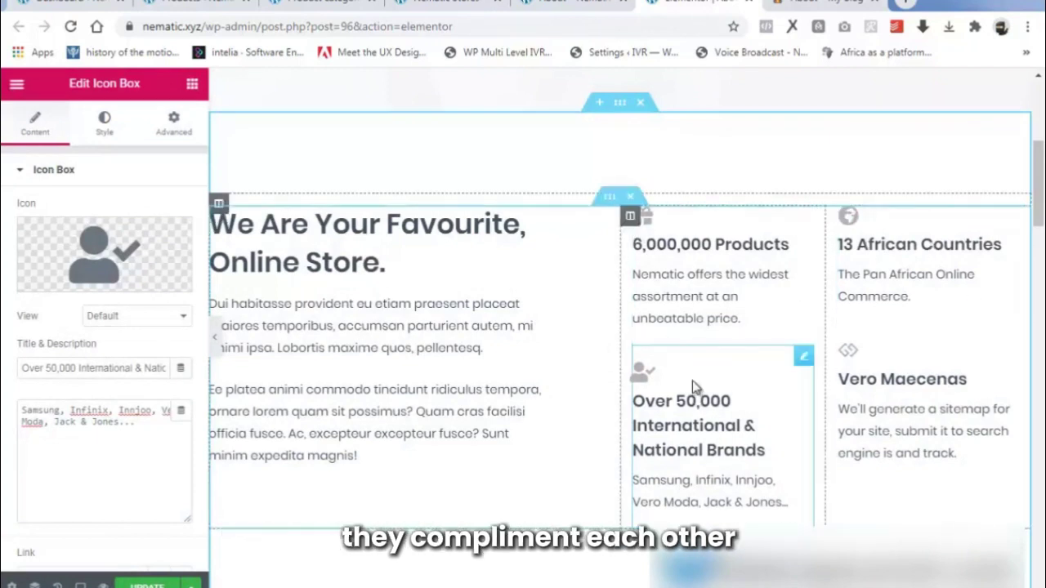
Update the Vero Maecenas box with the 'With Over 15 Million Monthly Visitors' description.
click(1009, 336)
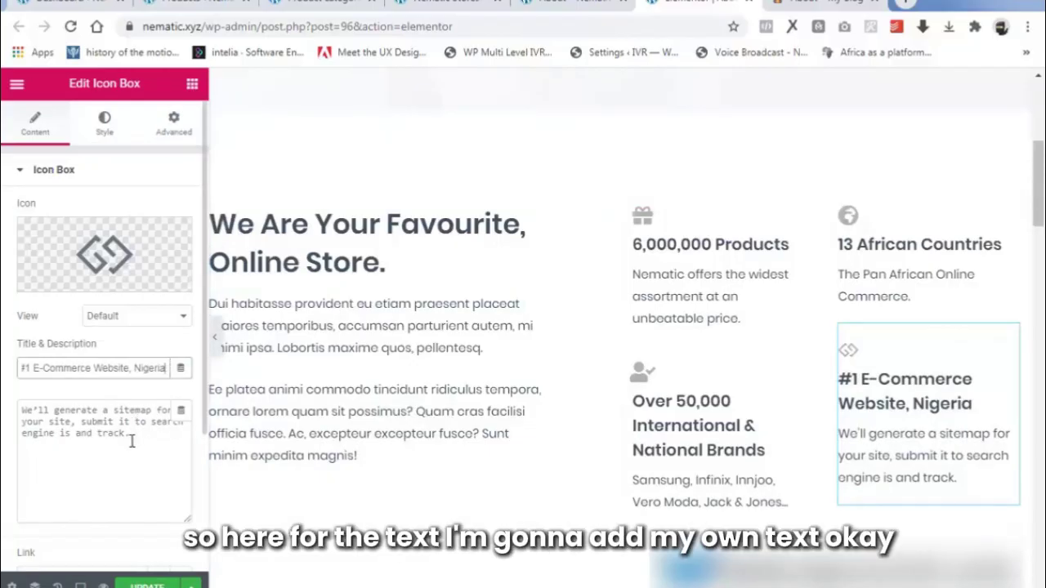
drag(131, 441, 5, 417)
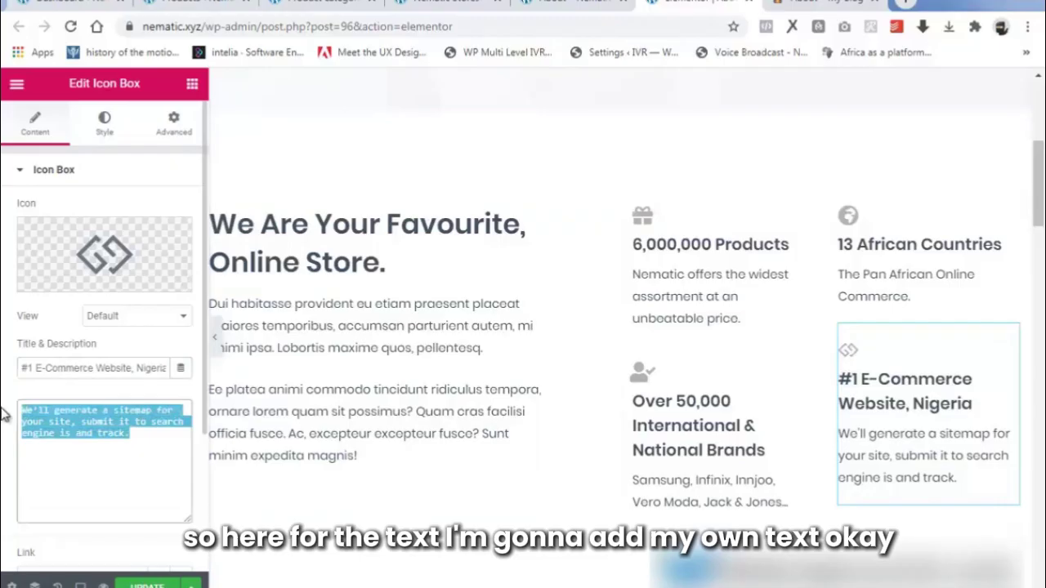
text(#1 E-Commerce Website, Nigeria)
key(ctrl+a)
key(BackSpace)
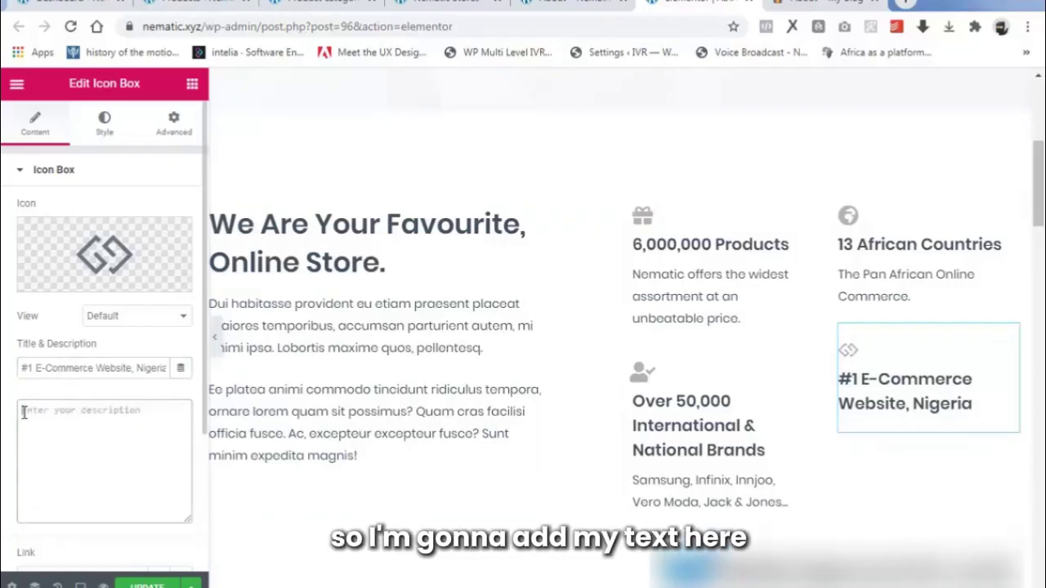
text(With Over 15 Million Monthly Visitors)
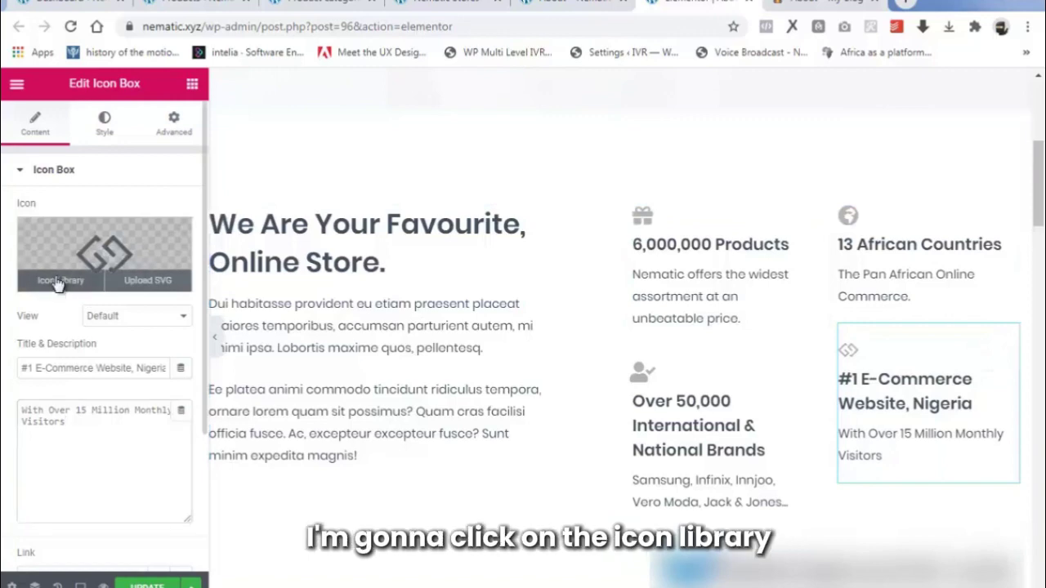
Replace its icon with the check-circle icon found by searching 'CHECK'.
click(55, 282)
click(528, 147)
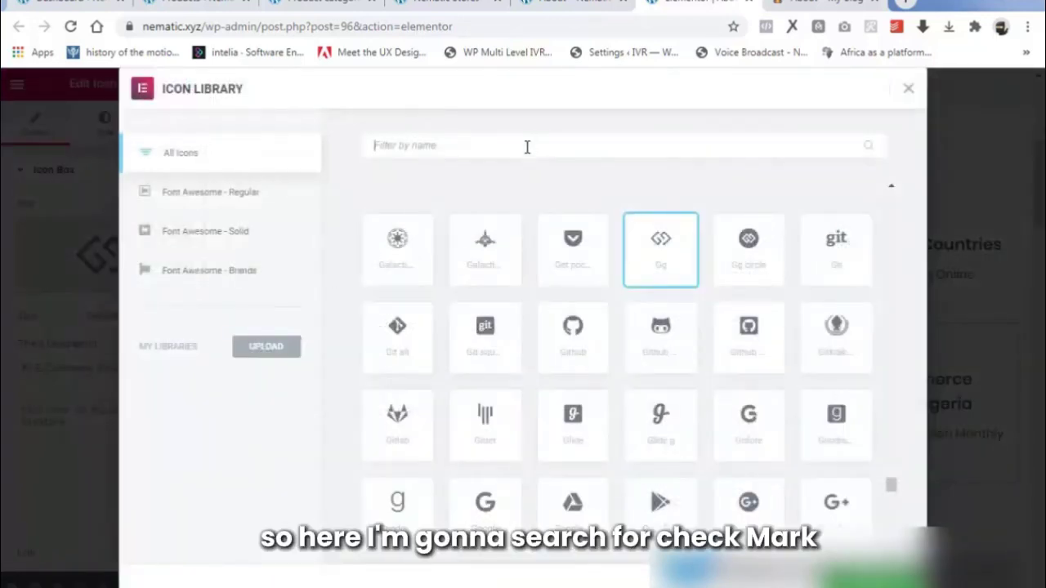
text(CHE)
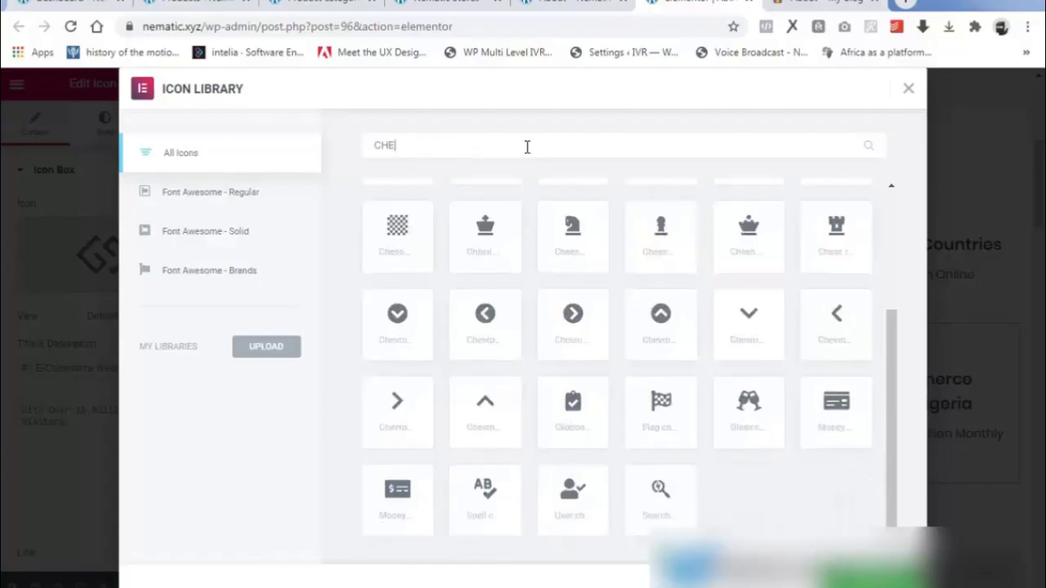
text(CK)
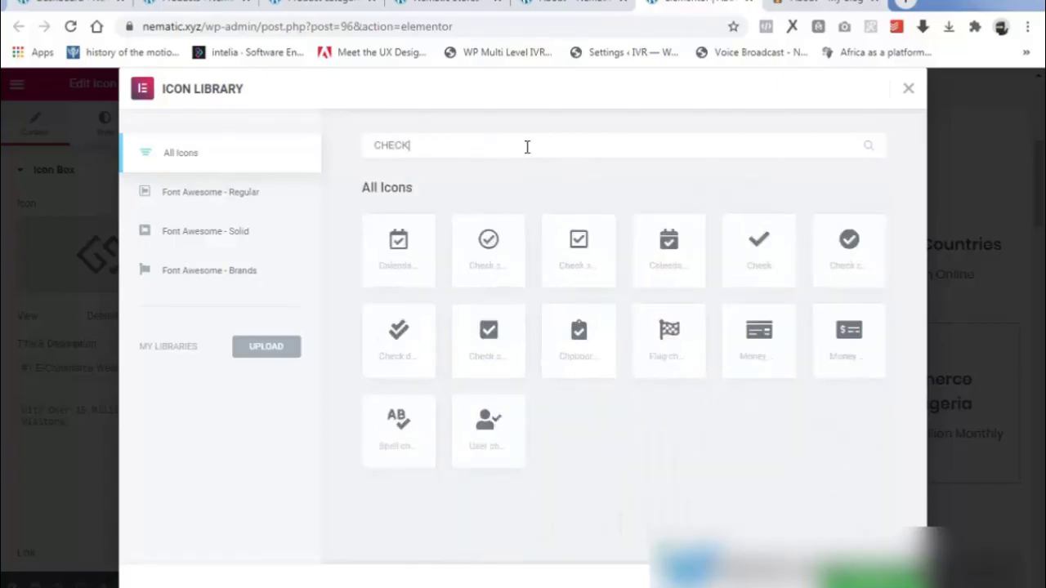
click(486, 250)
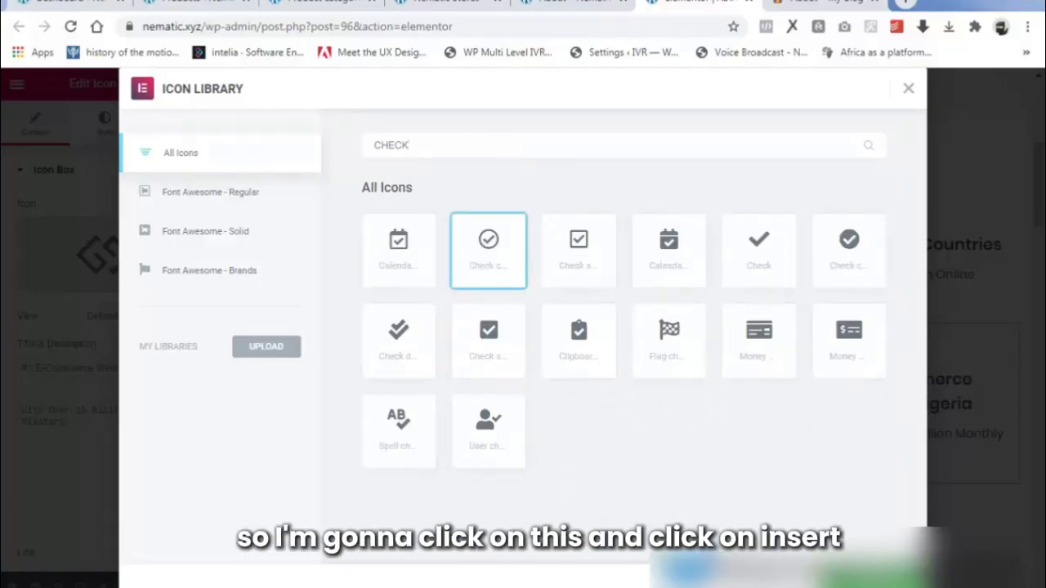
click(887, 568)
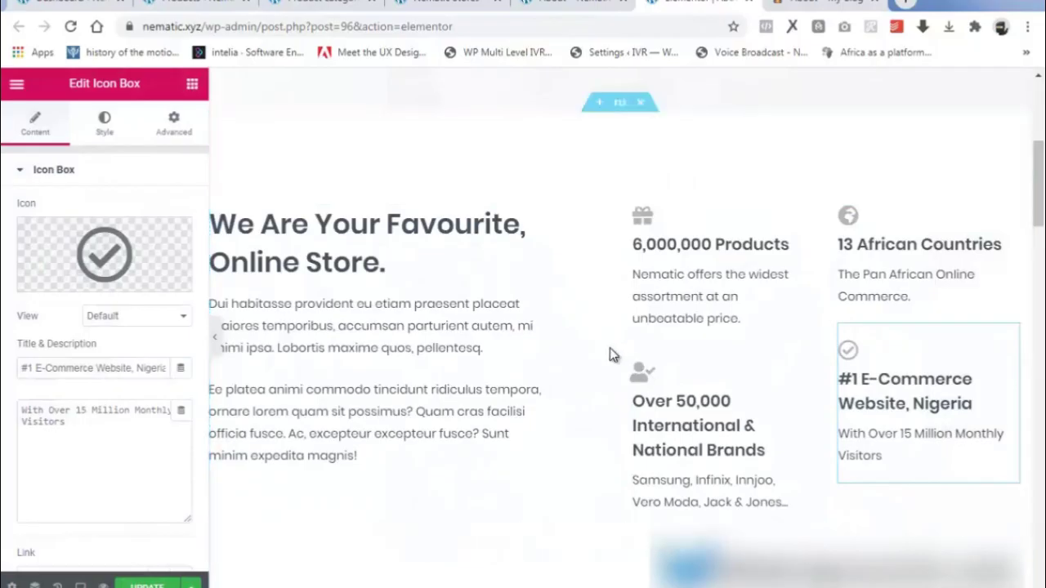
Replace 'Designs' with 'Shoes Products' so the red banner heading reads 'Get Best Offers On Customized Shoes Products!'.
drag(1040, 196, 1029, 264)
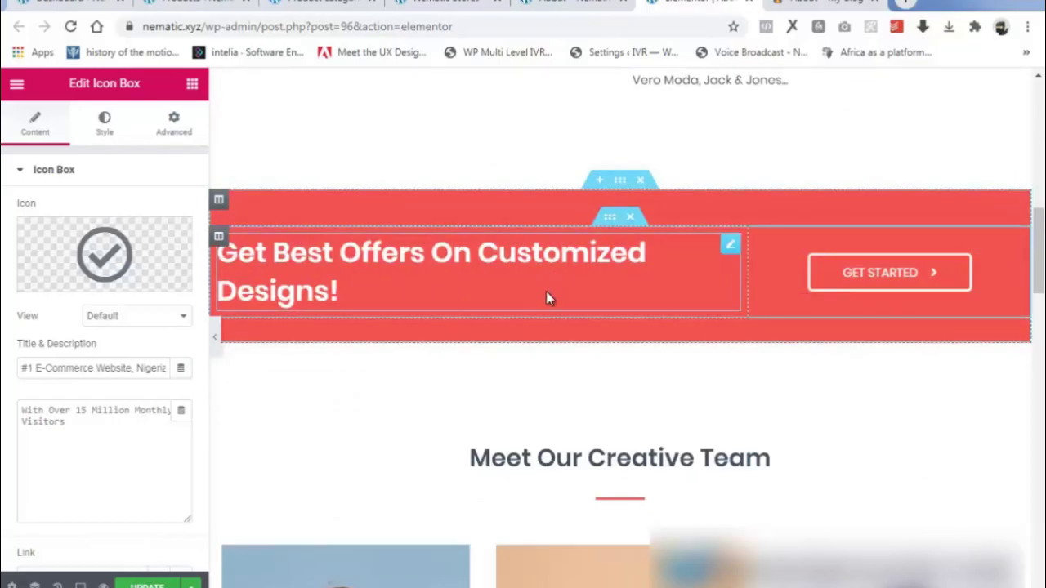
click(645, 276)
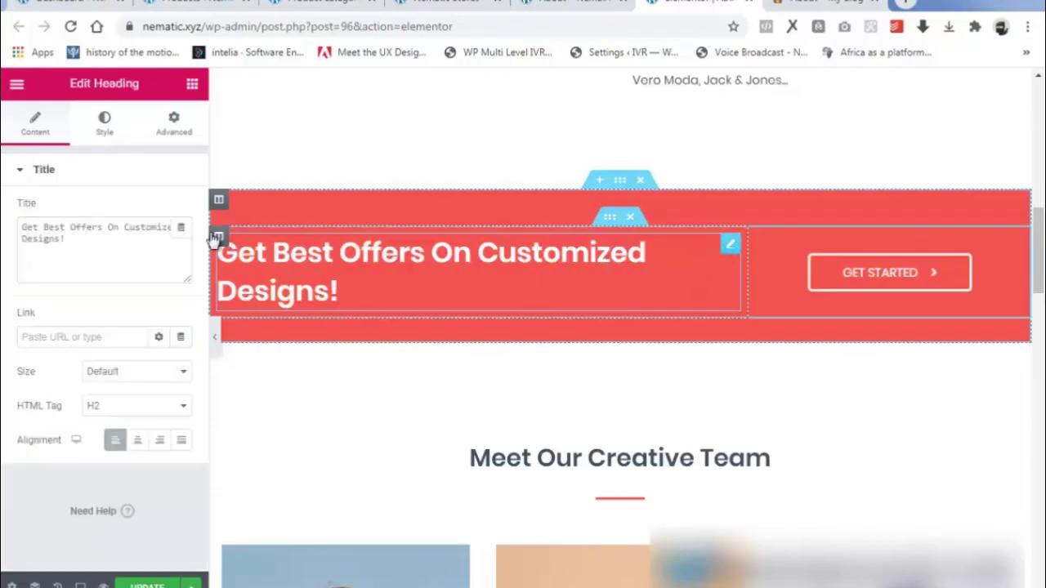
double_click(73, 236)
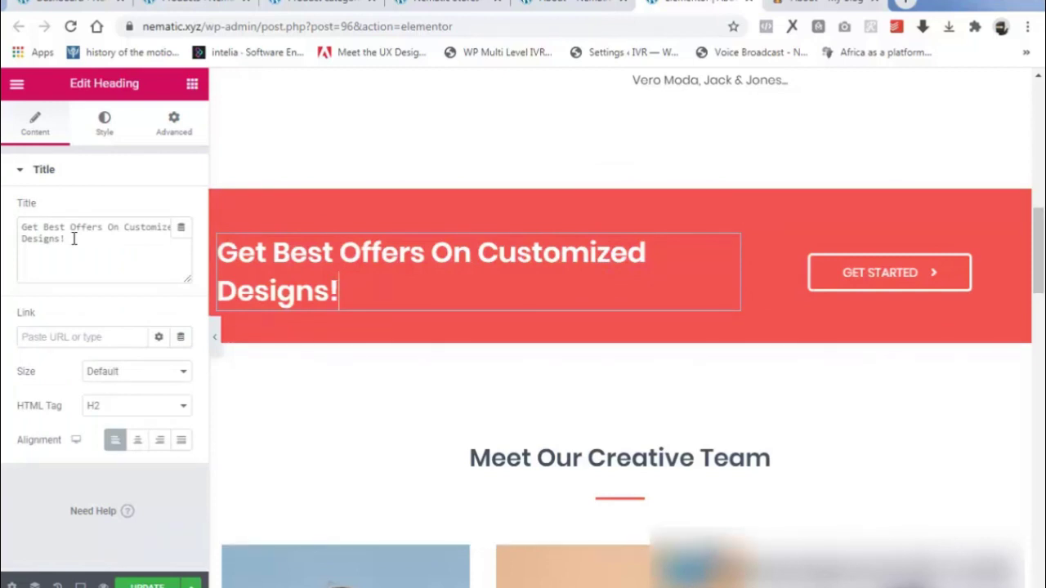
text(Shoes Producta)
key(BackSpace)
text(s)
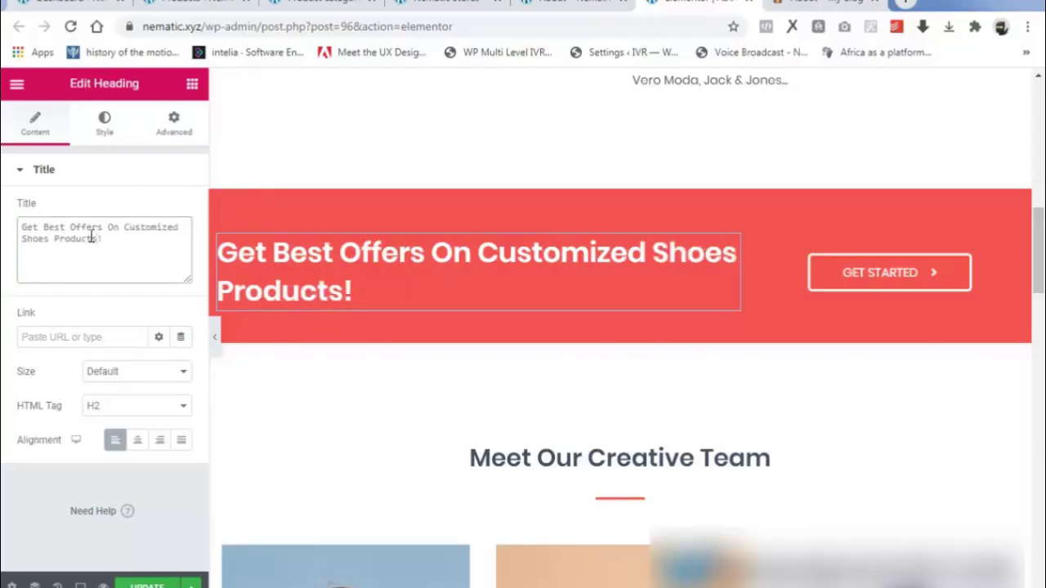
Link the banner button to the Shoes product category page URL copied from Product Categories.
click(914, 281)
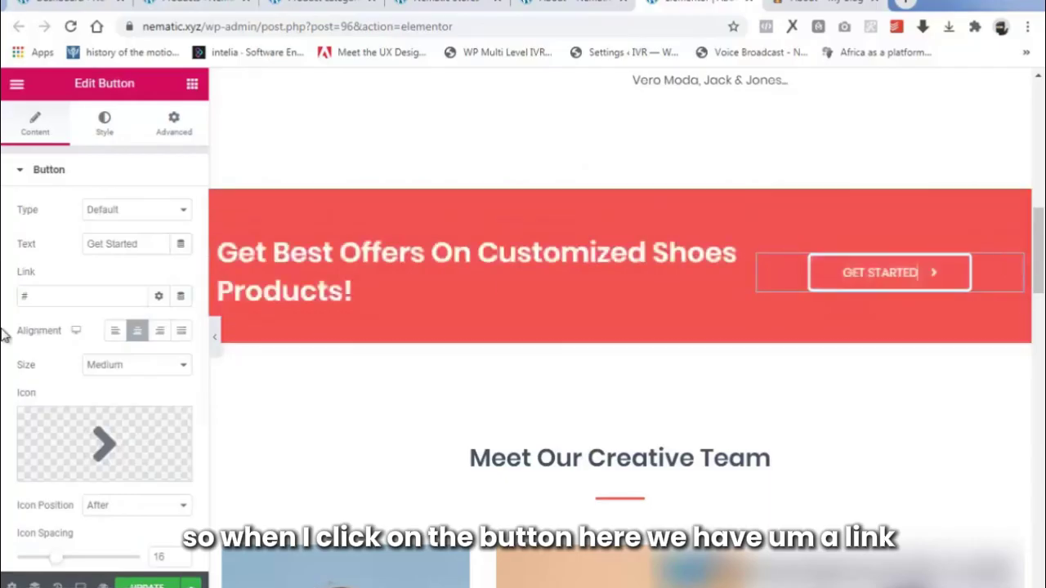
click(55, 298)
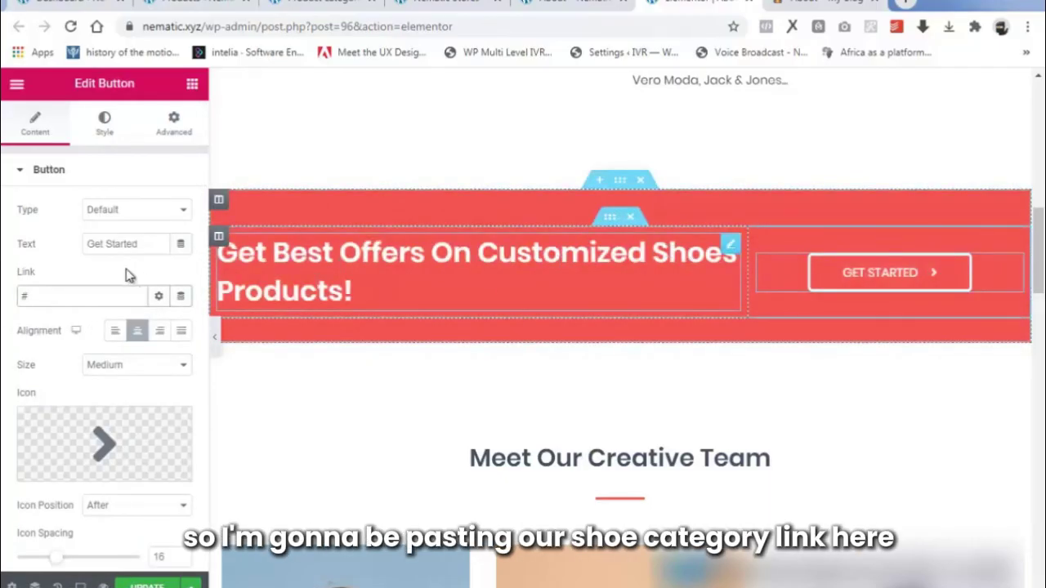
click(343, 5)
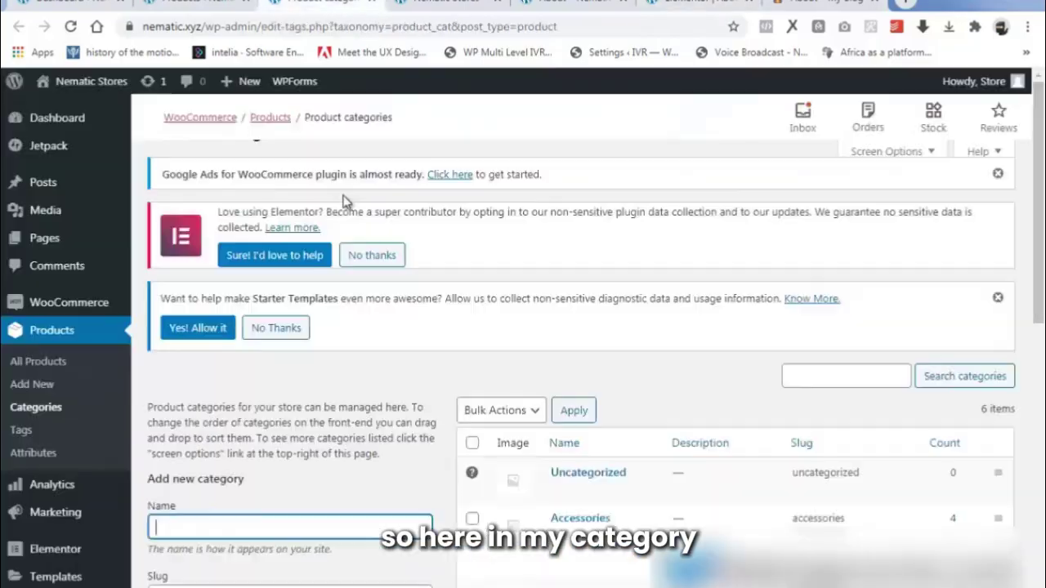
scroll(670, 490, down, 3)
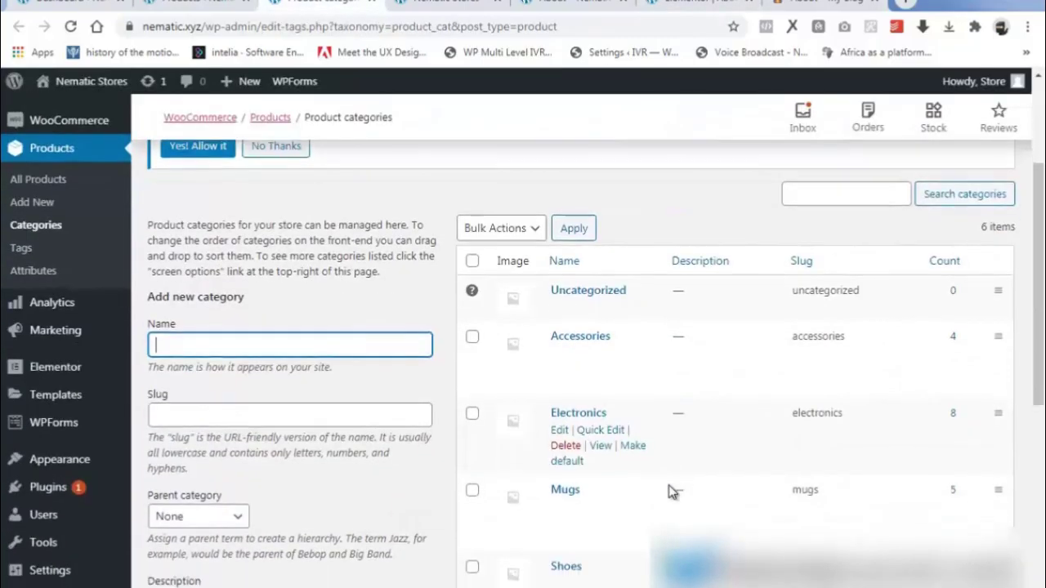
scroll(670, 490, down, 3)
mouse_move(599, 386)
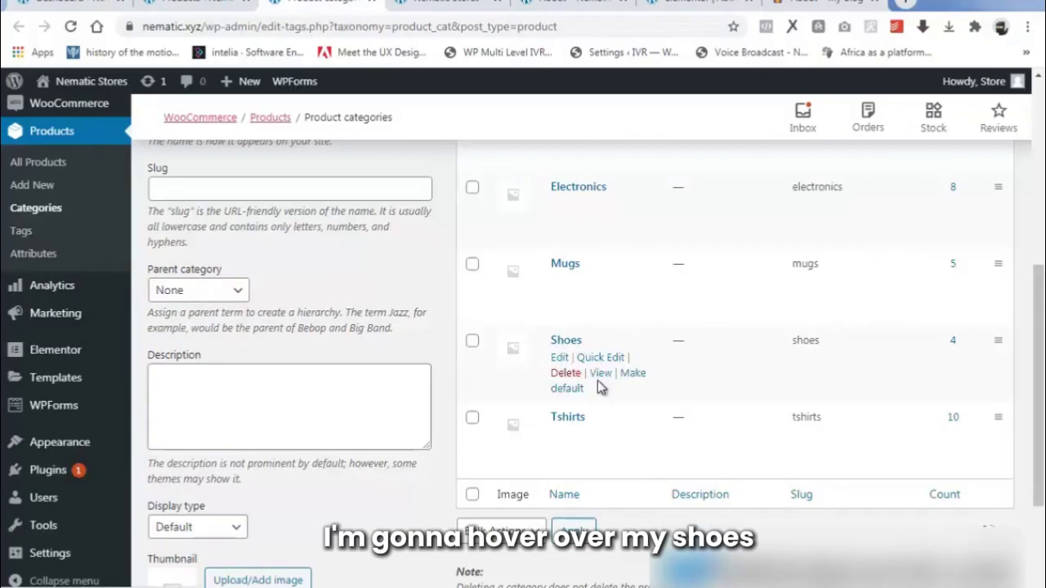
right_click(600, 374)
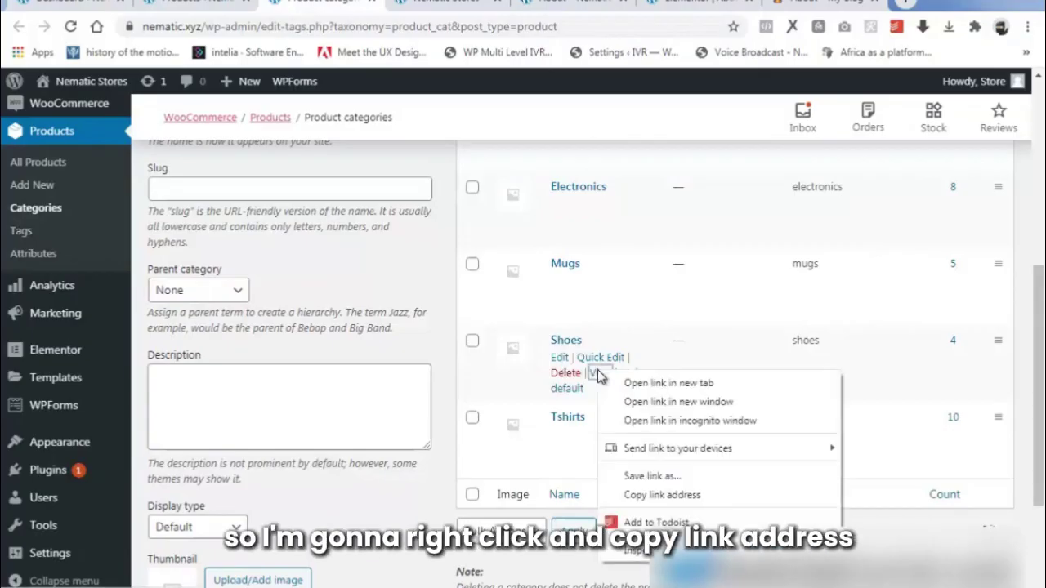
click(666, 495)
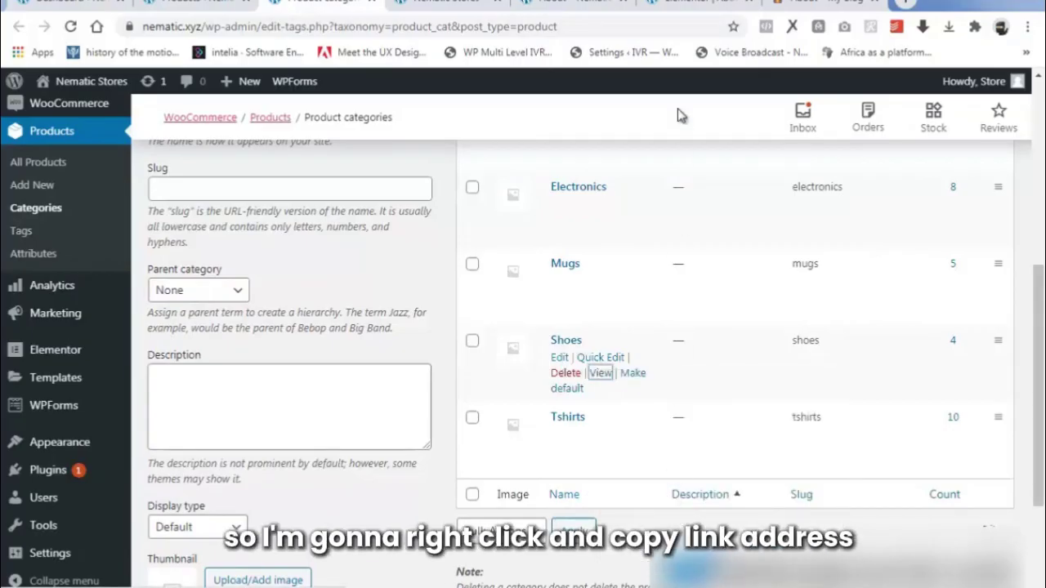
click(694, 4)
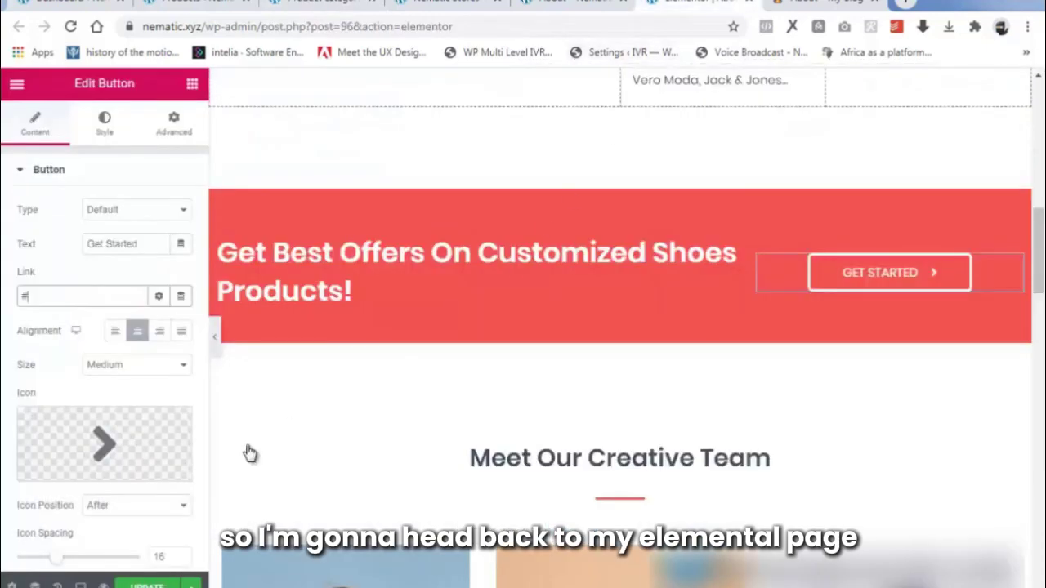
drag(39, 304, 4, 304)
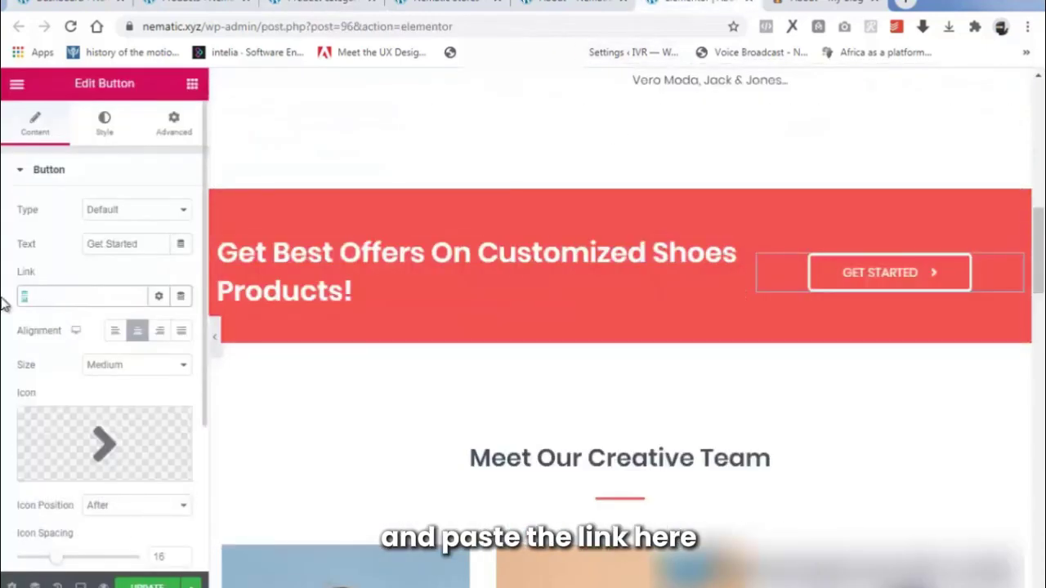
key(ctrl+v)
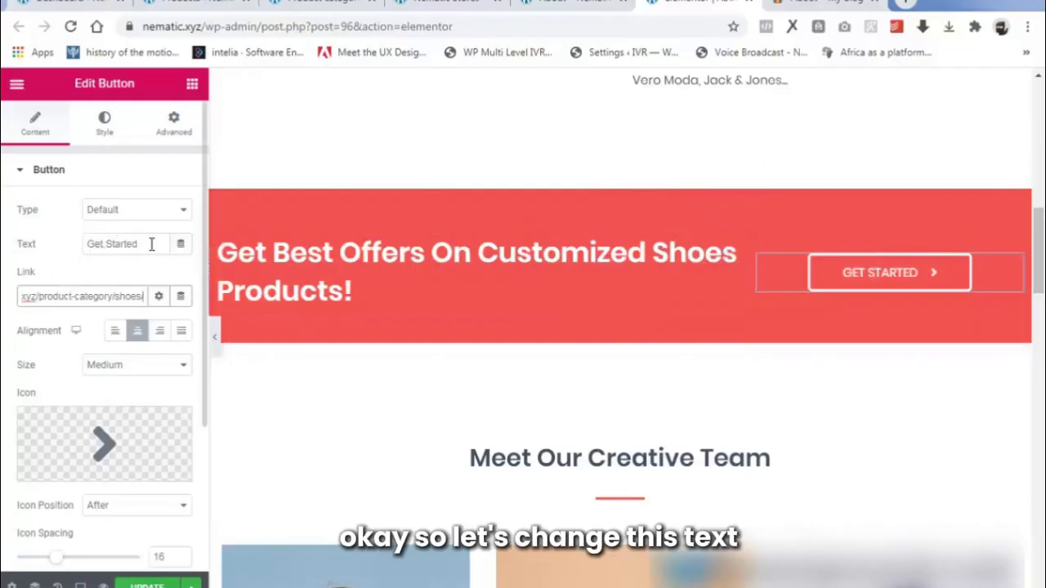
Change the button label from Get Started to 'Shop now'.
drag(151, 244, 57, 254)
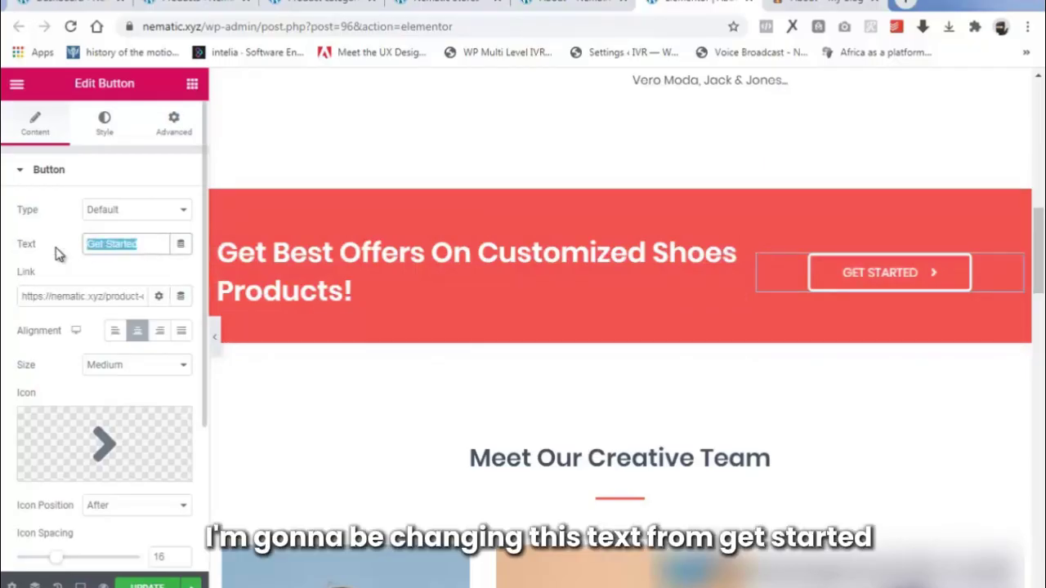
text(Shop now)
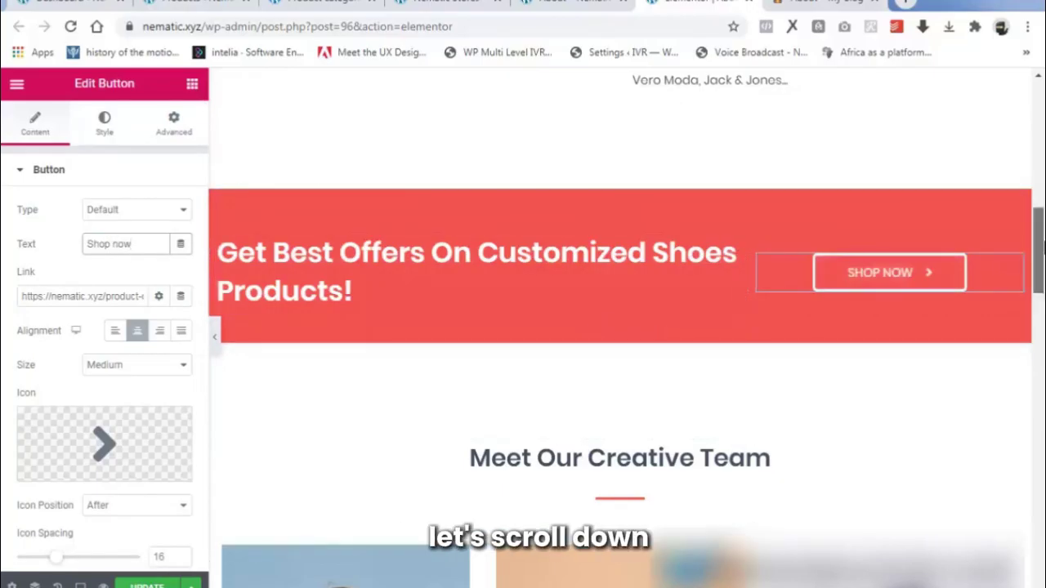
drag(1039, 251, 1040, 299)
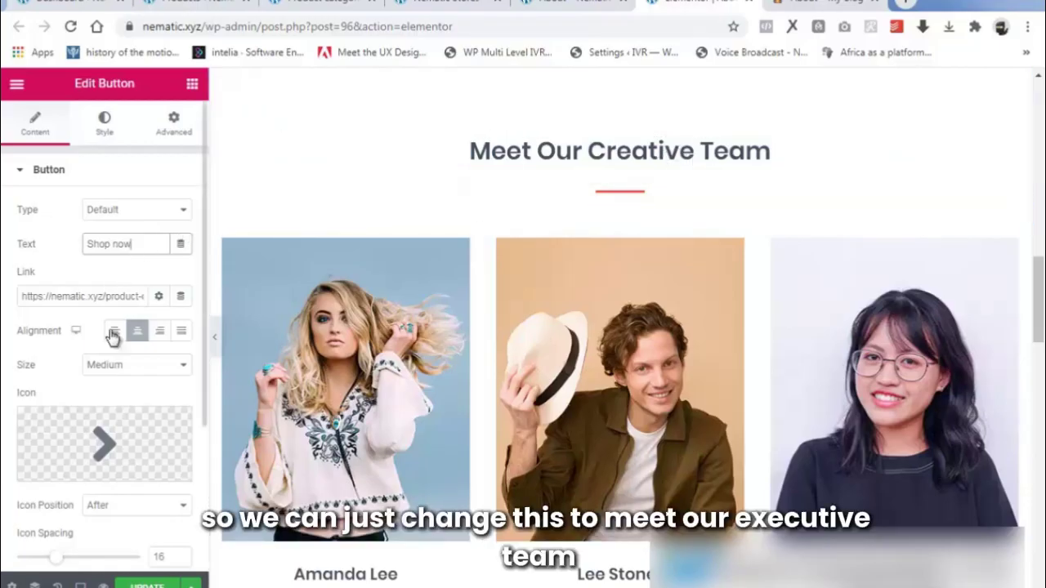
Change 'Creative' to 'Executive' in the team heading and select the middle team card.
click(569, 150)
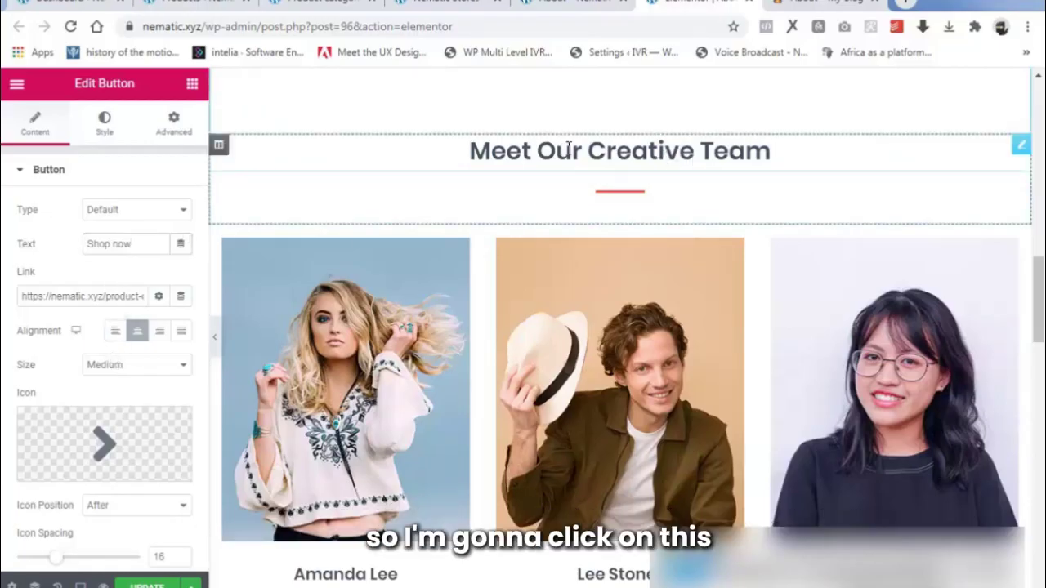
drag(113, 226, 72, 236)
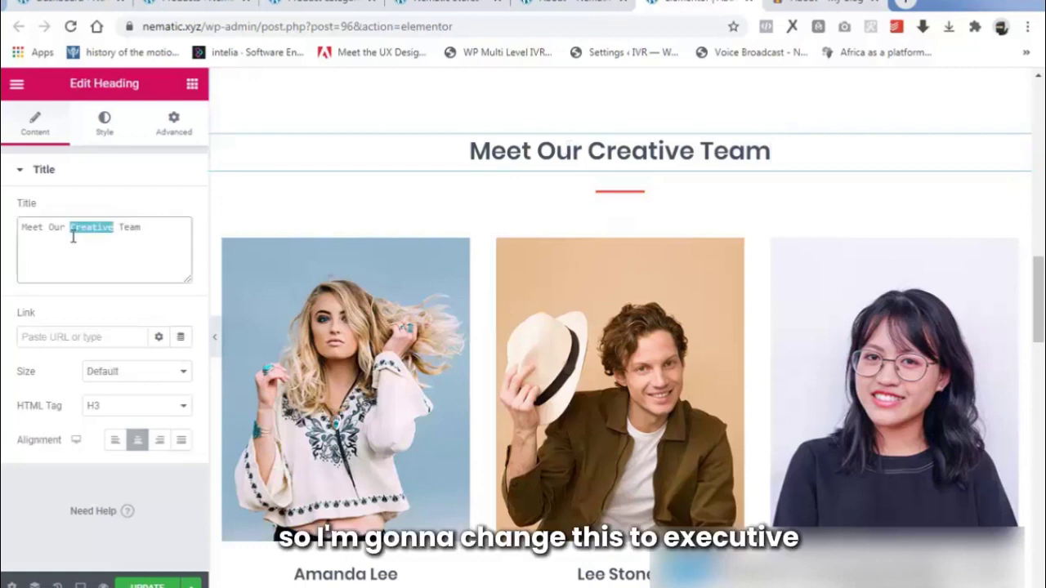
text(Executive)
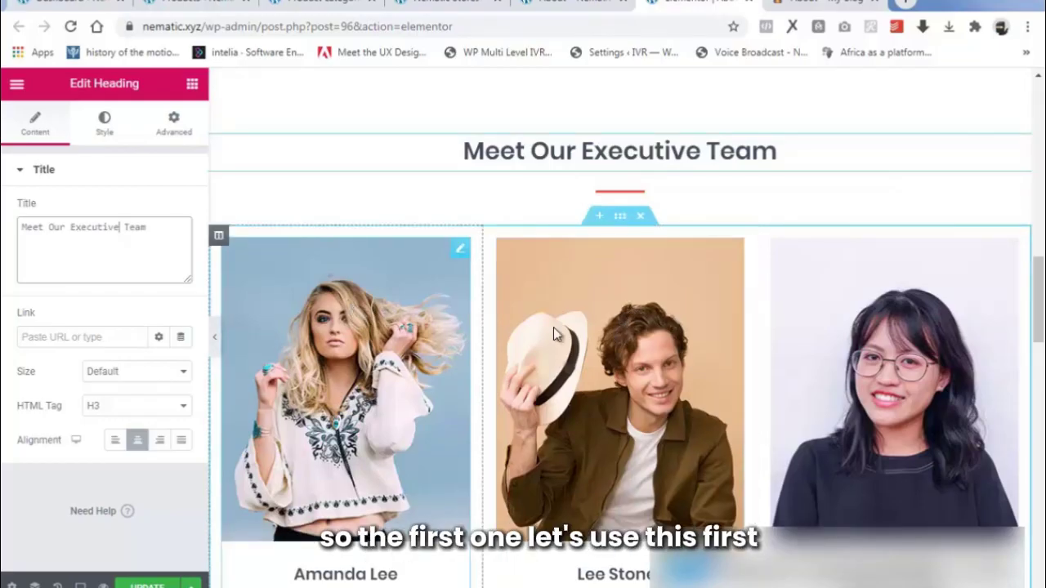
scroll(607, 347, down, 3)
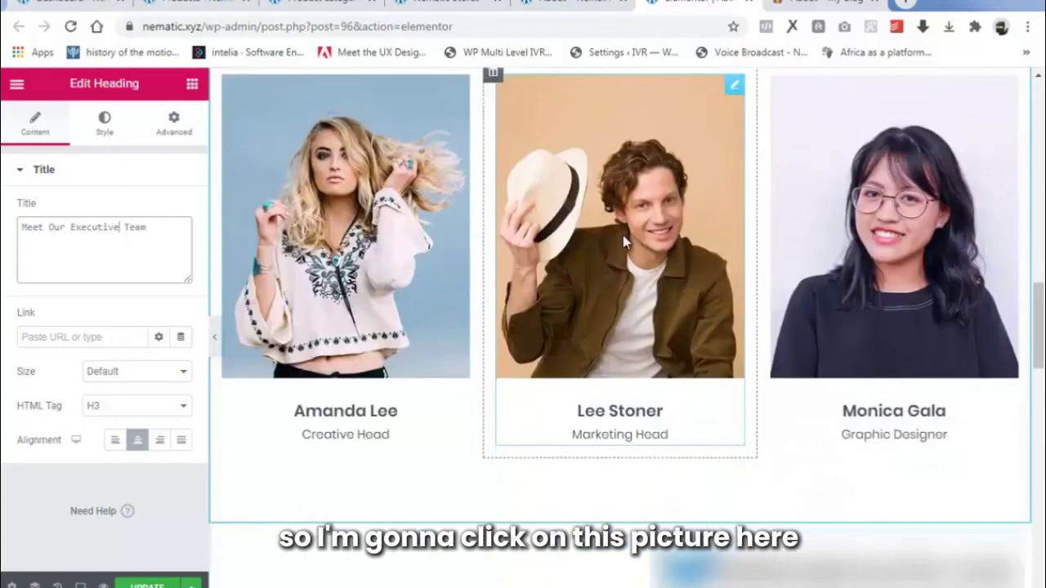
click(574, 230)
Upload the T4. CEO photo as the middle team card's image.
mouse_move(75, 286)
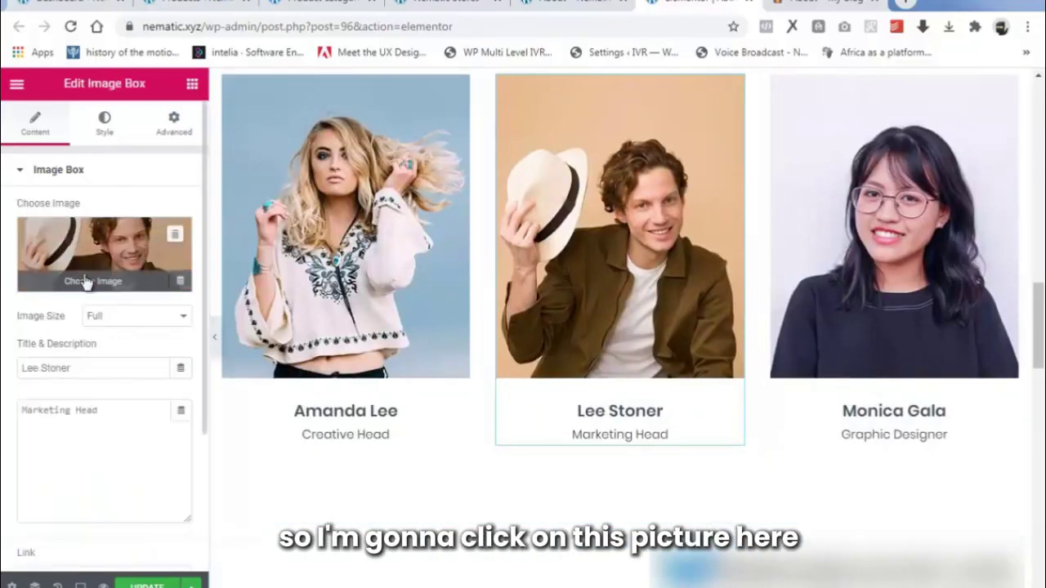
click(75, 286)
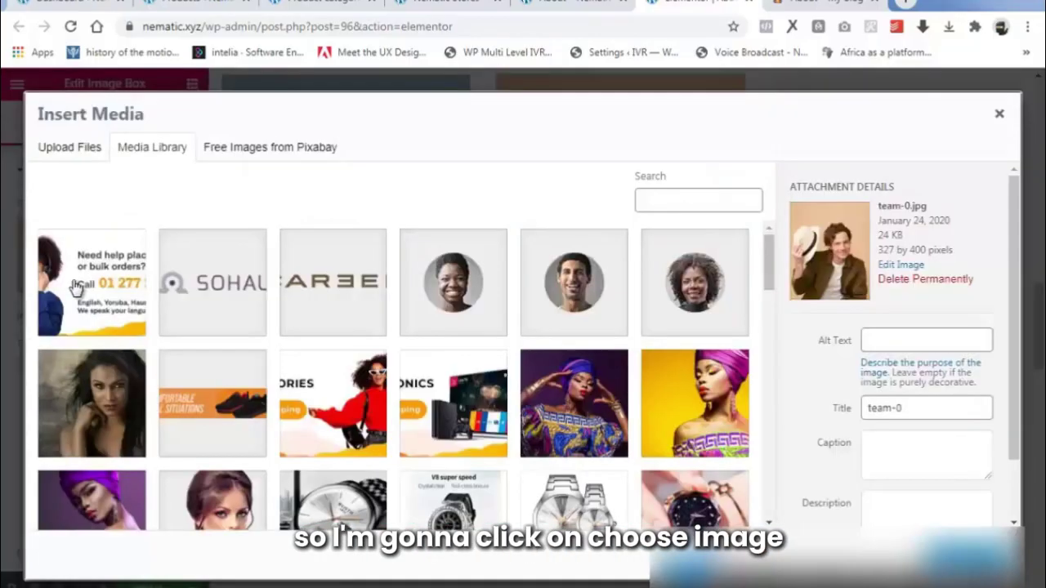
click(71, 153)
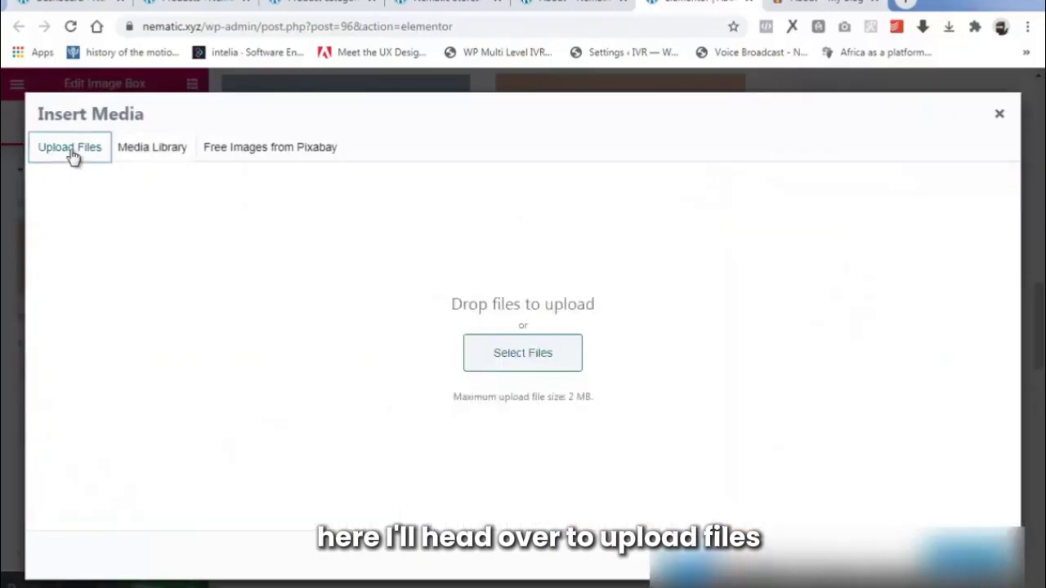
click(507, 356)
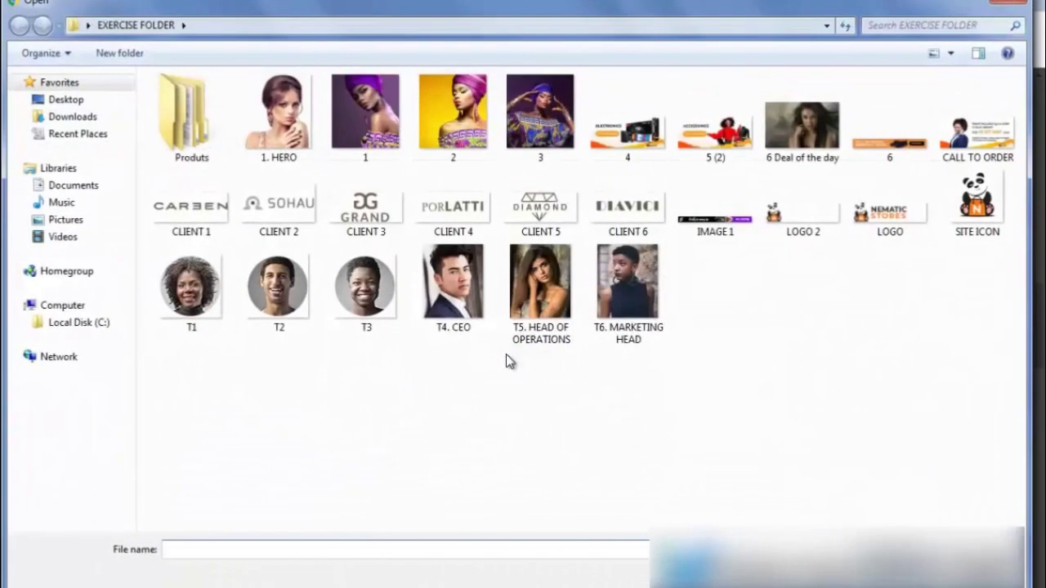
click(446, 307)
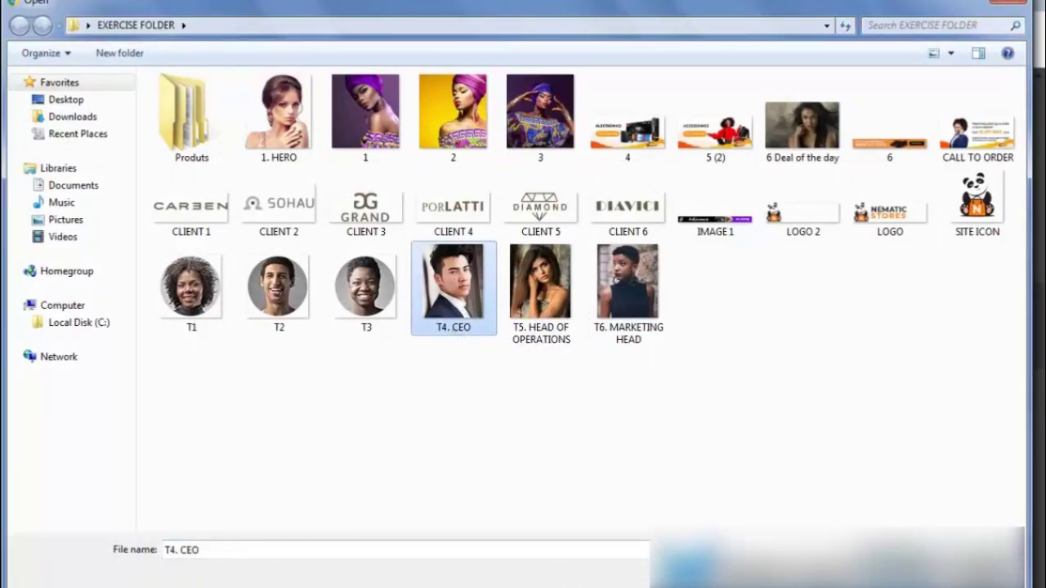
click(902, 576)
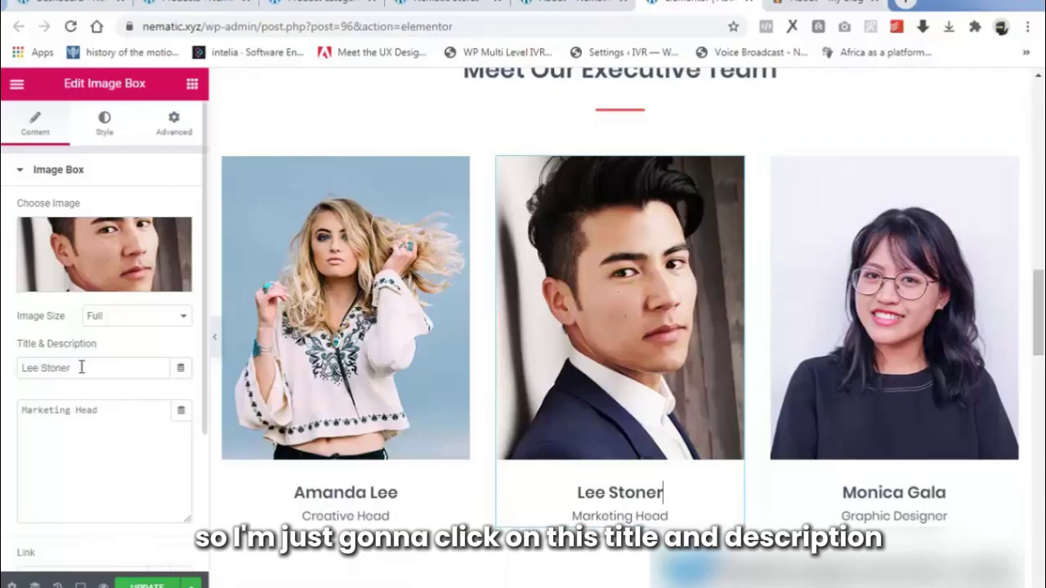
Replace the card's name with the new member's name and set the position to CEO.
drag(81, 368, 18, 371)
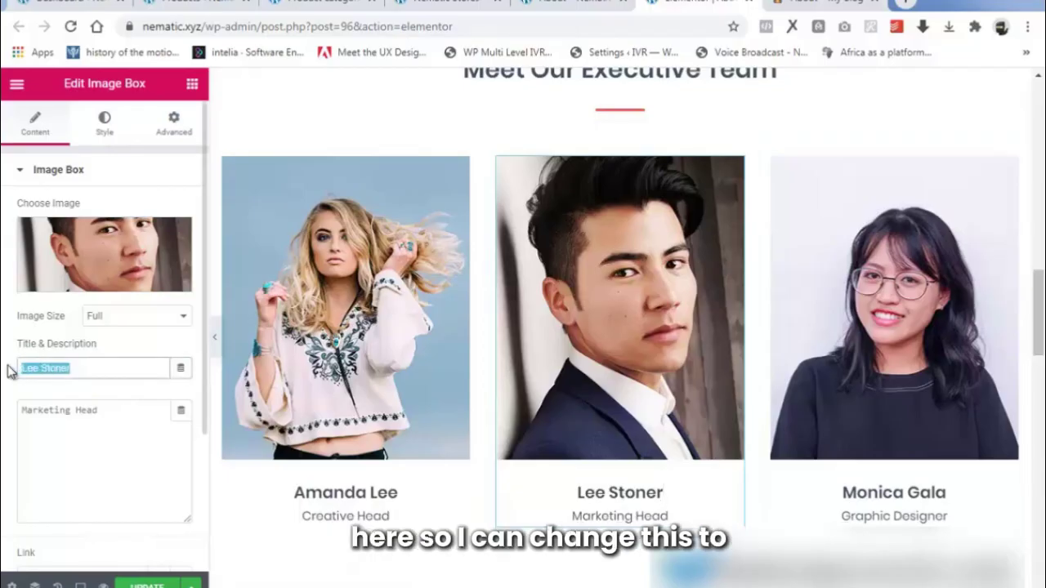
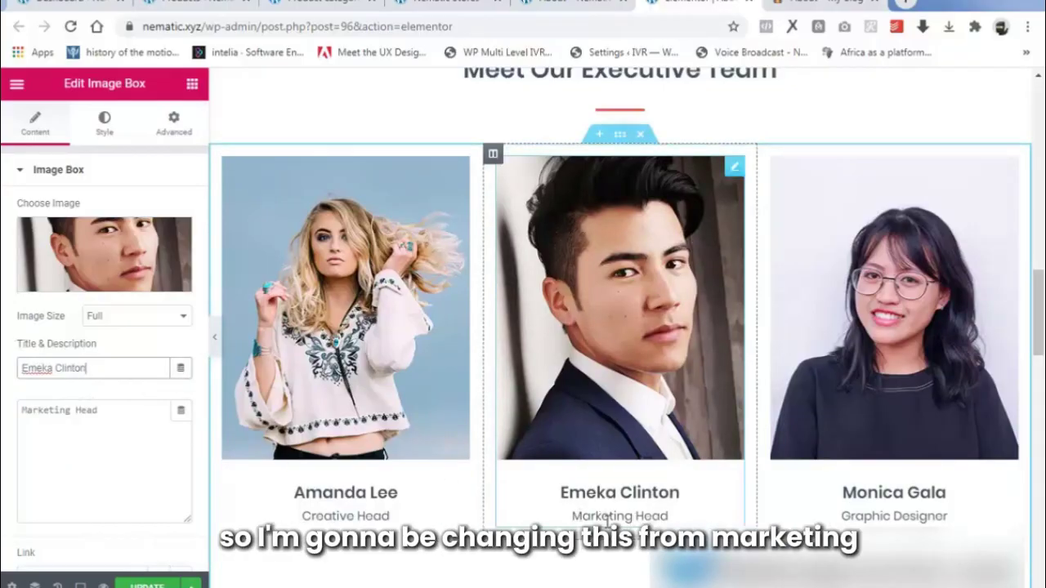
drag(98, 410, 4, 433)
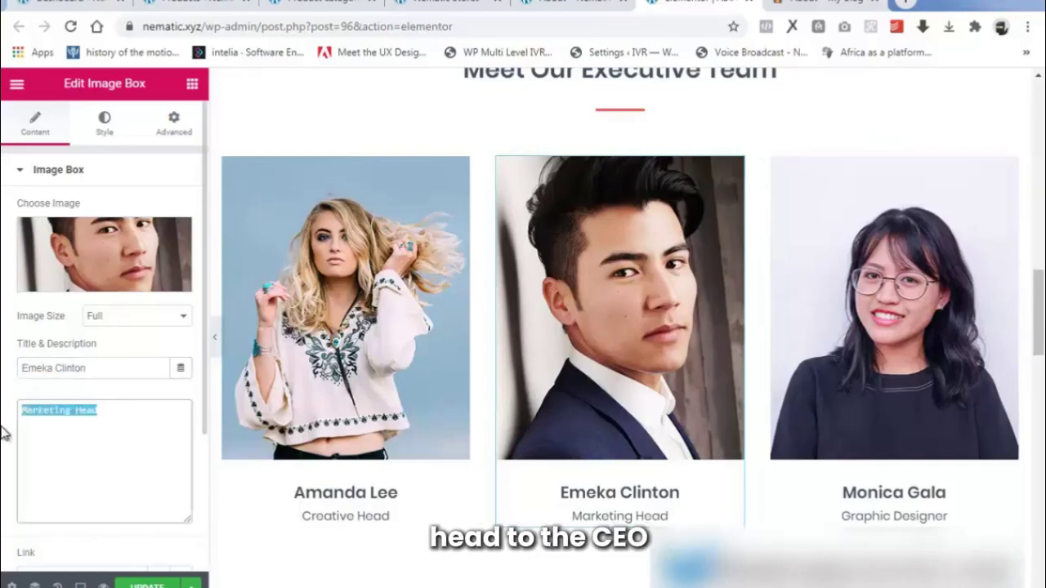
text(CEO)
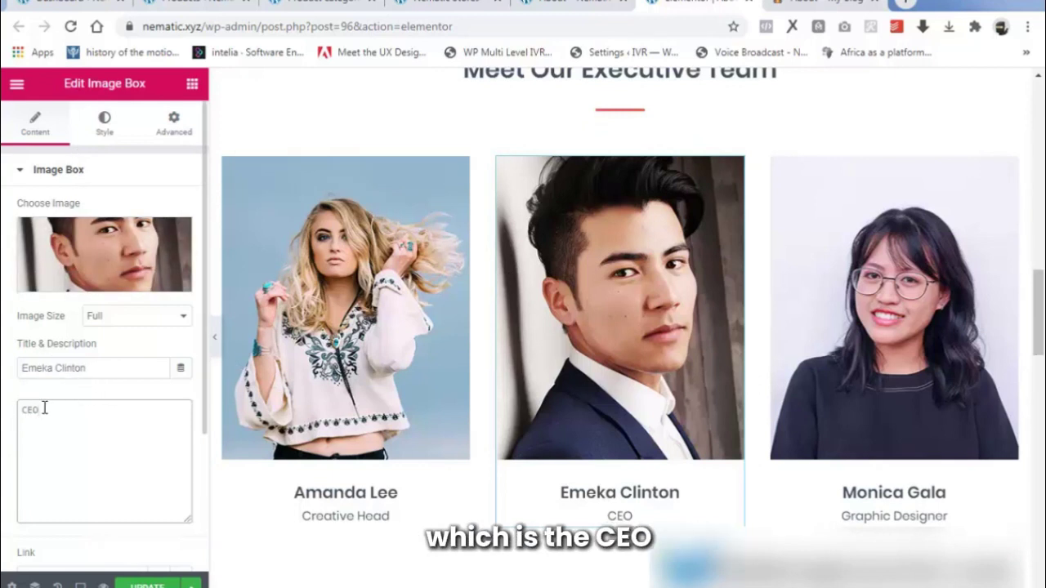
Upload the T6. MARKETING HEAD photo and insert it into the first team card.
click(345, 303)
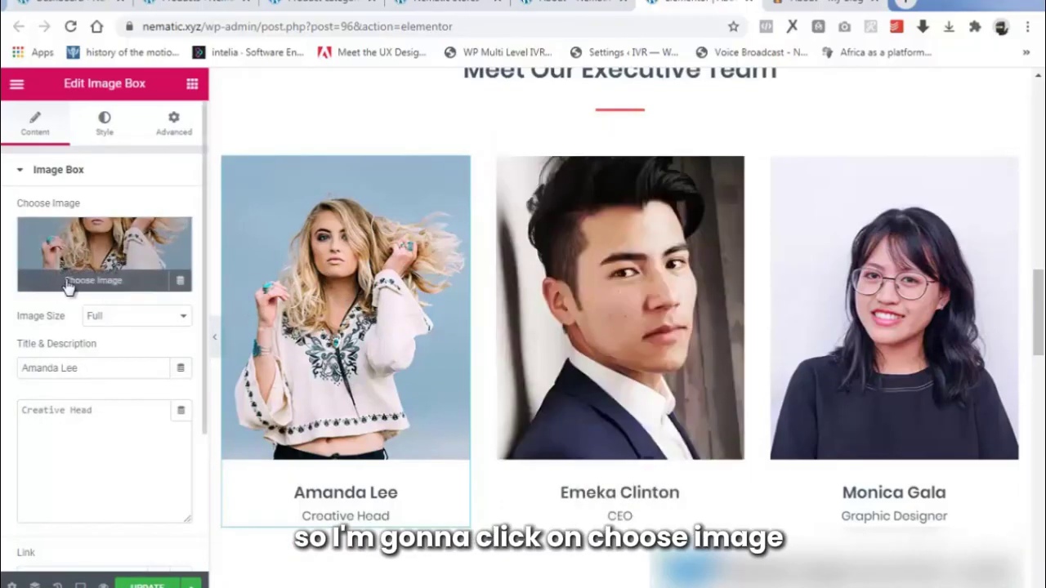
click(80, 286)
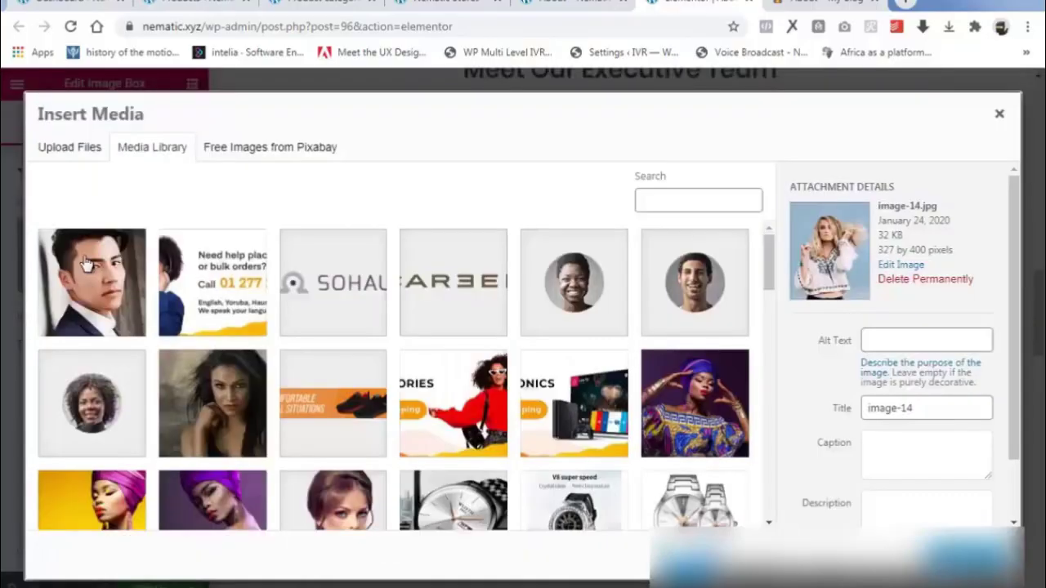
click(67, 148)
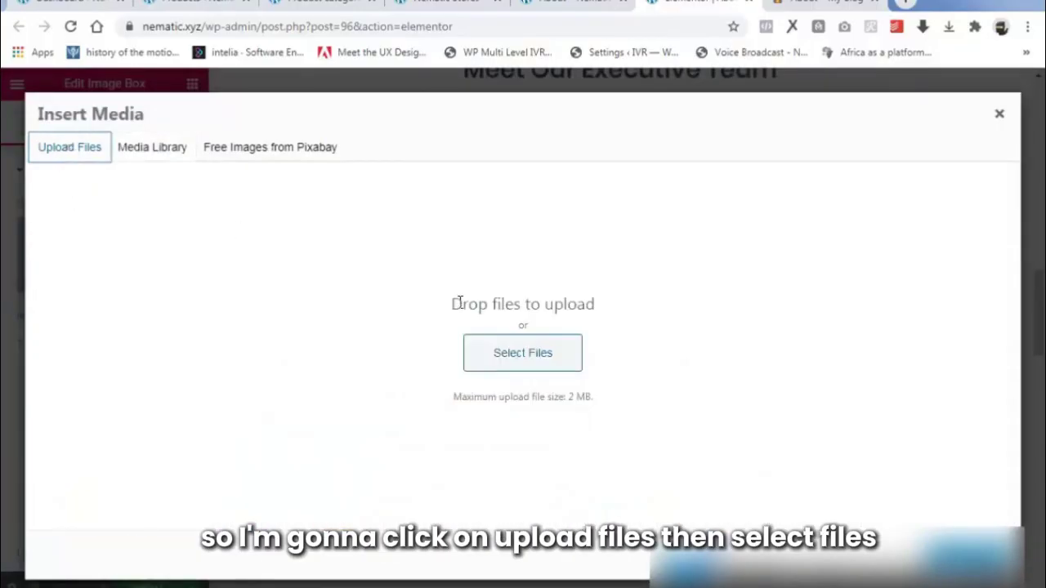
click(508, 366)
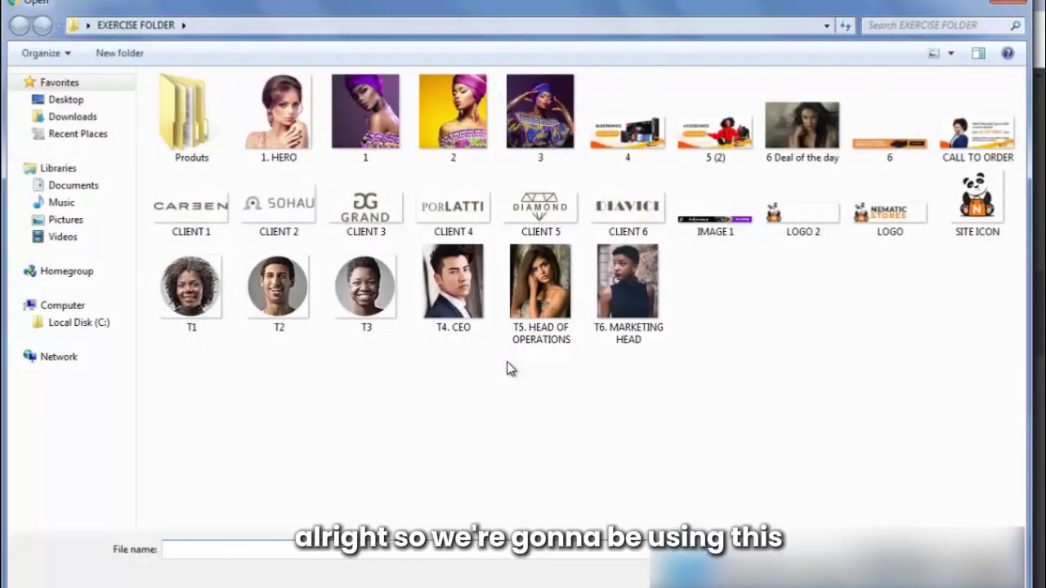
click(541, 301)
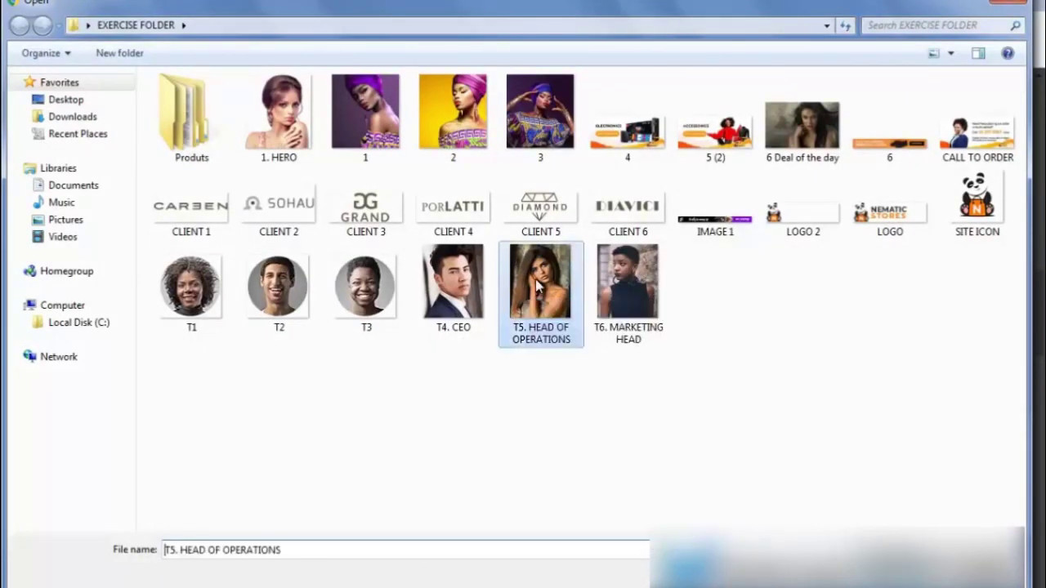
click(621, 293)
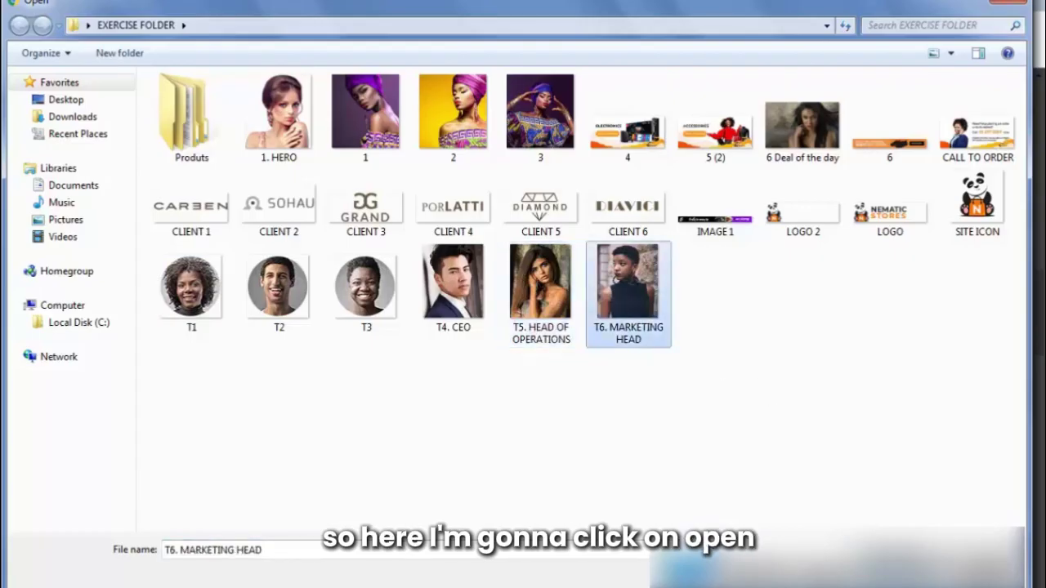
click(899, 576)
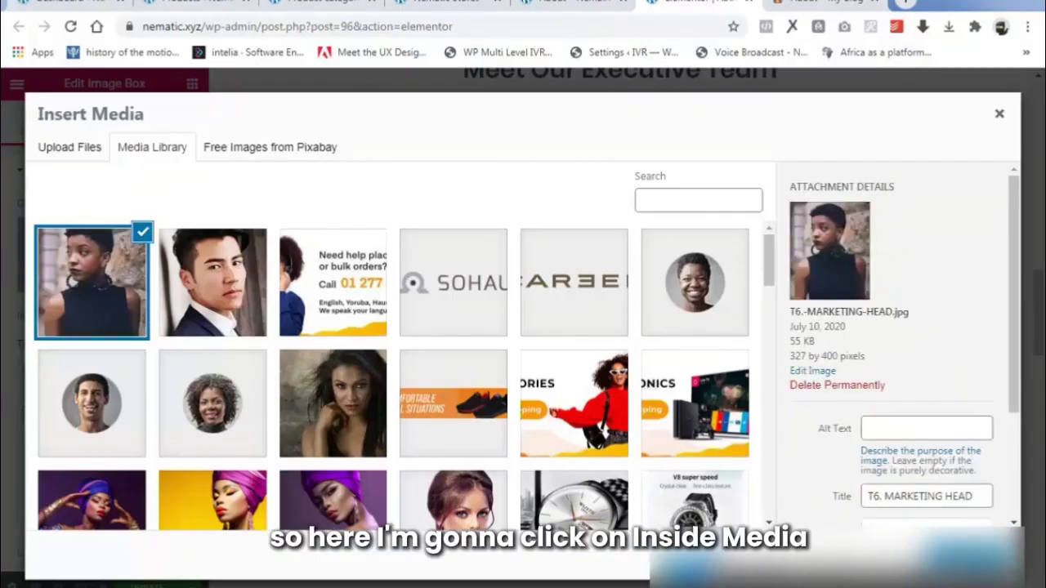
click(969, 557)
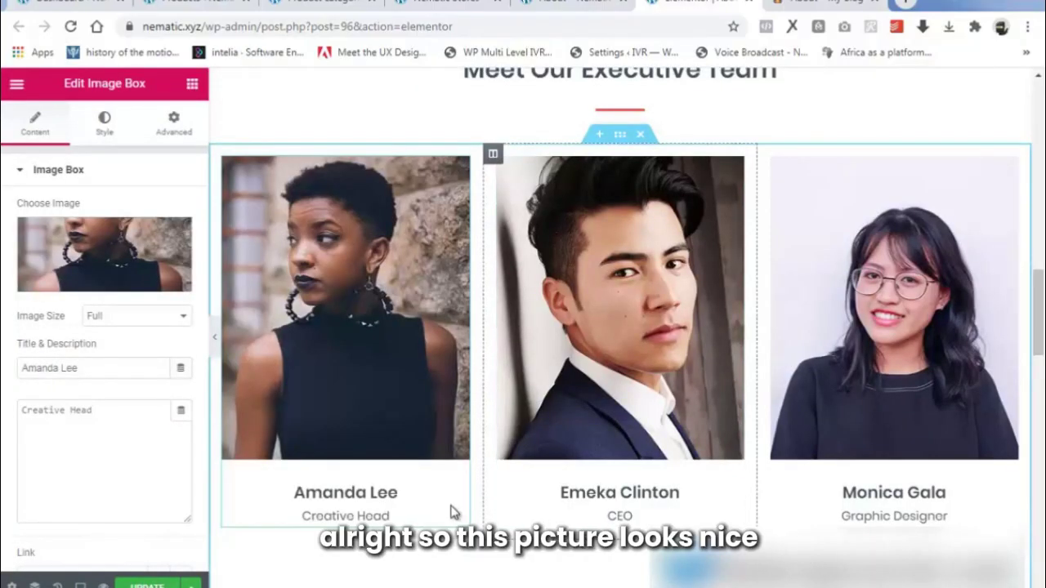
Enter the new member's name and start replacing Creative Head with Head Of Operations.
click(33, 369)
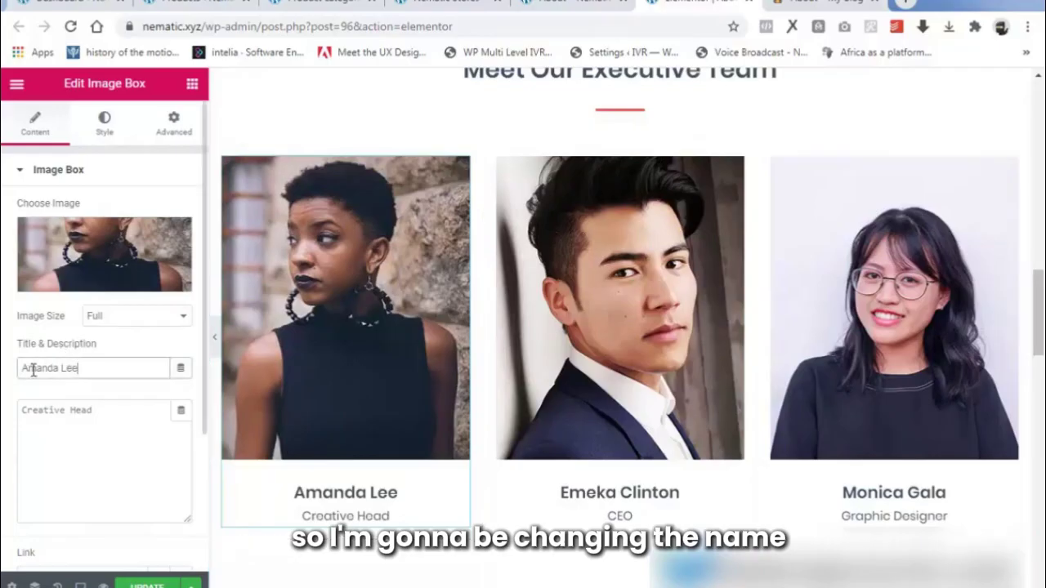
drag(33, 369, 21, 371)
click(89, 368)
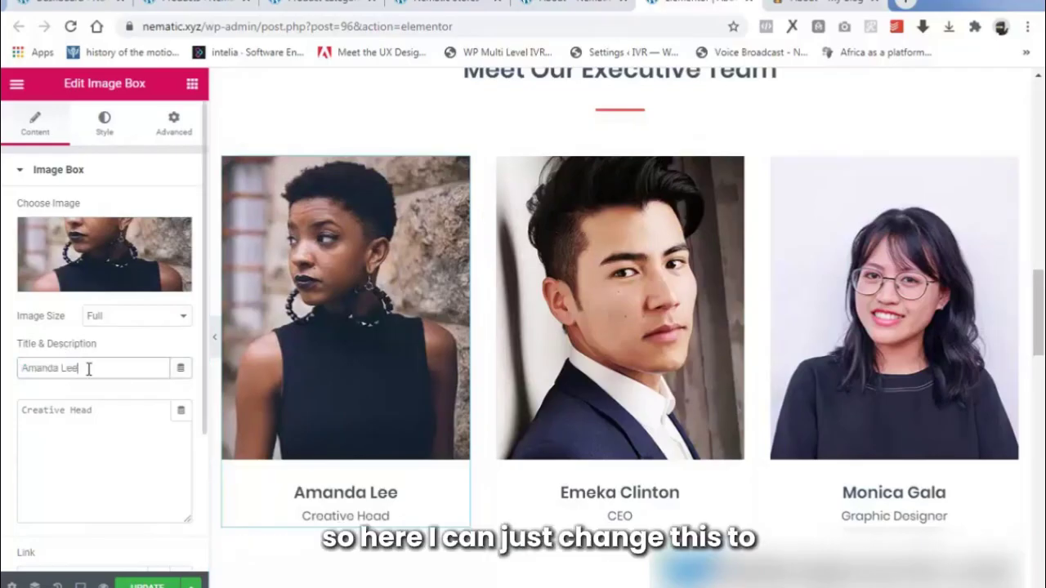
triple_click(93, 368)
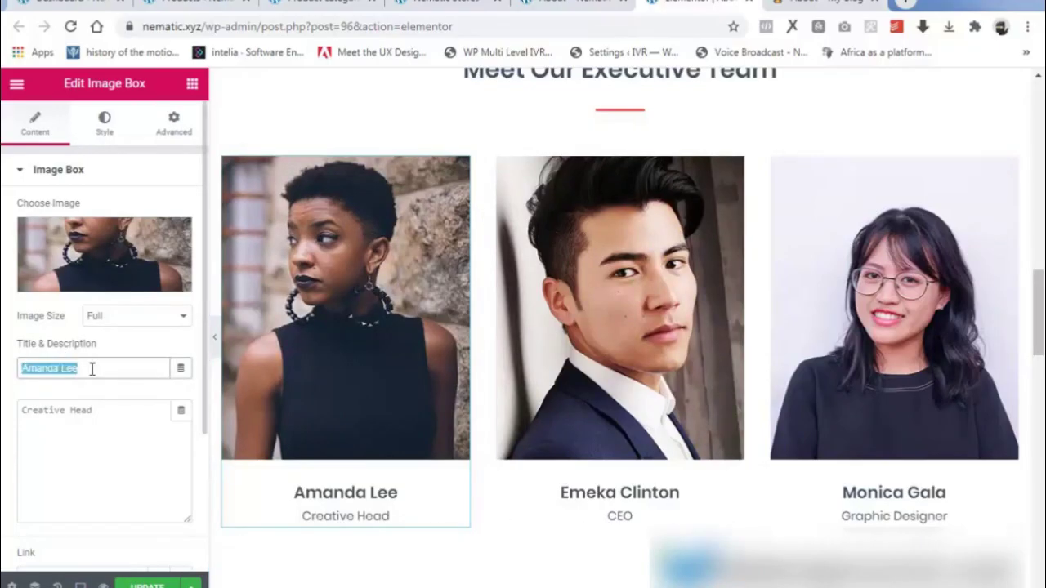
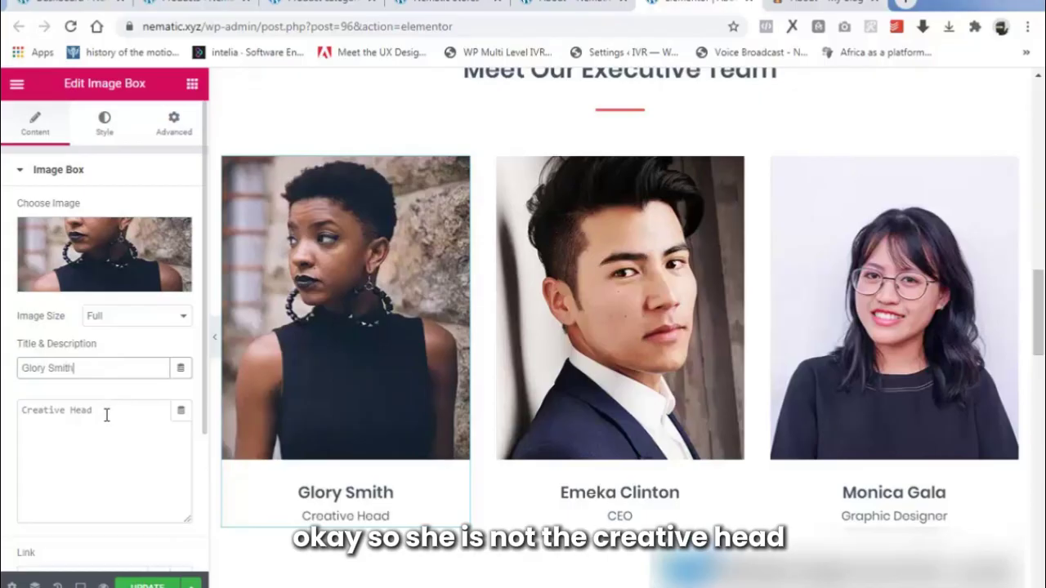
drag(107, 415, 4, 415)
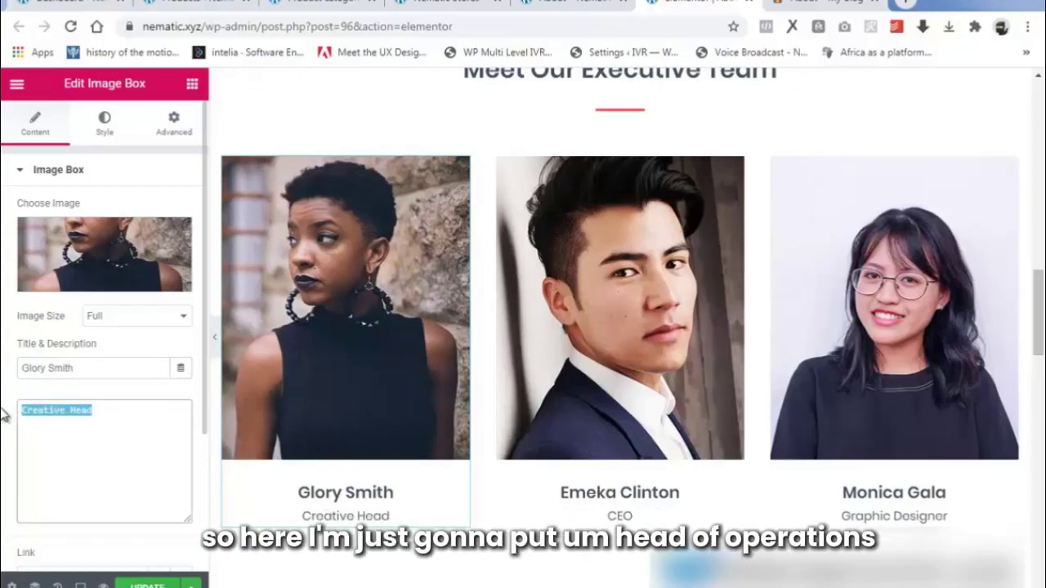
text(h)
key(BackSpace)
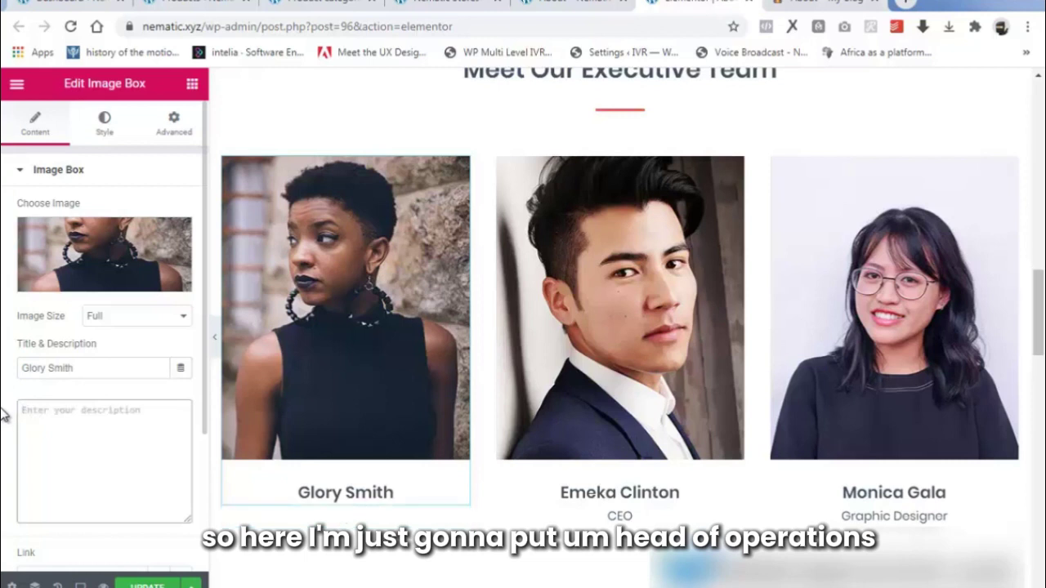
text(Head Of Operations)
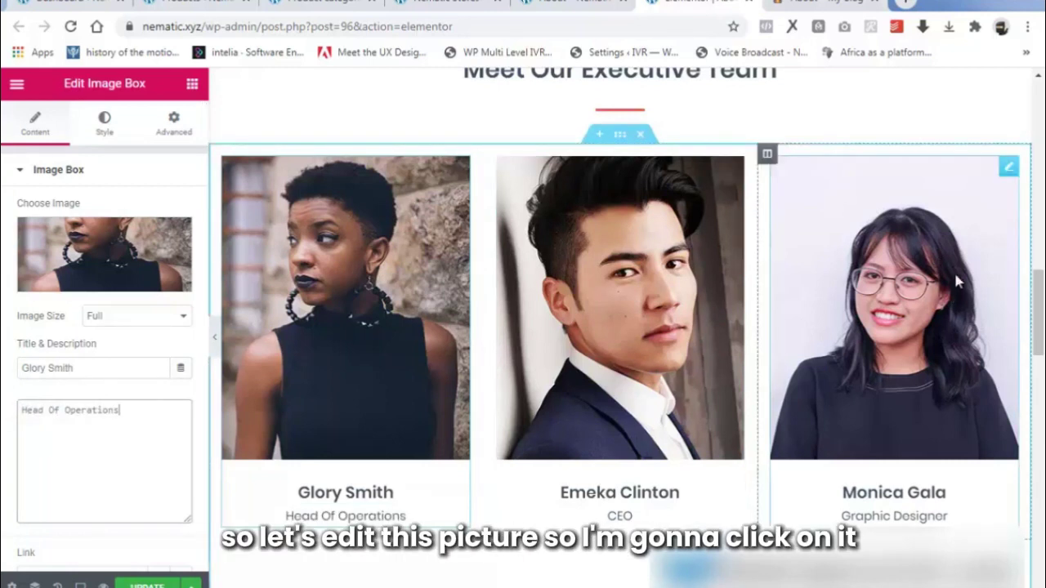
Upload the T5. HEAD OF OPERATIONS photo and insert it into the third team card.
click(875, 326)
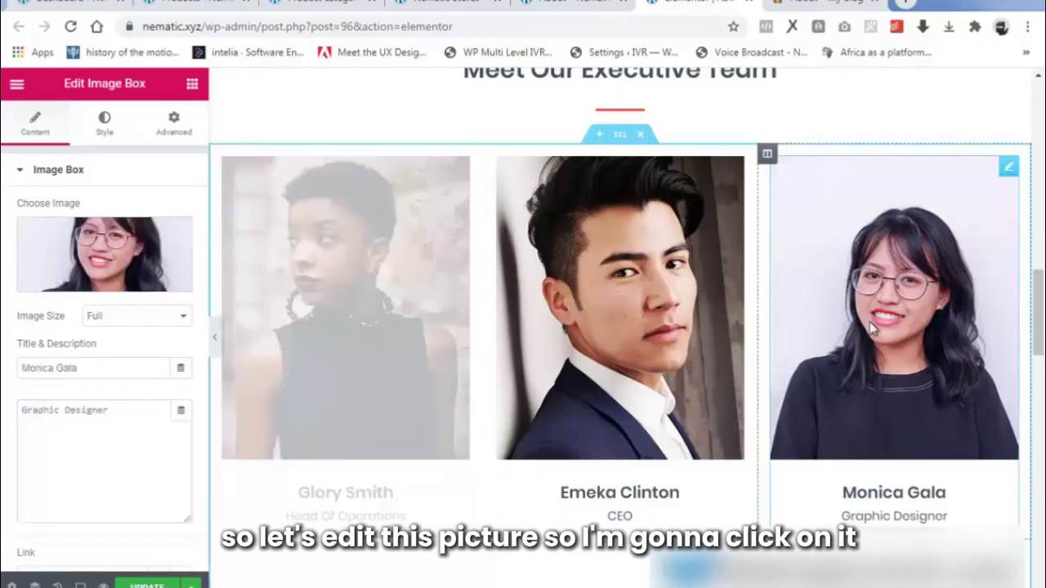
click(64, 280)
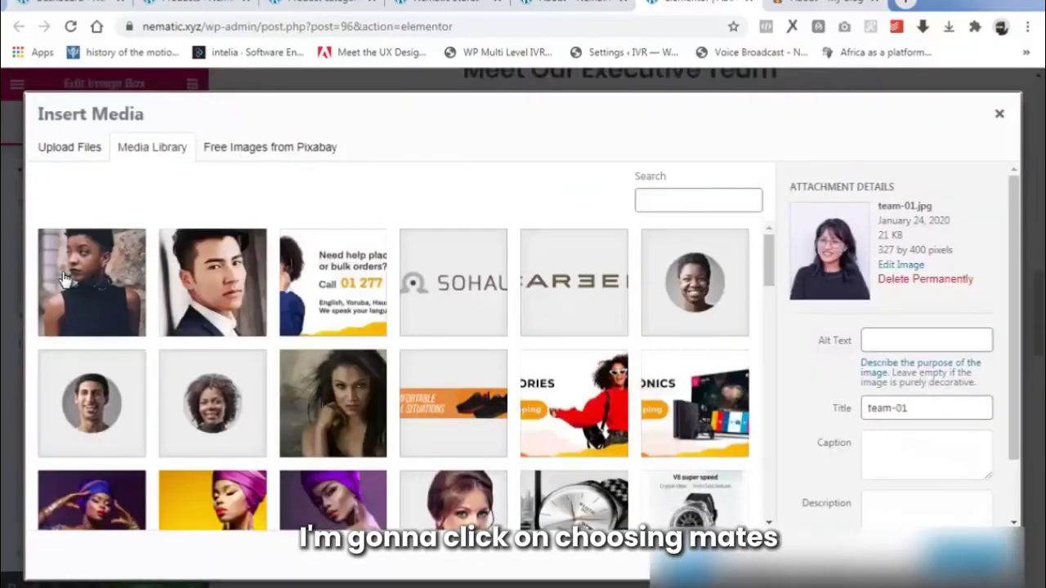
click(70, 144)
click(528, 361)
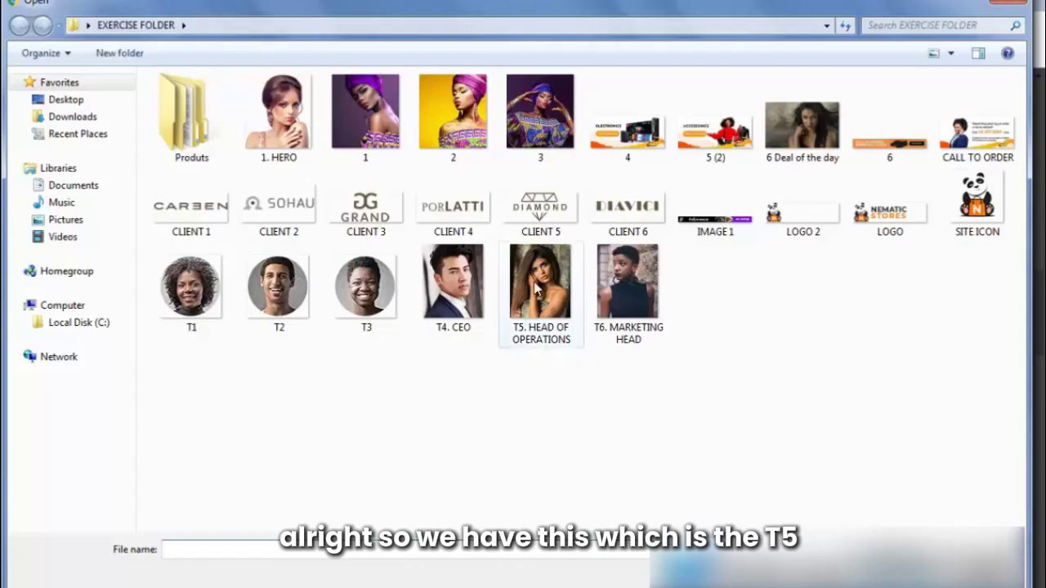
click(537, 287)
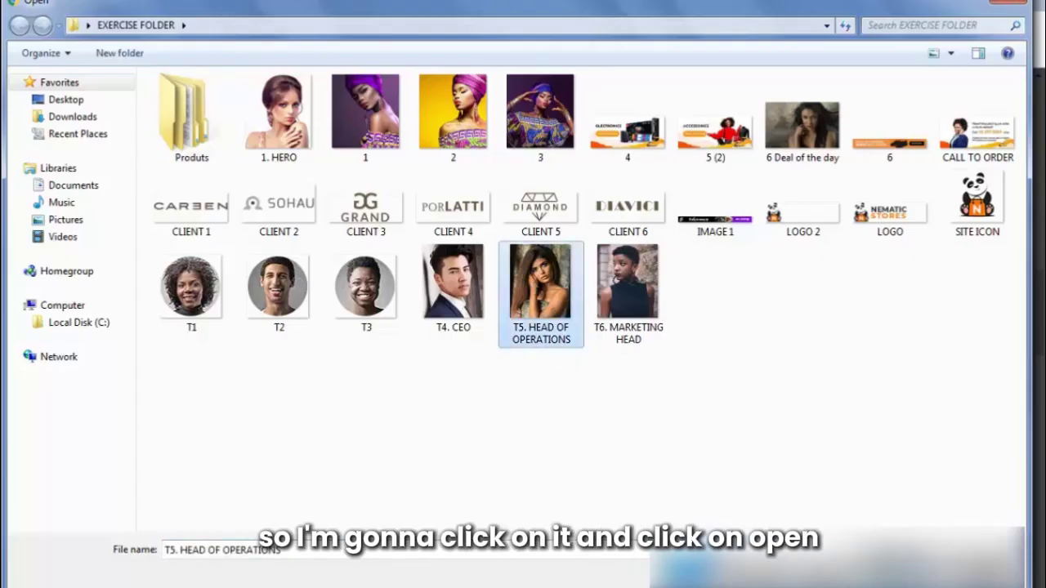
click(903, 577)
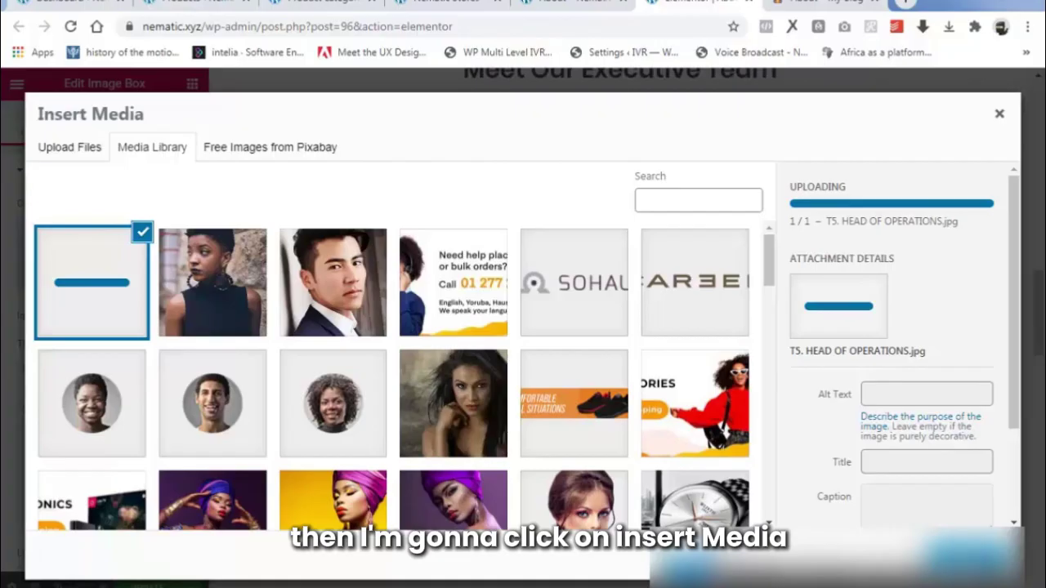
click(969, 555)
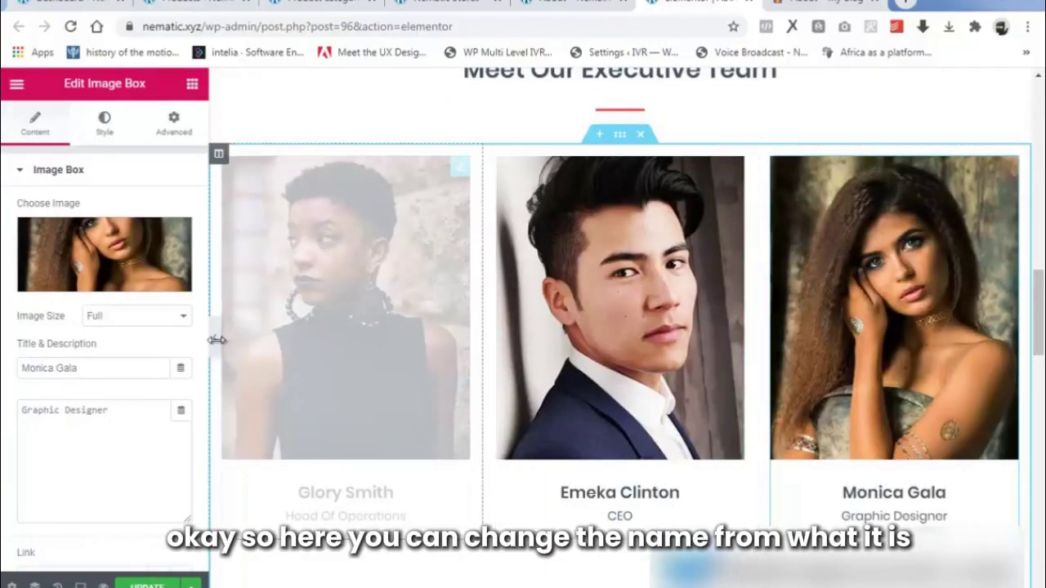
Replace the third card's name with the new member's name and the Graphic Designer role with 'Marketing Head'.
drag(78, 367, 4, 370)
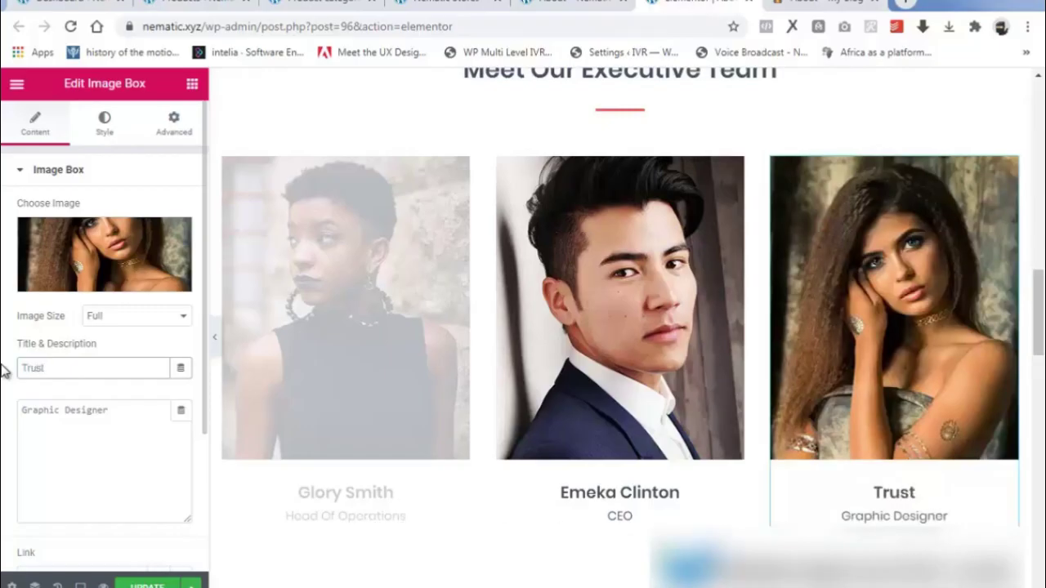
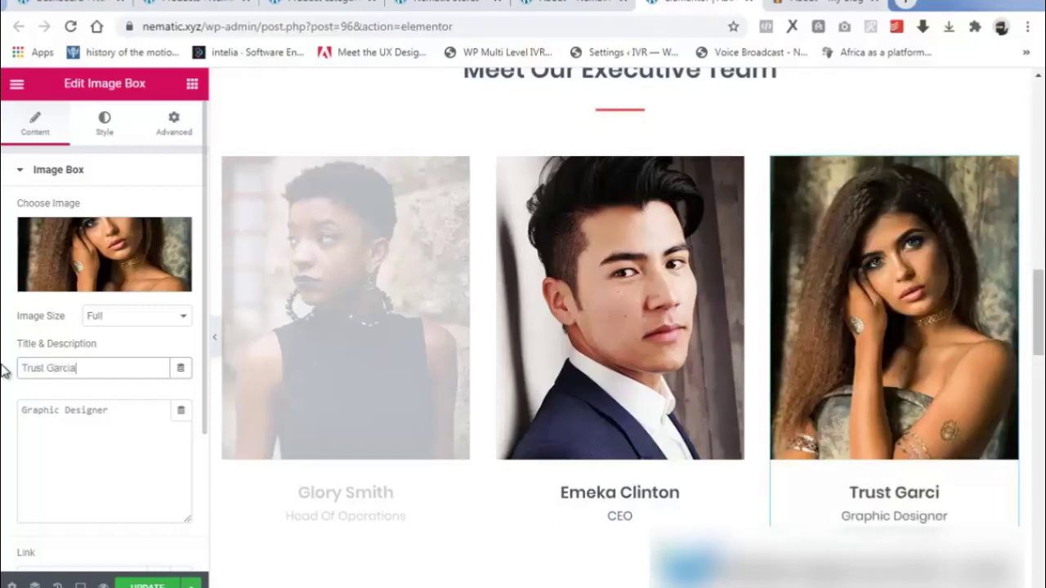
drag(115, 411, 4, 425)
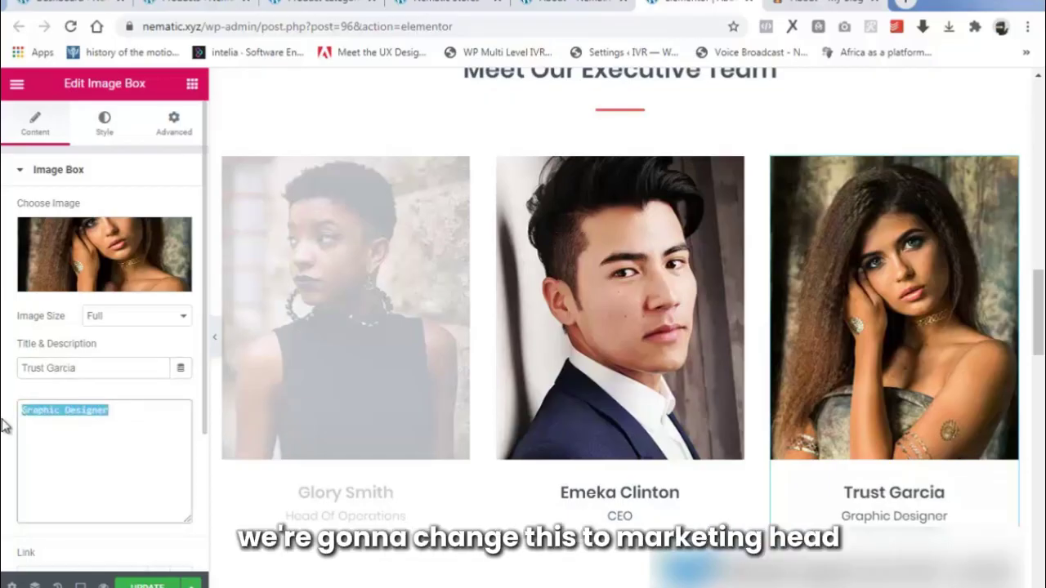
text(Marke)
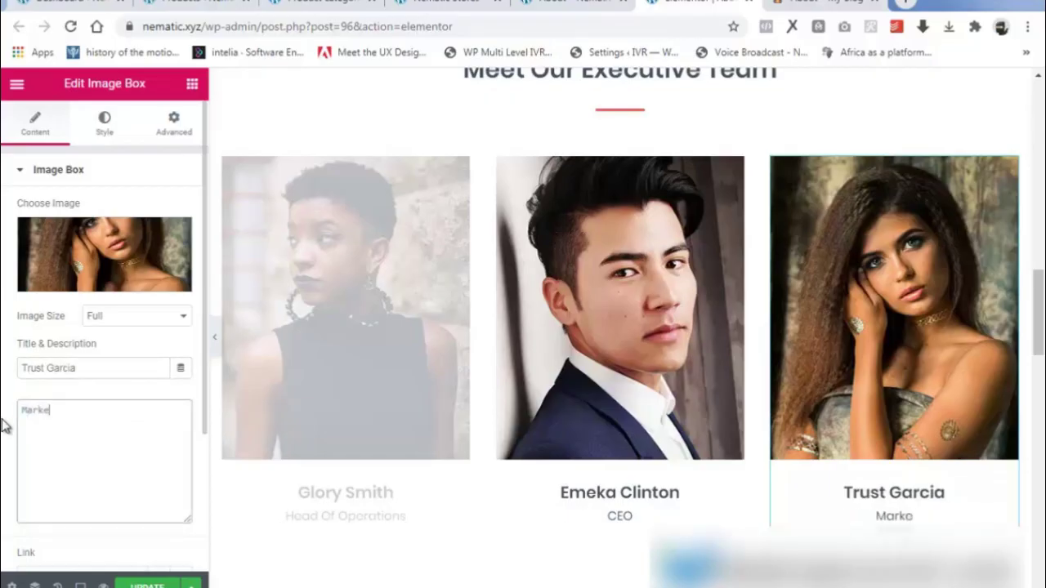
text(ting )
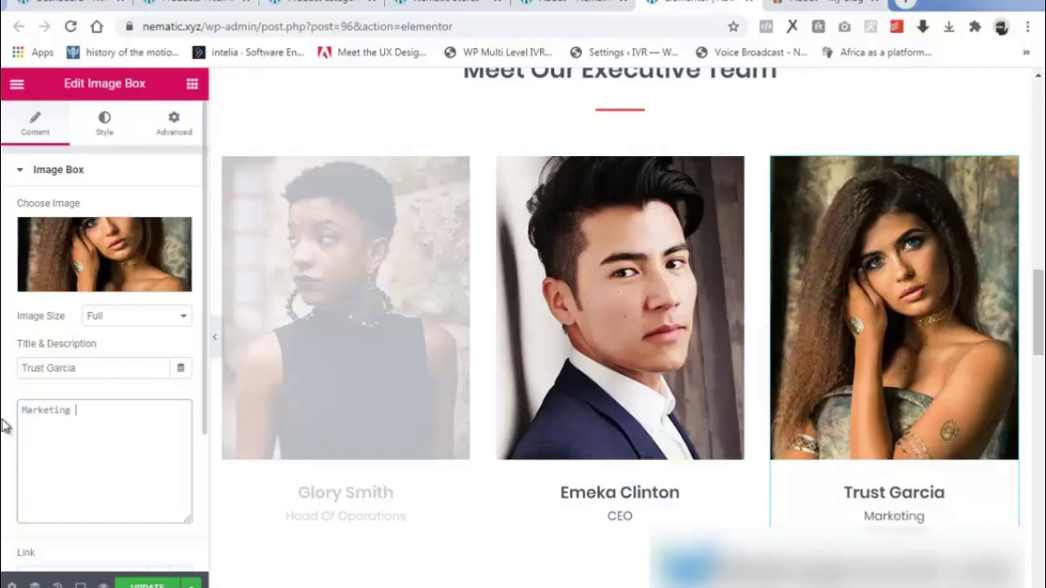
text(Head)
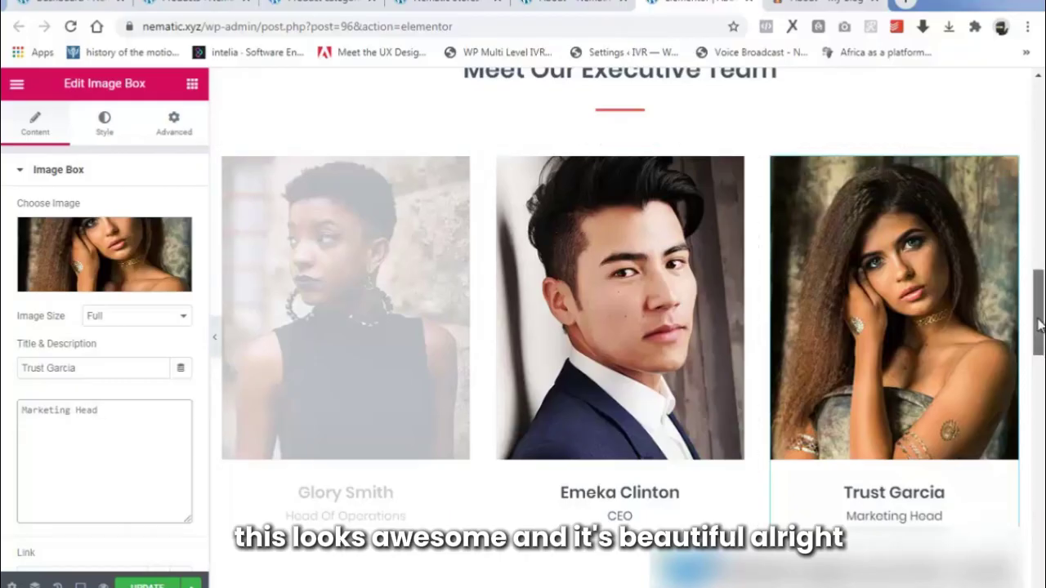
drag(1040, 333, 1034, 392)
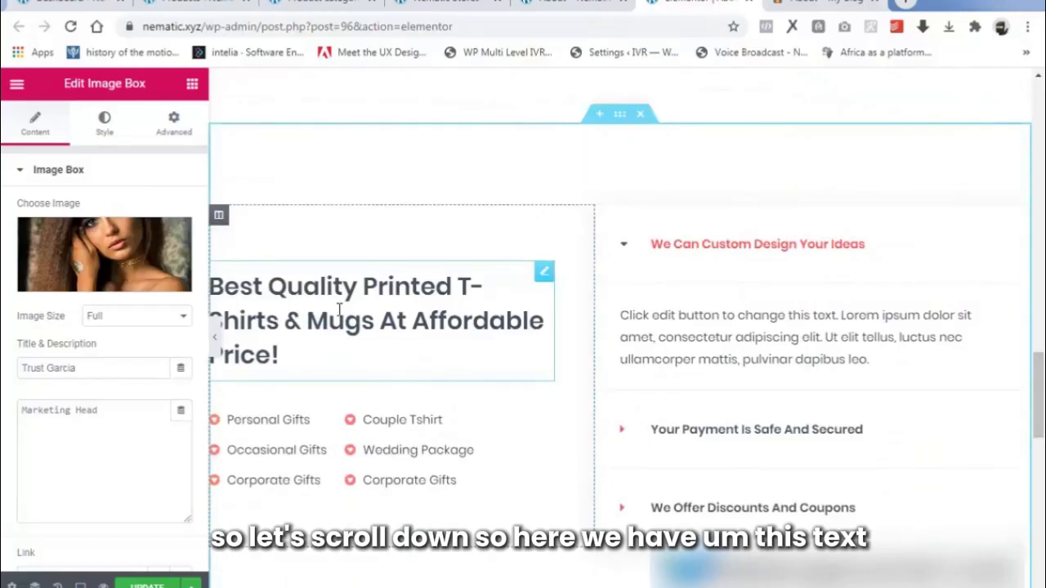
Inspect the promo heading and the gifts icon list's Couple Tshirt item, then open the accordion's settings.
click(280, 354)
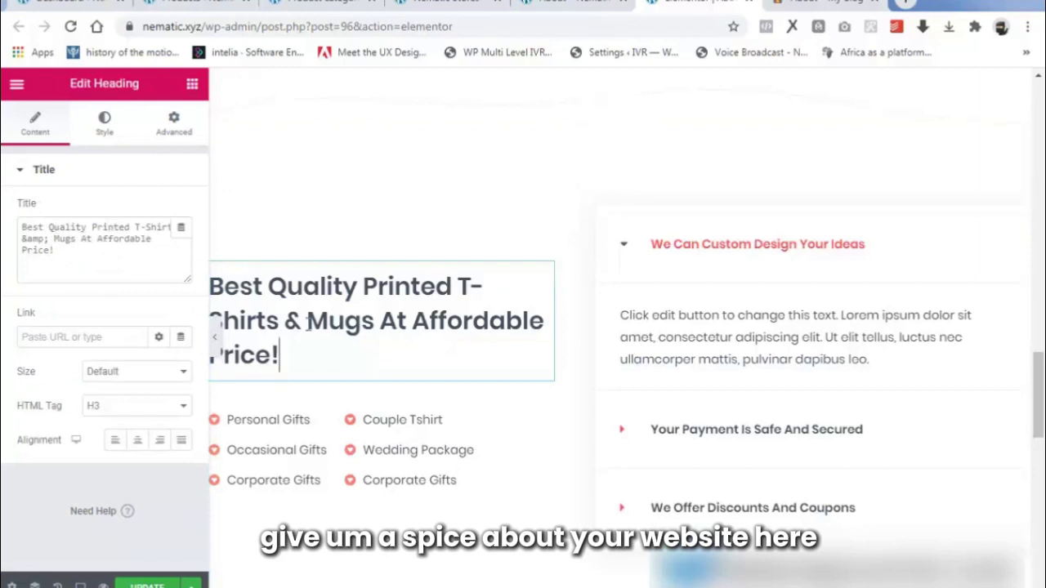
click(288, 358)
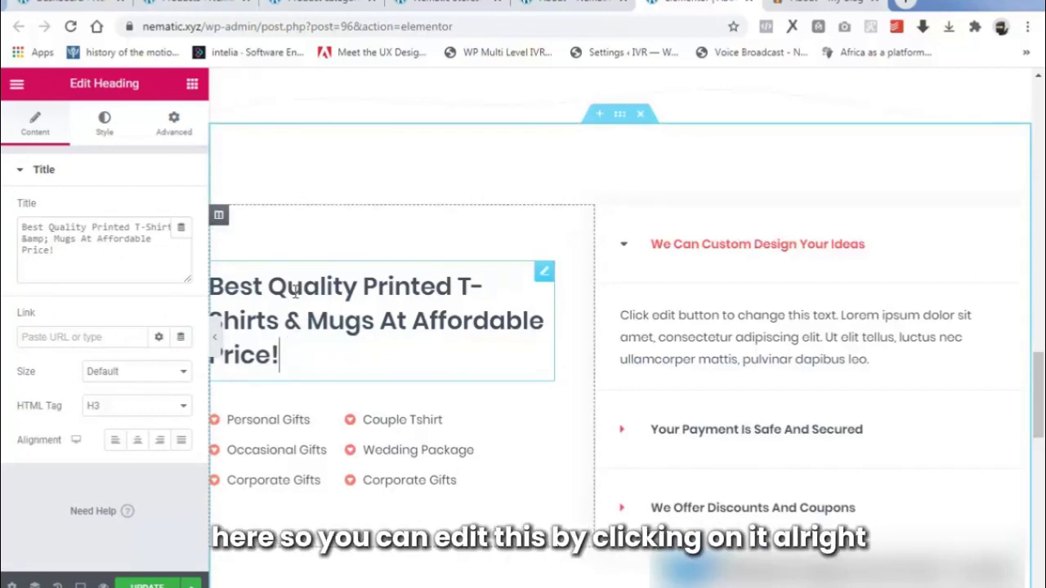
click(330, 419)
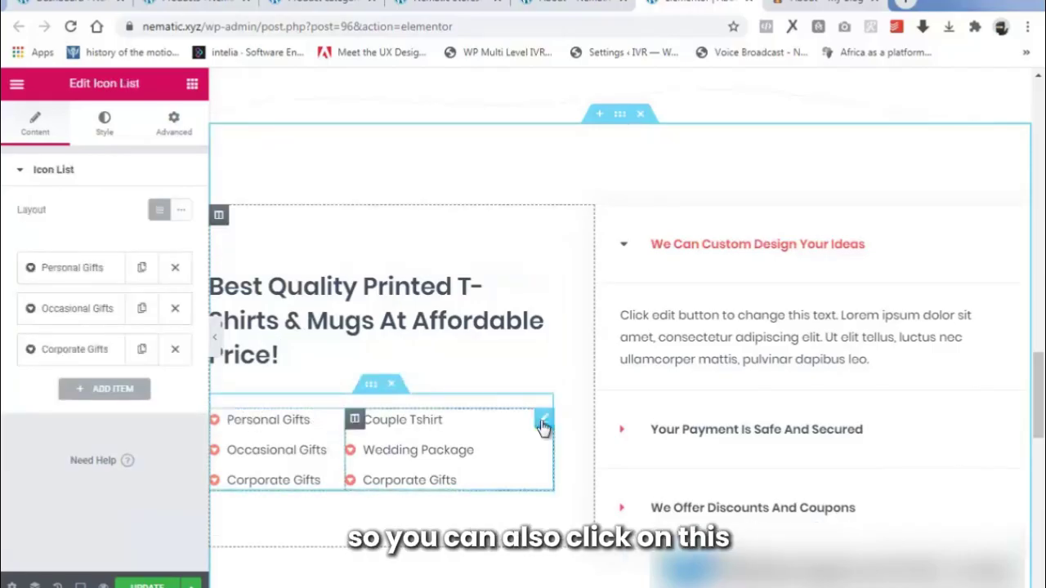
click(49, 268)
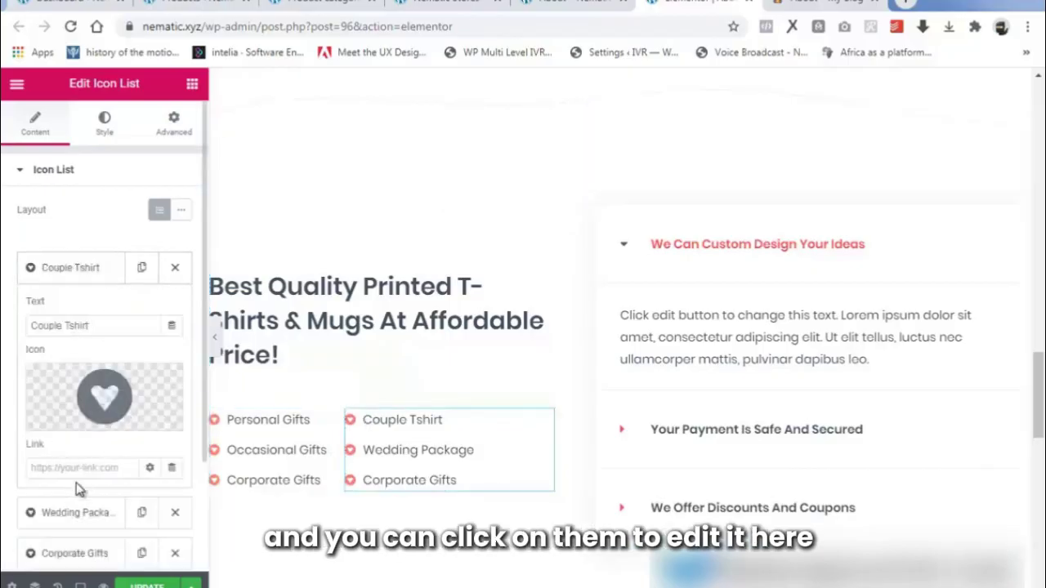
triple_click(90, 321)
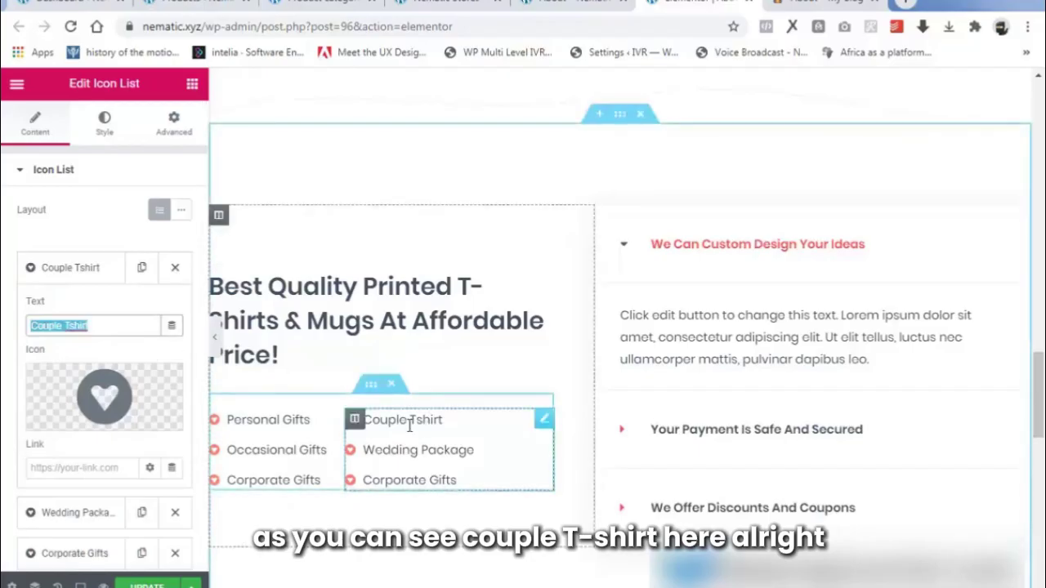
click(1021, 218)
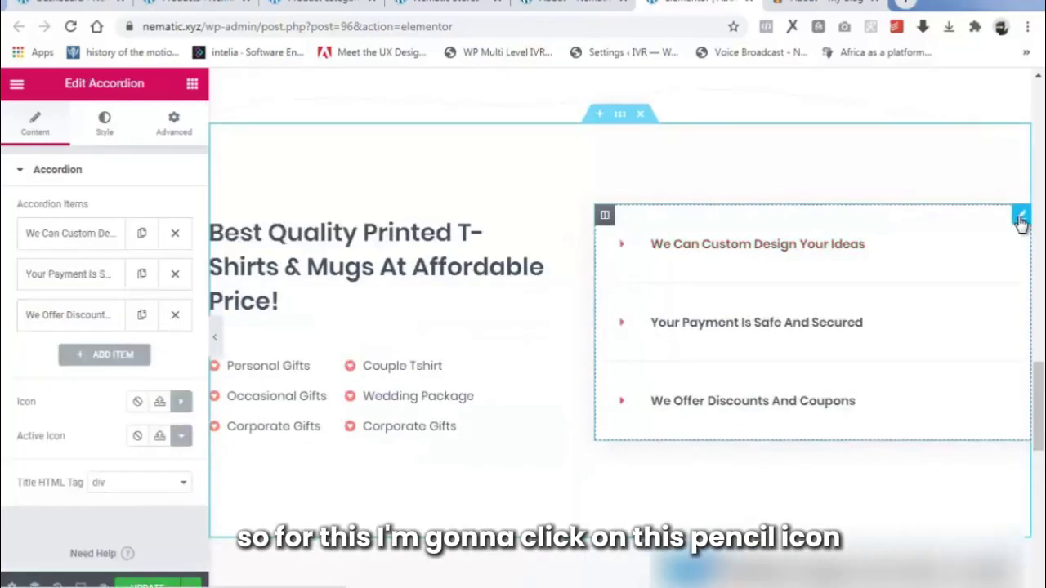
Retitle the first accordion item 'What is Nematic Stores'.
click(80, 237)
scroll(78, 261, down, 1)
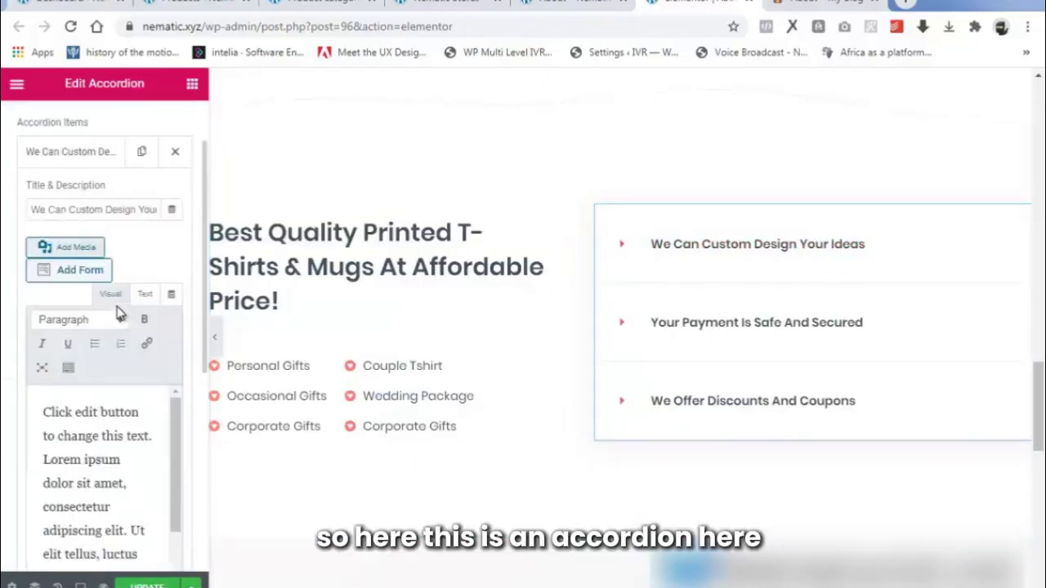
click(121, 206)
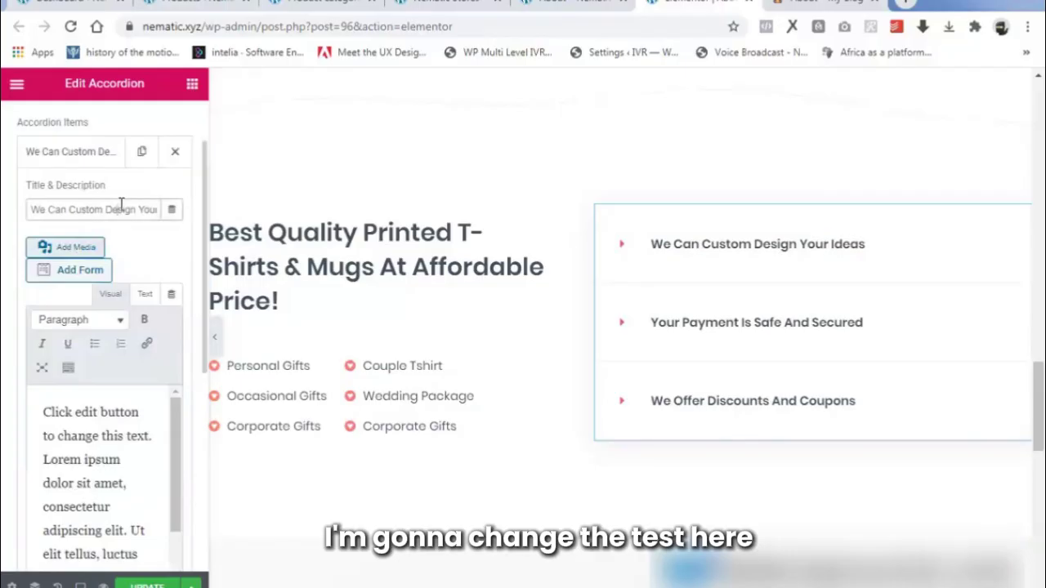
key(ctrl+a)
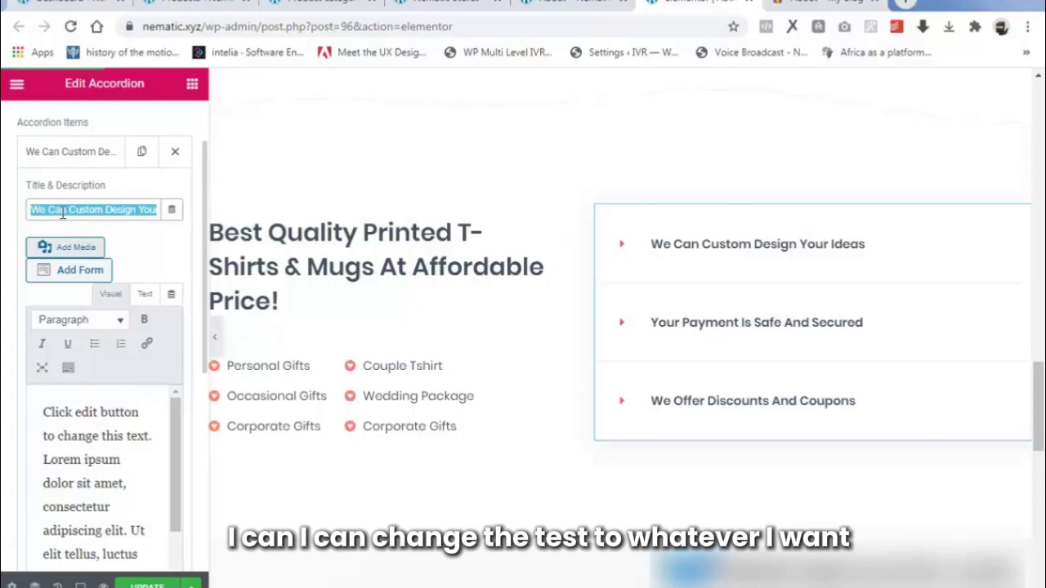
text(i)
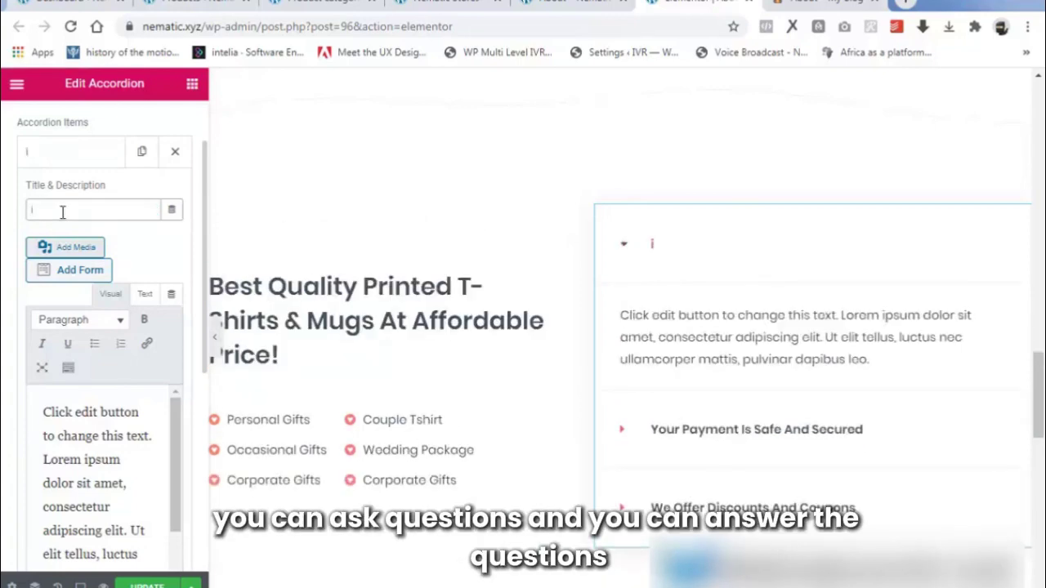
key(BackSpace)
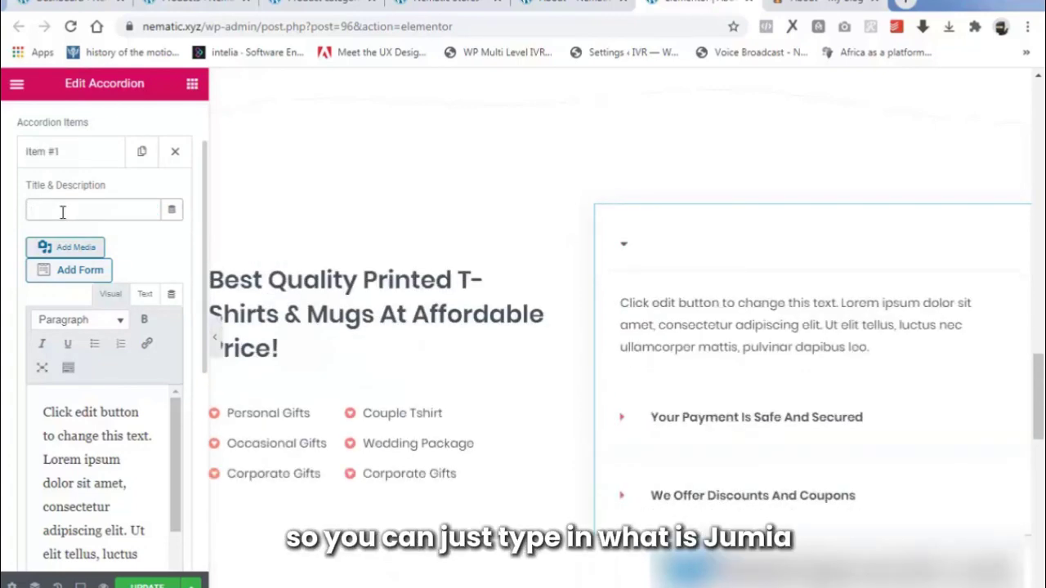
text(What)
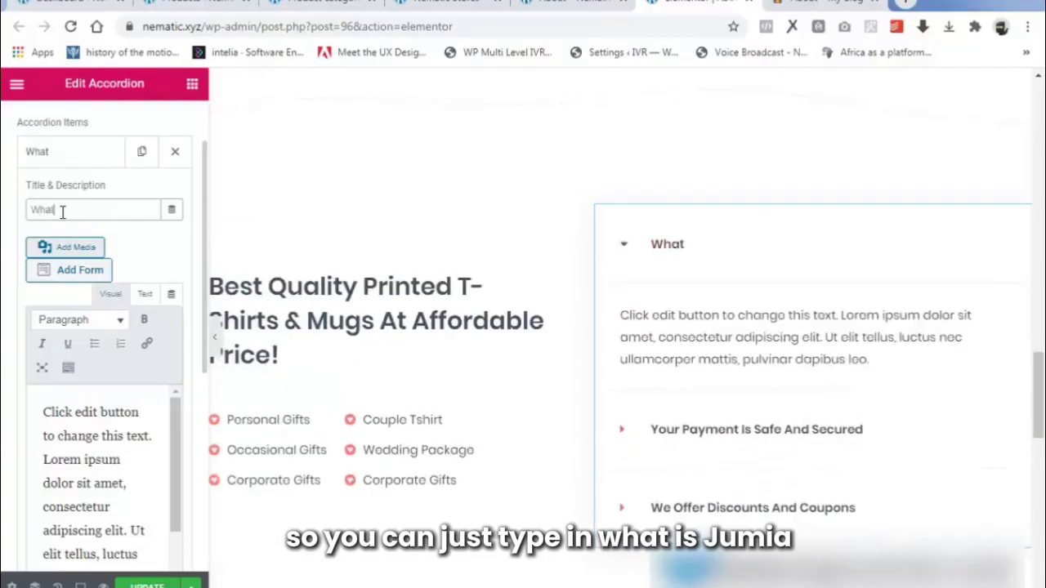
text( is Nematic Stores)
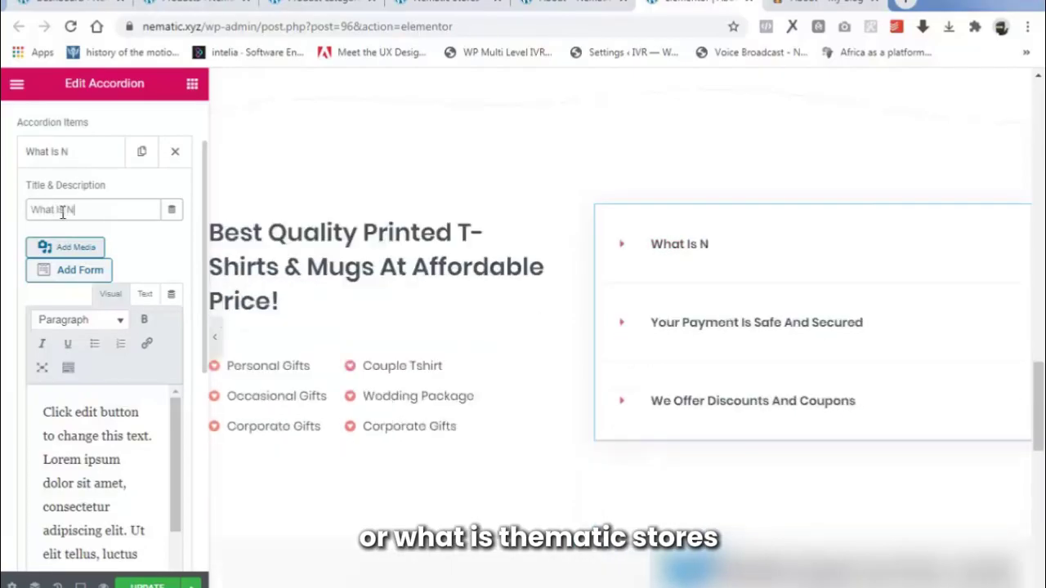
Replace the first item's description with filler text and expand 'Your Payment Is Safe And Secured'.
drag(45, 411, 115, 566)
text(Nmenadjhhhfhhy)
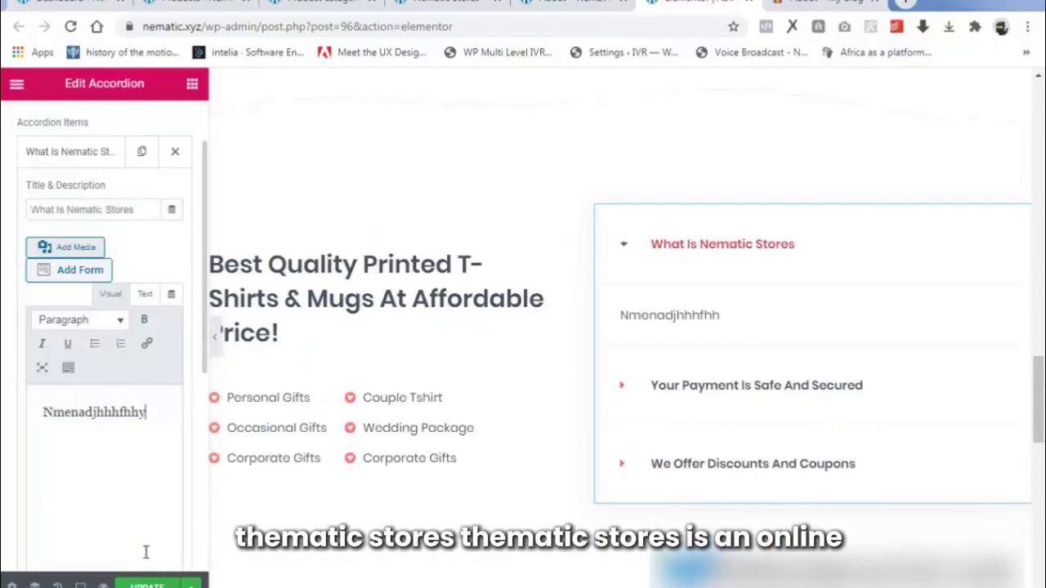
text(rb gfyf hdg)
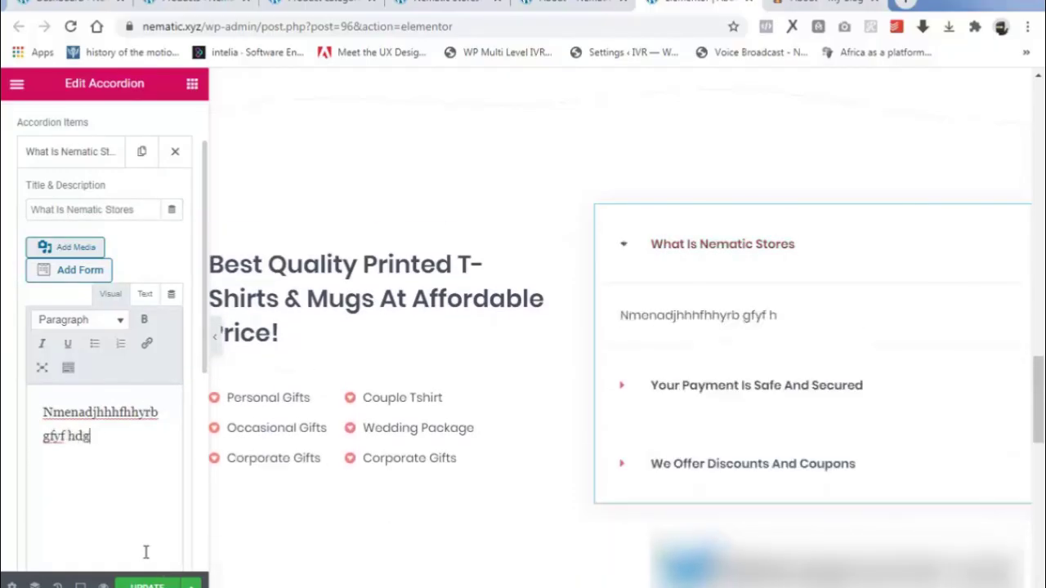
text(d fy hdd)
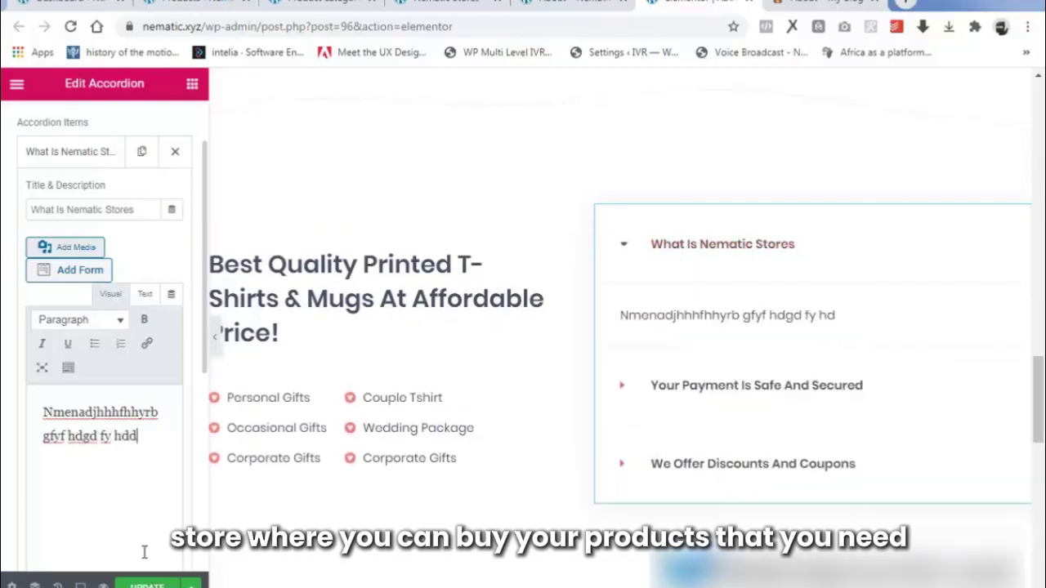
text(jdbchf)
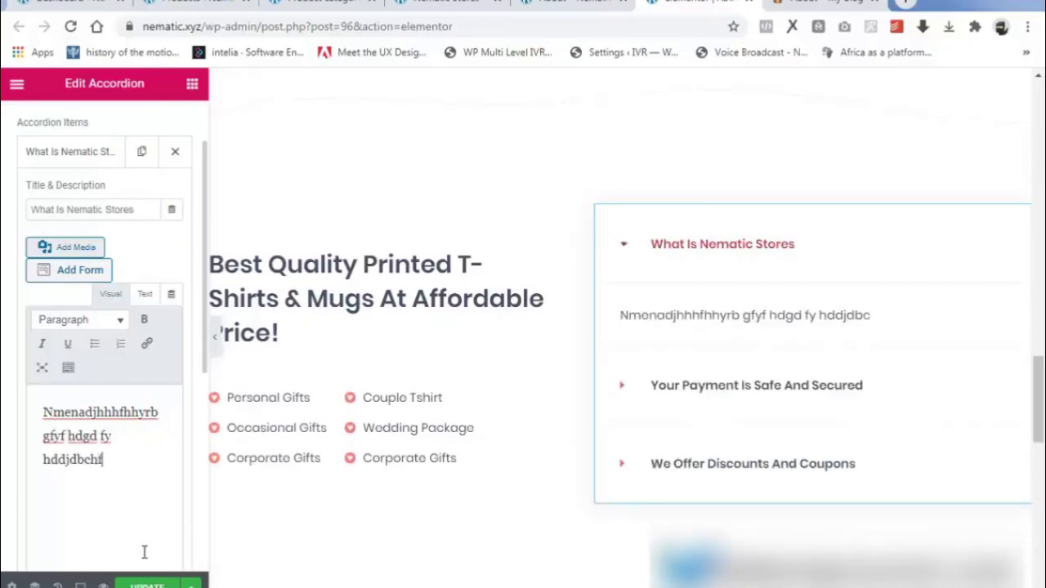
text(yrtgfhrtyd)
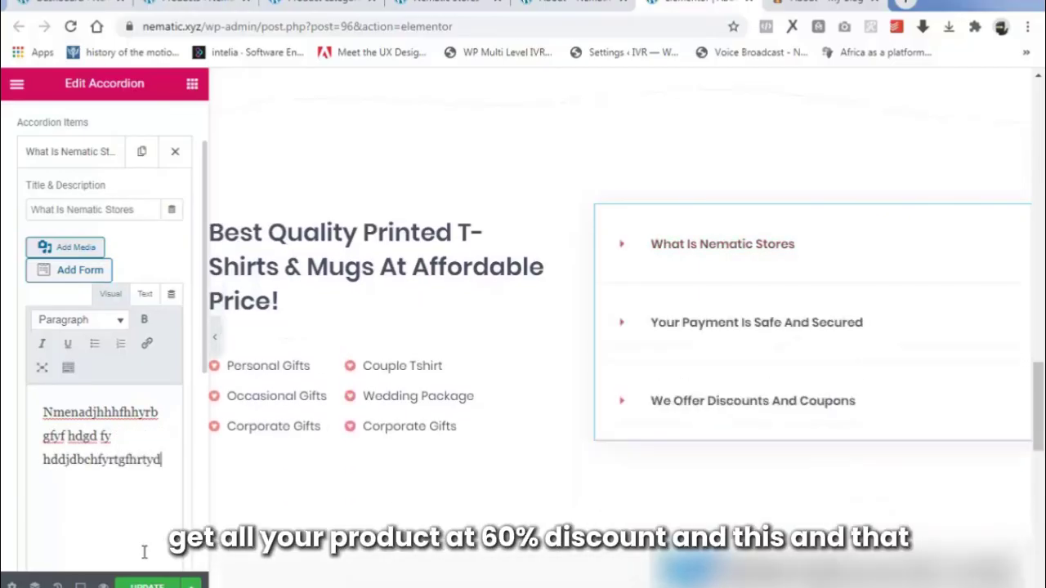
text(f grtuydbdbj)
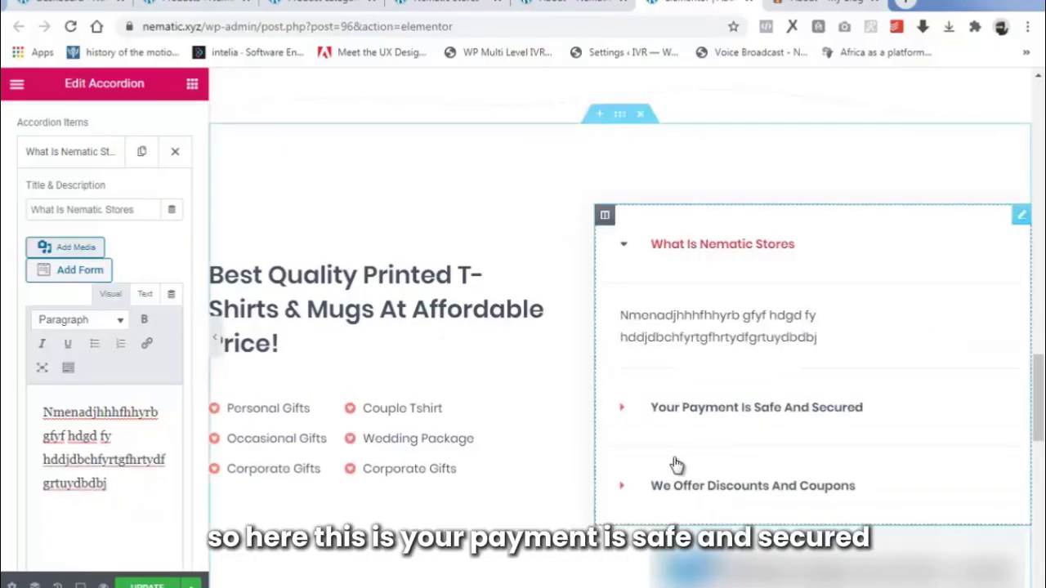
click(624, 416)
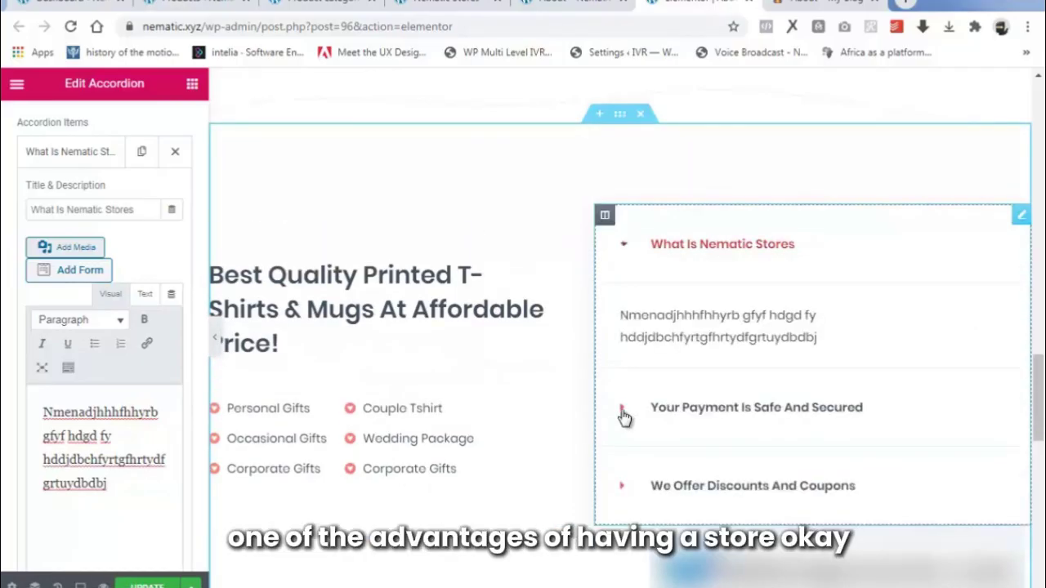
click(617, 407)
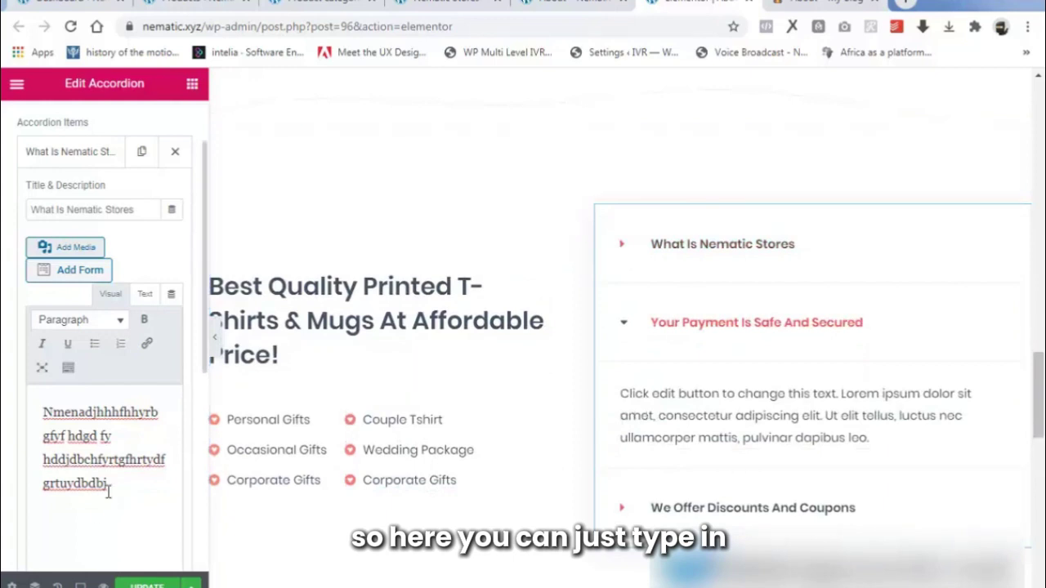
drag(107, 491, 6, 388)
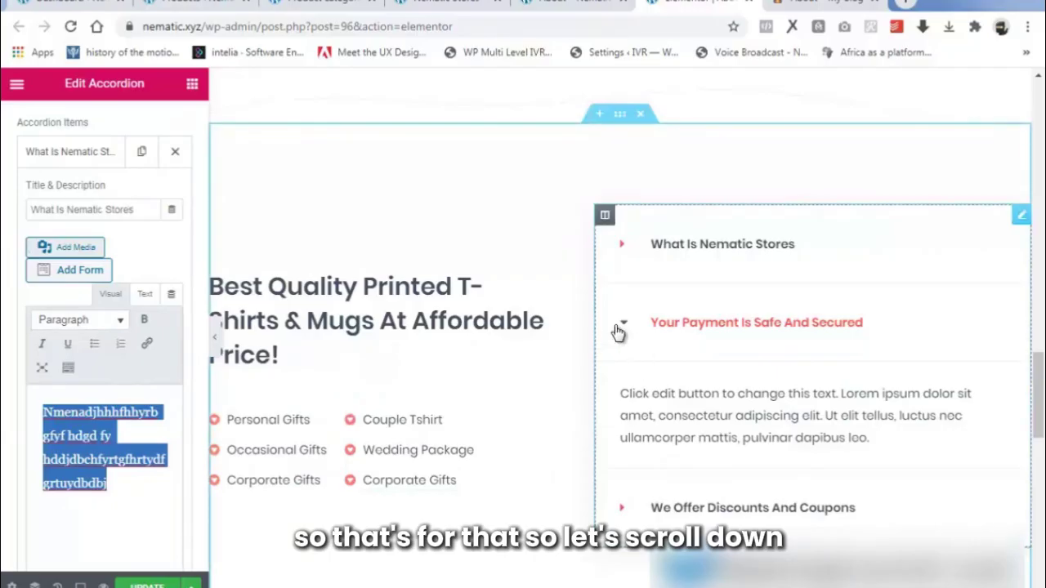
Collapse the payment item and open the Worldwide Shipping image box's settings.
click(626, 350)
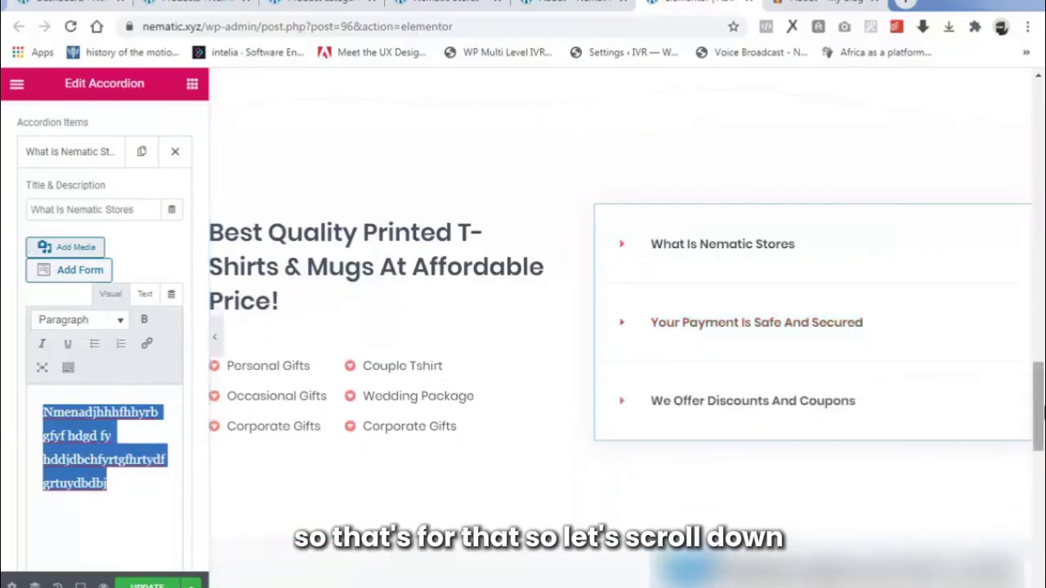
drag(1037, 404, 1039, 493)
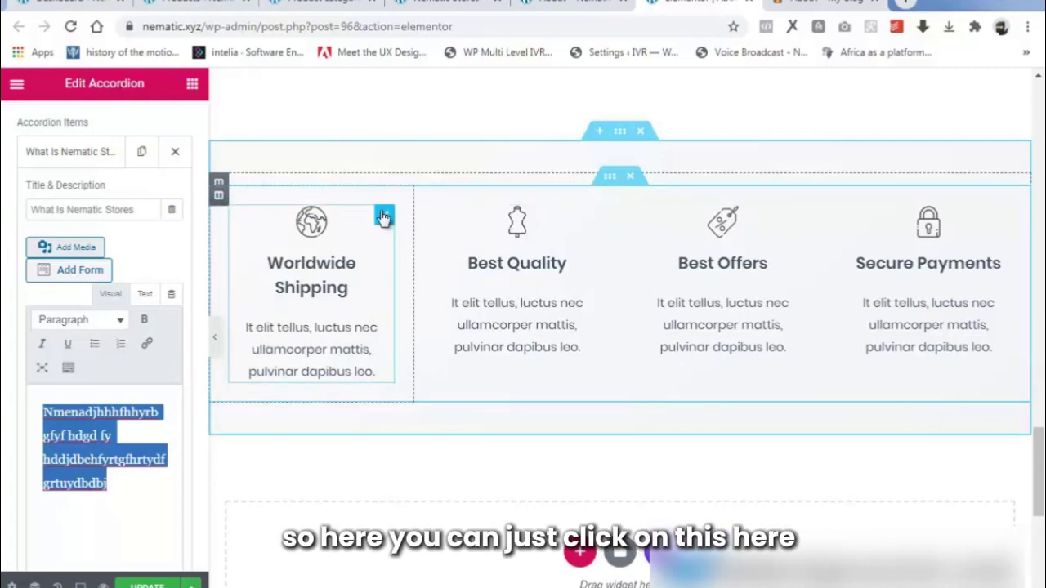
click(382, 216)
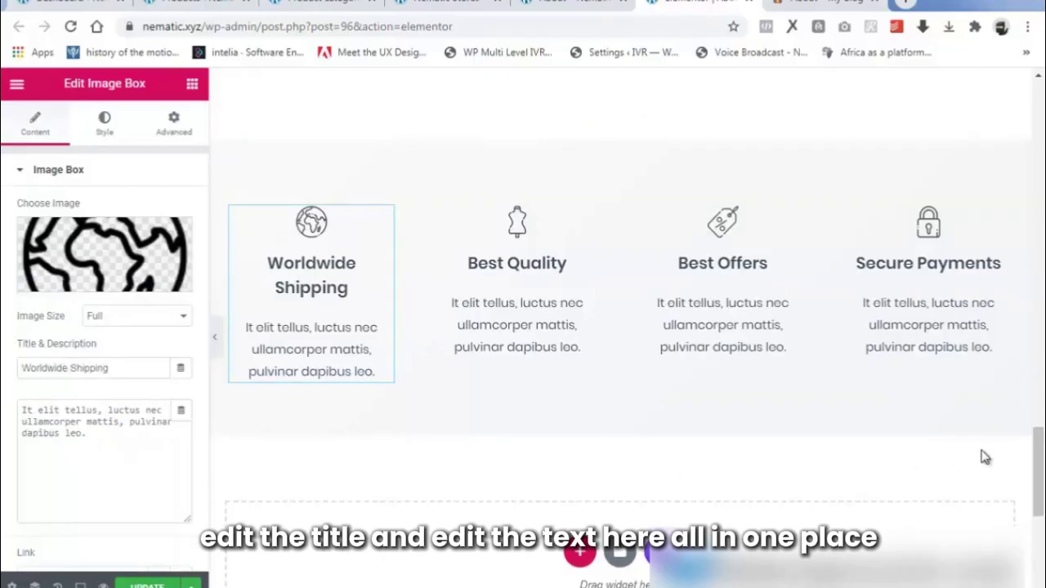
drag(1038, 503, 1039, 301)
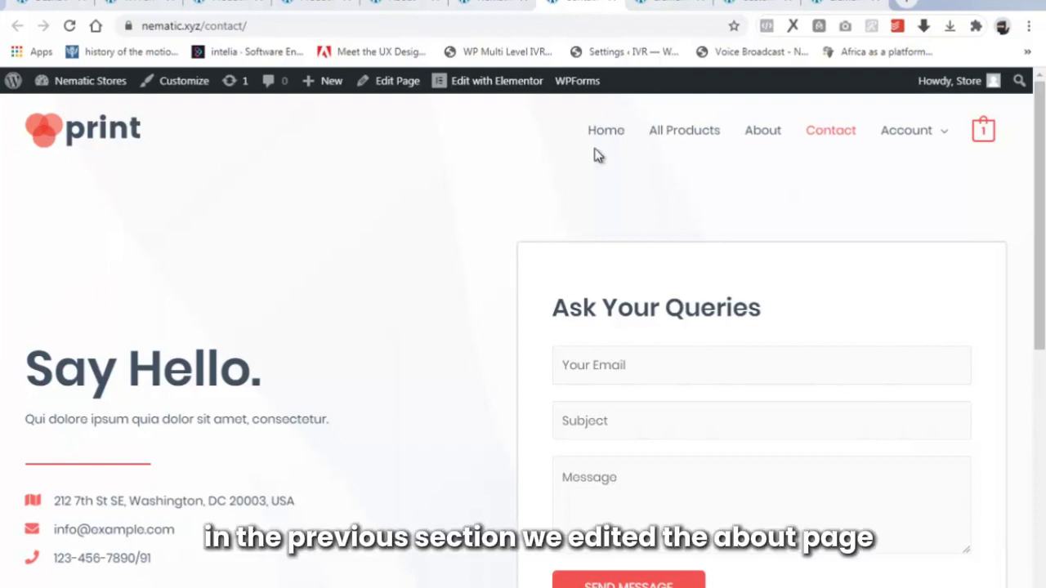
Scroll through the live About page down to its footer.
click(400, 5)
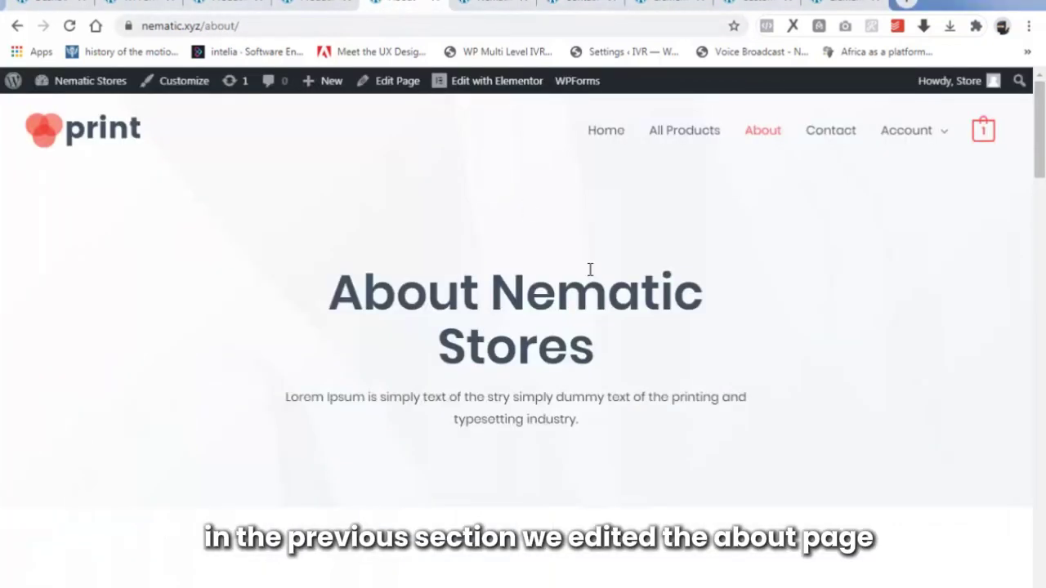
scroll(591, 272, down, 4)
scroll(590, 274, down, 10)
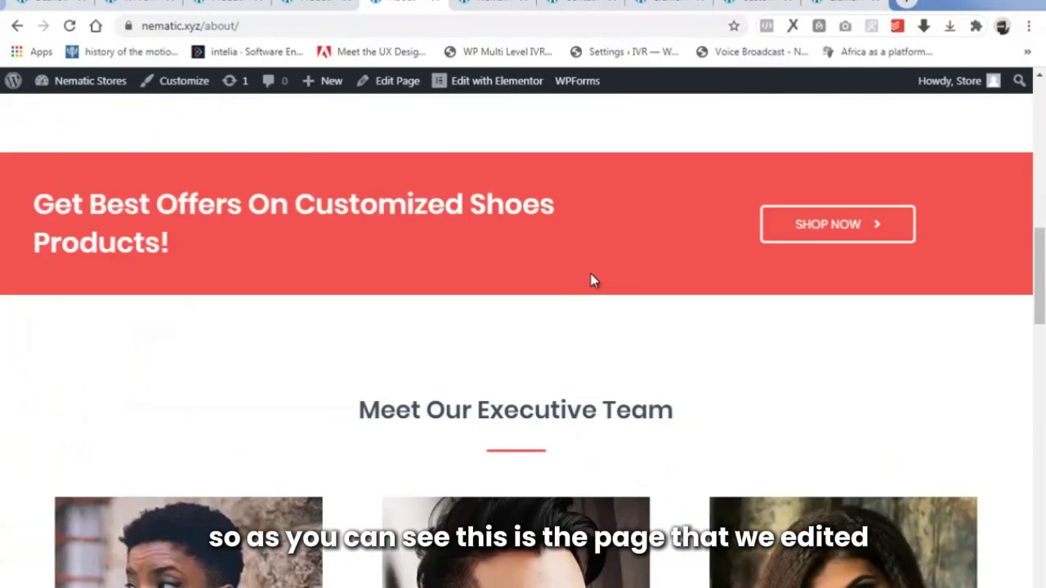
scroll(593, 280, down, 12)
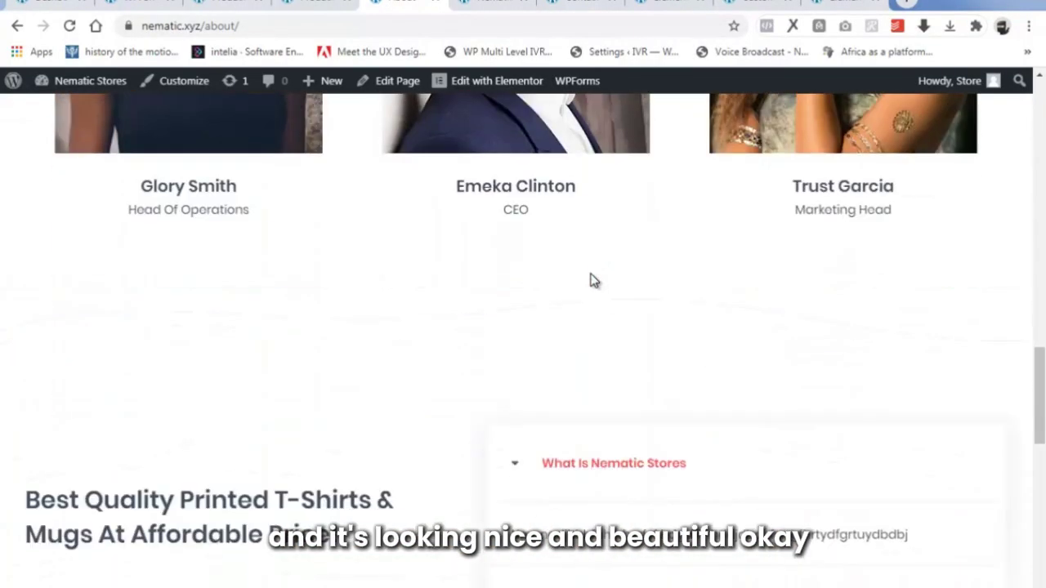
scroll(593, 281, down, 1)
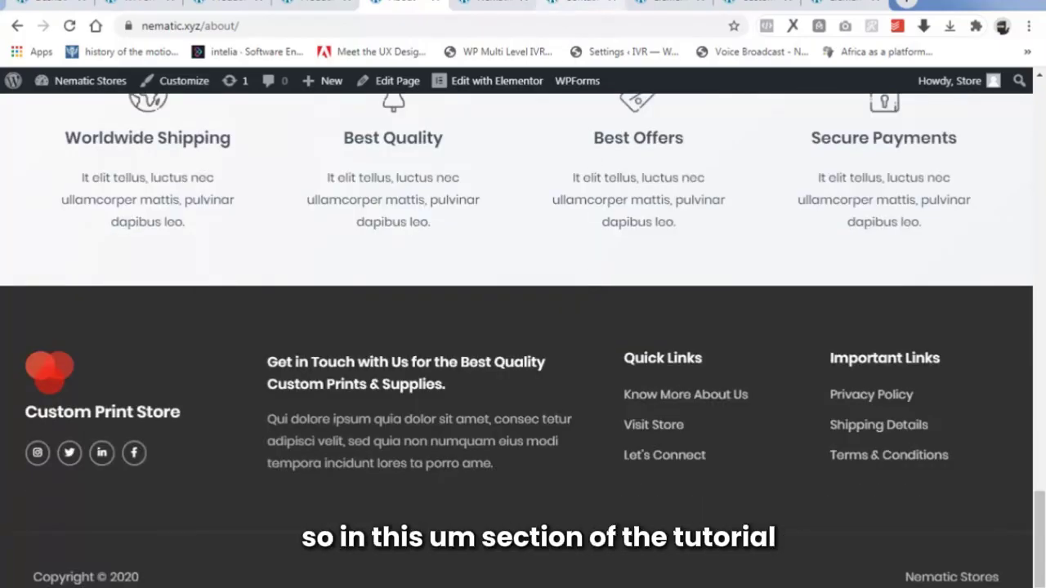
Review the live Contact page and launch it in Elementor.
click(576, 5)
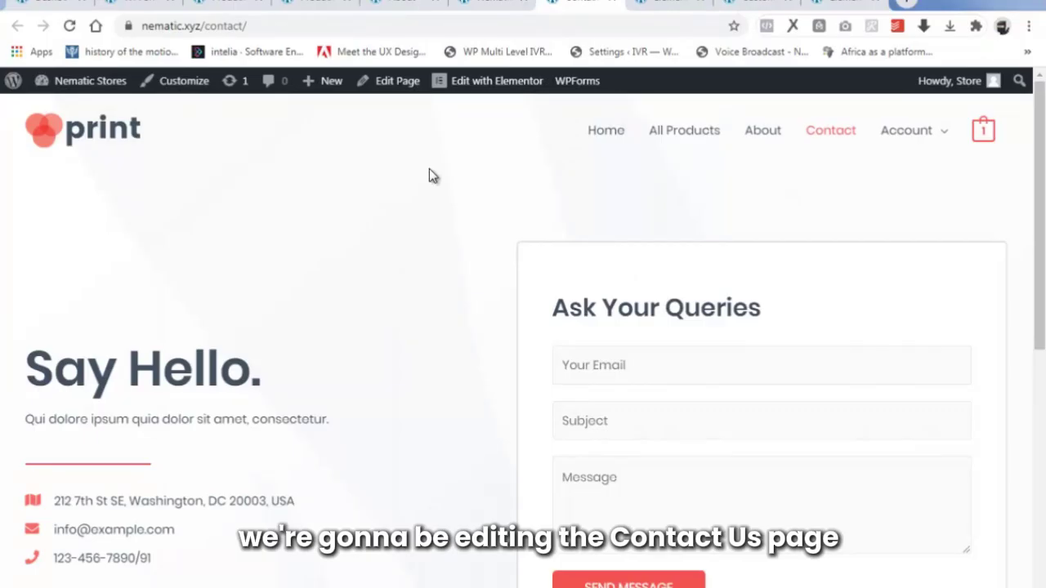
scroll(417, 211, down, 5)
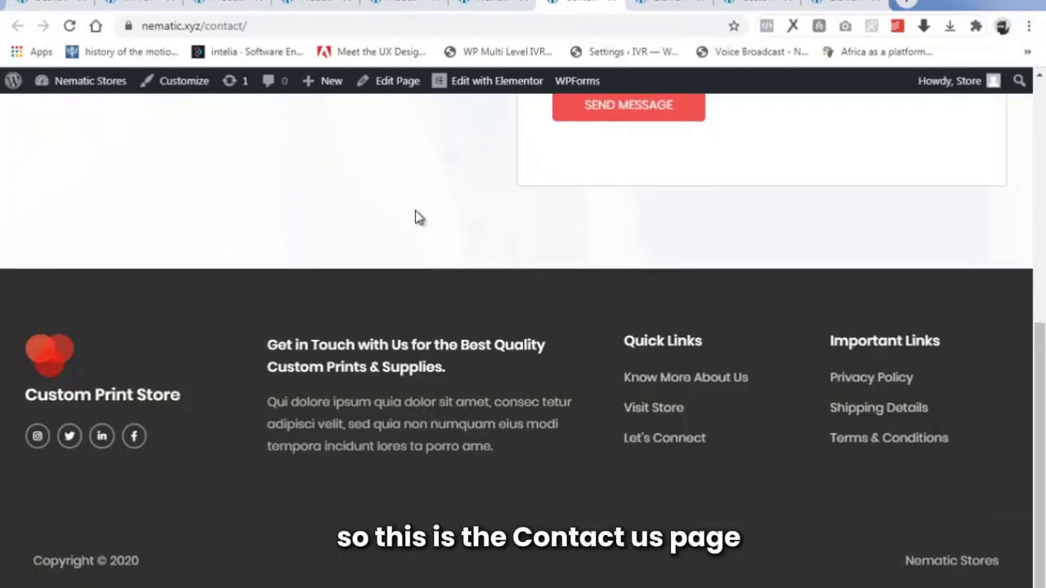
scroll(414, 214, up, 6)
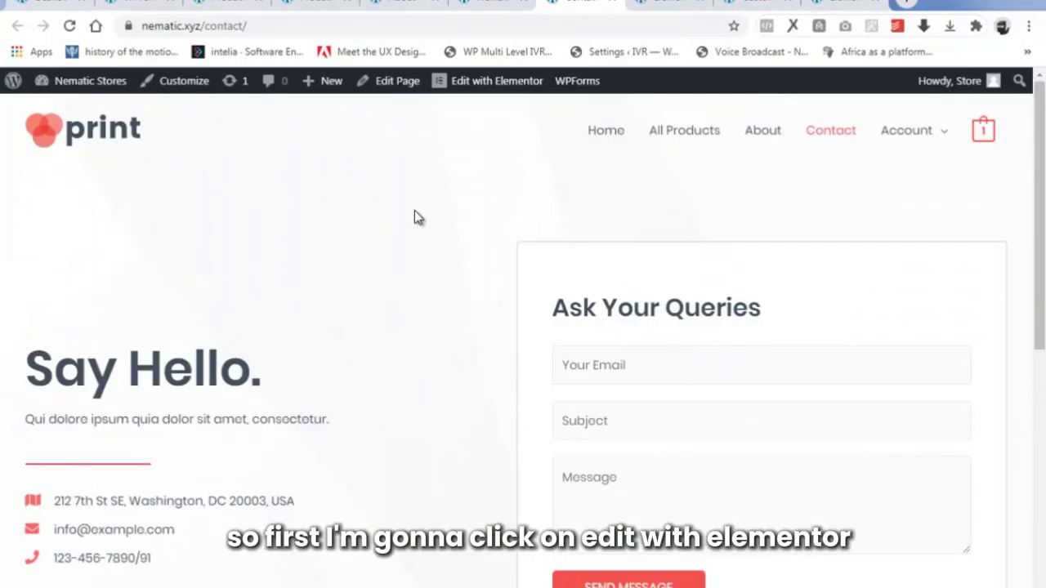
mouse_move(482, 84)
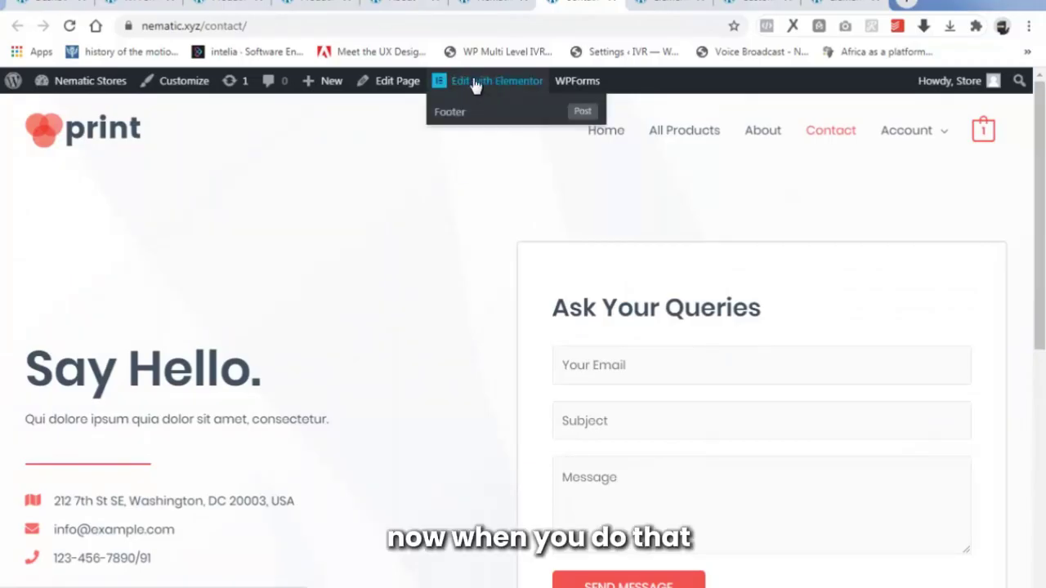
click(472, 82)
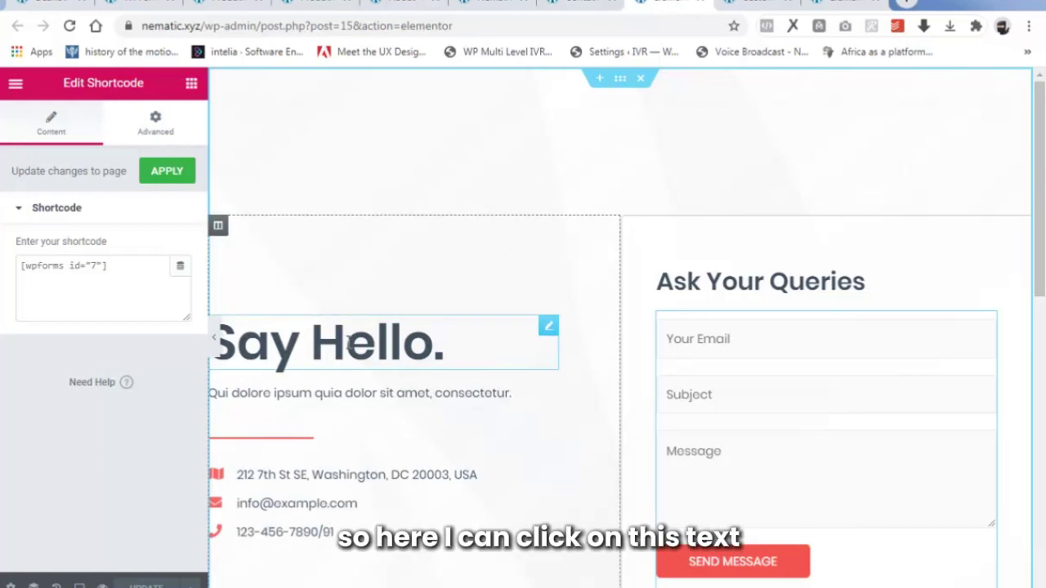
Inspect the 'Say Hello.' heading and its subtitle paragraph text.
click(349, 344)
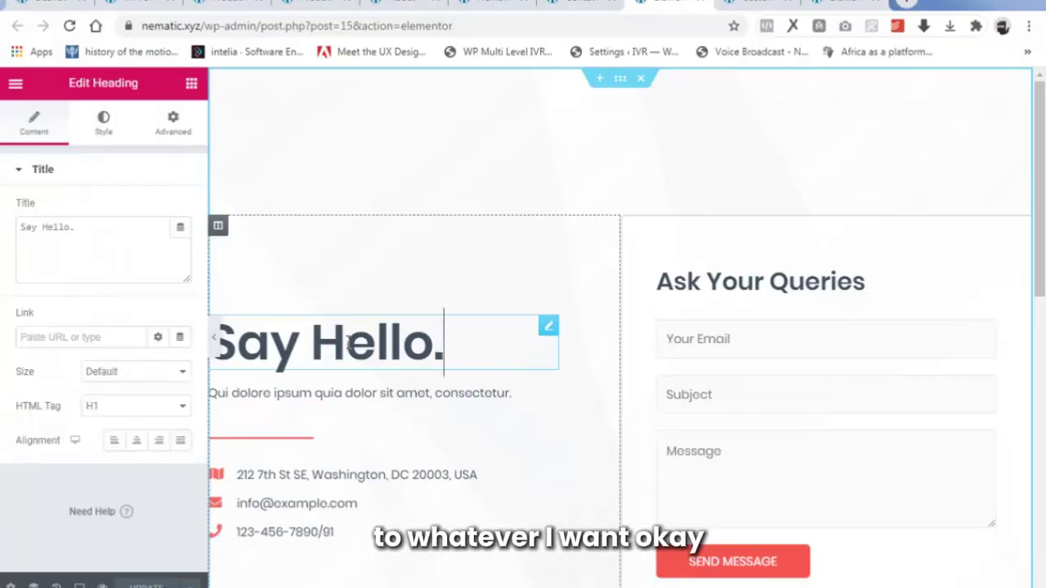
click(437, 400)
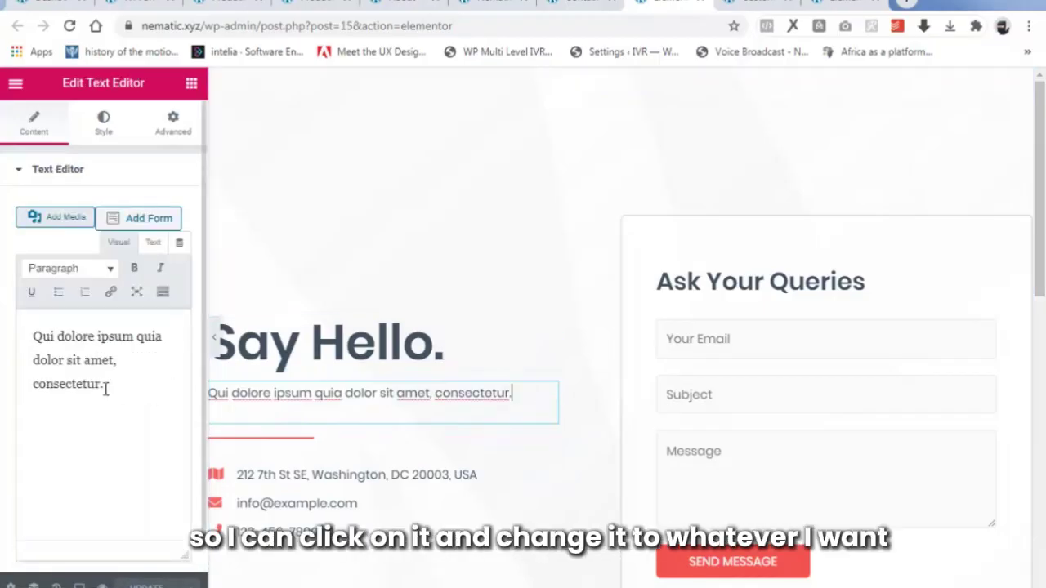
drag(104, 386, 2, 317)
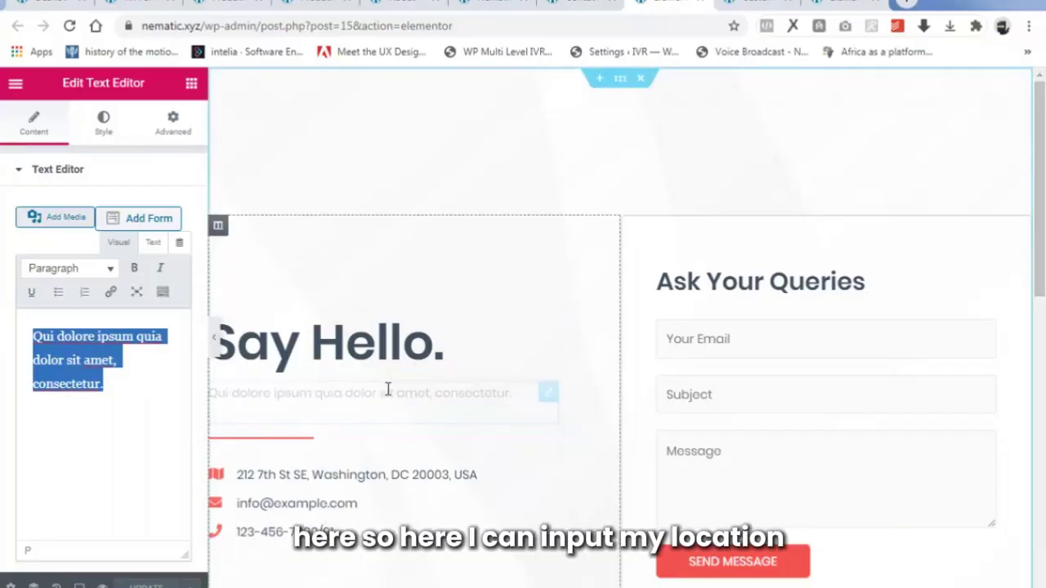
scroll(388, 389, down, 1)
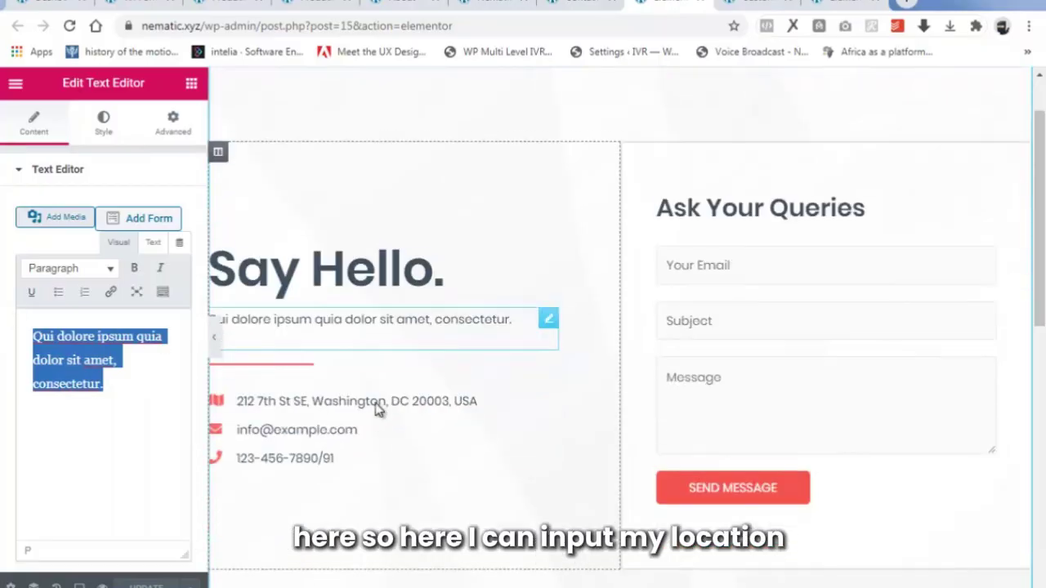
Open the contact icon list and expand the address item's text, icon and link fields.
click(331, 396)
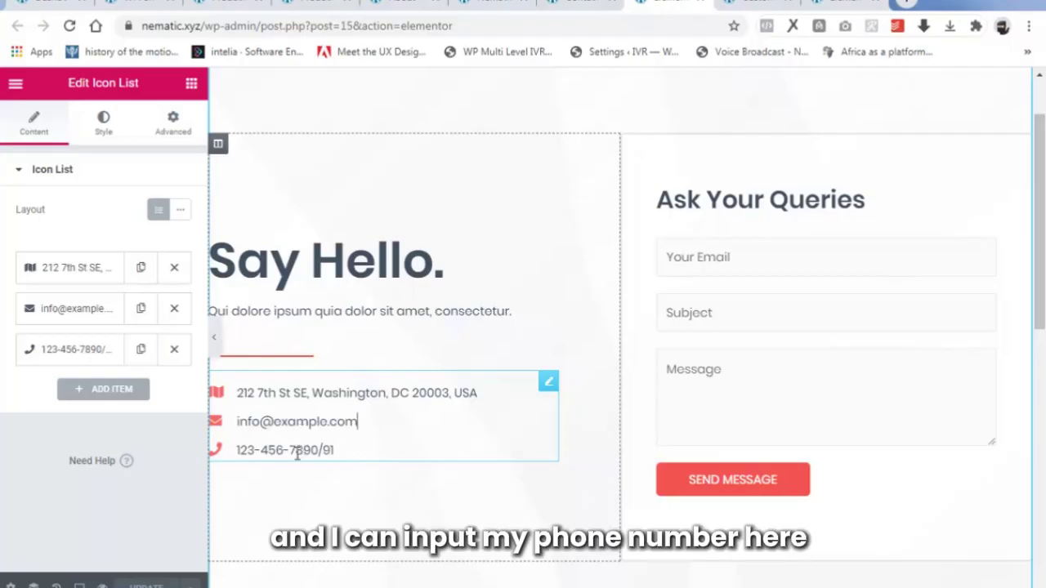
click(73, 272)
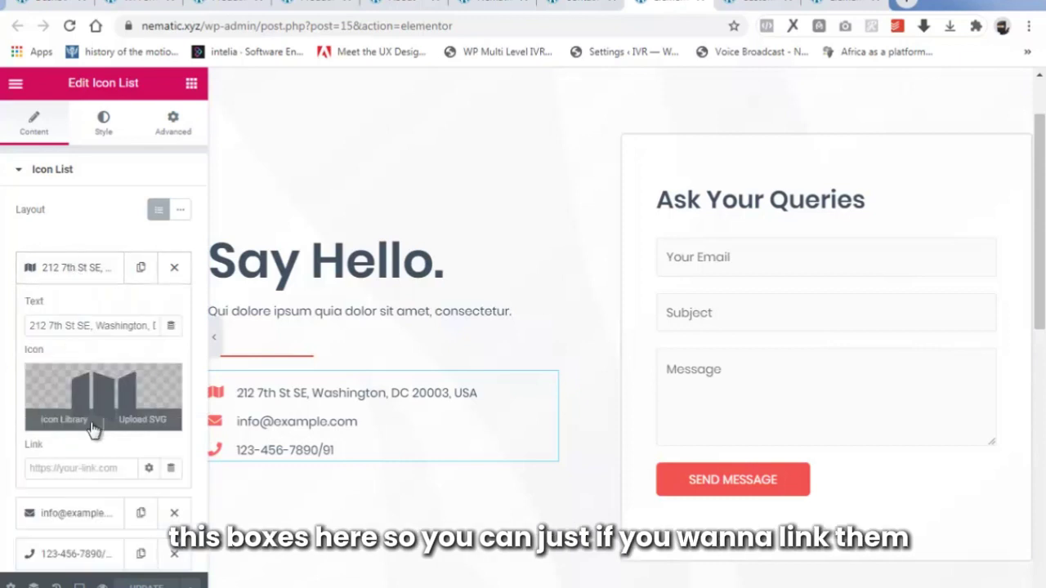
scroll(93, 431, down, 3)
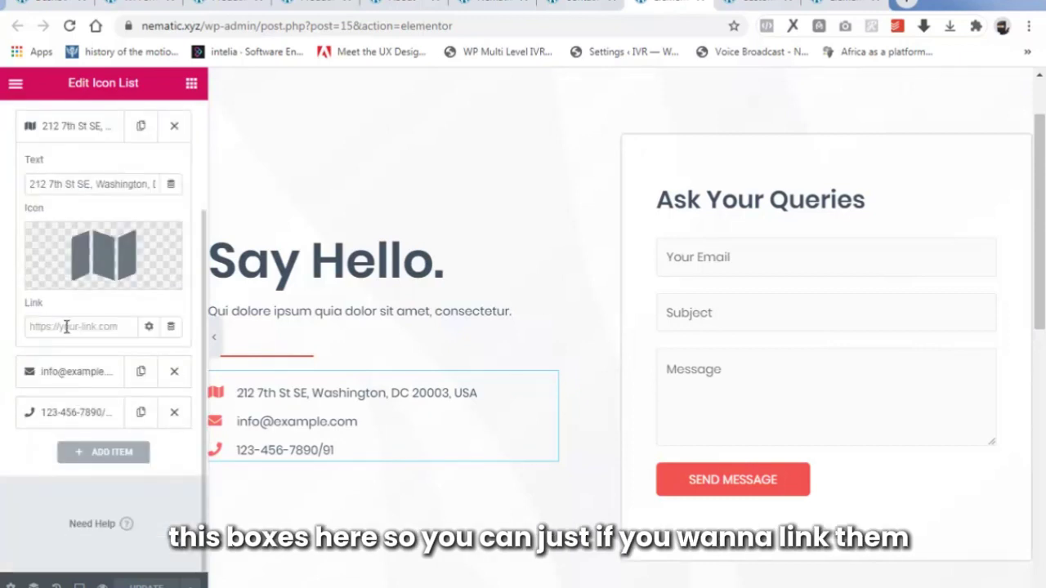
scroll(66, 323, up, 3)
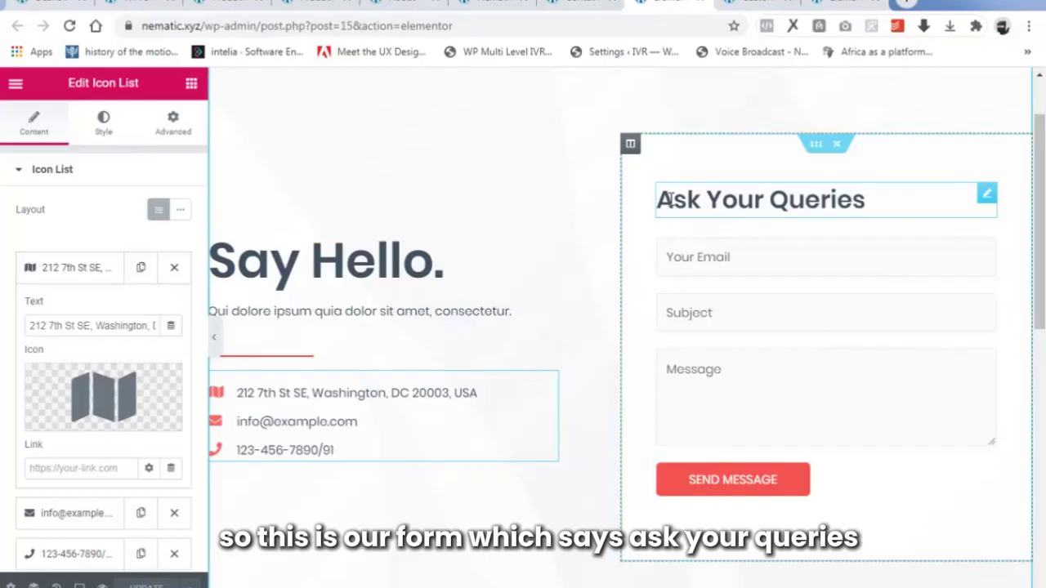
Check the 'Ask Your Queries' title text and open the contact form shortcode settings.
click(763, 206)
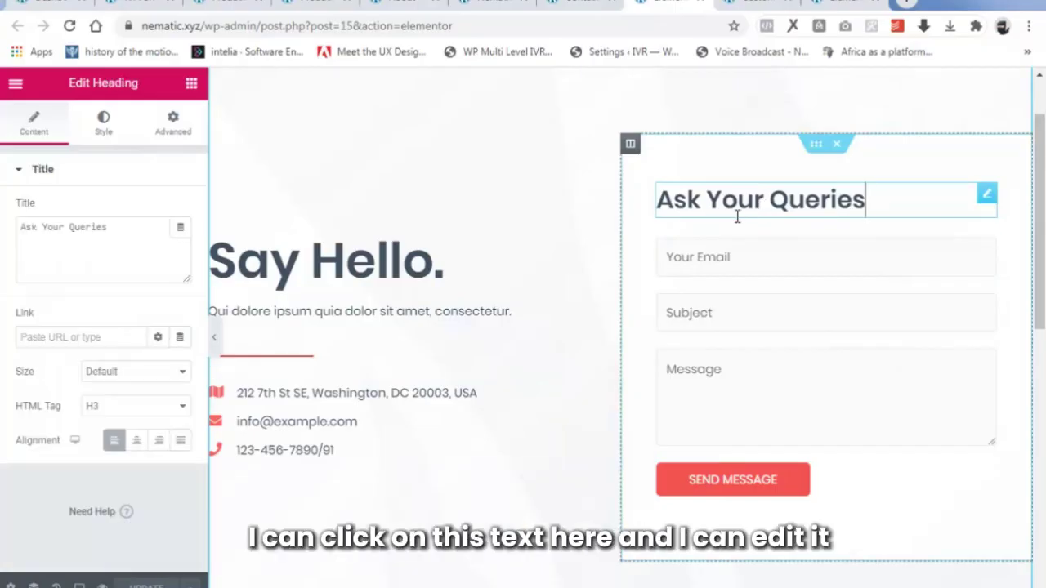
drag(112, 228, 14, 237)
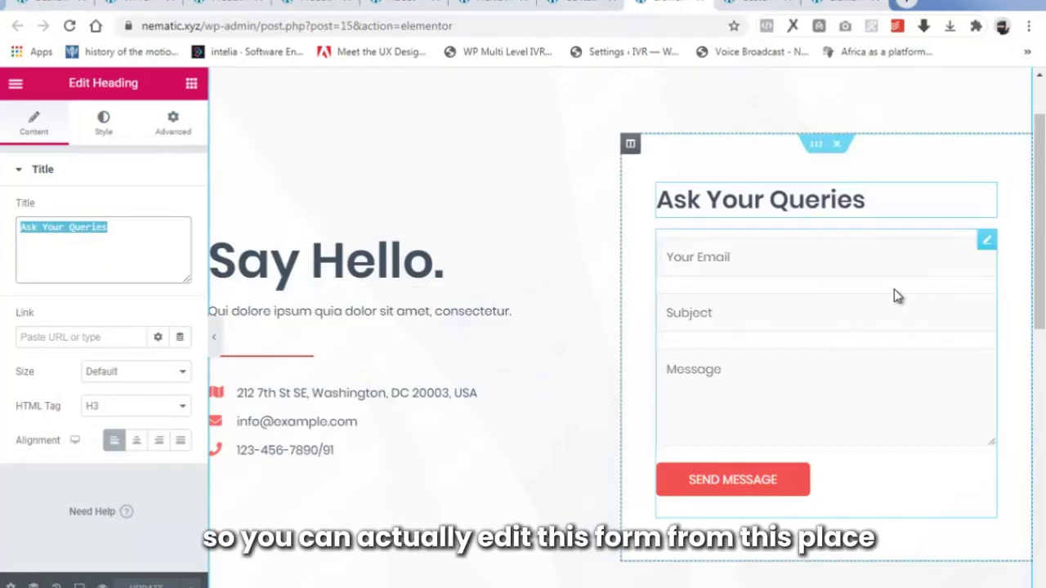
click(988, 245)
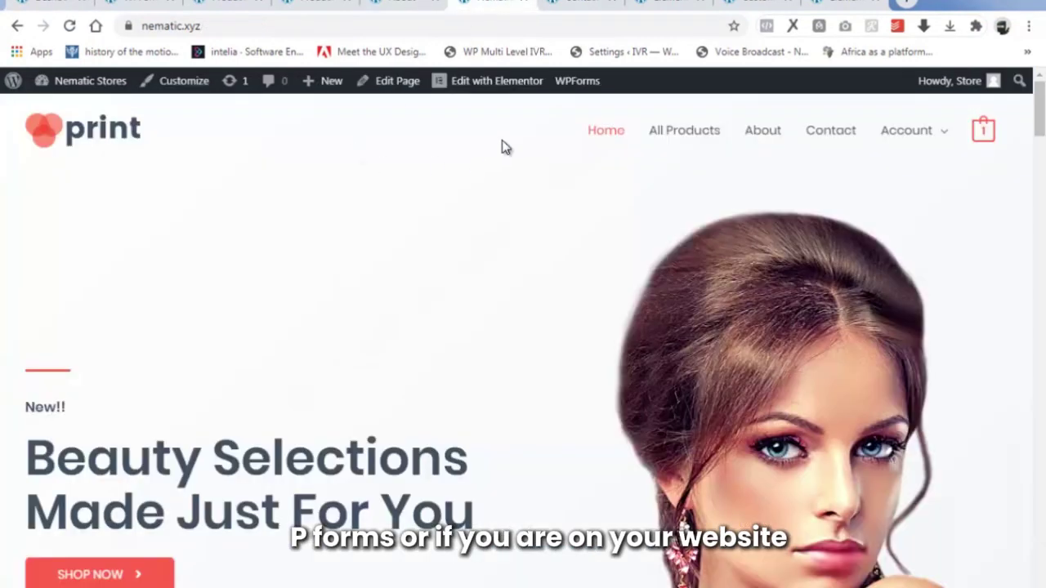
Compare the WPForms overview's Contact Form shortcode with the page's [wpforms id="7"].
mouse_move(593, 88)
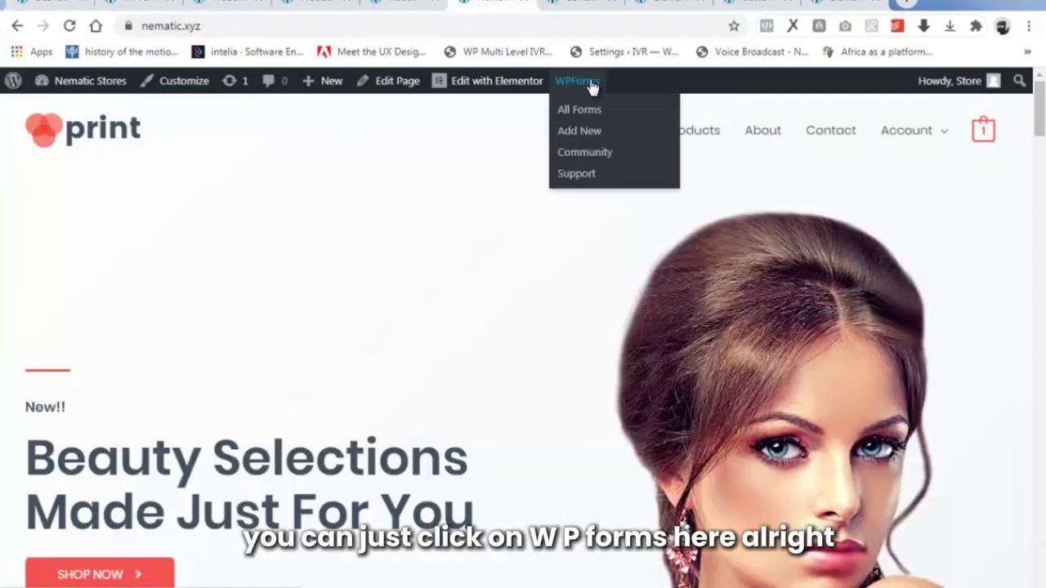
click(52, 2)
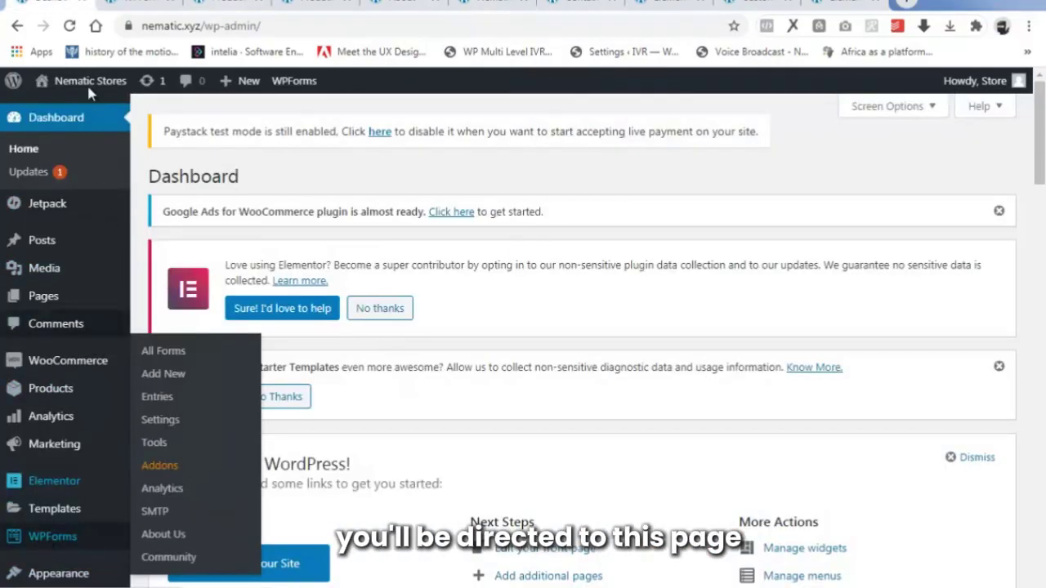
click(137, 3)
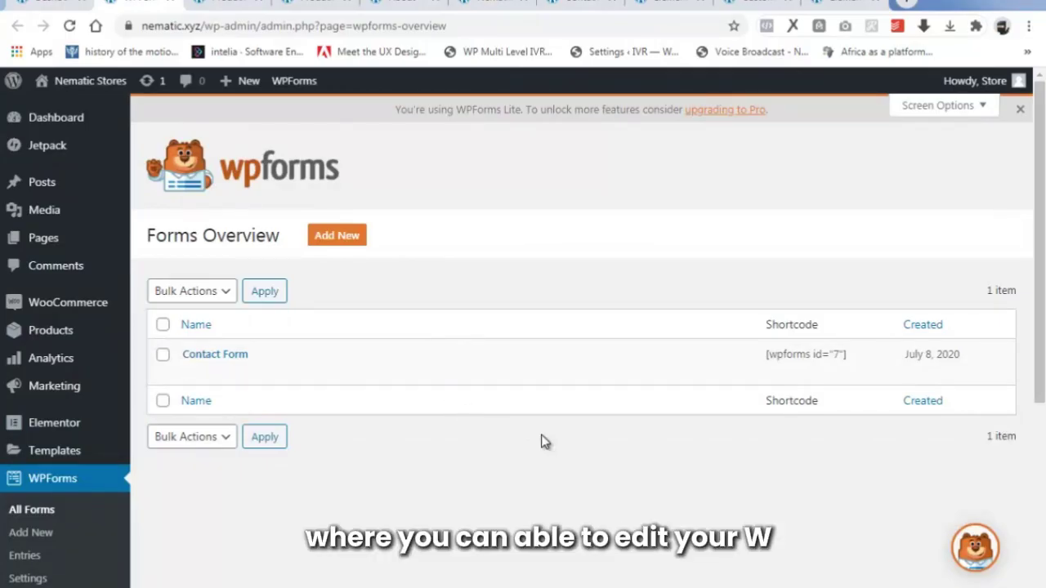
click(703, 5)
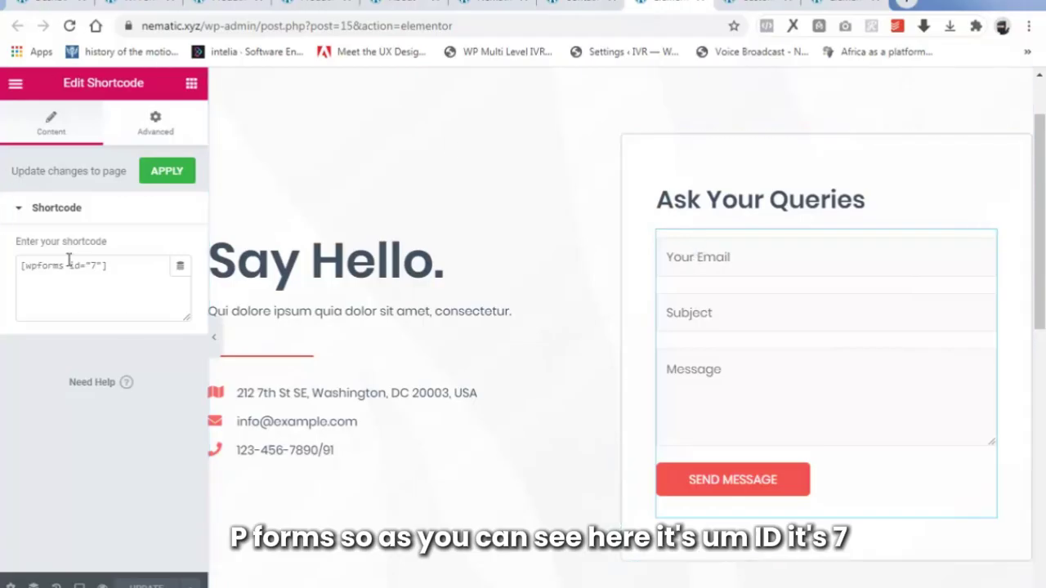
click(155, 2)
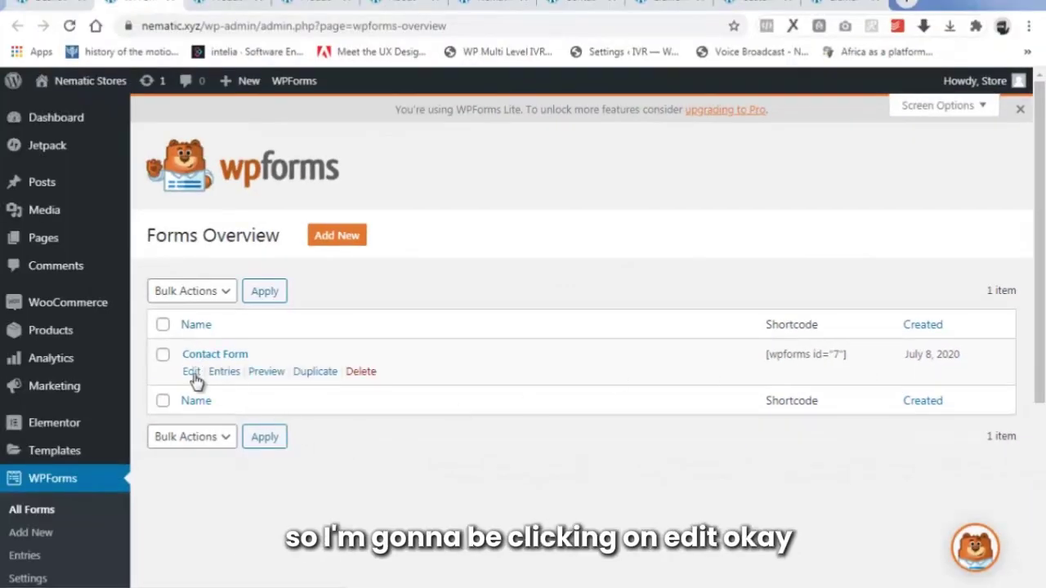
Open the Contact Form in the WPForms builder and review its Setup, Fields and Settings.
click(193, 374)
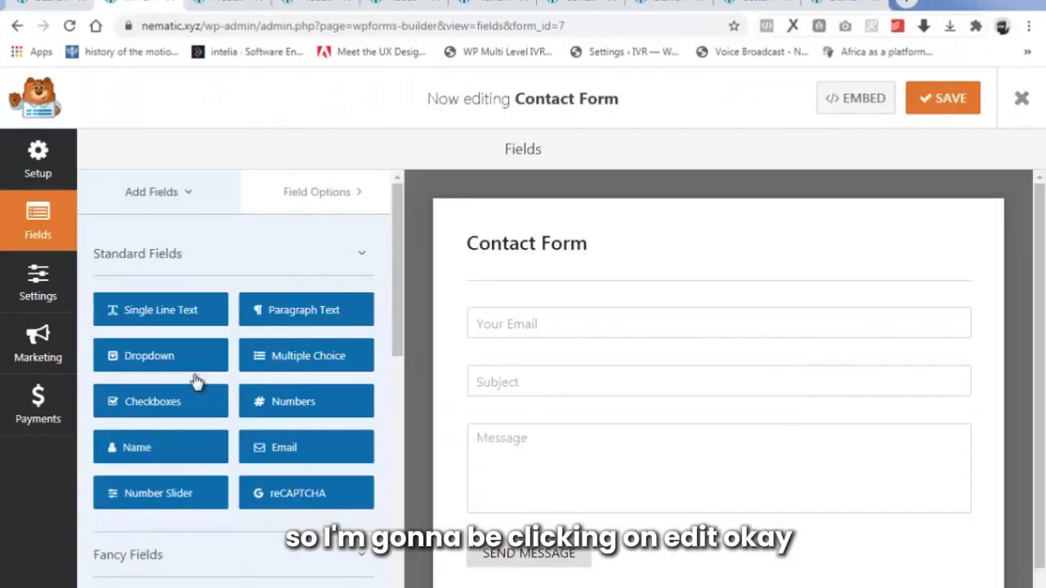
click(39, 157)
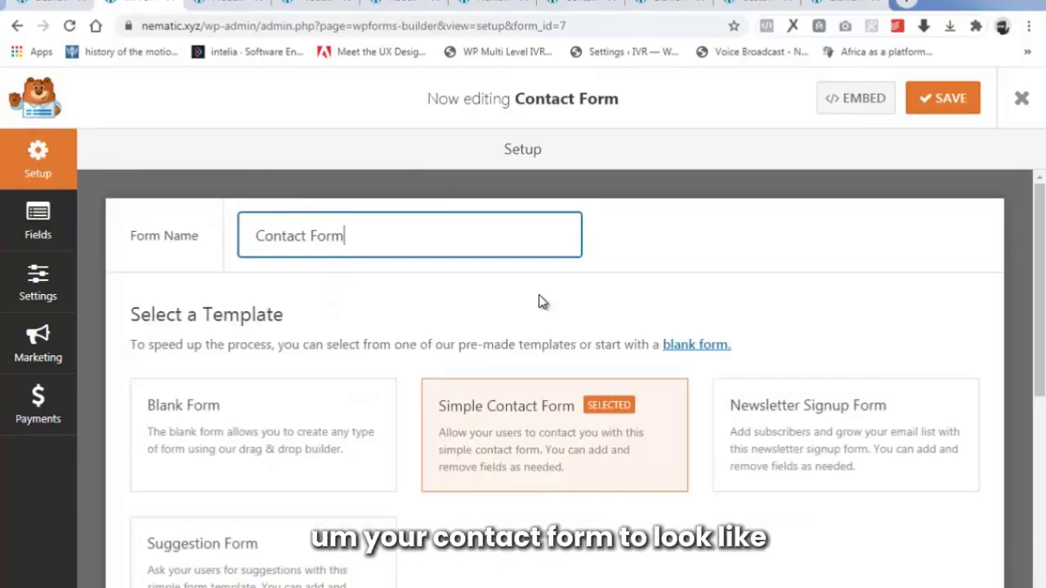
click(48, 217)
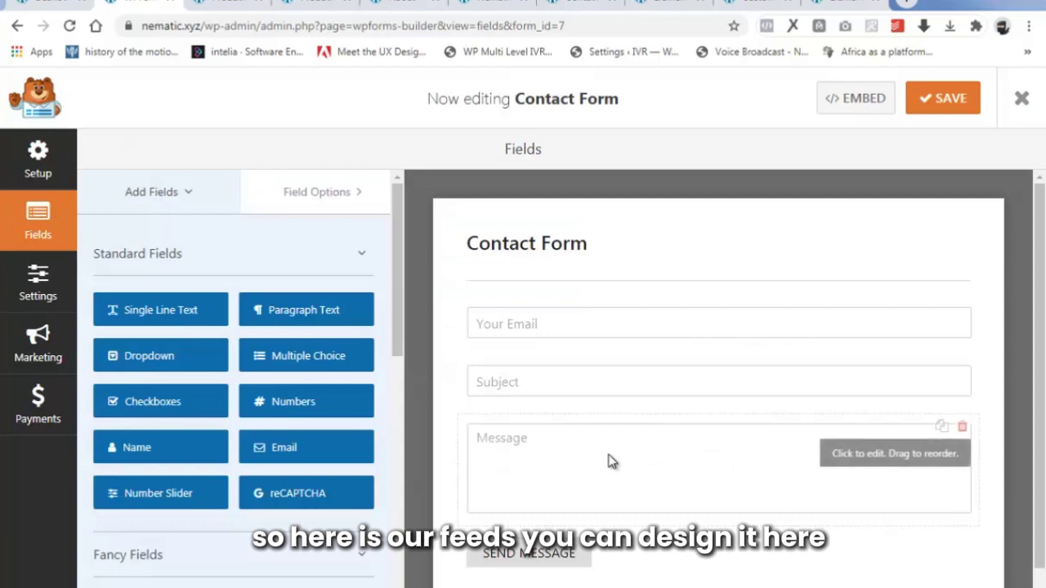
click(33, 298)
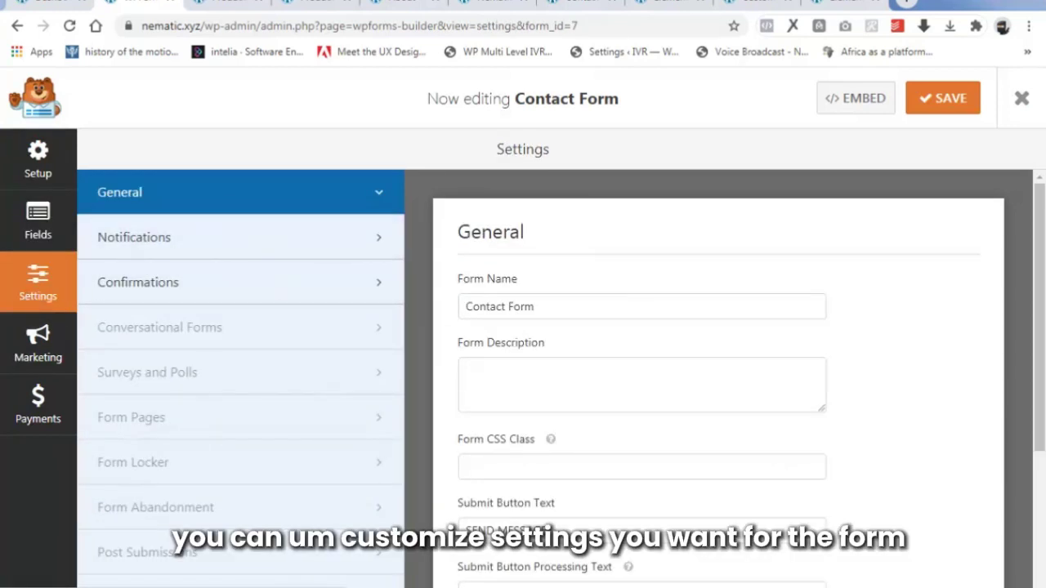
scroll(1039, 243, down, 2)
scroll(1039, 243, up, 2)
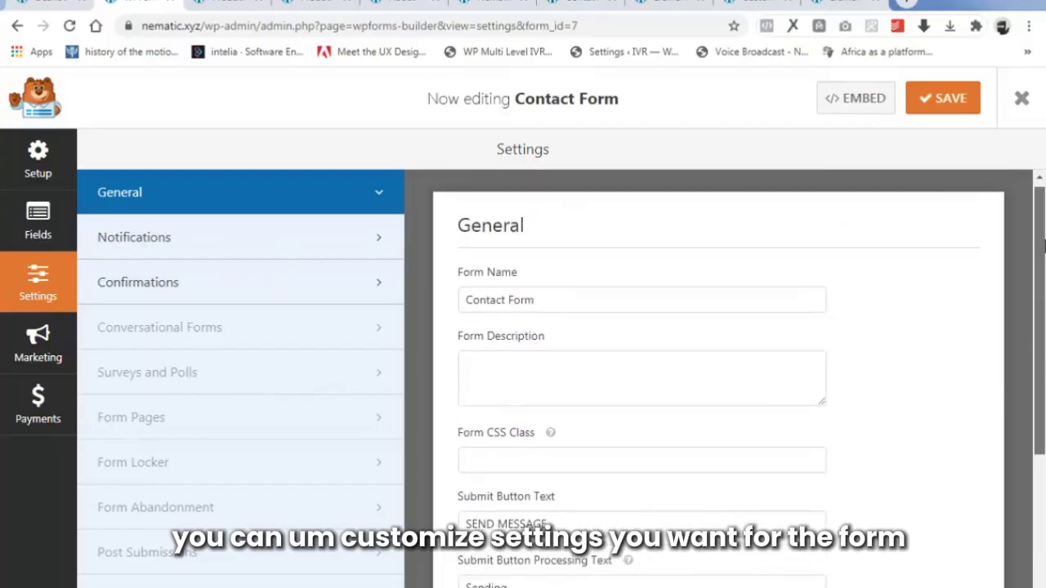
Check the notification send-to address {admin_email}, then go back to the Elementor editor.
click(183, 236)
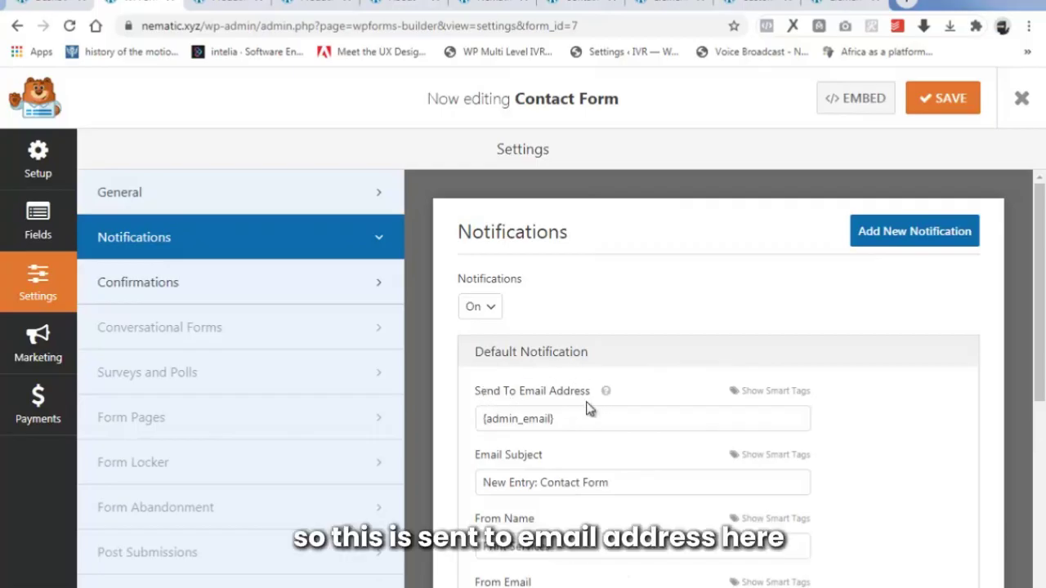
triple_click(506, 419)
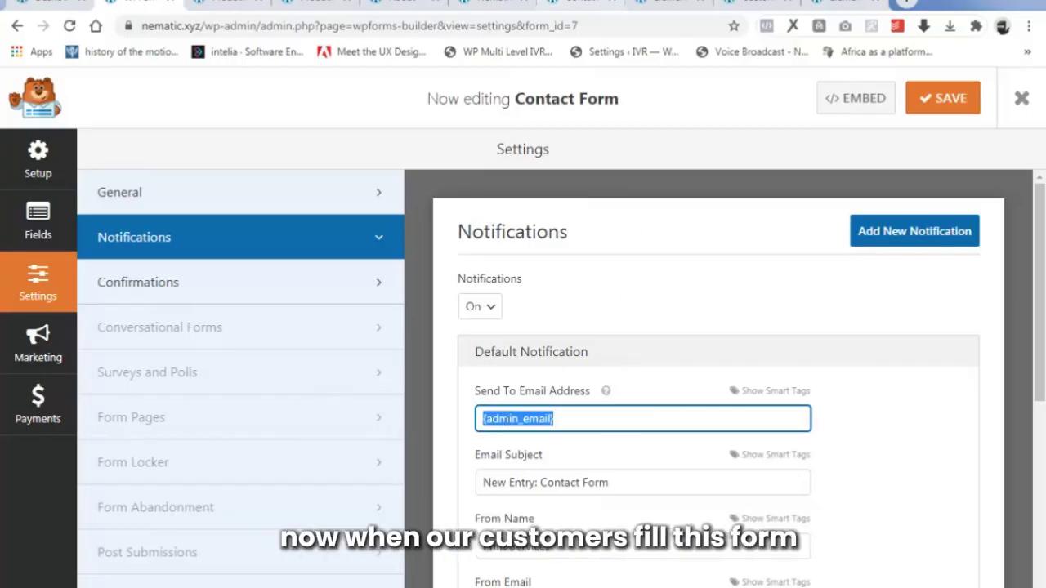
click(667, 3)
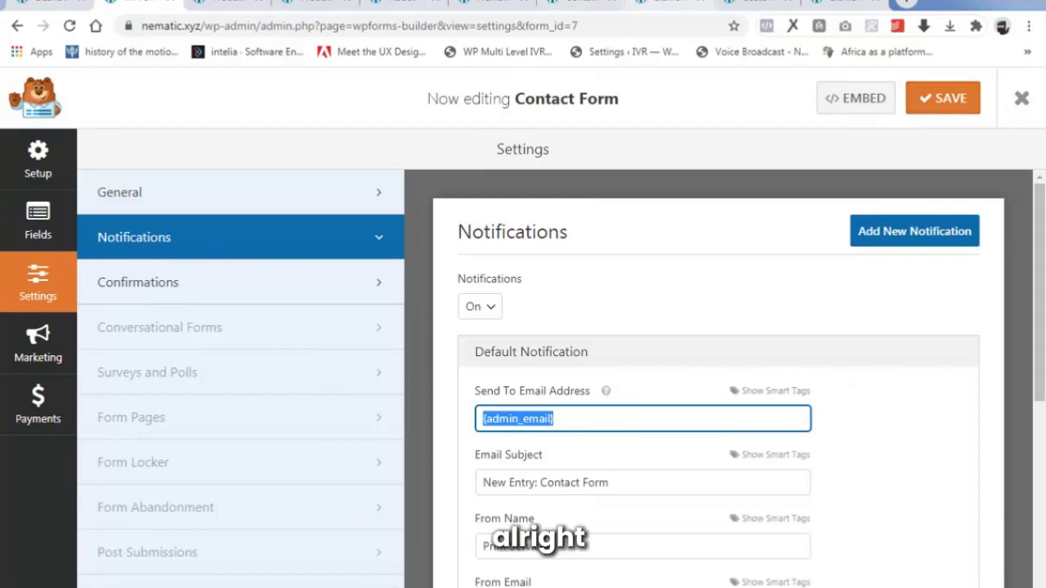
click(641, 2)
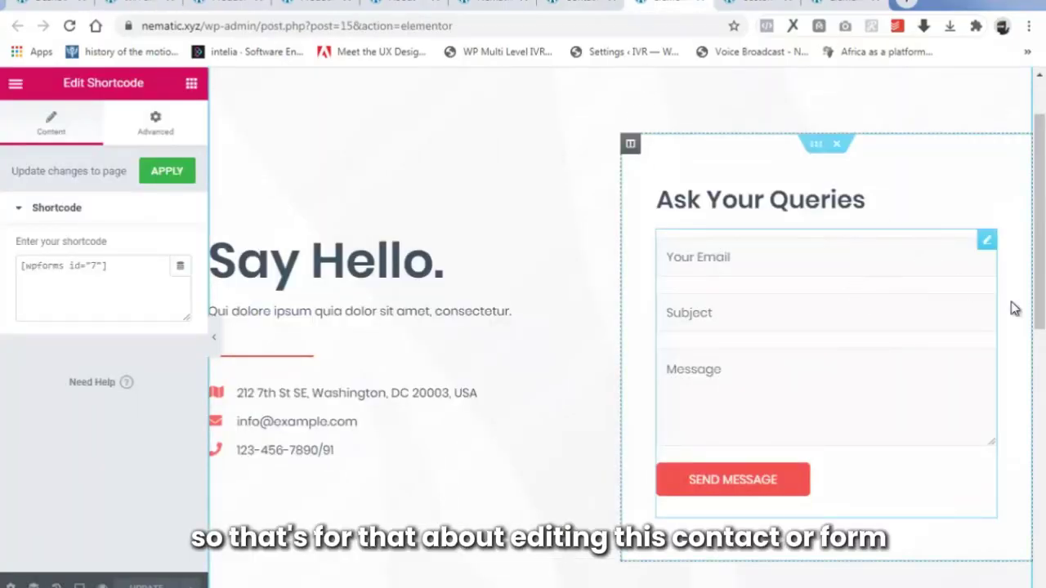
Apply the [wpforms id="7"] shortcode and view the live Contact page.
drag(1040, 245, 1040, 214)
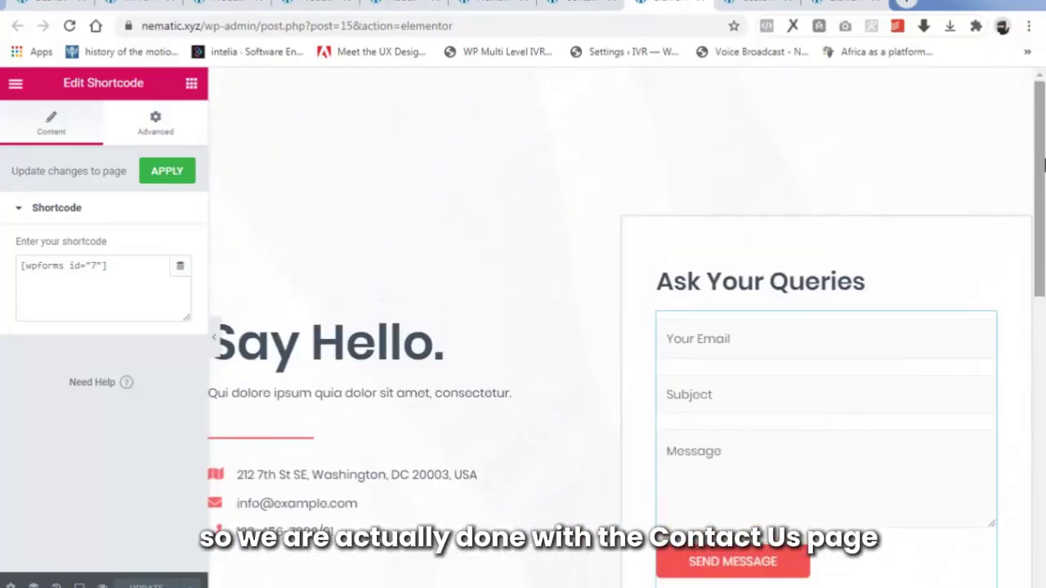
click(167, 175)
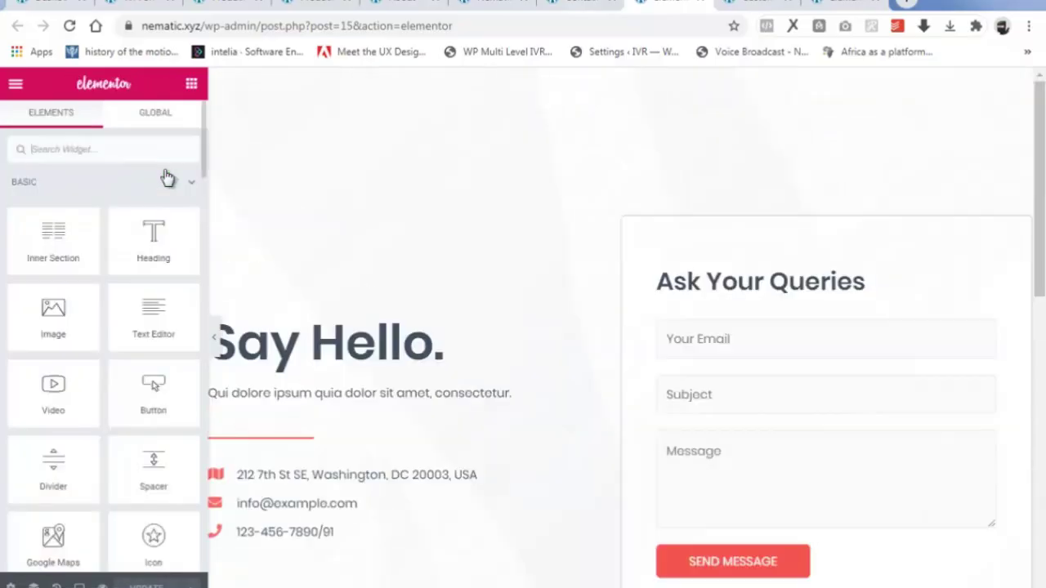
drag(1039, 190, 1041, 265)
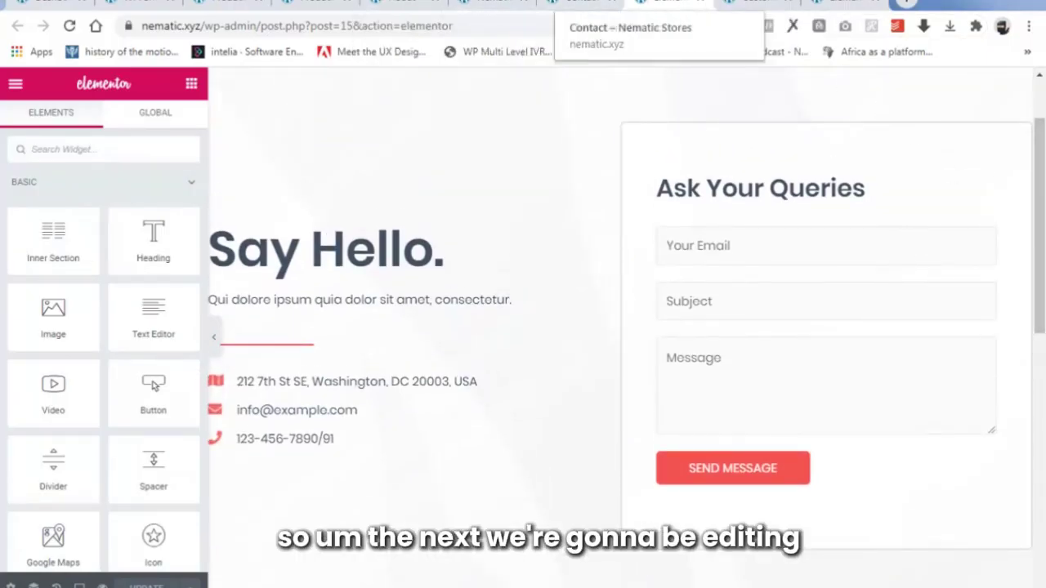
click(576, 5)
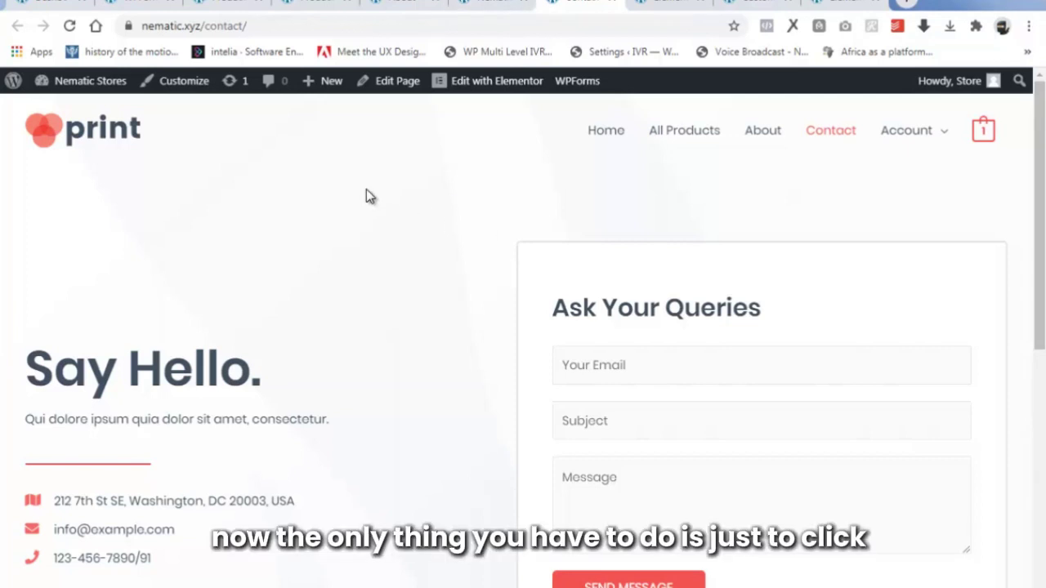
In Customizer Site Identity, disable the separate retina logo and remove the old print logo.
click(173, 87)
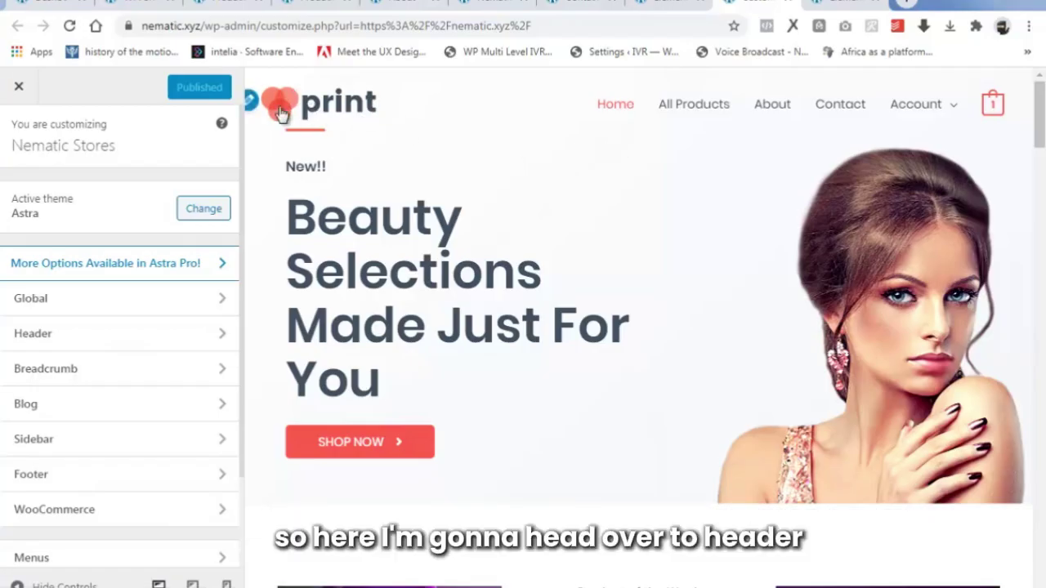
click(83, 339)
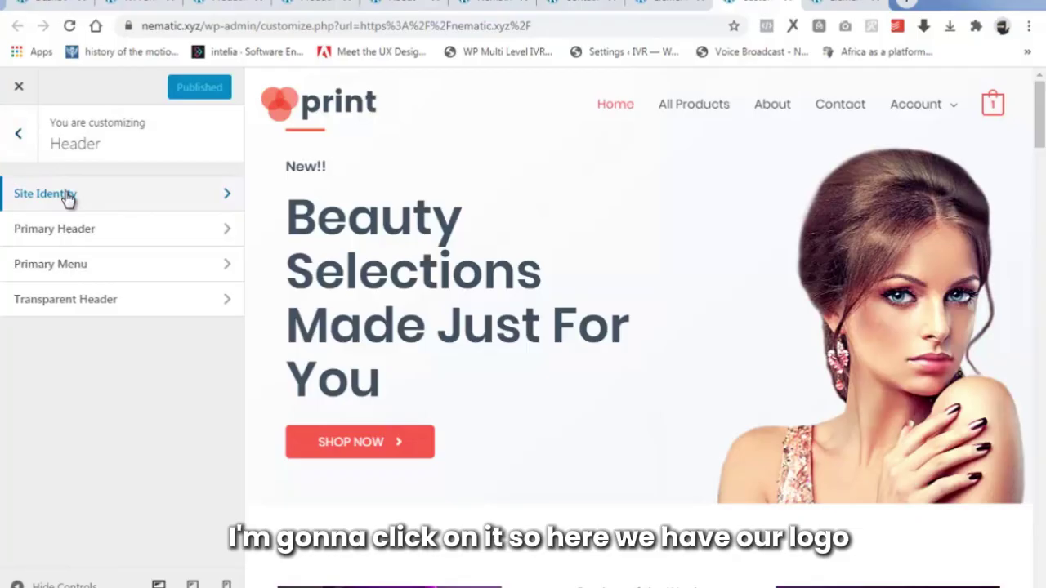
click(69, 197)
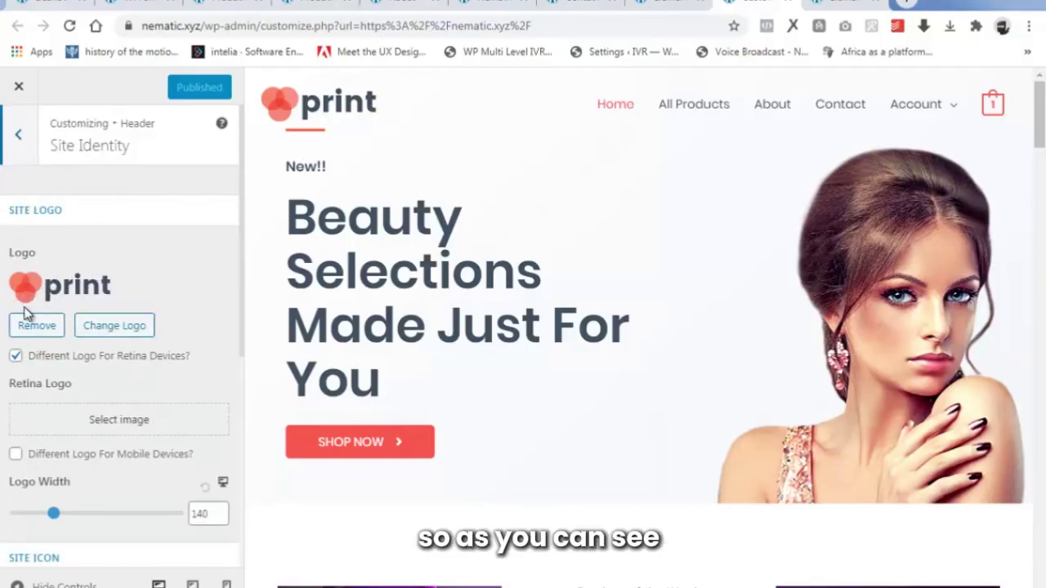
click(16, 358)
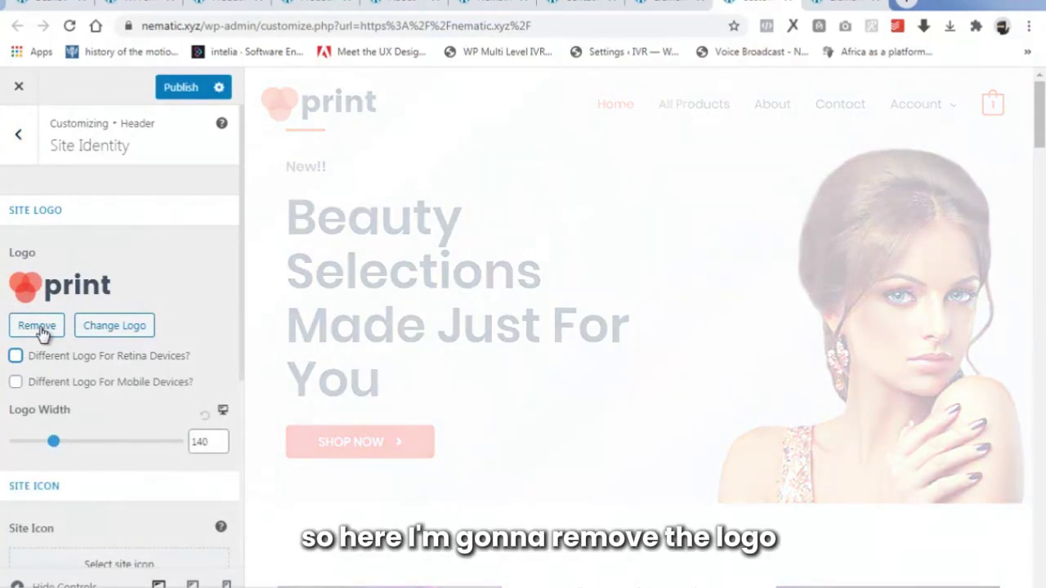
click(39, 330)
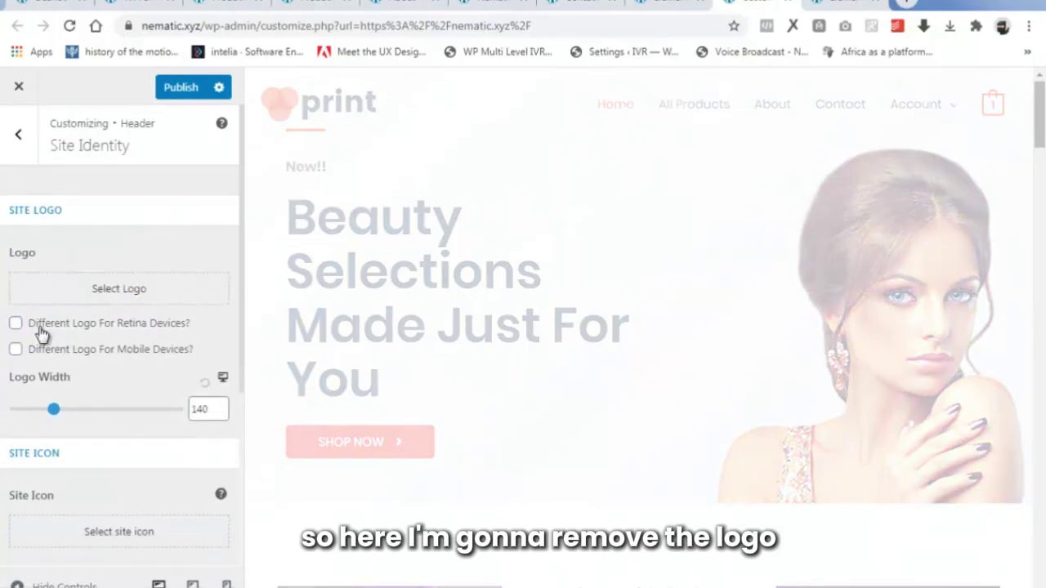
click(111, 299)
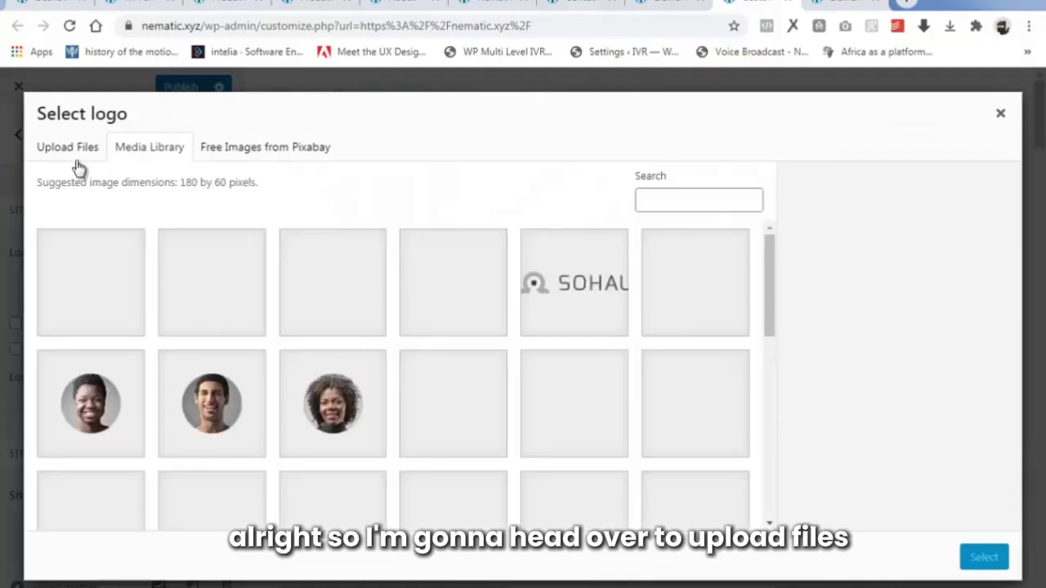
Upload the LOGO image as the uncropped Nematic Stores site logo and enlarge it to width 266.
click(70, 148)
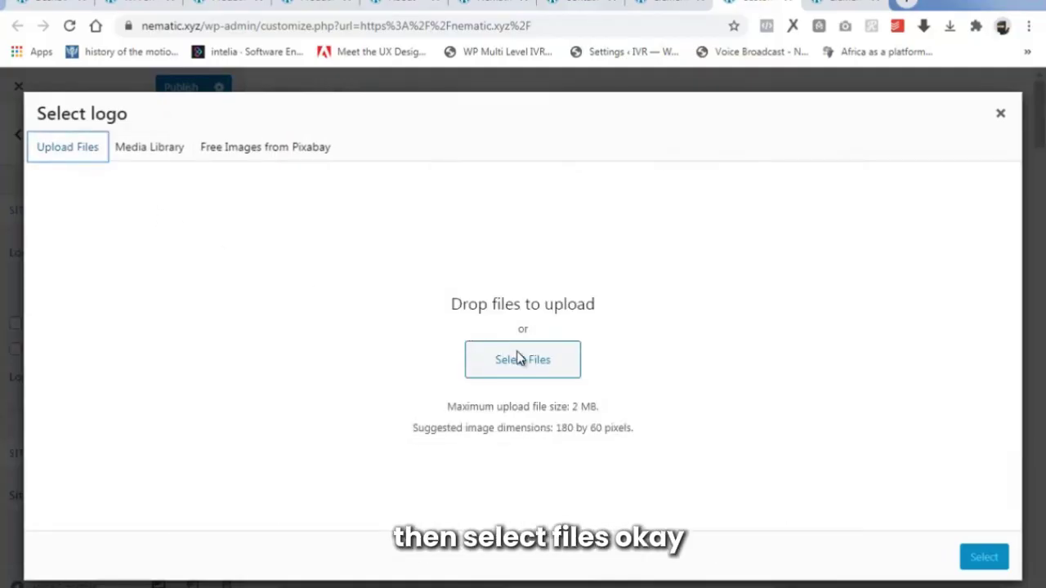
click(520, 360)
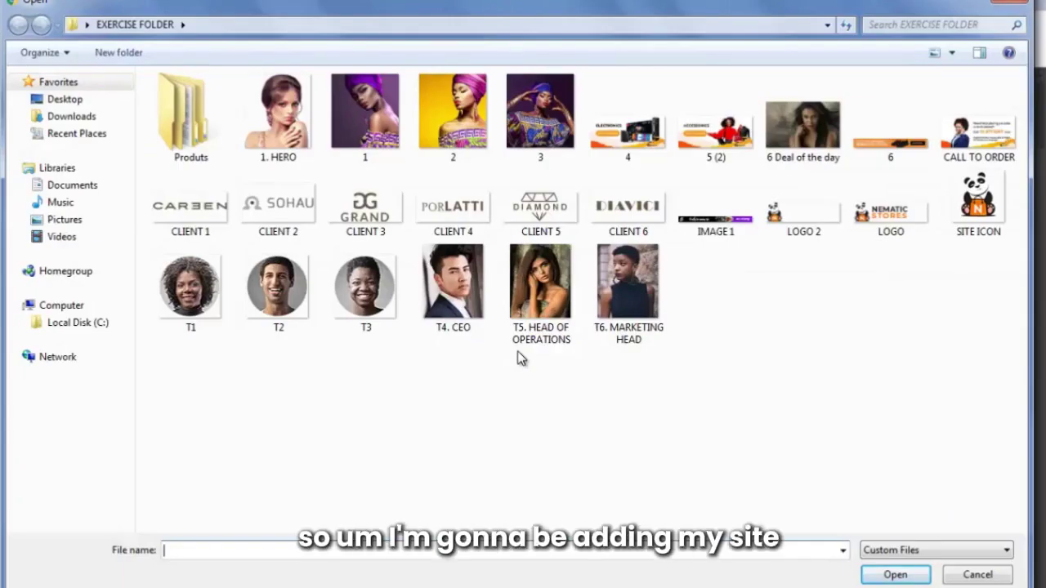
click(891, 217)
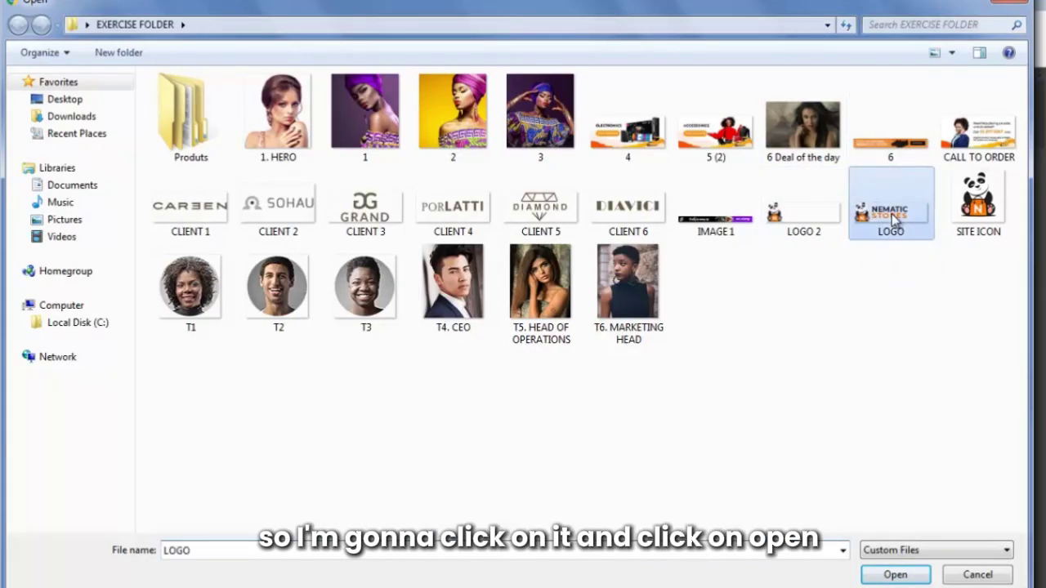
click(895, 575)
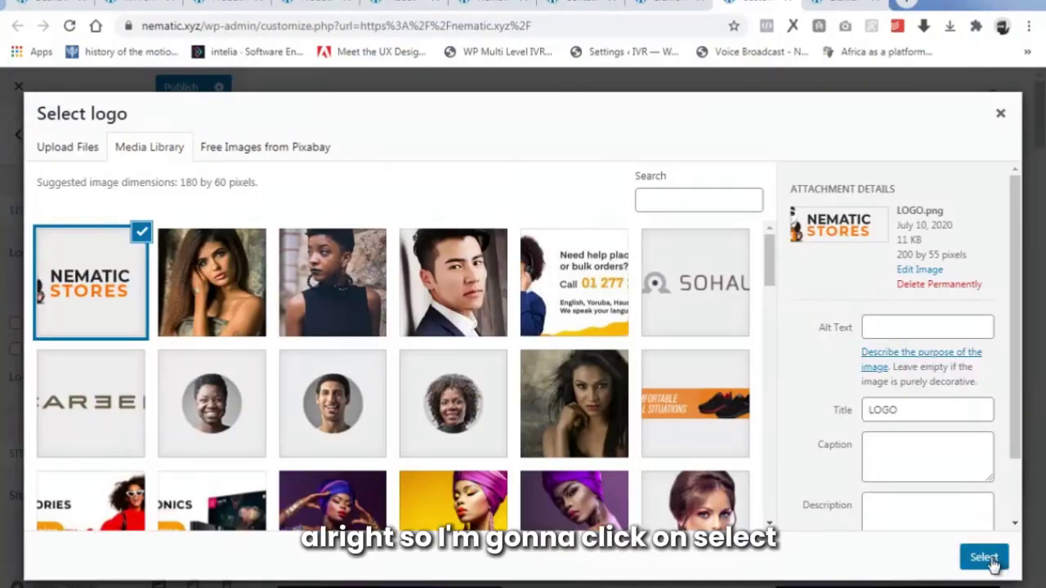
click(984, 559)
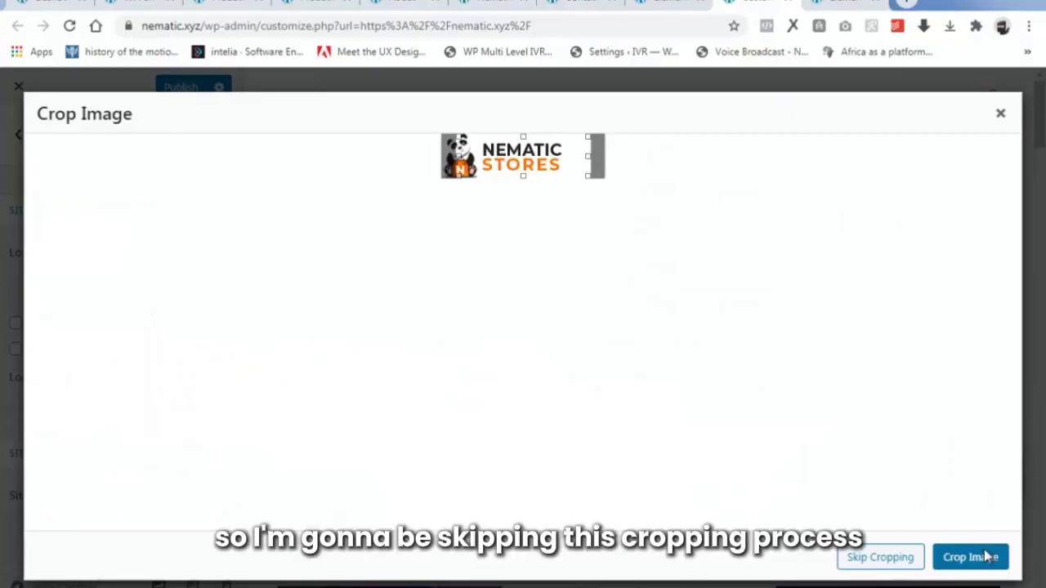
click(865, 558)
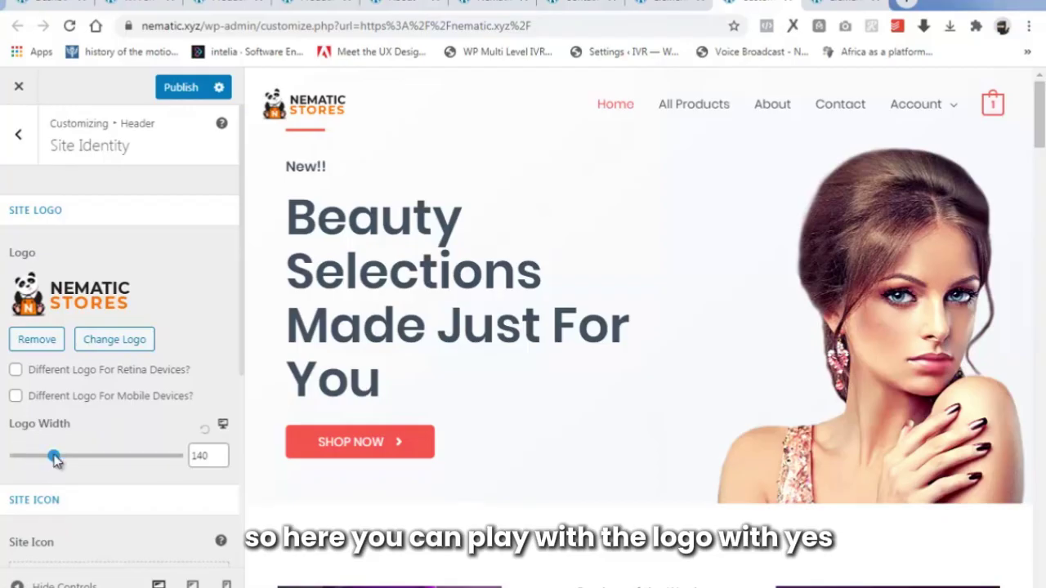
drag(55, 459, 96, 455)
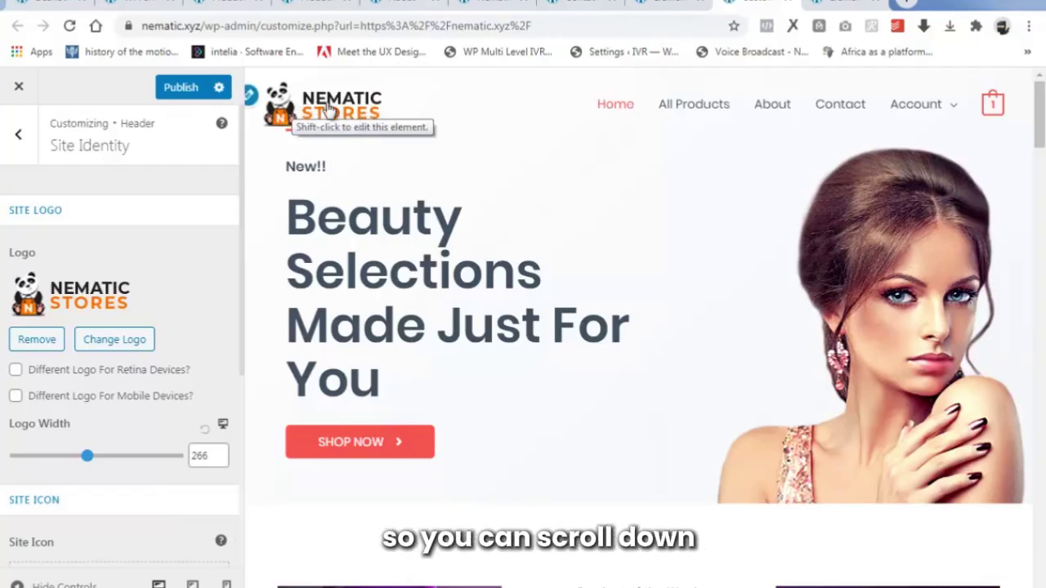
scroll(122, 351, down, 4)
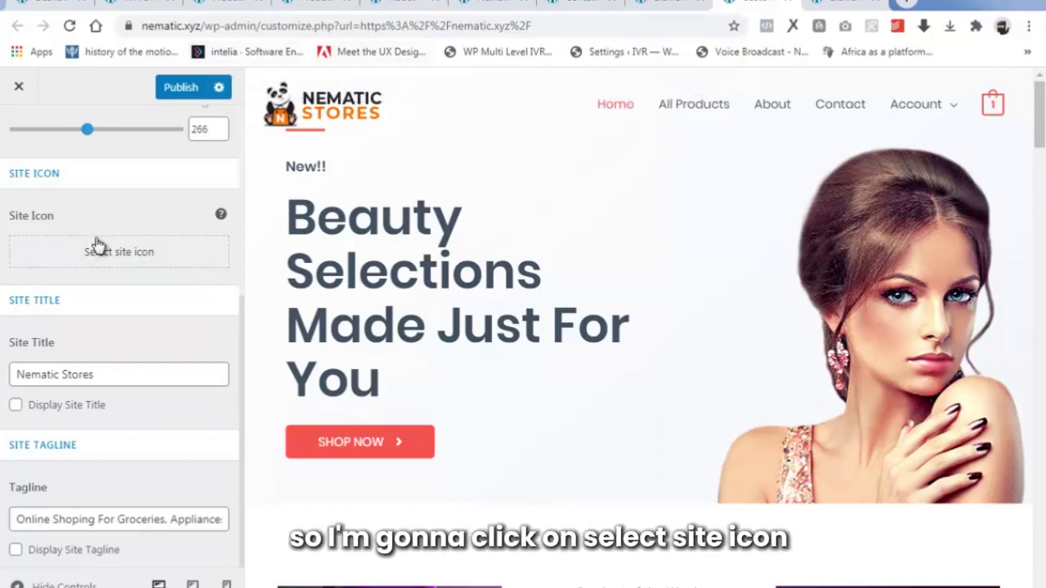
Upload the SITE ICON panda image as the uncropped site icon and publish the Customizer changes.
click(119, 253)
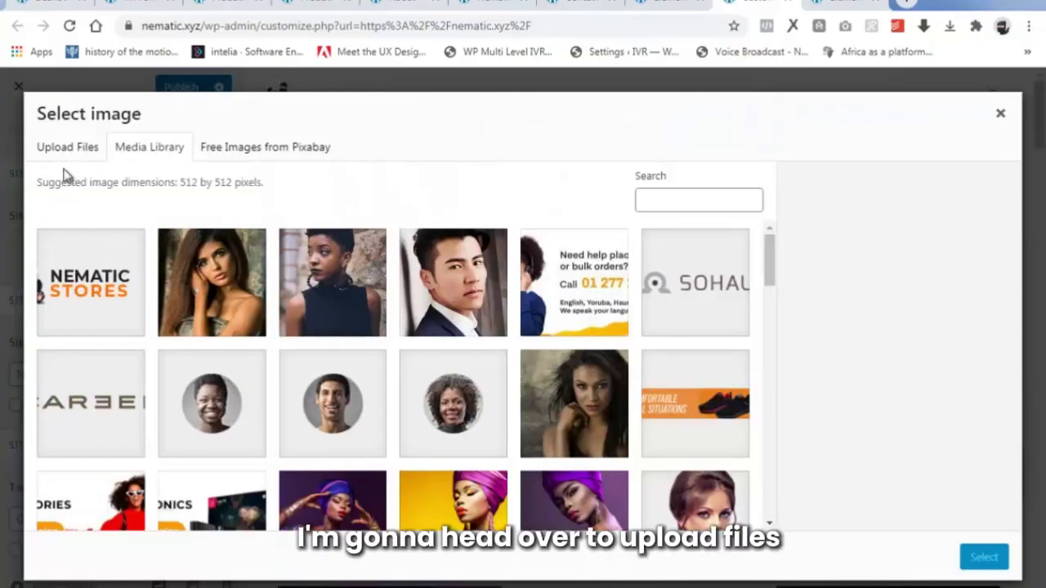
click(66, 147)
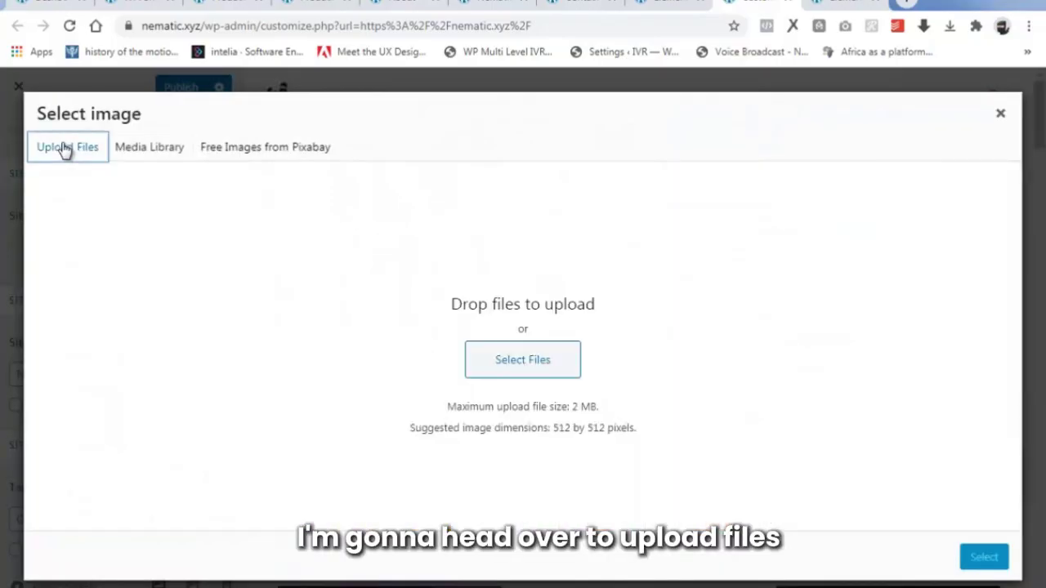
click(536, 364)
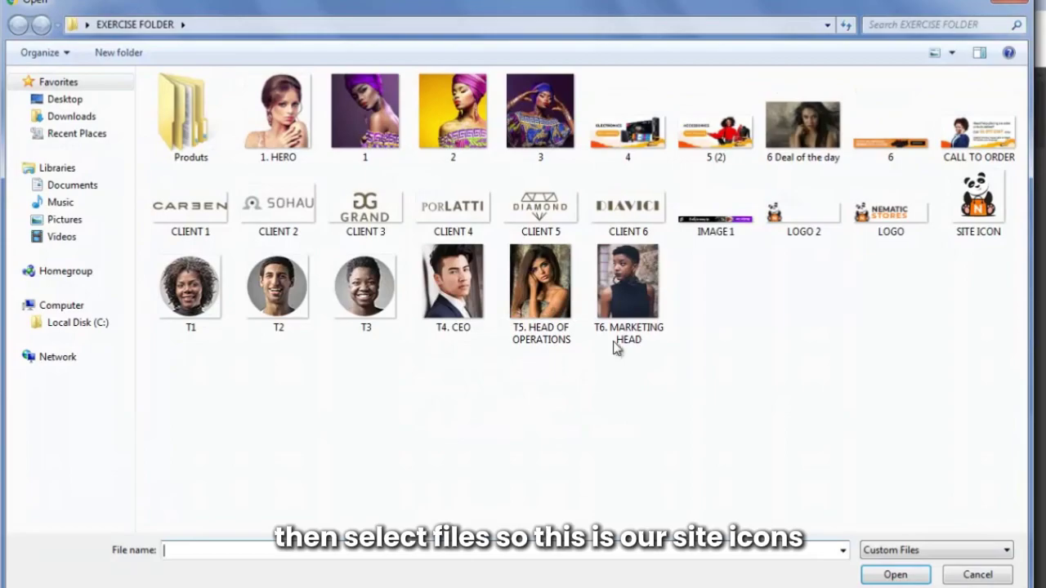
click(967, 215)
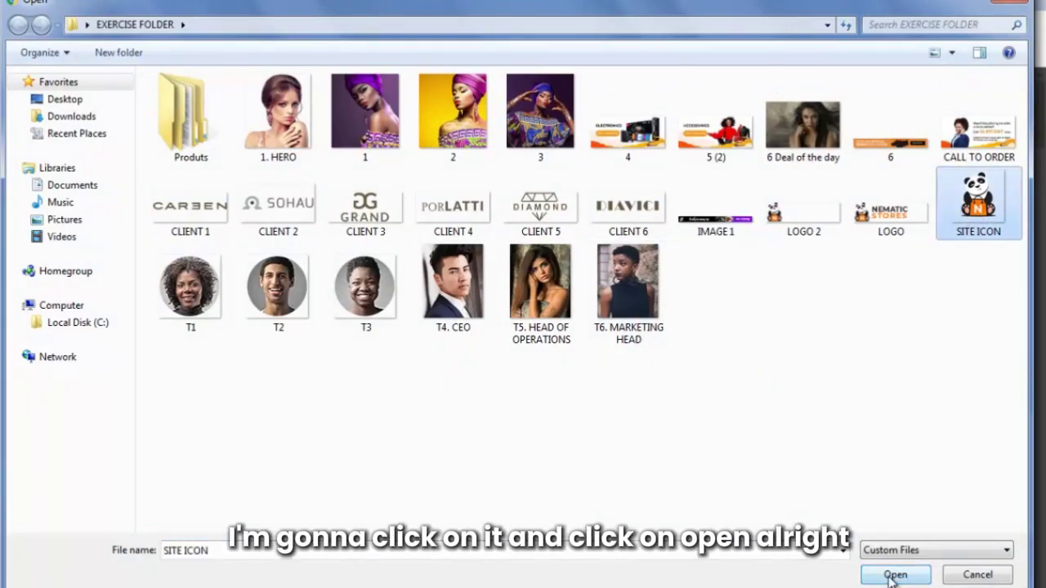
click(894, 575)
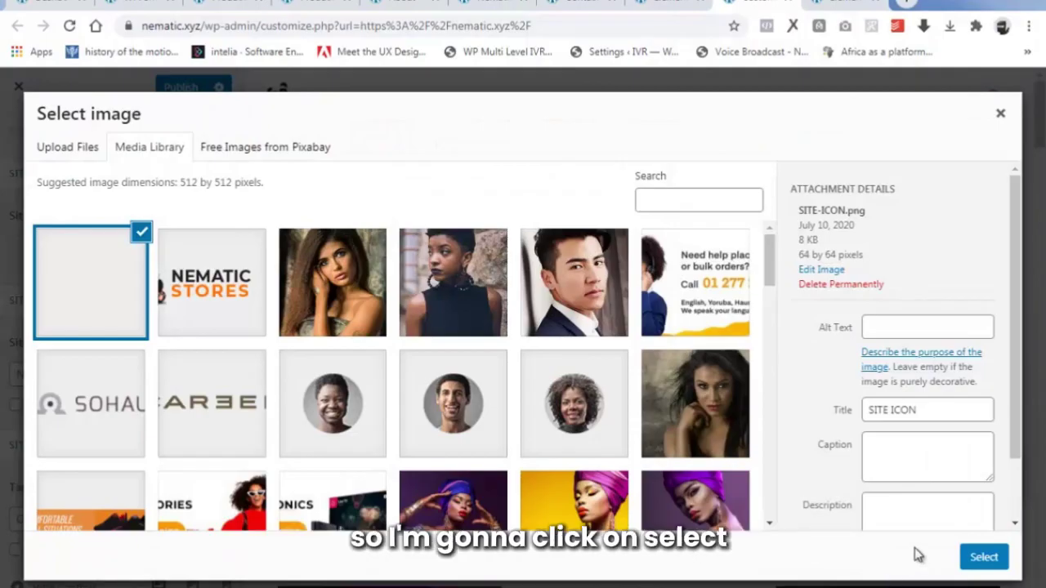
click(984, 558)
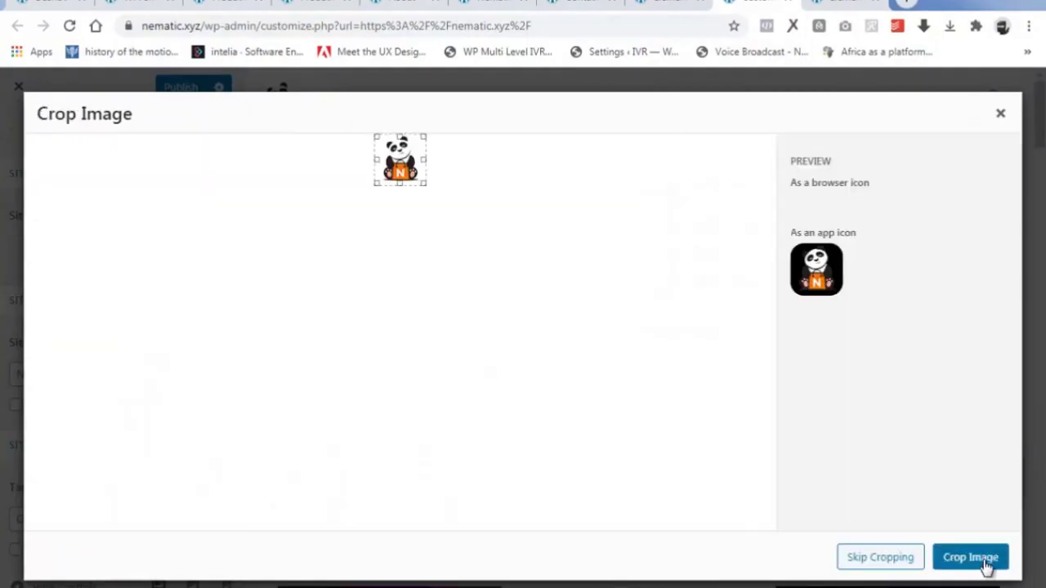
click(891, 562)
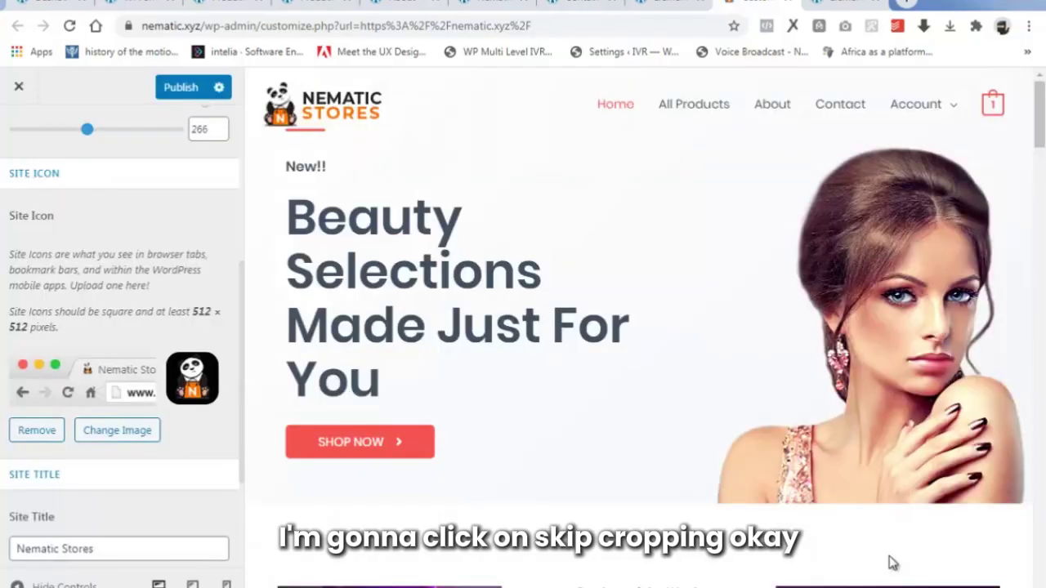
click(181, 91)
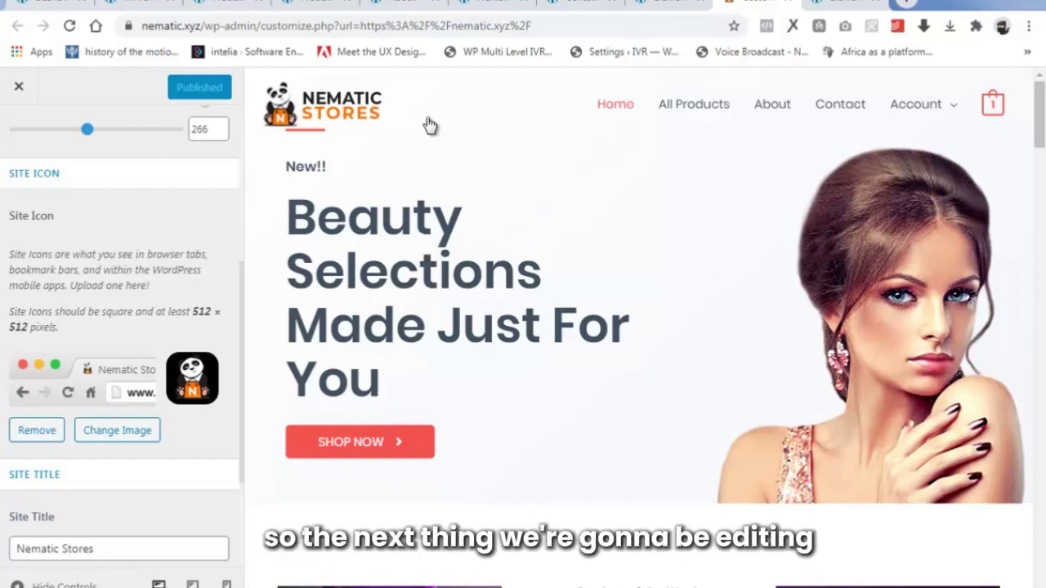
From the live homepage's Edit with Elementor menu, open the Footer template in Elementor.
click(670, 2)
scroll(585, 356, down, 6)
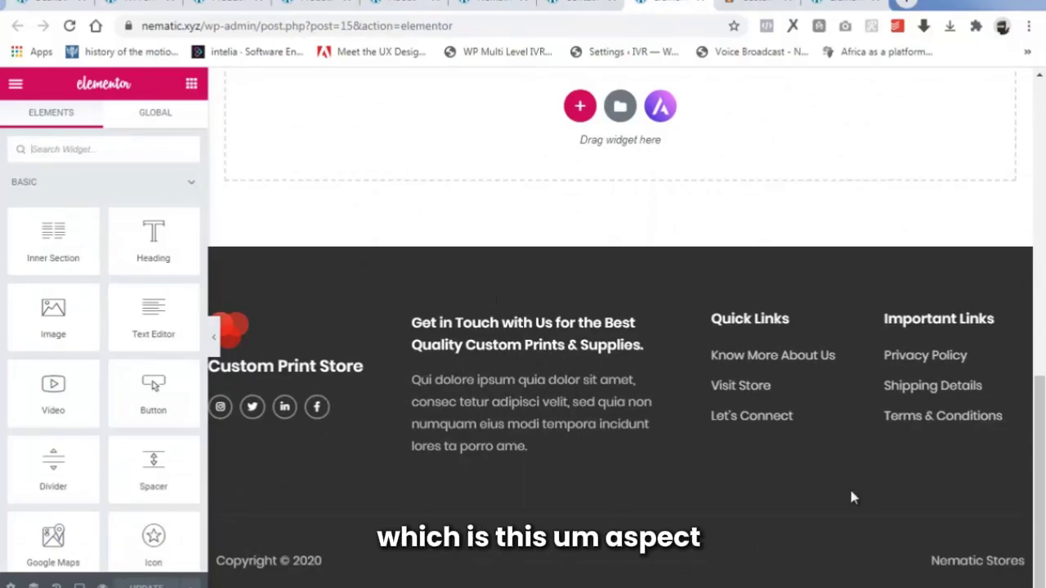
click(497, 4)
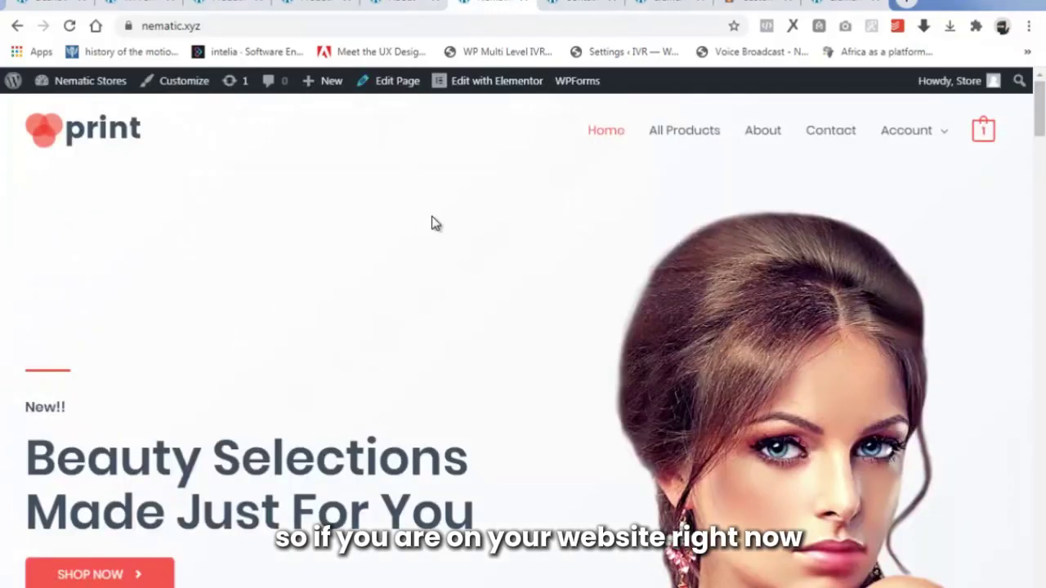
mouse_move(481, 85)
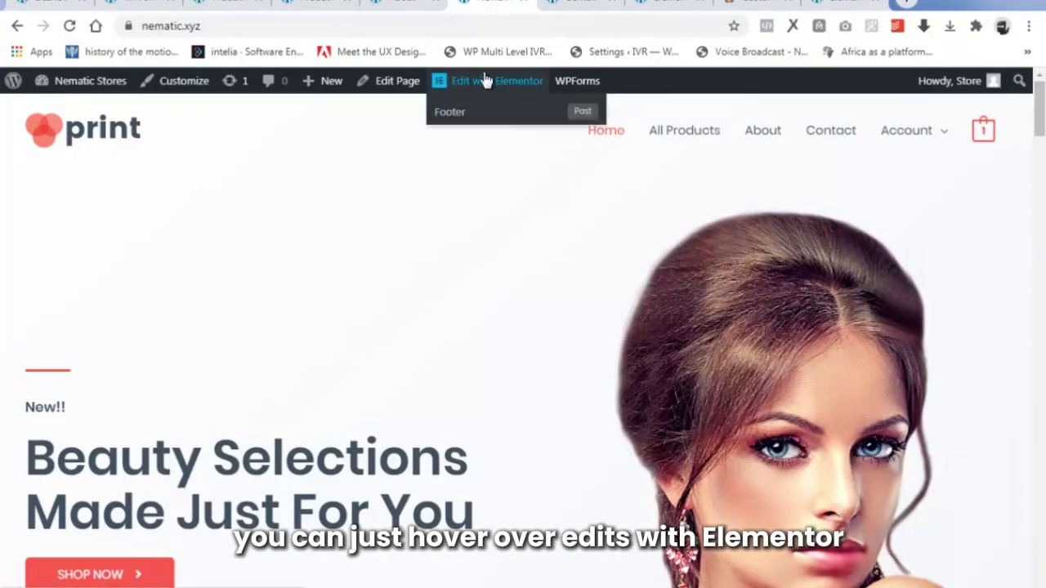
click(448, 112)
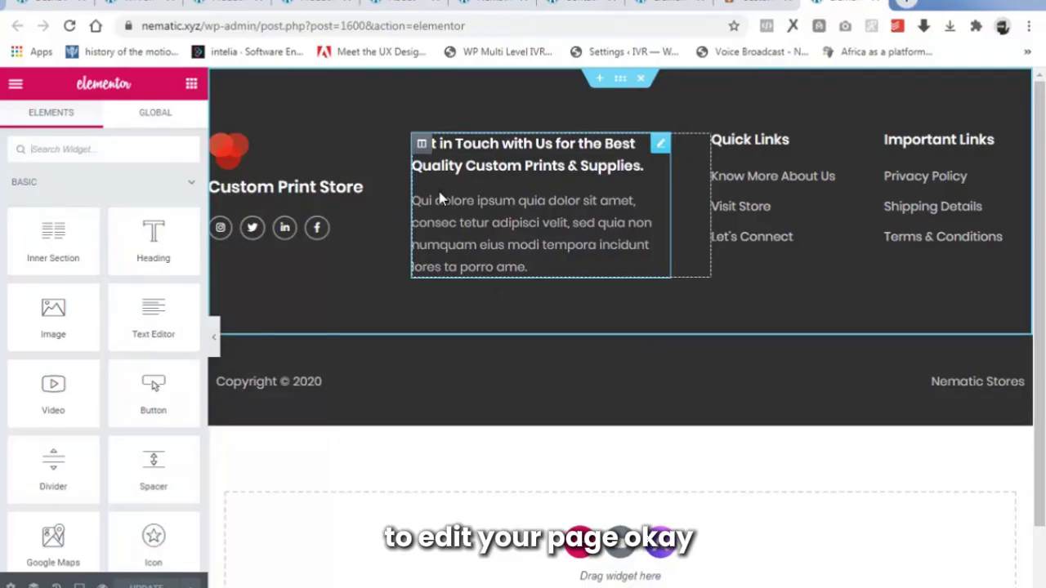
Go to the WordPress admin Dashboard.
click(668, 2)
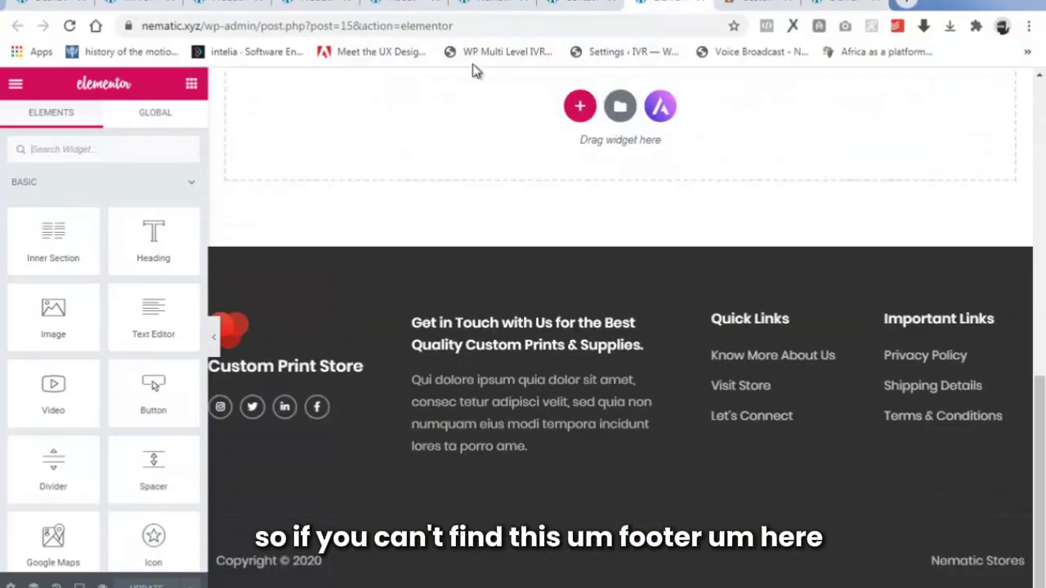
click(545, 5)
mouse_move(483, 85)
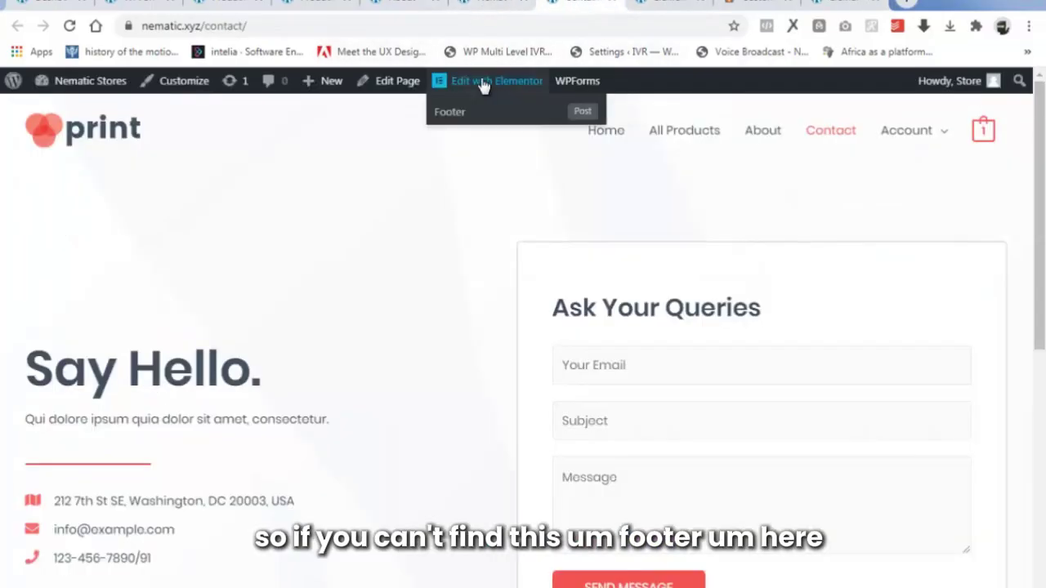
click(52, 3)
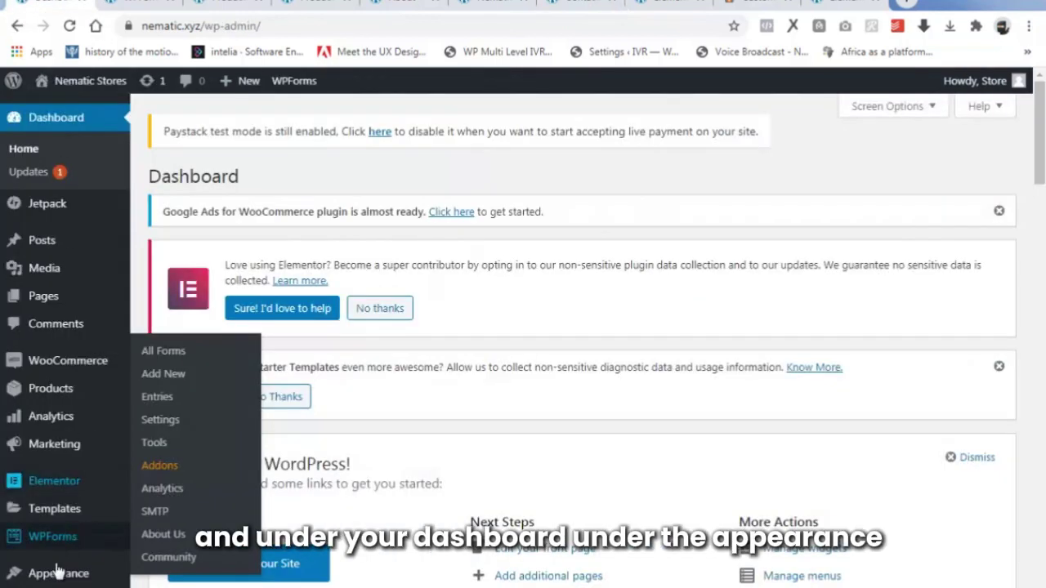
mouse_move(57, 576)
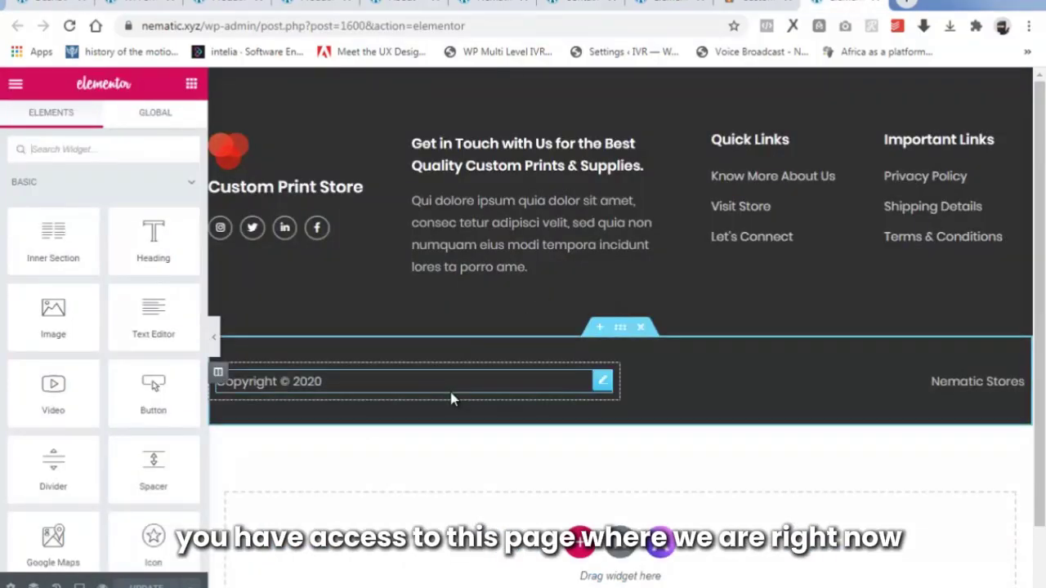
Replace the footer logo image with the uploaded LOGO 2 file.
click(247, 153)
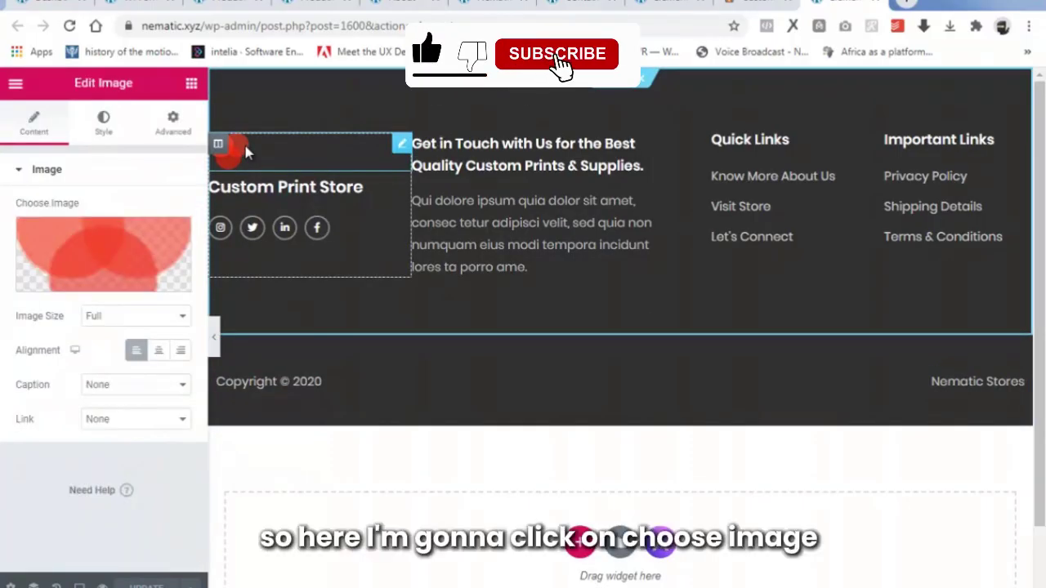
mouse_move(98, 280)
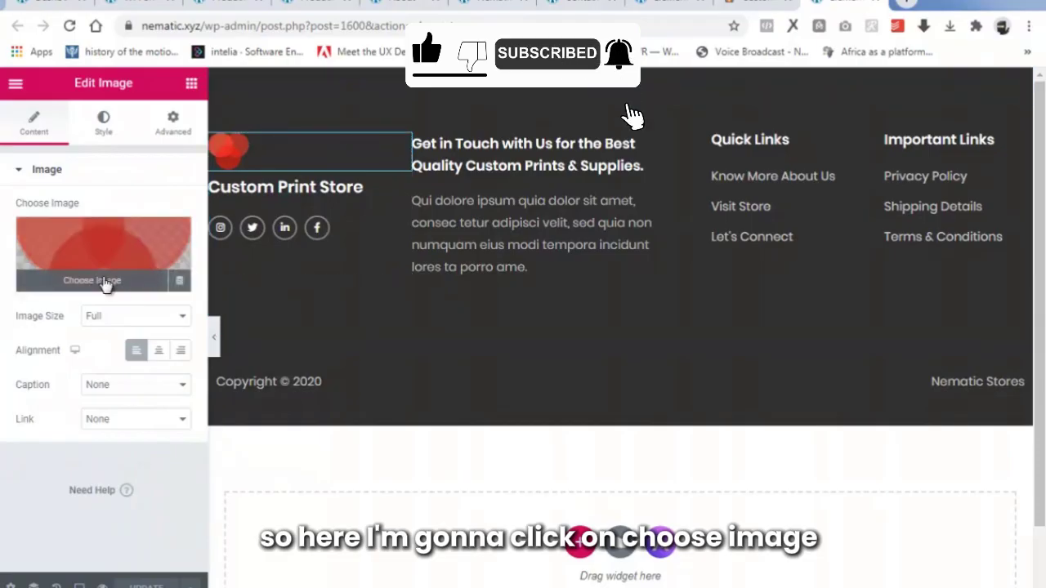
click(103, 281)
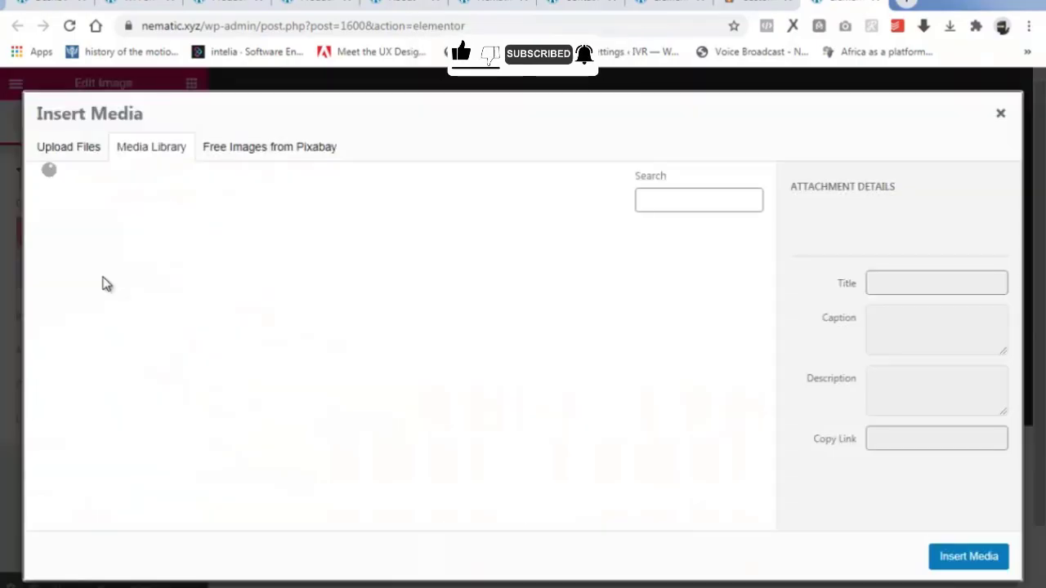
click(86, 152)
click(523, 353)
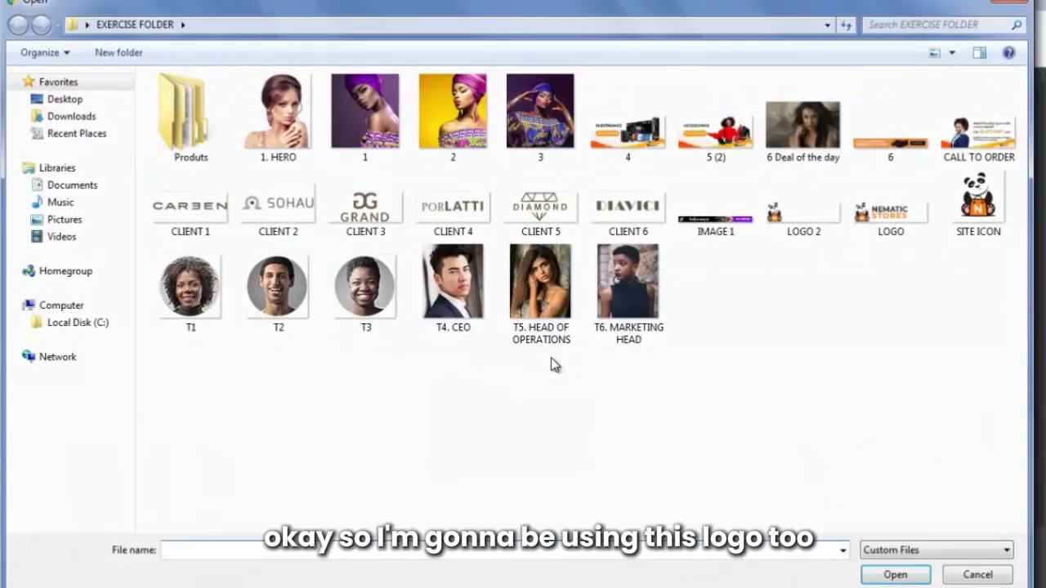
click(800, 217)
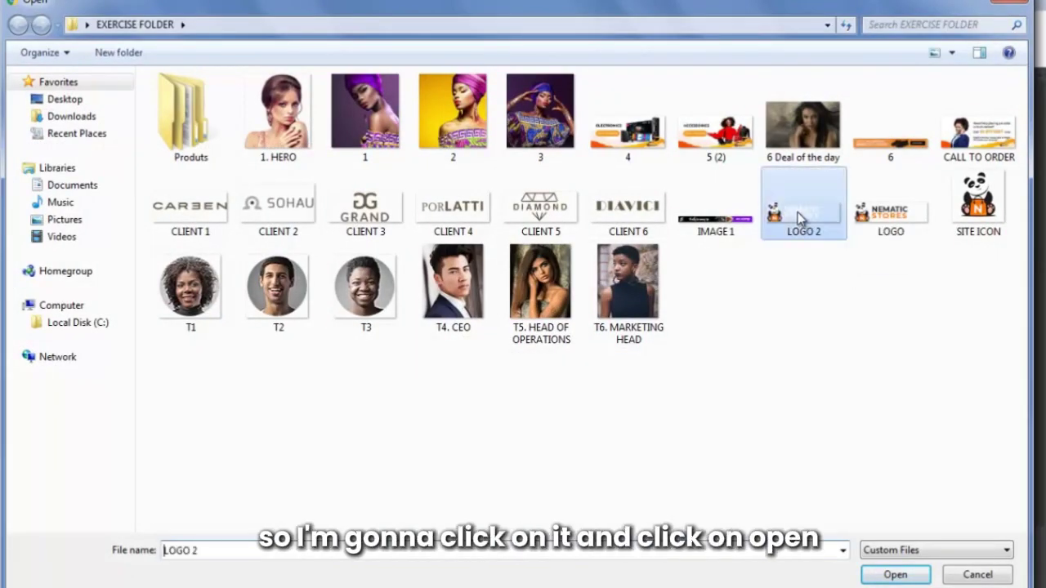
click(893, 575)
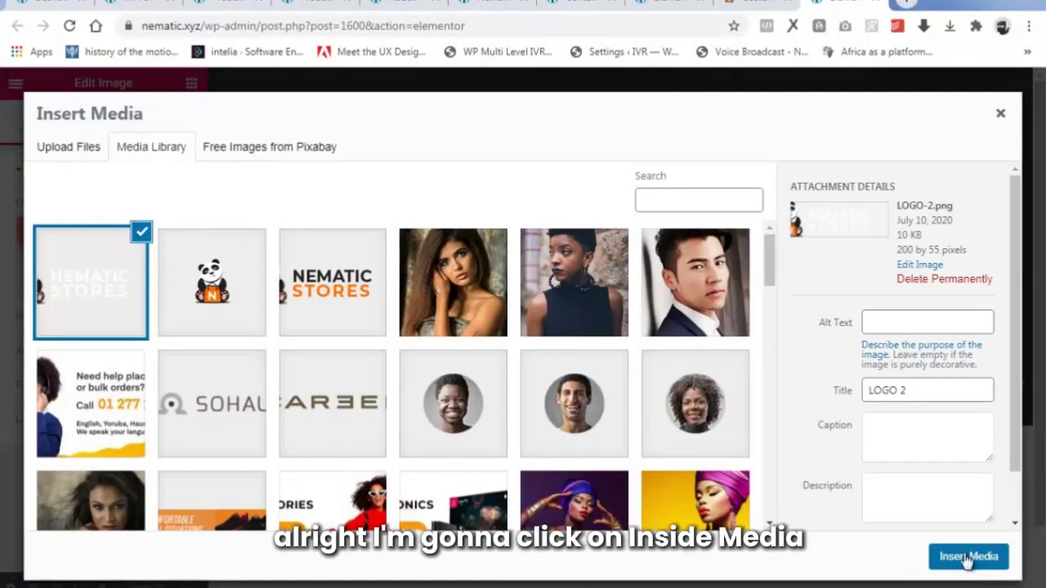
click(968, 557)
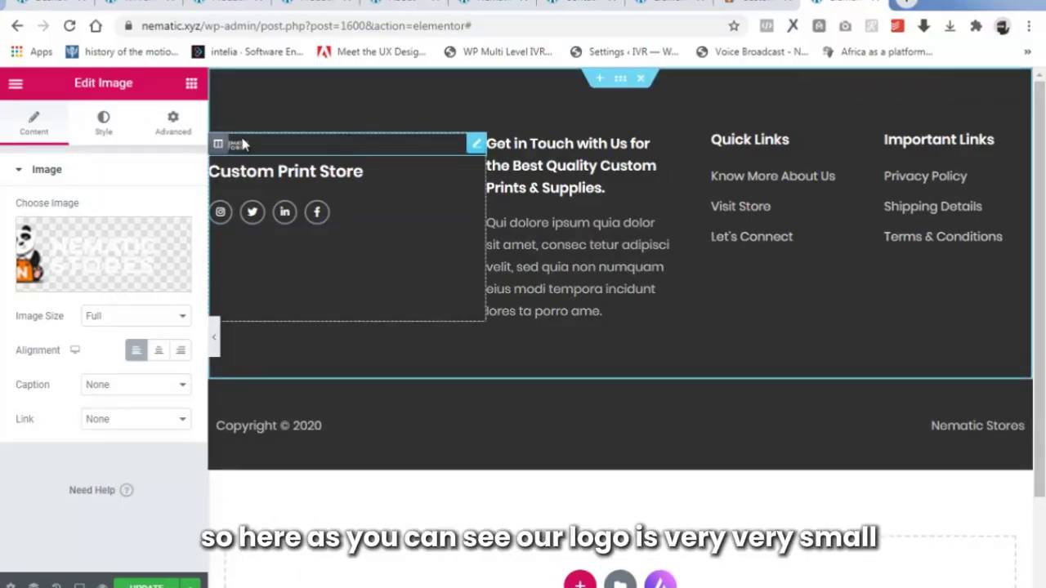
Widen the footer logo to width 56 in its style settings.
click(104, 123)
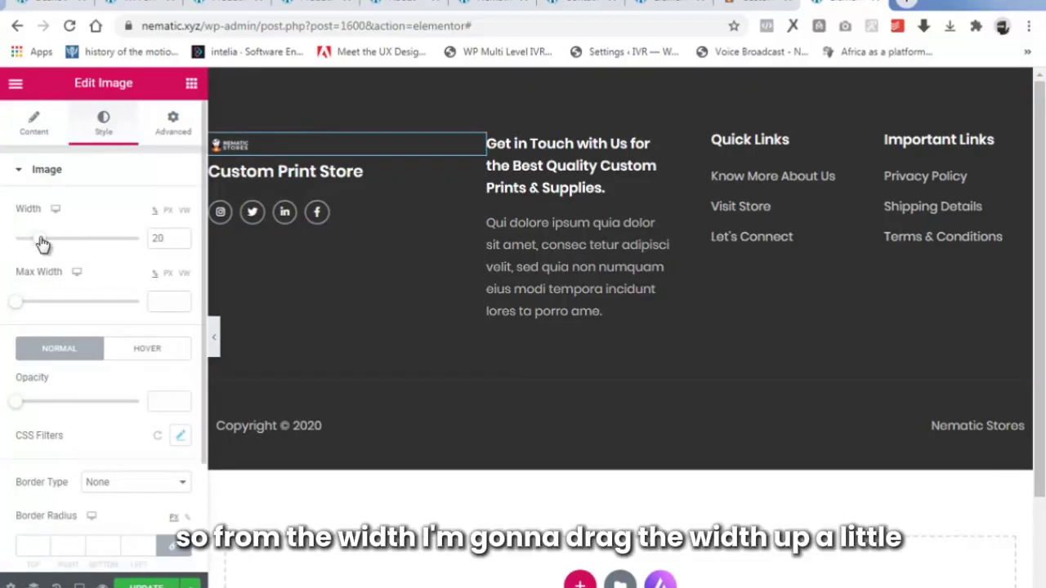
drag(43, 244, 90, 243)
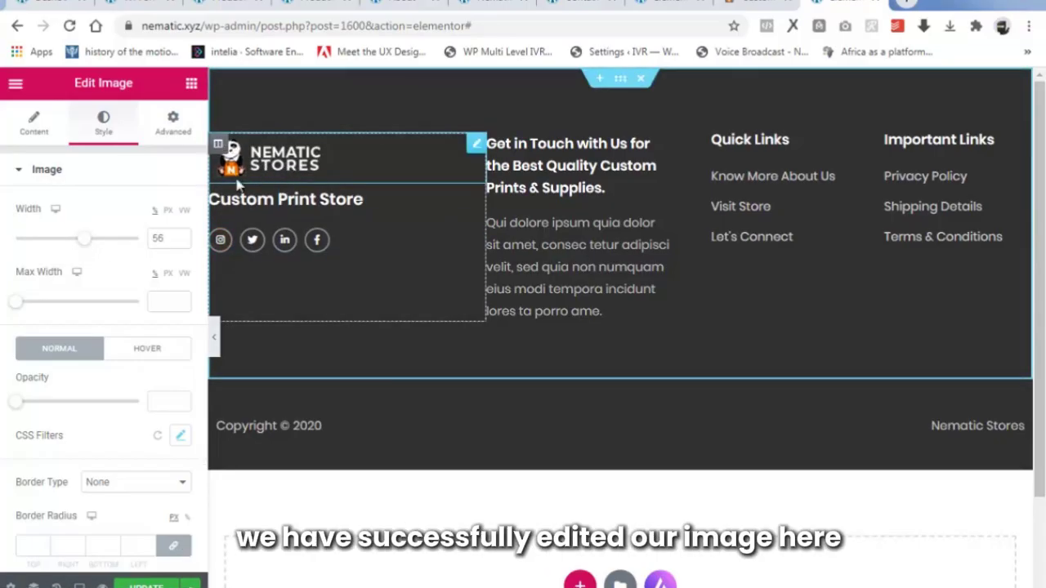
click(37, 123)
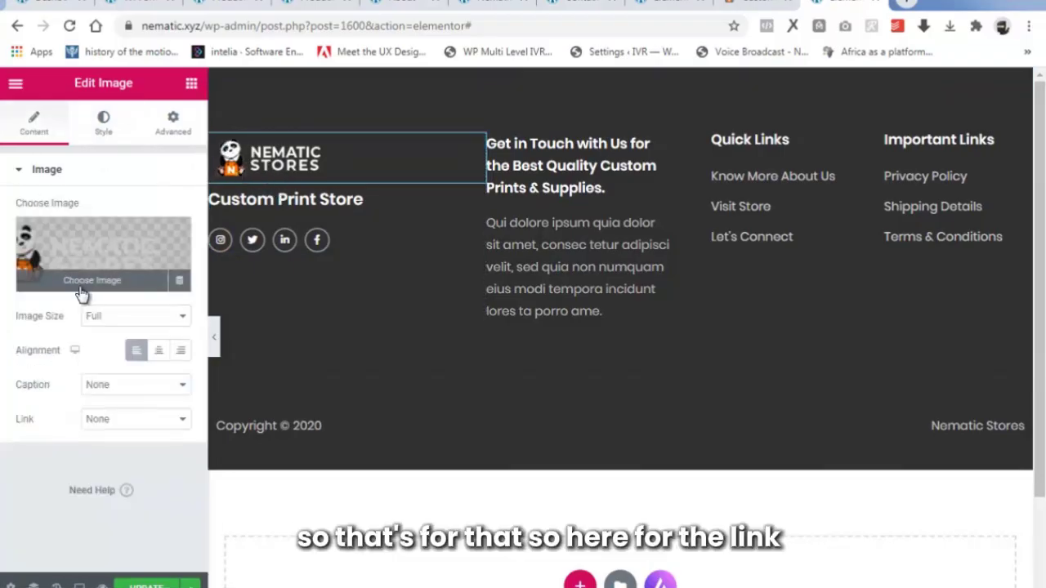
Set the footer logo's link to a Custom URL and begin entering nematic.xyz.
click(110, 421)
click(115, 462)
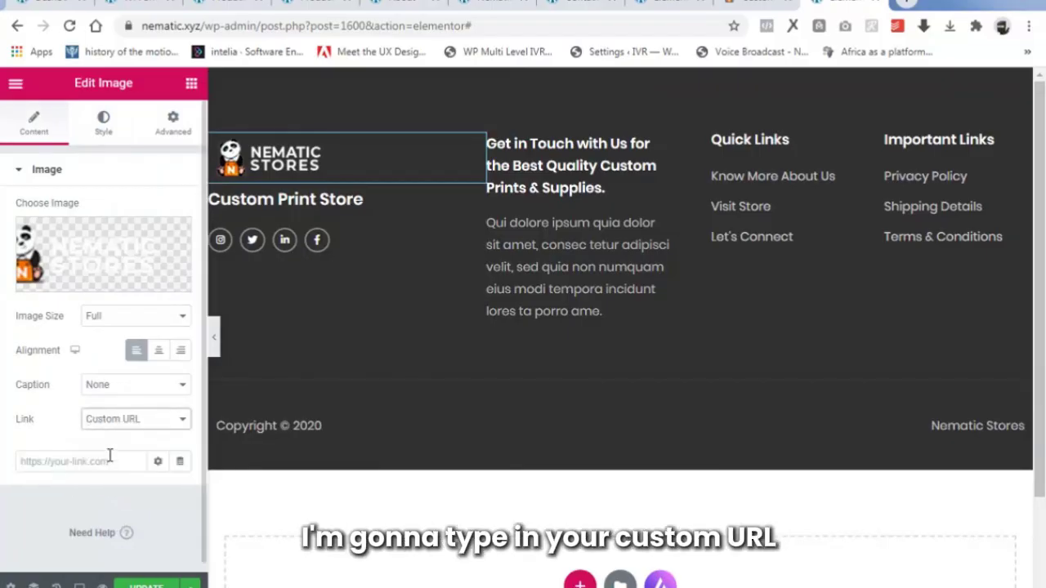
click(70, 453)
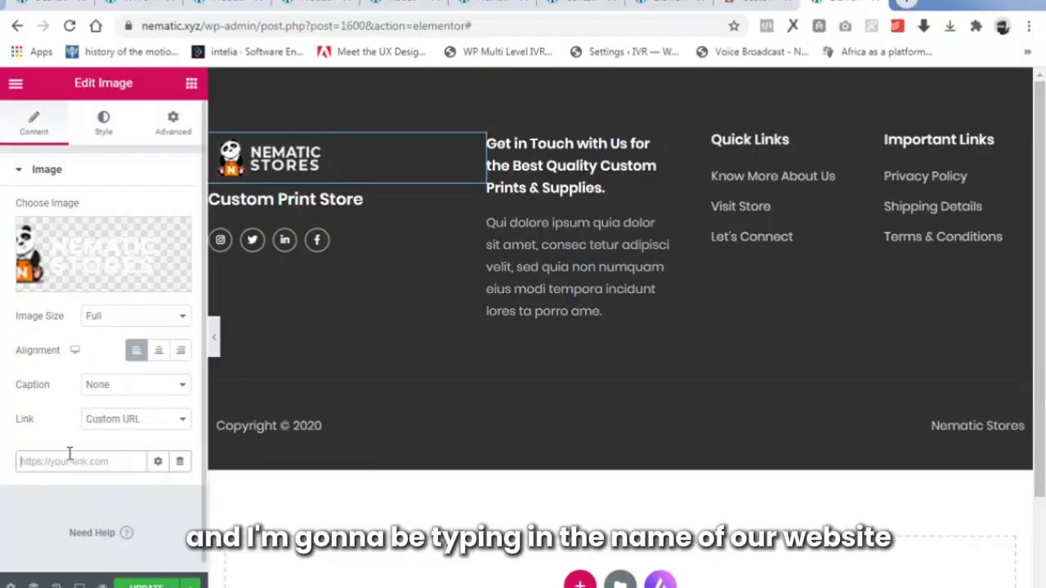
text(nematic.xyz)
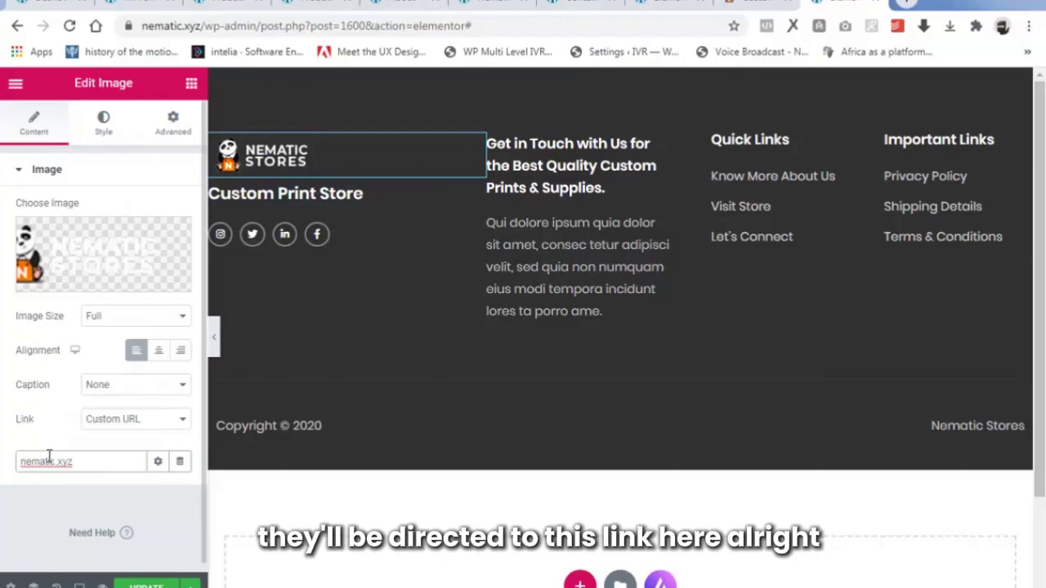
Change the footer heading 'Custom Print Store' to 'Nematic Store'.
click(325, 203)
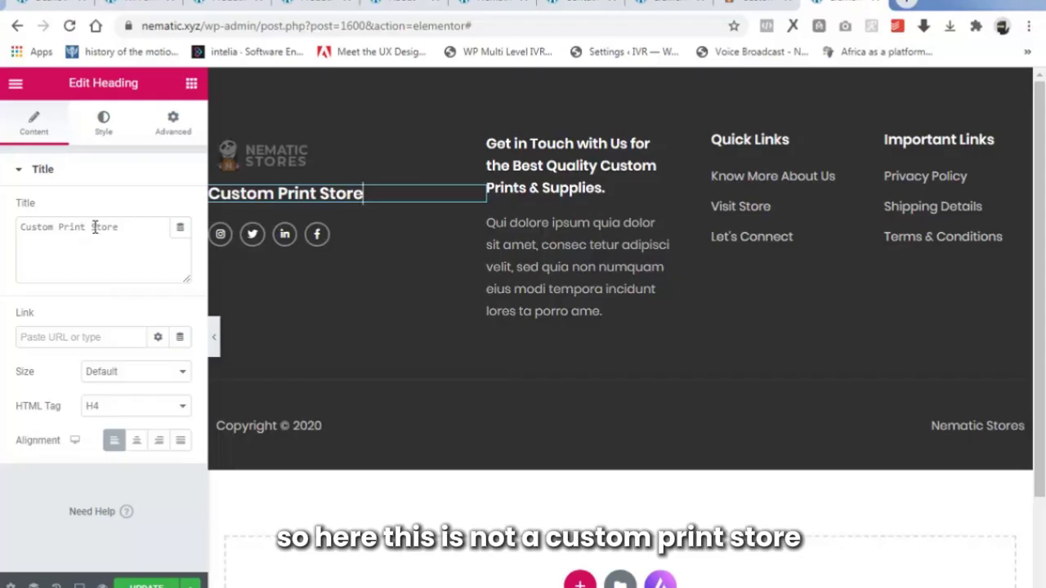
drag(94, 227, 21, 226)
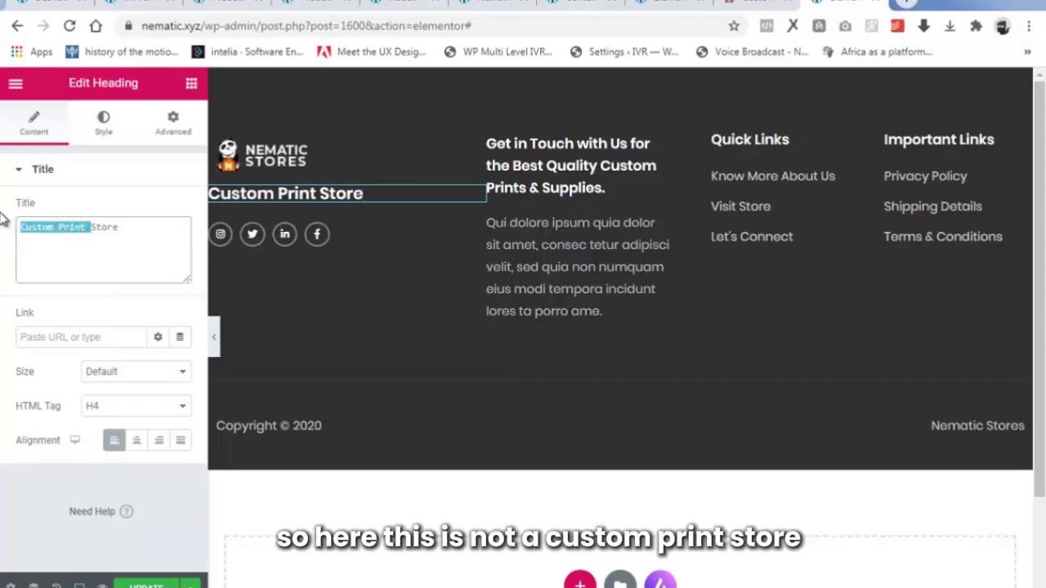
text(Ne)
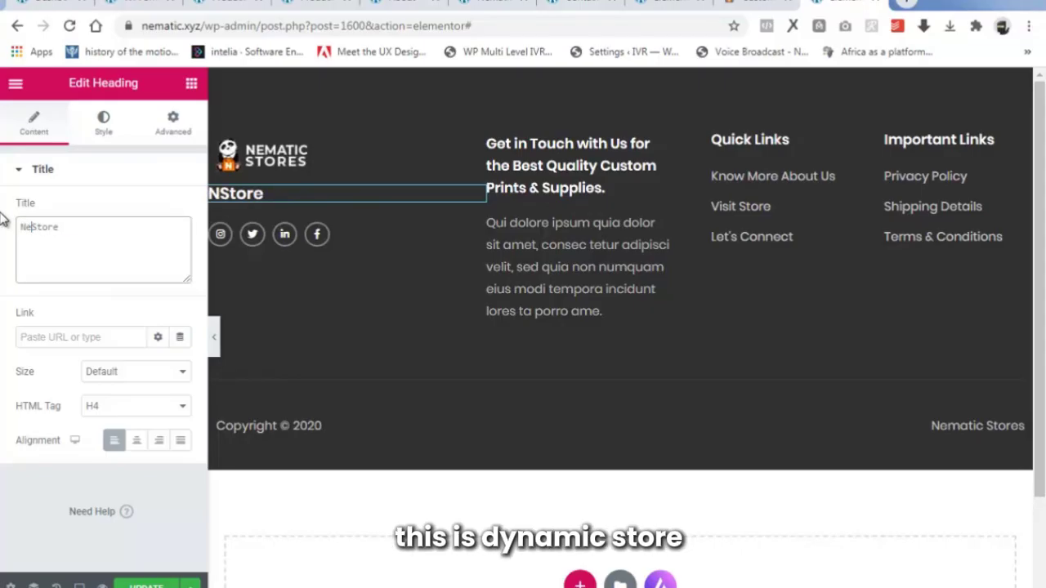
text(matic)
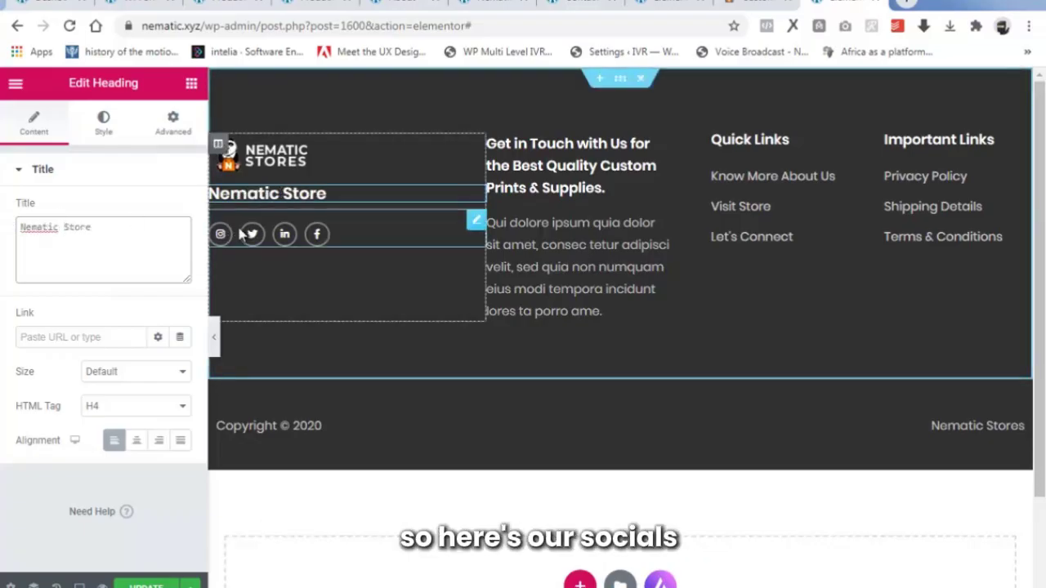
Inspect the Instagram and Facebook social icon link settings in the footer.
click(474, 222)
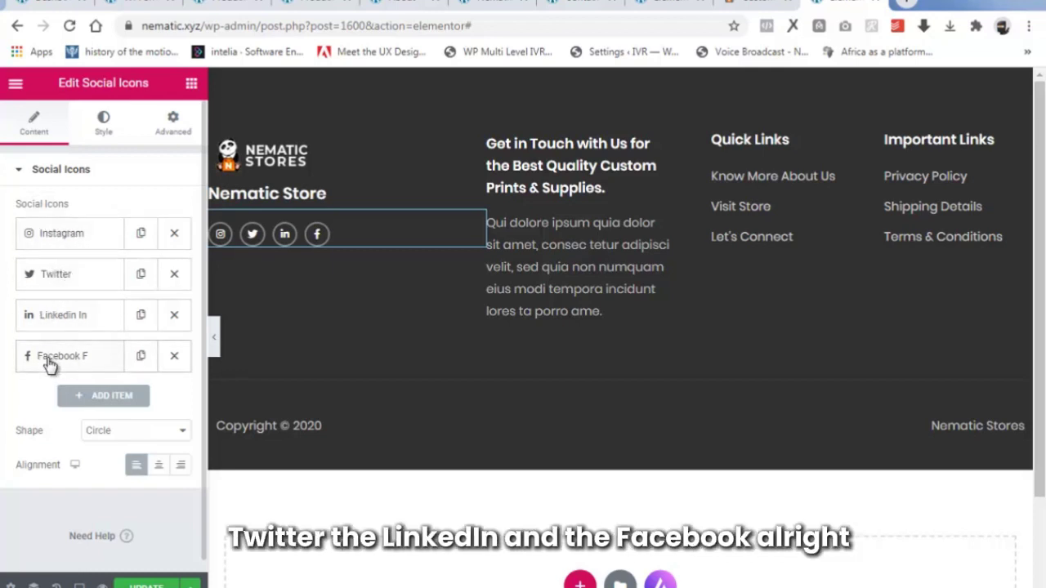
click(90, 236)
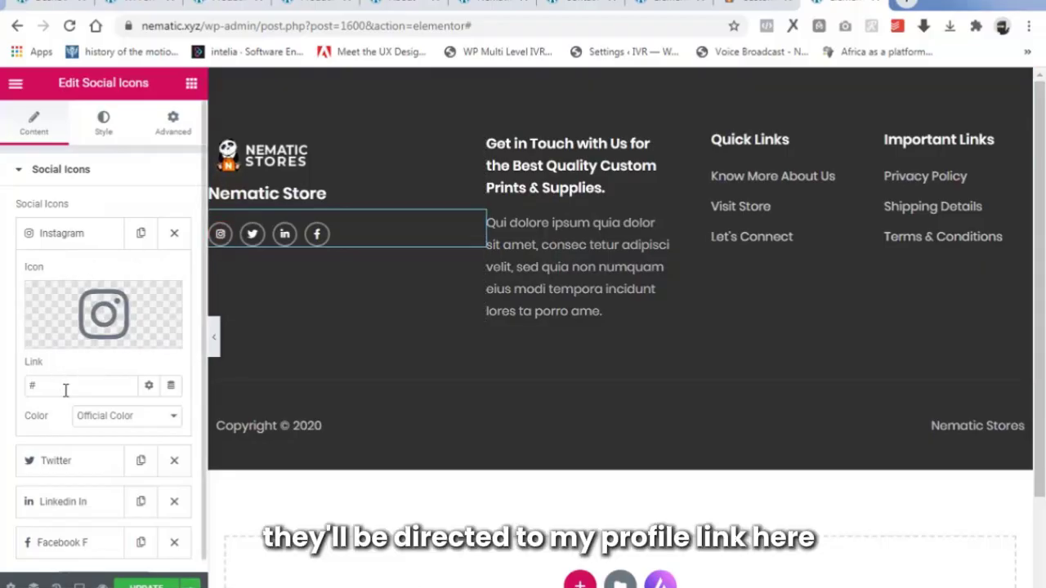
click(88, 235)
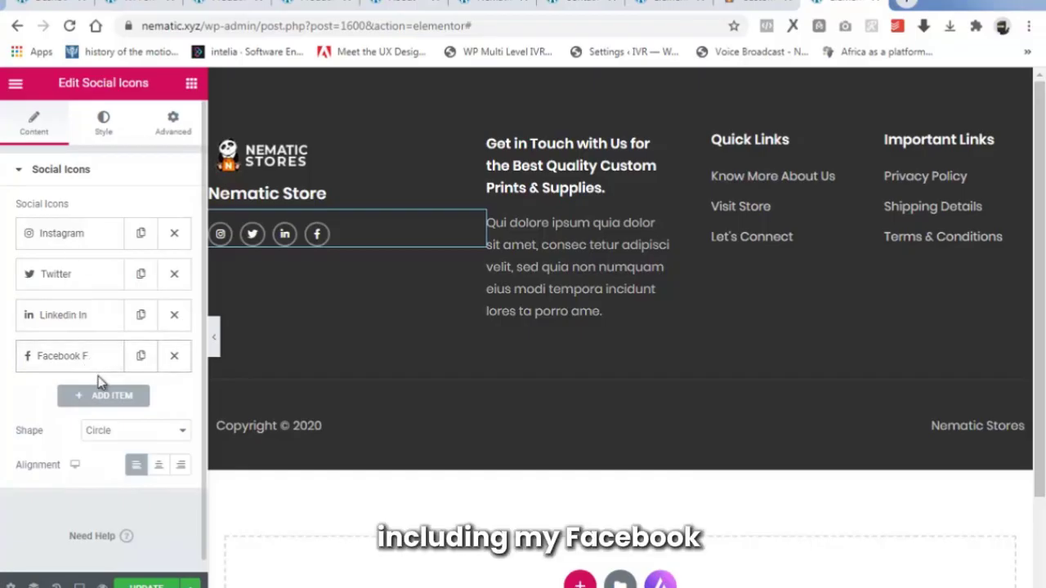
click(84, 357)
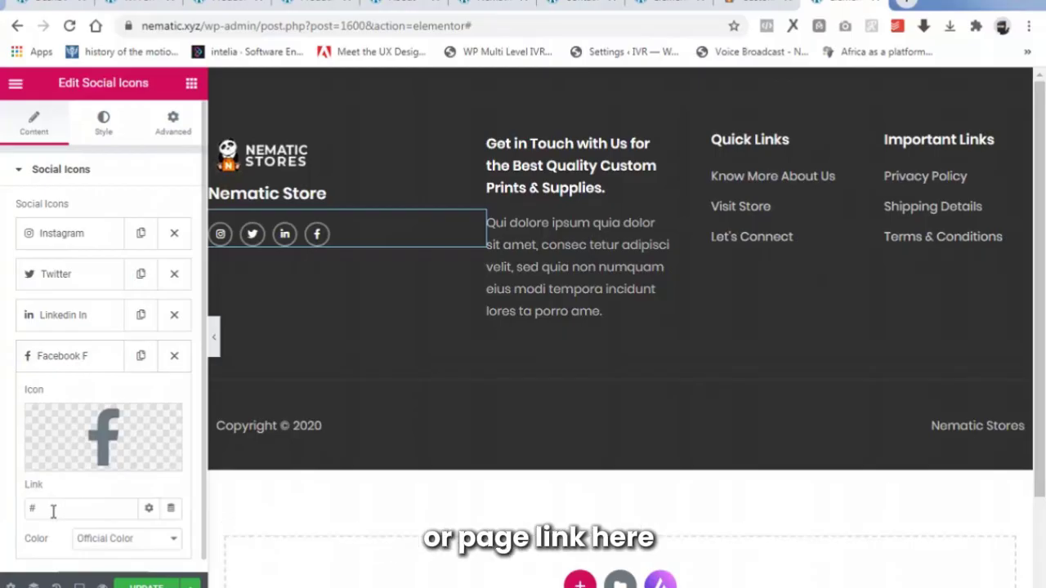
click(86, 357)
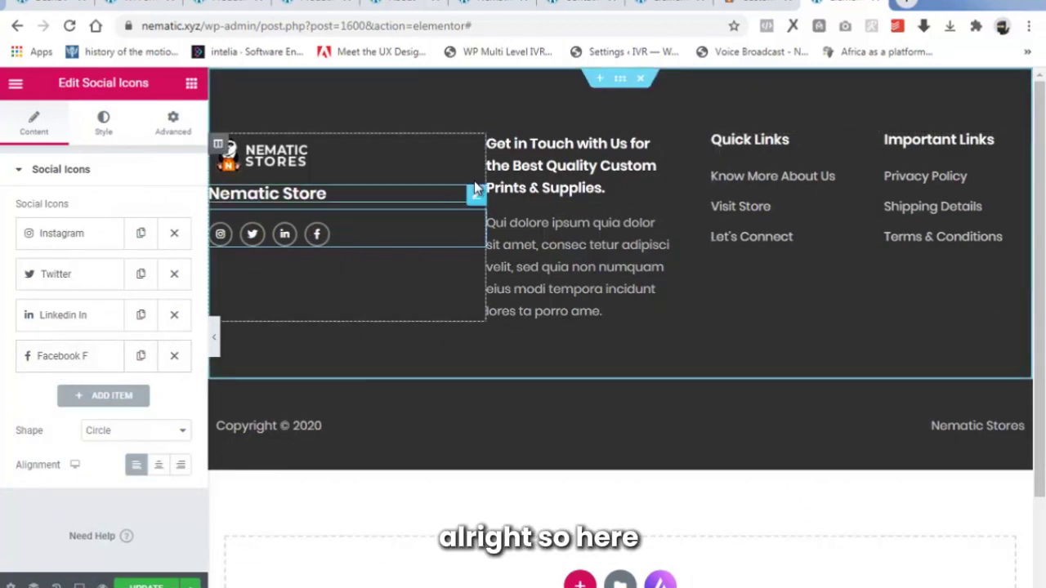
Edit the footer's Quick Links heading title to read Important Links.
click(529, 162)
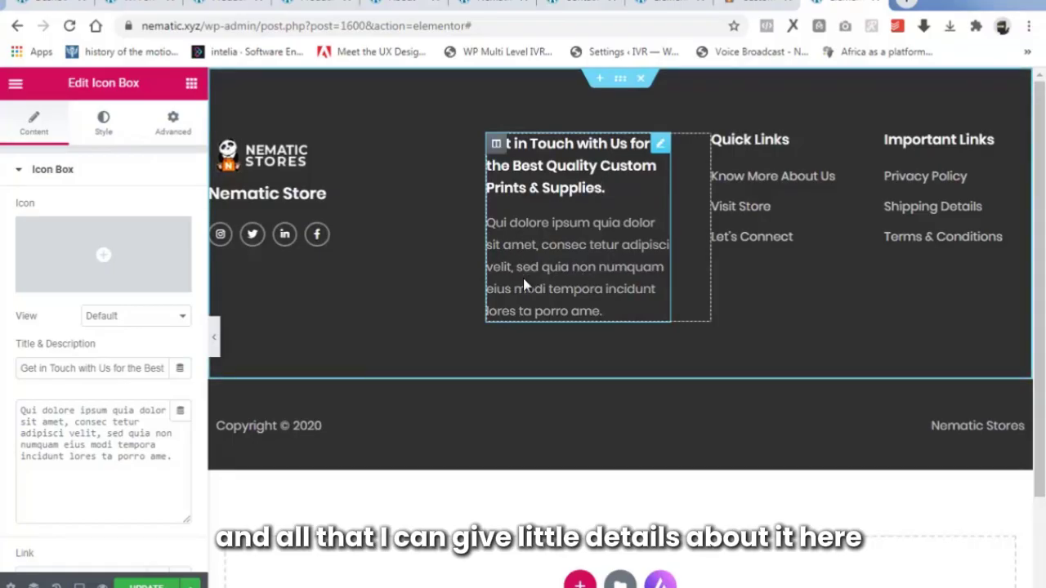
click(755, 144)
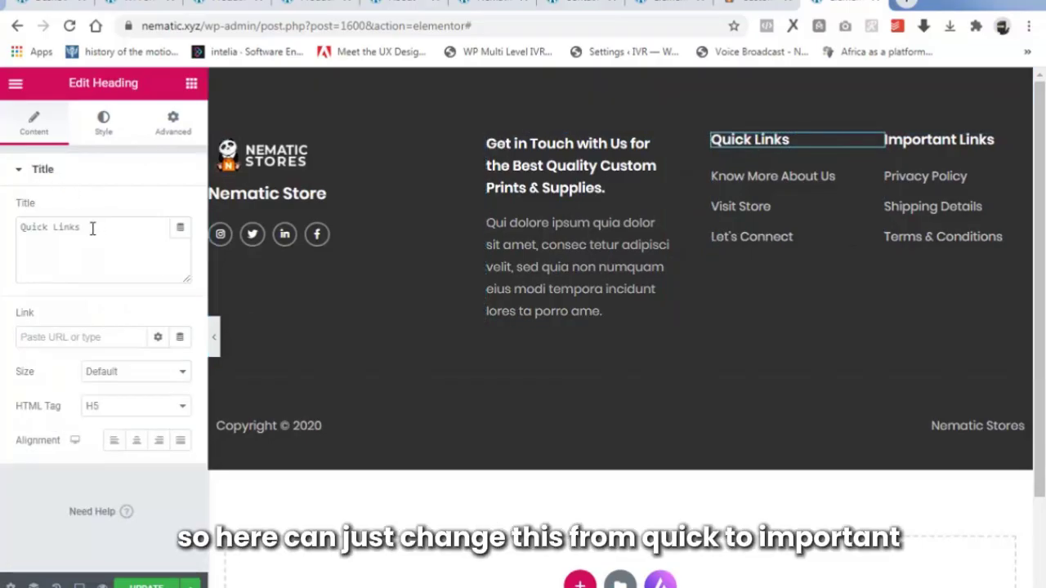
drag(91, 228, 47, 232)
click(46, 231)
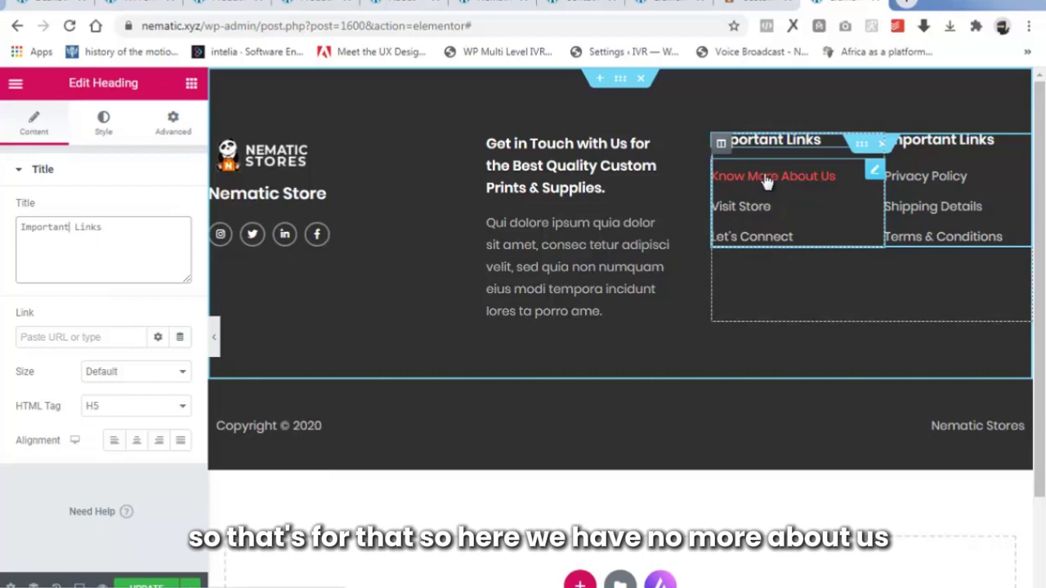
Expand the Know More About Us list item and start editing its link field.
click(799, 180)
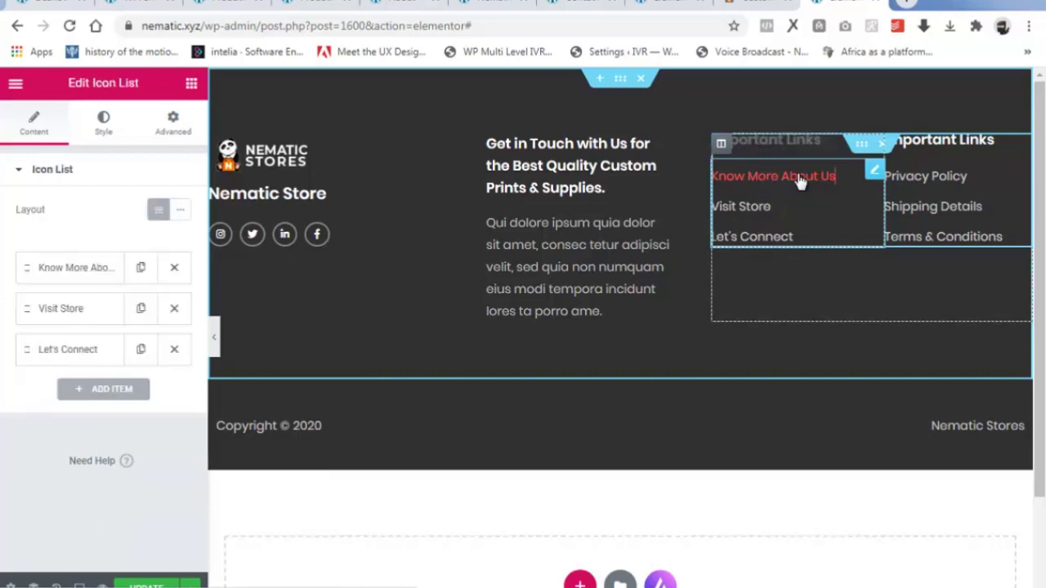
click(72, 273)
scroll(82, 360, down, 2)
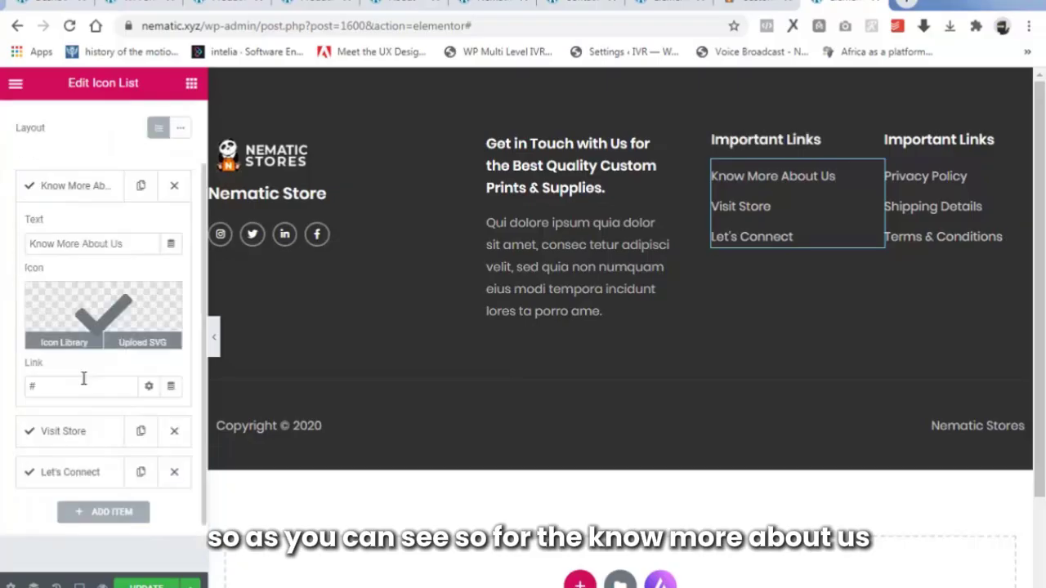
click(59, 326)
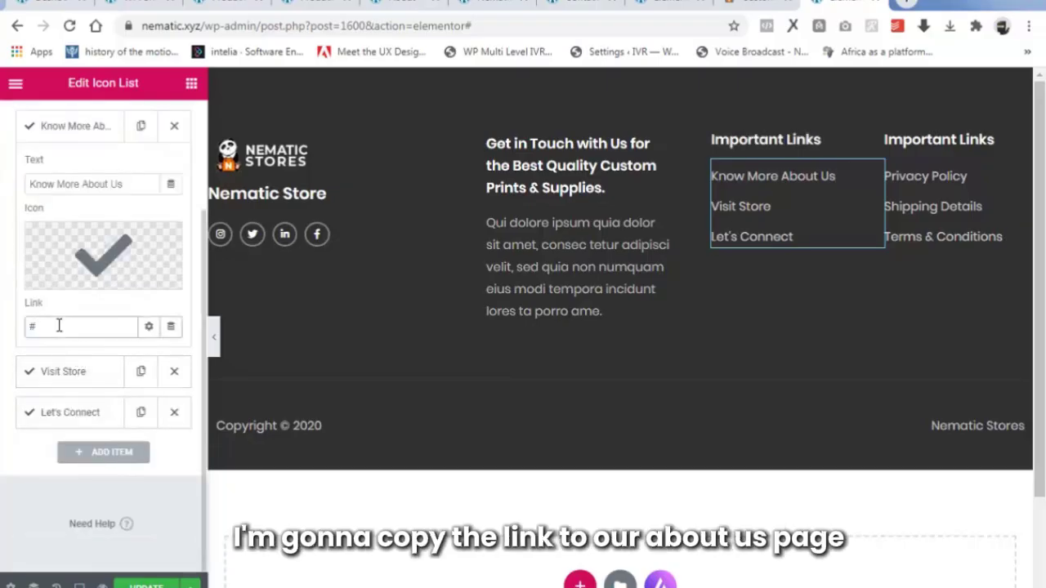
Link Know More About Us to the About page URL copied from the live site.
click(443, 8)
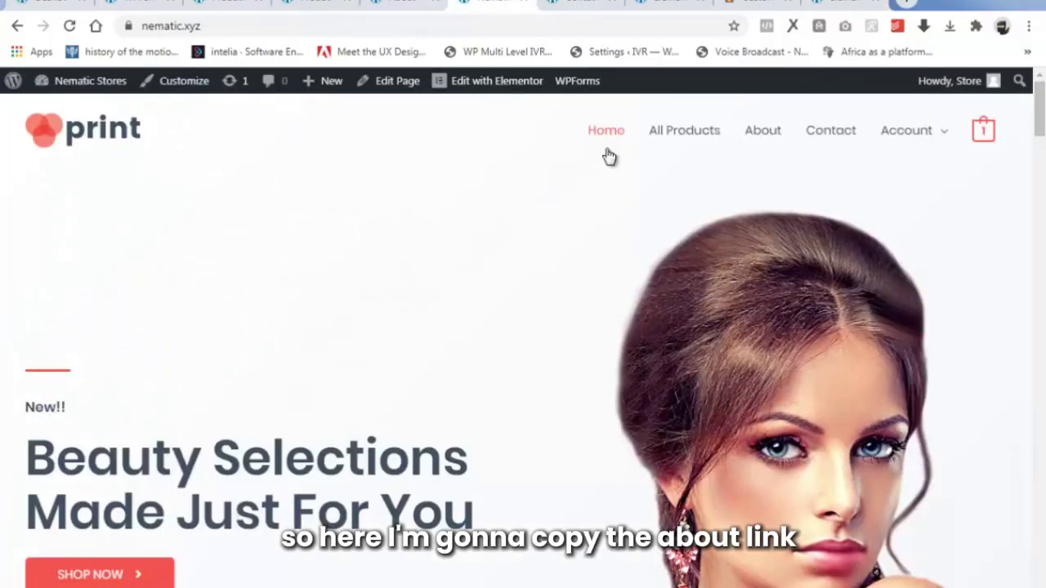
right_click(749, 136)
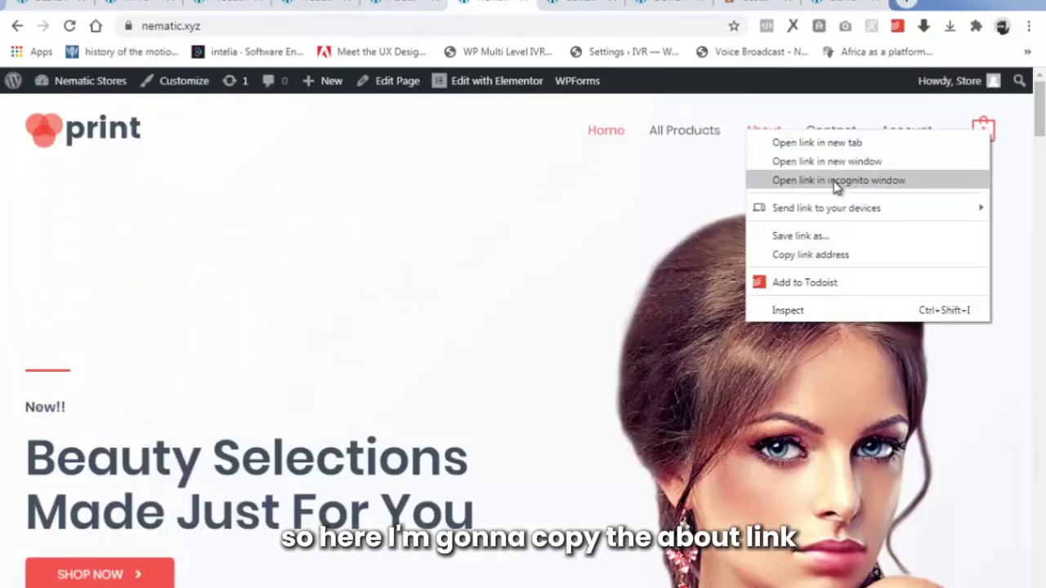
click(817, 254)
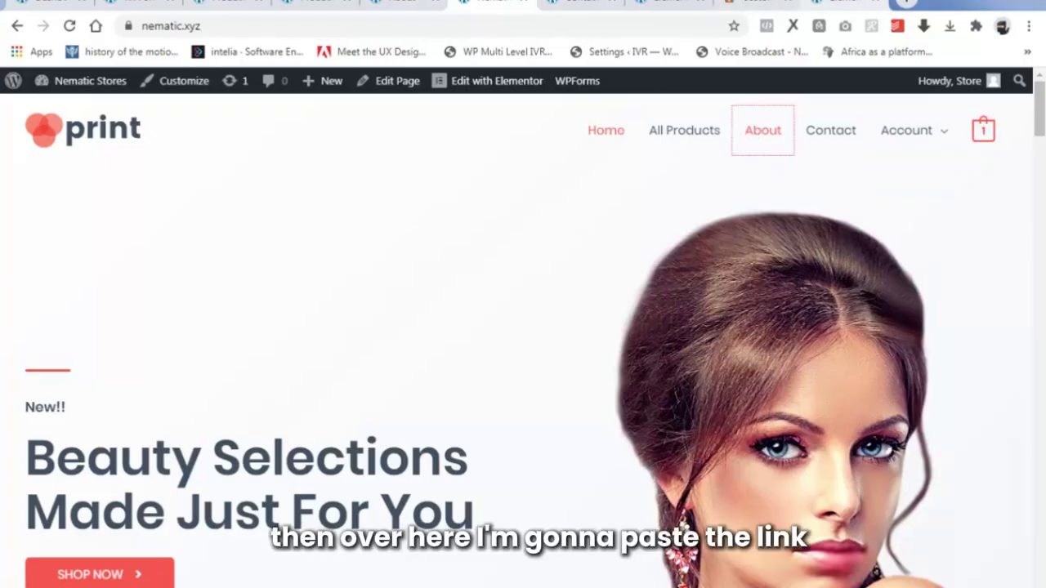
click(842, 5)
right_click(64, 329)
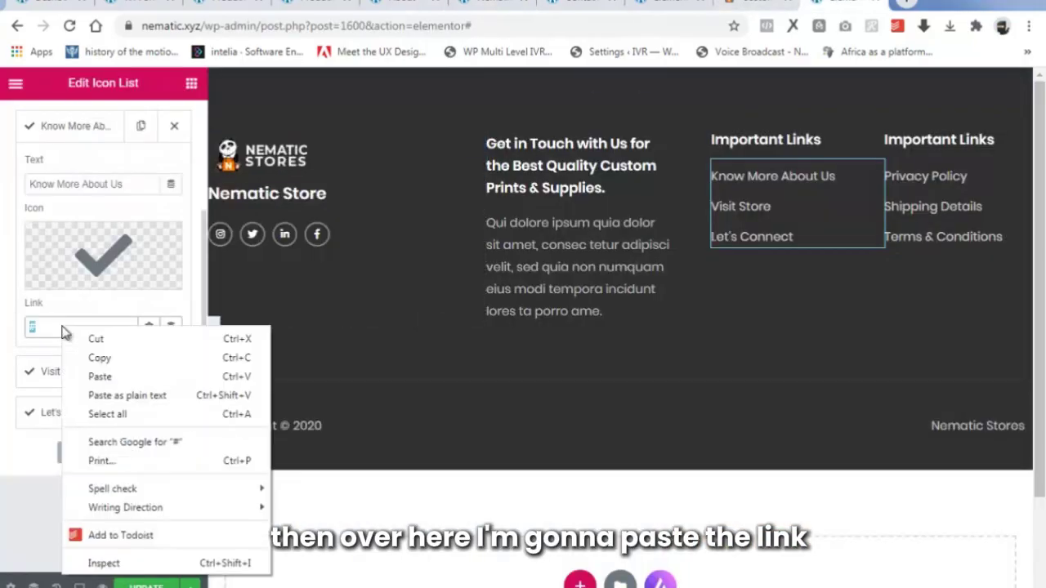
click(102, 376)
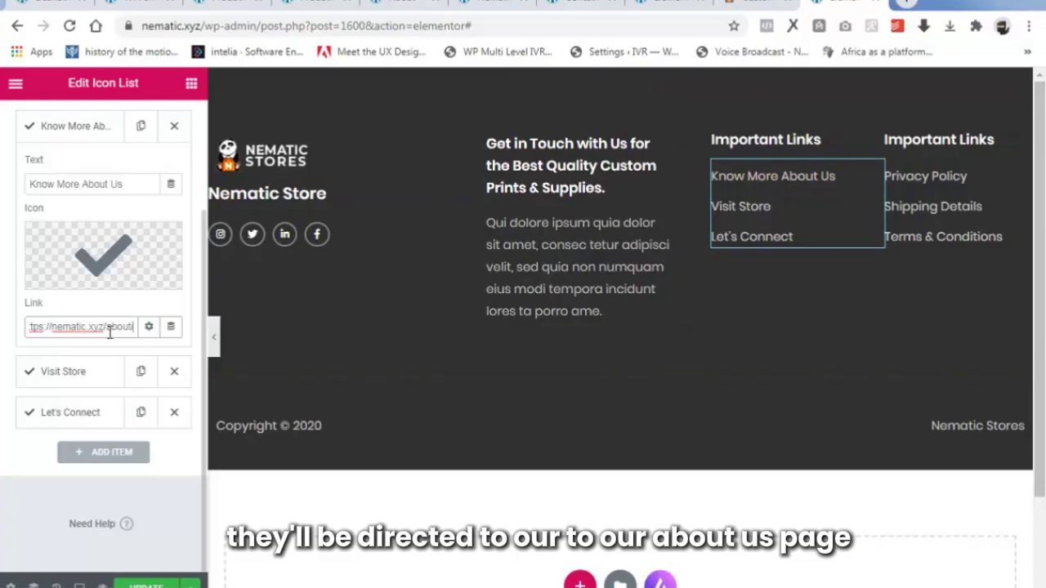
click(105, 131)
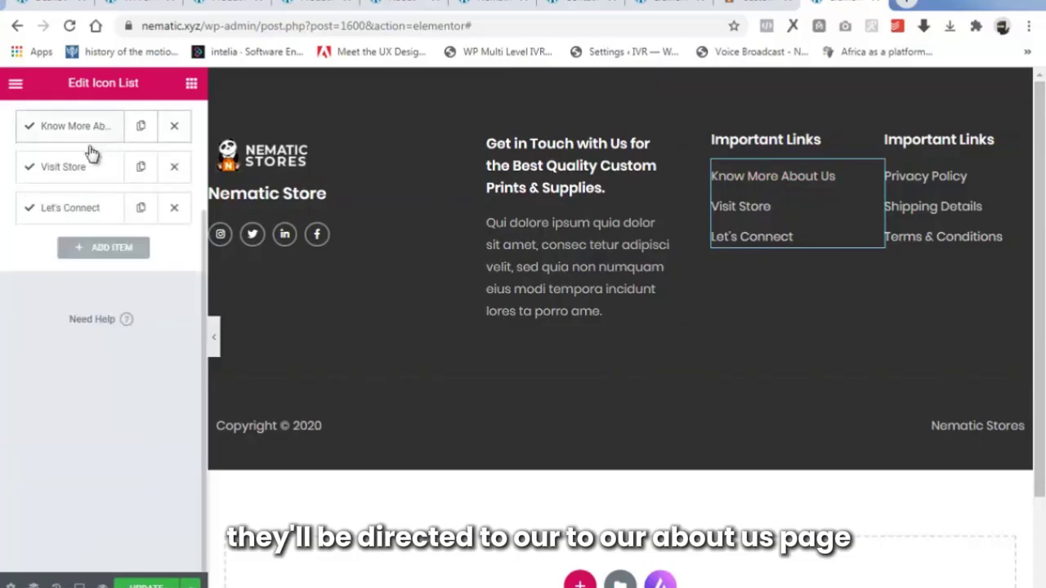
Link Visit Store to the All Products shop page URL.
click(96, 169)
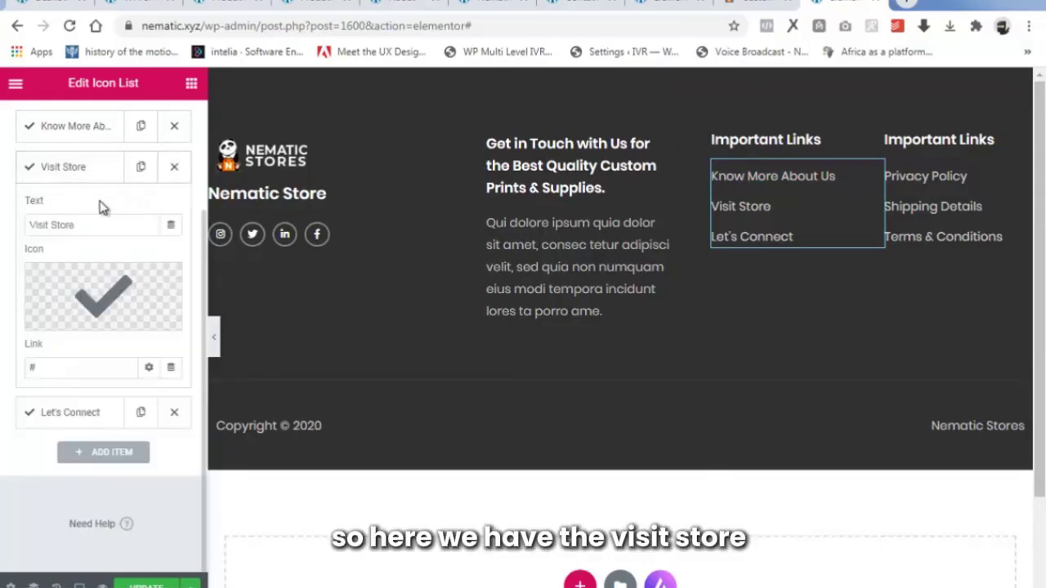
click(60, 367)
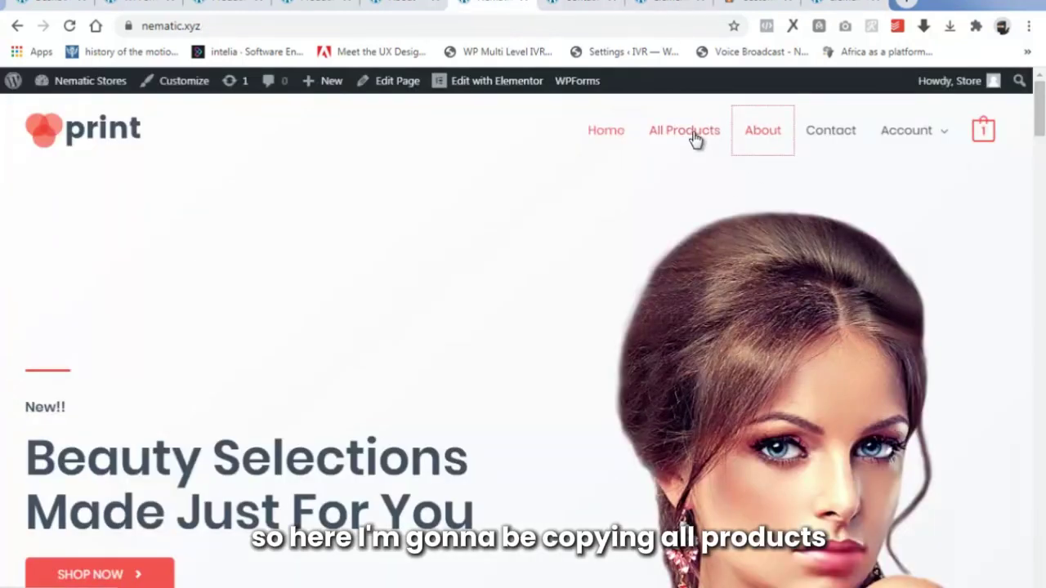
right_click(692, 137)
click(754, 256)
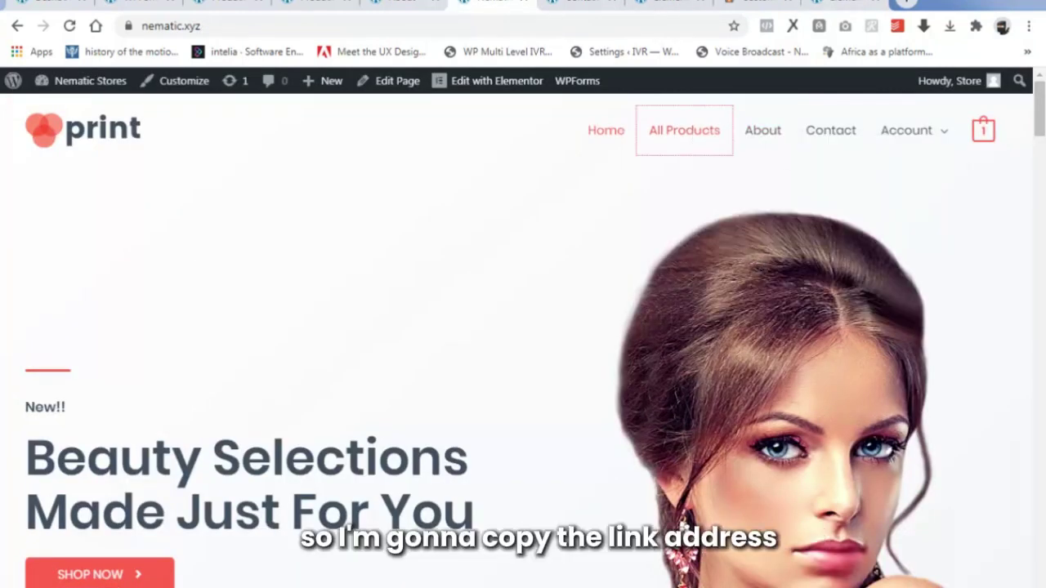
click(841, 4)
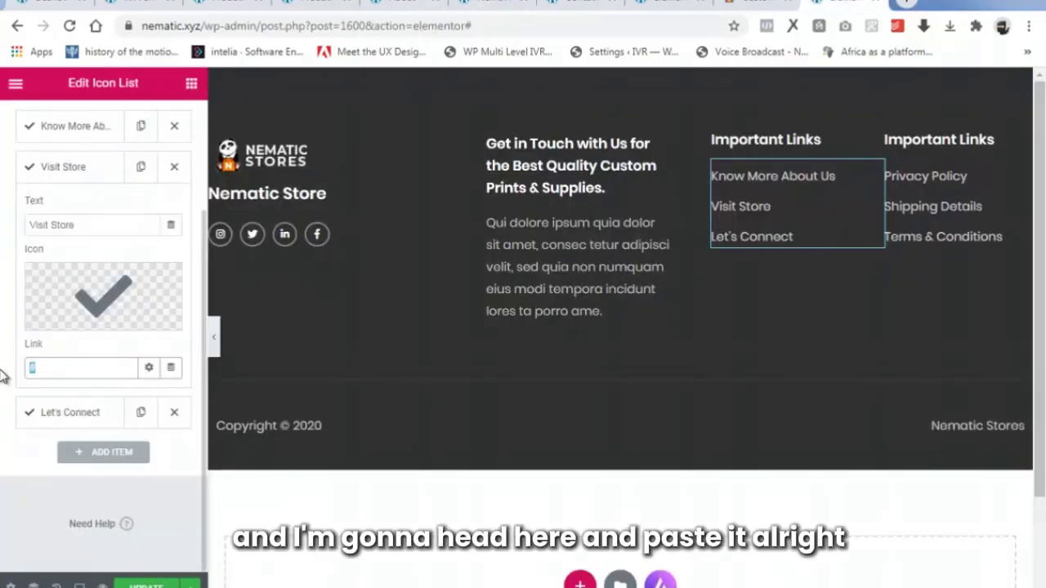
key(ctrl+v)
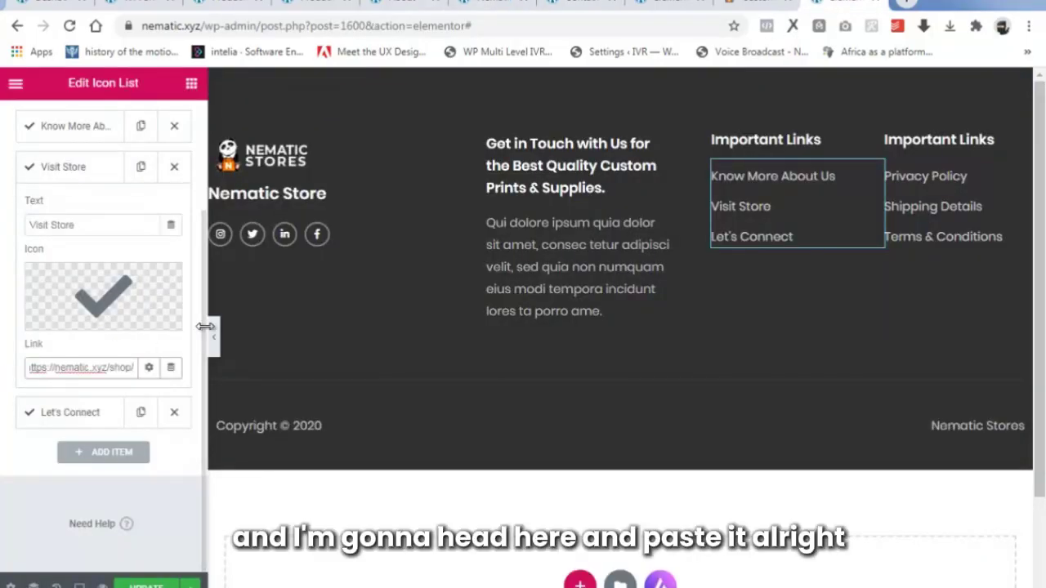
Link Let's Connect to the Contact page URL copied from the live site.
click(103, 413)
click(490, 4)
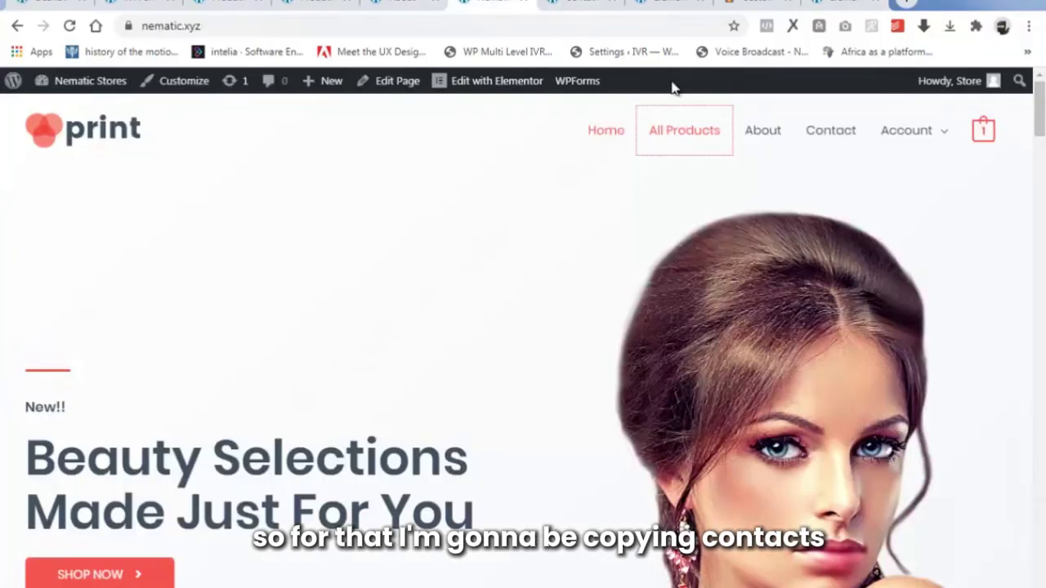
right_click(832, 133)
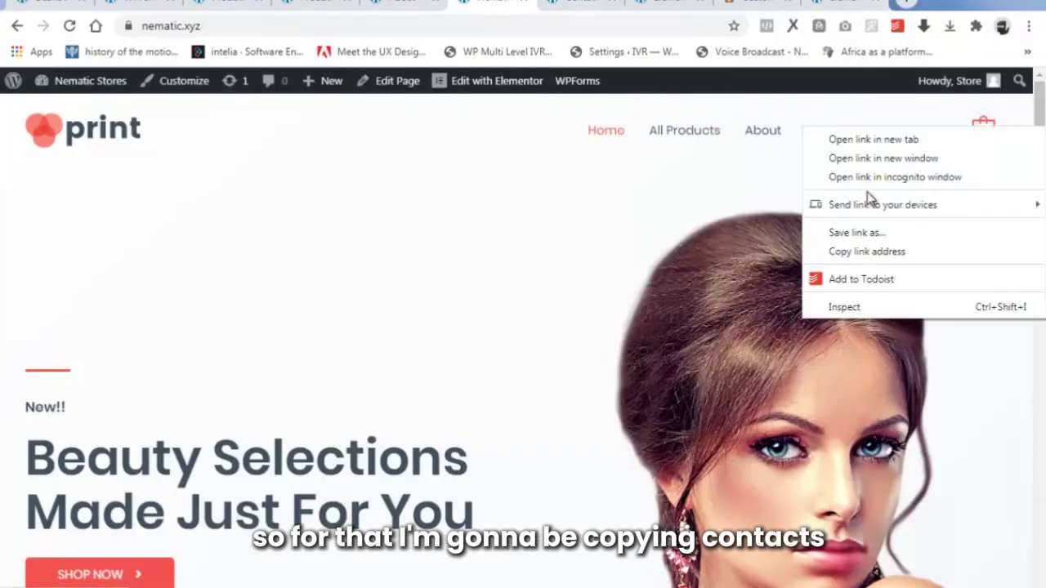
click(866, 252)
click(841, 5)
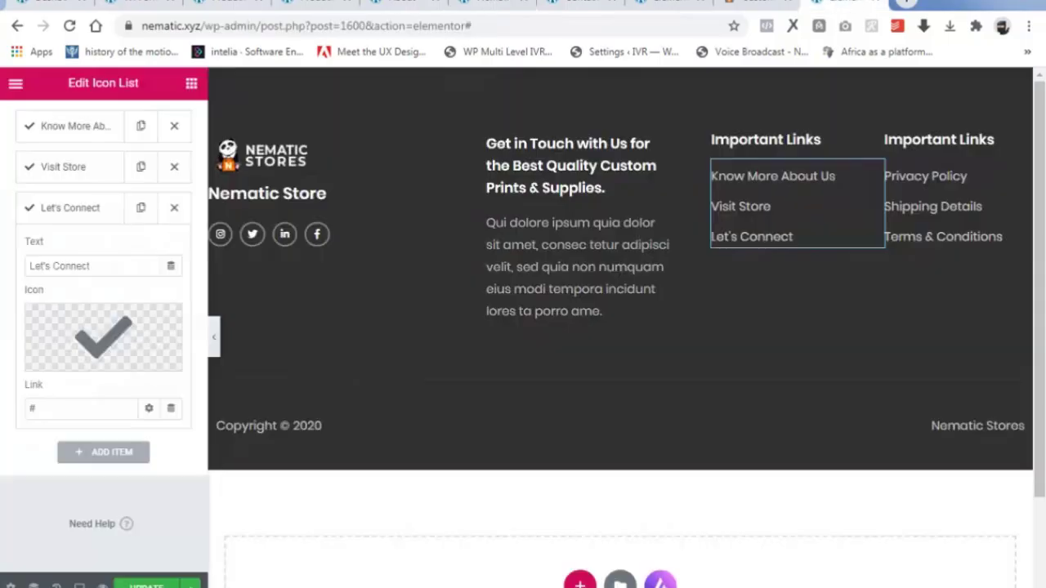
click(71, 406)
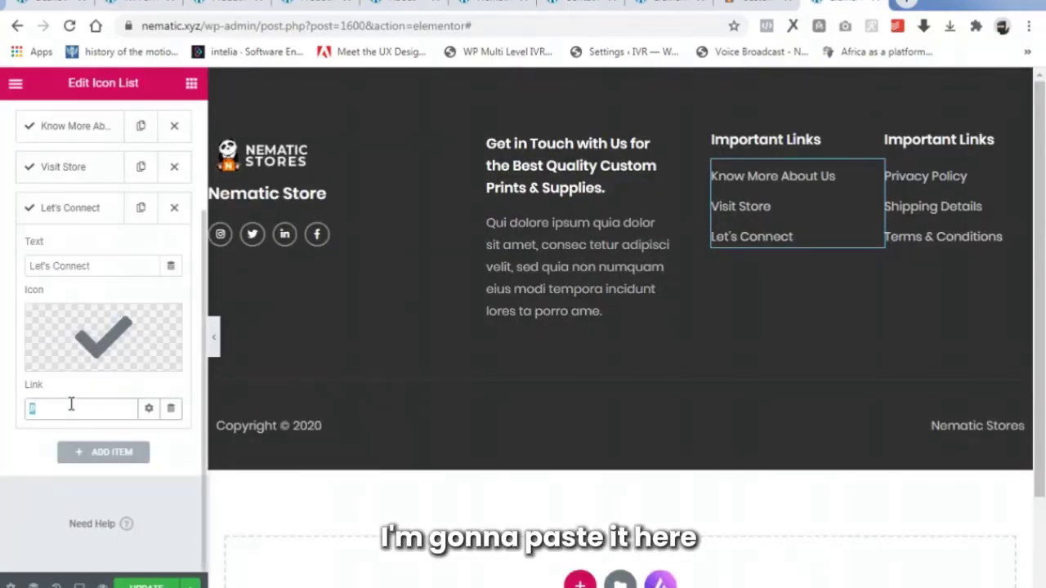
key(ctrl+v)
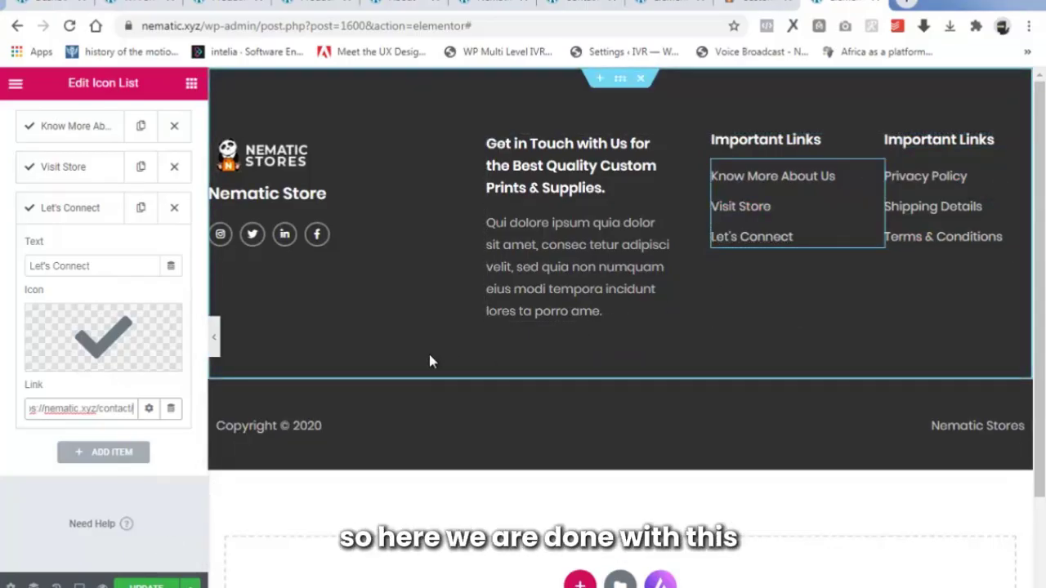
View the copyright widget's settings, then reload the live homepage.
click(295, 430)
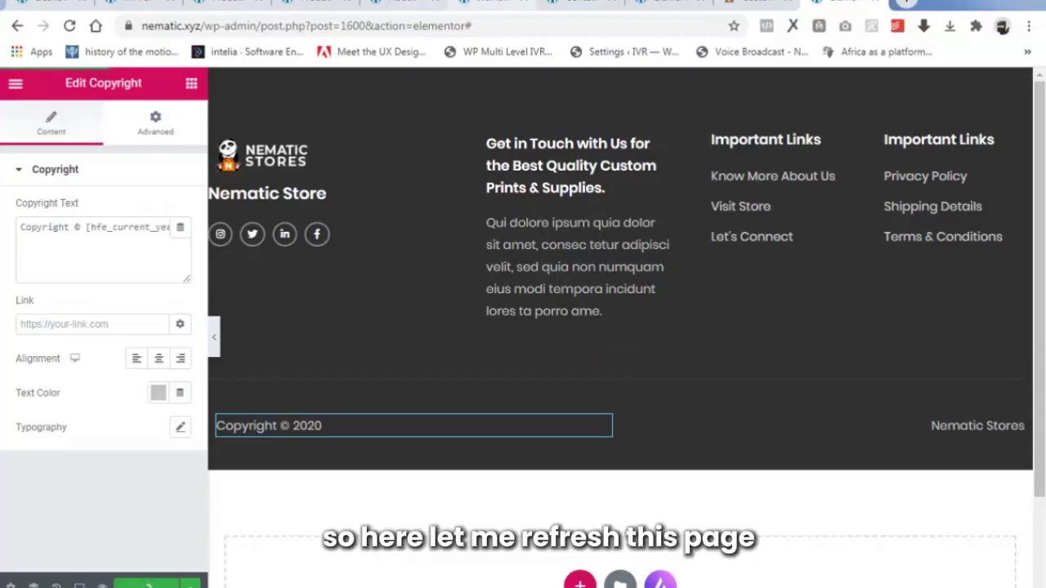
click(491, 4)
click(70, 26)
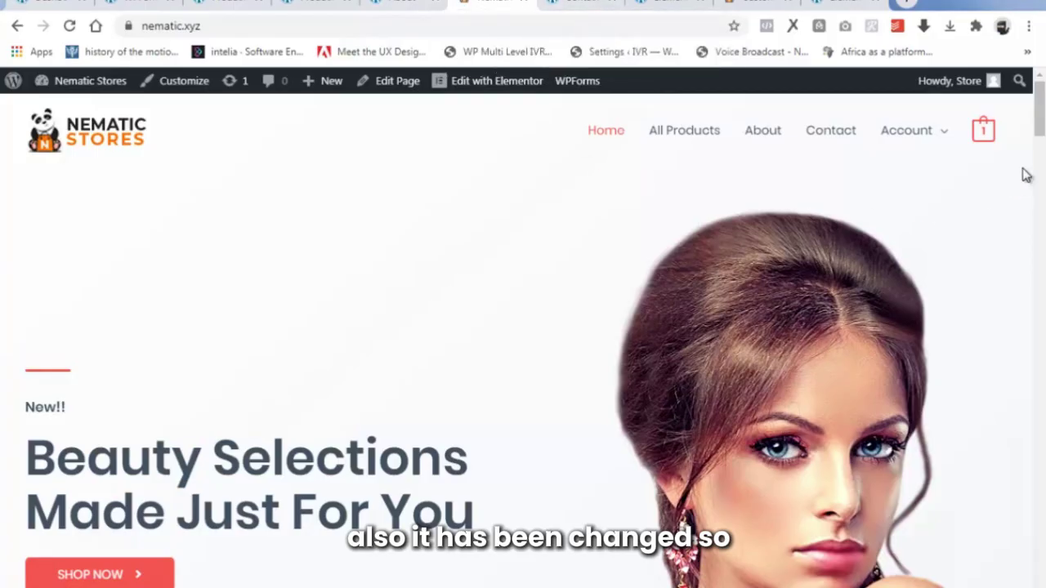
Scroll the live homepage checking the new logo, footer and dollar-priced products, then open the Dashboard.
scroll(1039, 122, down, 1)
drag(1040, 123, 1039, 580)
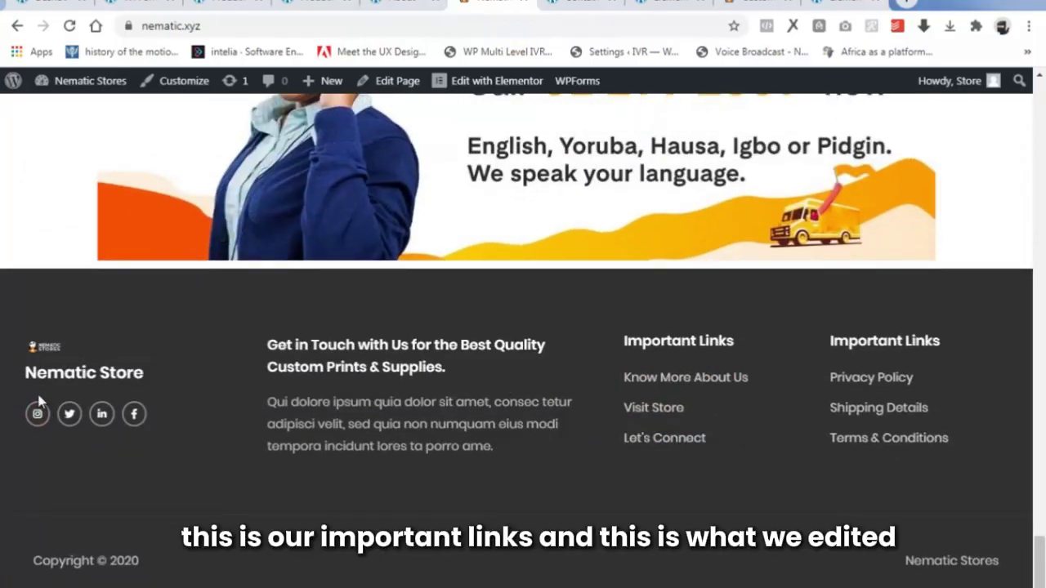
scroll(796, 203, up, 15)
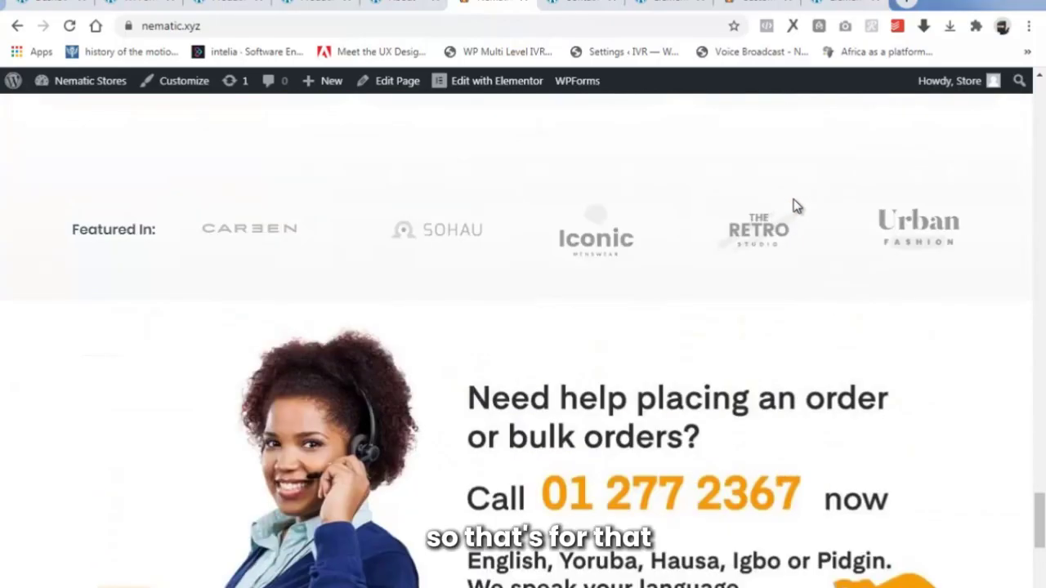
scroll(781, 215, up, 10)
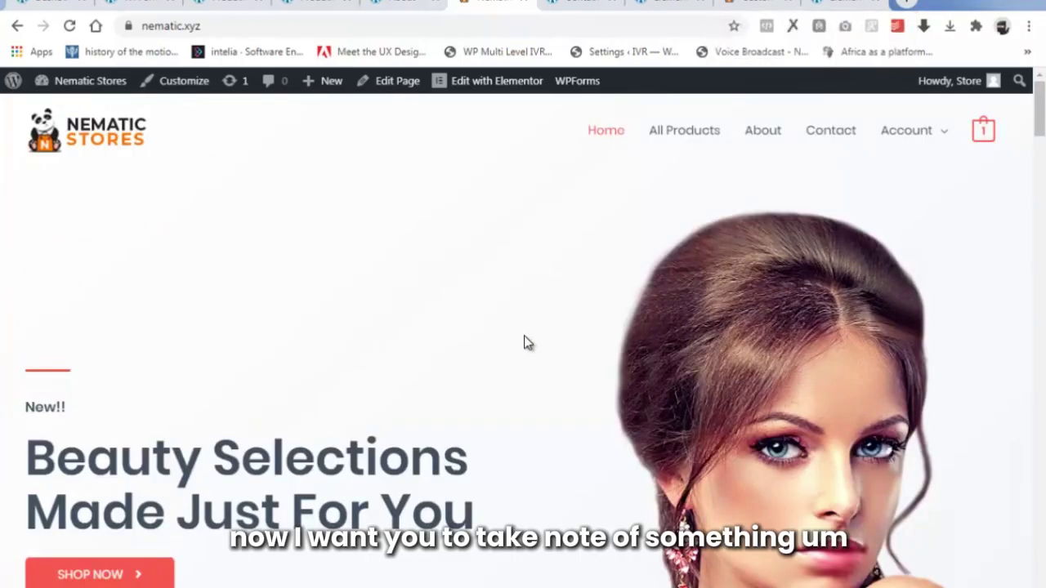
scroll(488, 428, down, 12)
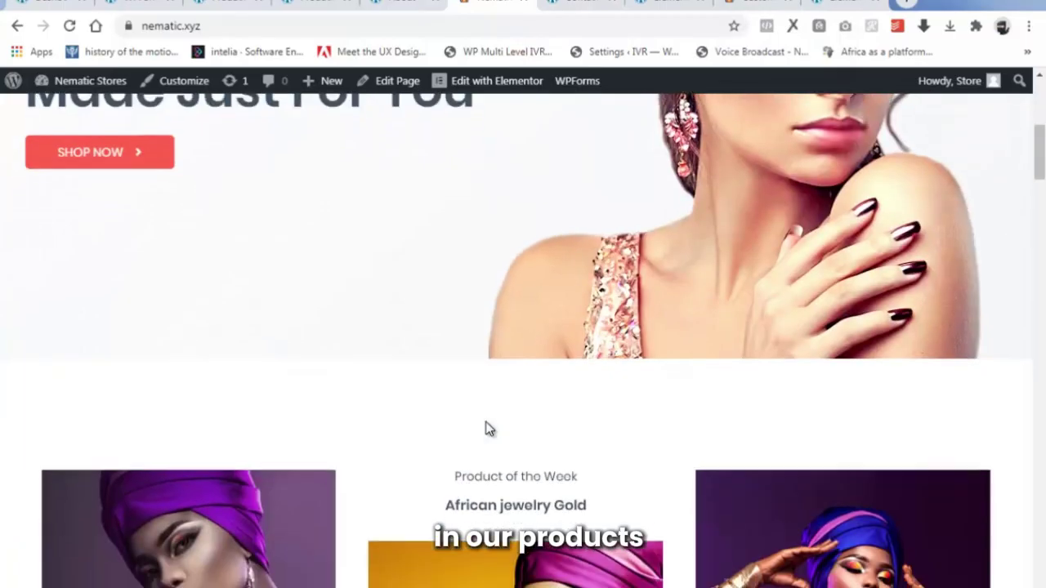
scroll(488, 428, up, 3)
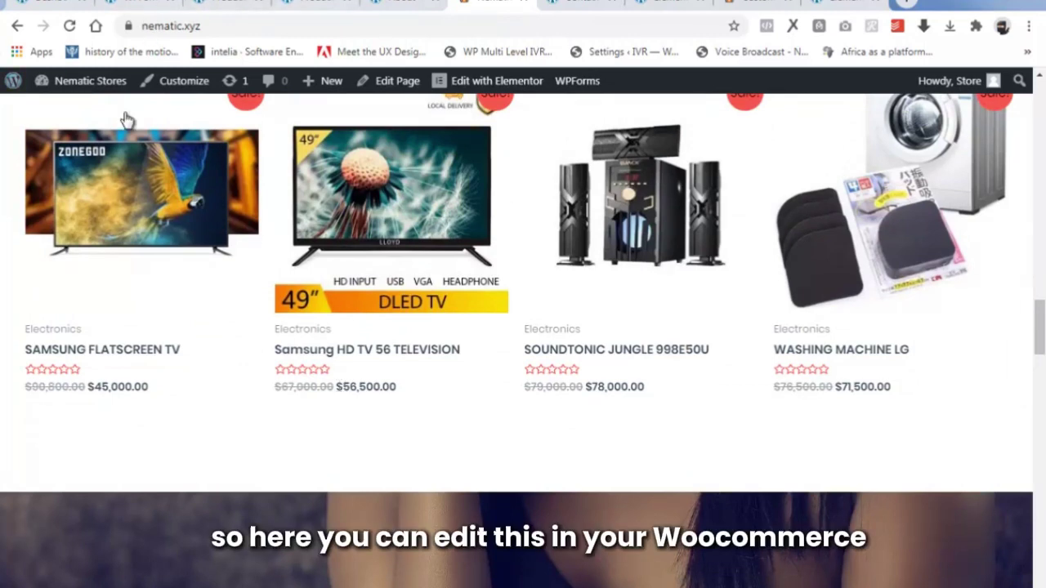
click(77, 80)
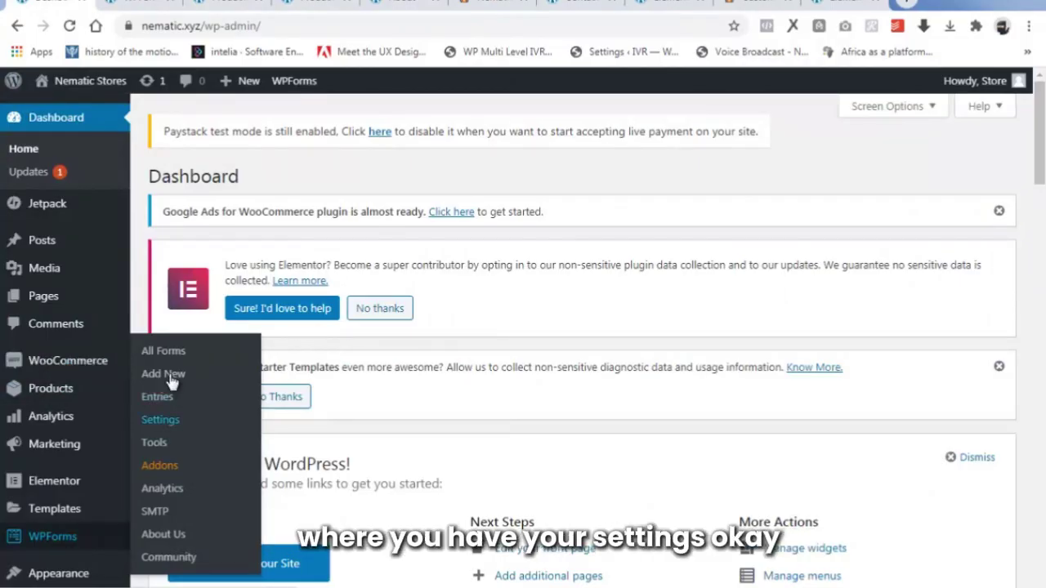
In WooCommerce General settings, search 'niger', choose Nigerian naira (₦) as currency, and save changes.
scroll(42, 302, down, 3)
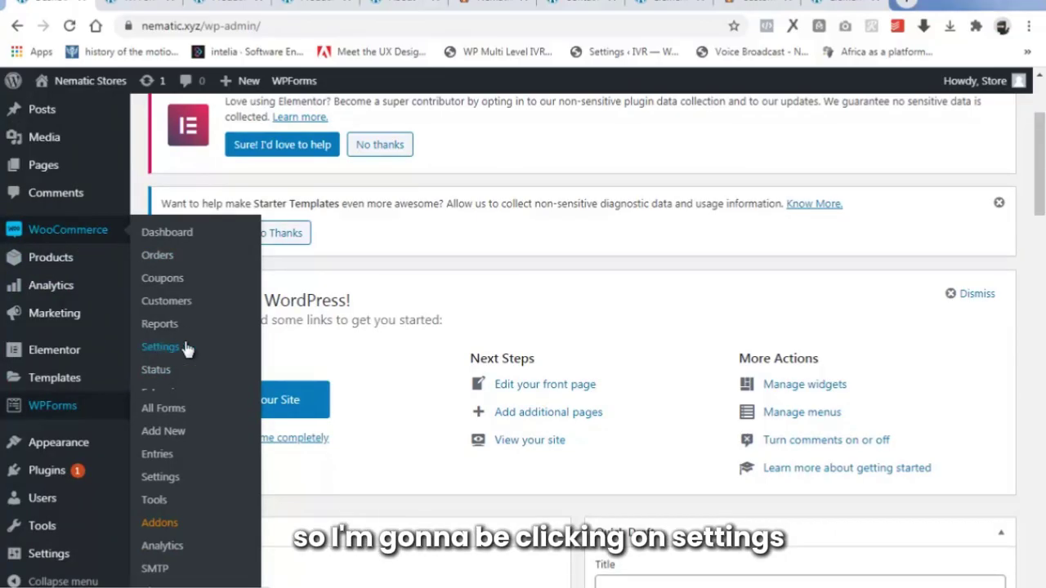
click(161, 347)
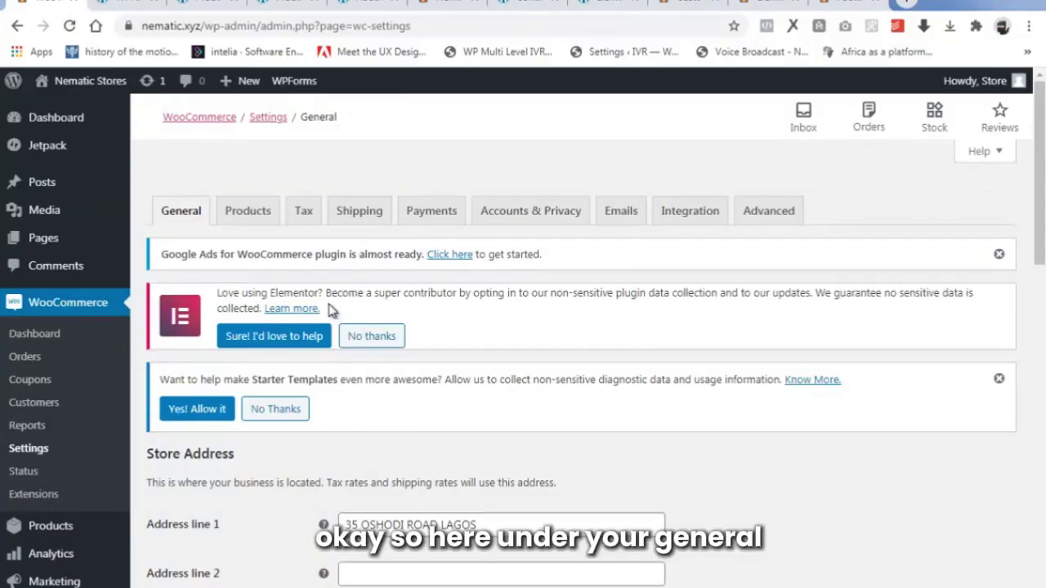
scroll(413, 404, down, 6)
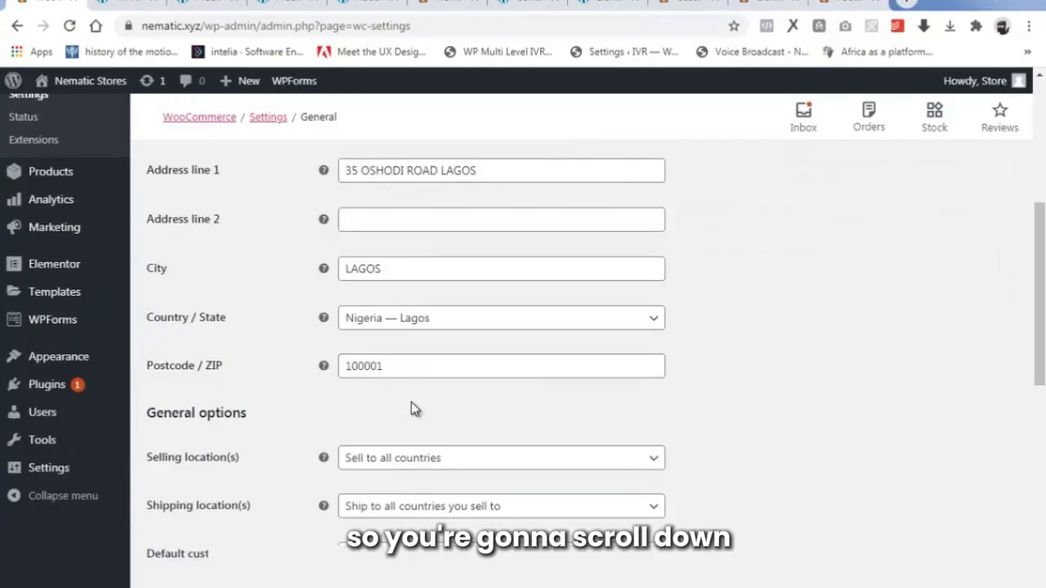
scroll(413, 408, down, 5)
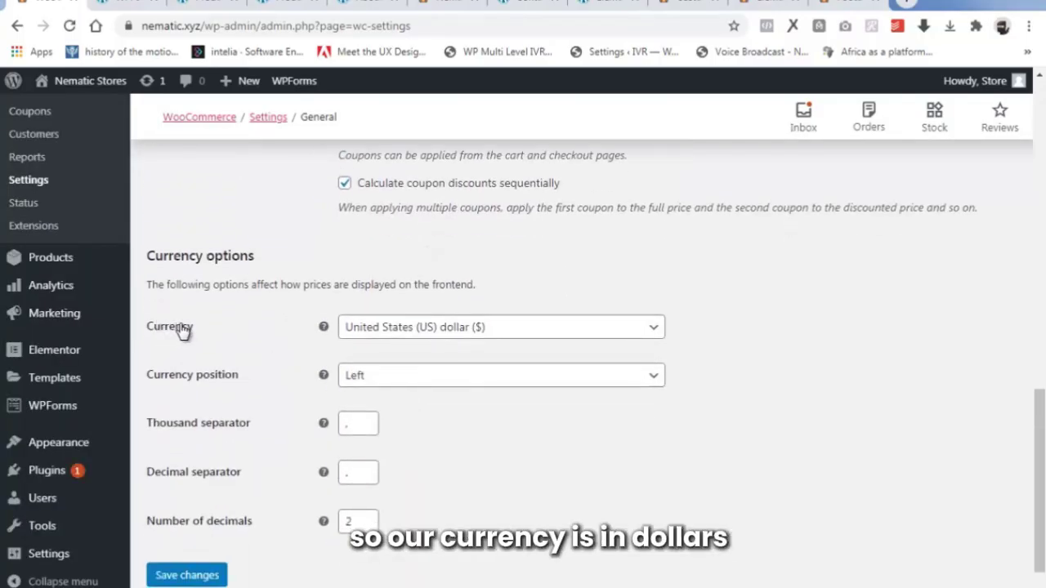
click(425, 328)
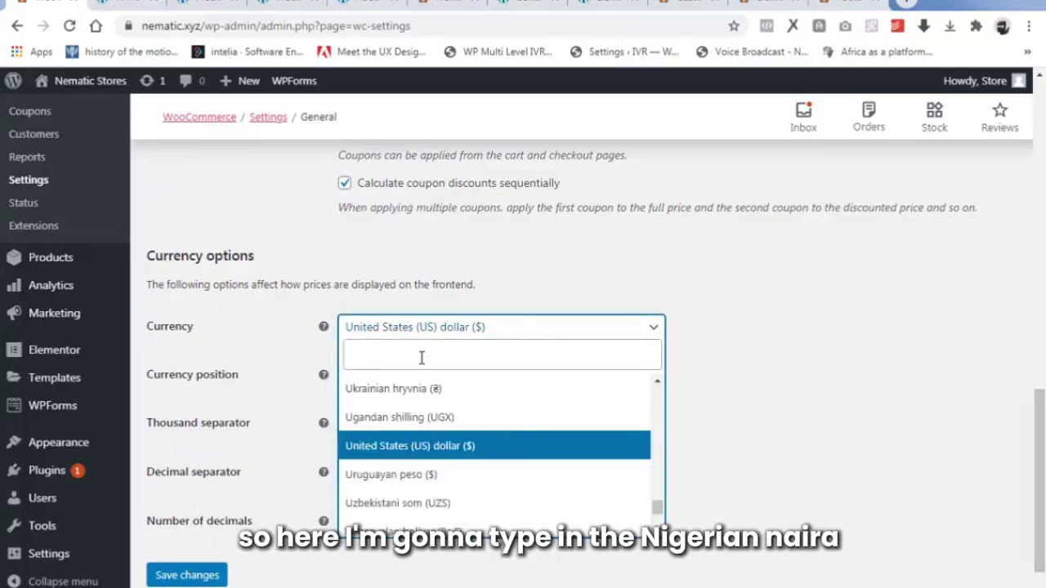
click(421, 357)
text(ni)
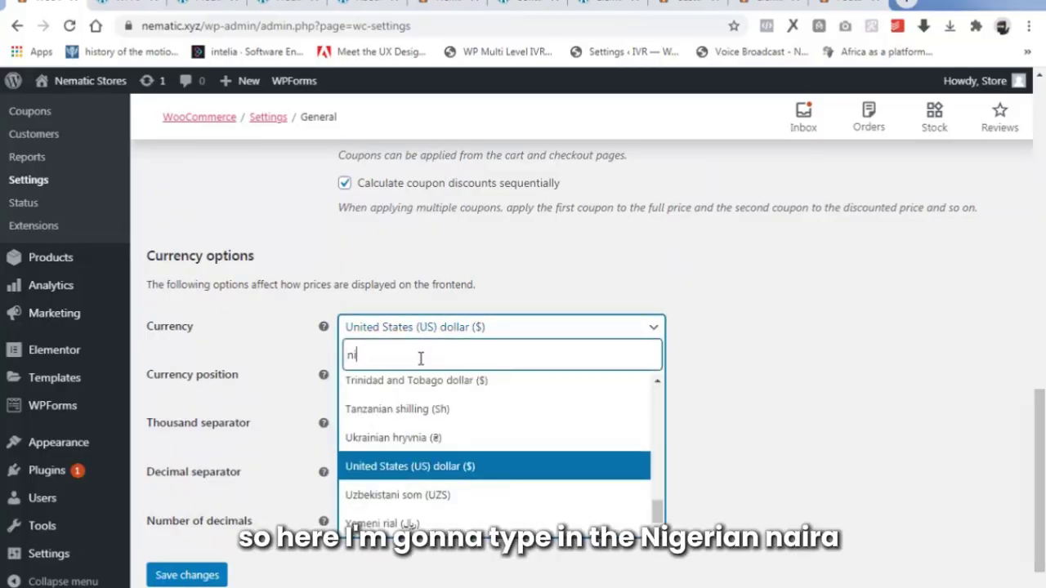
text(ger)
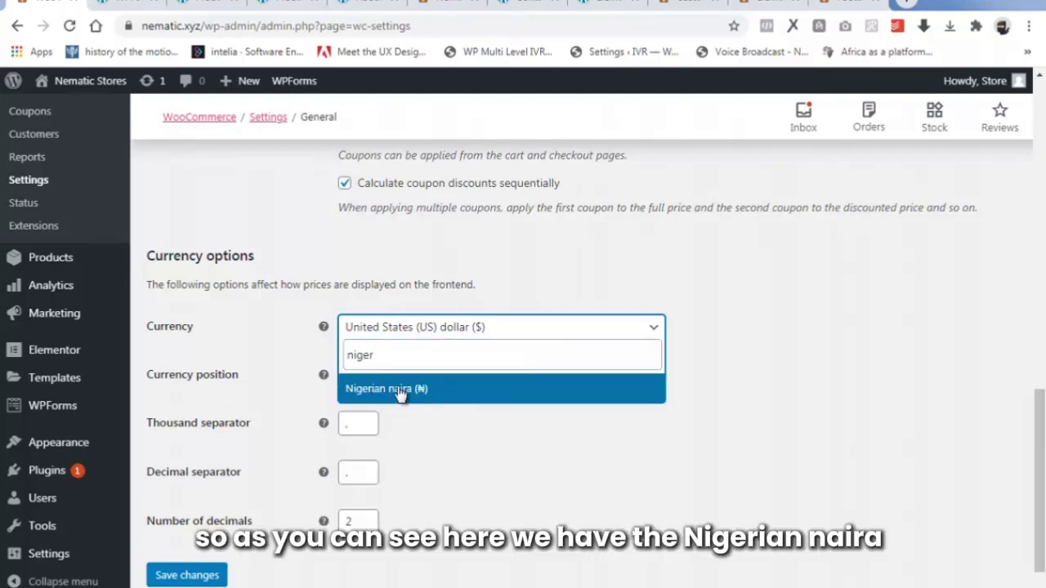
click(430, 392)
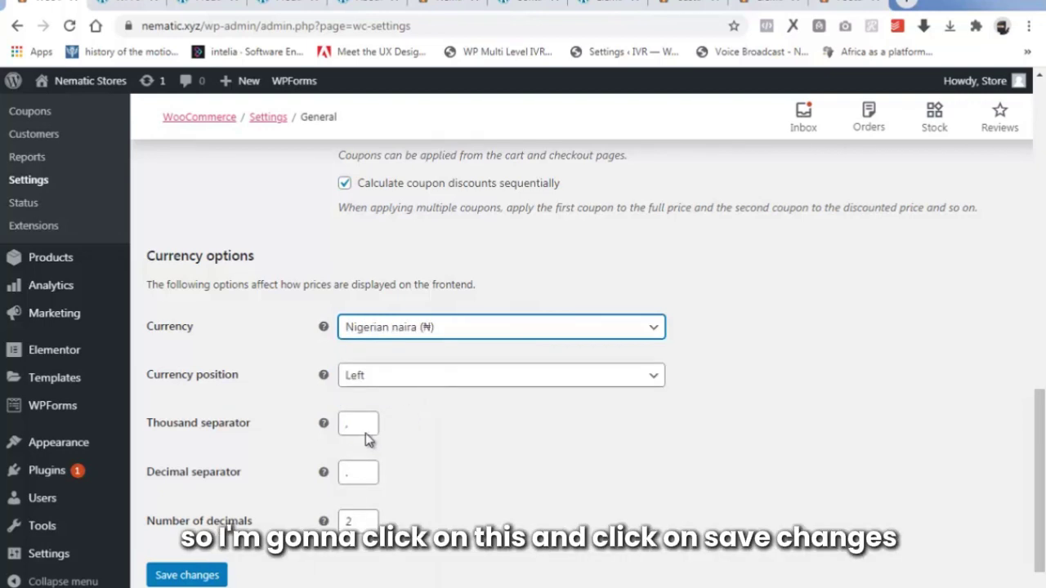
click(214, 574)
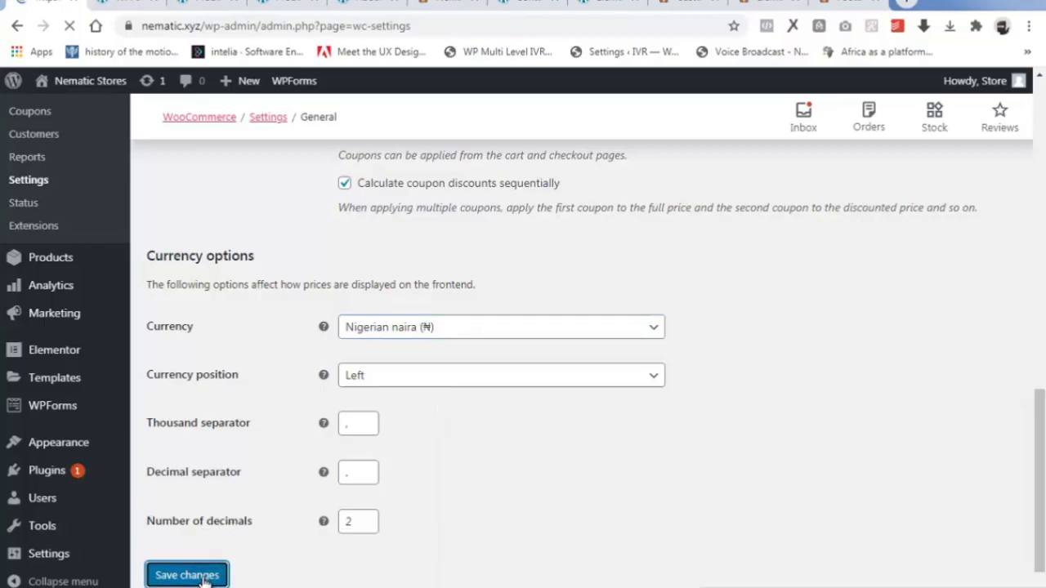
scroll(345, 507, down, 6)
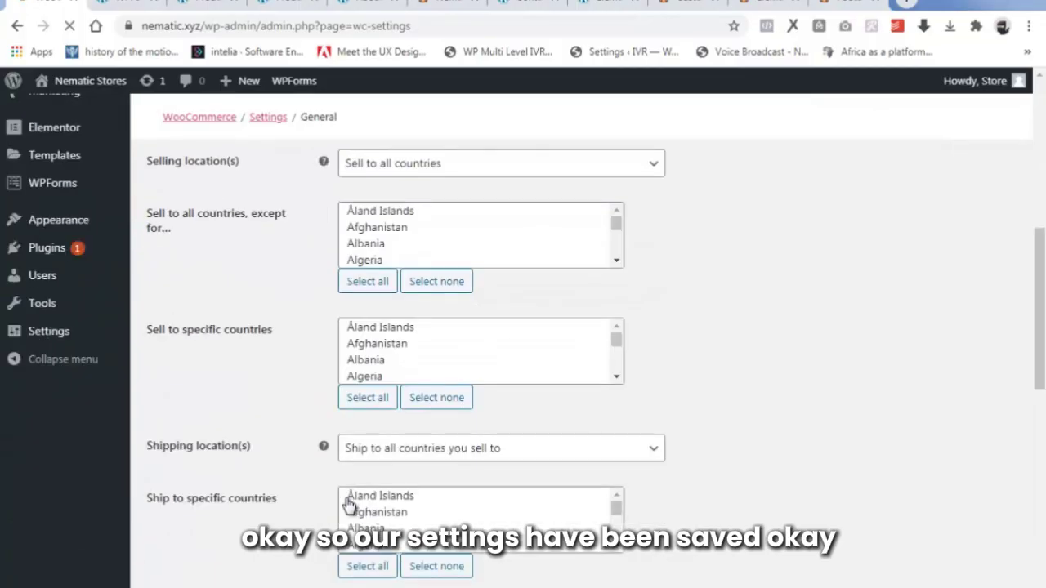
Reload the live homepage and check Most Loved Products now shows prices like ₦55,000.00 and ₦400.00.
scroll(347, 504, down, 5)
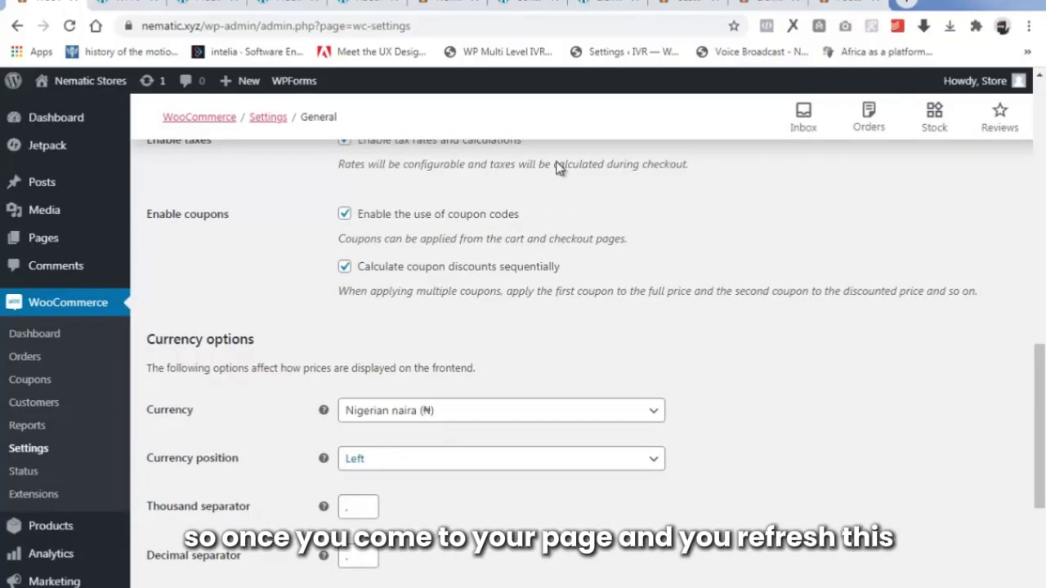
click(447, 2)
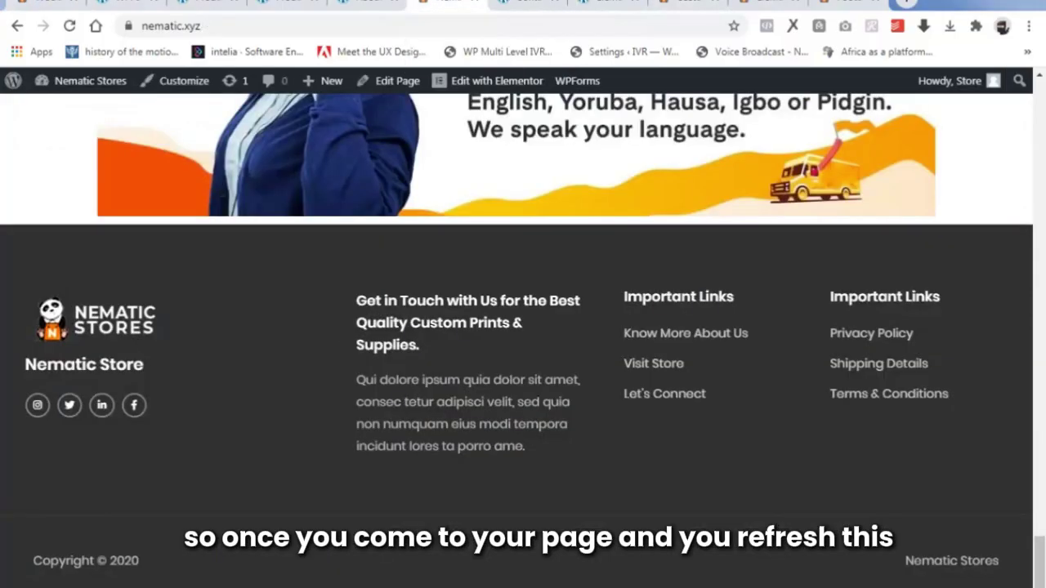
scroll(218, 296, up, 10)
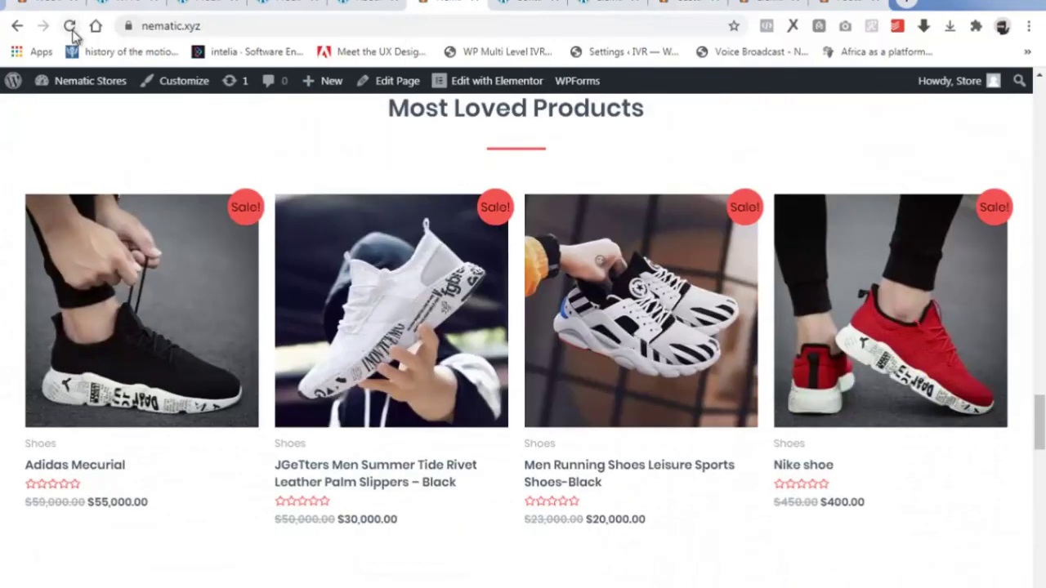
click(69, 25)
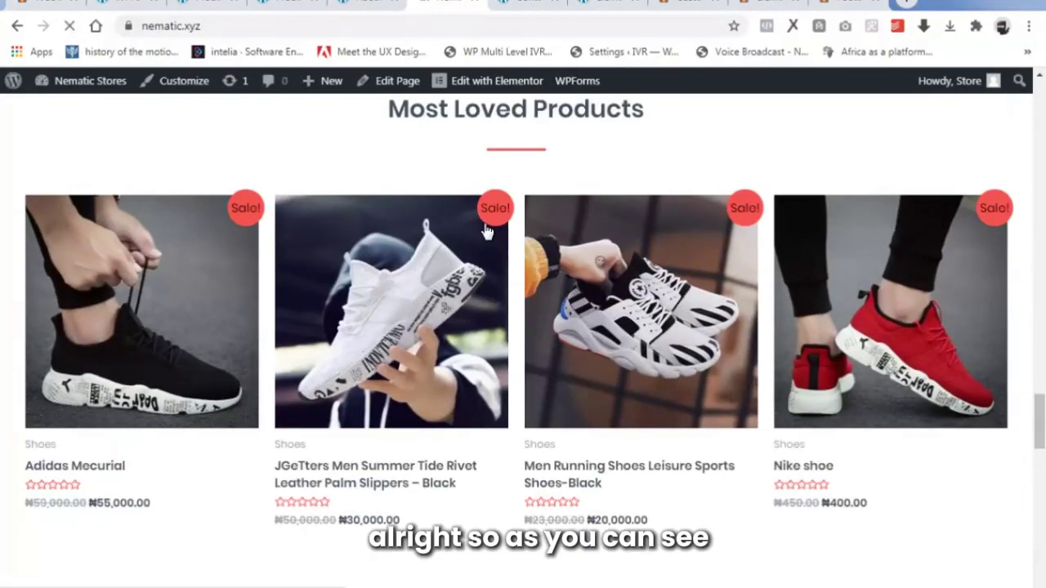
scroll(539, 433, down, 1)
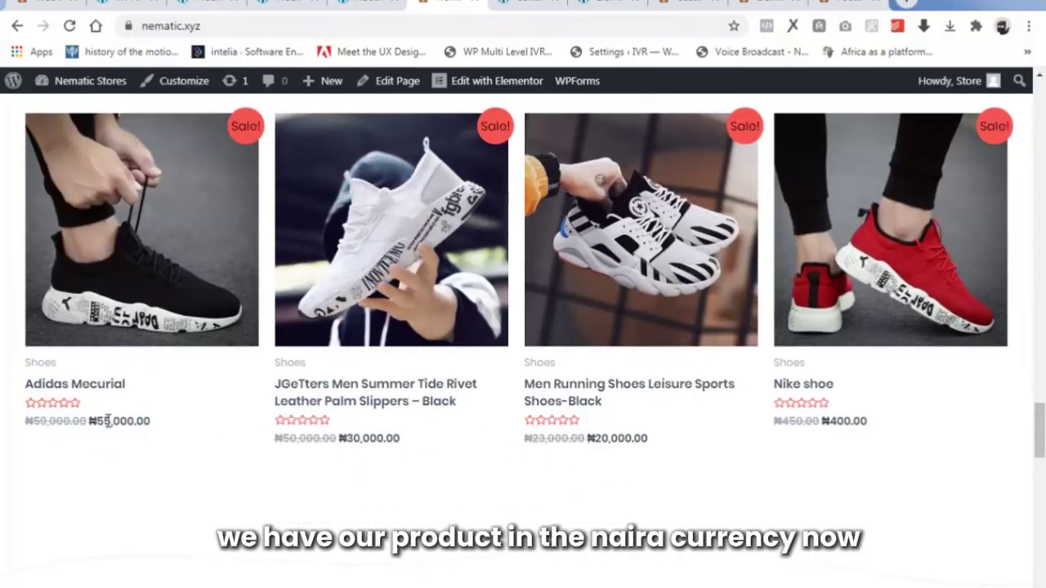
drag(1040, 431, 1040, 109)
mouse_move(894, 213)
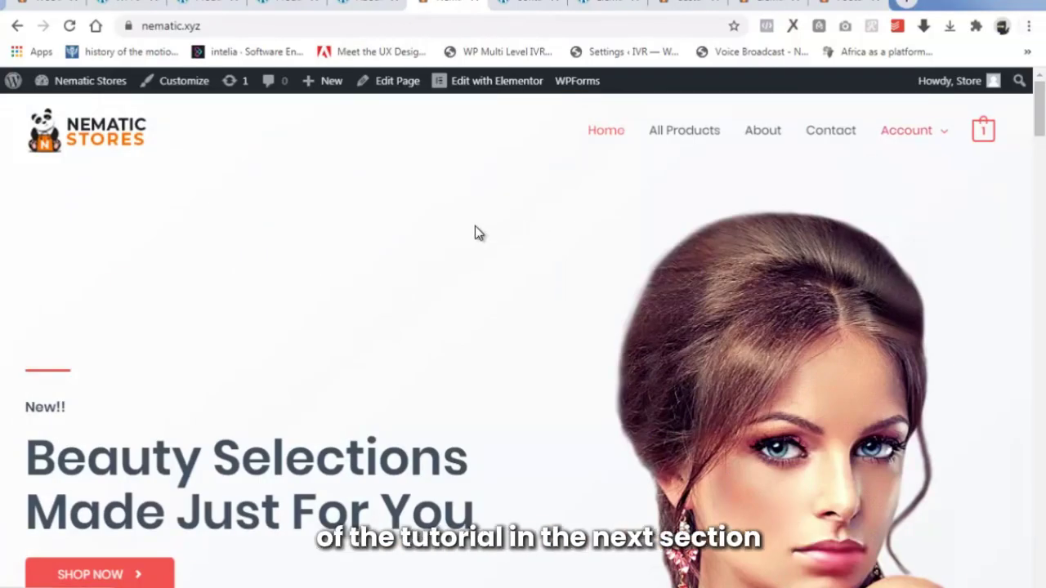
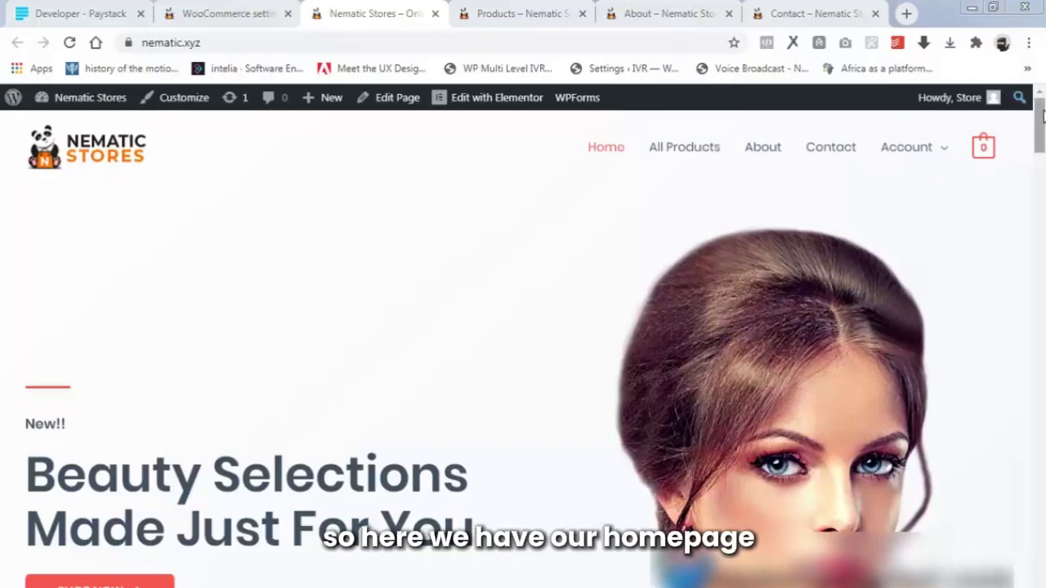
Browse the live site's Shop page, then scroll through the About page.
drag(1042, 114, 1039, 576)
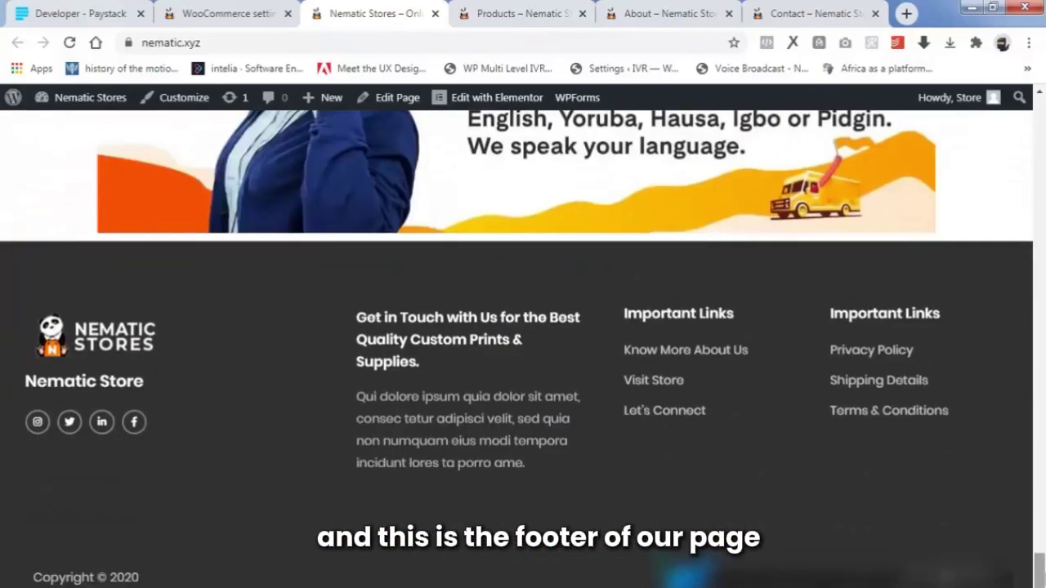
click(539, 12)
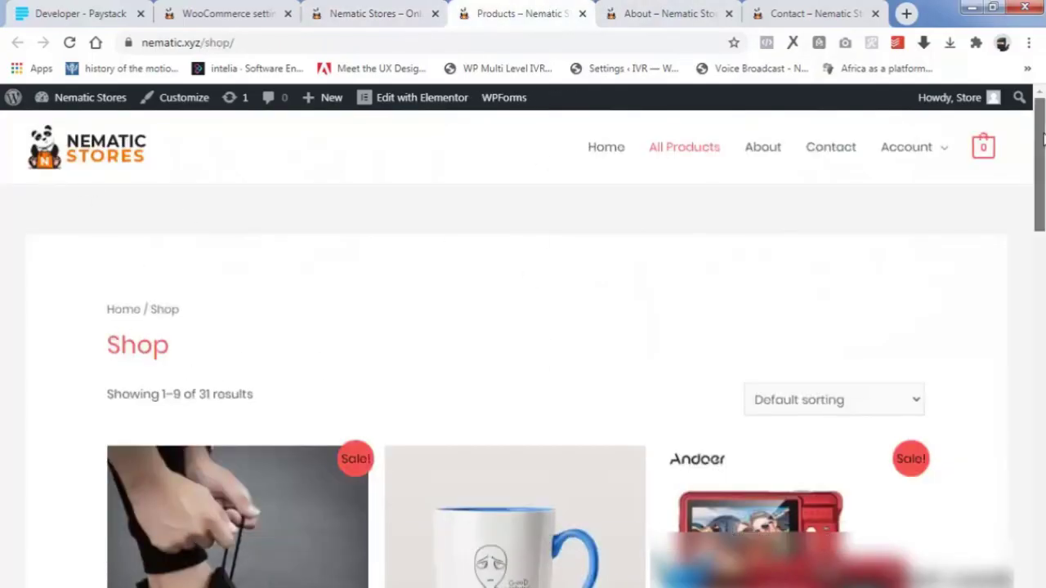
drag(1027, 186, 1036, 164)
click(678, 13)
scroll(660, 308, down, 2)
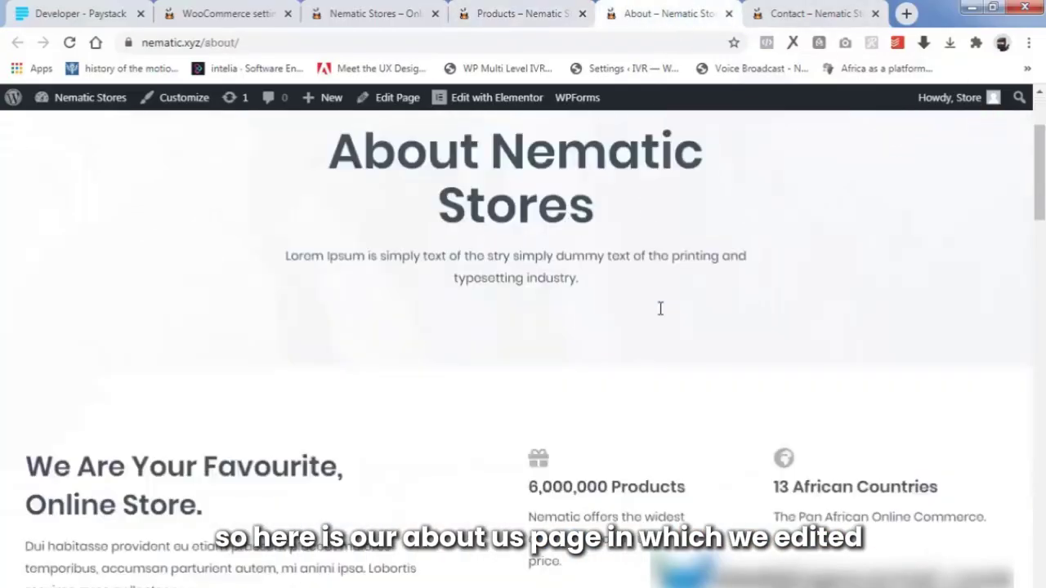
scroll(660, 308, down, 10)
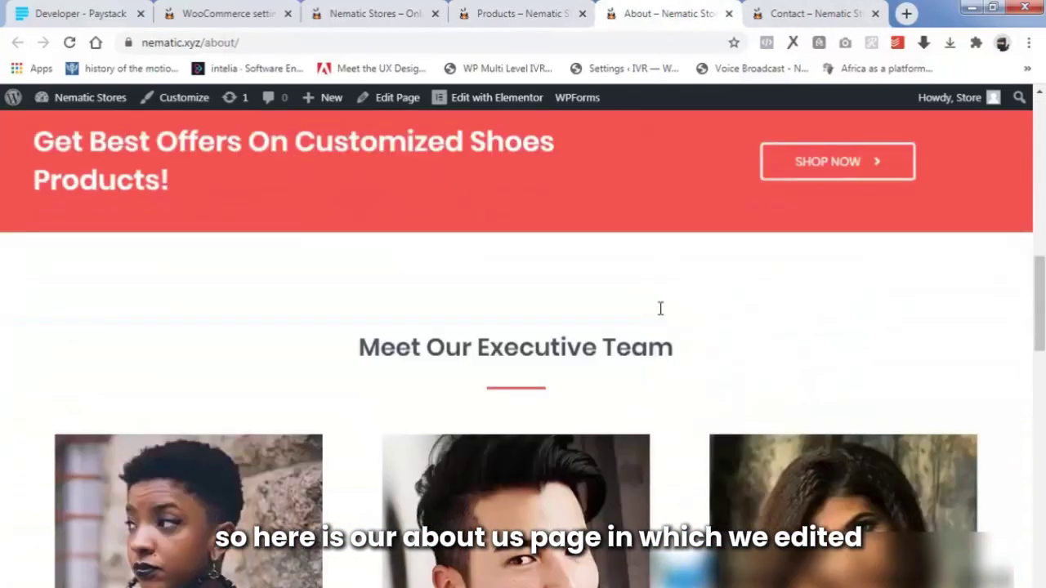
scroll(660, 308, down, 2)
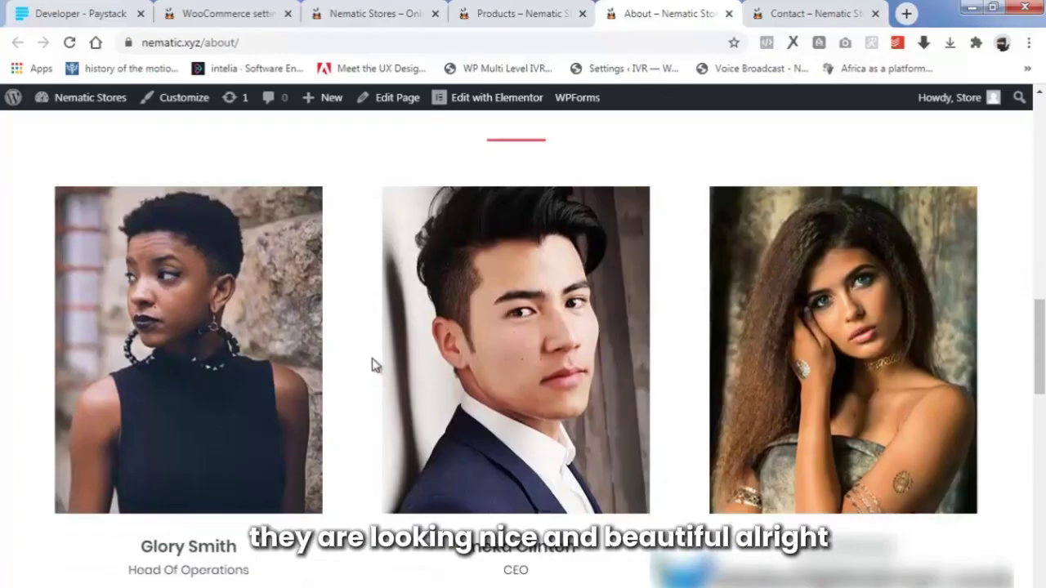
scroll(372, 363, down, 14)
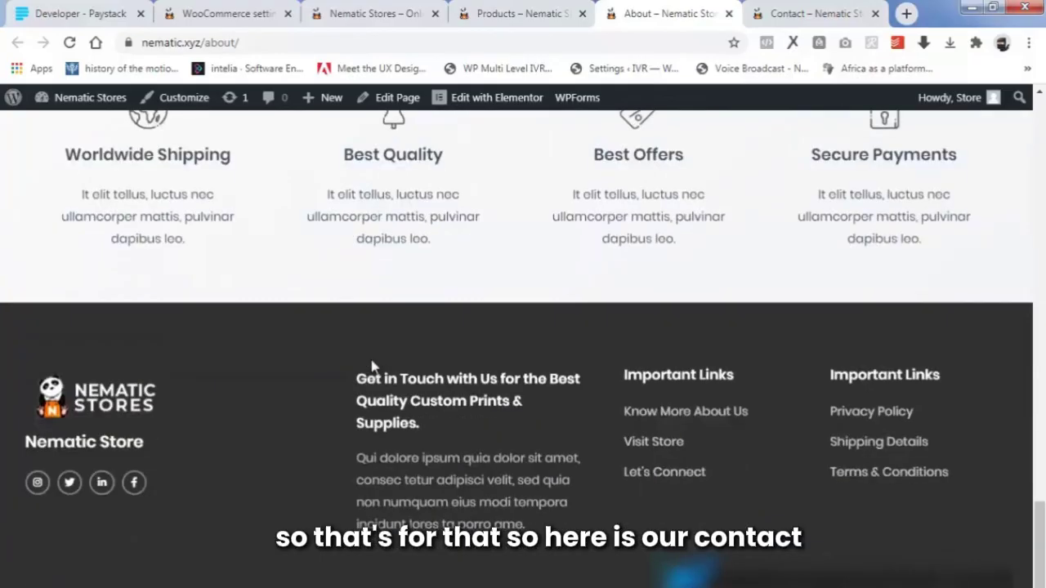
Scroll through the Contact page, then return to the top of the homepage.
click(835, 7)
scroll(370, 341, down, 1)
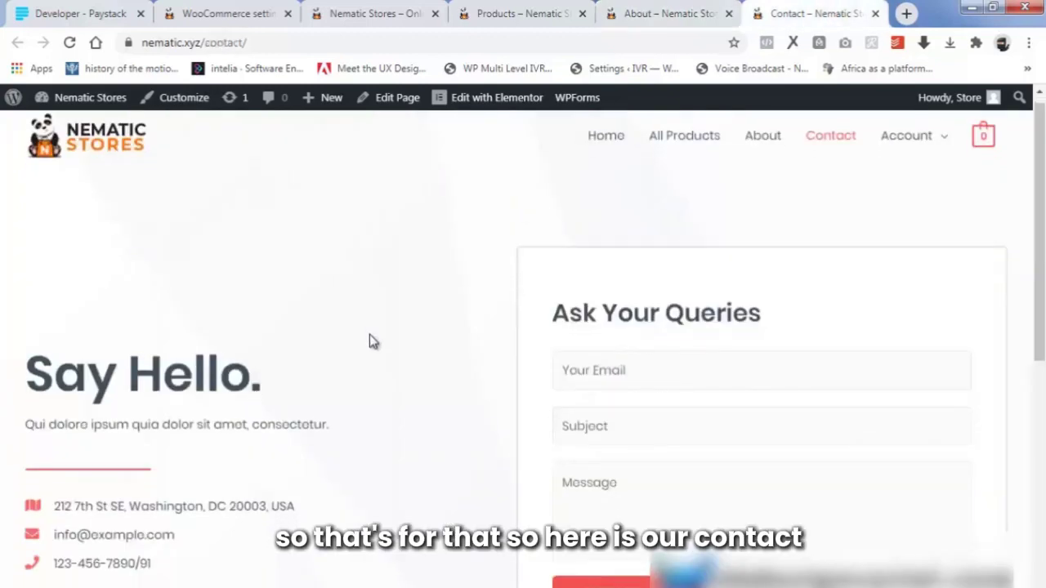
scroll(371, 340, down, 10)
click(424, 9)
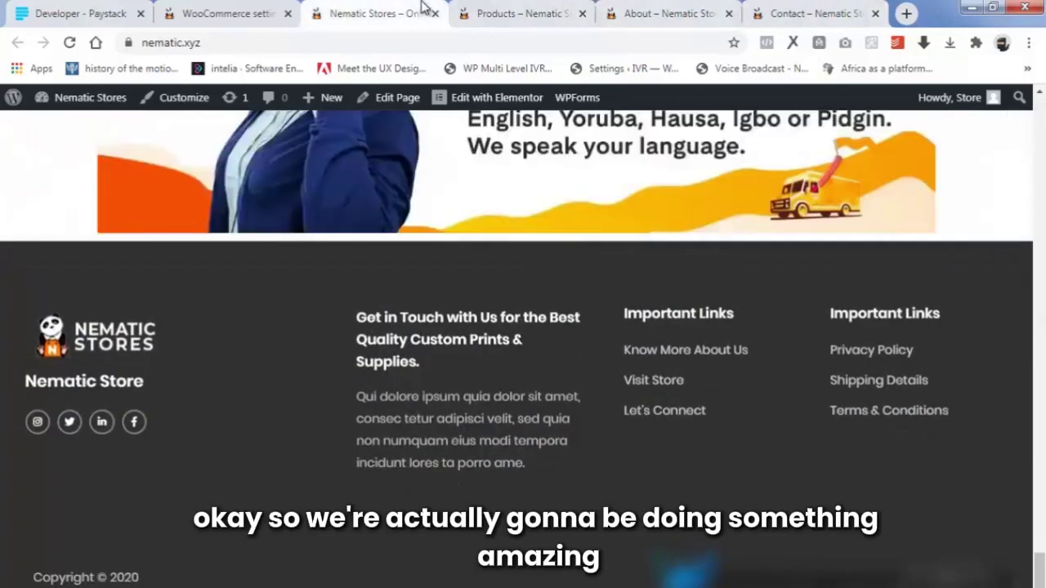
scroll(491, 300, up, 10)
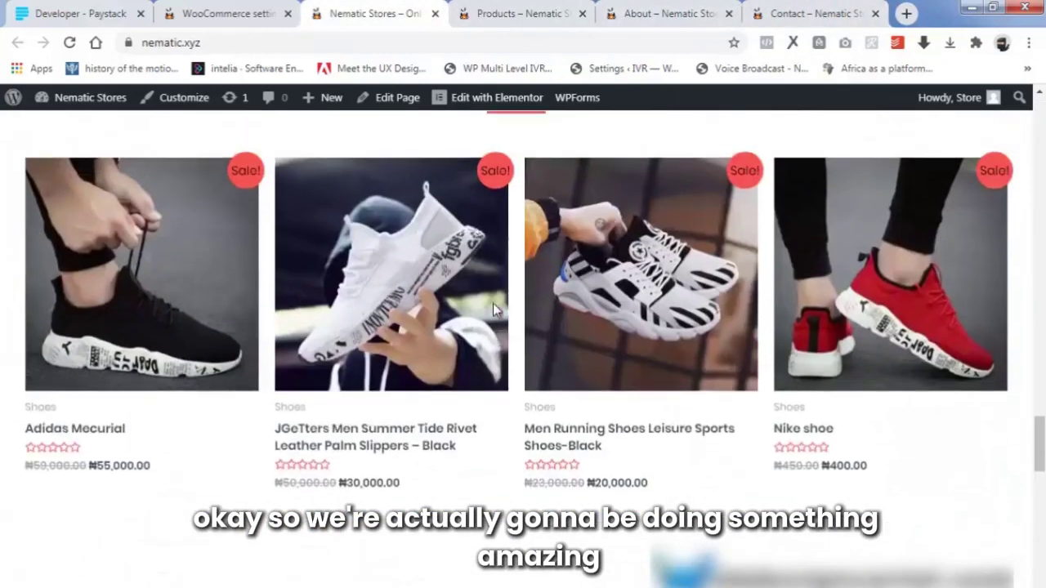
scroll(492, 303, up, 5)
scroll(515, 299, up, 5)
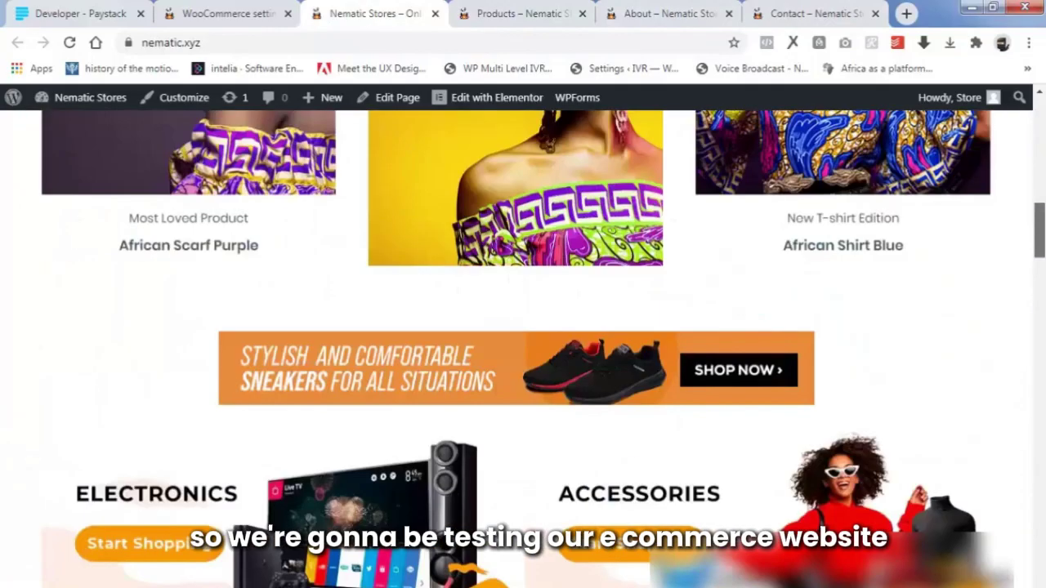
drag(1039, 230, 1039, 116)
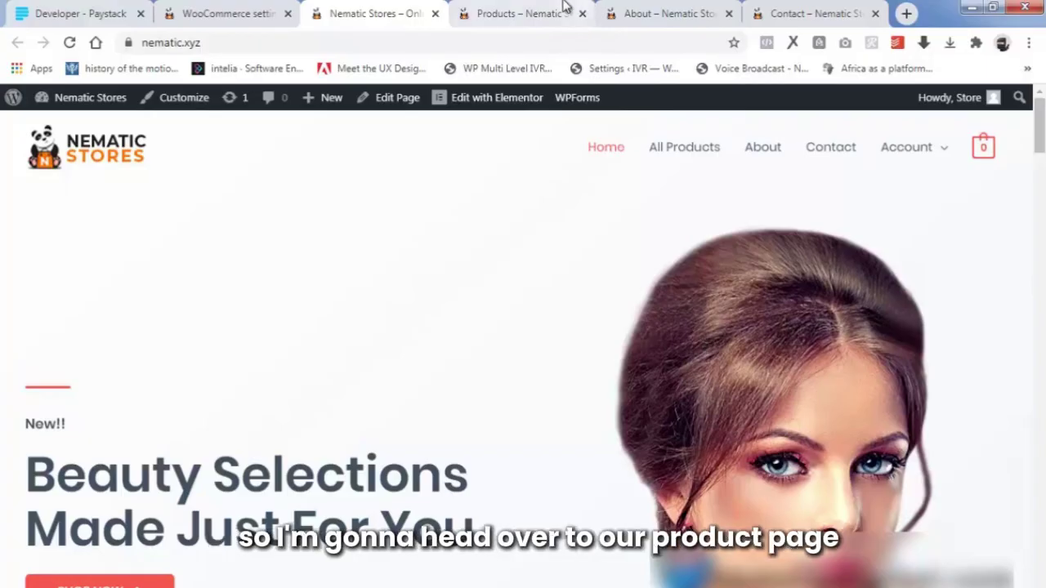
Open the Adidas Mecurial product from the shop listing in a new tab and view it.
click(536, 11)
scroll(457, 353, down, 1)
scroll(458, 354, down, 1)
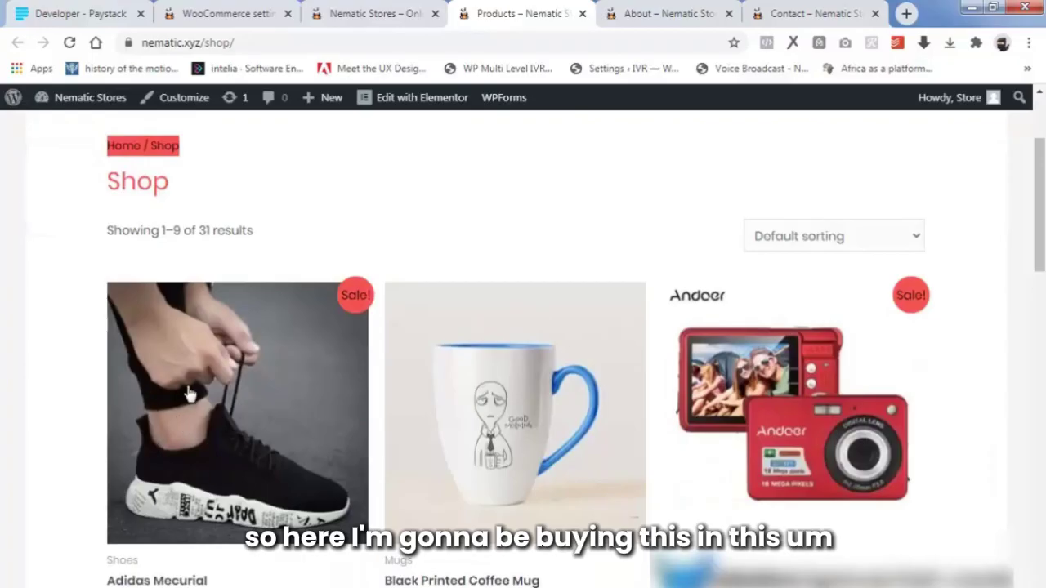
scroll(188, 388, down, 1)
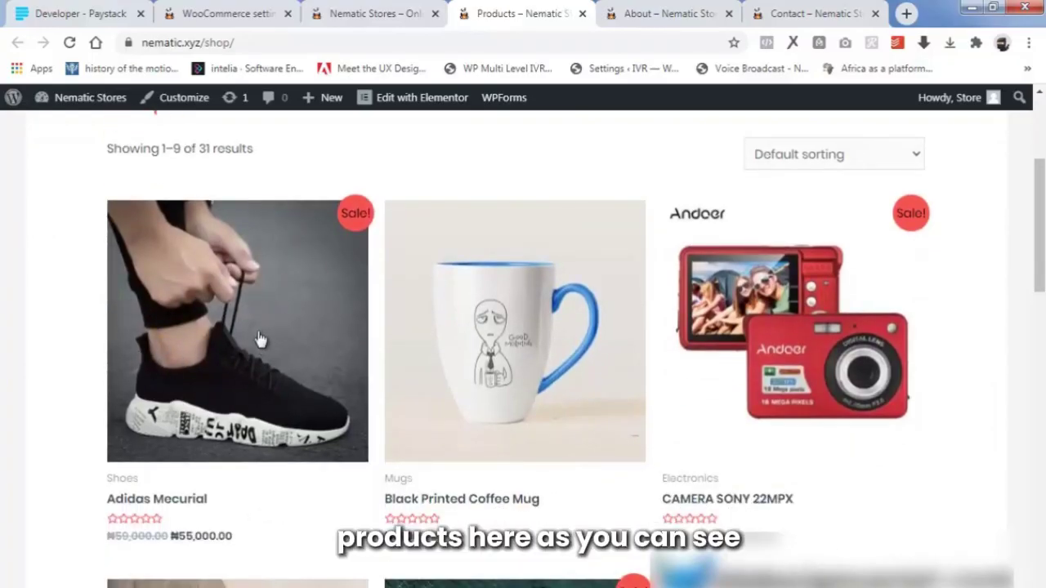
right_click(242, 315)
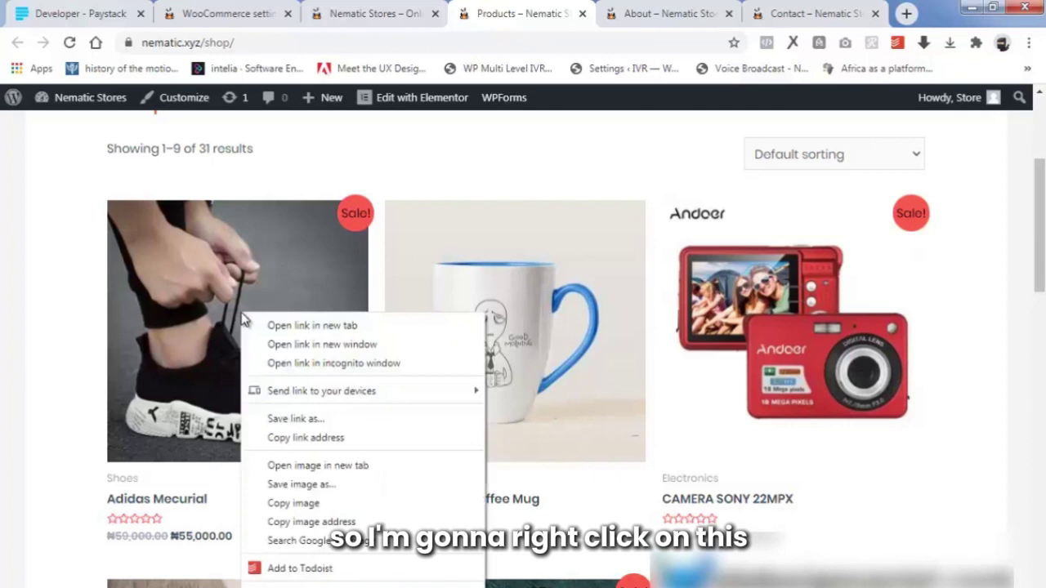
click(286, 326)
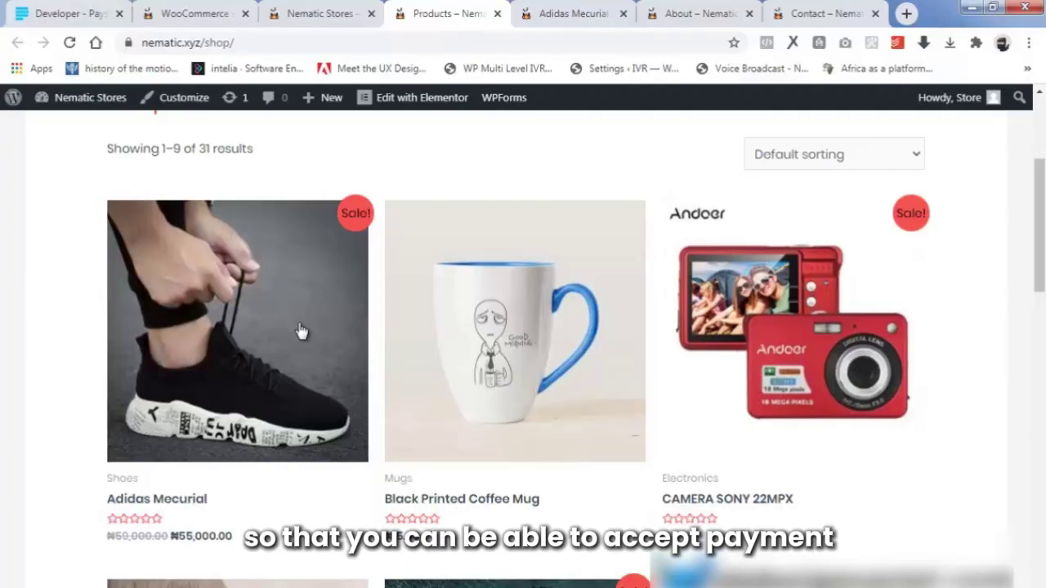
click(572, 14)
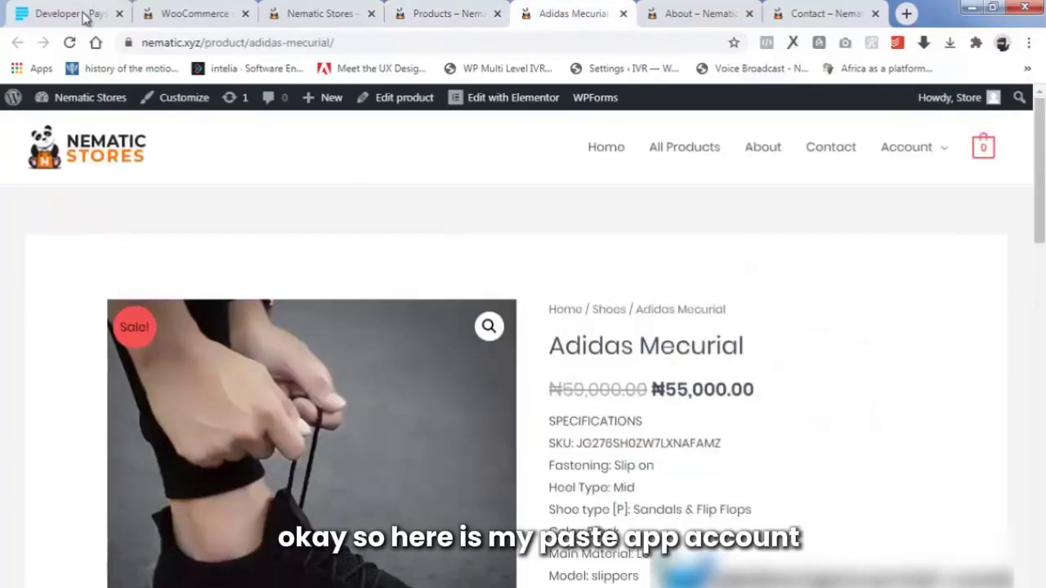
Check the Paystack test API keys and webhooks, then return to WooCommerce's Paystack payment settings.
click(81, 15)
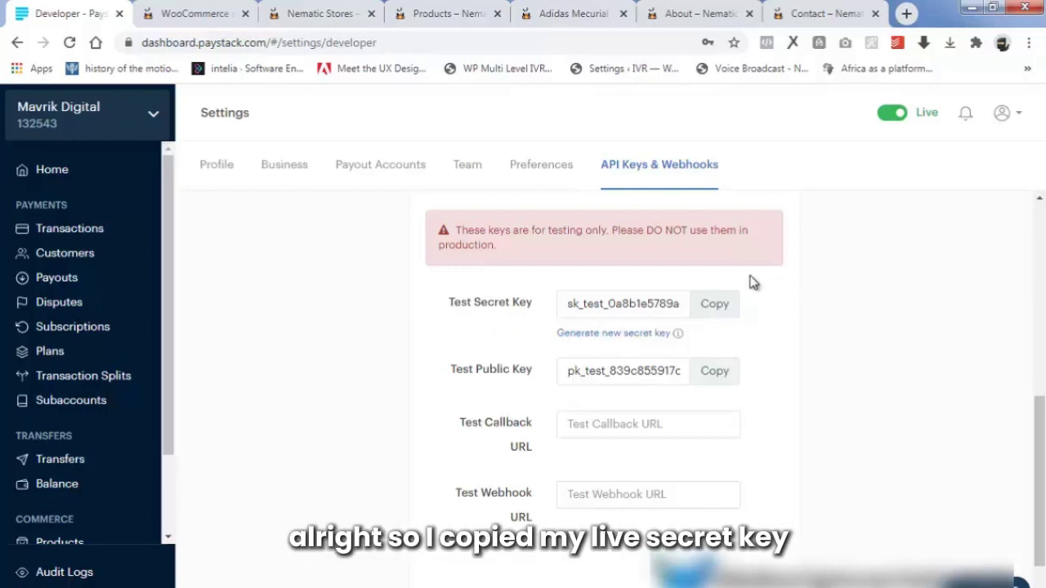
click(186, 12)
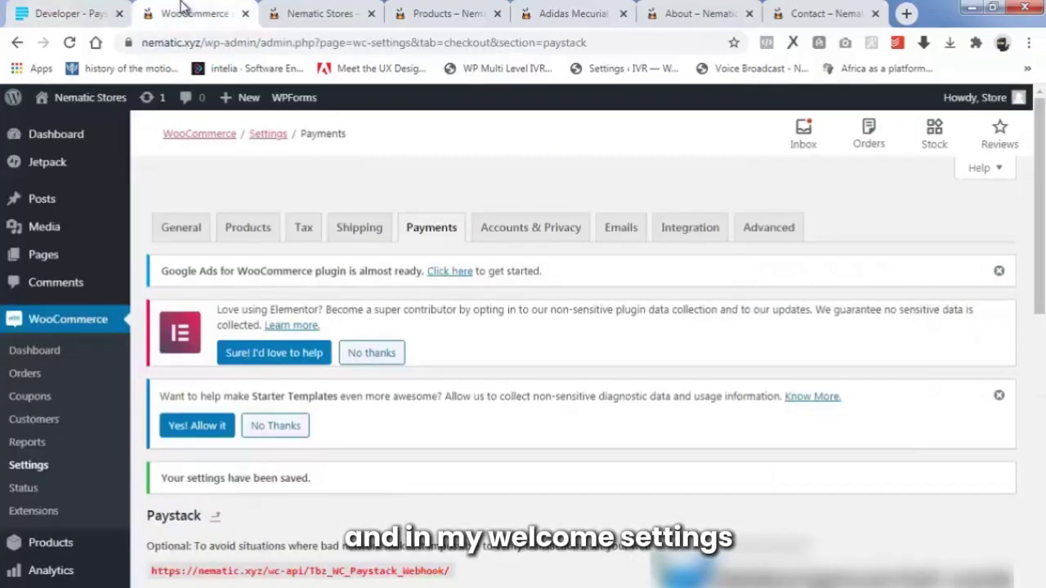
Save the Paystack payment settings and return to the Adidas Mecurial product page.
scroll(443, 281, down, 3)
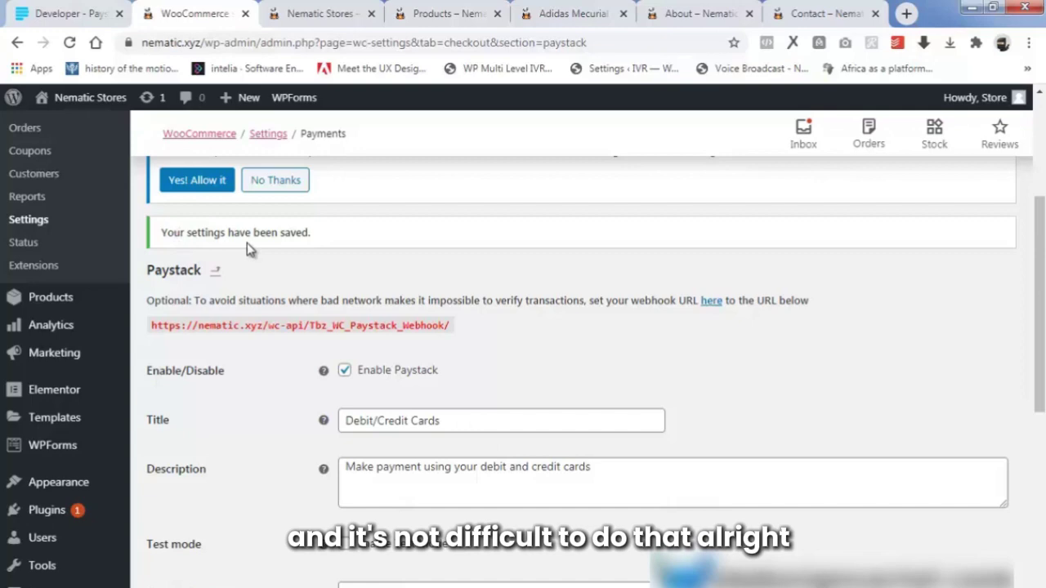
click(563, 13)
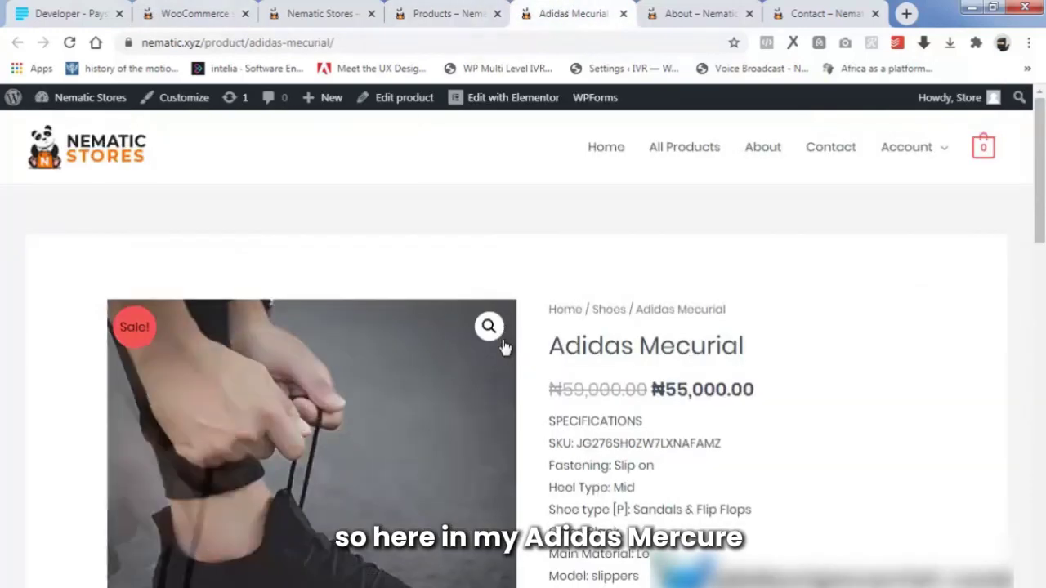
Add the ₦55,000.00 Adidas Mecurial shoe to the cart and go to checkout from the mini-cart.
scroll(504, 347, down, 1)
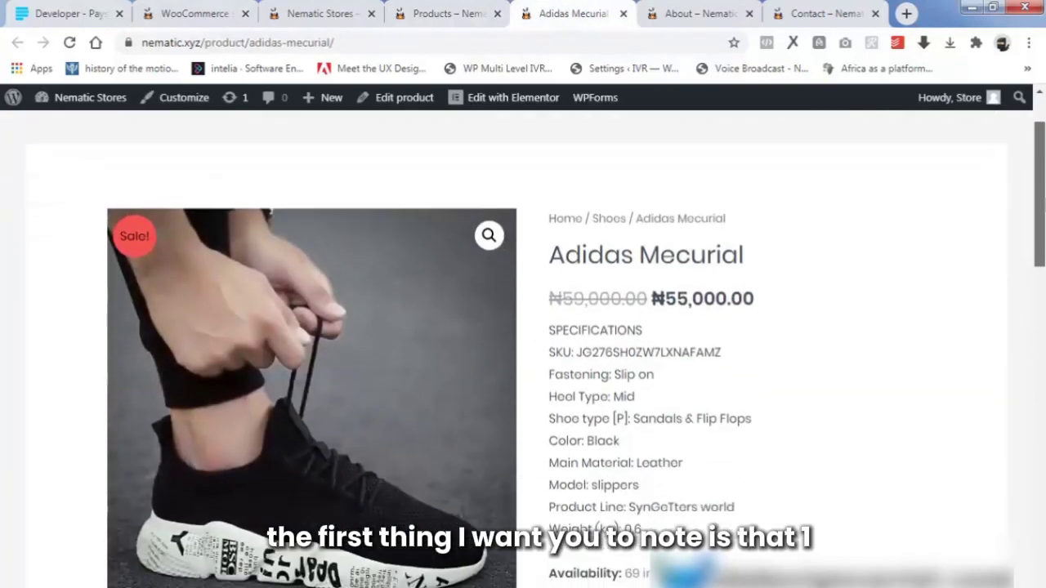
scroll(523, 351, down, 1)
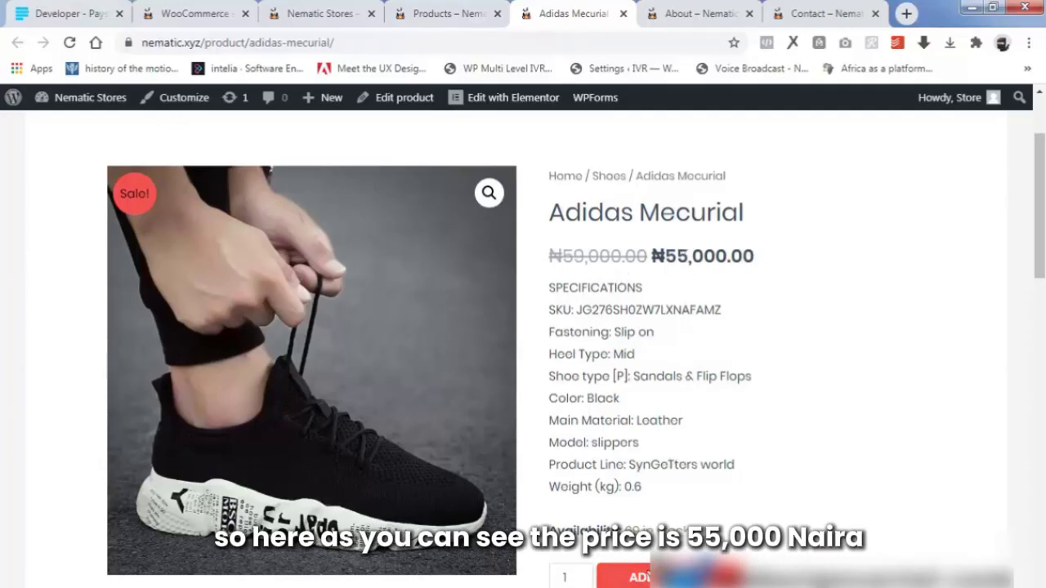
click(660, 578)
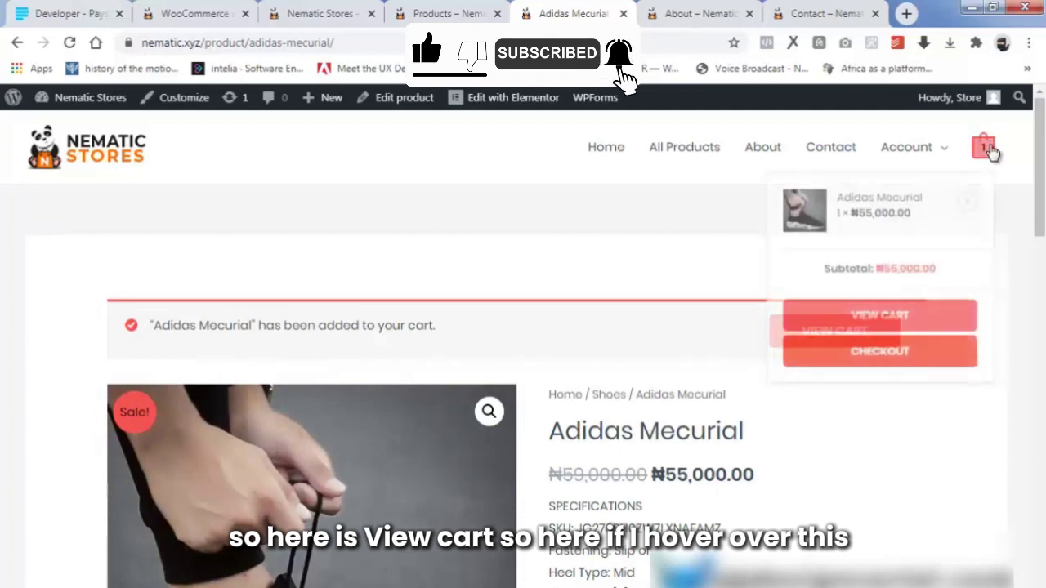
mouse_move(982, 154)
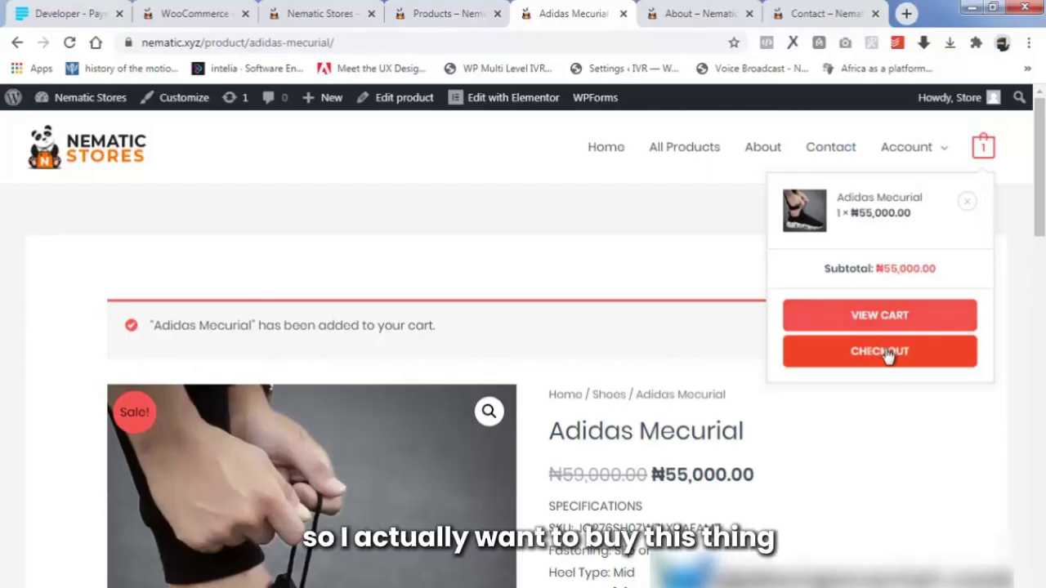
click(888, 353)
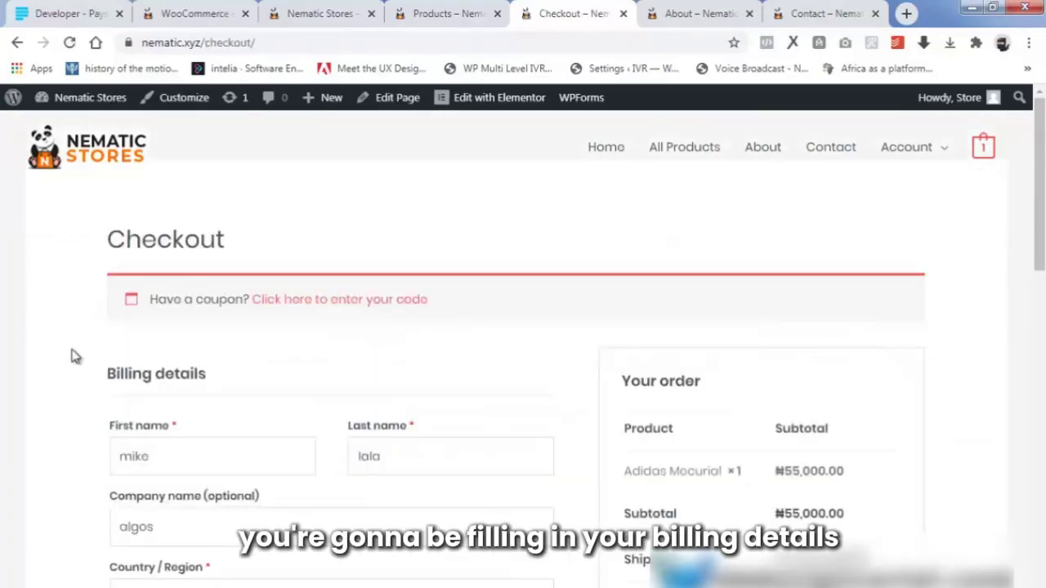
Review the billing details and ₦55,005.00 total, then tick Save to account for the Paystack card payment.
scroll(112, 381, down, 1)
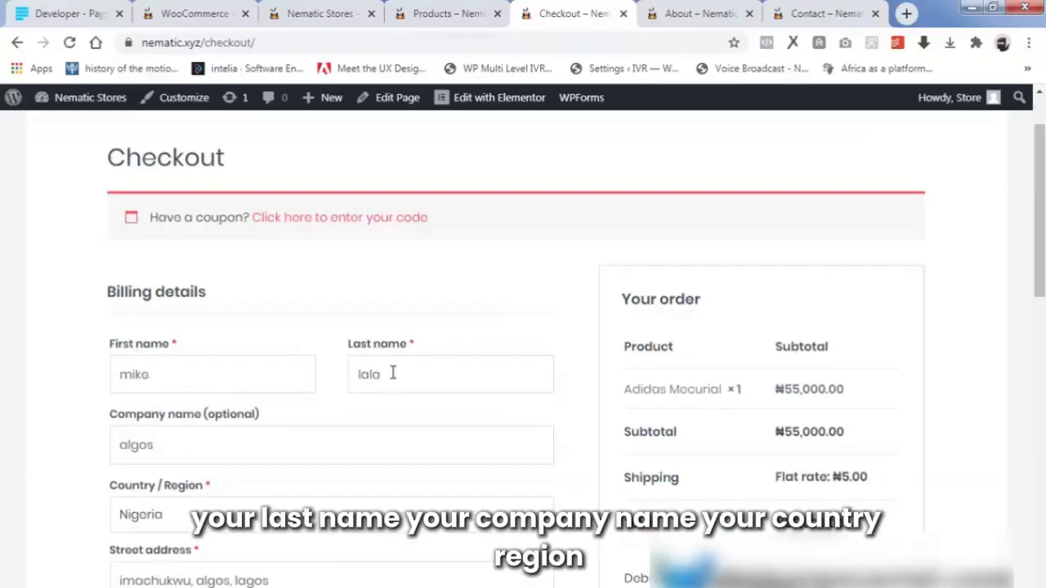
scroll(326, 368, down, 2)
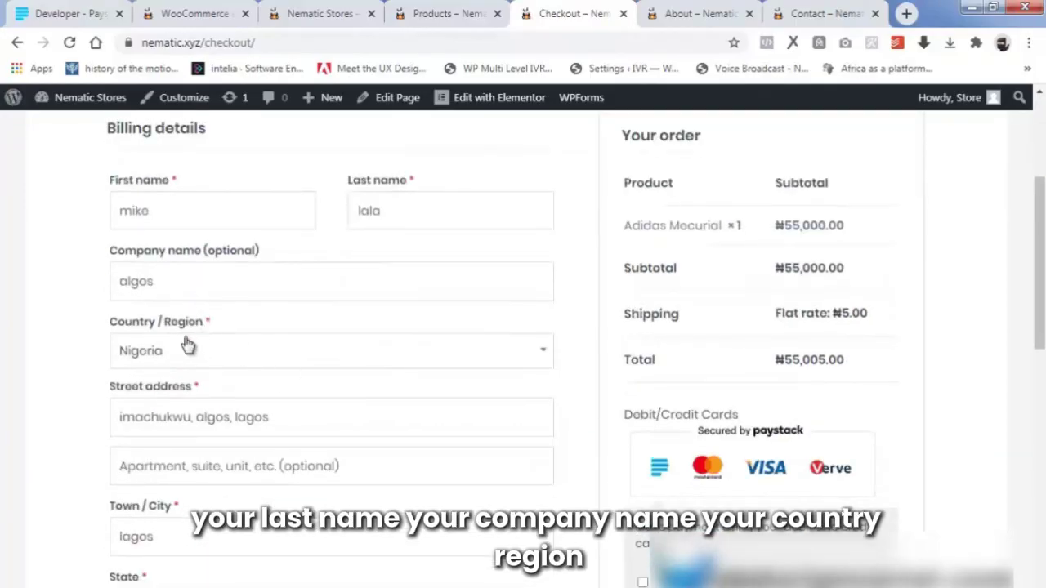
scroll(175, 412, down, 1)
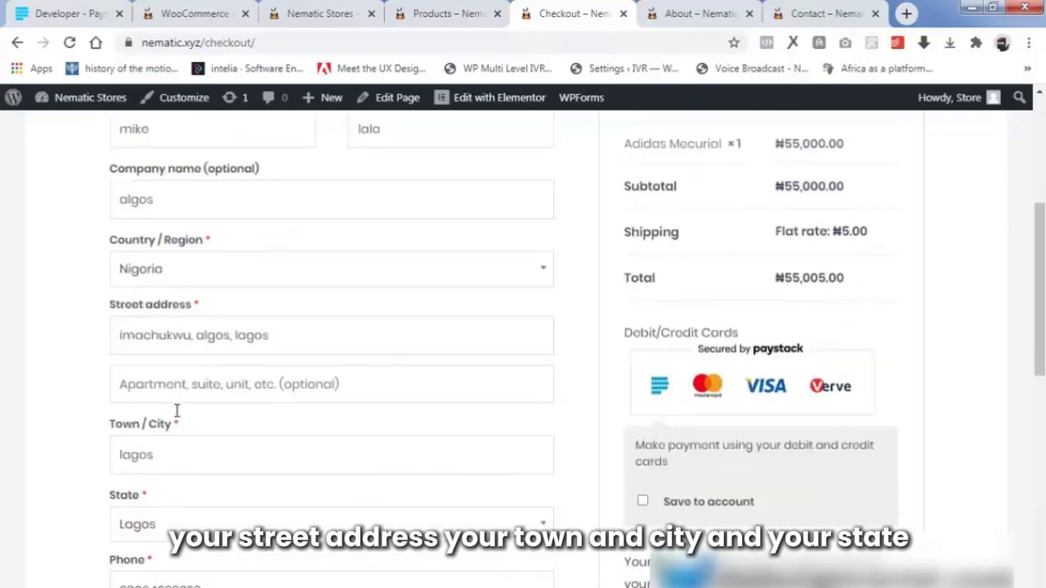
scroll(176, 447, down, 1)
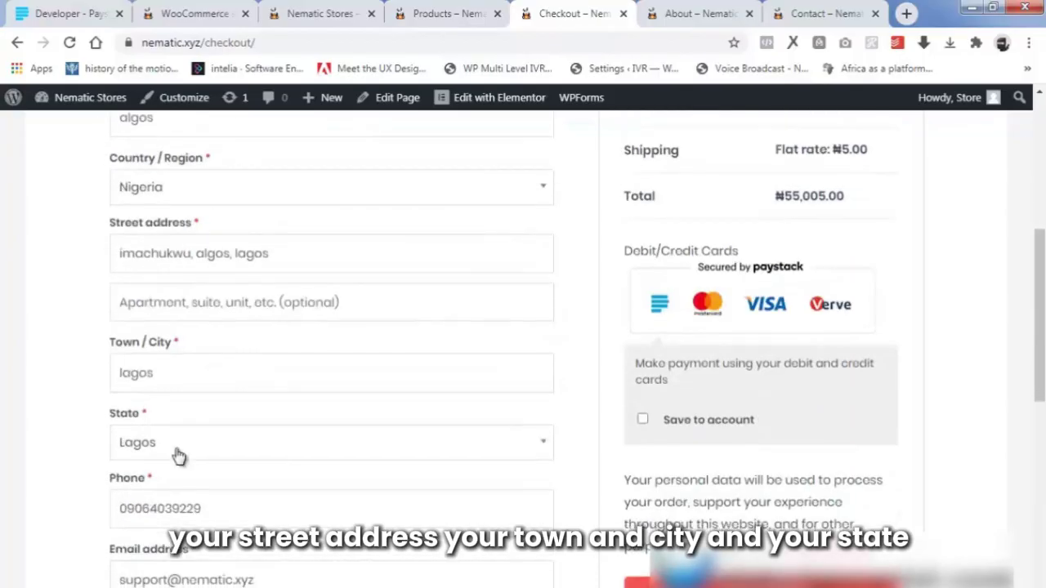
scroll(164, 445, down, 1)
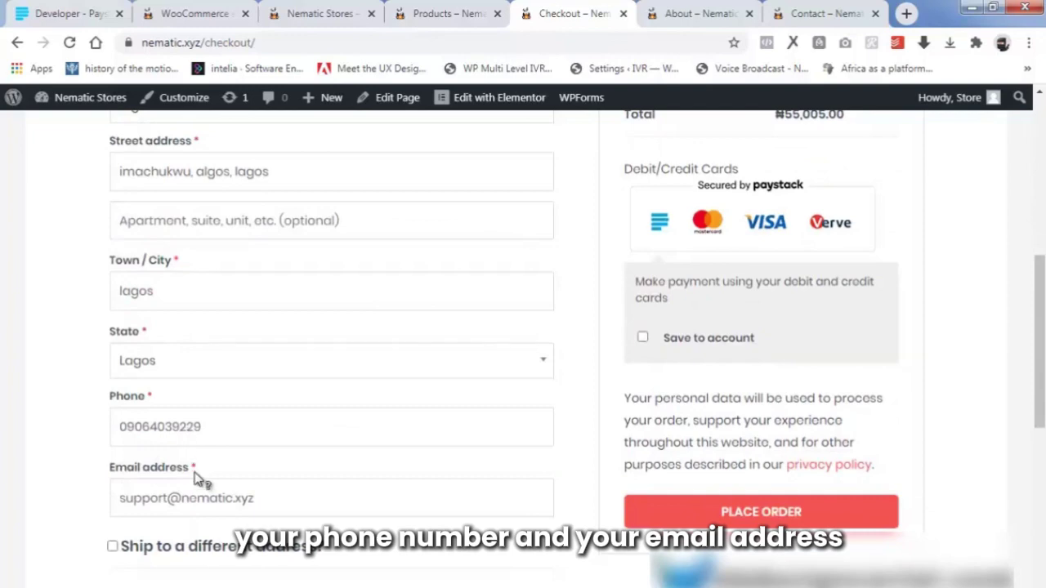
scroll(553, 474, up, 3)
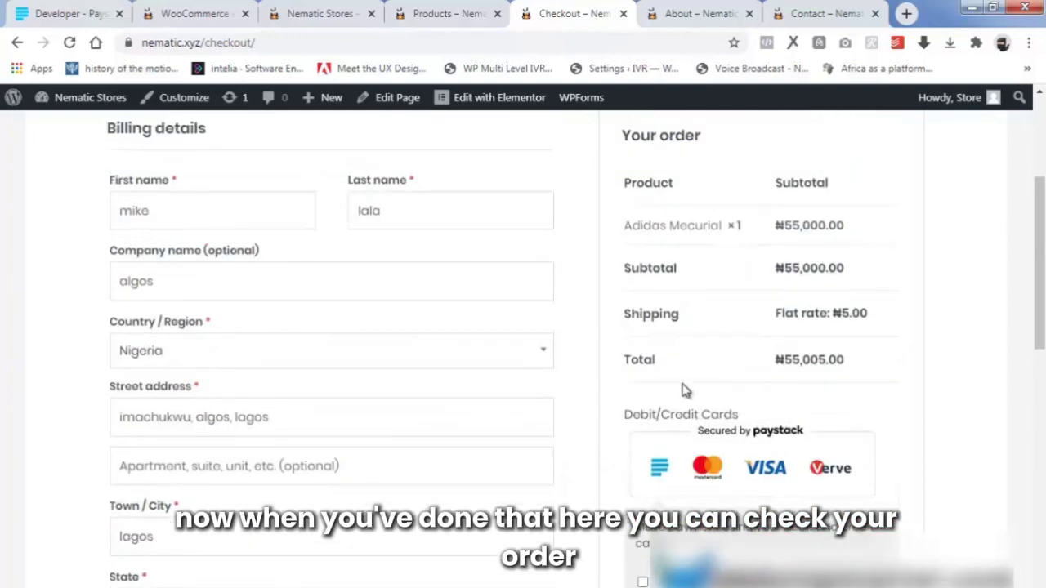
scroll(686, 389, up, 2)
scroll(743, 474, down, 1)
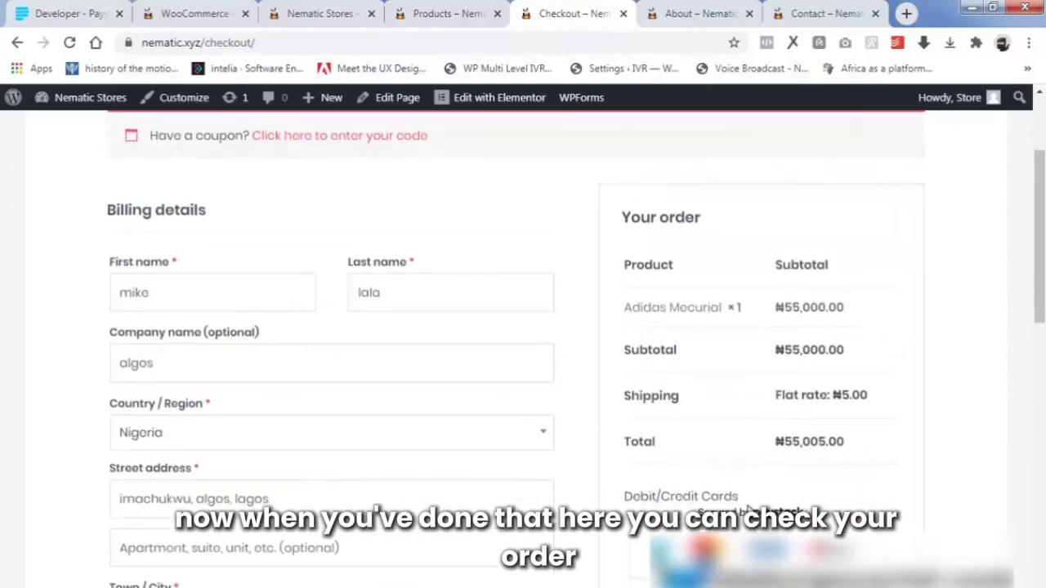
scroll(727, 499, down, 1)
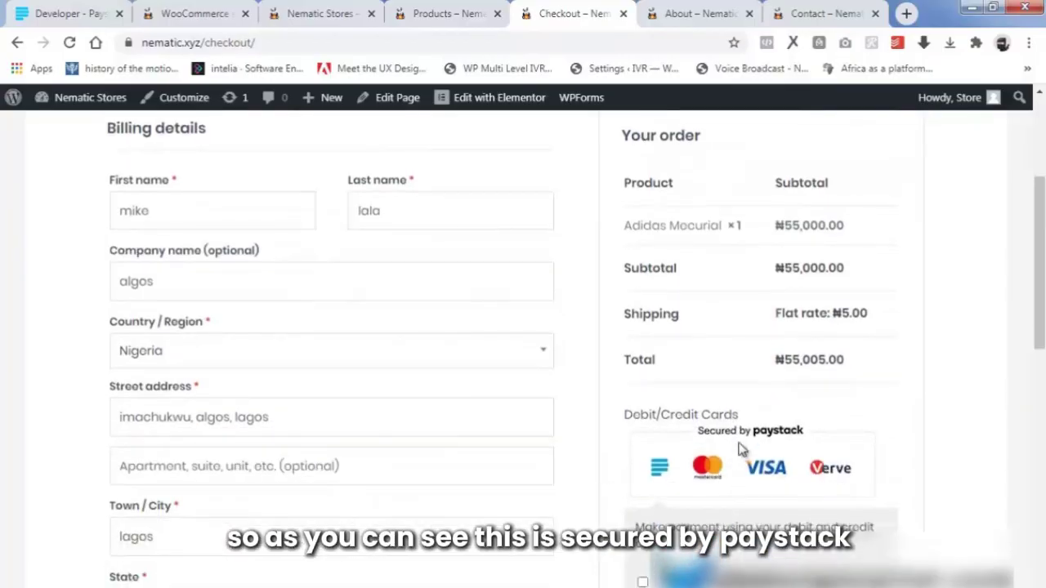
scroll(740, 449, down, 2)
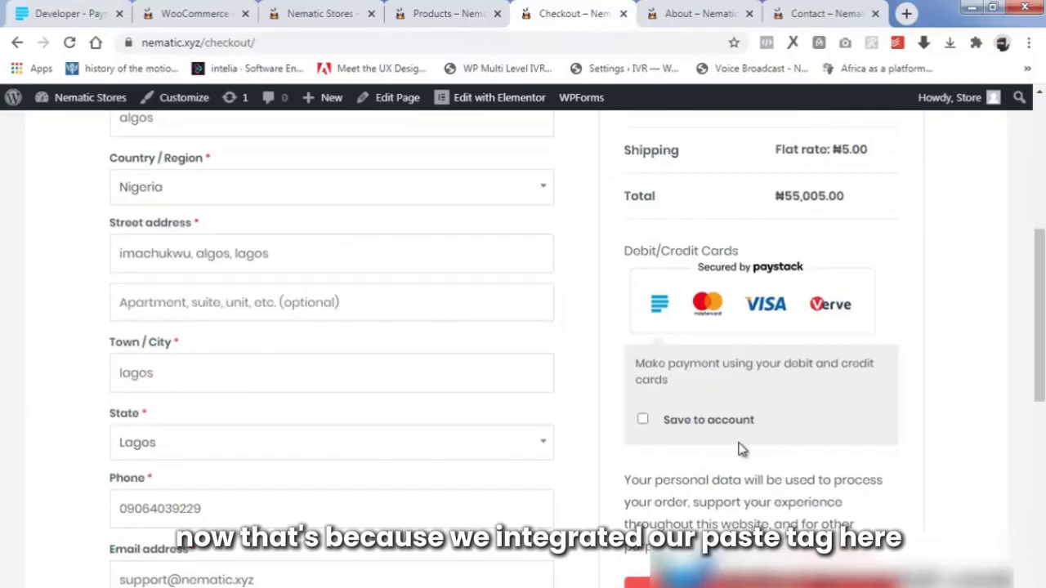
click(643, 421)
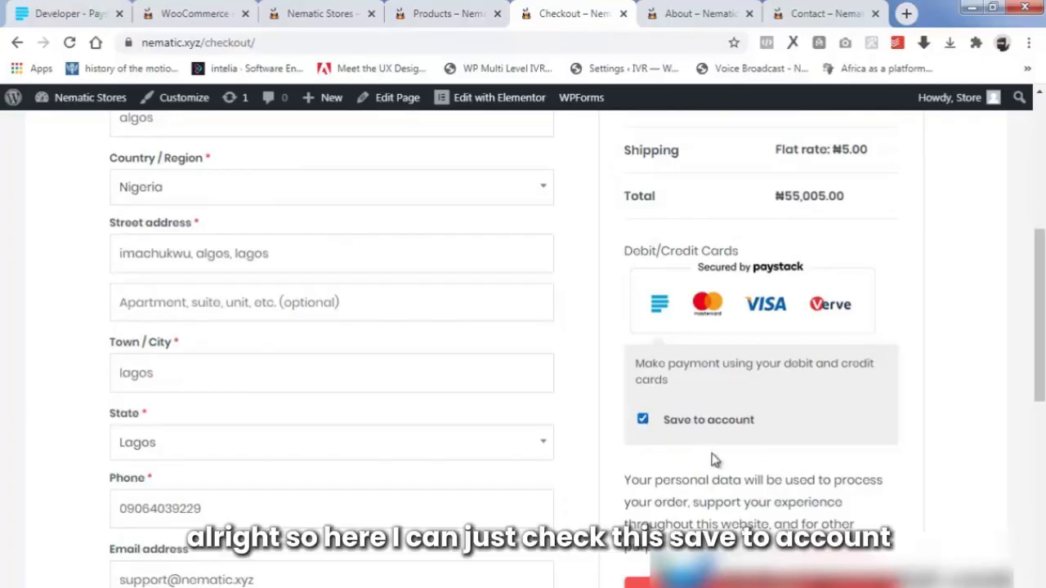
scroll(715, 458, down, 1)
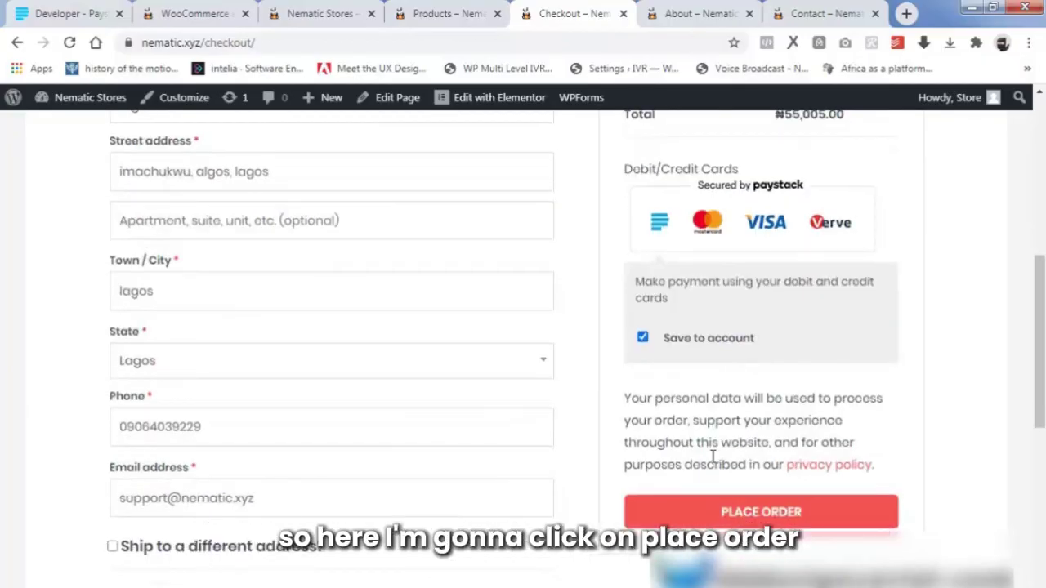
Place the order and start the ₦55,005.00 Paystack card payment from the order-pay page.
click(782, 513)
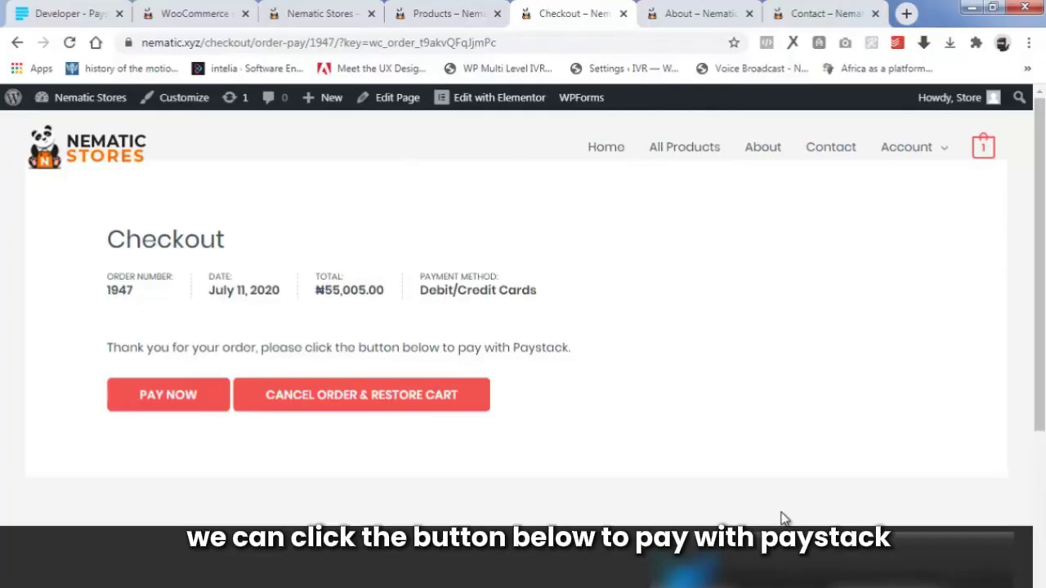
click(181, 393)
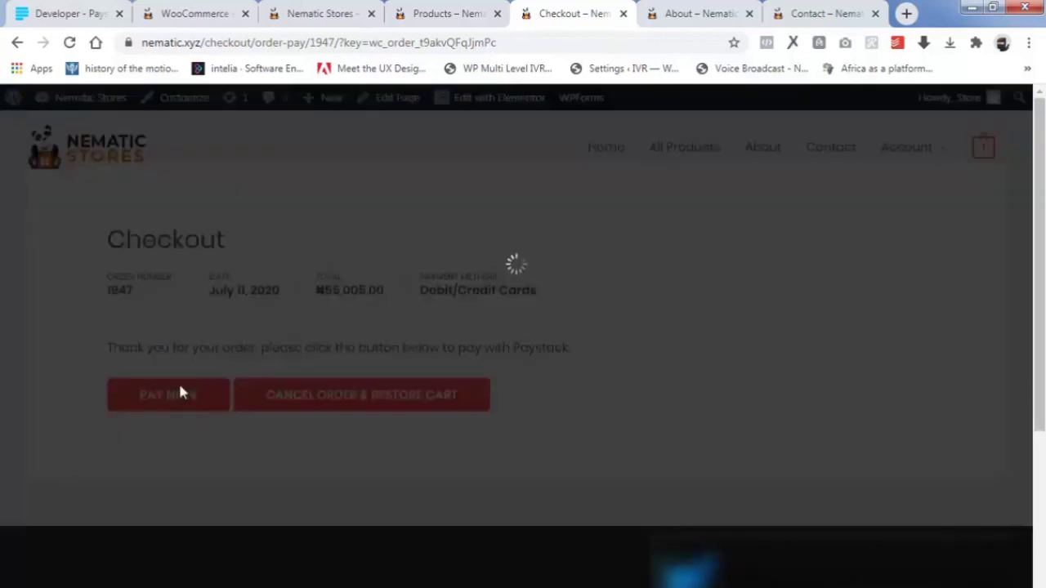